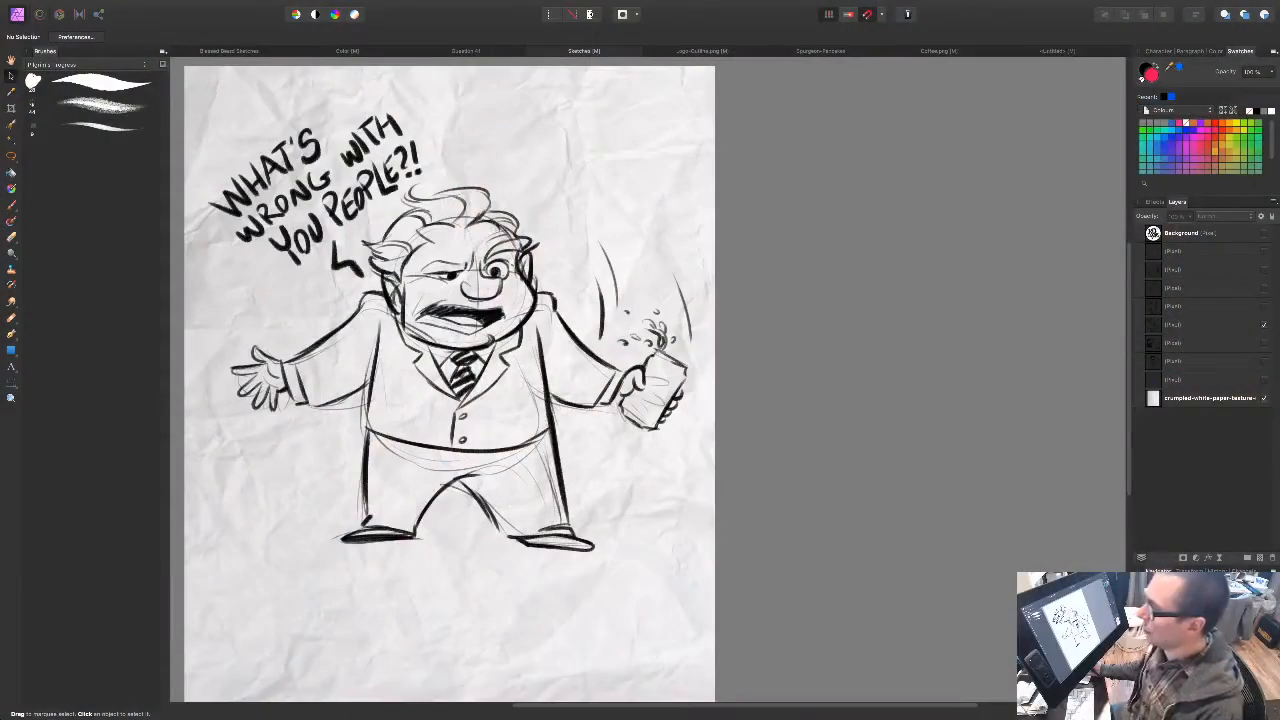
key(space)
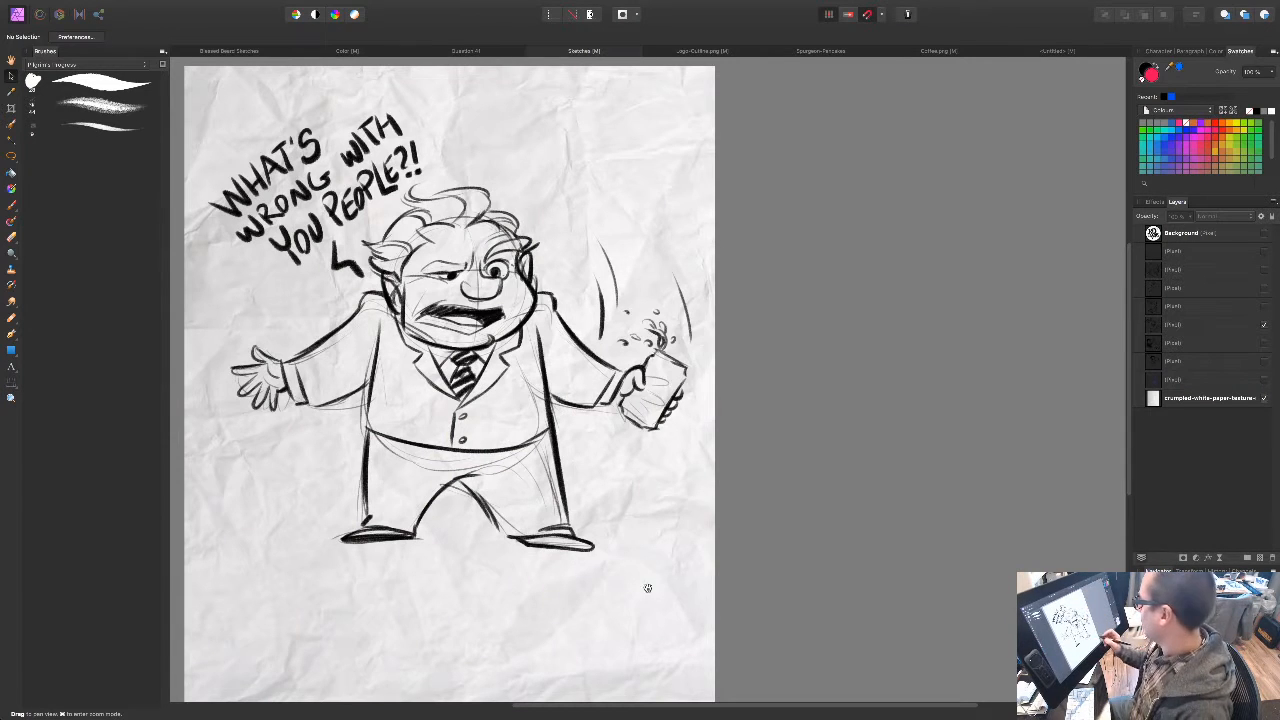
drag(648, 588, 678, 580)
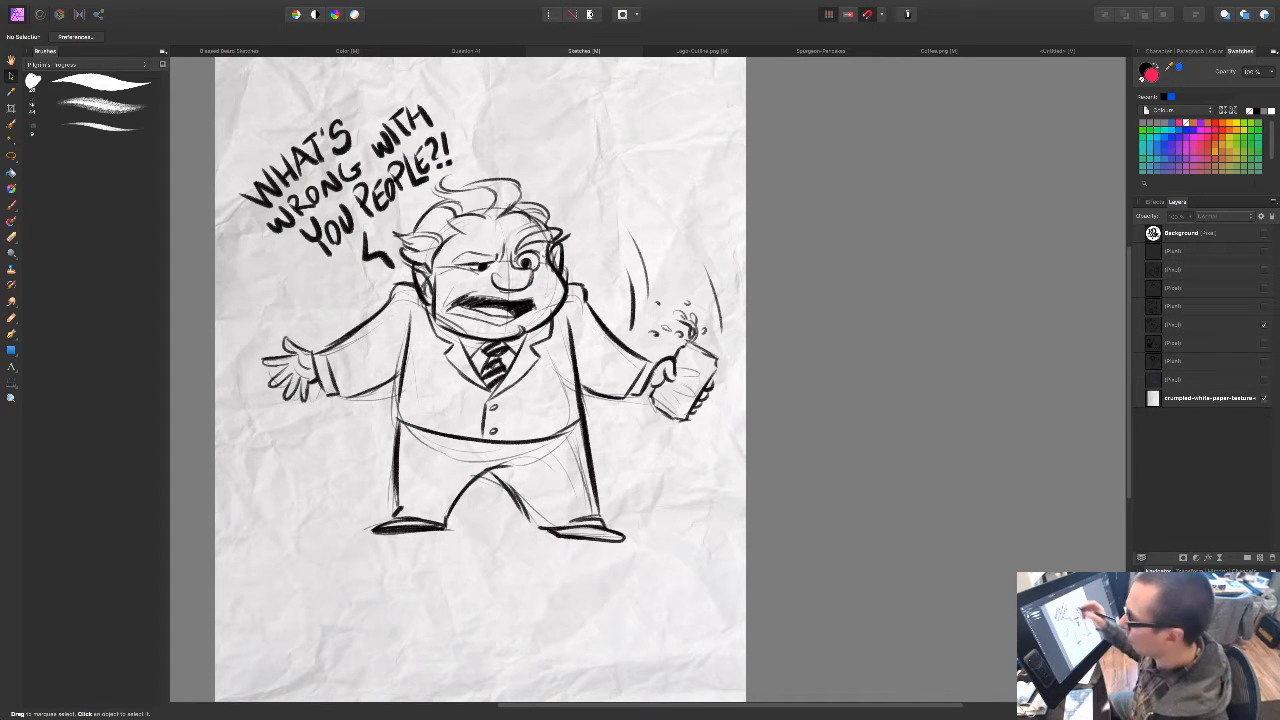
key(space)
drag(555, 444, 531, 456)
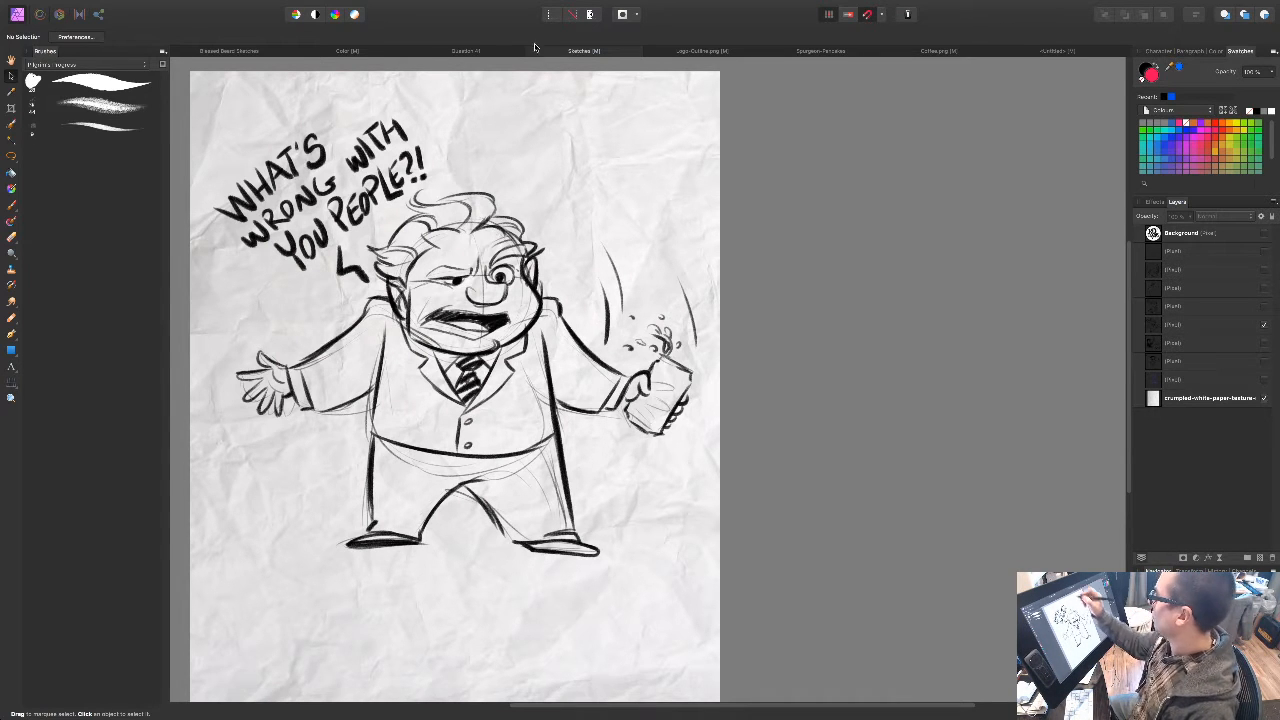
drag(747, 405, 791, 391)
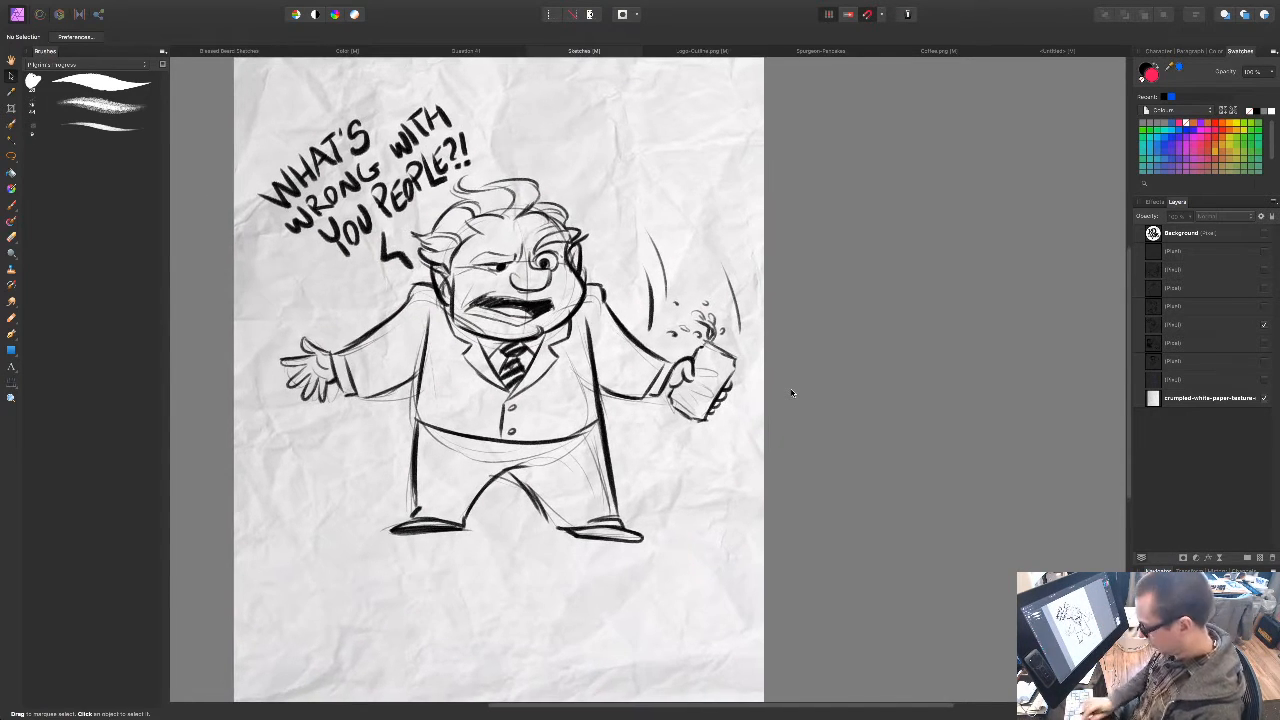
key(super+plus)
drag(632, 456, 796, 516)
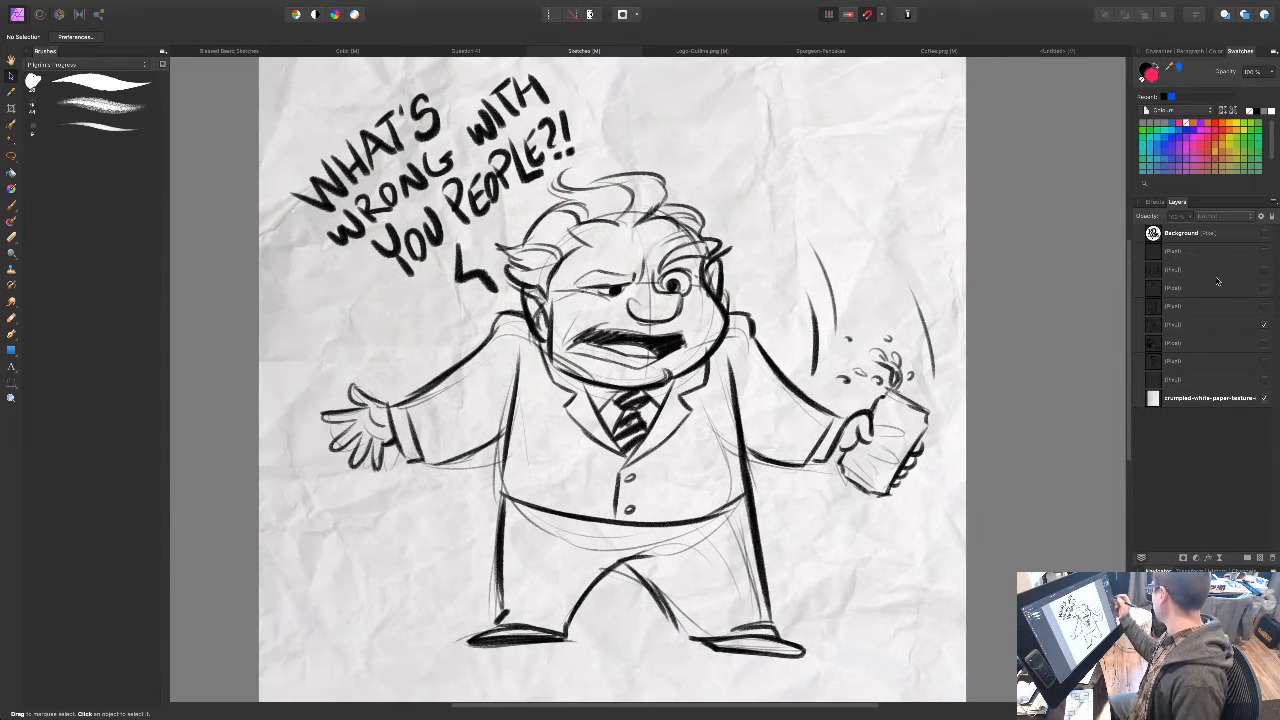
Step: Duplicate the visible angry-man sketch layer and hide the crumpled white paper texture layer
click(1221, 330)
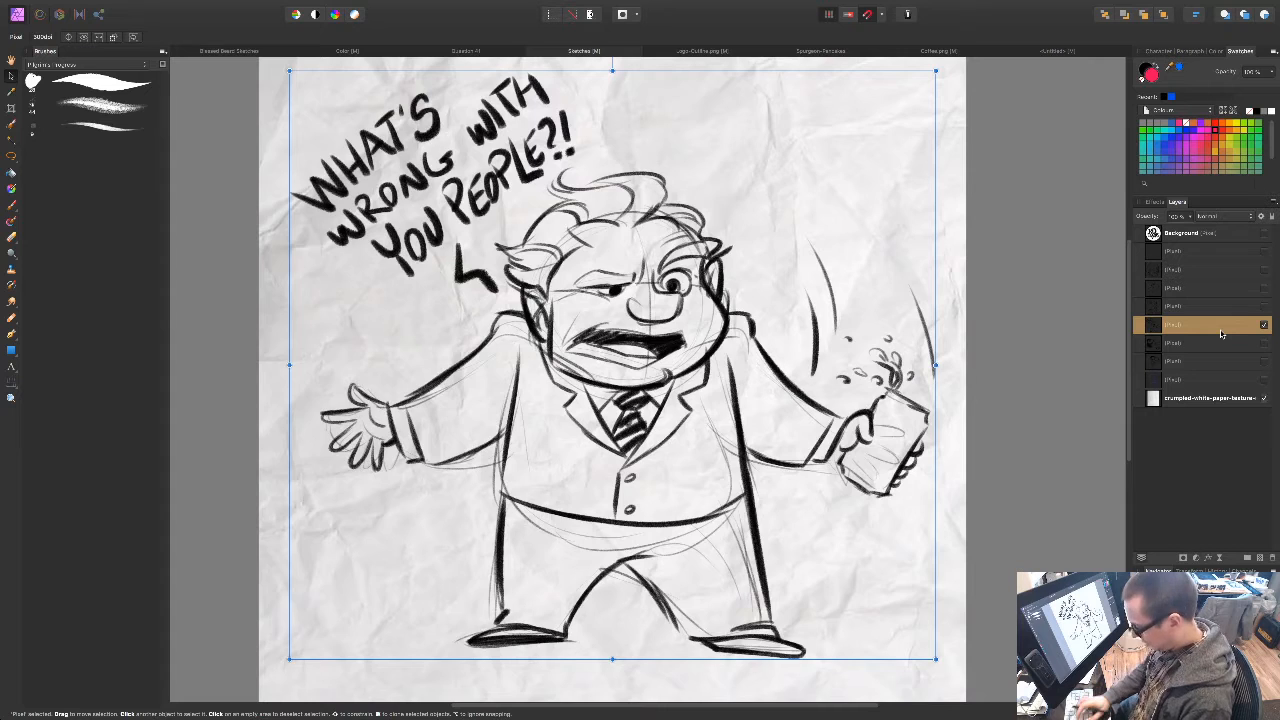
key(super+minus)
drag(785, 551, 764, 542)
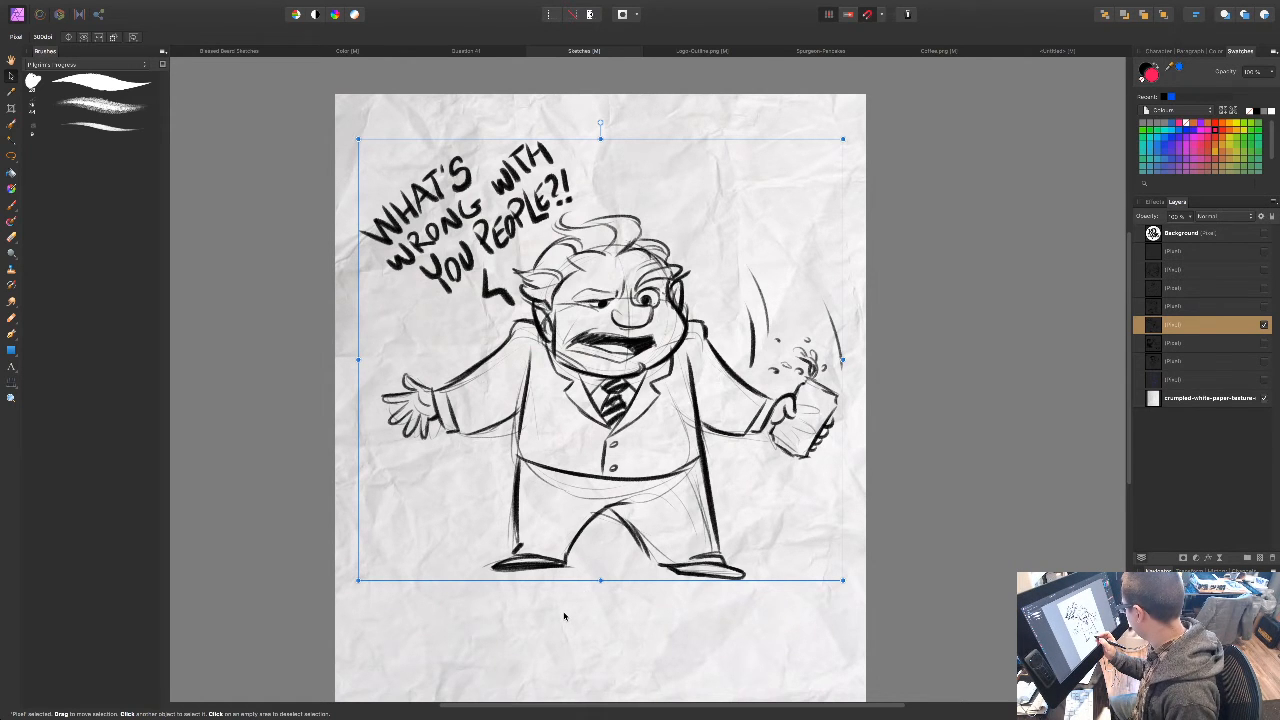
key(e)
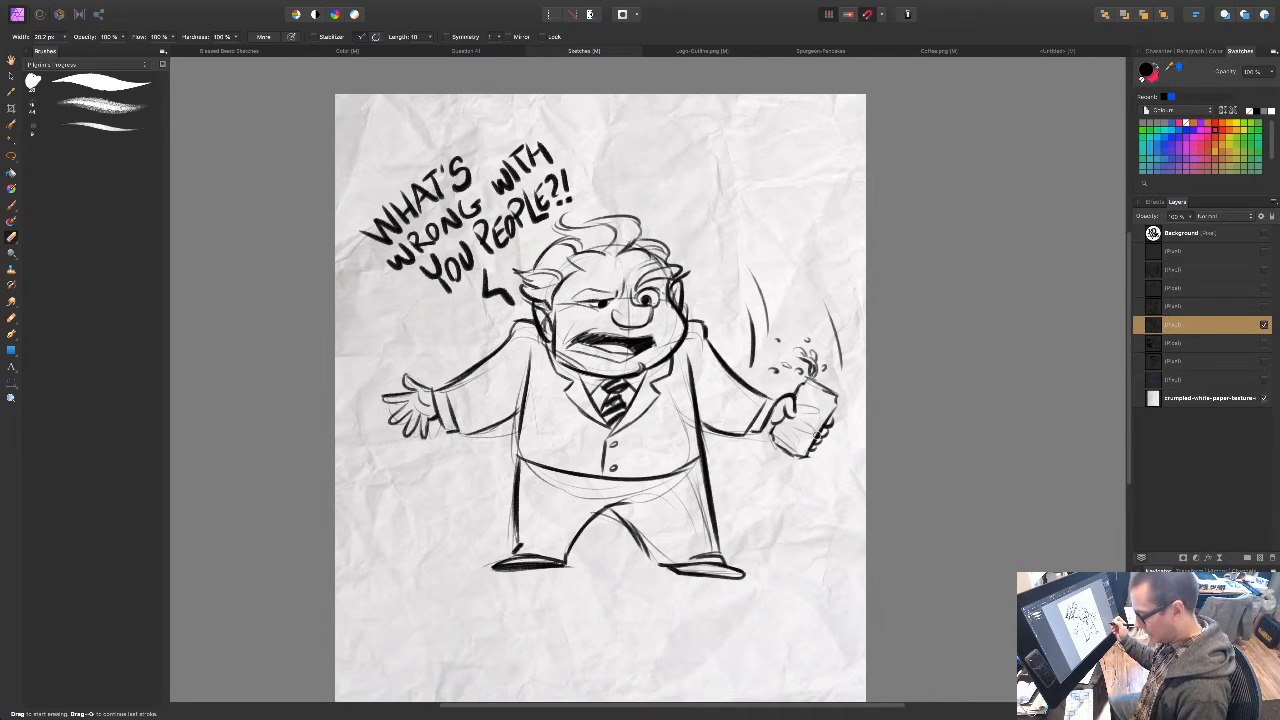
key(super+j)
click(1264, 416)
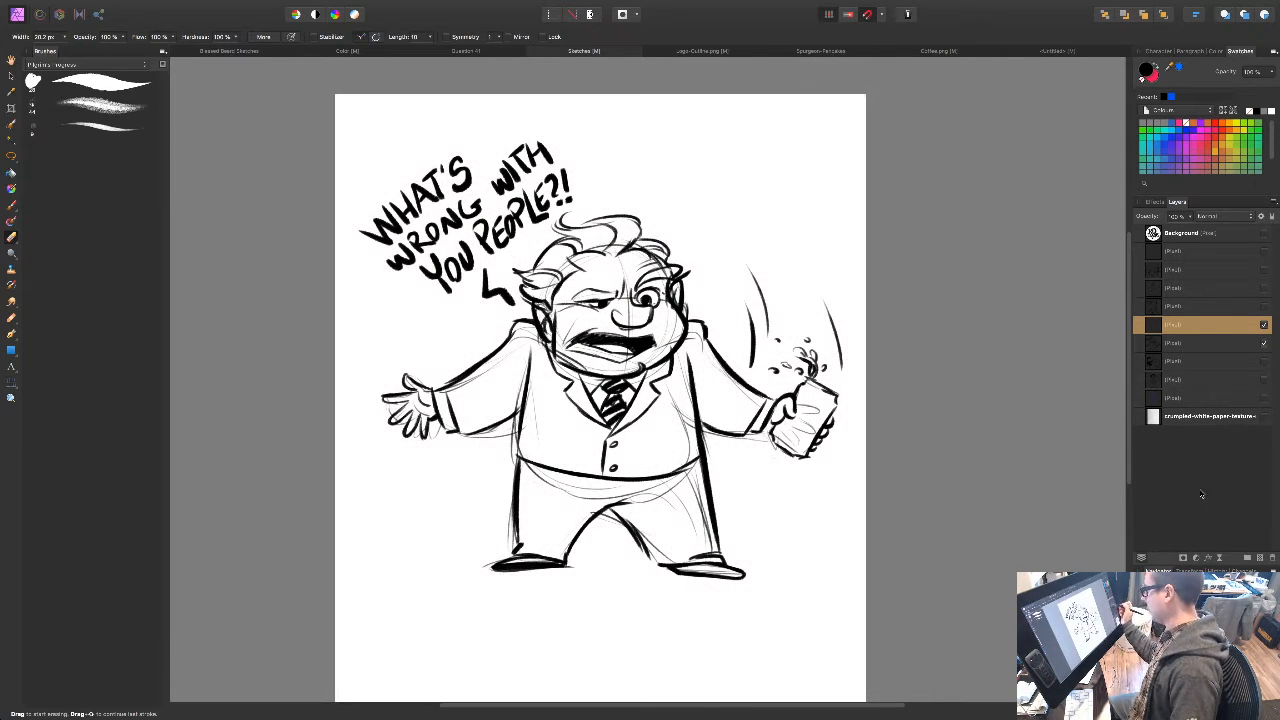
drag(752, 608, 748, 582)
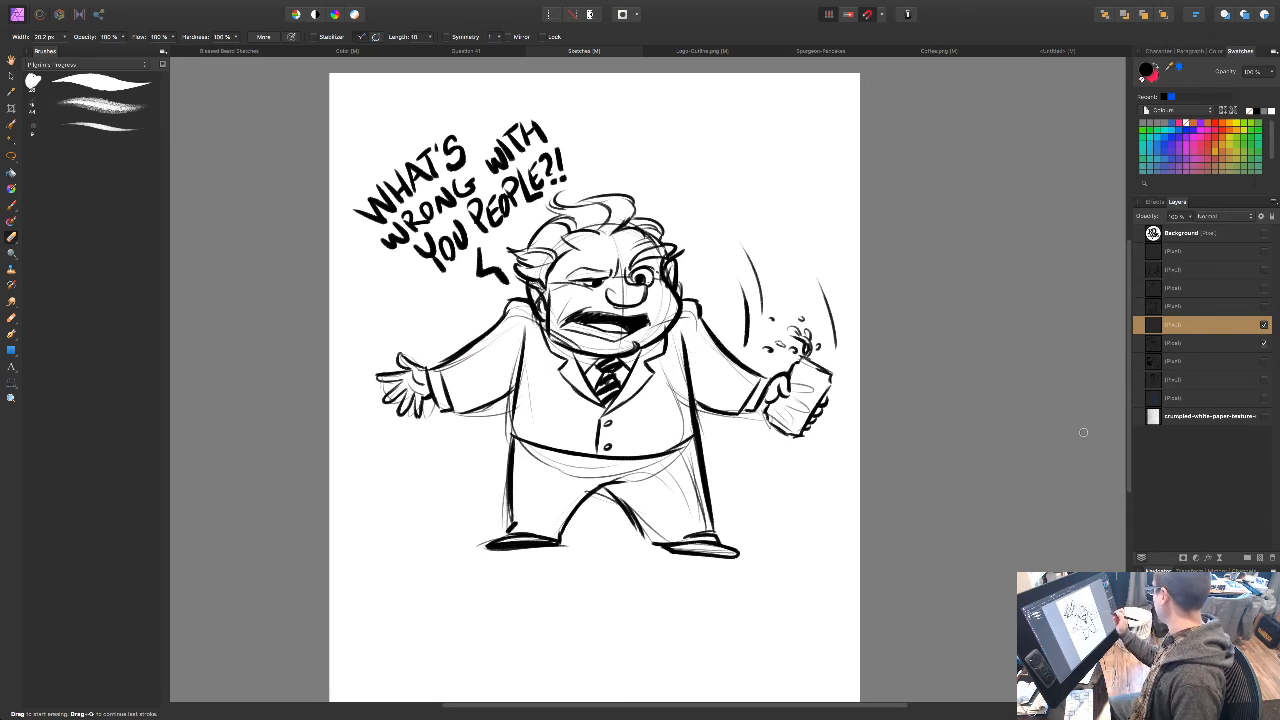
click(1192, 346)
key(l)
mouse_move(503, 260)
mouse_down()
mouse_move(486, 293)
mouse_move(409, 287)
mouse_move(348, 185)
mouse_move(584, 92)
mouse_move(596, 168)
mouse_move(512, 227)
mouse_move(502, 258)
mouse_up()
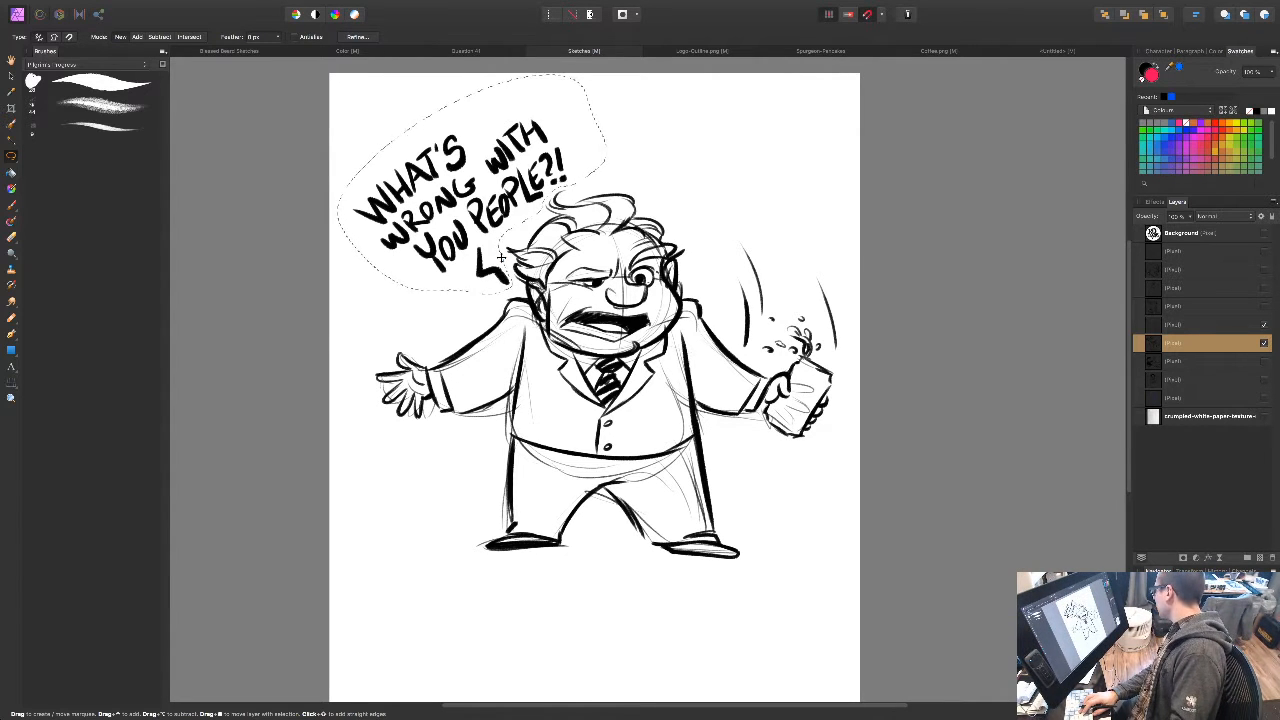
key(ctrl+d)
Step: Duplicate the sketch layer once more, hide the two lower copies as backups, and save the document
key(v)
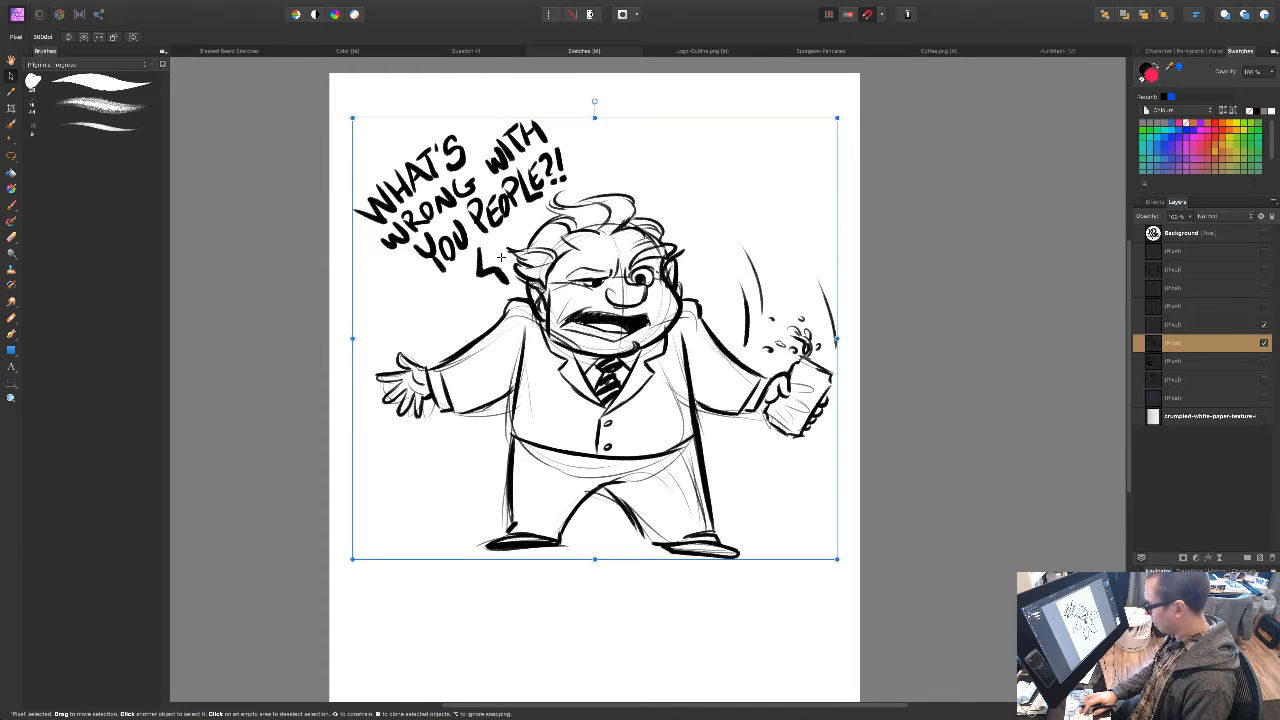
key(ctrl+j)
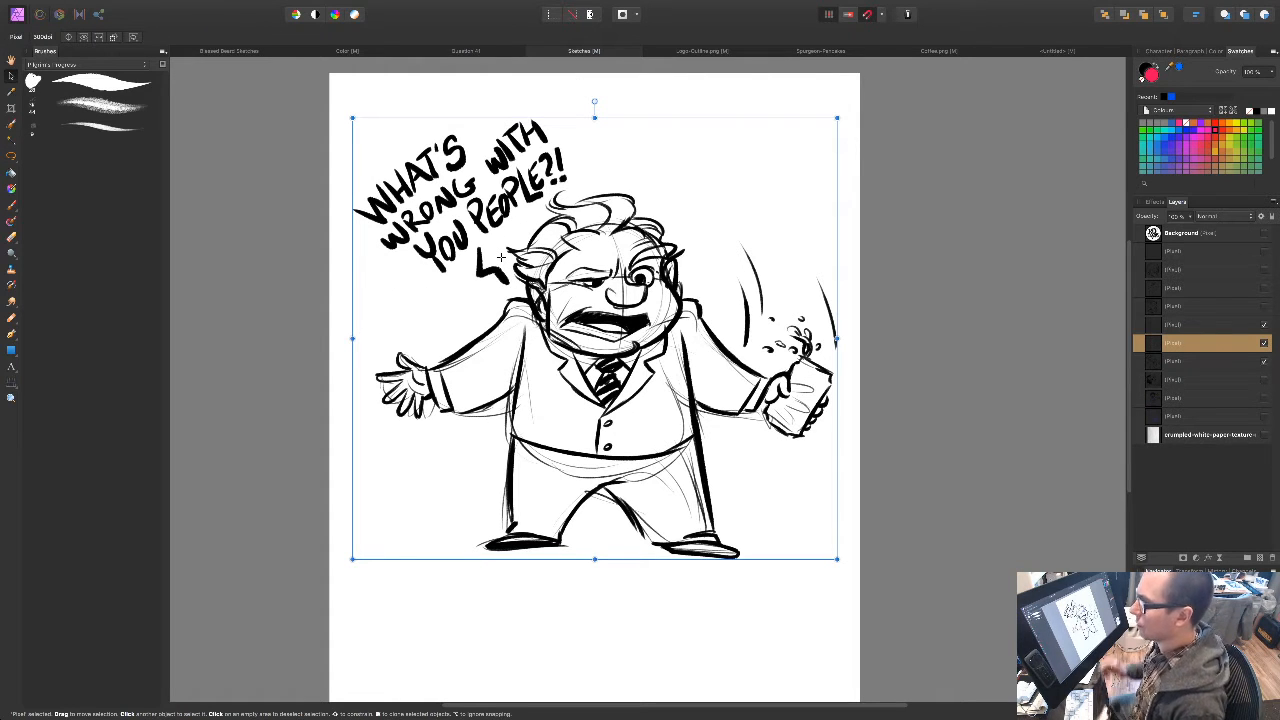
click(1234, 362)
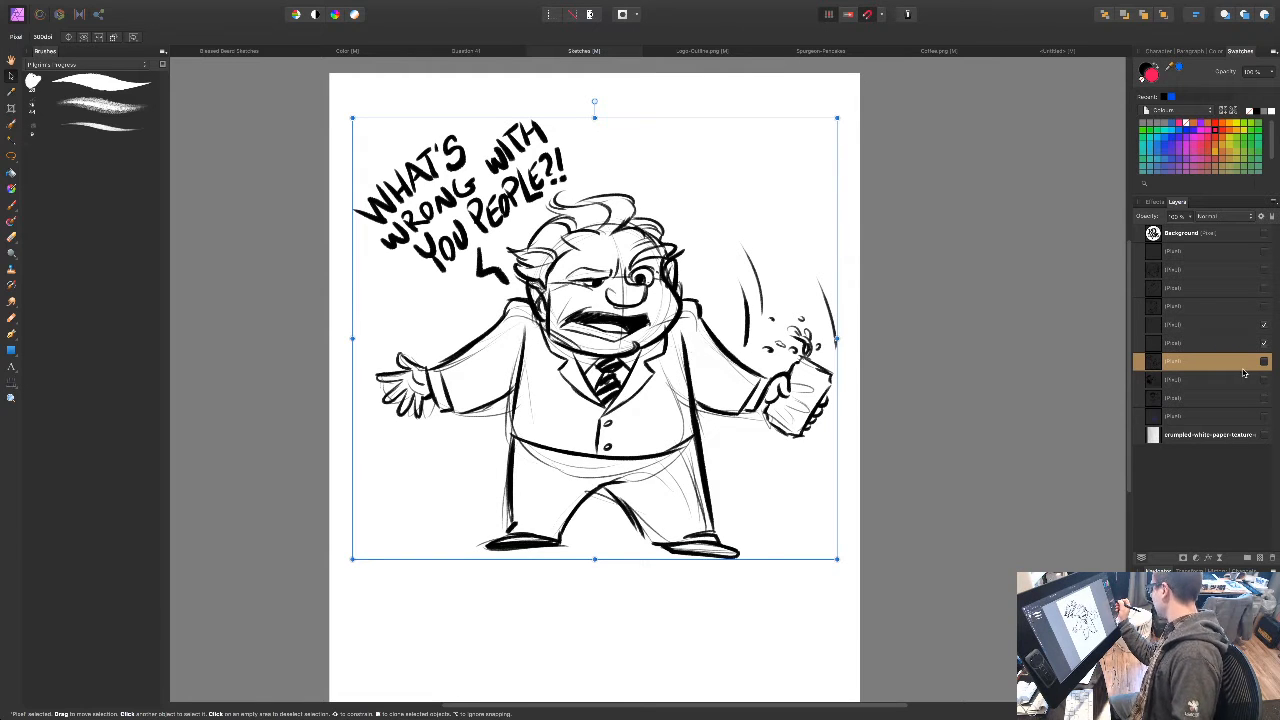
key(super+s)
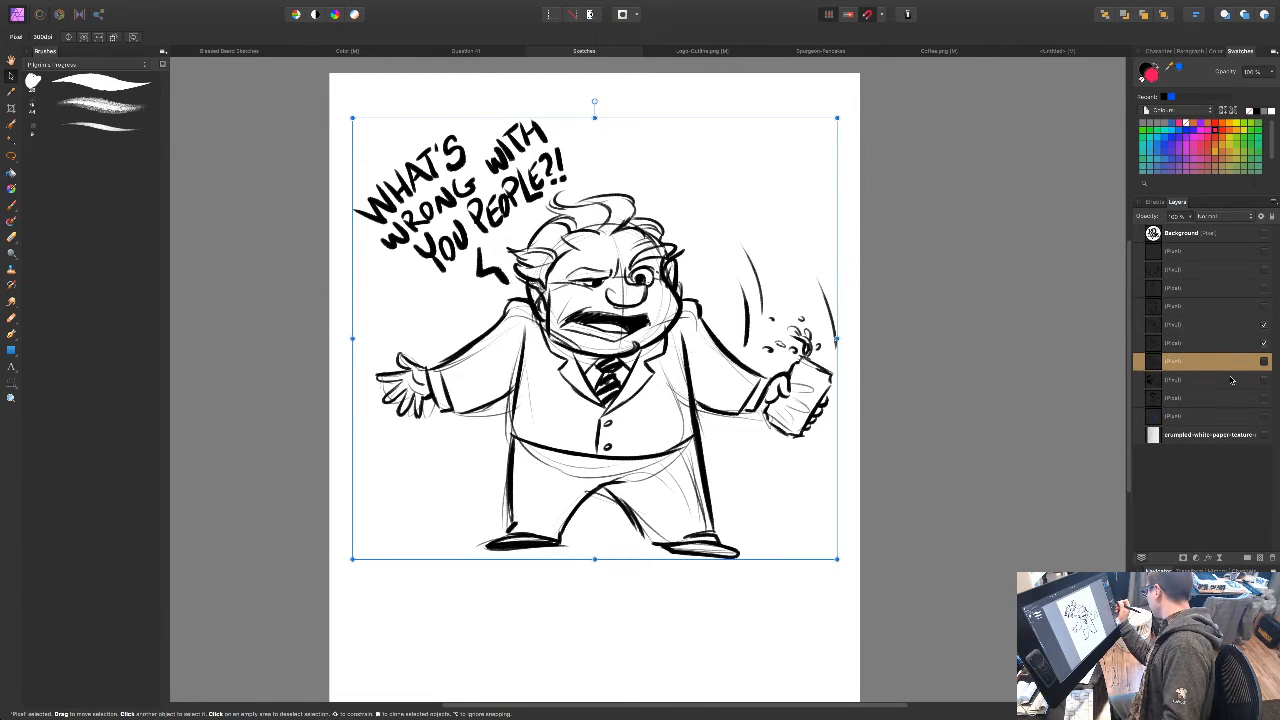
click(1264, 343)
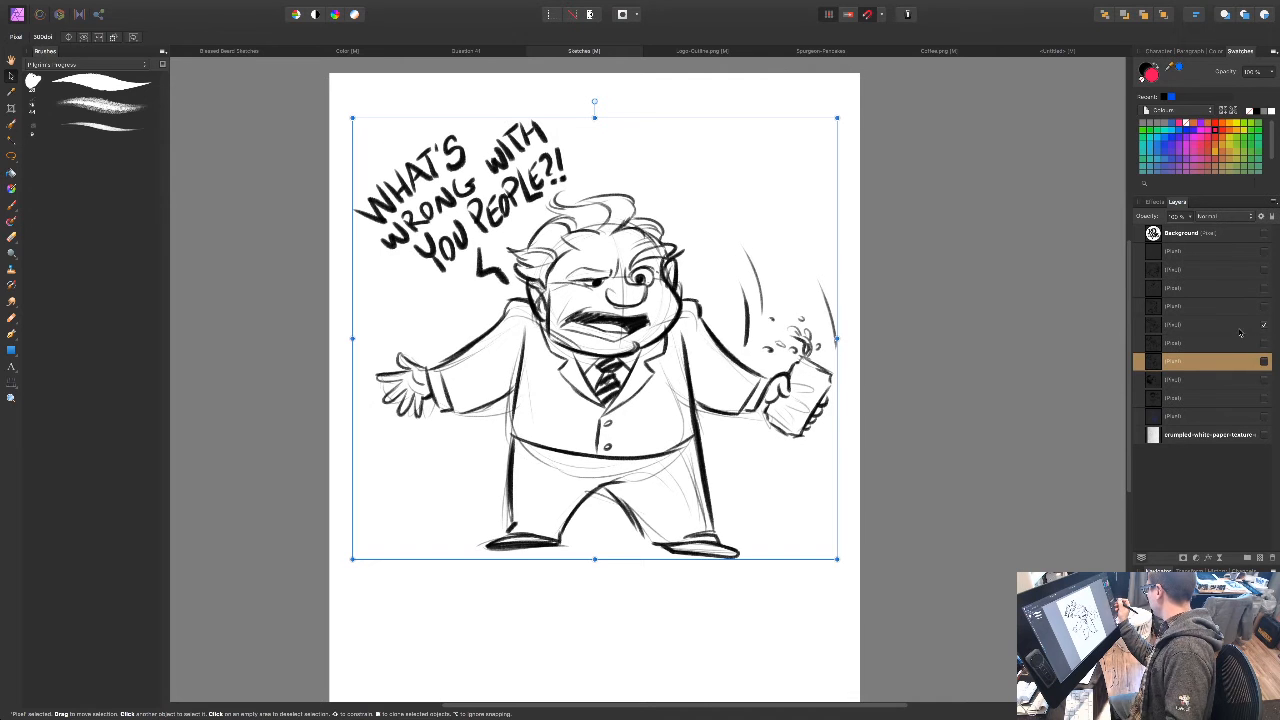
Step: Delete the handwritten "What's wrong with you people?!" lettering from the top copy of the sketch and clear the selection
click(1241, 327)
key(l)
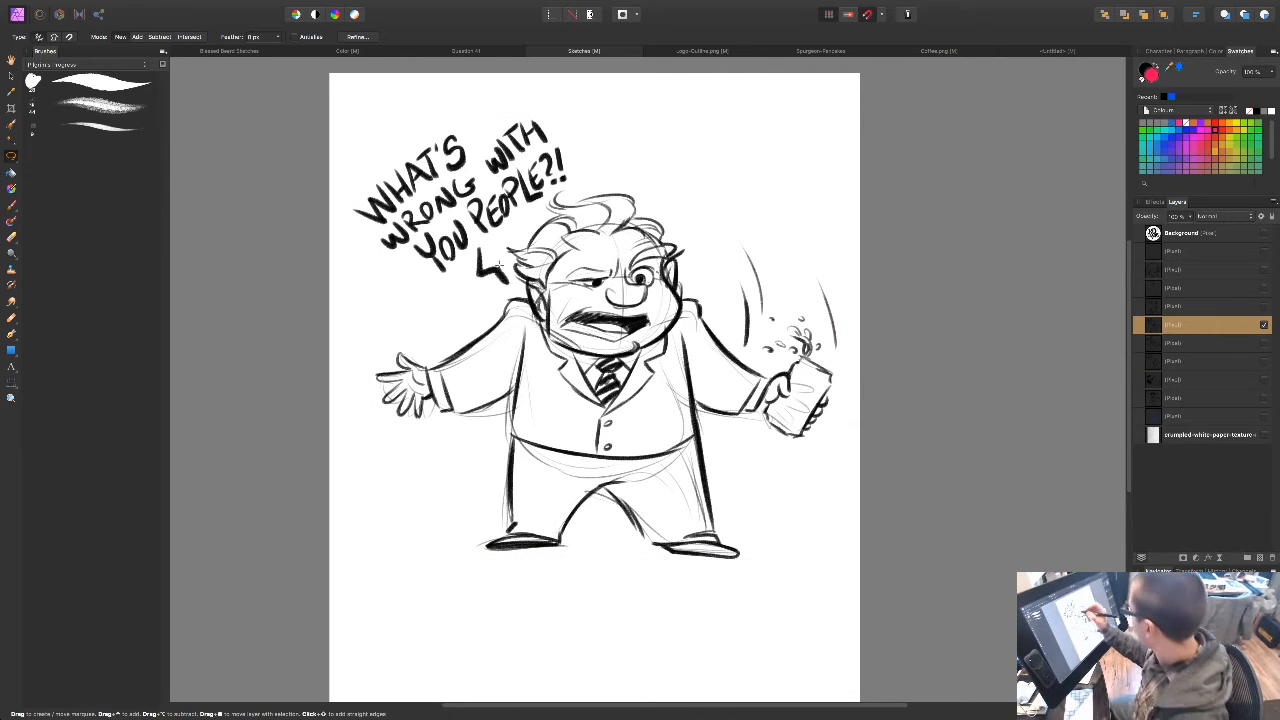
mouse_move(510, 262)
mouse_down()
mouse_move(493, 292)
mouse_move(364, 272)
mouse_move(490, 111)
mouse_move(597, 163)
mouse_move(546, 200)
mouse_up()
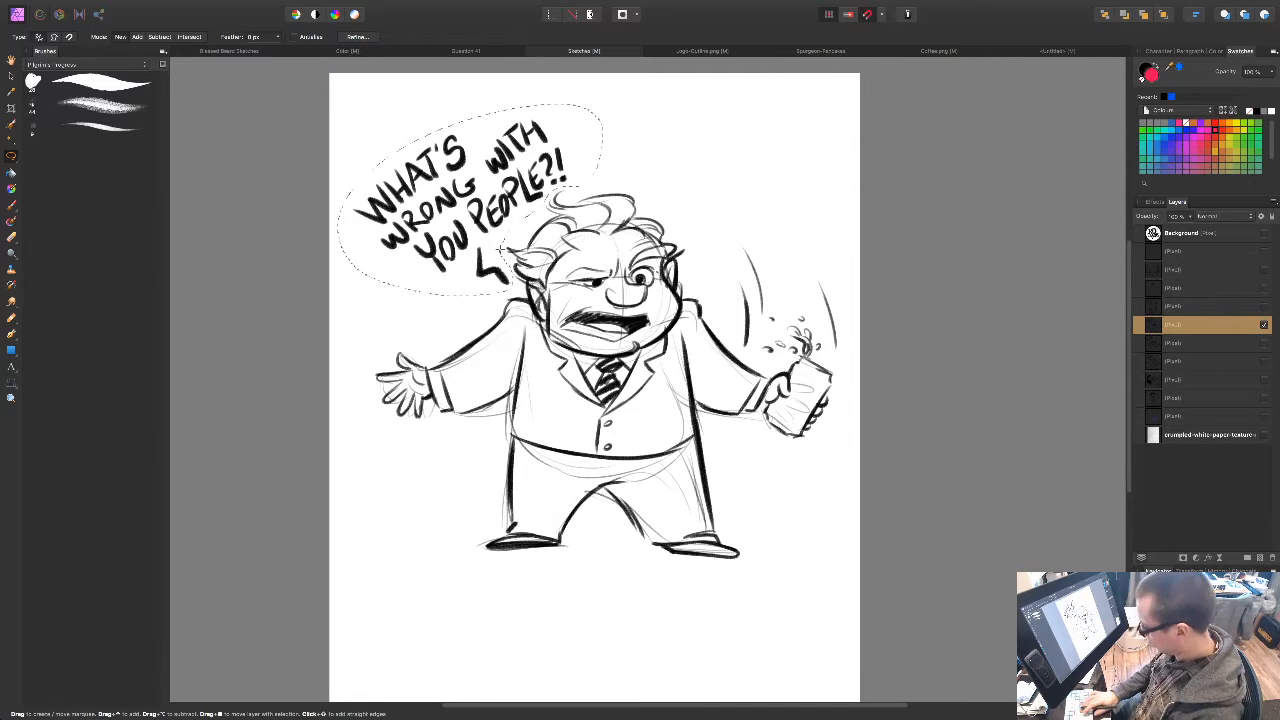
key(Delete)
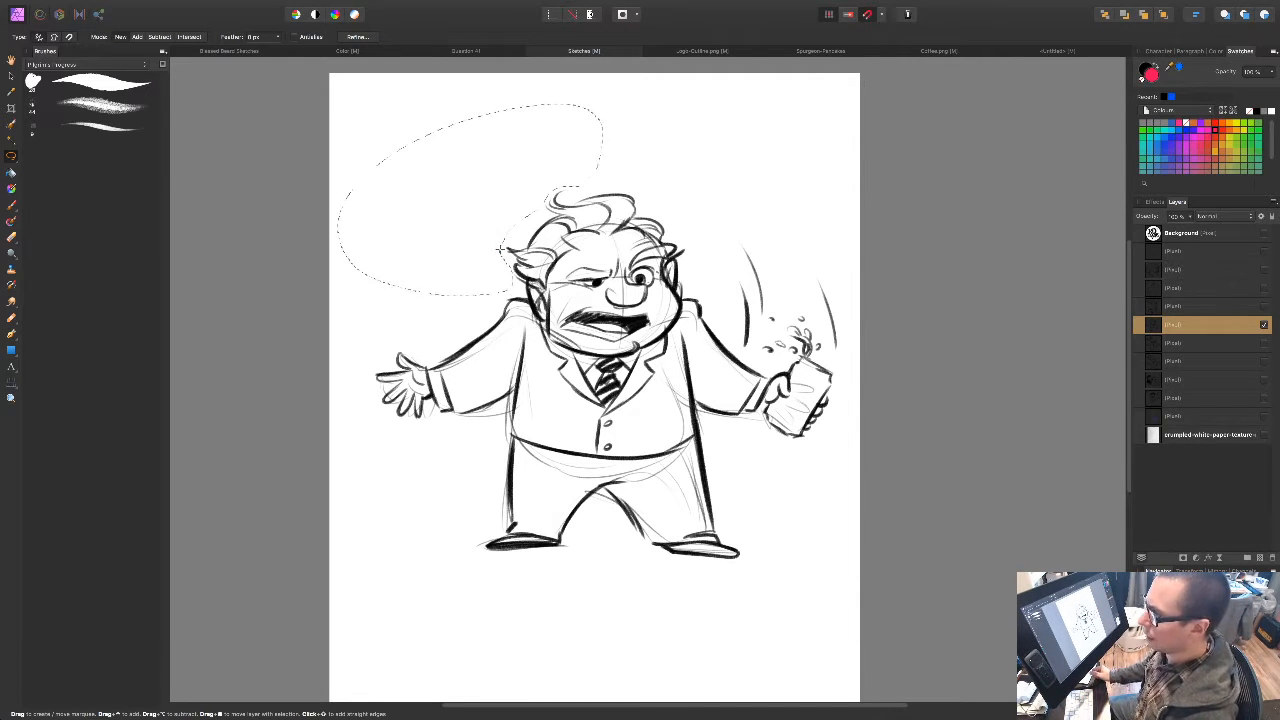
key(ctrl+d)
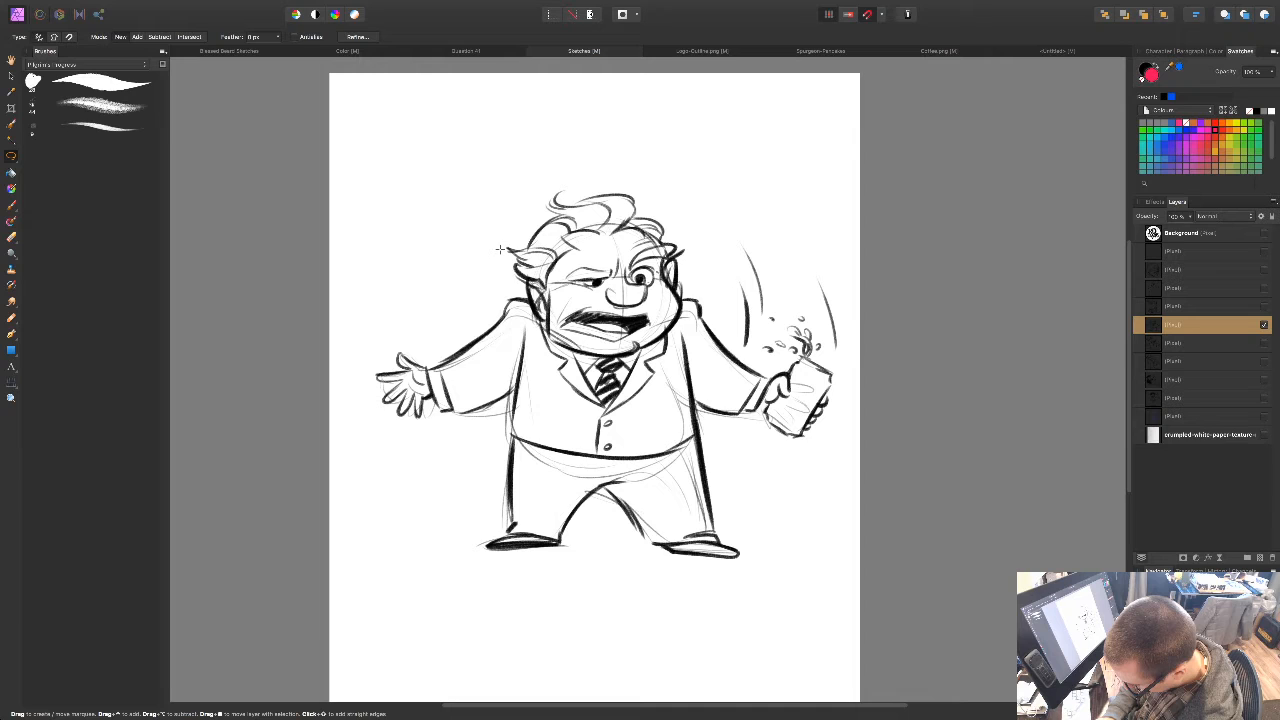
Step: Copy the Layer 2 line art from Untitled Artwork.psd into the Sketches document
mouse_move(22, 3)
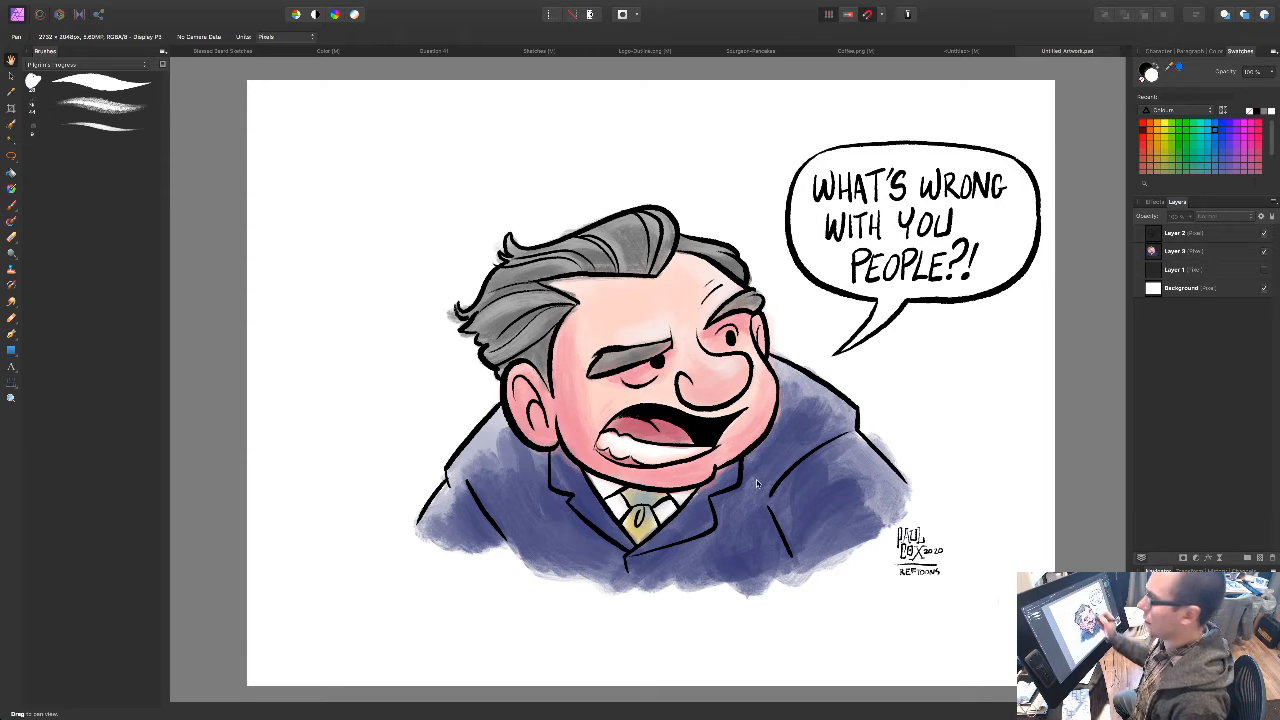
drag(776, 507, 710, 477)
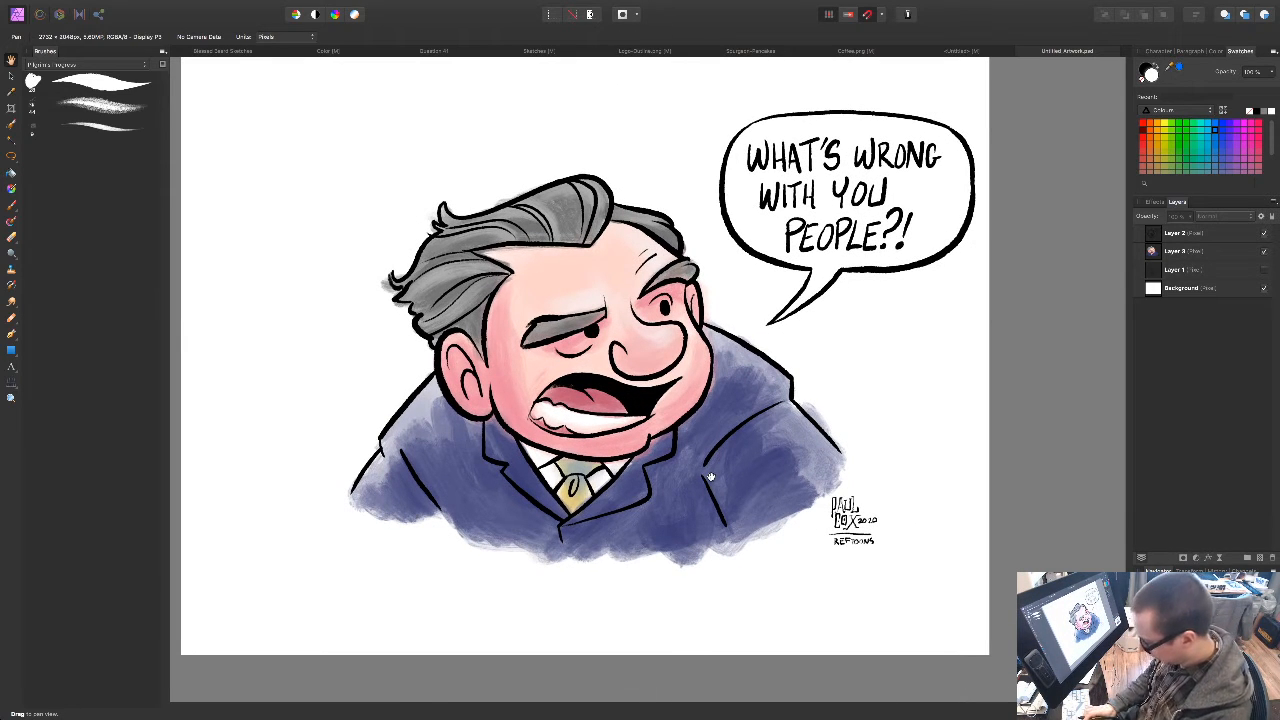
click(1249, 237)
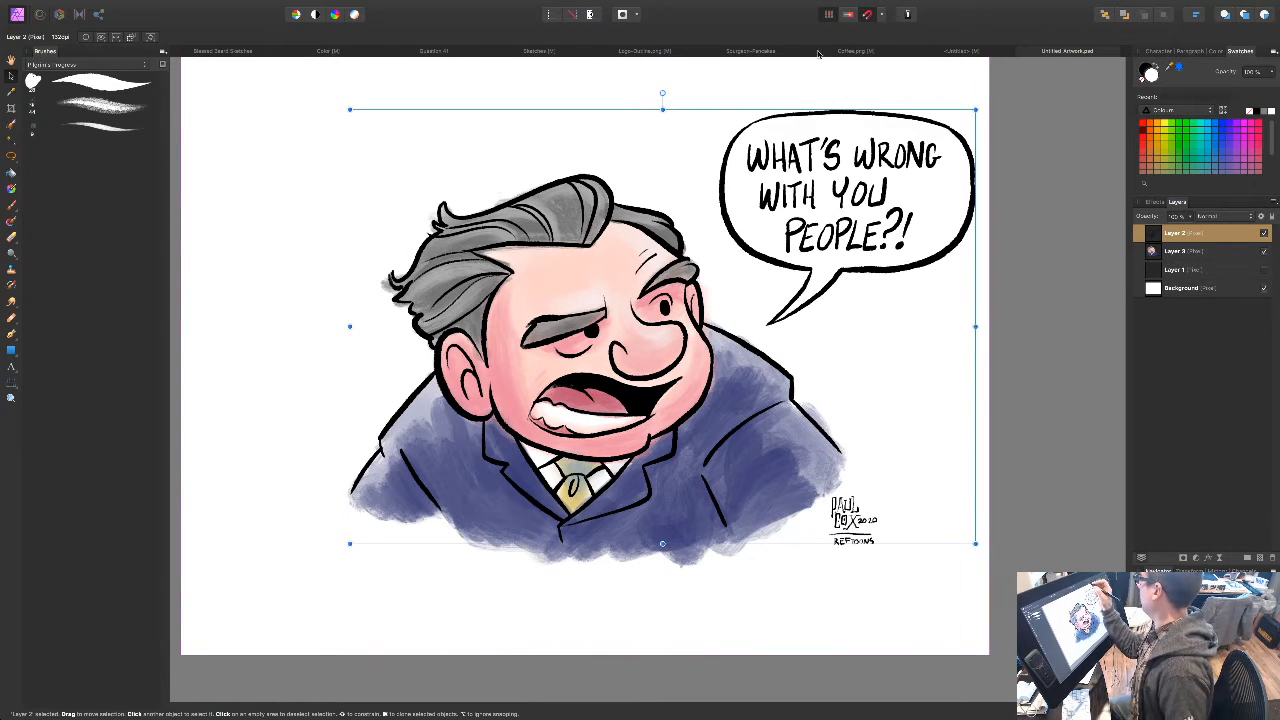
click(961, 51)
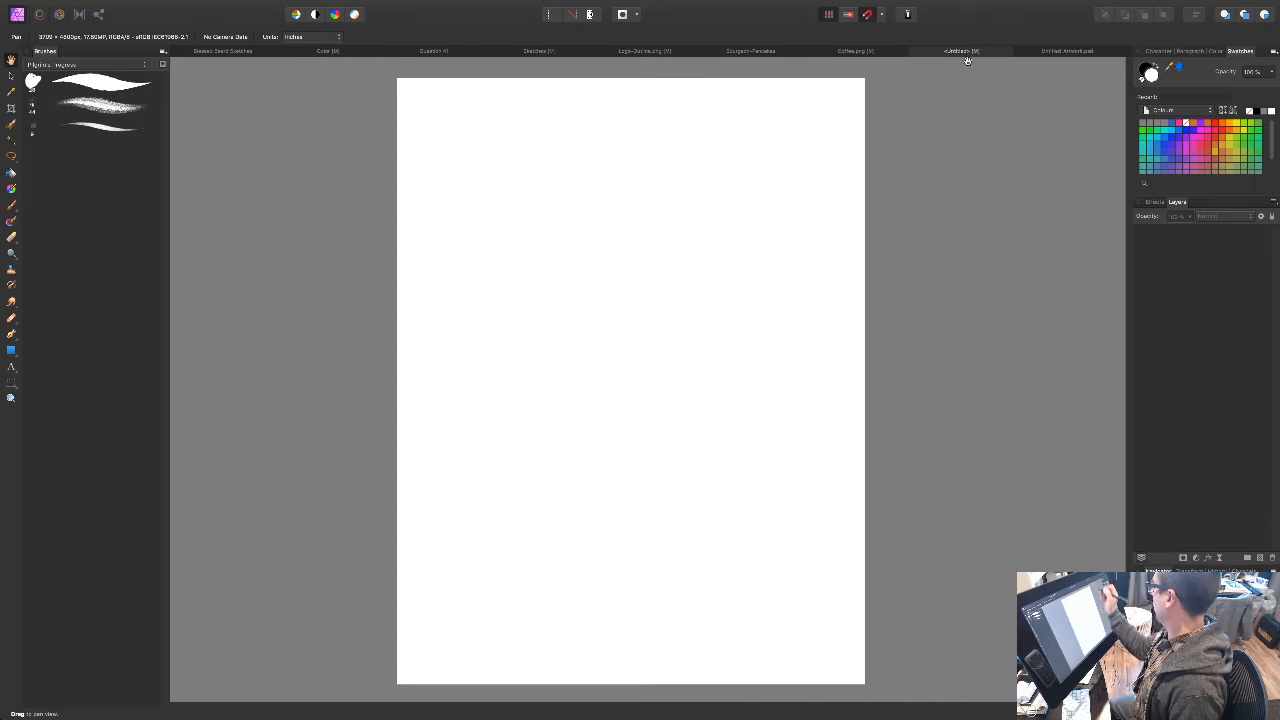
click(1067, 51)
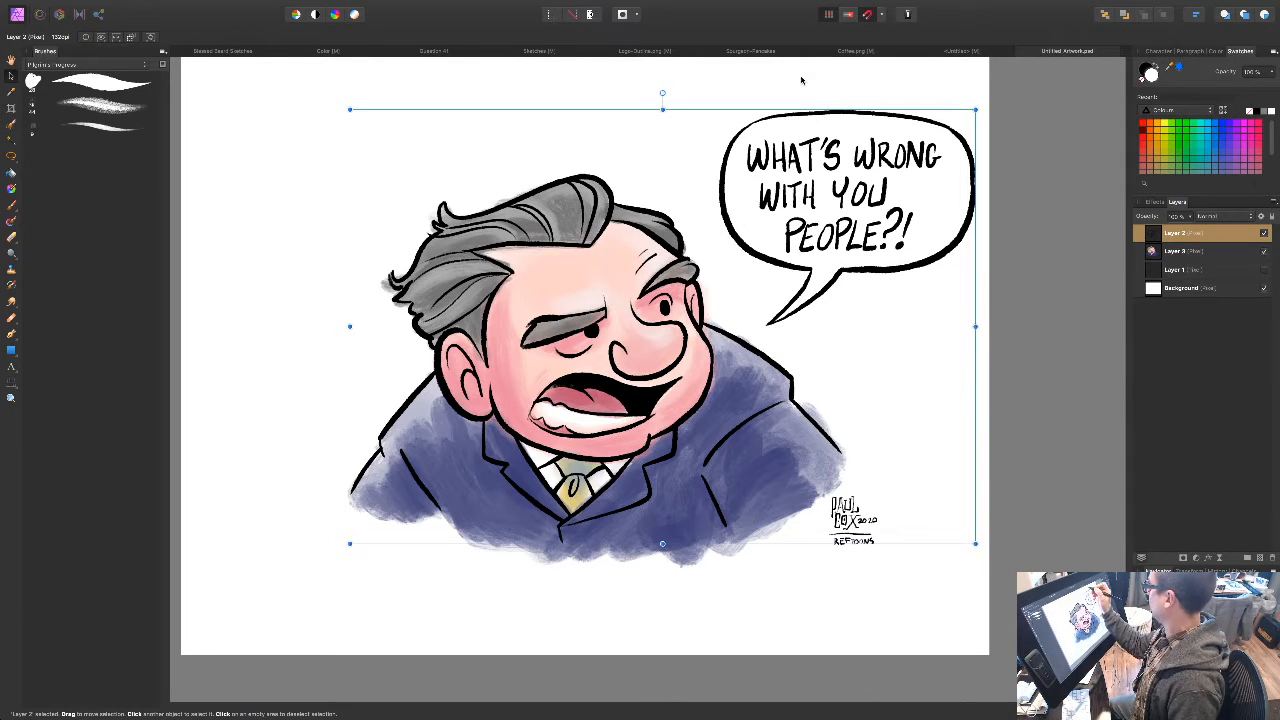
click(538, 51)
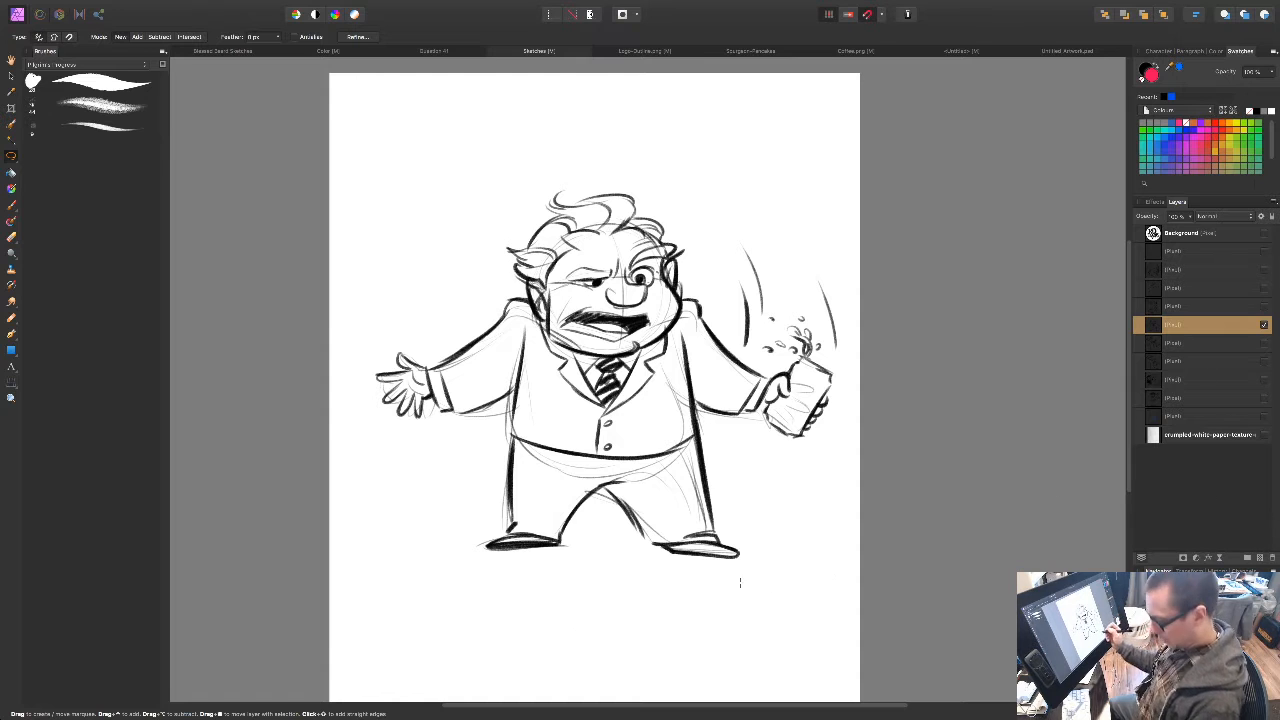
key(super+v)
Step: Scale the pasted line art down proportionally and position it so the man's head and shoulders fit on the page
drag(759, 582, 648, 498)
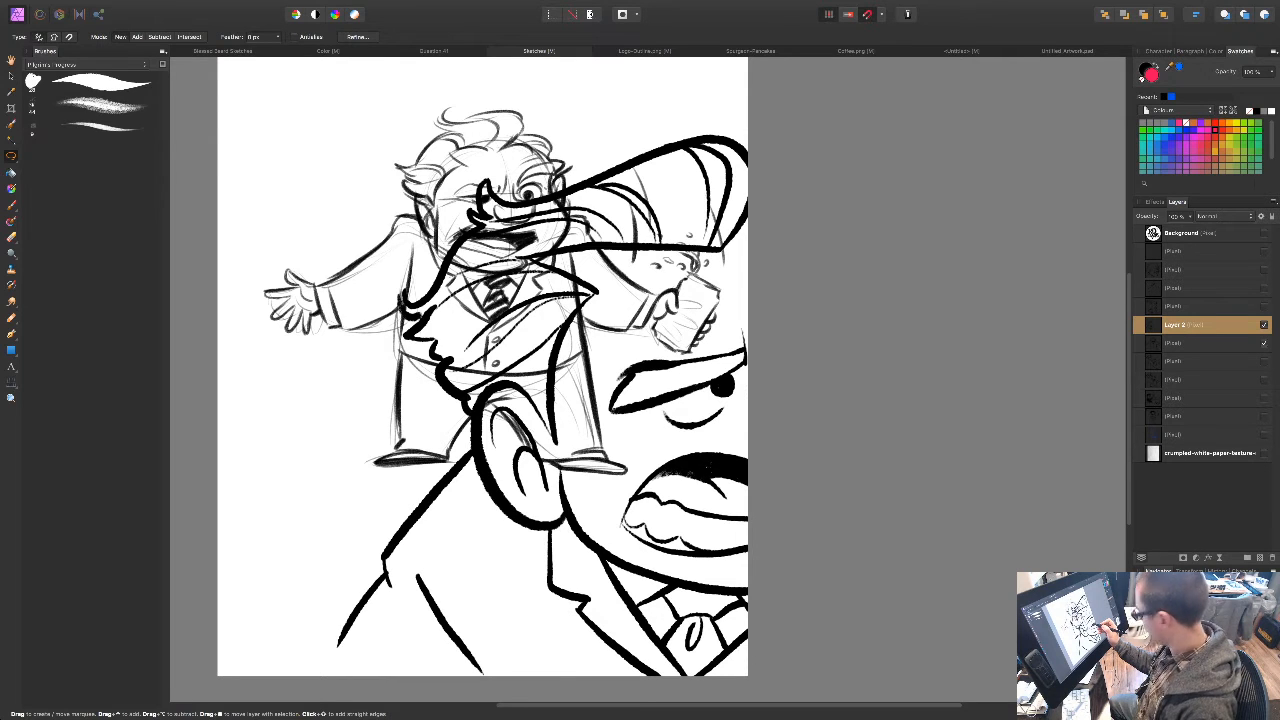
key(v)
drag(719, 454, 607, 428)
scroll(607, 428, down, 5)
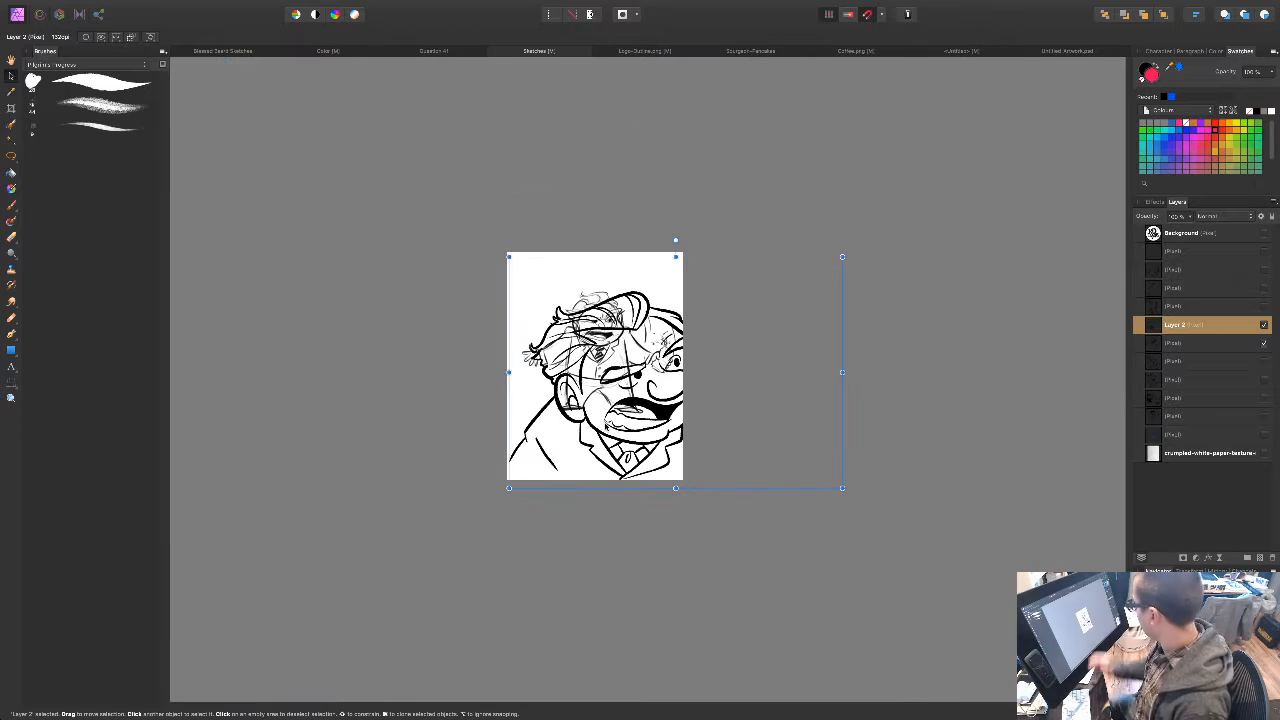
drag(842, 245, 697, 313)
drag(618, 424, 618, 344)
mouse_move(714, 263)
mouse_down()
mouse_move(707, 314)
mouse_move(730, 273)
mouse_up()
drag(664, 343, 656, 349)
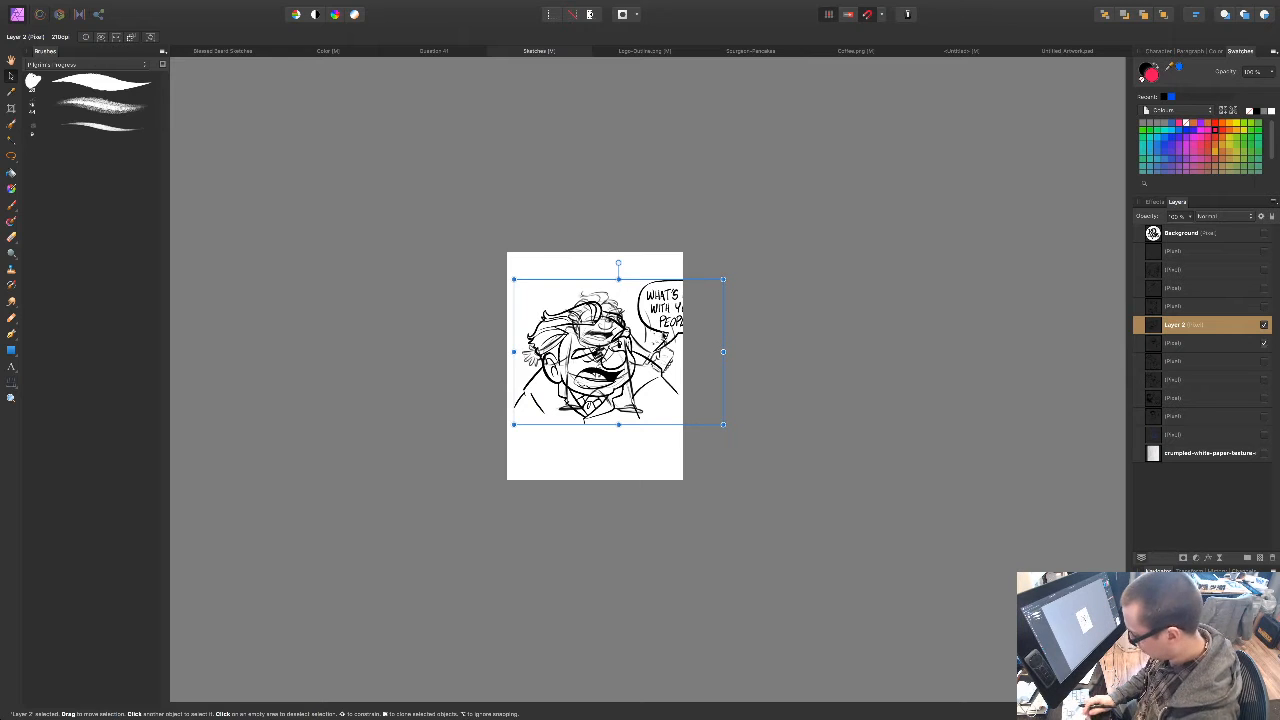
Step: Shift the line art so its speech bubble is on the page, then lasso and delete the bubble
key(super+minus)
key(super+equal)
key(super+equal)
key(super+equal)
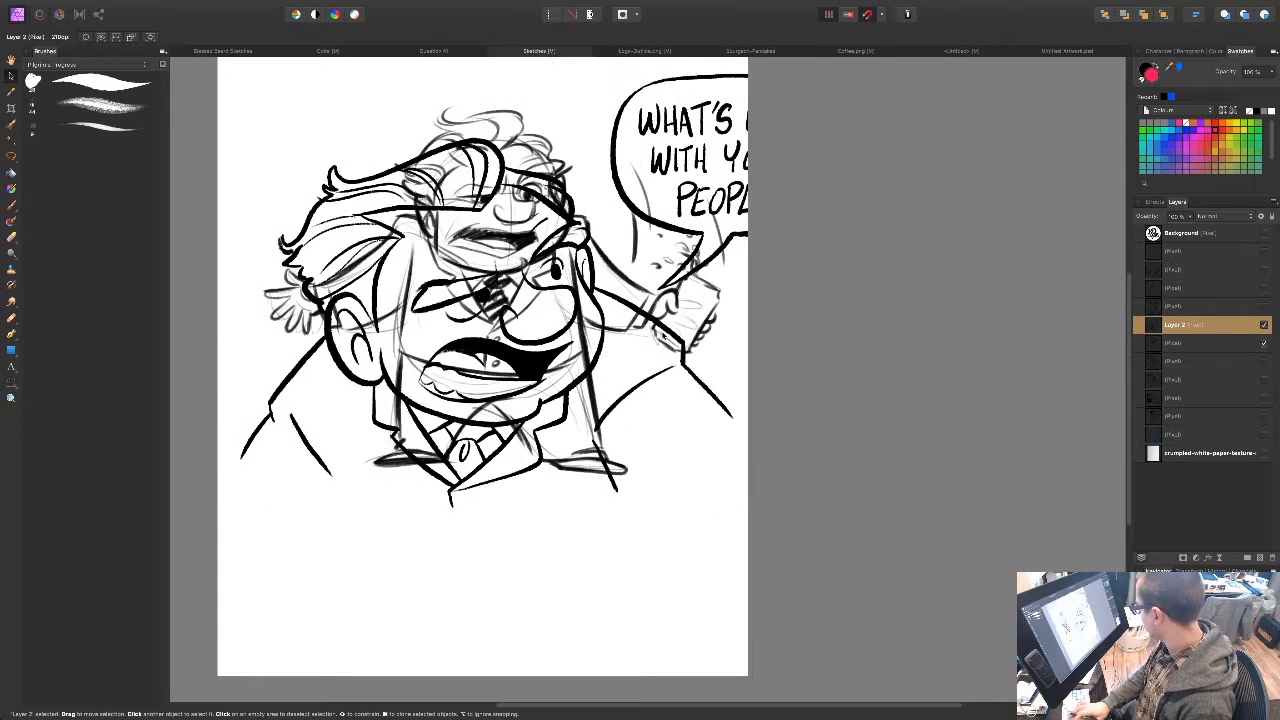
mouse_move(604, 418)
mouse_down()
mouse_move(425, 440)
mouse_move(443, 459)
mouse_up()
key(l)
mouse_move(590, 324)
mouse_down()
mouse_move(470, 345)
mouse_move(518, 92)
mouse_move(700, 325)
mouse_move(608, 330)
mouse_up()
key(Delete)
key(ctrl+d)
Step: Hide the full-body sketch layer and move the head-and-shoulders line art to the middle of the page
click(1264, 343)
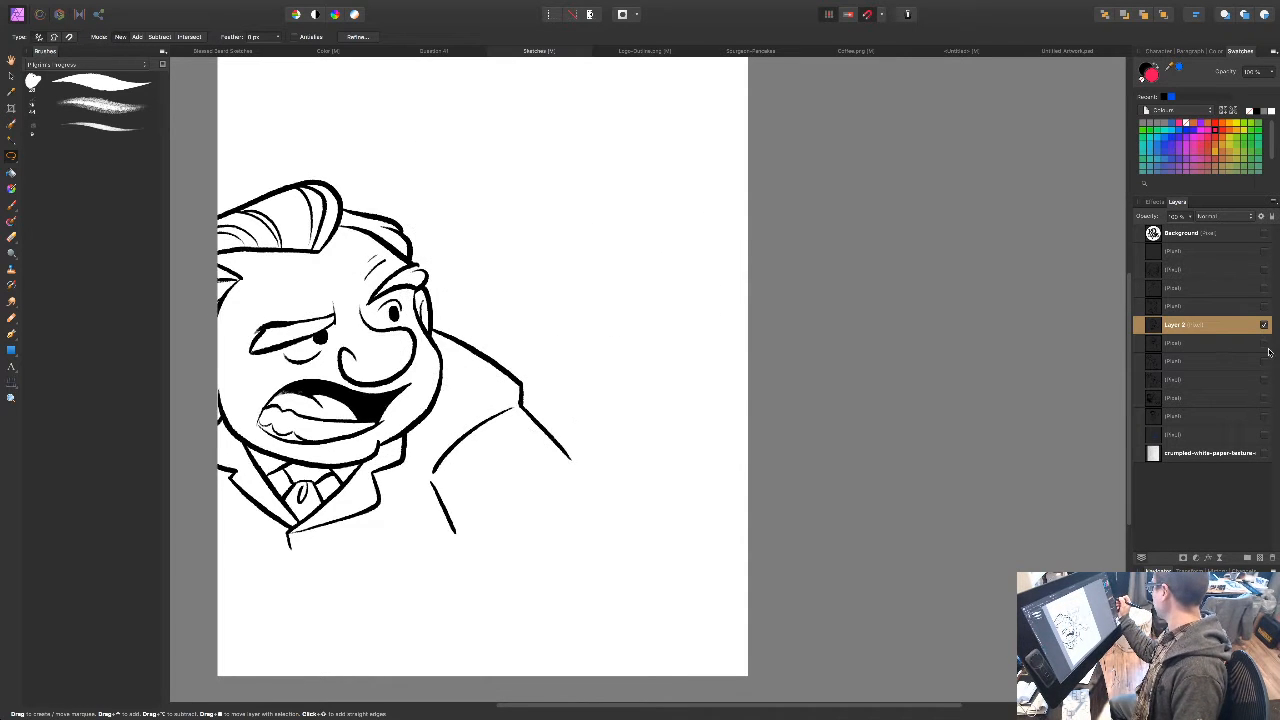
drag(500, 491, 681, 452)
key(v)
drag(593, 371, 752, 338)
mouse_move(971, 297)
mouse_down()
mouse_move(960, 371)
mouse_move(896, 440)
mouse_move(885, 428)
mouse_move(926, 440)
mouse_up()
Step: Draw the word "WHAT'S" in outlined block letters above the man's head with the Paint Brush, undoing the stray dot
key(b)
click(391, 420)
mouse_move(362, 166)
mouse_down()
mouse_move(410, 272)
mouse_move(441, 256)
mouse_move(401, 182)
mouse_move(413, 214)
mouse_move(420, 151)
mouse_move(444, 204)
mouse_move(449, 139)
mouse_move(481, 137)
mouse_move(474, 248)
mouse_move(441, 216)
mouse_move(434, 258)
mouse_up()
mouse_move(491, 140)
mouse_down()
mouse_move(484, 228)
mouse_move(512, 221)
mouse_up()
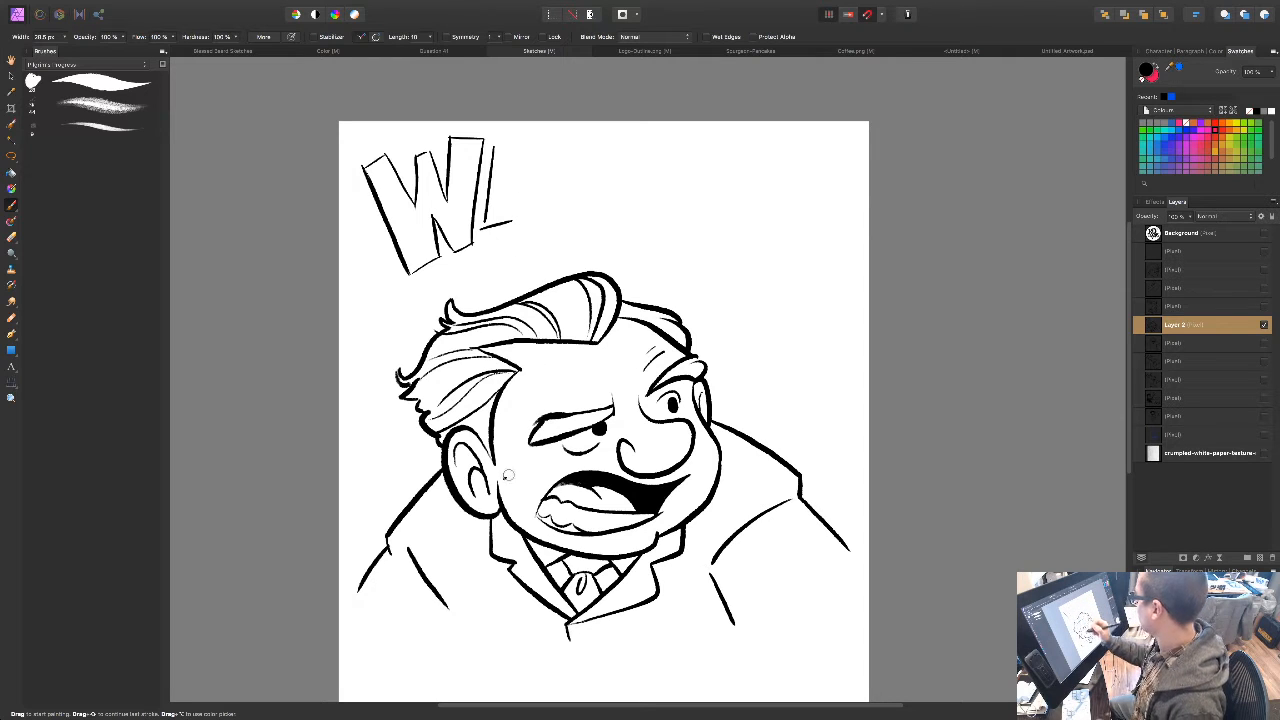
mouse_move(512, 221)
mouse_down()
mouse_move(511, 156)
mouse_move(498, 146)
mouse_move(508, 139)
mouse_move(509, 164)
mouse_move(522, 159)
mouse_move(520, 134)
mouse_move(538, 127)
mouse_move(548, 207)
mouse_move(528, 215)
mouse_move(521, 184)
mouse_move(545, 150)
mouse_move(555, 180)
mouse_move(562, 136)
mouse_move(582, 127)
mouse_move(602, 201)
mouse_move(573, 183)
mouse_up()
mouse_move(573, 183)
mouse_down()
mouse_move(570, 208)
mouse_move(552, 217)
mouse_up()
drag(575, 154, 571, 166)
mouse_move(575, 154)
mouse_down()
mouse_move(653, 127)
mouse_move(648, 145)
mouse_move(623, 148)
mouse_move(619, 191)
mouse_move(598, 150)
mouse_up()
mouse_move(676, 129)
mouse_down()
mouse_move(661, 147)
mouse_move(684, 133)
mouse_move(674, 160)
mouse_move(711, 174)
mouse_move(666, 174)
mouse_move(690, 205)
mouse_move(728, 168)
mouse_move(692, 150)
mouse_move(718, 140)
mouse_up()
click(710, 321)
drag(710, 321, 694, 304)
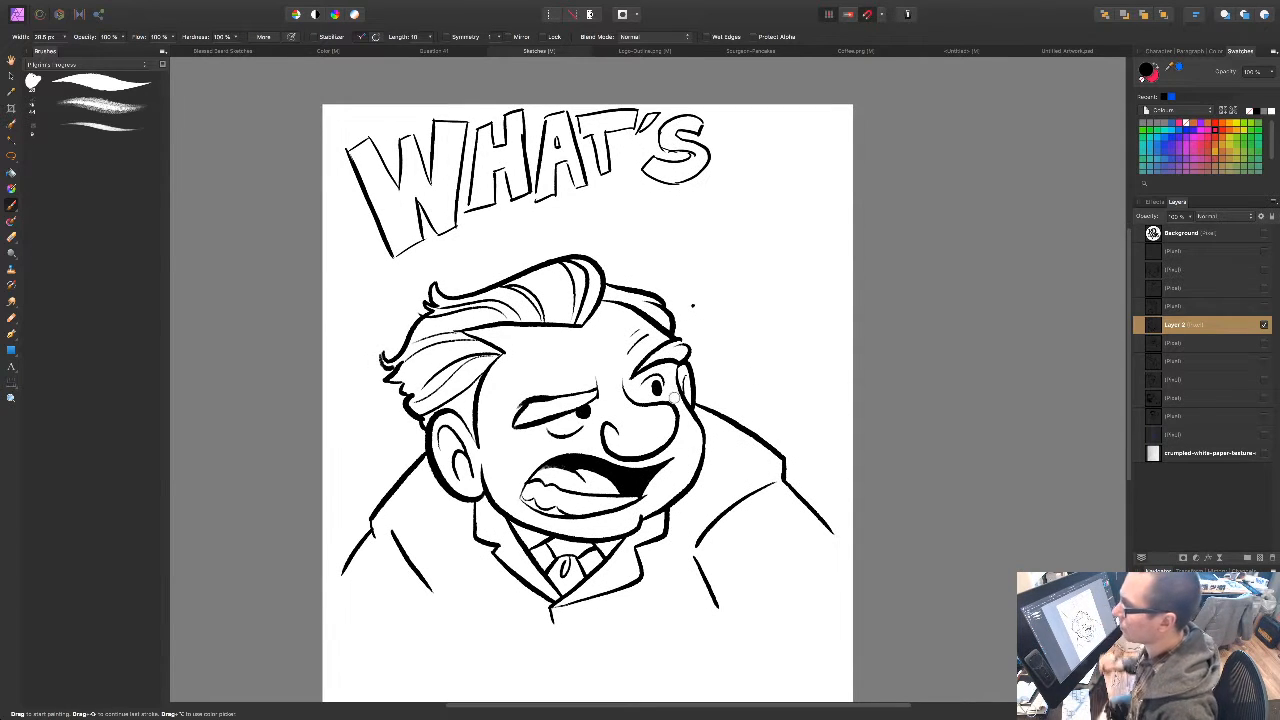
key(super+z)
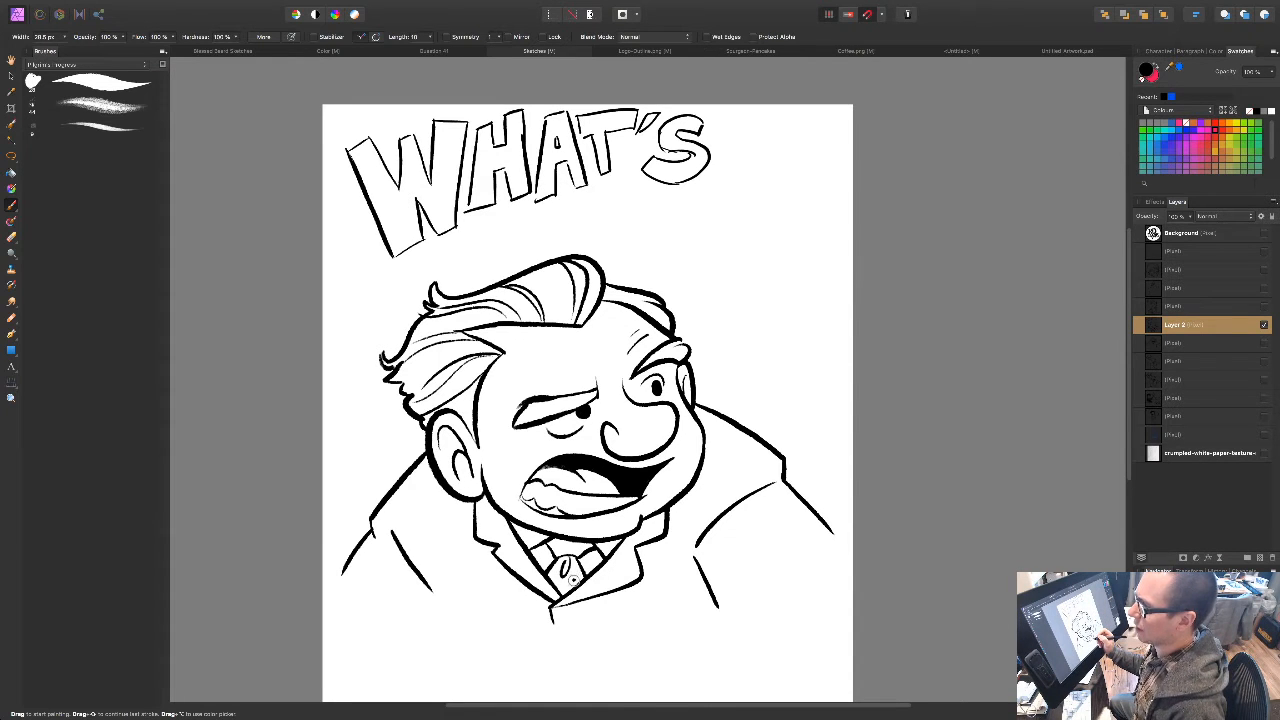
mouse_move(647, 554)
mouse_down()
mouse_move(621, 561)
mouse_move(610, 538)
mouse_up()
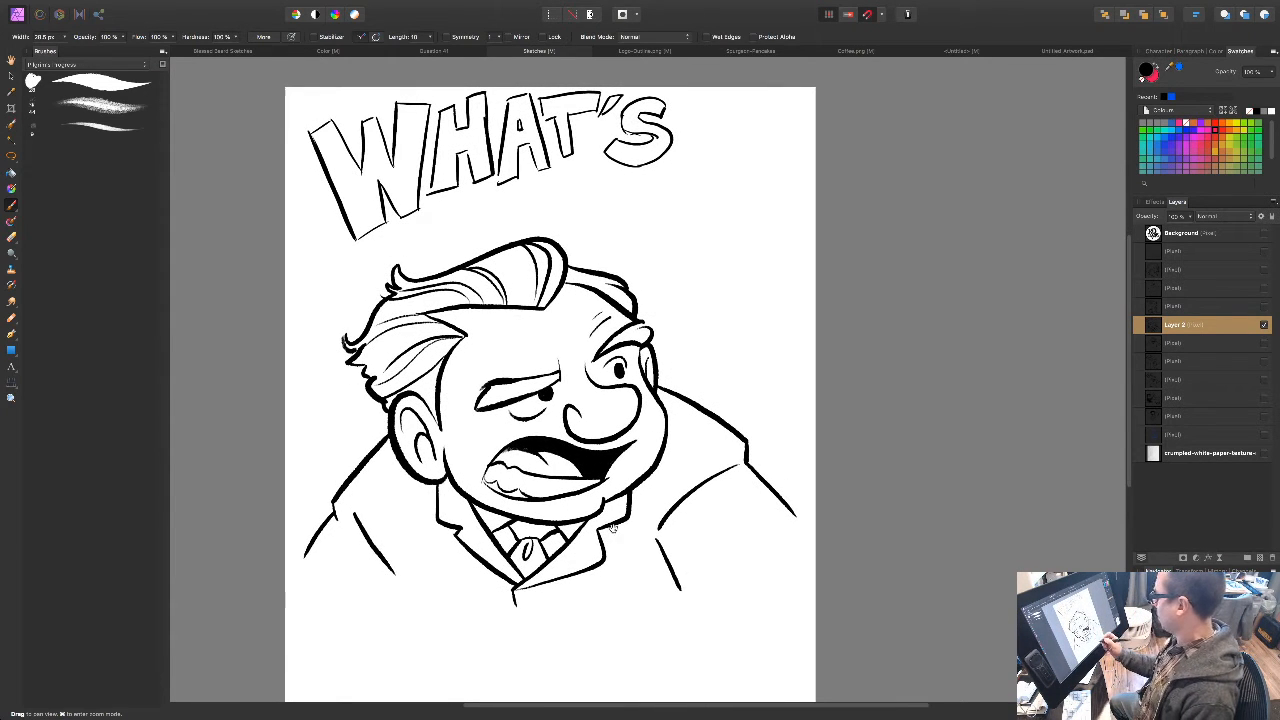
Step: Draw the word "WRONG" in outlined block letters curving down beneath "WHAT'S", beside the man's head
mouse_move(538, 183)
mouse_down()
mouse_move(549, 228)
mouse_move(562, 172)
mouse_move(568, 210)
mouse_up()
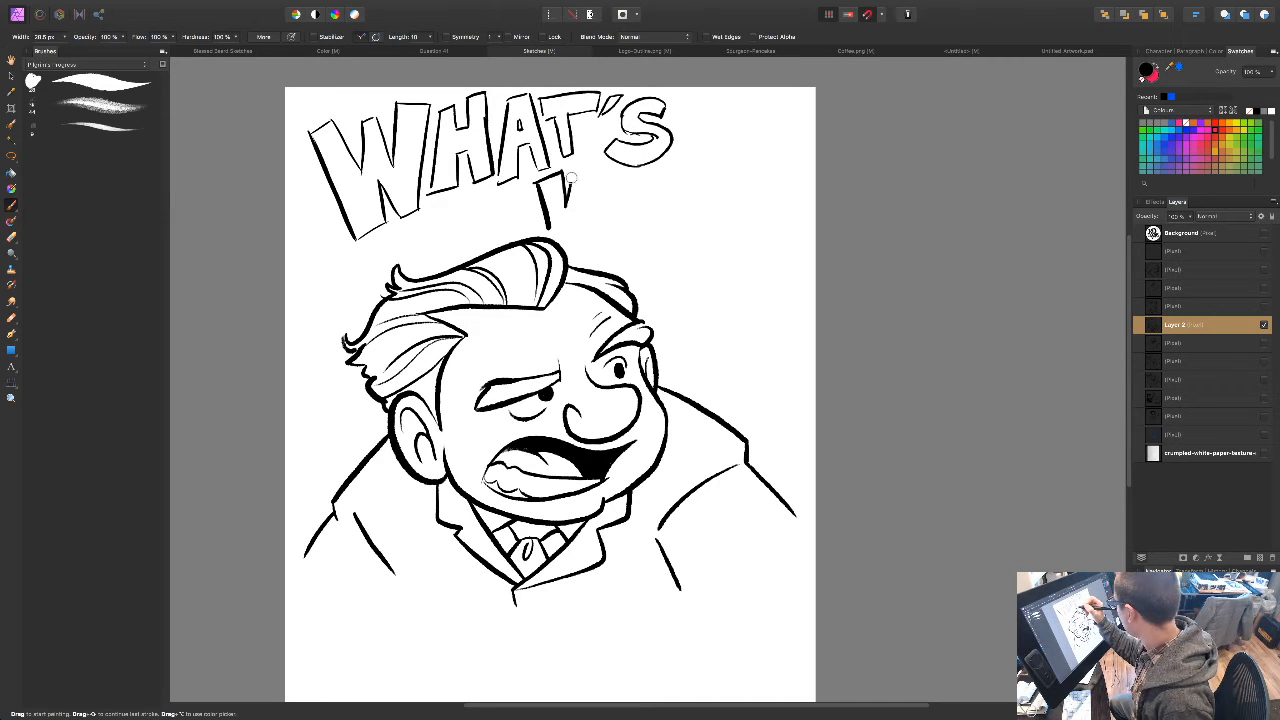
mouse_move(580, 167)
mouse_down()
mouse_move(587, 198)
mouse_move(602, 166)
mouse_move(628, 166)
mouse_move(592, 240)
mouse_move(578, 240)
mouse_move(573, 212)
mouse_move(567, 236)
mouse_up()
mouse_move(628, 174)
mouse_down()
mouse_move(606, 236)
mouse_move(650, 171)
mouse_move(636, 212)
mouse_move(646, 256)
mouse_up()
mouse_move(628, 214)
mouse_down()
mouse_move(634, 254)
mouse_move(608, 250)
mouse_up()
mouse_move(640, 190)
mouse_down()
mouse_move(672, 190)
mouse_move(658, 262)
mouse_move(716, 240)
mouse_move(662, 262)
mouse_move(692, 230)
mouse_move(678, 240)
mouse_move(738, 222)
mouse_move(734, 270)
mouse_up()
mouse_move(738, 218)
mouse_down()
mouse_move(767, 226)
mouse_move(722, 314)
mouse_up()
mouse_move(710, 254)
mouse_down()
mouse_move(722, 308)
mouse_move(694, 292)
mouse_up()
mouse_move(800, 294)
mouse_down()
mouse_move(746, 325)
mouse_move(773, 325)
mouse_move(795, 290)
mouse_move(785, 277)
mouse_move(761, 322)
mouse_move(770, 301)
mouse_move(786, 313)
mouse_move(759, 341)
mouse_up()
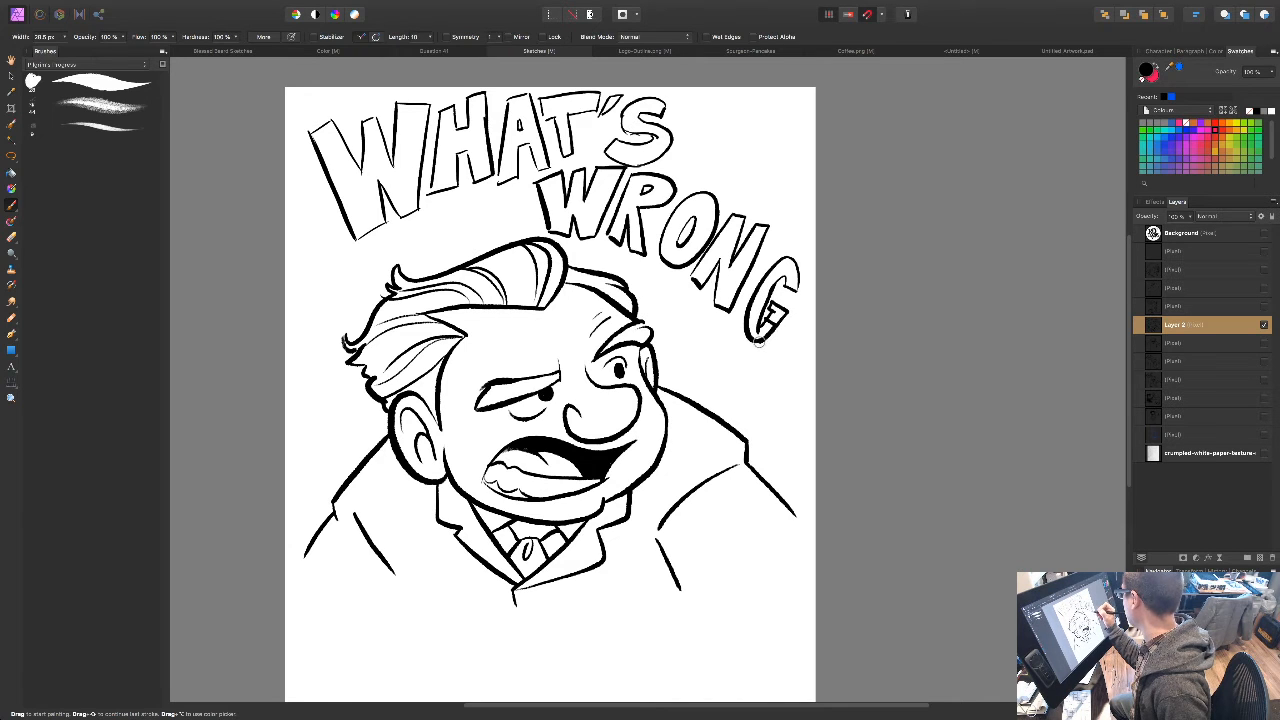
scroll(757, 471, down, 2)
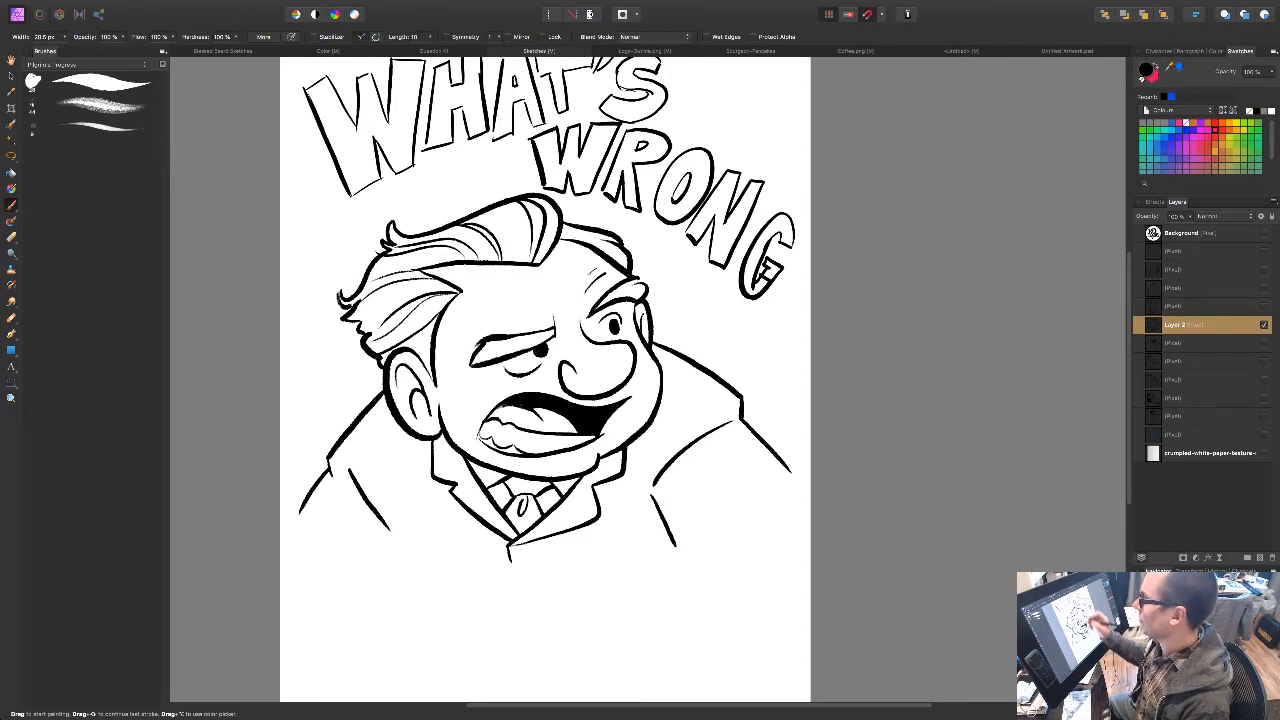
drag(724, 573, 710, 611)
click(1264, 345)
click(1264, 345)
drag(692, 583, 735, 586)
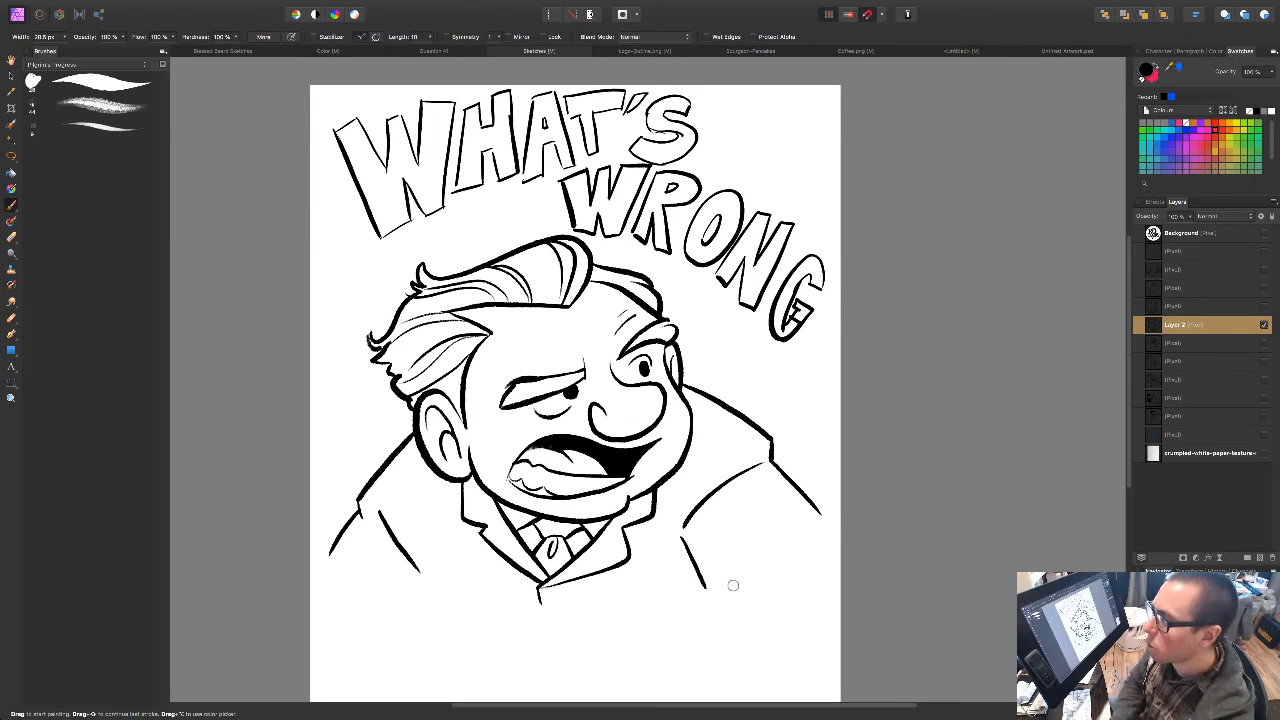
click(726, 586)
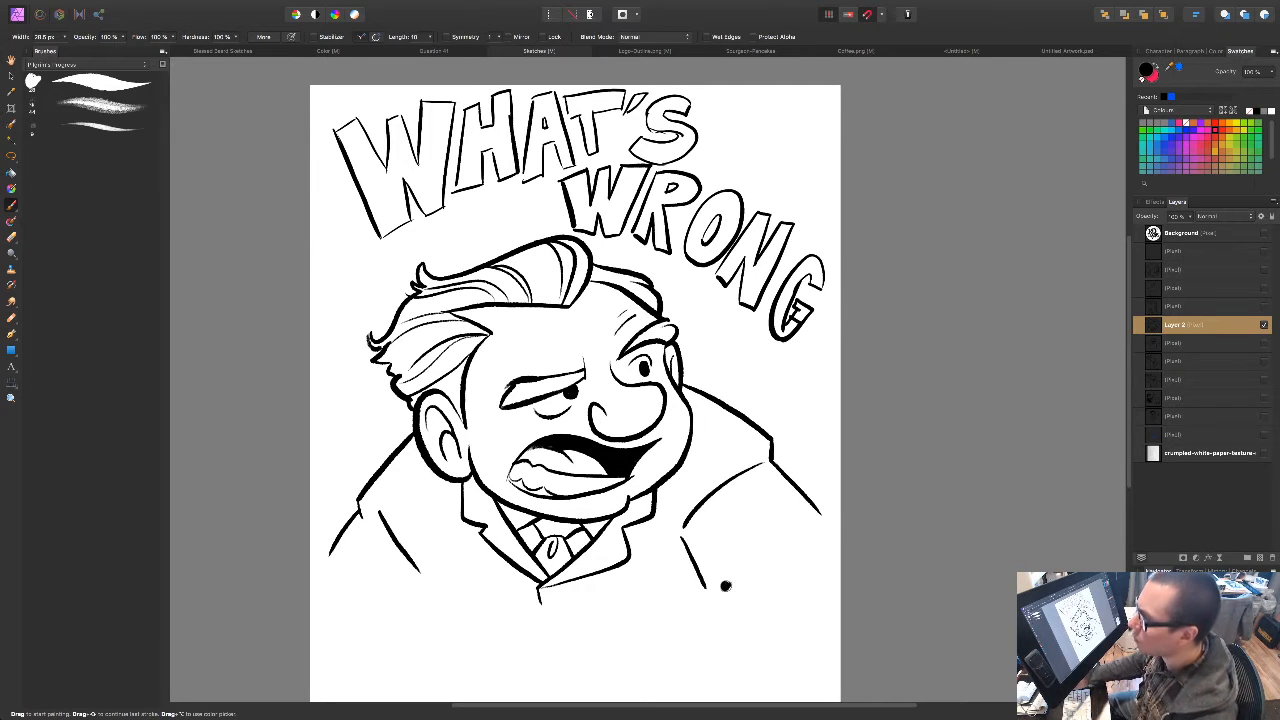
key(ctrl+z)
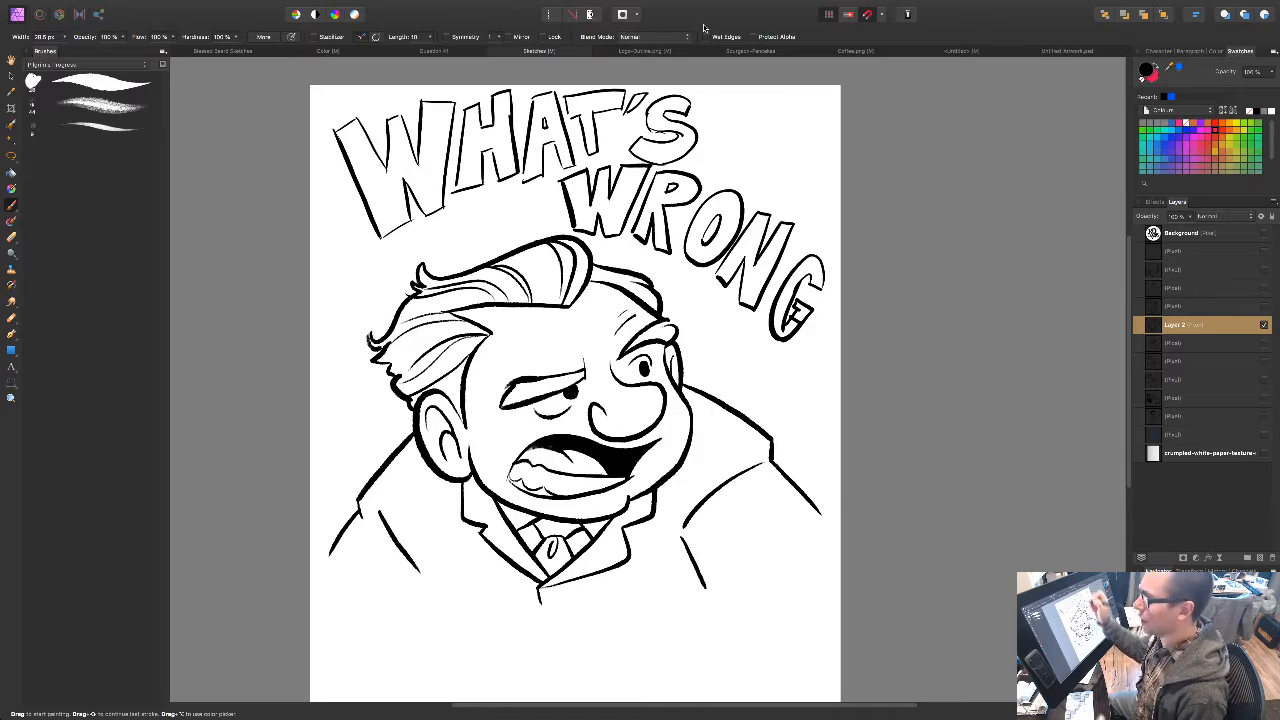
mouse_move(683, 509)
mouse_down()
mouse_move(678, 495)
mouse_move(676, 512)
mouse_up()
key(super+minus)
key(super+equal)
drag(676, 512, 710, 454)
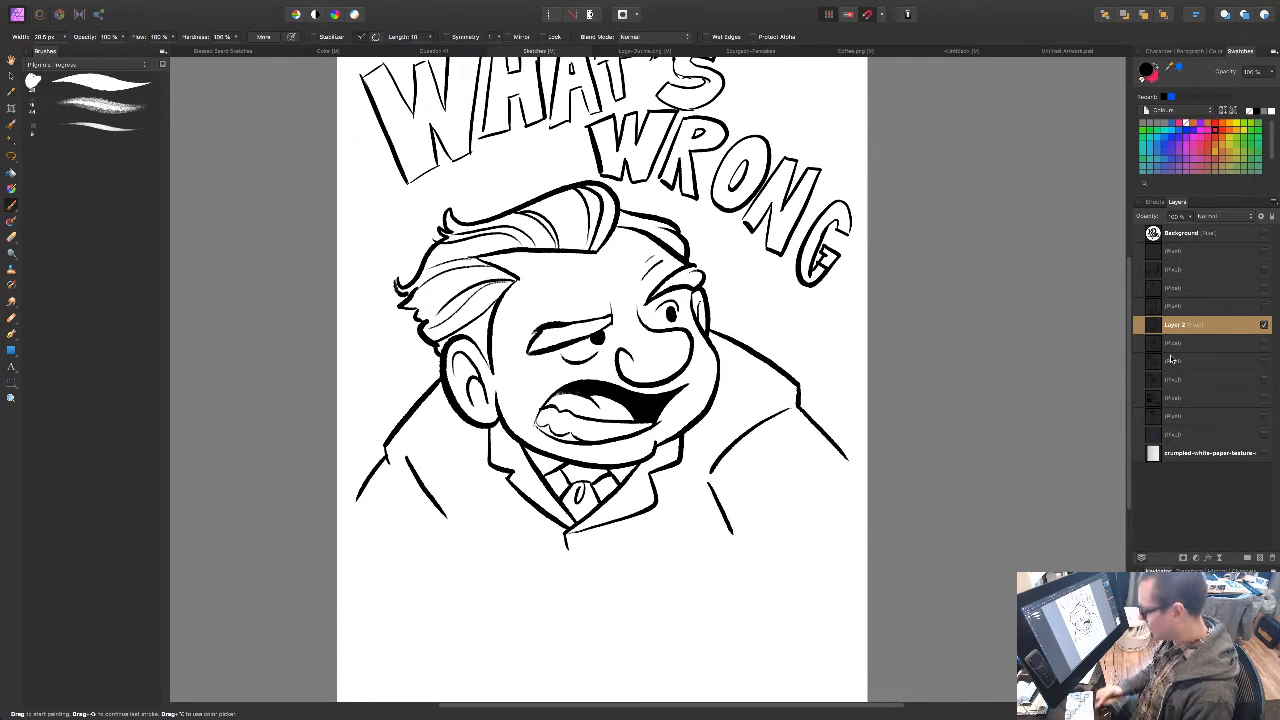
Step: Lasso the "WHAT'S WRONG" block lettering and cut and paste it onto its own layer above the line art
key(l)
scroll(700, 400, up, 3)
drag(752, 375, 679, 335)
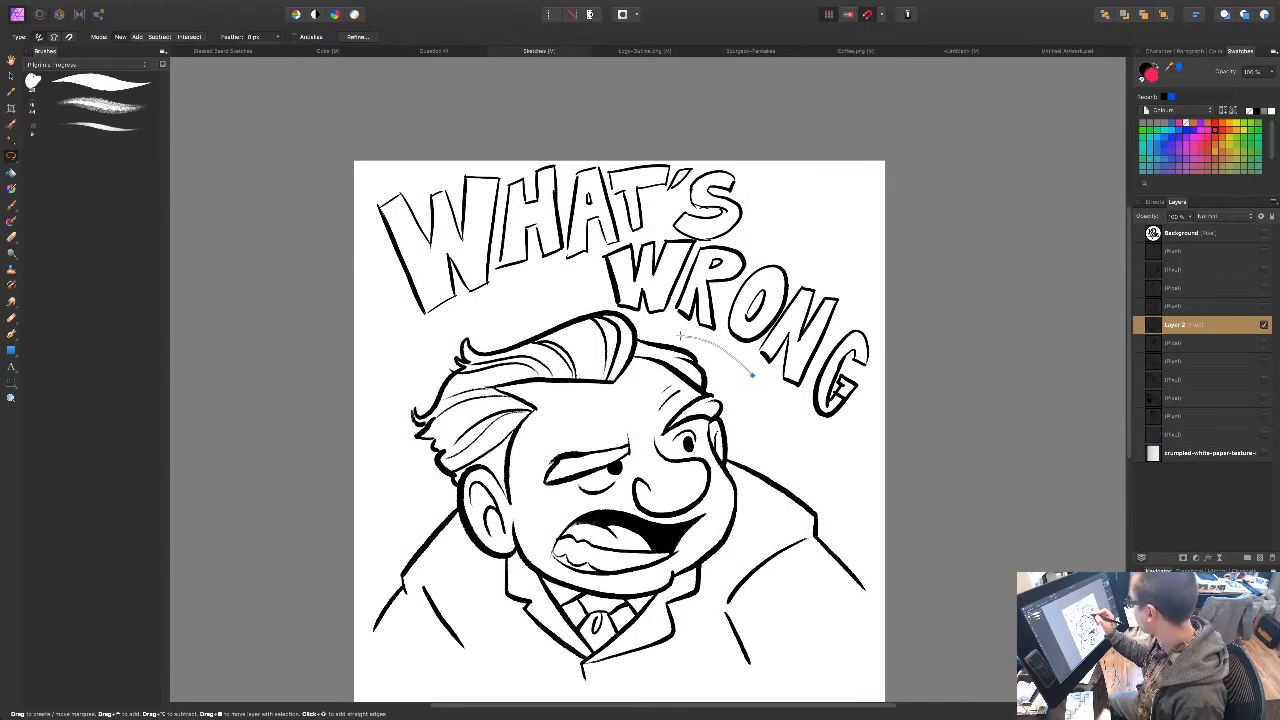
mouse_move(590, 305)
mouse_down()
mouse_move(383, 309)
mouse_move(432, 156)
mouse_move(837, 210)
mouse_move(903, 319)
mouse_move(852, 455)
mouse_up()
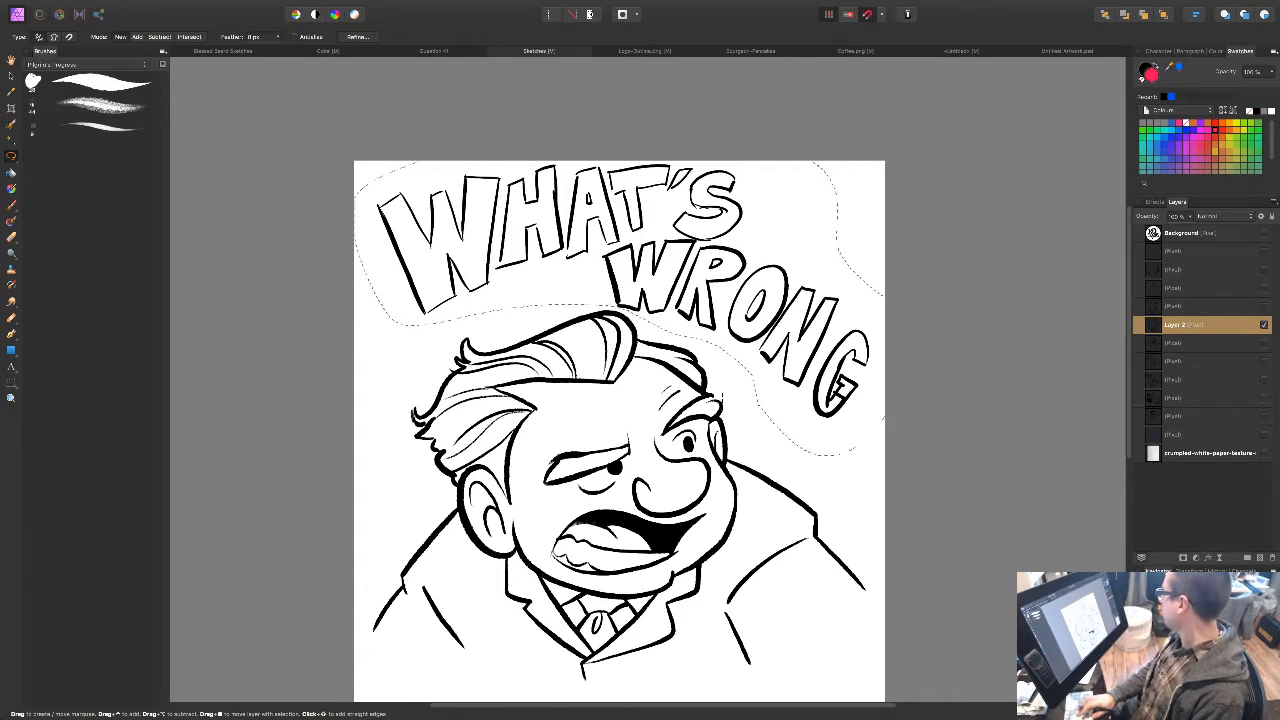
key(Delete)
key(ctrl+d)
key(ctrl+v)
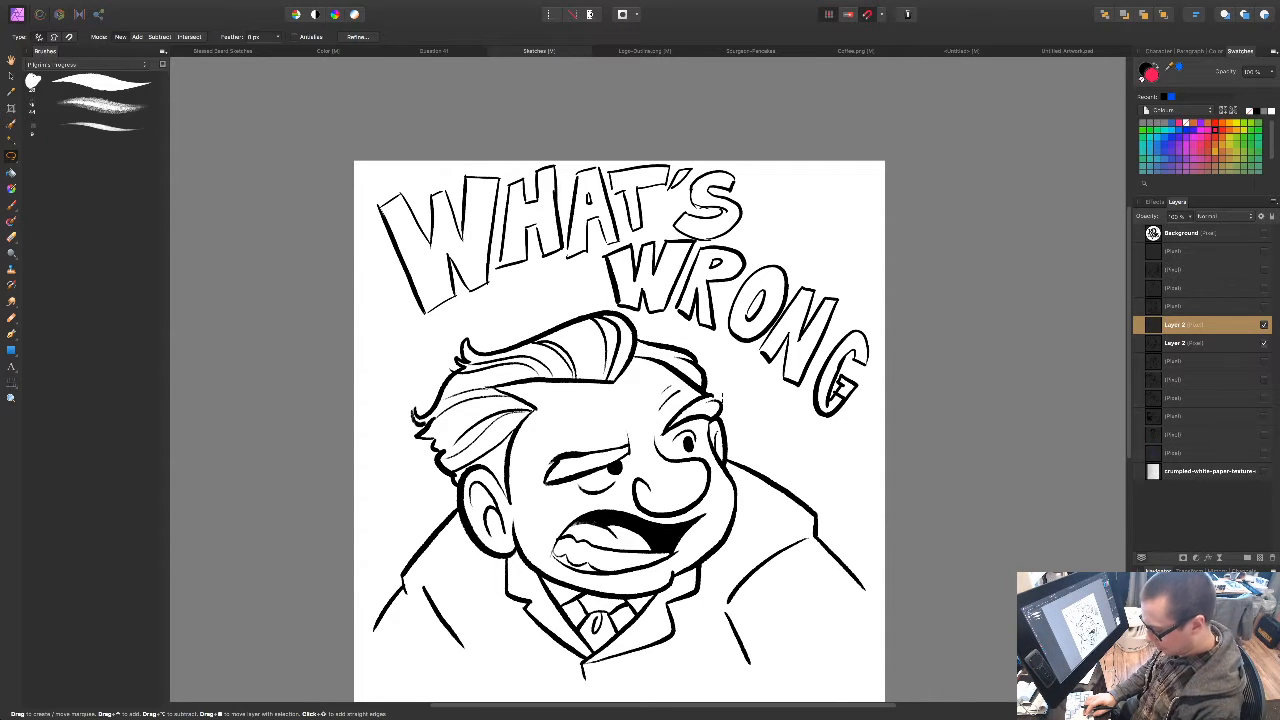
Step: Hide the block-lettering layer and add a new empty pixel layer above it for painting
key(v)
click(1264, 325)
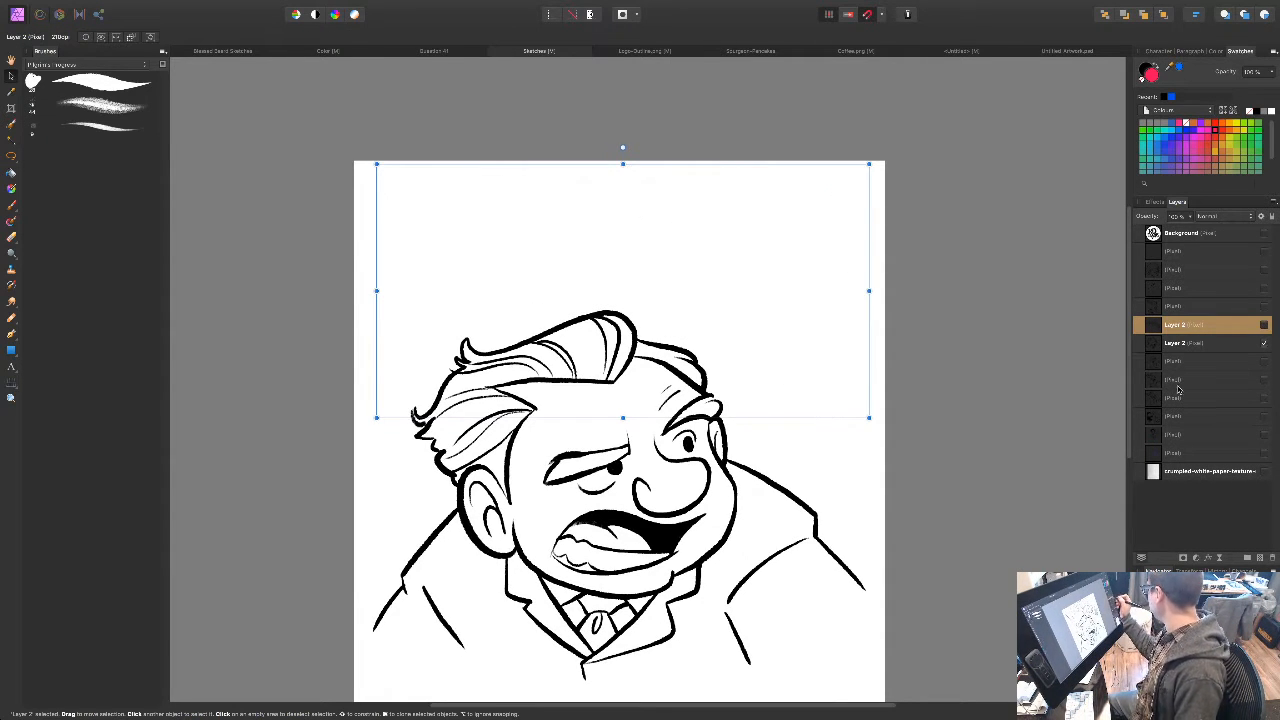
scroll(851, 426, down, 5)
key(super+minus)
key(super+minus)
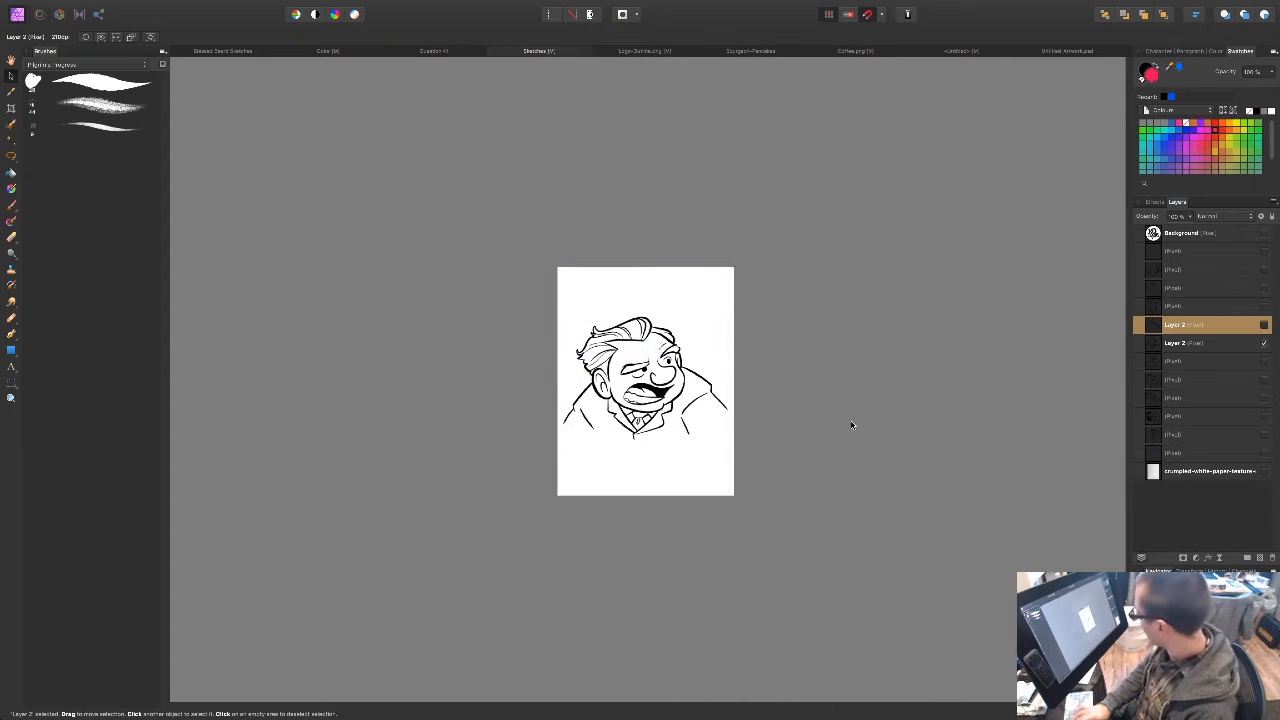
key(super+equal)
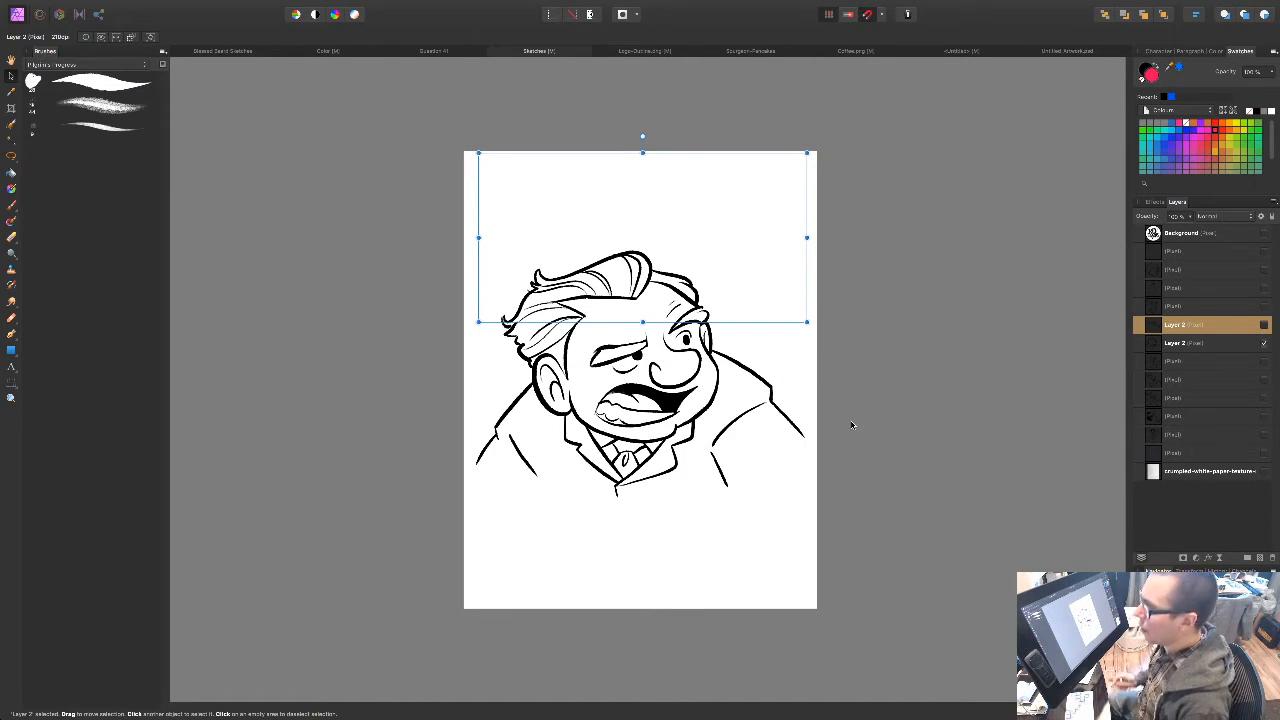
scroll(840, 425, right, 2)
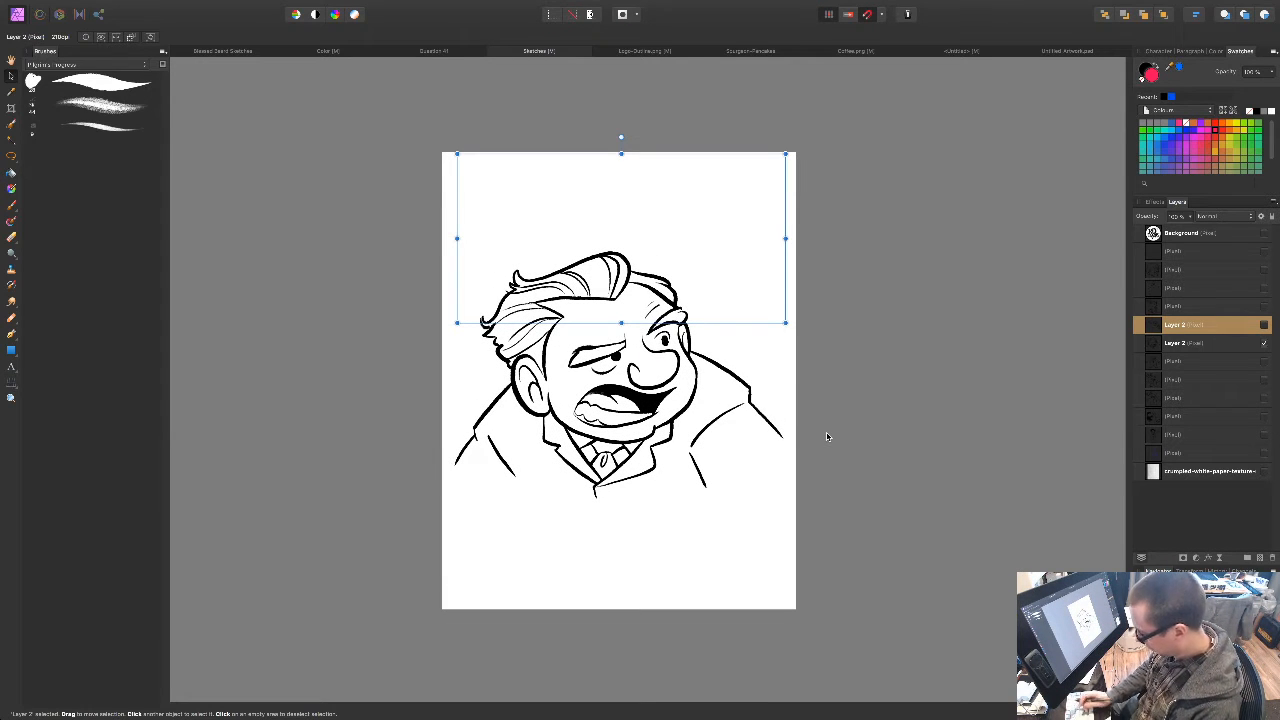
key(b)
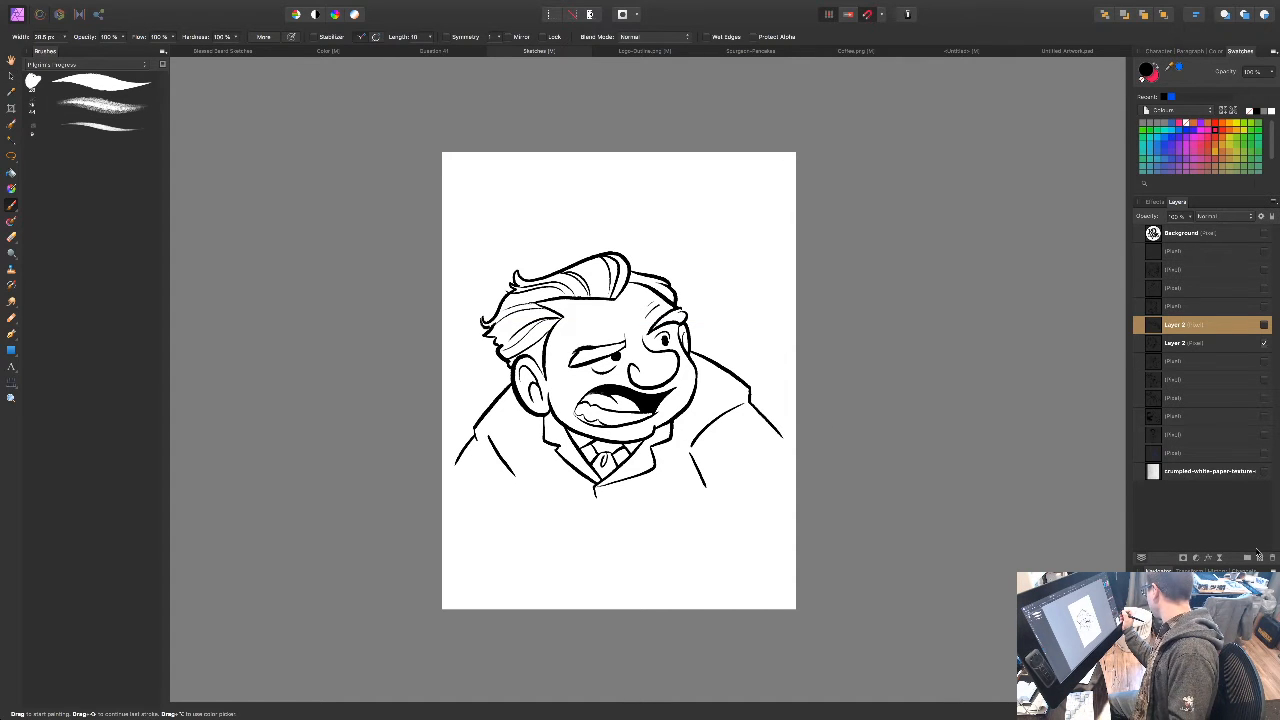
click(1260, 557)
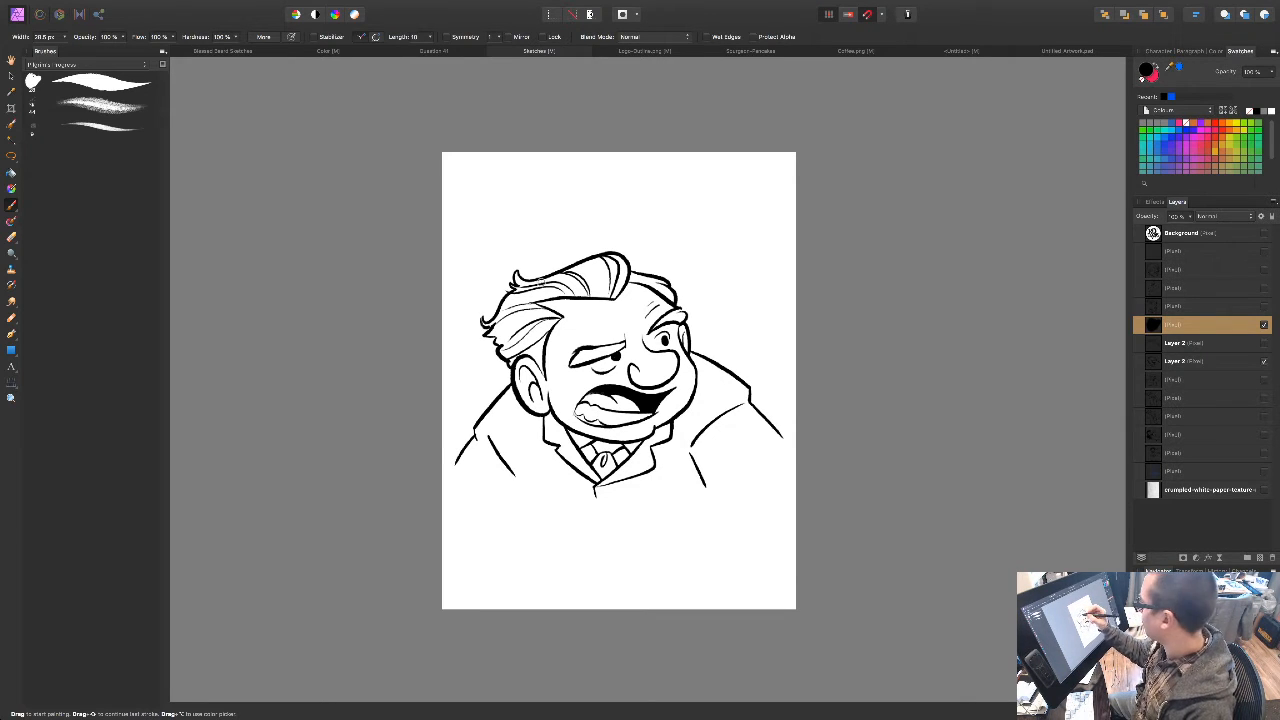
Step: Write "WHAT'S WRONG" in quick single-line letters arching above the man's head with the Paint Brush
mouse_move(470, 188)
mouse_down()
mouse_move(479, 232)
mouse_move(513, 183)
mouse_move(520, 232)
mouse_move(531, 209)
mouse_up()
mouse_move(531, 184)
mouse_down()
mouse_move(533, 230)
mouse_move(555, 228)
mouse_move(554, 208)
mouse_up()
mouse_move(561, 185)
mouse_down()
mouse_move(562, 228)
mouse_move(580, 178)
mouse_move(579, 221)
mouse_up()
mouse_move(632, 187)
mouse_down()
mouse_move(651, 200)
mouse_move(668, 186)
mouse_up()
mouse_move(682, 196)
mouse_down()
mouse_move(703, 242)
mouse_move(719, 210)
mouse_move(734, 254)
mouse_move(770, 236)
mouse_move(748, 277)
mouse_up()
drag(696, 579, 734, 501)
mouse_move(499, 422)
mouse_down()
mouse_move(527, 423)
mouse_move(543, 466)
mouse_move(562, 423)
mouse_move(569, 466)
mouse_move(592, 448)
mouse_up()
drag(588, 426, 586, 478)
drag(634, 430, 645, 478)
drag(675, 438, 726, 432)
key(ctrl+z)
key(ctrl+z)
key(ctrl+z)
key(ctrl+z)
key(ctrl+z)
key(ctrl+z)
key(ctrl+z)
key(ctrl+z)
key(ctrl+z)
key(ctrl+z)
key(ctrl+z)
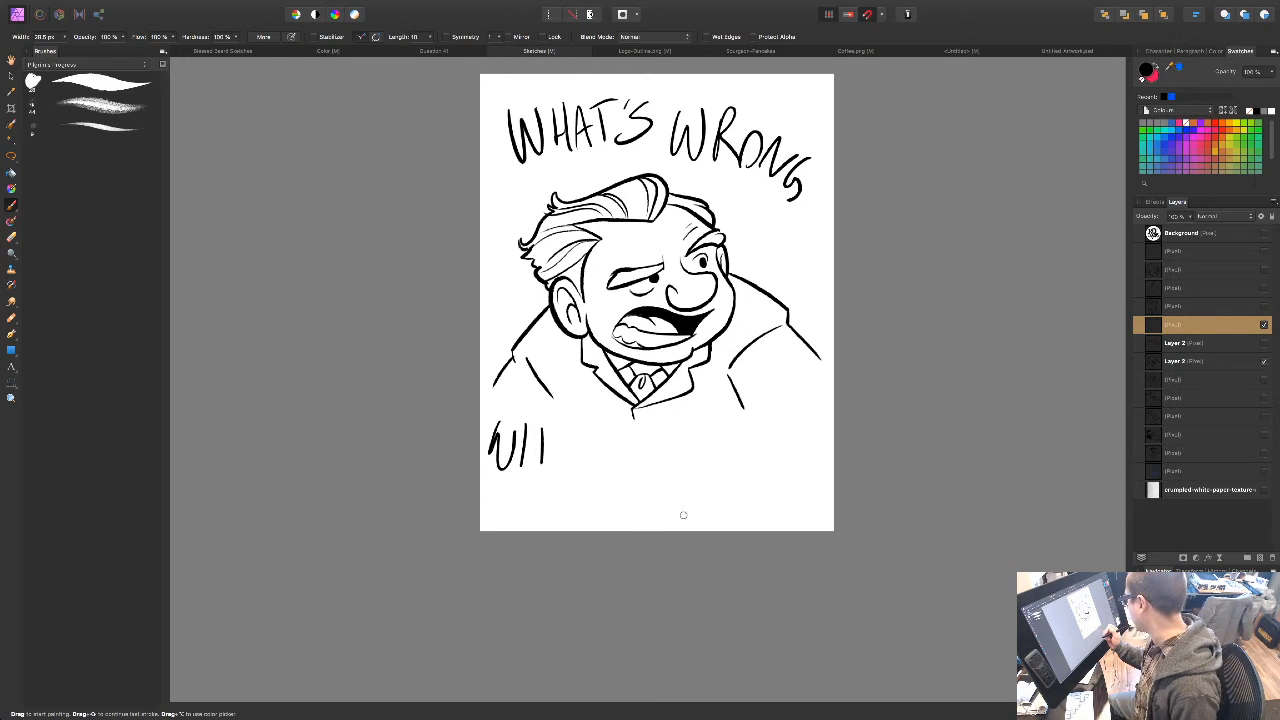
key(ctrl+shift+z)
Step: Write "WITH YOU" in single-line letters centred below the man's tie
mouse_move(558, 427)
mouse_down()
mouse_move(544, 459)
mouse_move(582, 436)
mouse_move(597, 466)
mouse_move(613, 466)
mouse_up()
drag(601, 435, 626, 434)
mouse_move(633, 432)
mouse_down()
mouse_move(633, 466)
mouse_move(650, 449)
mouse_up()
mouse_move(650, 430)
mouse_down()
mouse_move(657, 473)
mouse_move(690, 447)
mouse_move(684, 476)
mouse_up()
drag(702, 432, 703, 433)
mouse_move(720, 430)
mouse_down()
mouse_move(728, 472)
mouse_move(741, 427)
mouse_up()
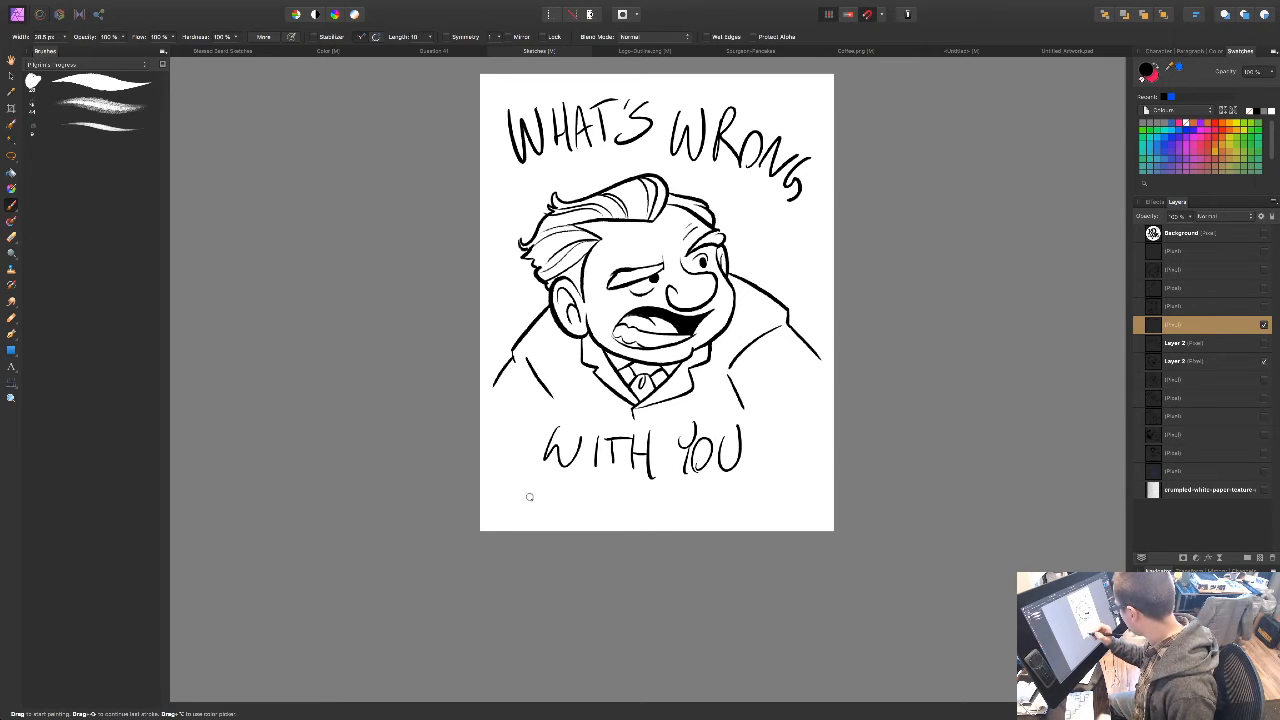
Step: Write "PEOPLE?!" in wide single-line letters beneath "WITH YOU", undoing a misplaced dot
drag(518, 466, 500, 508)
mouse_move(514, 466)
mouse_down()
mouse_move(537, 471)
mouse_move(524, 493)
mouse_move(584, 516)
mouse_move(587, 495)
mouse_up()
mouse_move(612, 481)
mouse_down()
mouse_move(598, 520)
mouse_move(620, 483)
mouse_move(649, 521)
mouse_up()
mouse_move(648, 484)
mouse_down()
mouse_move(697, 517)
mouse_move(728, 515)
mouse_up()
mouse_move(746, 470)
mouse_down()
mouse_move(770, 513)
mouse_move(778, 466)
mouse_move(777, 490)
mouse_move(792, 490)
mouse_up()
click(792, 505)
key(ctrl+z)
click(810, 500)
drag(814, 436, 811, 488)
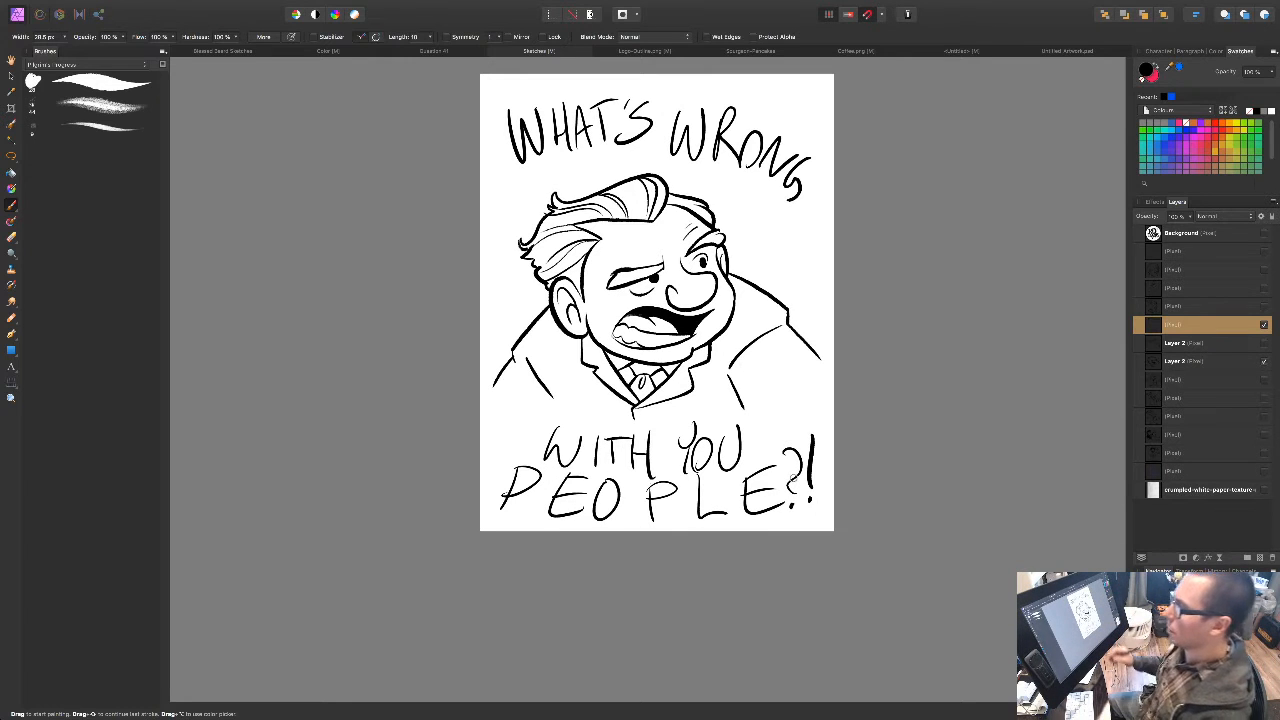
Step: Thicken the question mark and exclamation mark after "PEOPLE" with heavier brush strokes and dots
drag(752, 537, 738, 504)
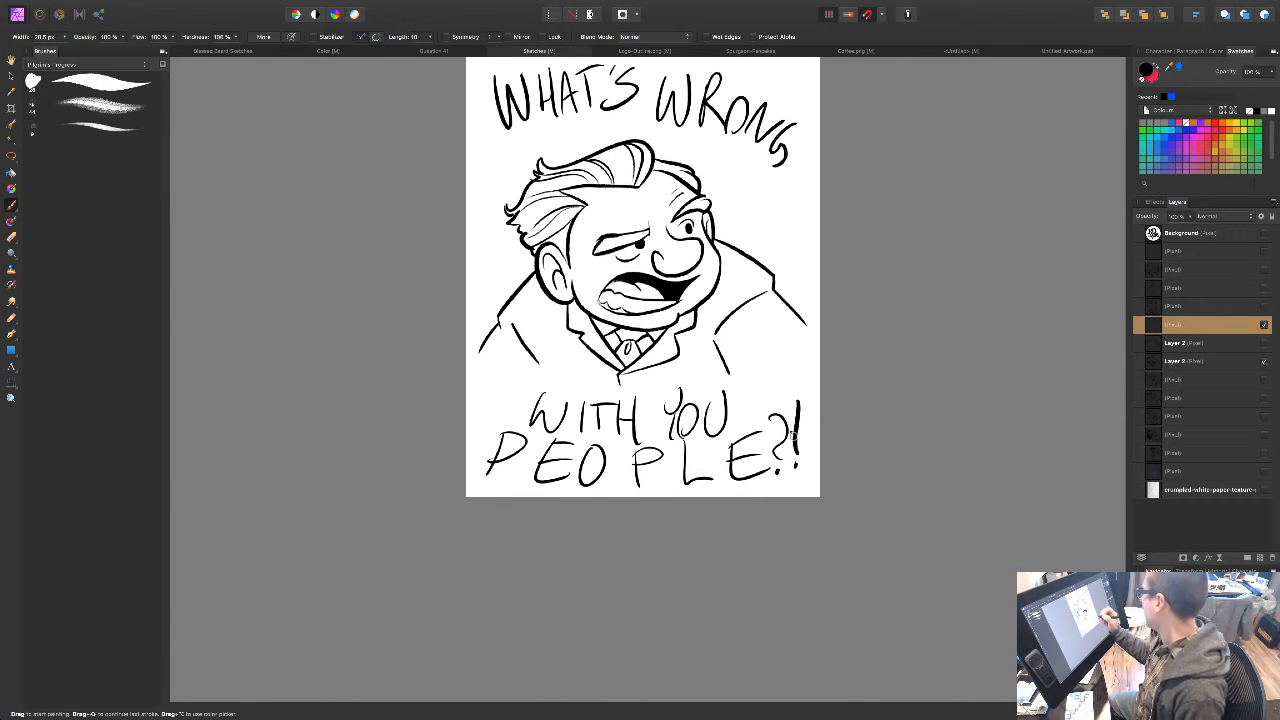
drag(772, 415, 780, 444)
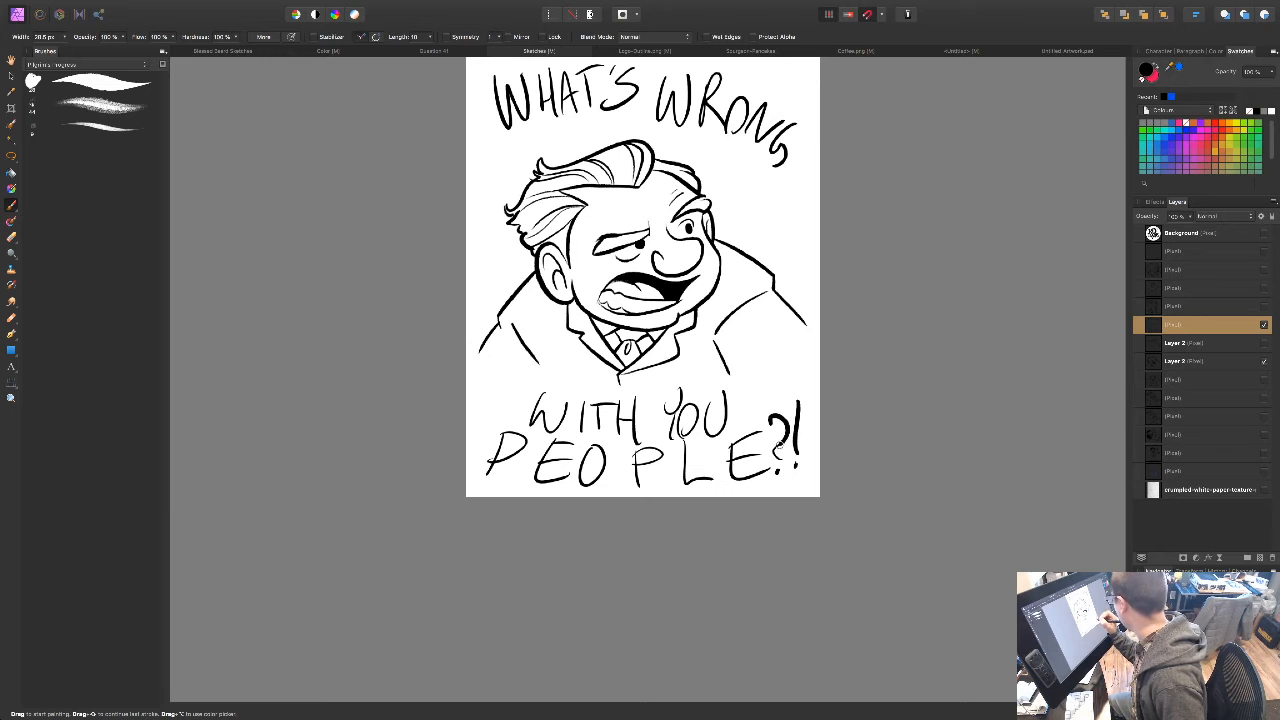
click(777, 457)
drag(796, 437, 799, 403)
drag(798, 462, 795, 469)
click(803, 455)
drag(751, 560, 770, 530)
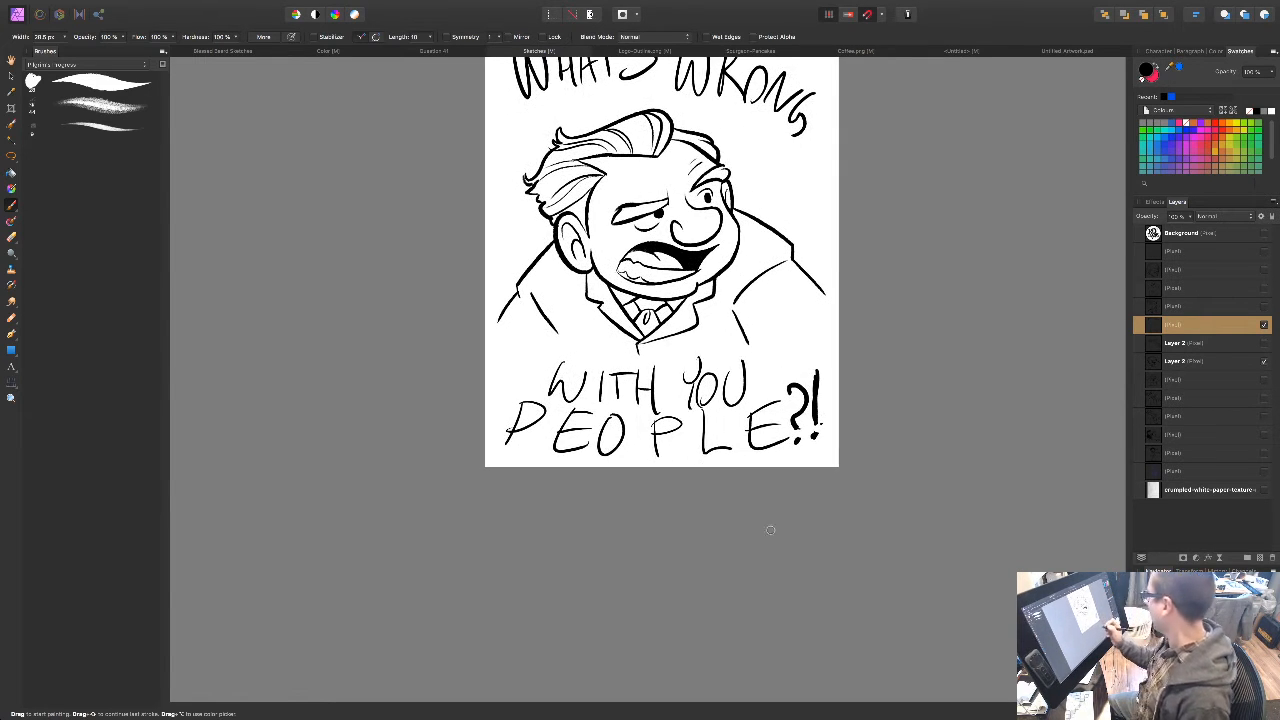
drag(665, 586, 660, 611)
drag(793, 528, 761, 598)
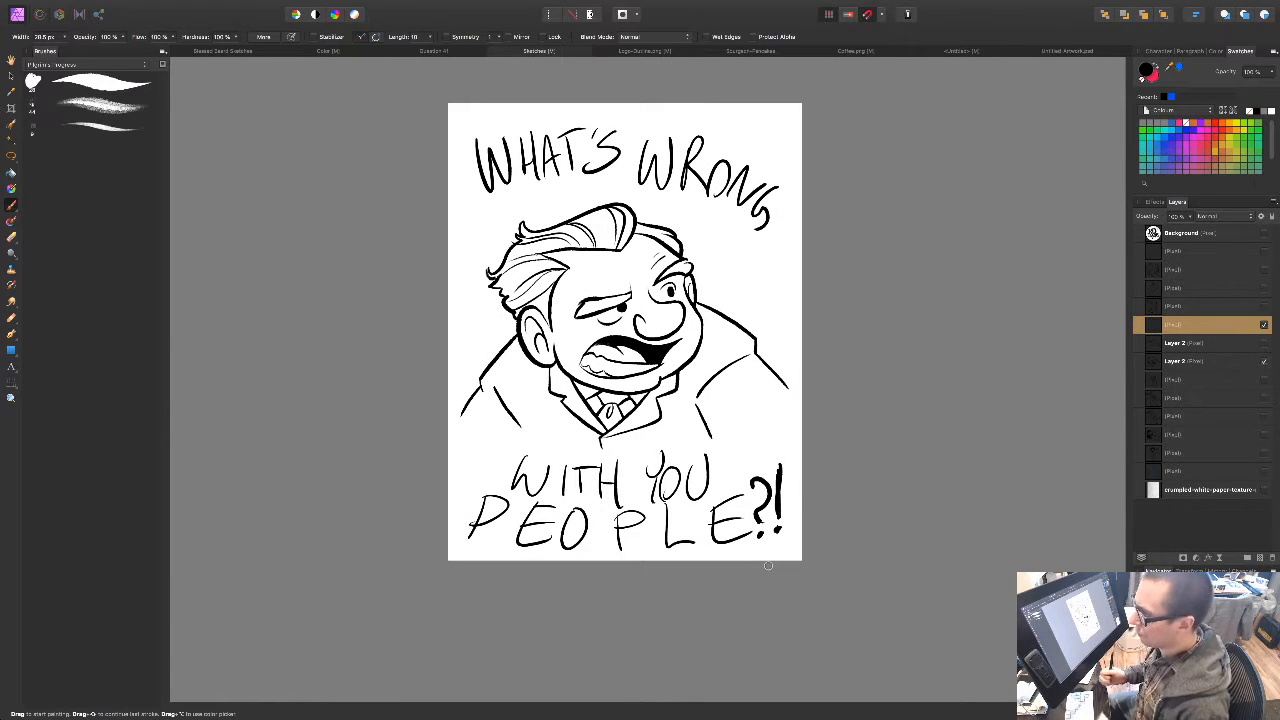
mouse_move(768, 567)
mouse_down()
mouse_move(765, 549)
mouse_move(661, 546)
mouse_up()
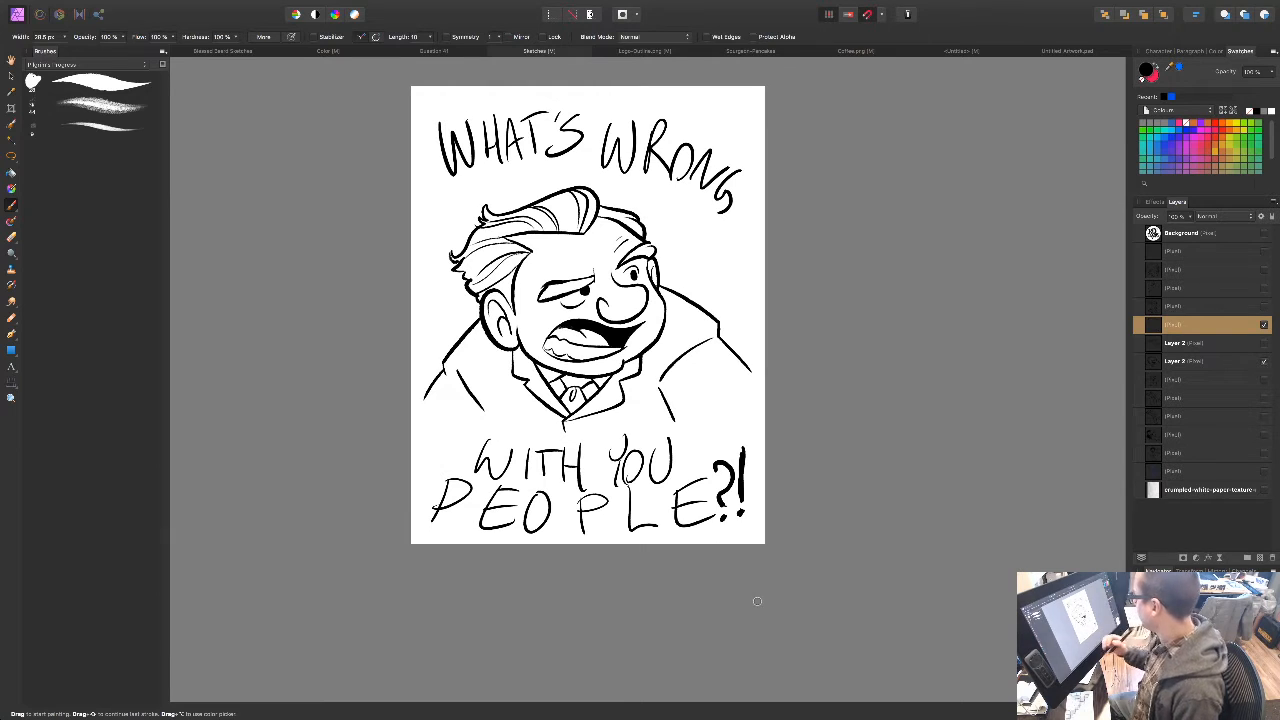
Step: Hide the lettering and head-and-shoulders line art layers, then show and select the full-body sketch layer
click(1264, 325)
click(1264, 361)
click(1264, 380)
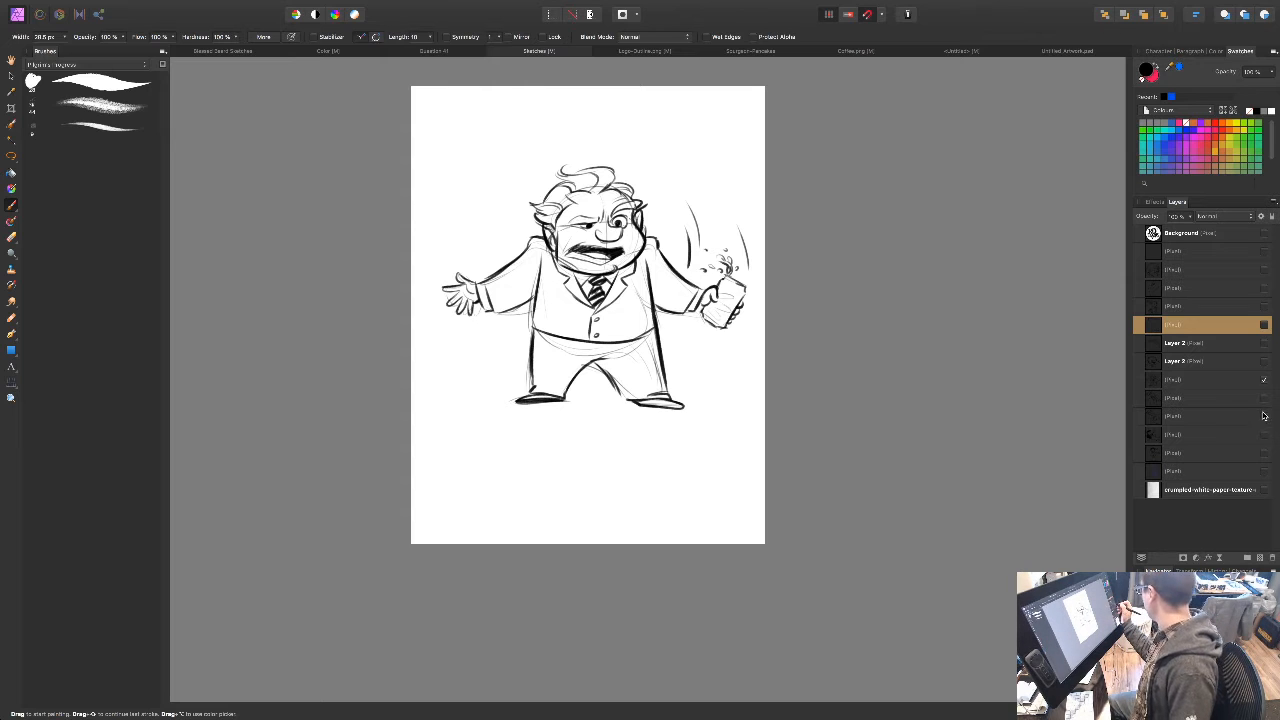
click(1264, 400)
click(1264, 403)
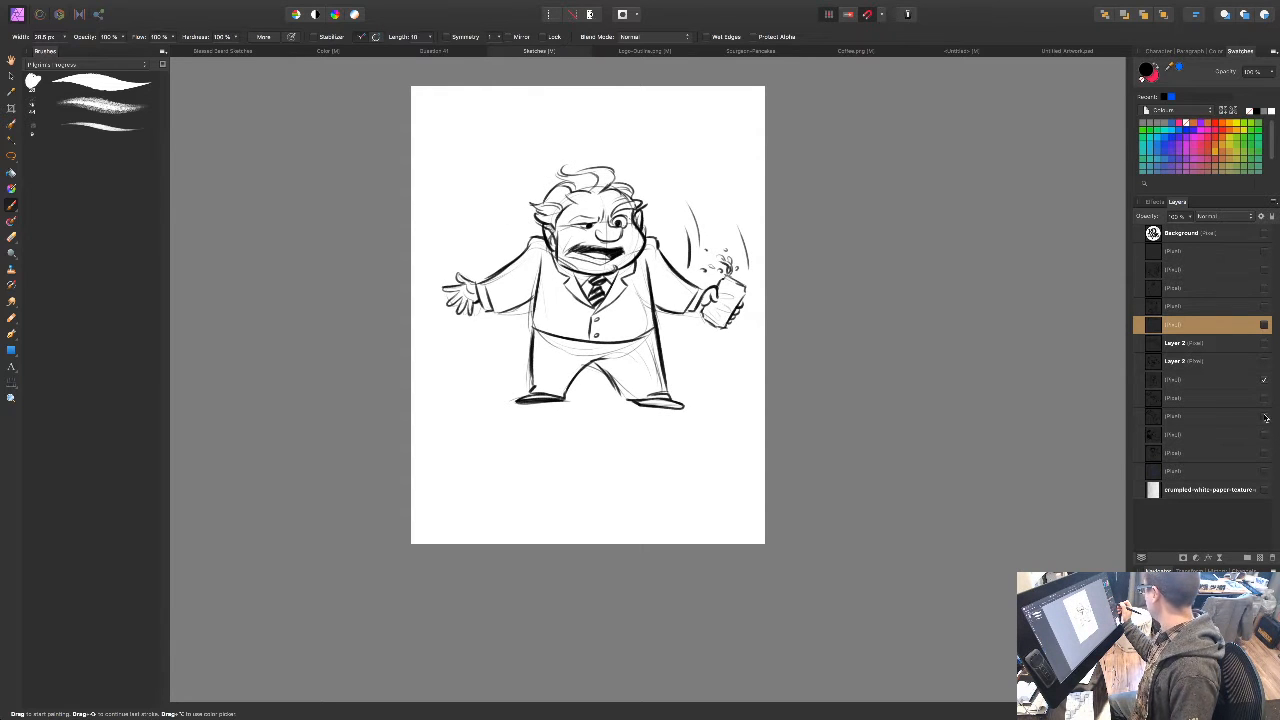
click(1250, 385)
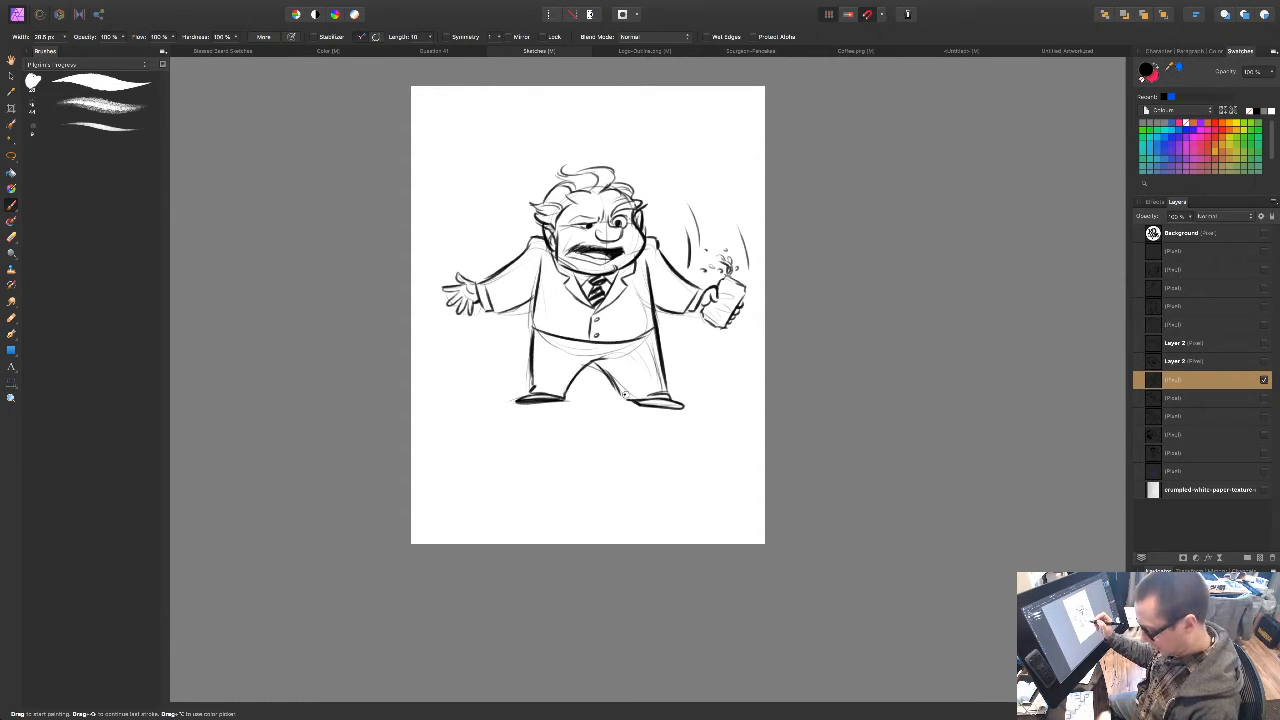
Step: Move the full-body sketch down so it sits around the vertical middle of the page
key(v)
drag(664, 362, 659, 421)
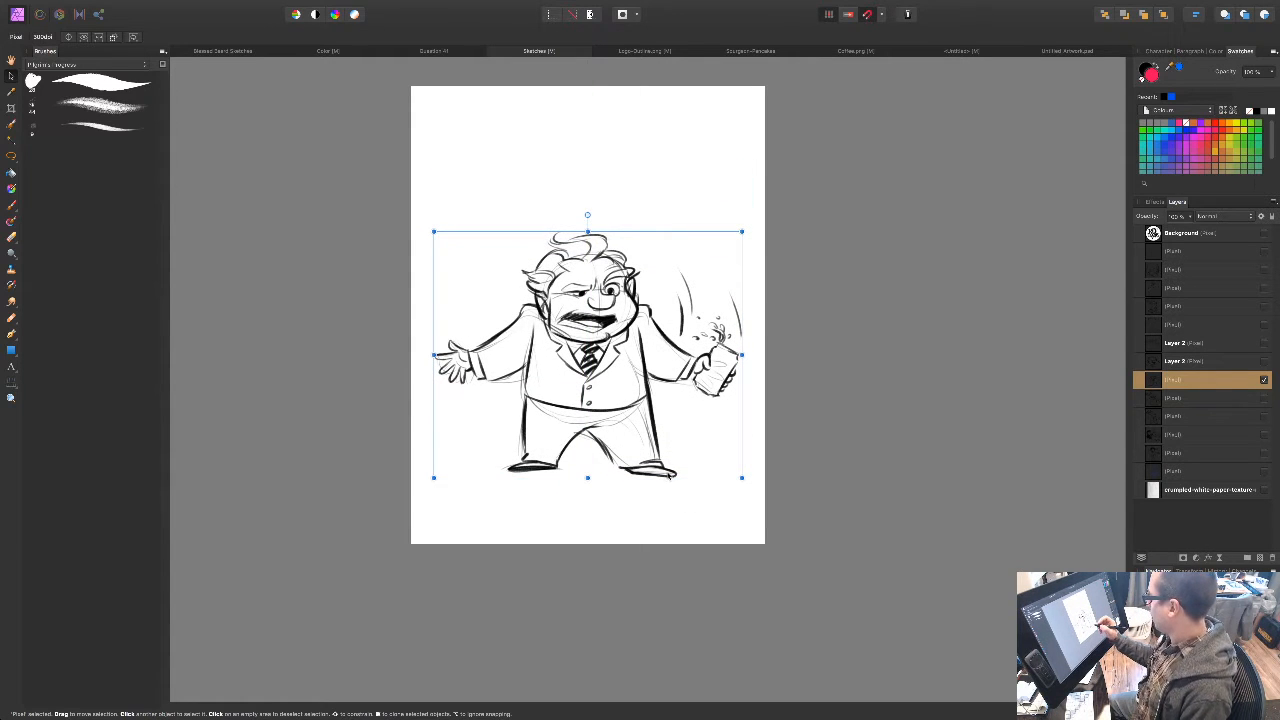
drag(656, 424, 656, 417)
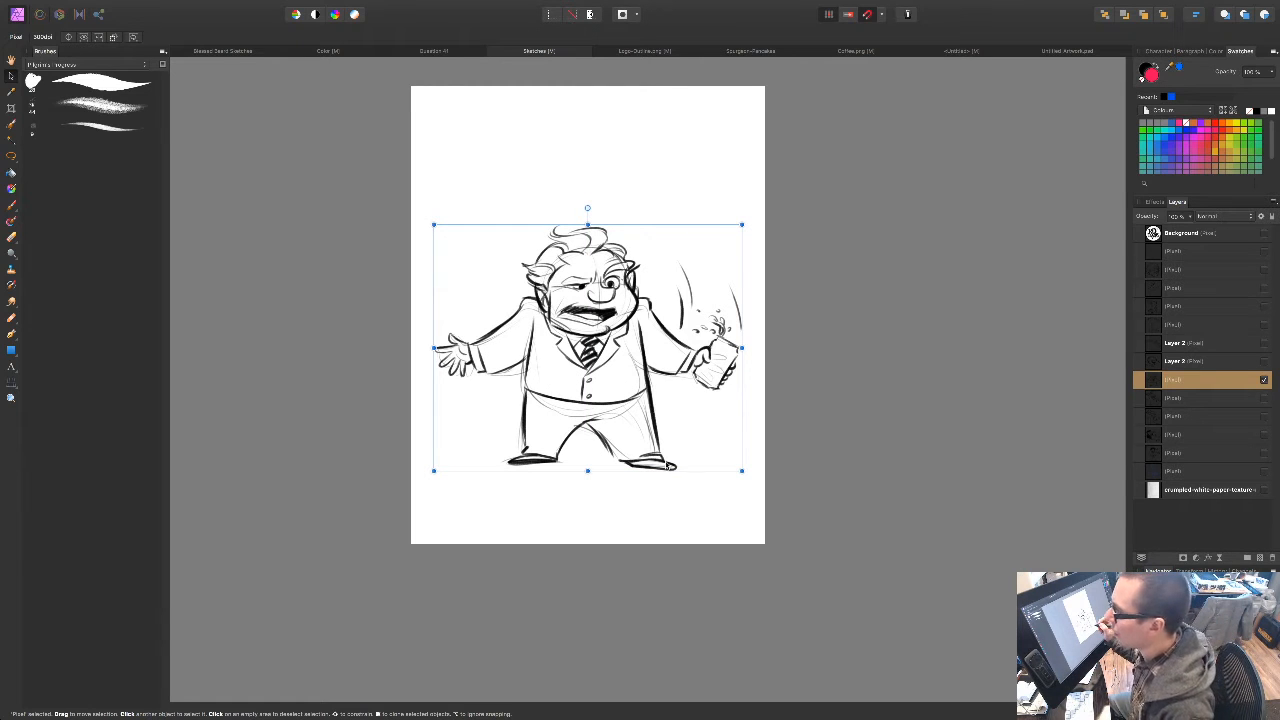
drag(648, 355, 642, 321)
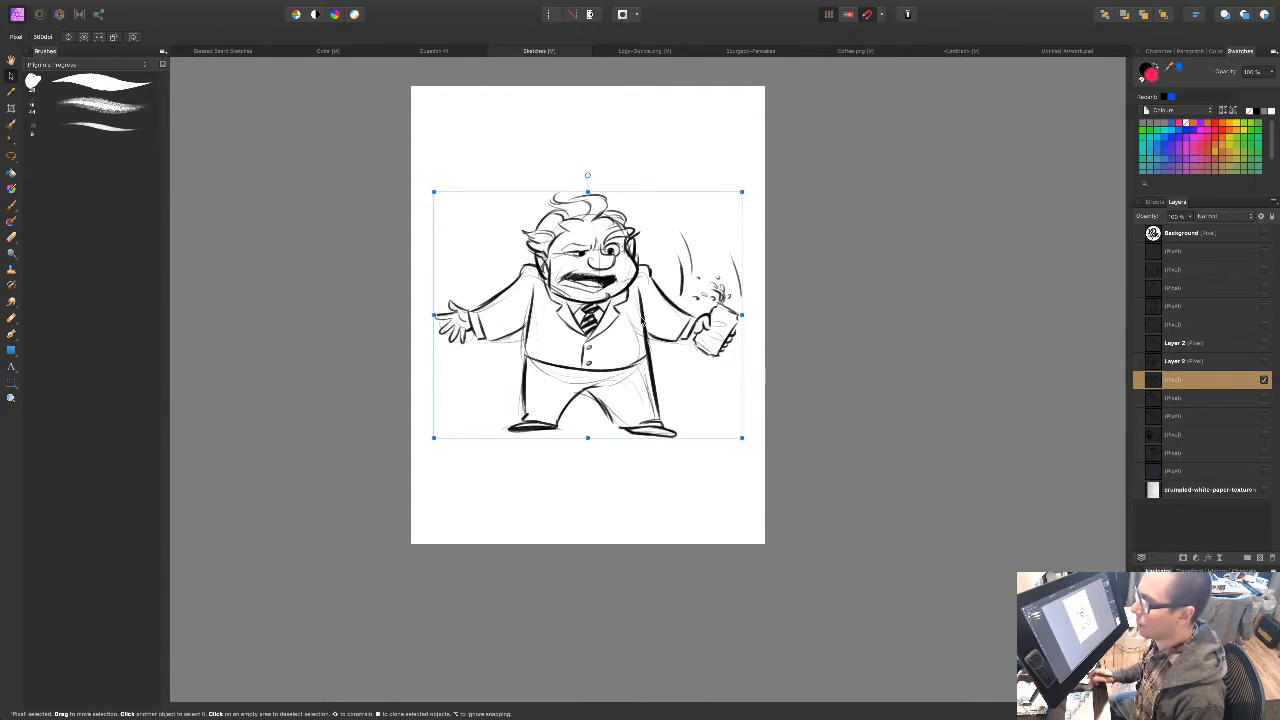
drag(696, 507, 693, 494)
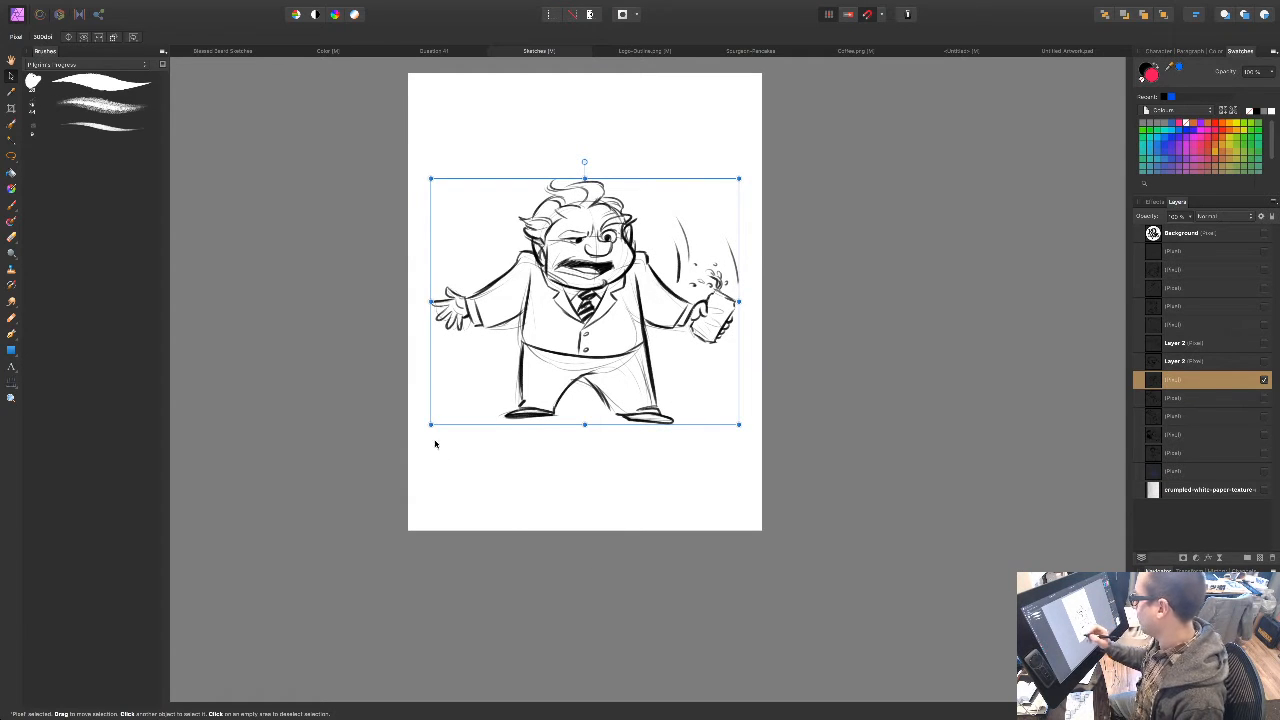
Step: Scale the full-body sketch up to nearly fill the page width and recentre it
drag(431, 424, 408, 443)
drag(663, 340, 676, 342)
key(space)
drag(700, 528, 698, 509)
drag(647, 318, 647, 307)
key(space)
mouse_move(648, 430)
mouse_down()
mouse_move(640, 551)
mouse_move(589, 531)
mouse_up()
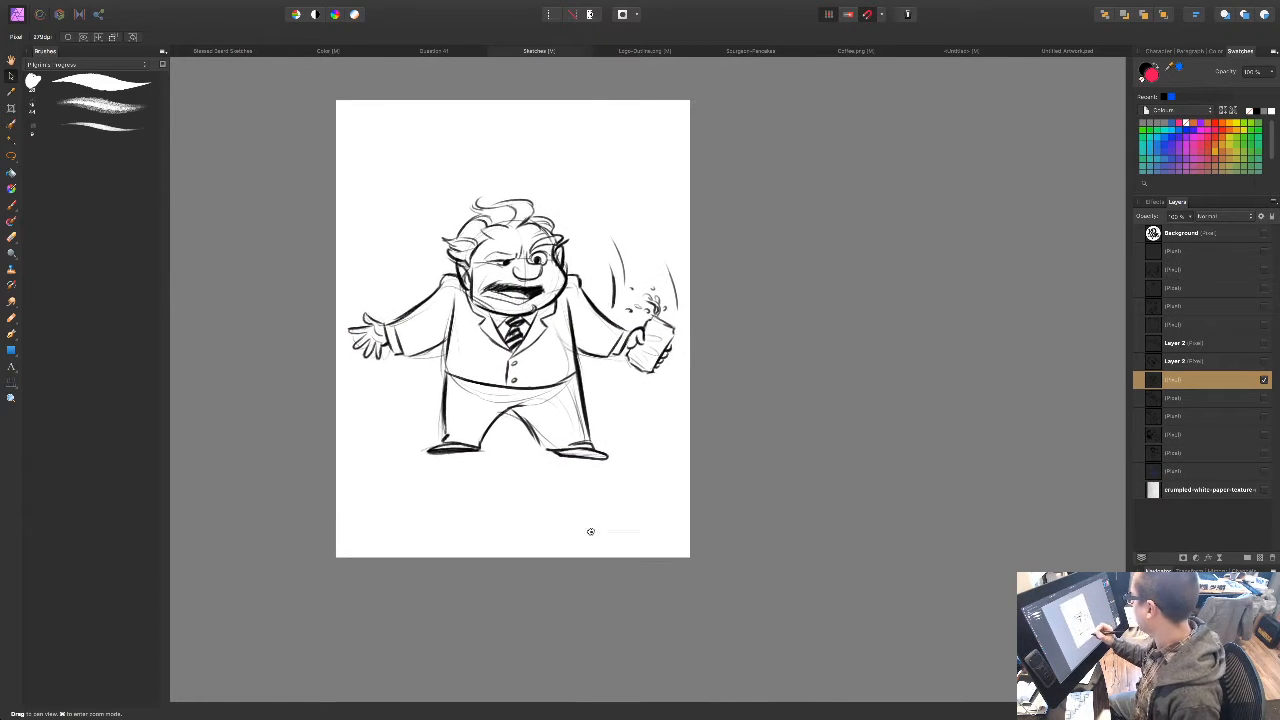
key(super+plus)
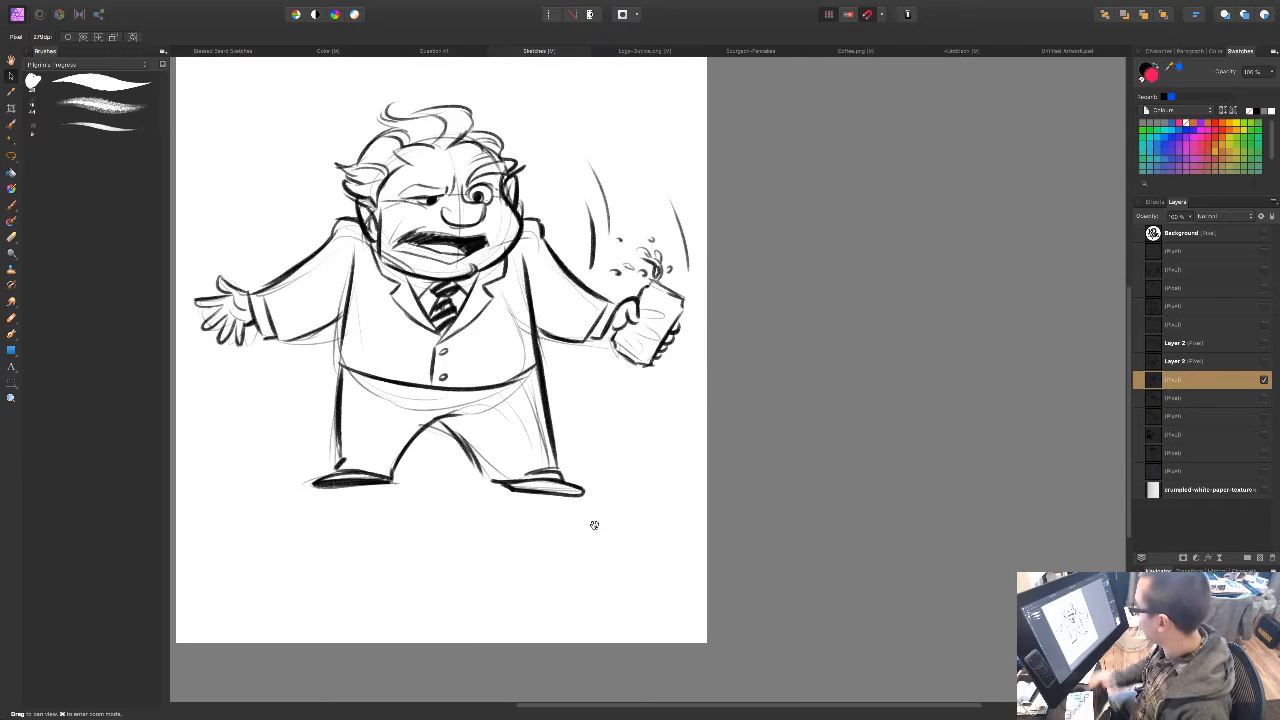
drag(594, 526, 666, 571)
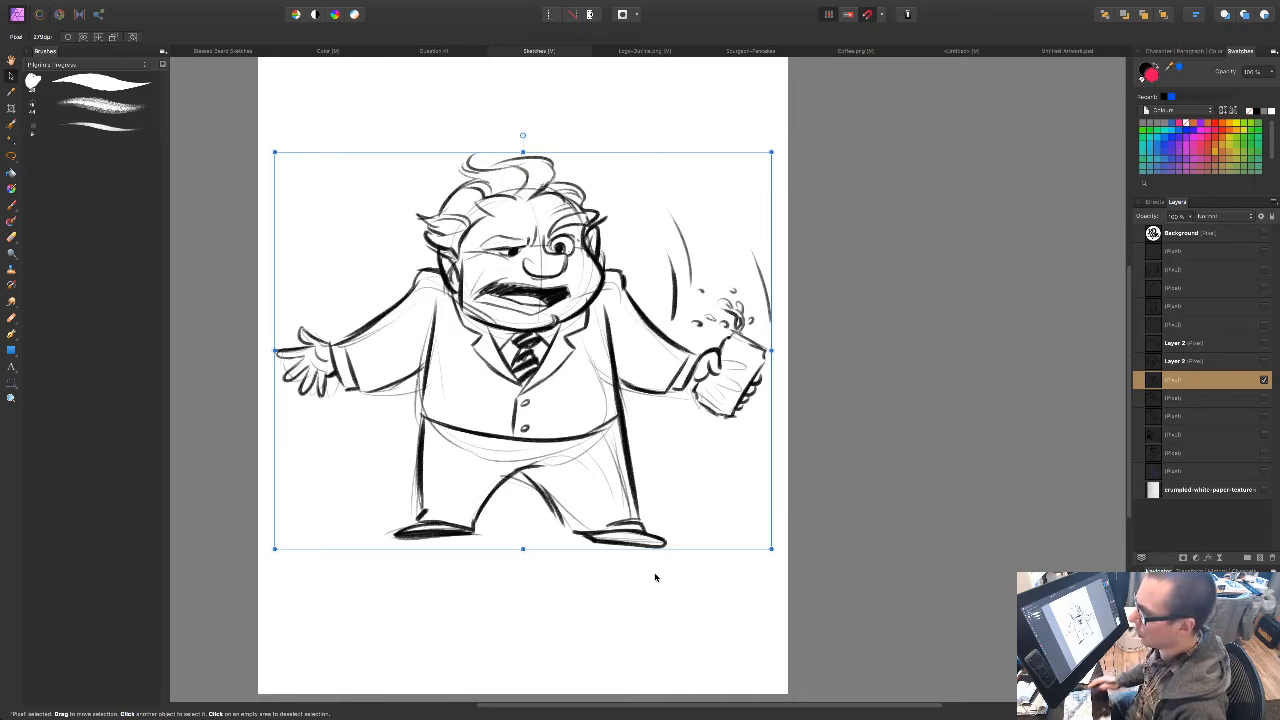
mouse_move(734, 527)
mouse_down()
mouse_move(740, 500)
mouse_move(733, 515)
mouse_up()
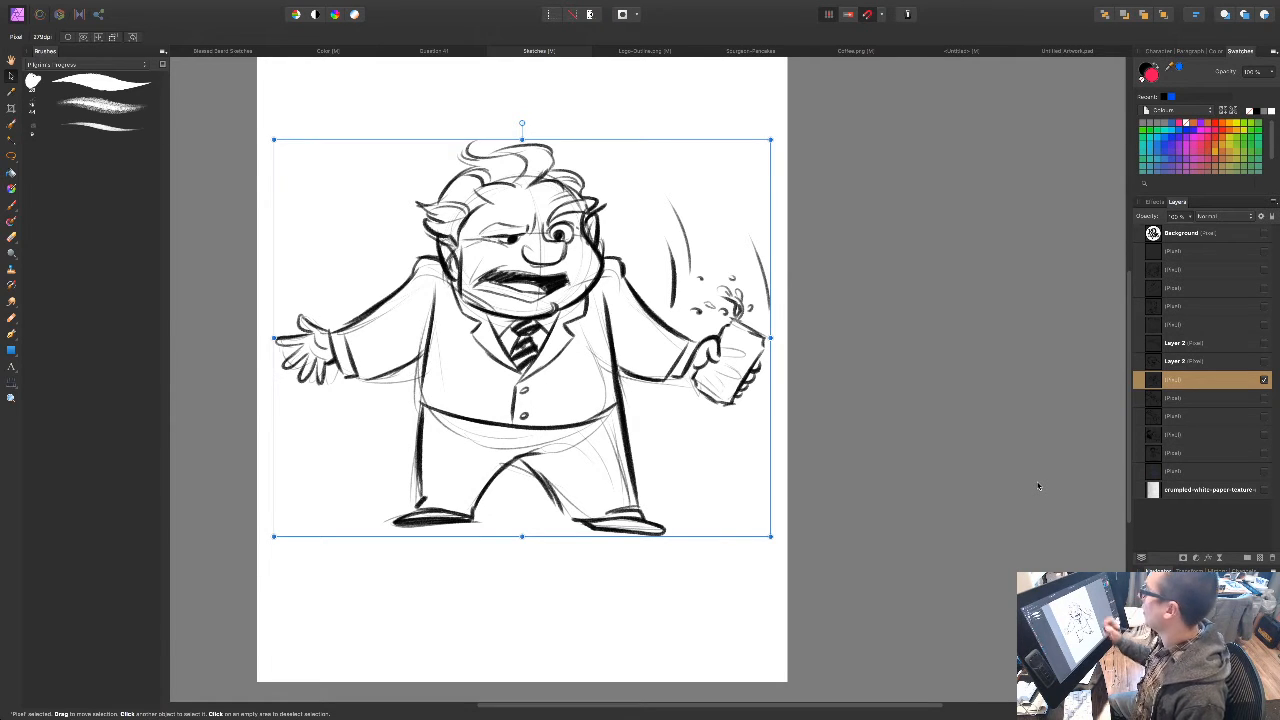
Step: Fade the full-body sketch to a pale grey by lowering its layer opacity and add a new blank pixel layer for redrawing
drag(625, 601, 653, 627)
mouse_move(684, 507)
mouse_down()
mouse_move(683, 551)
mouse_move(694, 471)
mouse_move(689, 526)
mouse_move(698, 511)
mouse_up()
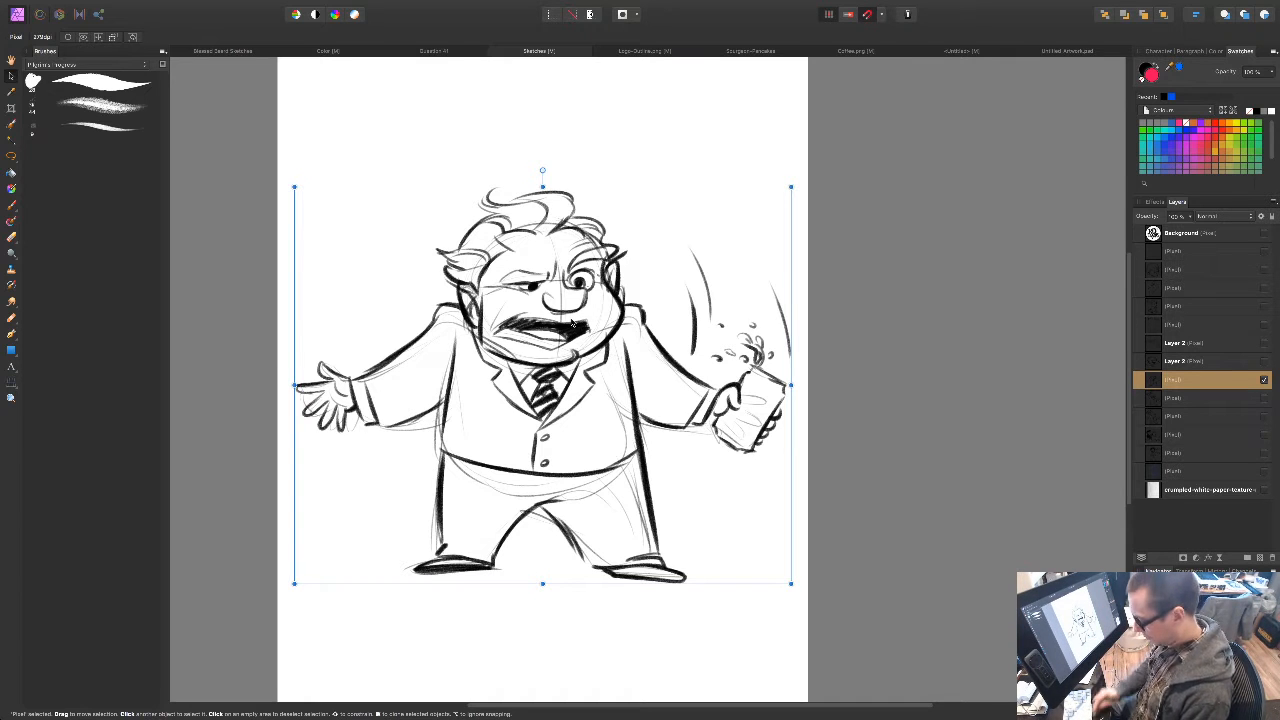
key(super+plus)
drag(605, 486, 668, 508)
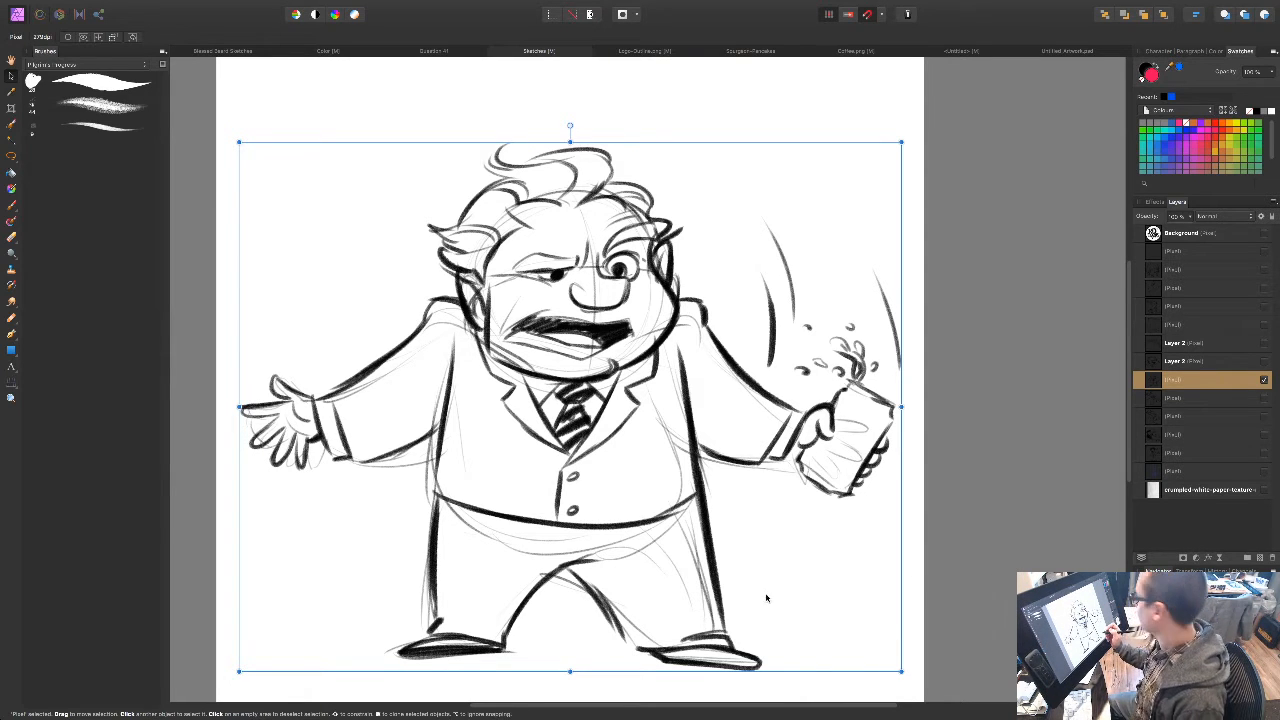
drag(1149, 217, 1104, 224)
click(1259, 560)
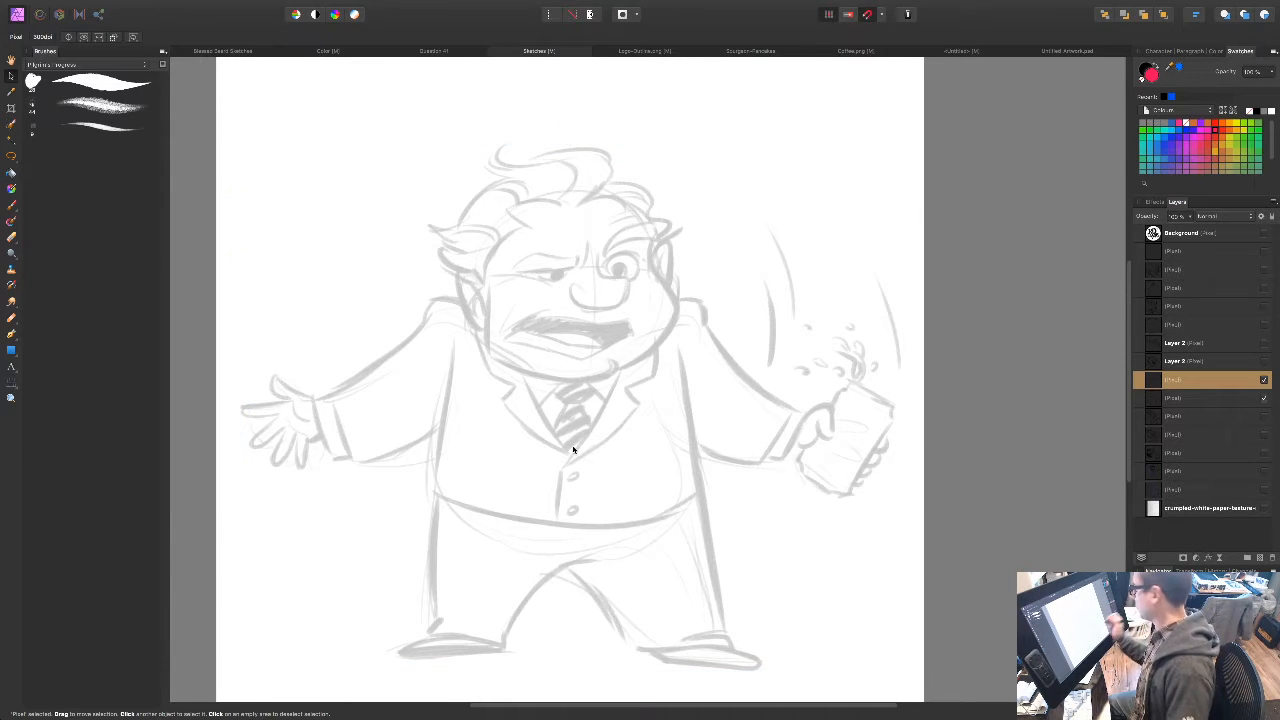
Step: Set up the Paint Brush with the thin tapered brush from the set, black colour and a larger brush width
click(120, 127)
click(1250, 111)
click(1256, 112)
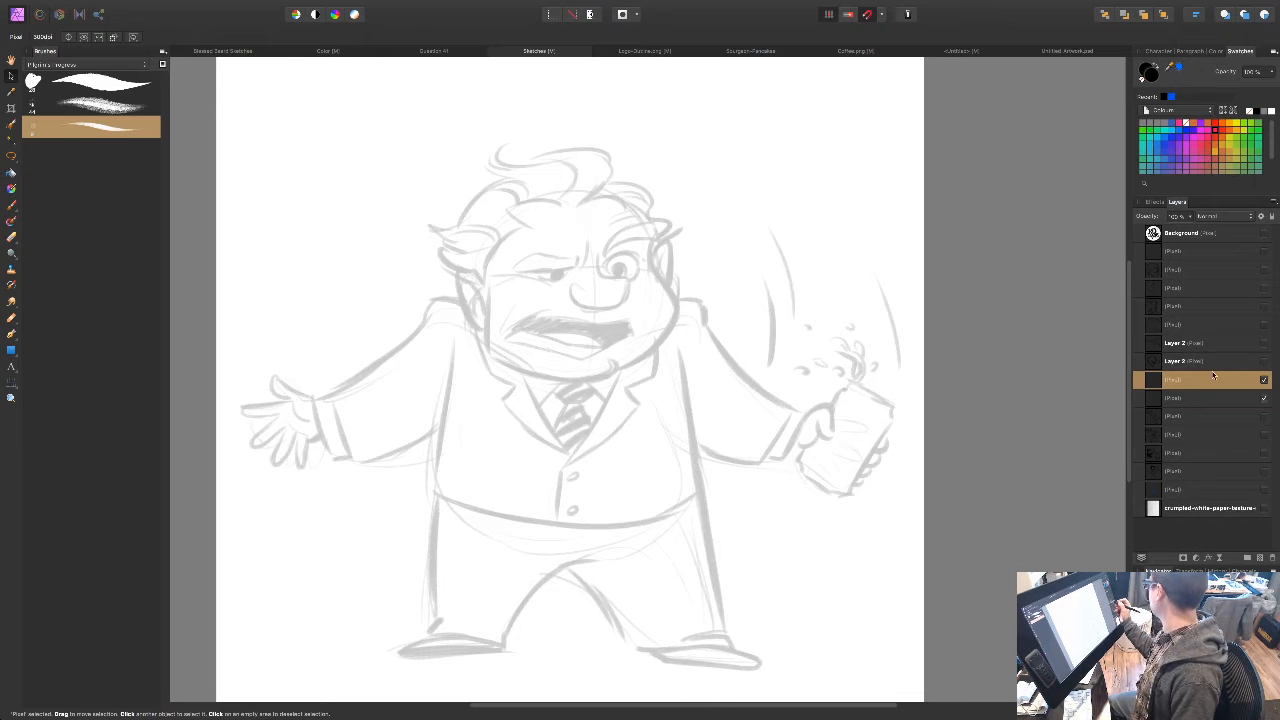
key(b)
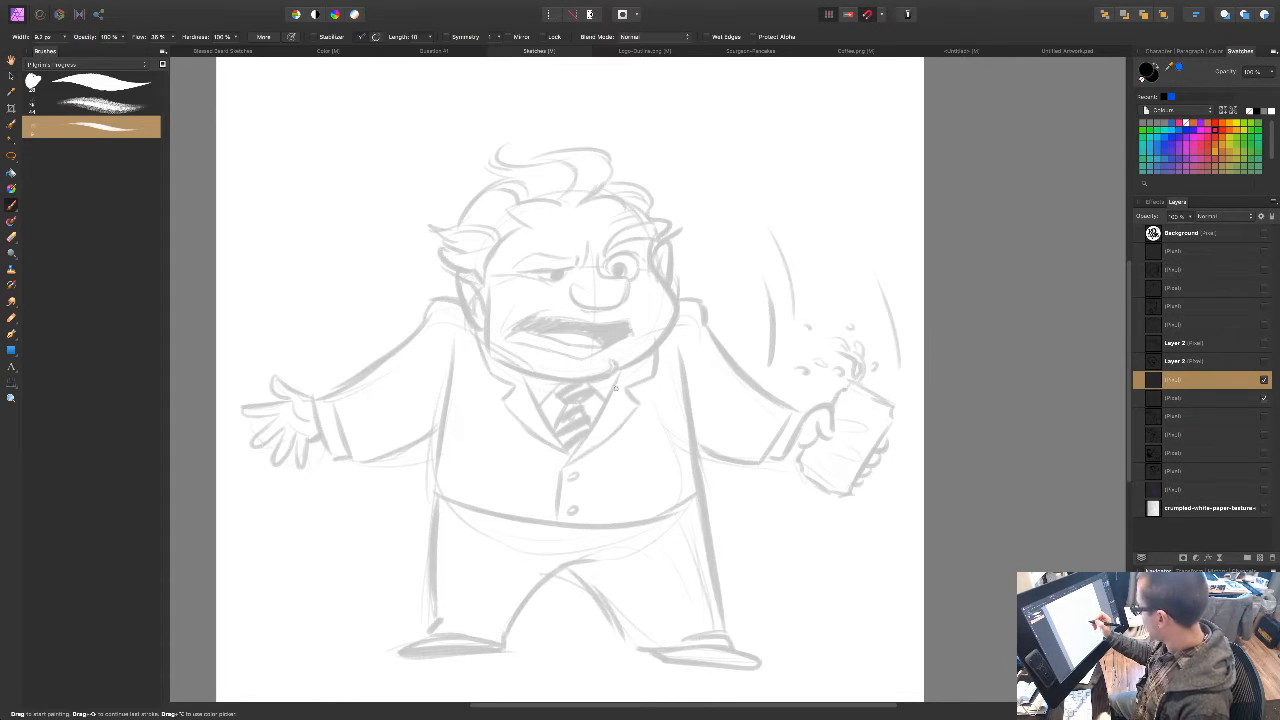
key(bracketright)
key(bracketright)
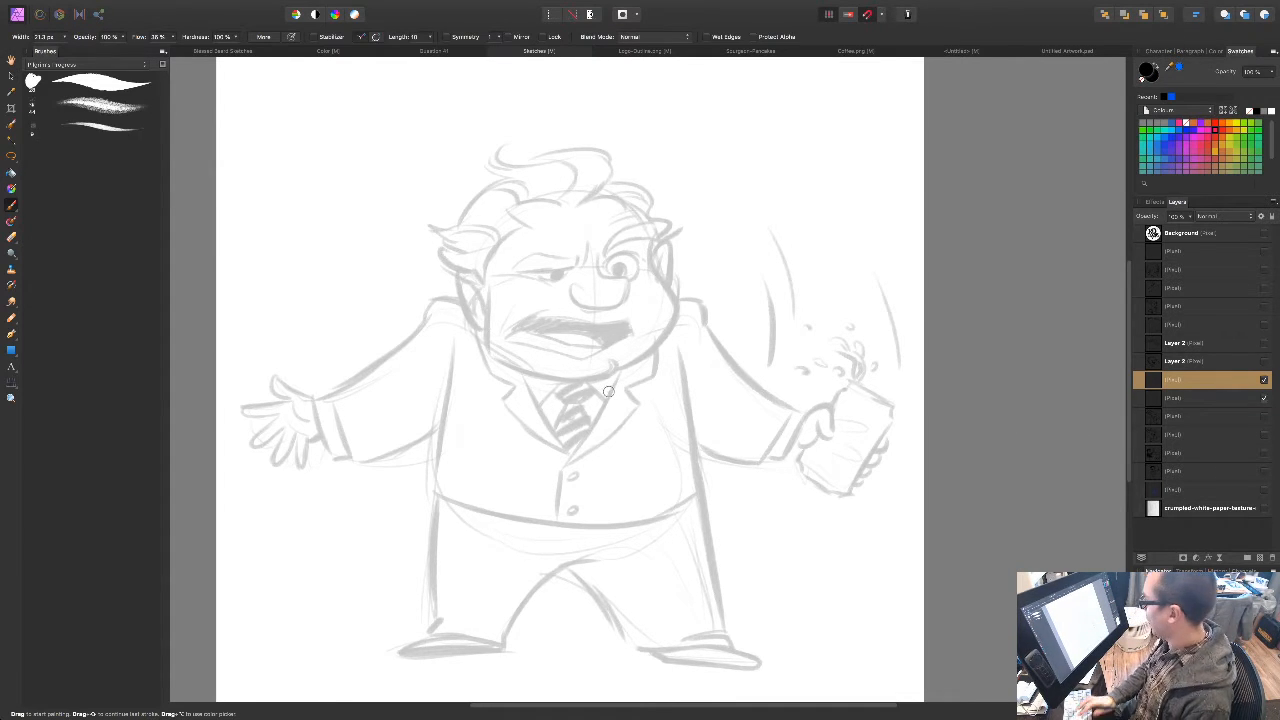
mouse_move(683, 487)
mouse_down()
mouse_move(685, 499)
mouse_move(699, 486)
mouse_move(635, 462)
mouse_up()
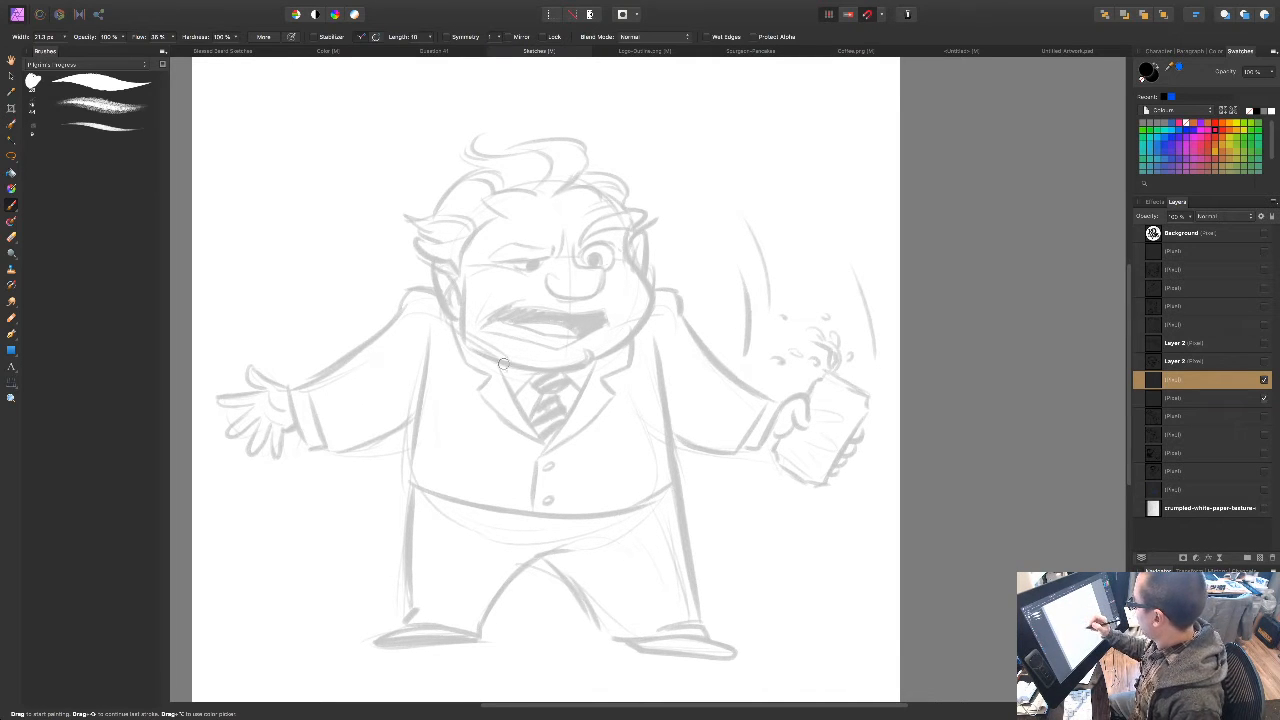
mouse_move(466, 264)
mouse_down()
mouse_move(464, 327)
mouse_move(457, 318)
mouse_move(512, 353)
mouse_up()
drag(461, 328, 539, 362)
drag(473, 339, 534, 363)
key(super+z)
key(super+z)
key(super+z)
key(super+z)
key(super+z)
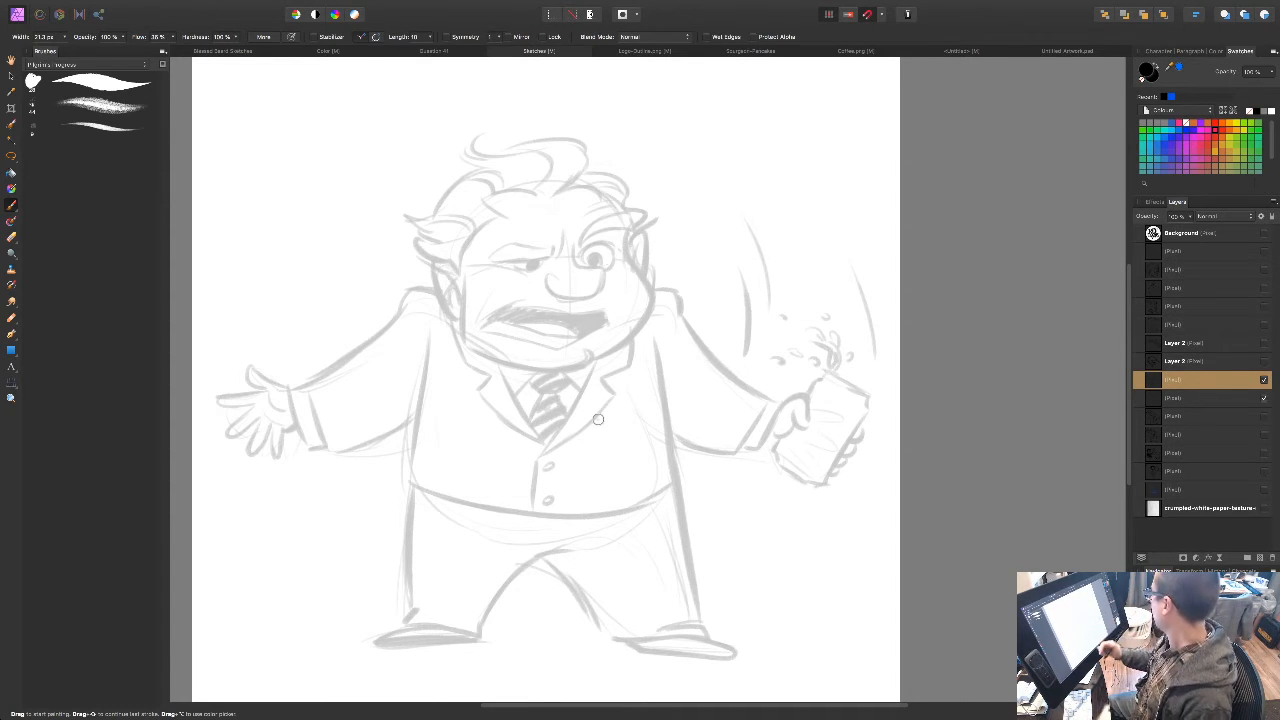
Step: Copy the freehand-selected head from the head-and-shoulders line art onto its own layer and hide the original line art
click(1205, 366)
click(1264, 361)
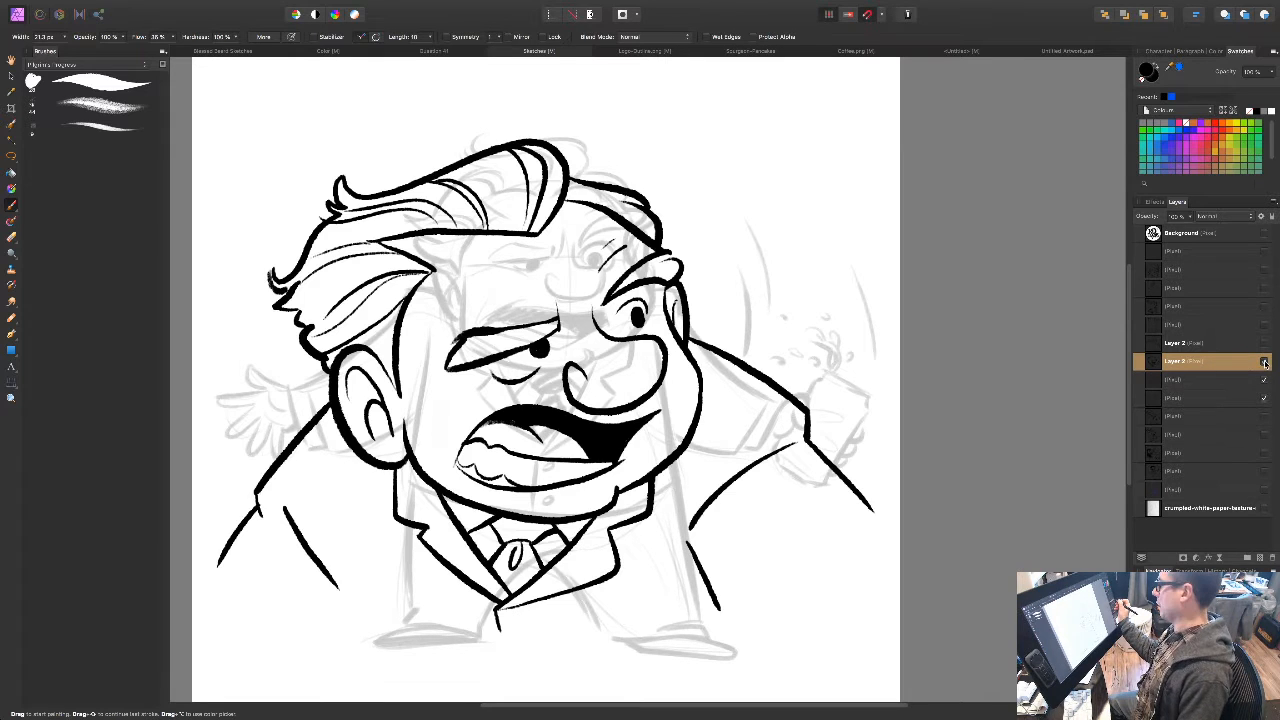
key(l)
mouse_move(695, 458)
mouse_down()
mouse_move(560, 525)
mouse_move(370, 492)
mouse_move(236, 287)
mouse_move(550, 105)
mouse_move(738, 231)
mouse_move(729, 425)
mouse_move(697, 458)
mouse_up()
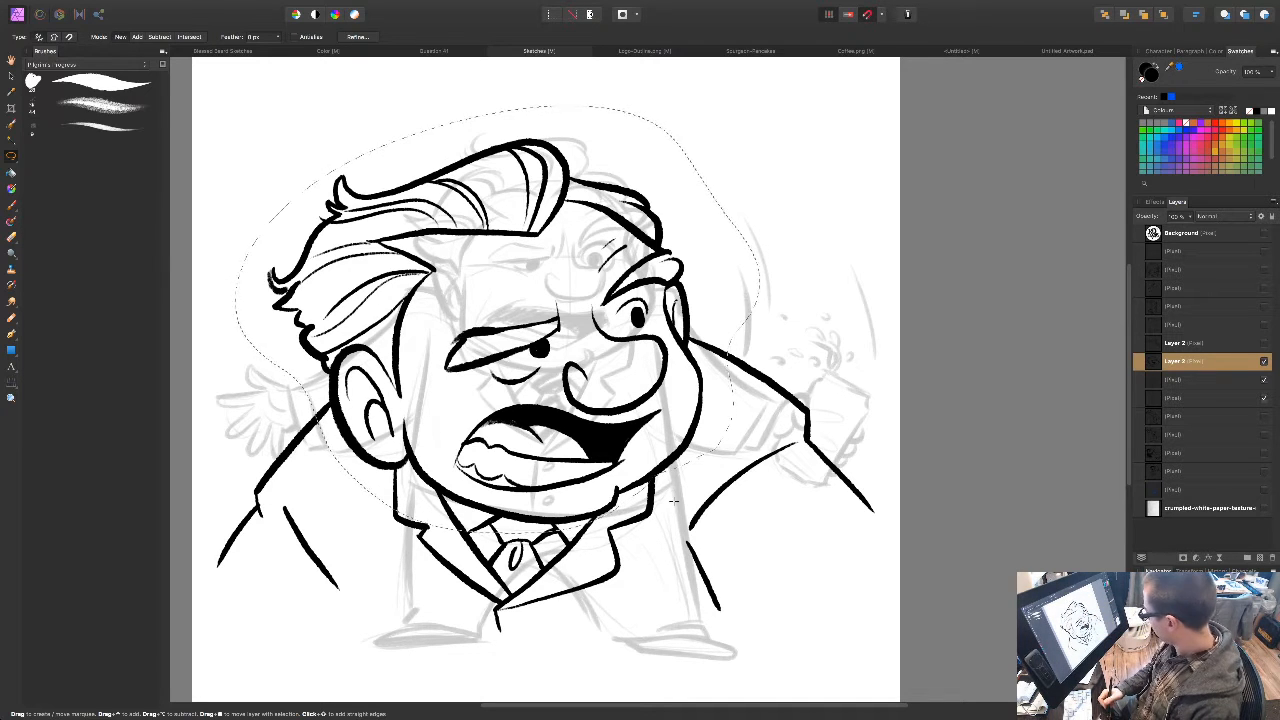
key(super+j)
key(super+d)
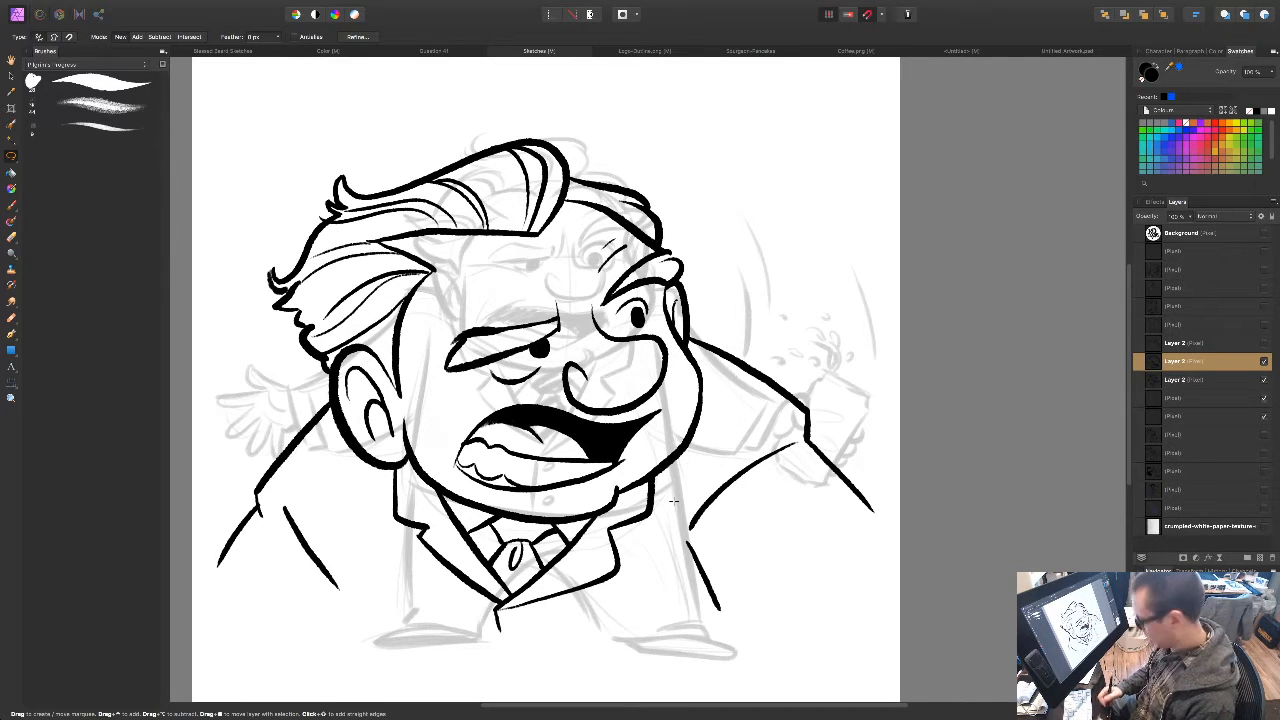
click(1264, 398)
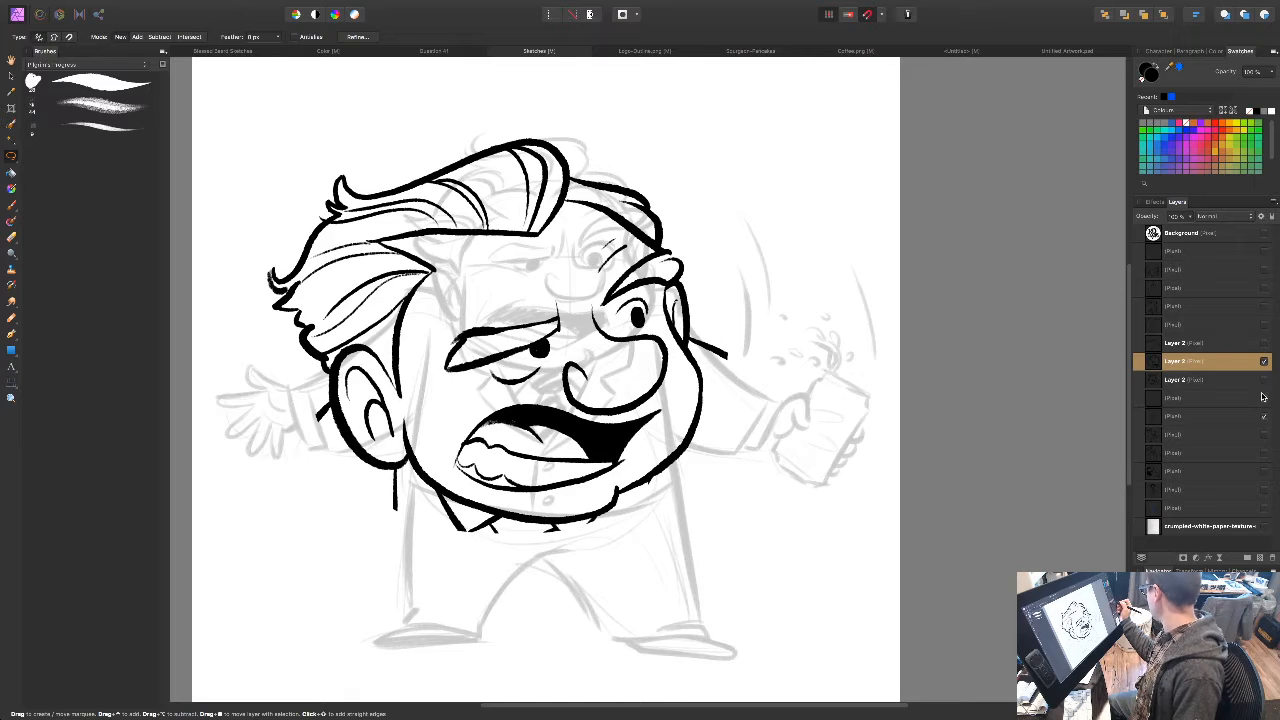
Step: Scale the copied head down and position it over the head of the faded full-body sketch
key(v)
mouse_move(928, 137)
mouse_down()
mouse_move(630, 220)
mouse_move(561, 282)
mouse_move(751, 123)
mouse_move(711, 168)
mouse_move(667, 149)
mouse_up()
drag(632, 223, 635, 198)
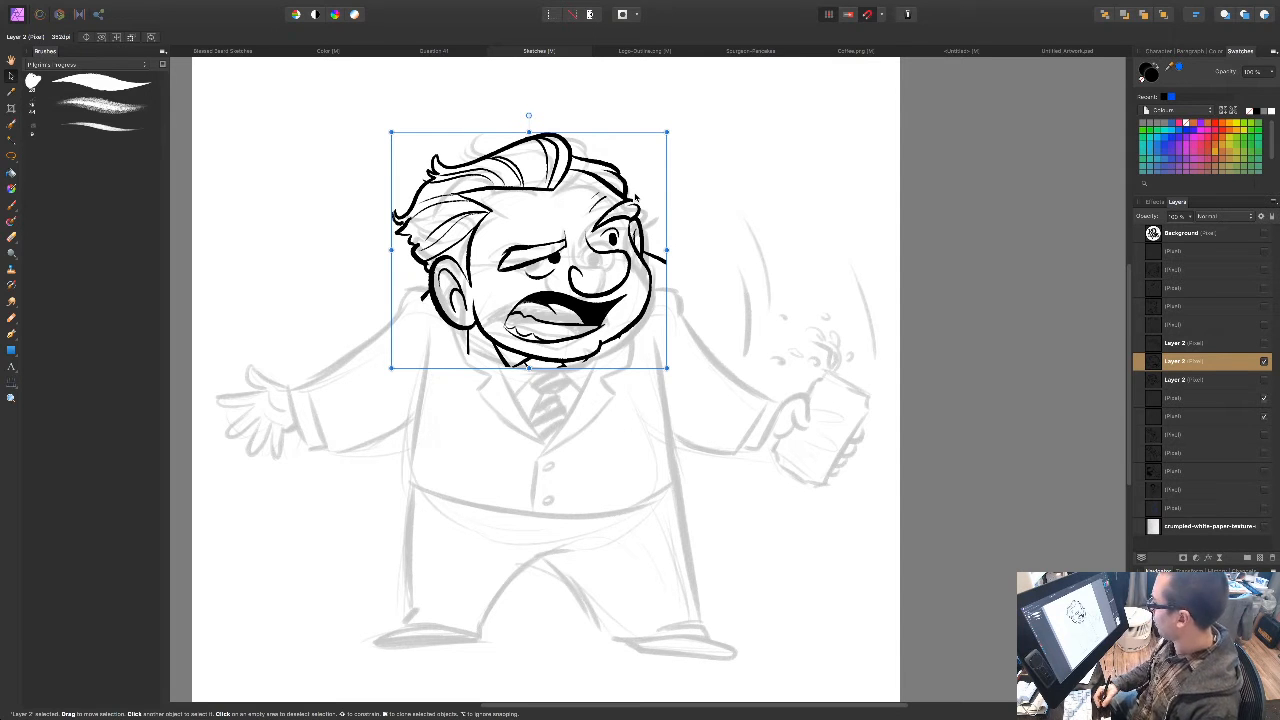
Step: Erase the leftover collar, neck and shoulder line fragments around the copied head
key(b)
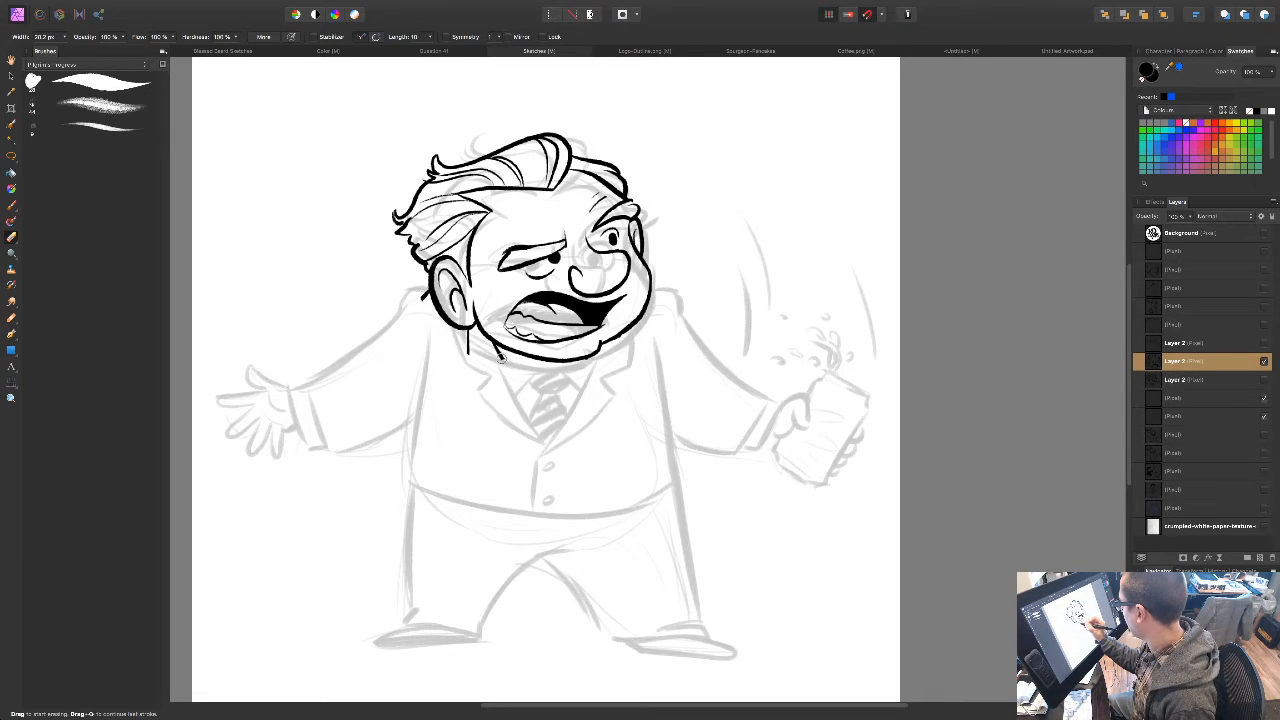
drag(428, 291, 429, 299)
drag(657, 463, 678, 445)
drag(592, 495, 575, 471)
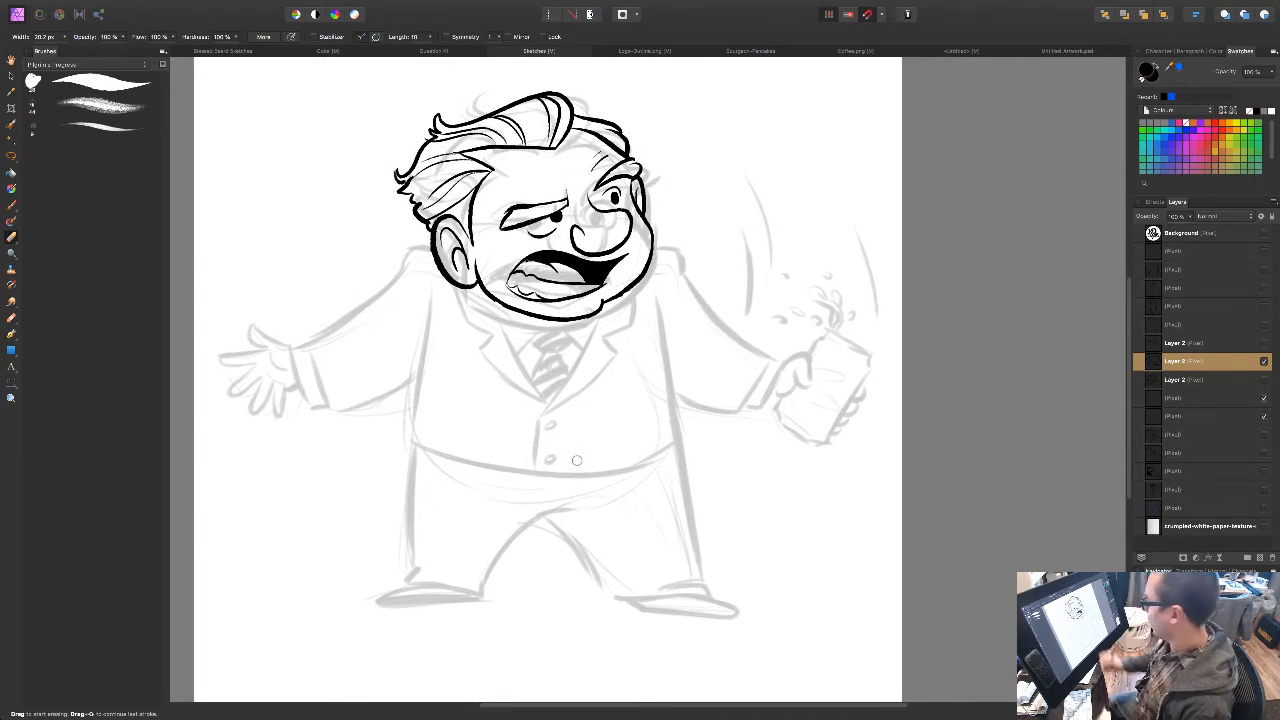
key(b)
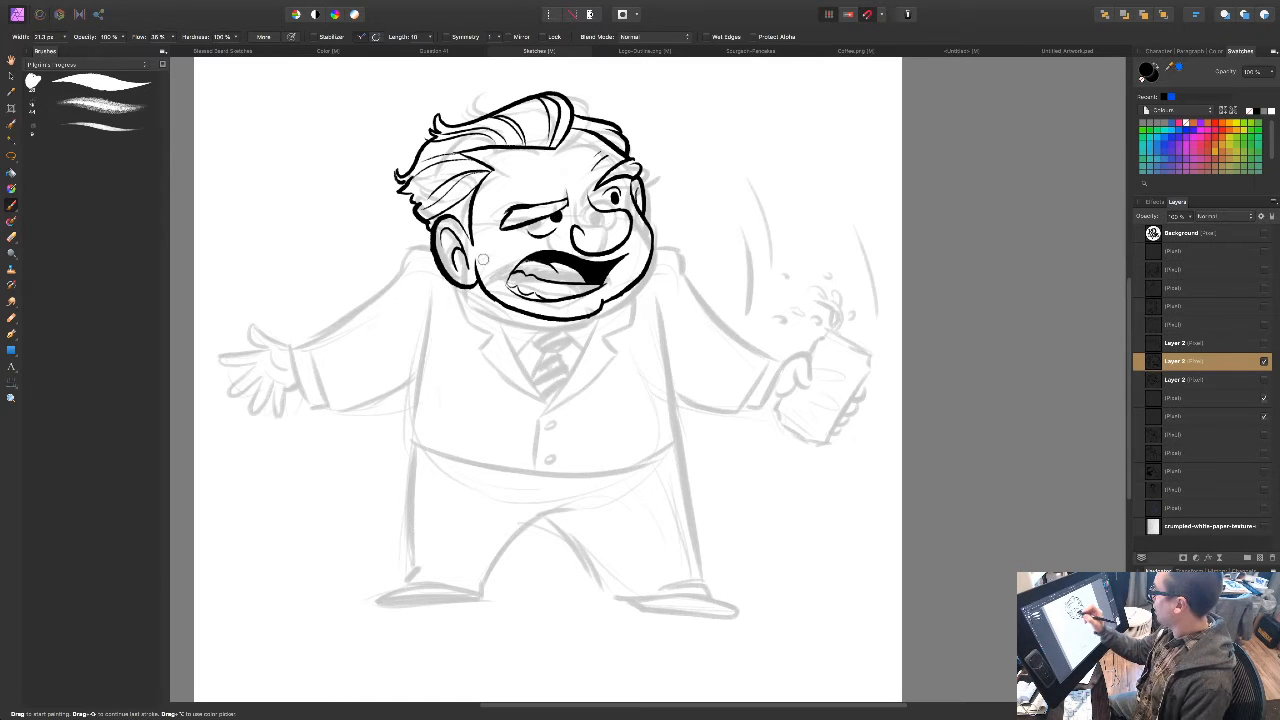
drag(726, 548, 738, 546)
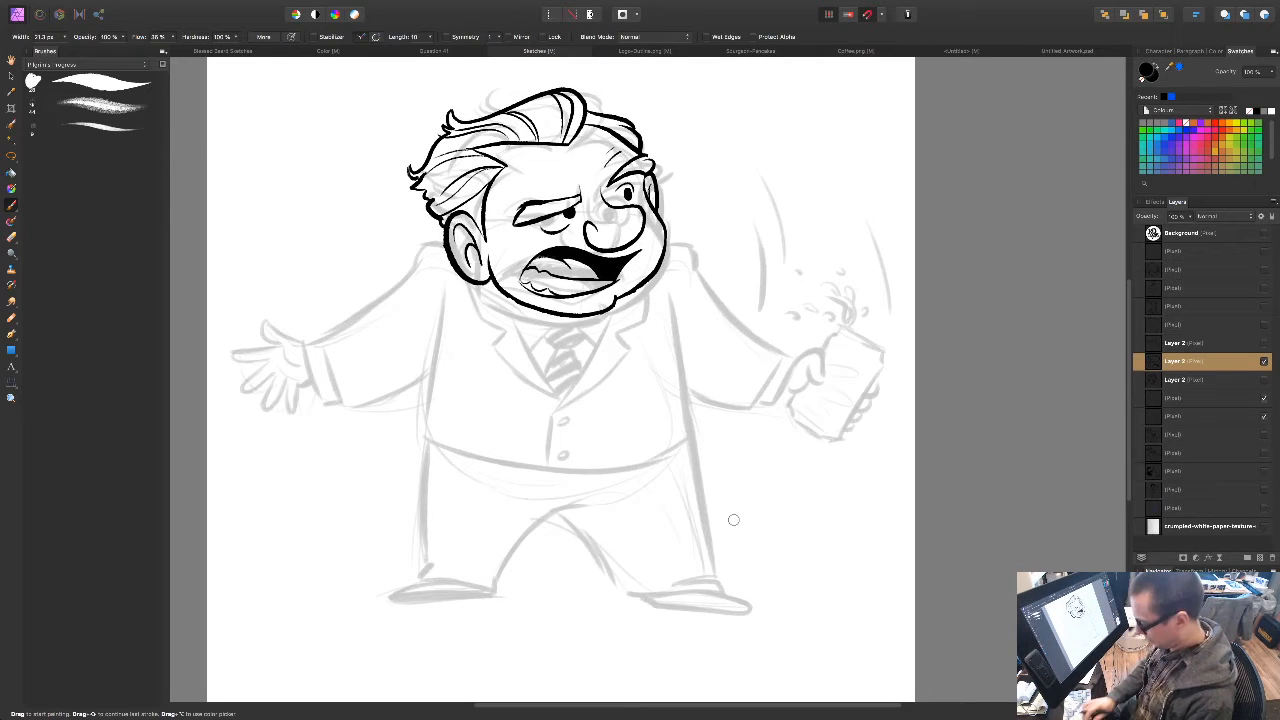
key(super+minus)
key(super+minus)
key(super+minus)
key(super+plus)
key(super+plus)
key(super+plus)
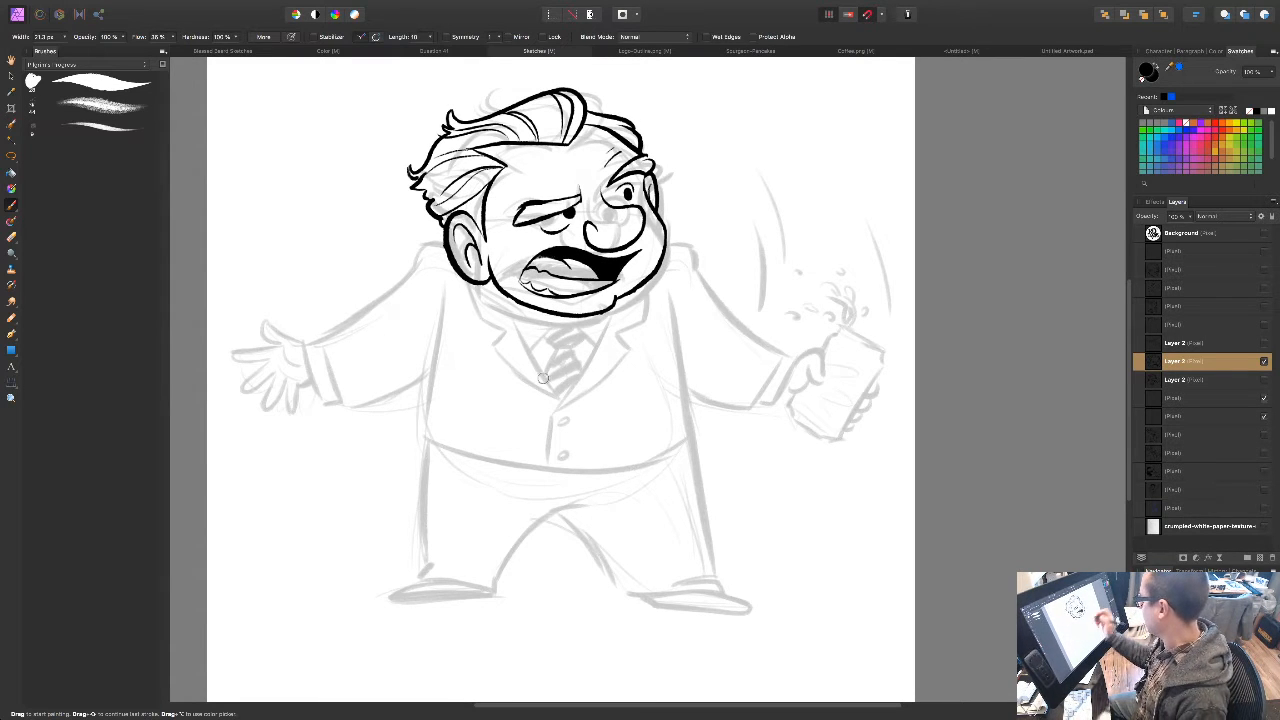
mouse_move(436, 242)
mouse_down()
mouse_move(400, 309)
mouse_move(307, 303)
mouse_move(268, 376)
mouse_up()
key(ctrl+z)
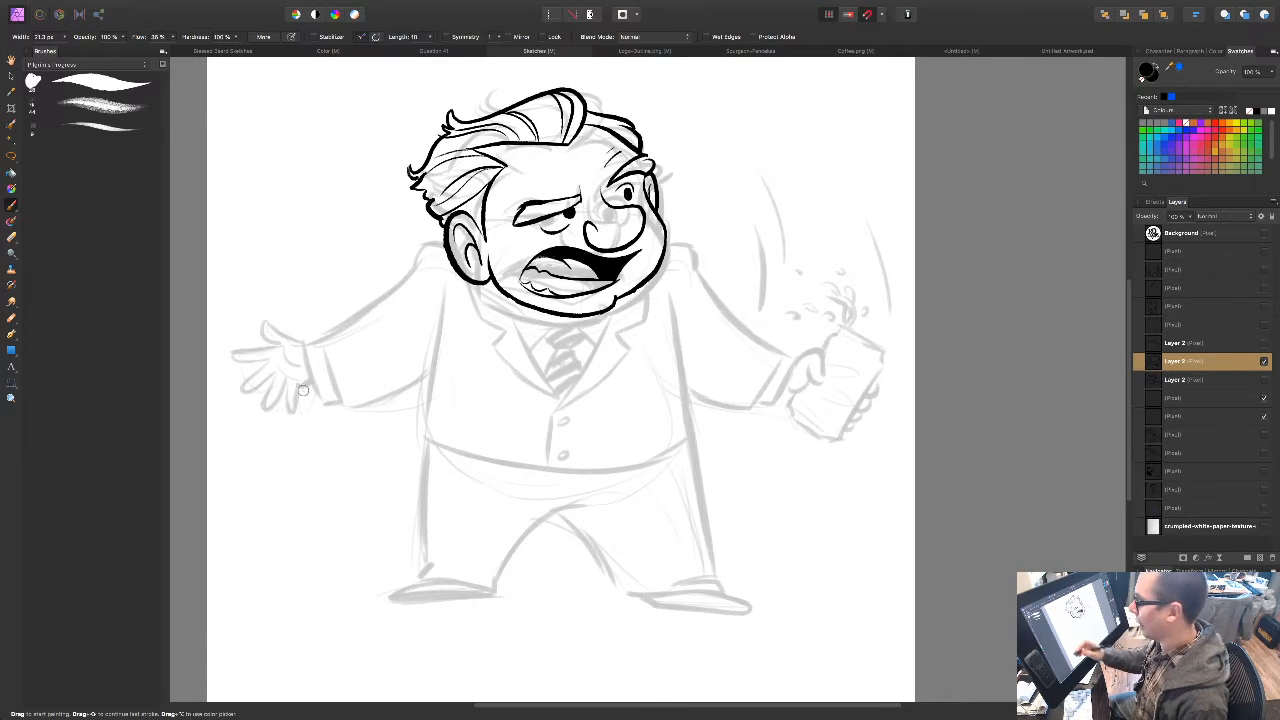
scroll(694, 548, down, 1)
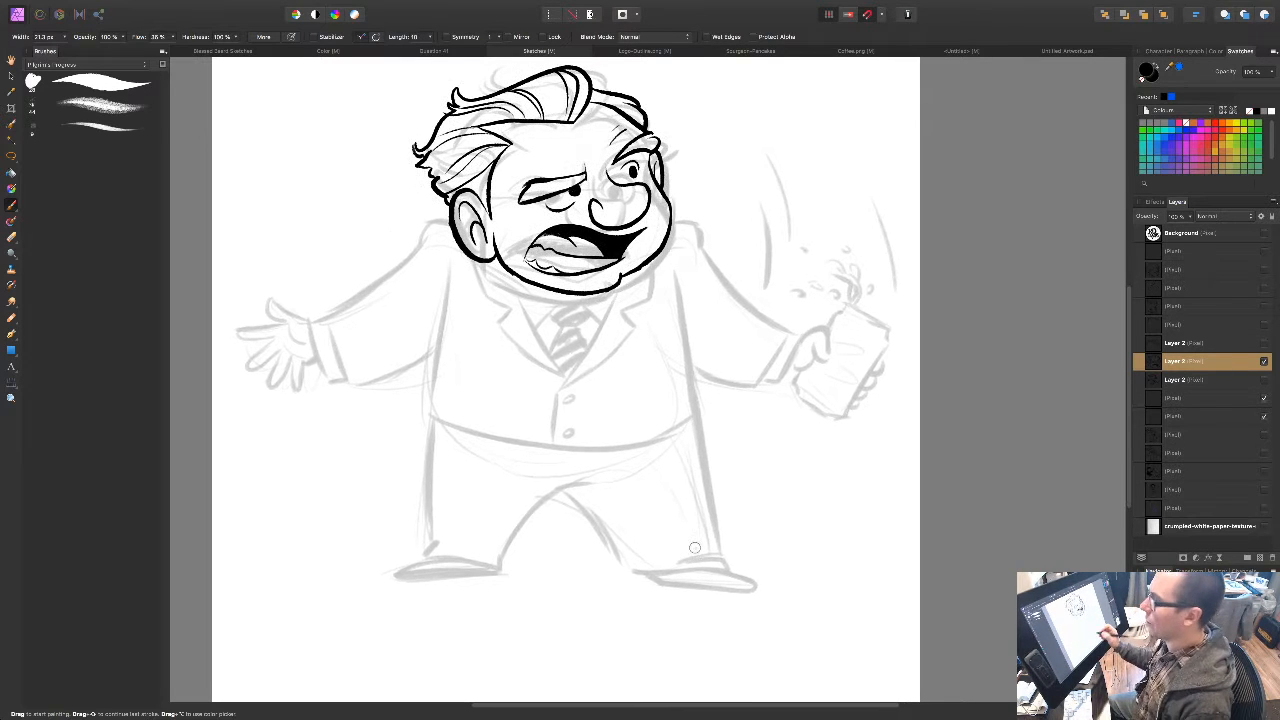
Step: Check which layer holds the faded full-body sketch by selecting neighbouring layers and toggling its visibility
click(1226, 384)
click(1224, 363)
click(1224, 345)
click(1252, 364)
click(1254, 399)
click(1264, 415)
click(1264, 415)
click(1244, 420)
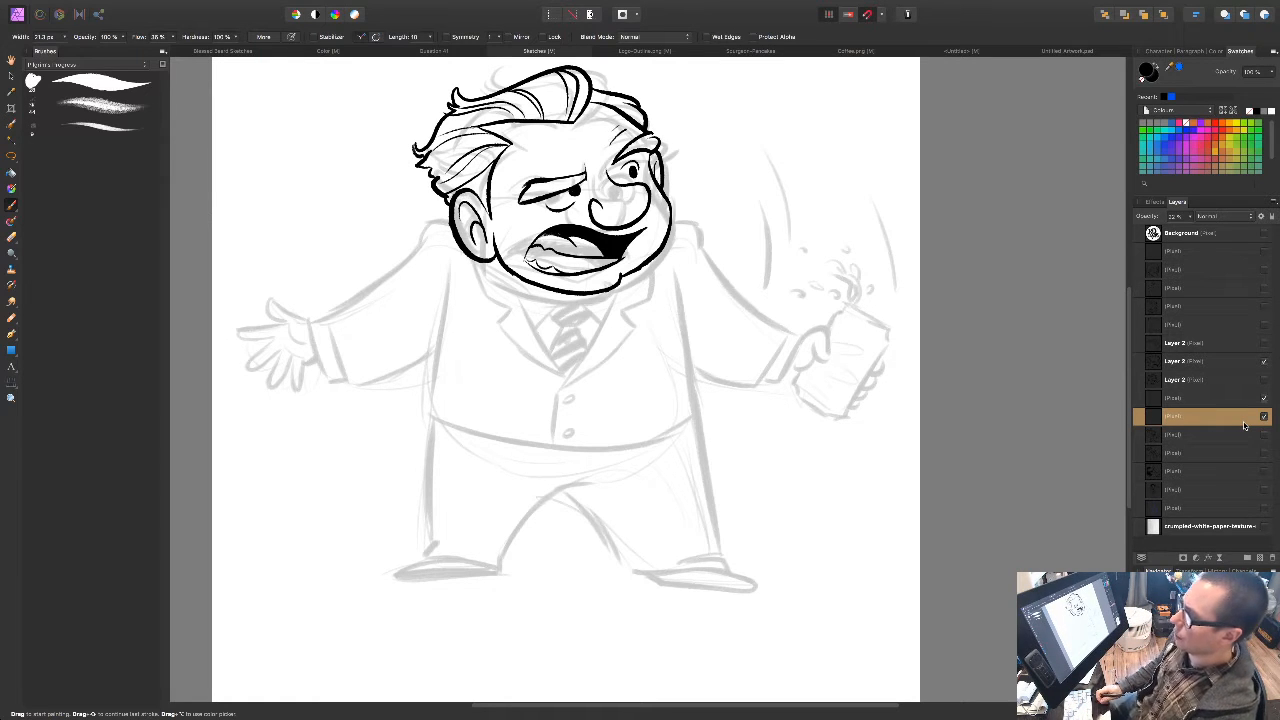
mouse_move(200, 5)
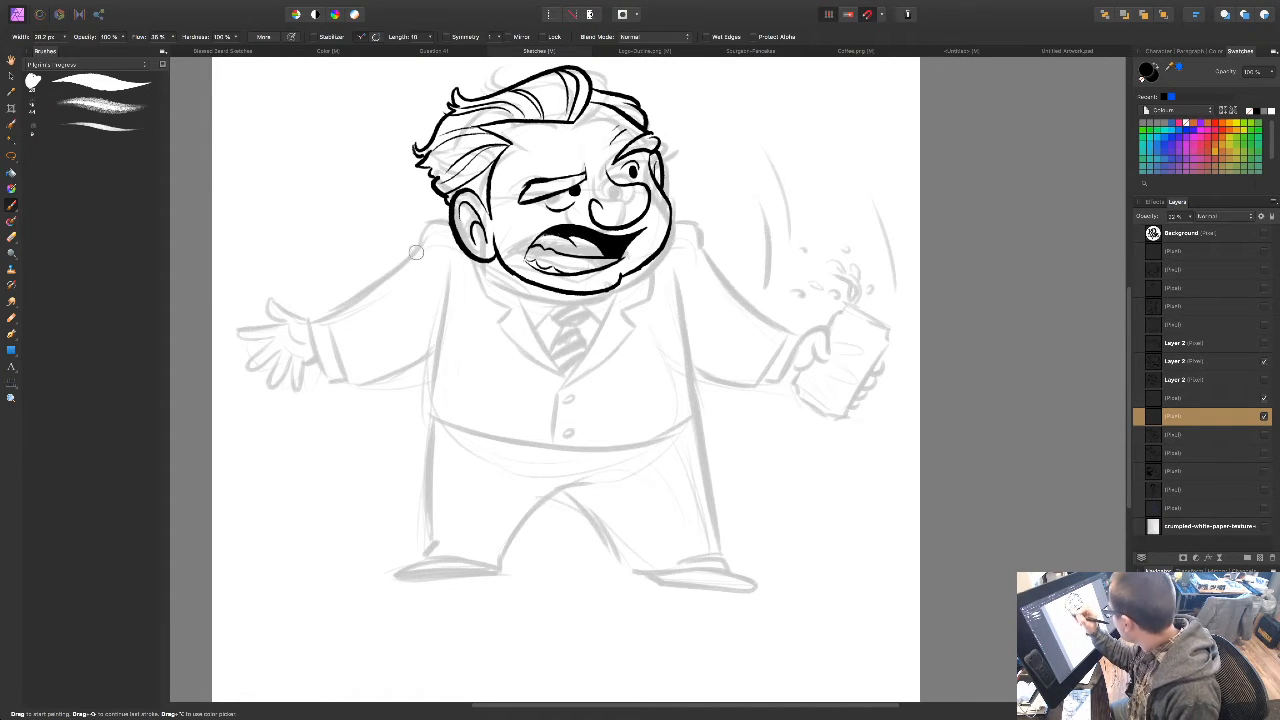
mouse_move(446, 226)
mouse_down()
mouse_move(398, 364)
mouse_move(413, 410)
mouse_up()
drag(407, 277, 424, 431)
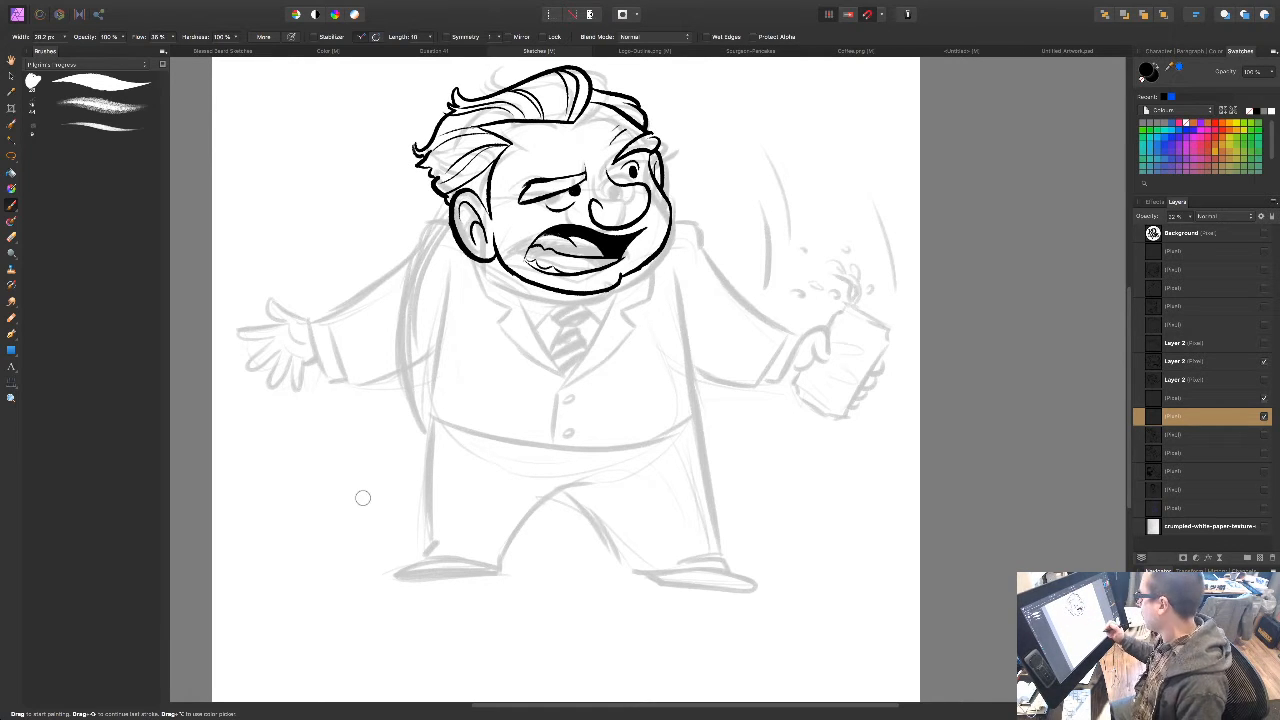
mouse_move(645, 274)
mouse_down()
mouse_move(691, 393)
mouse_move(658, 458)
mouse_up()
drag(693, 377, 580, 472)
mouse_move(678, 414)
mouse_down()
mouse_move(569, 463)
mouse_move(436, 430)
mouse_up()
drag(684, 380, 436, 440)
drag(618, 436, 420, 418)
key(ctrl+z)
key(ctrl+z)
key(ctrl+z)
key(ctrl+z)
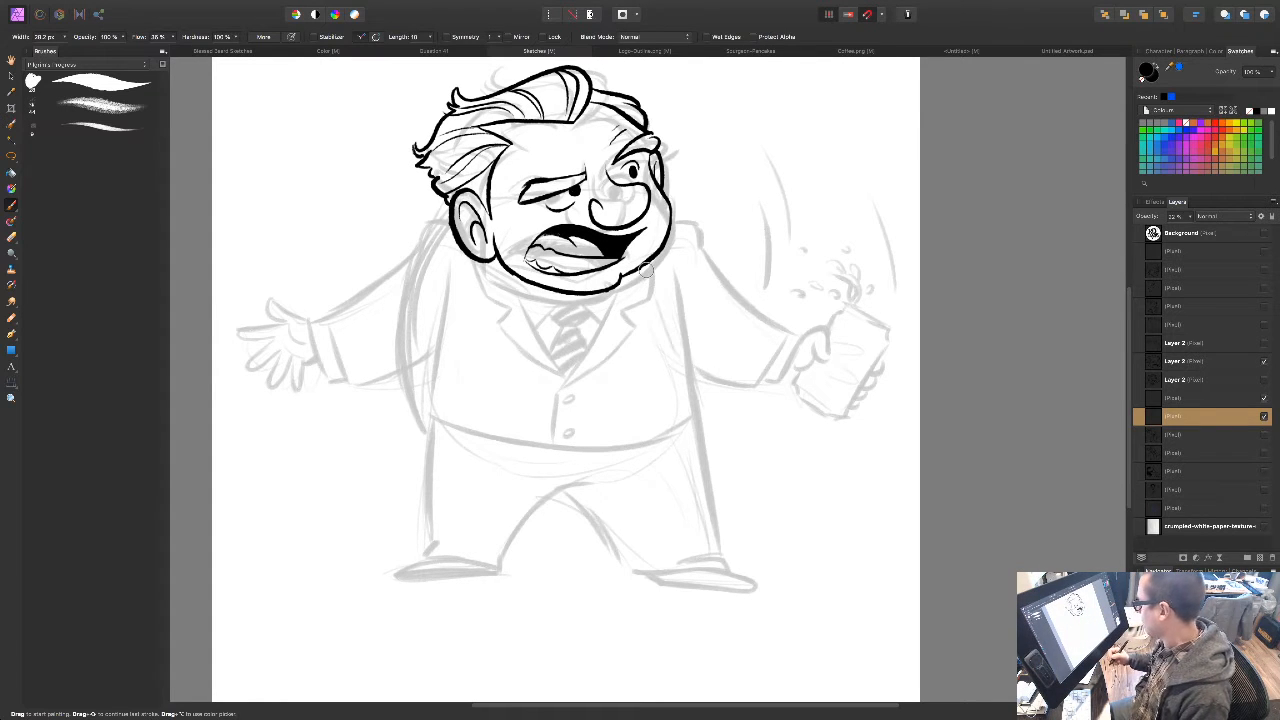
key(ctrl+z)
key(ctrl+z)
key(ctrl+z)
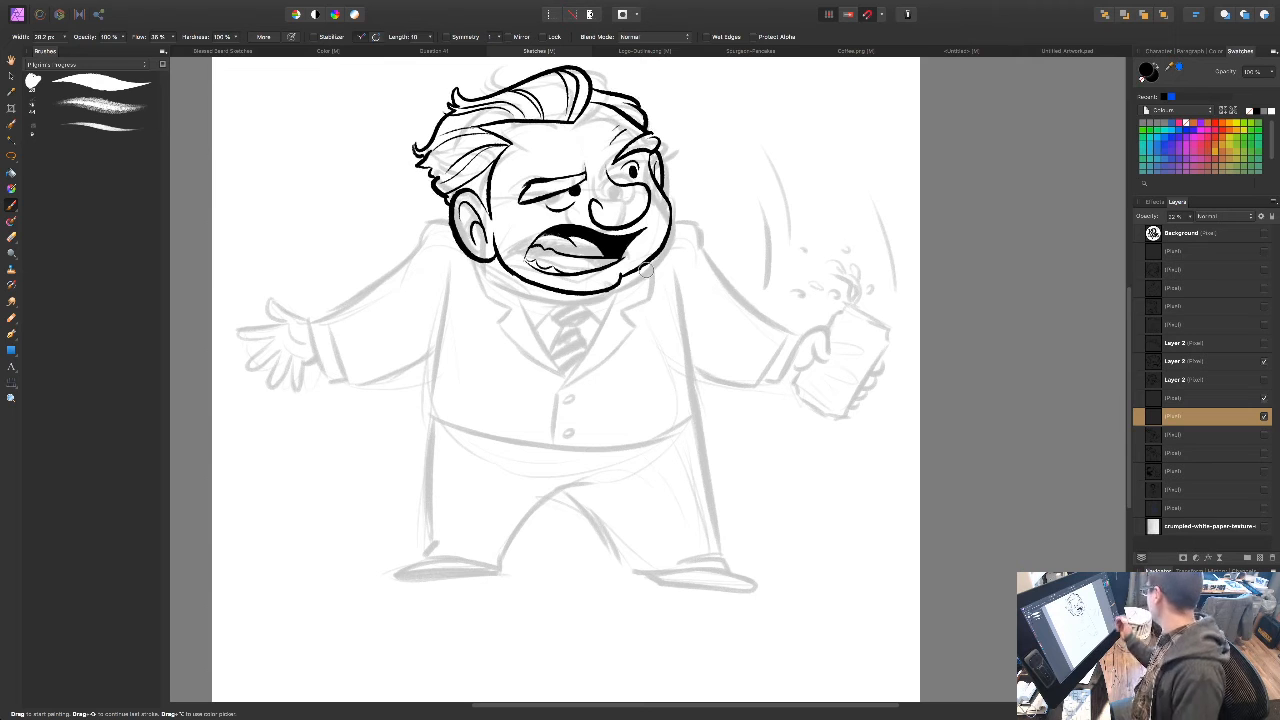
Step: Sketch a rounder torso and belly outline below the head on the blank layer above the faded full-body sketch
click(1245, 399)
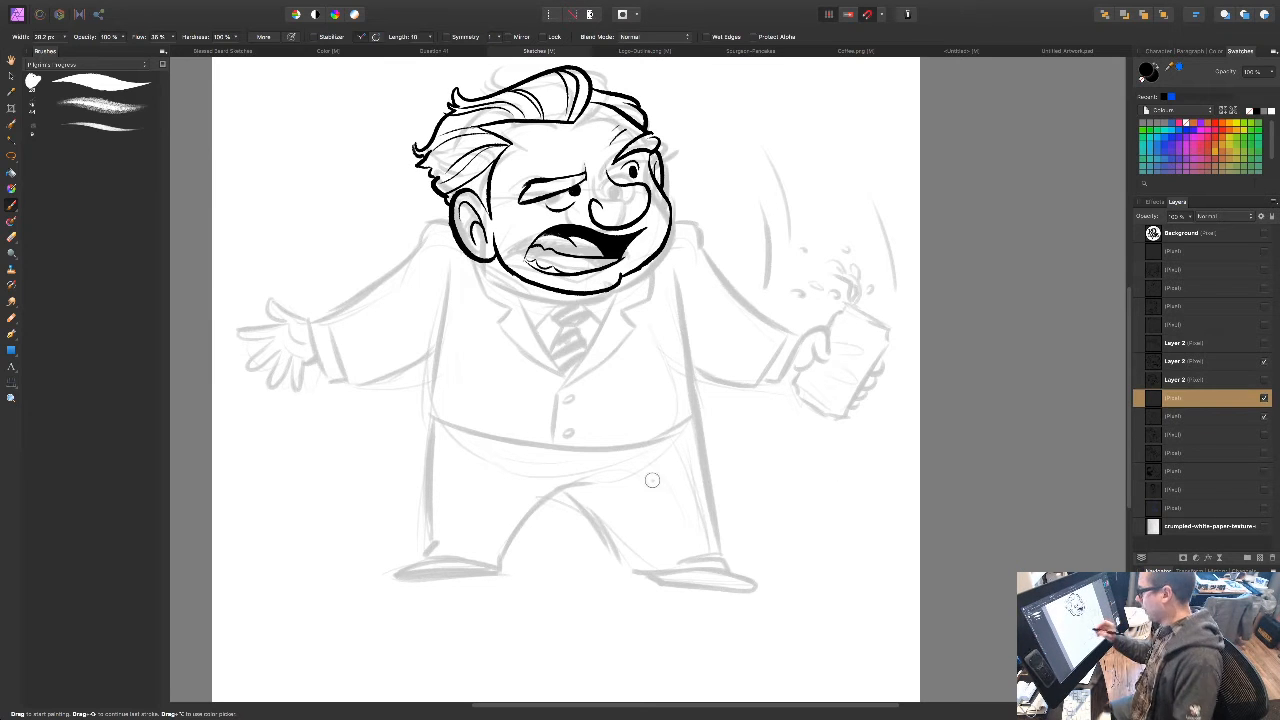
drag(451, 231, 402, 342)
key(super+z)
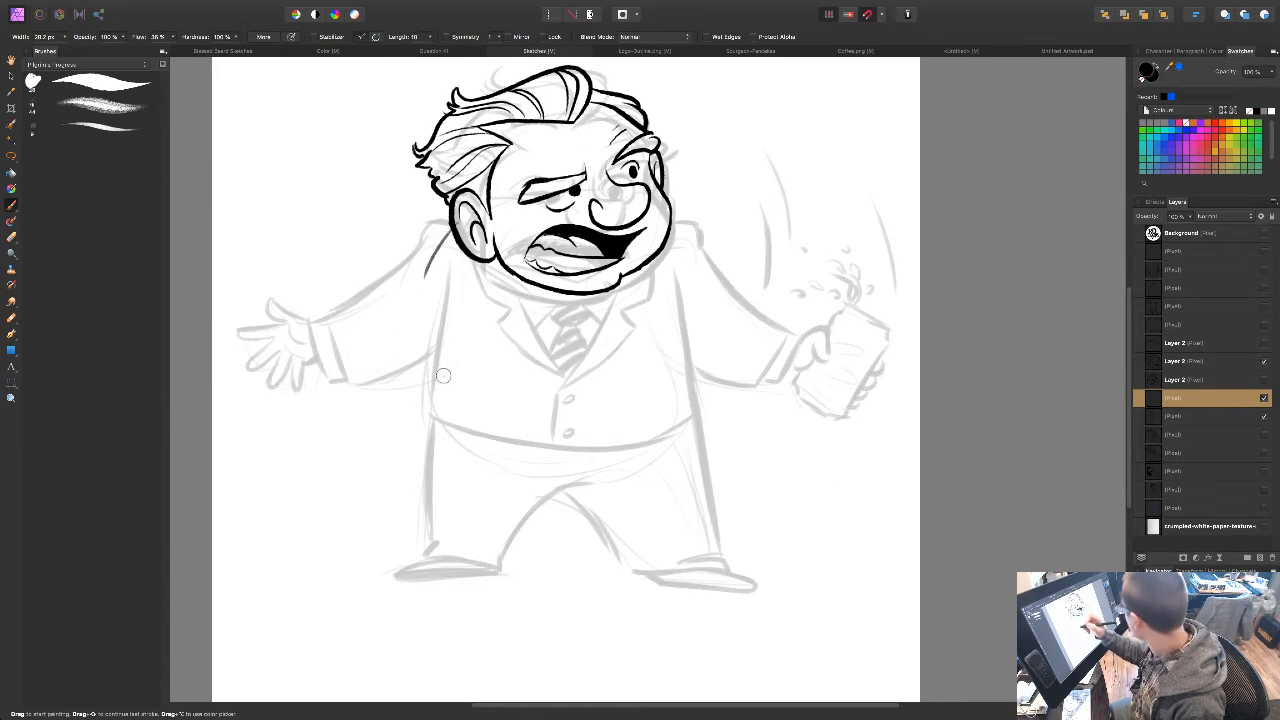
key(super+z)
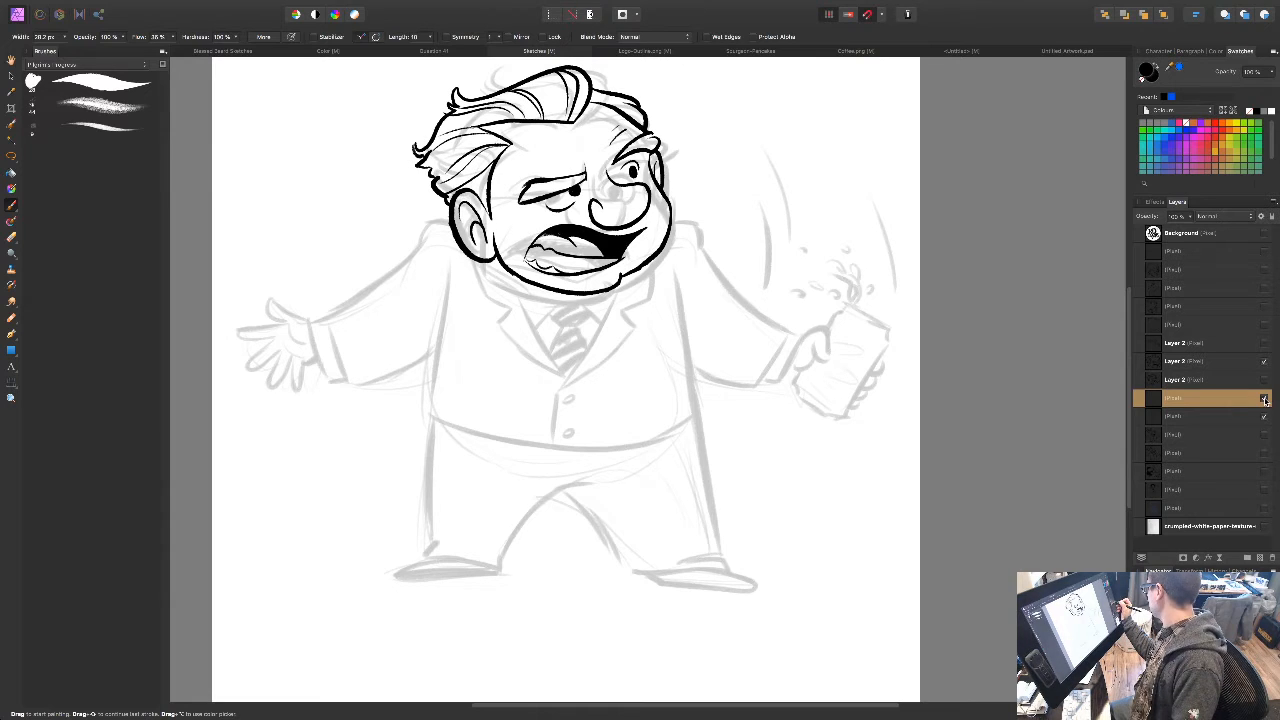
mouse_move(452, 228)
mouse_down()
mouse_move(418, 326)
mouse_move(442, 410)
mouse_up()
drag(427, 312, 507, 423)
drag(426, 360, 533, 431)
mouse_move(658, 270)
mouse_down()
mouse_move(681, 336)
mouse_move(667, 402)
mouse_up()
mouse_move(687, 332)
mouse_down()
mouse_move(684, 381)
mouse_move(578, 440)
mouse_up()
mouse_move(679, 385)
mouse_down()
mouse_move(592, 416)
mouse_move(465, 419)
mouse_up()
mouse_move(655, 387)
mouse_down()
mouse_move(482, 432)
mouse_move(434, 406)
mouse_up()
Step: Sketch the shoulder, bent sleeve, cuff and raised open hand of the arm on the ear side of the head
mouse_move(430, 215)
mouse_down()
mouse_move(462, 224)
mouse_move(470, 243)
mouse_up()
drag(450, 214, 349, 270)
drag(450, 215, 376, 278)
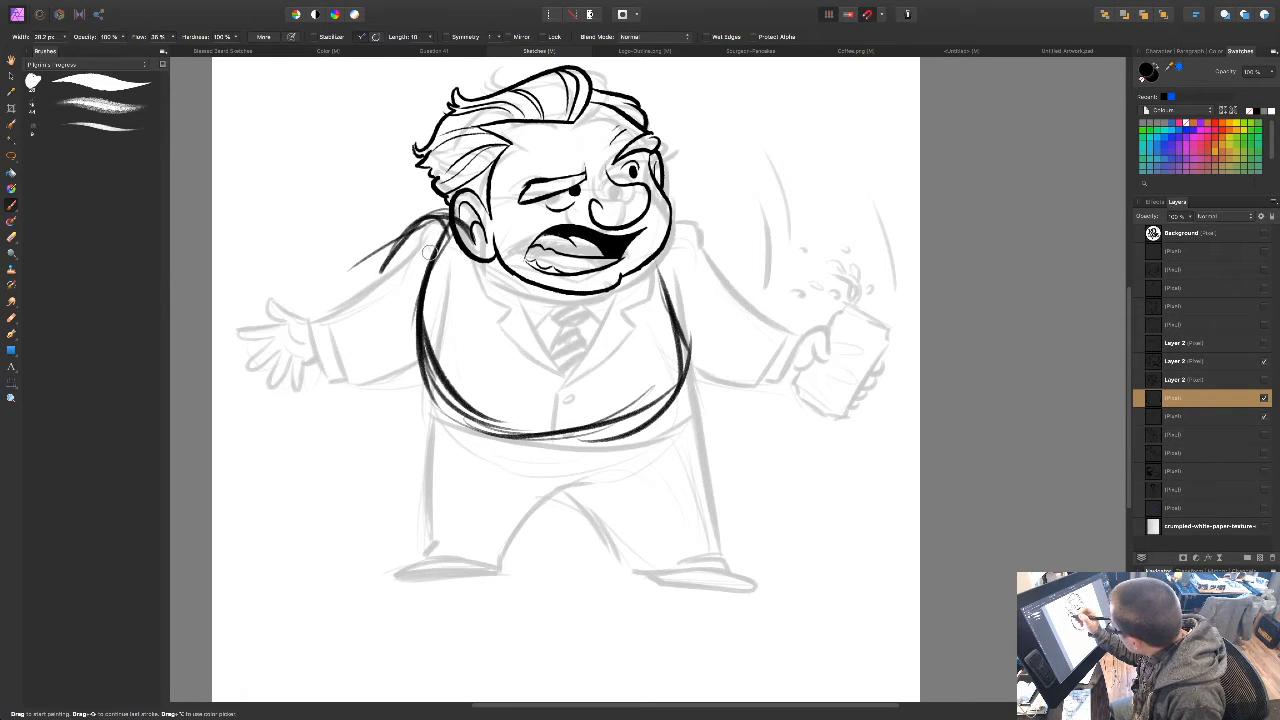
drag(452, 244, 436, 336)
mouse_move(460, 276)
mouse_down()
mouse_move(347, 330)
mouse_move(419, 339)
mouse_move(338, 303)
mouse_move(391, 345)
mouse_move(330, 316)
mouse_up()
mouse_move(412, 284)
mouse_down()
mouse_move(366, 254)
mouse_move(371, 264)
mouse_move(319, 304)
mouse_move(329, 283)
mouse_move(352, 256)
mouse_up()
mouse_move(366, 248)
mouse_down()
mouse_move(331, 311)
mouse_move(350, 254)
mouse_move(296, 292)
mouse_move(280, 260)
mouse_move(270, 268)
mouse_move(289, 242)
mouse_move(325, 244)
mouse_move(328, 262)
mouse_move(291, 268)
mouse_move(309, 287)
mouse_move(337, 281)
mouse_move(322, 302)
mouse_move(404, 352)
mouse_up()
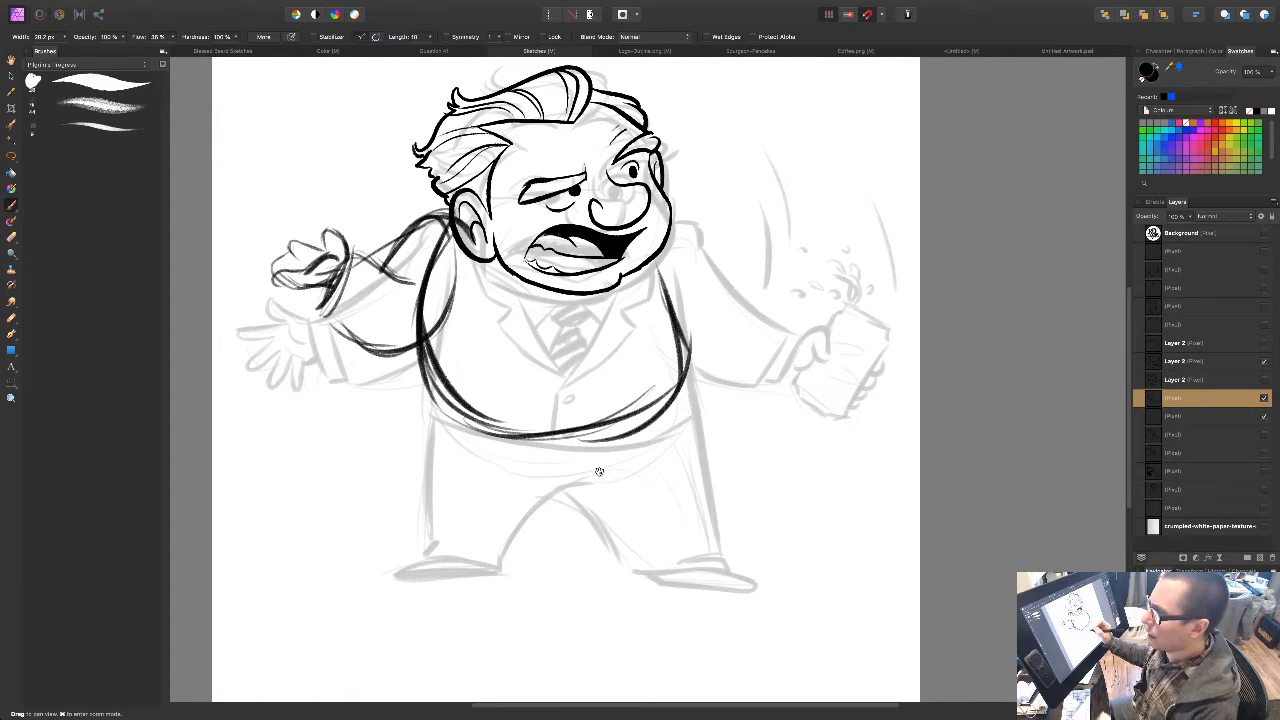
Step: Sketch the shoulder and shortened sleeve of the arm that reaches toward the drink
drag(614, 462, 598, 459)
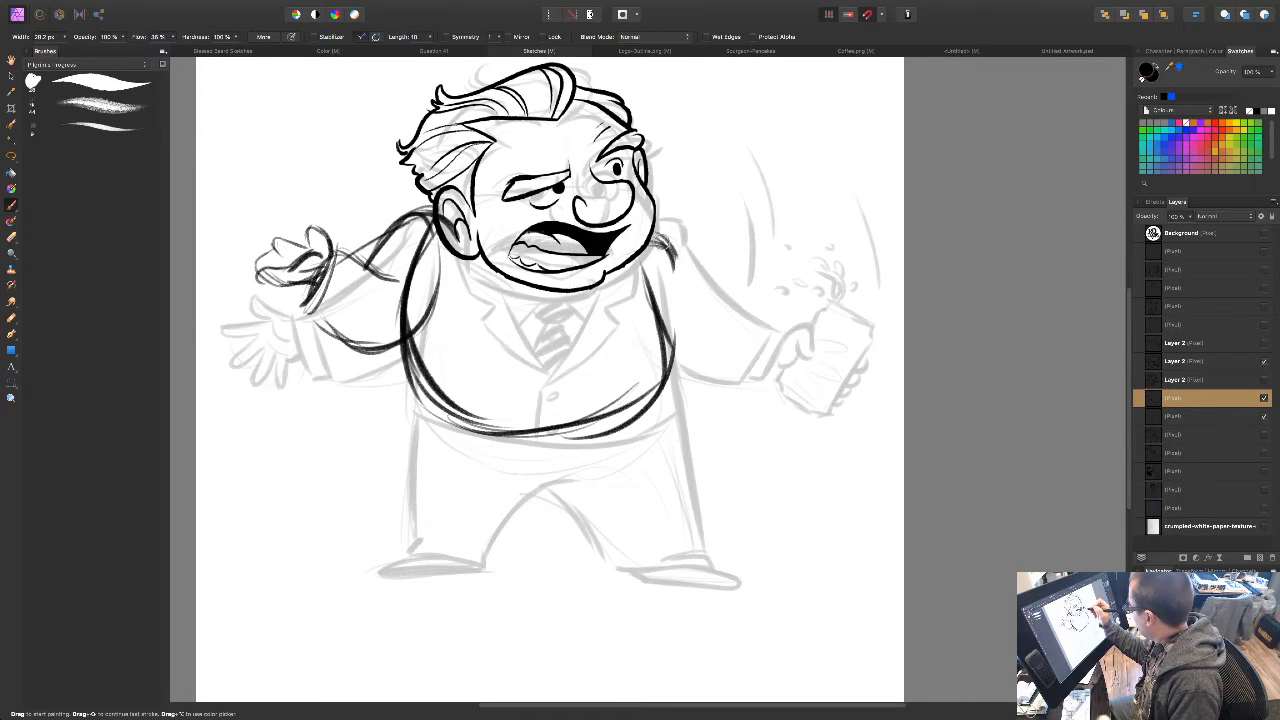
mouse_move(655, 238)
mouse_down()
mouse_move(685, 293)
mouse_move(709, 276)
mouse_move(676, 323)
mouse_move(740, 296)
mouse_up()
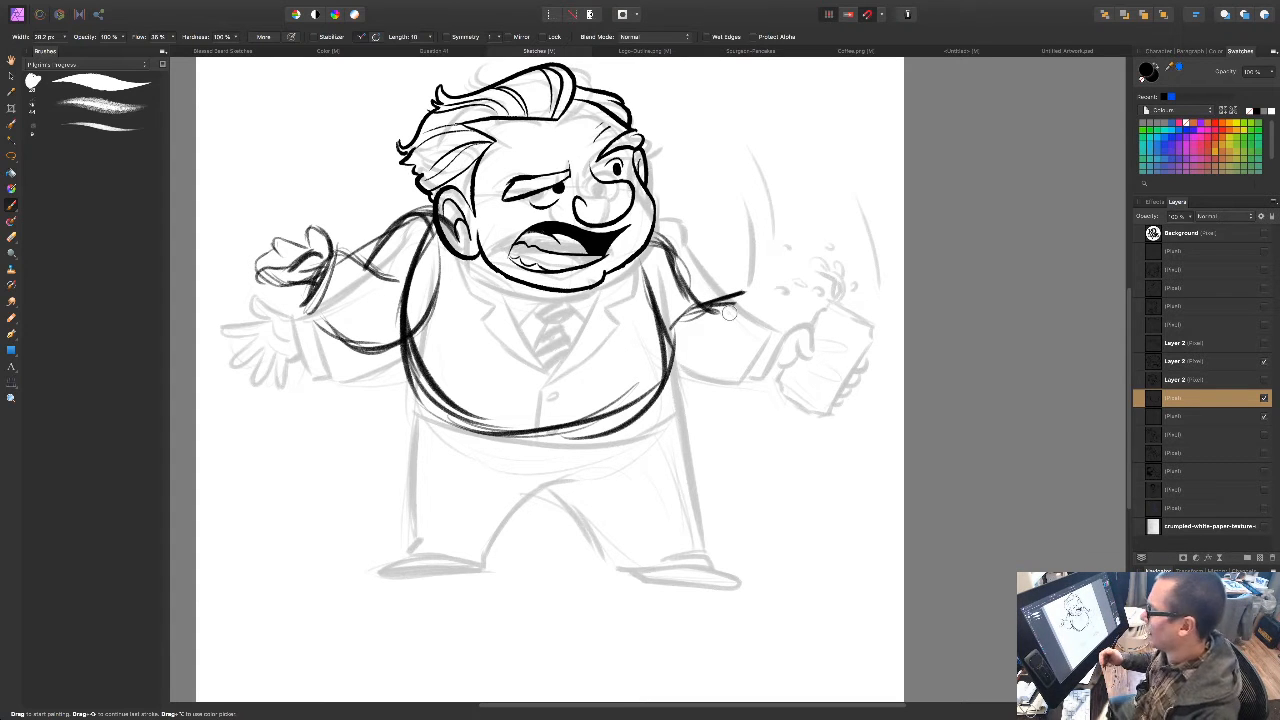
drag(715, 451, 680, 449)
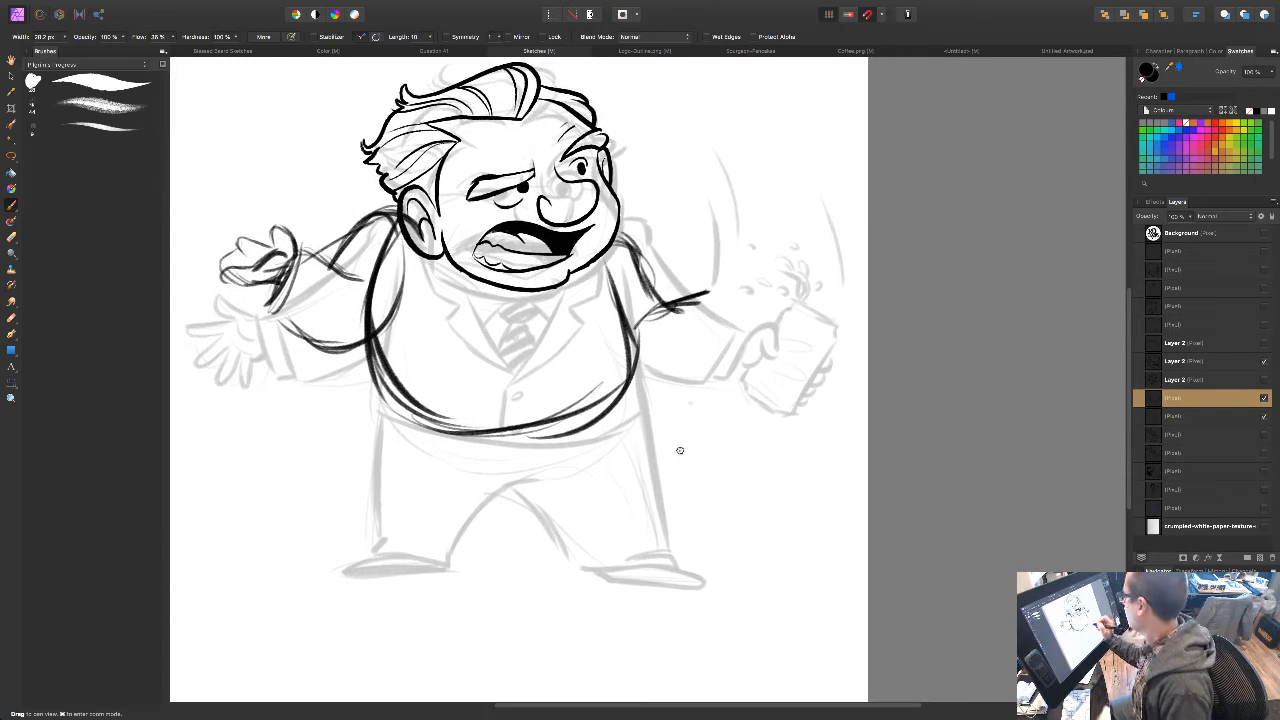
drag(727, 340, 628, 390)
Step: Sketch shorter, wider trouser legs under the belly, with the inner leg curves and the hems above the shoes
drag(369, 335, 383, 449)
mouse_move(371, 357)
mouse_down()
mouse_move(368, 451)
mouse_move(361, 434)
mouse_move(353, 478)
mouse_up()
mouse_move(366, 385)
mouse_down()
mouse_move(378, 512)
mouse_move(348, 498)
mouse_up()
drag(358, 440, 344, 504)
mouse_move(371, 392)
mouse_down()
mouse_move(388, 508)
mouse_move(410, 502)
mouse_move(382, 510)
mouse_move(443, 524)
mouse_move(470, 525)
mouse_move(520, 449)
mouse_move(622, 420)
mouse_up()
drag(630, 370, 658, 476)
drag(632, 392, 662, 520)
mouse_move(496, 452)
mouse_down()
mouse_move(572, 524)
mouse_move(636, 520)
mouse_move(664, 506)
mouse_move(660, 494)
mouse_up()
mouse_move(652, 444)
mouse_down()
mouse_move(645, 495)
mouse_move(640, 430)
mouse_up()
drag(594, 478, 646, 493)
Step: Sketch the V-shaped jacket opening from the chin to the chest and the front closure line down the belly
mouse_move(516, 288)
mouse_down()
mouse_move(561, 338)
mouse_move(565, 367)
mouse_up()
drag(628, 298, 594, 390)
drag(627, 293, 588, 372)
drag(512, 280, 593, 378)
mouse_move(617, 292)
mouse_down()
mouse_move(586, 374)
mouse_move(584, 440)
mouse_up()
drag(586, 375, 618, 306)
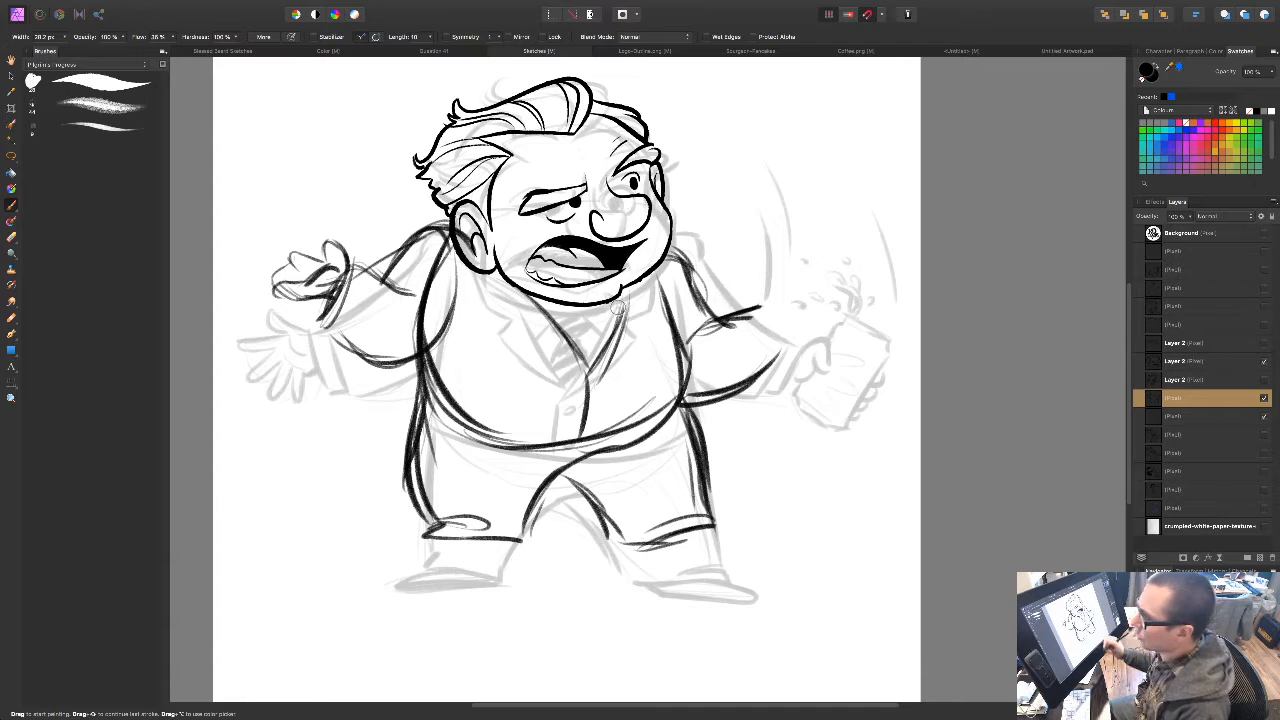
mouse_move(682, 466)
mouse_down()
mouse_move(673, 457)
mouse_move(685, 490)
mouse_up()
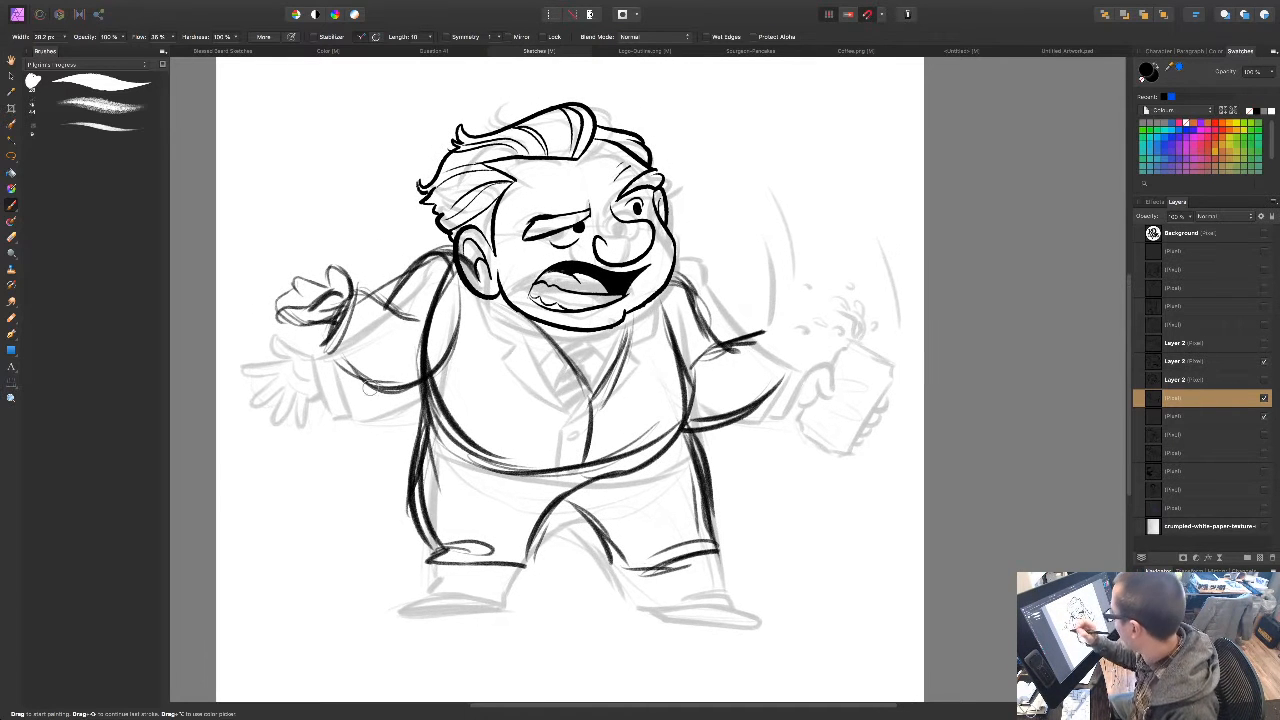
Step: Sketch the open cuff at the end of the shortened sleeve that reaches toward the drink
mouse_move(797, 362)
mouse_down()
mouse_move(710, 362)
mouse_move(707, 382)
mouse_up()
mouse_move(679, 338)
mouse_down()
mouse_move(700, 384)
mouse_move(687, 403)
mouse_move(670, 420)
mouse_move(590, 432)
mouse_up()
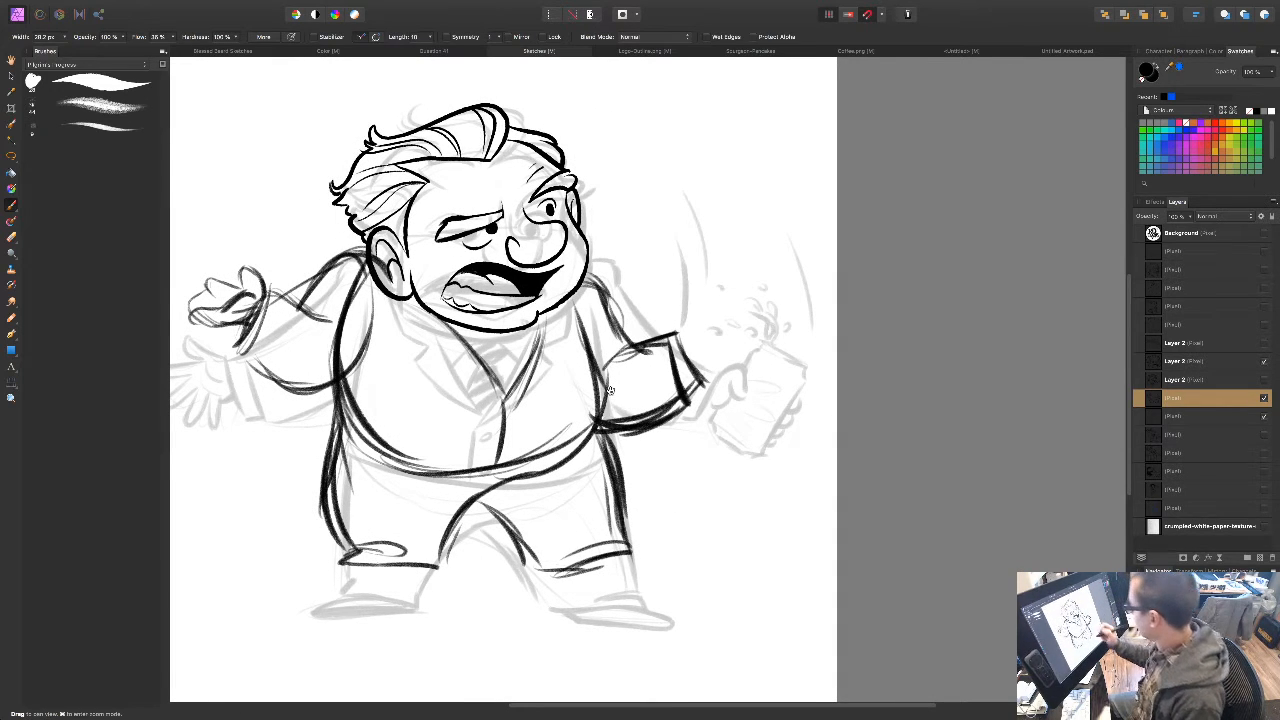
drag(609, 388, 643, 353)
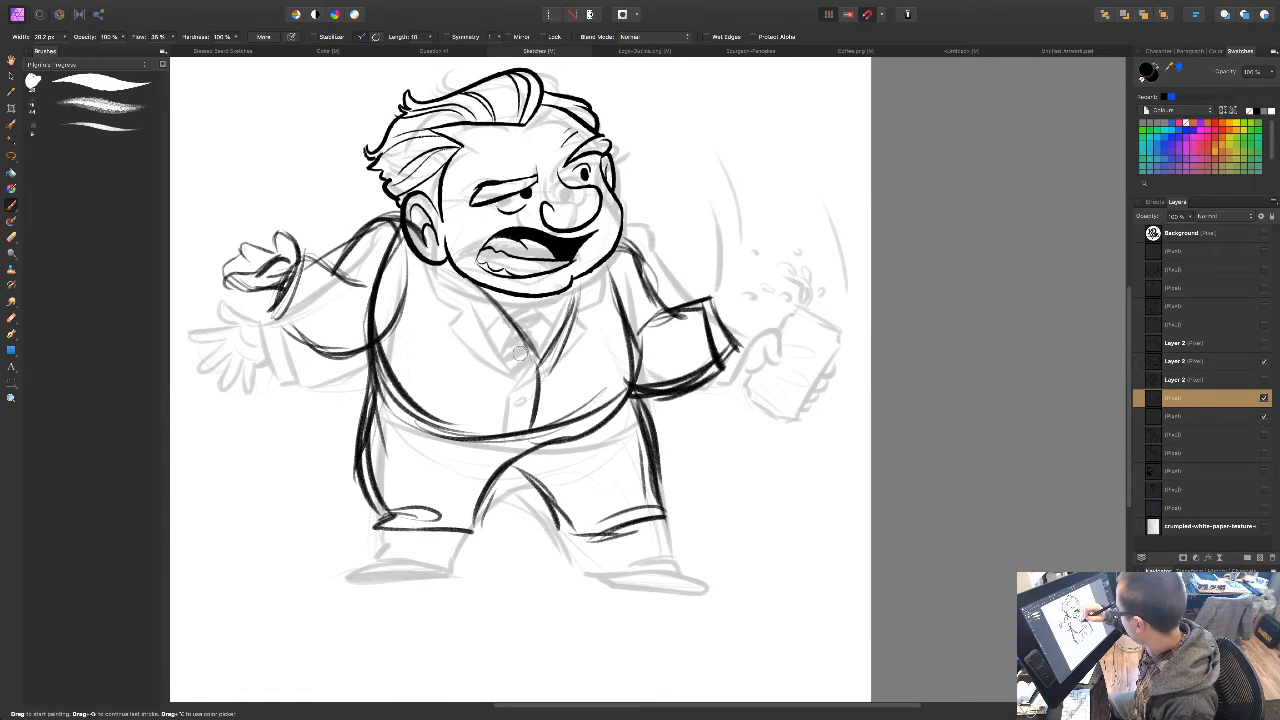
Step: Sketch the notched jacket lapels, the shirt collar and the knotted tie inside the V-shaped opening
mouse_move(537, 366)
mouse_down()
mouse_move(464, 320)
mouse_move(431, 256)
mouse_up()
mouse_move(558, 366)
mouse_down()
mouse_move(598, 316)
mouse_move(594, 263)
mouse_move(547, 337)
mouse_up()
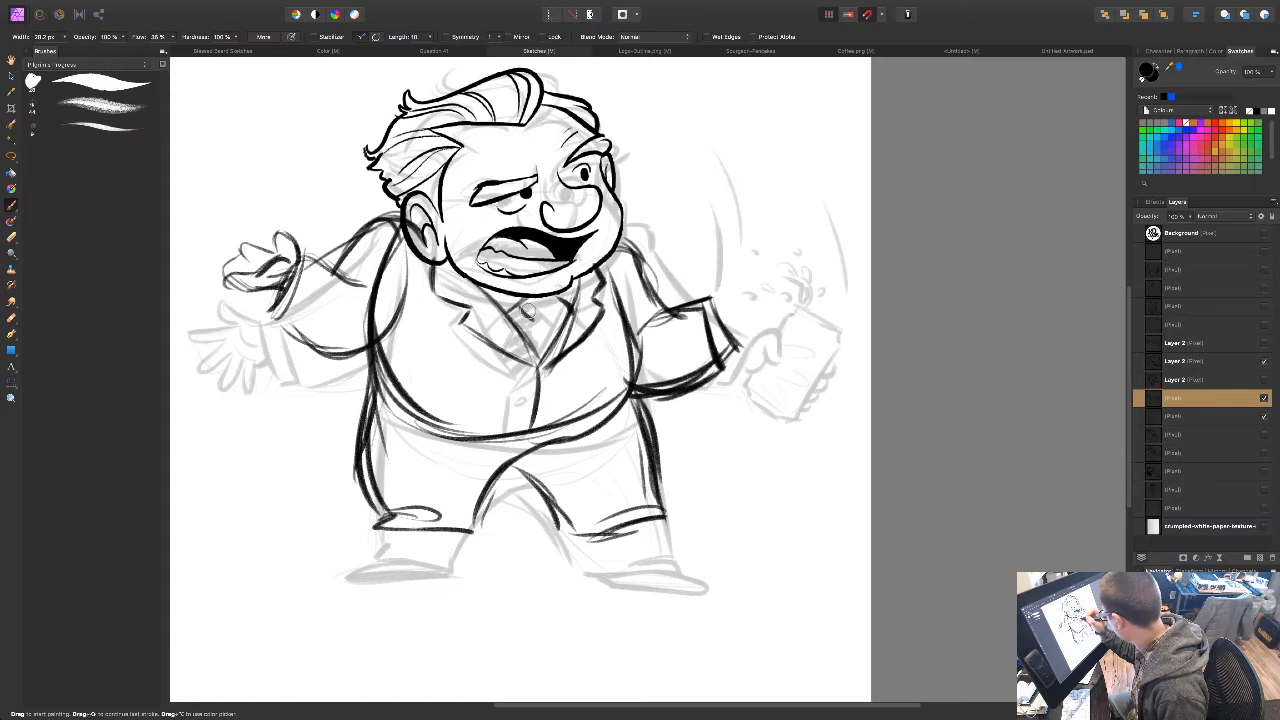
mouse_move(528, 310)
mouse_down()
mouse_move(556, 326)
mouse_move(536, 332)
mouse_move(553, 352)
mouse_up()
mouse_move(691, 507)
mouse_down()
mouse_move(723, 457)
mouse_move(709, 526)
mouse_up()
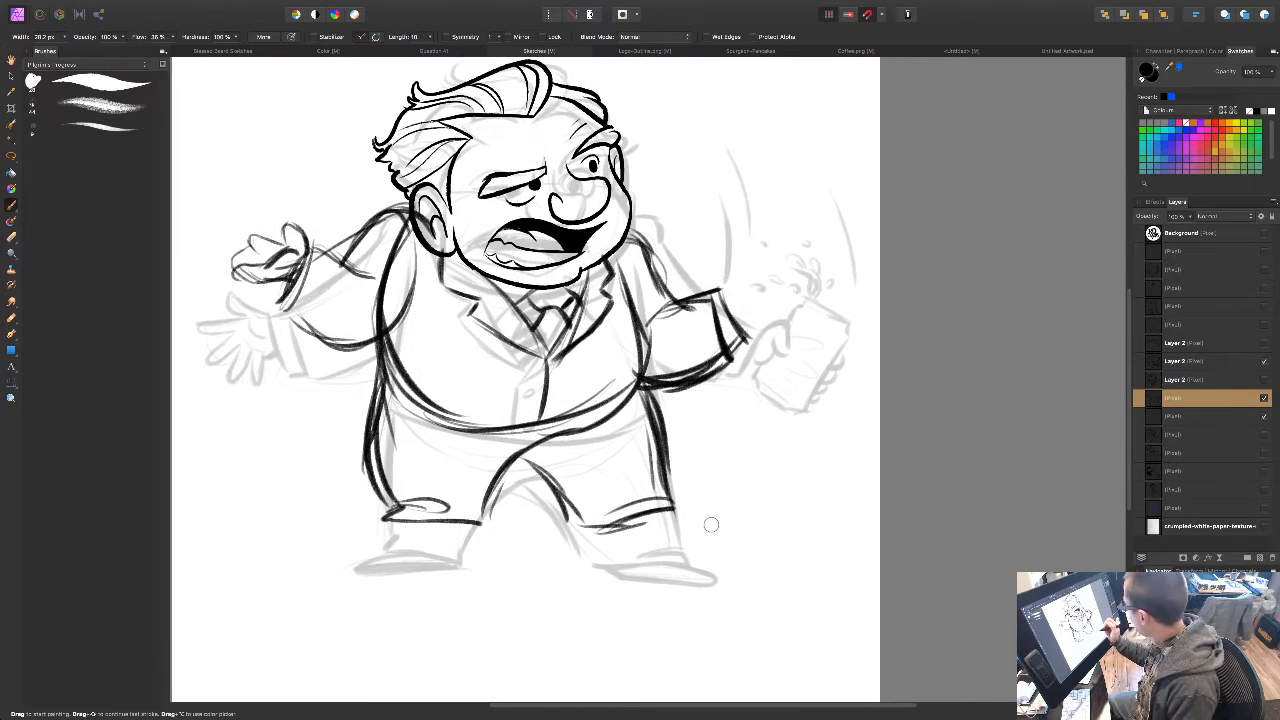
Step: Select the ear-side arm with a freehand selection, stretch it slightly wider and shift it toward the torso
key(l)
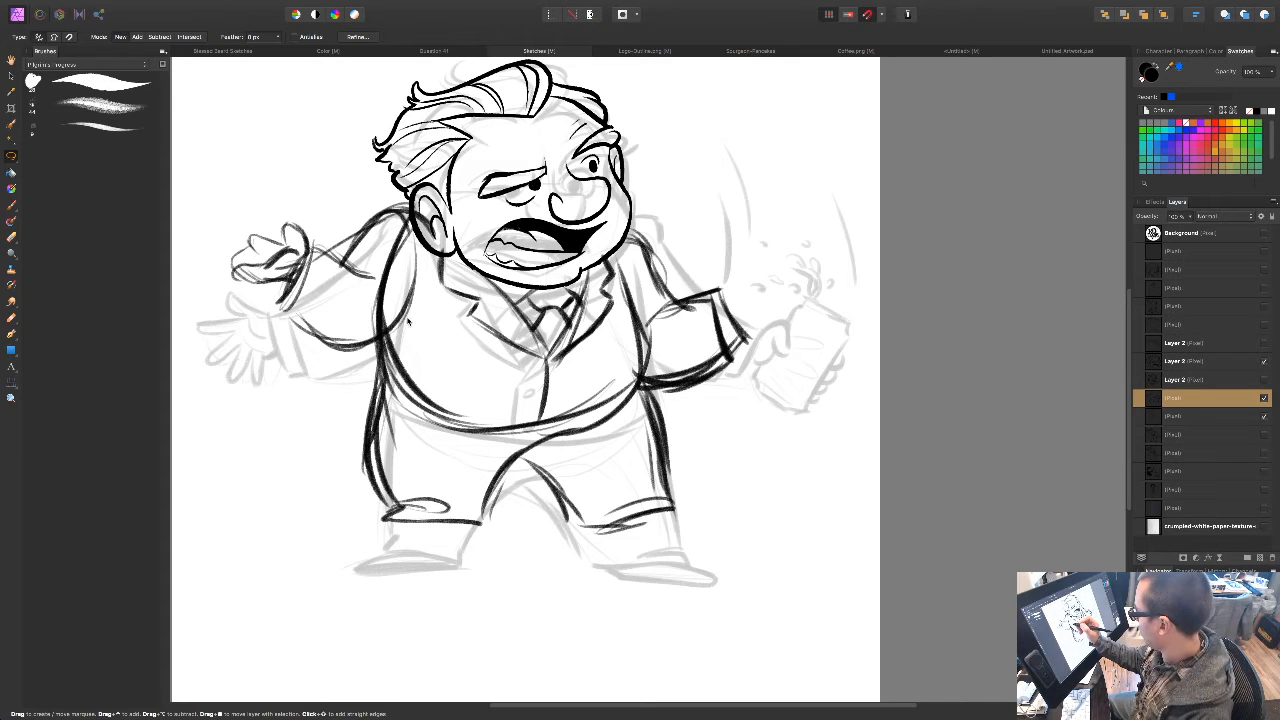
mouse_move(382, 344)
mouse_down()
mouse_move(212, 236)
mouse_move(373, 210)
mouse_up()
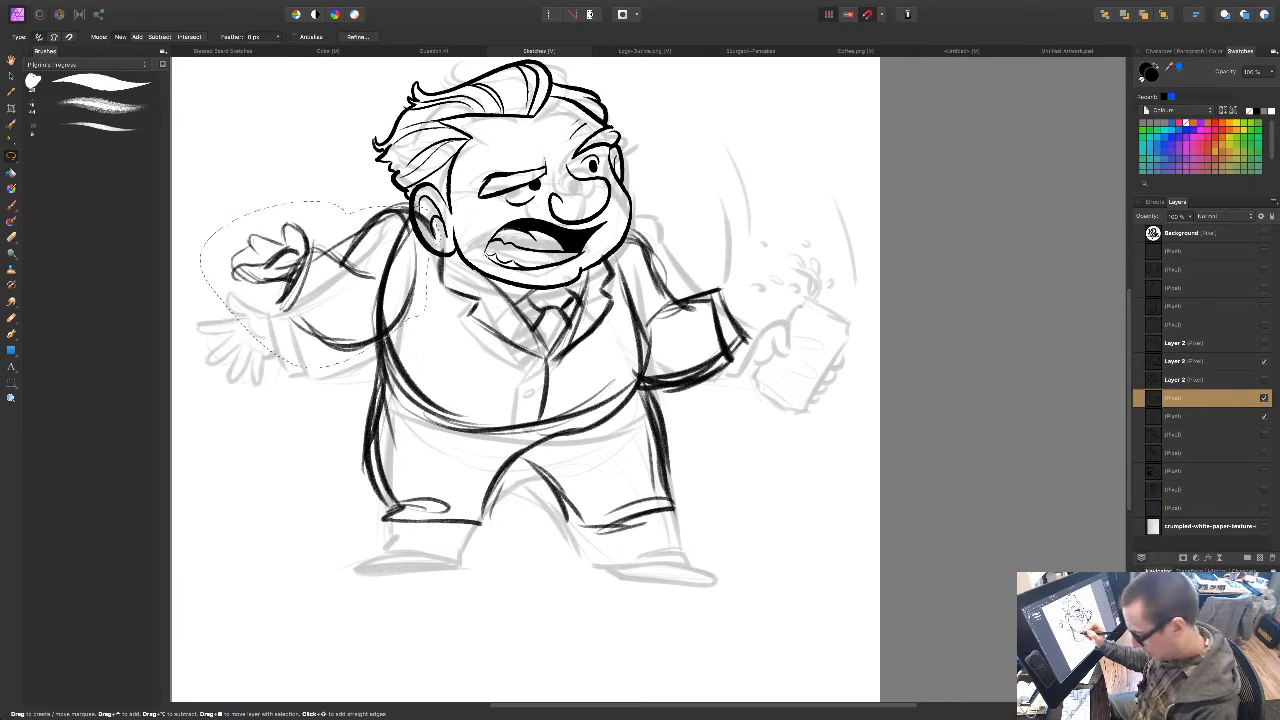
key(v)
drag(320, 369, 318, 386)
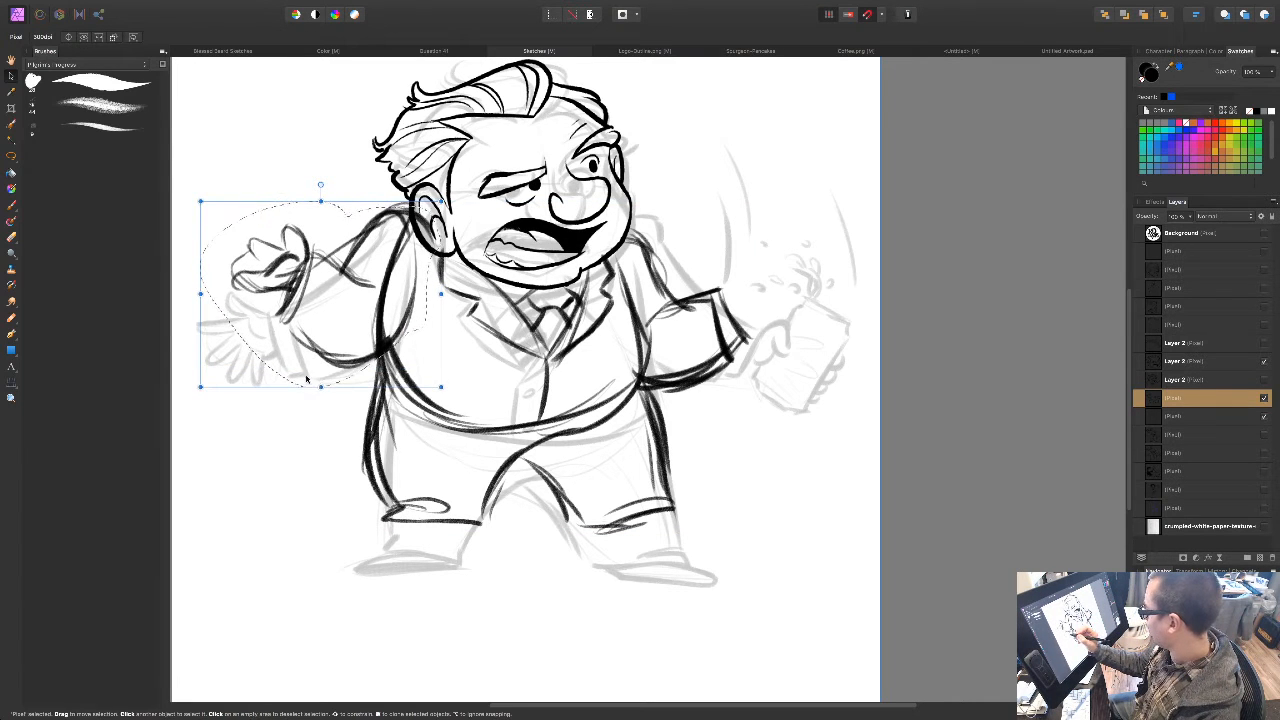
drag(200, 293, 180, 296)
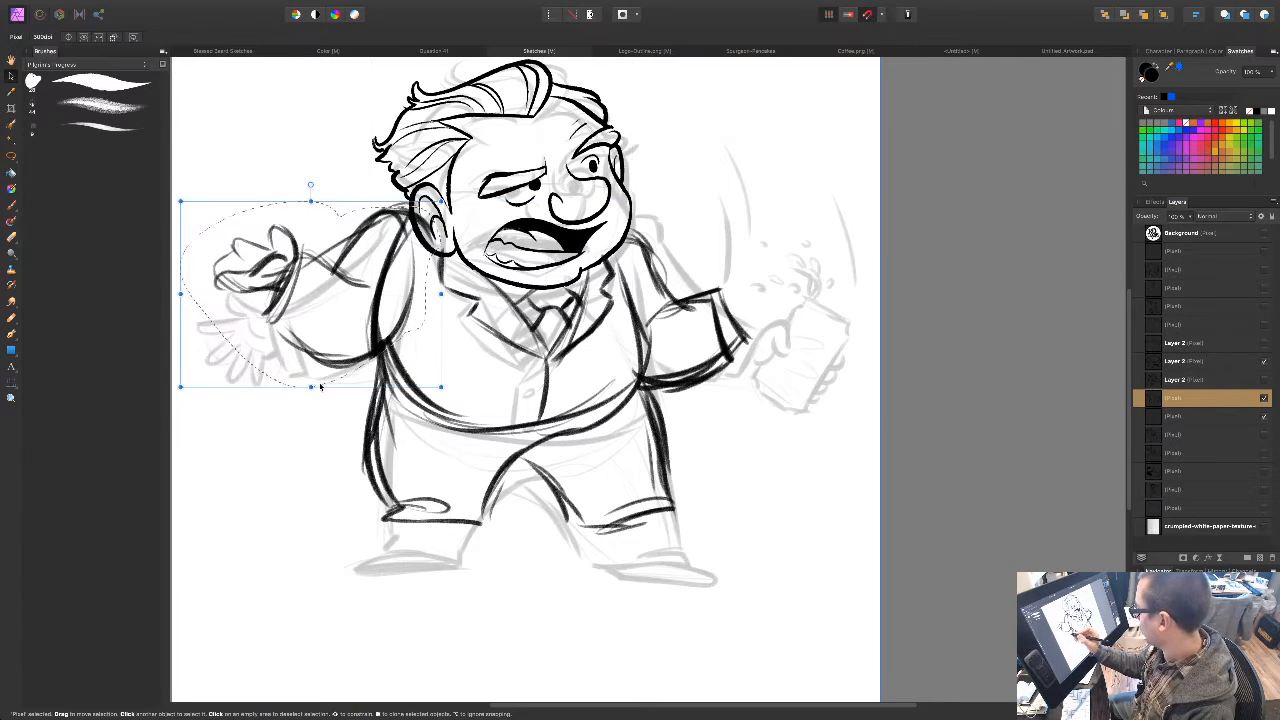
drag(310, 386, 310, 388)
drag(393, 345, 407, 345)
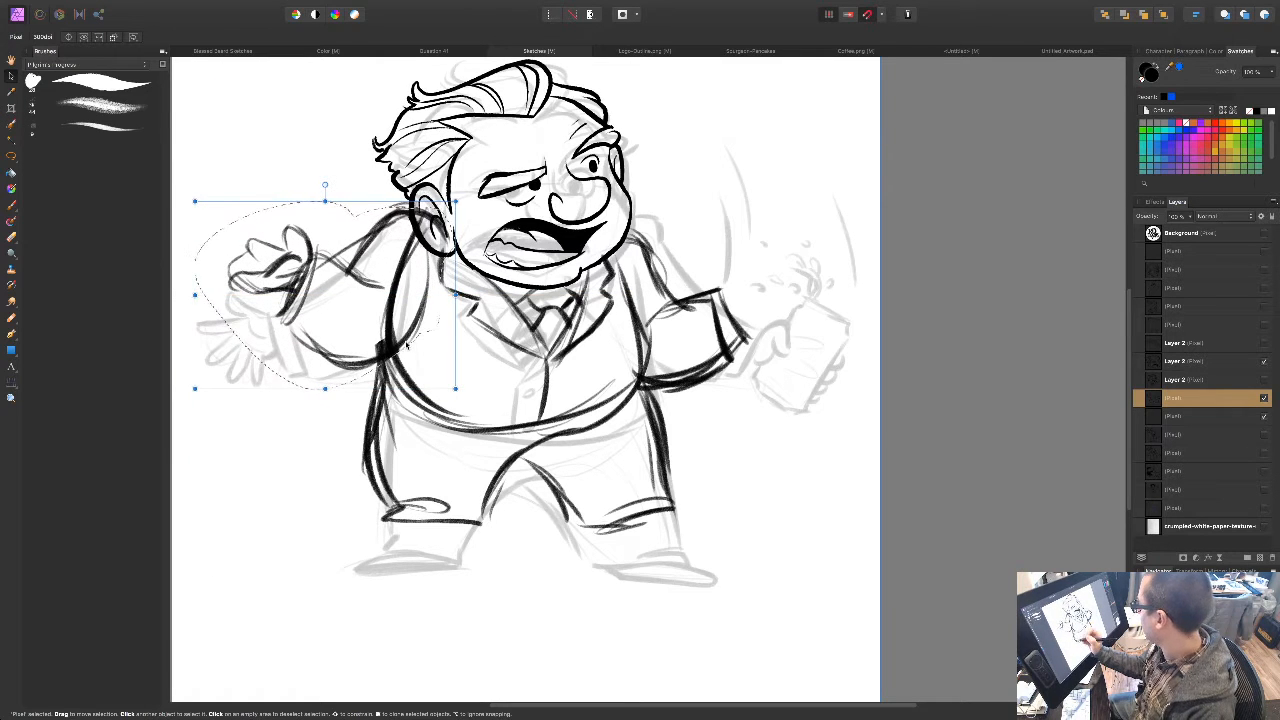
key(ctrl+d)
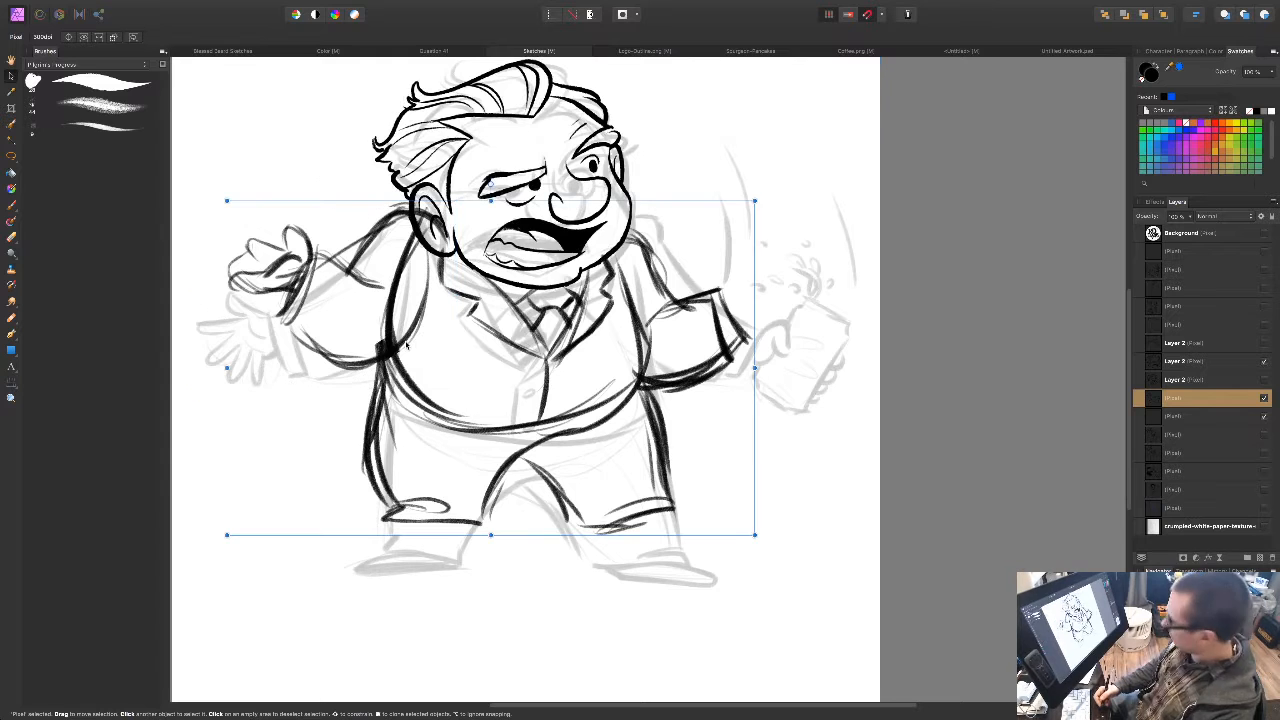
Step: Sketch flat shoes under the trouser hems and thicken the waistline under the belly
key(ctrl+0)
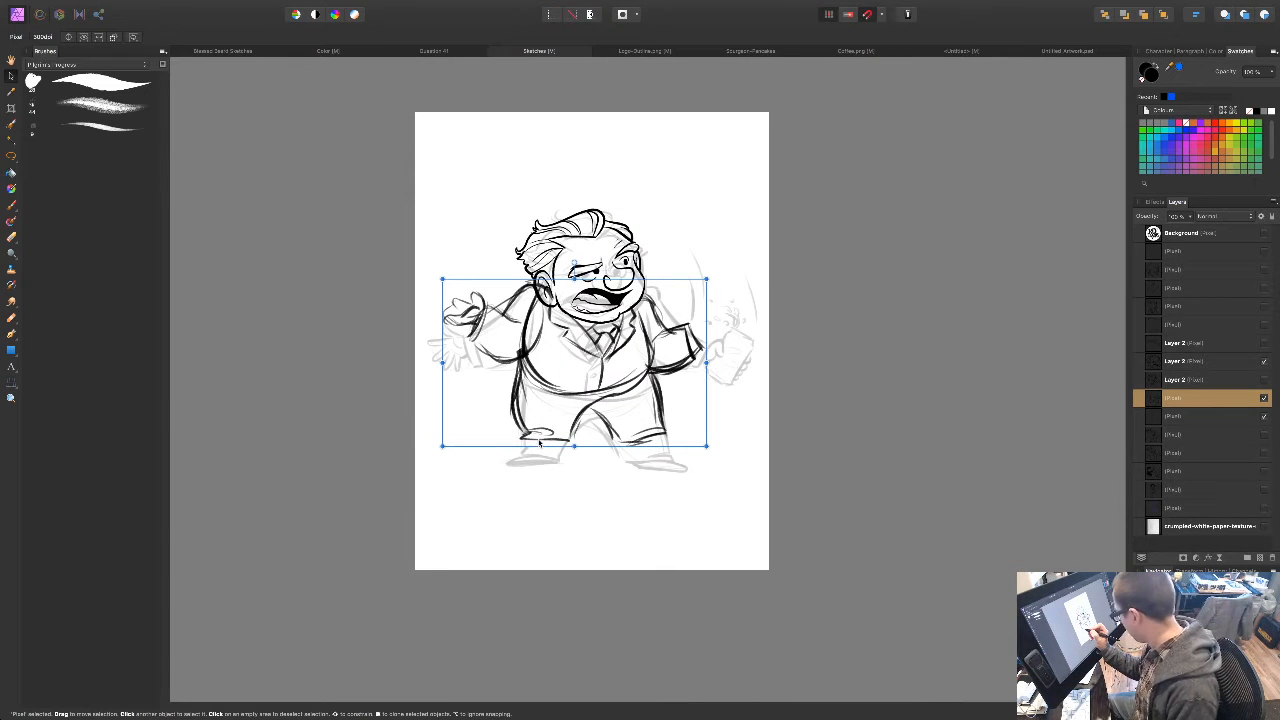
key(b)
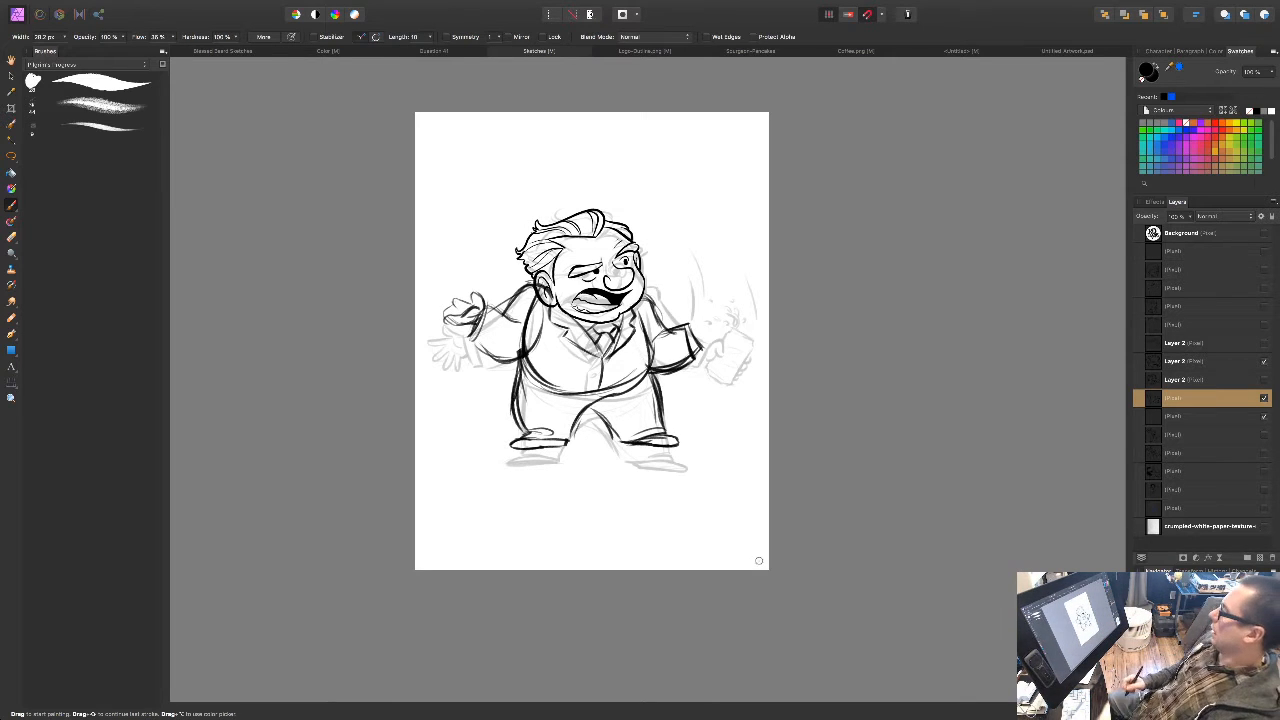
mouse_move(614, 390)
mouse_down()
mouse_move(514, 381)
mouse_move(658, 377)
mouse_up()
mouse_move(548, 391)
mouse_down()
mouse_move(630, 390)
mouse_move(606, 393)
mouse_up()
mouse_move(517, 364)
mouse_down()
mouse_move(624, 393)
mouse_move(661, 367)
mouse_up()
drag(630, 512, 627, 499)
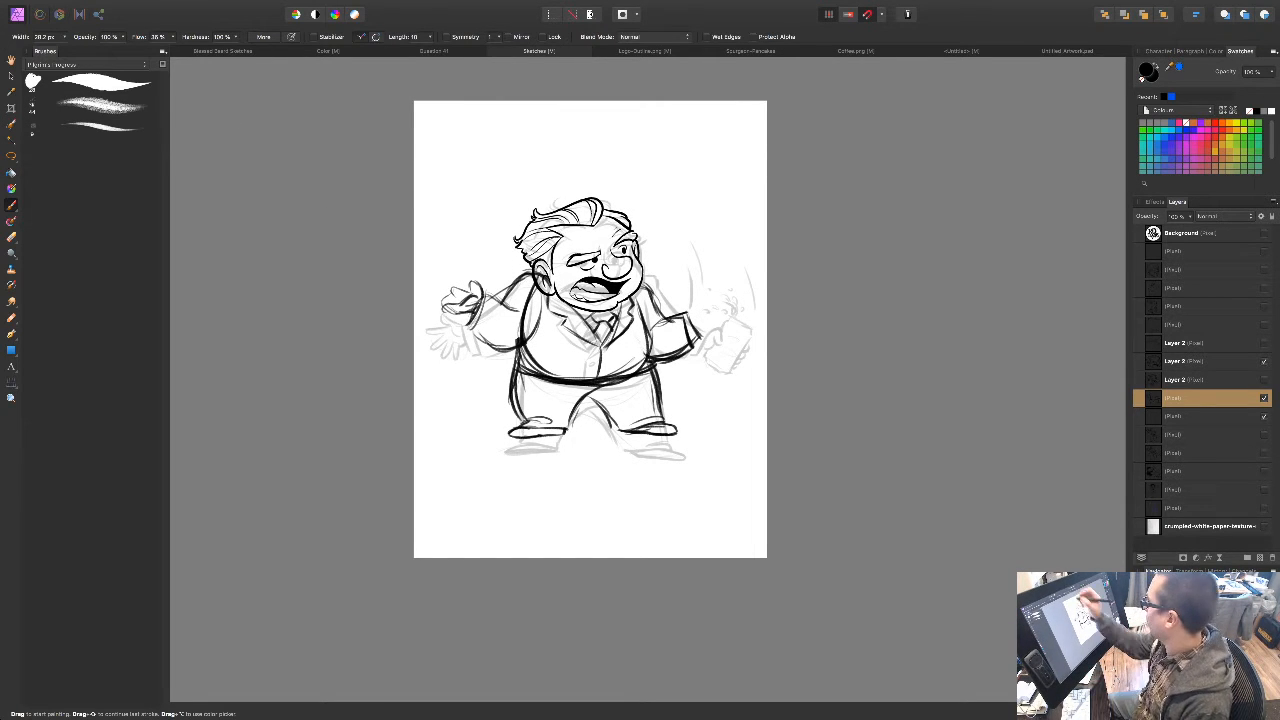
drag(719, 546, 722, 528)
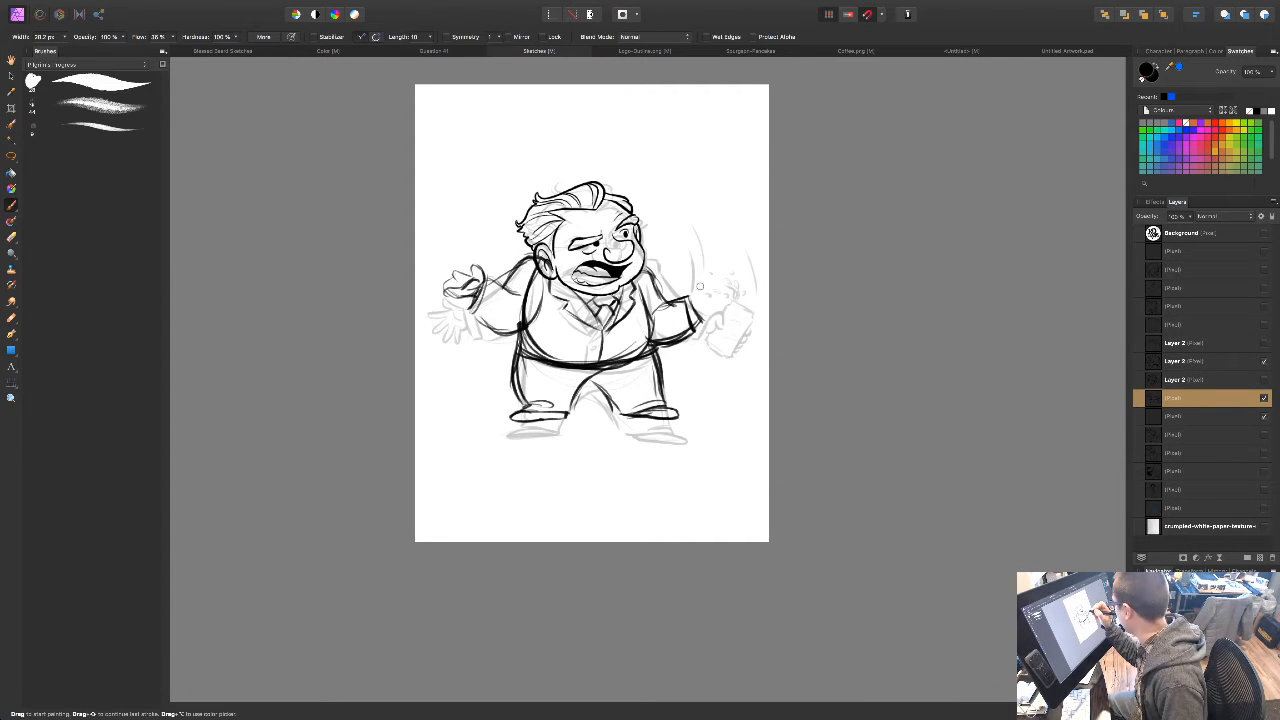
Step: Sketch the thumb of the gripping hand above the cuff of the drink arm
key(super+plus)
key(super+plus)
drag(804, 450, 790, 462)
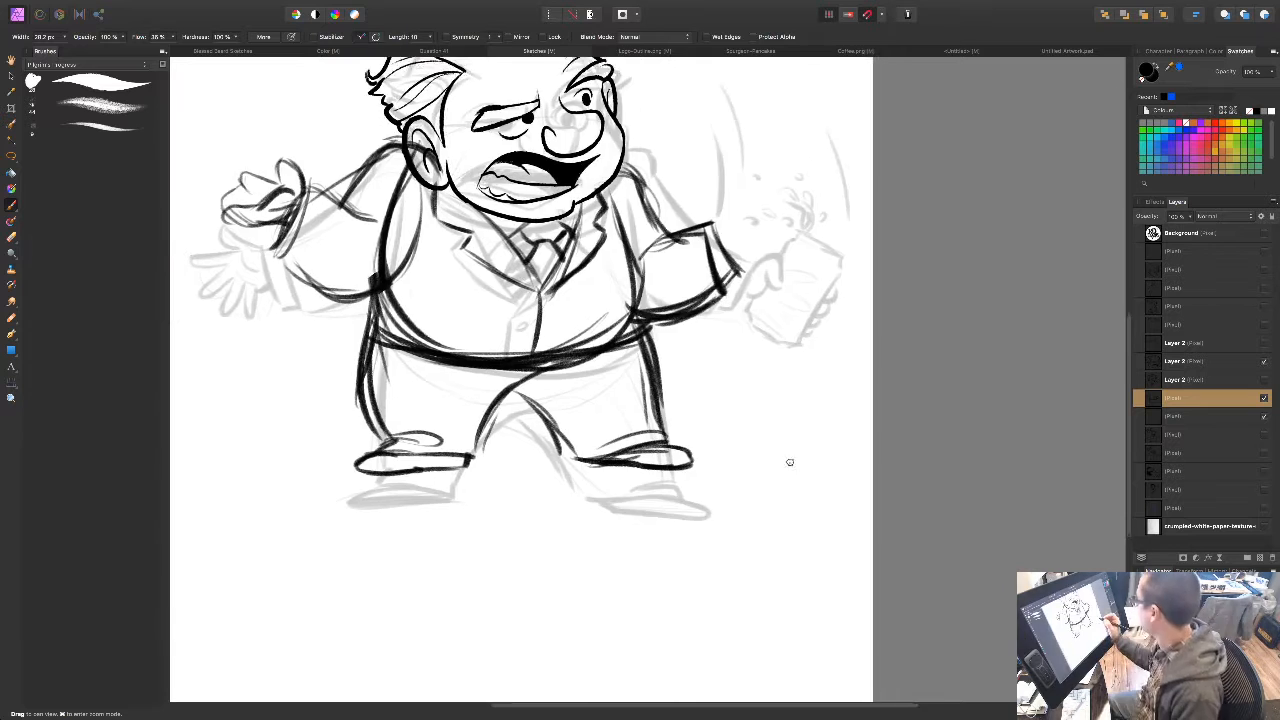
key(super+minus)
drag(643, 300, 645, 322)
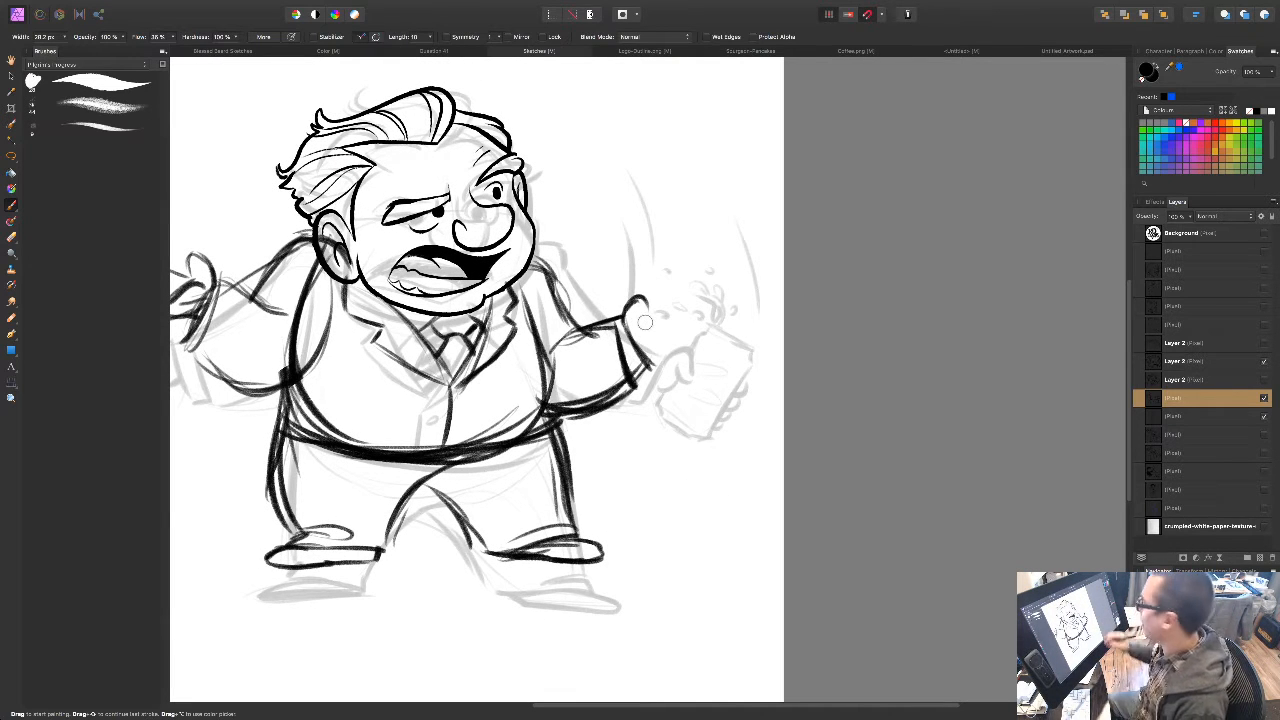
mouse_move(628, 305)
mouse_down()
mouse_move(646, 301)
mouse_move(650, 327)
mouse_up()
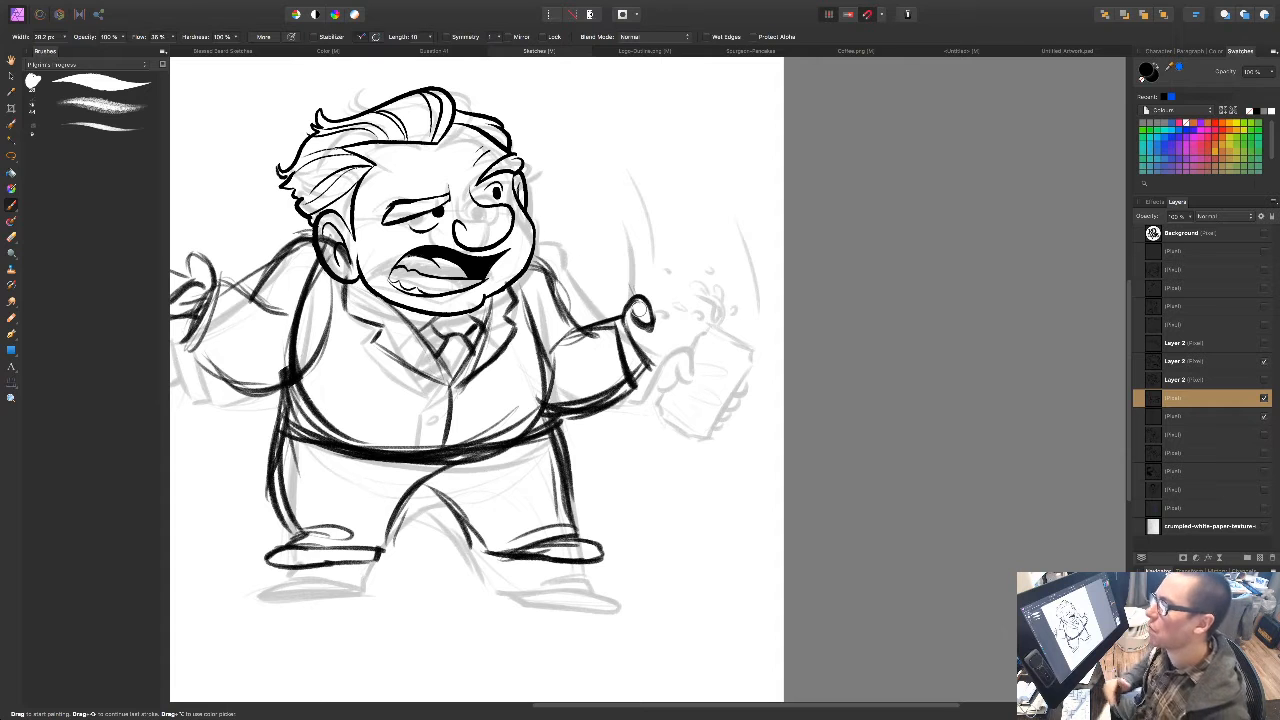
mouse_move(655, 602)
mouse_down()
mouse_move(720, 560)
mouse_move(752, 597)
mouse_up()
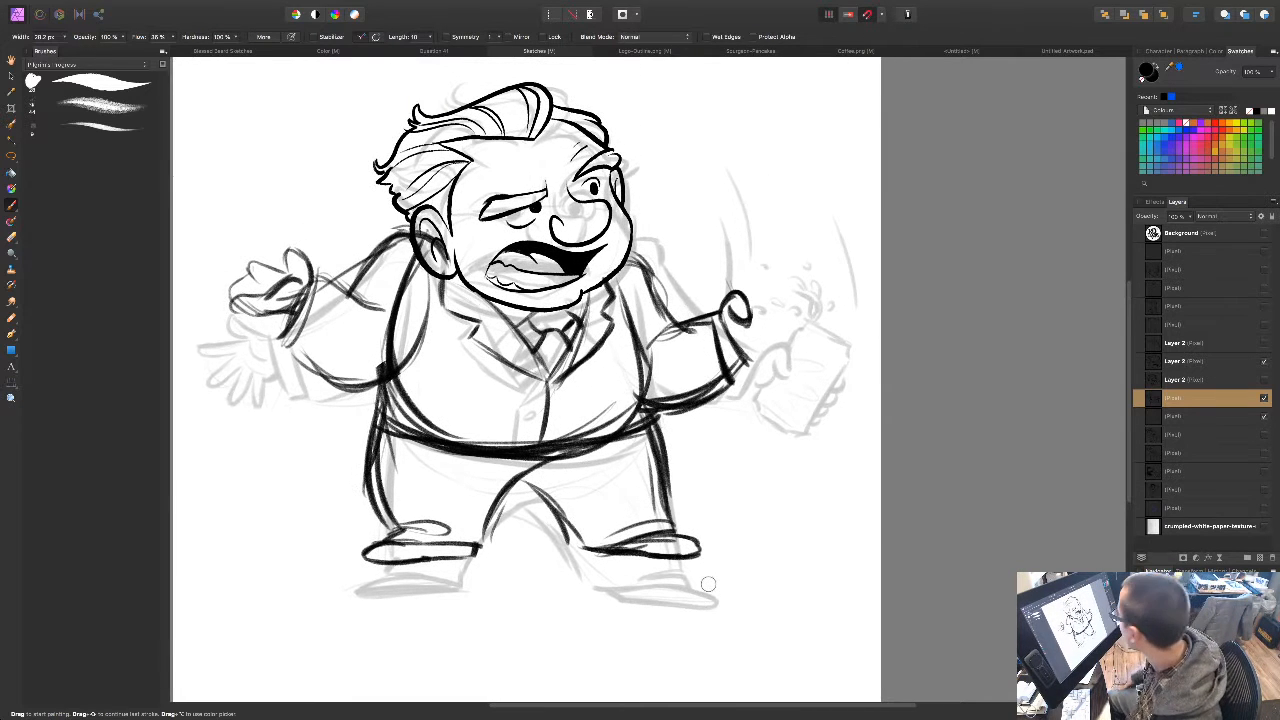
Step: Sketch a tilted drinking glass behind the thumb, with its rim, sides and rounded base, and the hand beneath it
mouse_move(731, 288)
mouse_down()
mouse_move(774, 245)
mouse_move(764, 254)
mouse_move(803, 315)
mouse_up()
mouse_move(784, 271)
mouse_down()
mouse_move(805, 320)
mouse_move(742, 347)
mouse_move(757, 347)
mouse_move(751, 338)
mouse_move(763, 351)
mouse_move(805, 320)
mouse_move(770, 356)
mouse_move(803, 332)
mouse_up()
mouse_move(802, 331)
mouse_down()
mouse_move(759, 350)
mouse_move(806, 318)
mouse_up()
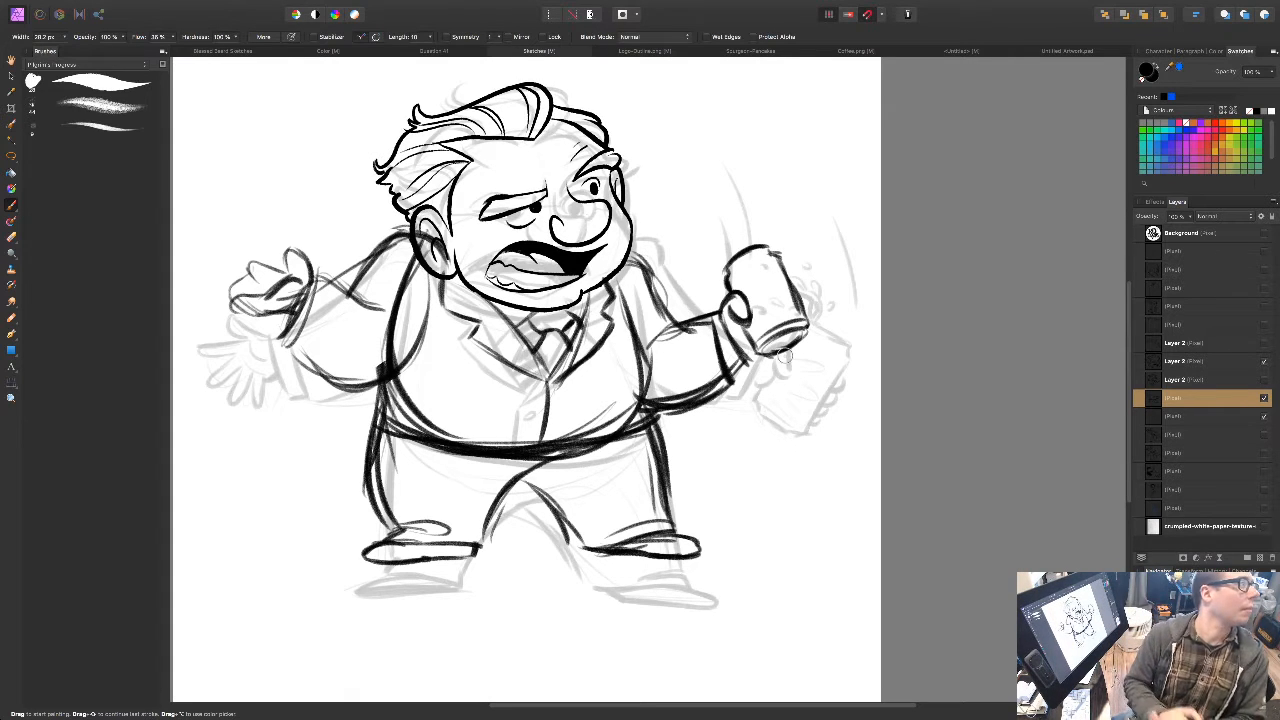
mouse_move(726, 280)
mouse_down()
mouse_move(749, 257)
mouse_move(728, 275)
mouse_move(786, 276)
mouse_up()
drag(674, 572, 708, 564)
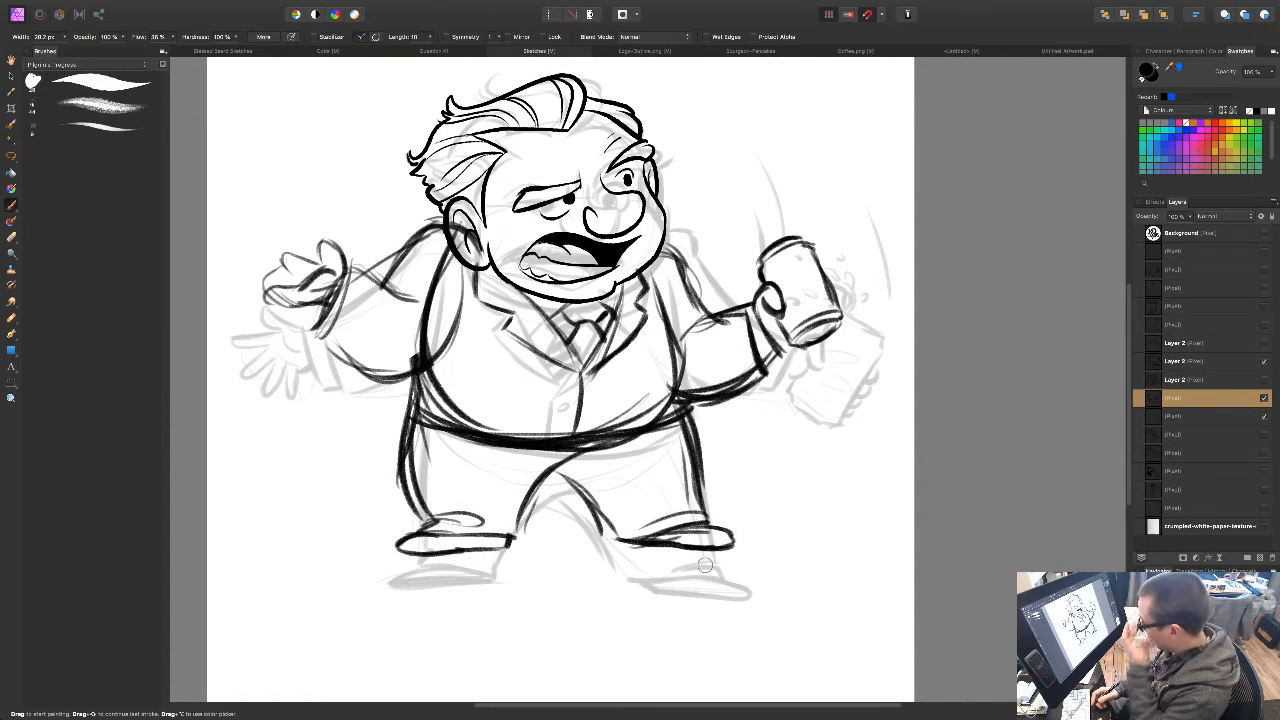
Step: Erase the stray torso outline that overlaps the upper arm on the ear side
key(super+minus)
key(super+minus)
key(super+plus)
key(super+plus)
drag(498, 449, 648, 527)
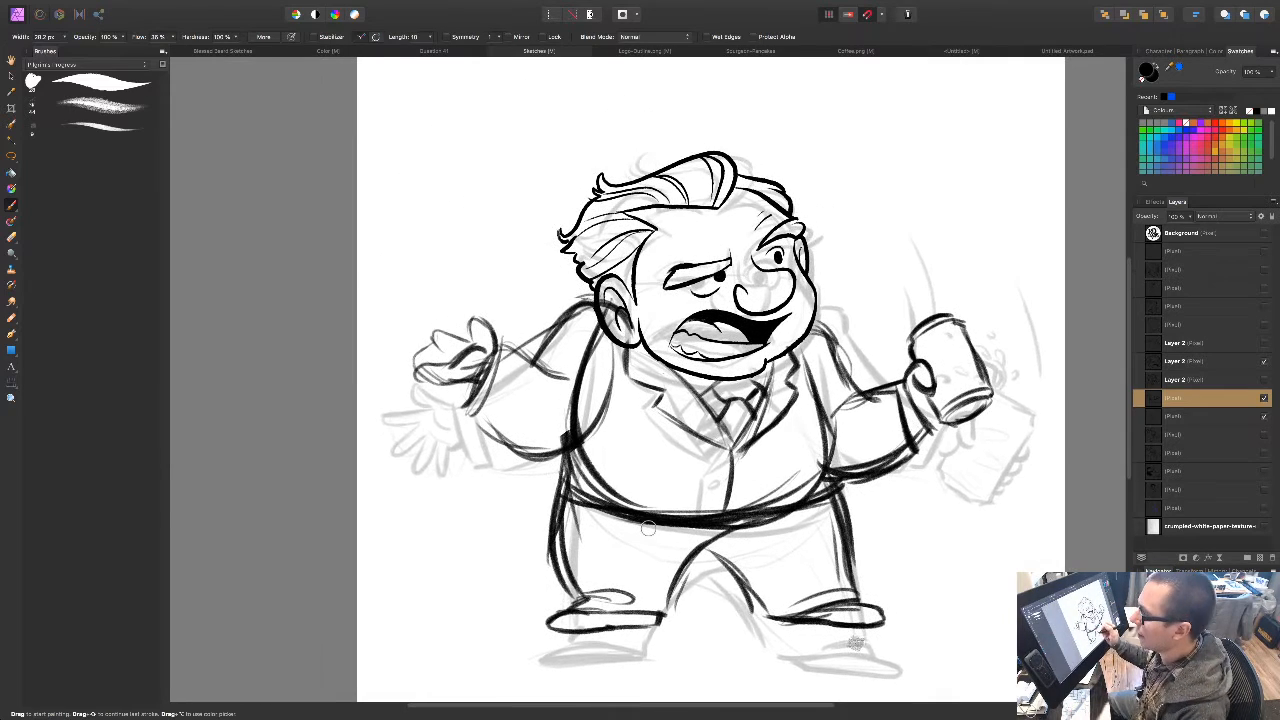
drag(765, 460, 541, 444)
key(e)
mouse_move(376, 324)
mouse_down()
mouse_move(379, 297)
mouse_move(345, 417)
mouse_move(364, 394)
mouse_up()
drag(419, 216, 524, 175)
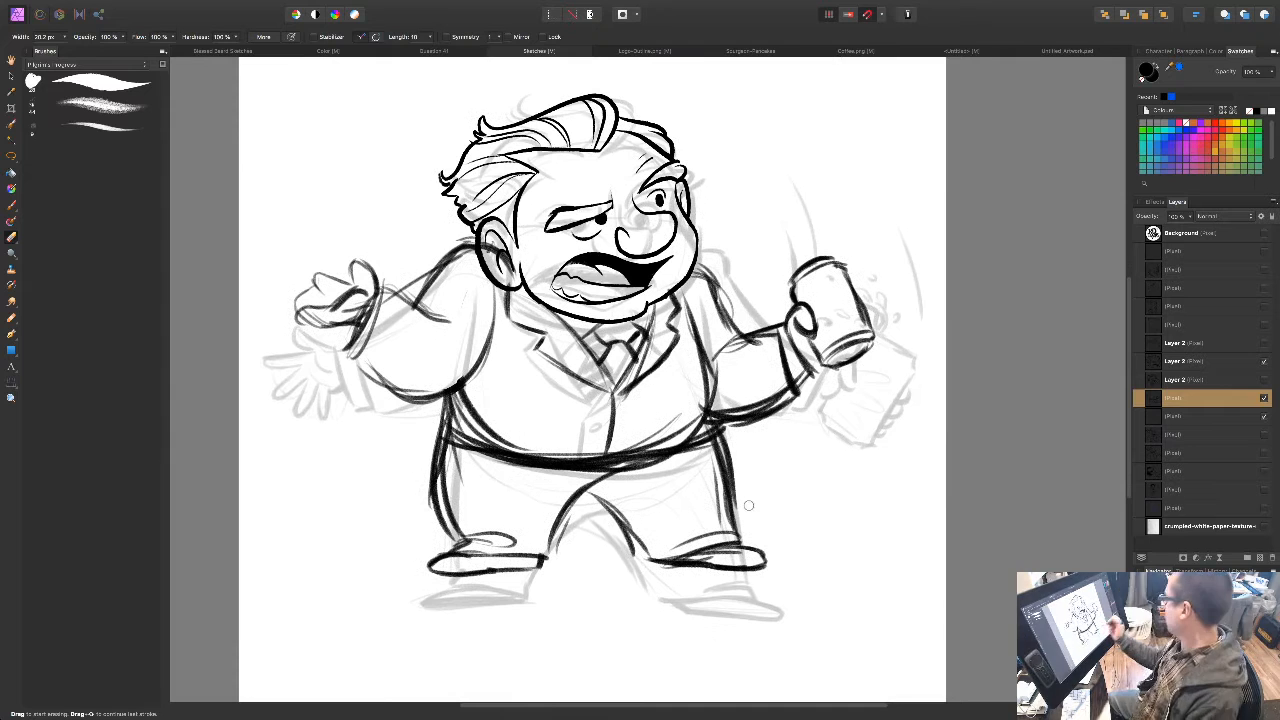
Step: Hide the faded full-body sketch layer so only the head line art and new body sketch show
click(1262, 417)
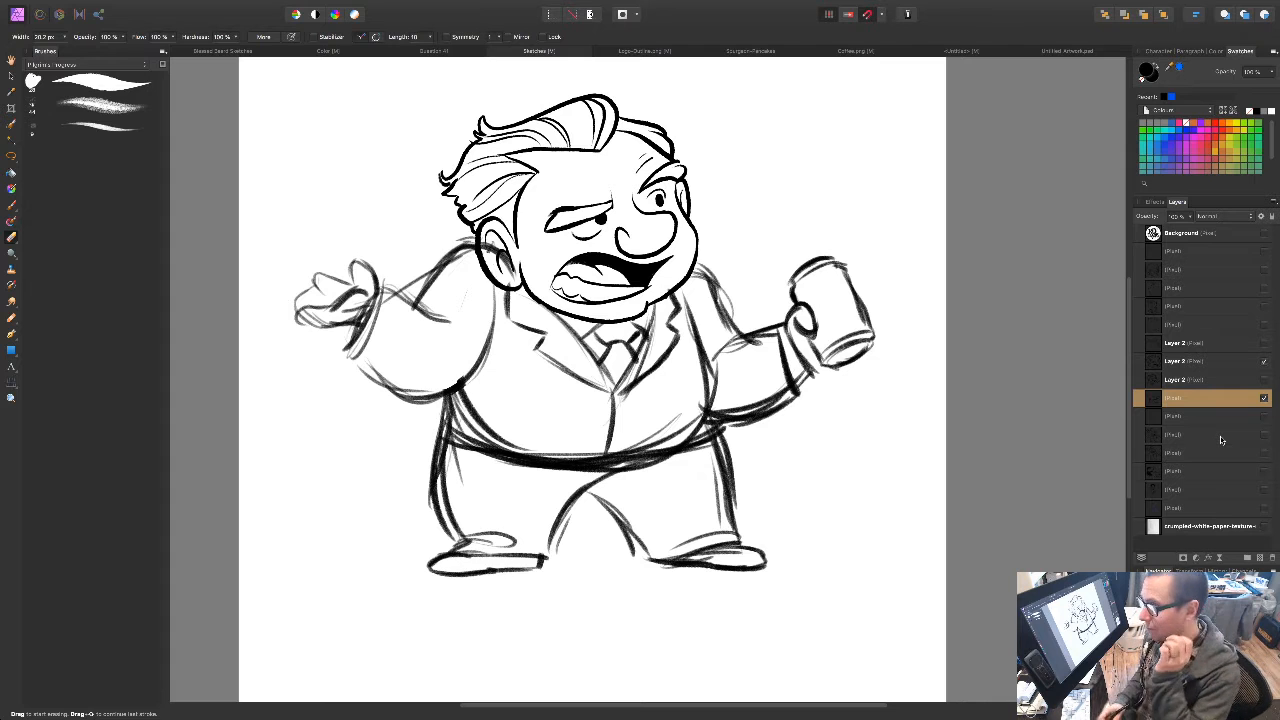
key(space)
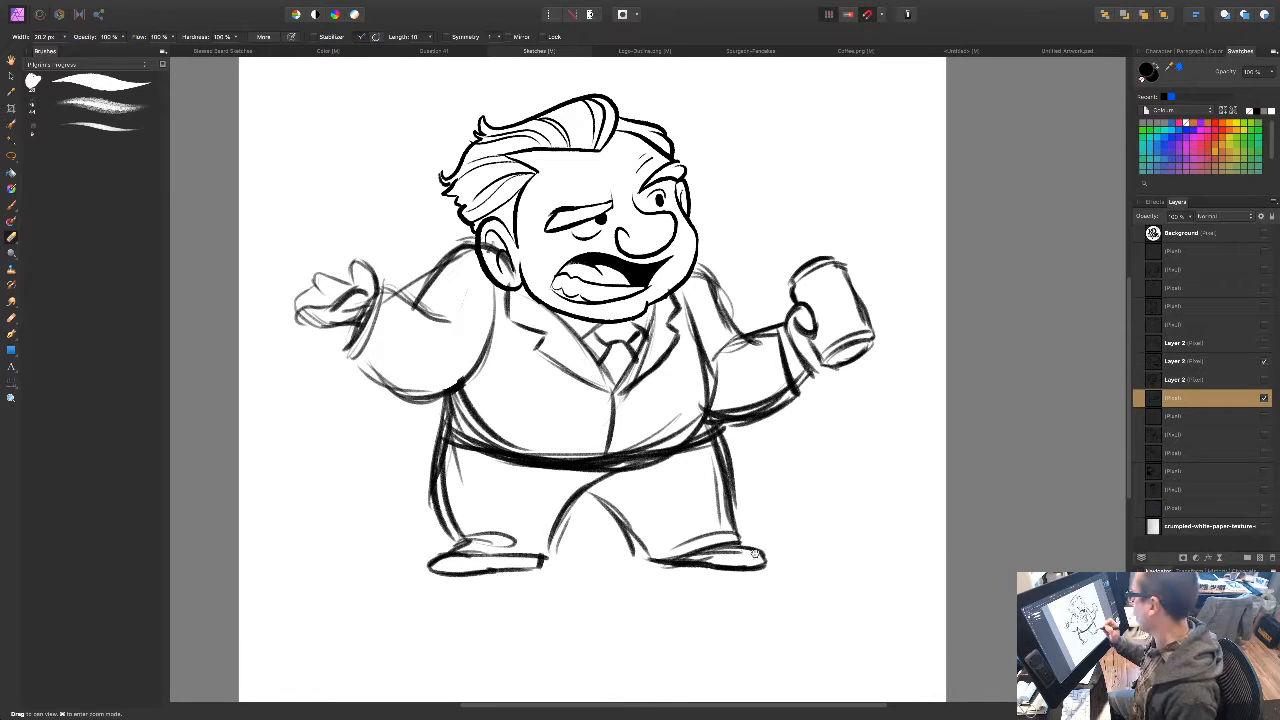
drag(760, 544, 763, 541)
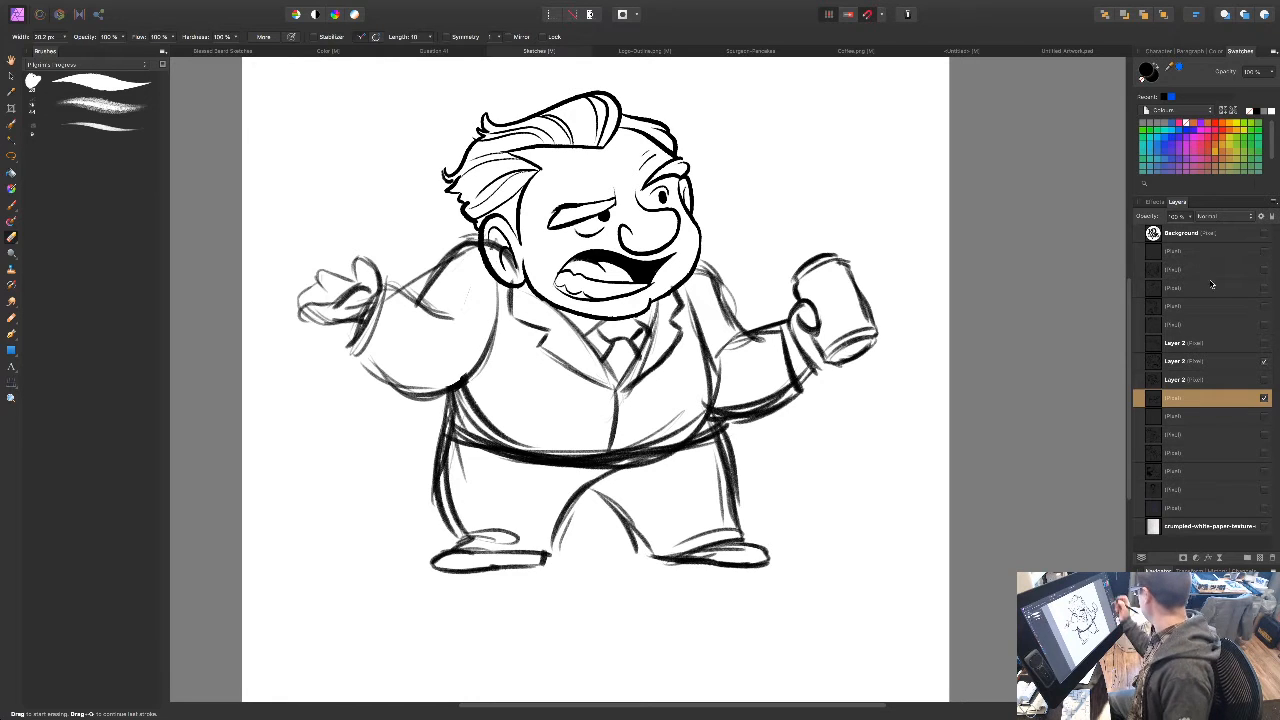
Step: Erase the lower ear on the head layer and extend the jacket's shoulder line across it on the body sketch layer
click(1198, 366)
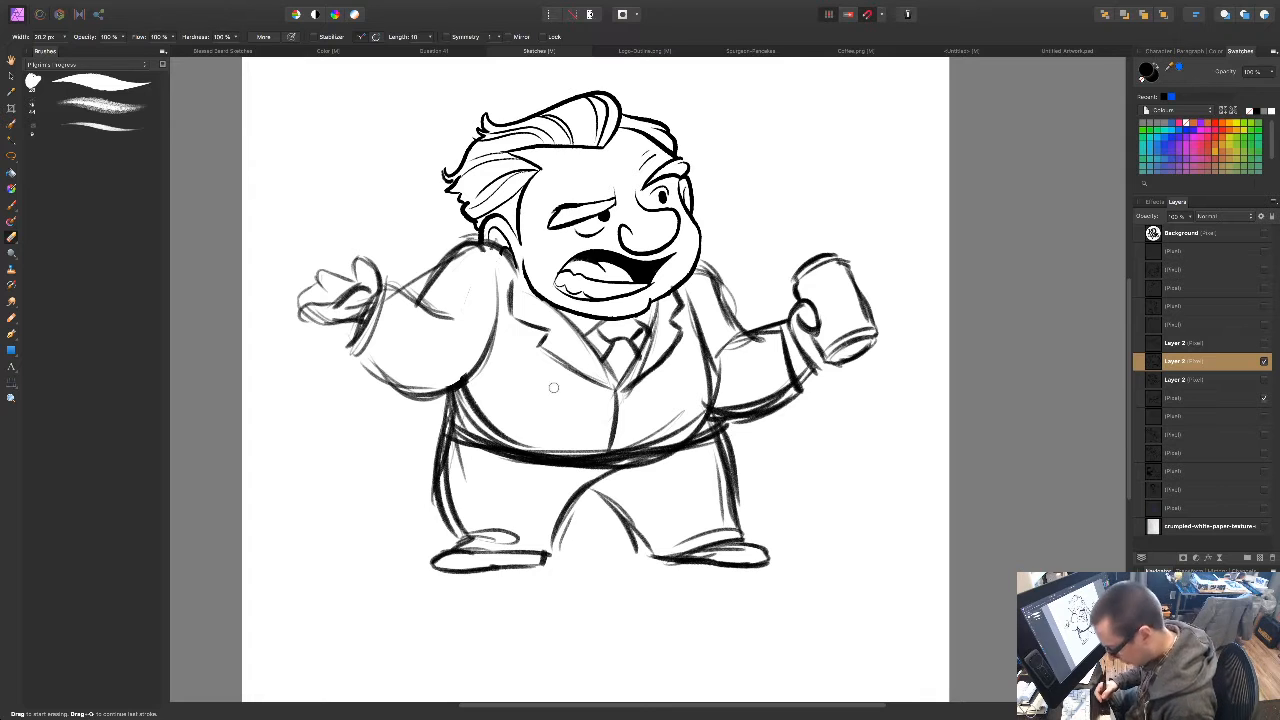
key(b)
click(1201, 385)
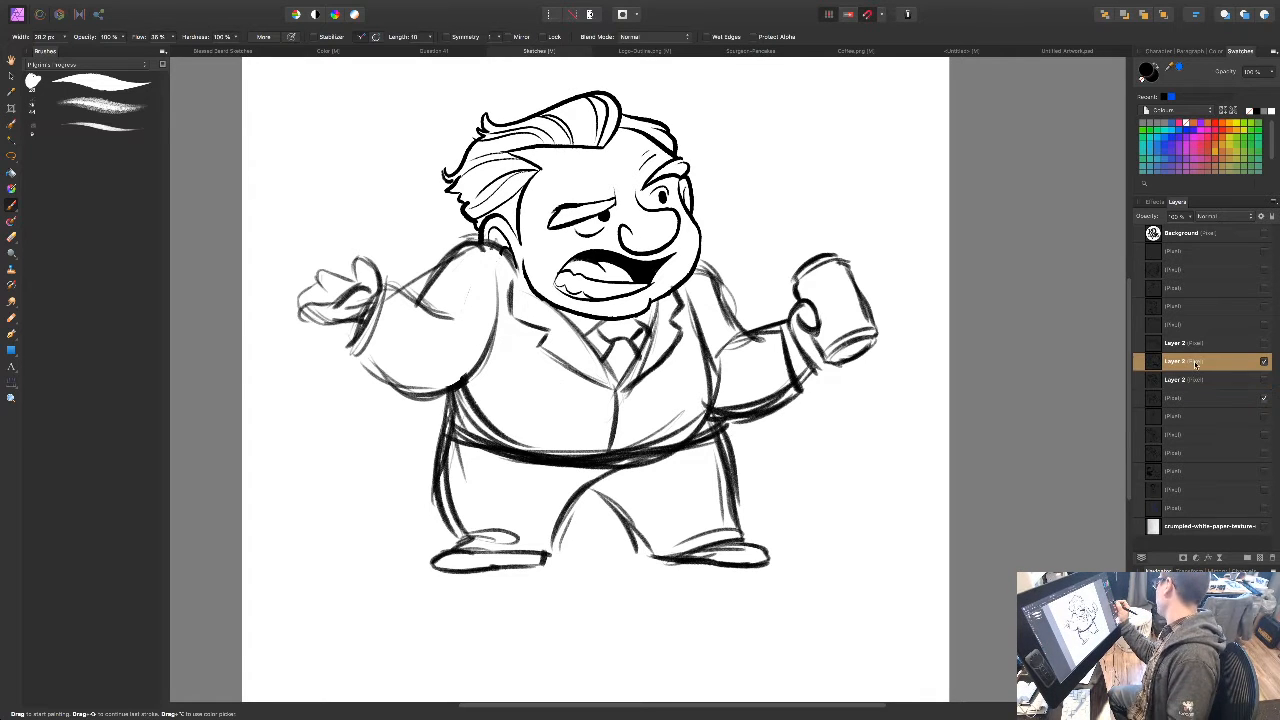
click(1228, 397)
drag(468, 244, 524, 284)
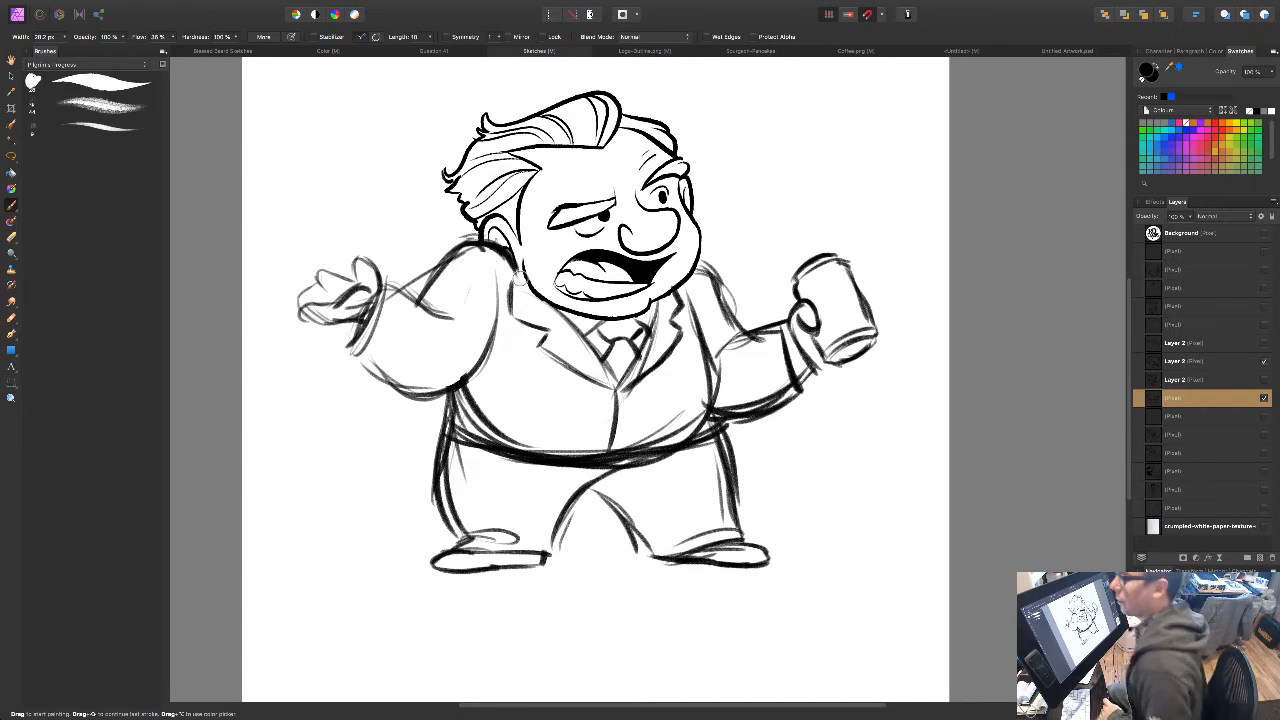
drag(689, 493, 647, 520)
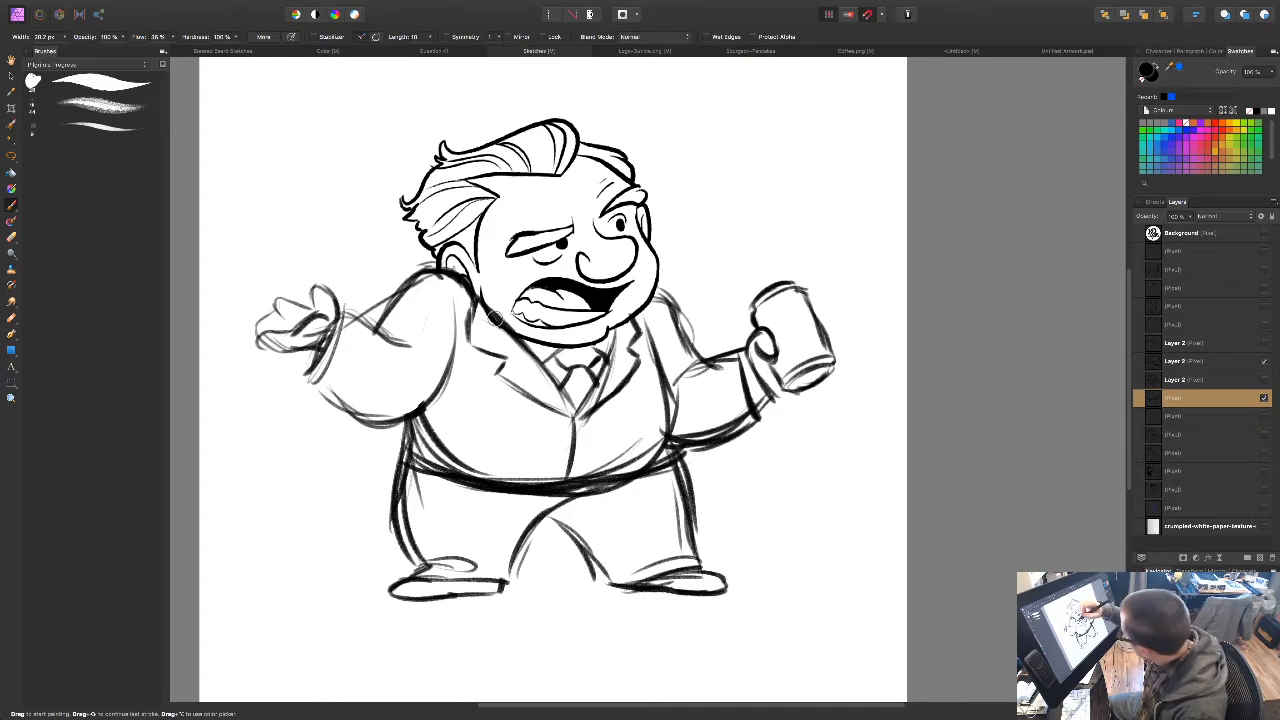
Step: Erase the part of the head's jaw outline that overlaps the jacket collar below the ear
click(1203, 380)
click(1203, 362)
key(e)
mouse_move(496, 330)
mouse_down()
mouse_move(487, 311)
mouse_move(503, 328)
mouse_up()
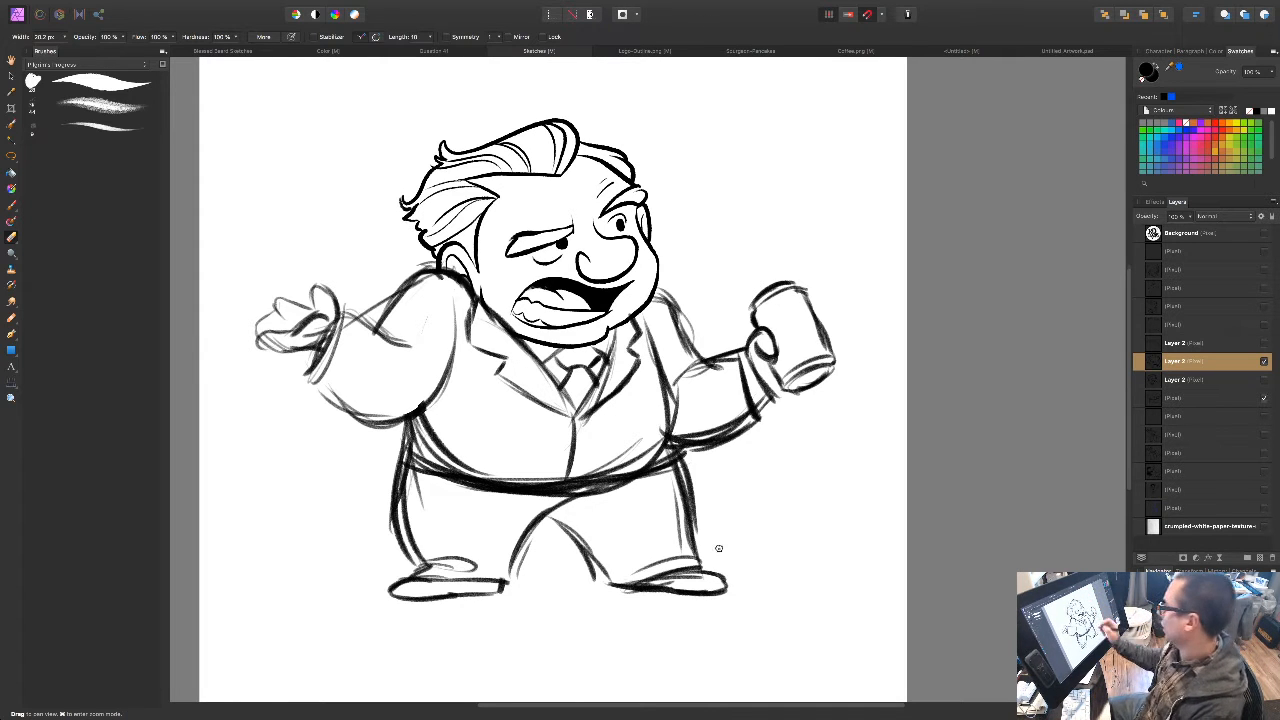
drag(720, 535, 725, 546)
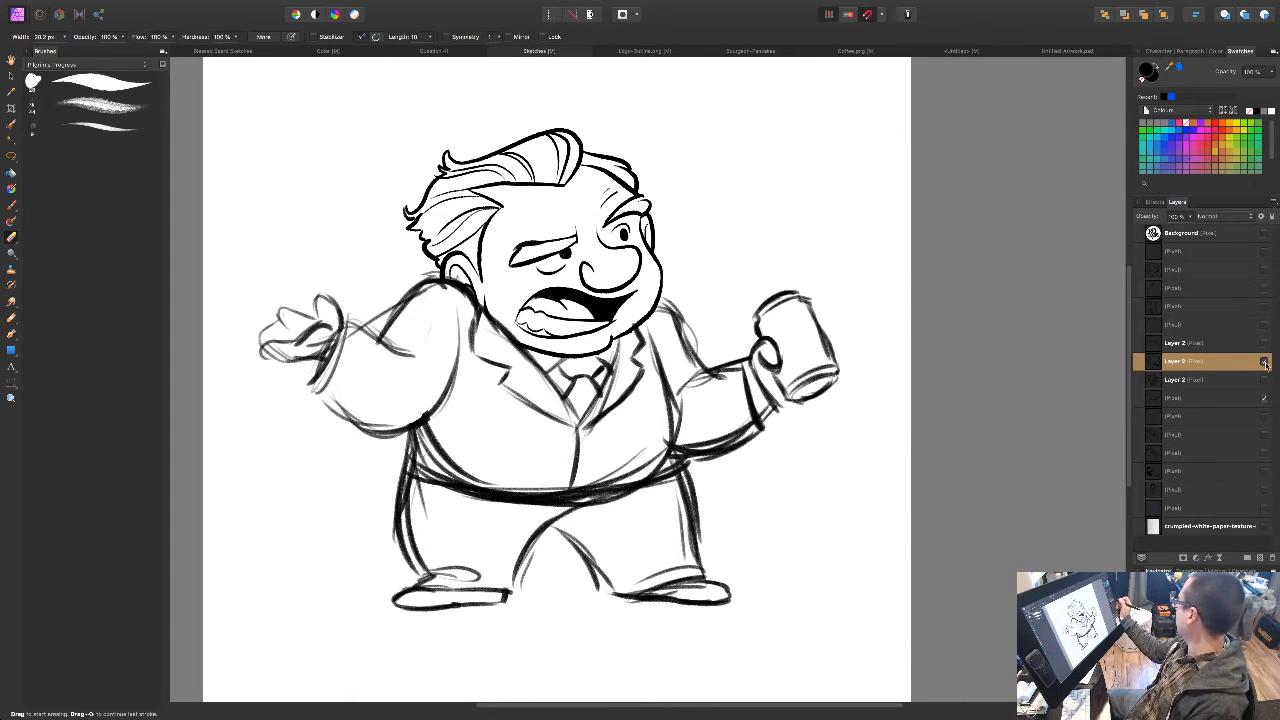
Step: Place the body sketch layer directly beneath the head line-art layer and group the two layers
drag(1217, 376, 1174, 363)
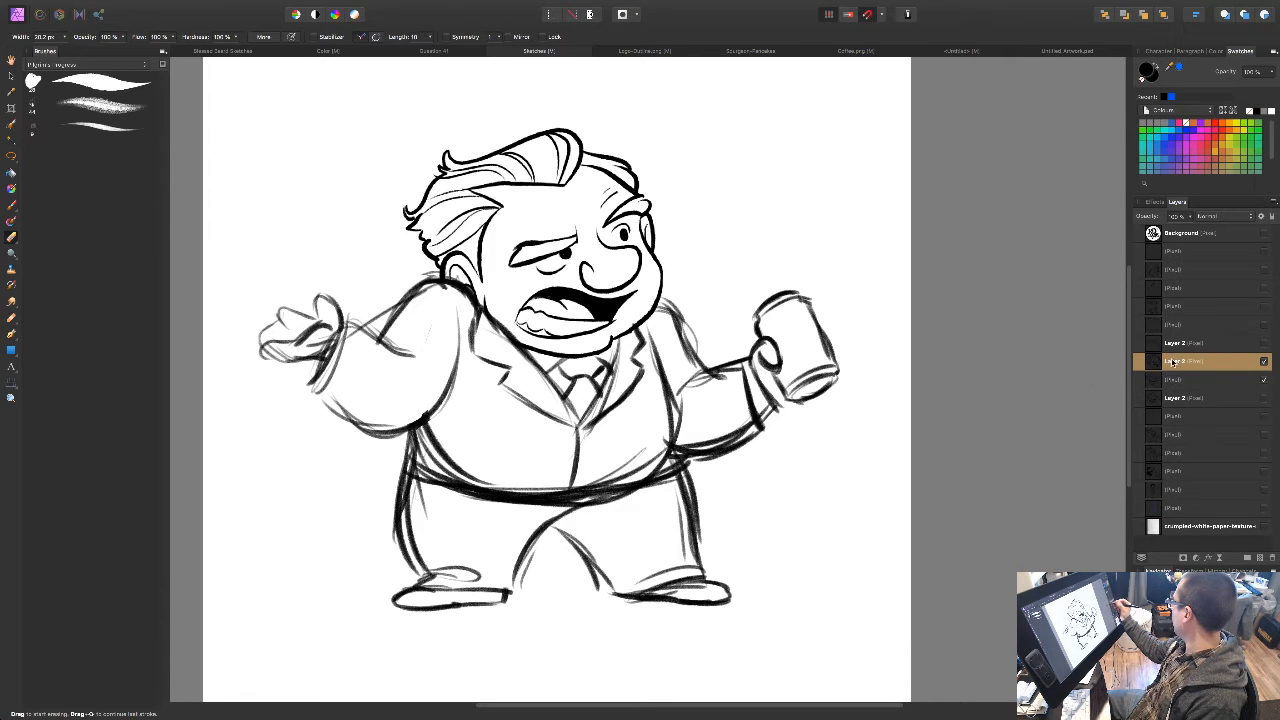
shift+click(1240, 381)
key(super+g)
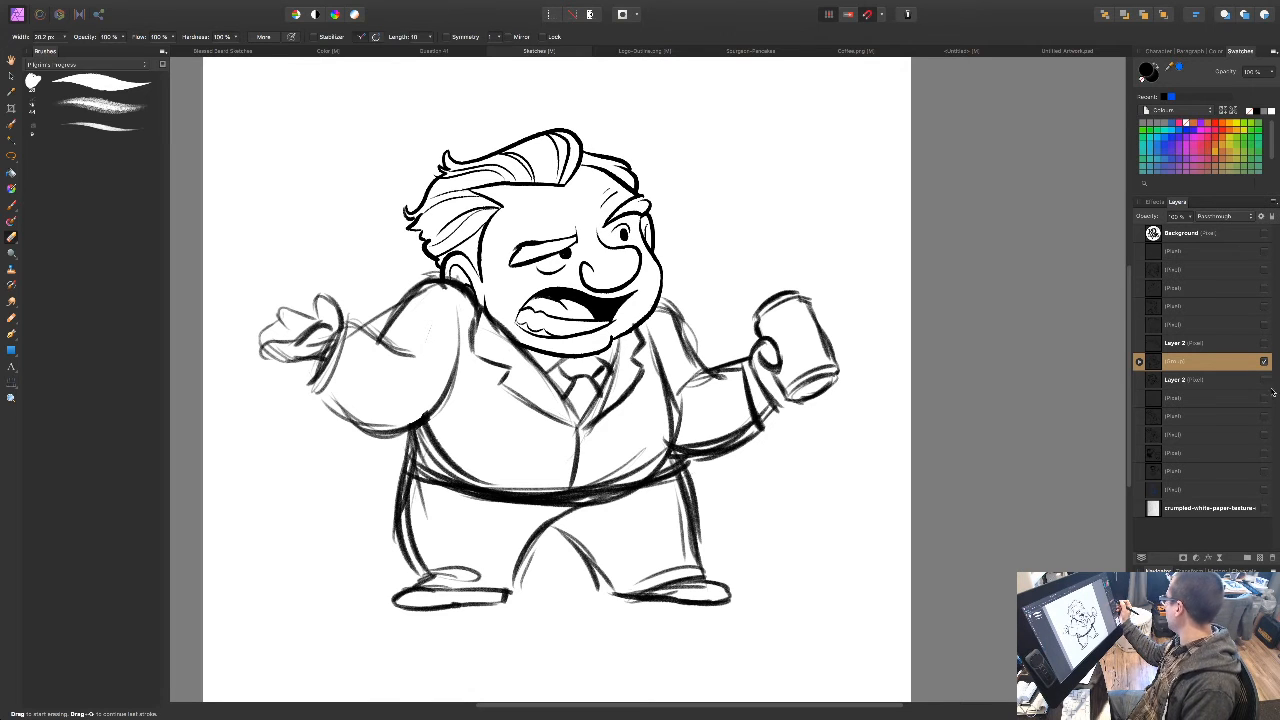
Step: Hide the new head-and-body group and show the original full-body sketch with the lettering for comparison
click(1263, 363)
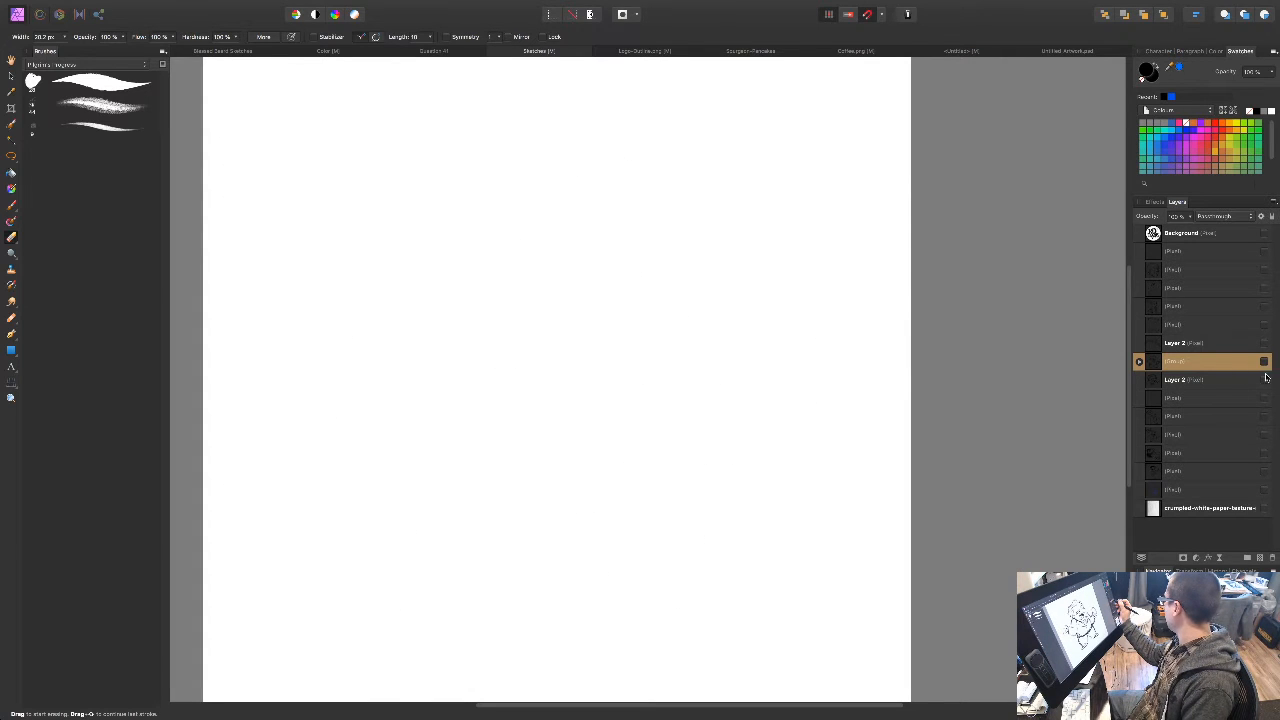
click(1264, 418)
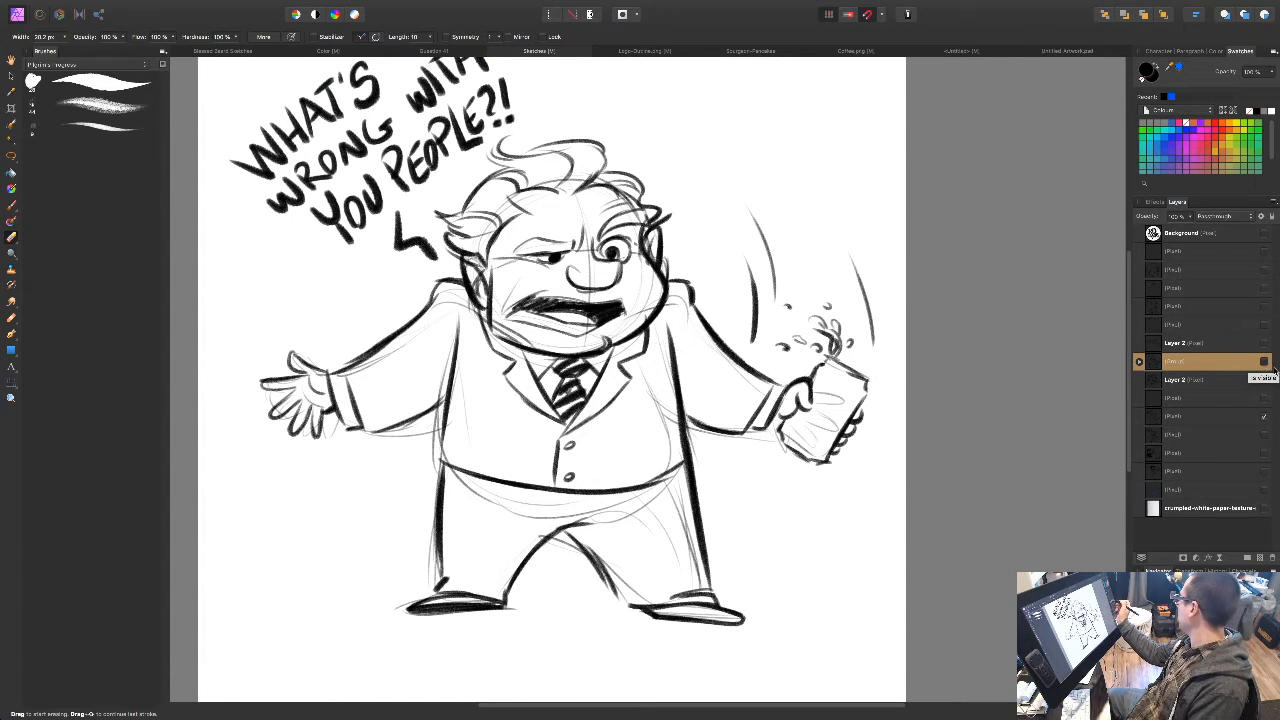
Step: Show the head-and-body group instead of the original lettered sketch, and undo the stray mask added to the group
click(1264, 417)
click(1264, 363)
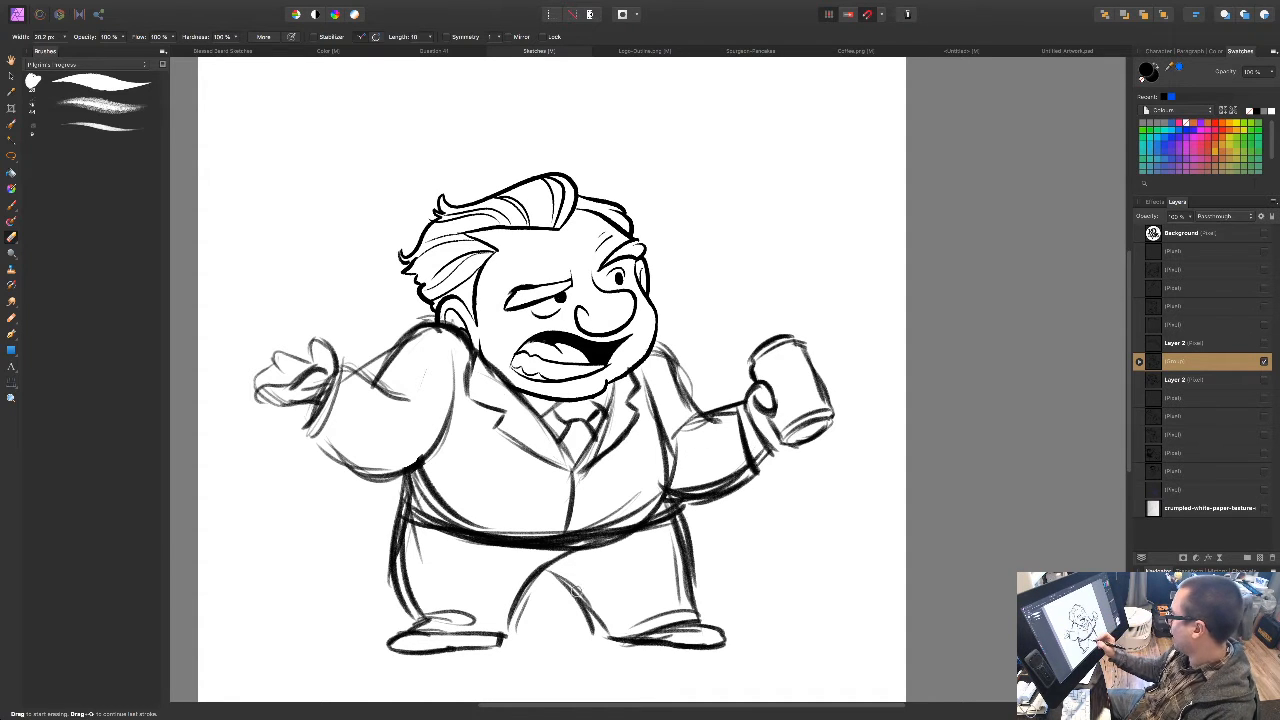
click(558, 571)
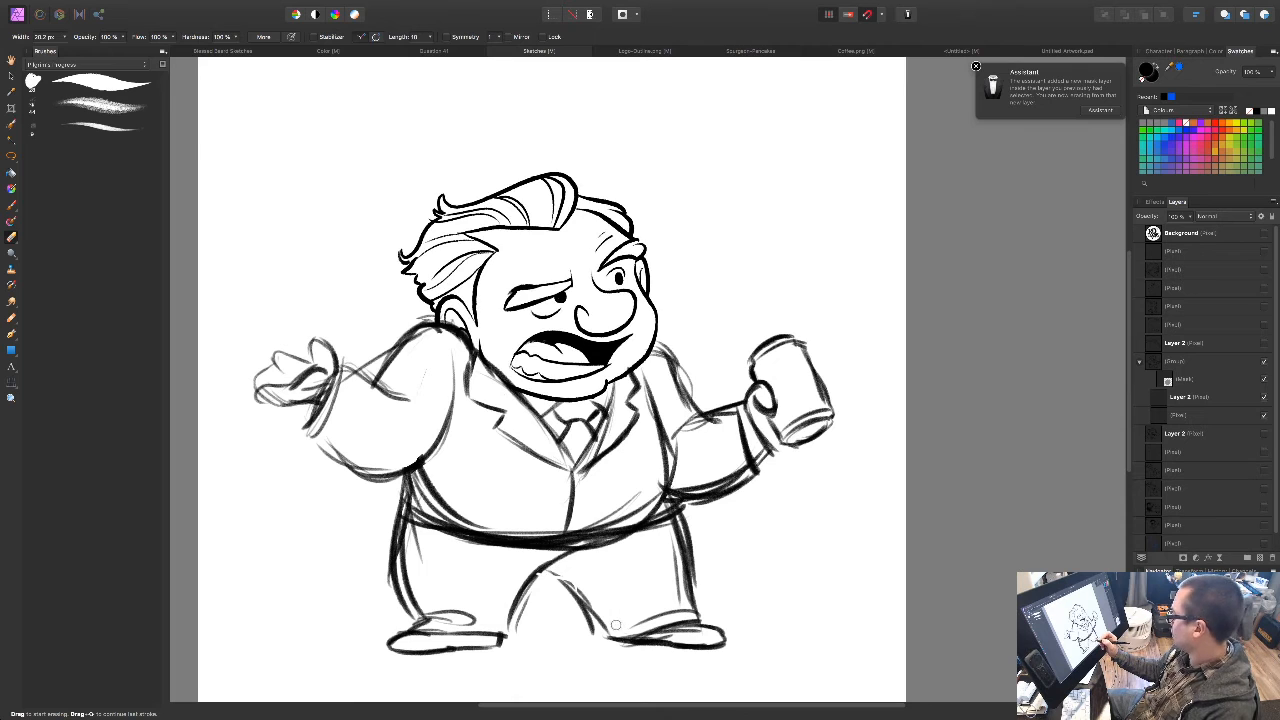
key(b)
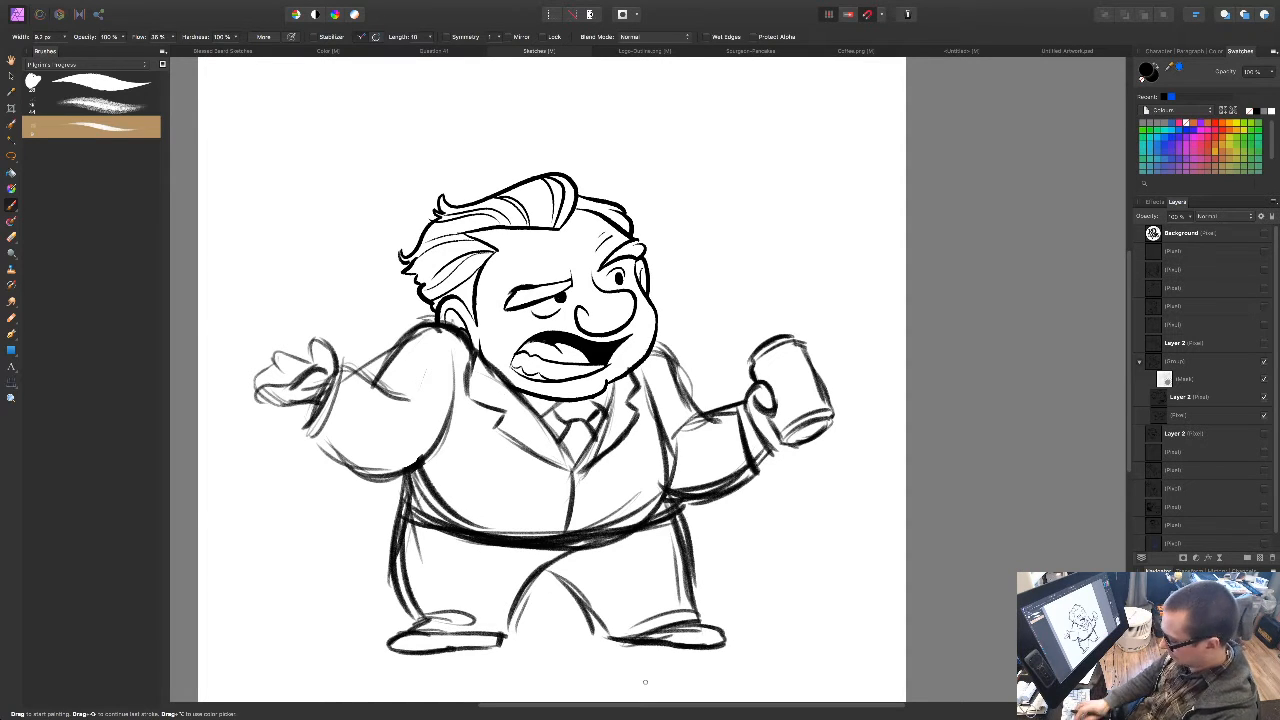
key(super+minus)
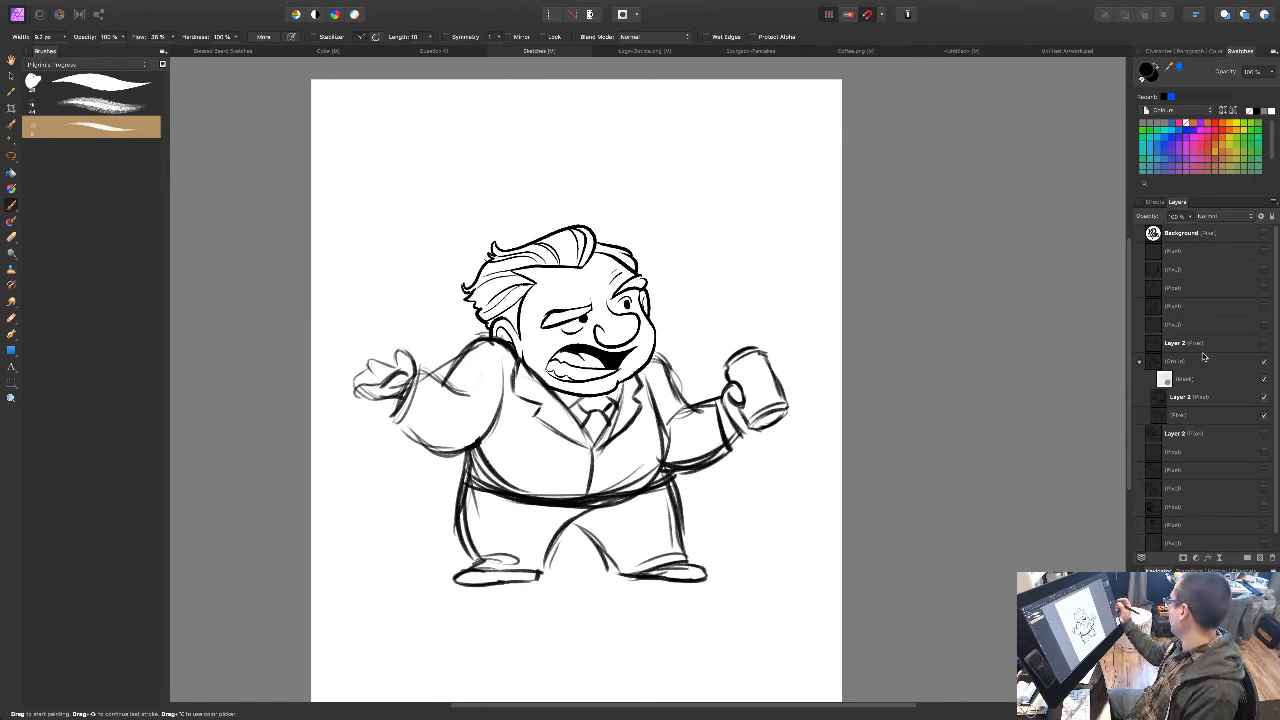
click(1140, 361)
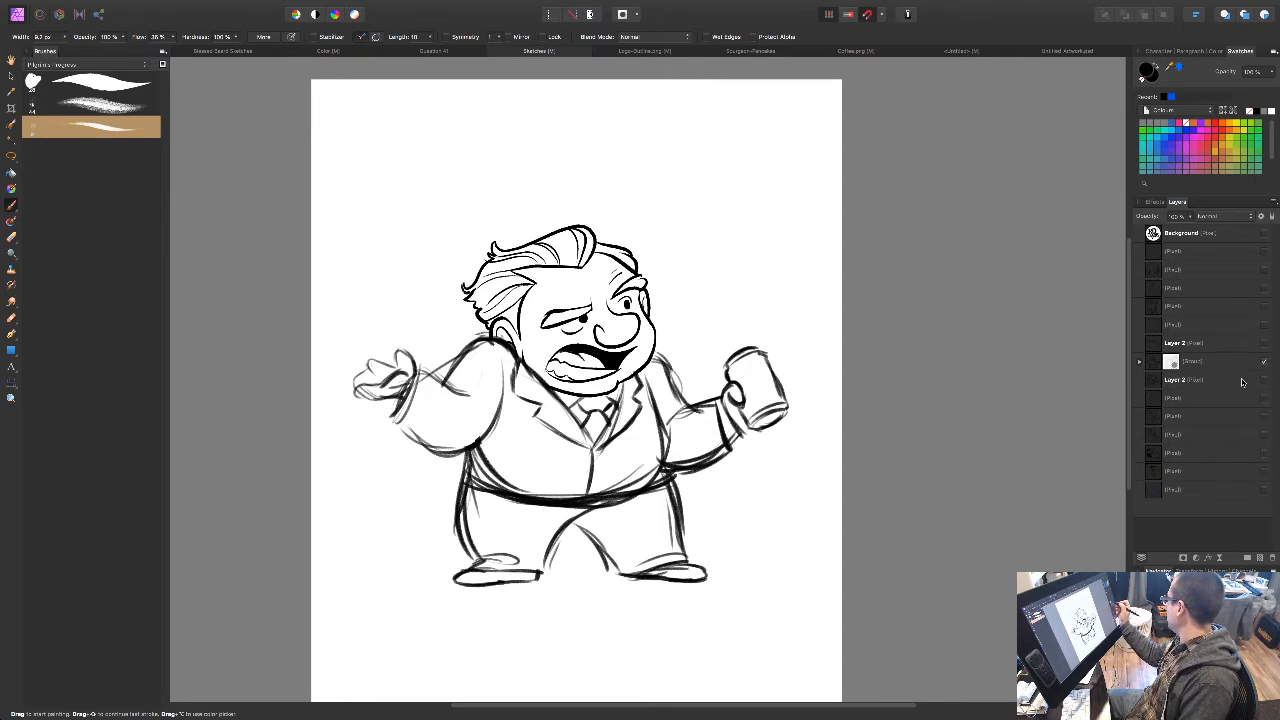
click(1237, 368)
key(super+z)
key(super+z)
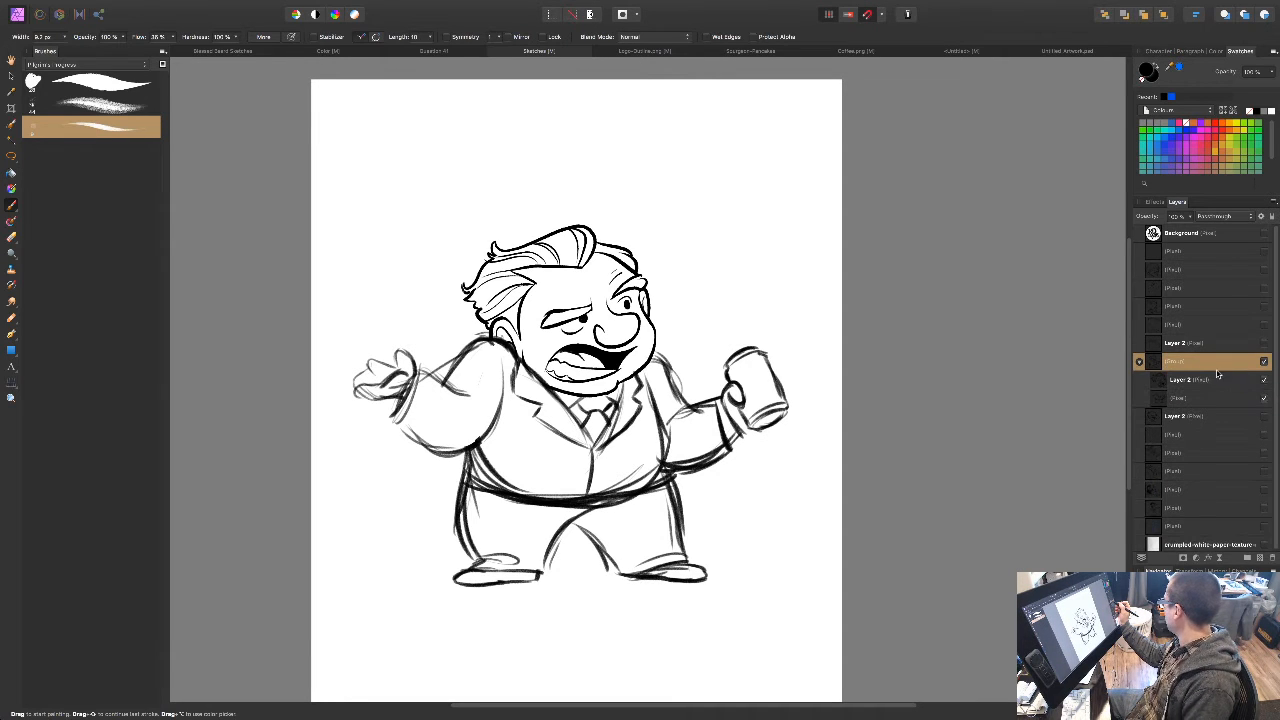
Step: Fade the head-and-body group to a very low opacity, add a new pixel layer above it and enlarge the brush
click(1140, 361)
mouse_move(1151, 222)
mouse_down()
mouse_move(1086, 237)
mouse_move(1100, 232)
mouse_up()
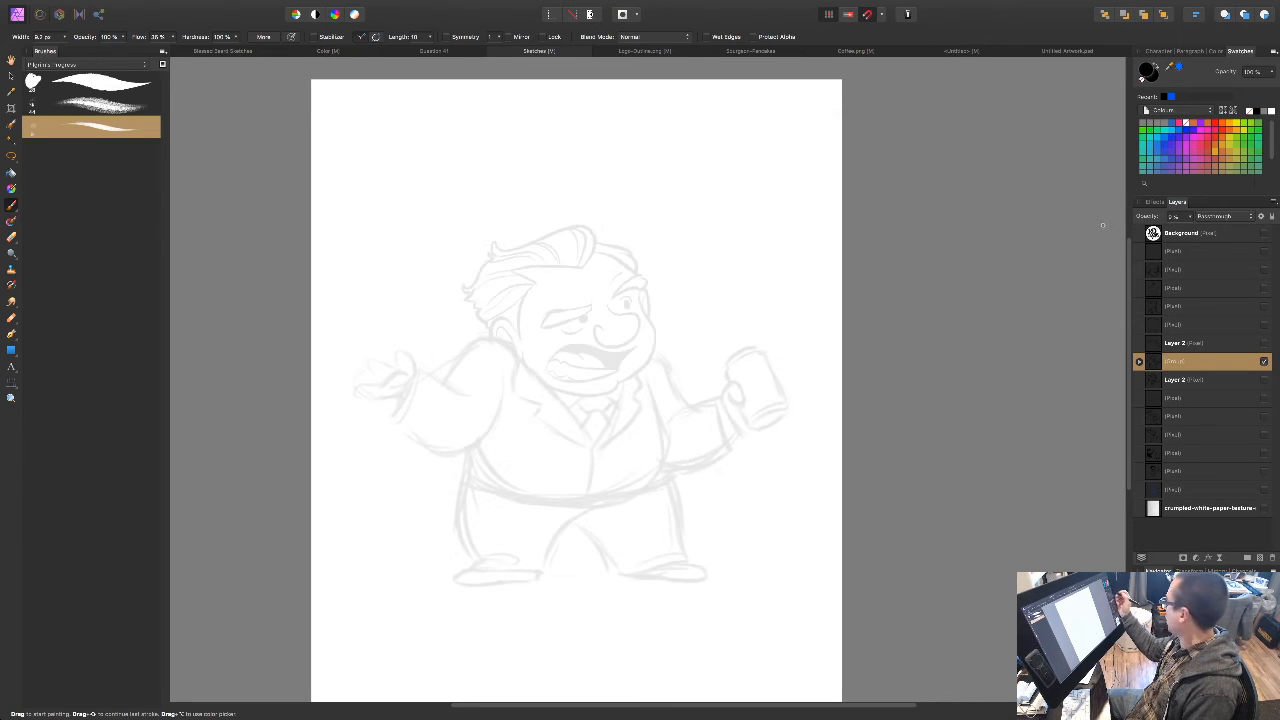
click(1259, 558)
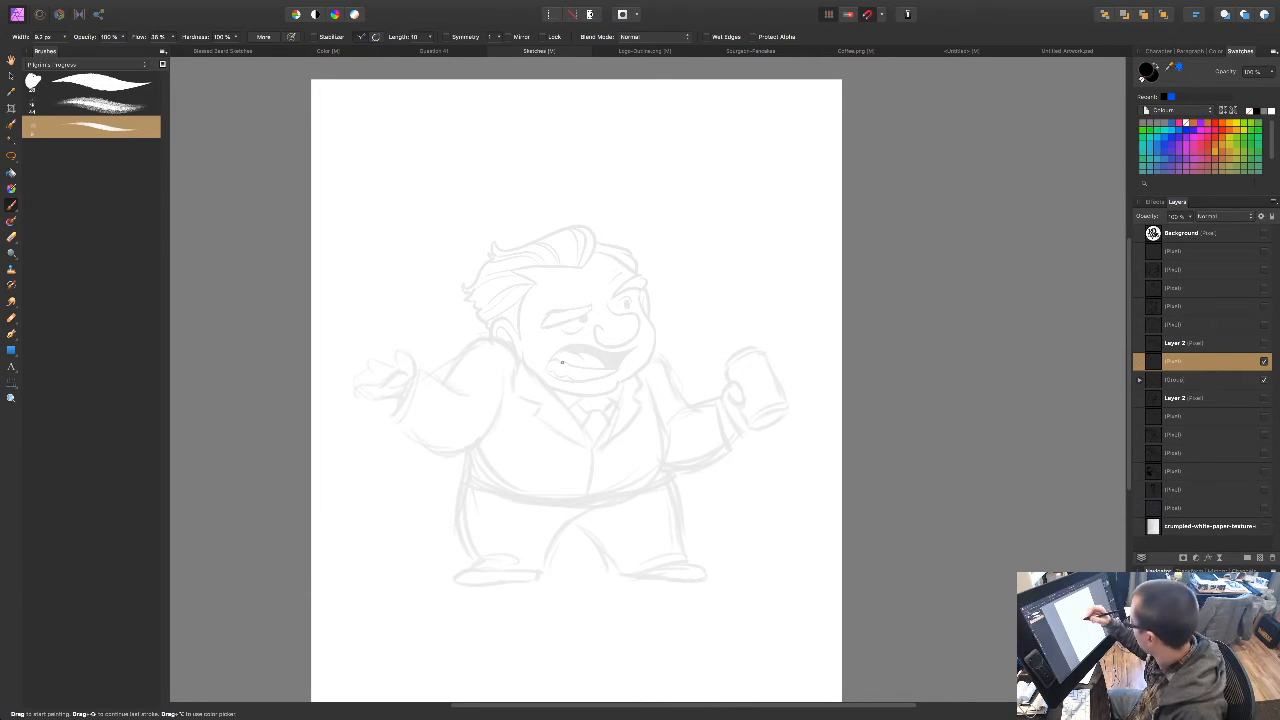
key(bracketright)
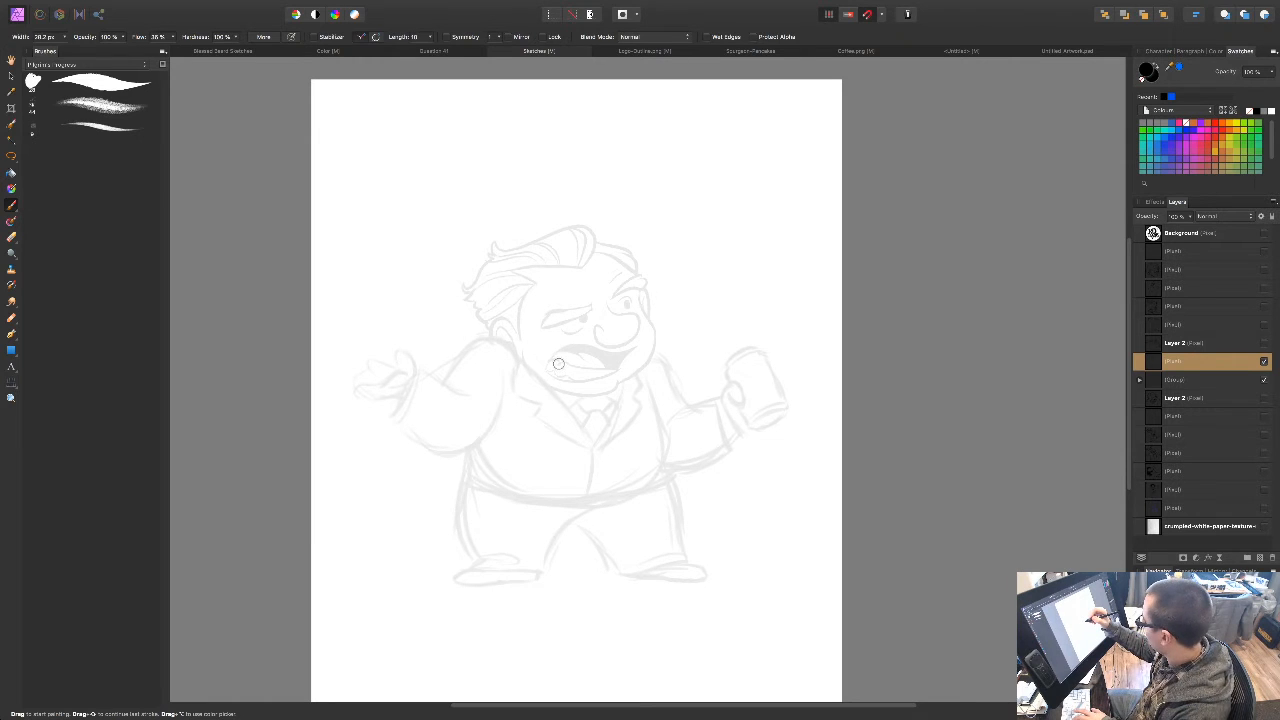
key(bracketright)
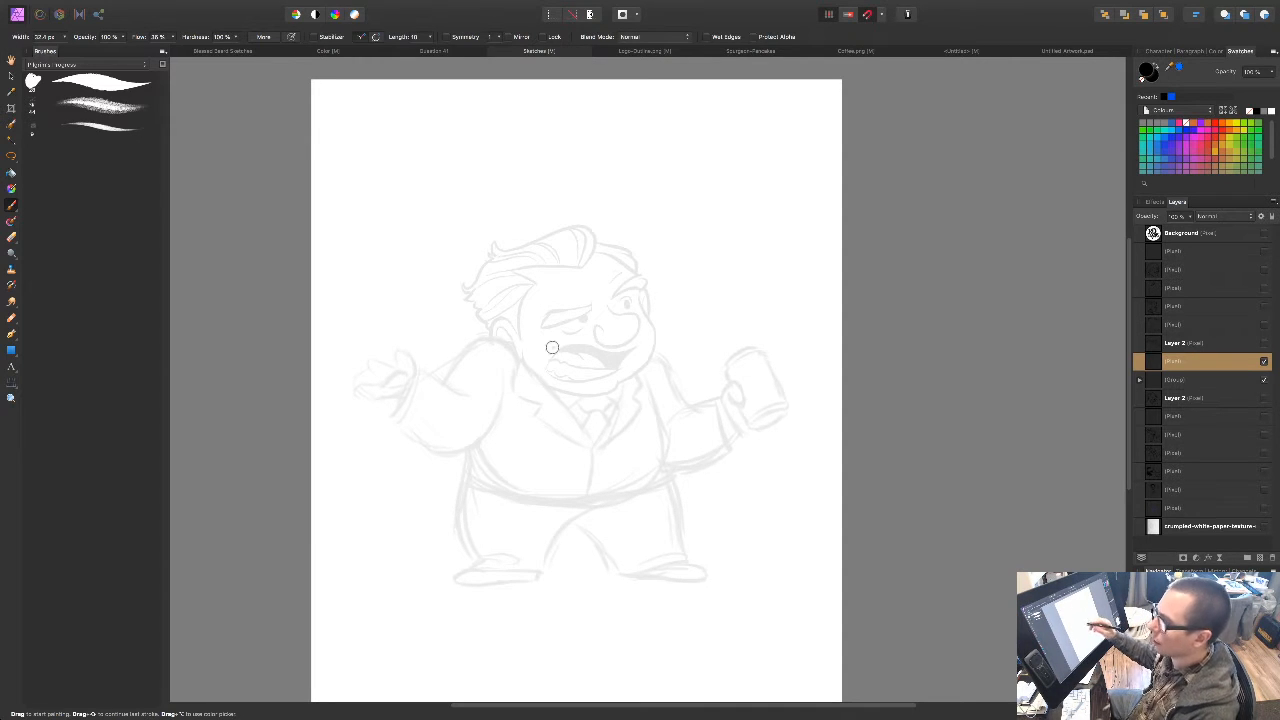
Step: Sketch the tilted head oval with curved centre and brow guidelines over the faded head, plus a rightward direction arrow above it
mouse_move(550, 378)
mouse_down()
mouse_move(490, 296)
mouse_move(646, 286)
mouse_move(500, 320)
mouse_move(497, 300)
mouse_move(600, 248)
mouse_move(616, 378)
mouse_up()
mouse_move(575, 268)
mouse_down()
mouse_move(580, 356)
mouse_move(648, 288)
mouse_up()
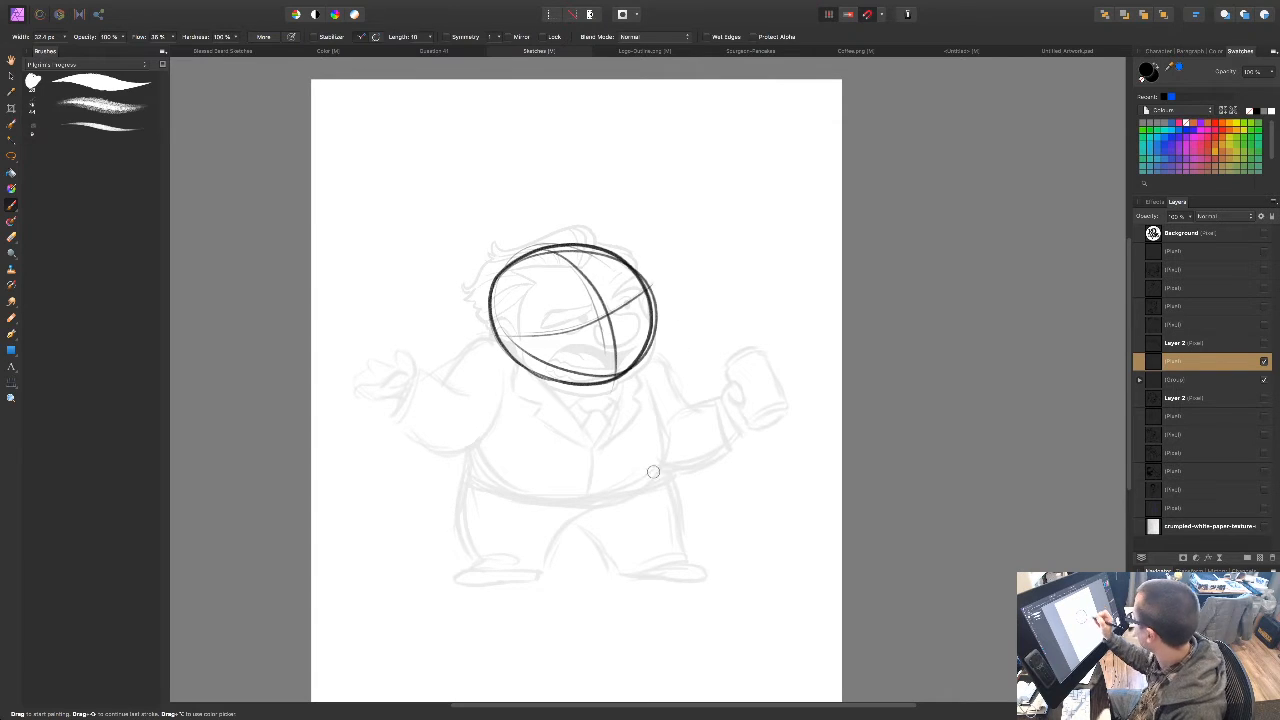
mouse_move(538, 182)
mouse_down()
mouse_move(497, 173)
mouse_move(565, 175)
mouse_move(527, 193)
mouse_move(579, 197)
mouse_move(572, 168)
mouse_move(560, 192)
mouse_move(582, 207)
mouse_move(526, 204)
mouse_move(544, 205)
mouse_move(490, 176)
mouse_move(532, 184)
mouse_up()
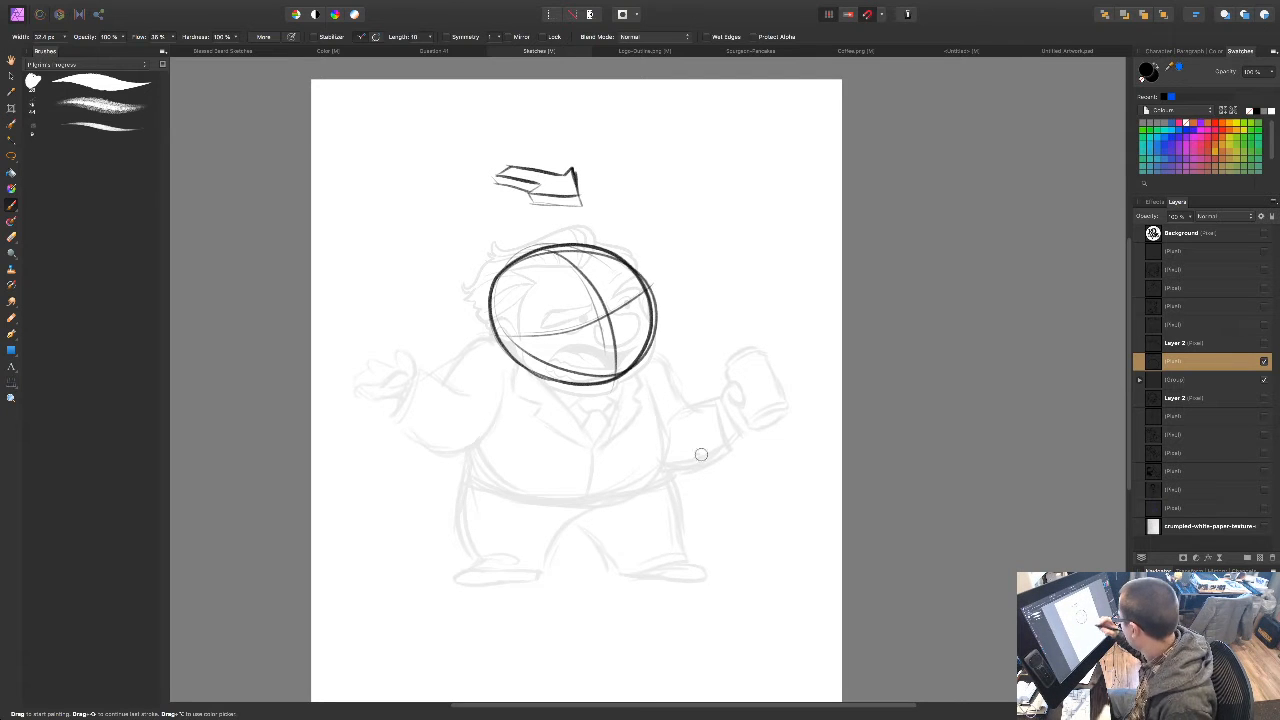
Step: Draw the curved spine, the hip line and two bowed legs with flat oval feet over the faded body
mouse_move(550, 352)
mouse_down()
mouse_move(590, 478)
mouse_move(548, 477)
mouse_move(624, 475)
mouse_up()
drag(530, 474, 628, 480)
drag(500, 457, 649, 480)
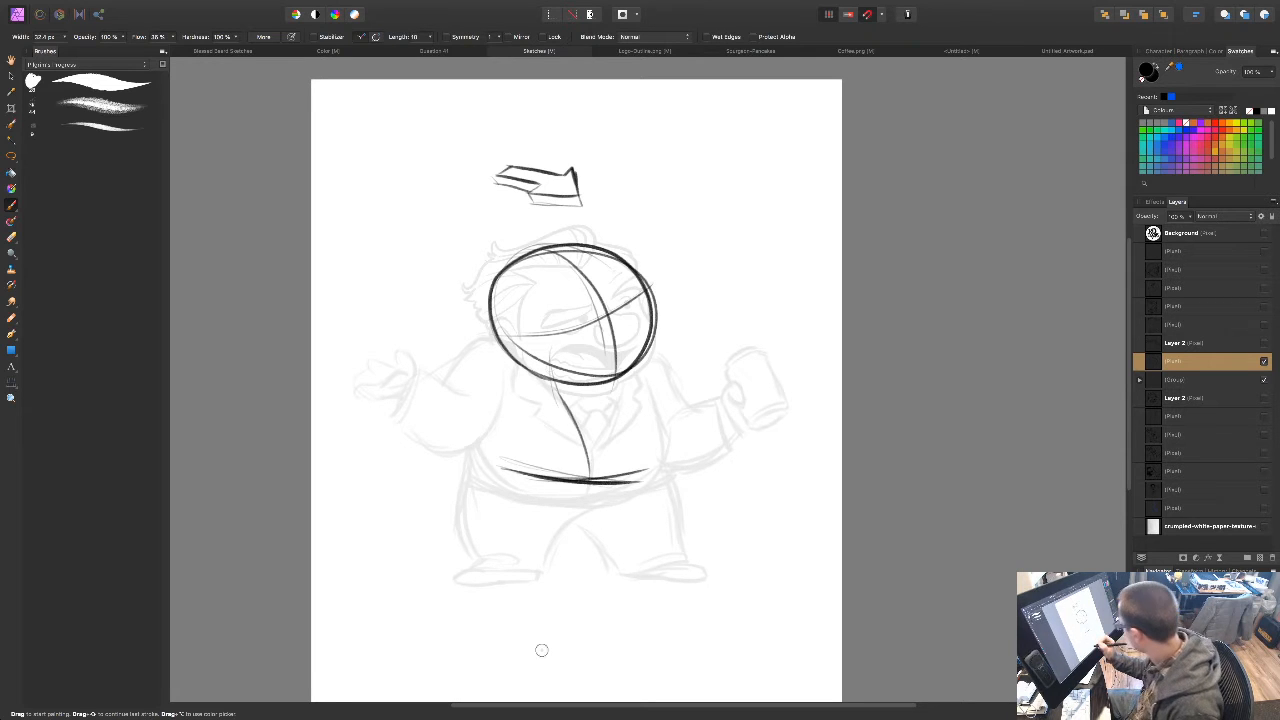
mouse_move(502, 468)
mouse_down()
mouse_move(485, 520)
mouse_move(508, 556)
mouse_up()
drag(485, 510, 513, 563)
mouse_move(502, 470)
mouse_down()
mouse_move(514, 565)
mouse_move(475, 574)
mouse_move(525, 569)
mouse_up()
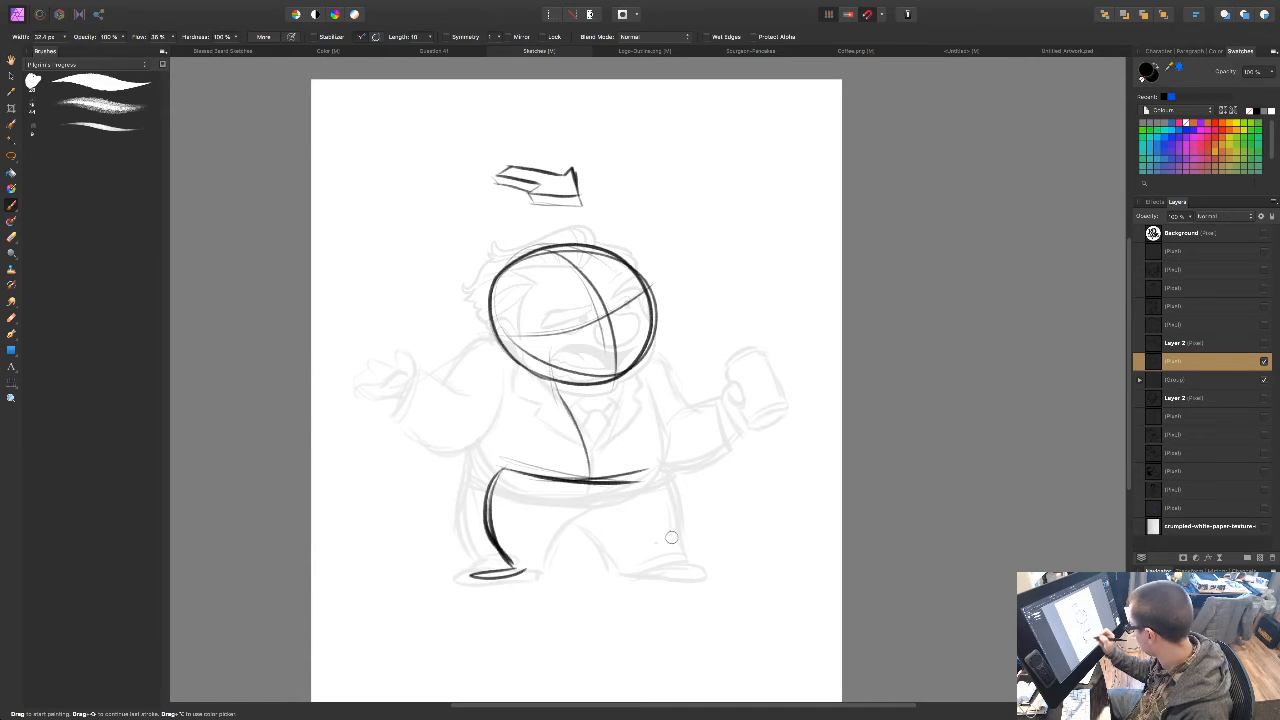
mouse_move(622, 478)
mouse_down()
mouse_move(660, 566)
mouse_move(707, 575)
mouse_move(651, 567)
mouse_up()
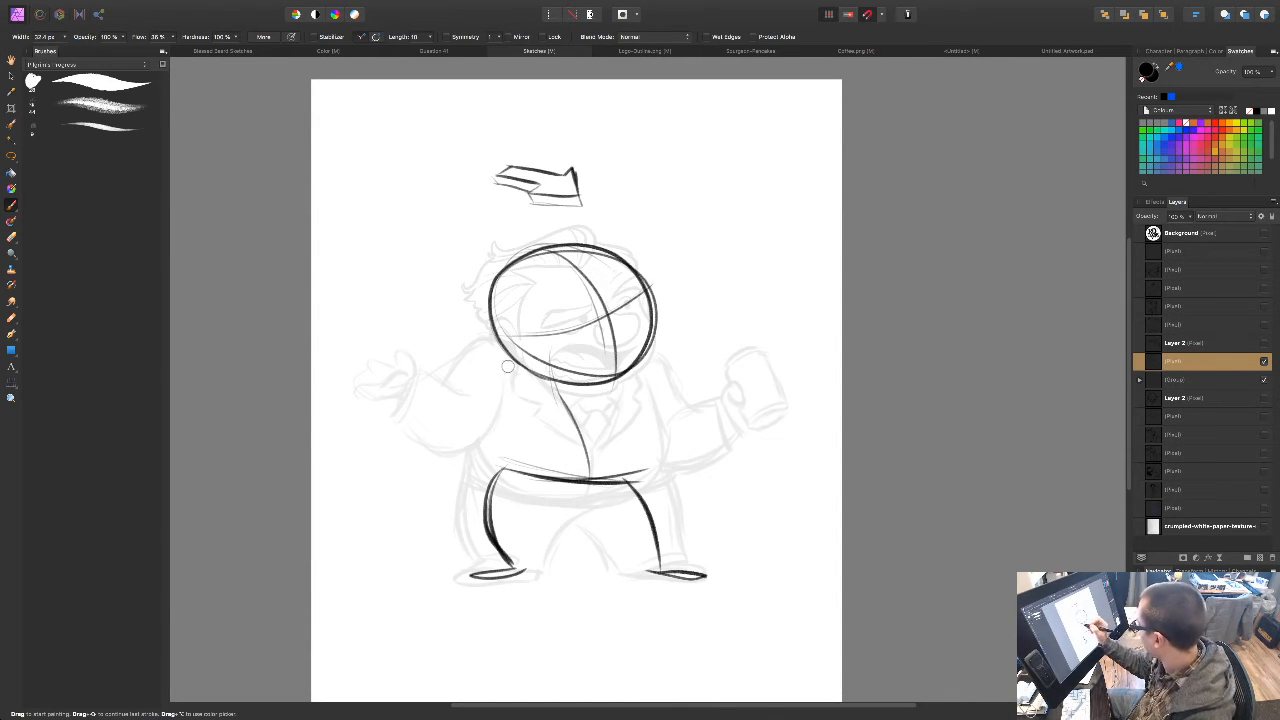
Step: Add the slanted shoulder line, a shoulder joint and two bent arms ending in oval hands to the construction figure
mouse_move(480, 348)
mouse_down()
mouse_move(585, 401)
mouse_move(630, 387)
mouse_up()
drag(543, 388, 642, 387)
drag(470, 345, 580, 399)
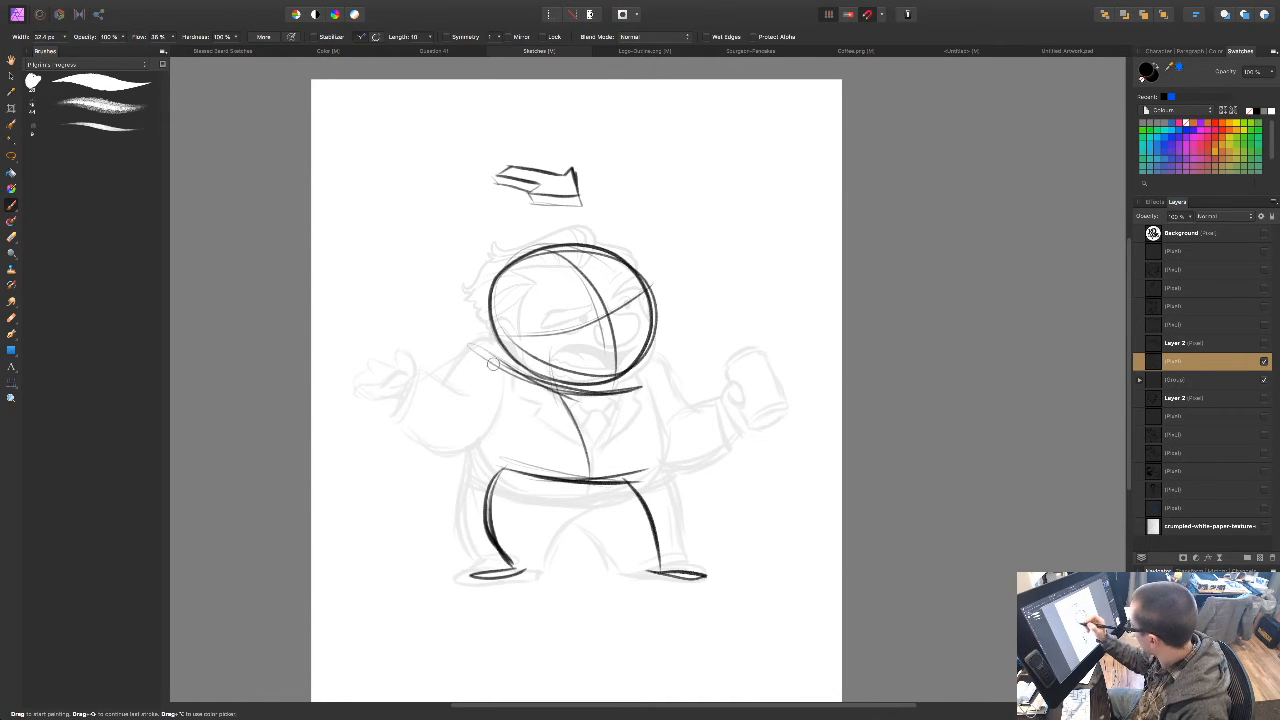
mouse_move(473, 364)
mouse_down()
mouse_move(452, 394)
mouse_move(466, 420)
mouse_move(414, 380)
mouse_move(411, 407)
mouse_move(399, 388)
mouse_move(366, 385)
mouse_move(408, 386)
mouse_up()
mouse_move(643, 383)
mouse_down()
mouse_move(680, 443)
mouse_move(730, 416)
mouse_move(749, 387)
mouse_move(756, 404)
mouse_up()
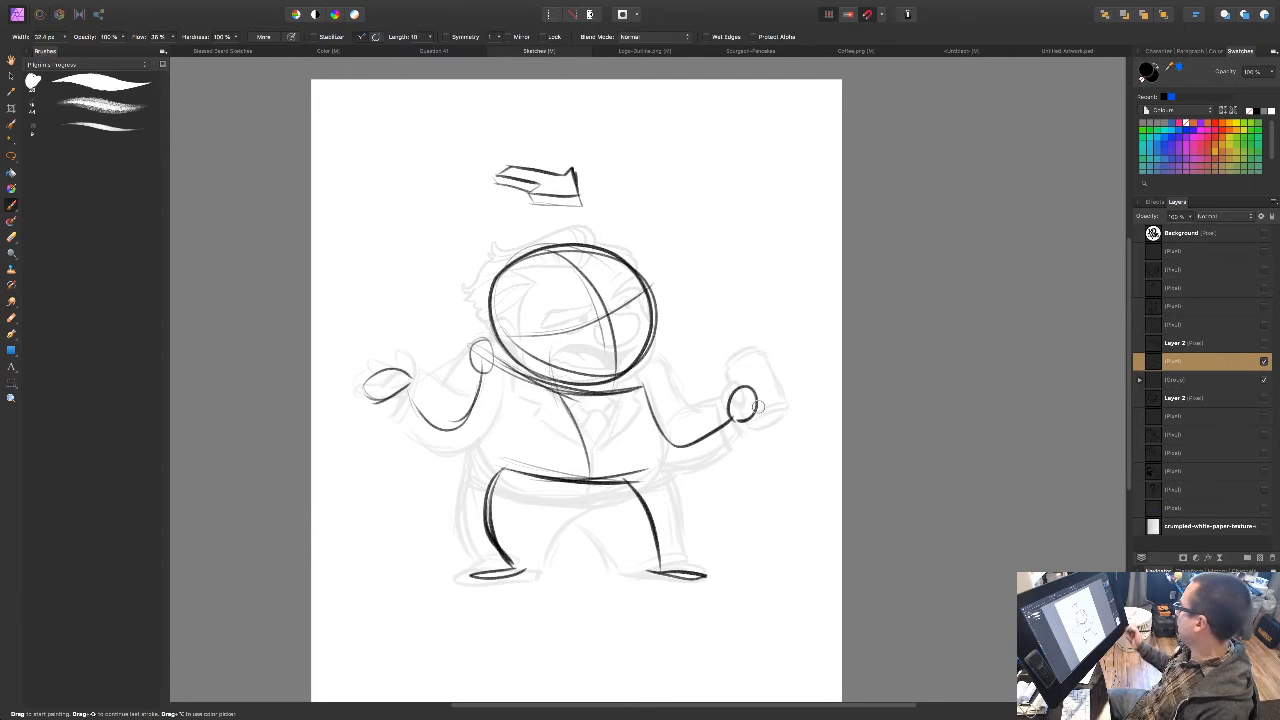
Step: Hide all other layers, show only the faded copy of the original sketch and add a new pixel layer above it
alt+click(1265, 362)
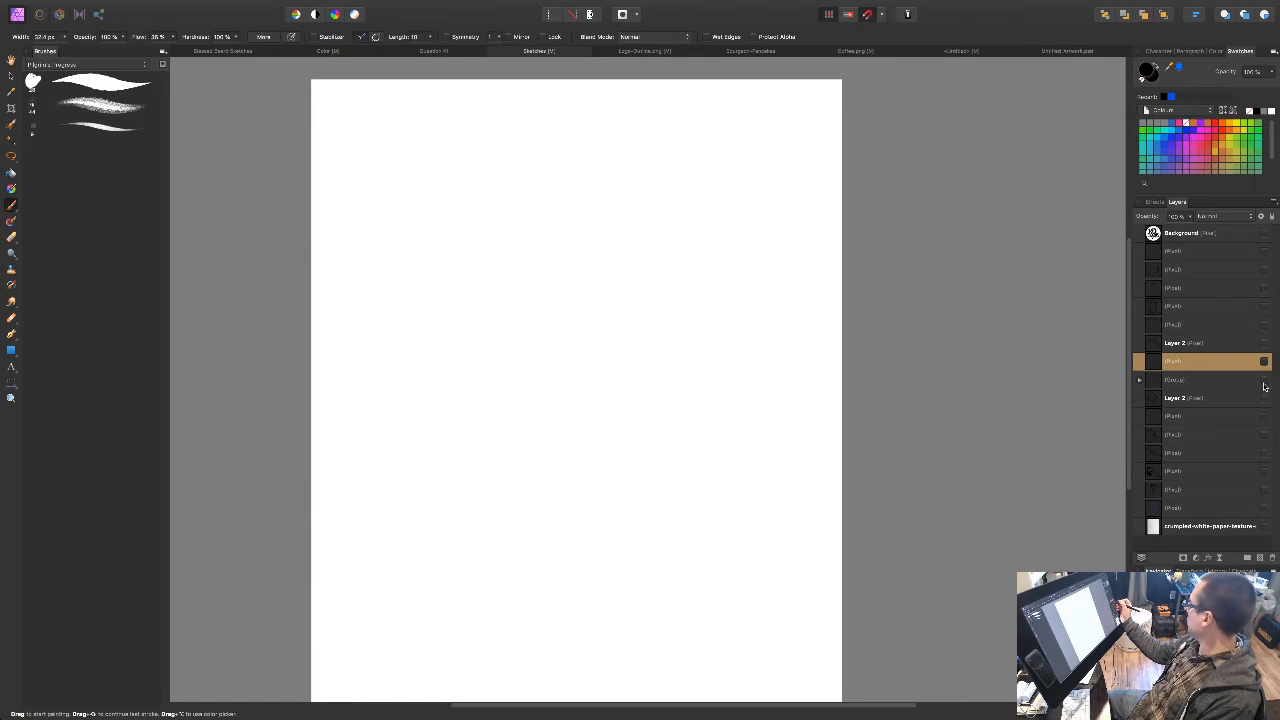
click(1265, 436)
click(1239, 435)
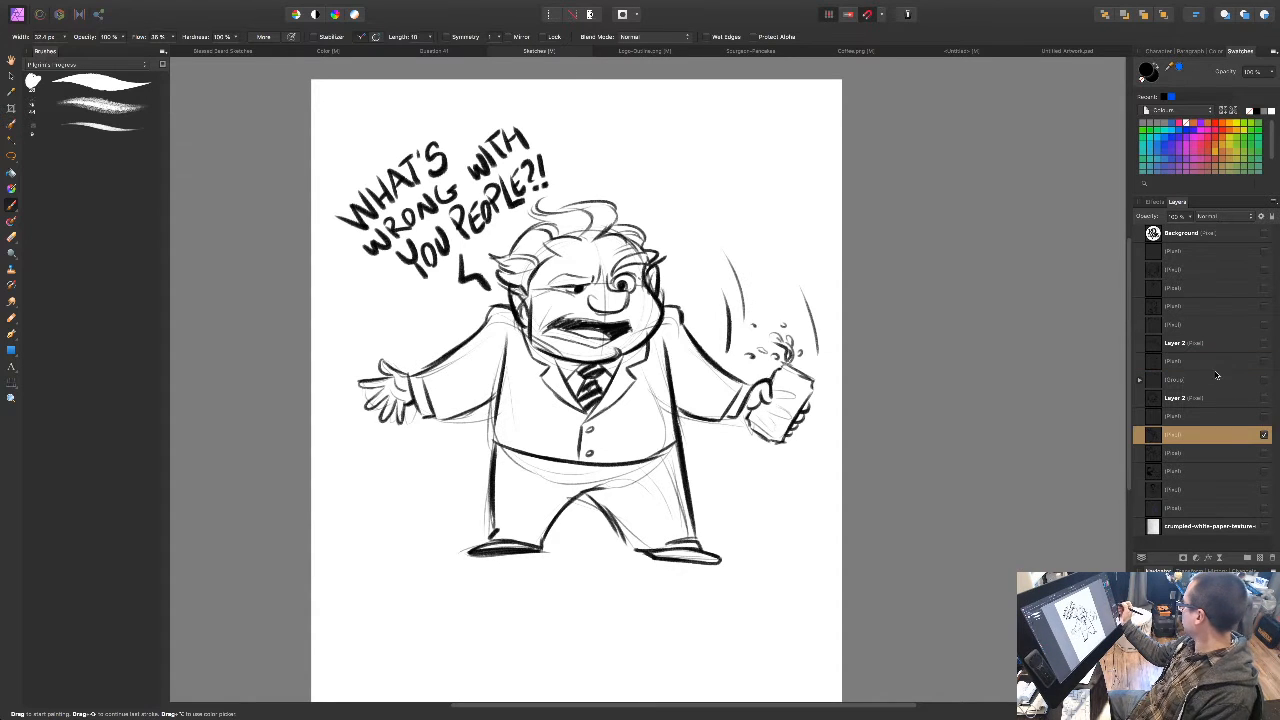
click(1241, 418)
click(1265, 417)
click(1264, 434)
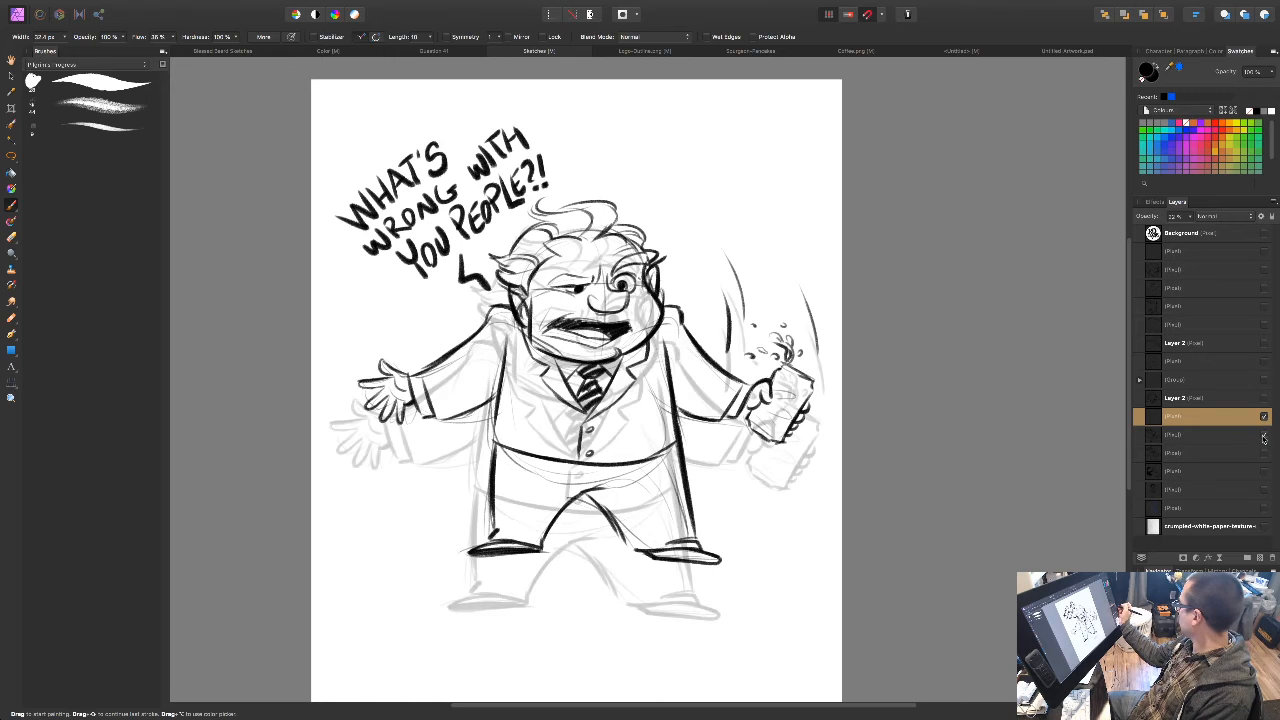
click(1263, 437)
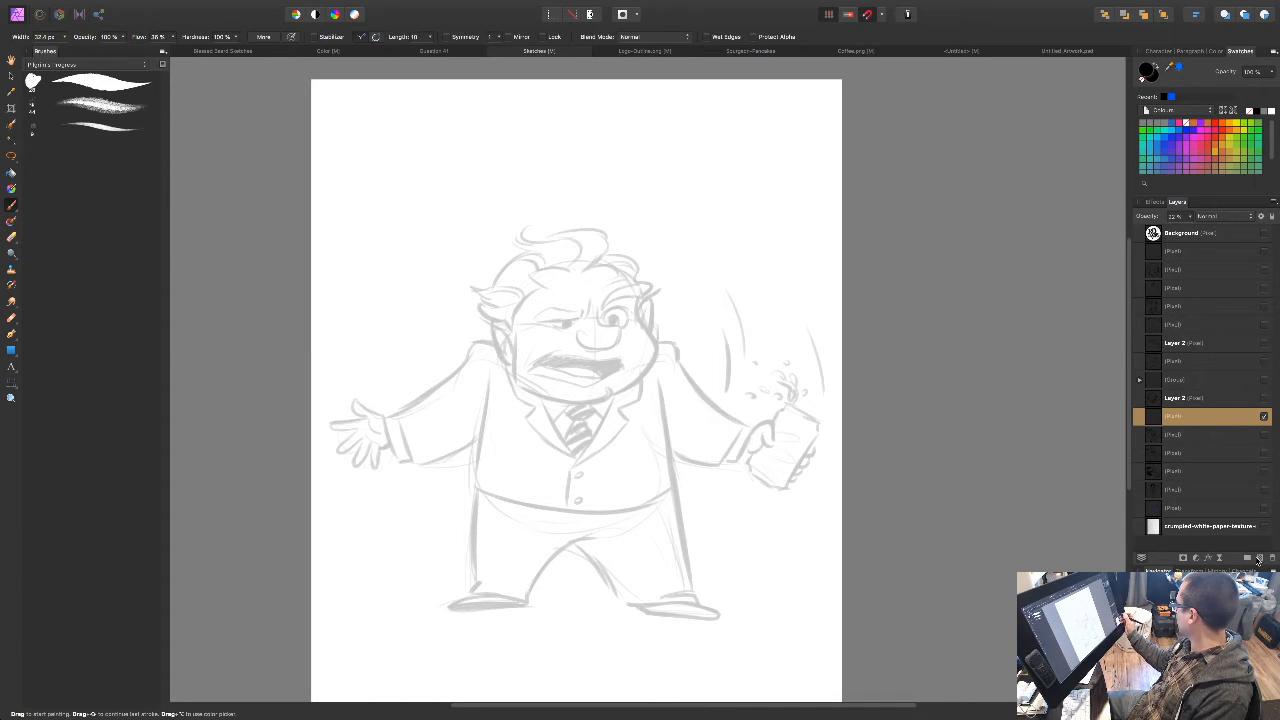
click(1261, 563)
Step: Sketch the original pose's head oval, shoulder line, straight vertical spine, hip line and both legs over the faded sketch
mouse_move(578, 390)
mouse_down()
mouse_move(505, 326)
mouse_move(543, 392)
mouse_up()
mouse_move(484, 356)
mouse_down()
mouse_move(625, 364)
mouse_move(666, 349)
mouse_up()
mouse_move(577, 370)
mouse_down()
mouse_move(577, 497)
mouse_move(659, 491)
mouse_up()
drag(516, 493, 497, 603)
drag(652, 491, 663, 595)
Step: Add both outstretched arms, oval hands and flat oval feet to the original pose's construction figure
drag(490, 358, 386, 432)
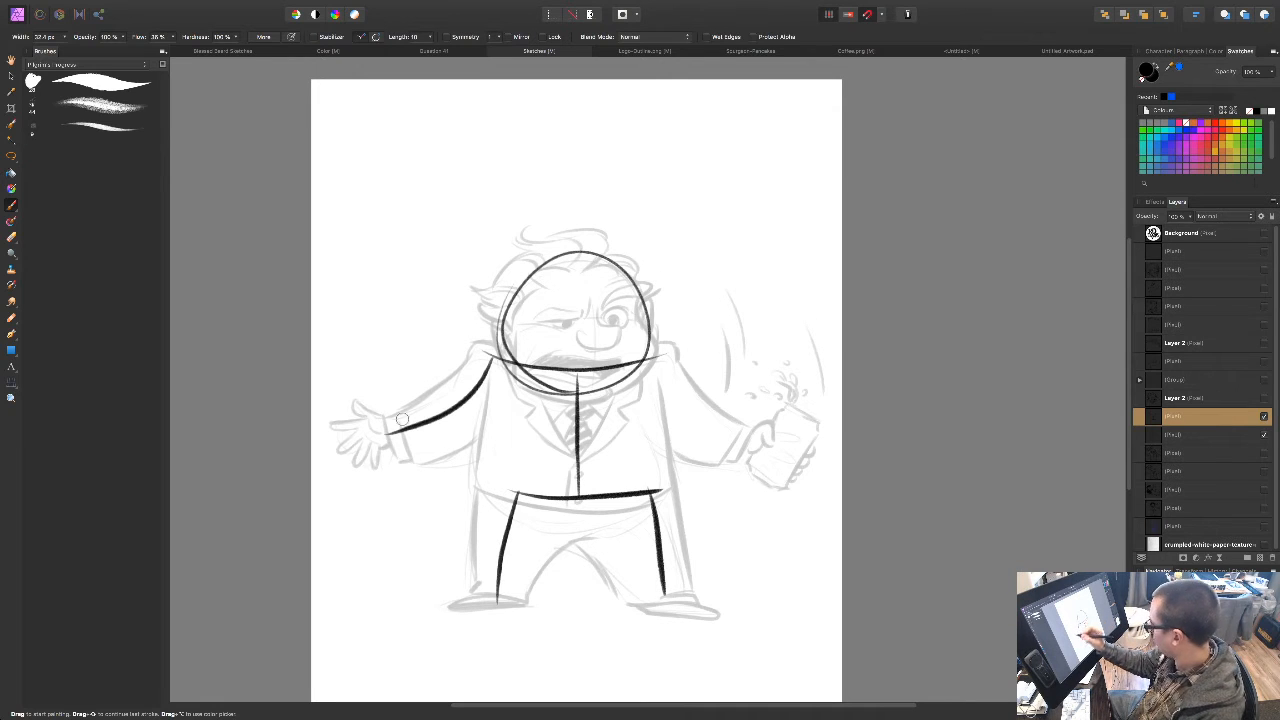
drag(661, 355, 758, 447)
mouse_move(391, 429)
mouse_down()
mouse_move(357, 433)
mouse_move(406, 431)
mouse_up()
mouse_move(752, 448)
mouse_down()
mouse_move(788, 452)
mouse_move(767, 438)
mouse_up()
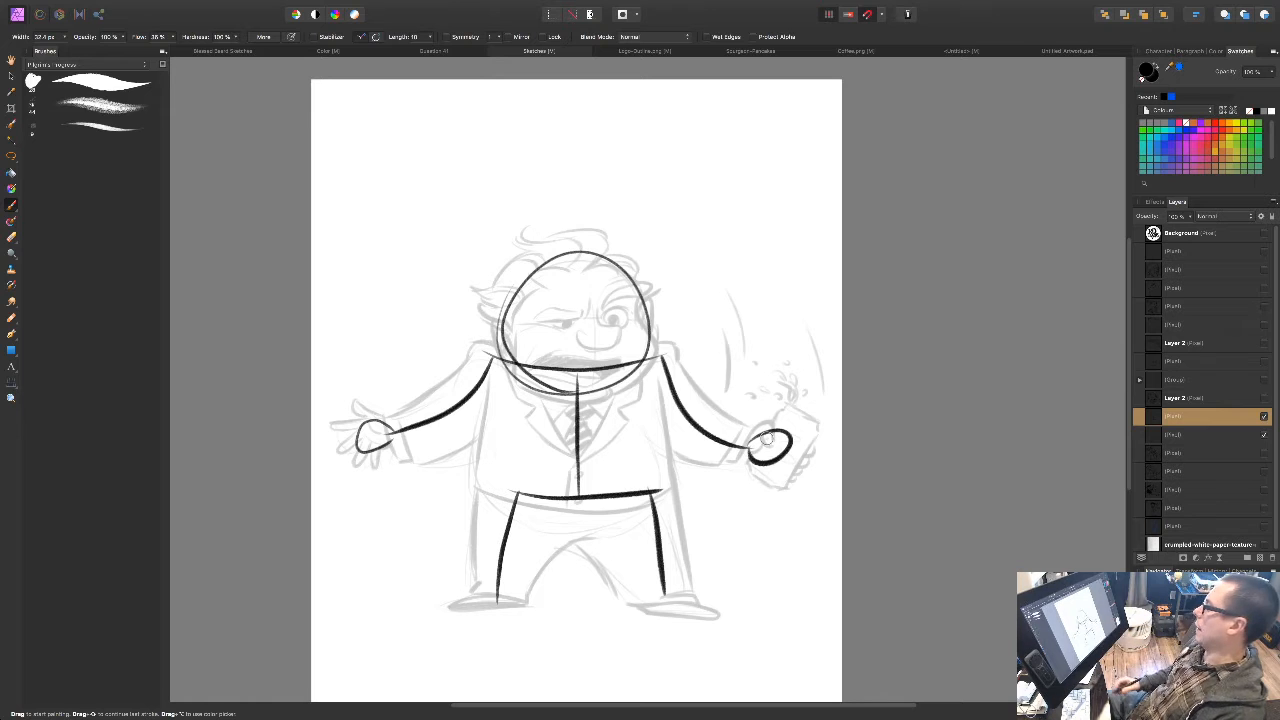
mouse_move(505, 596)
mouse_down()
mouse_move(466, 600)
mouse_move(506, 600)
mouse_up()
mouse_move(688, 596)
mouse_down()
mouse_move(655, 601)
mouse_move(705, 606)
mouse_up()
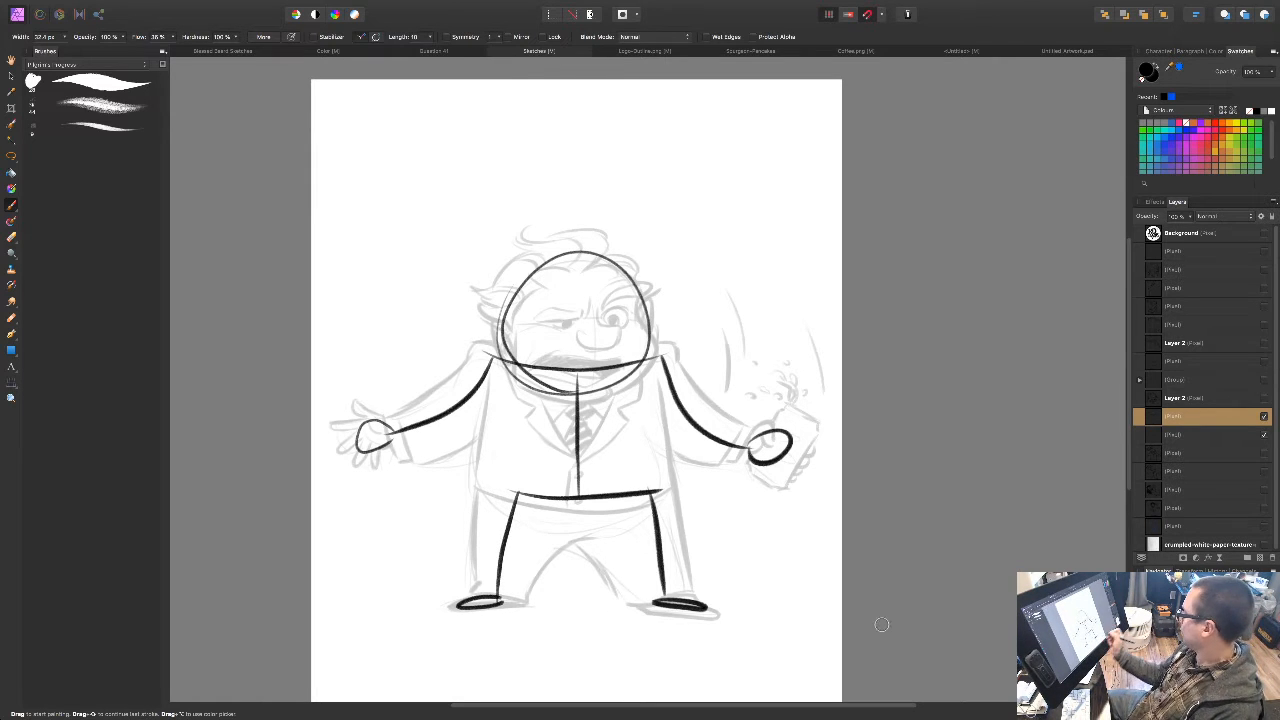
Step: Hide the faded original sketch to view its construction figure alone, and replace it with the new pose's figure for comparison
click(1264, 435)
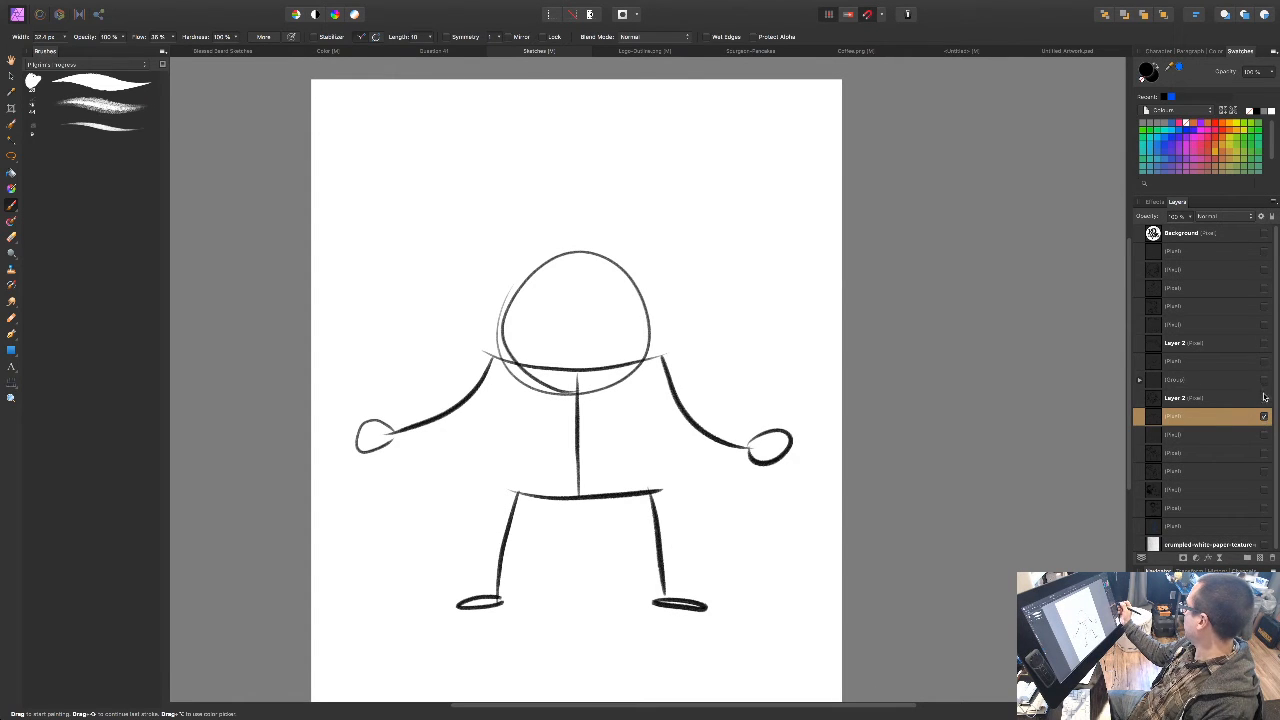
click(1264, 417)
click(1264, 364)
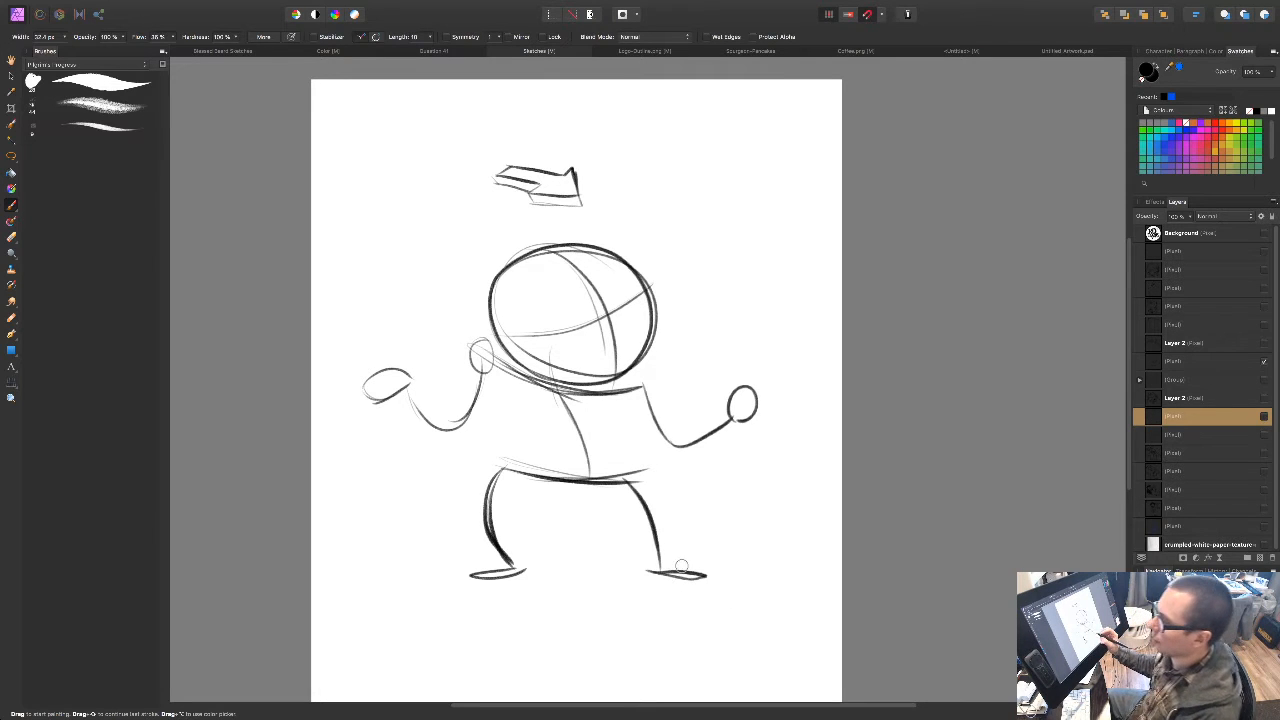
drag(710, 607, 706, 597)
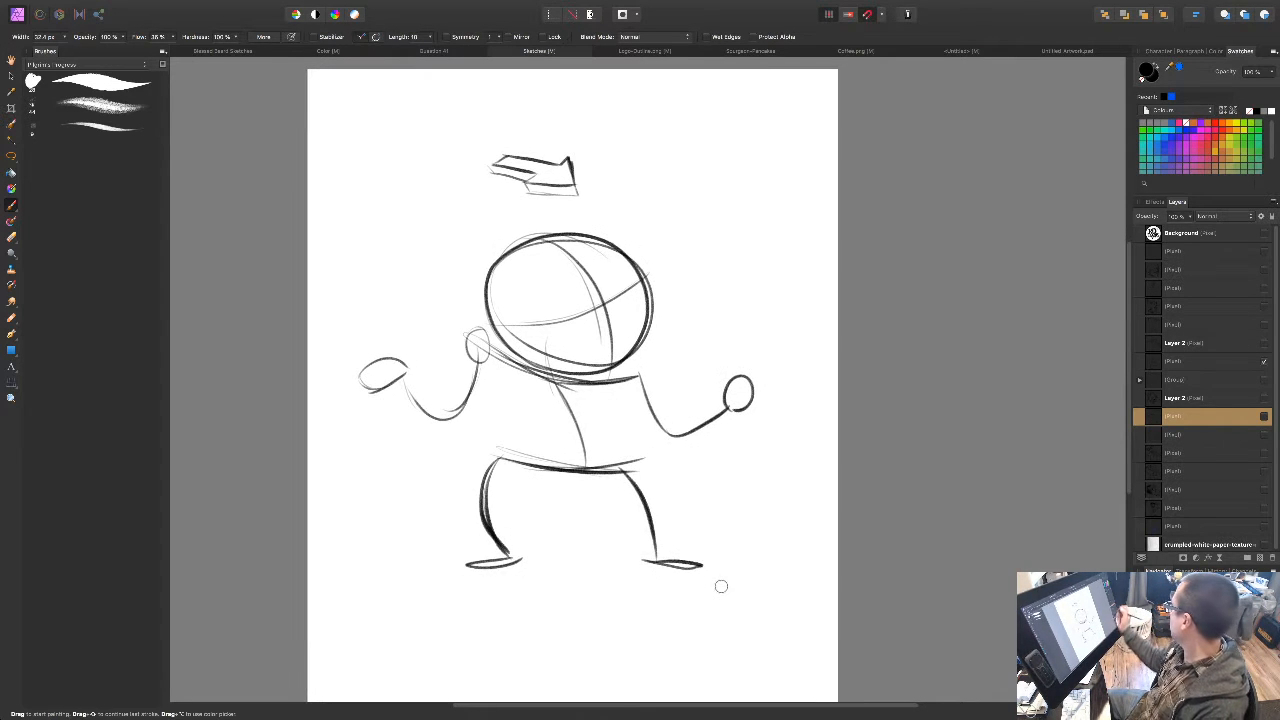
Step: Hide the new pose's construction figure, show the head-and-body group and restore the group's opacity to 100%
click(1264, 361)
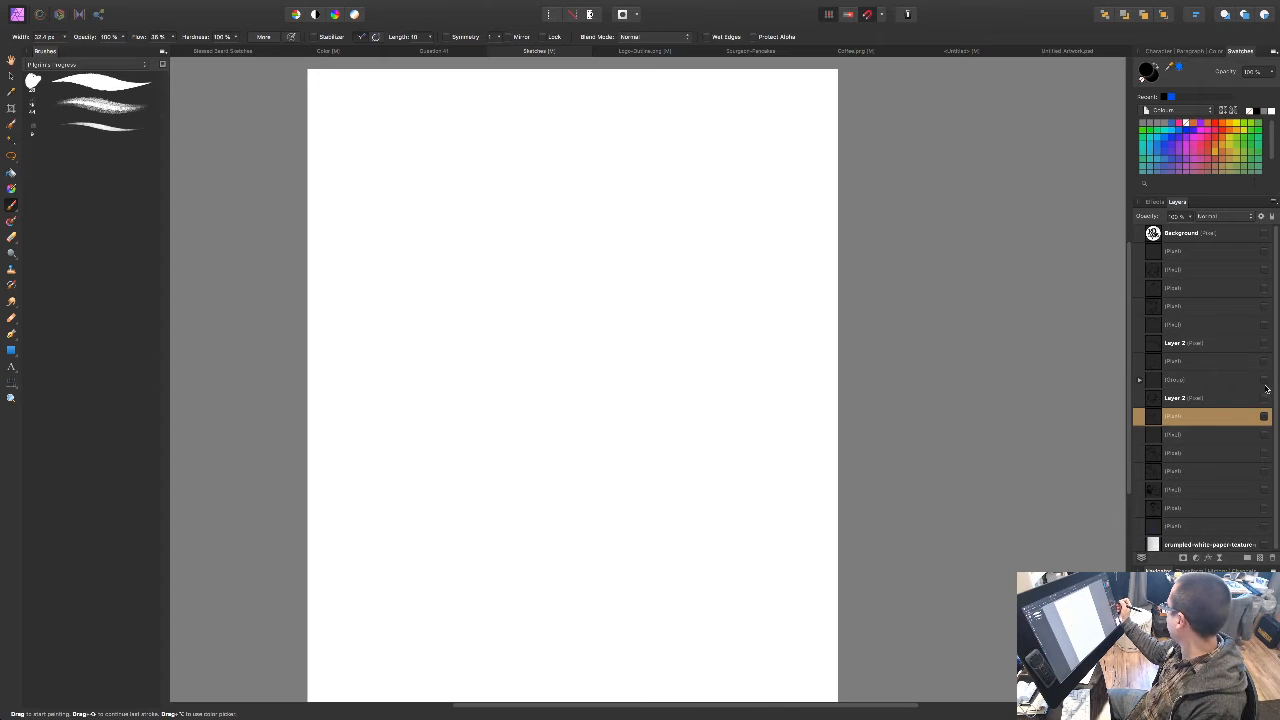
click(1265, 381)
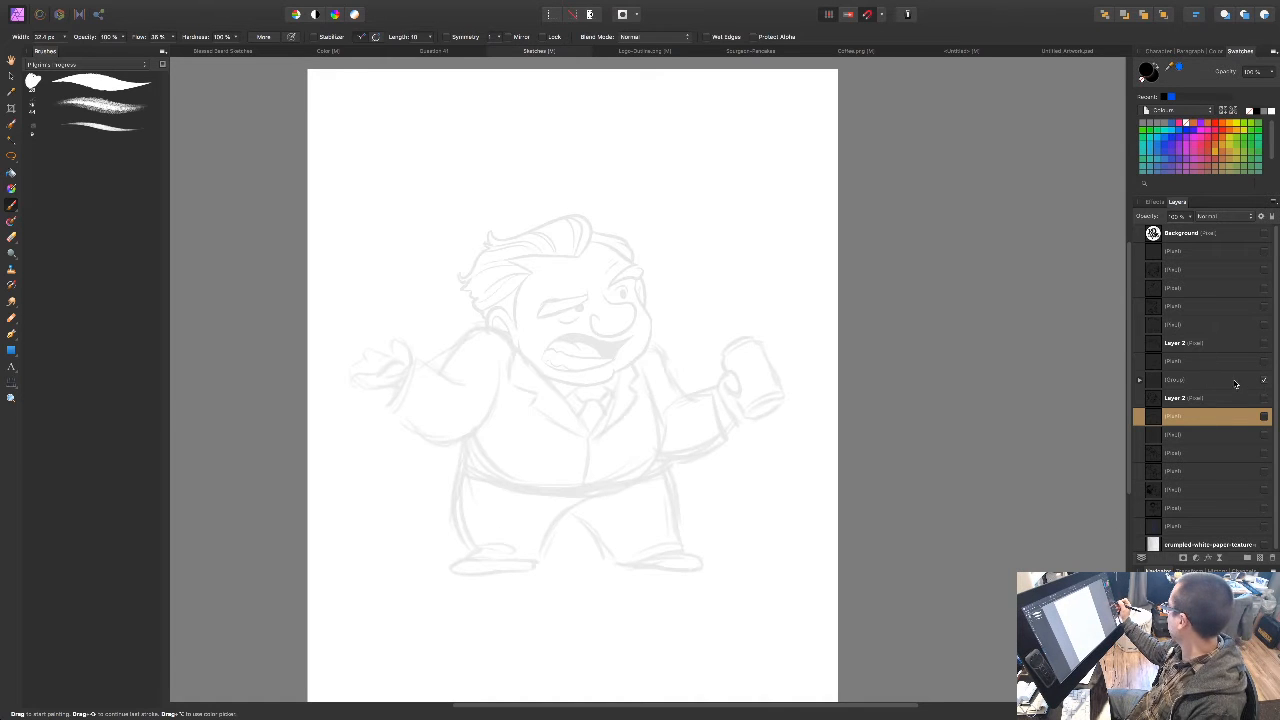
click(1235, 381)
drag(1142, 219, 1232, 219)
drag(881, 598, 852, 608)
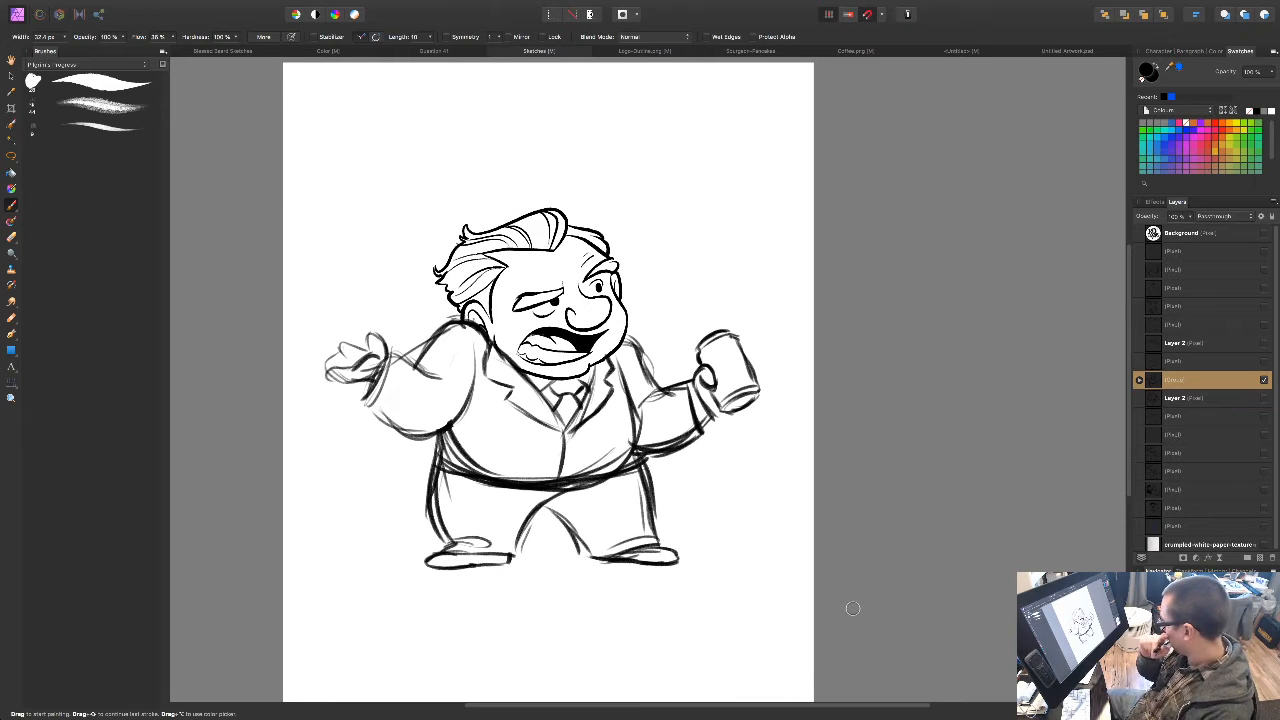
drag(689, 590, 717, 614)
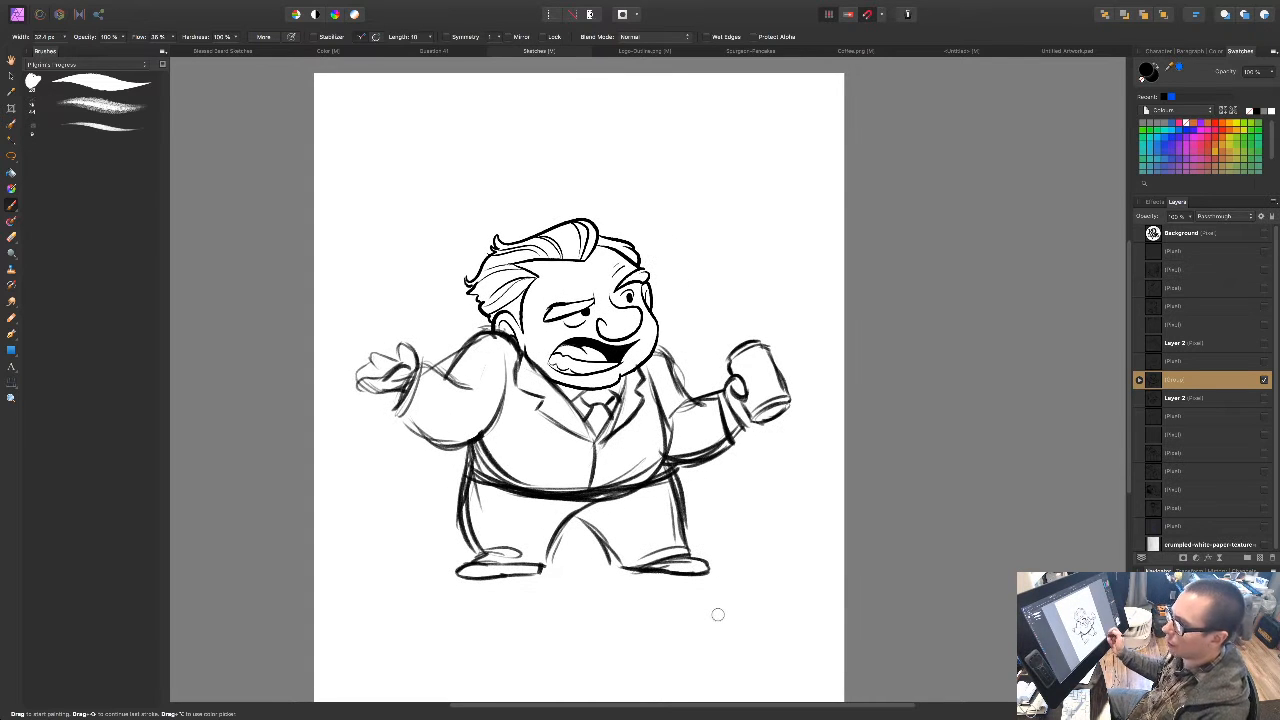
drag(629, 609, 682, 602)
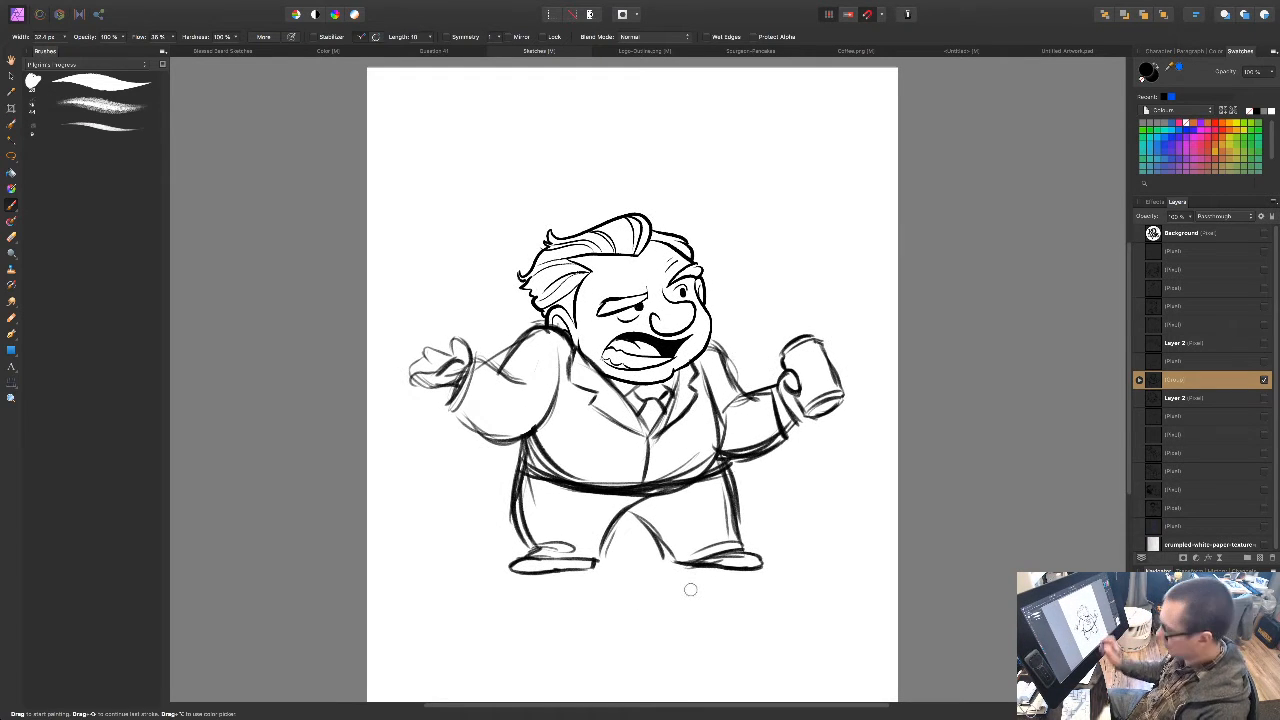
key(super+minus)
key(super+equal)
key(space)
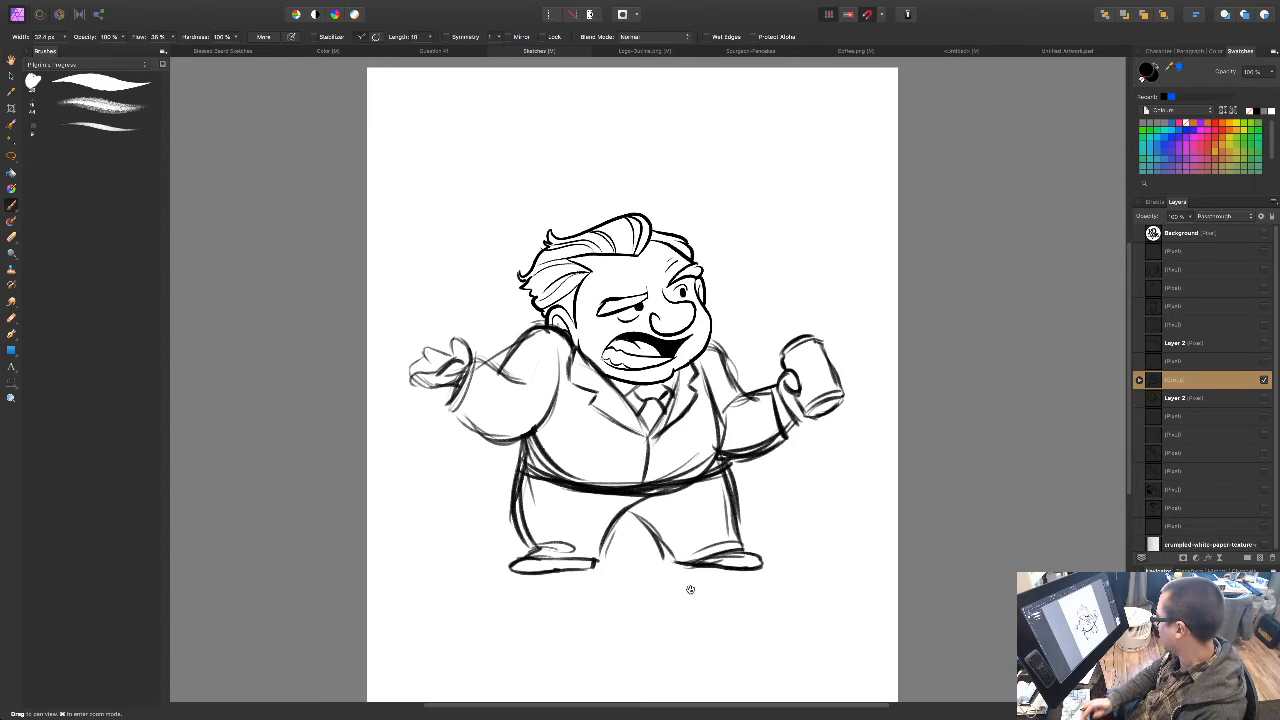
drag(804, 572, 758, 578)
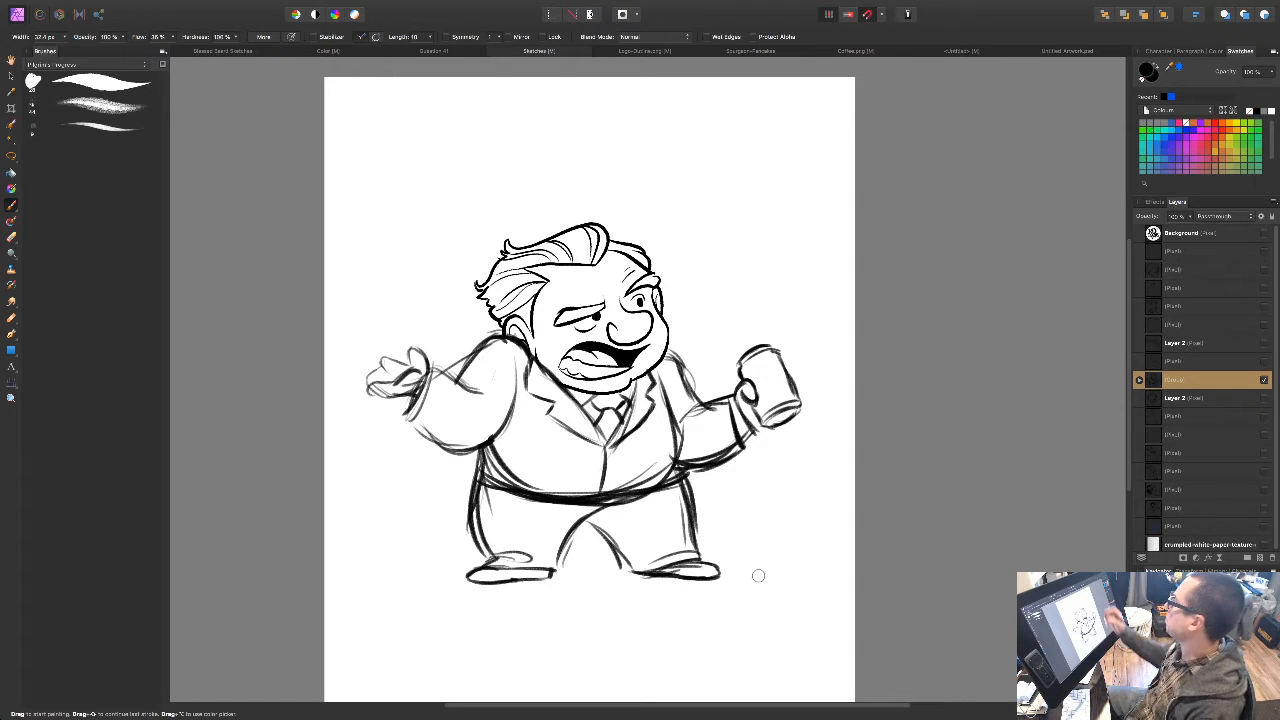
drag(791, 443, 766, 506)
drag(779, 577, 807, 547)
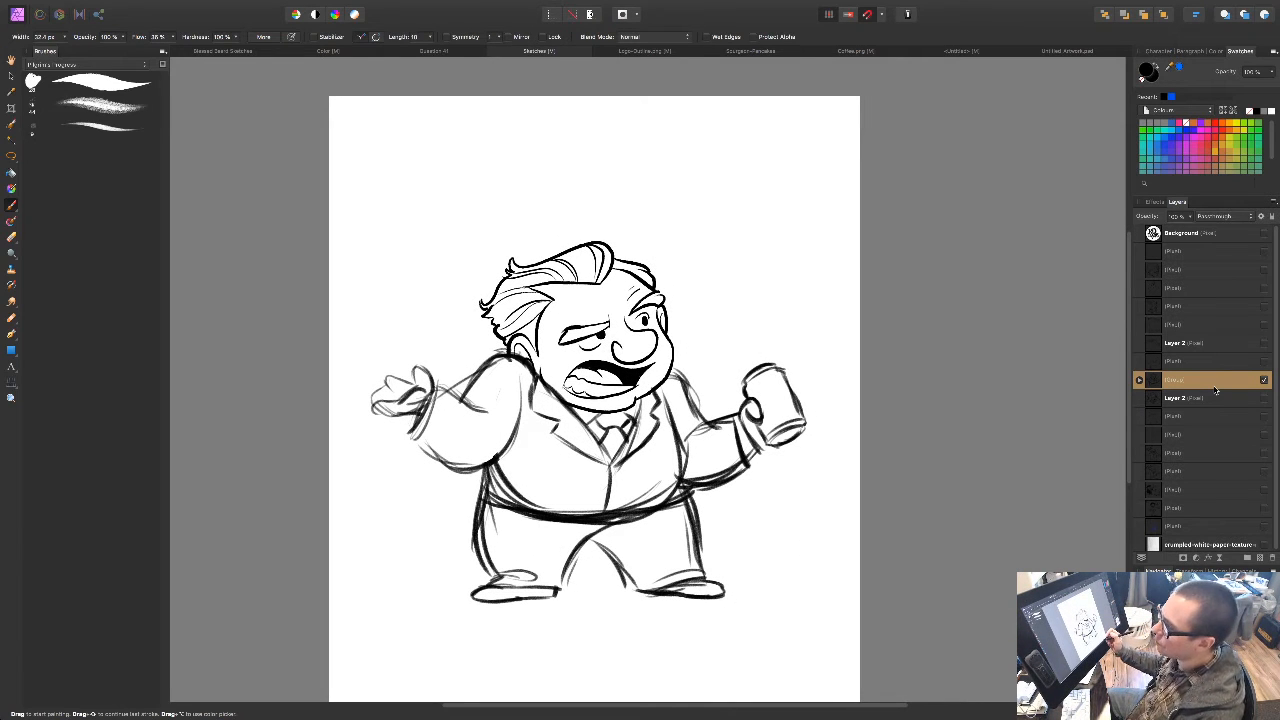
Step: Show the rough "WHAT'S WRONG WITH YOU PEOPLE?!" lettering layer, select it and review it with the figure on the whole page
mouse_move(737, 607)
mouse_down()
mouse_move(711, 588)
mouse_move(746, 572)
mouse_move(750, 642)
mouse_move(791, 557)
mouse_move(771, 600)
mouse_up()
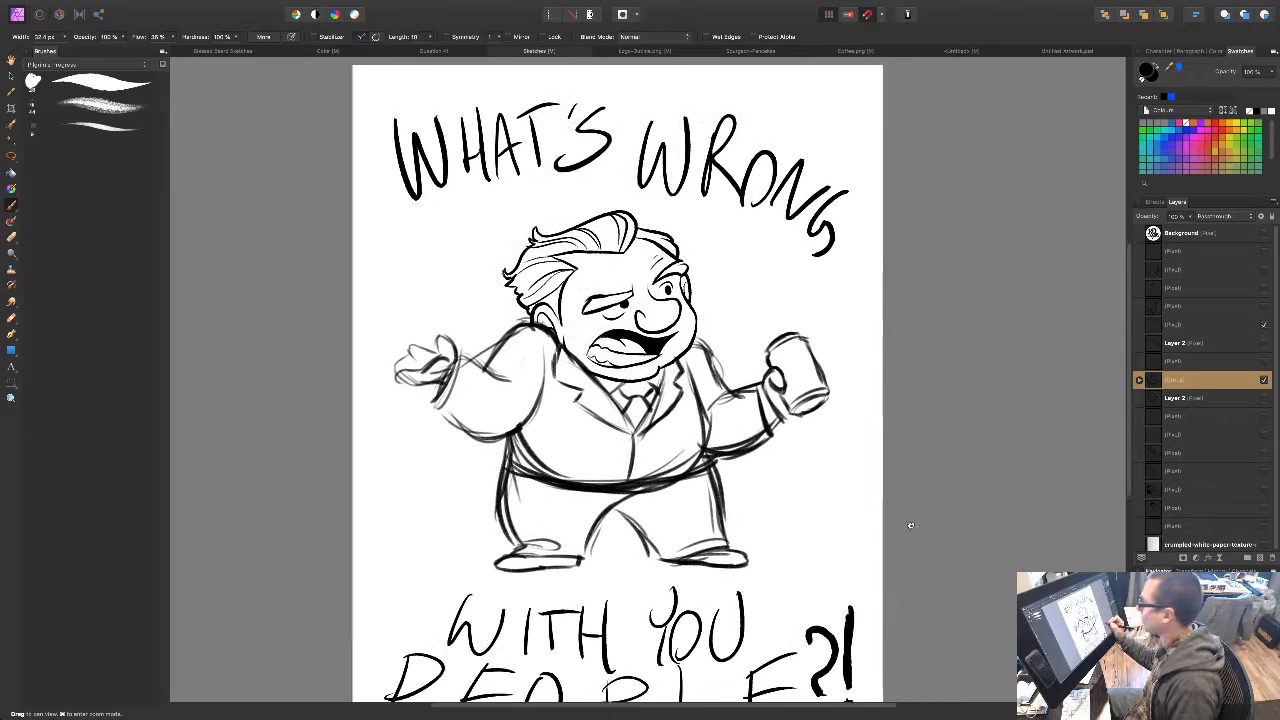
key(ctrl+minus)
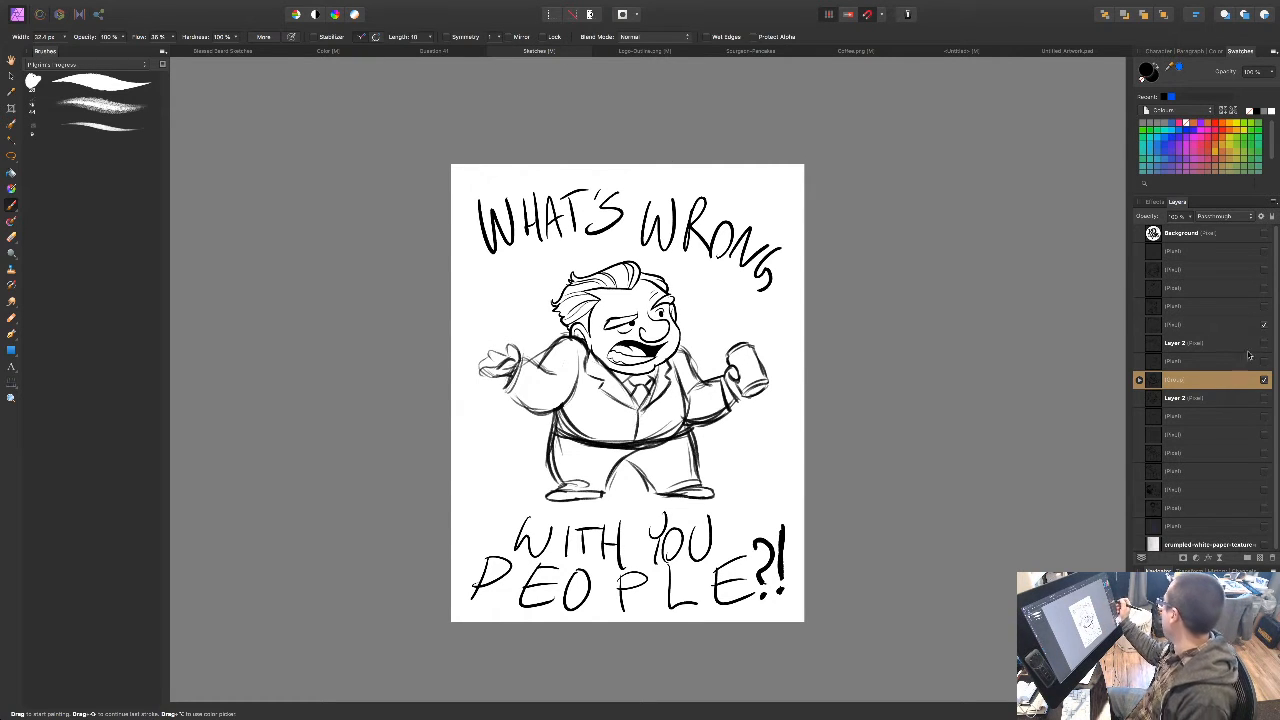
click(1229, 327)
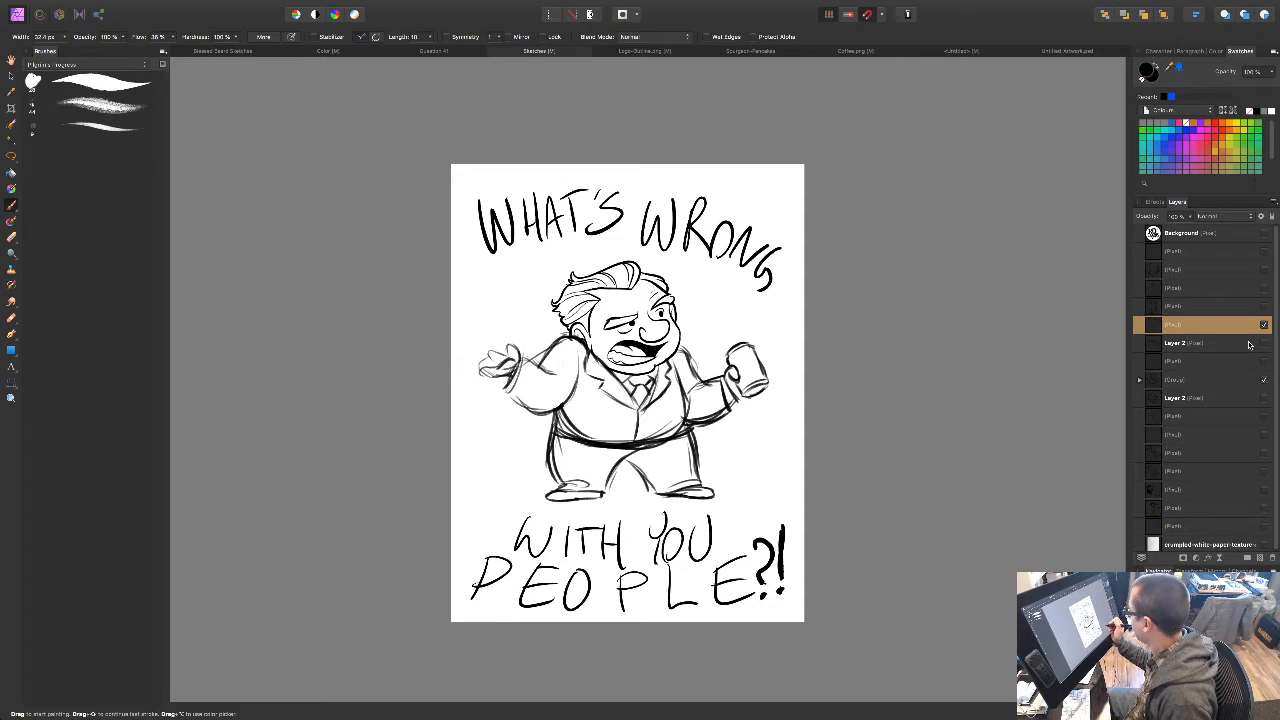
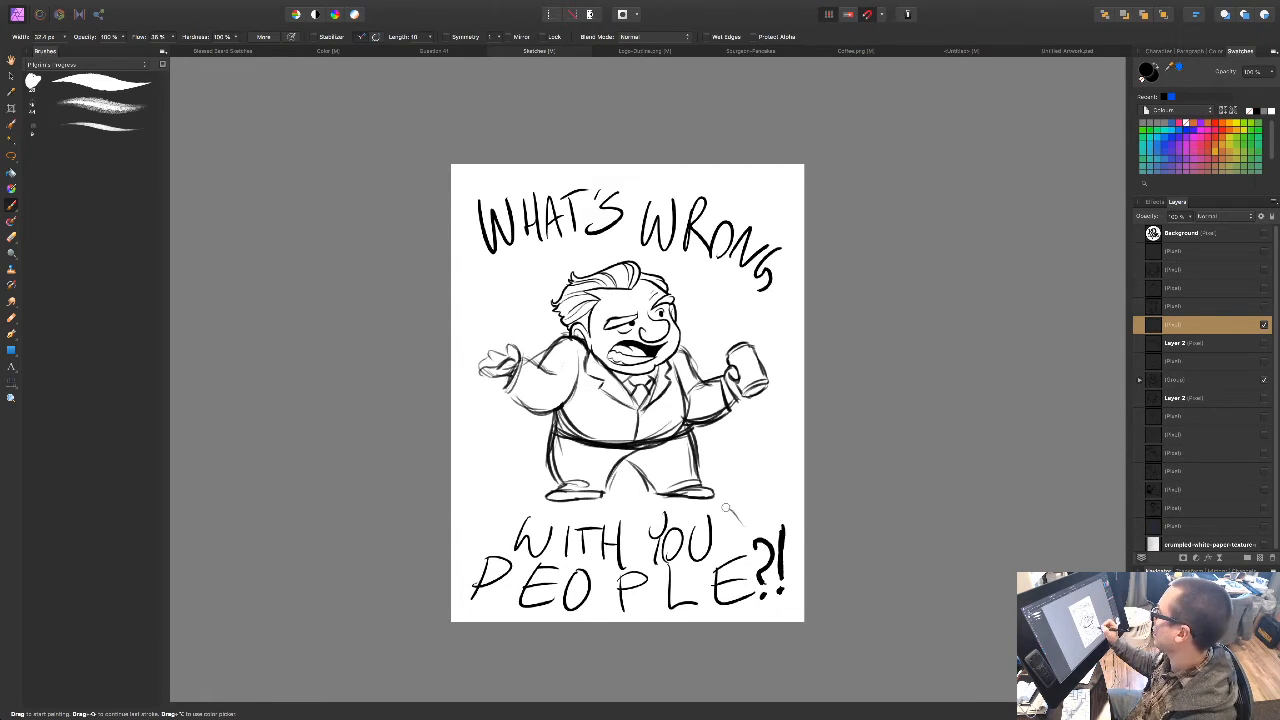
drag(752, 558, 718, 545)
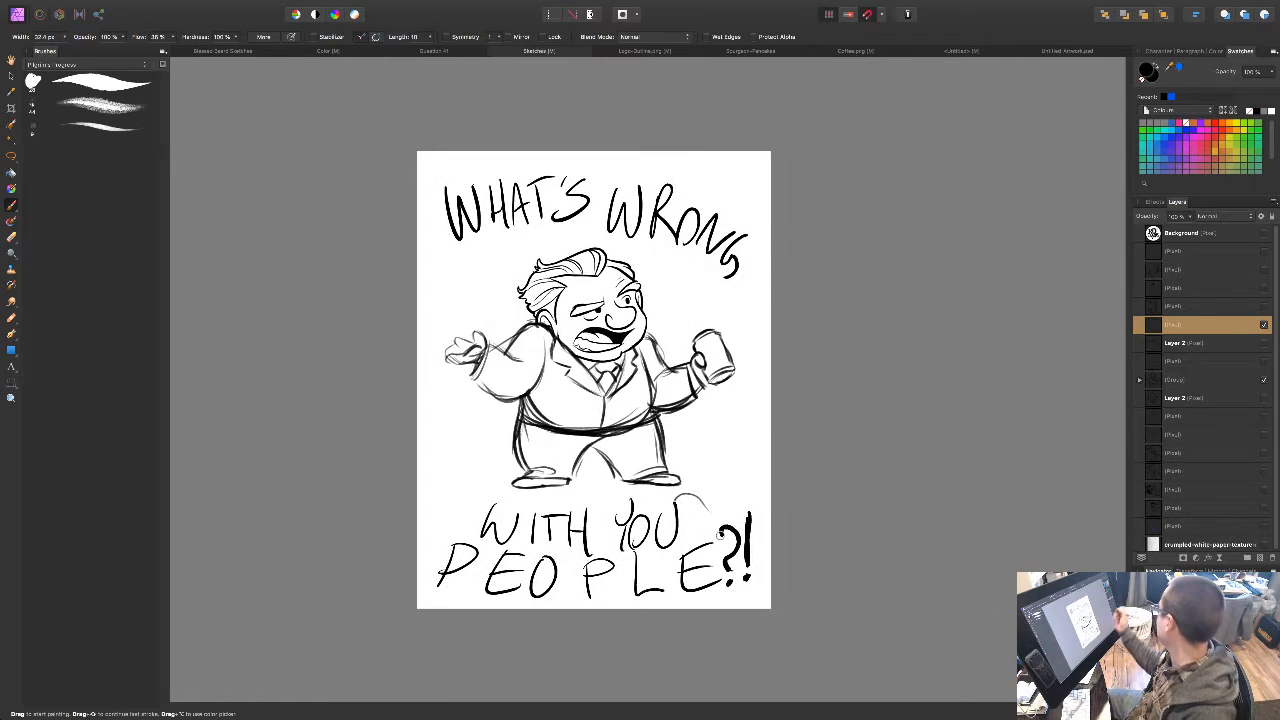
Step: Hide the rough lettering and add a new pixel layer for the refined lettering
click(1264, 325)
click(1264, 325)
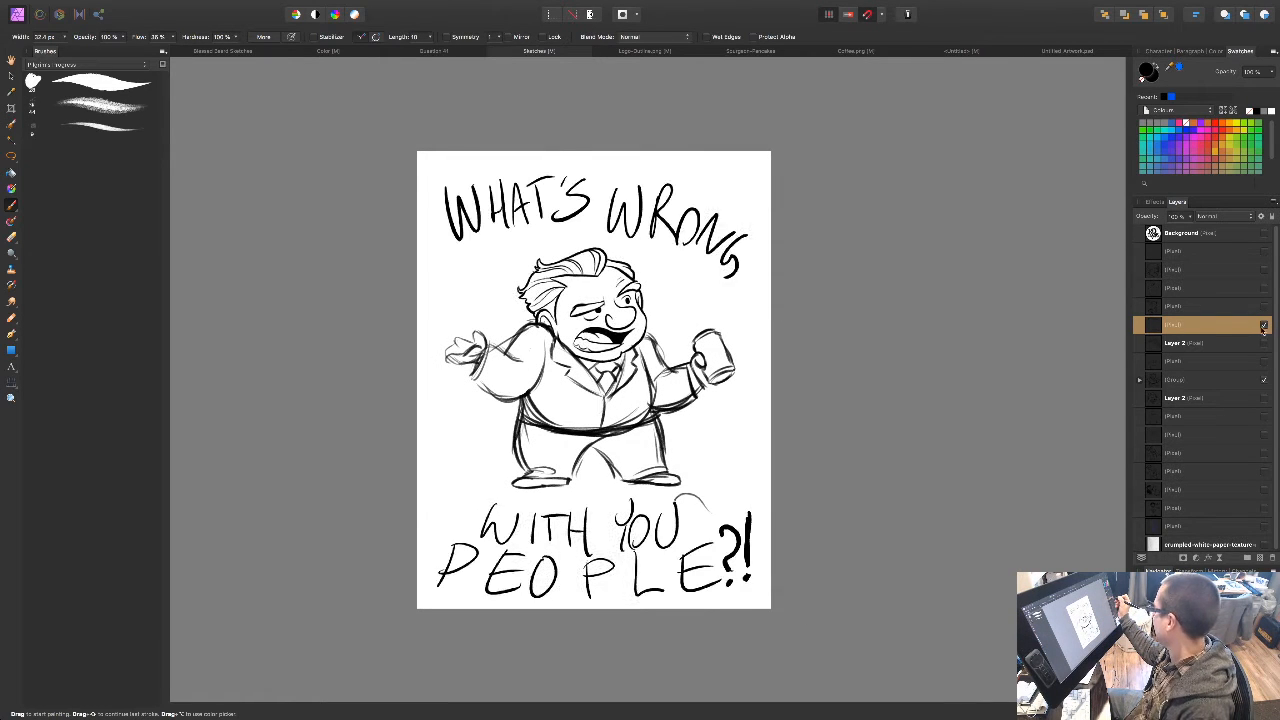
click(1264, 326)
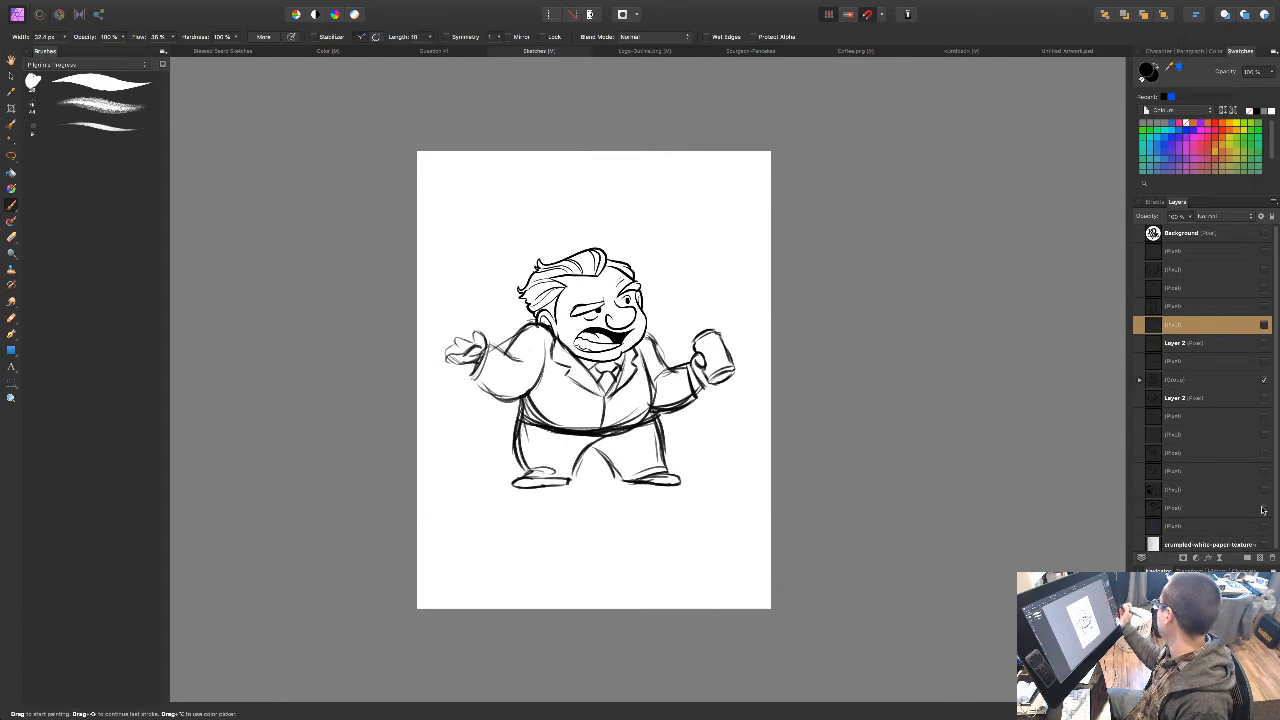
click(1260, 562)
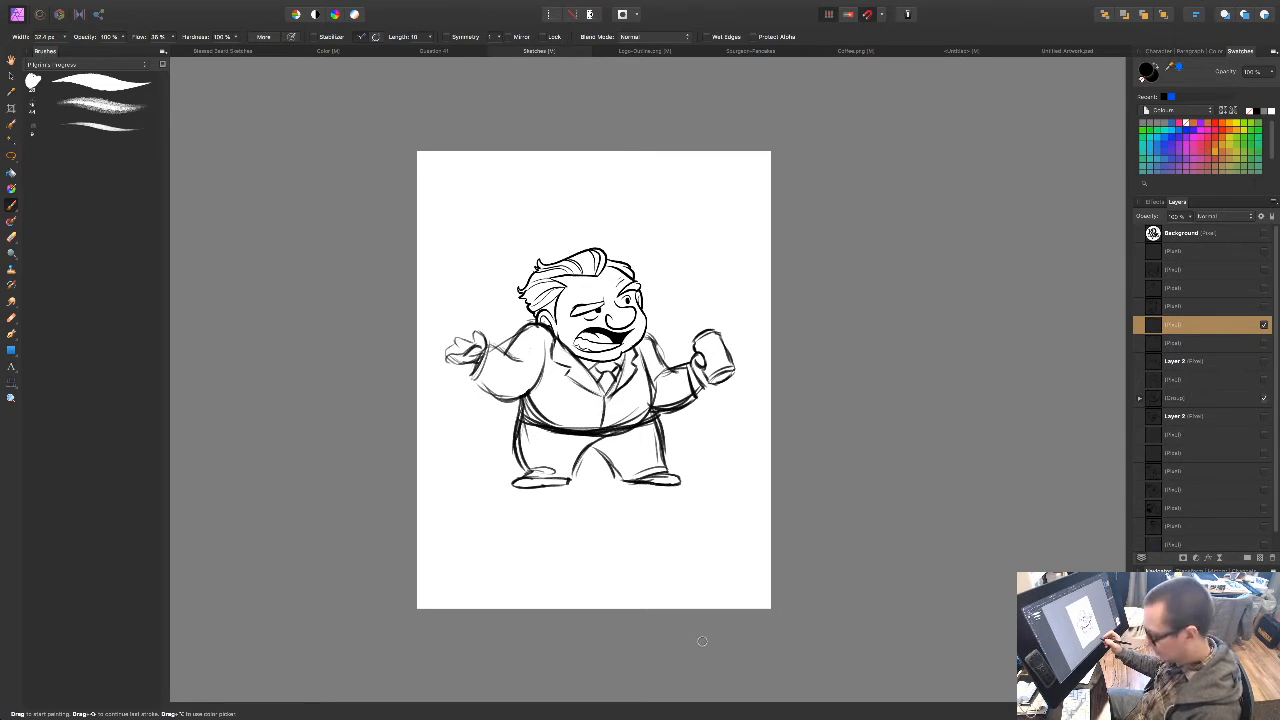
key(b)
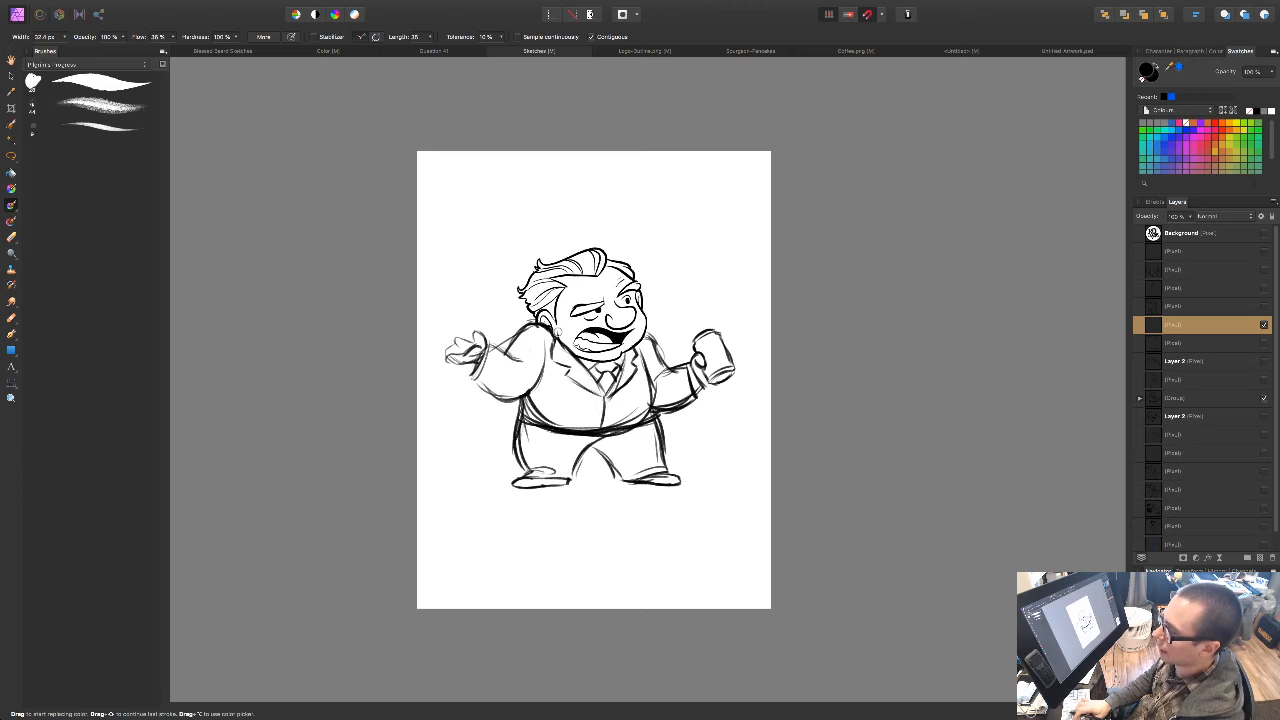
key(super+equal)
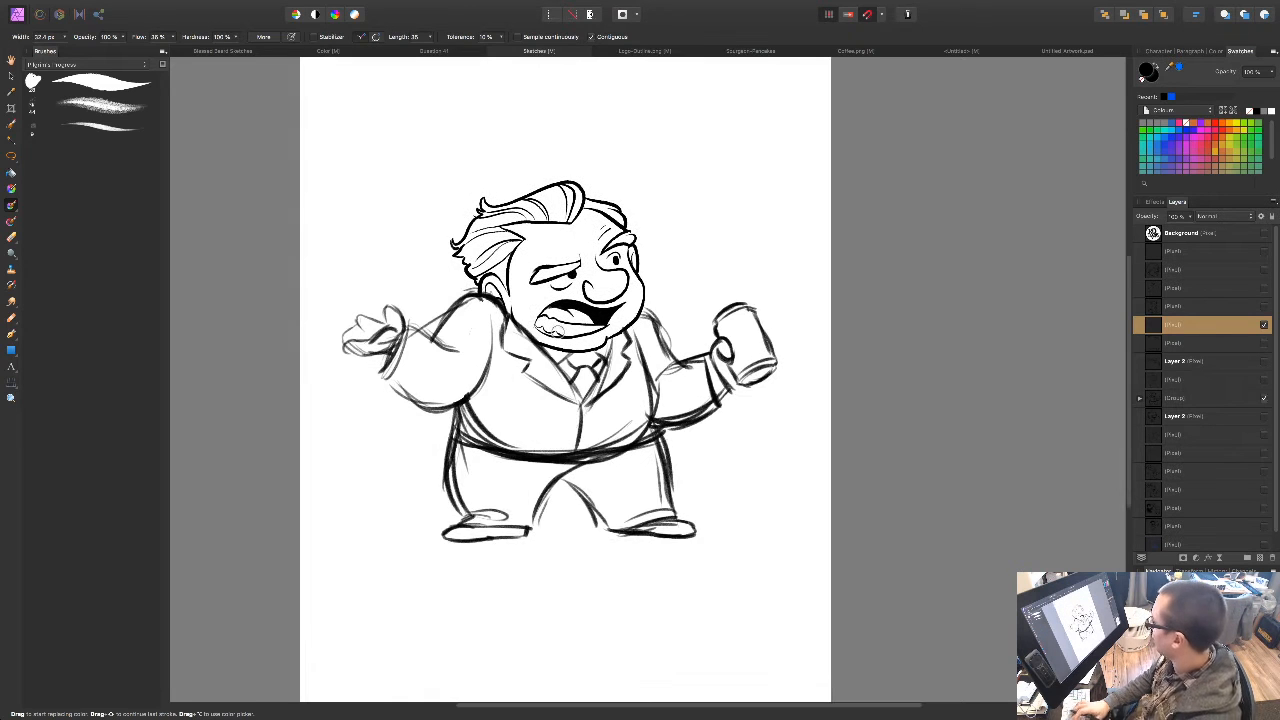
drag(602, 498, 611, 558)
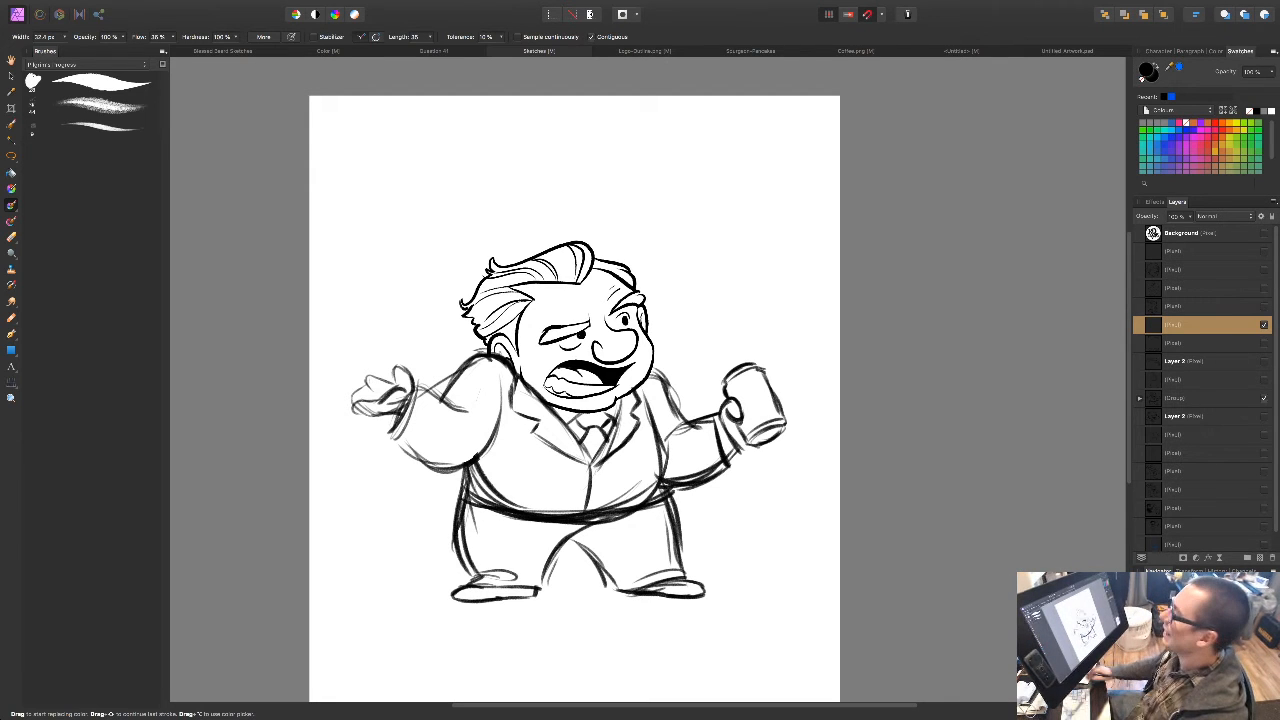
drag(662, 597, 672, 568)
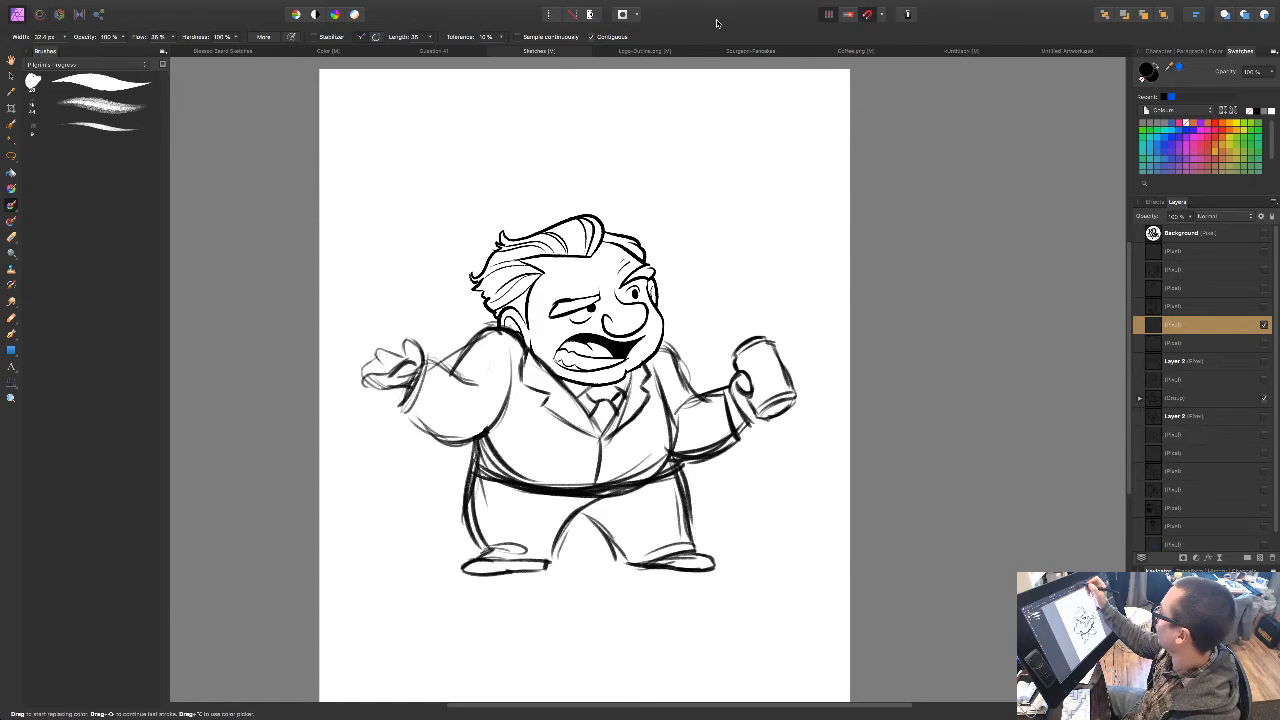
drag(700, 623, 660, 574)
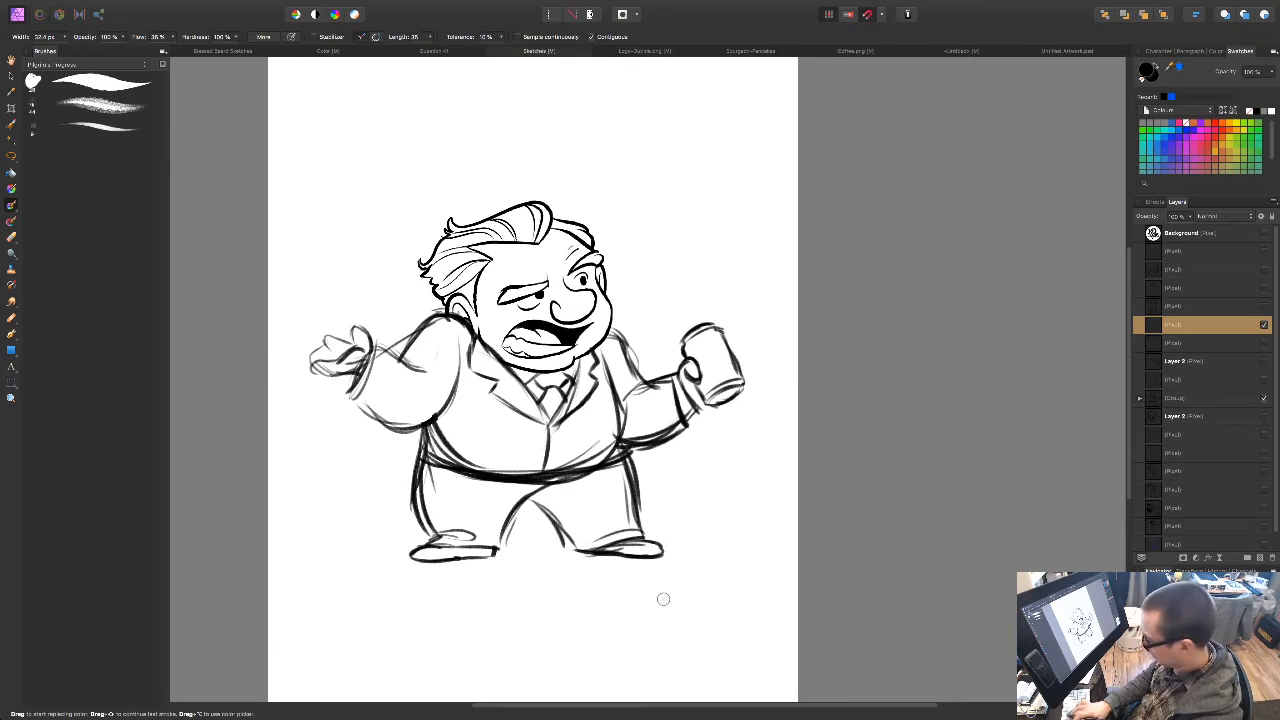
key(super+equal)
drag(582, 550, 651, 546)
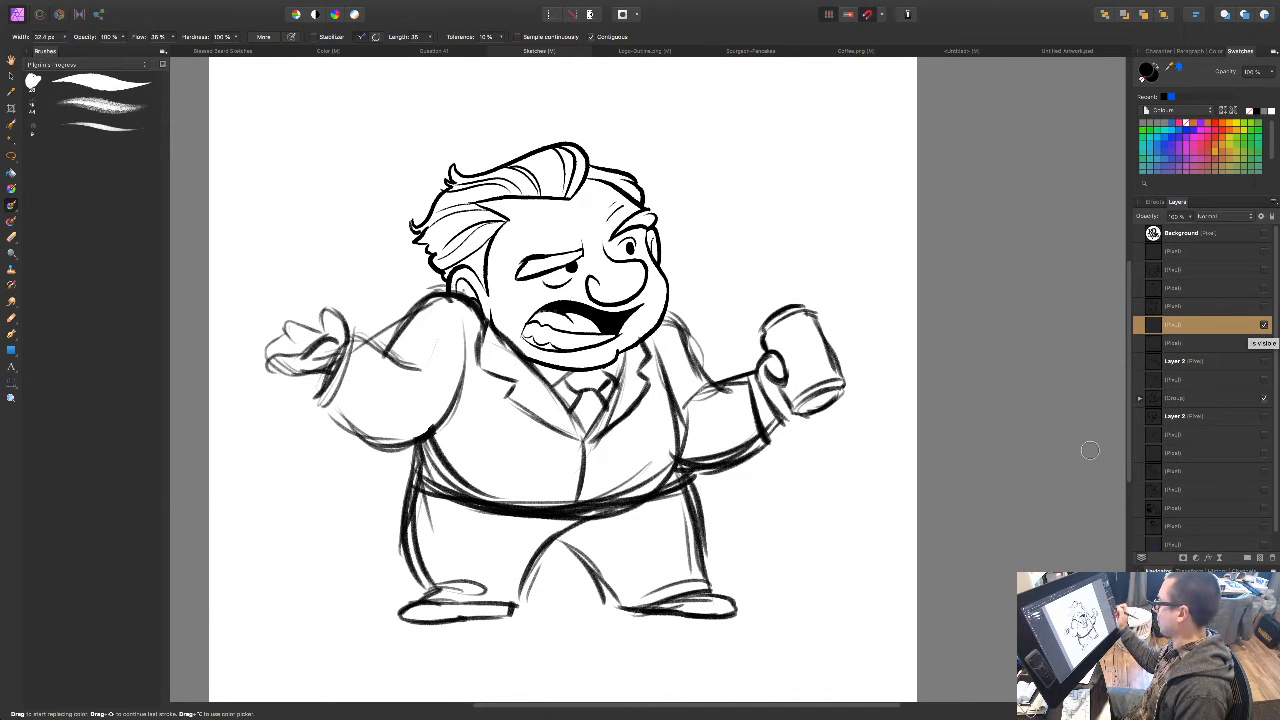
drag(855, 458, 911, 623)
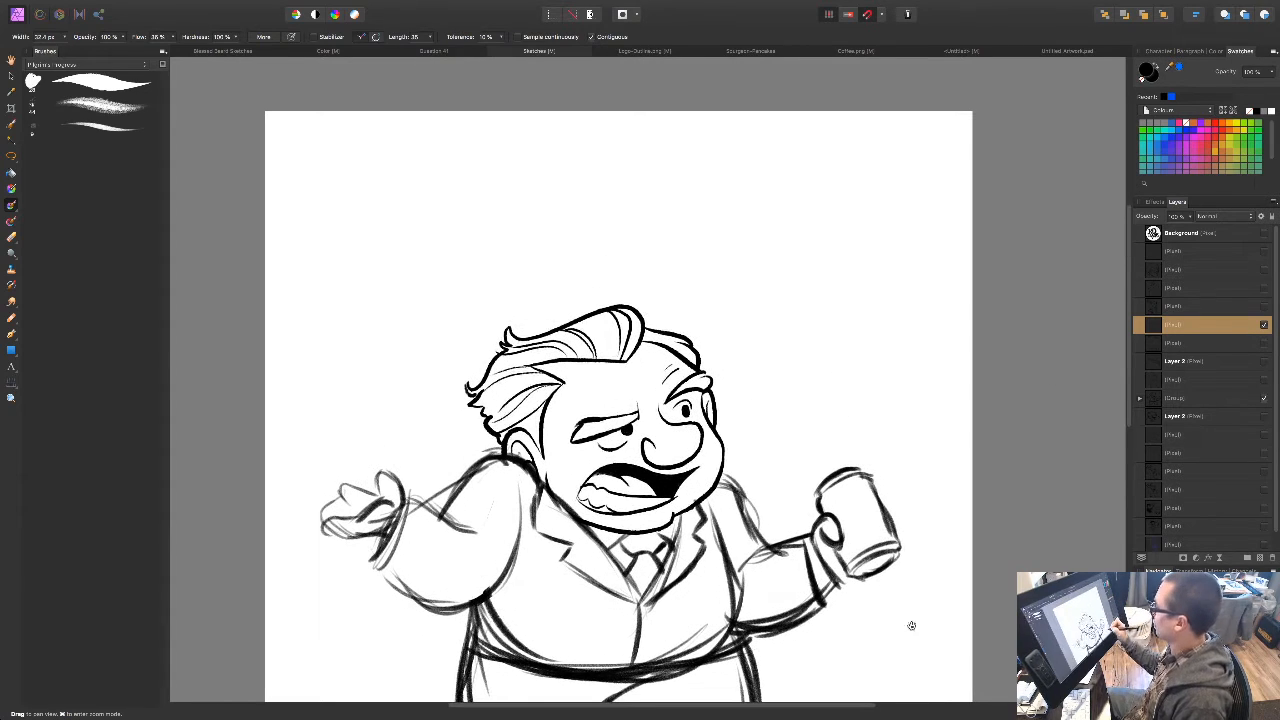
drag(626, 541, 624, 598)
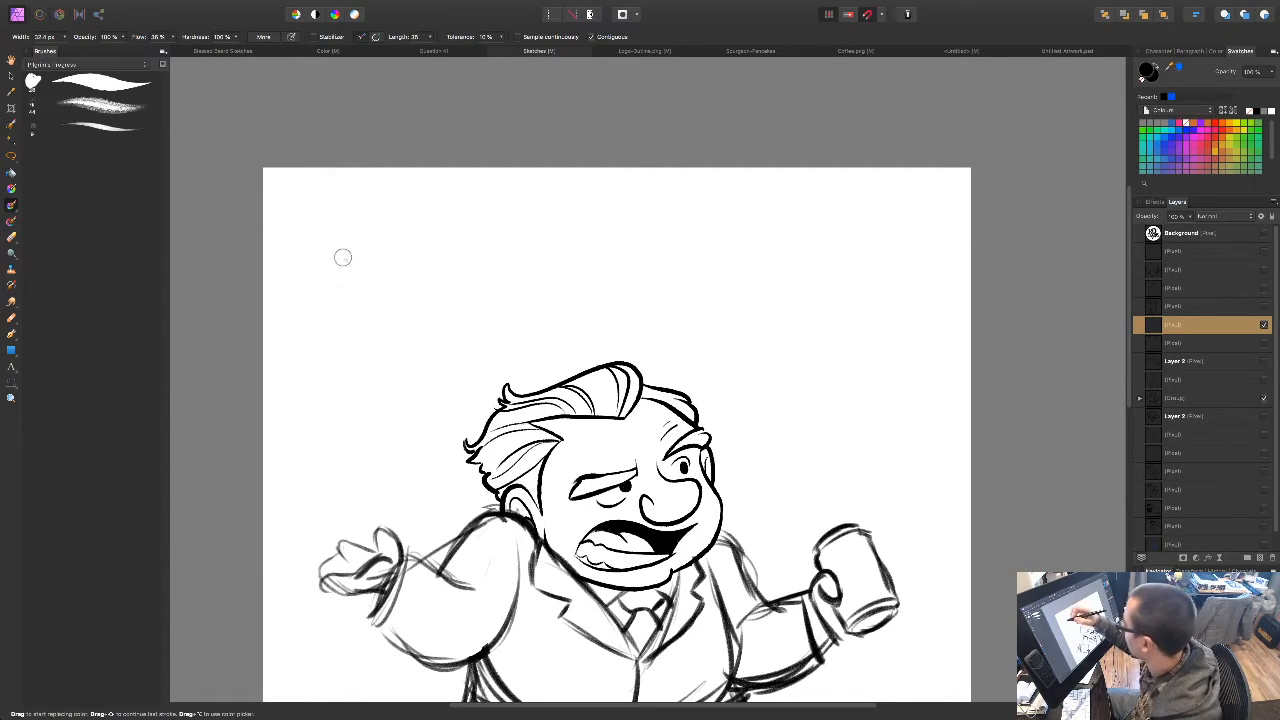
drag(314, 229, 350, 287)
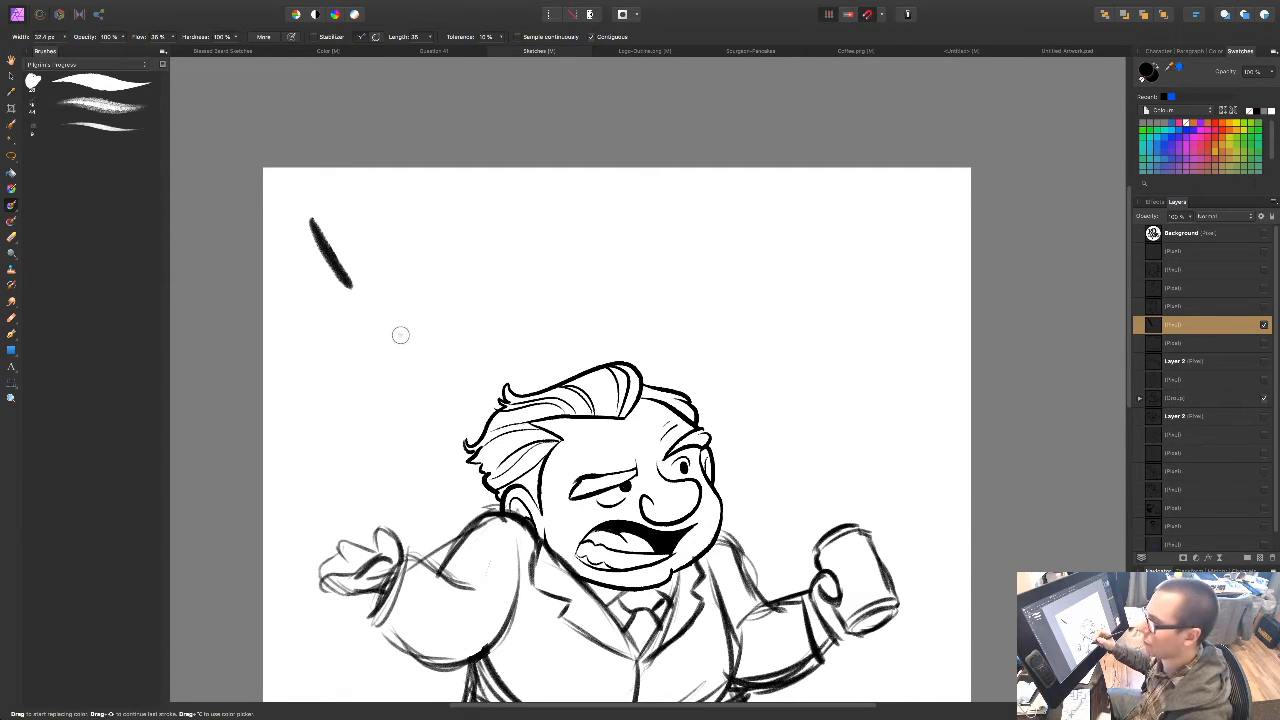
key(ctrl+z)
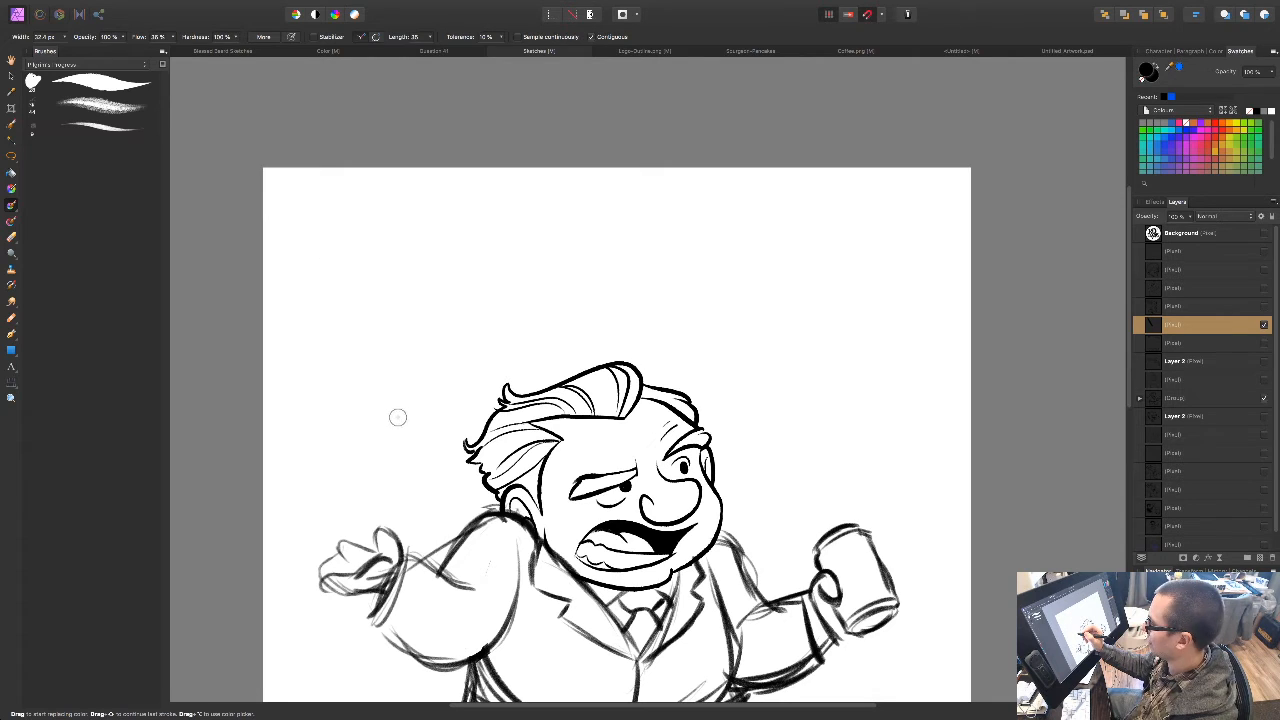
Step: Outline the slanted block letters W and H with the Paint Brush above the man's raised open hand
key(b)
key(b)
key(b)
key(b)
key(b)
key(b)
key(b)
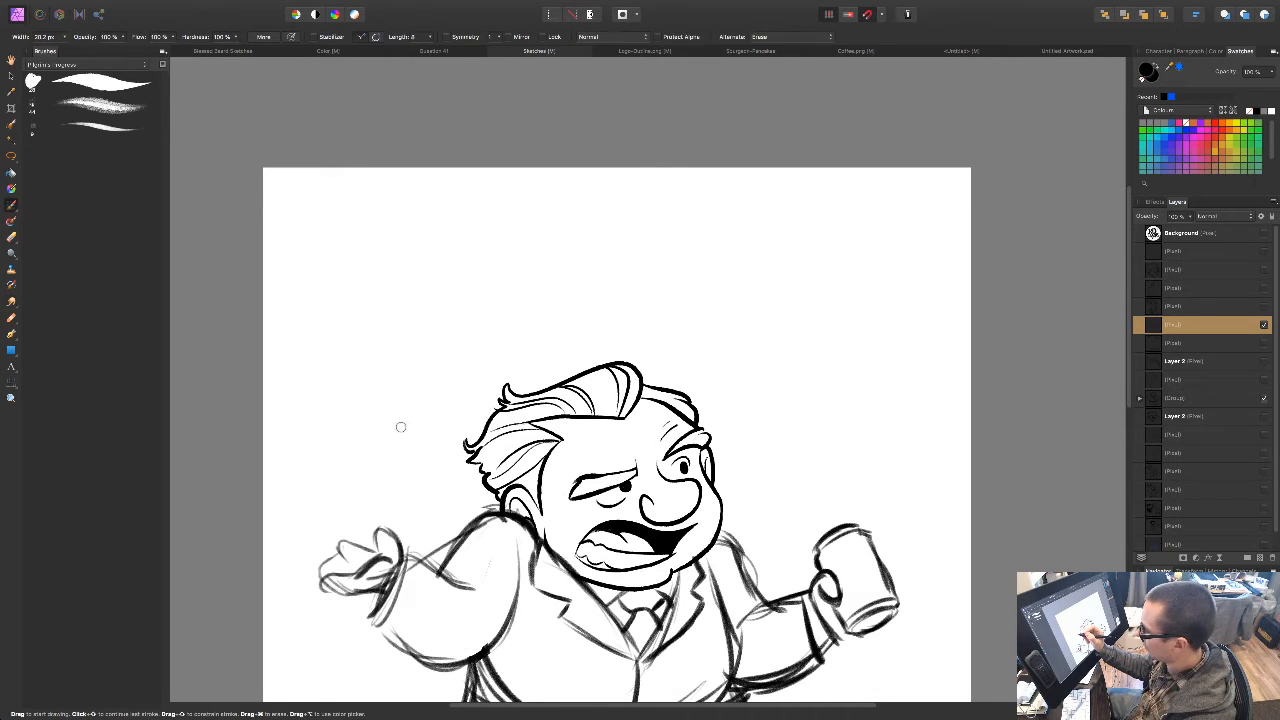
mouse_move(354, 237)
mouse_down()
mouse_move(386, 285)
mouse_move(353, 224)
mouse_move(397, 274)
mouse_move(364, 220)
mouse_move(406, 286)
mouse_move(402, 265)
mouse_move(422, 274)
mouse_move(419, 218)
mouse_move(434, 204)
mouse_move(431, 290)
mouse_up()
mouse_move(430, 245)
mouse_down()
mouse_move(420, 304)
mouse_move(406, 278)
mouse_move(415, 305)
mouse_move(404, 316)
mouse_move(386, 288)
mouse_move(396, 308)
mouse_up()
mouse_move(443, 243)
mouse_down()
mouse_move(446, 268)
mouse_move(441, 228)
mouse_move(452, 296)
mouse_move(468, 246)
mouse_move(468, 280)
mouse_move(470, 212)
mouse_move(480, 292)
mouse_move(466, 218)
mouse_move(463, 228)
mouse_up()
drag(592, 520, 592, 510)
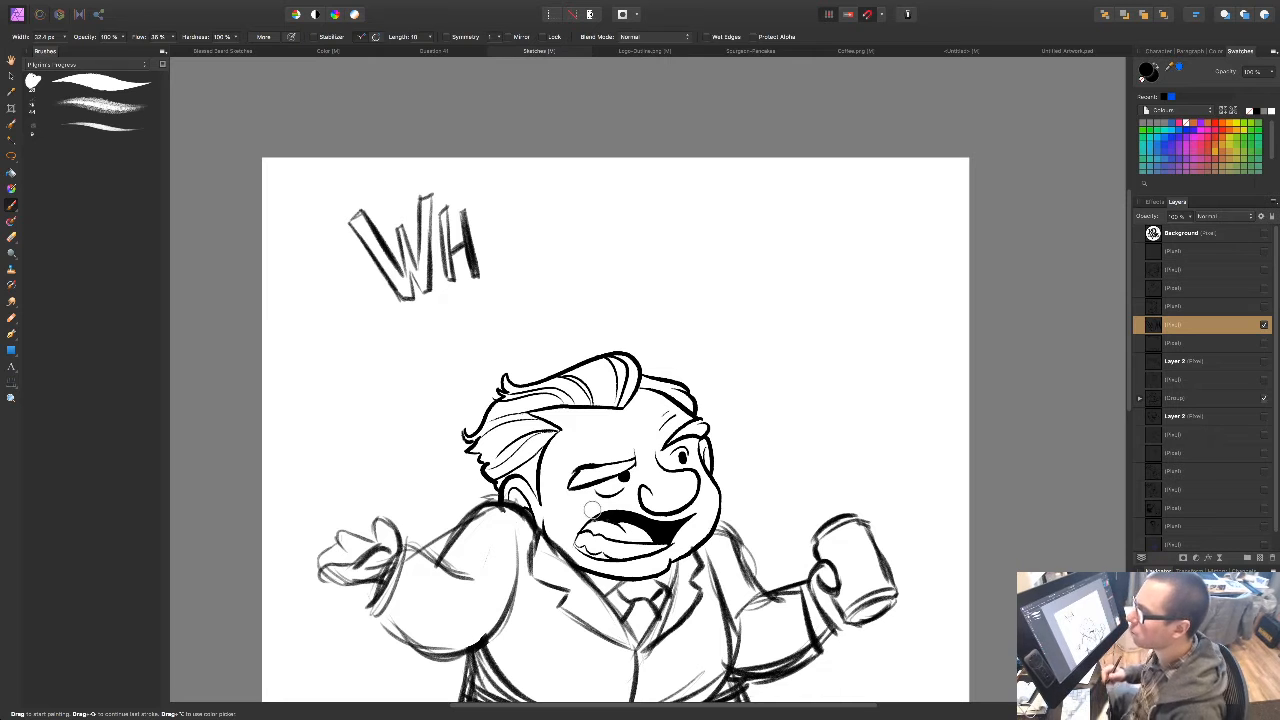
Step: Fill the outlined W and H with solid black strokes
drag(670, 505, 665, 495)
drag(438, 200, 446, 272)
mouse_move(419, 186)
mouse_down()
mouse_move(421, 280)
mouse_move(417, 198)
mouse_move(417, 269)
mouse_move(397, 220)
mouse_move(403, 285)
mouse_move(397, 254)
mouse_move(347, 211)
mouse_move(354, 203)
mouse_move(401, 286)
mouse_move(395, 212)
mouse_up()
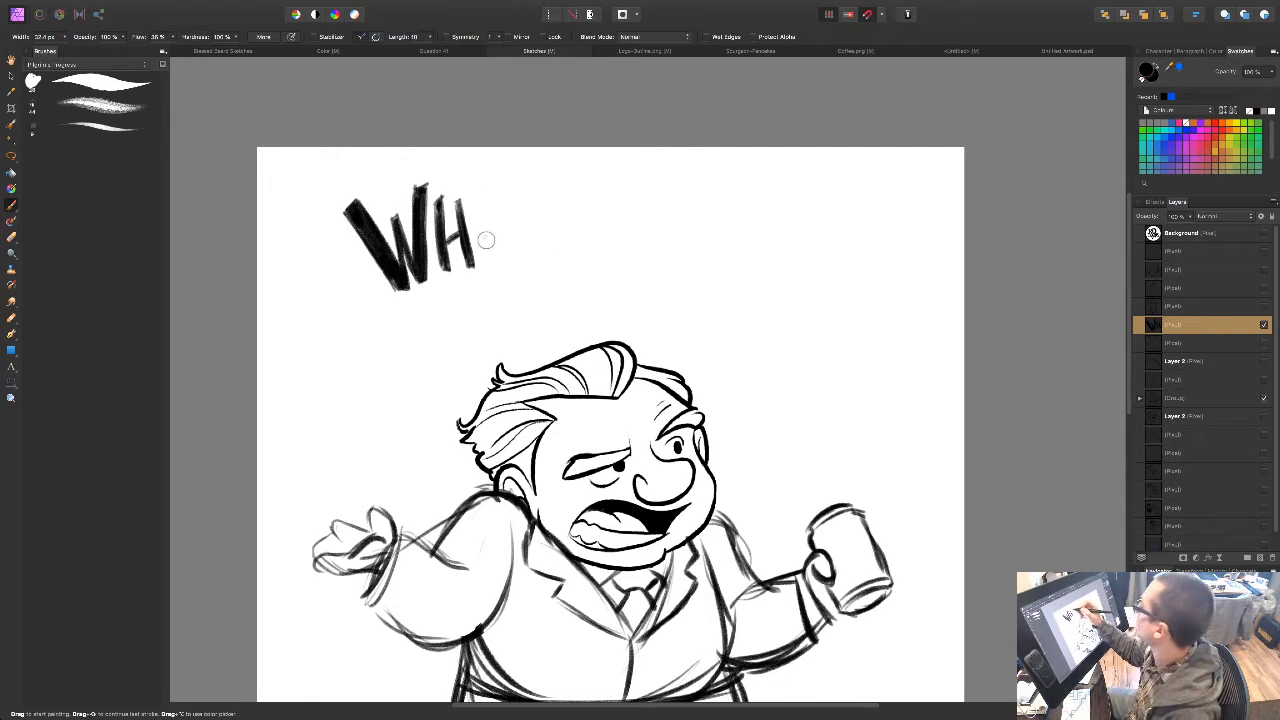
Step: Paint solid black block letters A and T after the H to complete the word "WHAT"
mouse_move(476, 262)
mouse_down()
mouse_move(472, 212)
mouse_move(491, 172)
mouse_move(521, 255)
mouse_move(485, 232)
mouse_move(480, 268)
mouse_move(485, 190)
mouse_move(524, 262)
mouse_move(511, 235)
mouse_move(492, 240)
mouse_move(502, 232)
mouse_up()
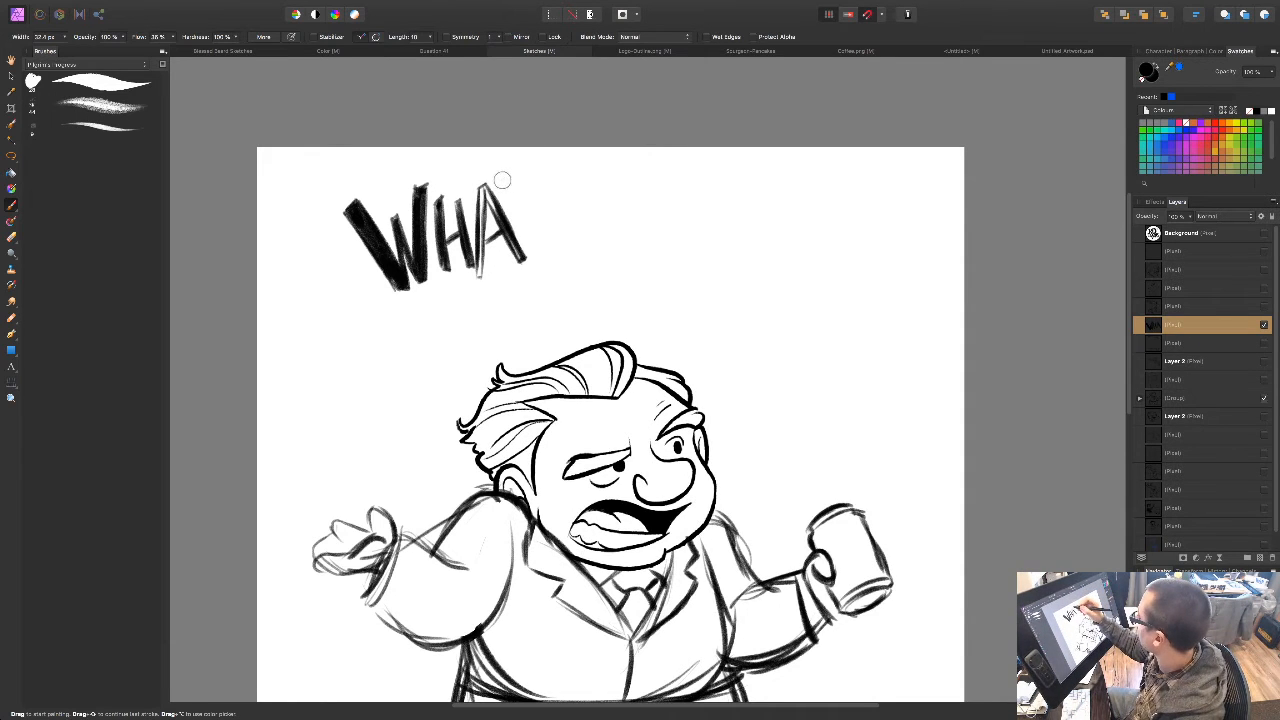
mouse_move(510, 183)
mouse_down()
mouse_move(572, 172)
mouse_move(510, 186)
mouse_move(570, 172)
mouse_move(556, 176)
mouse_up()
mouse_move(534, 188)
mouse_down()
mouse_move(542, 258)
mouse_move(540, 234)
mouse_up()
drag(481, 192, 479, 280)
drag(484, 188, 517, 253)
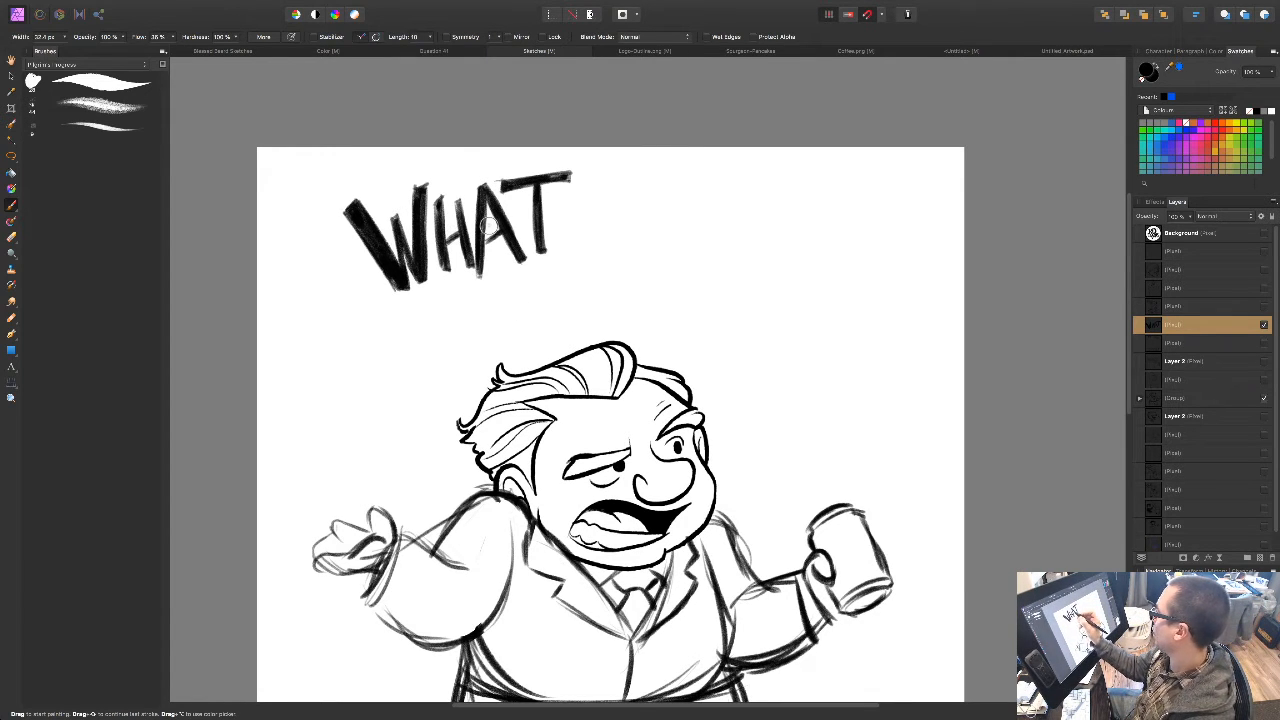
Step: Touch up the A with the brush and trim the thick first diagonal of the W with the eraser
drag(537, 386, 514, 393)
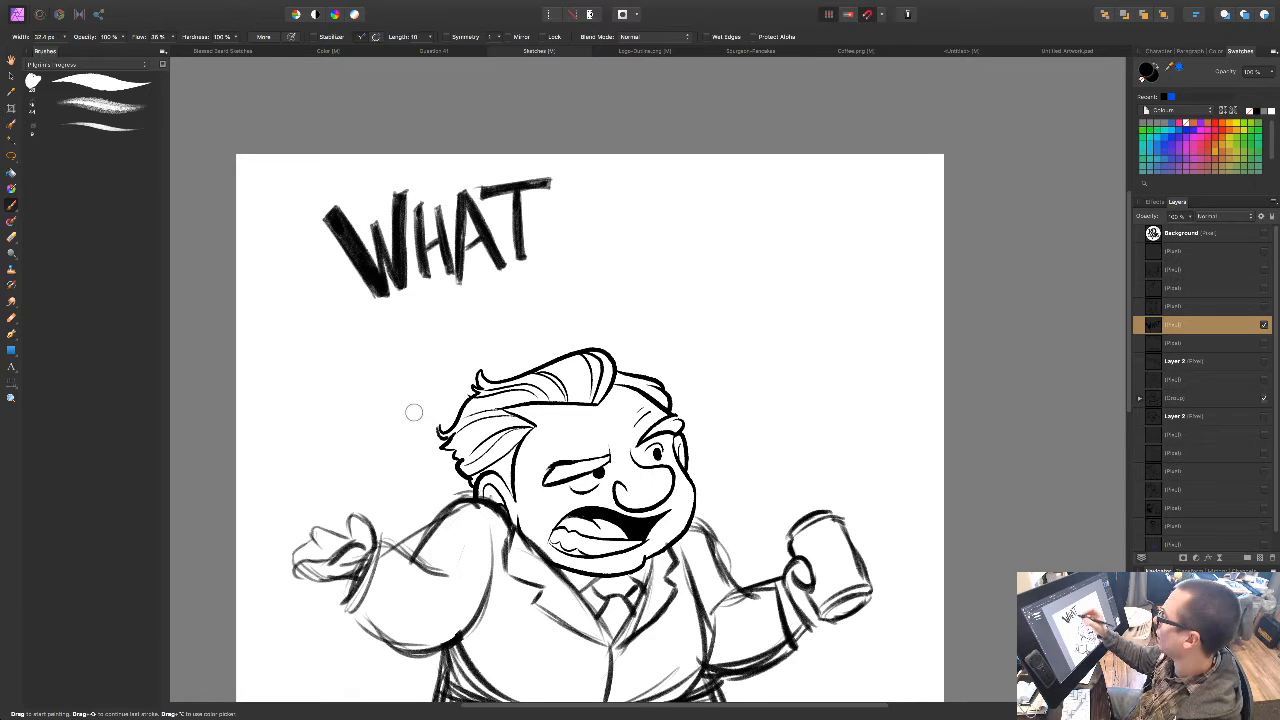
drag(486, 331, 476, 328)
drag(445, 279, 460, 191)
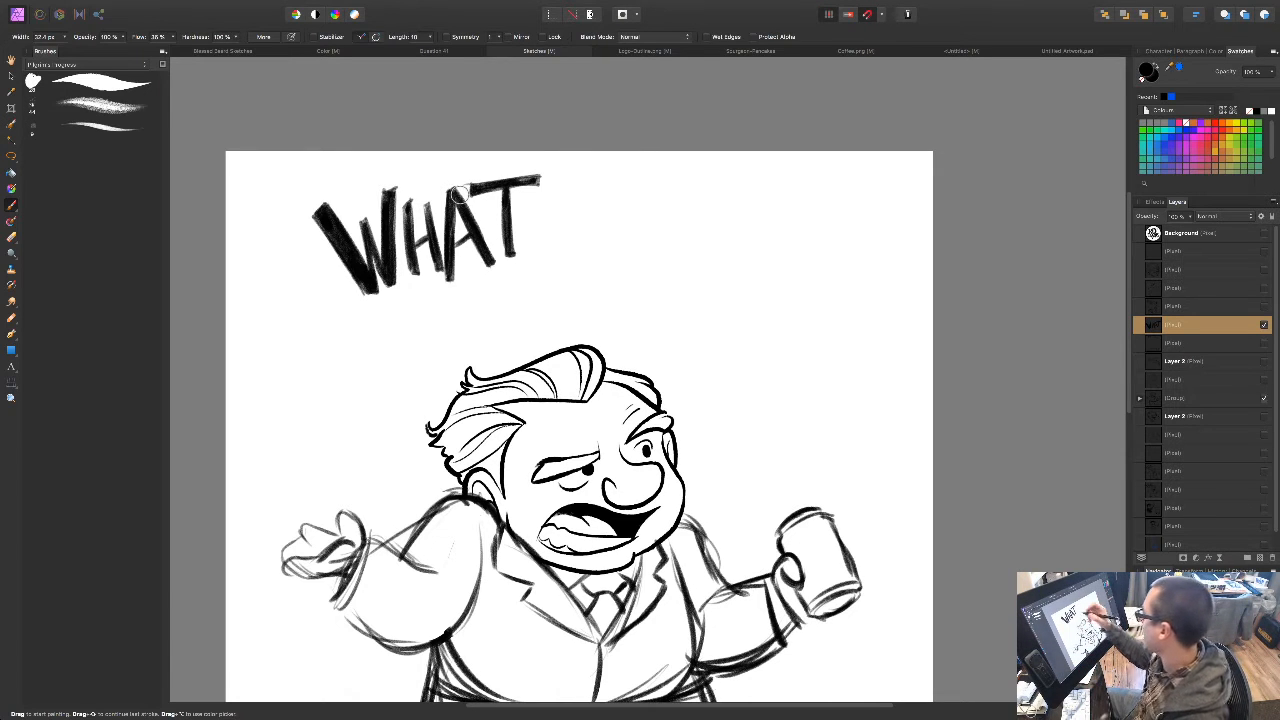
key(e)
drag(328, 207, 372, 281)
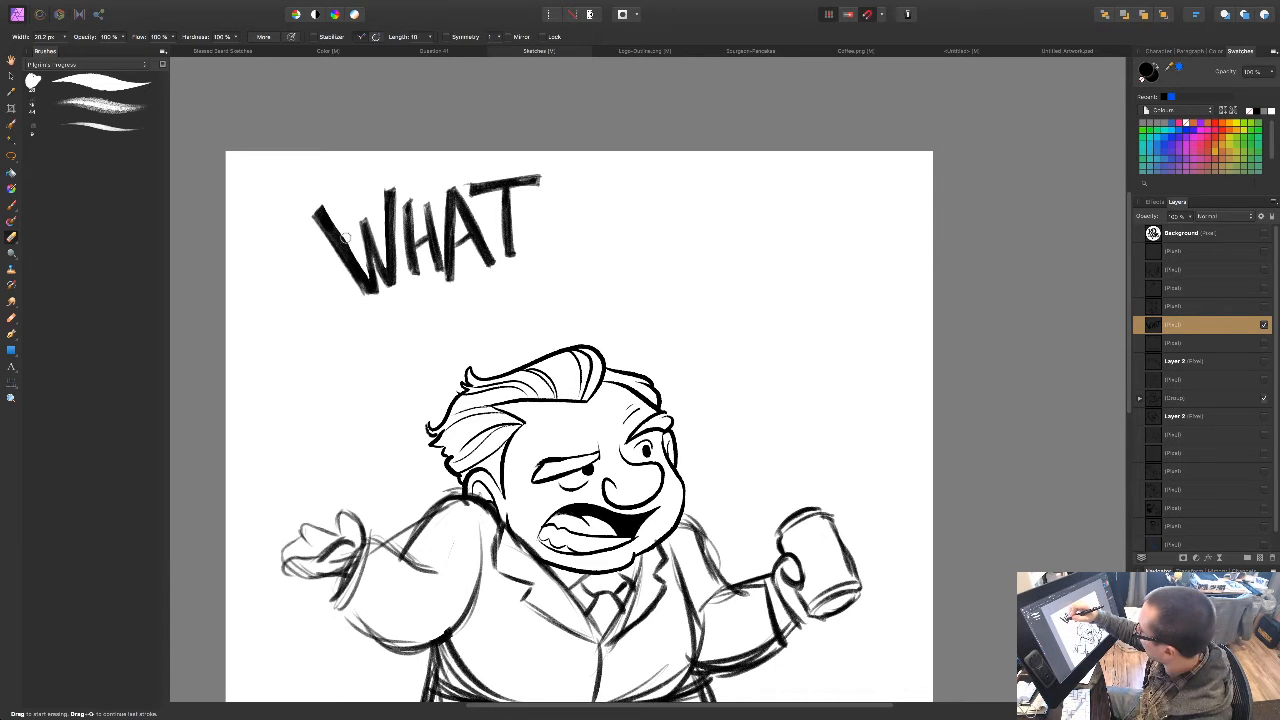
key(b)
drag(631, 460, 608, 434)
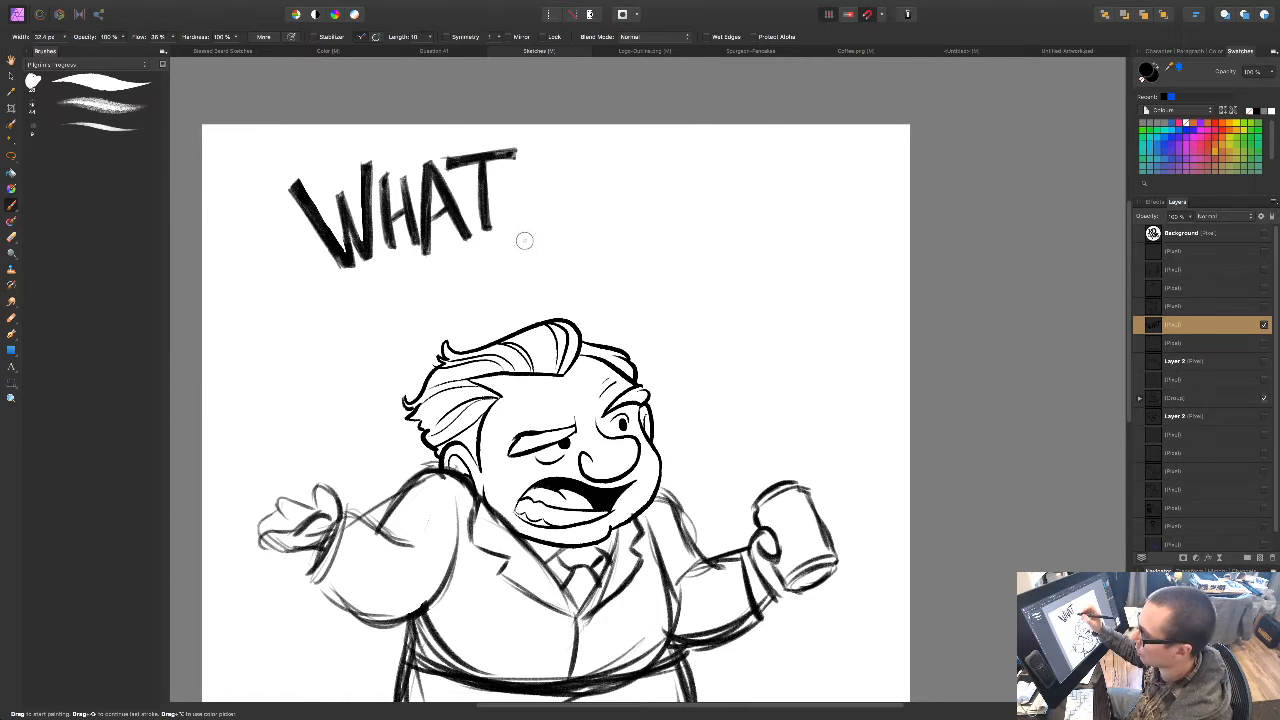
Step: Tilt the "WHAT" lettering slightly counter-clockwise and shift it closer to the page's left edge
key(v)
drag(491, 247, 436, 226)
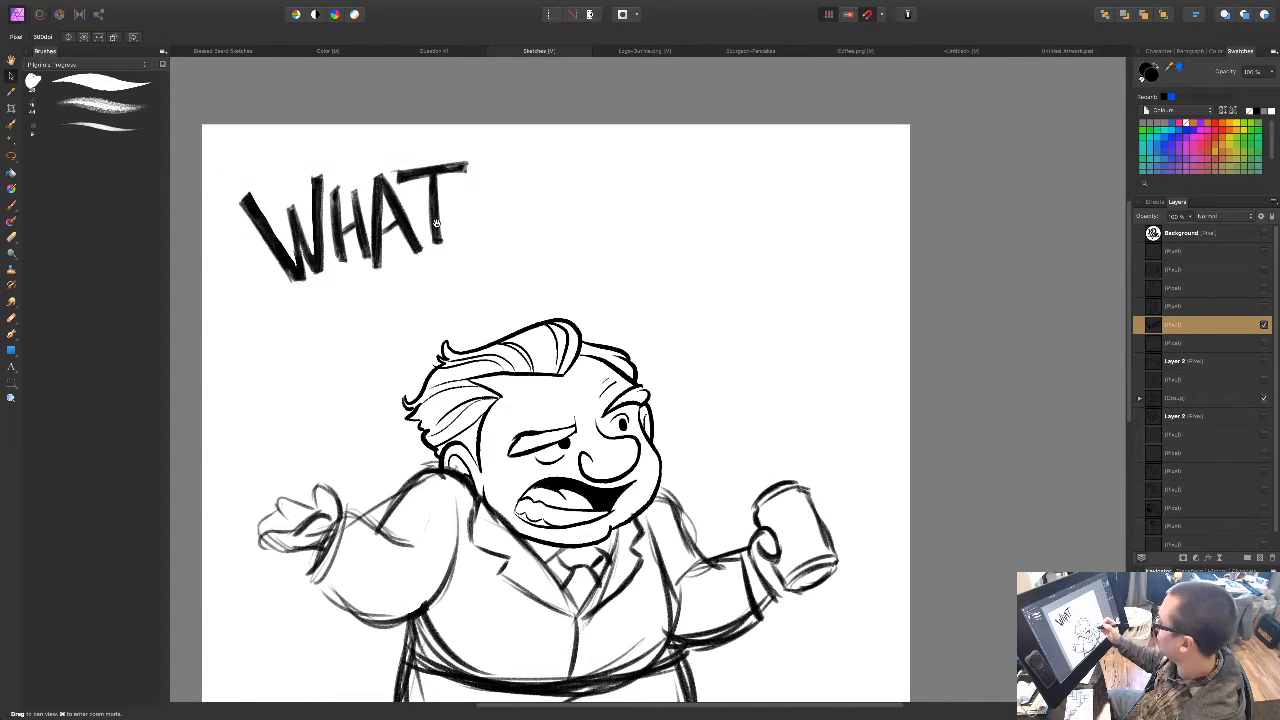
drag(476, 156, 469, 130)
drag(431, 212, 455, 226)
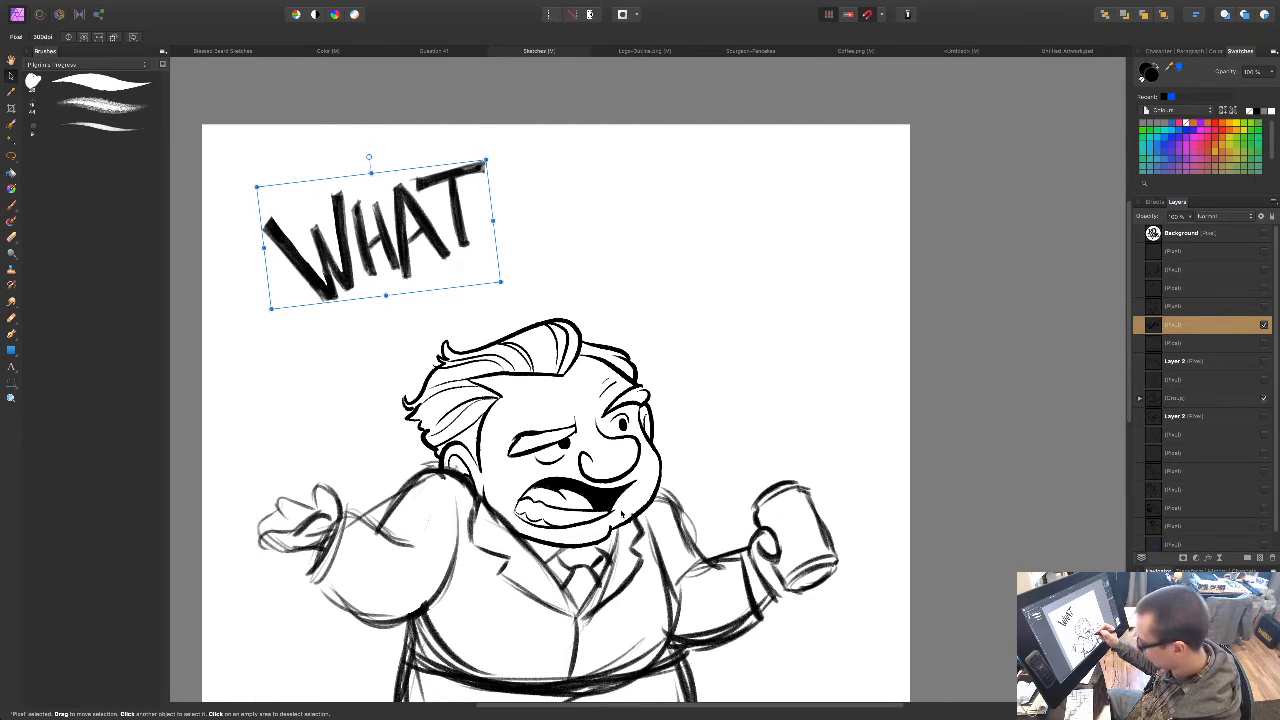
Step: Add another pixel layer, return to the "WHAT" layer and paint a slanted apostrophe after the T
click(1260, 558)
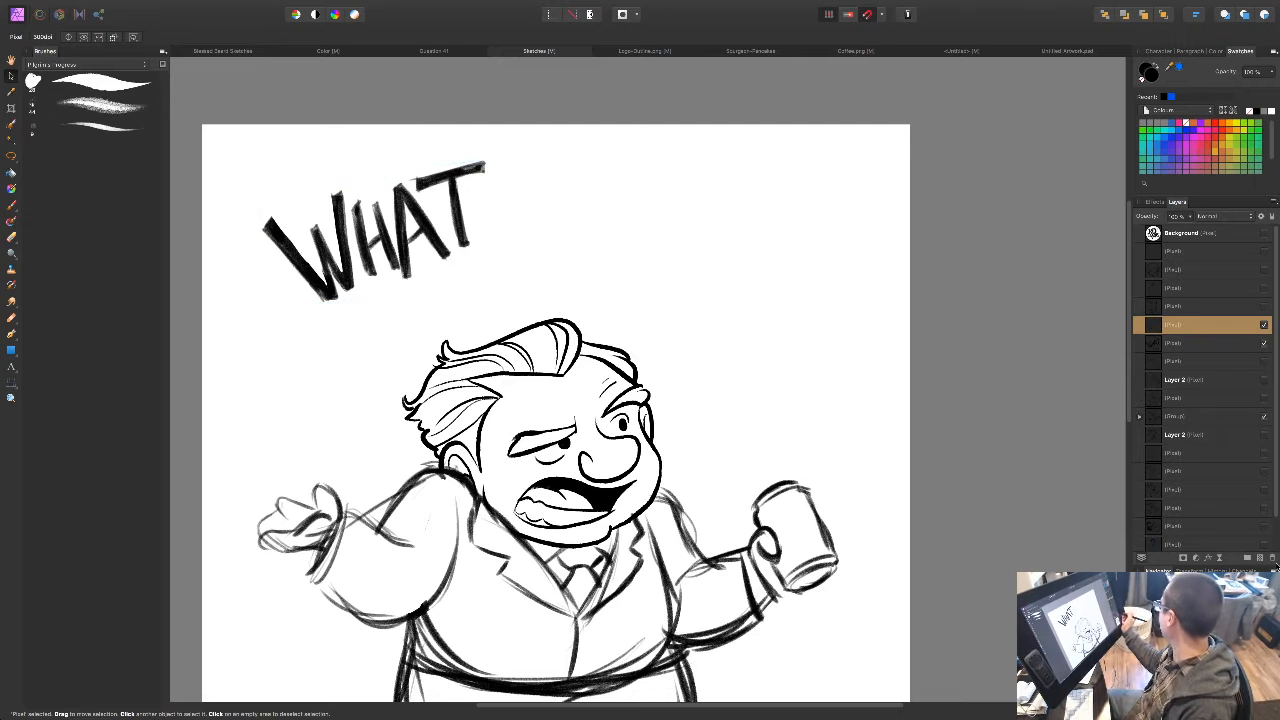
key(b)
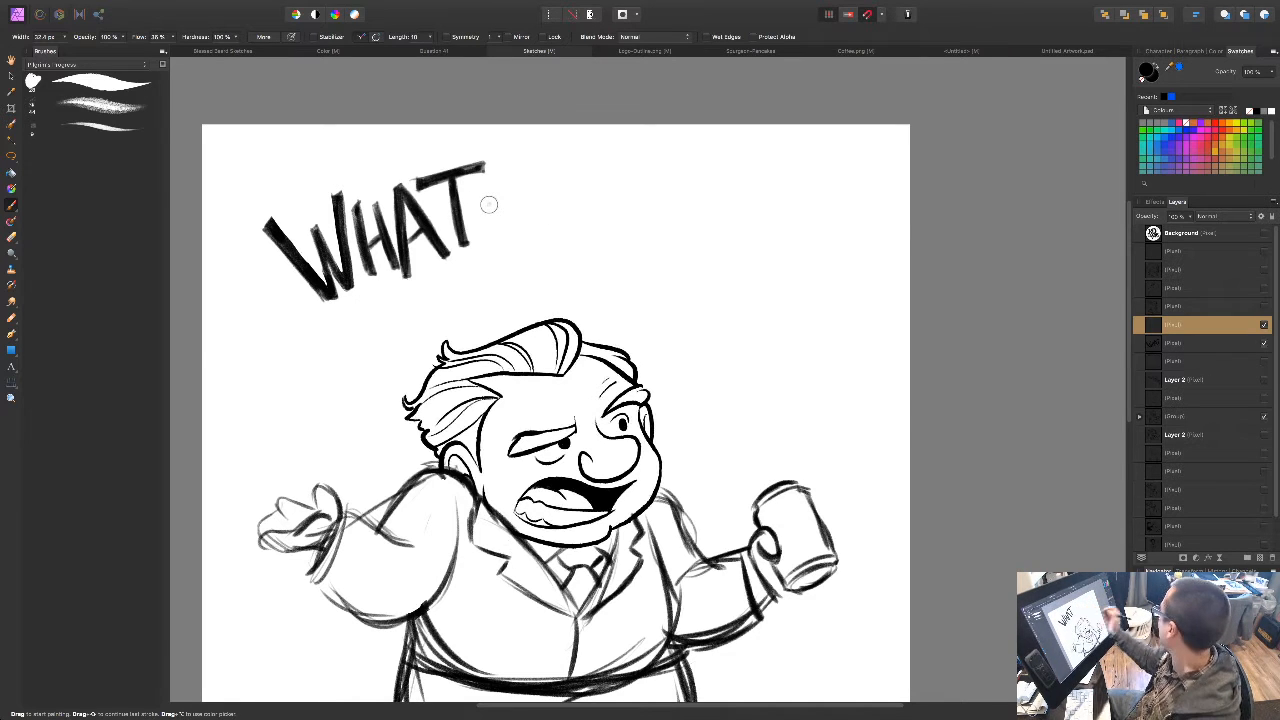
key(alt+[)
drag(491, 179, 498, 163)
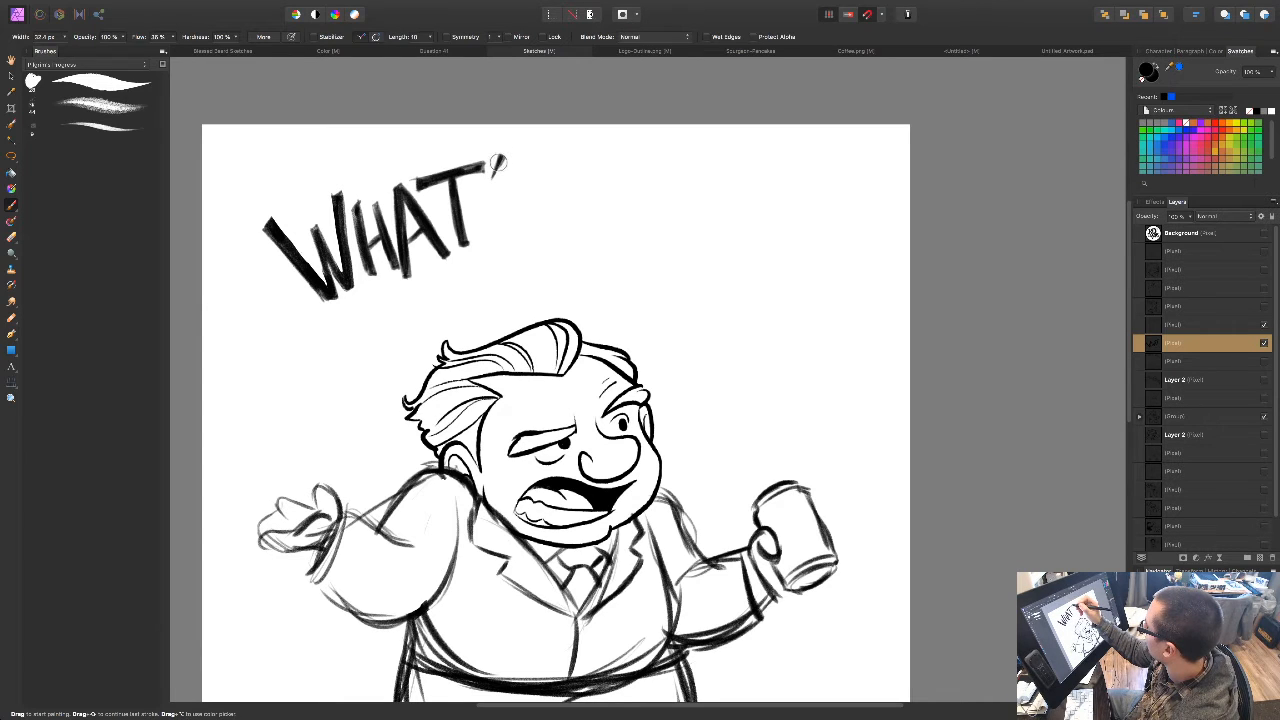
key(ctrl+z)
key(ctrl+z)
drag(494, 143, 490, 182)
click(506, 303)
key(space)
drag(597, 371, 591, 371)
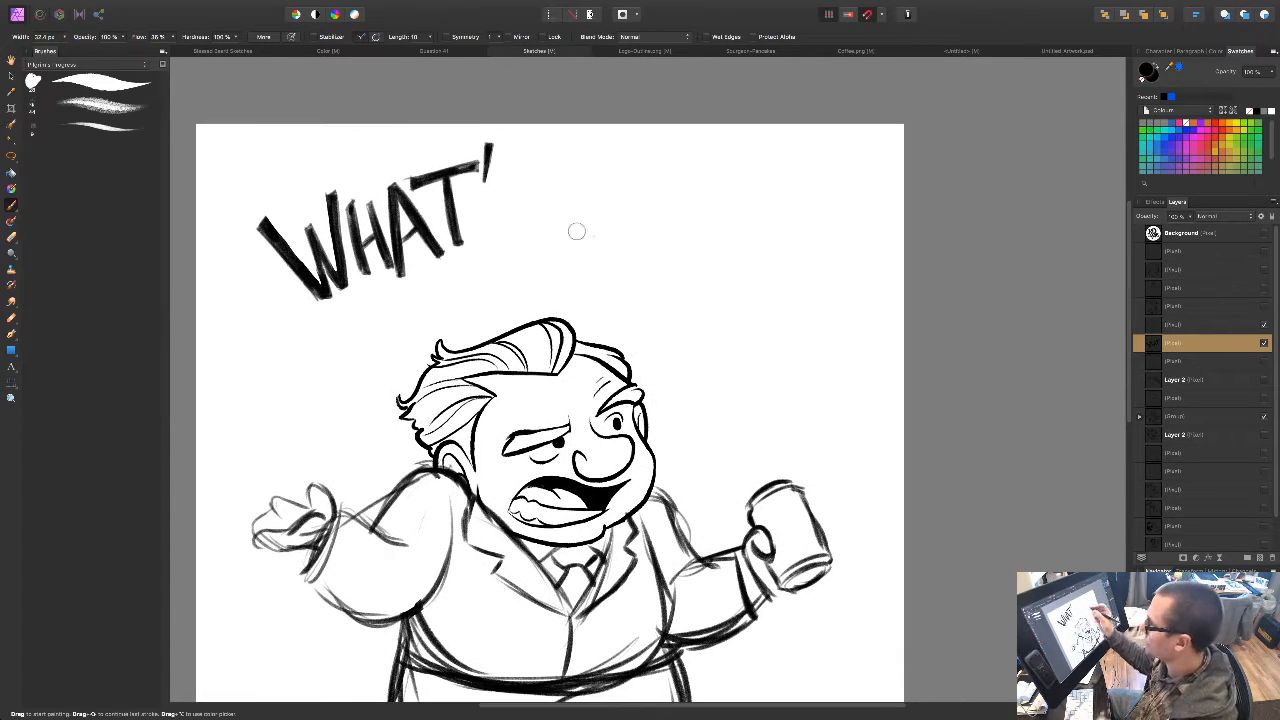
Step: Paint a solid black block letter S after the apostrophe to complete "WHAT'S"
mouse_move(510, 166)
mouse_down()
mouse_move(530, 180)
mouse_move(504, 170)
mouse_move(501, 185)
mouse_move(515, 160)
mouse_move(502, 194)
mouse_move(511, 172)
mouse_move(505, 190)
mouse_move(539, 209)
mouse_move(530, 199)
mouse_move(529, 236)
mouse_move(539, 217)
mouse_move(502, 234)
mouse_up()
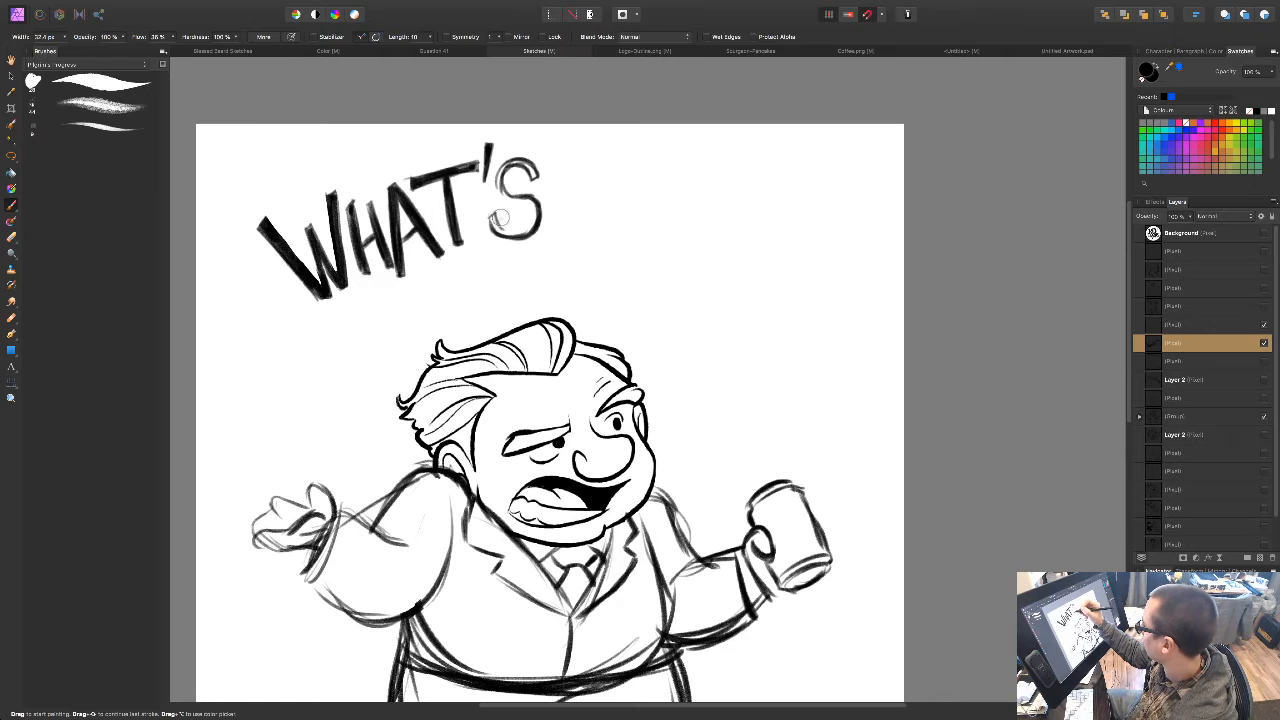
mouse_move(511, 224)
mouse_down()
mouse_move(529, 213)
mouse_move(503, 170)
mouse_up()
mouse_move(498, 217)
mouse_down()
mouse_move(512, 236)
mouse_move(530, 223)
mouse_up()
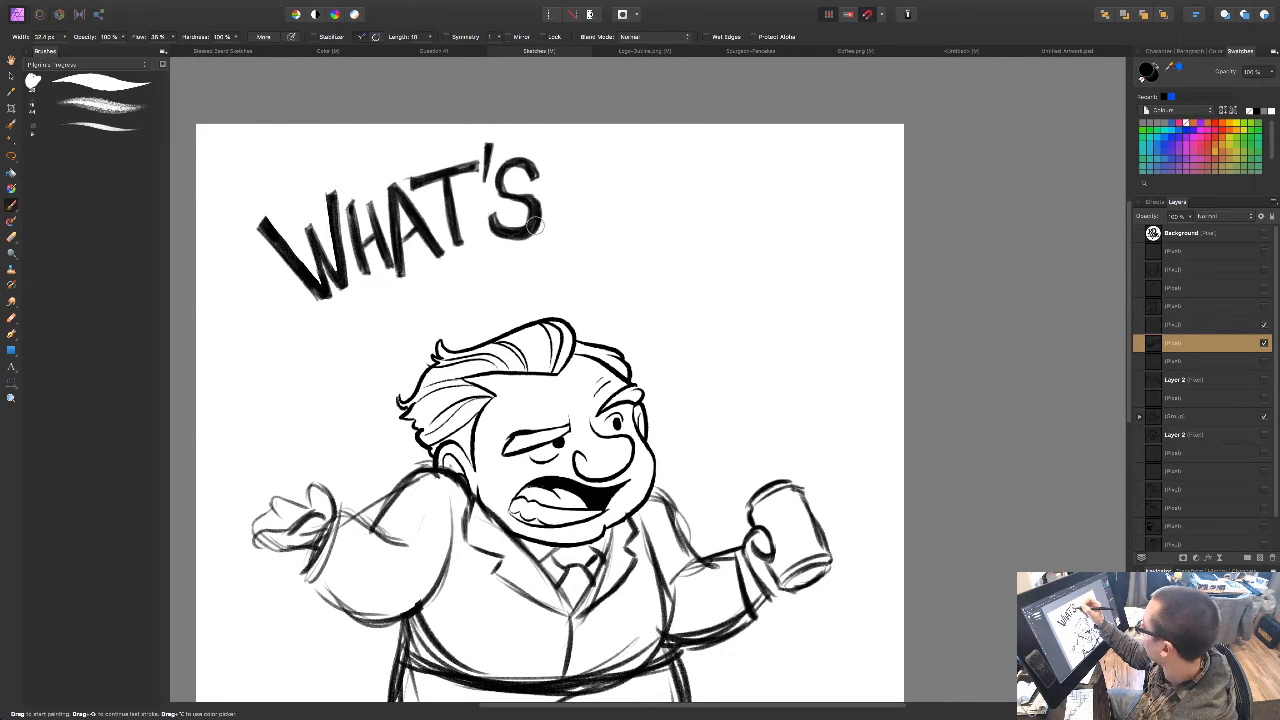
Step: Touch up the S with the brush, then rotate the whole "WHAT'S" lettering slightly further counter-clockwise
drag(509, 168, 508, 192)
key(e)
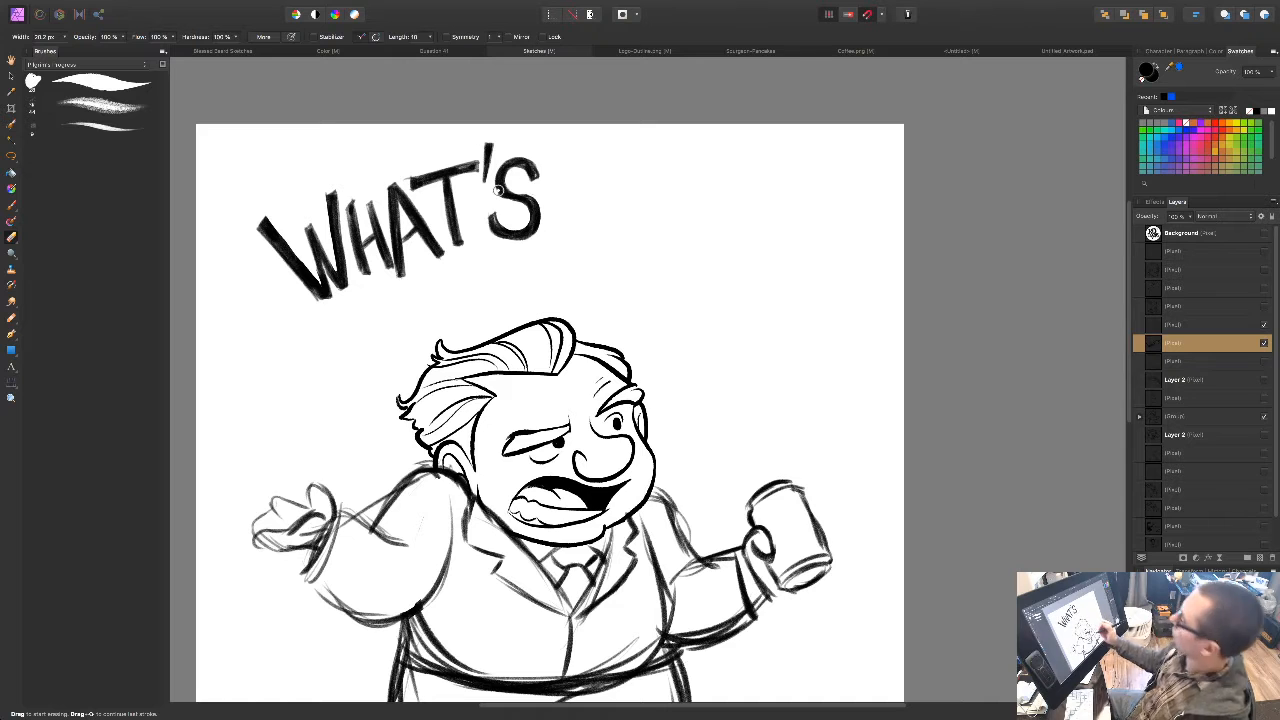
key(v)
drag(529, 240, 531, 244)
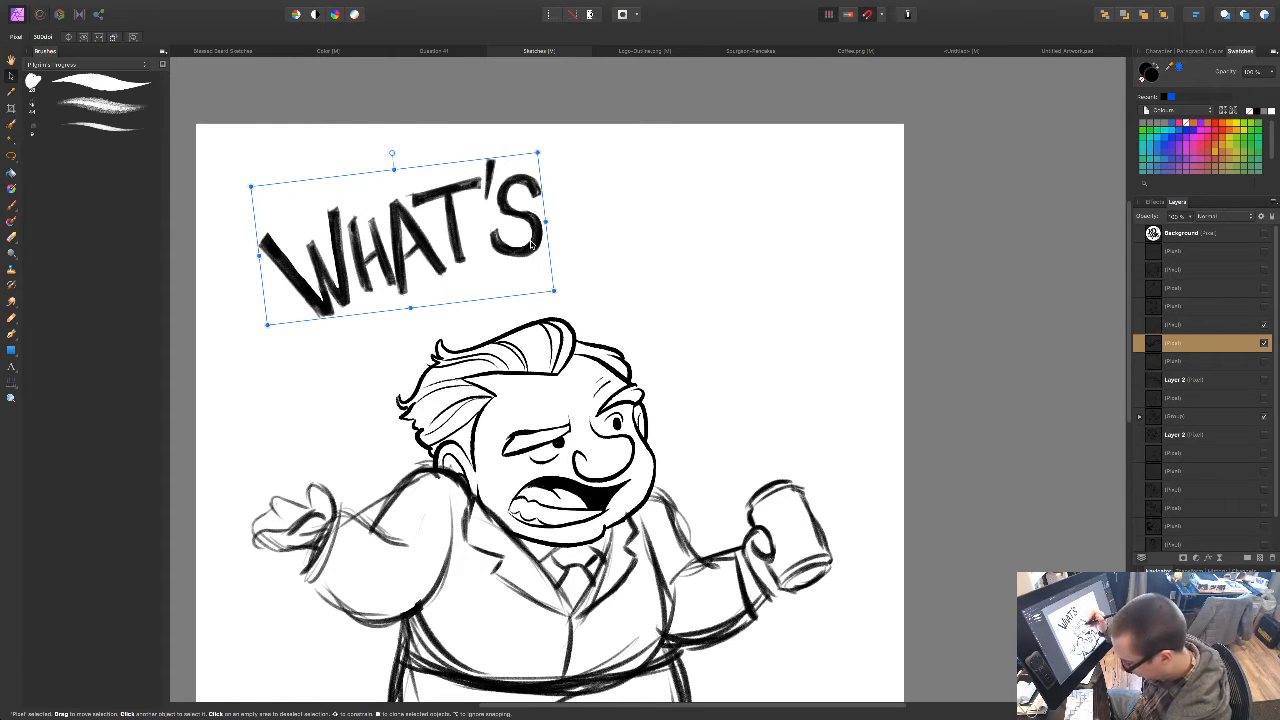
drag(657, 431, 701, 440)
mouse_move(548, 232)
mouse_down()
mouse_move(537, 242)
mouse_move(569, 248)
mouse_move(531, 215)
mouse_up()
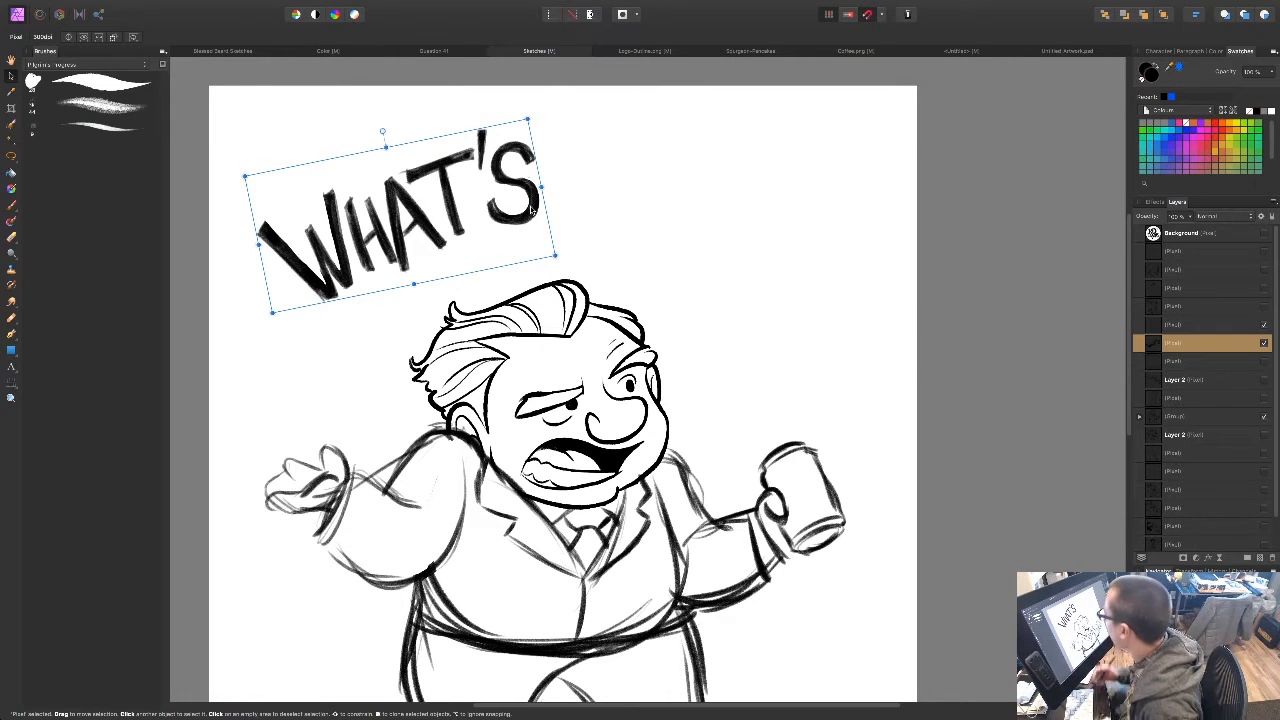
drag(528, 223, 531, 236)
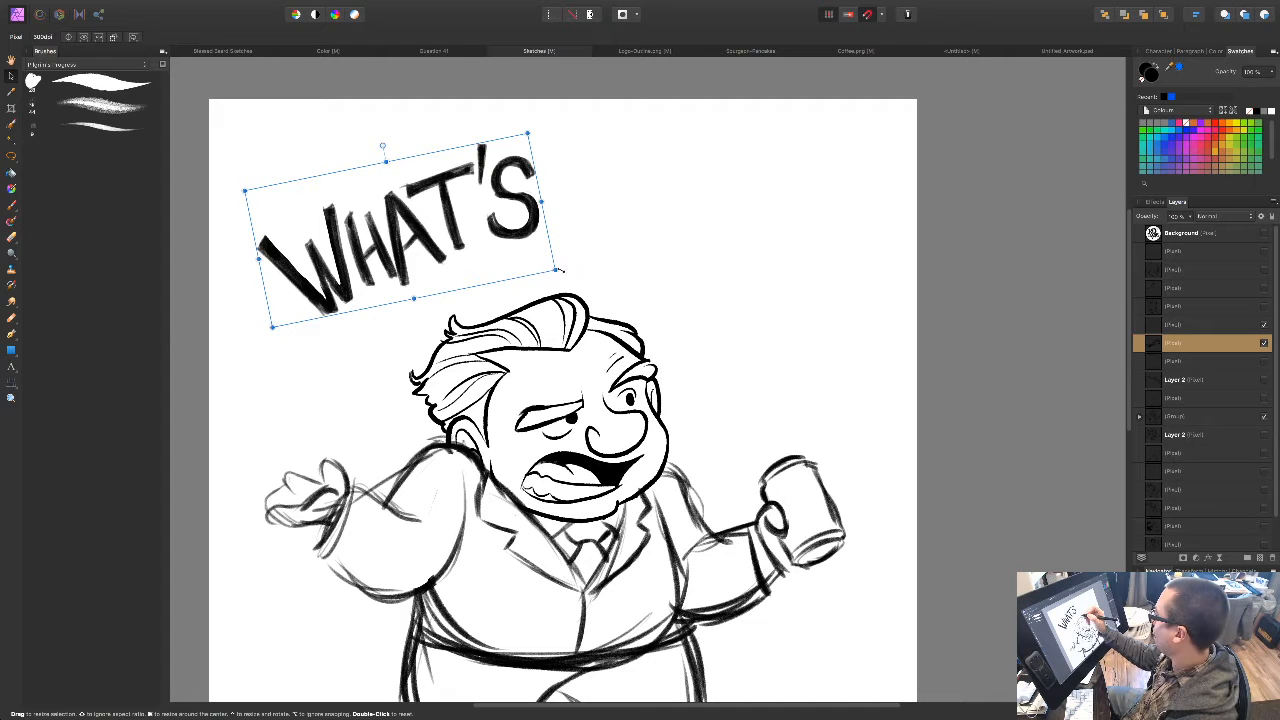
Step: Shift the "WHAT'S" lettering slightly closer to the page's left edge to free space for the next word
key(space)
drag(745, 533, 737, 505)
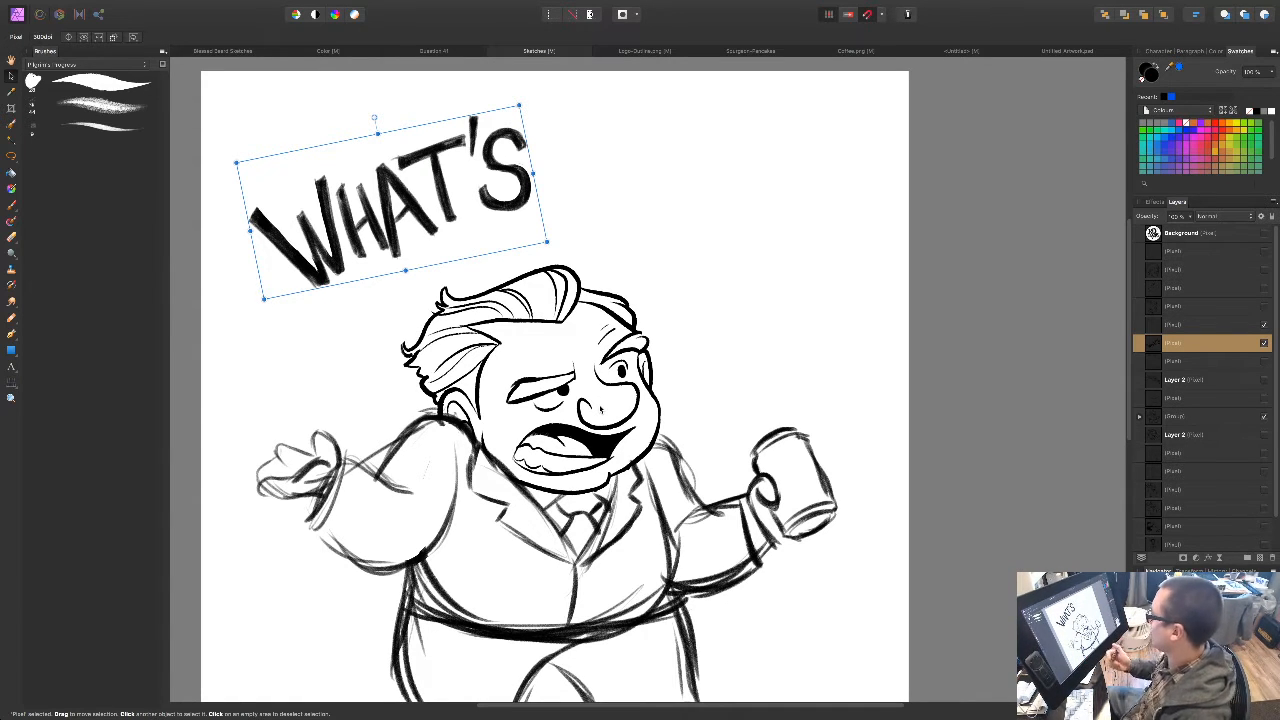
key(space)
drag(580, 420, 570, 423)
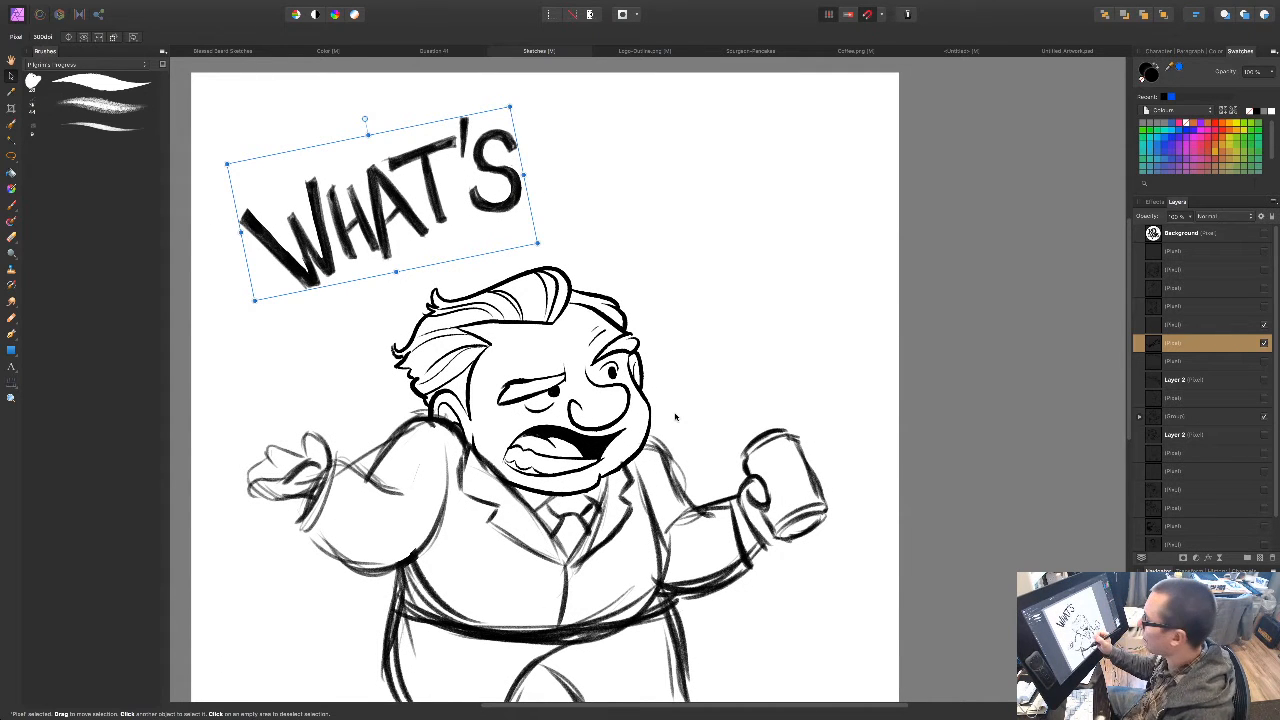
key(space)
drag(627, 480, 621, 490)
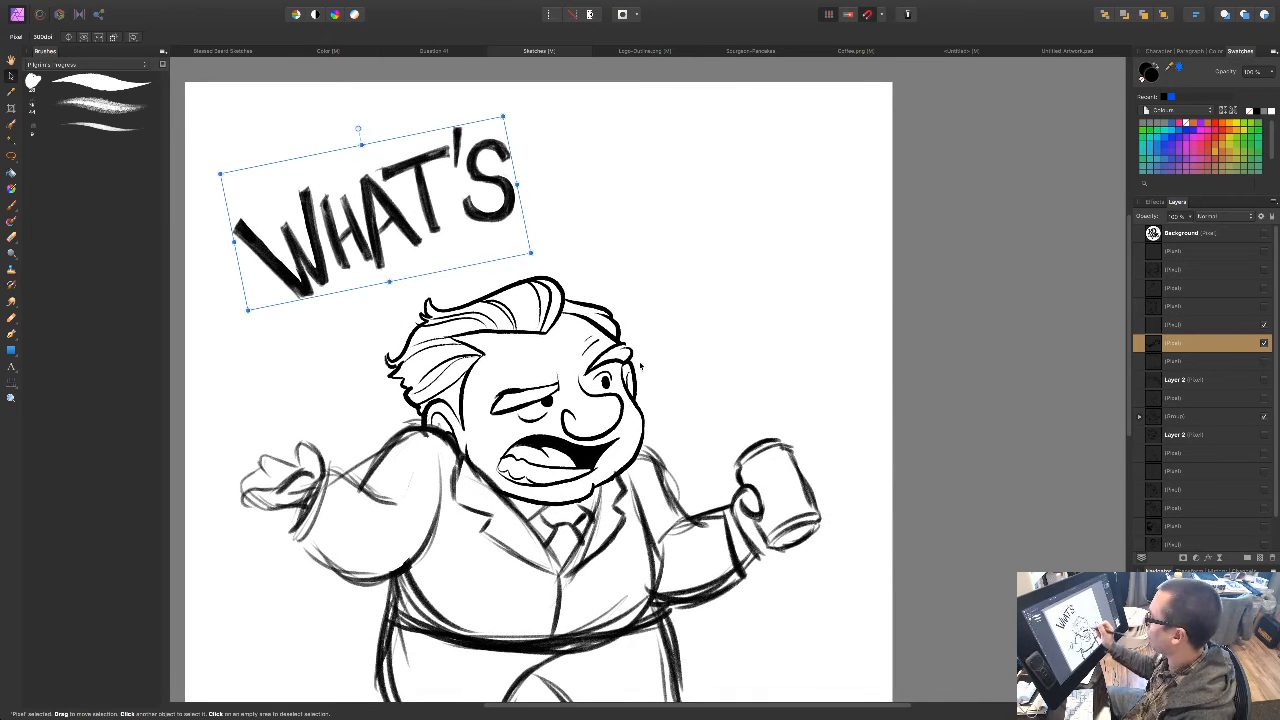
drag(511, 211, 500, 207)
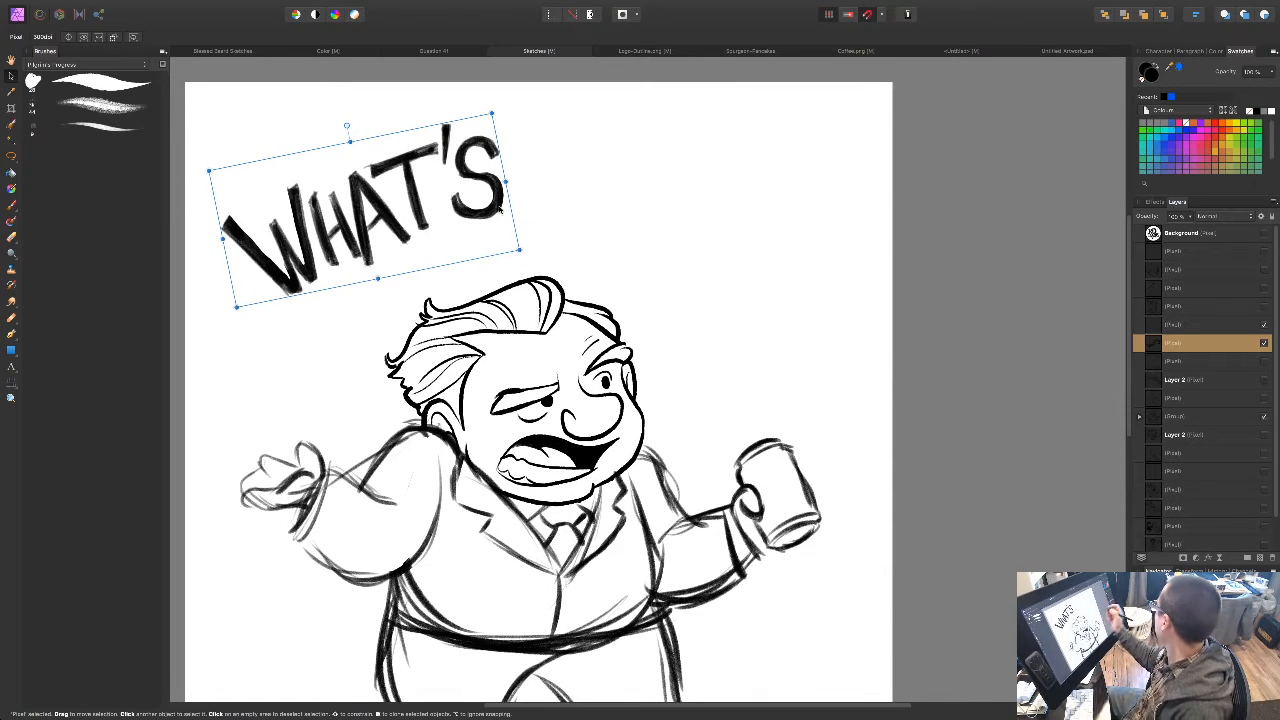
Step: On the empty pixel layer above "WHAT'S", outline the first stem of a W beside it and undo the too-narrow middle strokes
click(1224, 330)
key(b)
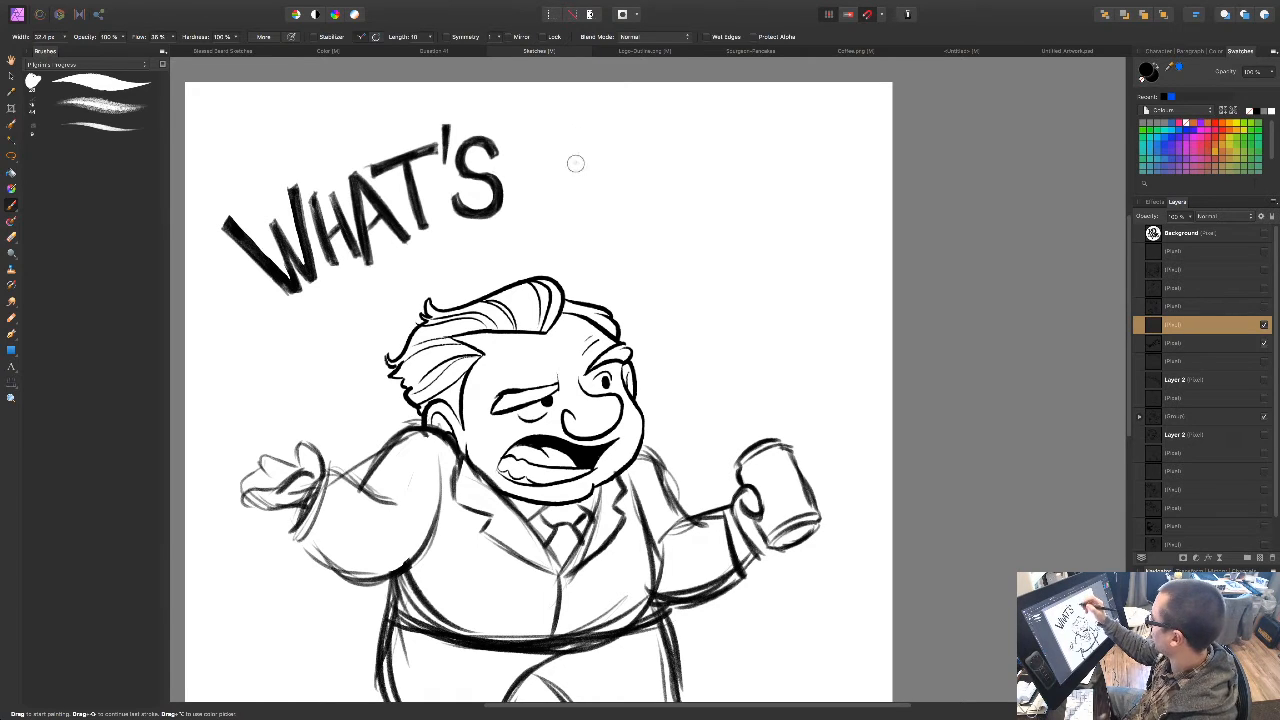
mouse_move(589, 143)
mouse_down()
mouse_move(591, 229)
mouse_move(594, 133)
mouse_move(599, 209)
mouse_move(618, 163)
mouse_move(620, 176)
mouse_move(614, 208)
mouse_move(590, 228)
mouse_move(621, 183)
mouse_move(611, 233)
mouse_up()
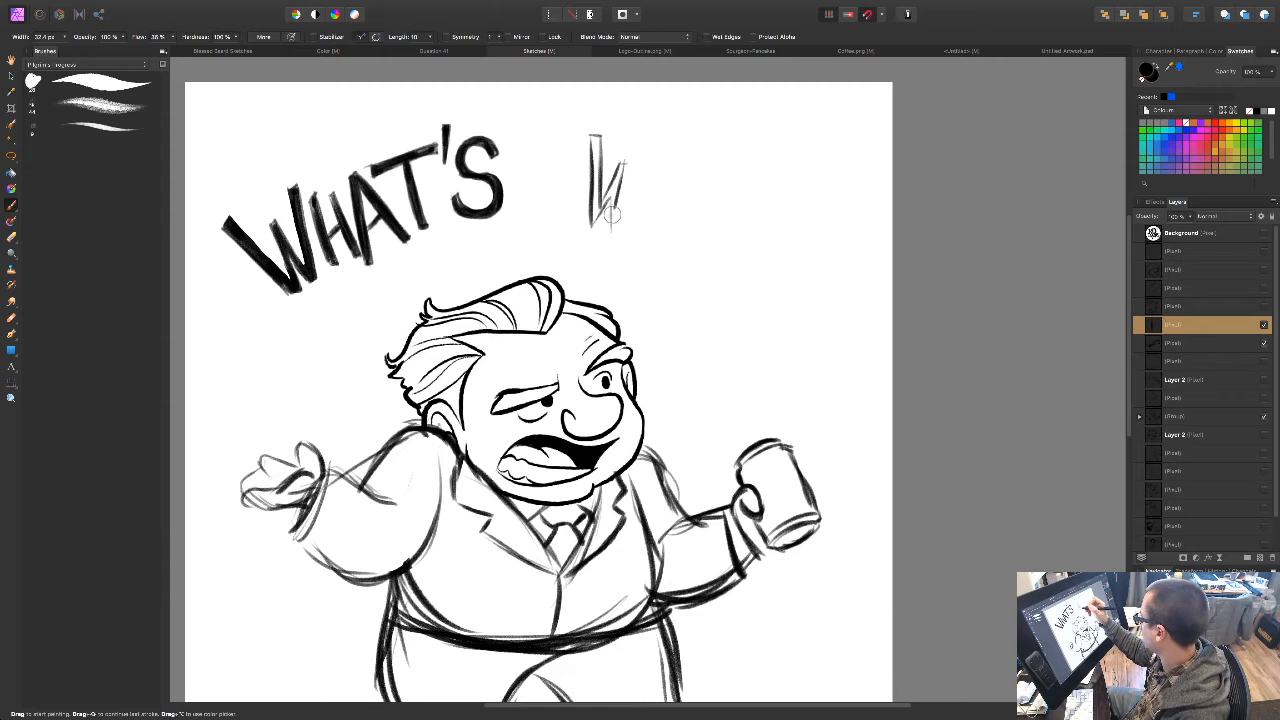
key(ctrl+z)
key(ctrl+z)
key(ctrl+z)
key(ctrl+z)
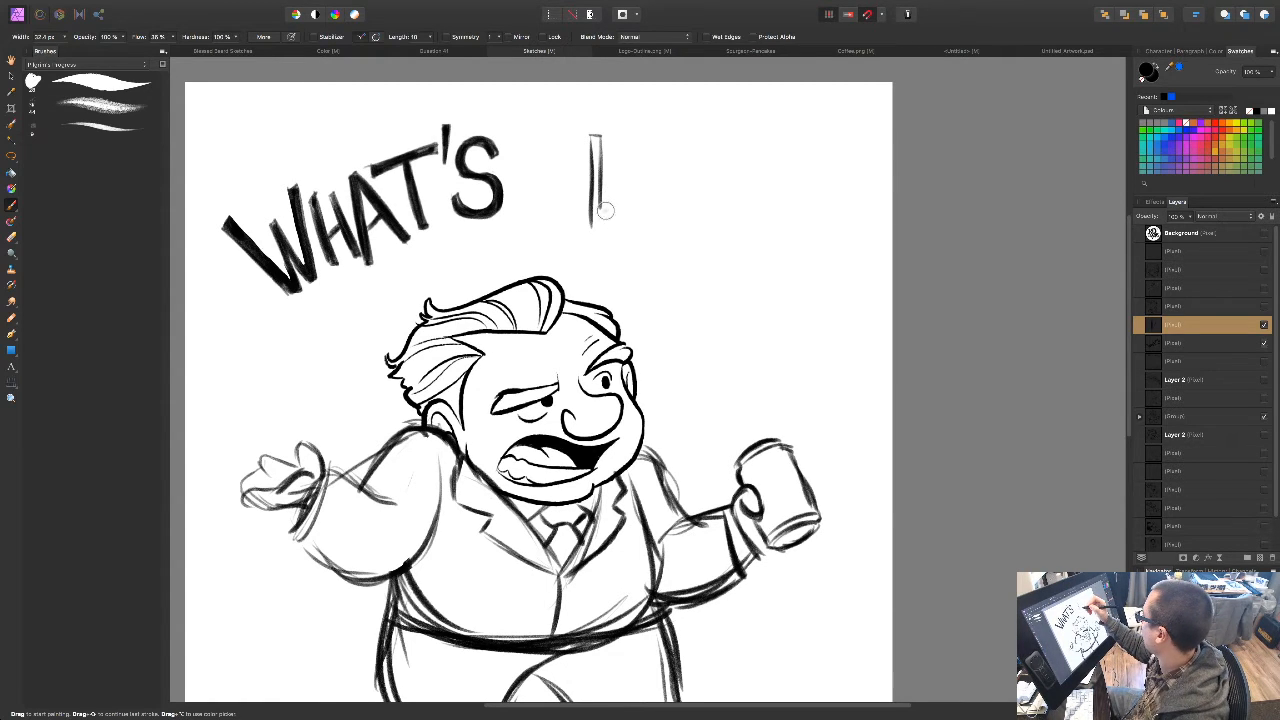
Step: Outline the remaining diagonals of the hollow block letter W with a wider spread
drag(640, 163, 620, 194)
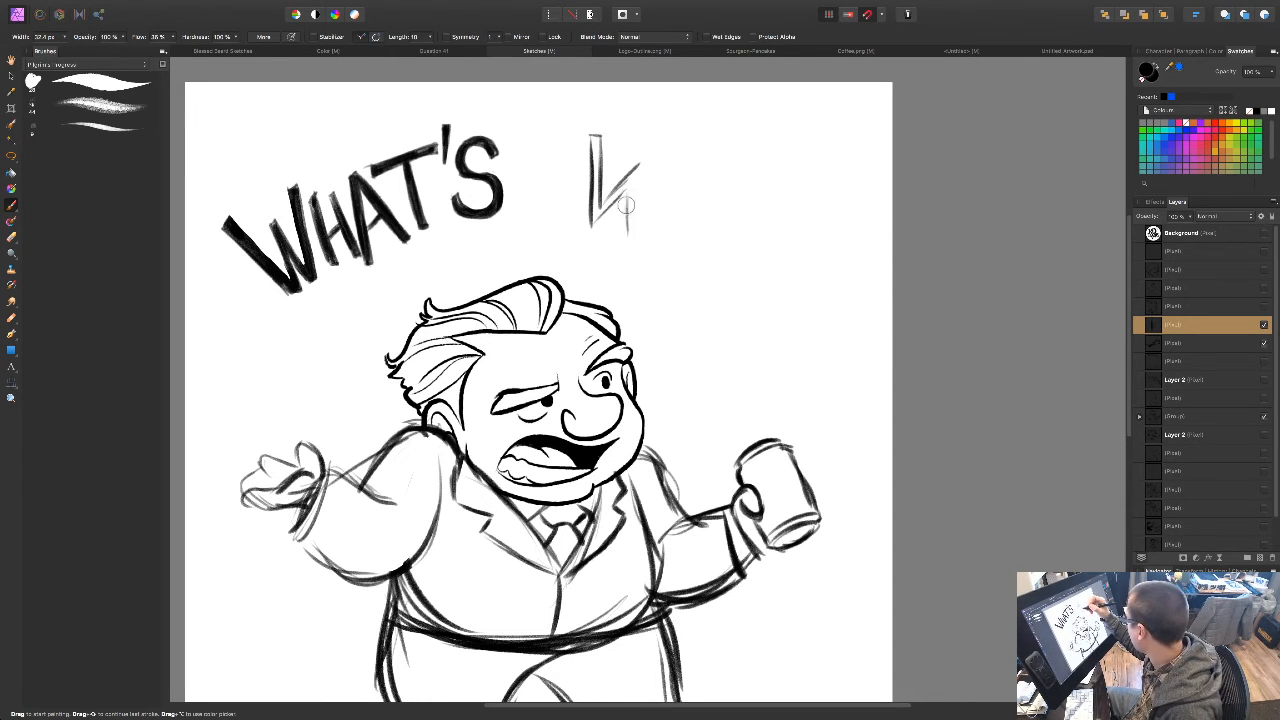
mouse_move(634, 217)
mouse_down()
mouse_move(673, 150)
mouse_move(685, 156)
mouse_move(644, 217)
mouse_up()
drag(679, 160, 630, 240)
drag(667, 184, 636, 226)
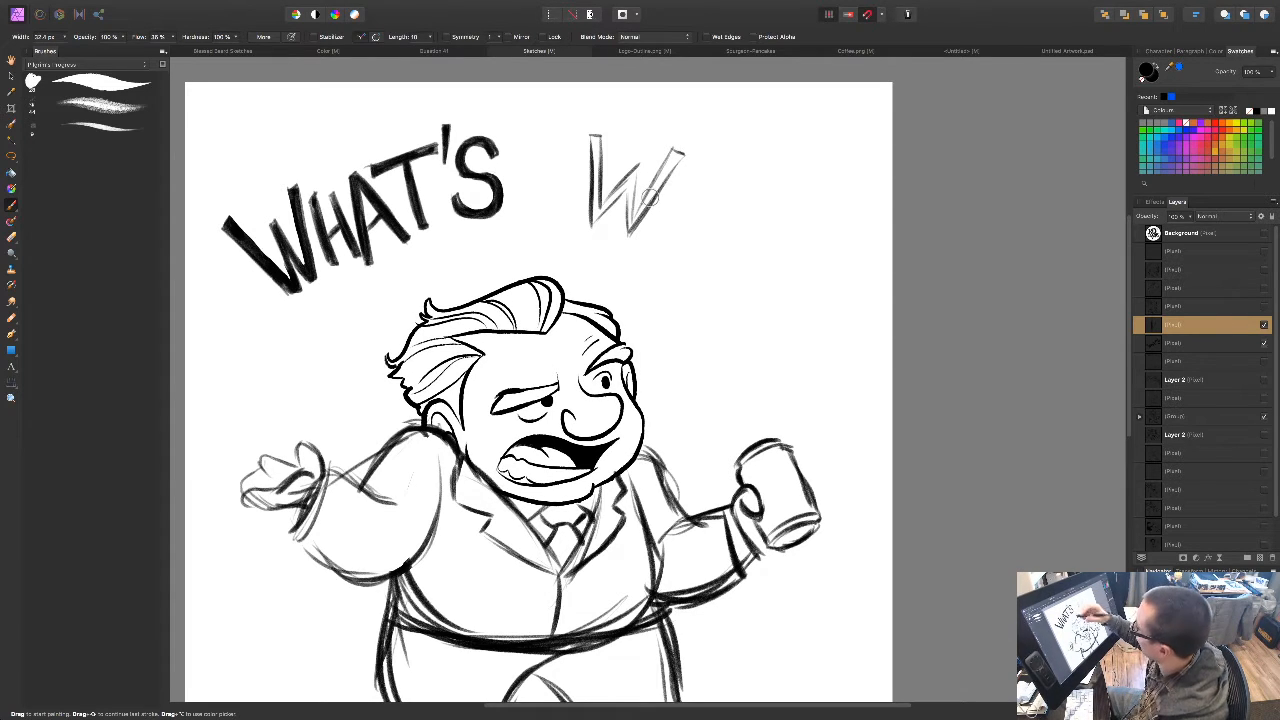
Step: On the same layer as the W, outline a slanted hollow block R with a round bowl and short leg after it
click(1200, 343)
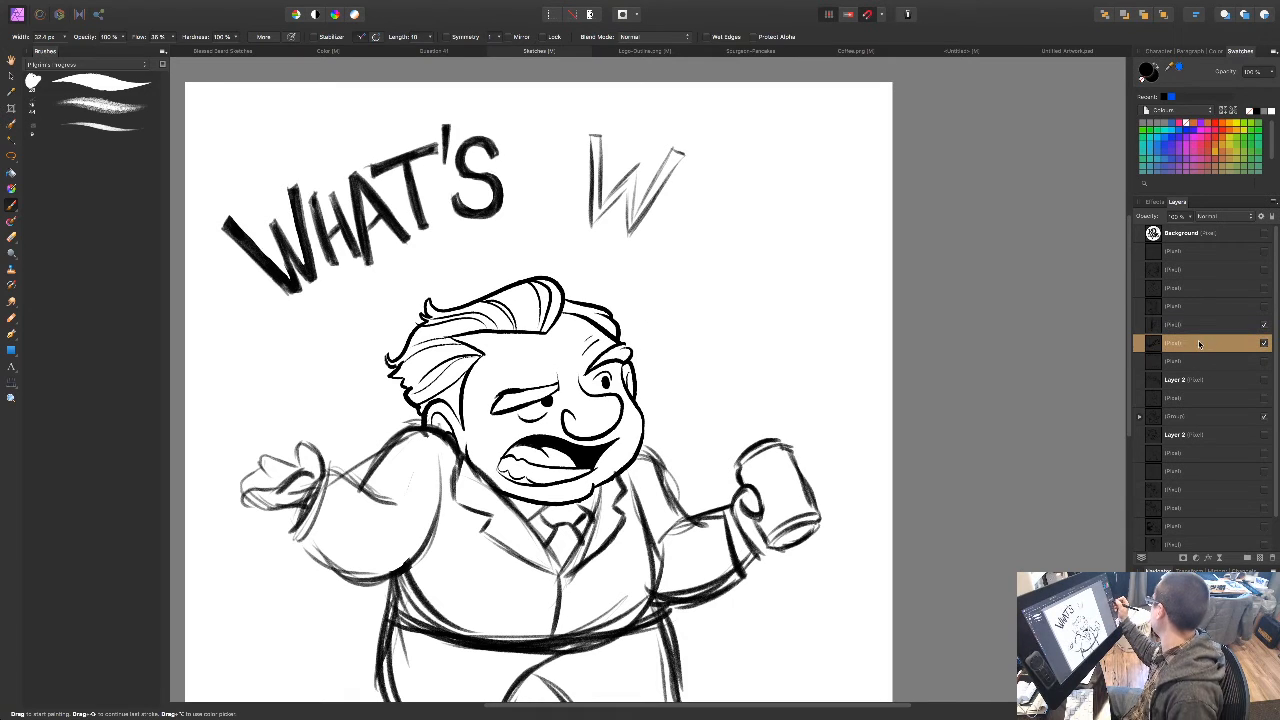
click(1195, 328)
mouse_move(688, 359)
mouse_down()
mouse_move(685, 381)
mouse_move(719, 360)
mouse_up()
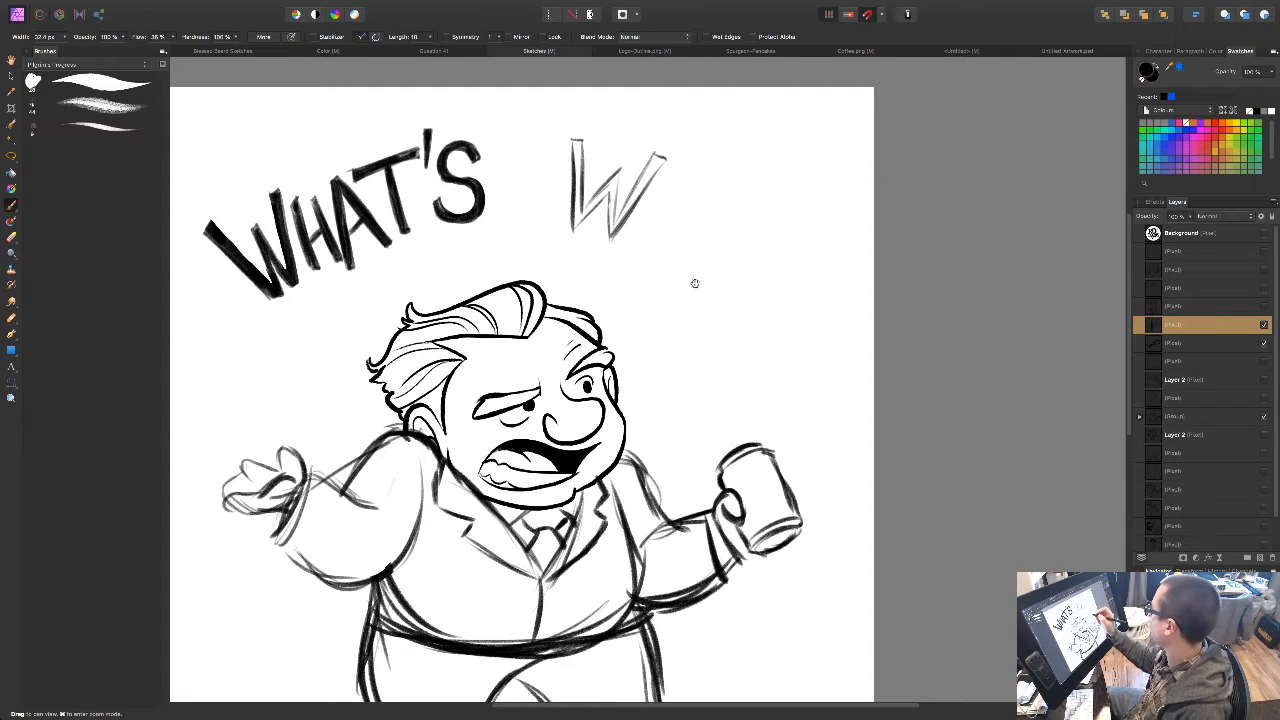
mouse_move(630, 242)
mouse_down()
mouse_move(662, 184)
mouse_move(698, 200)
mouse_up()
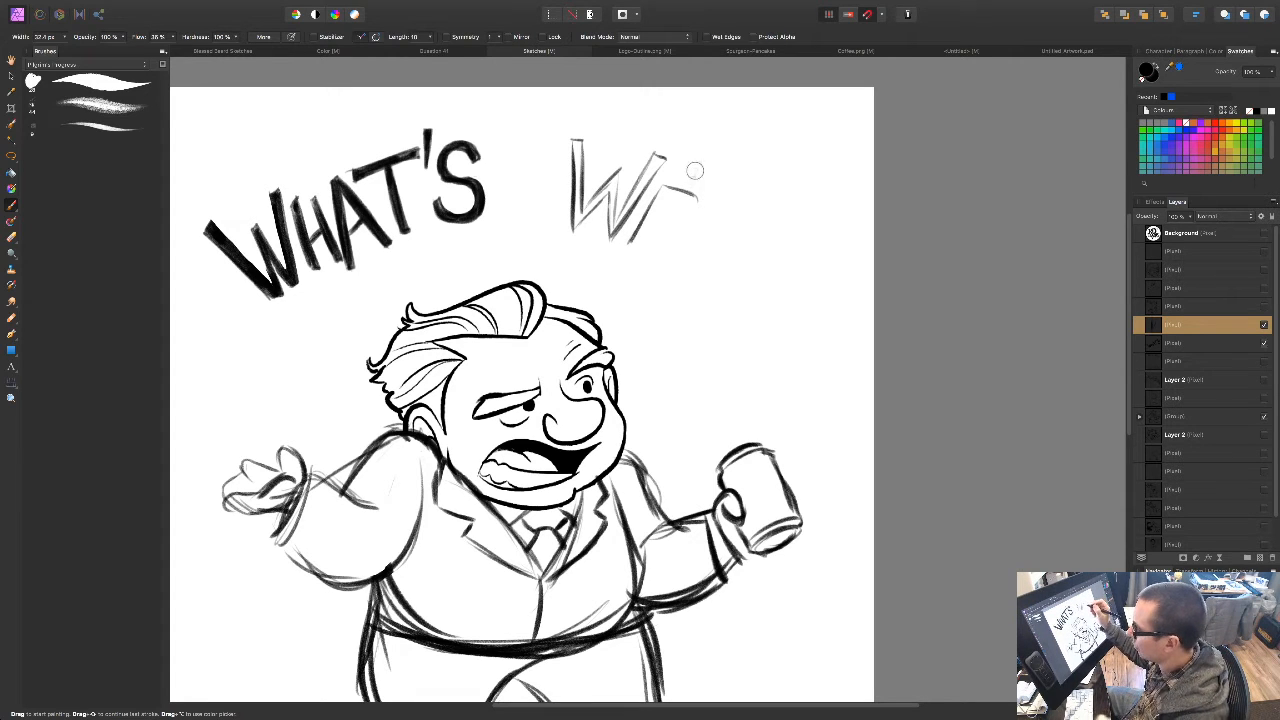
drag(689, 193, 704, 218)
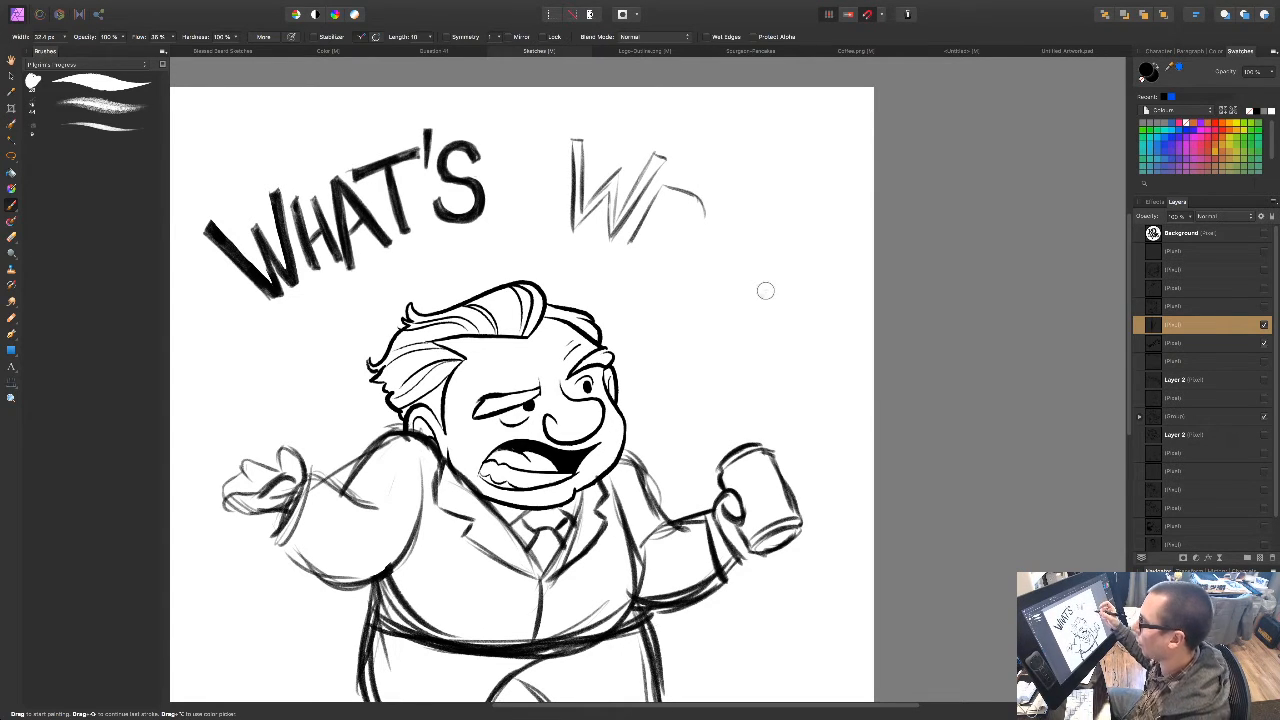
mouse_move(688, 190)
mouse_down()
mouse_move(698, 223)
mouse_move(703, 213)
mouse_move(656, 236)
mouse_up()
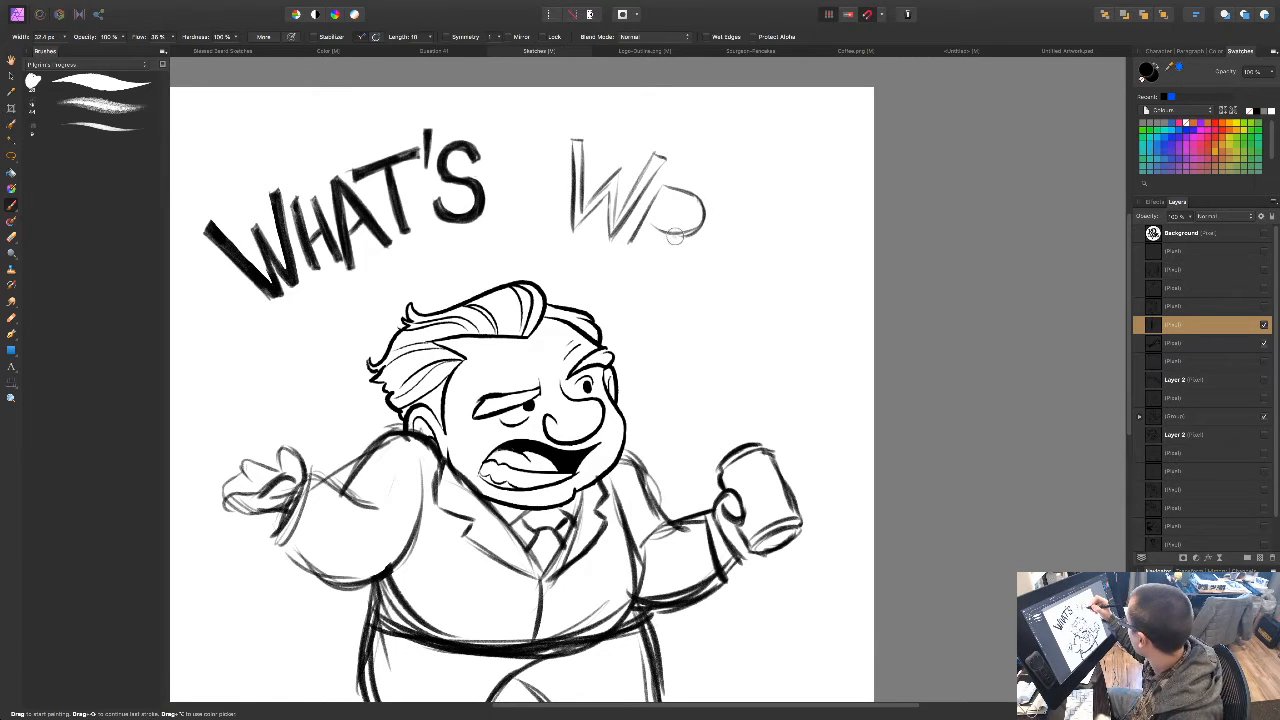
mouse_move(672, 236)
mouse_down()
mouse_move(672, 270)
mouse_move(670, 236)
mouse_move(635, 254)
mouse_move(644, 219)
mouse_up()
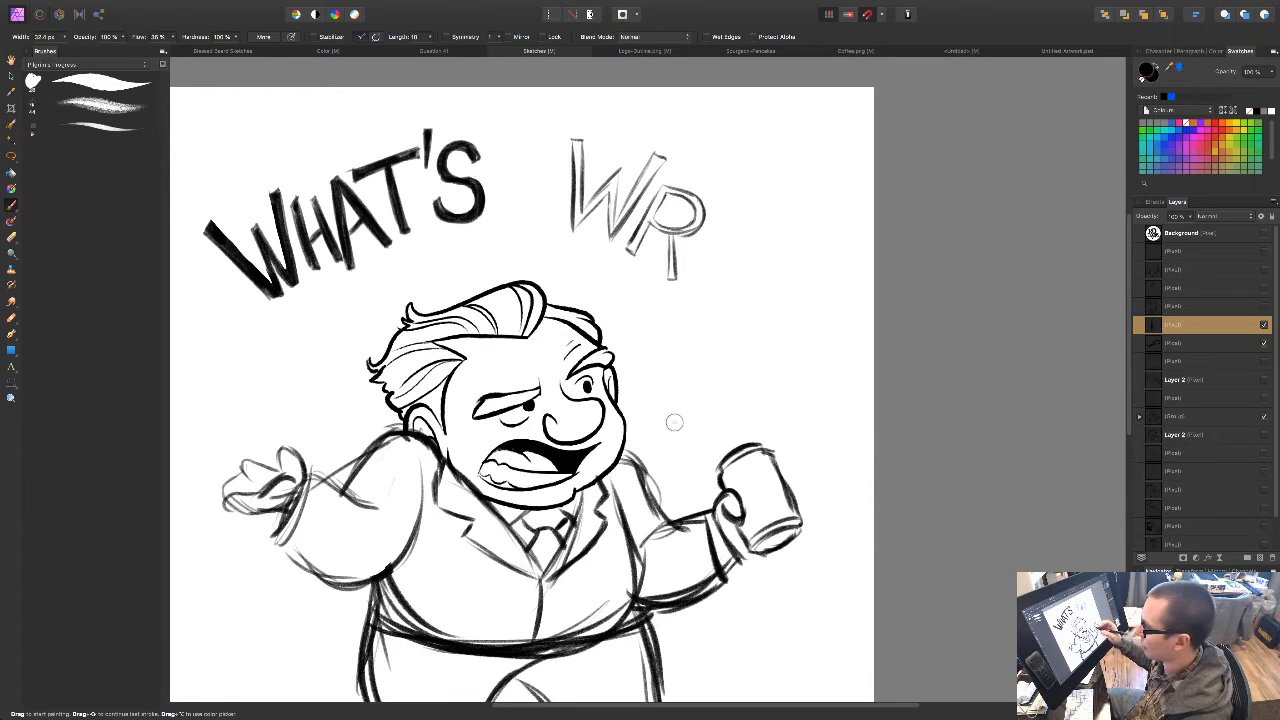
Step: Fill the outlined R and W with solid black brush strokes
mouse_move(695, 213)
mouse_down()
mouse_move(671, 277)
mouse_move(643, 240)
mouse_move(629, 248)
mouse_move(665, 188)
mouse_move(637, 246)
mouse_move(673, 200)
mouse_move(682, 232)
mouse_up()
mouse_move(660, 186)
mouse_down()
mouse_move(702, 206)
mouse_move(674, 232)
mouse_up()
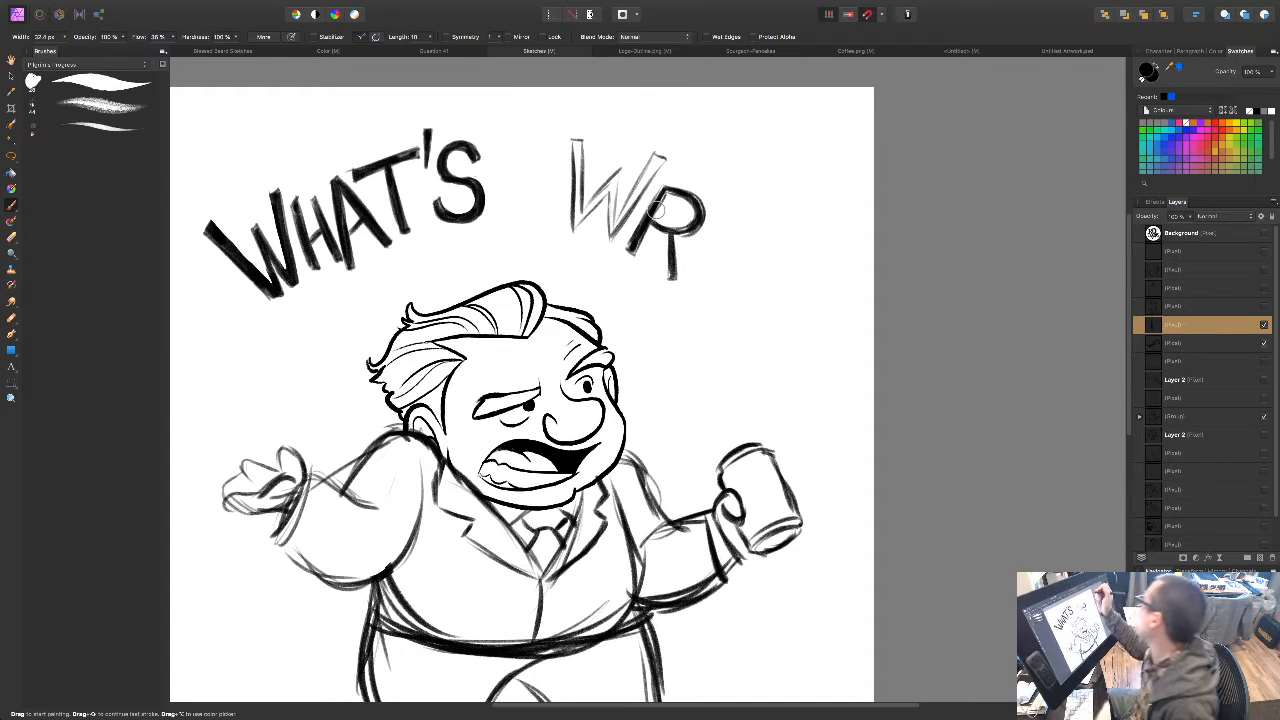
mouse_move(646, 178)
mouse_down()
mouse_move(660, 159)
mouse_move(614, 230)
mouse_move(608, 200)
mouse_move(608, 238)
mouse_up()
mouse_move(617, 172)
mouse_down()
mouse_move(578, 224)
mouse_move(577, 210)
mouse_up()
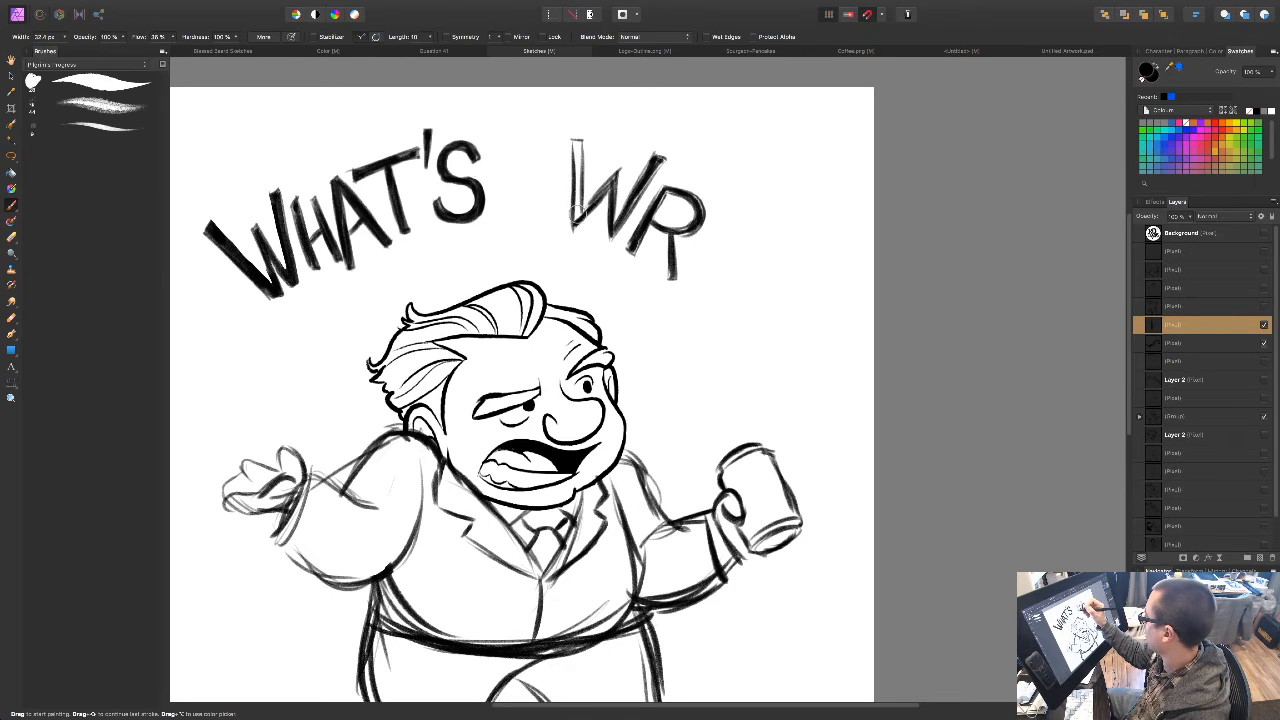
drag(574, 136, 578, 220)
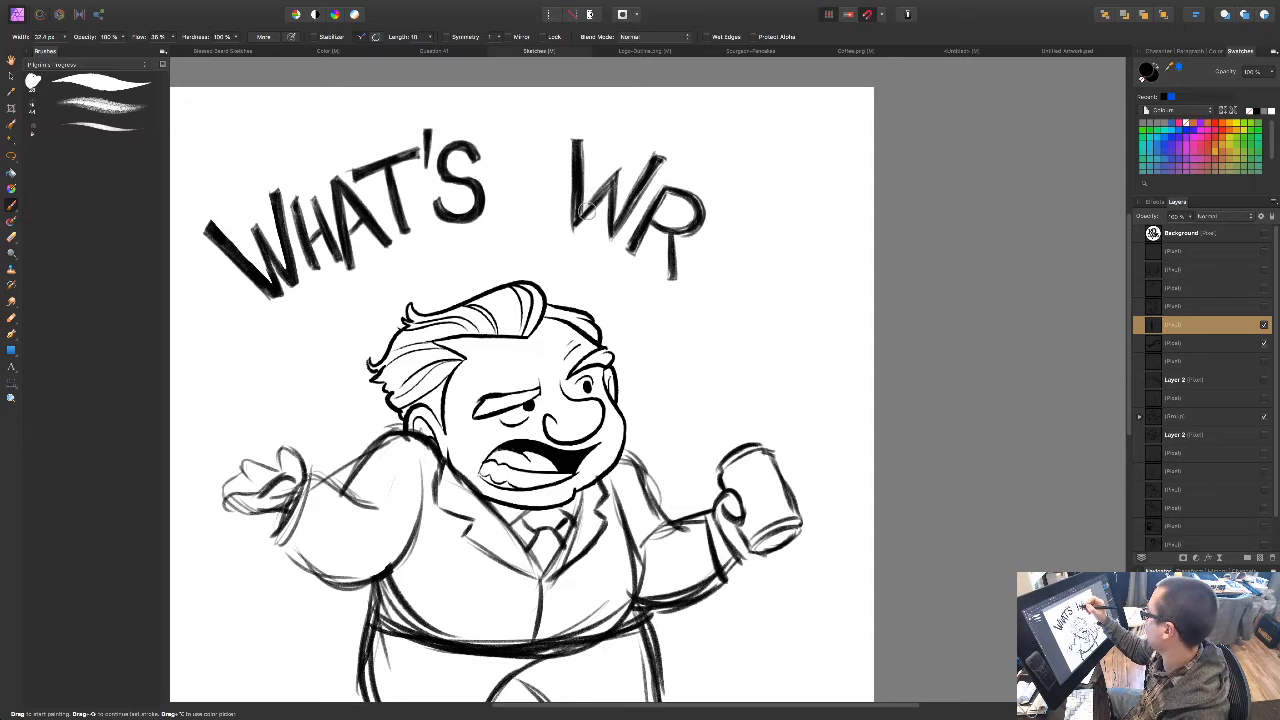
drag(686, 212, 628, 244)
Step: Lasso the R, nudge it slightly up and left towards the W, and deselect it
drag(806, 485, 778, 433)
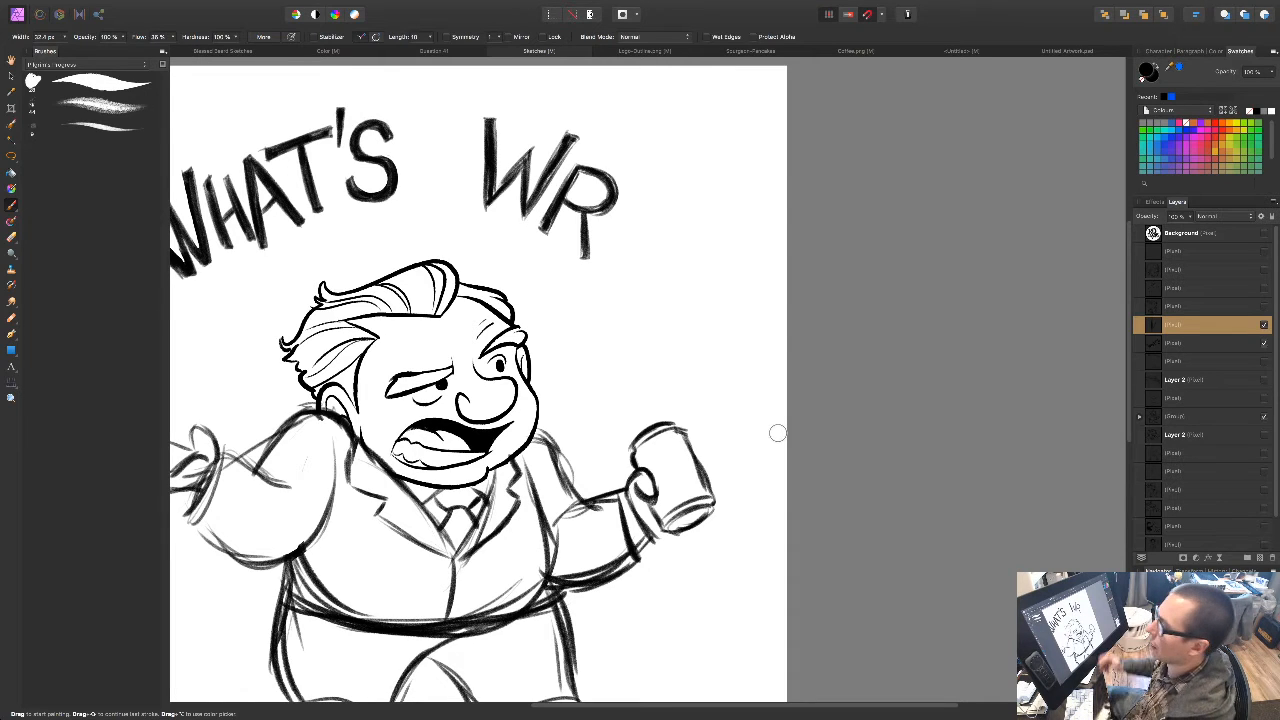
mouse_move(645, 307)
mouse_down()
mouse_move(791, 337)
mouse_move(767, 369)
mouse_up()
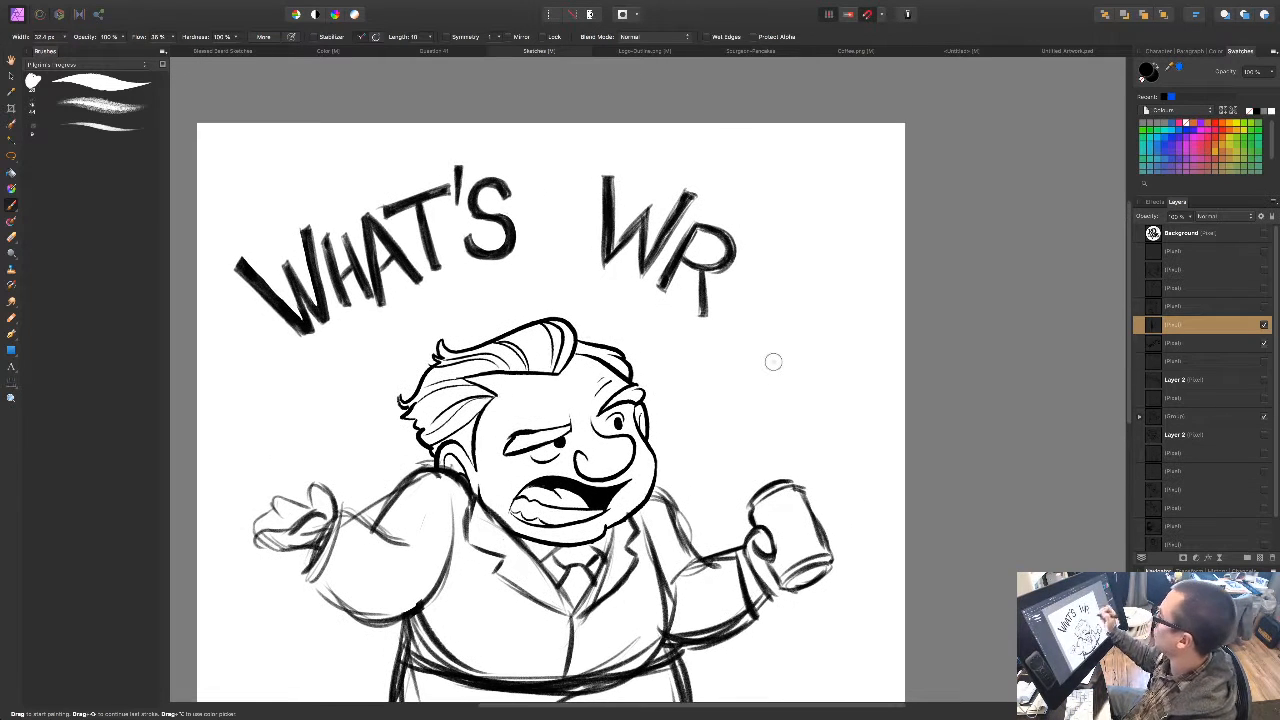
key(l)
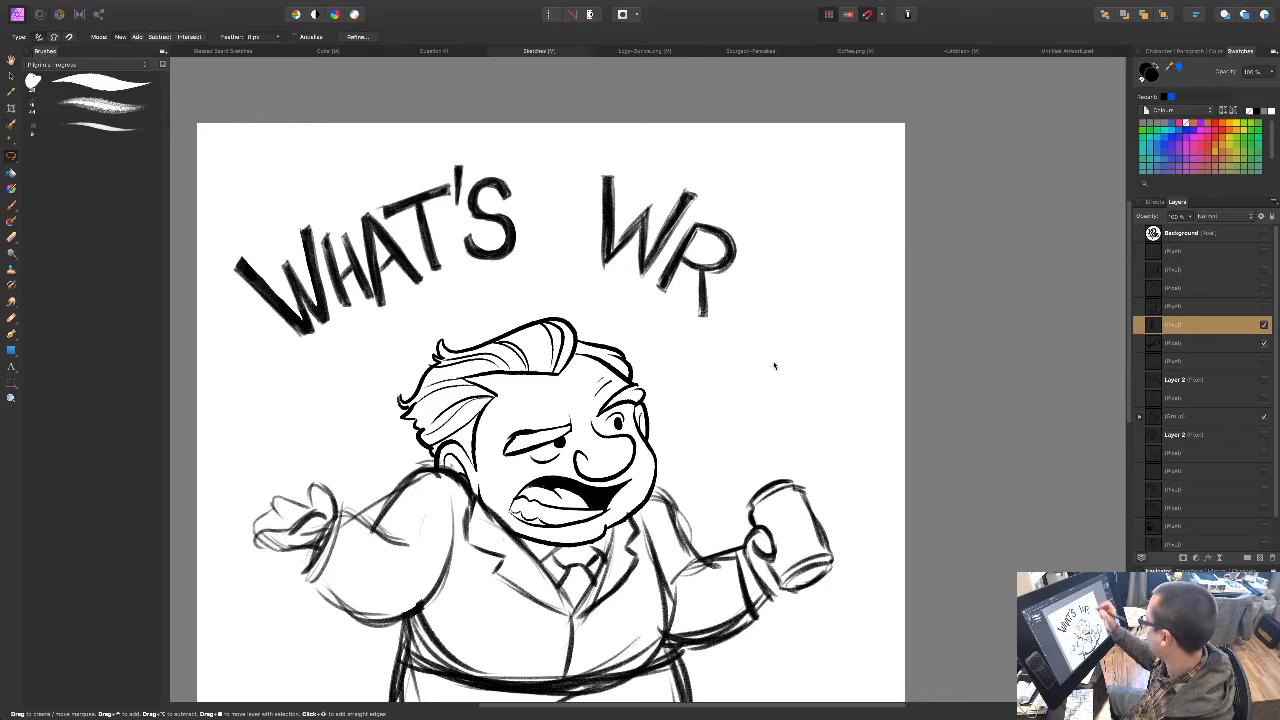
mouse_move(663, 258)
mouse_down()
mouse_move(721, 334)
mouse_move(752, 240)
mouse_up()
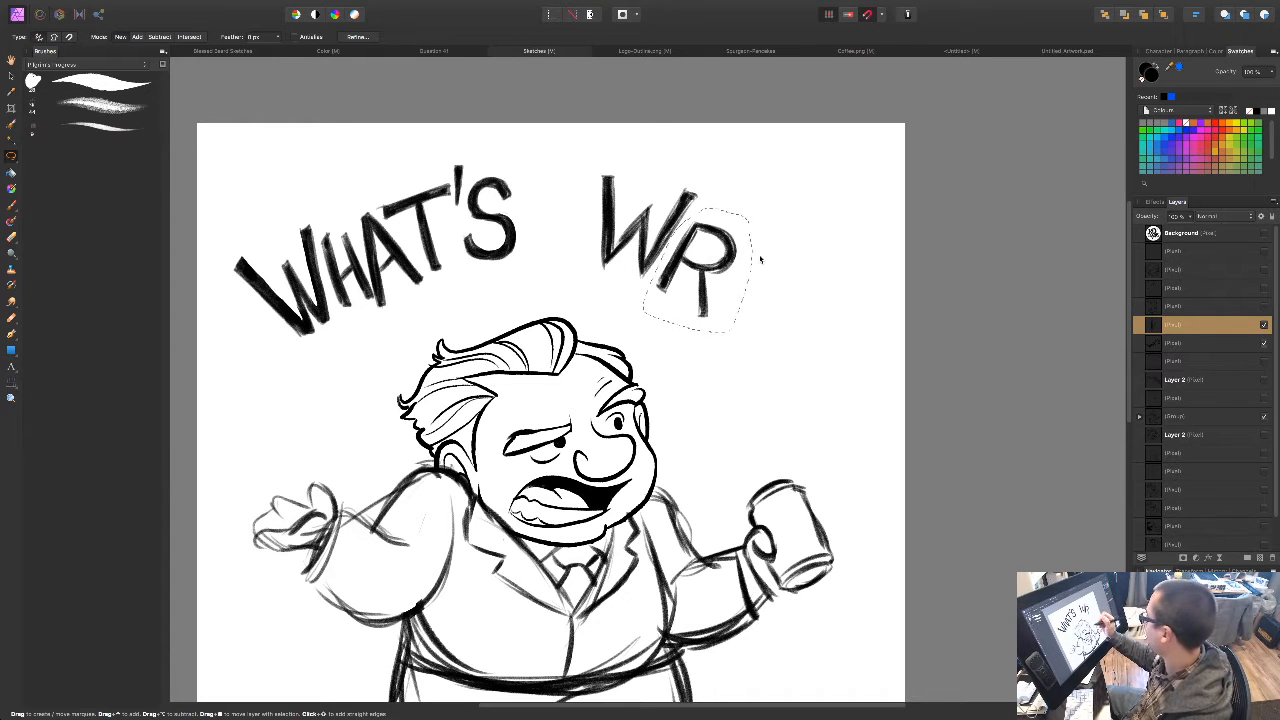
key(v)
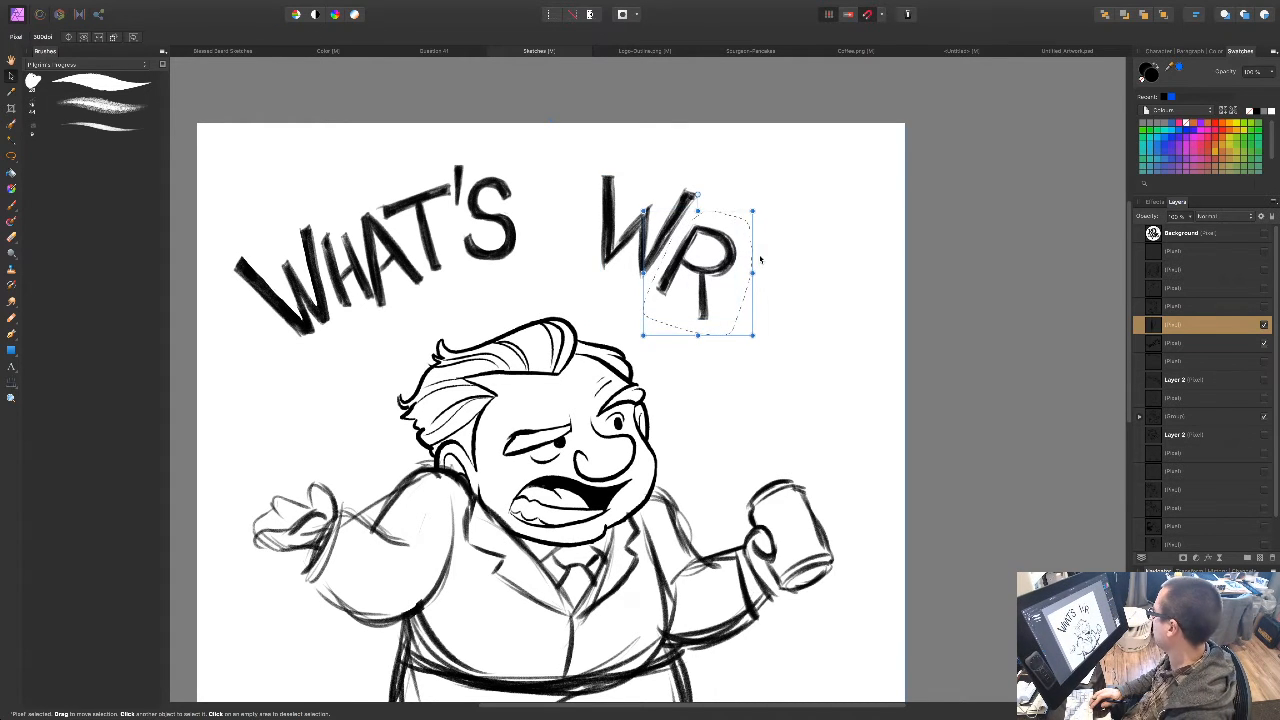
key(shift+Left)
key(shift+Up)
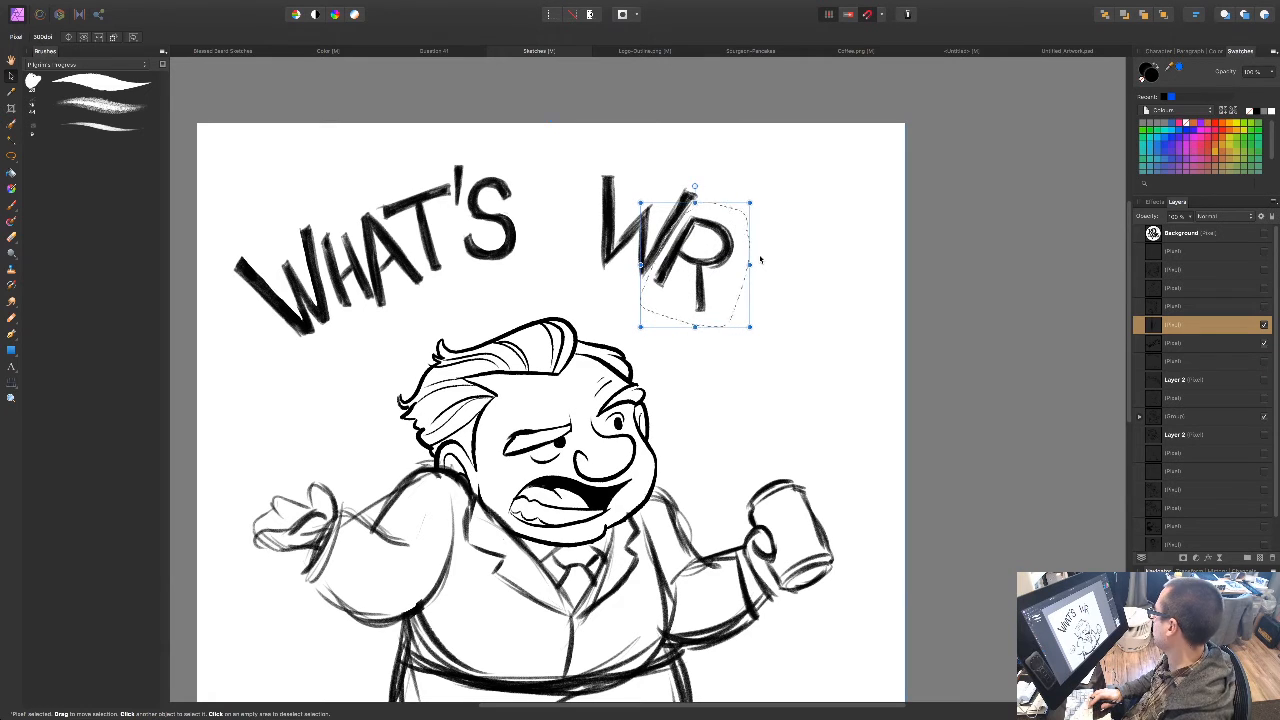
key(ctrl+d)
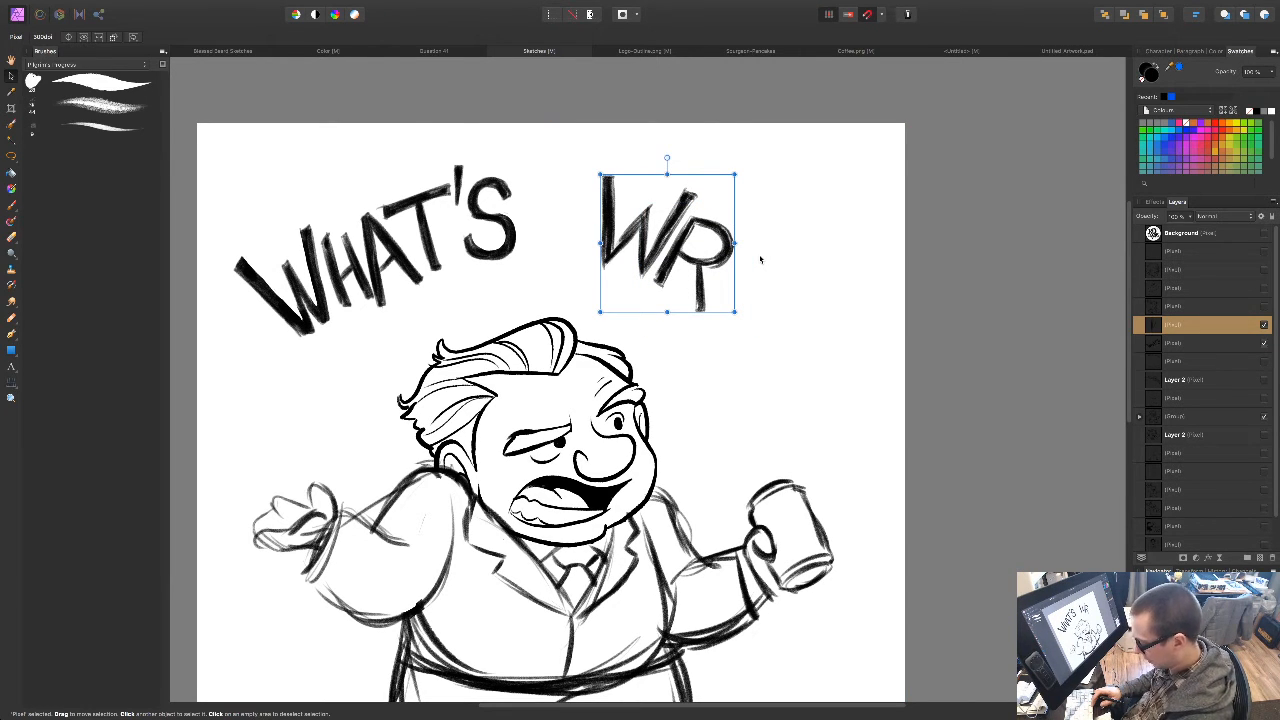
Step: Move the "WR" lettering closer to "WHAT'S" and rotate it counter-clockwise to follow the slogan's arc
key(l)
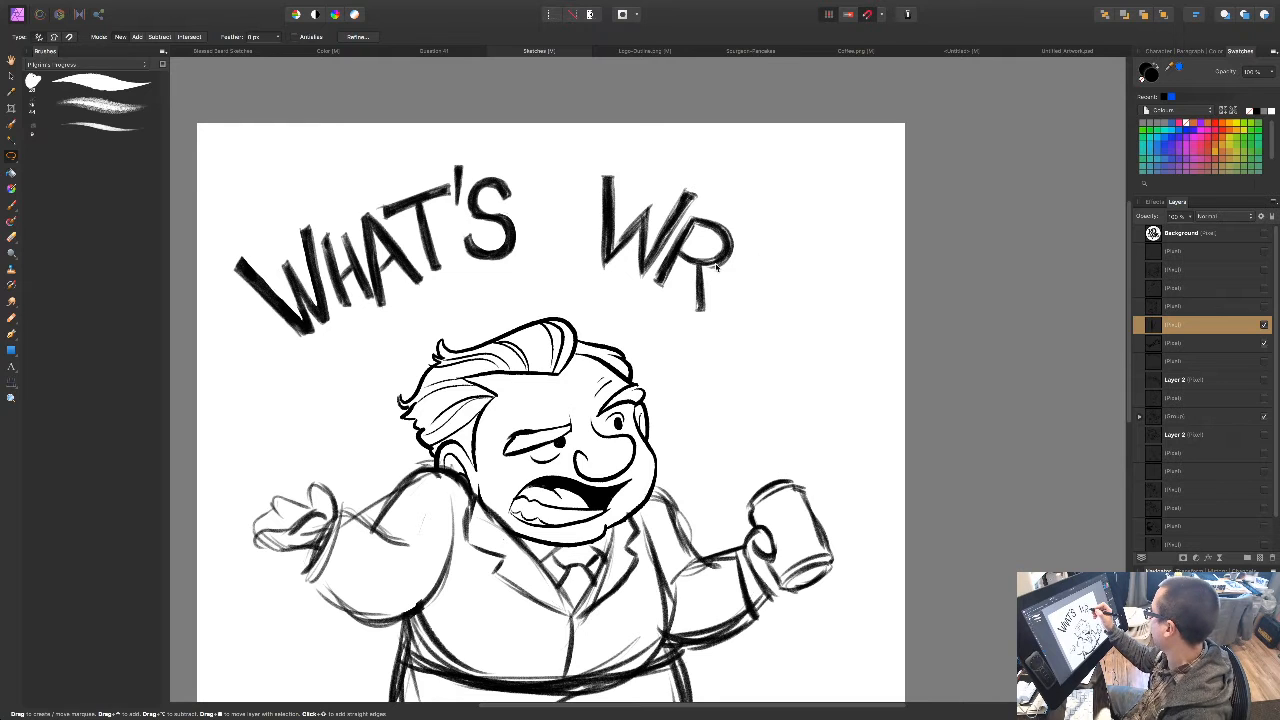
key(v)
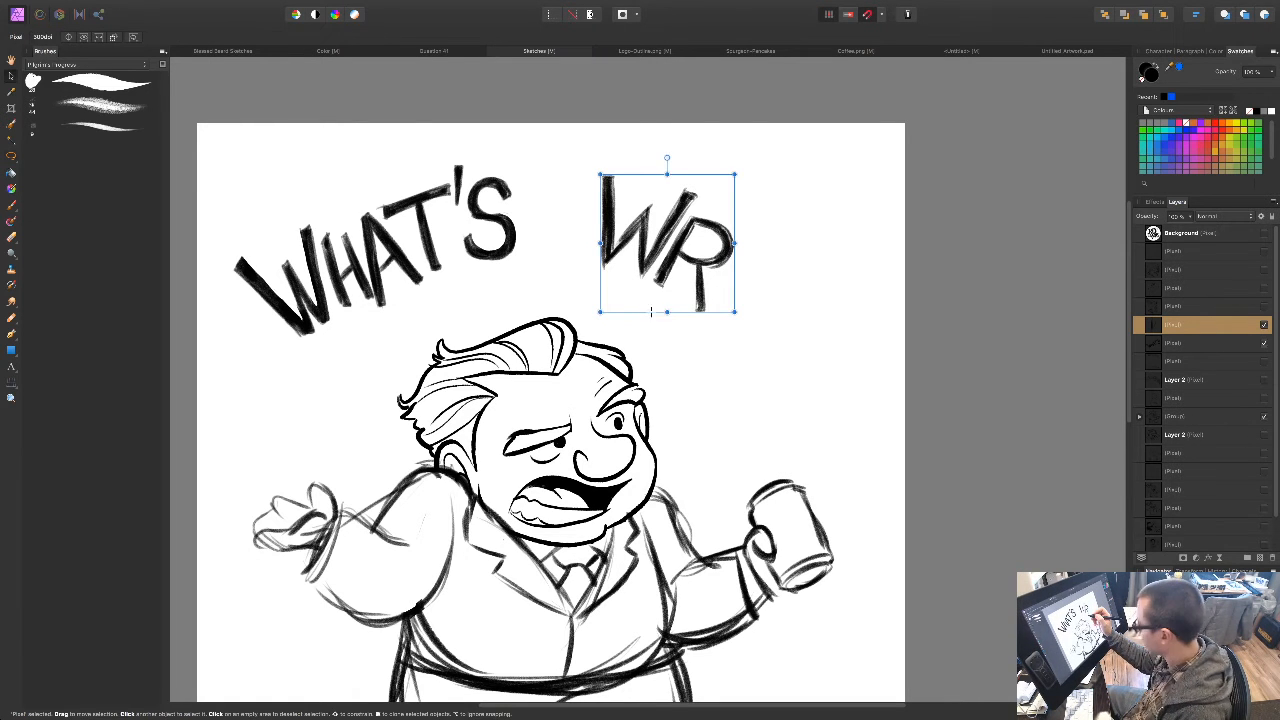
drag(704, 270, 673, 265)
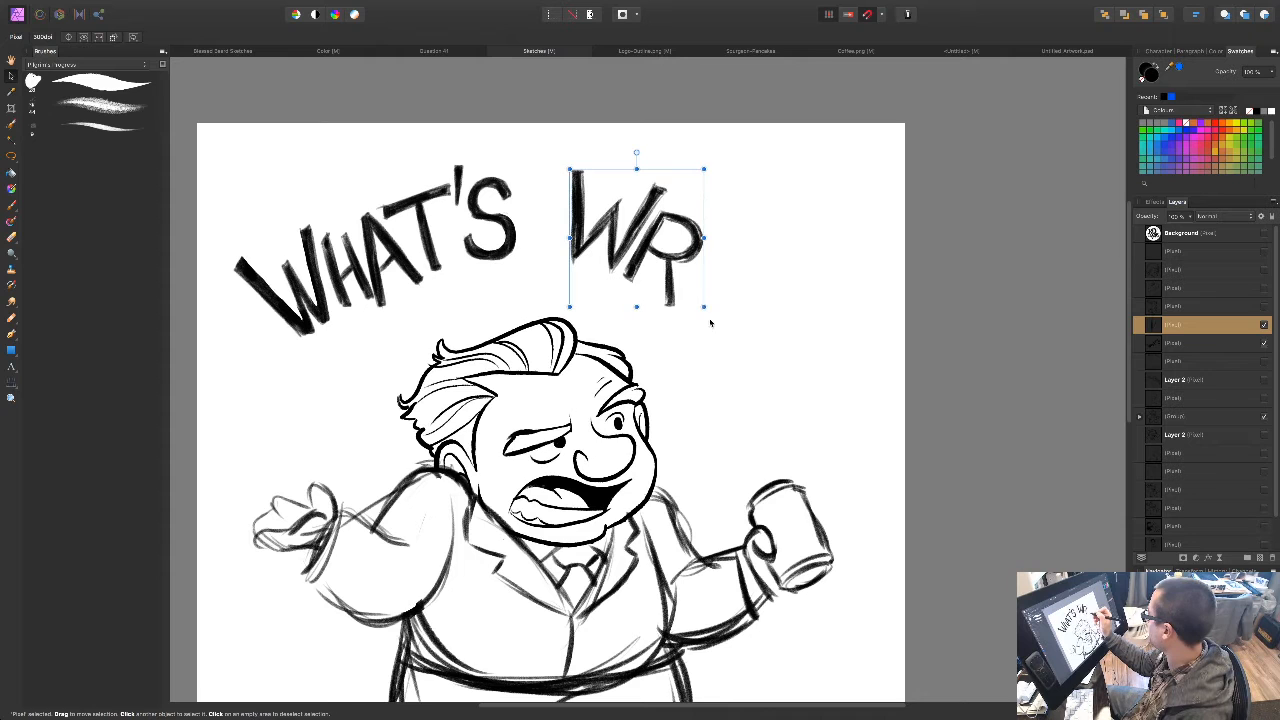
drag(708, 310, 728, 278)
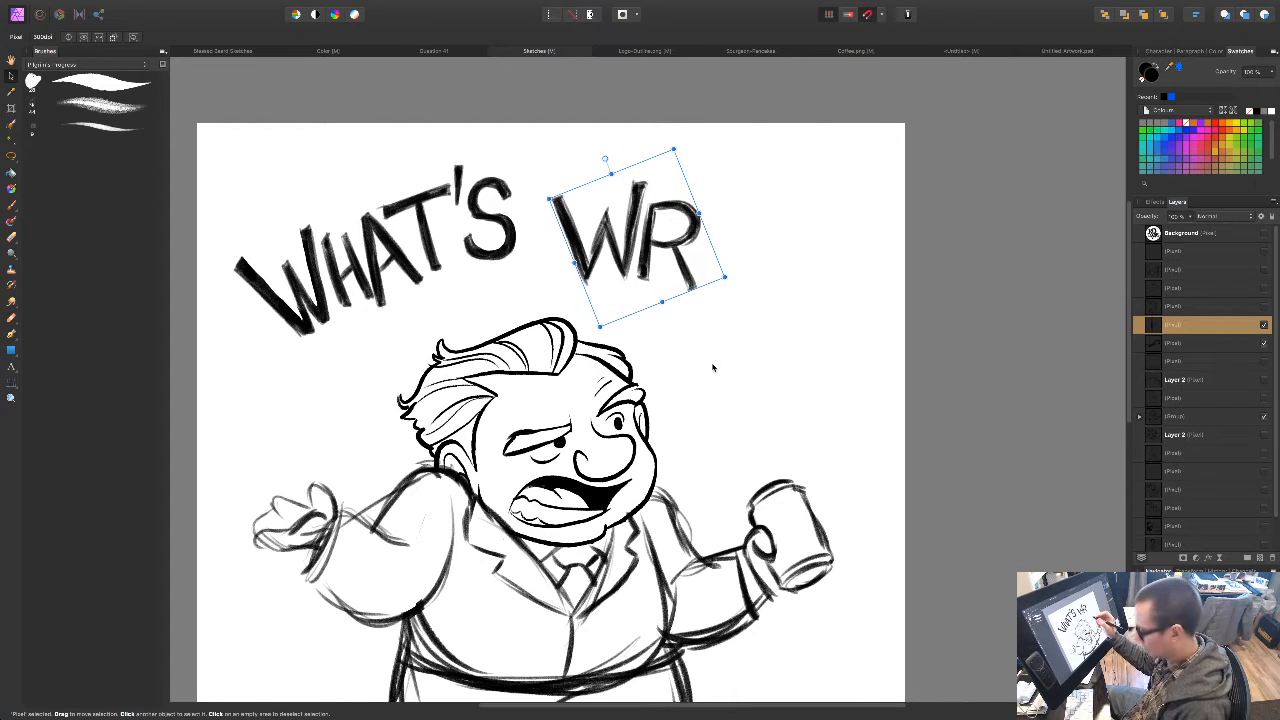
Step: Outline a slanted hollow block O right after "WR" in the slogan's top line
key(b)
mouse_move(700, 248)
mouse_down()
mouse_move(724, 204)
mouse_move(758, 196)
mouse_move(772, 231)
mouse_move(735, 290)
mouse_up()
drag(712, 206, 700, 278)
mouse_move(702, 232)
mouse_down()
mouse_move(707, 279)
mouse_move(712, 262)
mouse_move(745, 275)
mouse_move(740, 286)
mouse_move(751, 277)
mouse_move(712, 263)
mouse_move(720, 275)
mouse_move(717, 230)
mouse_move(711, 265)
mouse_move(732, 215)
mouse_move(708, 242)
mouse_move(737, 210)
mouse_move(757, 215)
mouse_move(756, 253)
mouse_move(761, 233)
mouse_move(730, 278)
mouse_move(741, 275)
mouse_move(700, 248)
mouse_up()
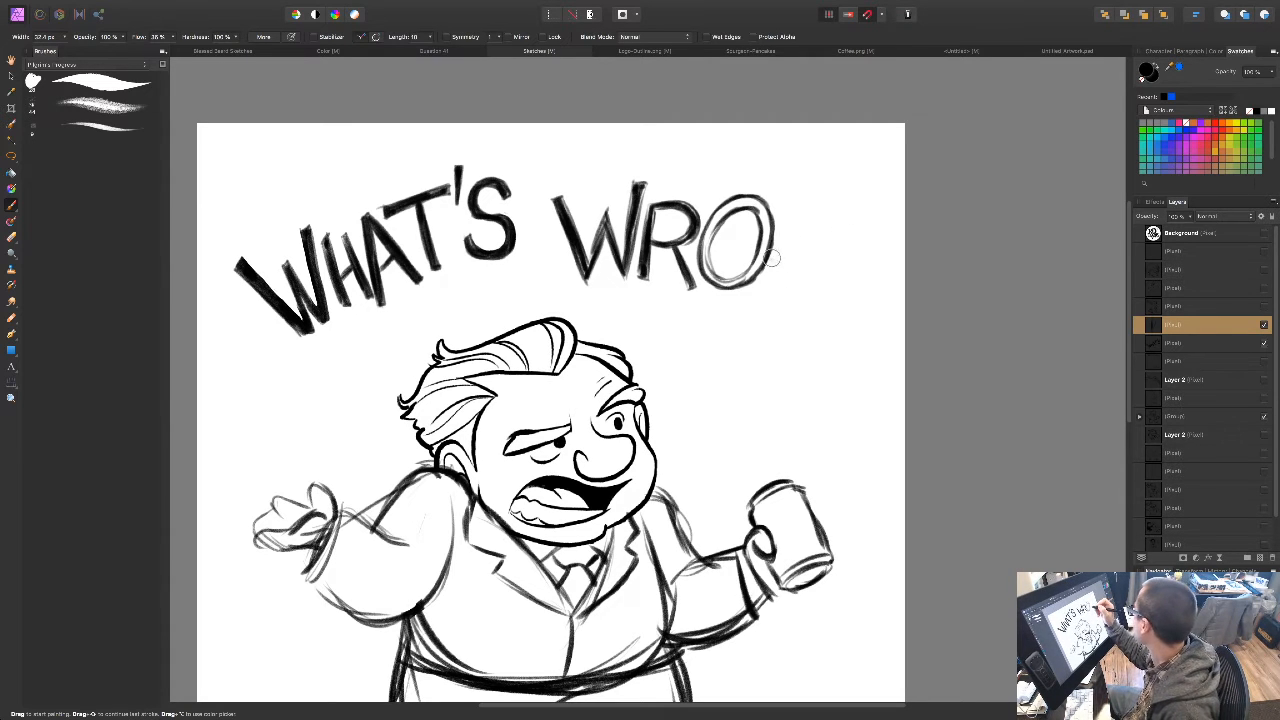
Step: Outline a hollow block N after the O, tilted to follow the downward curve of the arc
drag(791, 225, 754, 300)
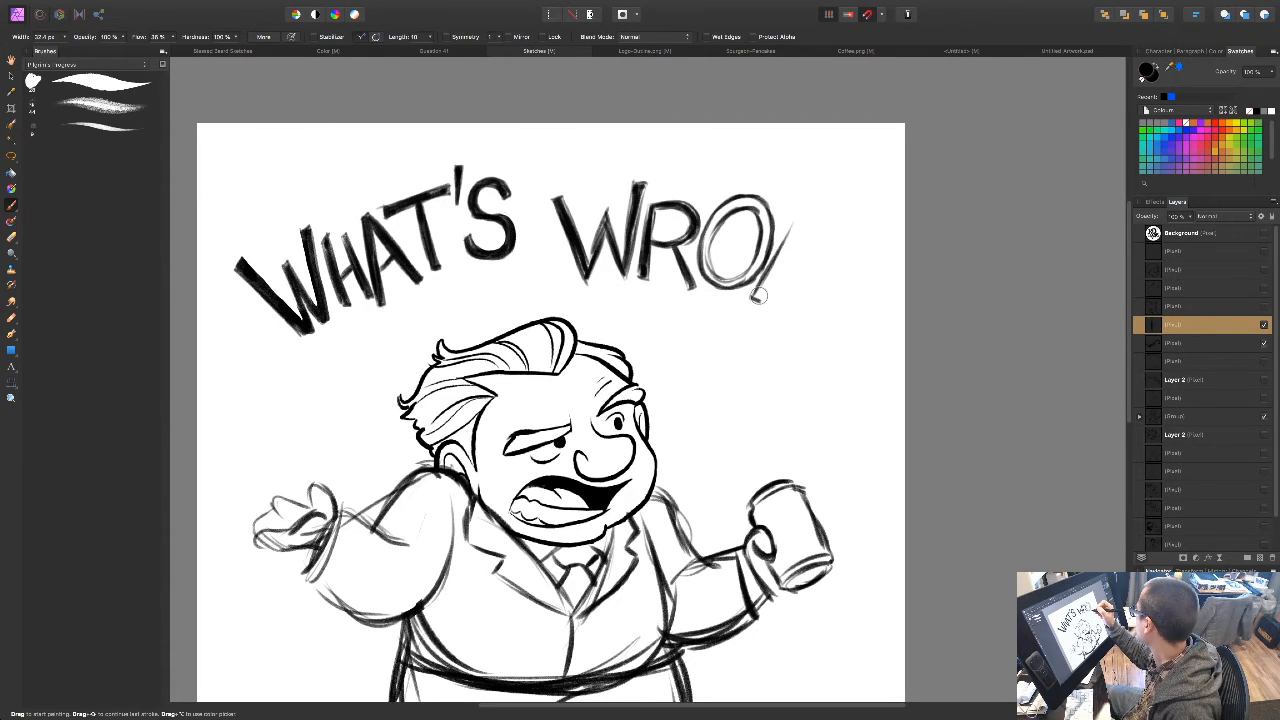
mouse_move(796, 221)
mouse_down()
mouse_move(795, 293)
mouse_move(834, 232)
mouse_up()
mouse_move(800, 286)
mouse_down()
mouse_move(840, 224)
mouse_move(792, 304)
mouse_up()
drag(822, 264, 777, 324)
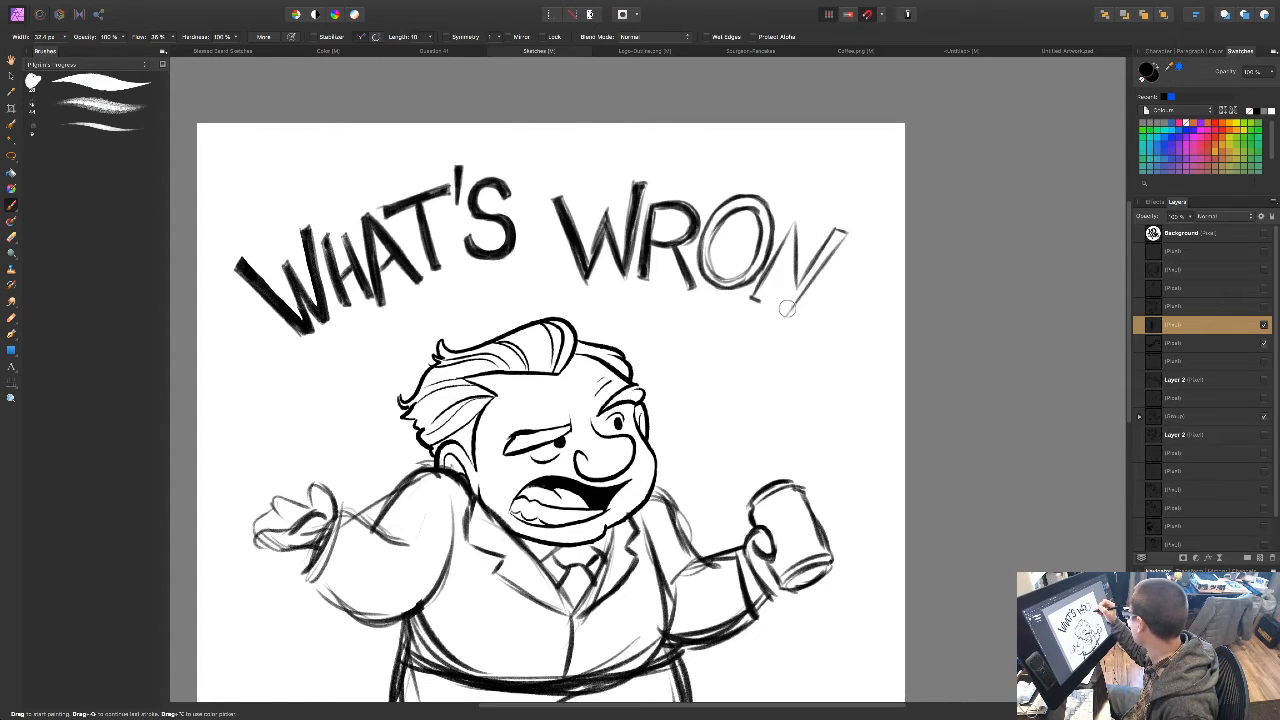
mouse_move(790, 246)
mouse_down()
mouse_move(784, 309)
mouse_move(790, 278)
mouse_move(759, 301)
mouse_move(793, 232)
mouse_up()
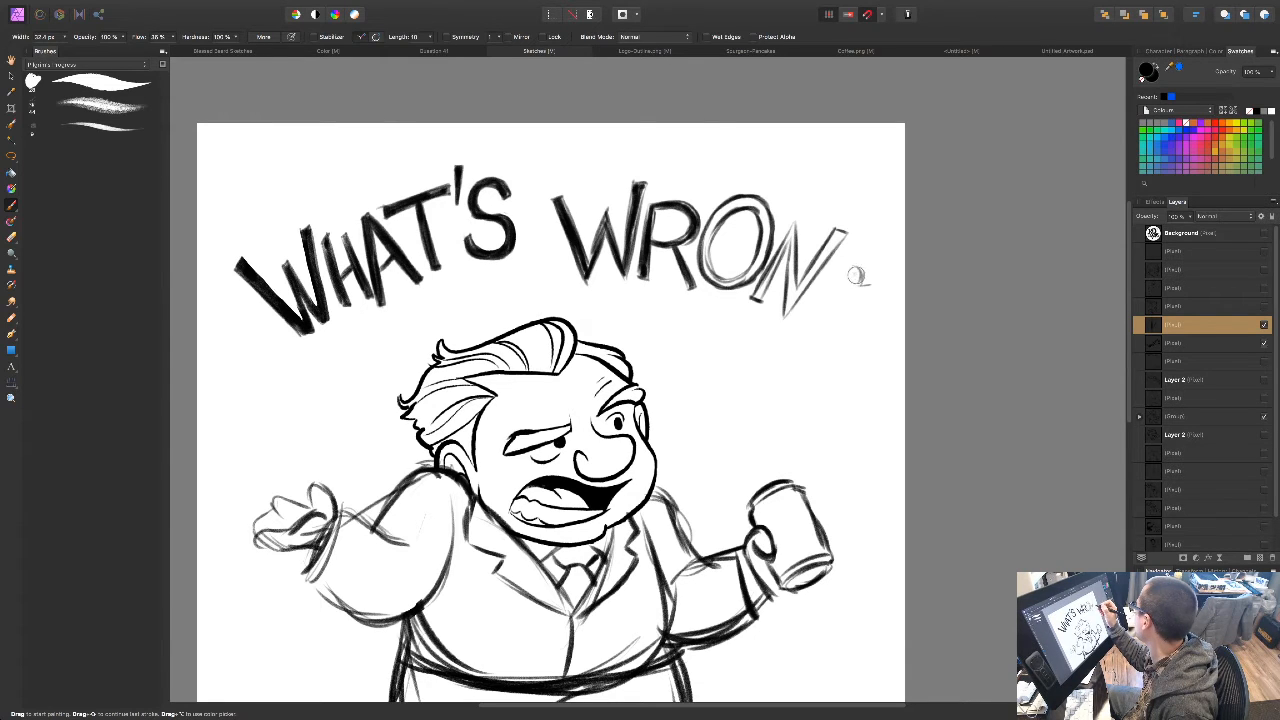
Step: Outline a hollow block G after the N to complete the word "WRONG"
mouse_move(874, 280)
mouse_down()
mouse_move(858, 258)
mouse_move(828, 258)
mouse_up()
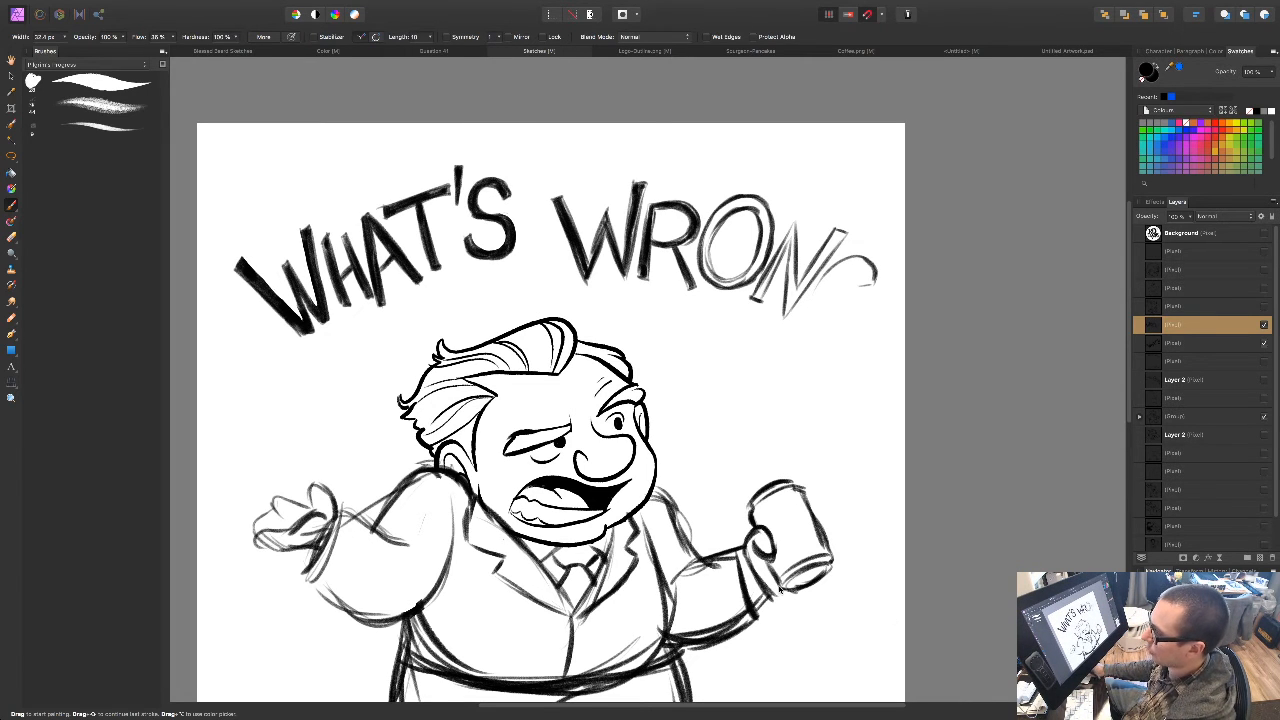
drag(711, 494, 688, 478)
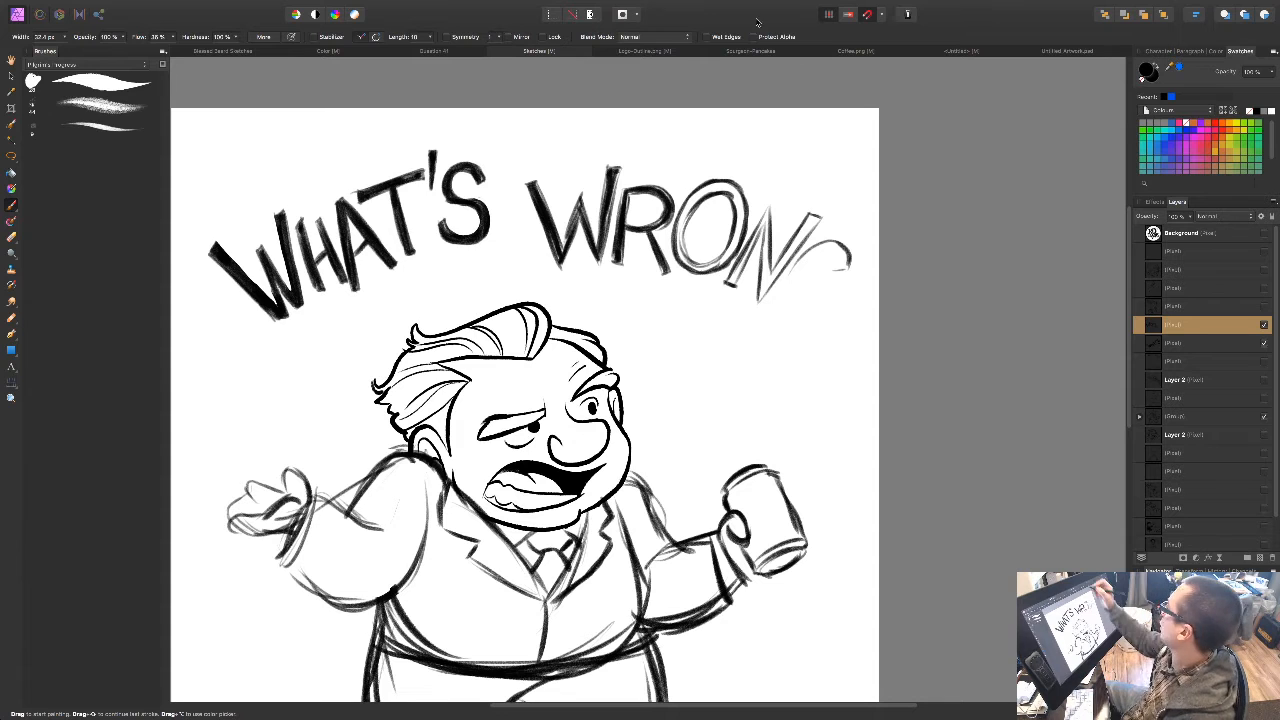
drag(795, 491, 762, 488)
mouse_move(812, 250)
mouse_down()
mouse_move(796, 245)
mouse_move(809, 261)
mouse_up()
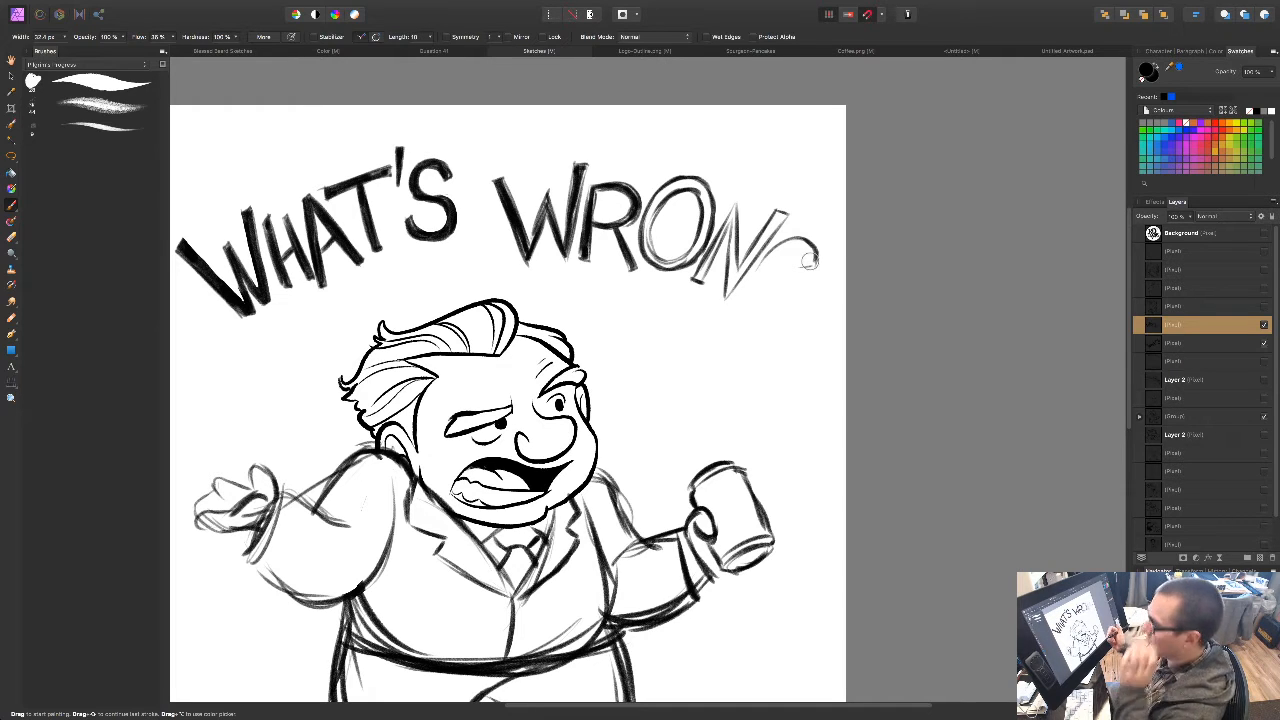
mouse_move(790, 233)
mouse_down()
mouse_move(741, 297)
mouse_move(750, 316)
mouse_up()
mouse_move(763, 266)
mouse_down()
mouse_move(763, 315)
mouse_move(787, 317)
mouse_move(773, 292)
mouse_move(805, 302)
mouse_move(767, 315)
mouse_move(782, 290)
mouse_move(774, 315)
mouse_move(752, 288)
mouse_move(758, 305)
mouse_move(762, 266)
mouse_move(753, 302)
mouse_move(794, 241)
mouse_move(760, 265)
mouse_move(799, 244)
mouse_move(782, 245)
mouse_move(816, 256)
mouse_move(800, 242)
mouse_move(807, 262)
mouse_move(808, 246)
mouse_move(774, 249)
mouse_move(794, 242)
mouse_move(758, 271)
mouse_move(751, 298)
mouse_move(770, 303)
mouse_move(764, 268)
mouse_move(784, 310)
mouse_up()
Step: Fill the outlined O, N and G of "WRONG" with solid black brush strokes
drag(840, 460, 805, 493)
mouse_move(676, 240)
mouse_down()
mouse_move(622, 234)
mouse_move(612, 266)
mouse_move(632, 223)
mouse_move(612, 263)
mouse_move(618, 298)
mouse_move(612, 277)
mouse_move(640, 299)
mouse_move(628, 296)
mouse_move(662, 283)
mouse_move(665, 218)
mouse_up()
mouse_move(660, 316)
mouse_down()
mouse_move(700, 239)
mouse_move(692, 331)
mouse_move(750, 249)
mouse_move(693, 324)
mouse_move(745, 247)
mouse_move(702, 302)
mouse_up()
drag(729, 537, 743, 499)
key(e)
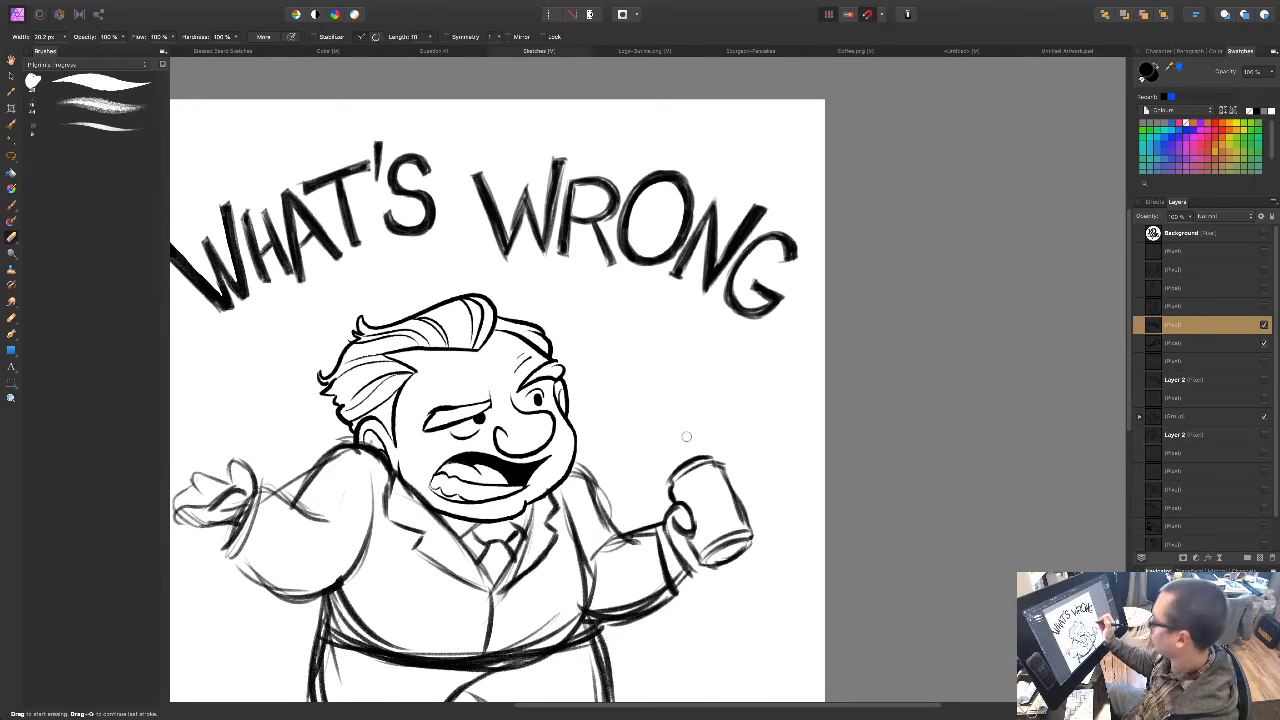
Step: Move the "WRONG" lettering closer to "WHAT'S" and rotate it clockwise so it curves down around the head
key(v)
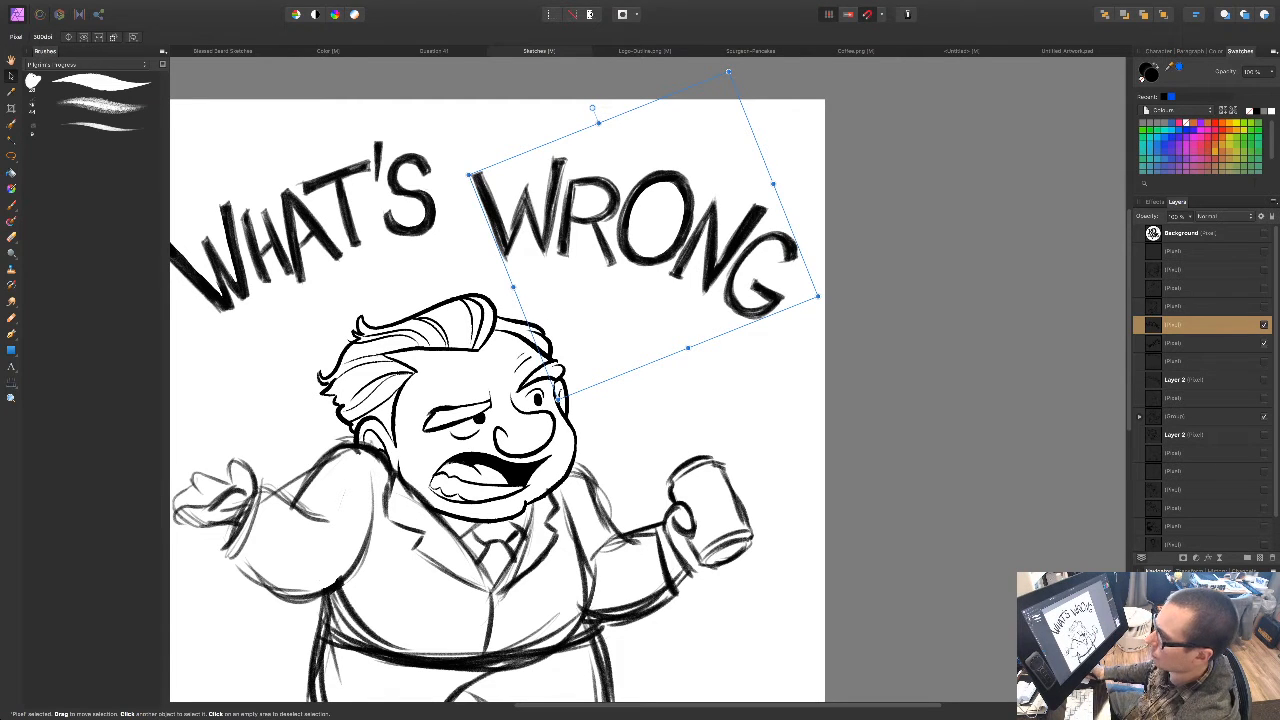
drag(668, 258, 650, 262)
key(ctrl+minus)
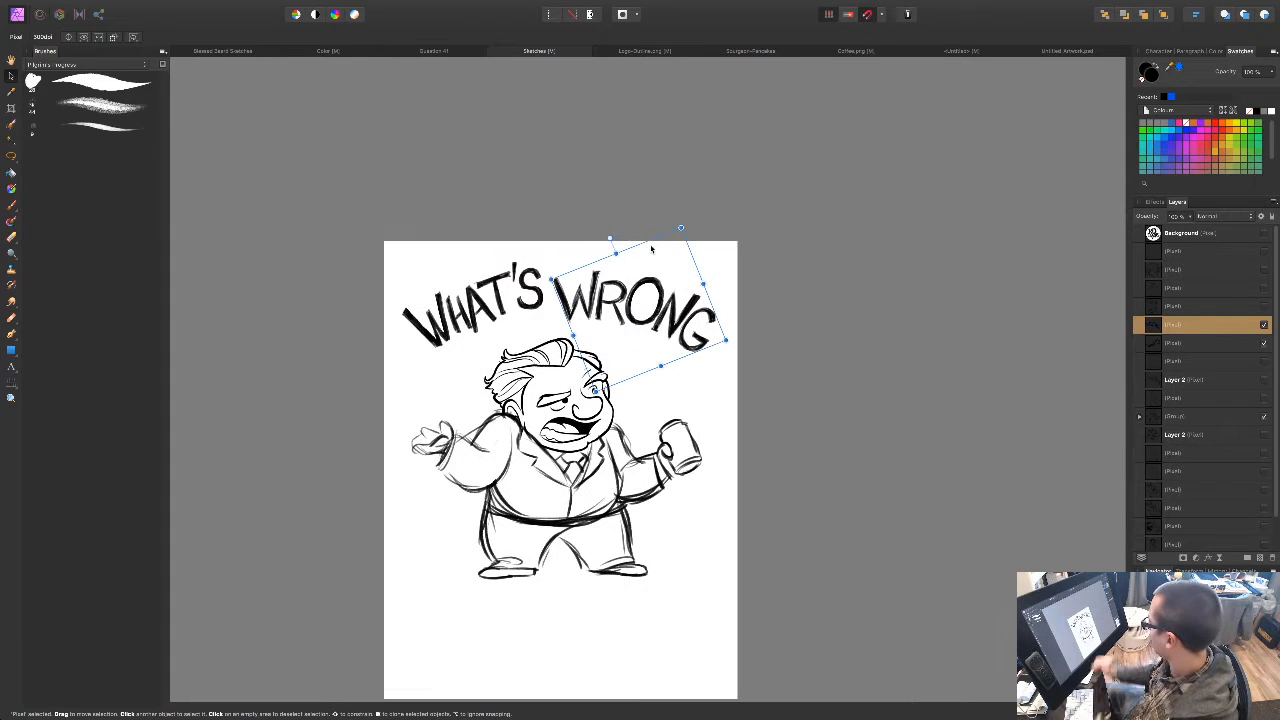
drag(734, 342, 667, 349)
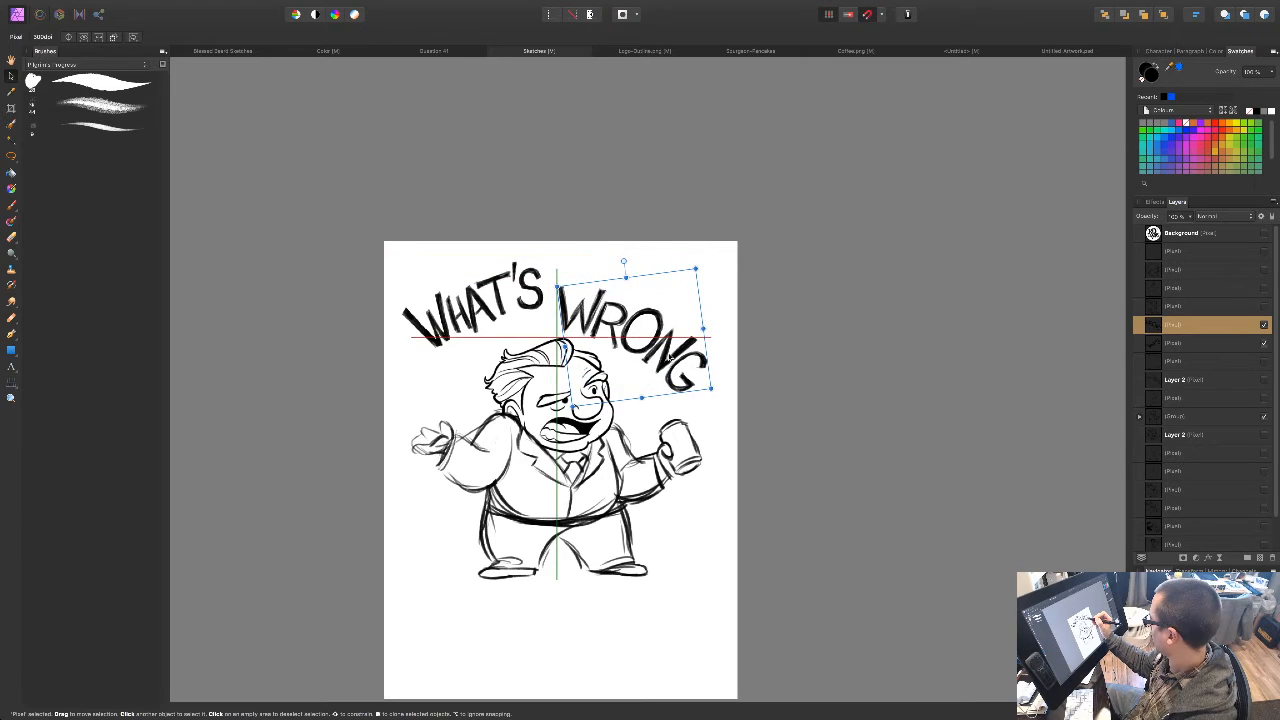
Step: Enlarge the "WHAT'S" lettering above the head and nudge "WRONG" slightly to the right
click(528, 302)
mouse_move(551, 325)
mouse_down()
mouse_move(583, 333)
mouse_move(599, 311)
mouse_move(597, 330)
mouse_move(541, 326)
mouse_move(553, 316)
mouse_up()
click(674, 374)
drag(674, 374, 686, 377)
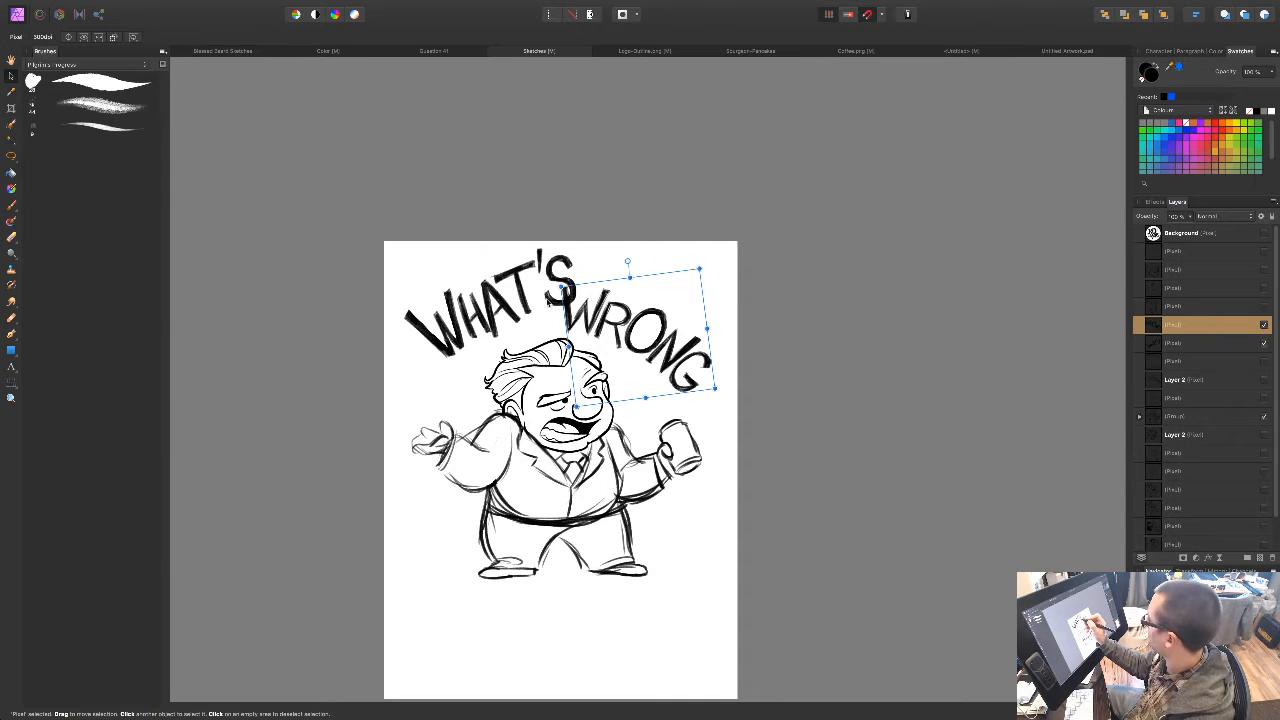
click(552, 298)
click(708, 398)
Step: On a new pixel layer, outline a hollow block W below and to the left of the man's feet
drag(757, 529, 780, 391)
drag(779, 533, 752, 521)
click(1257, 557)
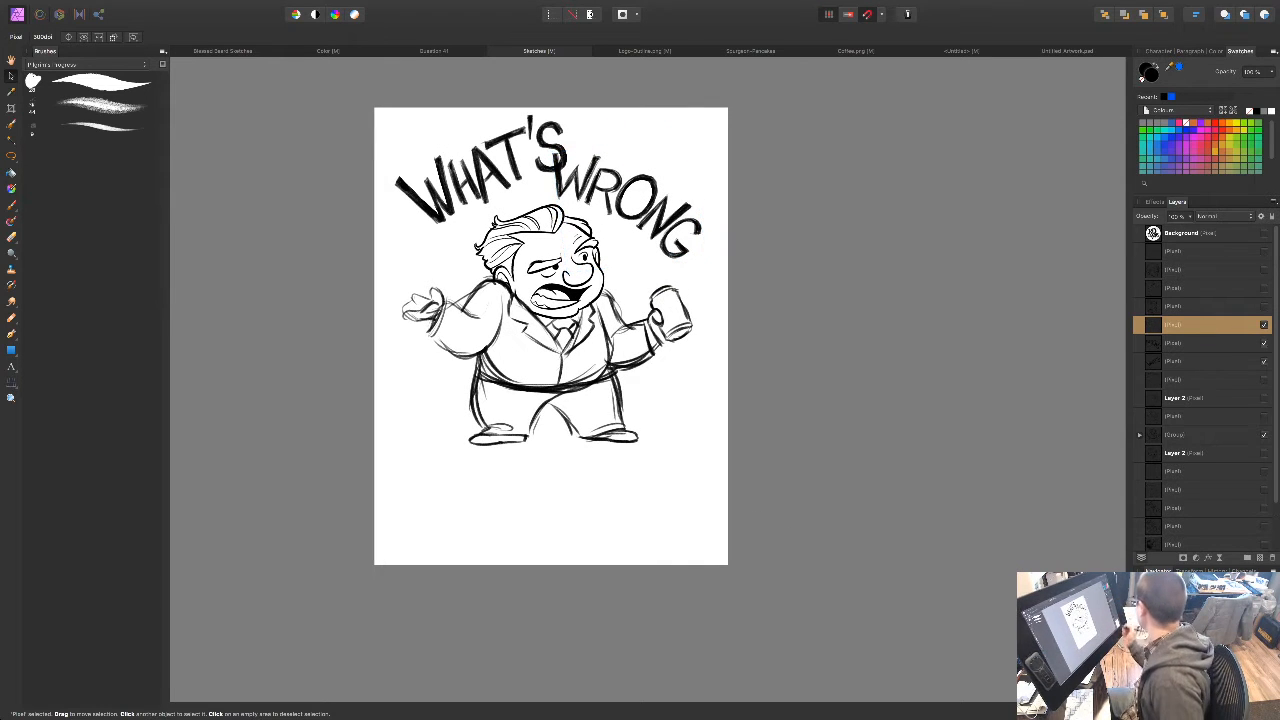
key(super+plus)
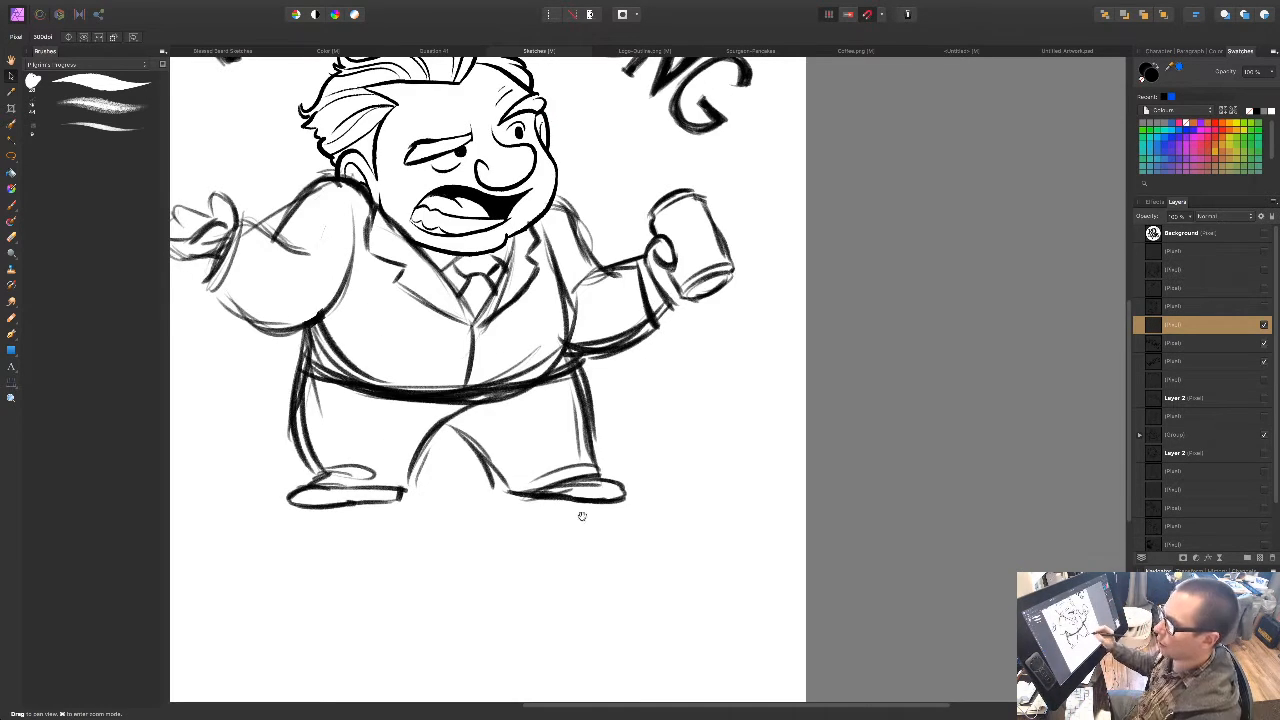
drag(586, 511, 763, 371)
mouse_move(573, 471)
mouse_down()
mouse_move(630, 496)
mouse_move(549, 540)
mouse_move(666, 500)
mouse_up()
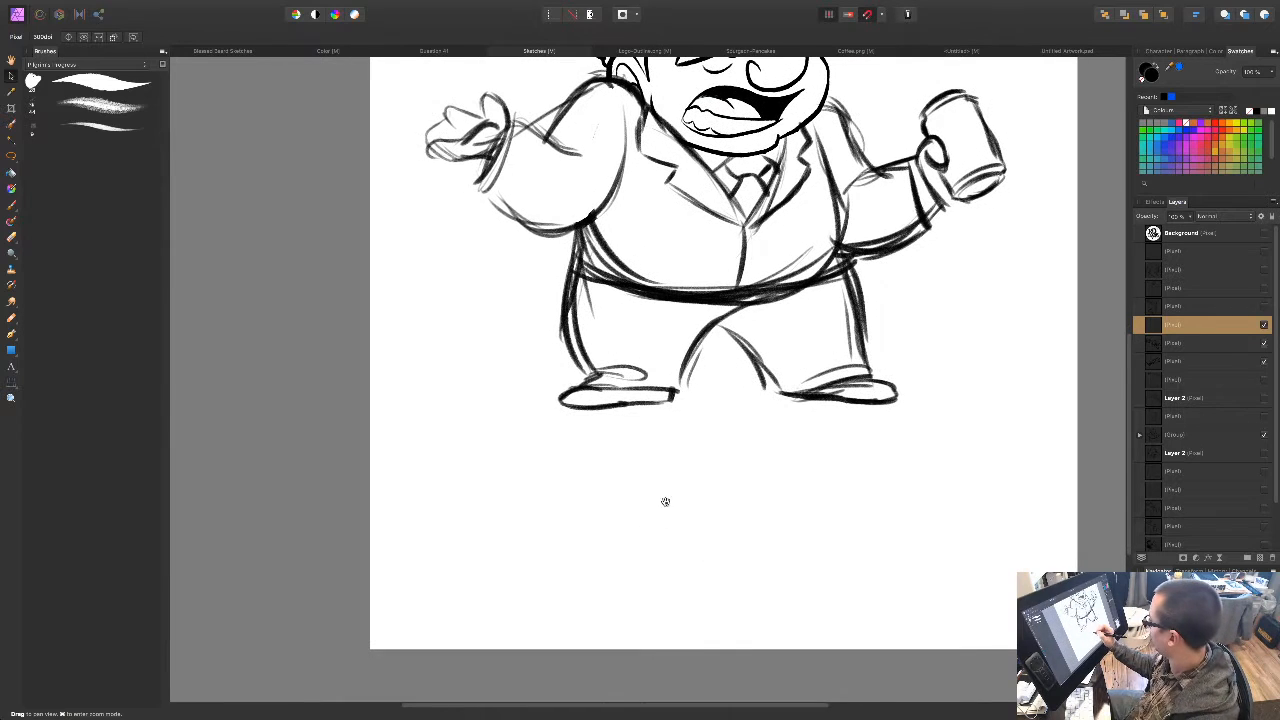
key(b)
mouse_move(423, 428)
mouse_down()
mouse_move(428, 537)
mouse_move(443, 427)
mouse_move(433, 523)
mouse_move(461, 459)
mouse_up()
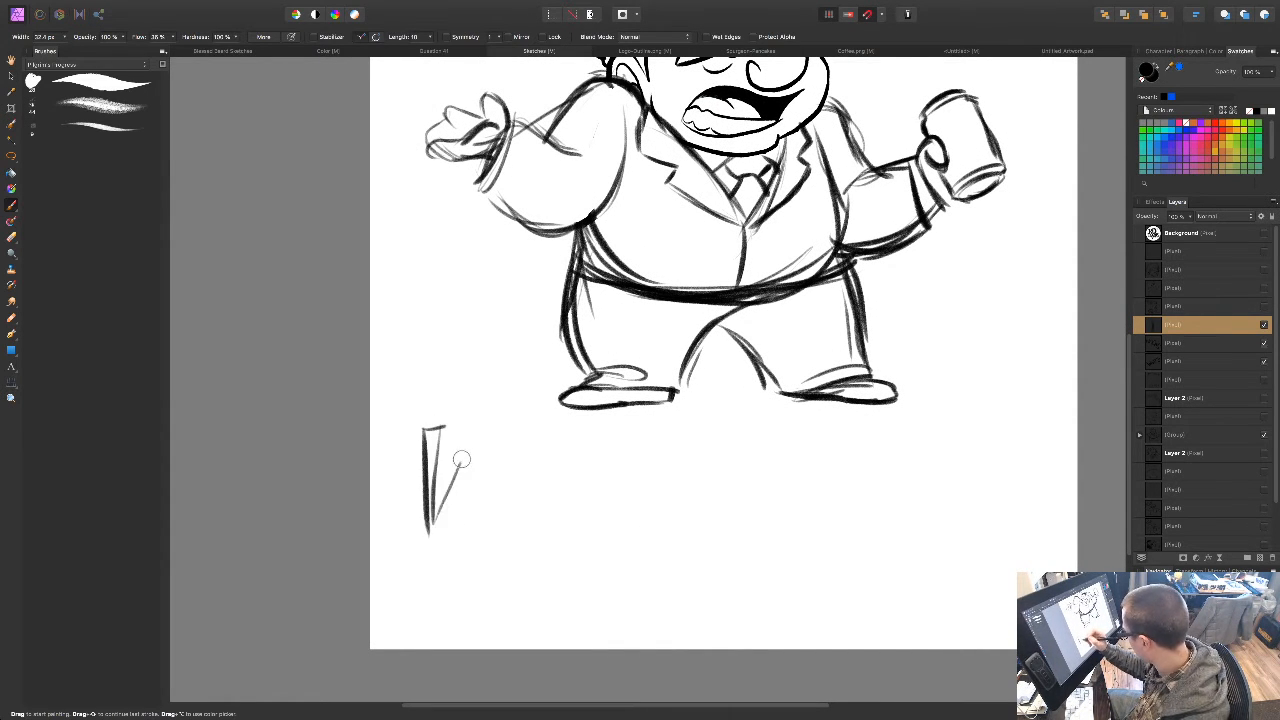
mouse_move(431, 532)
mouse_down()
mouse_move(461, 491)
mouse_move(476, 495)
mouse_move(465, 494)
mouse_move(479, 537)
mouse_up()
mouse_move(461, 461)
mouse_down()
mouse_move(481, 526)
mouse_move(520, 445)
mouse_move(533, 458)
mouse_move(482, 537)
mouse_up()
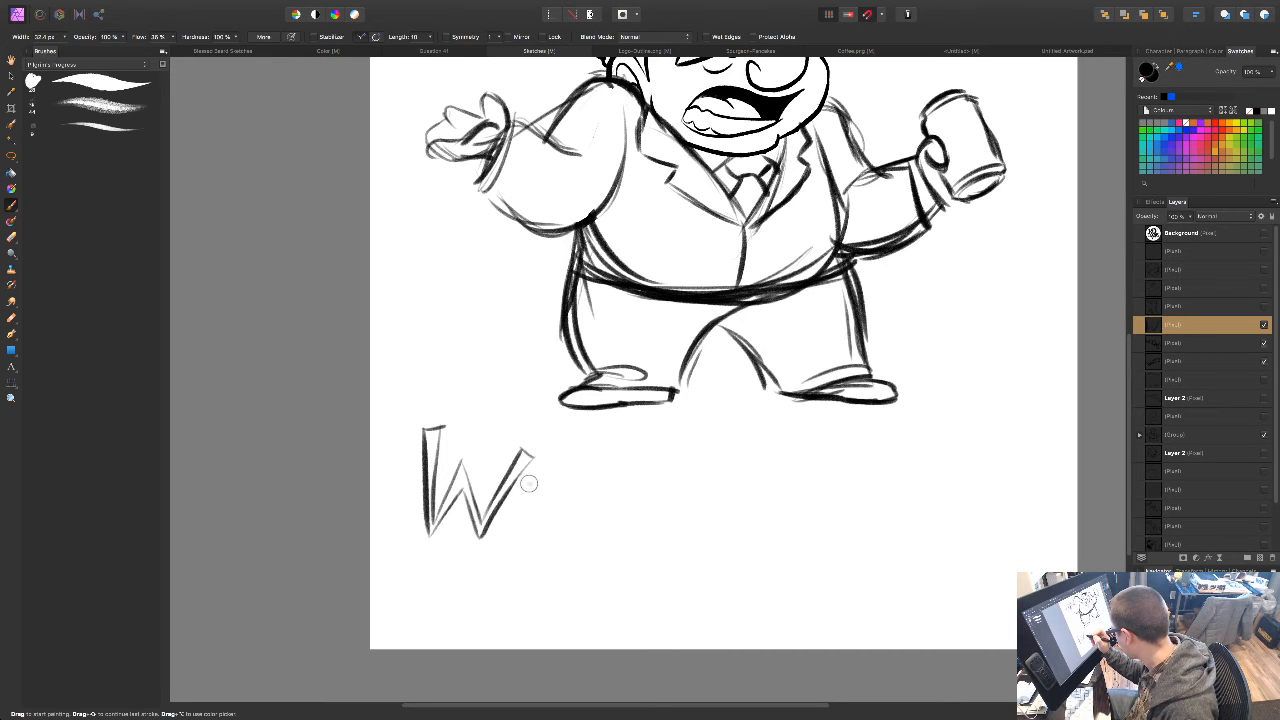
Step: Outline hollow block letters I, T and H sloping downward after the W to complete "WITH"
mouse_move(522, 474)
mouse_down()
mouse_move(555, 477)
mouse_move(535, 522)
mouse_up()
mouse_move(532, 477)
mouse_down()
mouse_move(519, 548)
mouse_move(532, 558)
mouse_move(518, 548)
mouse_up()
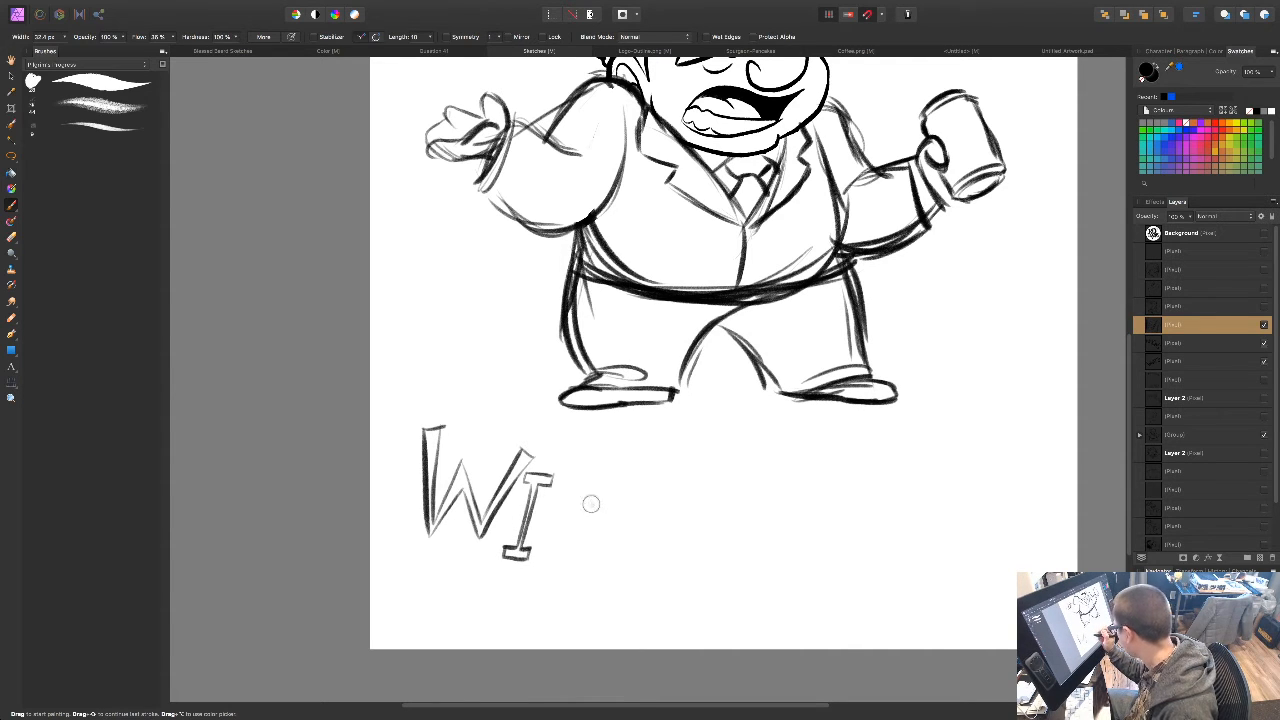
mouse_move(547, 465)
mouse_down()
mouse_move(577, 484)
mouse_move(547, 557)
mouse_move(557, 566)
mouse_move(587, 485)
mouse_move(546, 462)
mouse_move(607, 488)
mouse_move(561, 462)
mouse_move(628, 503)
mouse_move(609, 487)
mouse_move(583, 573)
mouse_move(606, 510)
mouse_move(596, 556)
mouse_move(618, 560)
mouse_move(637, 515)
mouse_move(613, 596)
mouse_move(588, 562)
mouse_up()
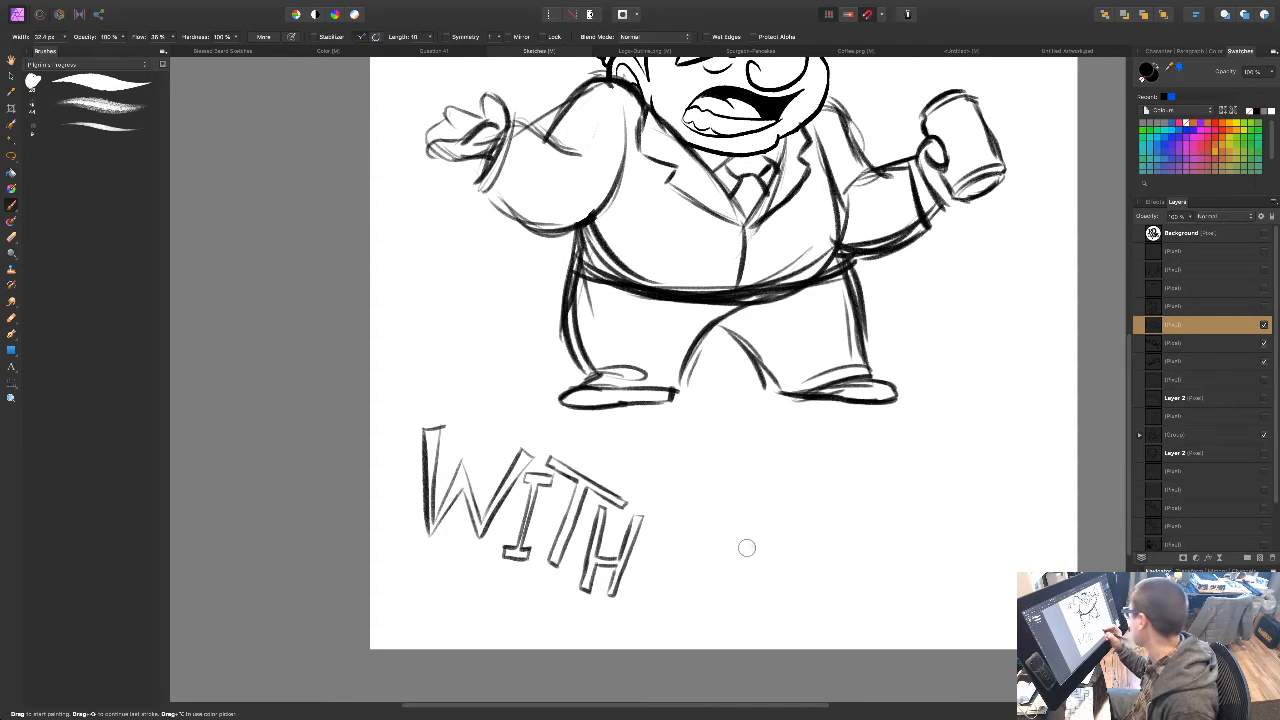
Step: Outline the word "YOU" in hollow block letters beneath the feet, to the right of "WITH"
mouse_move(678, 488)
mouse_down()
mouse_move(699, 525)
mouse_move(735, 490)
mouse_up()
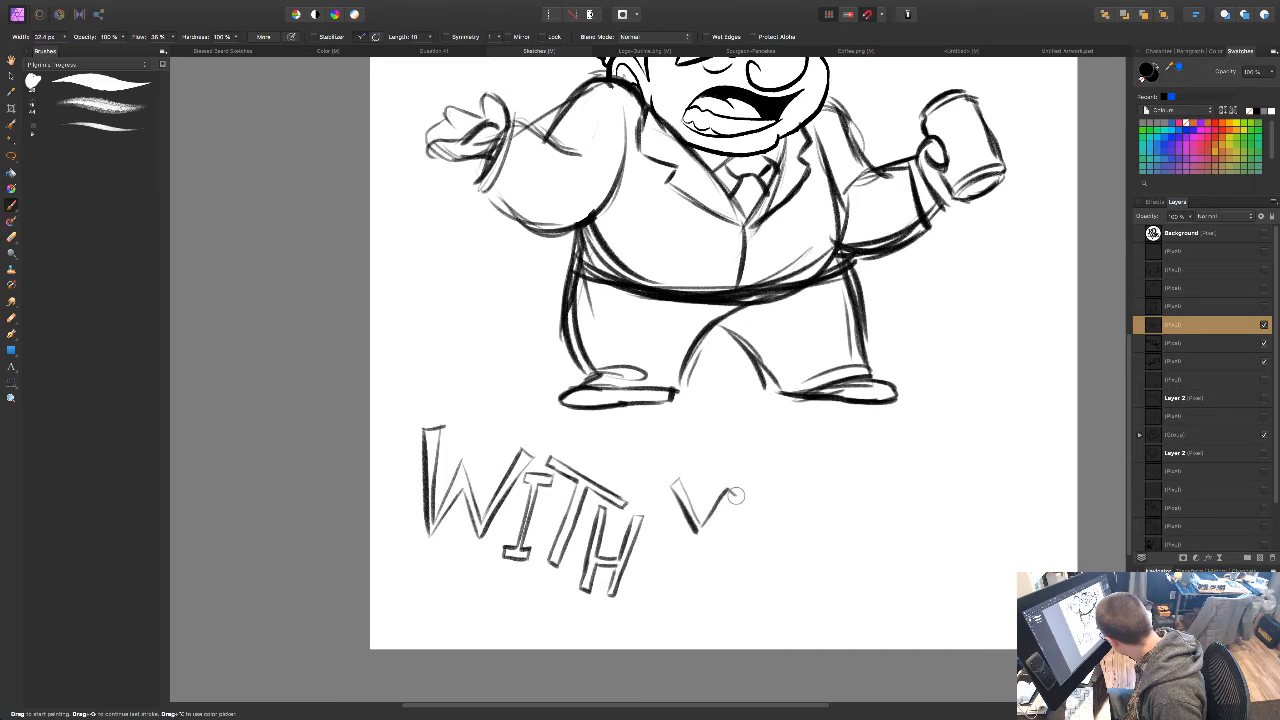
mouse_move(697, 532)
mouse_down()
mouse_move(703, 584)
mouse_move(707, 520)
mouse_move(722, 541)
mouse_move(743, 518)
mouse_move(770, 523)
mouse_move(770, 574)
mouse_move(747, 586)
mouse_move(719, 563)
mouse_move(760, 525)
mouse_move(770, 555)
mouse_move(759, 574)
mouse_move(727, 567)
mouse_up()
drag(827, 512, 751, 416)
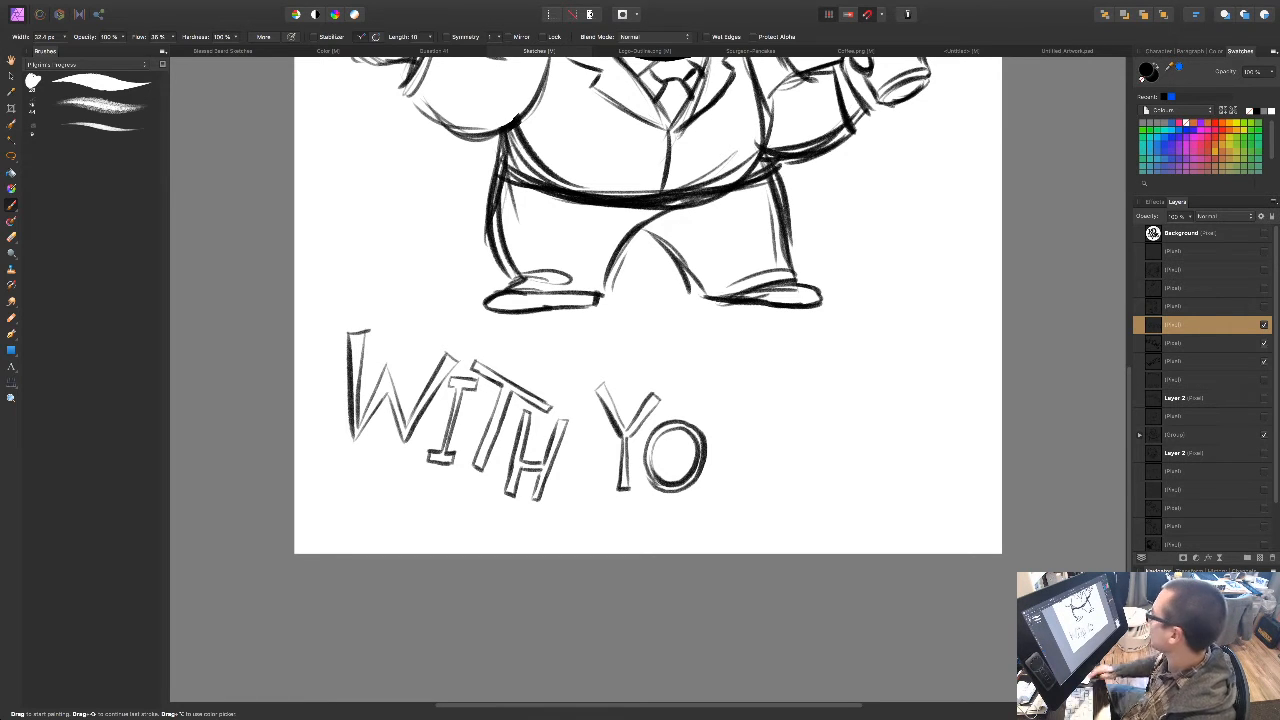
drag(728, 553, 463, 549)
drag(446, 417, 455, 472)
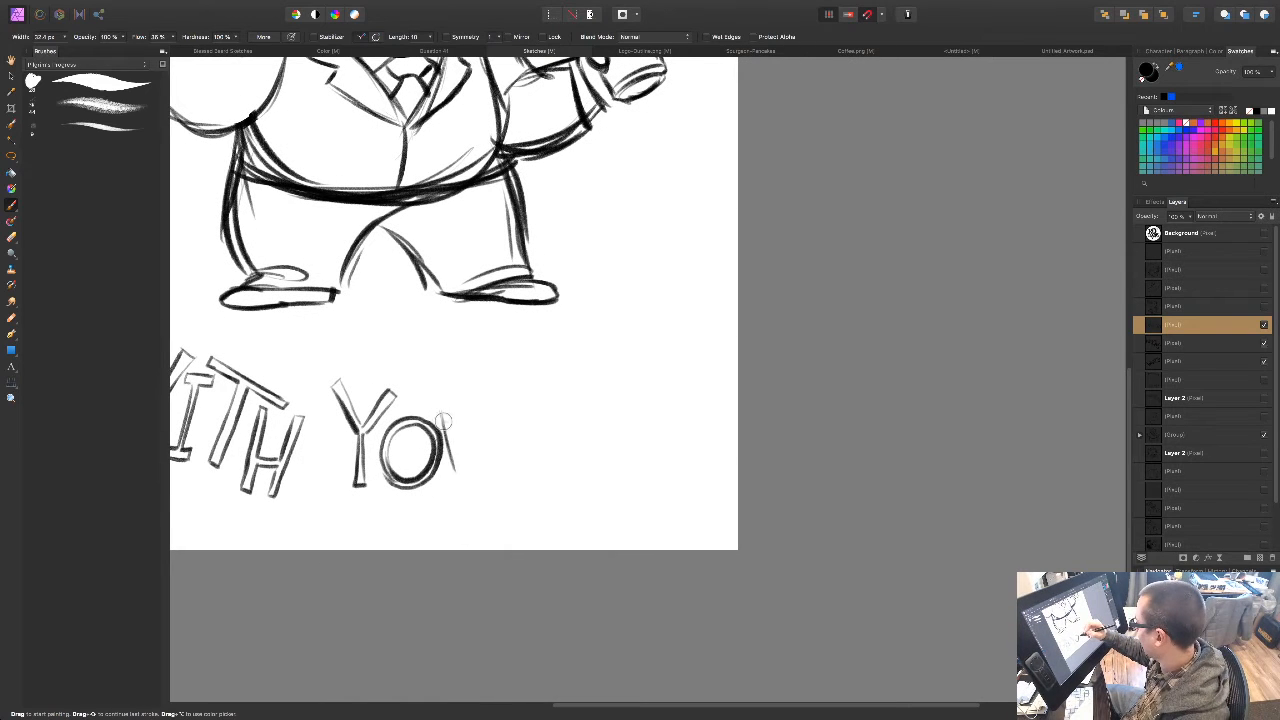
mouse_move(448, 406)
mouse_down()
mouse_move(471, 476)
mouse_move(465, 451)
mouse_move(475, 474)
mouse_move(465, 462)
mouse_move(500, 458)
mouse_move(487, 401)
mouse_move(504, 440)
mouse_up()
mouse_move(492, 396)
mouse_down()
mouse_move(509, 458)
mouse_move(468, 482)
mouse_move(450, 453)
mouse_move(480, 467)
mouse_move(468, 484)
mouse_move(509, 460)
mouse_up()
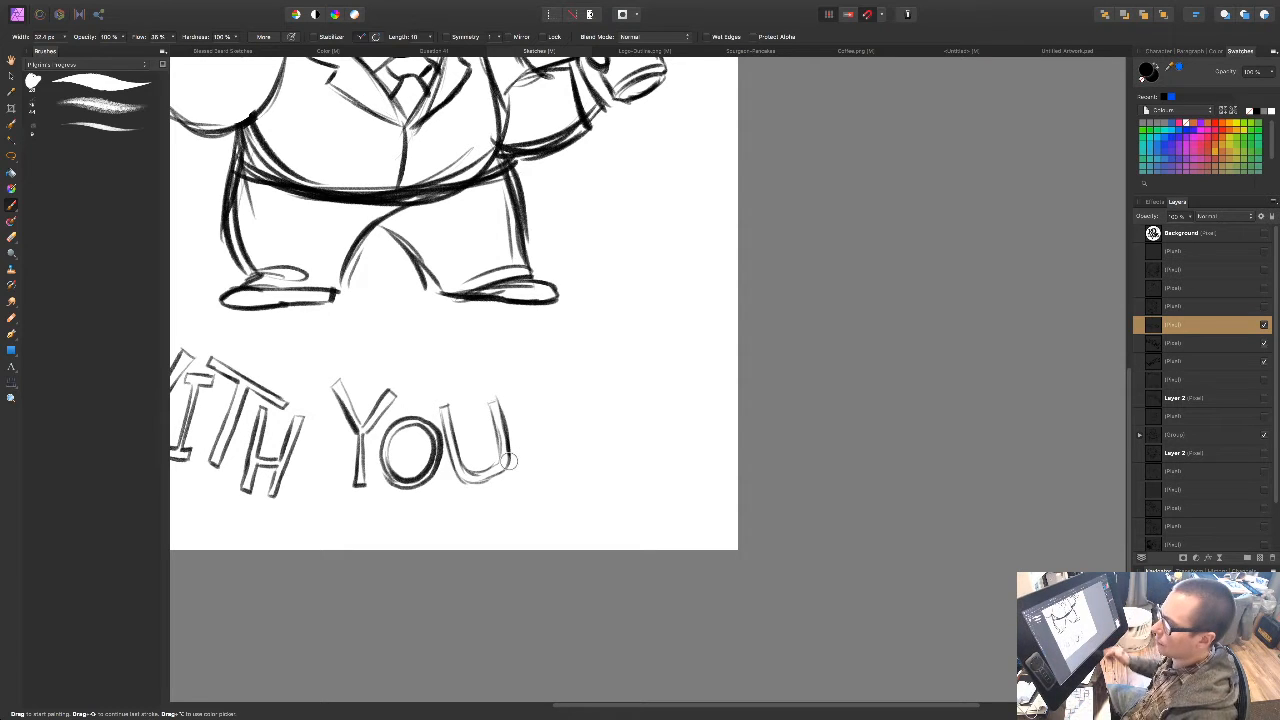
Step: Lasso the word "YOU", then cut and paste it onto its own layer
mouse_move(616, 554)
mouse_down()
mouse_move(764, 502)
mouse_move(529, 589)
mouse_move(566, 626)
mouse_move(562, 612)
mouse_up()
key(l)
mouse_move(547, 527)
mouse_down()
mouse_move(380, 509)
mouse_move(636, 505)
mouse_up()
key(ctrl+x)
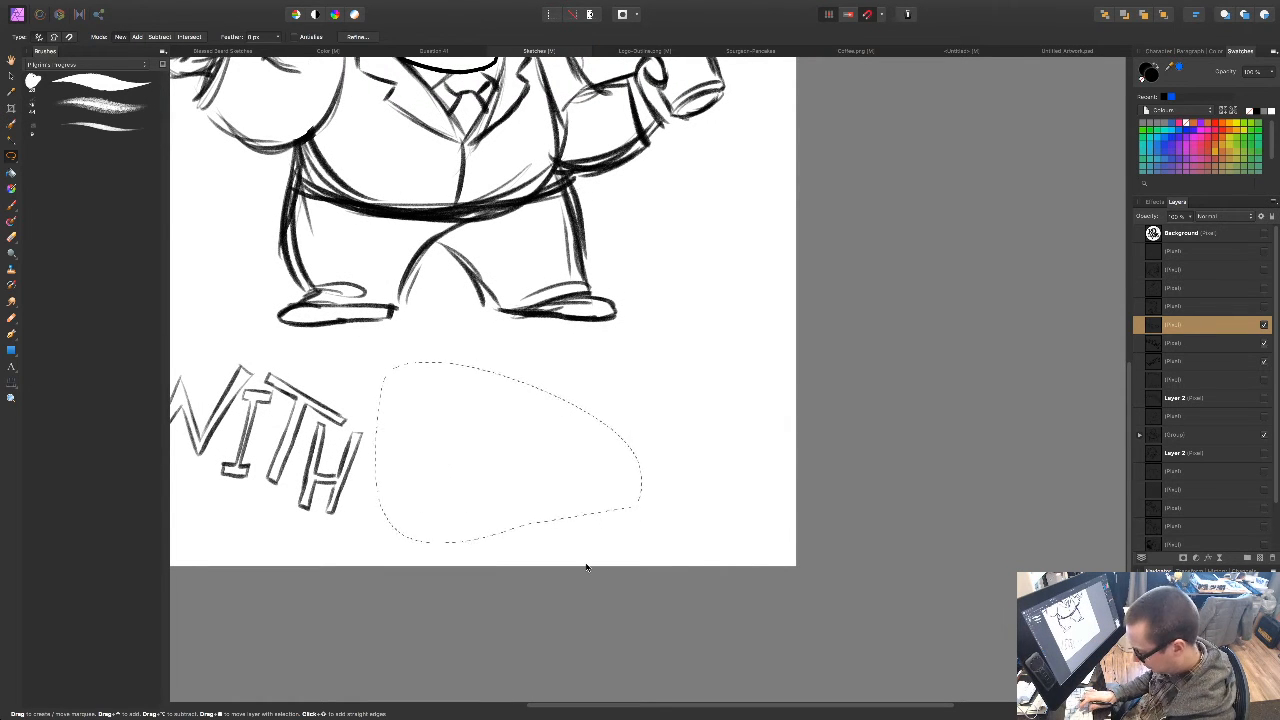
key(ctrl+v)
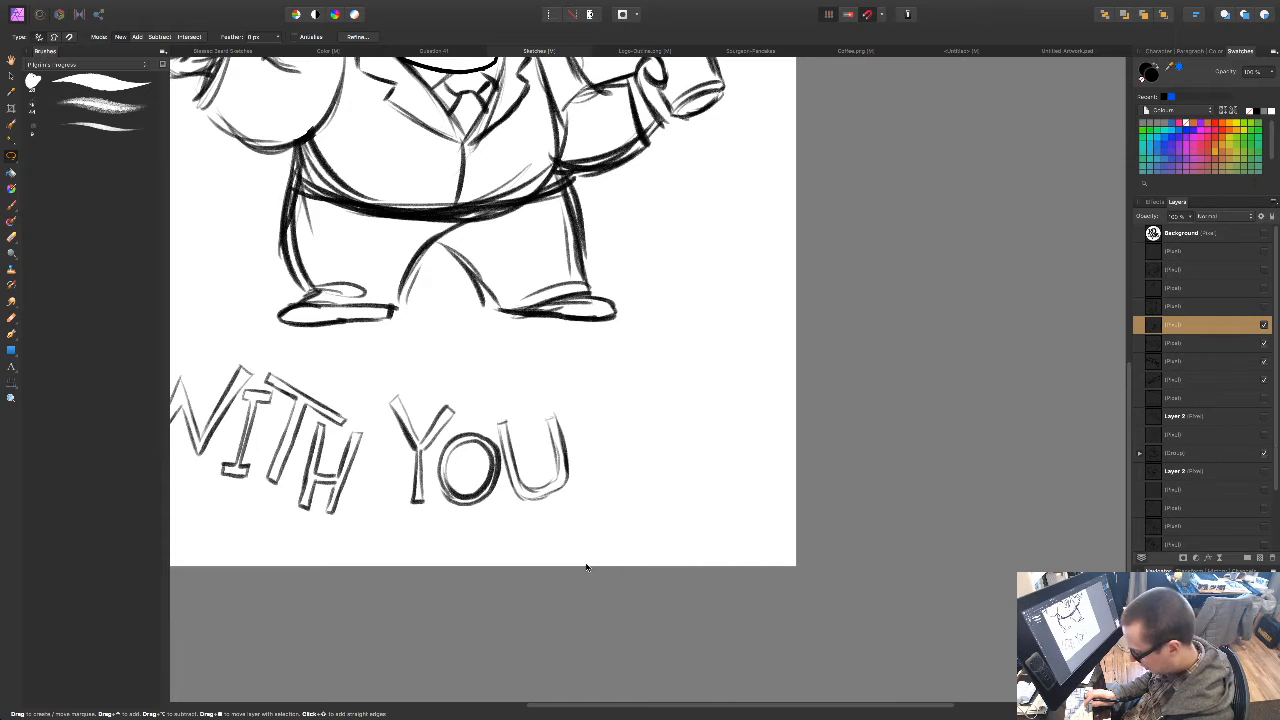
key(v)
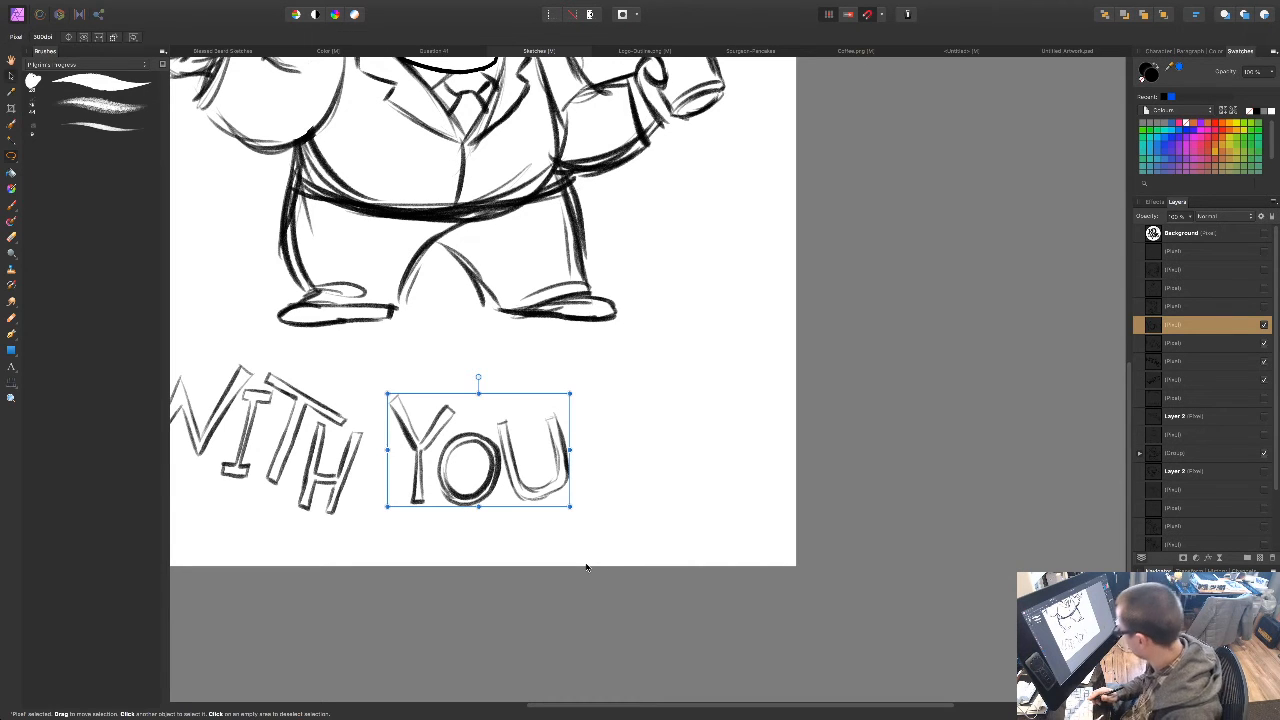
Step: Move the "YOU" lettering slightly left, closer to "WITH"
click(556, 574)
drag(575, 655, 702, 641)
click(473, 465)
drag(473, 465, 432, 415)
drag(570, 430, 533, 371)
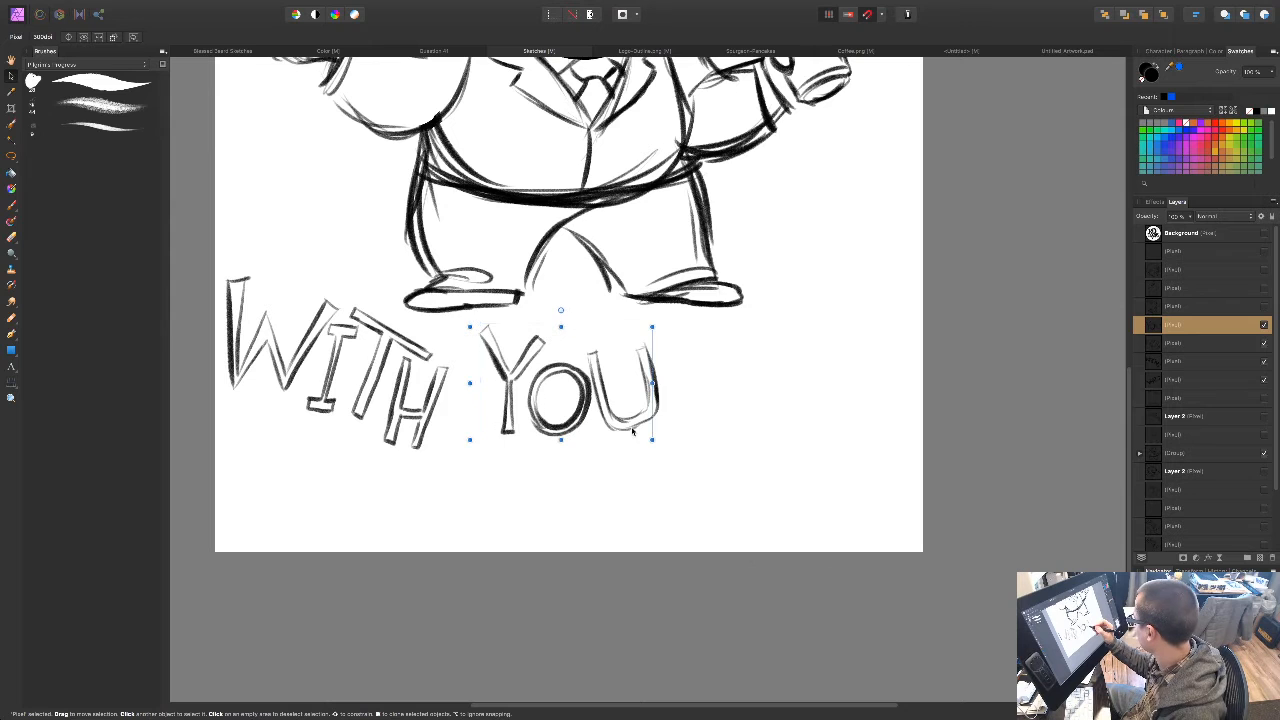
drag(640, 431, 632, 433)
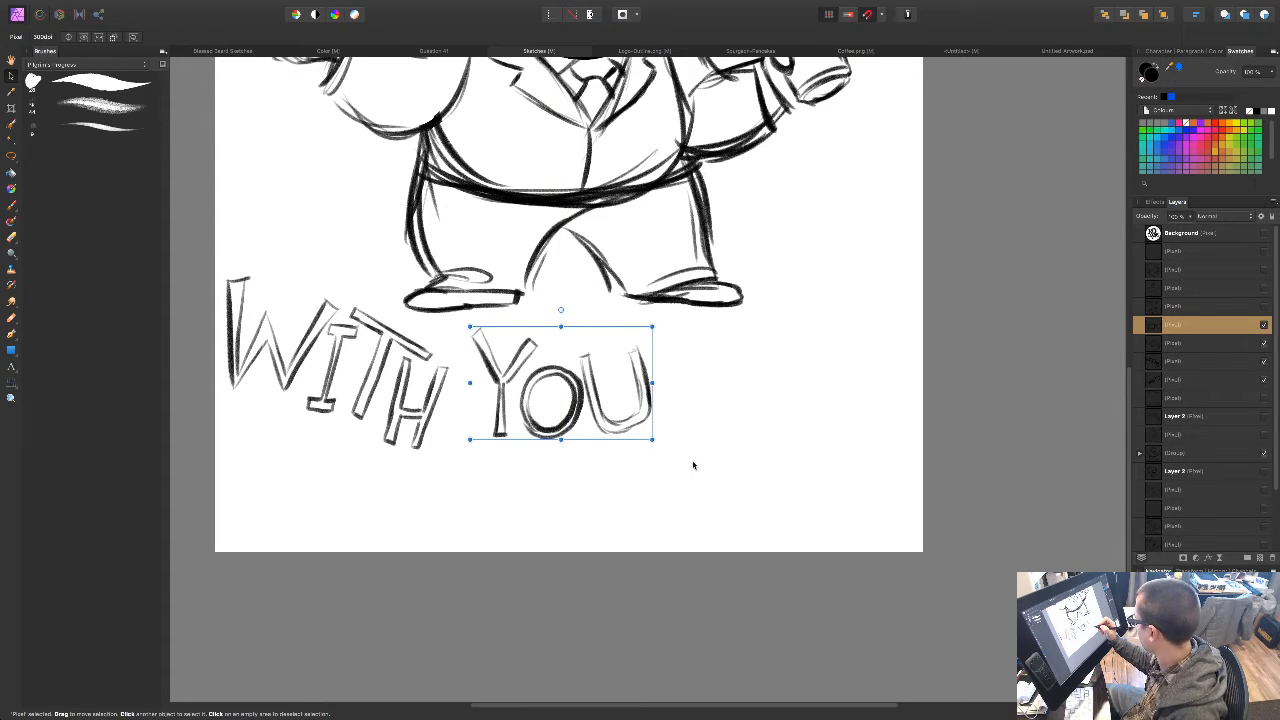
Step: On a new layer, outline a tilted hollow block P to the right of "YOU"
key(b)
scroll(646, 600, right, 5)
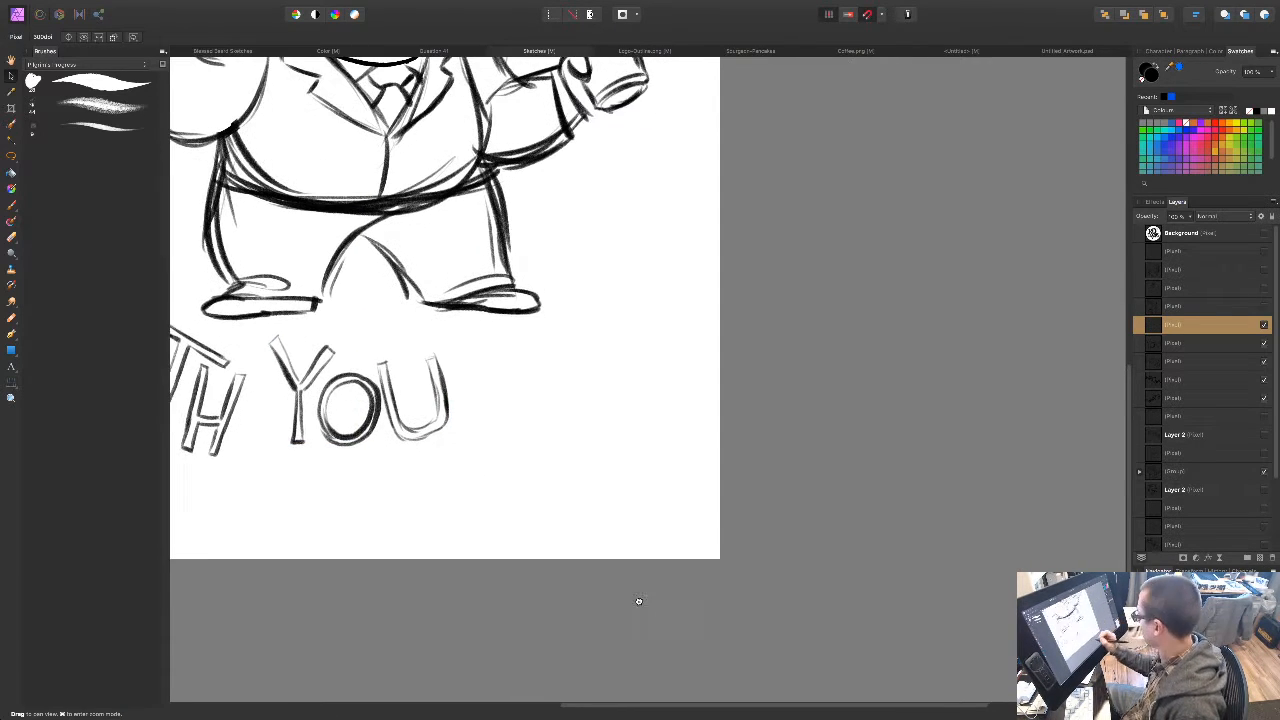
drag(486, 376, 520, 442)
mouse_move(481, 369)
mouse_down()
mouse_move(526, 352)
mouse_move(514, 396)
mouse_move(521, 388)
mouse_move(503, 398)
mouse_move(518, 440)
mouse_up()
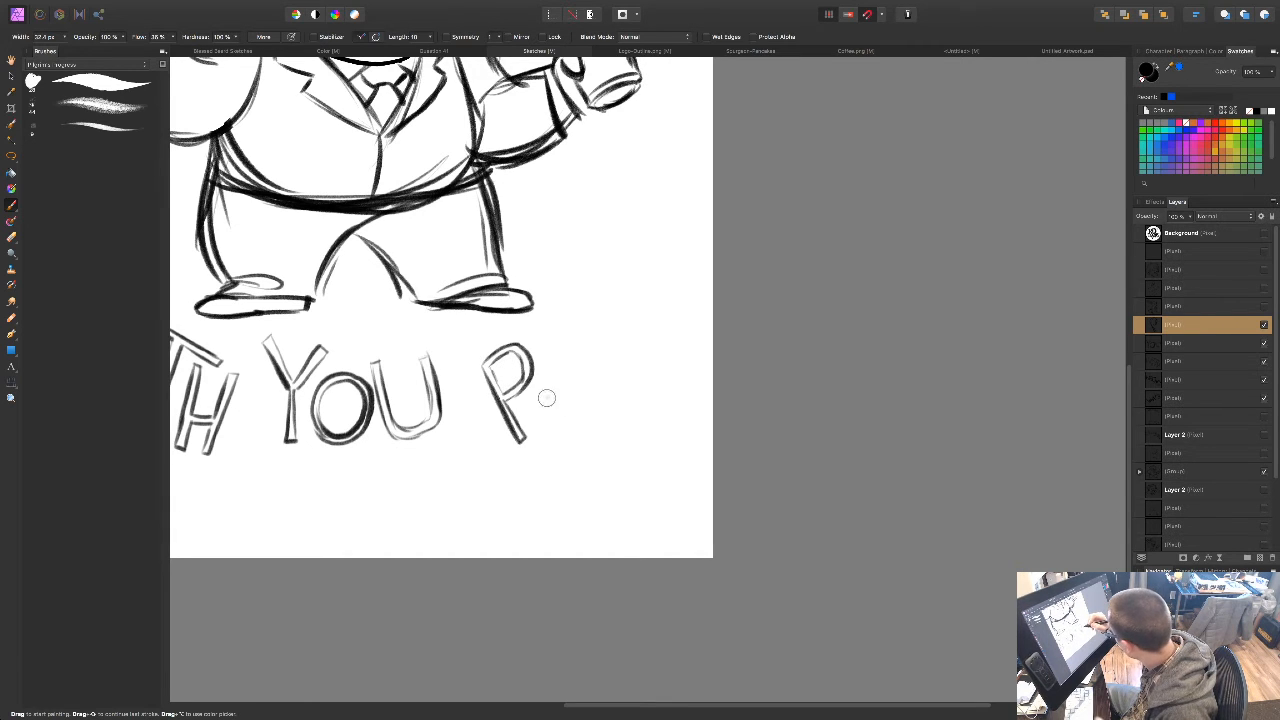
Step: Outline hollow block letters E, O and P rising along the arc after the first P, and select the lettering
drag(548, 362, 562, 420)
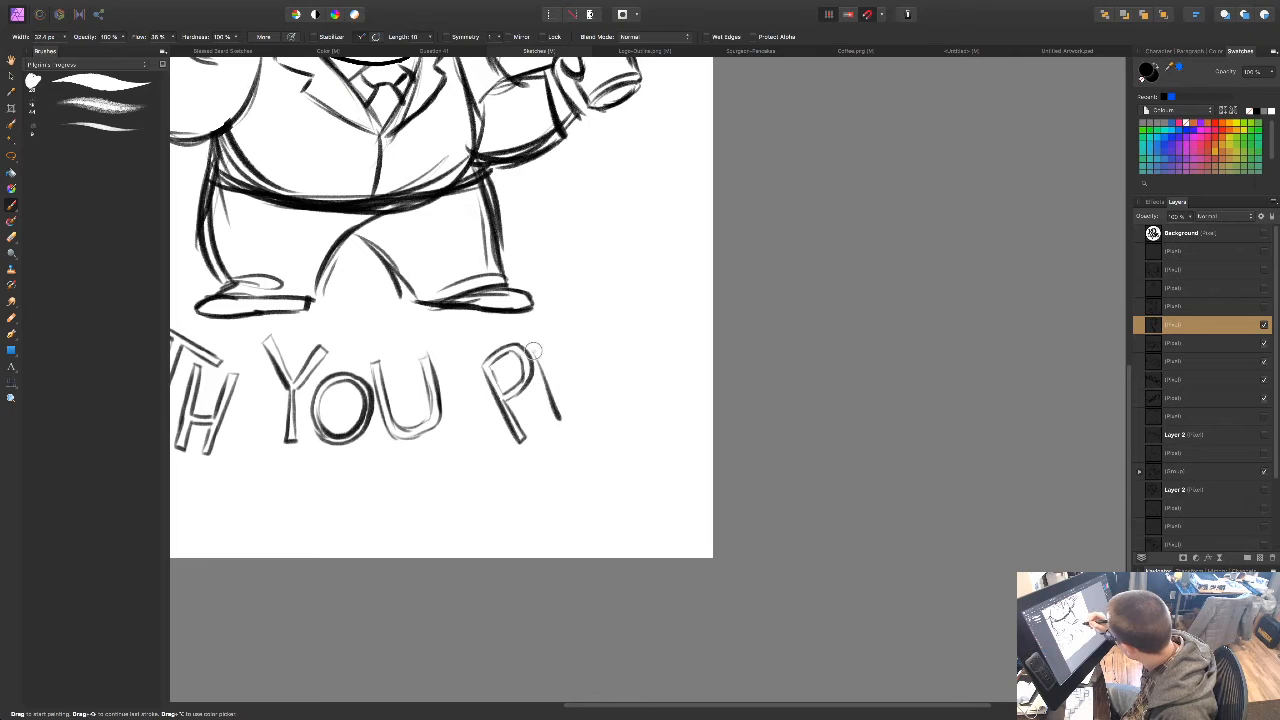
mouse_move(536, 352)
mouse_down()
mouse_move(554, 331)
mouse_move(550, 372)
mouse_move(565, 370)
mouse_move(567, 406)
mouse_move(585, 391)
mouse_move(590, 403)
mouse_move(560, 420)
mouse_move(572, 322)
mouse_move(614, 312)
mouse_move(624, 357)
mouse_move(606, 392)
mouse_move(582, 370)
mouse_move(576, 332)
mouse_move(604, 312)
mouse_move(622, 346)
mouse_move(613, 373)
mouse_move(590, 386)
mouse_move(580, 362)
mouse_up()
drag(615, 309, 652, 376)
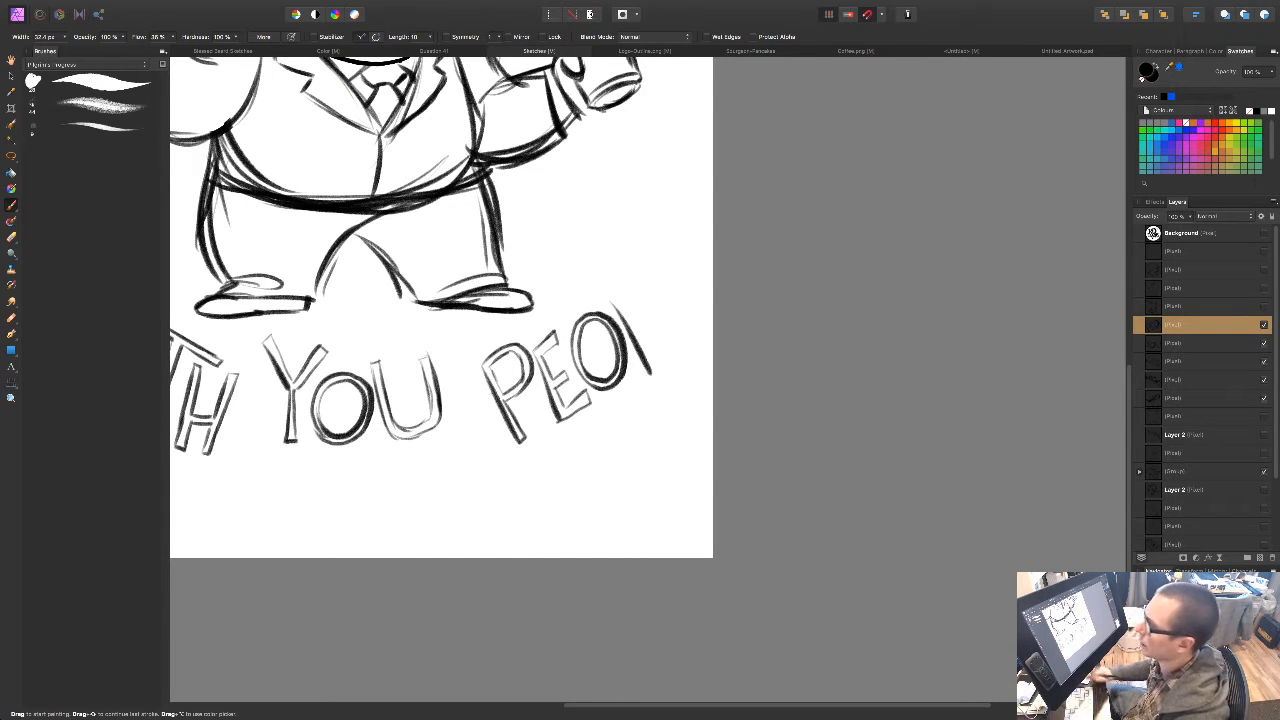
mouse_move(612, 300)
mouse_down()
mouse_move(658, 276)
mouse_move(639, 276)
mouse_move(668, 301)
mouse_move(638, 326)
mouse_move(662, 371)
mouse_up()
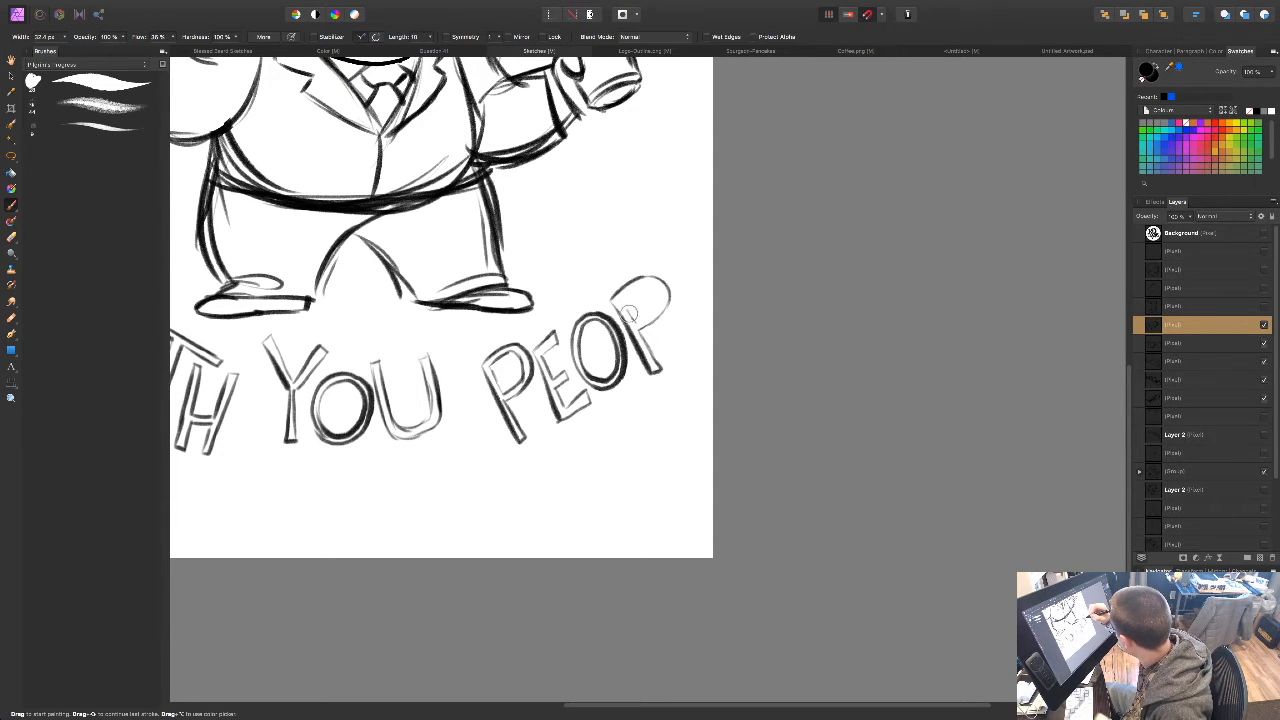
mouse_move(620, 302)
mouse_down()
mouse_move(648, 283)
mouse_move(662, 297)
mouse_move(648, 317)
mouse_up()
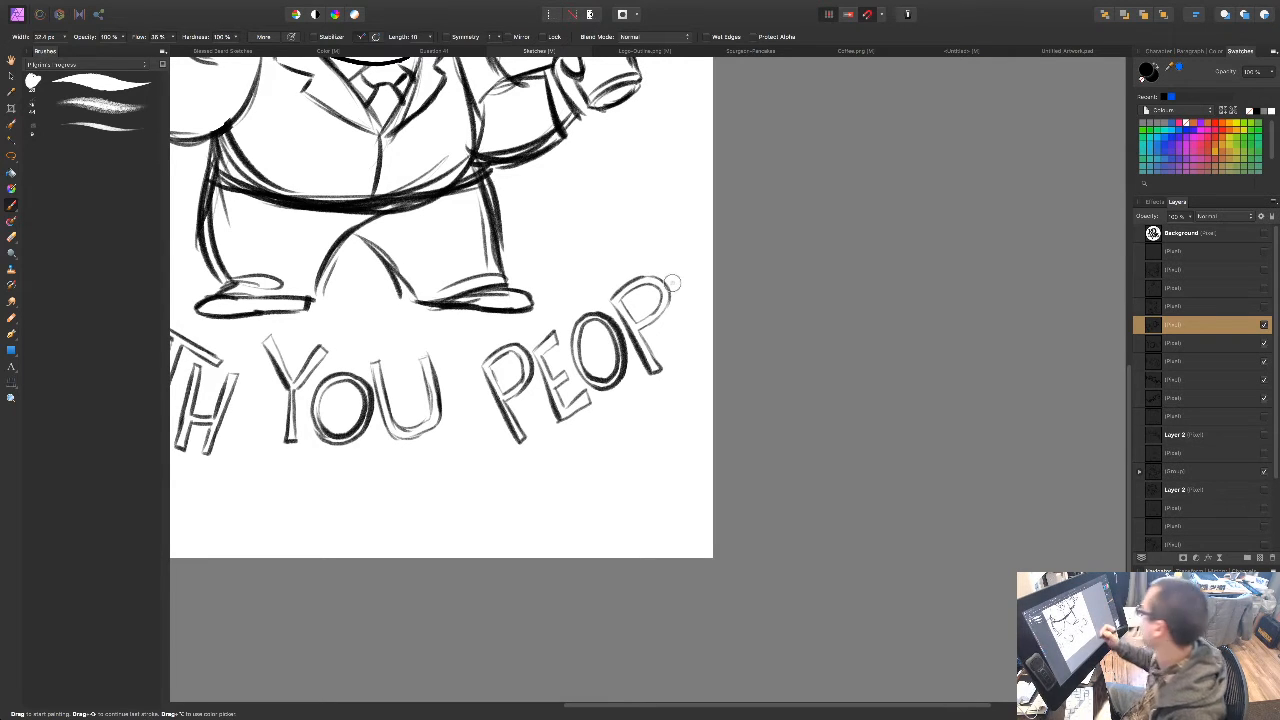
key(v)
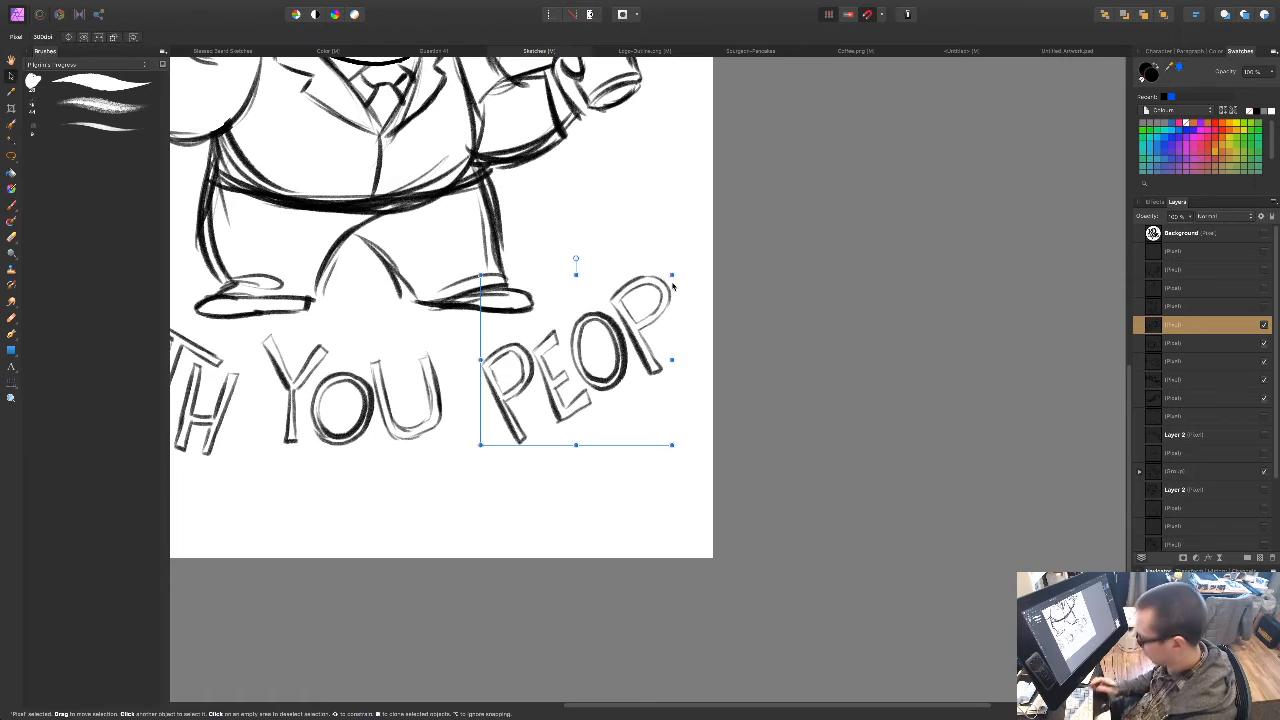
Step: Move the PEOP lettering down and left beneath YOU, and outline hollow block letters L and E to complete PEOPLE
drag(665, 361, 598, 458)
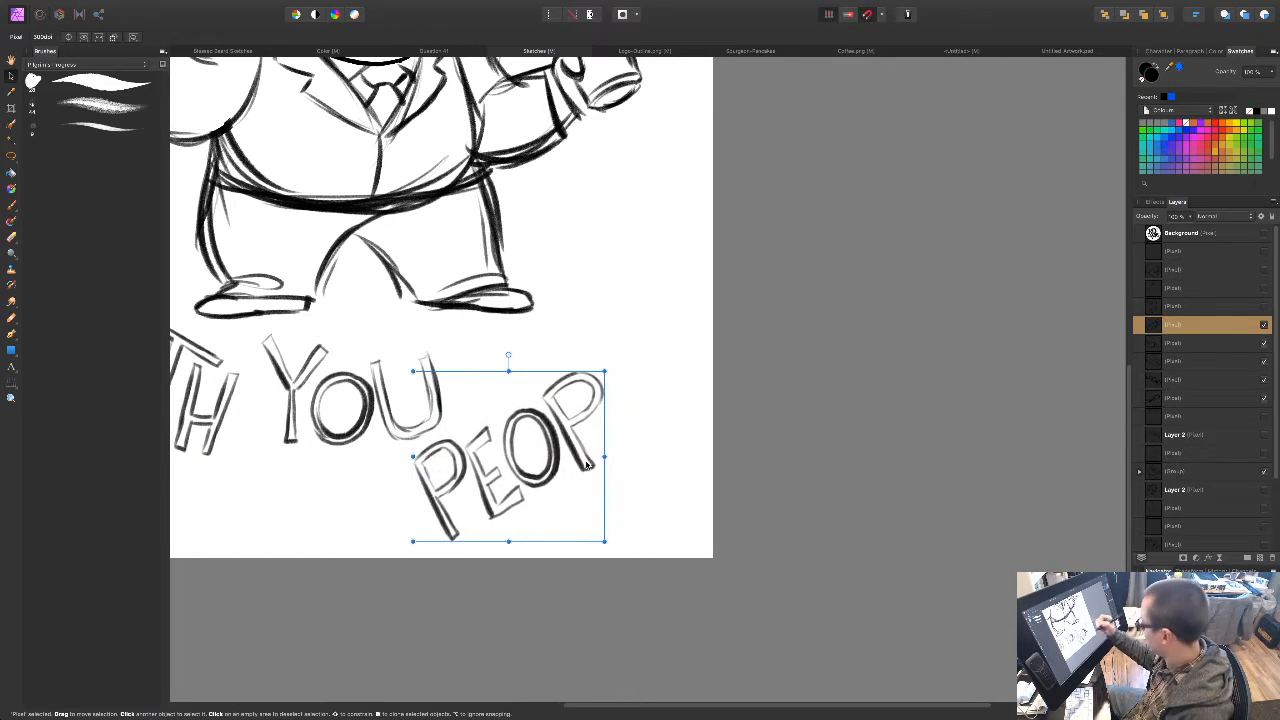
key(b)
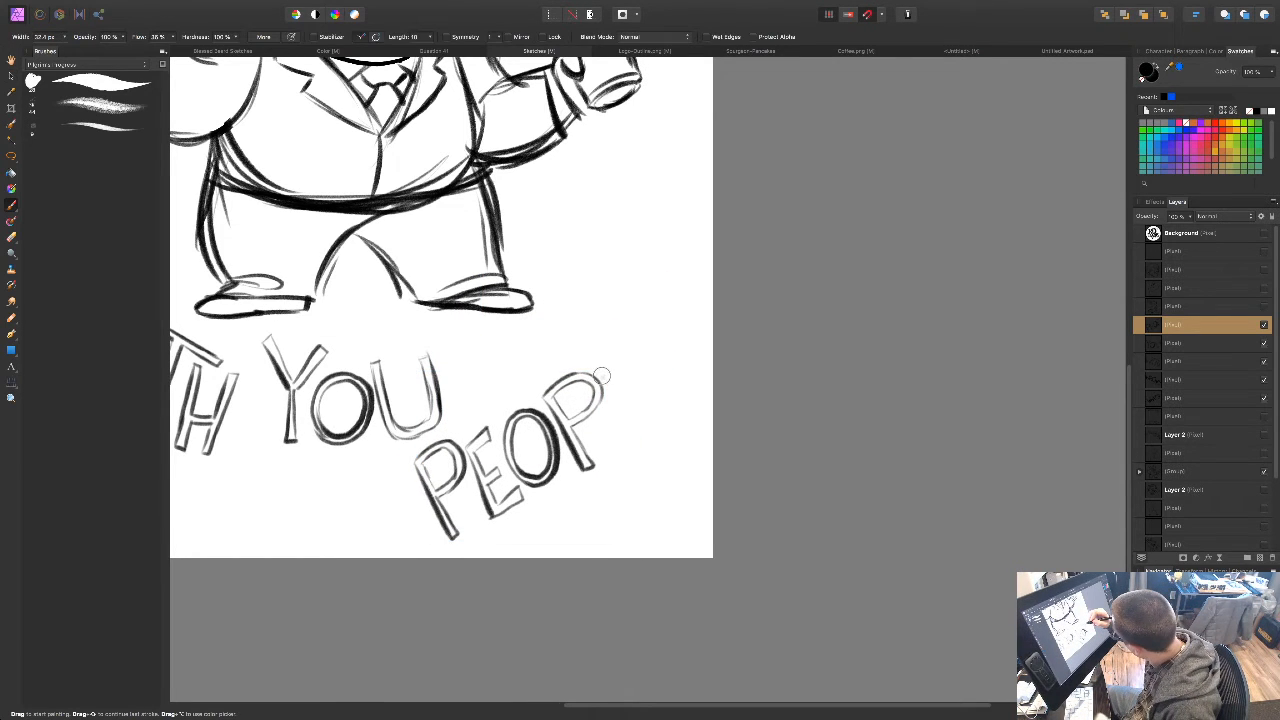
drag(598, 360, 647, 437)
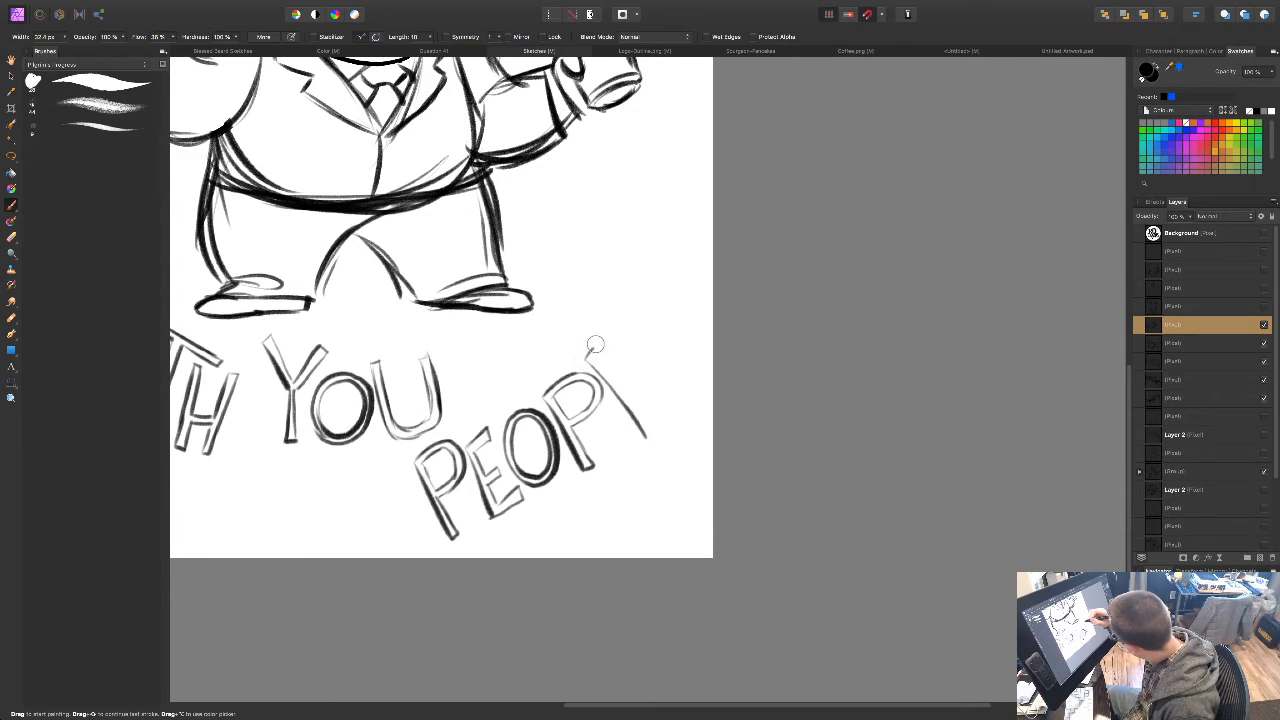
drag(594, 350, 638, 418)
mouse_move(610, 372)
mouse_down()
mouse_move(650, 426)
mouse_move(688, 408)
mouse_move(645, 438)
mouse_up()
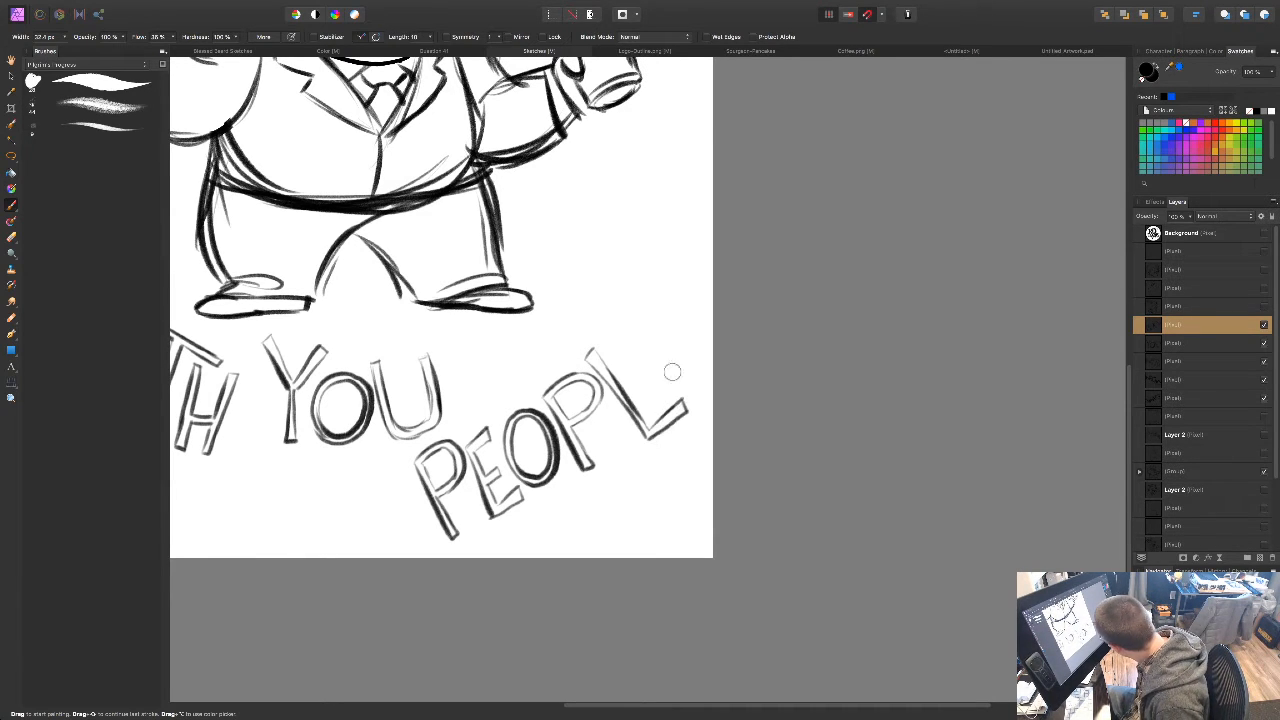
mouse_move(622, 333)
mouse_down()
mouse_move(656, 311)
mouse_move(641, 333)
mouse_move(668, 348)
mouse_move(663, 390)
mouse_move(698, 358)
mouse_move(671, 391)
mouse_up()
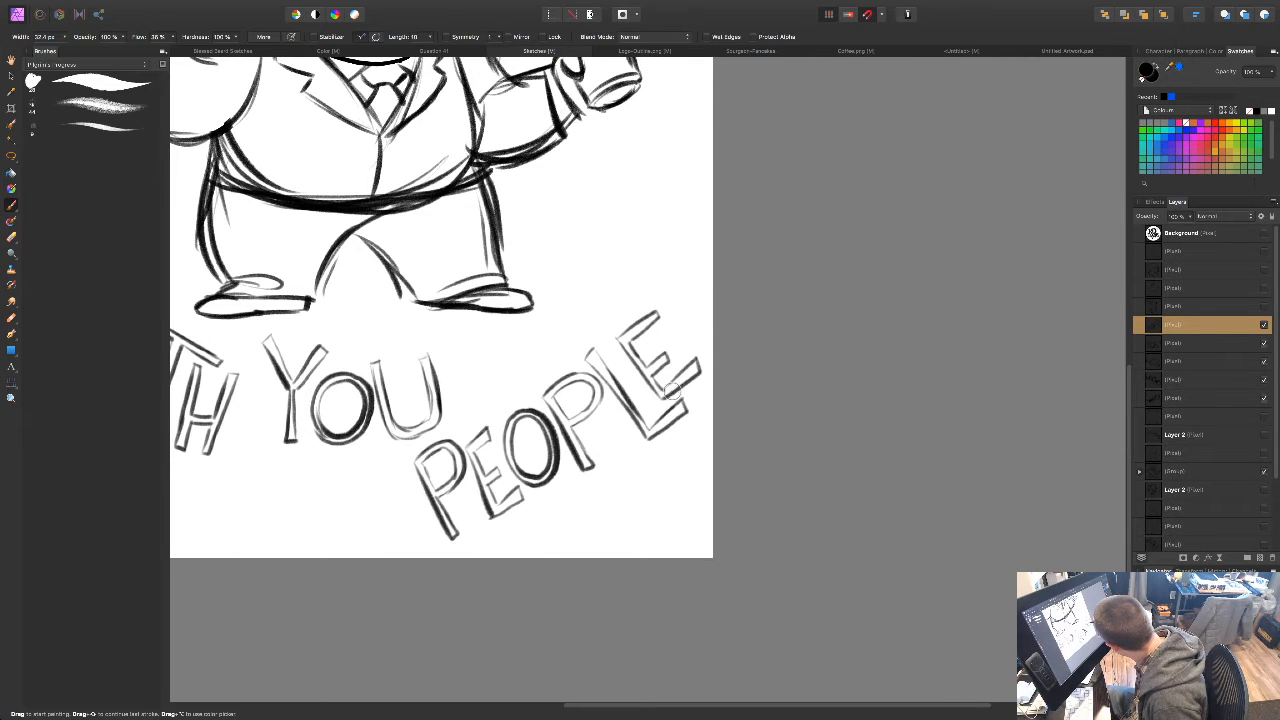
click(686, 309)
Step: Try a flatter rotation for the WHAT'S lettering above the figure
drag(612, 588, 697, 511)
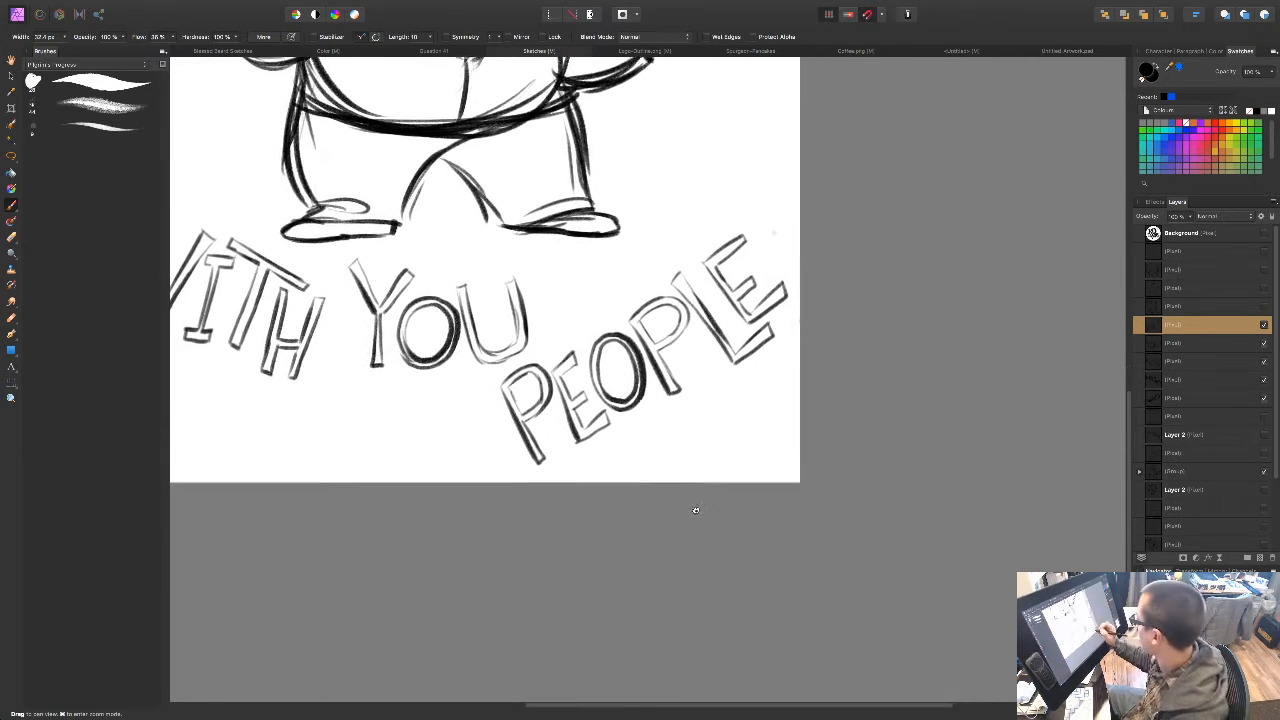
key(super+minus)
key(super+minus)
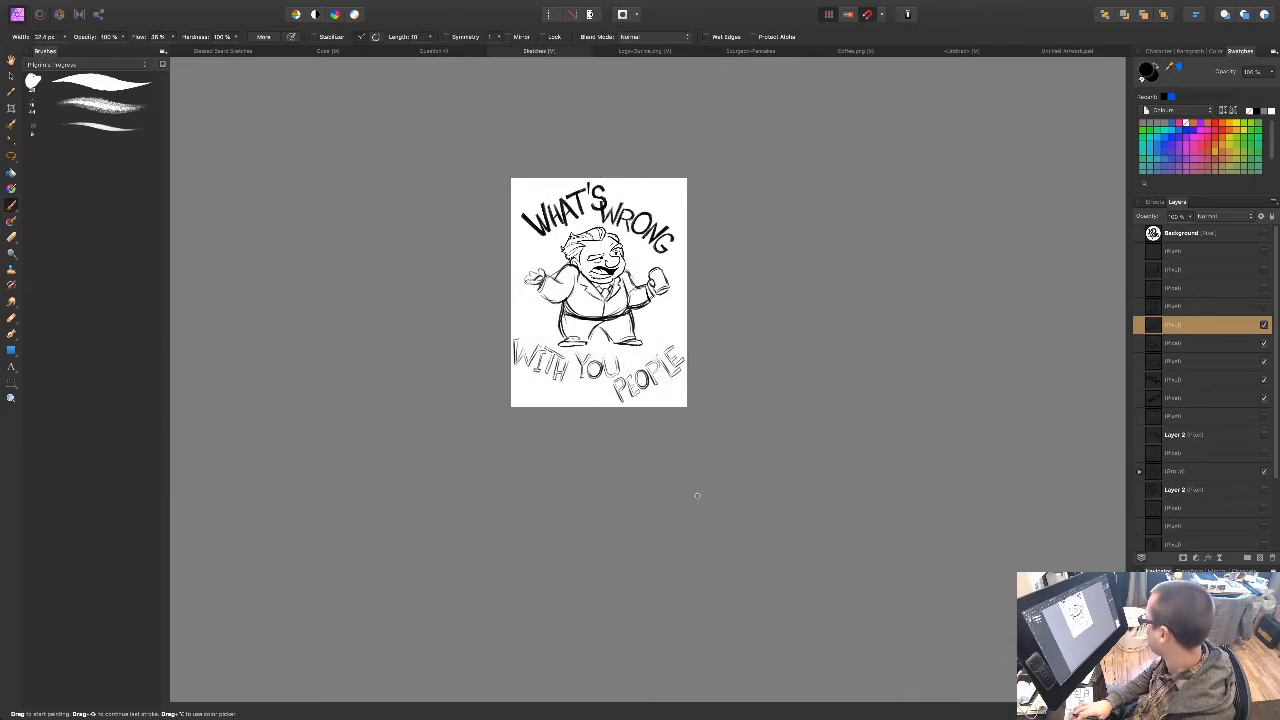
key(super+plus)
key(space)
drag(653, 458, 706, 594)
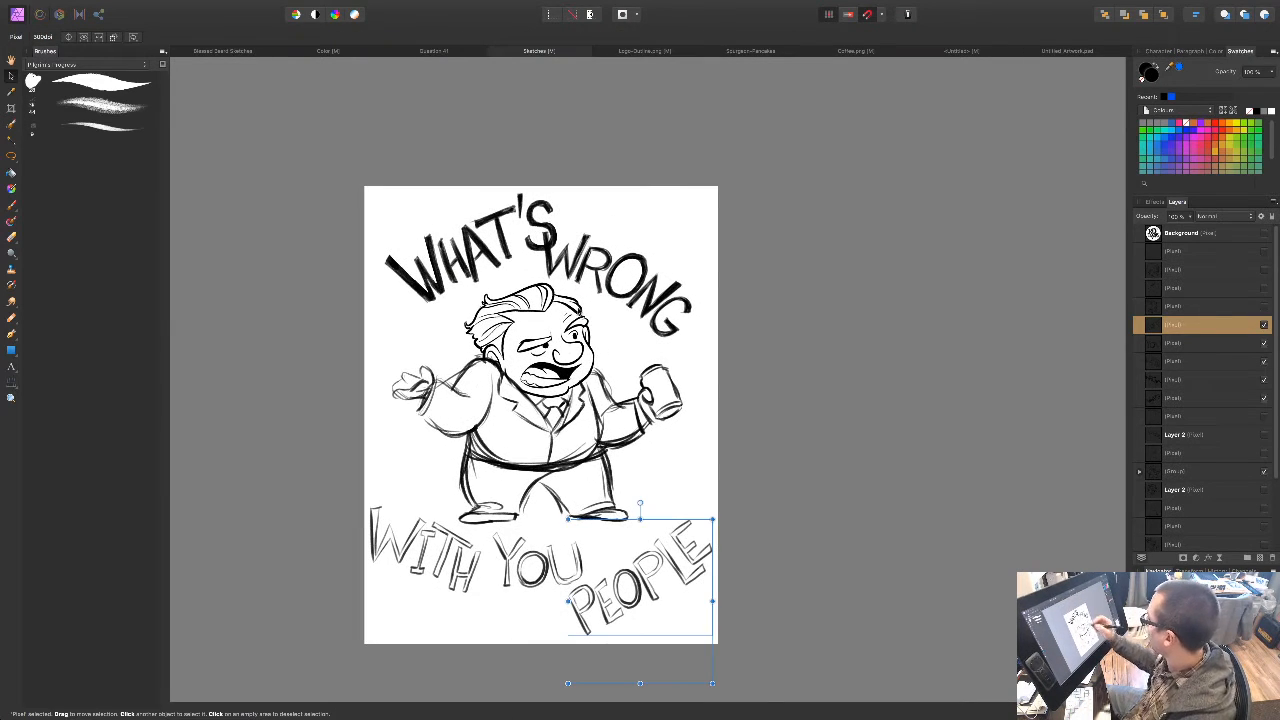
click(497, 262)
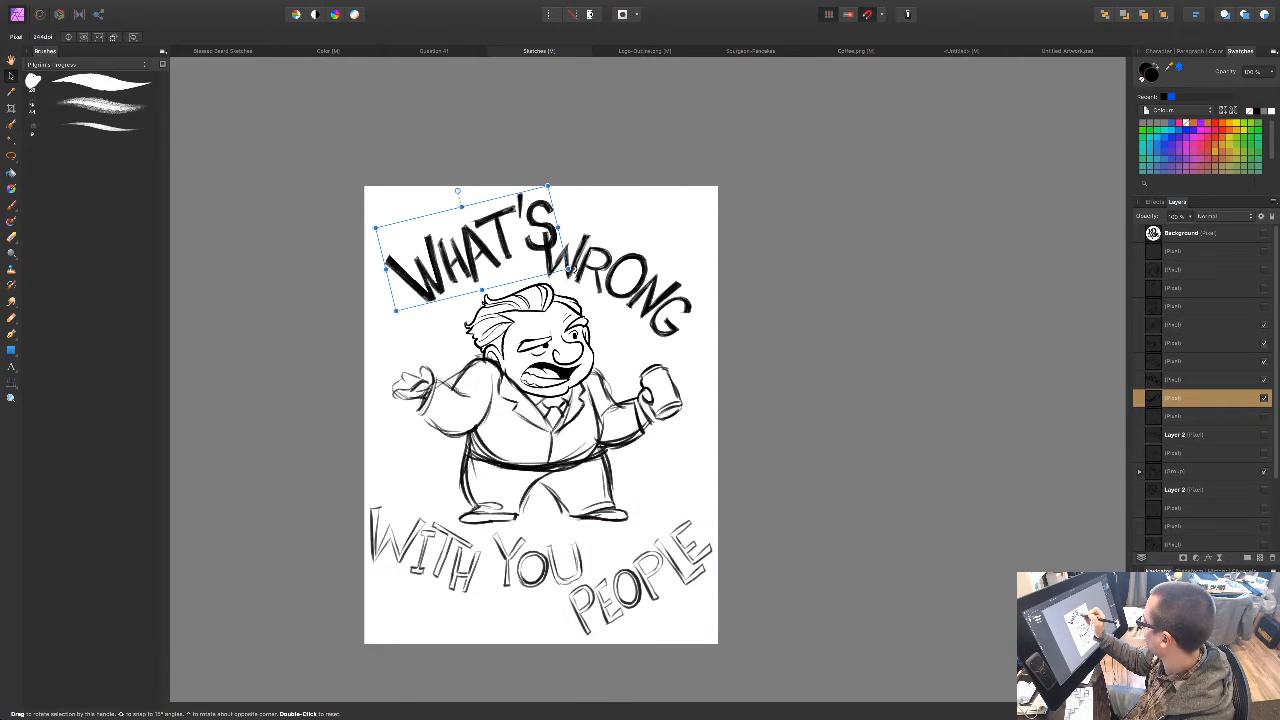
drag(577, 272, 607, 280)
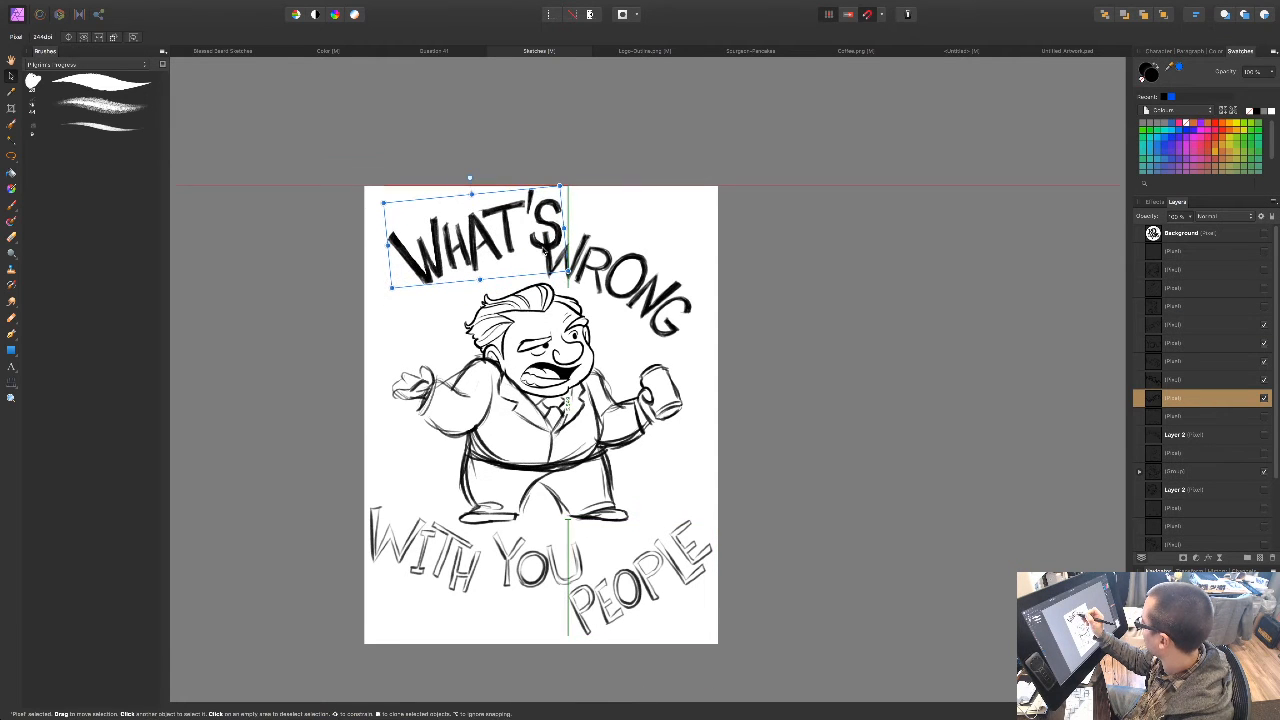
Step: Shrink the WRONG lettering slightly, and rotate WHAT'S back to a steeper upward tilt
click(628, 259)
drag(546, 234, 566, 248)
drag(689, 309, 677, 312)
click(572, 250)
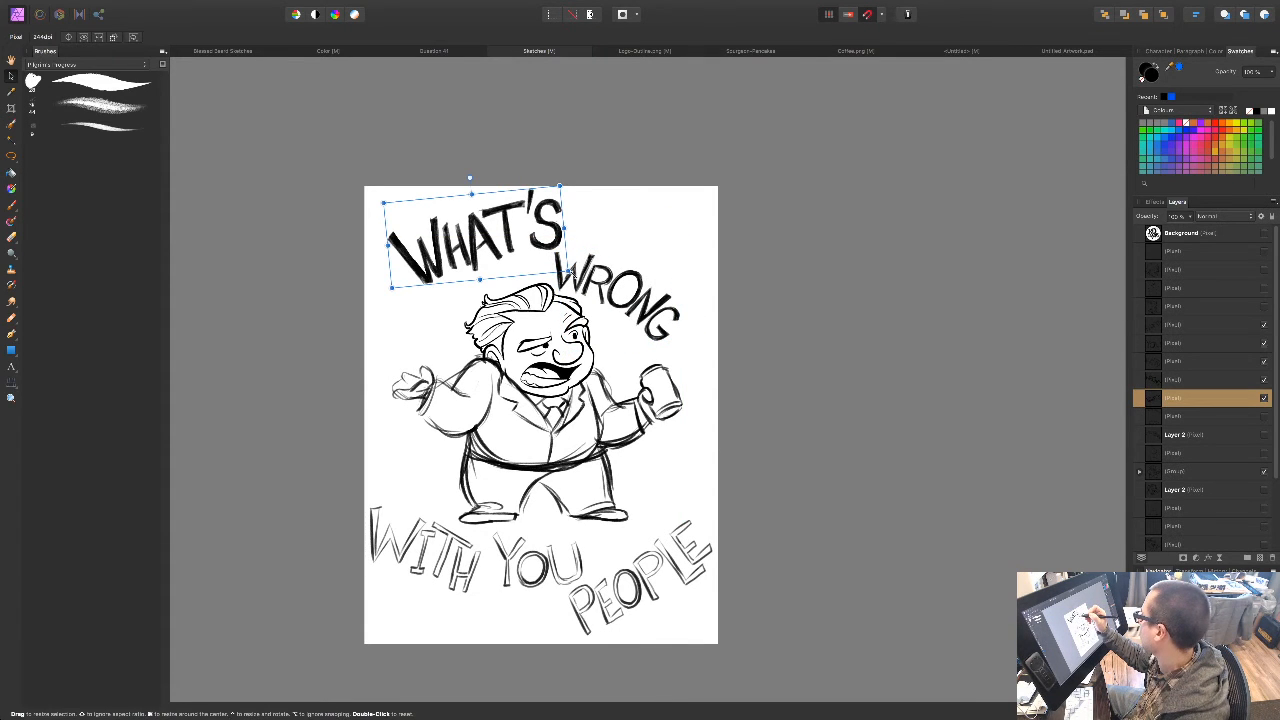
mouse_move(571, 270)
mouse_down()
mouse_move(551, 240)
mouse_move(561, 249)
mouse_up()
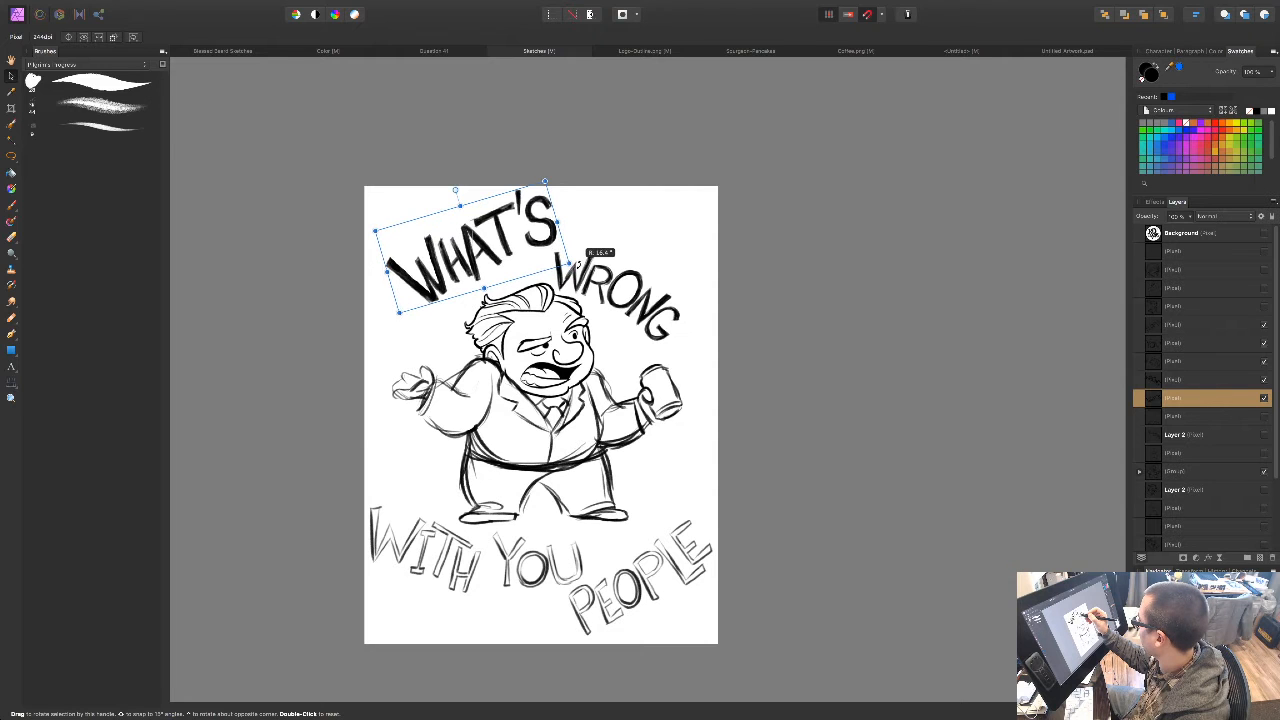
Step: Apply a perspective distortion to WRONG that narrows its W end, and nudge the word slightly left
click(614, 287)
mouse_move(632, 305)
mouse_down()
mouse_move(620, 302)
mouse_move(632, 301)
mouse_up()
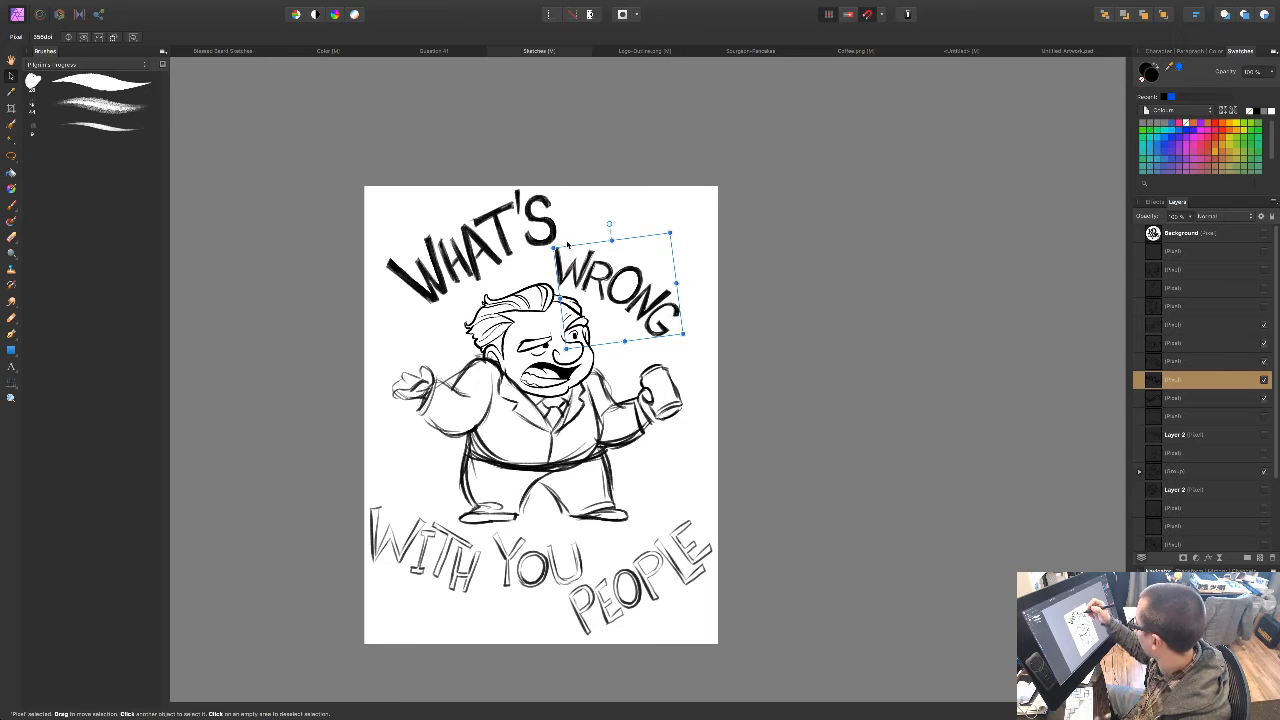
click(12, 383)
drag(560, 259, 556, 251)
drag(570, 348, 567, 334)
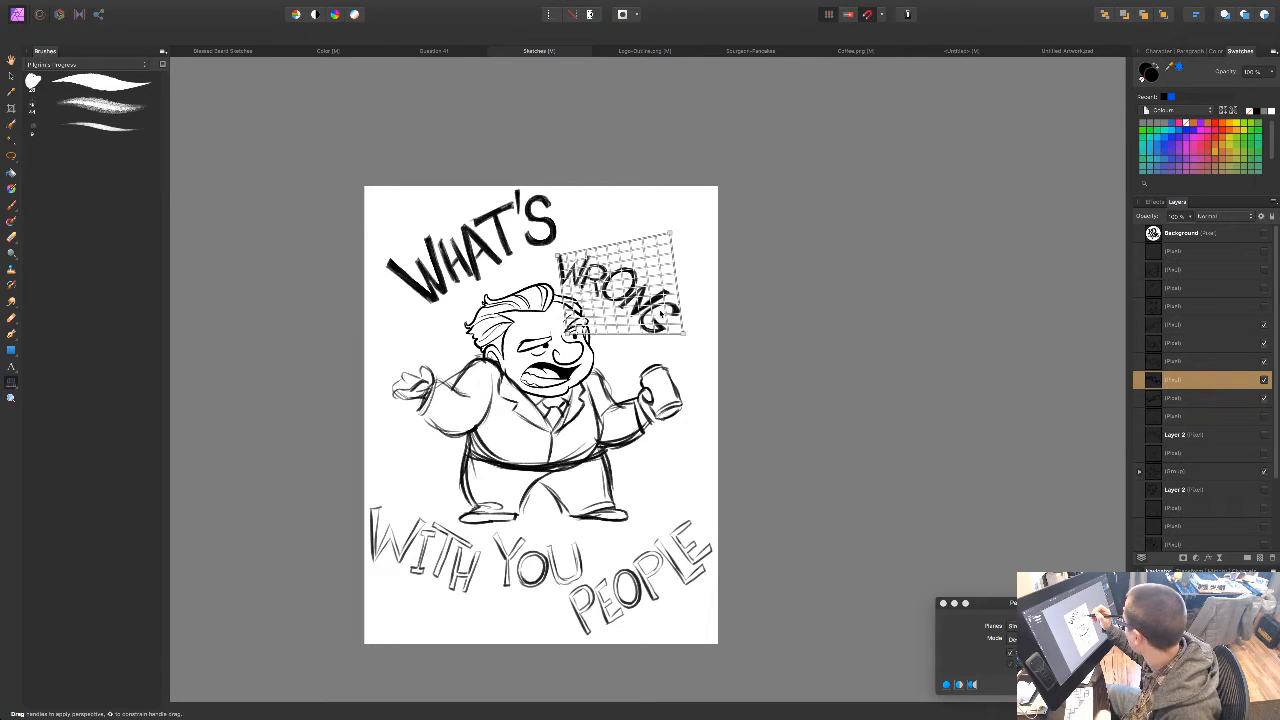
click(1102, 685)
drag(663, 329, 654, 328)
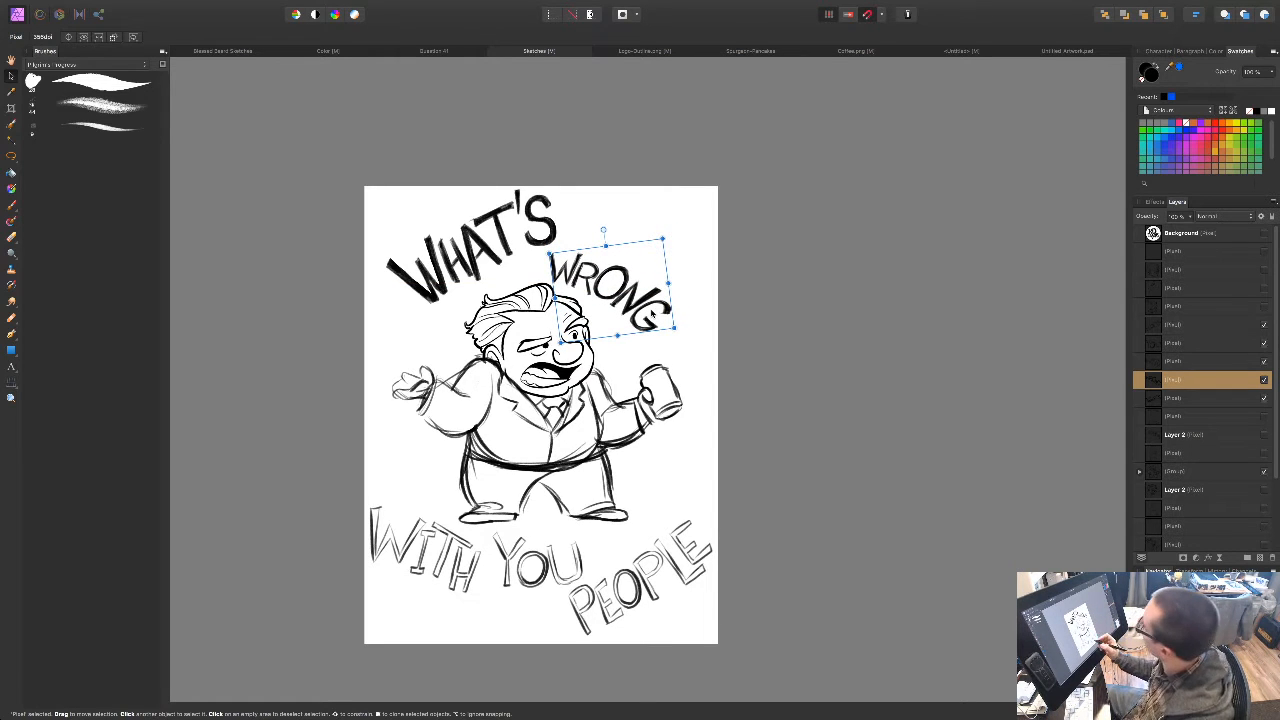
Step: Apply a perspective distortion to WHAT'S that tapers the word toward its S end
click(480, 276)
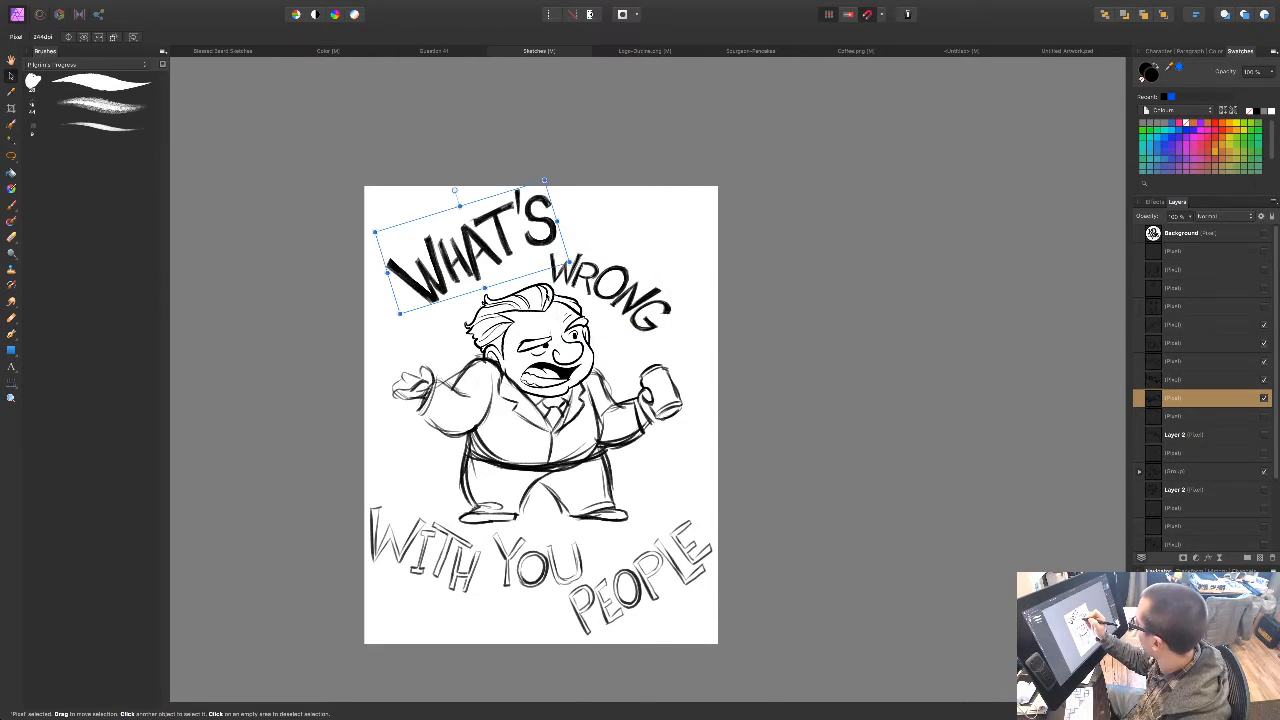
click(11, 384)
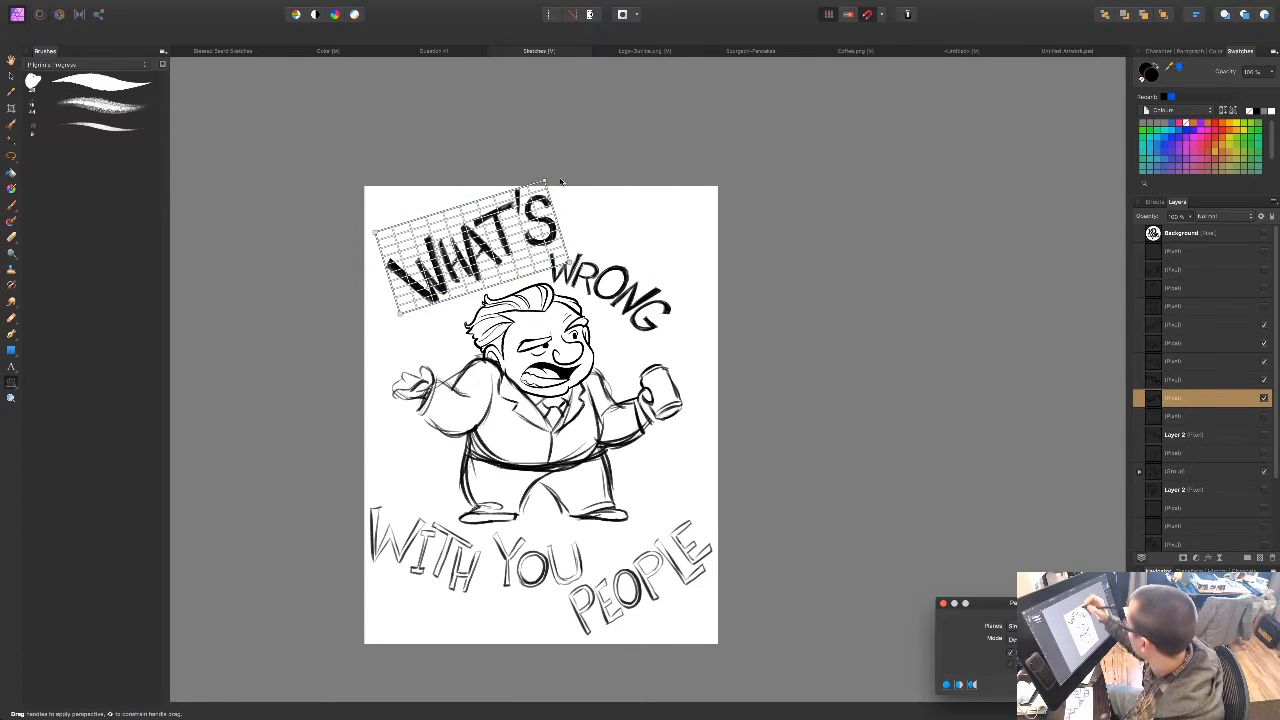
drag(546, 184, 546, 198)
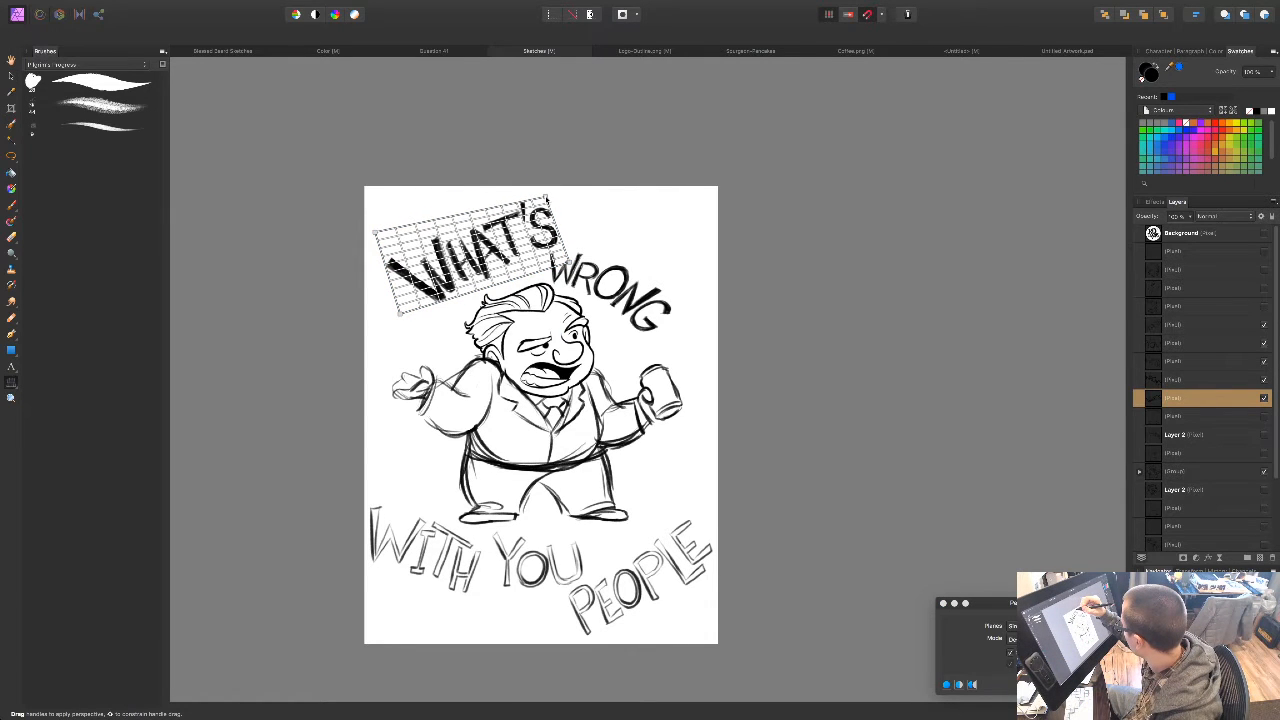
drag(569, 263, 563, 257)
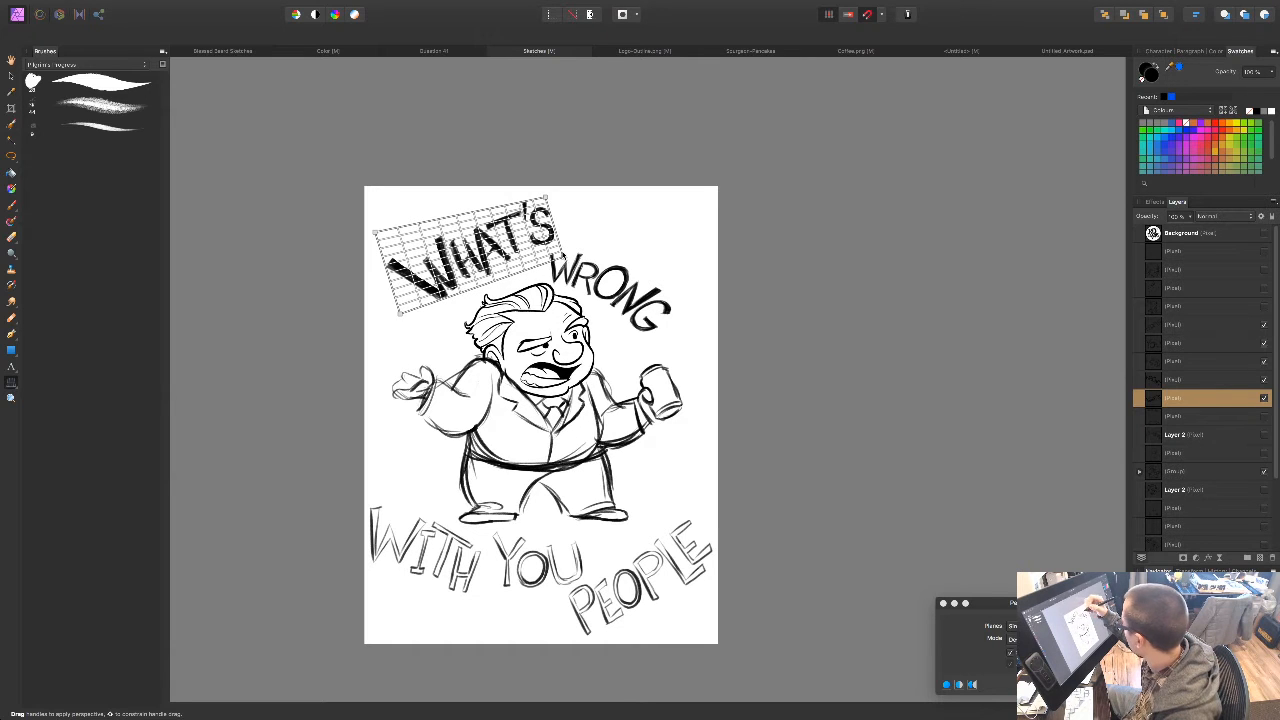
click(1093, 685)
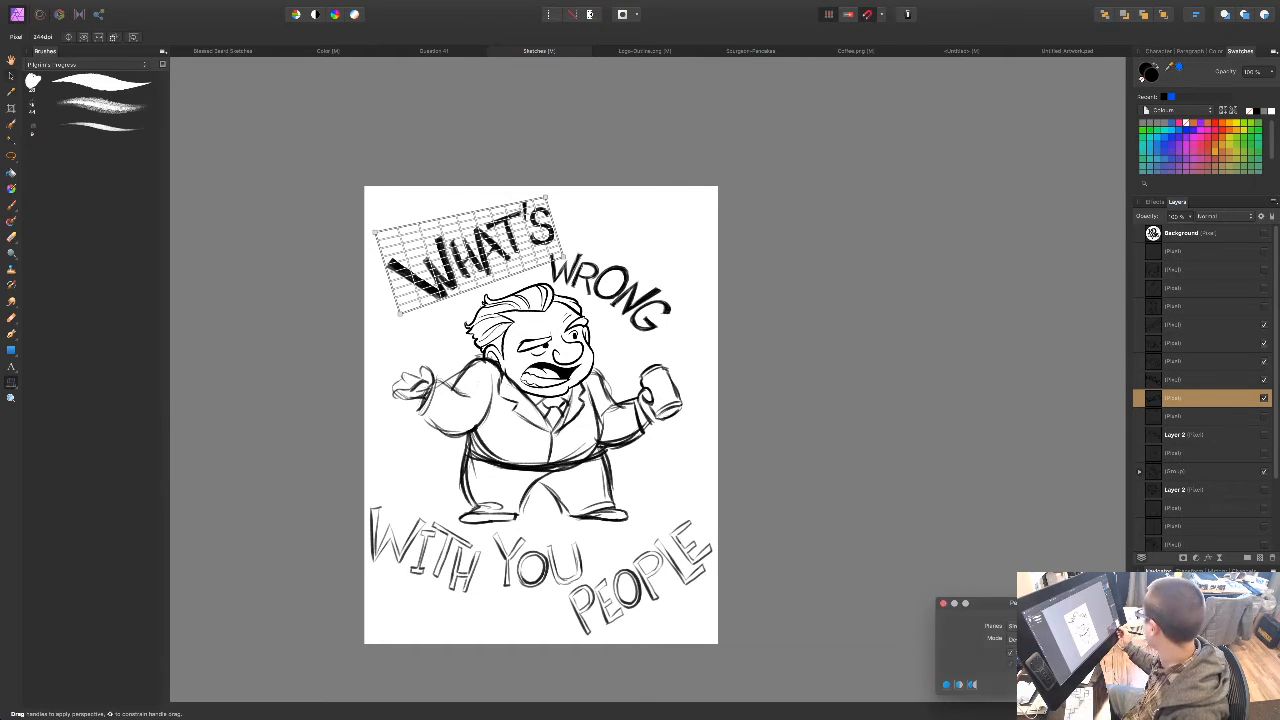
Step: Mesh-warp WHAT'S into an upward arch with its lower W corner pulled down, and apply the warp
drag(12, 386, 47, 389)
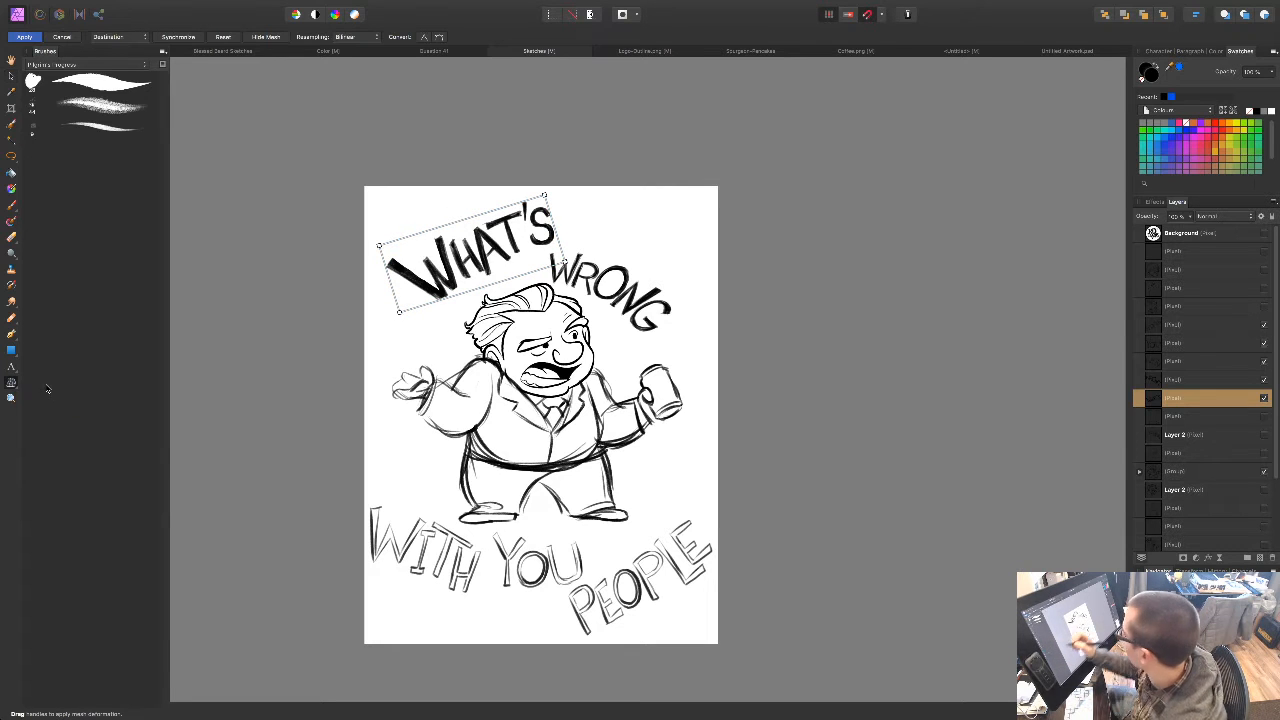
drag(462, 222, 453, 207)
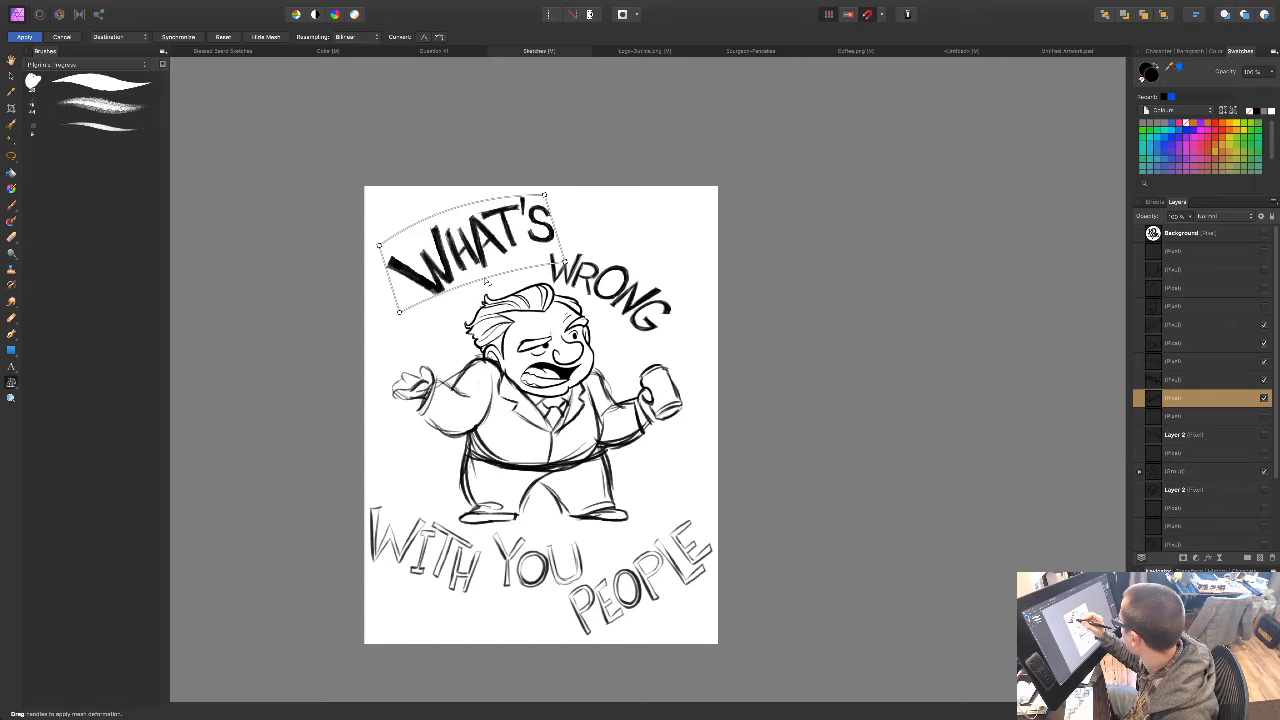
drag(399, 312, 409, 327)
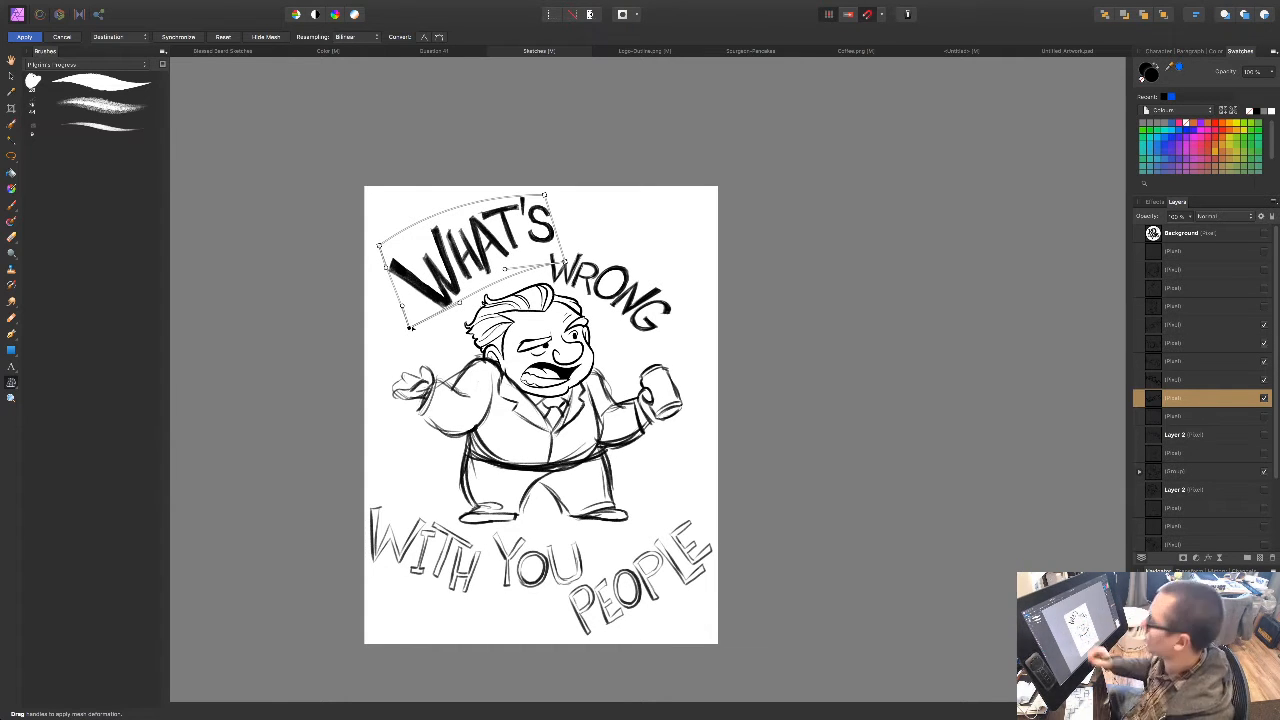
click(28, 37)
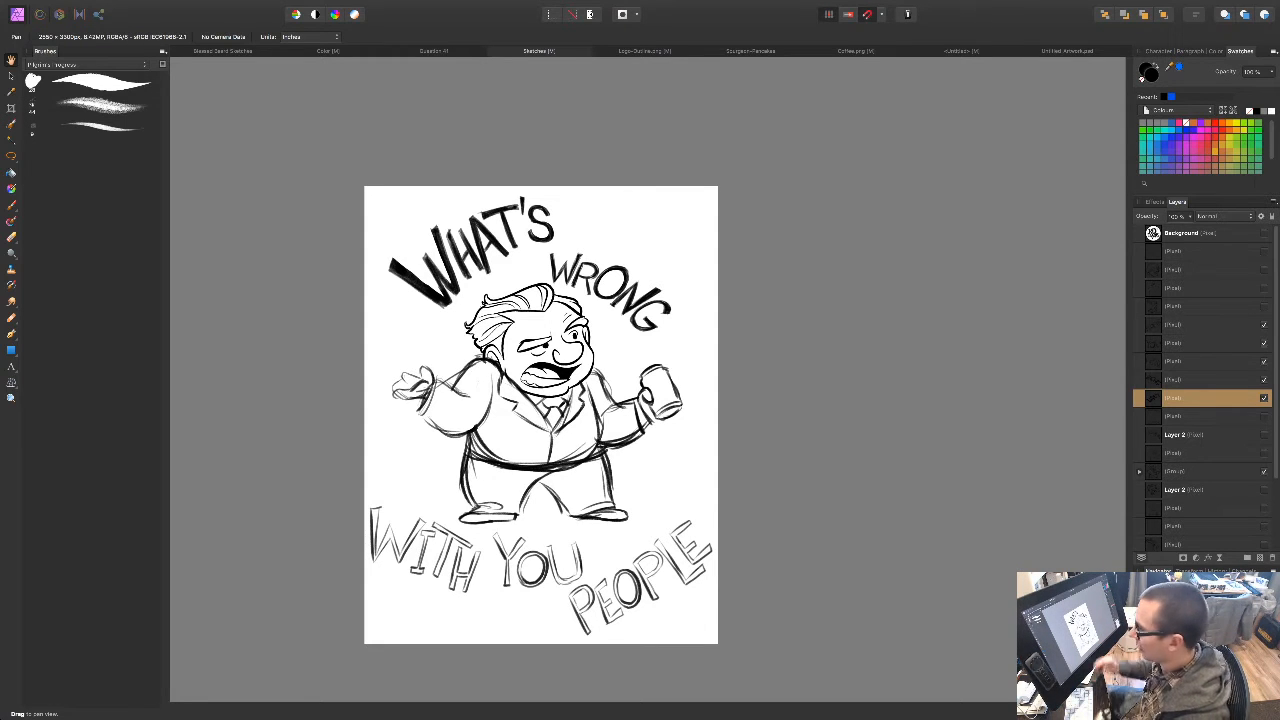
Step: Move the WRONG lettering up and left so it sits closer to WHAT'S
drag(699, 553, 694, 545)
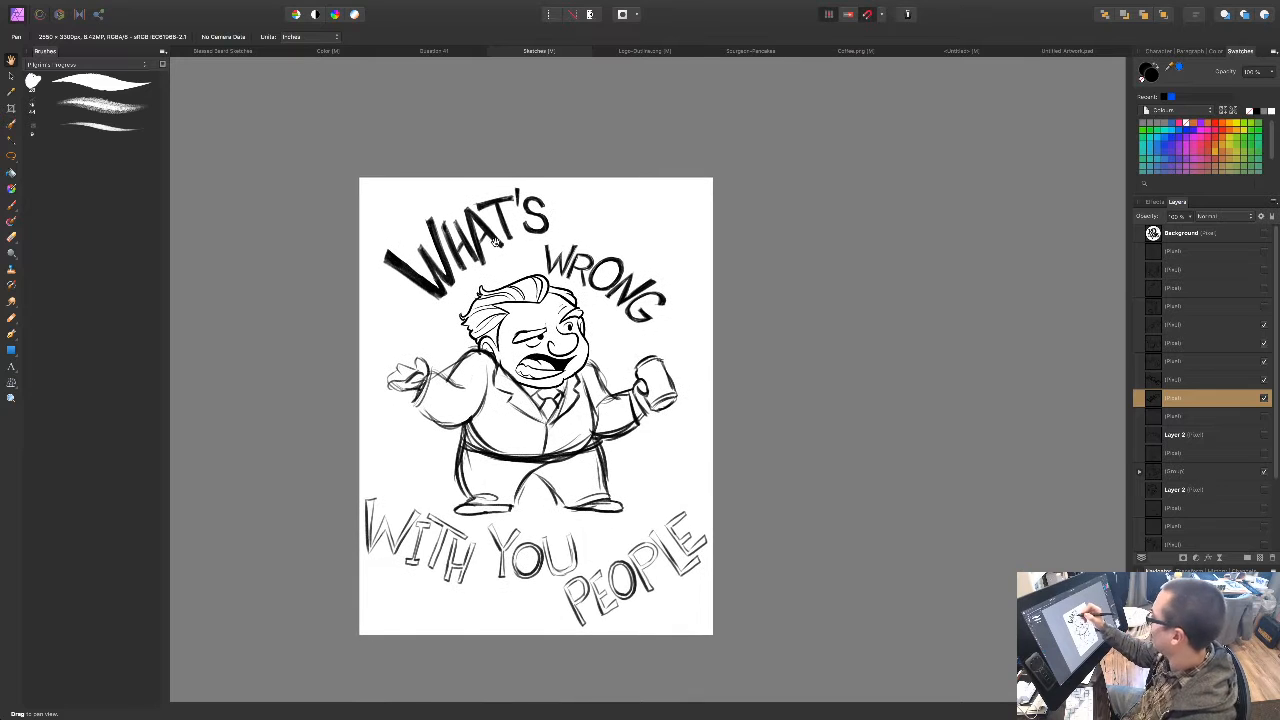
key(v)
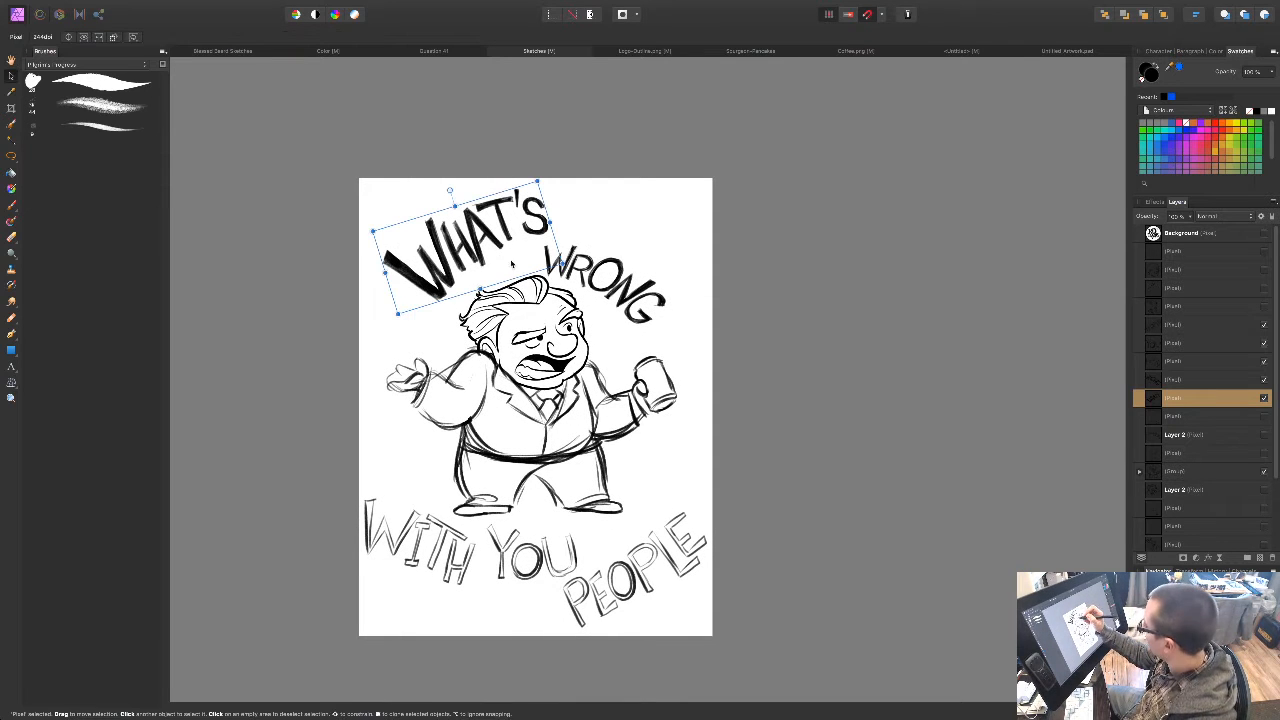
click(605, 252)
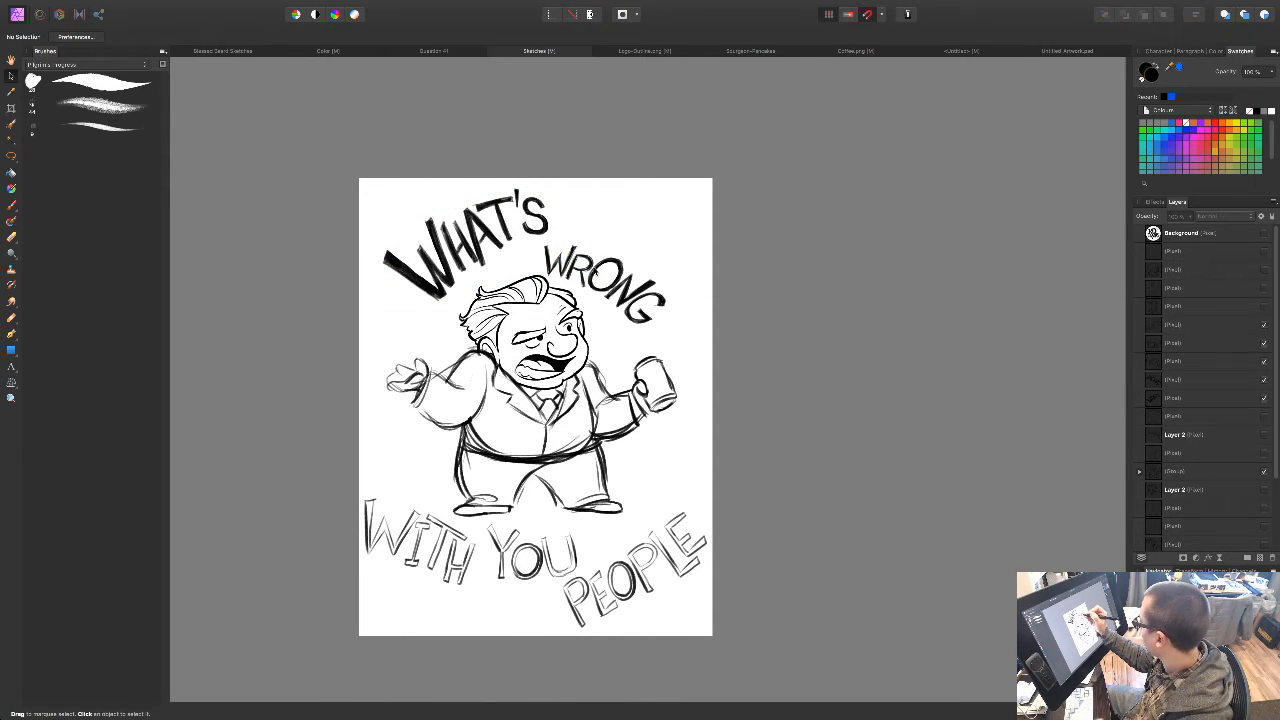
click(594, 270)
drag(618, 272, 607, 262)
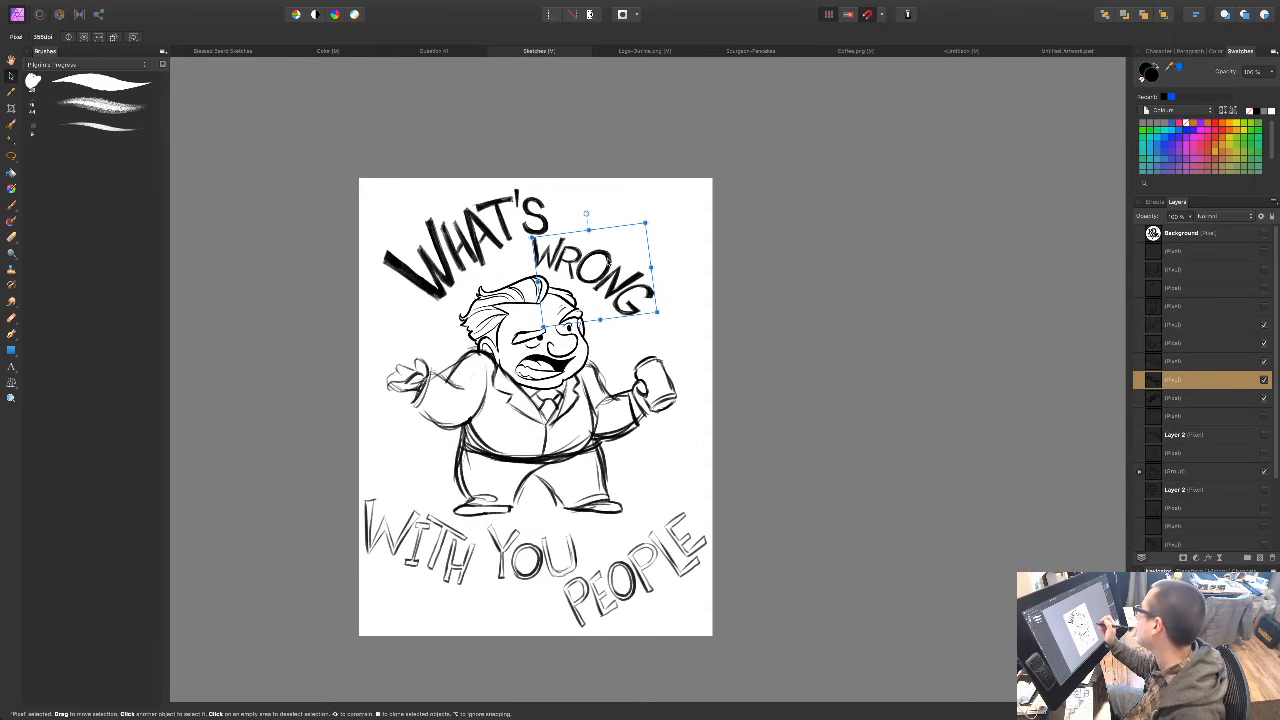
Step: Move the WITH lettering slightly right and up, closer to YOU
click(674, 512)
drag(674, 512, 688, 470)
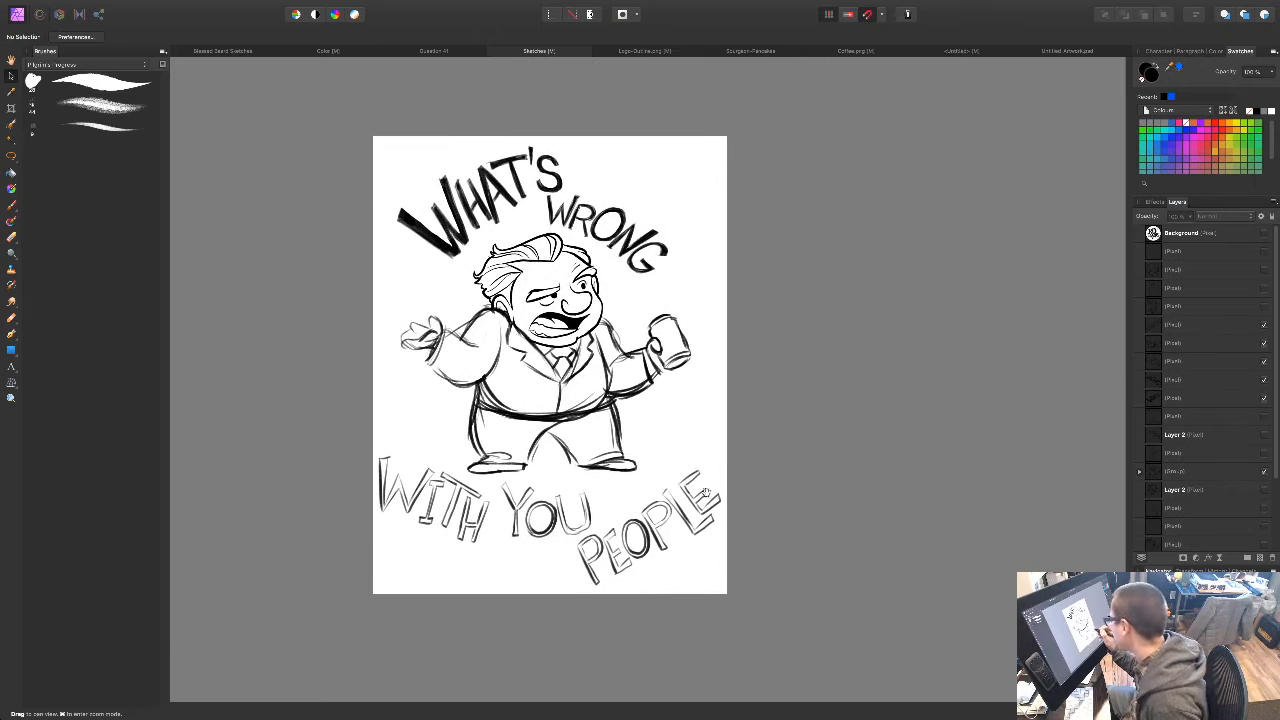
click(482, 531)
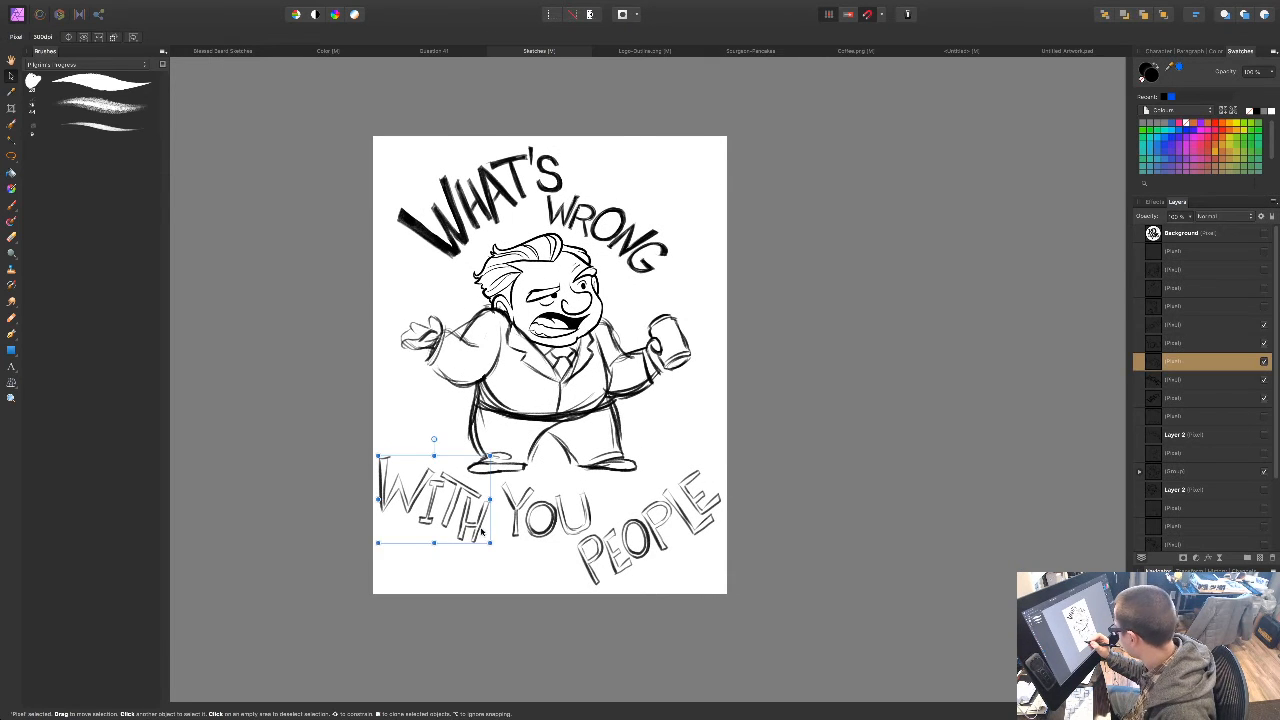
drag(482, 531, 494, 533)
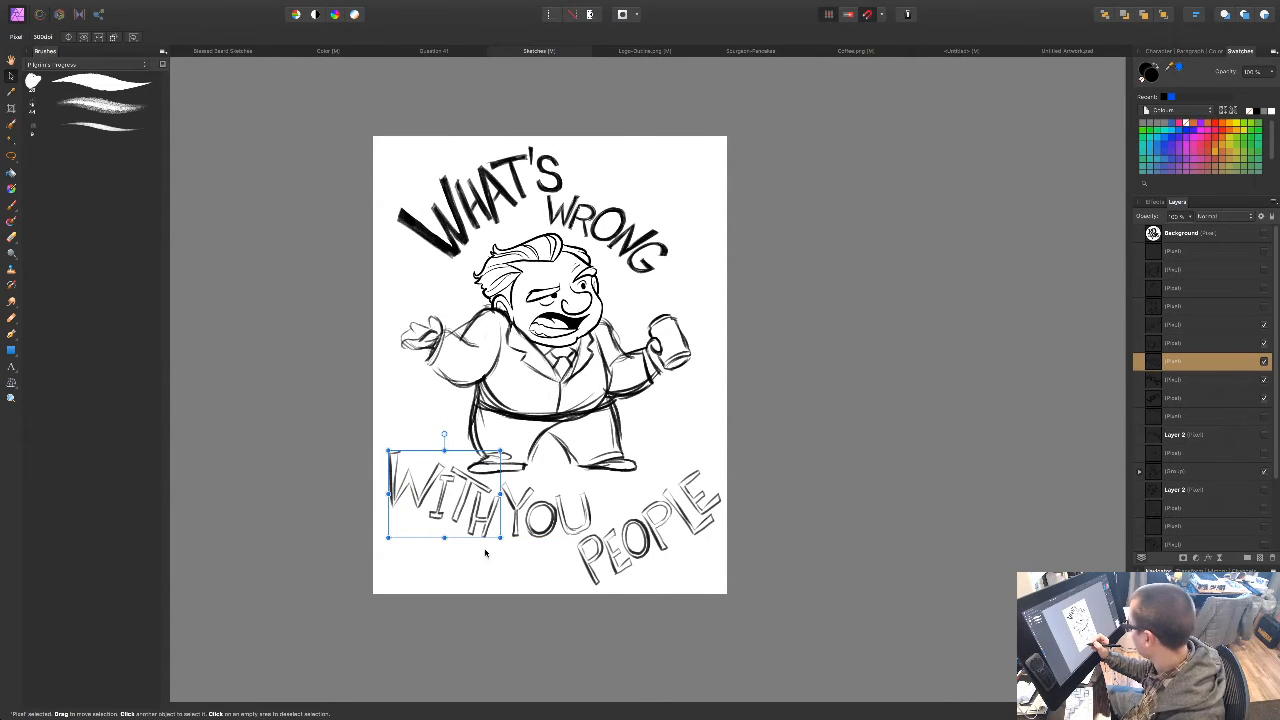
Step: Mesh-warp WITH into a downward-bowed curve by bending its upper and lower edges and stretching its corners, and apply the warp
click(12, 383)
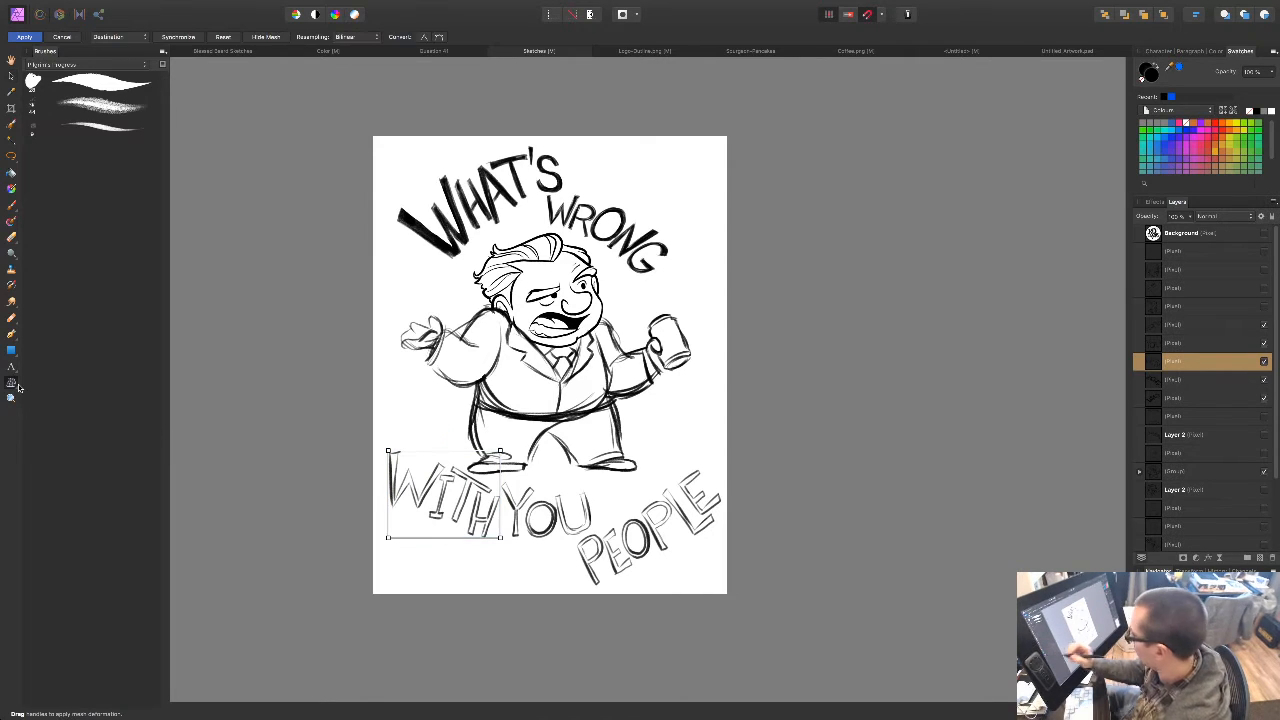
drag(443, 539, 439, 554)
drag(441, 451, 497, 461)
drag(501, 539, 502, 545)
drag(388, 451, 386, 444)
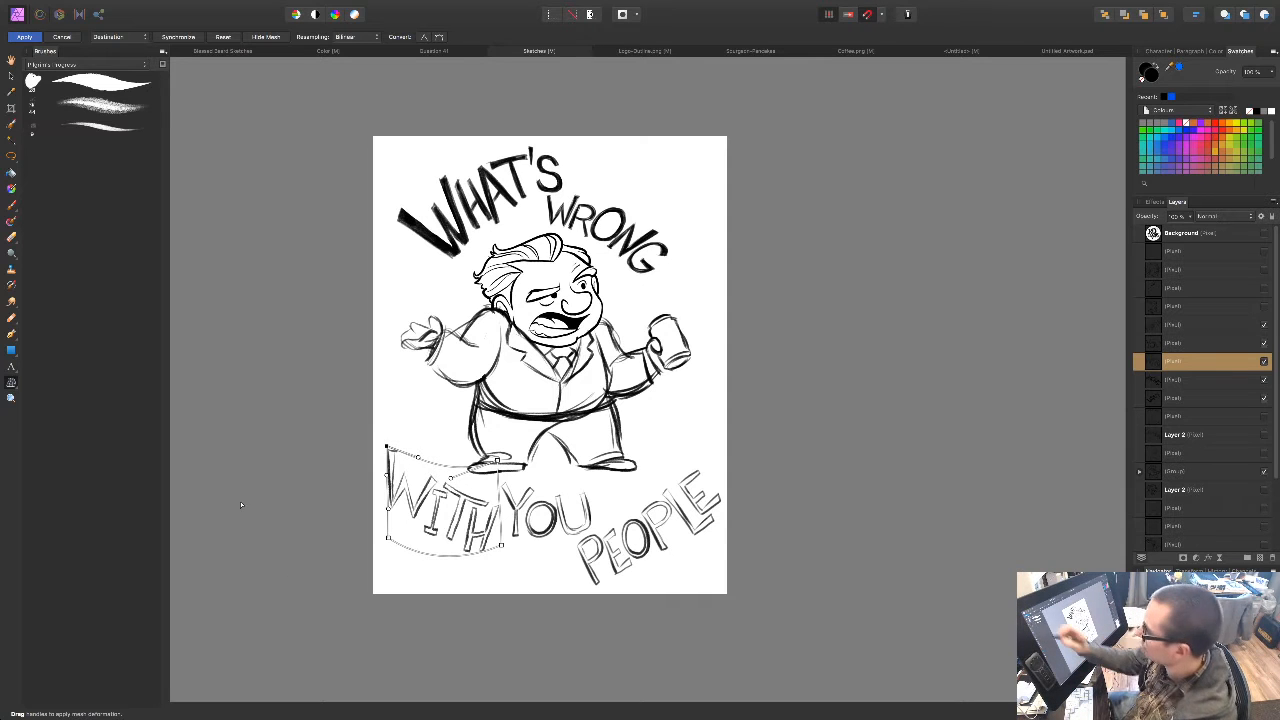
click(24, 36)
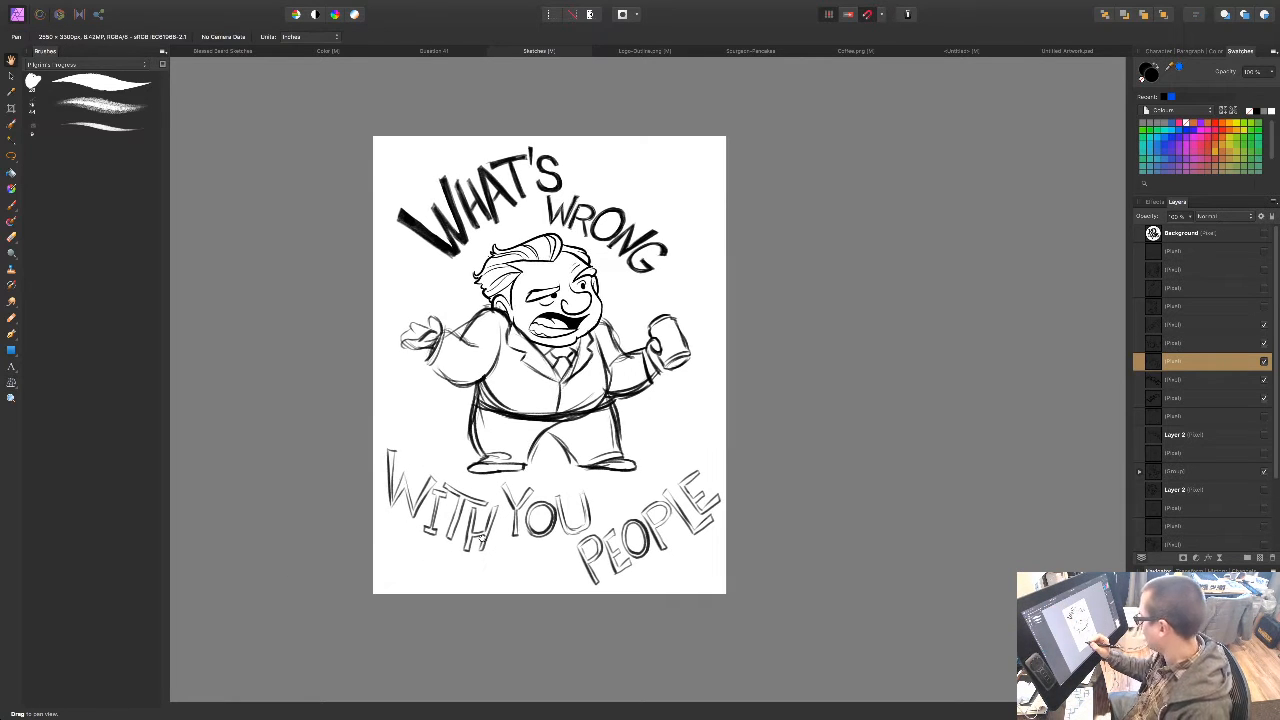
key(v)
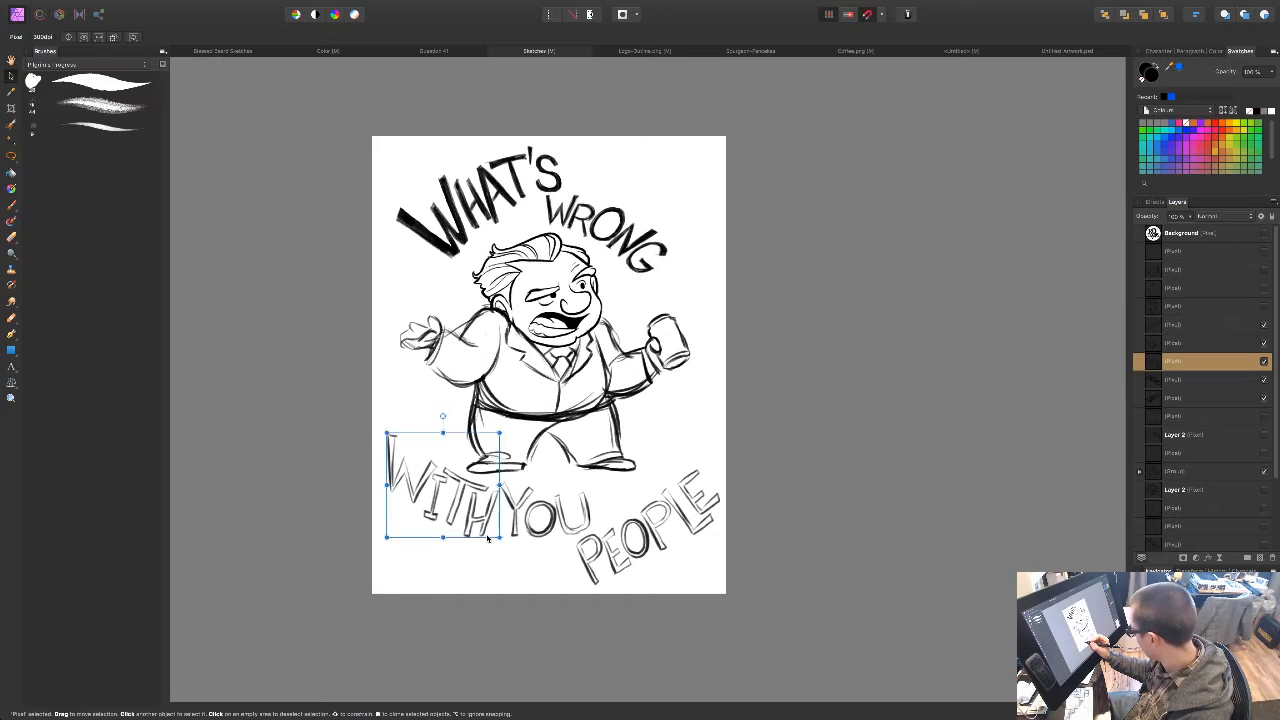
Step: Move YOU up and right from WITH, shrink it, and tilt it counterclockwise to fit between WITH and PEOPLE beneath the feet
click(545, 536)
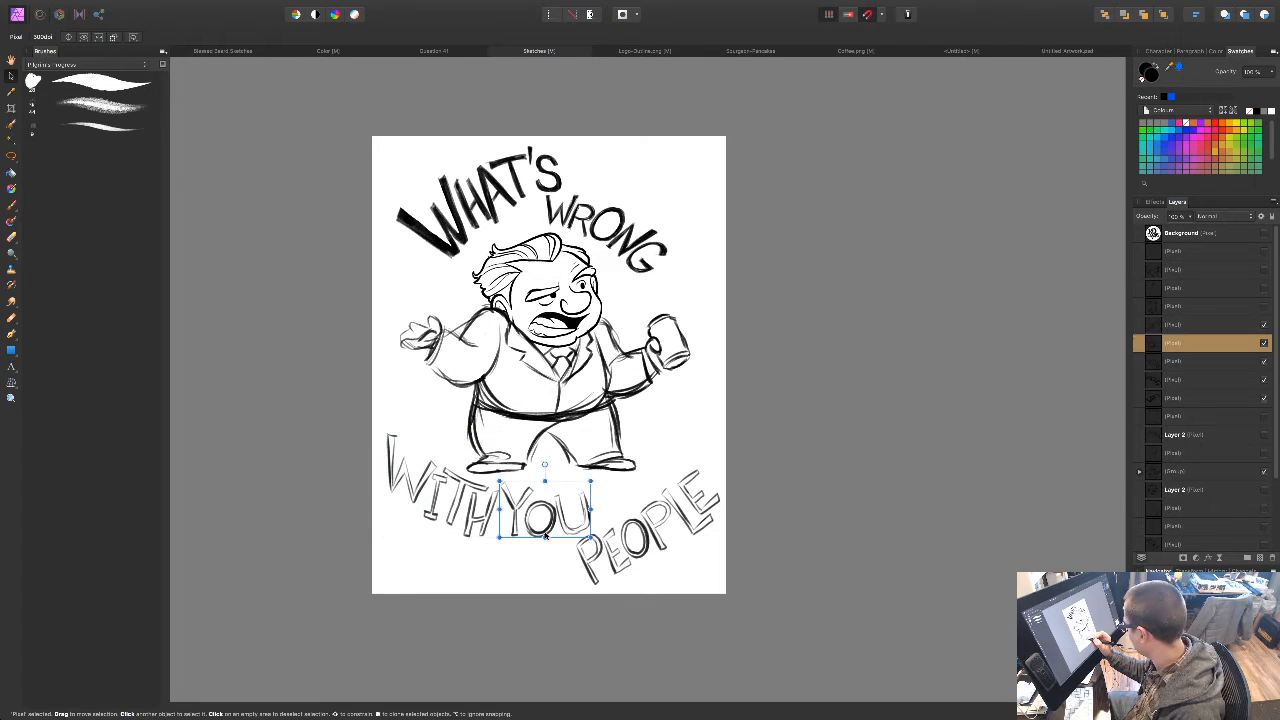
drag(575, 530, 598, 528)
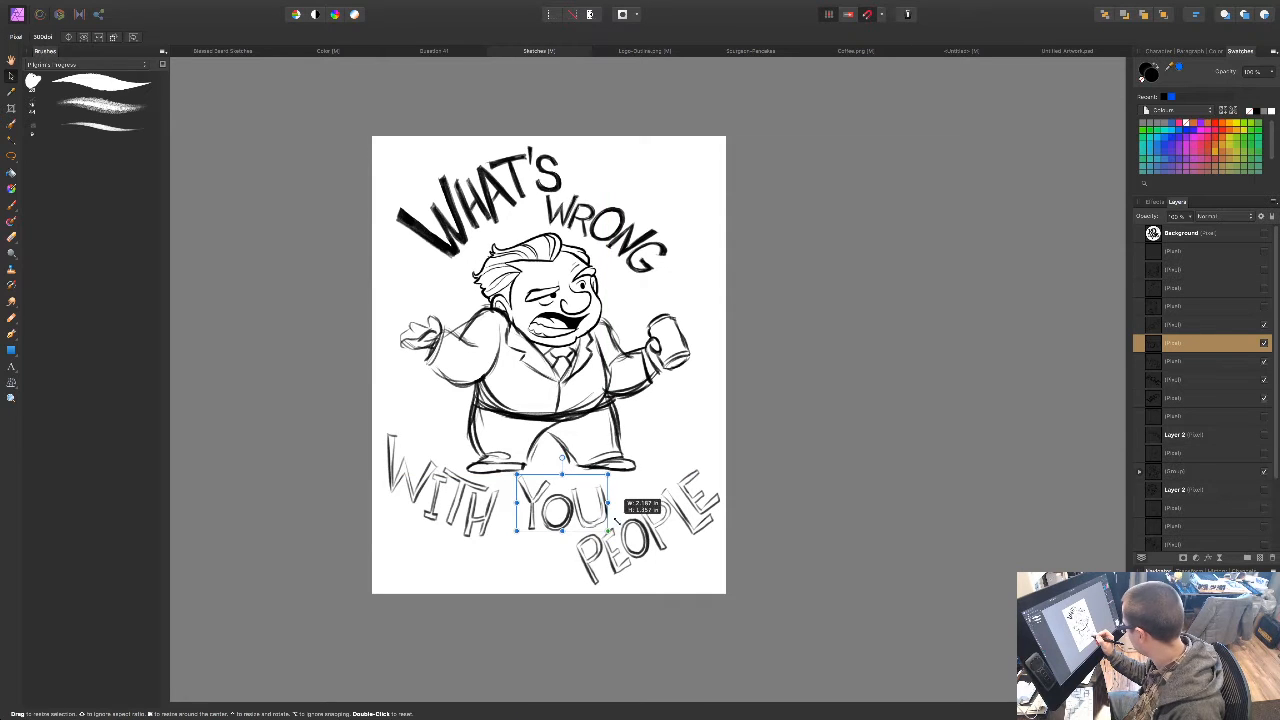
drag(612, 533, 588, 510)
drag(599, 464, 575, 513)
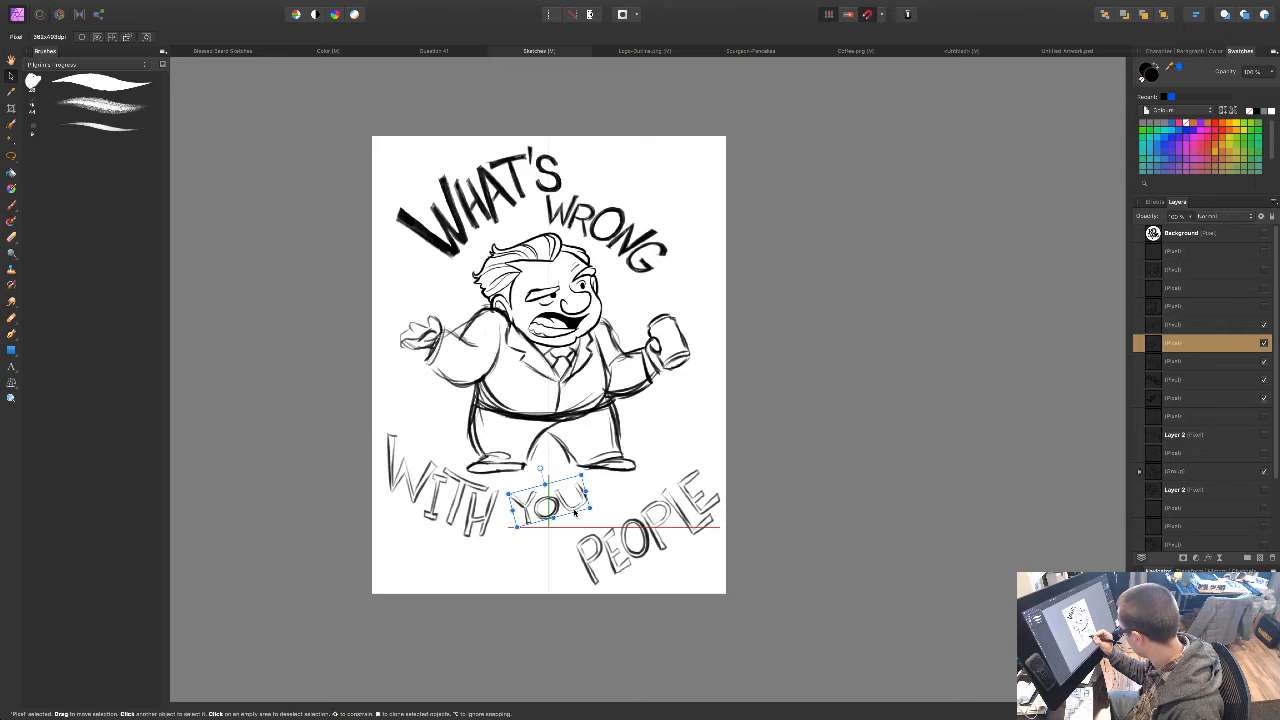
Step: Move PEOPLE left and up beneath YOU, then mesh-warp it by pulling its upper corners and lower-right corner outward, raising the final E
click(618, 556)
drag(618, 556, 594, 549)
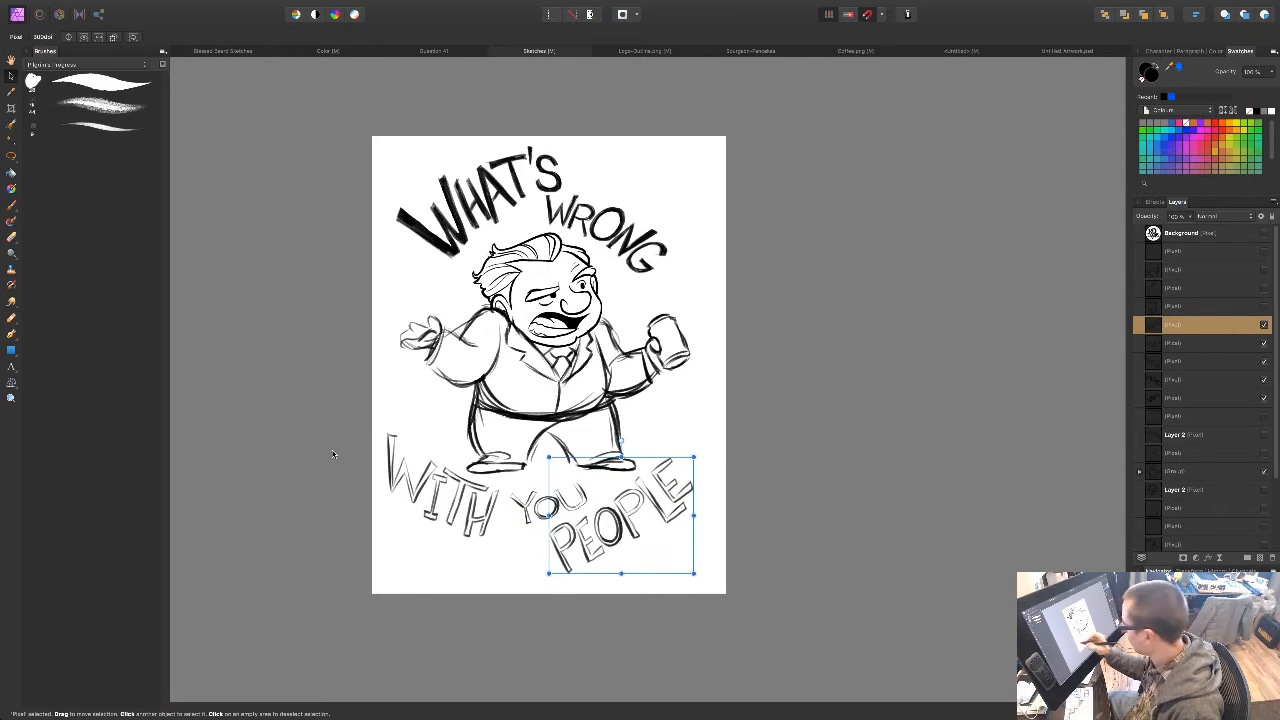
click(12, 381)
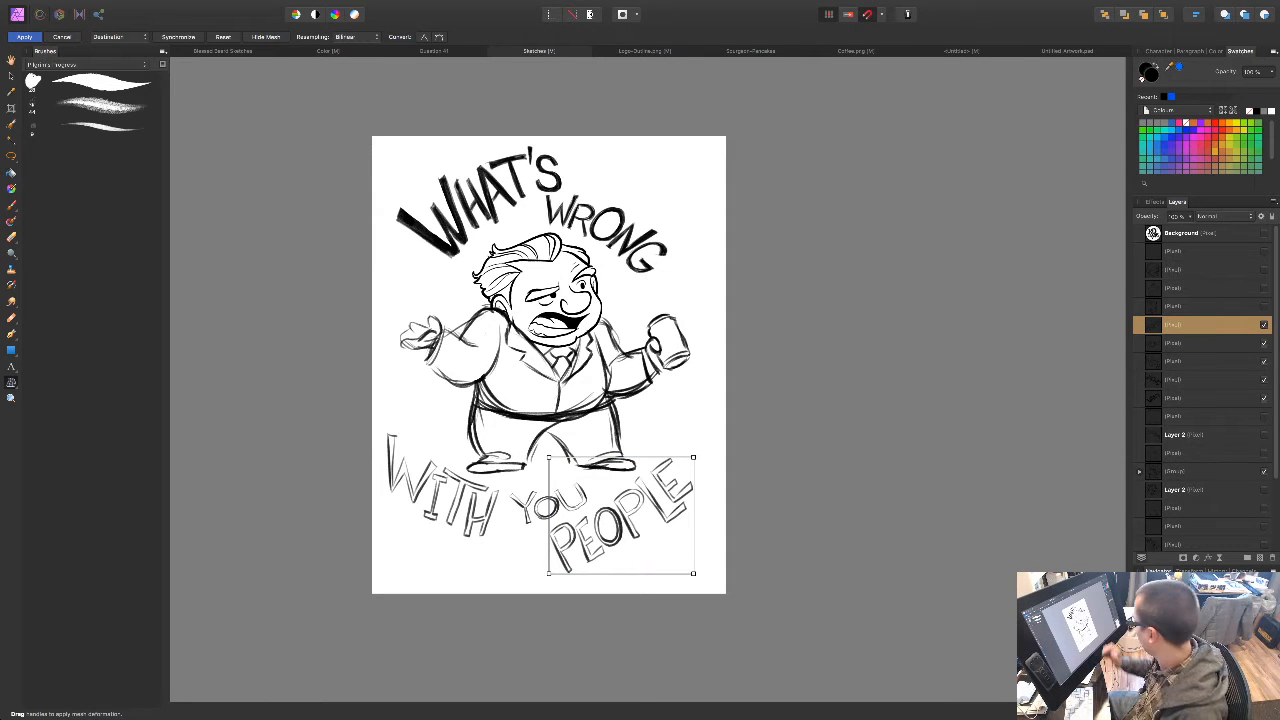
drag(549, 458, 540, 453)
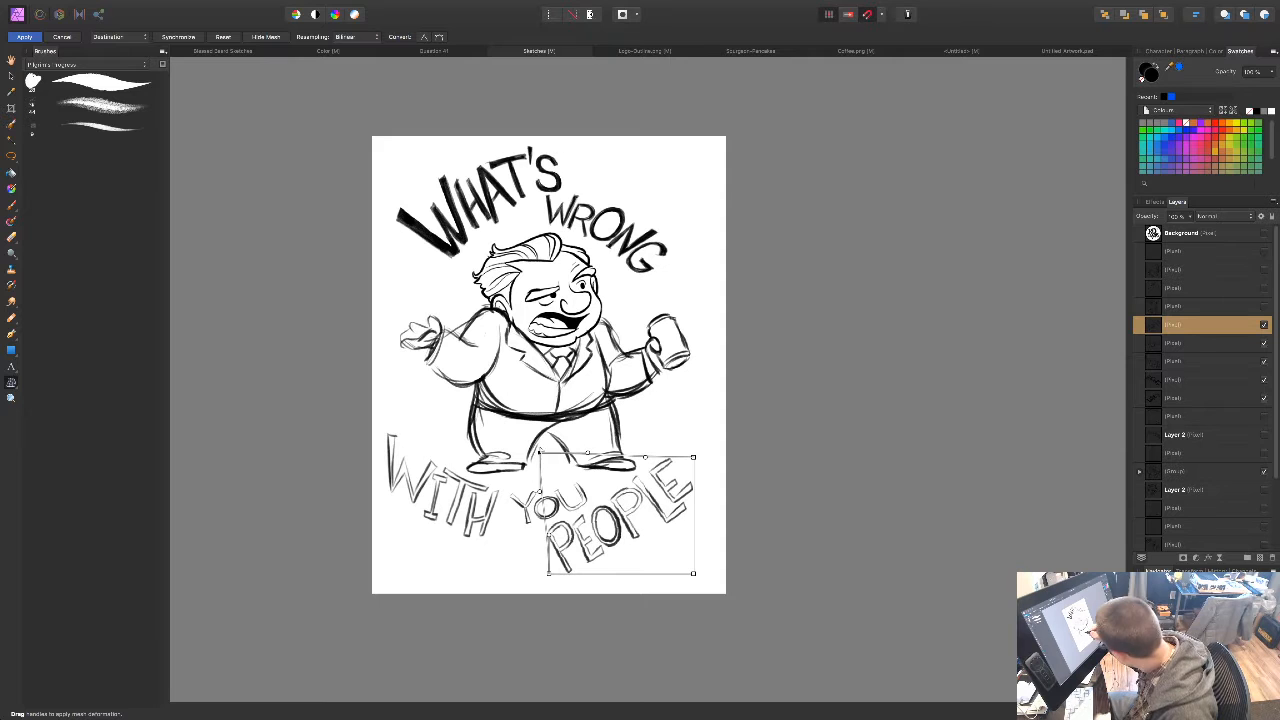
drag(694, 458, 697, 416)
drag(693, 573, 704, 590)
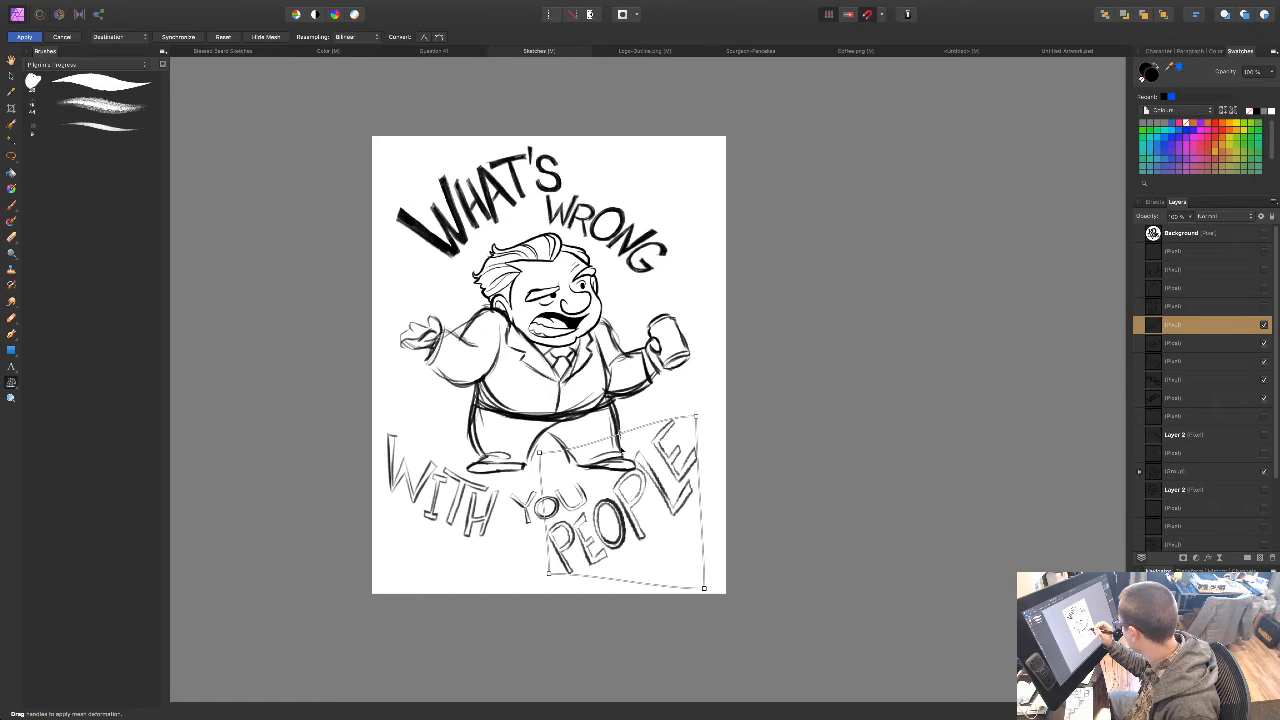
Step: Bow the PEOPLE mesh's upper edge downward and its right edge outward, raise the lower-left corner slightly, and apply the warp
drag(650, 428, 668, 462)
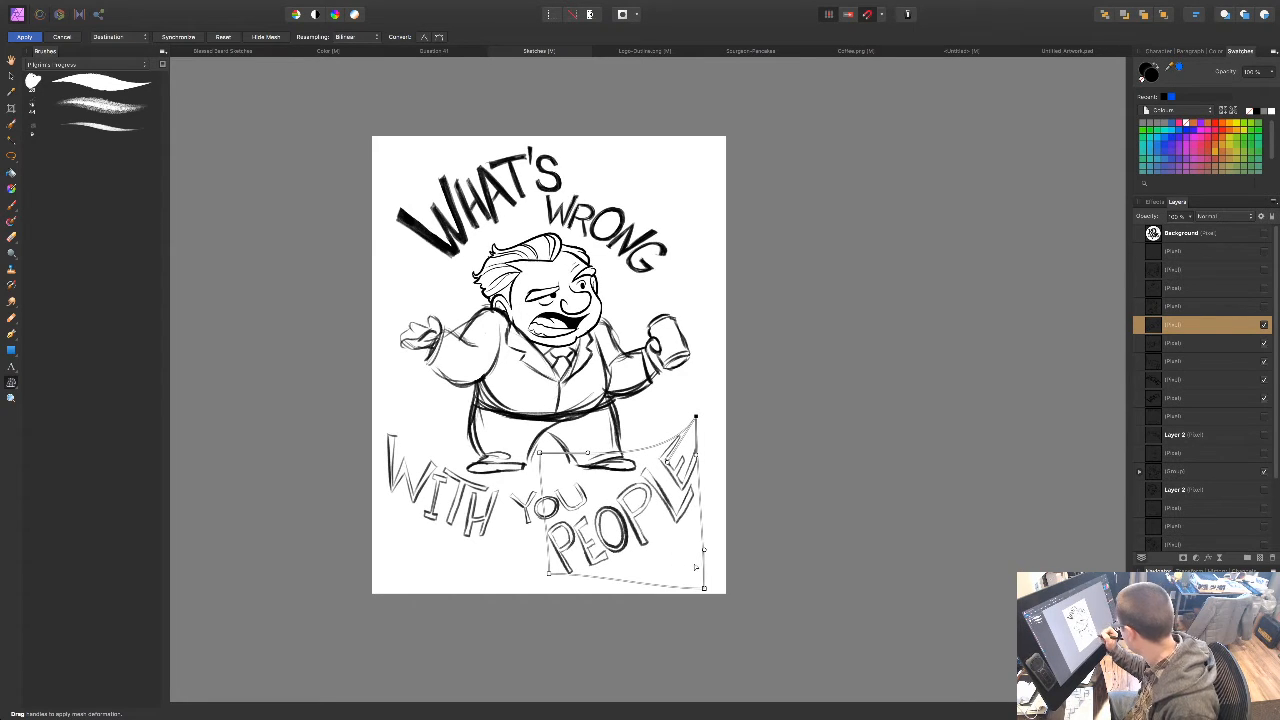
drag(704, 550, 725, 554)
drag(549, 573, 549, 566)
click(540, 453)
drag(589, 454, 595, 456)
drag(545, 507, 548, 506)
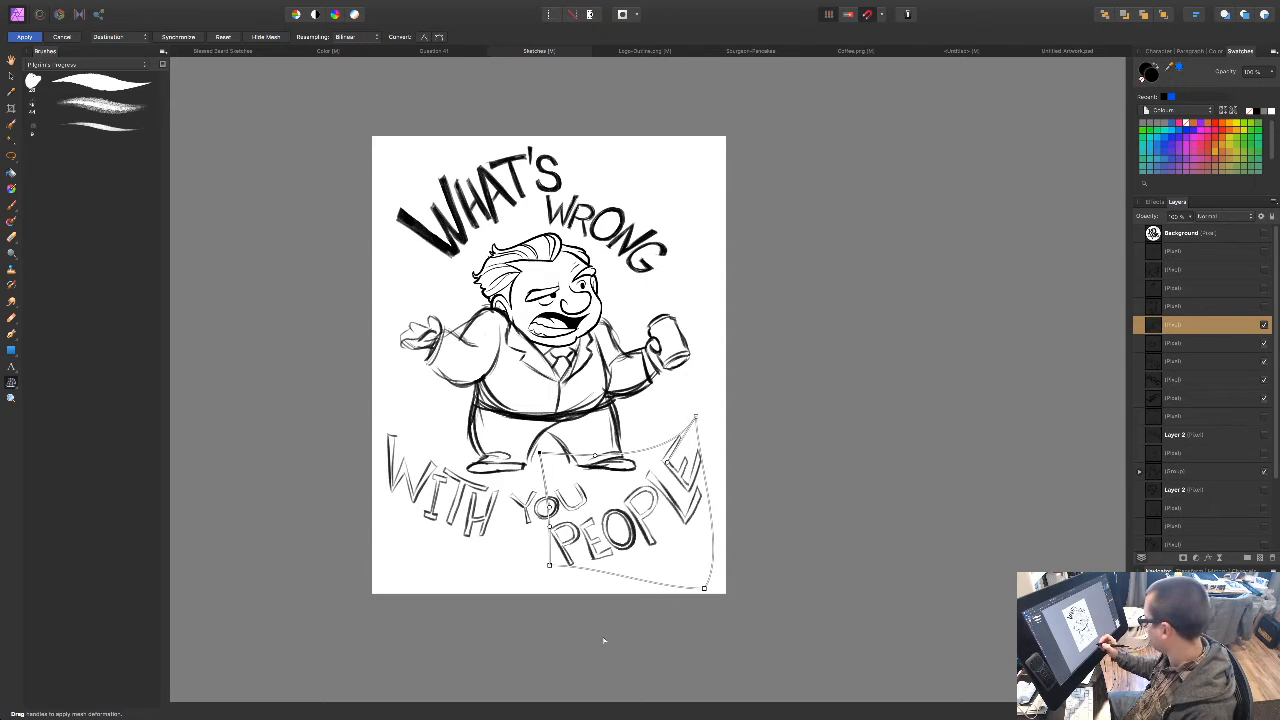
click(38, 40)
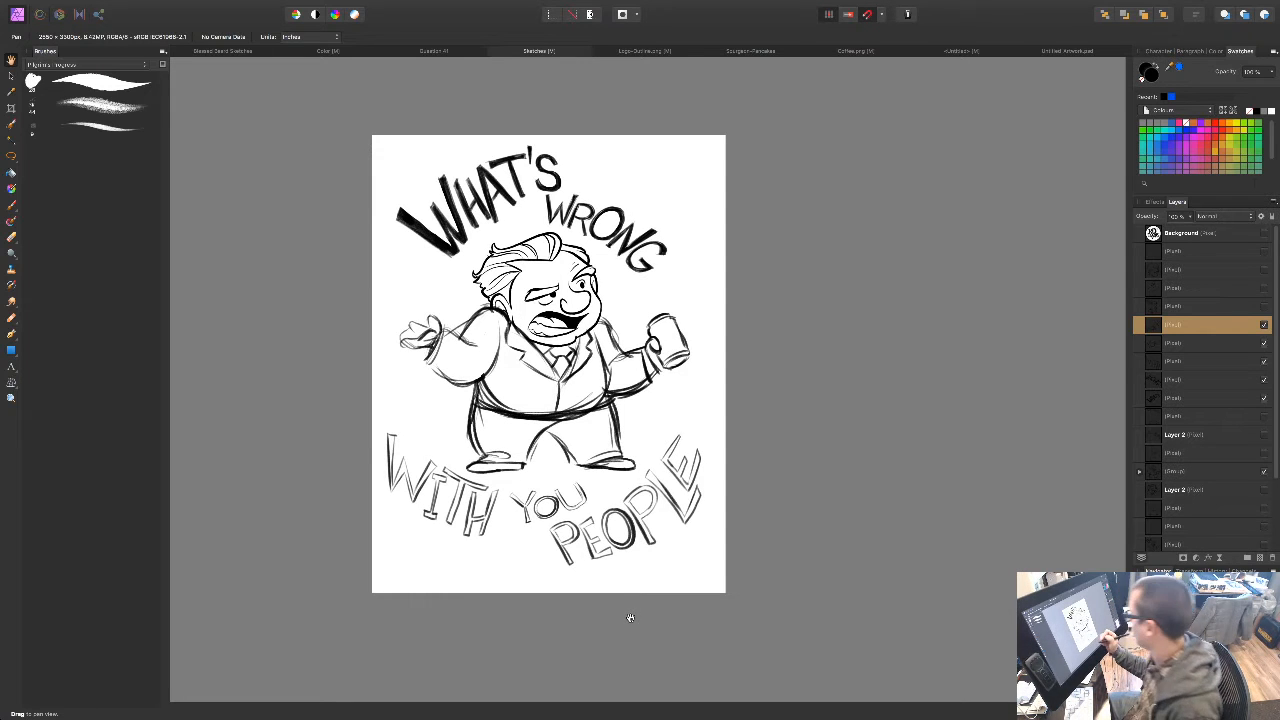
Step: Add a new pixel layer and paint a tilted question mark with its dot just above the final E of PEOPLE
mouse_move(725, 626)
mouse_down()
mouse_move(692, 614)
mouse_move(707, 612)
mouse_up()
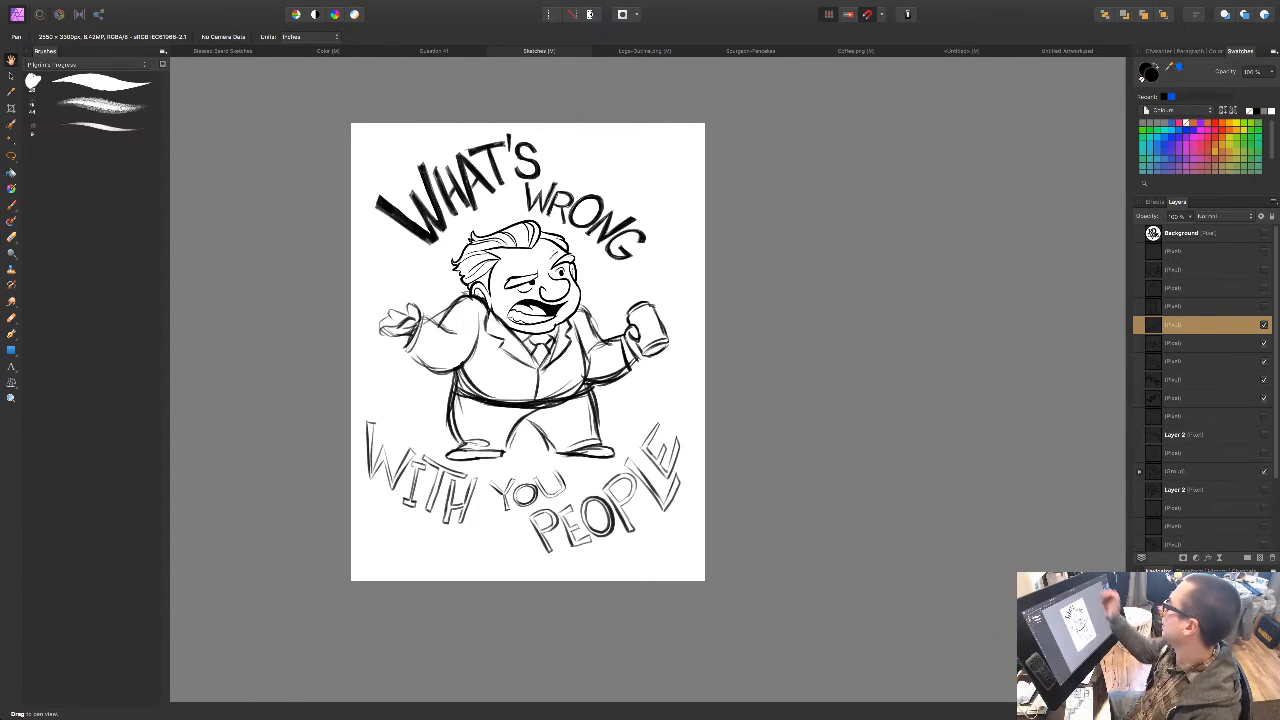
drag(707, 549, 706, 560)
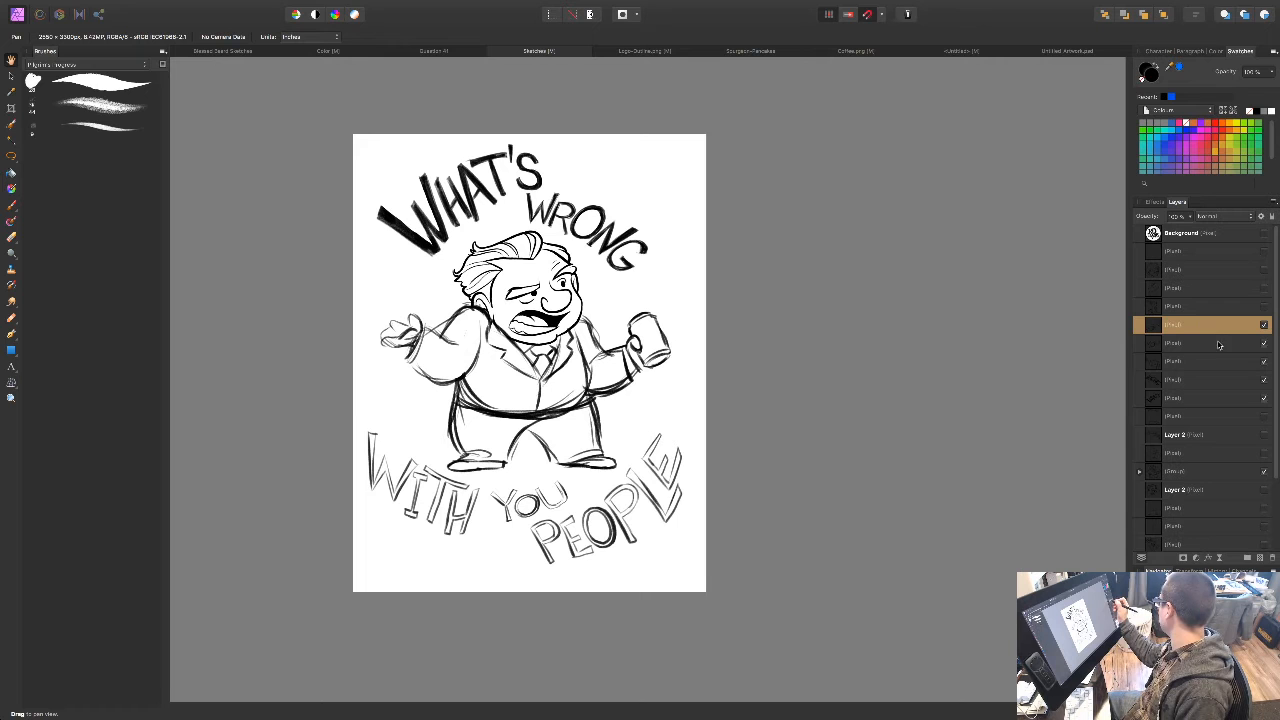
click(1258, 558)
key(b)
drag(668, 422, 690, 455)
key(ctrl+z)
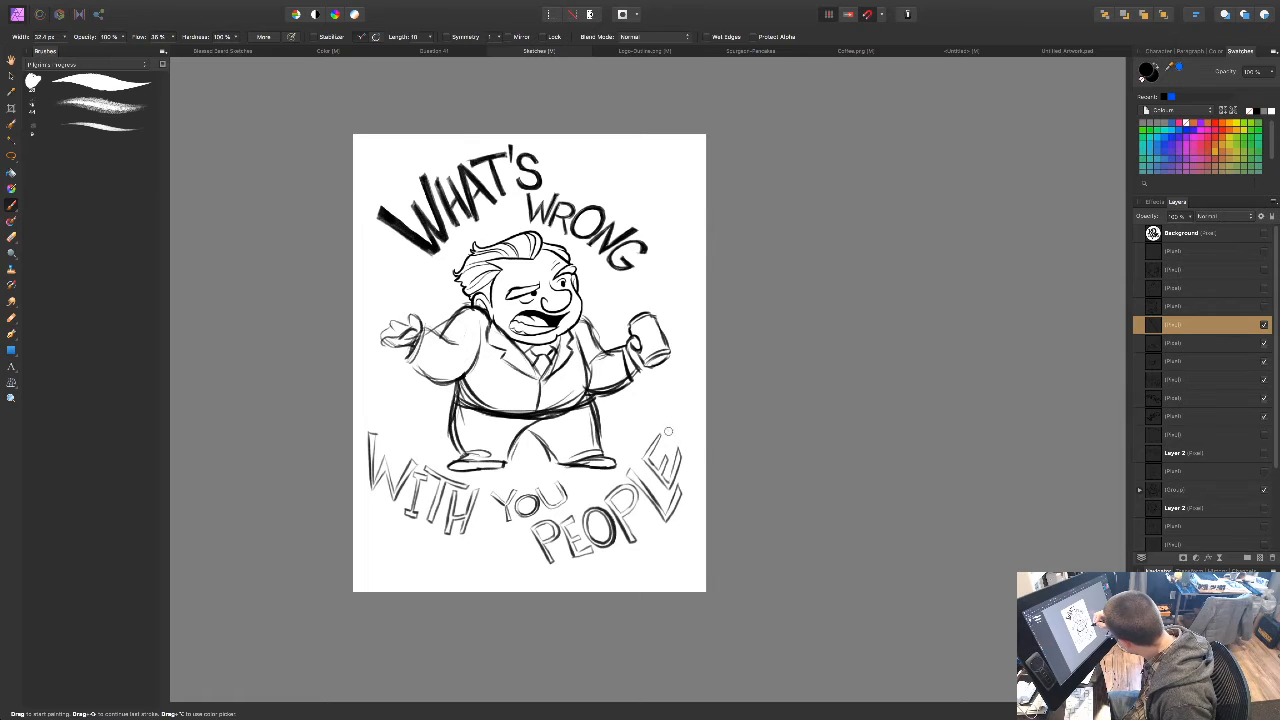
mouse_move(660, 420)
mouse_down()
mouse_move(678, 405)
mouse_move(680, 428)
mouse_up()
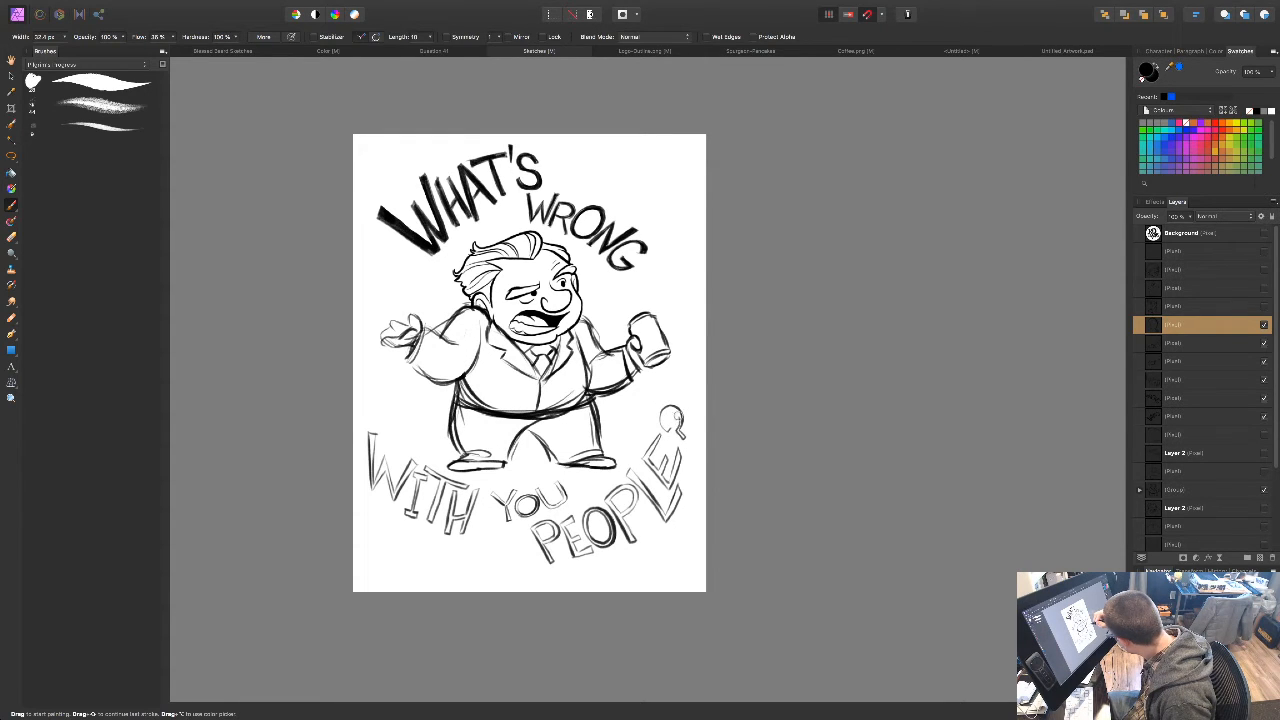
mouse_move(665, 408)
mouse_down()
mouse_move(665, 430)
mouse_move(688, 437)
mouse_up()
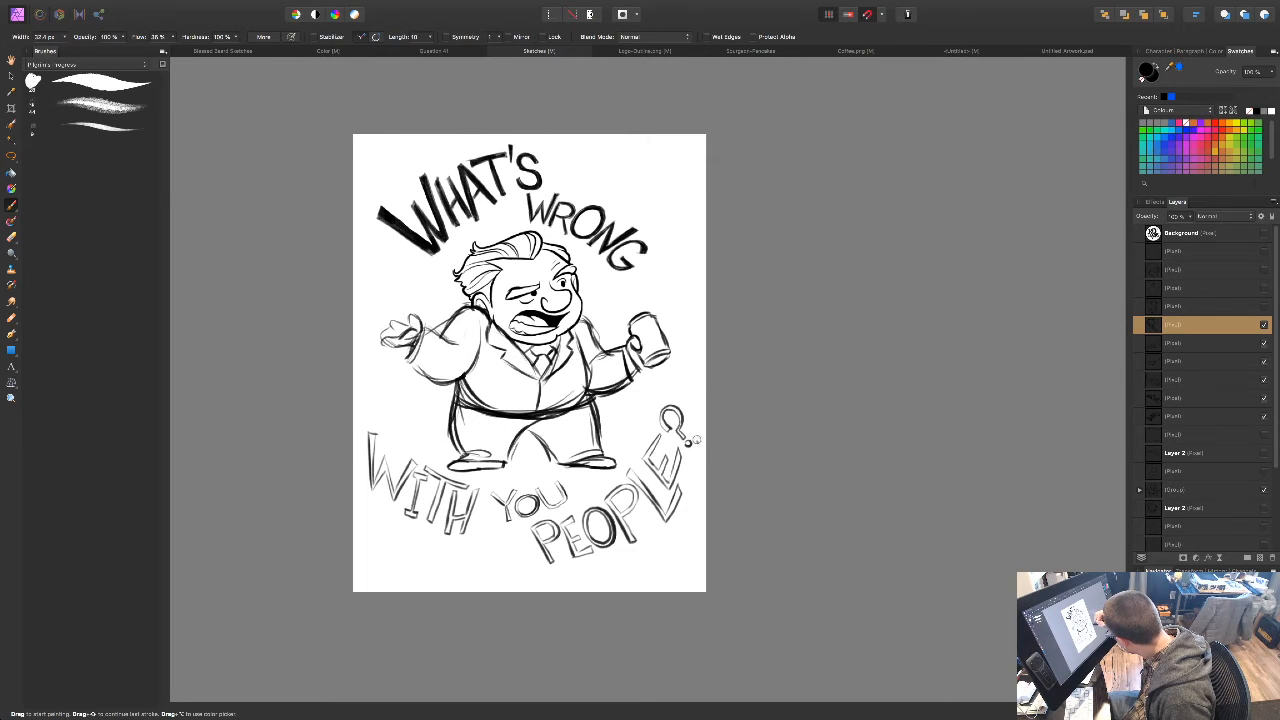
Step: Finish the phrase with an exclamation mark and closing quotation marks after "PEOPLE?", and outline opening quotation marks before "WHAT'S" on a new layer
mouse_move(691, 433)
mouse_down()
mouse_move(676, 388)
mouse_move(698, 432)
mouse_up()
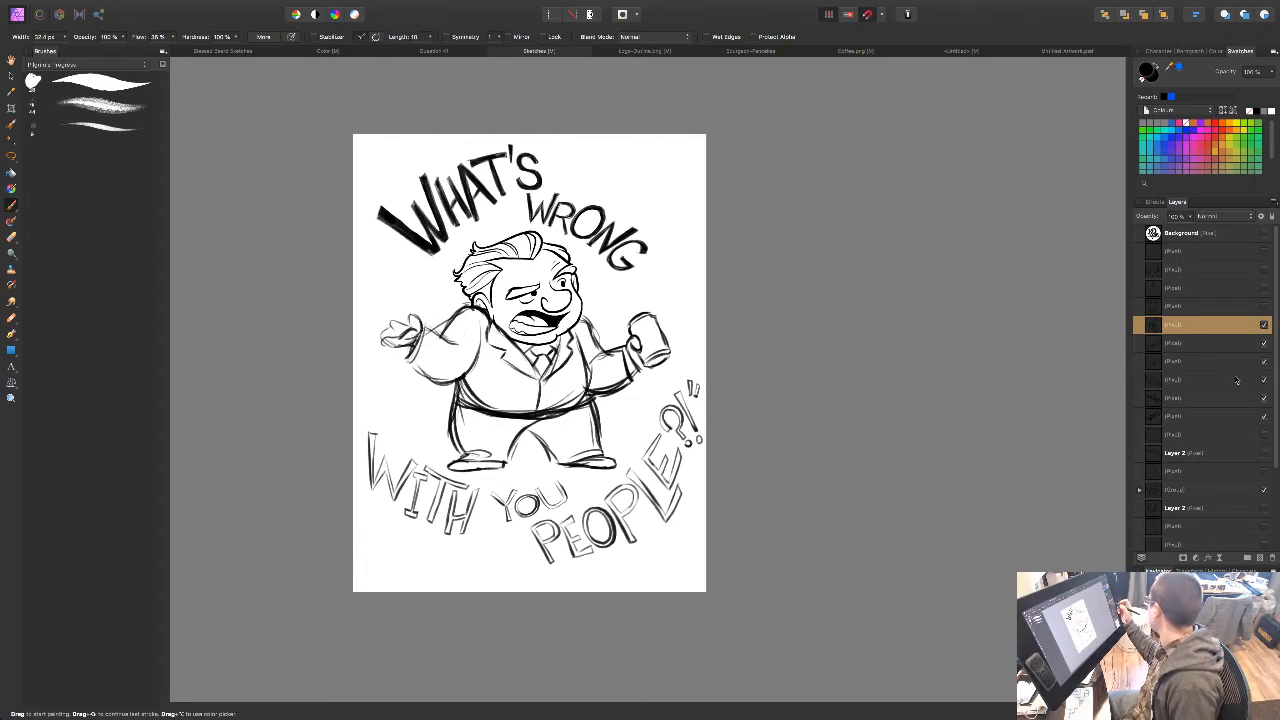
click(1260, 558)
mouse_move(381, 227)
mouse_down()
mouse_move(366, 232)
mouse_move(386, 240)
mouse_move(377, 228)
mouse_up()
drag(609, 590, 620, 565)
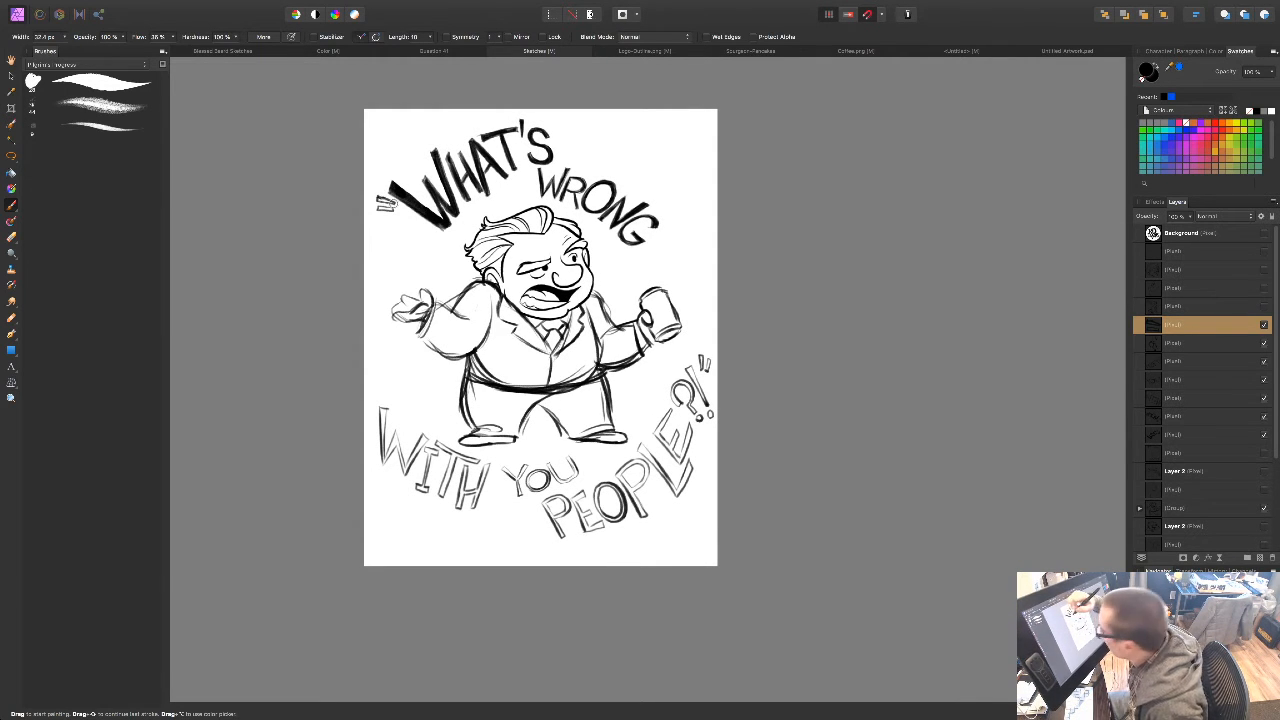
drag(673, 485, 675, 455)
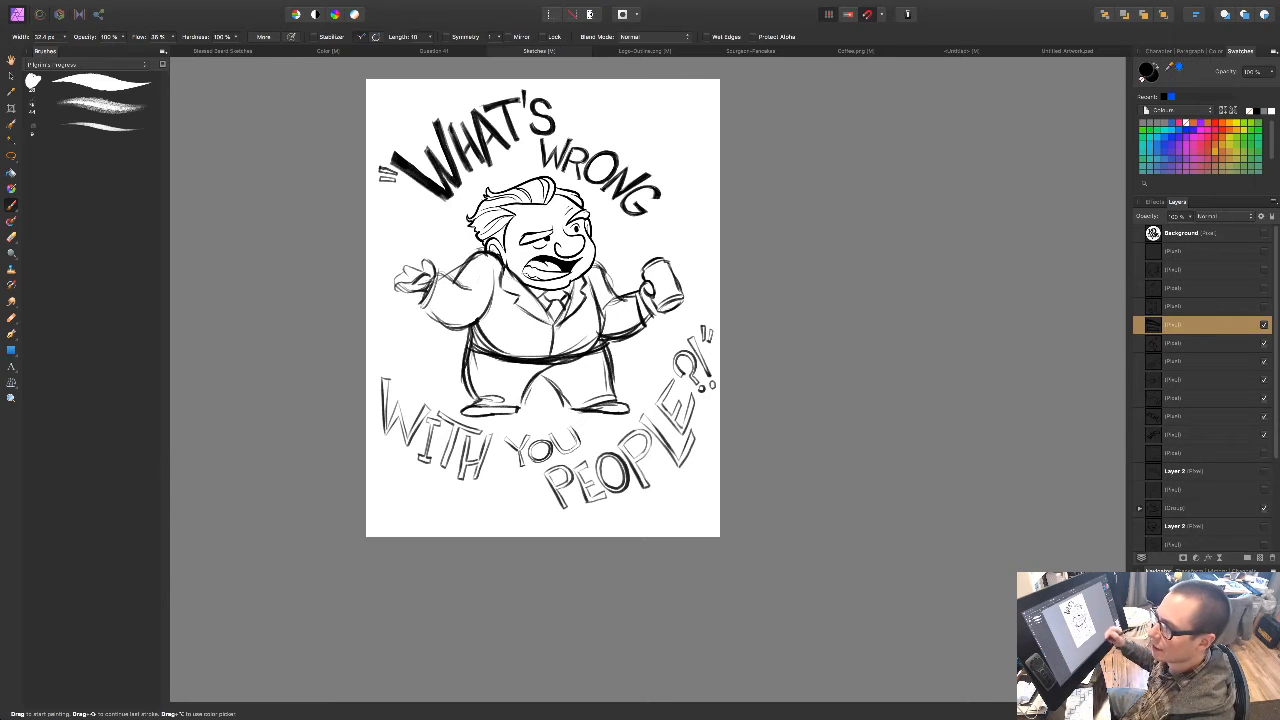
Step: Fill the opening quotation marks solid black, cleaning up their edges, and fill in the closing quotation marks on the punctuation layer
drag(712, 492, 702, 496)
key(b)
key(b)
drag(371, 172, 385, 177)
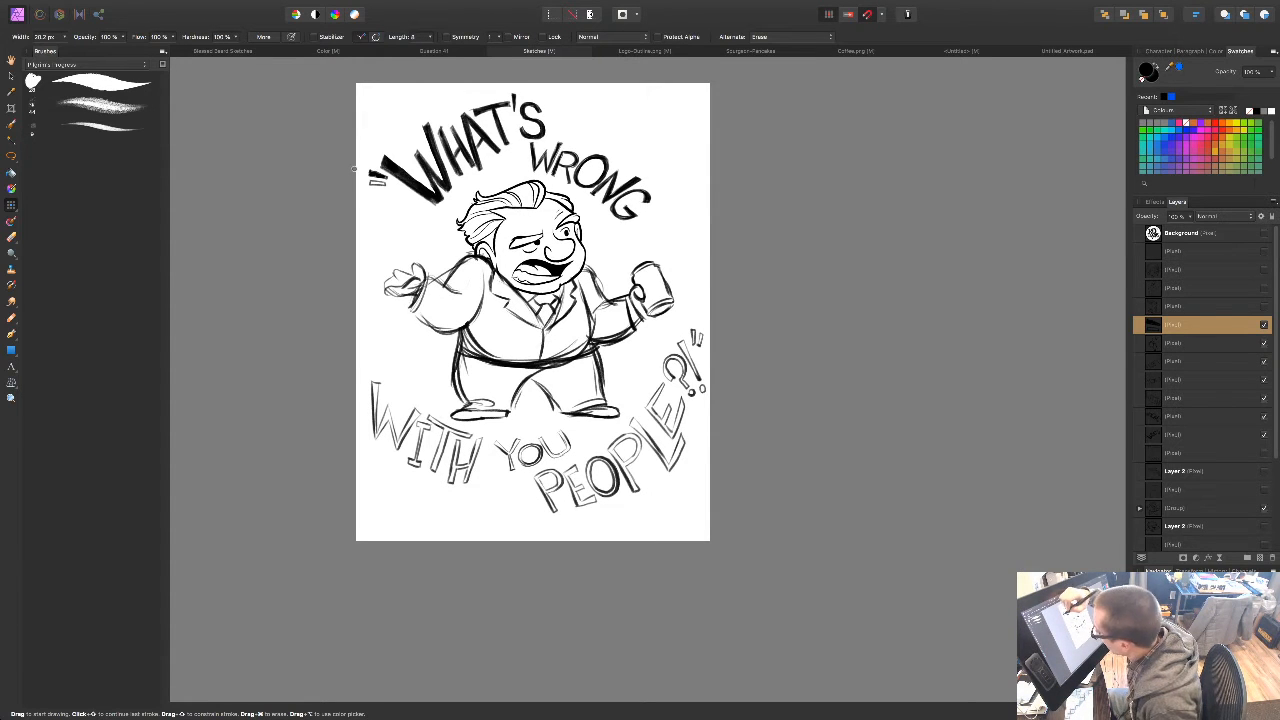
key(b)
drag(370, 178, 388, 186)
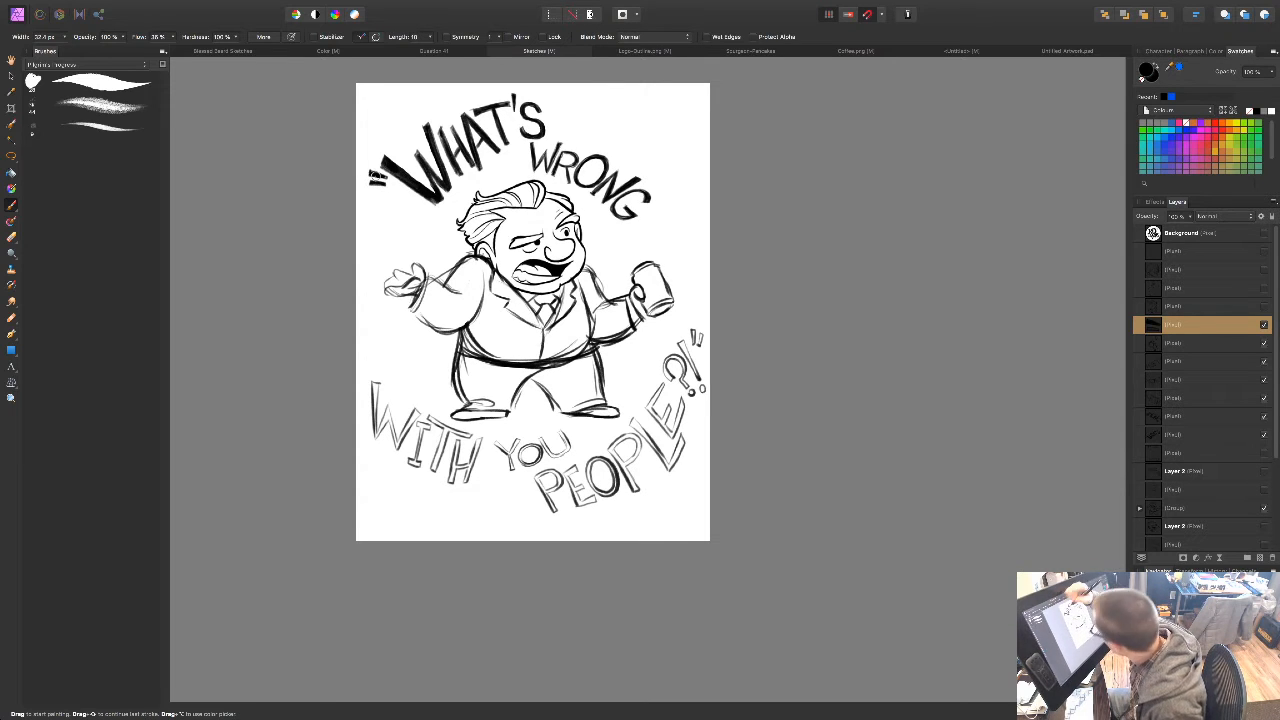
click(1218, 343)
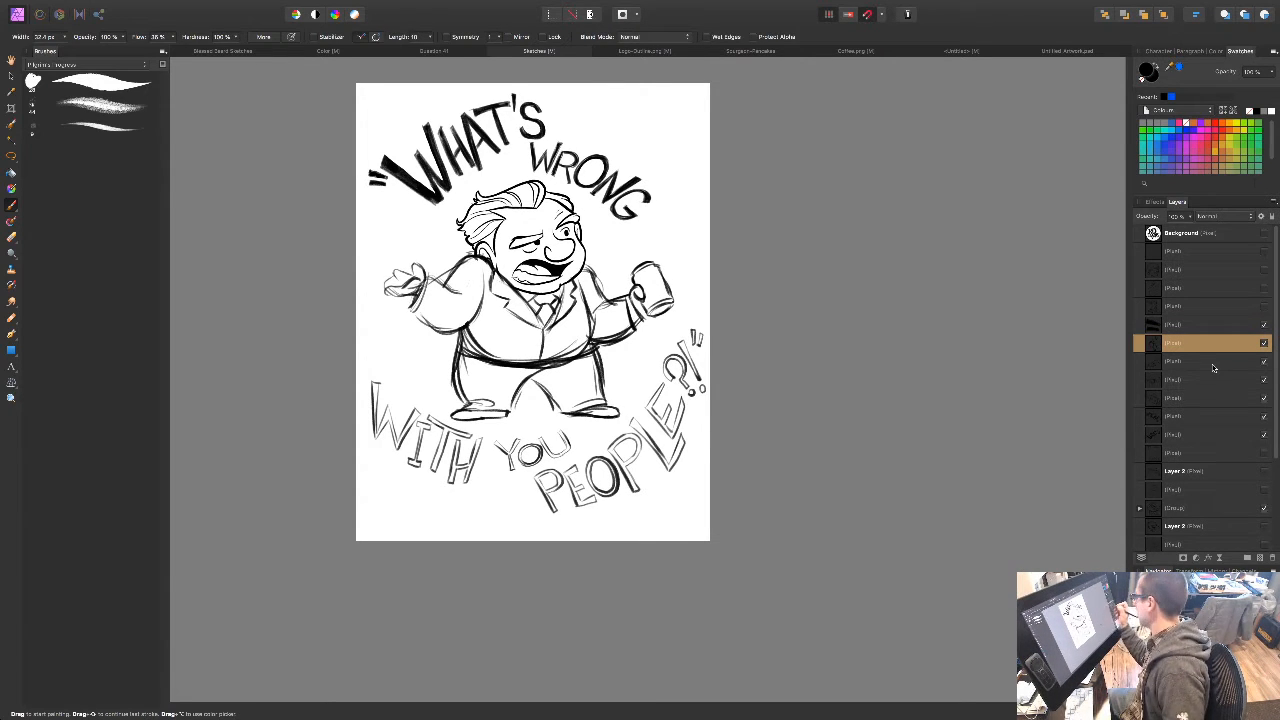
drag(690, 330, 704, 346)
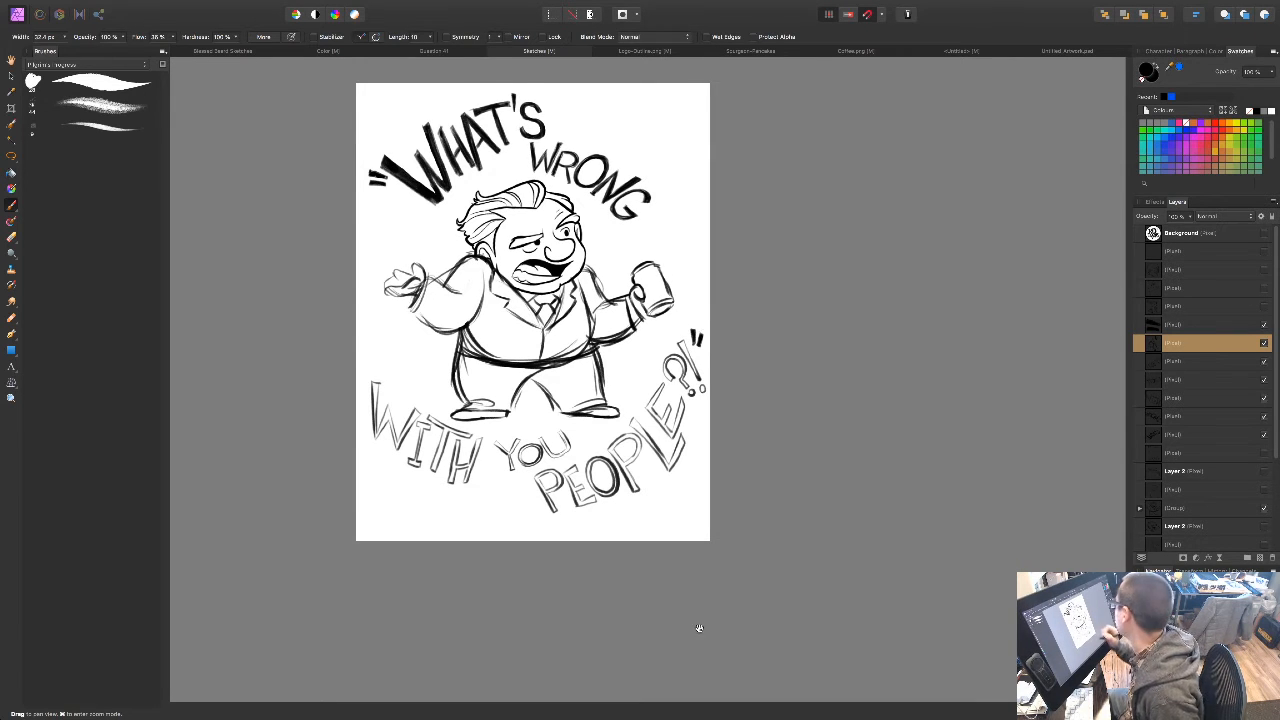
Step: Lasso the closing quotation marks, rotate them slightly above the exclamation mark, and clear the selection
drag(698, 627, 706, 601)
key(l)
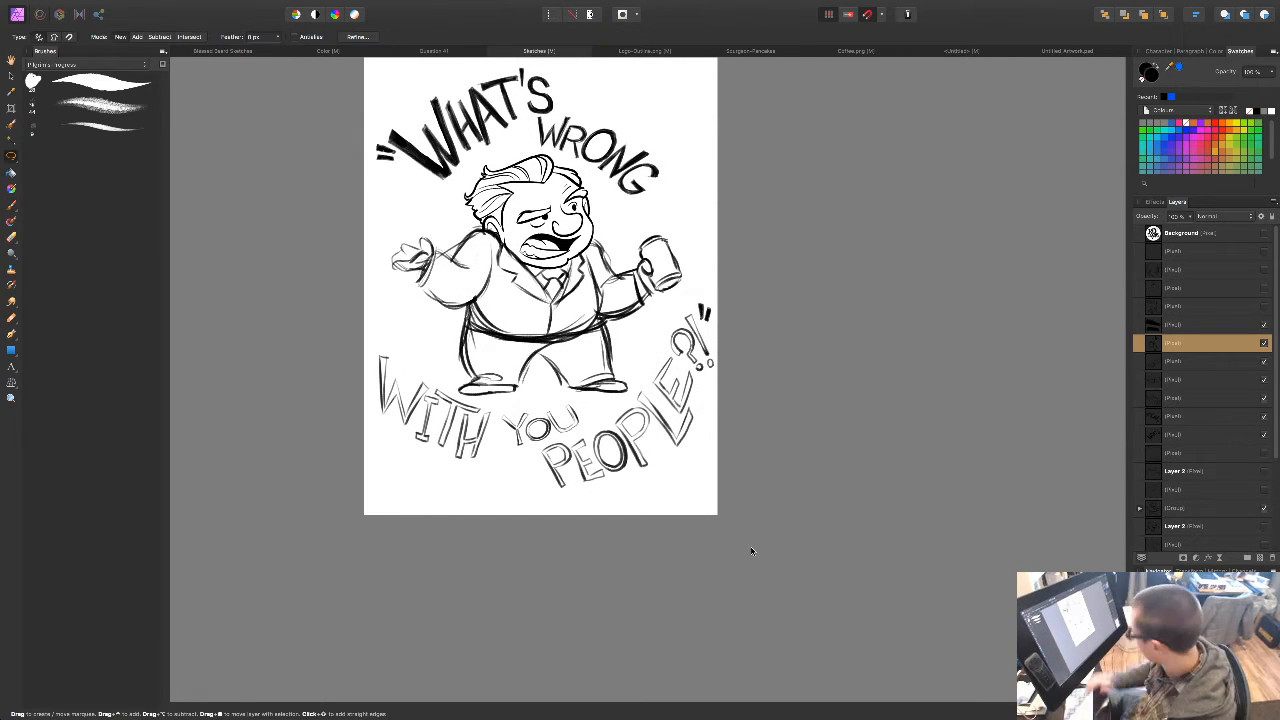
mouse_move(704, 326)
mouse_down()
mouse_move(695, 302)
mouse_move(728, 311)
mouse_move(712, 322)
mouse_up()
key(v)
drag(723, 291, 705, 313)
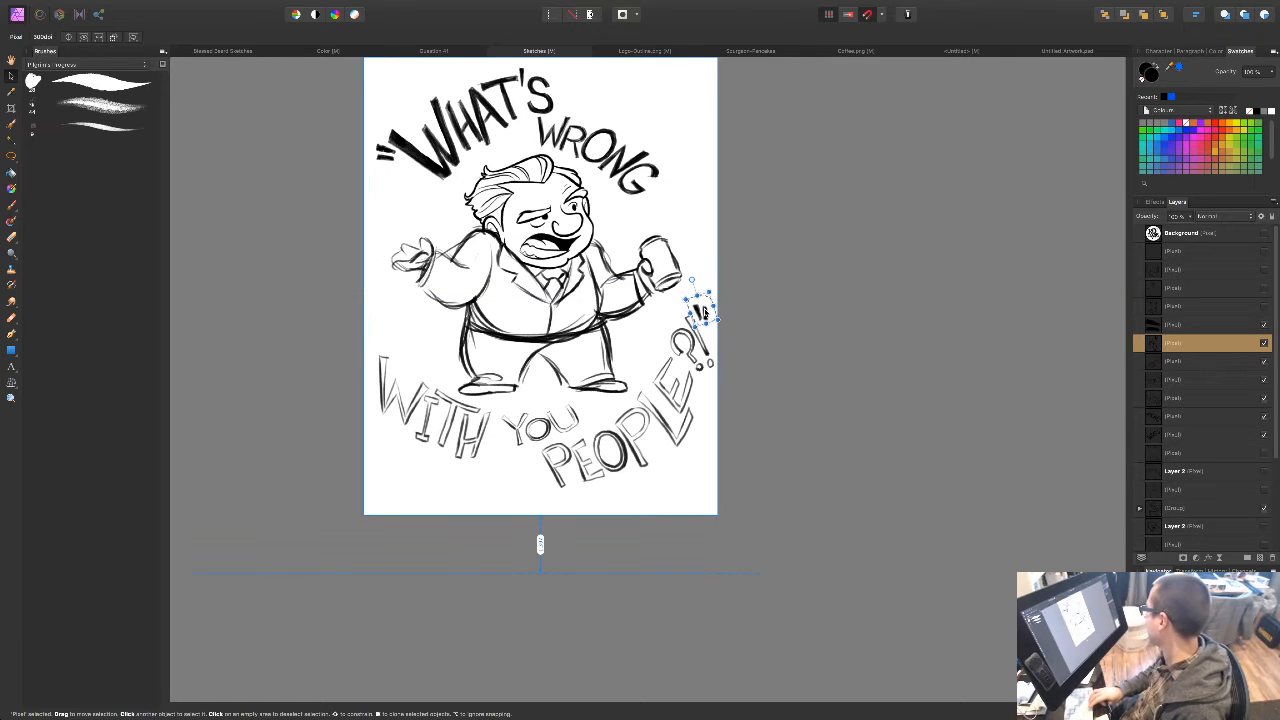
key(super+d)
Step: Shift the words "WITH", "YOU" and "PEOPLE" to the left along the curve beneath the character
mouse_move(643, 454)
mouse_down()
mouse_move(679, 433)
mouse_move(602, 462)
mouse_move(578, 489)
mouse_move(684, 479)
mouse_up()
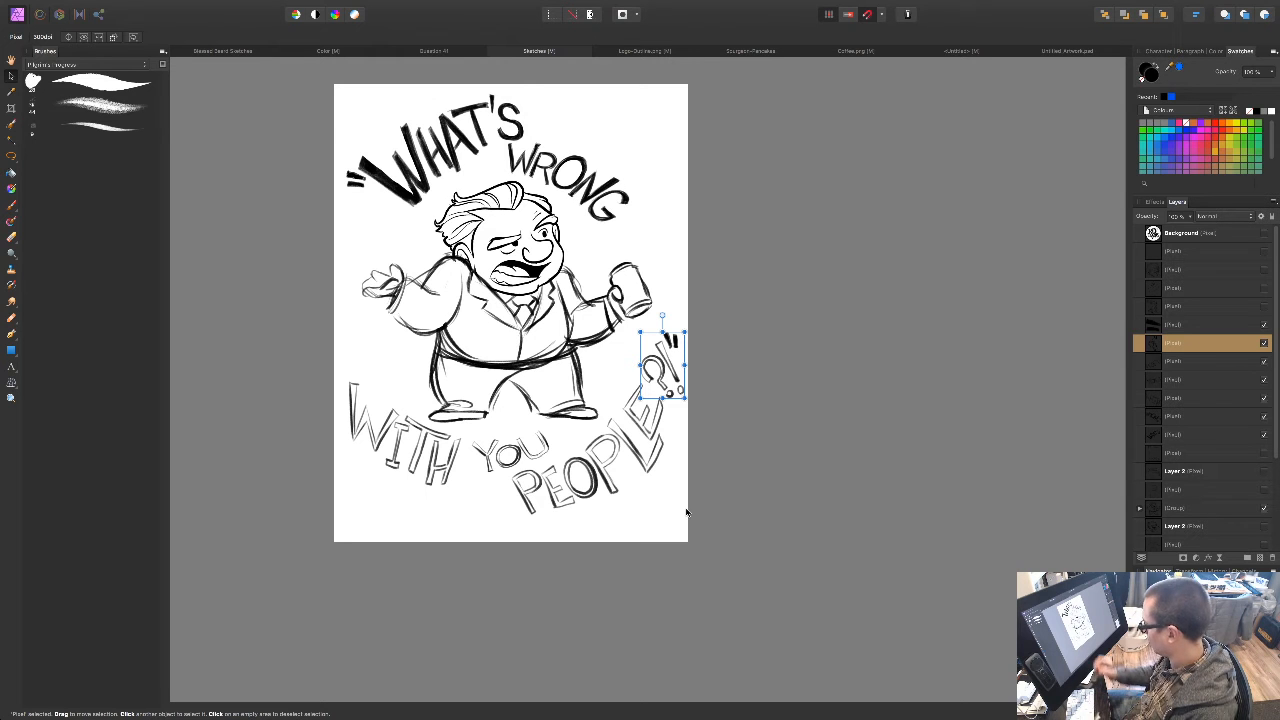
click(438, 471)
drag(461, 486, 415, 459)
click(504, 463)
click(518, 460)
drag(518, 460, 491, 458)
drag(567, 486, 542, 486)
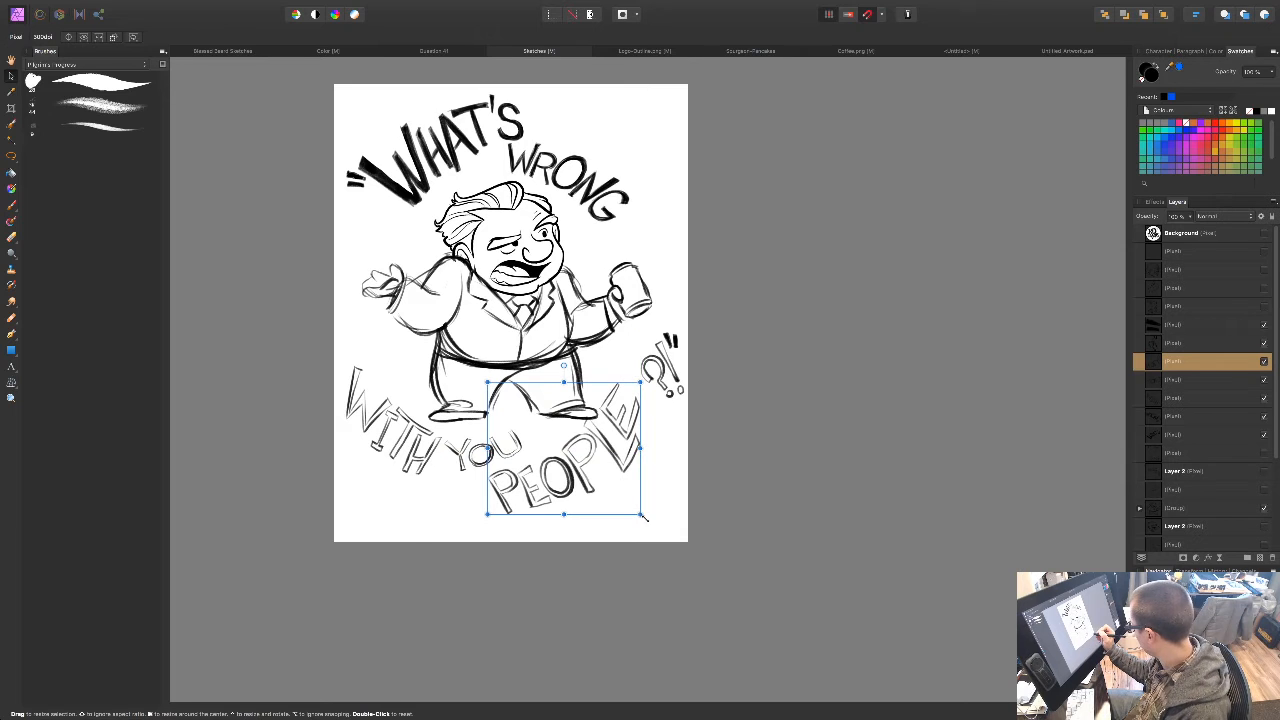
Step: Rotate the word "PEOPLE" slightly clockwise and nudge it down and to the right
drag(648, 520, 641, 524)
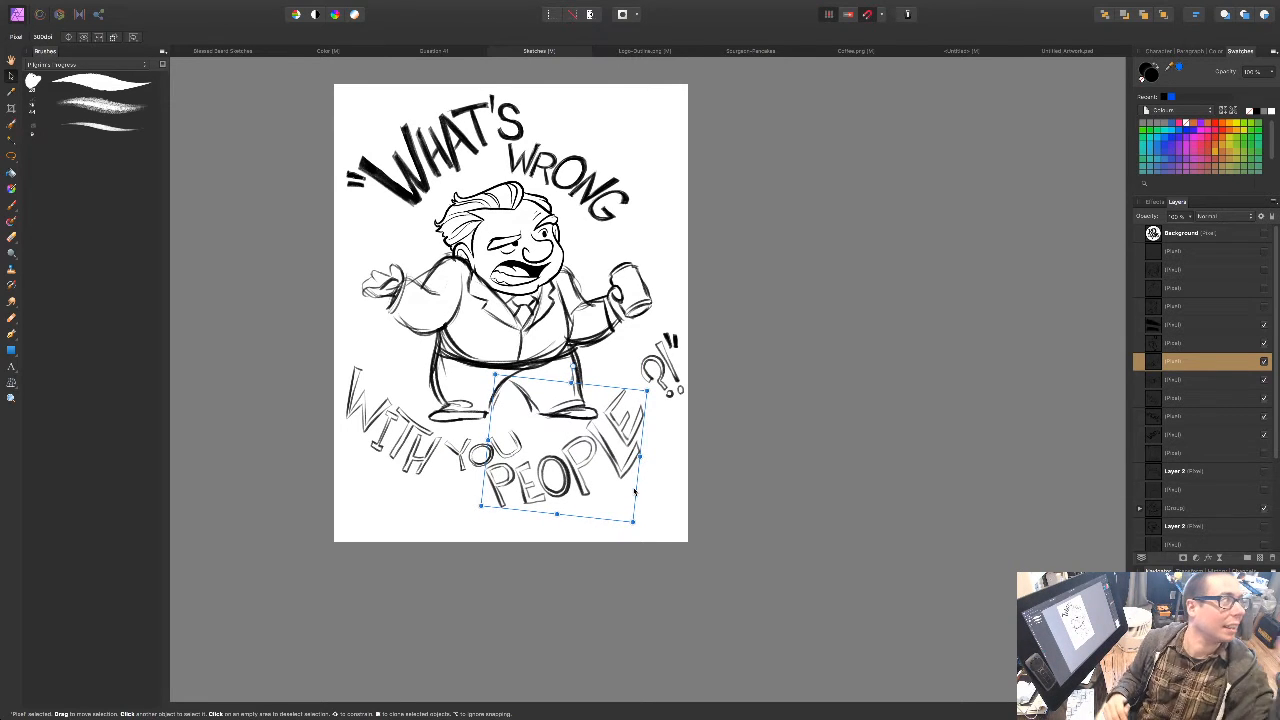
key(shift+Down)
key(shift+Down)
key(shift+Right)
key(shift+Right)
key(shift+Down)
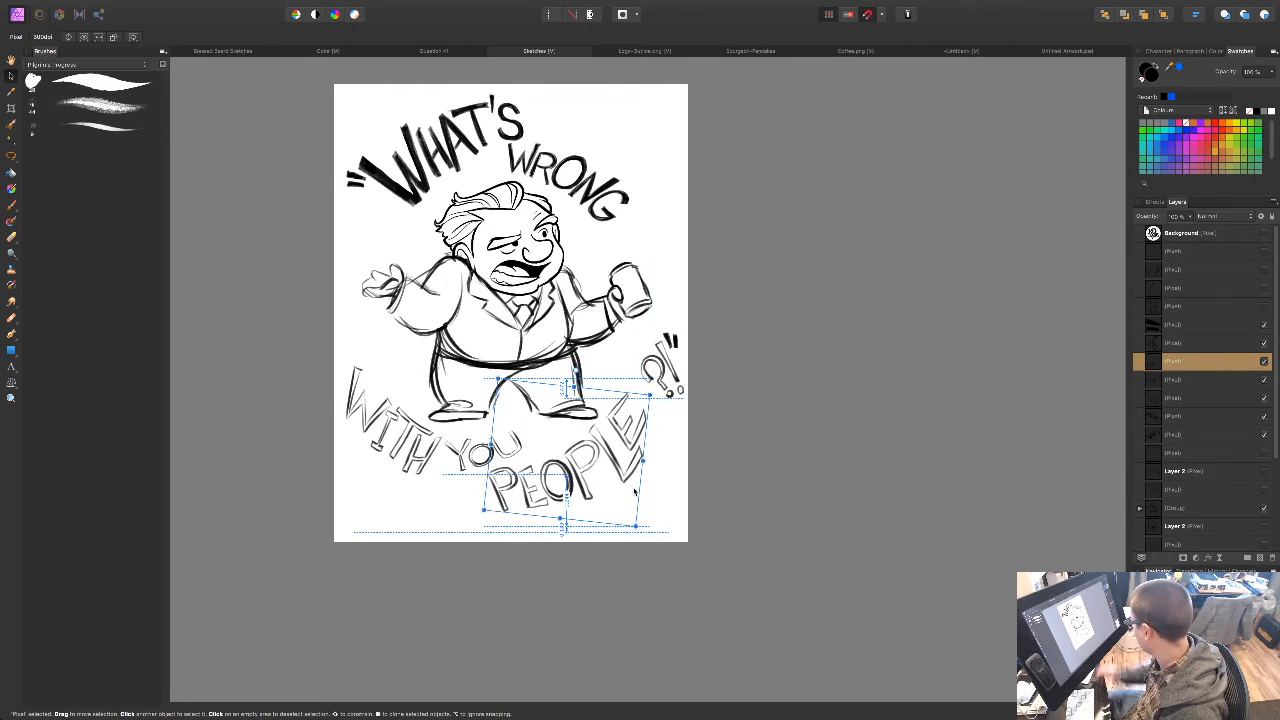
click(730, 450)
Step: Rotate the closing punctuation clockwise and nudge it to the right so it follows the end of "PEOPLE"
click(673, 377)
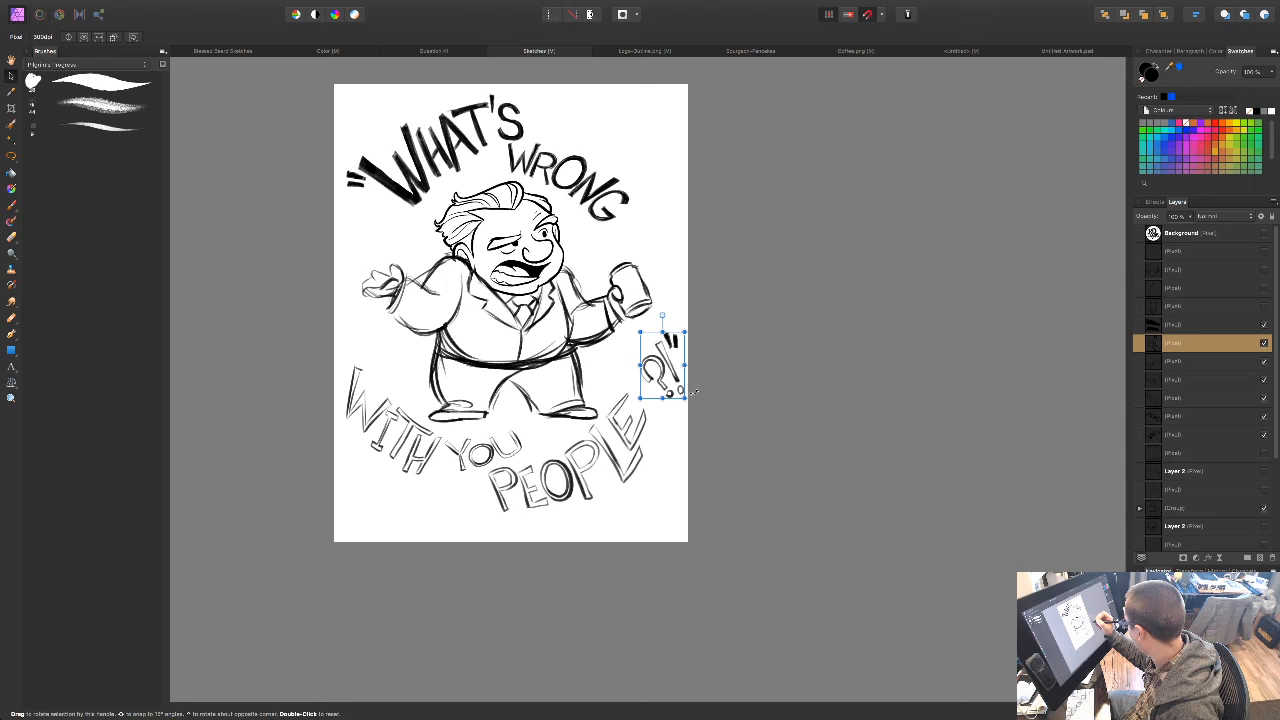
drag(695, 395, 667, 421)
key(shift+Right)
key(shift+Right)
key(shift+Right)
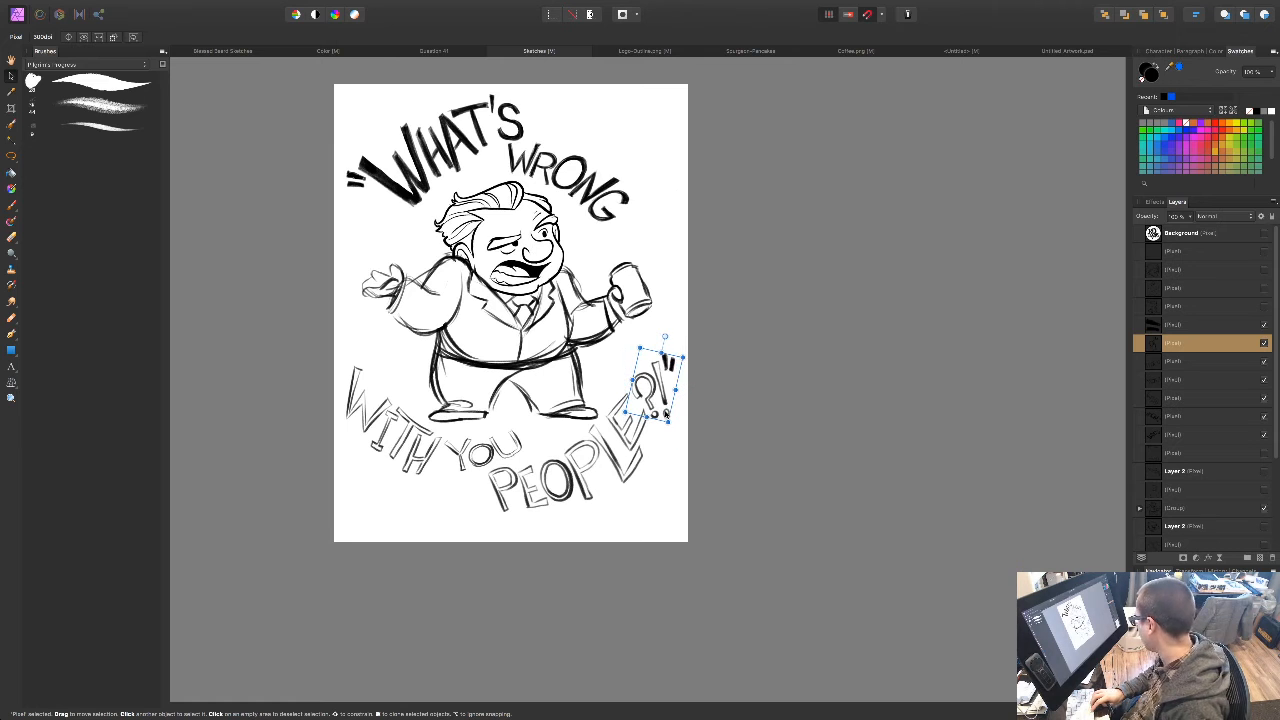
click(788, 428)
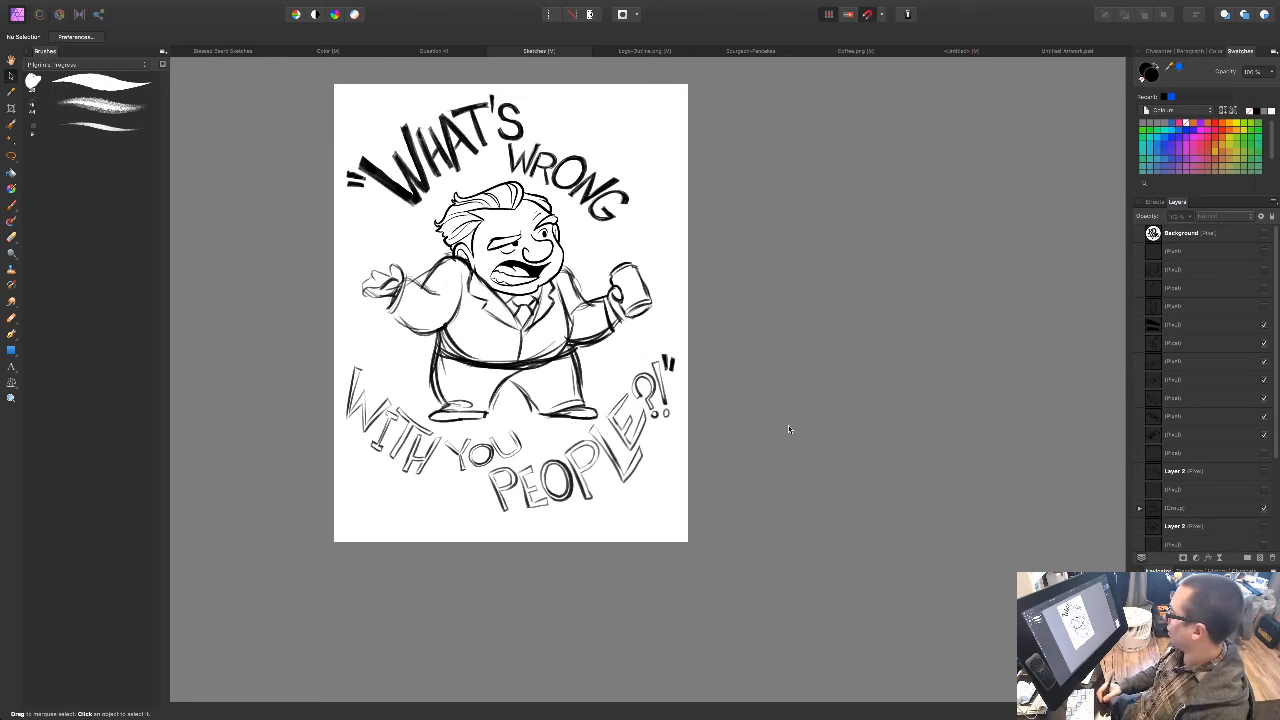
drag(653, 571, 674, 590)
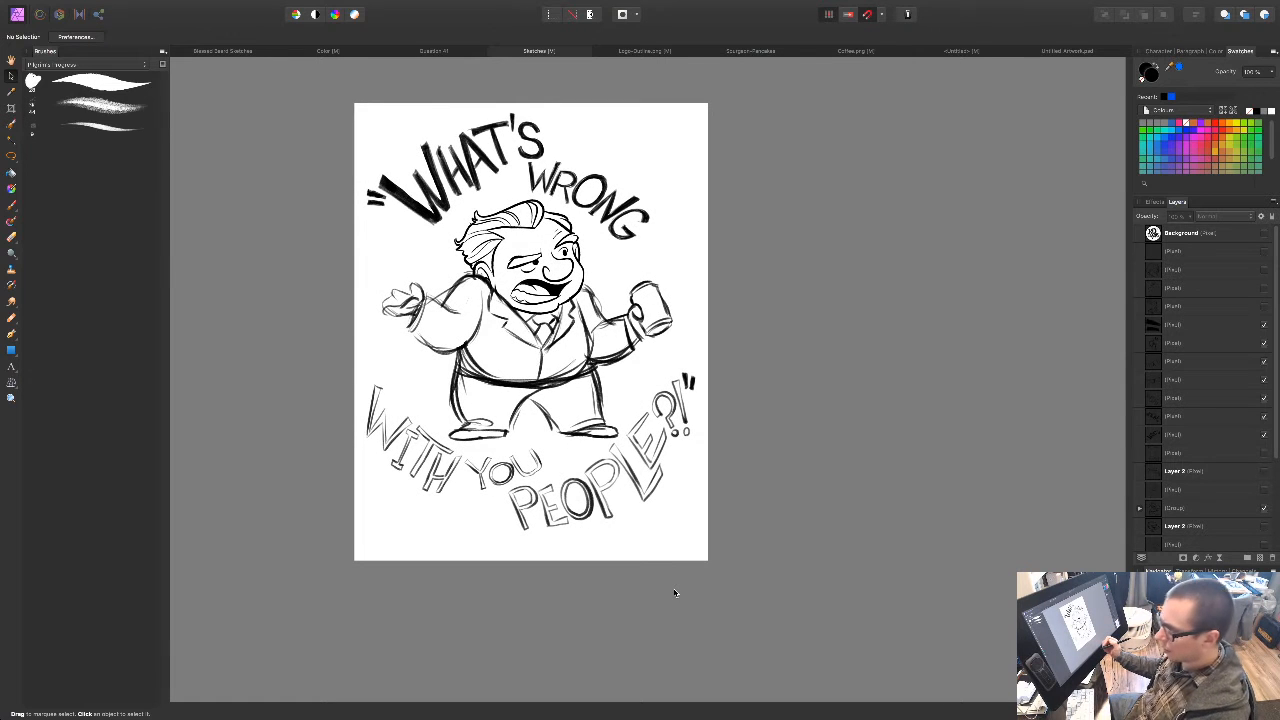
key(l)
mouse_move(310, 82)
mouse_down()
mouse_move(671, 380)
mouse_move(758, 568)
mouse_up()
key(super+d)
Step: Select all the visible lettering together with the character group and nudge everything down to balance the margins on the page
key(v)
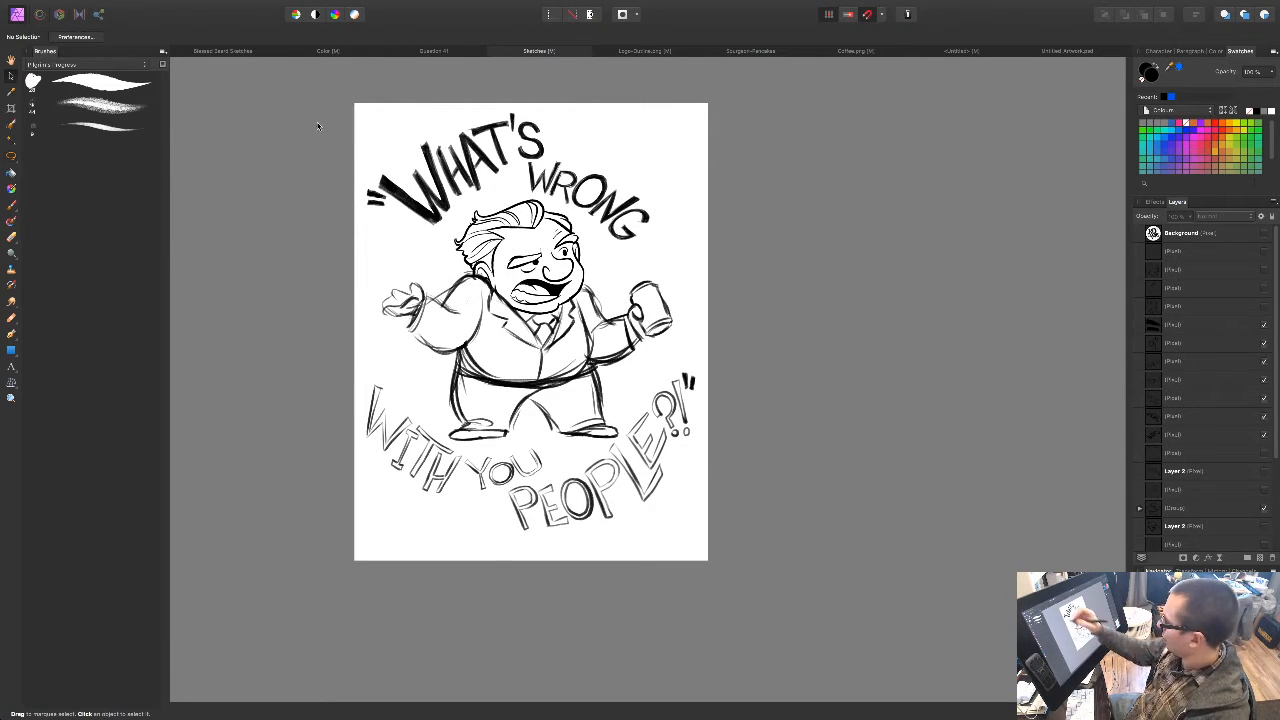
mouse_move(345, 101)
mouse_down()
mouse_move(598, 308)
mouse_move(768, 590)
mouse_up()
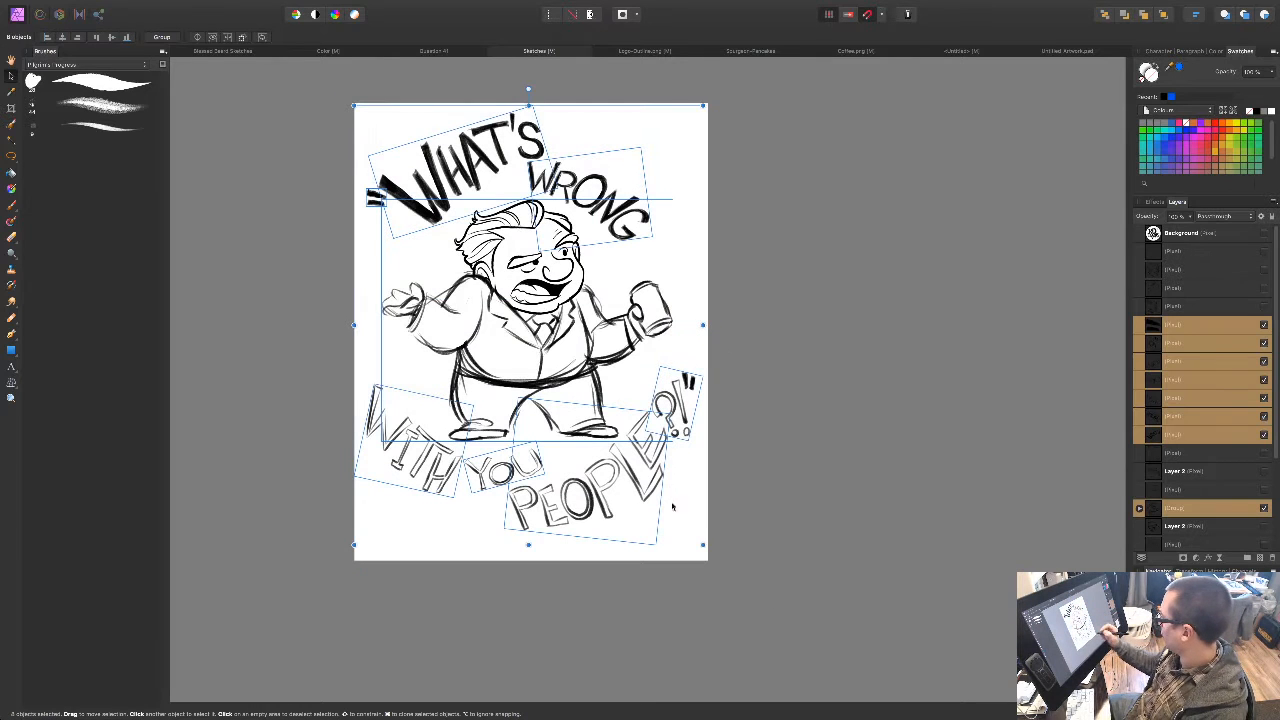
key(shift+Down)
key(shift+Down)
key(shift+Down)
key(shift+Down)
key(shift+Down)
key(shift+Down)
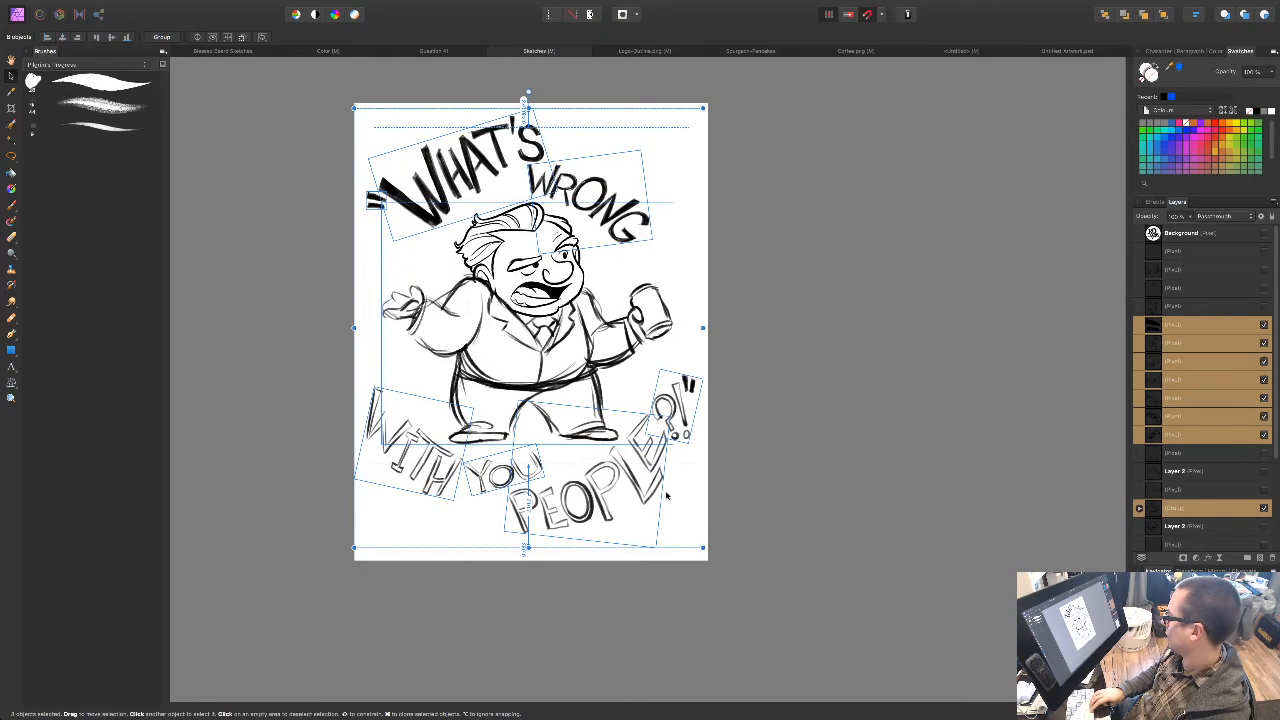
key(shift+Down)
key(shift+Right)
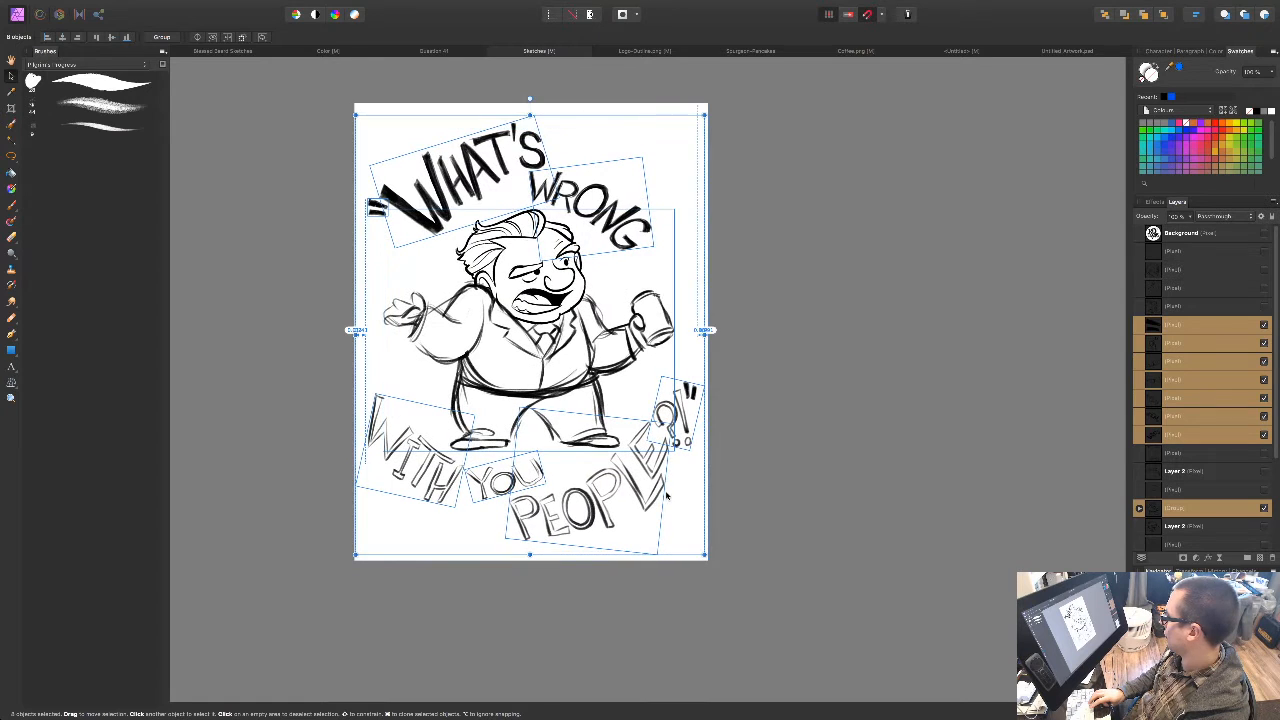
key(shift+Left)
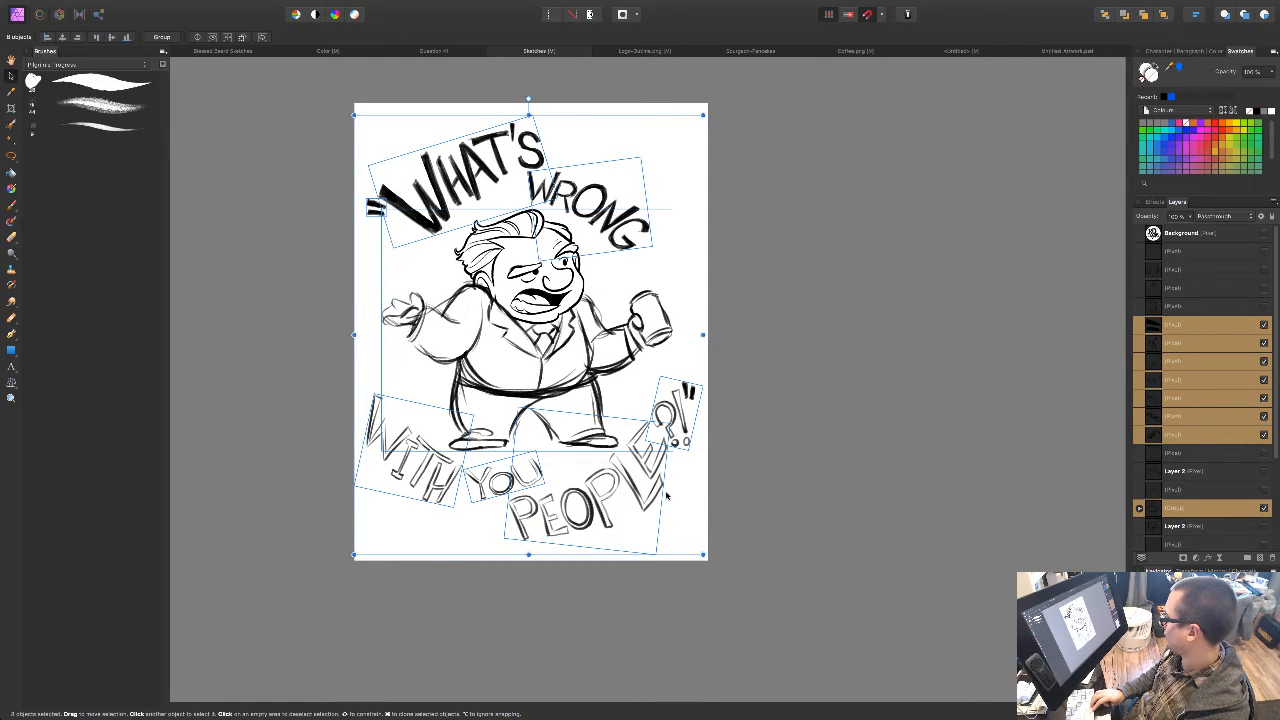
click(778, 401)
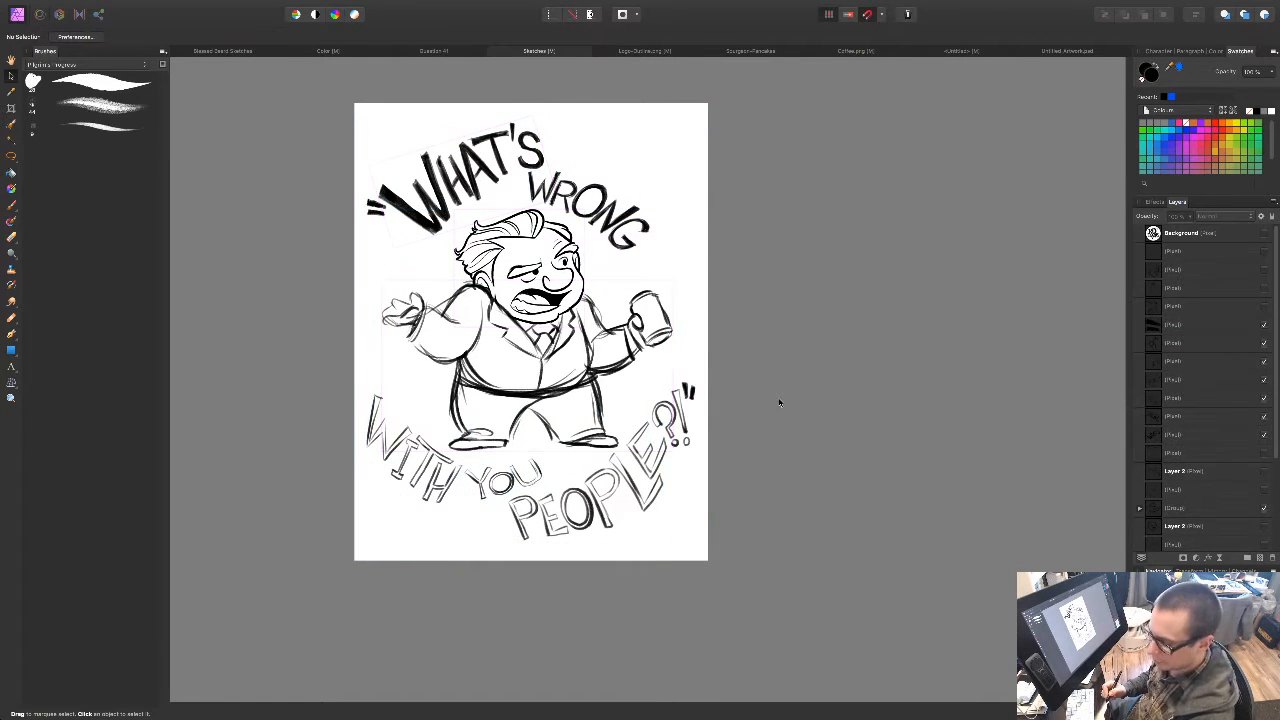
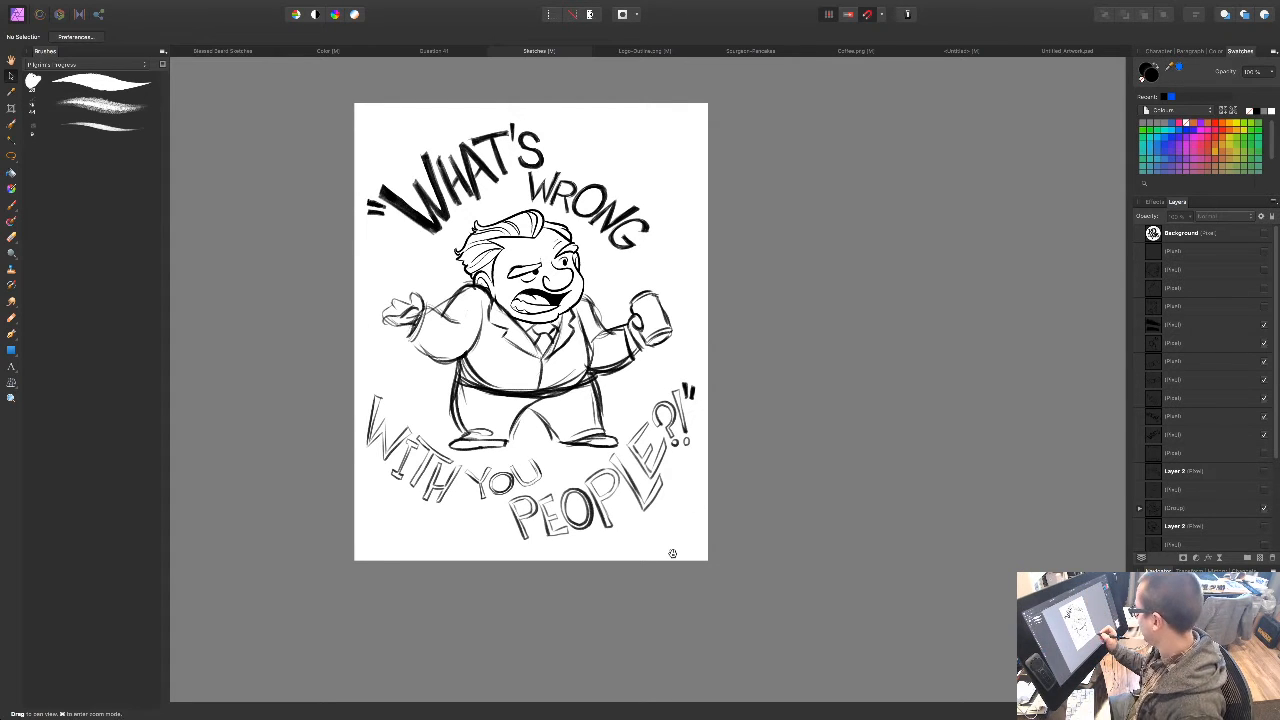
drag(672, 552, 675, 537)
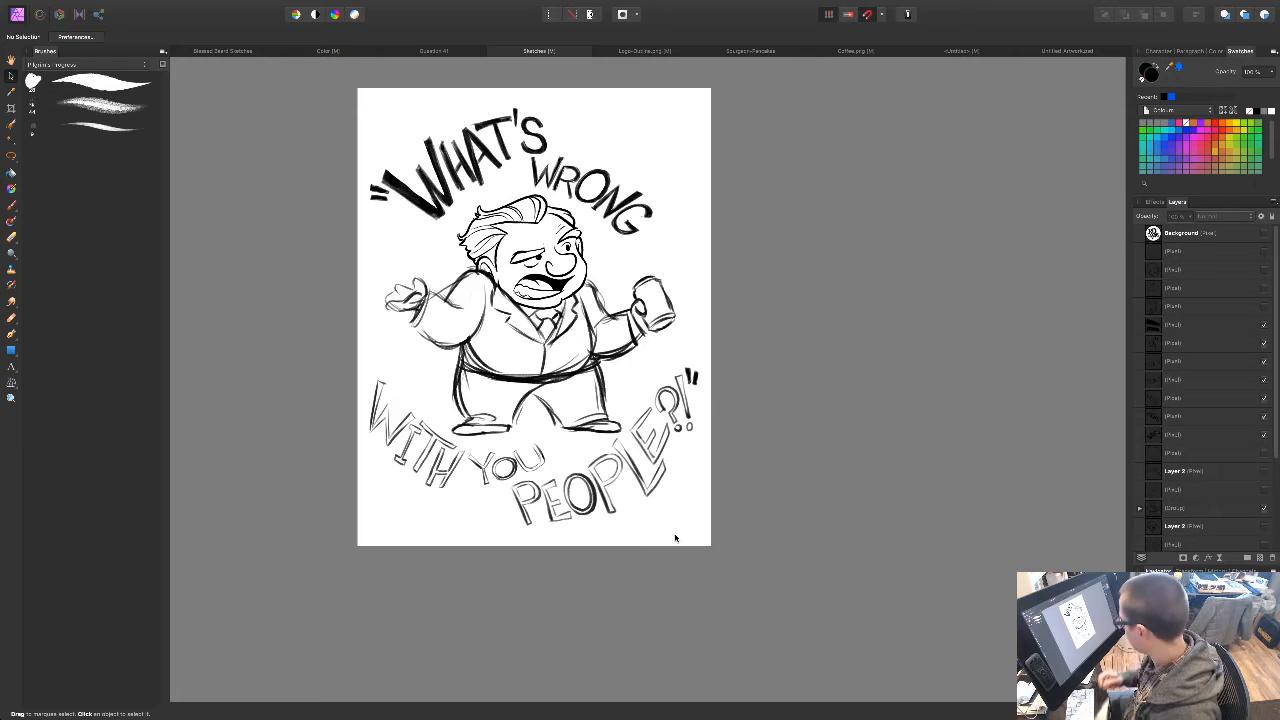
mouse_move(741, 470)
mouse_down()
mouse_move(744, 482)
mouse_move(751, 470)
mouse_up()
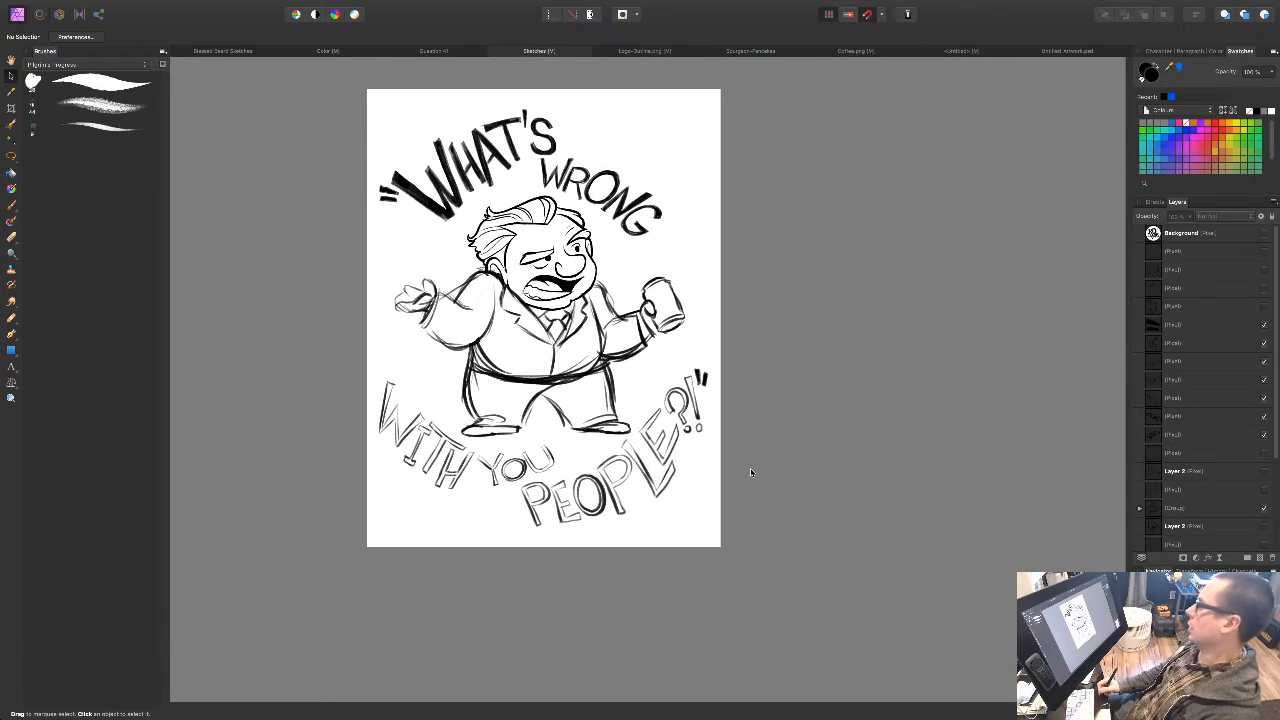
key(super+minus)
key(super+minus)
key(super+equal)
key(super+equal)
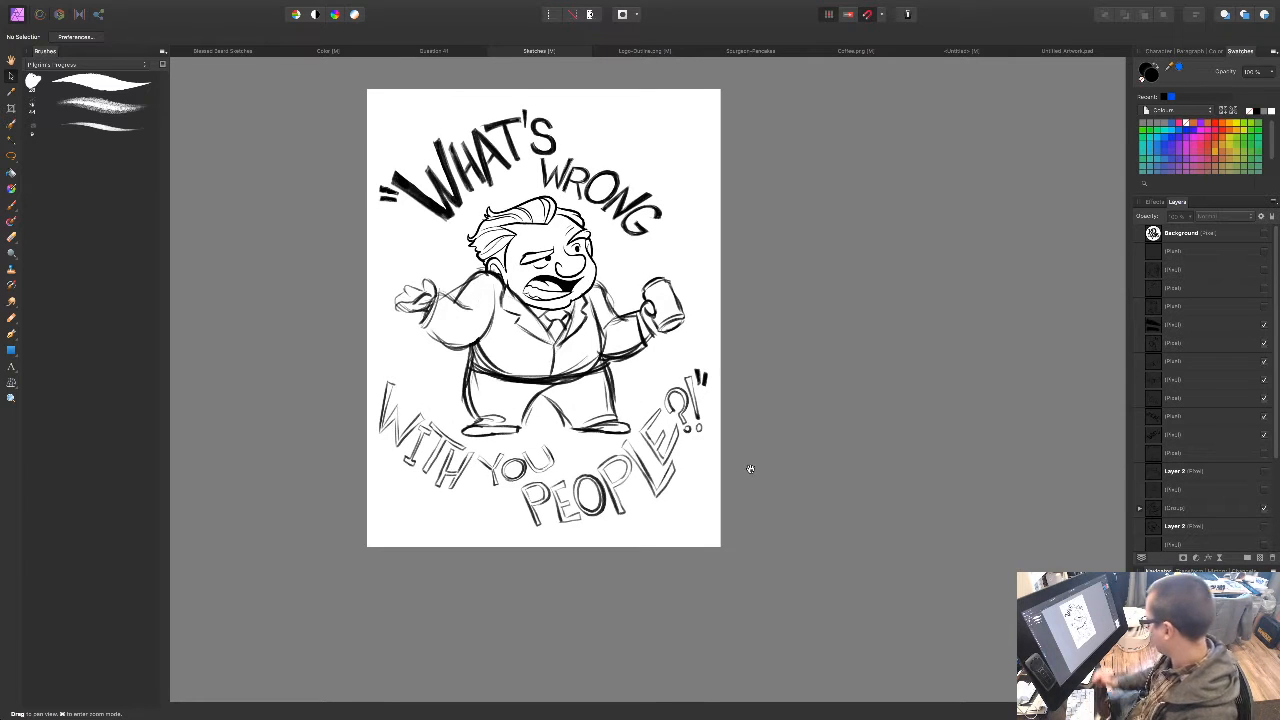
click(549, 445)
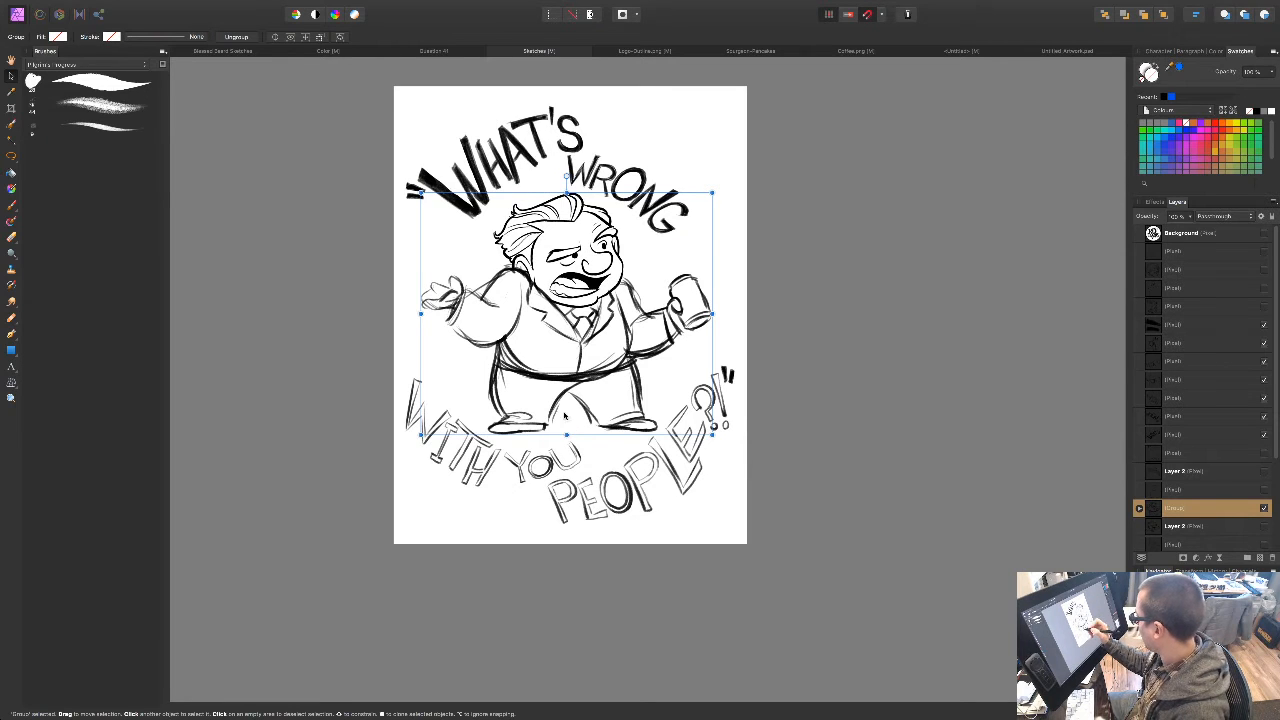
click(843, 423)
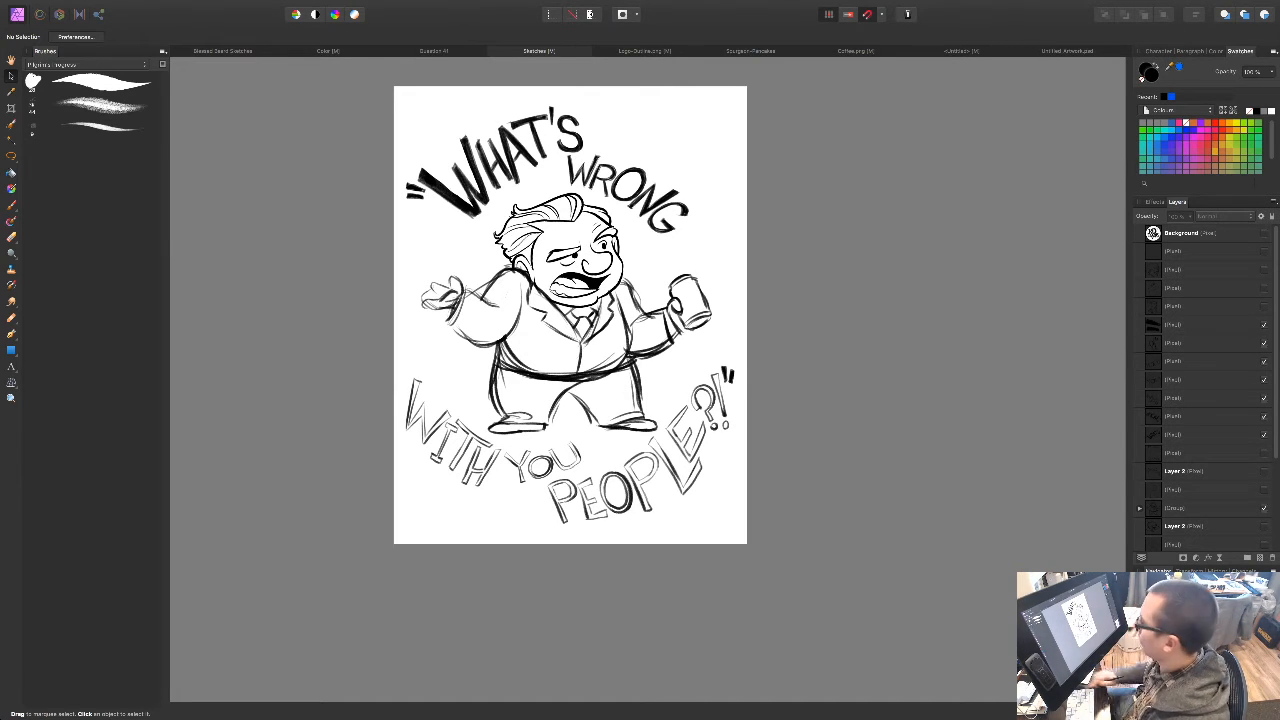
drag(765, 467, 748, 465)
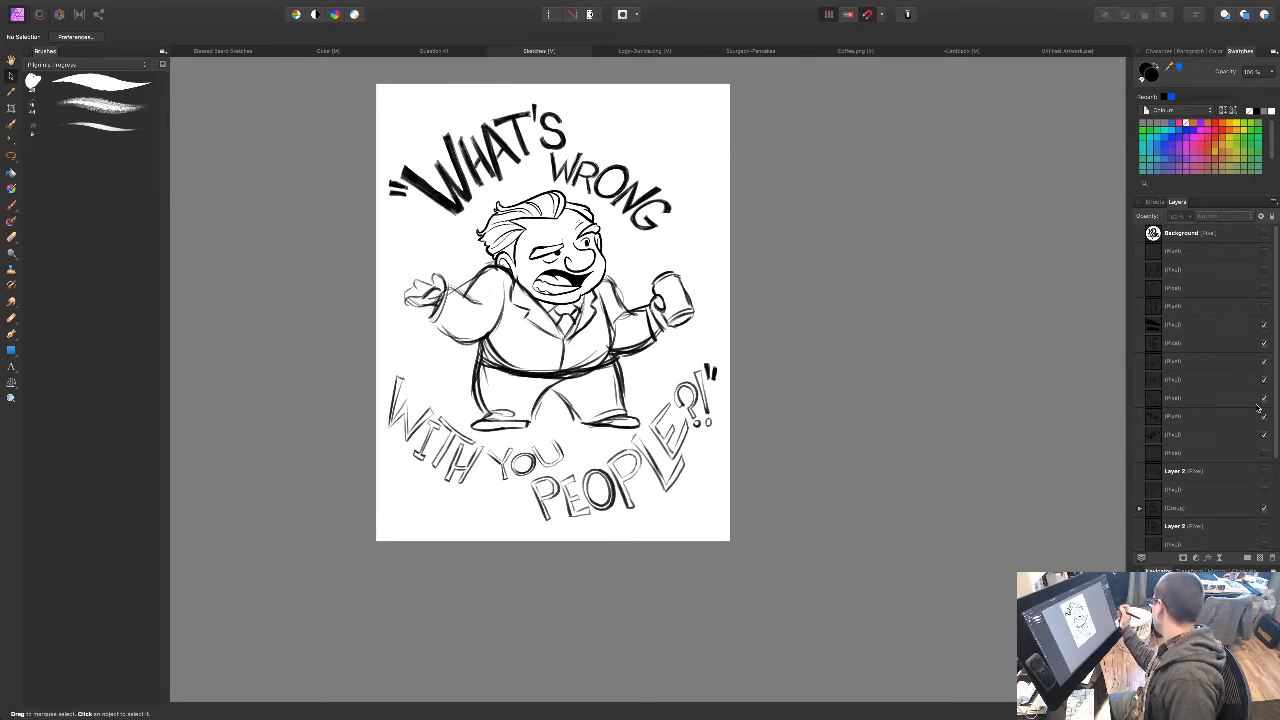
Step: Lower the opacity of the character sketch group to about 12%
click(1248, 344)
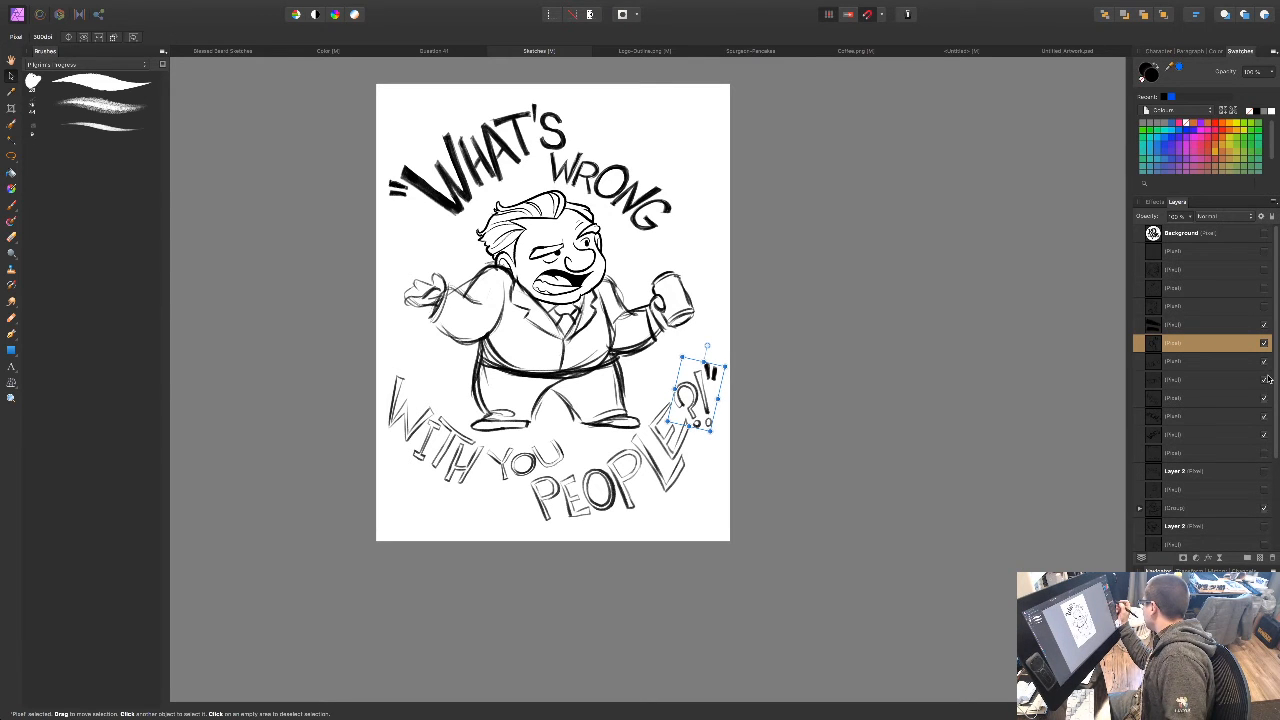
drag(1274, 352, 1264, 442)
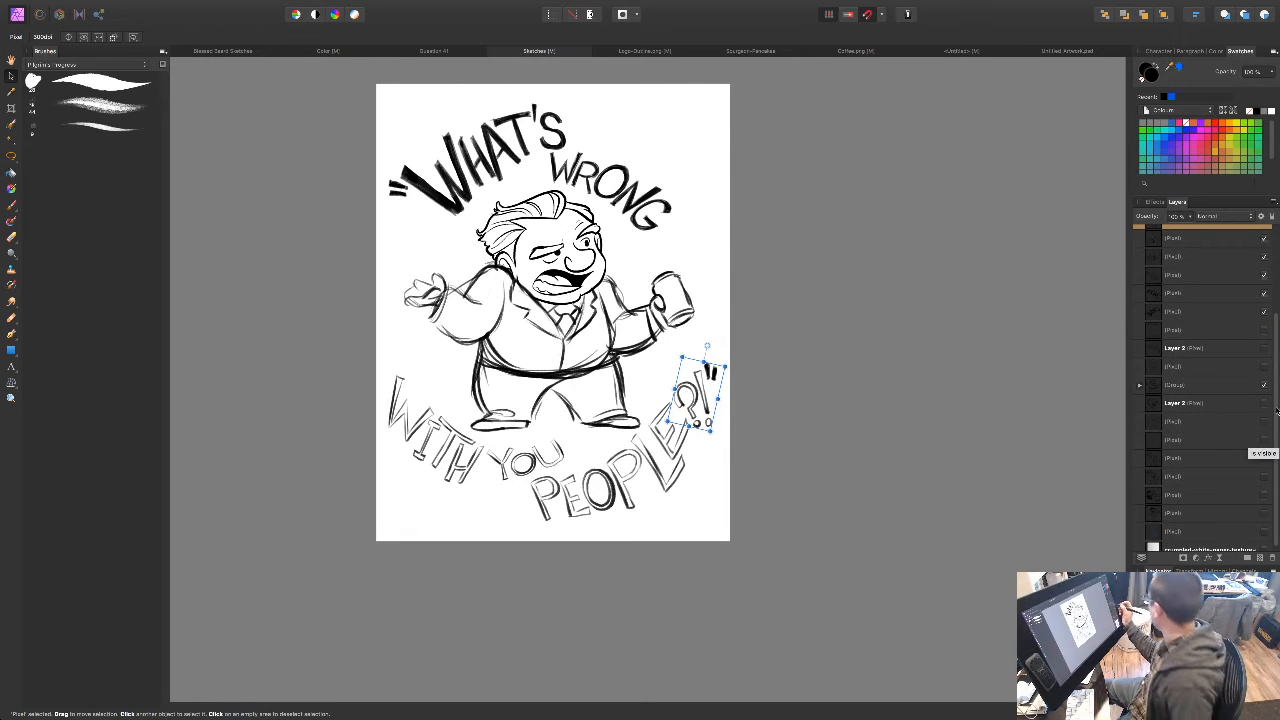
drag(1276, 416, 1277, 428)
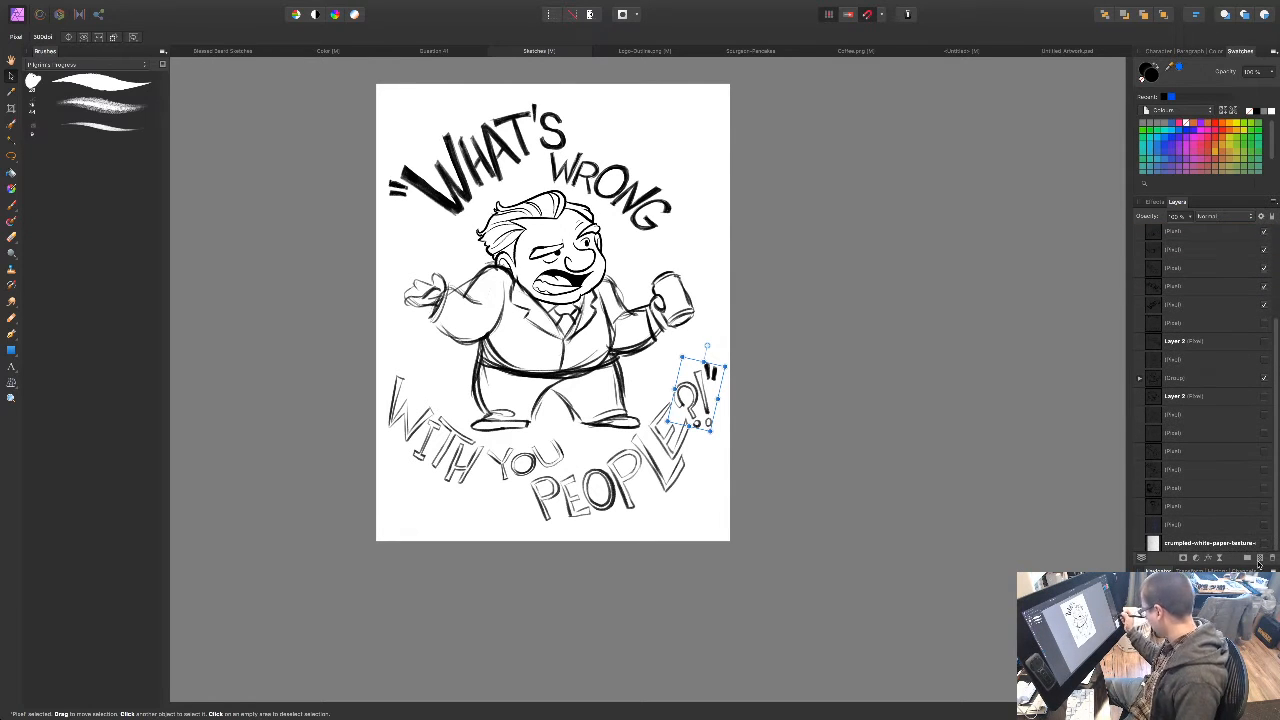
click(1183, 380)
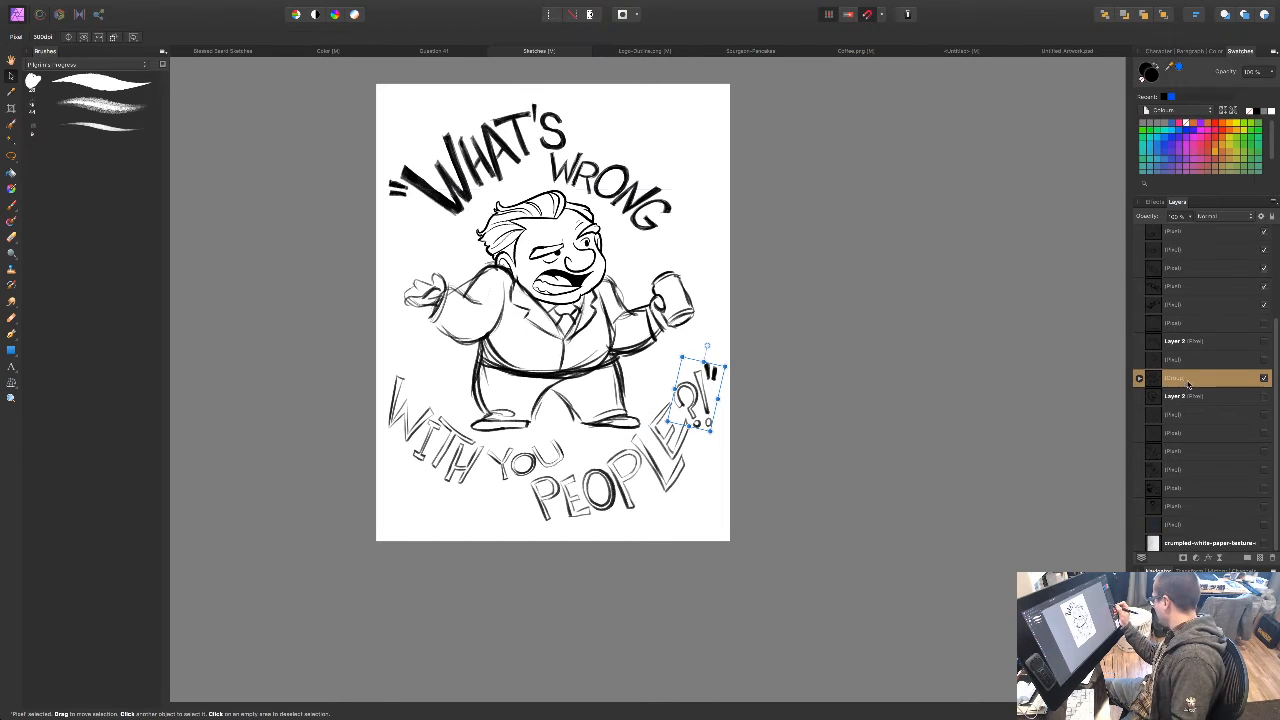
drag(1147, 218, 1105, 221)
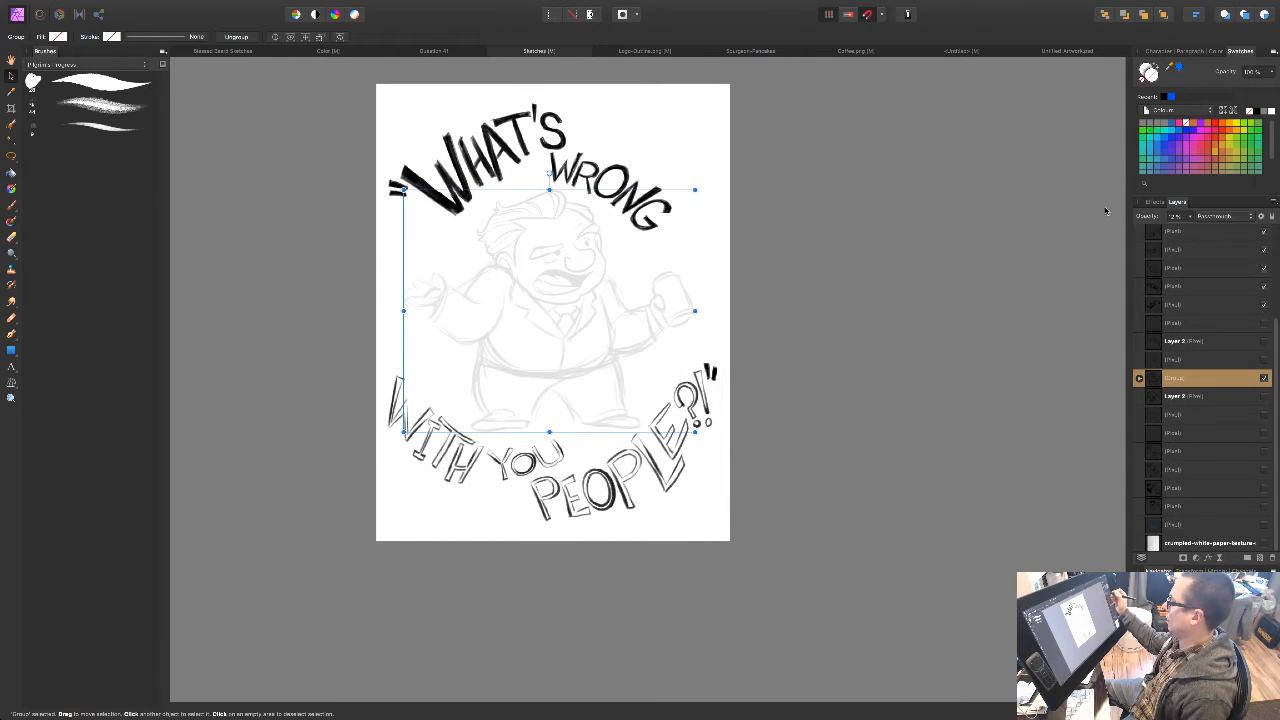
Step: Add a new pixel layer above the faded character group and choose the solid tapered ink brush for the Paint Brush tool
click(1259, 558)
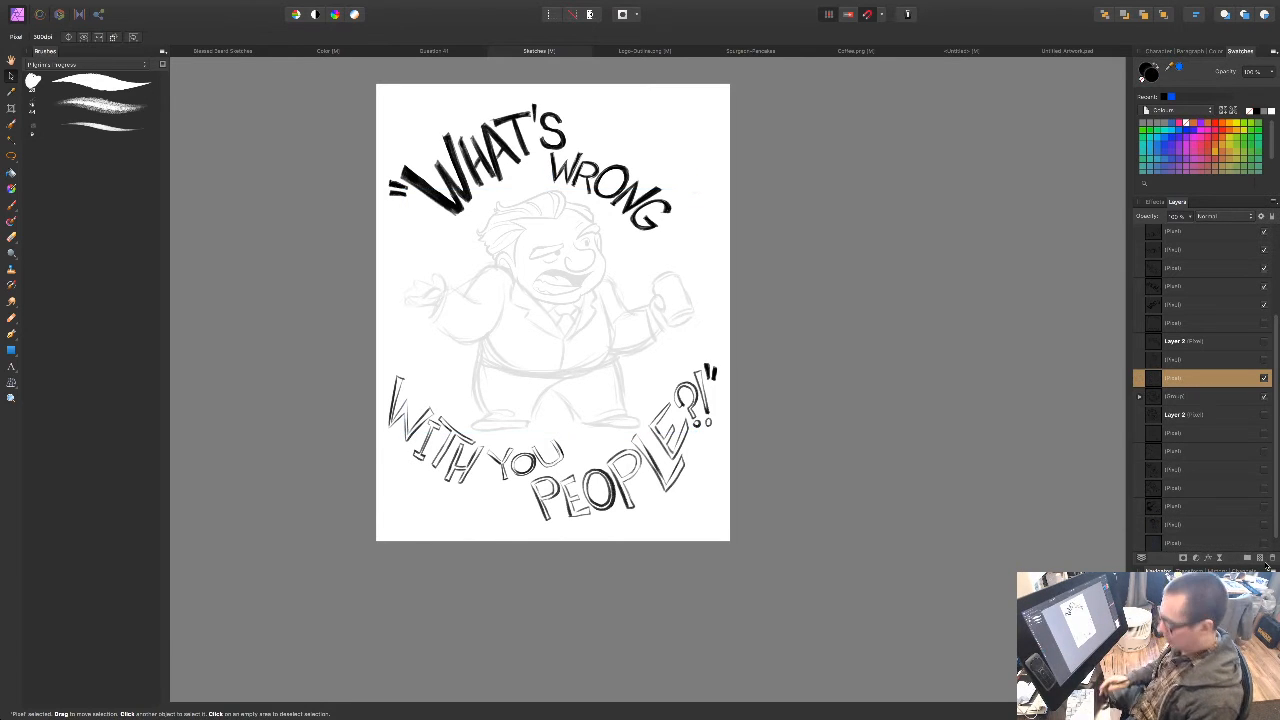
key(super+plus)
key(super+plus)
key(super+plus)
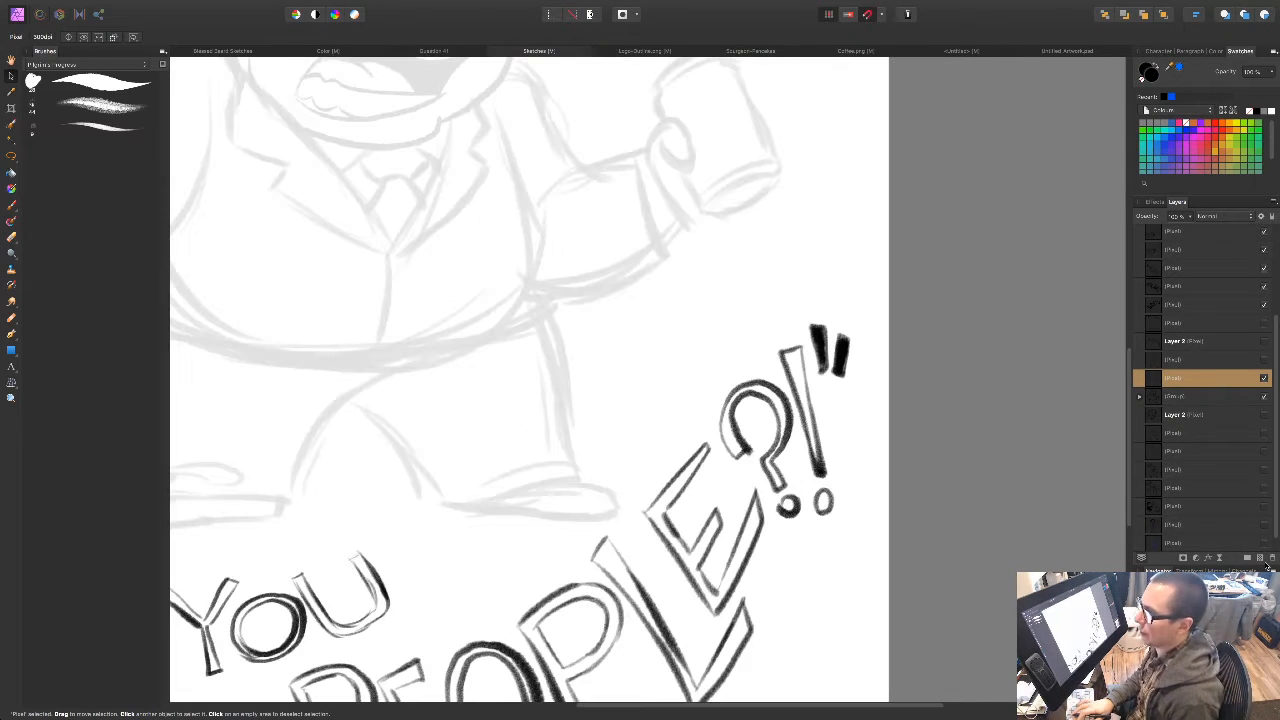
drag(438, 234, 743, 543)
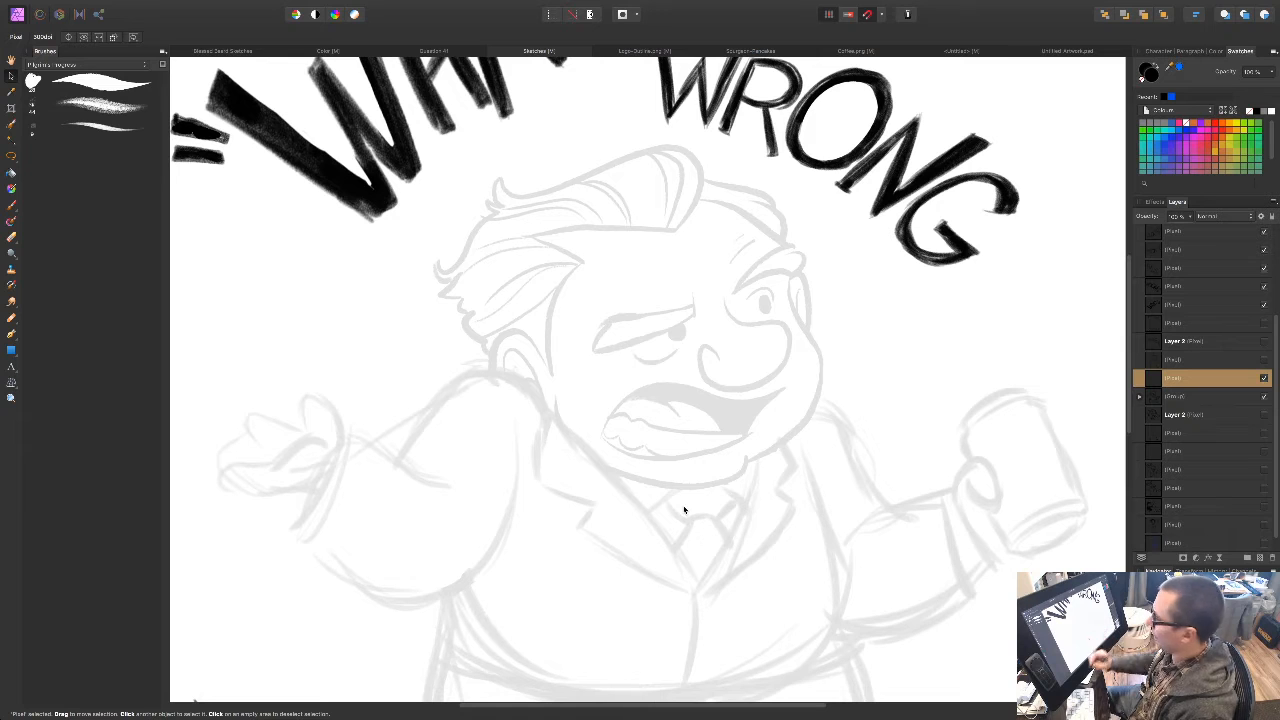
click(12, 206)
click(111, 85)
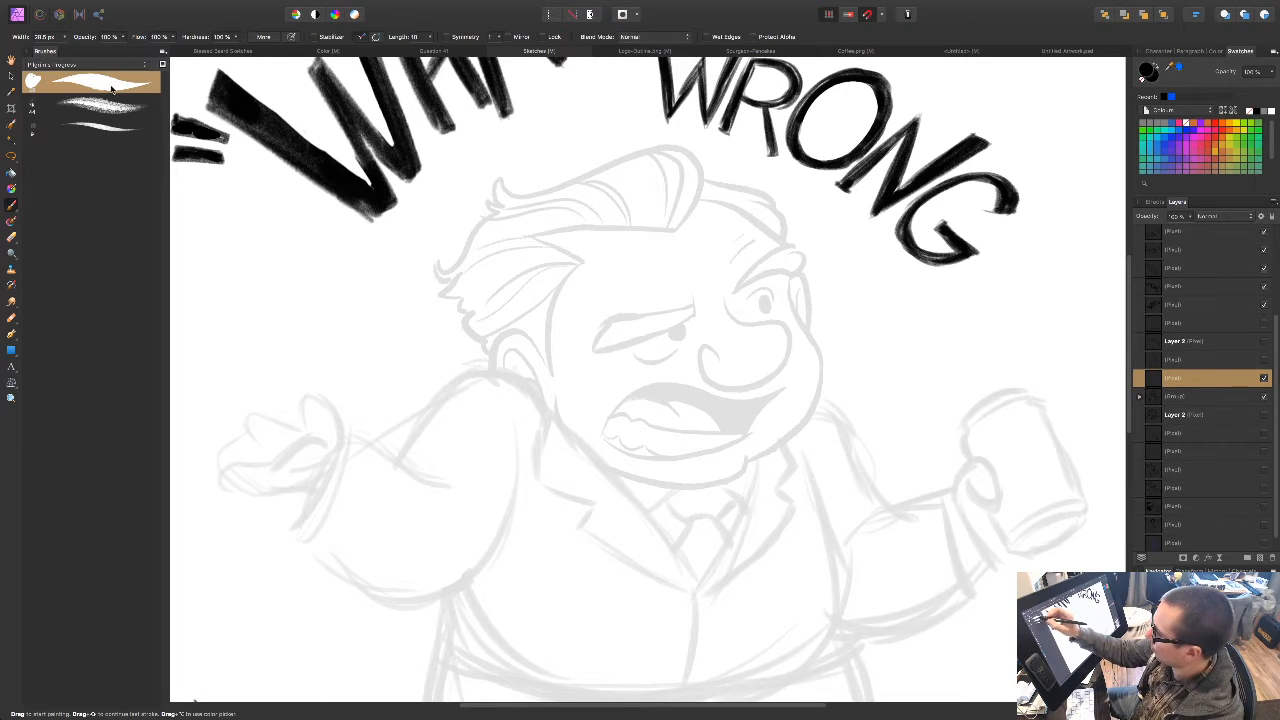
drag(666, 454, 606, 454)
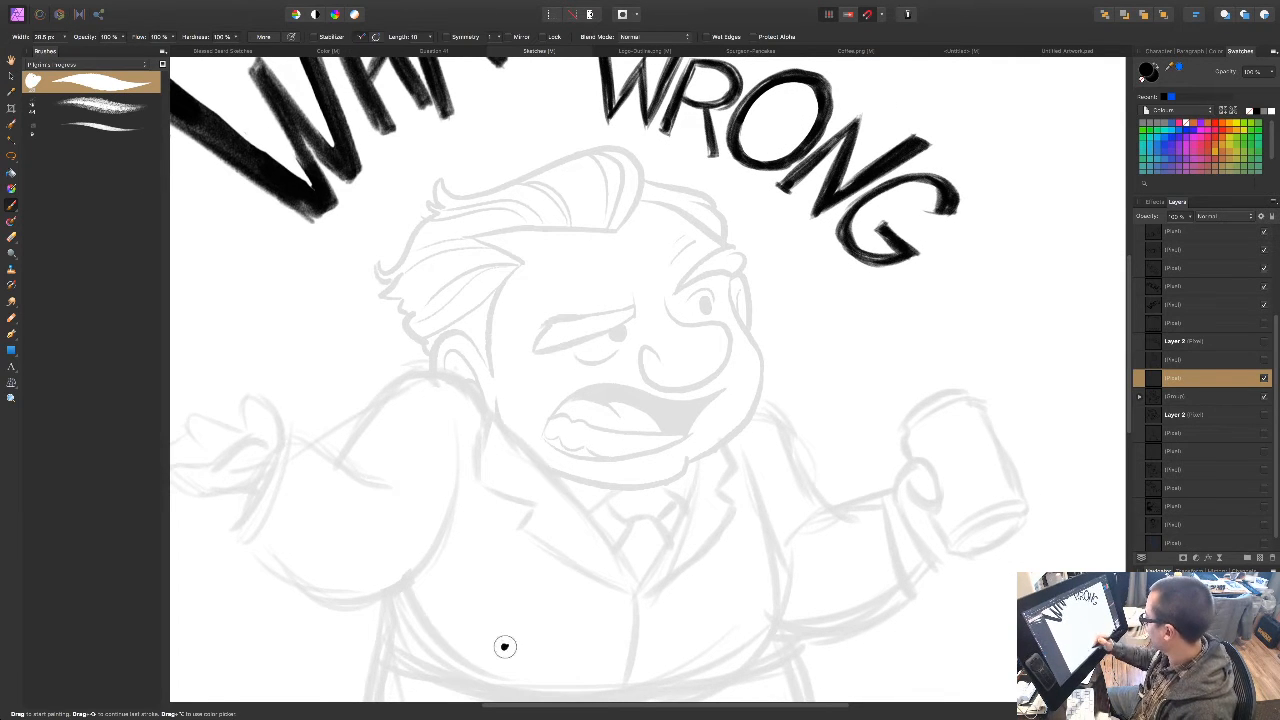
Step: Ink the near side of the face, the outer ear curve and the notched jacket lapel down to its tip
mouse_move(522, 263)
mouse_down()
mouse_move(488, 318)
mouse_move(490, 368)
mouse_move(470, 337)
mouse_move(442, 328)
mouse_move(434, 366)
mouse_up()
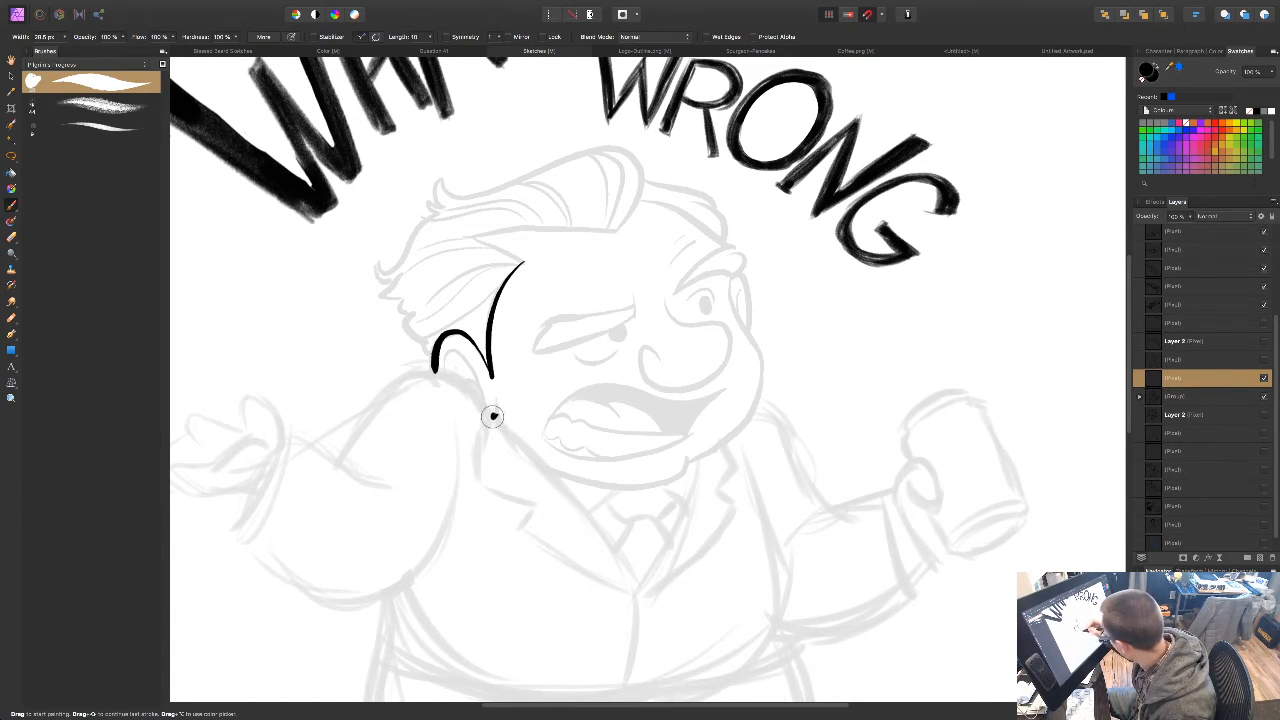
mouse_move(490, 411)
mouse_down()
mouse_move(478, 466)
mouse_move(486, 497)
mouse_move(534, 510)
mouse_move(518, 527)
mouse_up()
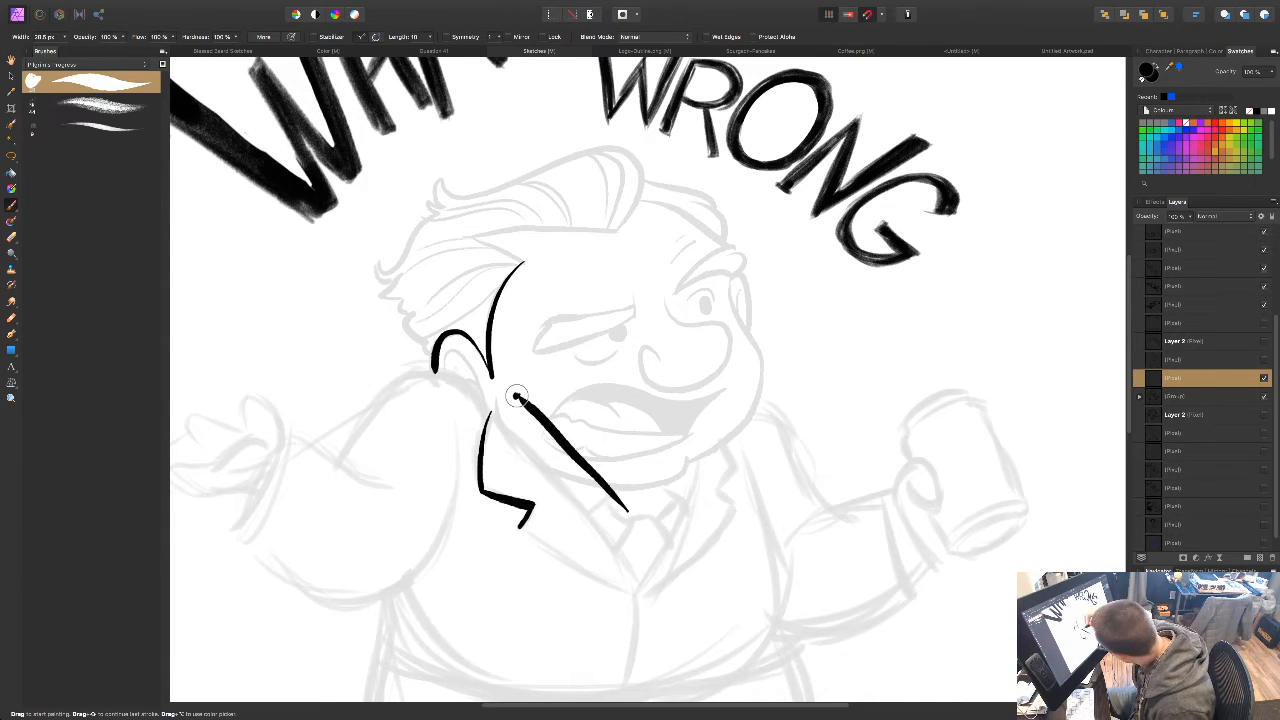
drag(662, 521, 620, 337)
drag(478, 343, 597, 410)
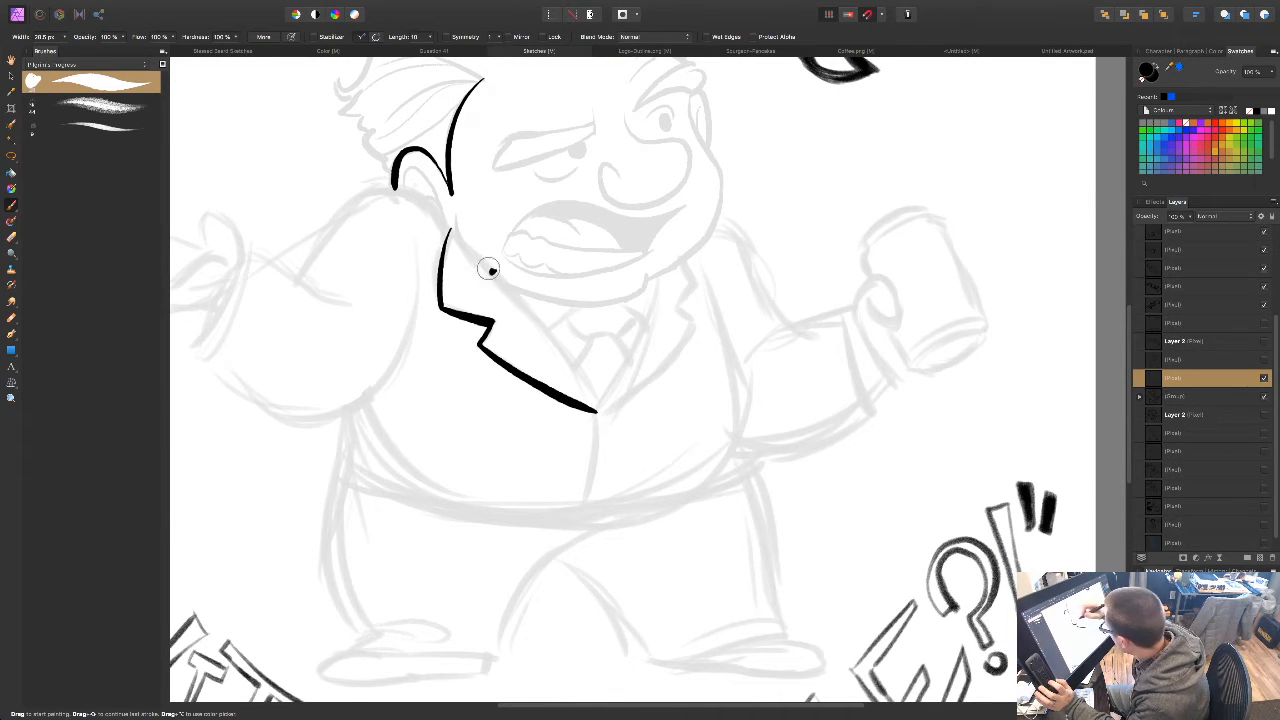
Step: Ink the jaw and chin in one continuous curve, redoing the first stroke, and add the bulging far cheek up to the eye
mouse_move(455, 216)
mouse_down()
mouse_move(470, 256)
mouse_move(506, 287)
mouse_up()
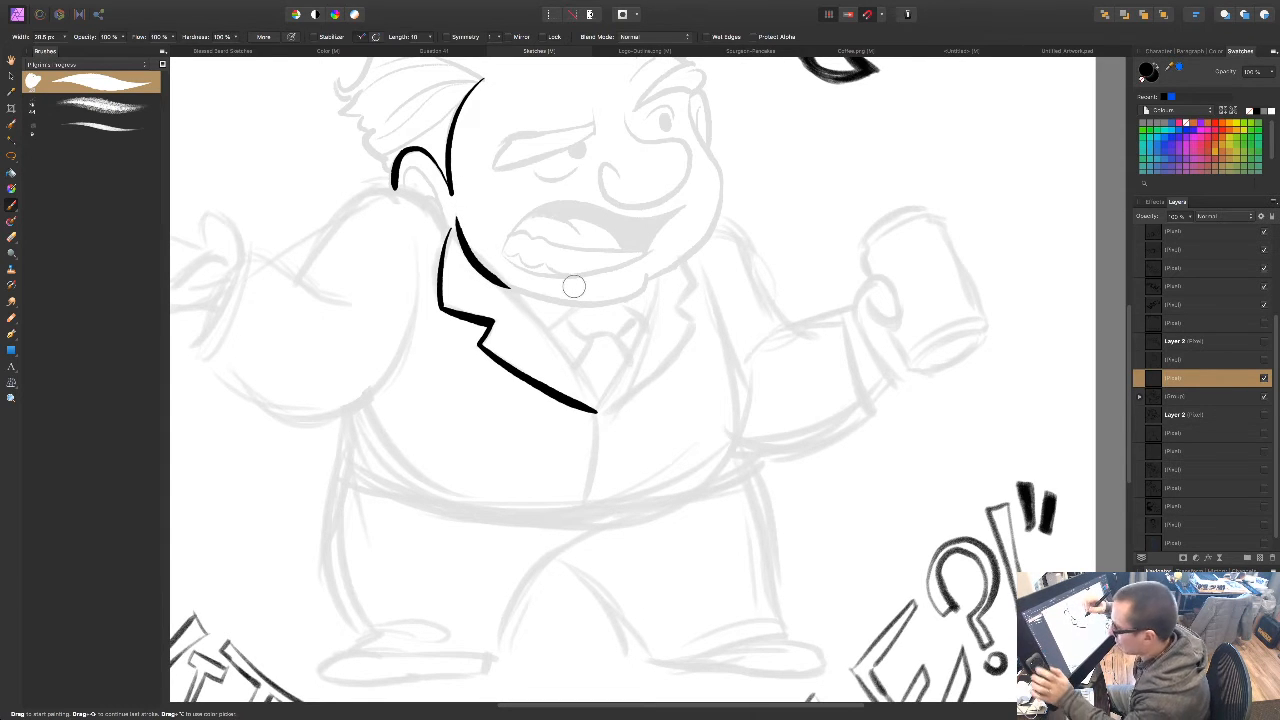
key(ctrl+z)
mouse_move(456, 212)
mouse_down()
mouse_move(500, 285)
mouse_move(571, 303)
mouse_move(632, 298)
mouse_move(645, 283)
mouse_move(618, 308)
mouse_up()
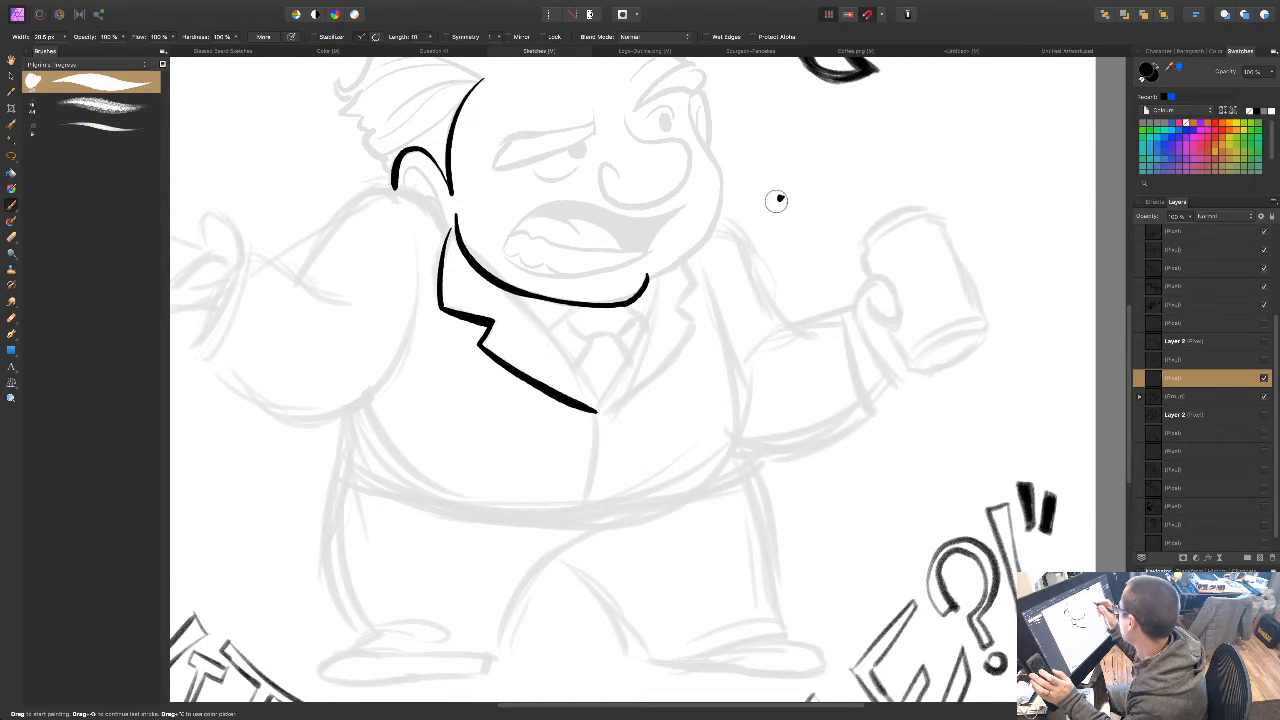
drag(640, 293, 611, 306)
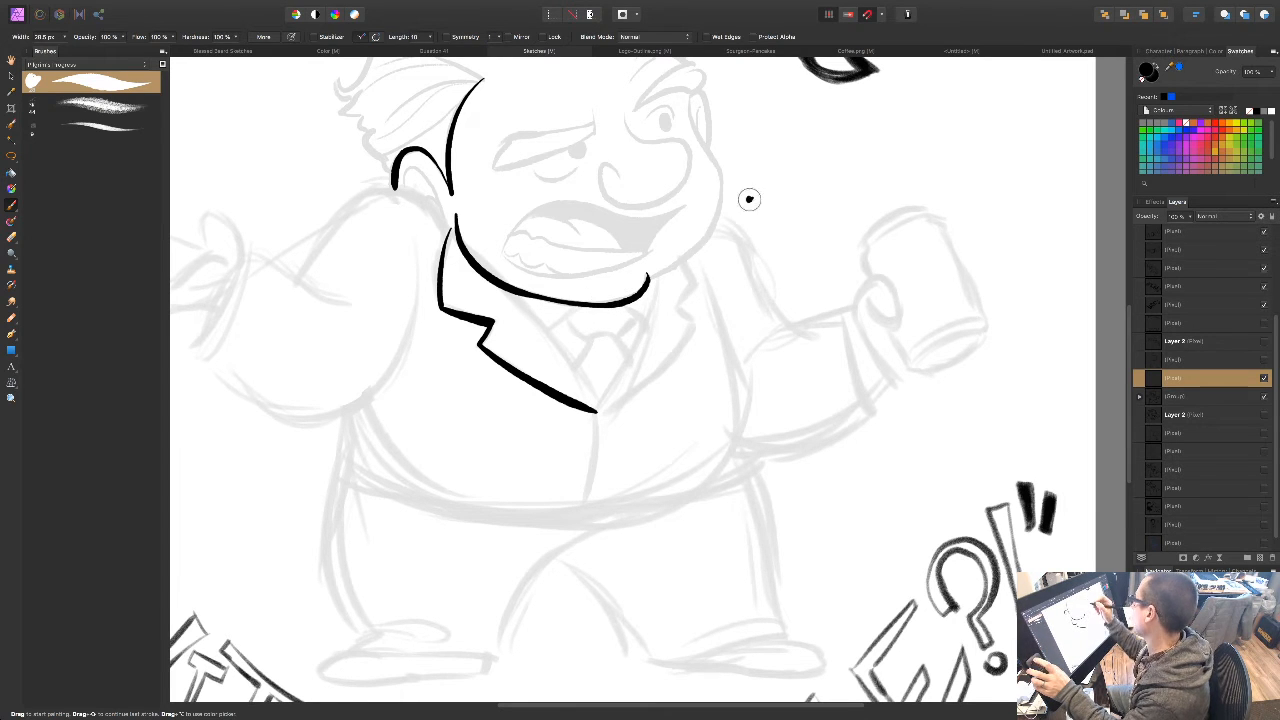
mouse_move(690, 95)
mouse_down()
mouse_move(721, 200)
mouse_move(704, 246)
mouse_move(647, 280)
mouse_move(715, 322)
mouse_move(779, 402)
mouse_up()
drag(798, 511, 798, 470)
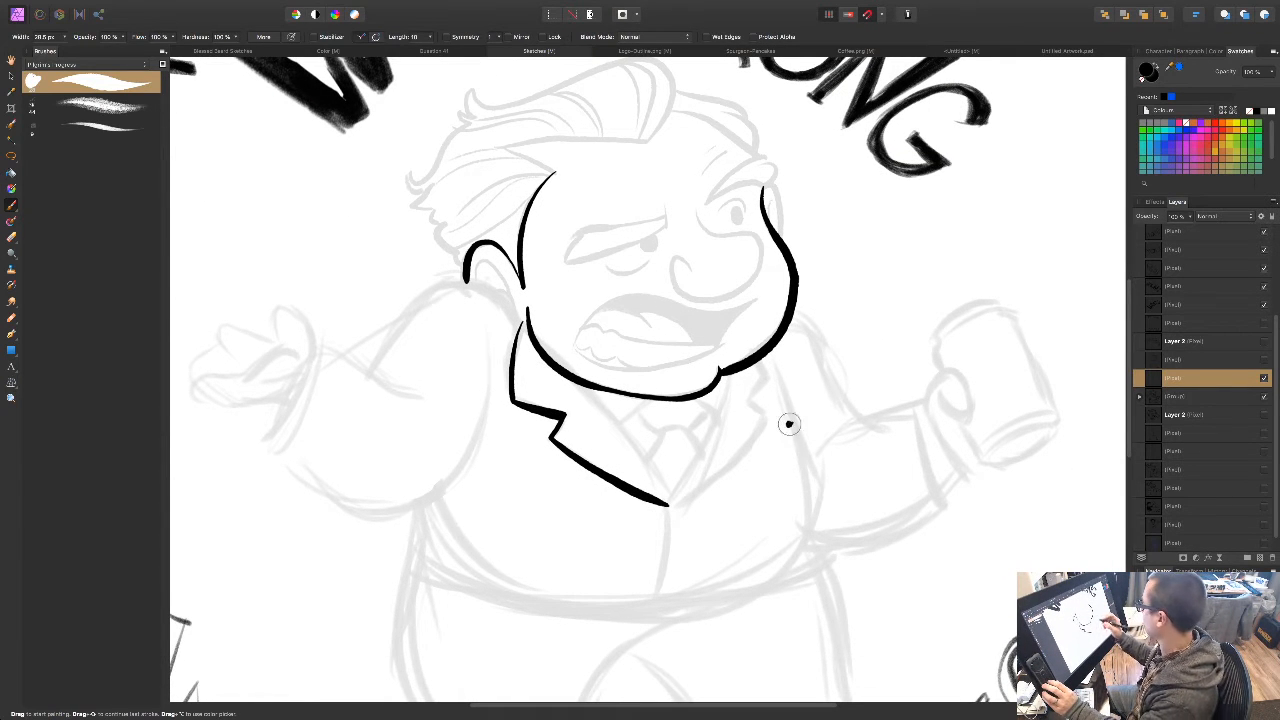
Step: Ink the bridge of the nose, redrawing it until it follows the sketch, and finish the rounded nose with its curled nostril
drag(696, 211, 716, 232)
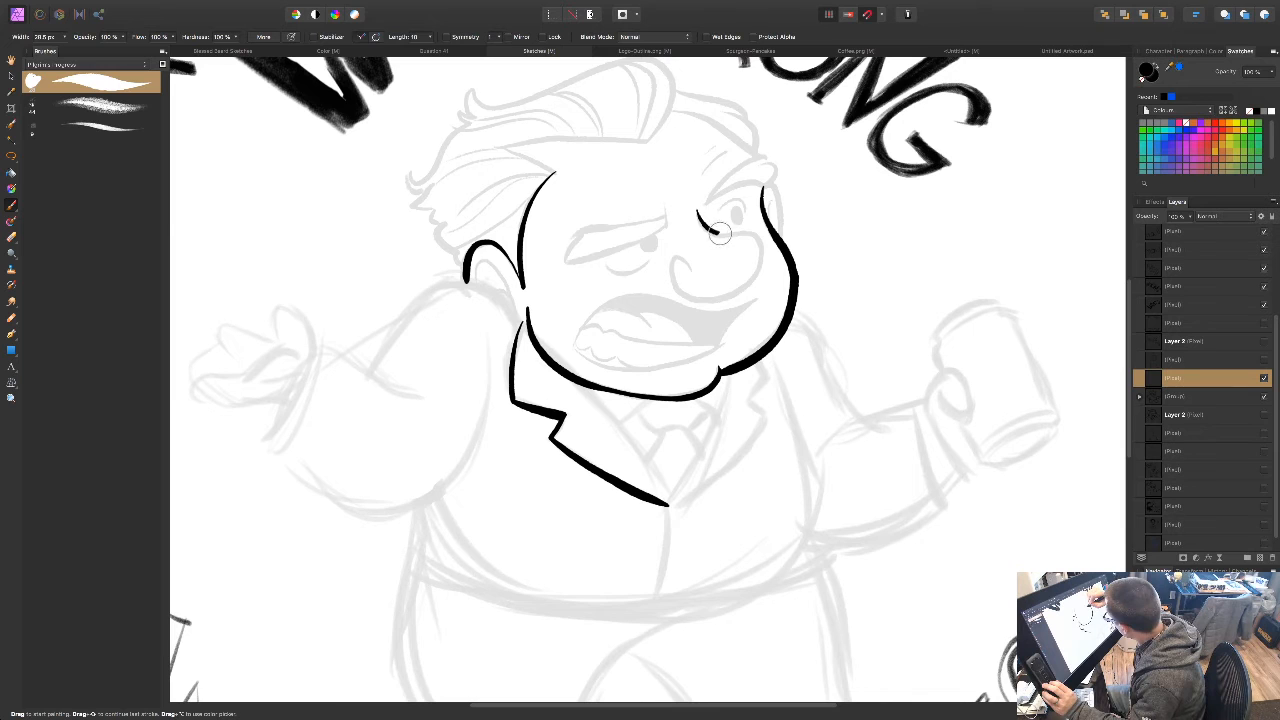
key(ctrl+z)
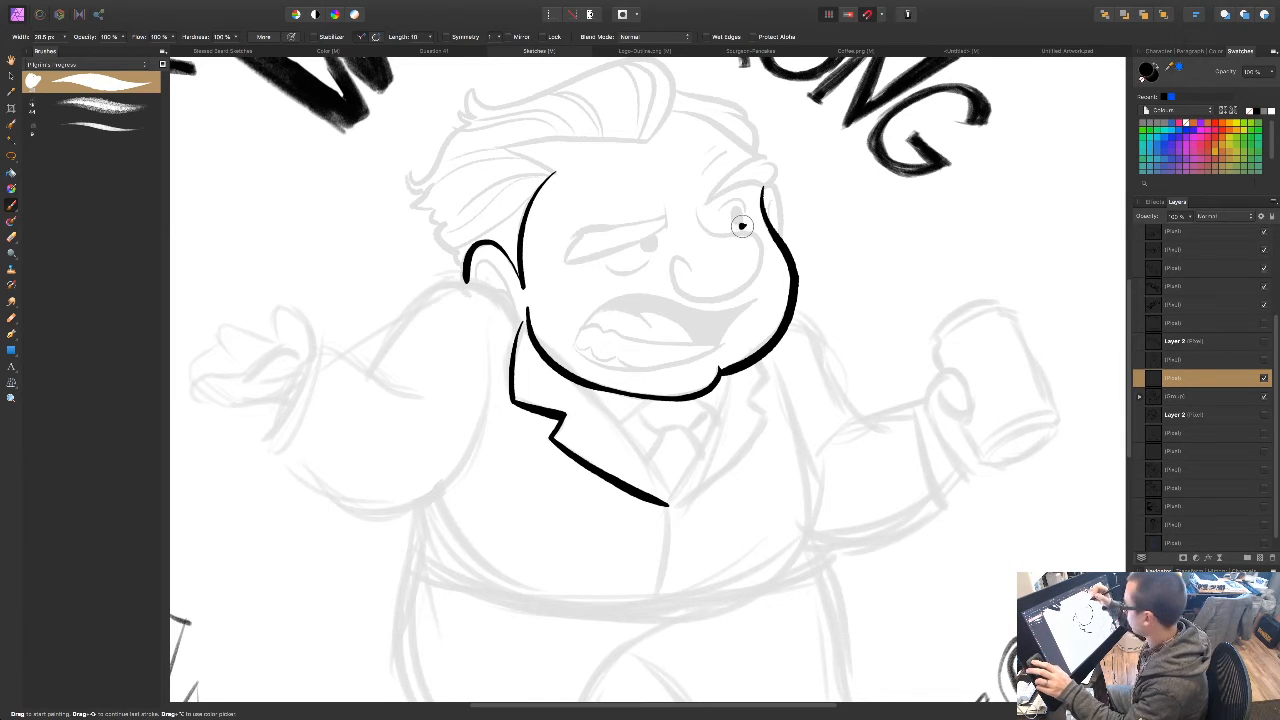
drag(712, 232, 748, 236)
drag(899, 302, 698, 395)
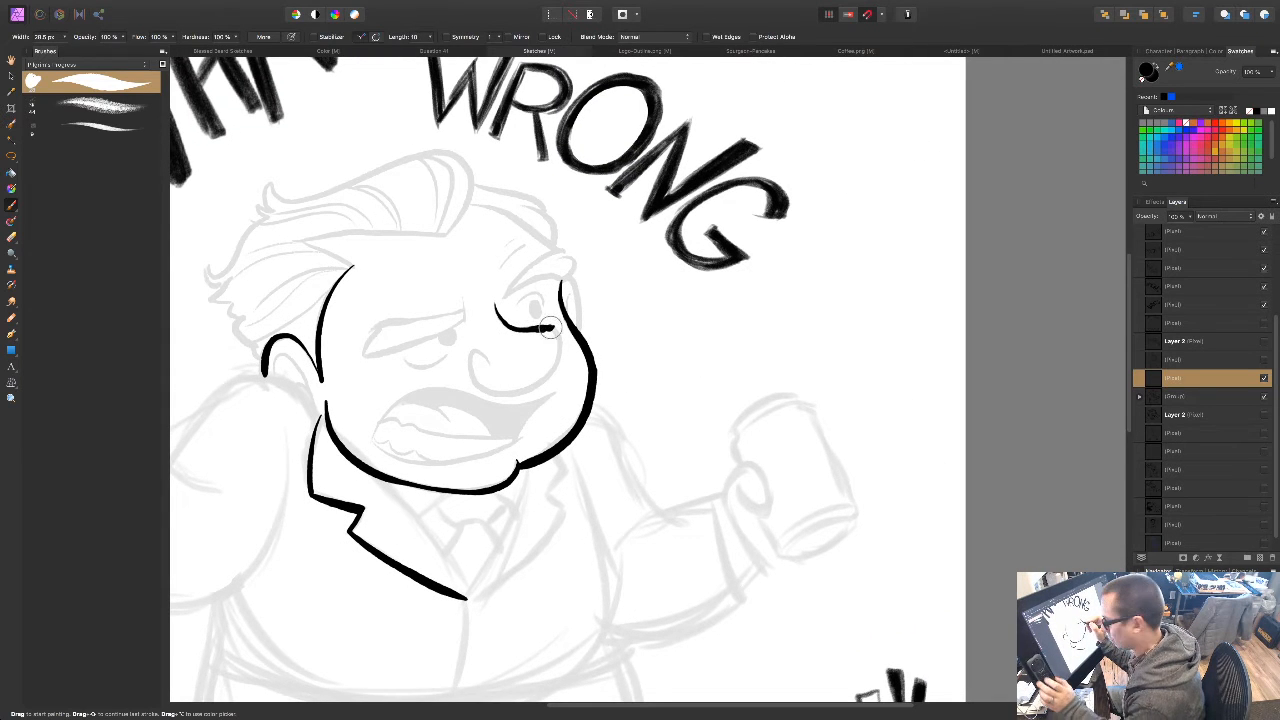
key(ctrl+z)
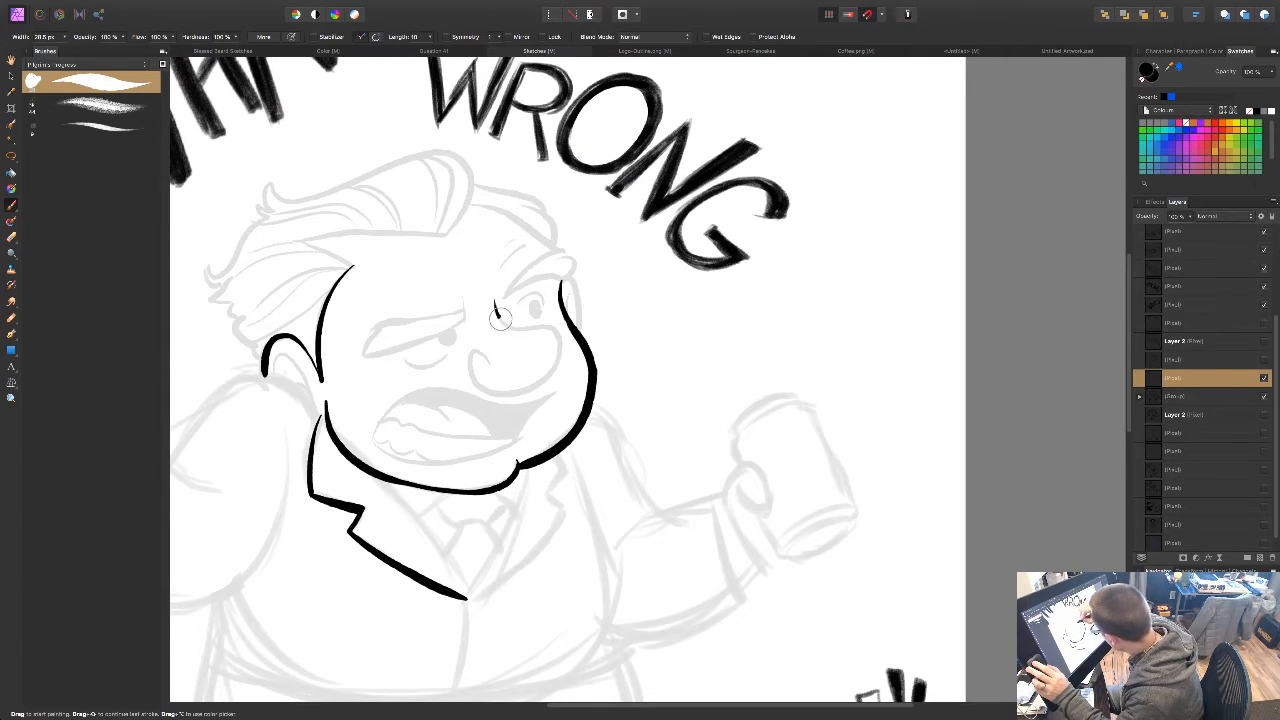
drag(551, 329, 556, 334)
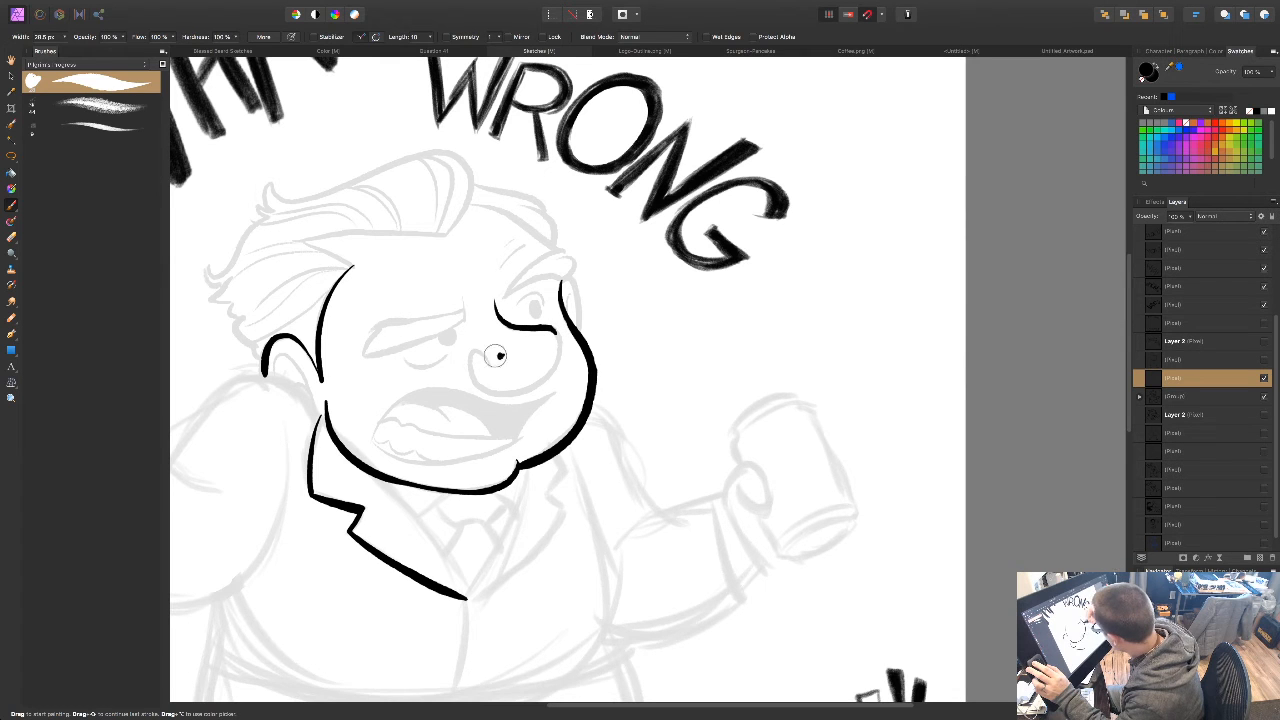
mouse_move(484, 354)
mouse_down()
mouse_move(468, 368)
mouse_move(490, 393)
mouse_up()
mouse_move(548, 330)
mouse_down()
mouse_move(543, 384)
mouse_move(490, 391)
mouse_move(549, 375)
mouse_up()
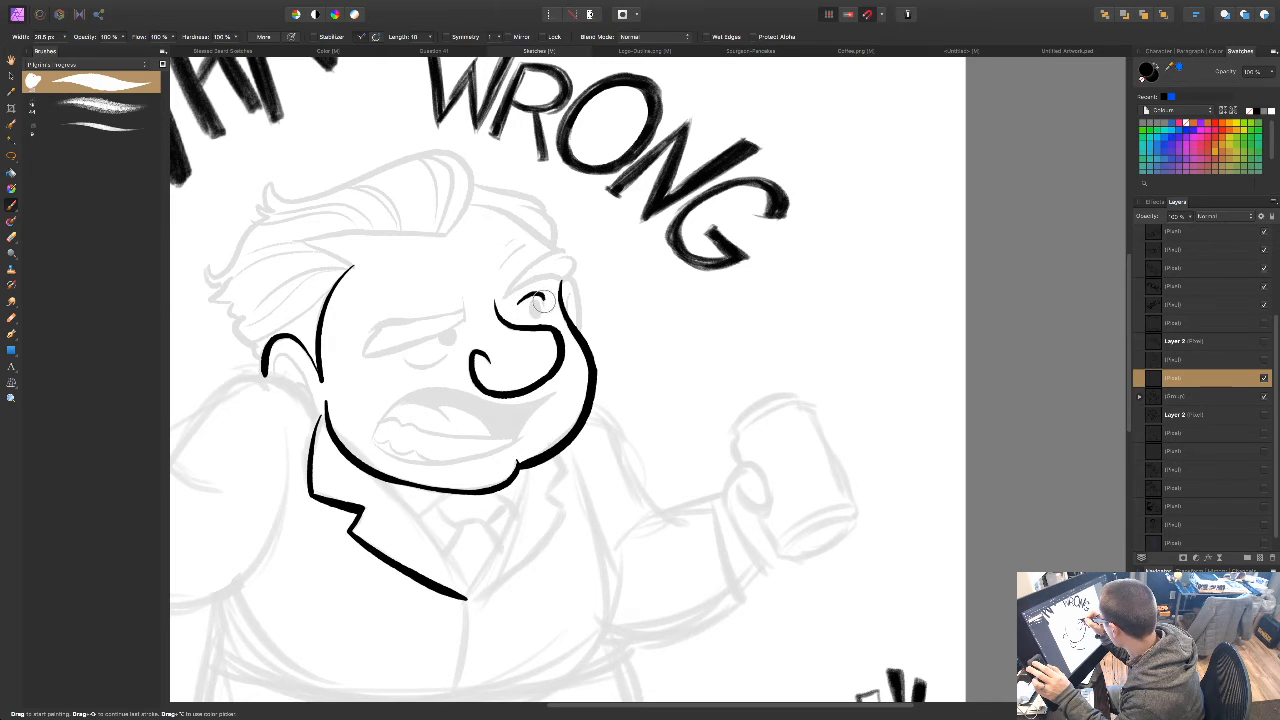
Step: Ink the far eye's solid pupil, the bushy eyebrow, the brow wrinkles and the forehead contour above it
drag(537, 312, 535, 304)
key(ctrl+z)
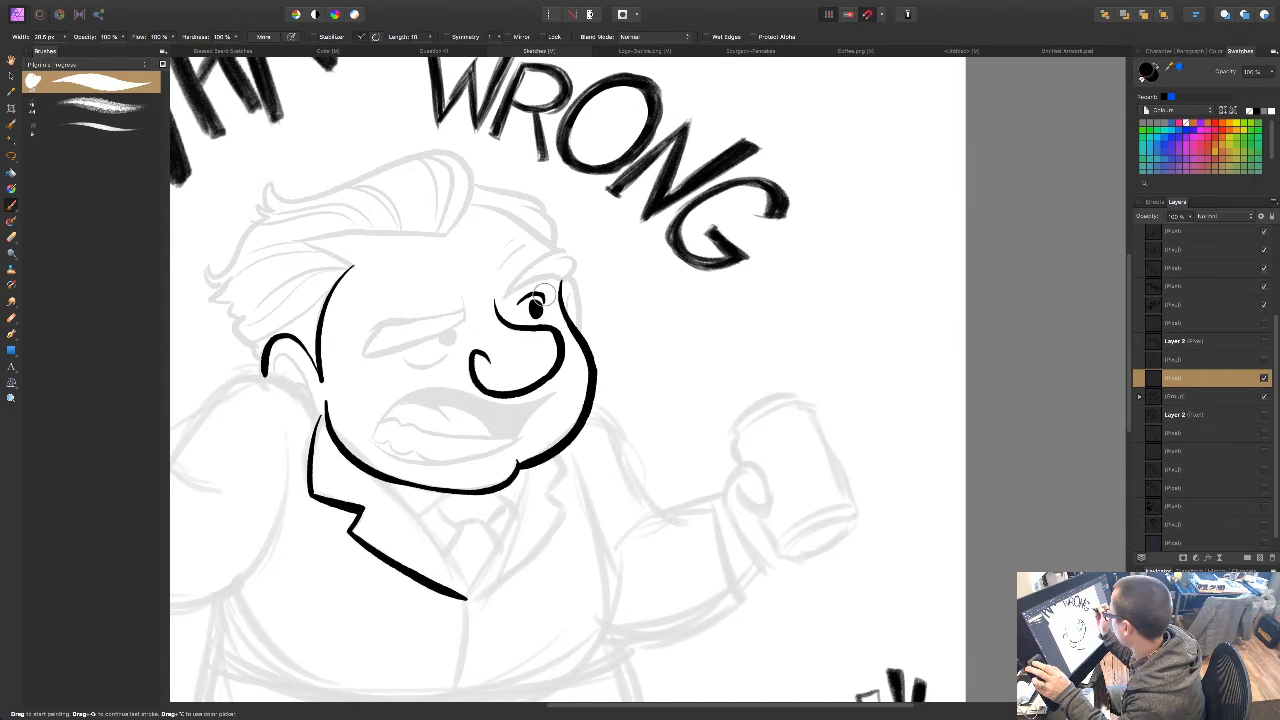
mouse_move(505, 298)
mouse_down()
mouse_move(540, 276)
mouse_move(560, 282)
mouse_move(532, 262)
mouse_move(554, 251)
mouse_move(580, 263)
mouse_move(565, 276)
mouse_move(572, 263)
mouse_move(525, 245)
mouse_up()
drag(503, 249, 514, 241)
mouse_move(518, 230)
mouse_down()
mouse_move(481, 207)
mouse_move(556, 250)
mouse_up()
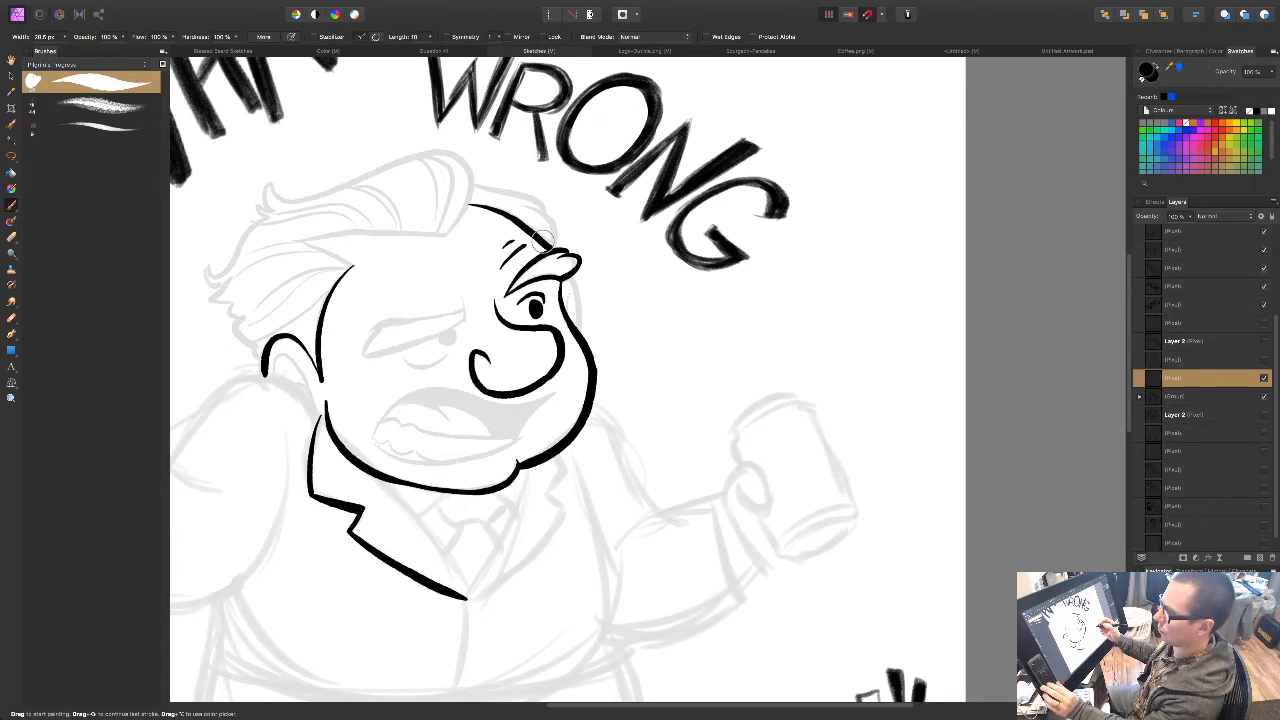
Step: Ink the pointed temple hairline and the jagged back of the hair from the ear up to the upper tuft
drag(510, 373, 734, 355)
drag(596, 248, 592, 252)
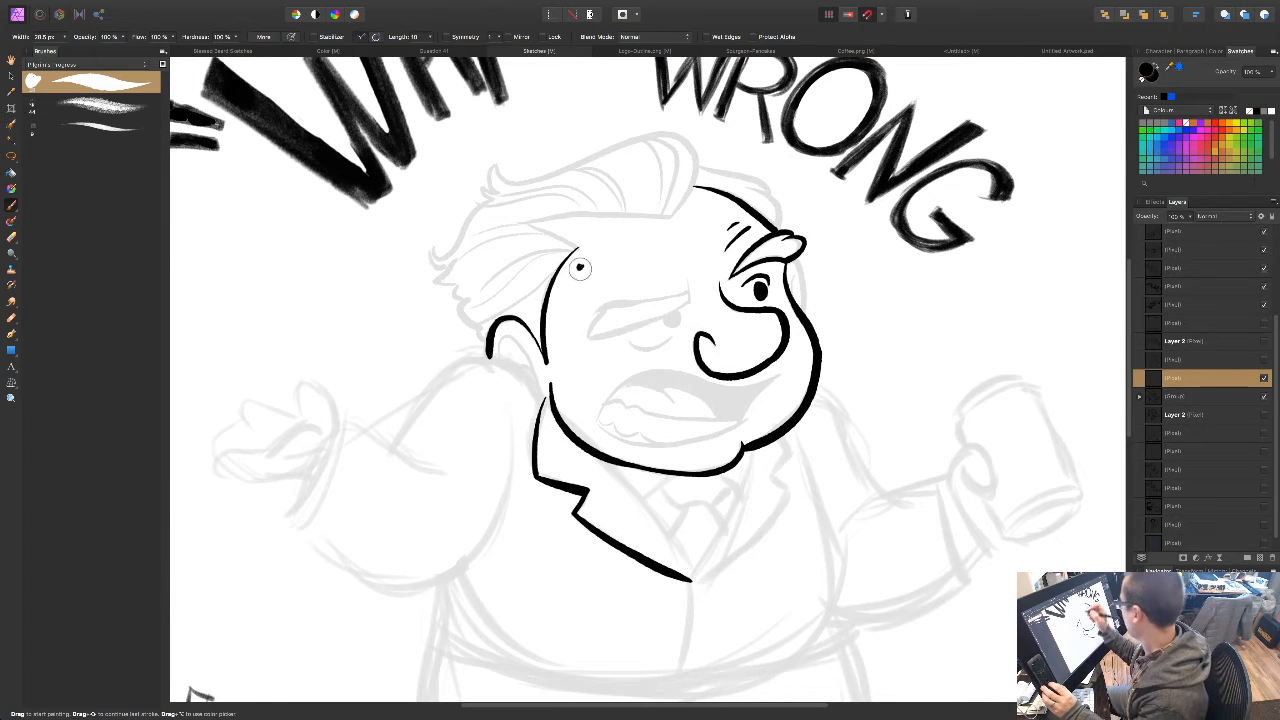
drag(517, 222, 567, 243)
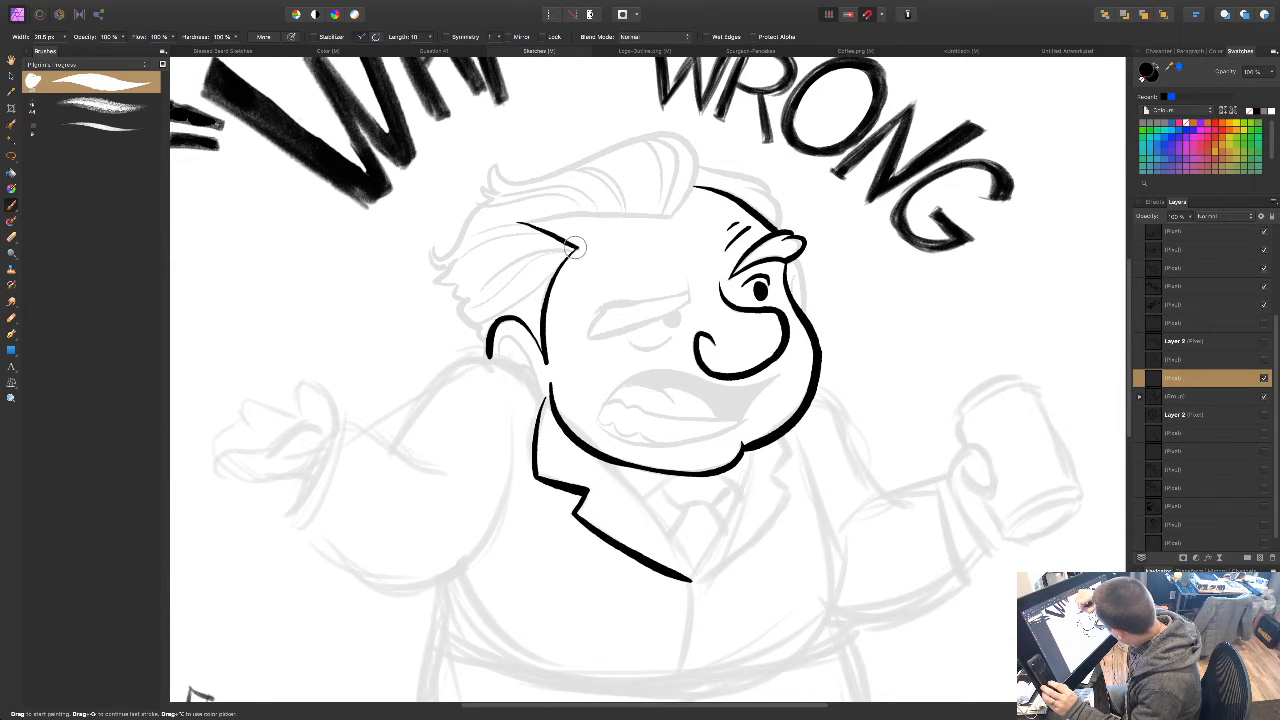
drag(487, 343, 463, 304)
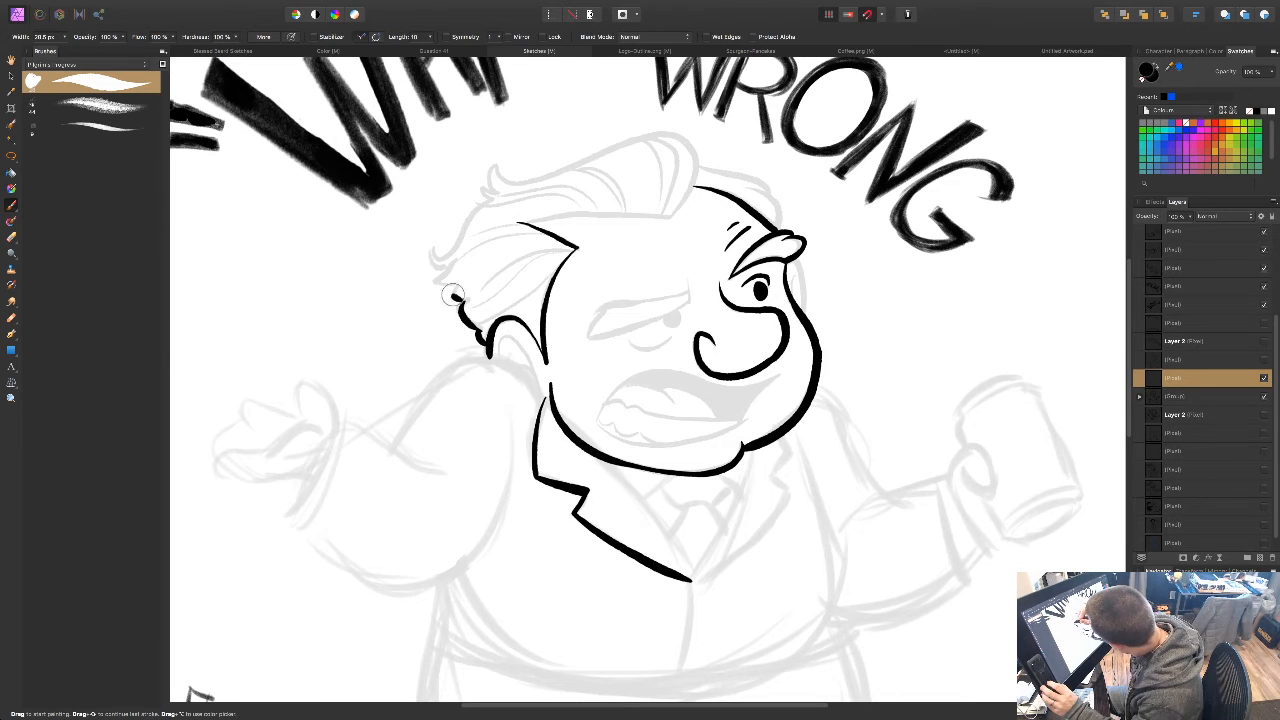
drag(456, 292, 435, 281)
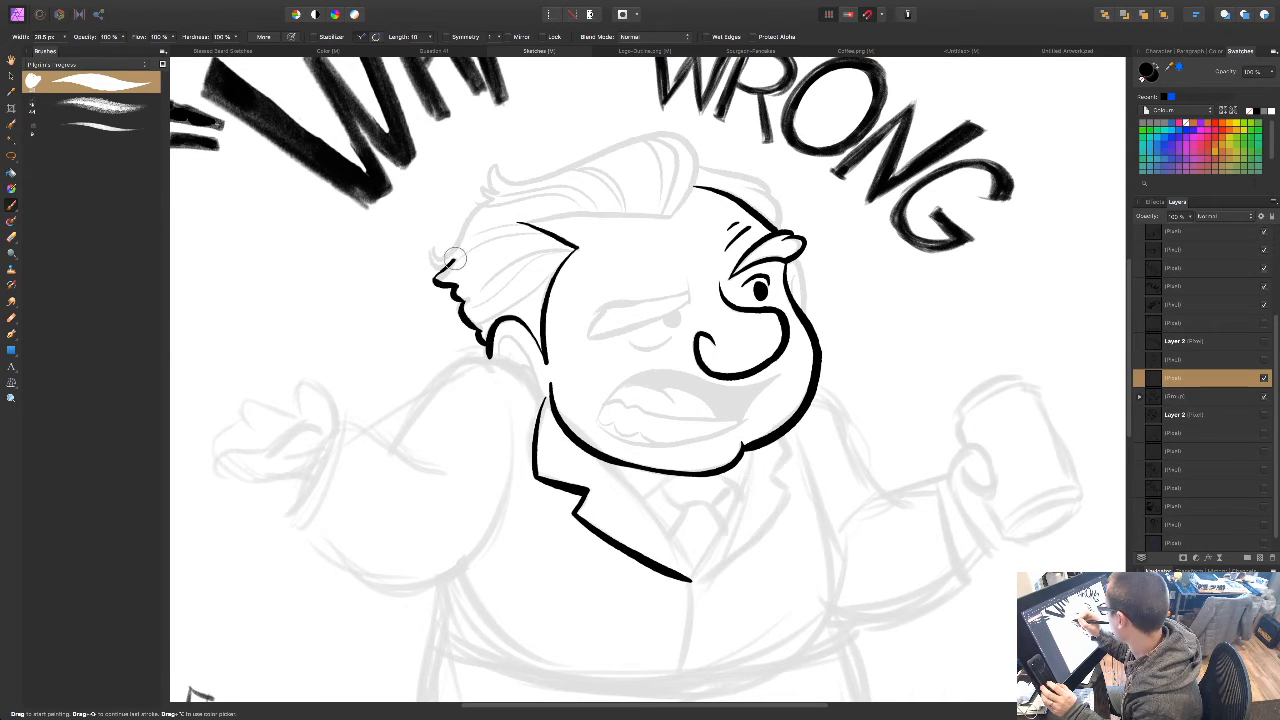
mouse_move(441, 266)
mouse_down()
mouse_move(432, 250)
mouse_move(493, 198)
mouse_move(499, 174)
mouse_up()
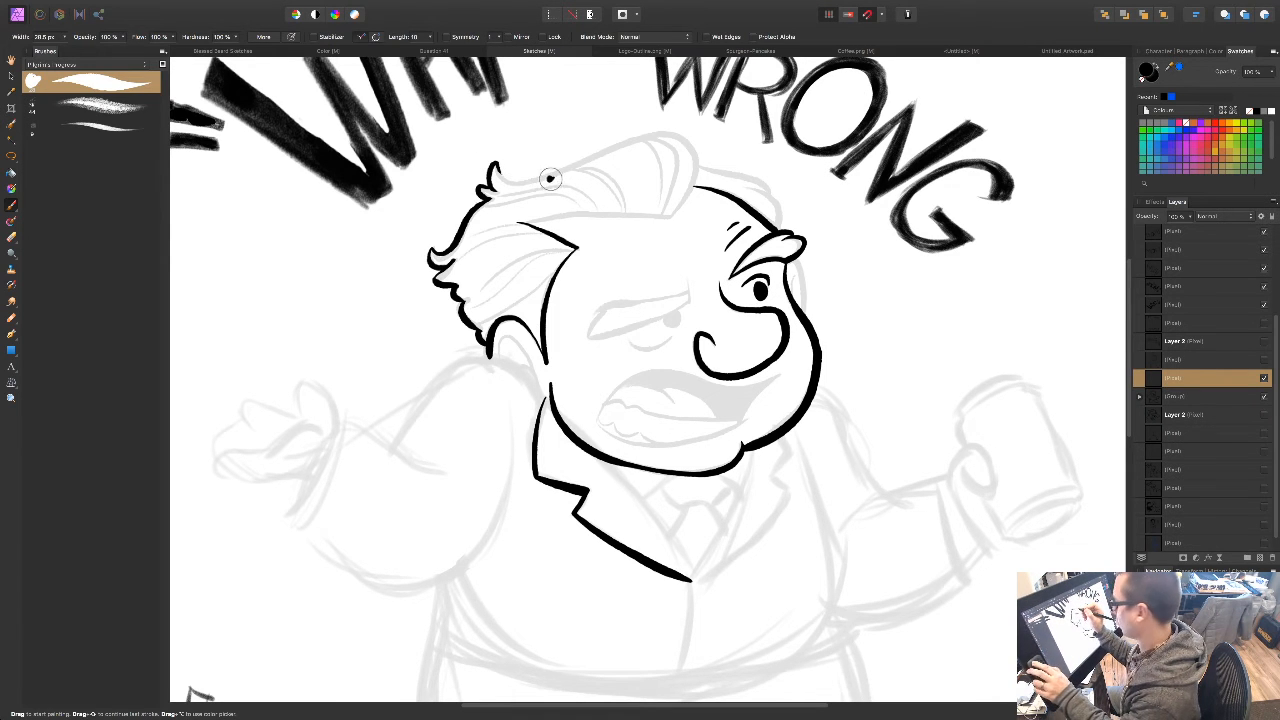
Step: Ink the swept-back top of the hair, its rounded front curl and the hairline across the forehead
drag(502, 175, 689, 128)
key(super+z)
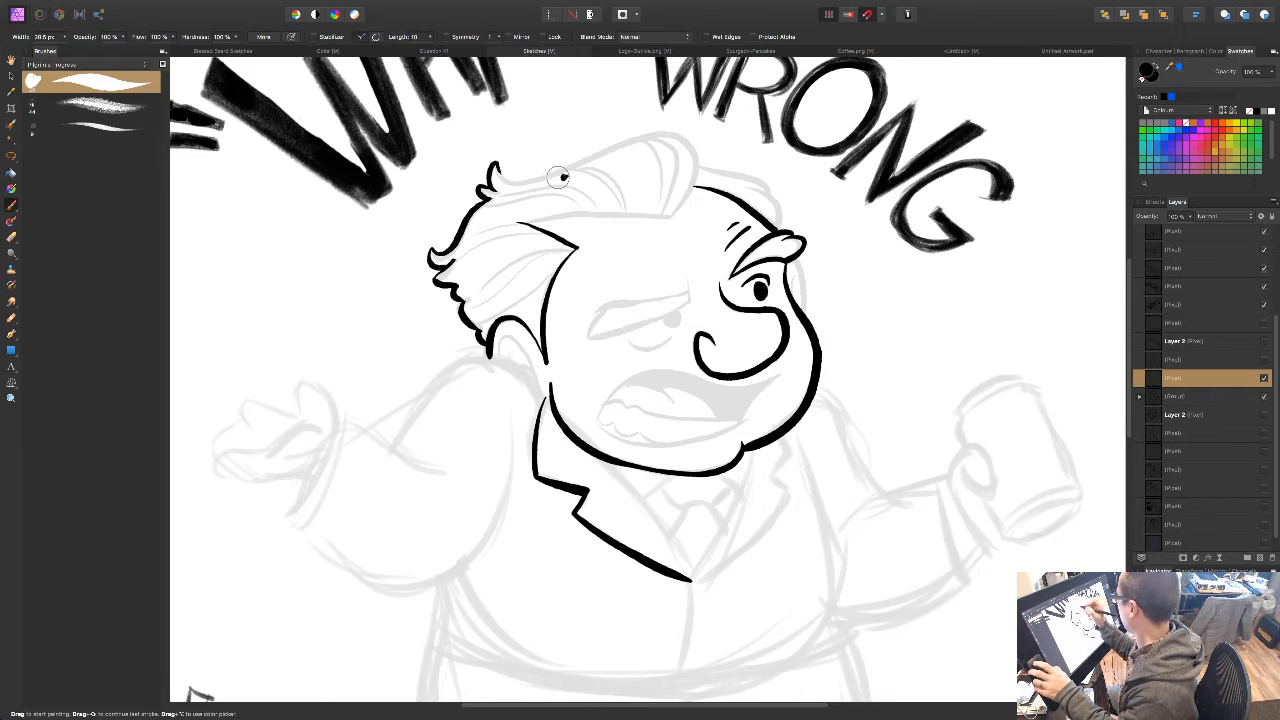
drag(517, 180, 688, 130)
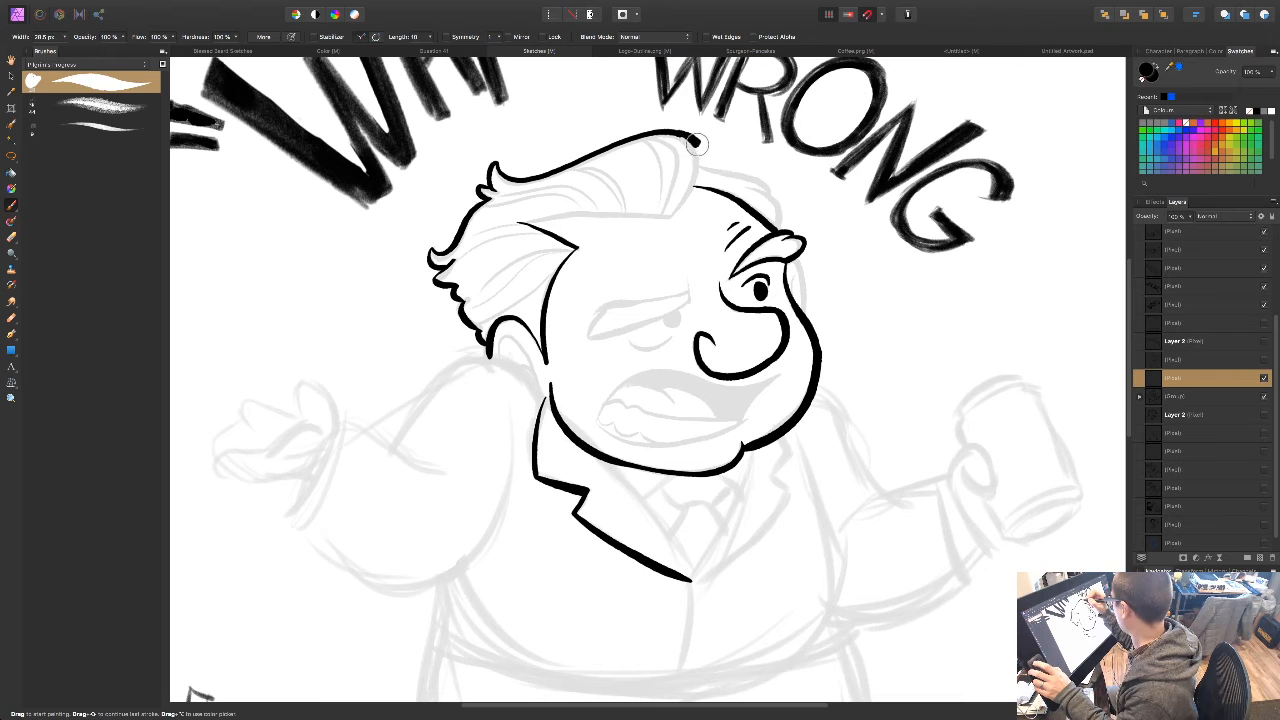
mouse_move(677, 132)
mouse_down()
mouse_move(700, 168)
mouse_move(686, 196)
mouse_up()
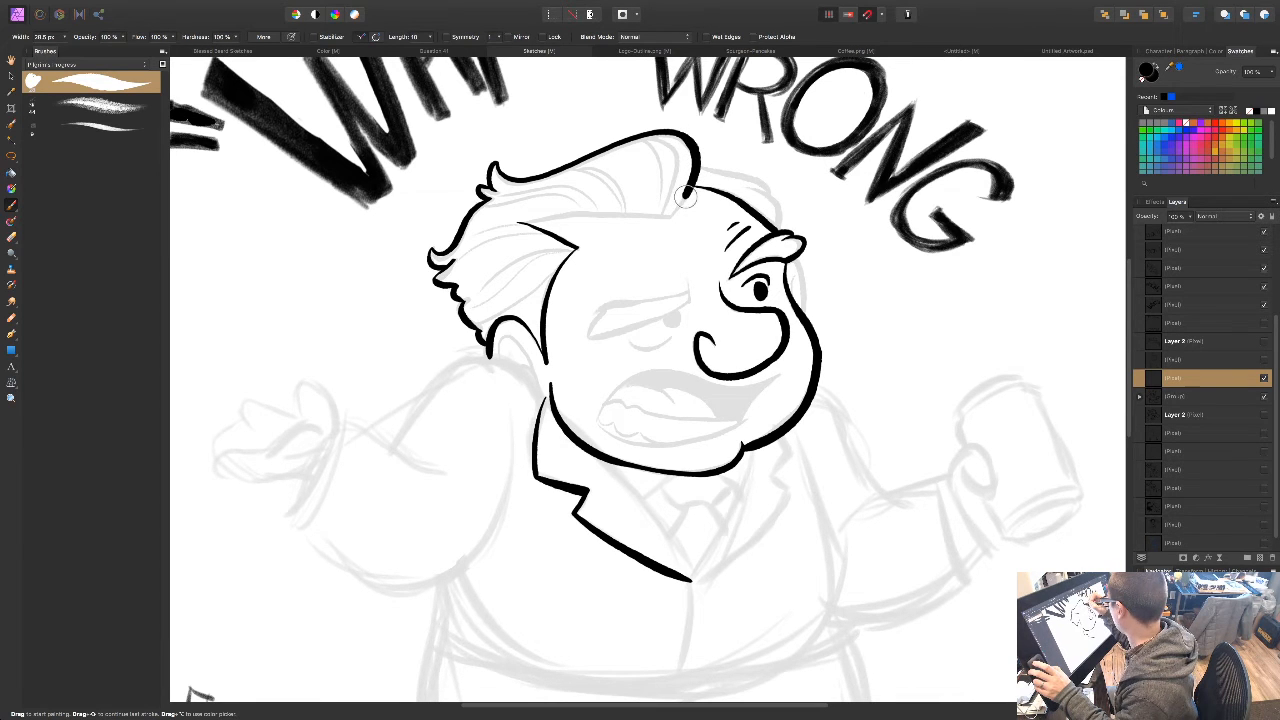
drag(518, 222, 676, 206)
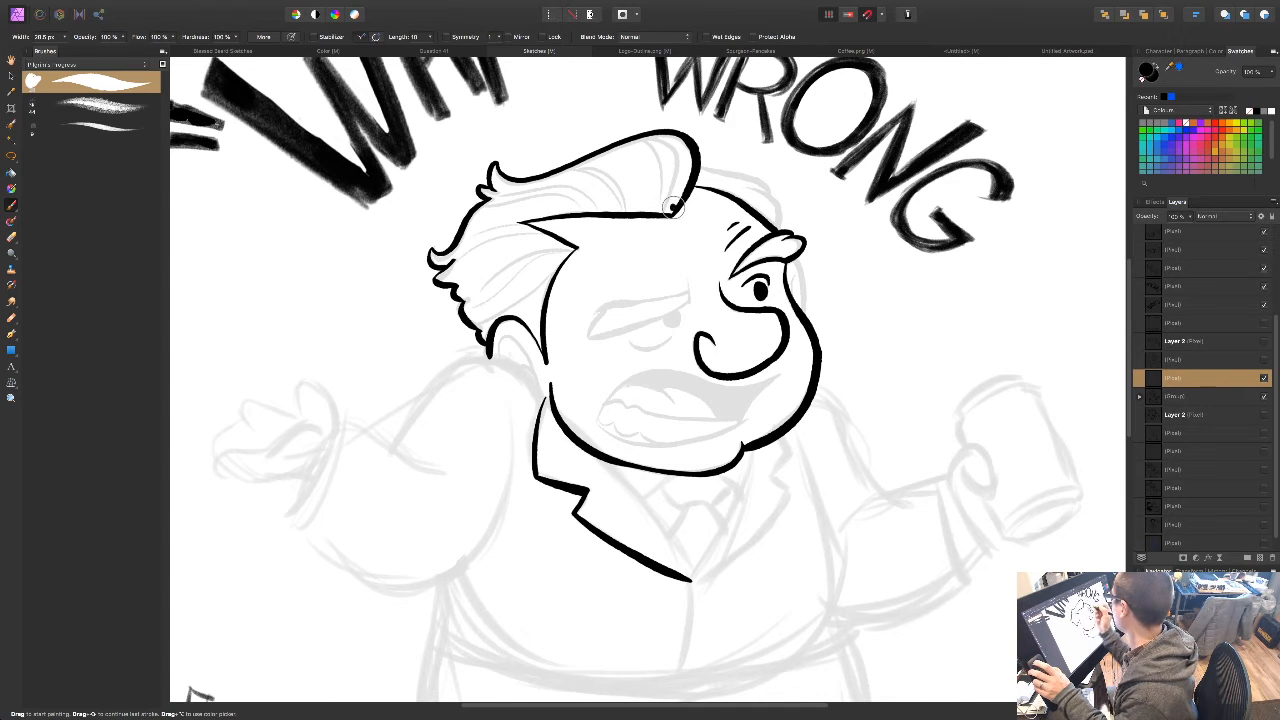
Step: Ink the hair behind the forehead, the far ear beside the eye and the inner curve of the near ear
mouse_move(801, 388)
mouse_down()
mouse_move(654, 386)
mouse_move(623, 401)
mouse_up()
mouse_move(521, 183)
mouse_down()
mouse_move(586, 195)
mouse_move(605, 246)
mouse_up()
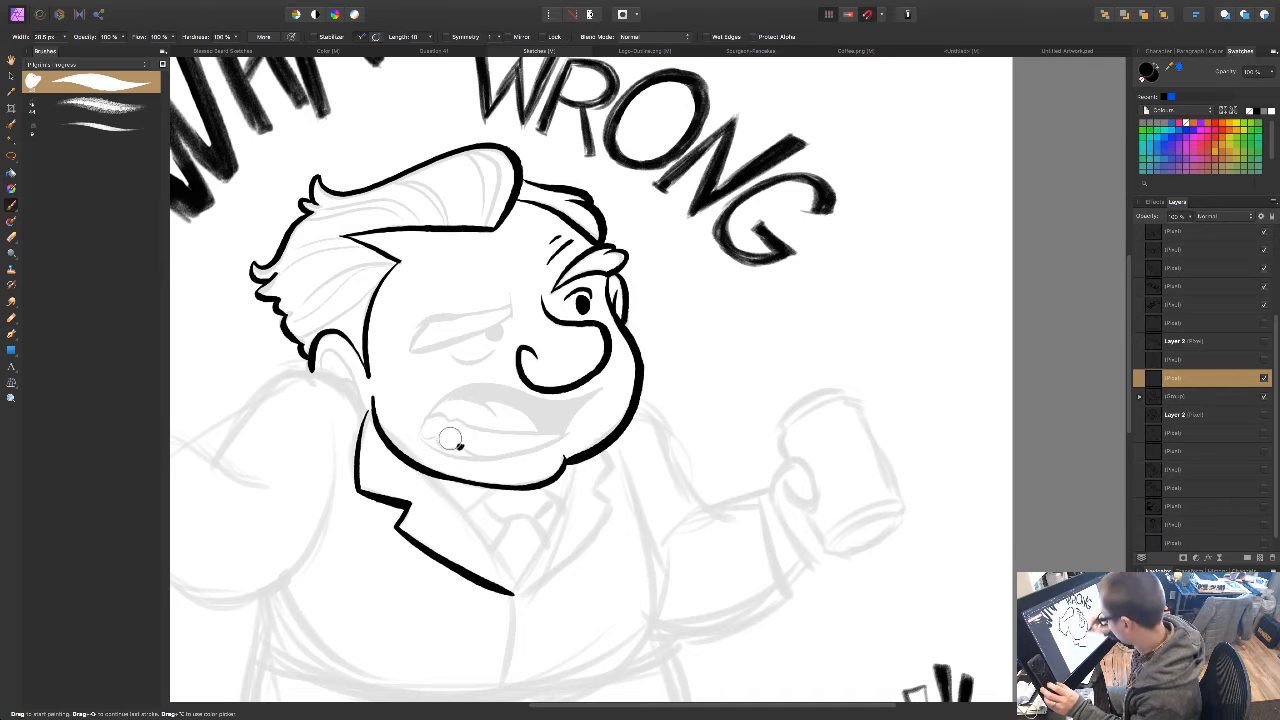
drag(318, 343, 355, 390)
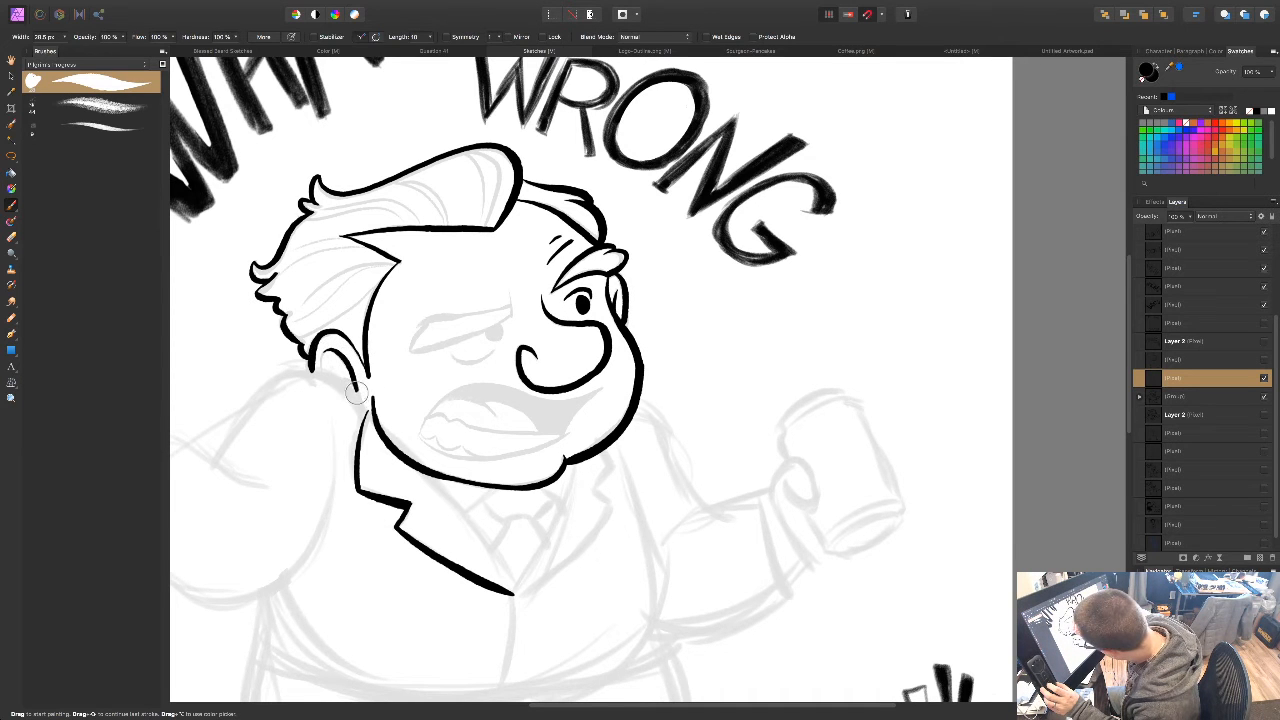
Step: Ink the shoulder and bent sleeve of the arm with the open hand, including its cuff and elbow crease
drag(588, 474, 811, 371)
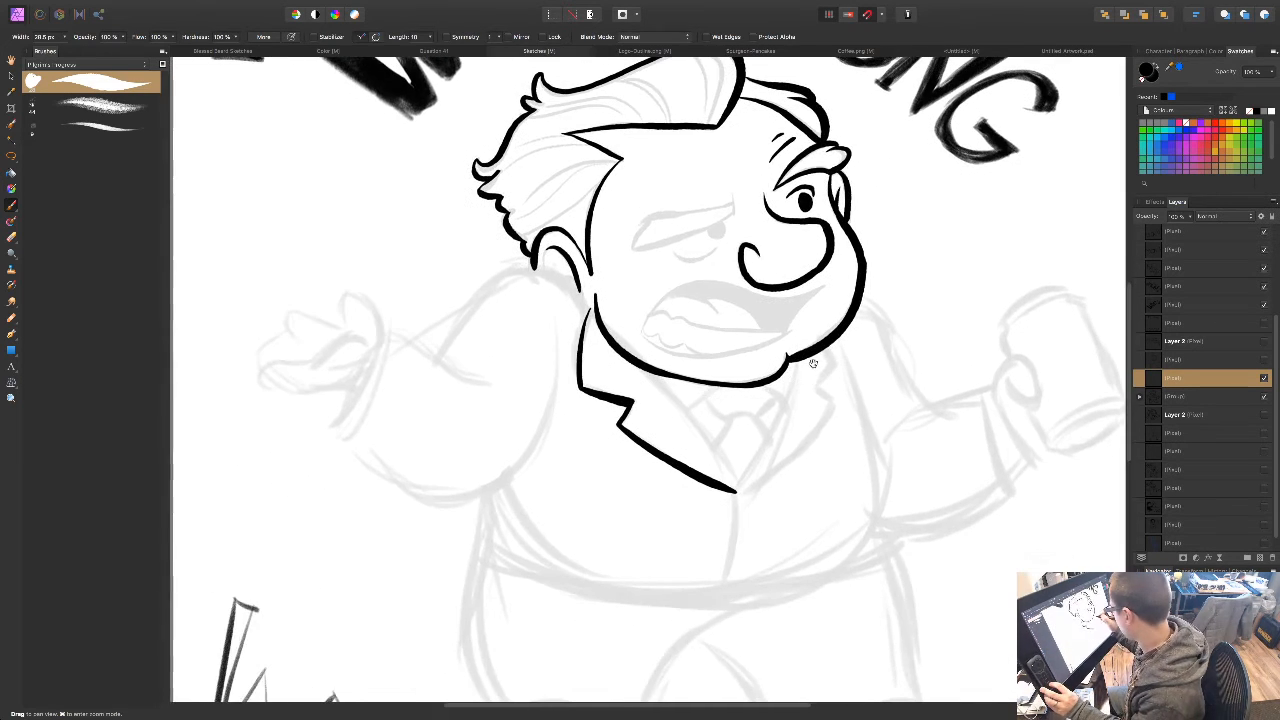
mouse_move(435, 353)
mouse_down()
mouse_move(548, 270)
mouse_move(594, 303)
mouse_up()
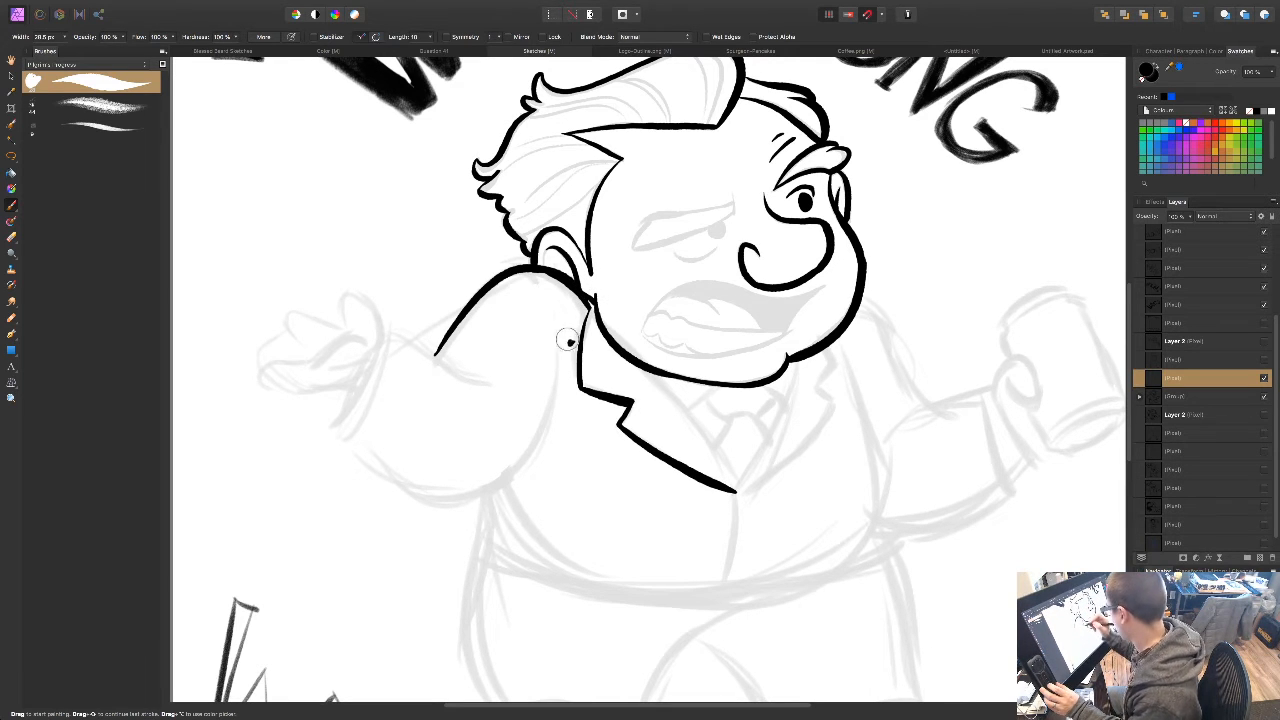
mouse_move(556, 316)
mouse_down()
mouse_move(558, 420)
mouse_move(466, 514)
mouse_move(336, 418)
mouse_up()
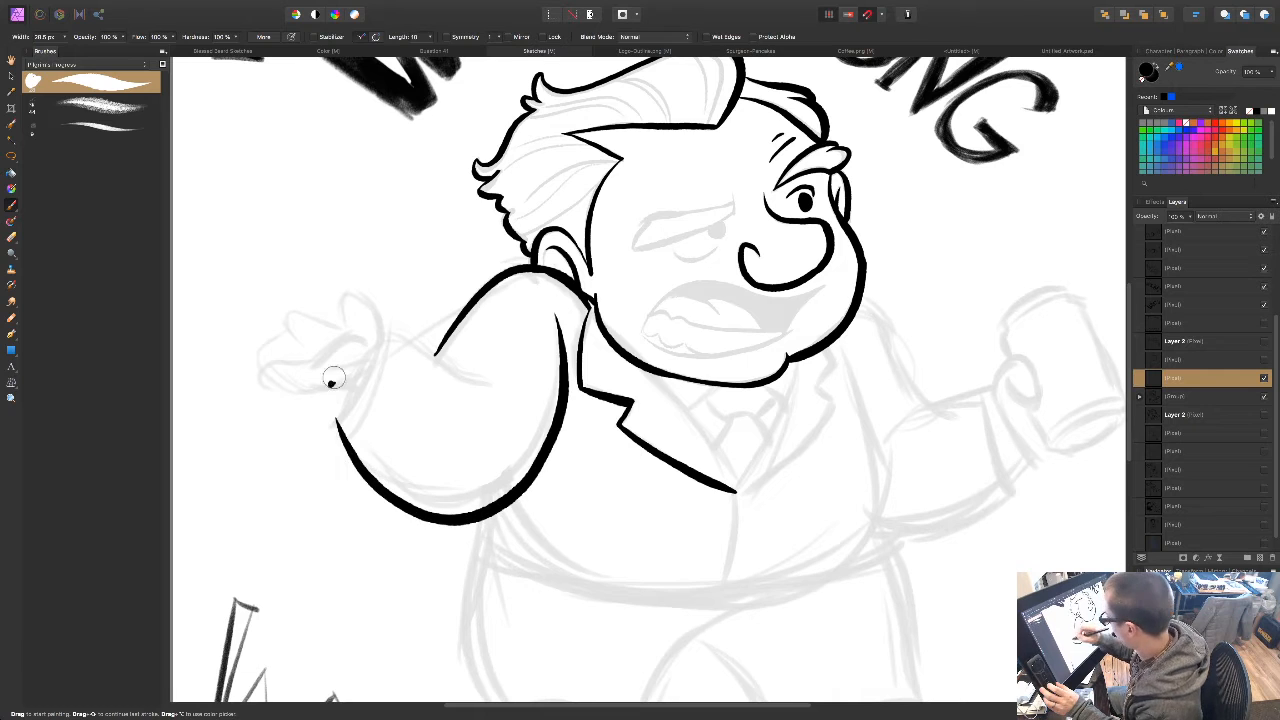
mouse_move(386, 335)
mouse_down()
mouse_move(364, 403)
mouse_move(335, 417)
mouse_move(383, 345)
mouse_move(512, 381)
mouse_up()
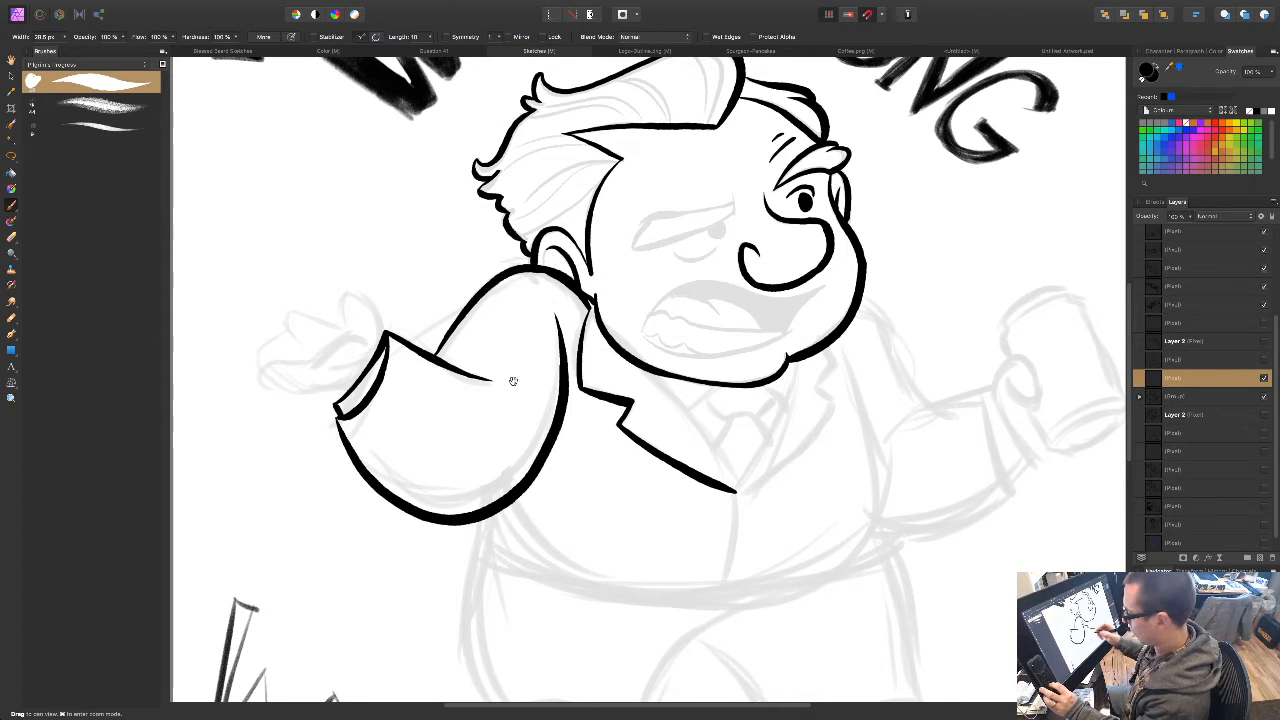
Step: Ink the open hand emerging from the raised sleeve, with its thumb, four curled fingers and palm crease
drag(445, 359, 542, 353)
mouse_move(474, 325)
mouse_down()
mouse_move(479, 350)
mouse_move(450, 378)
mouse_move(370, 382)
mouse_up()
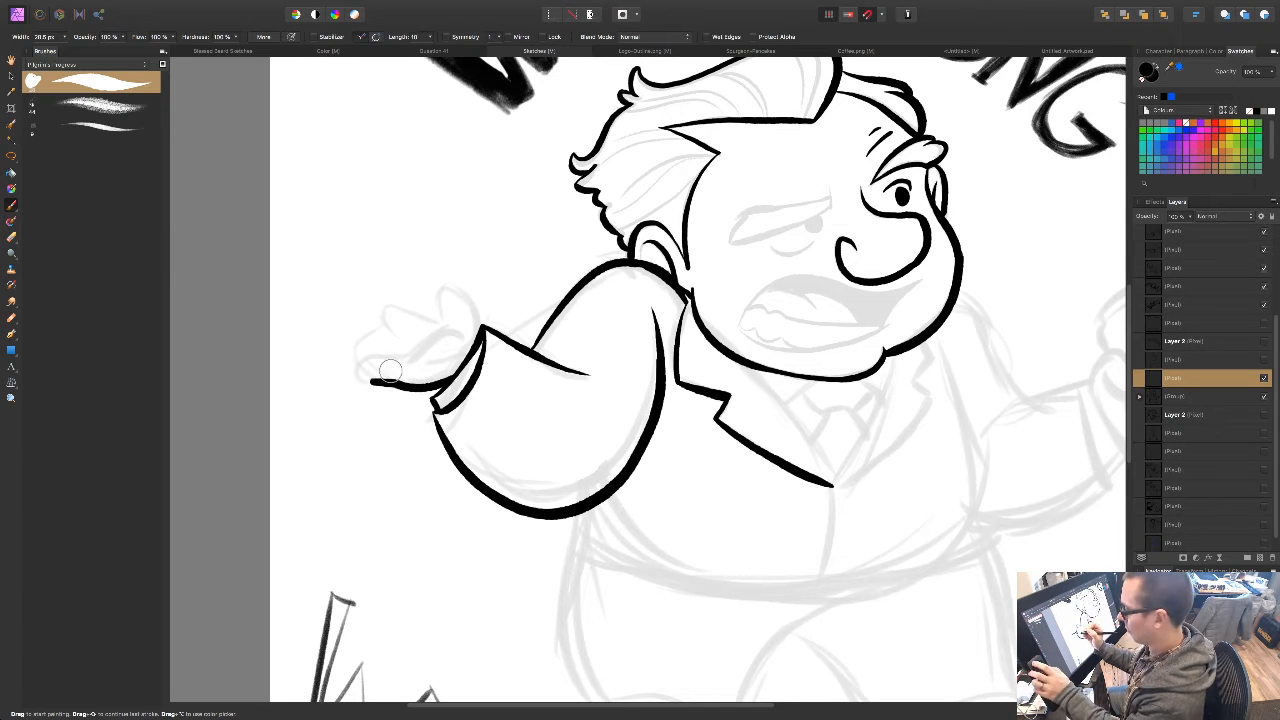
key(ctrl+z)
mouse_move(479, 332)
mouse_down()
mouse_move(444, 279)
mouse_move(436, 300)
mouse_move(466, 310)
mouse_move(438, 327)
mouse_move(456, 333)
mouse_move(364, 363)
mouse_move(383, 382)
mouse_move(449, 367)
mouse_up()
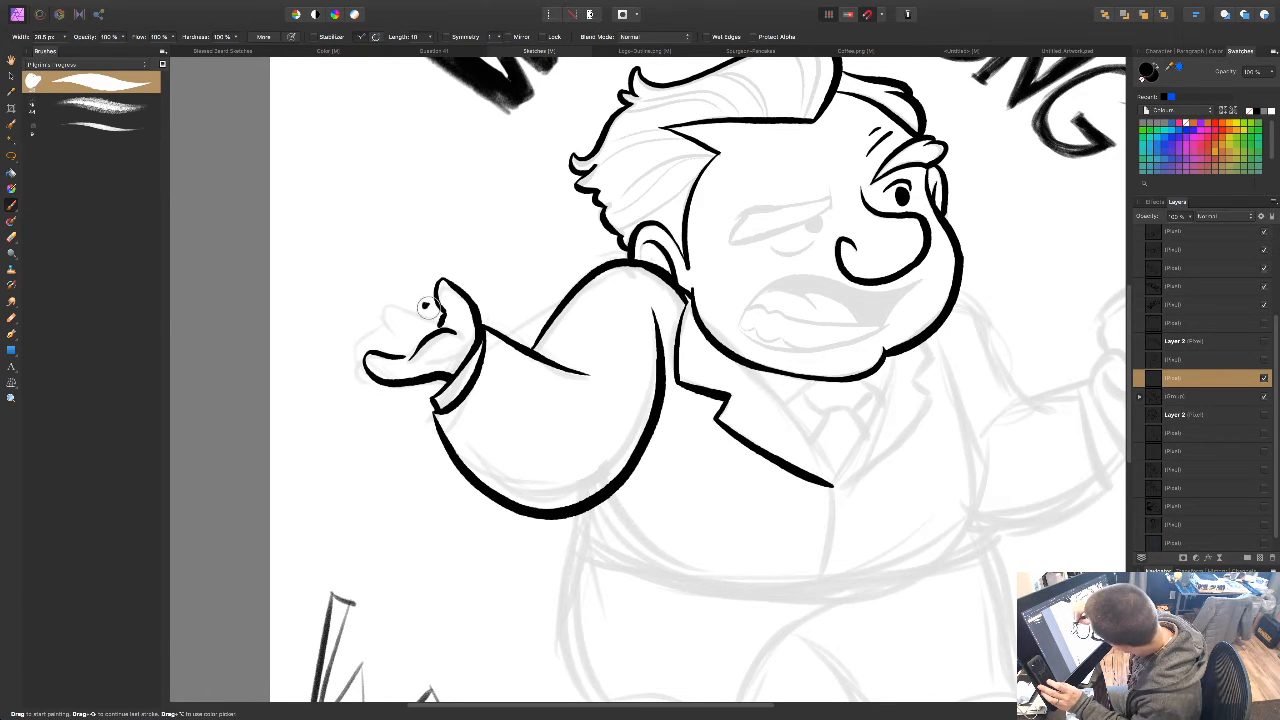
drag(443, 322, 397, 303)
mouse_move(402, 347)
mouse_down()
mouse_move(366, 354)
mouse_move(364, 342)
mouse_move(410, 340)
mouse_move(367, 335)
mouse_move(370, 320)
mouse_move(414, 328)
mouse_up()
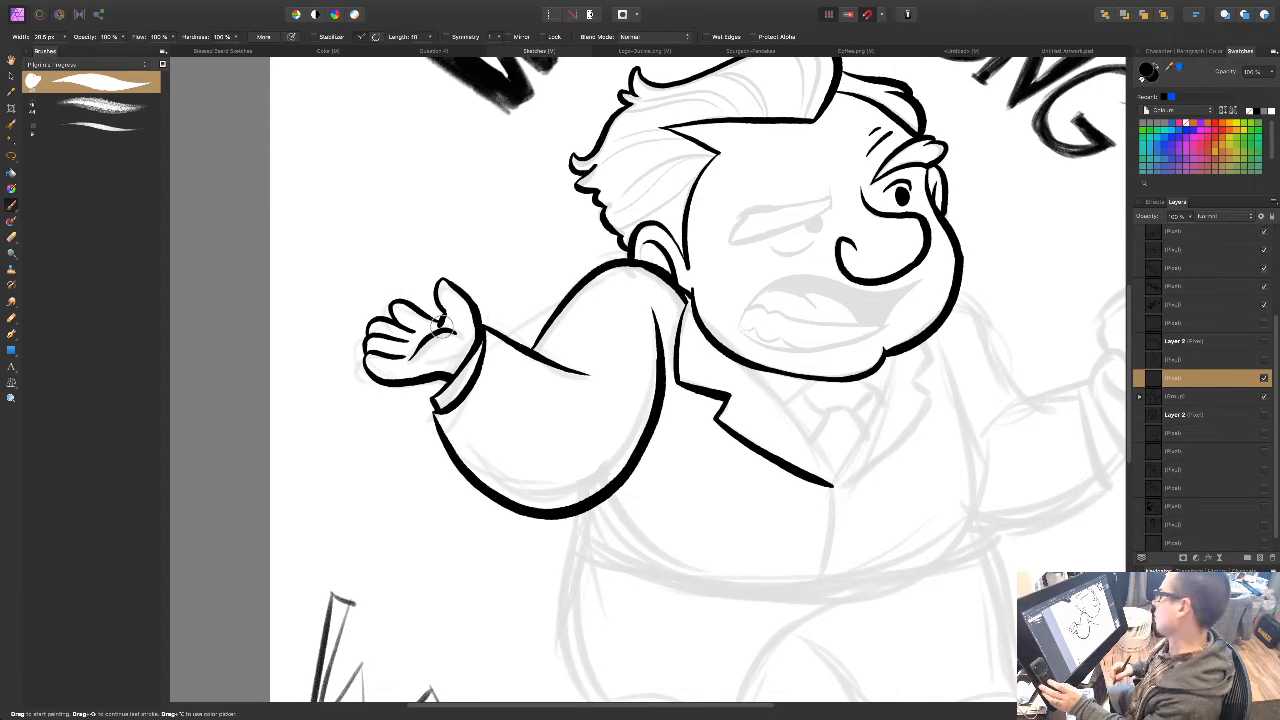
mouse_move(452, 316)
mouse_down()
mouse_move(410, 319)
mouse_move(402, 358)
mouse_up()
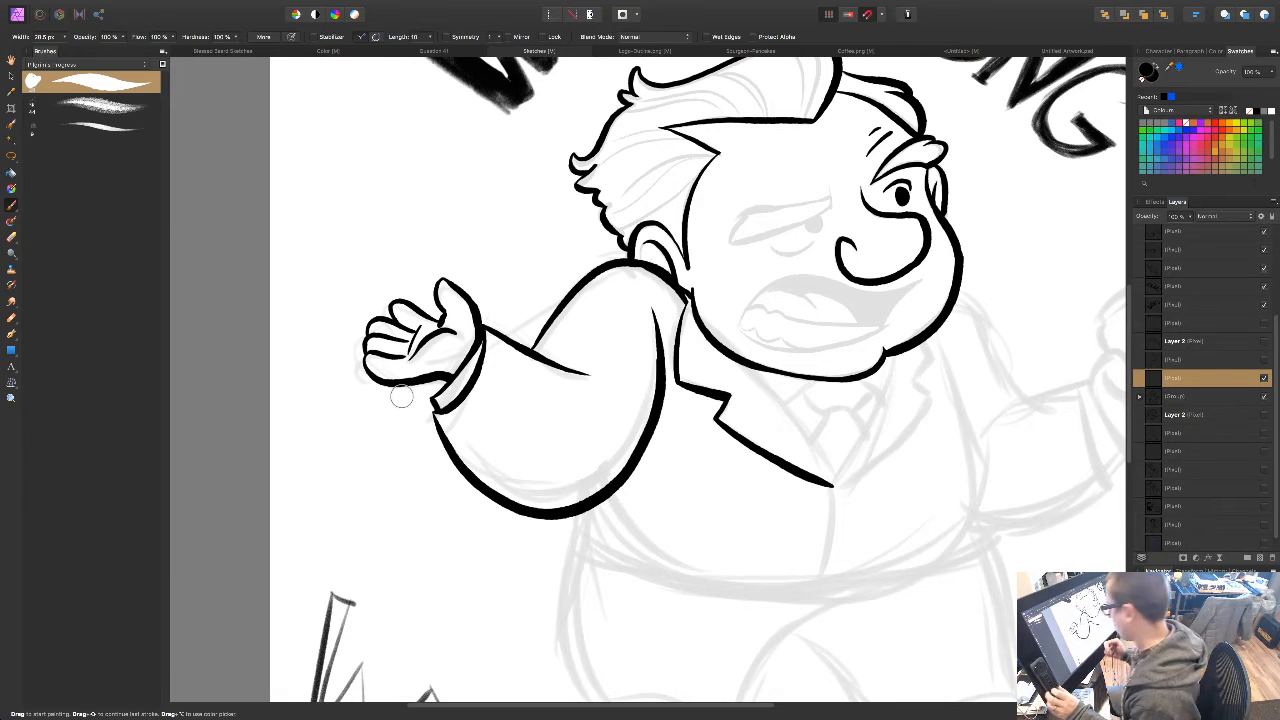
Step: Ink the flowing strand lines in the side hair above the near ear and at the back of the crown
drag(809, 580, 749, 526)
drag(858, 477, 802, 518)
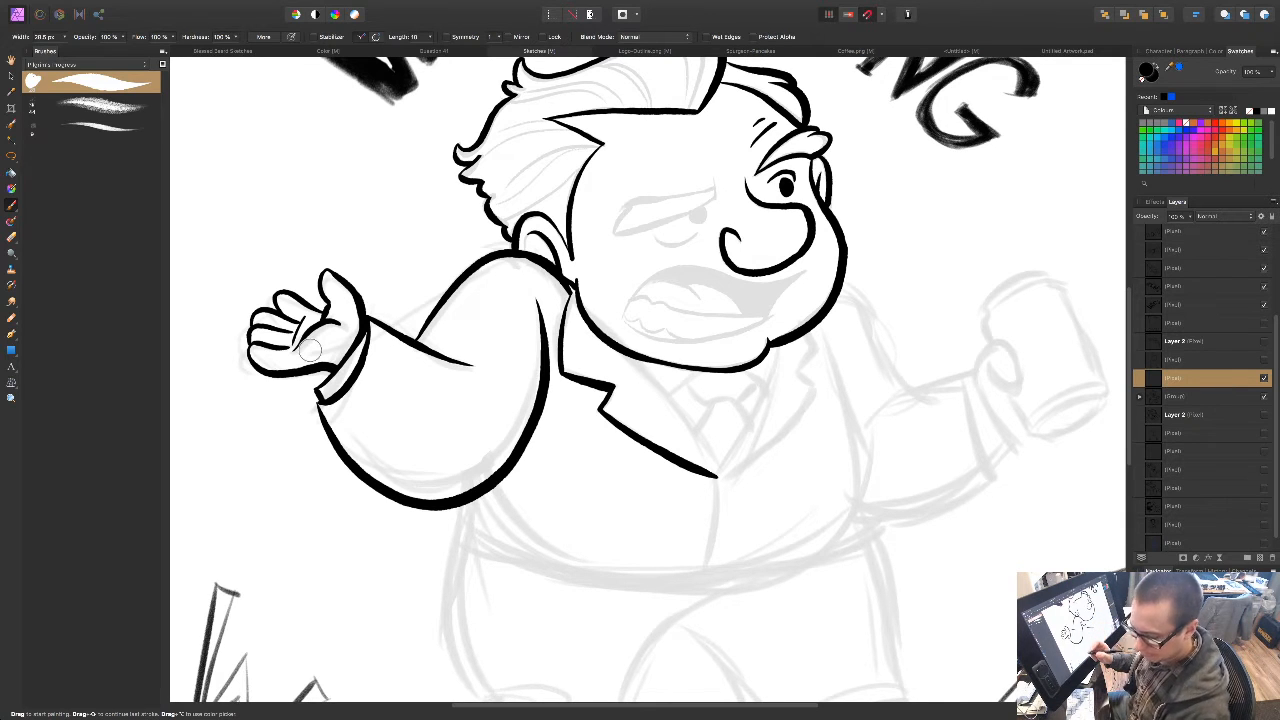
mouse_move(779, 338)
mouse_down()
mouse_move(728, 380)
mouse_move(690, 442)
mouse_up()
drag(494, 271, 495, 266)
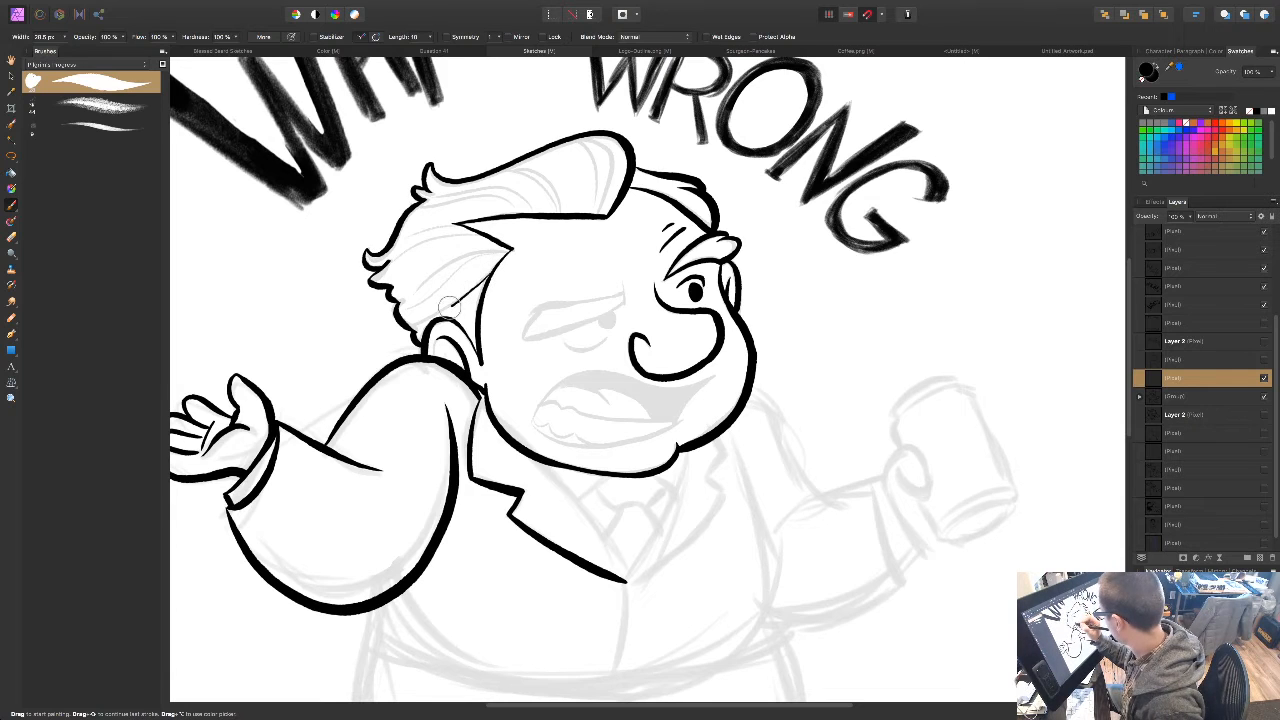
mouse_move(507, 252)
mouse_down()
mouse_move(435, 275)
mouse_move(402, 305)
mouse_move(455, 268)
mouse_move(400, 310)
mouse_up()
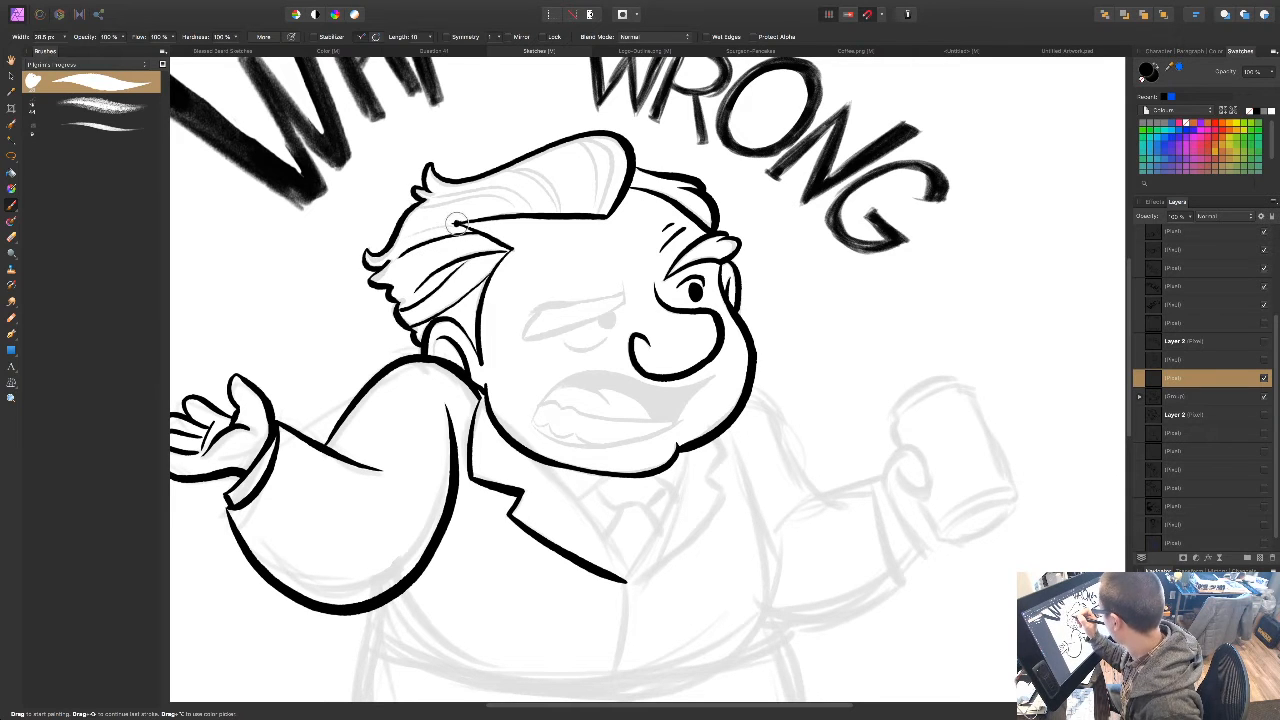
mouse_move(426, 206)
mouse_down()
mouse_move(480, 197)
mouse_move(529, 214)
mouse_move(515, 194)
mouse_move(453, 196)
mouse_up()
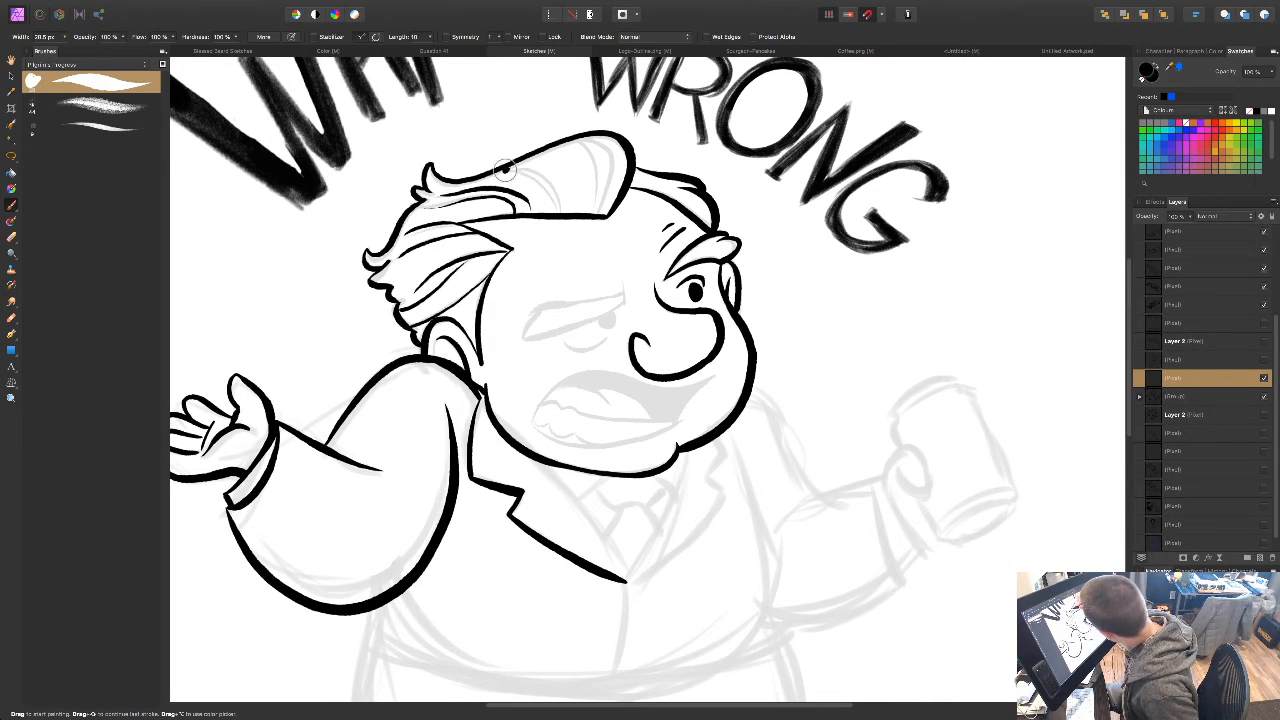
Step: Ink the curved strands inside the swept-back front curl and the strand lines in the hair behind the forehead
drag(527, 164, 560, 214)
drag(530, 165, 567, 215)
drag(579, 138, 596, 213)
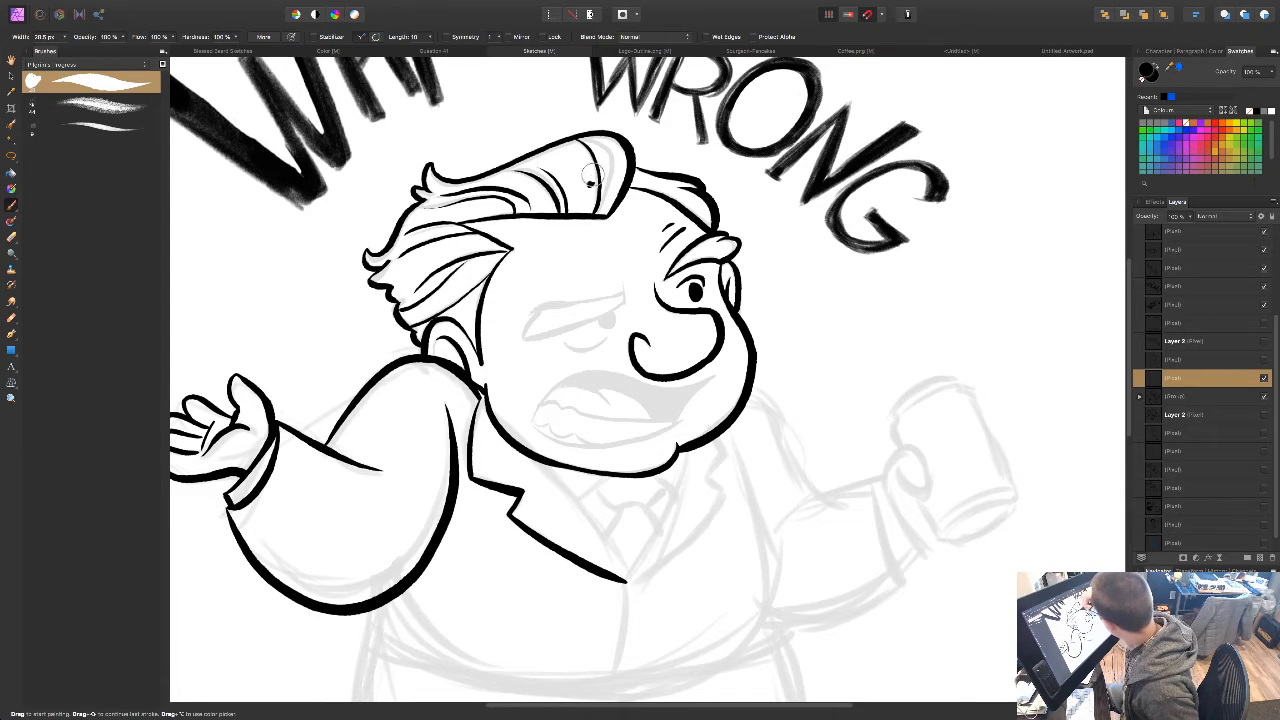
drag(599, 138, 602, 214)
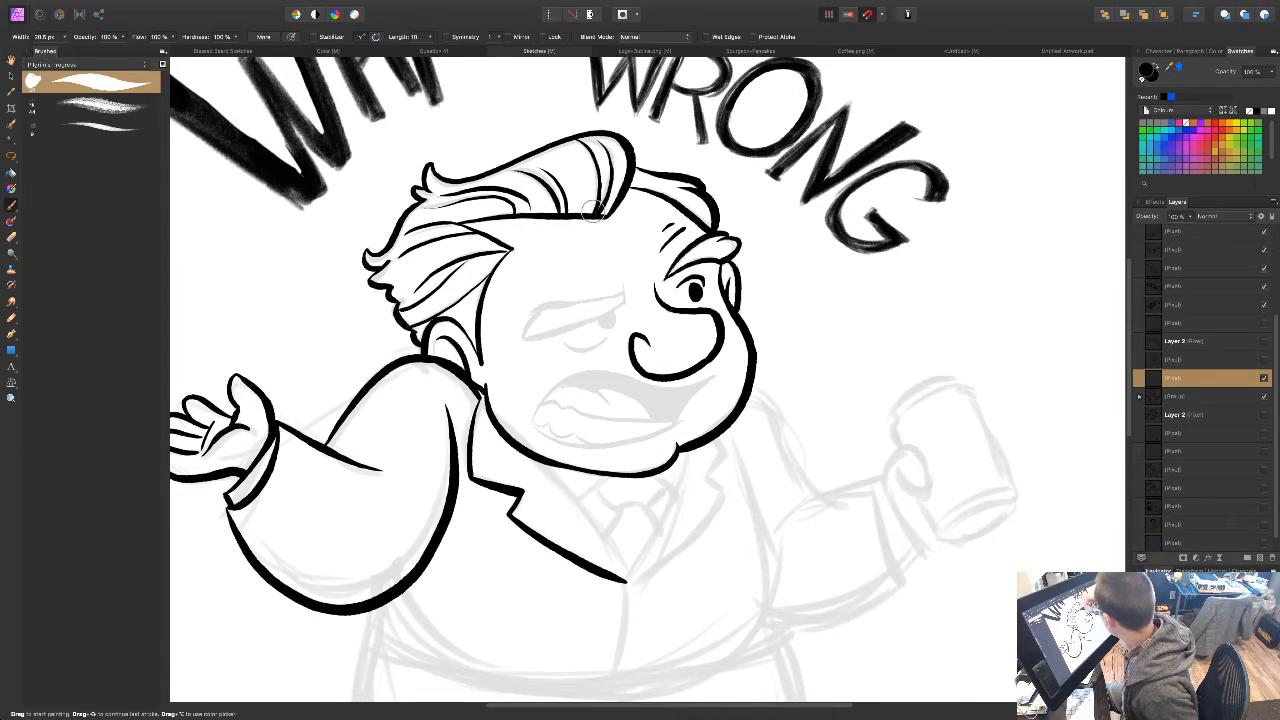
drag(661, 193, 711, 225)
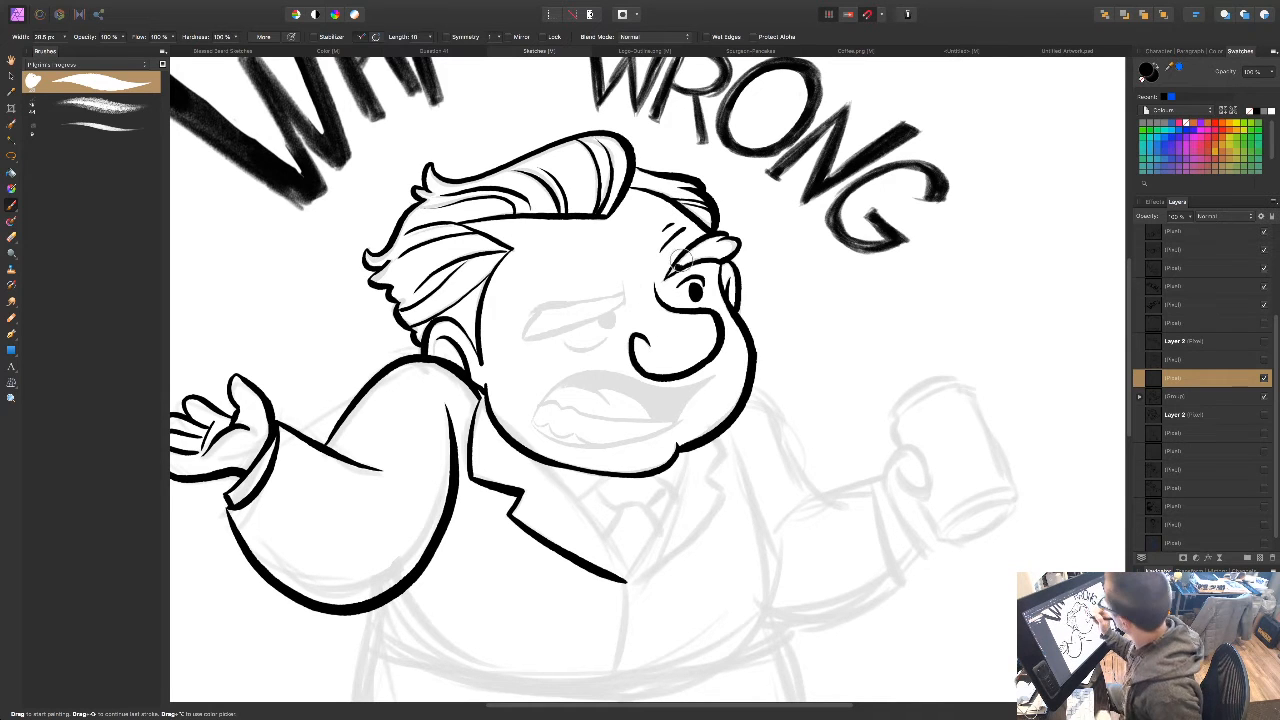
Step: Ink the near eye with its slanted lid line, bushy brow, pupil and the bag beneath it
drag(675, 345, 745, 245)
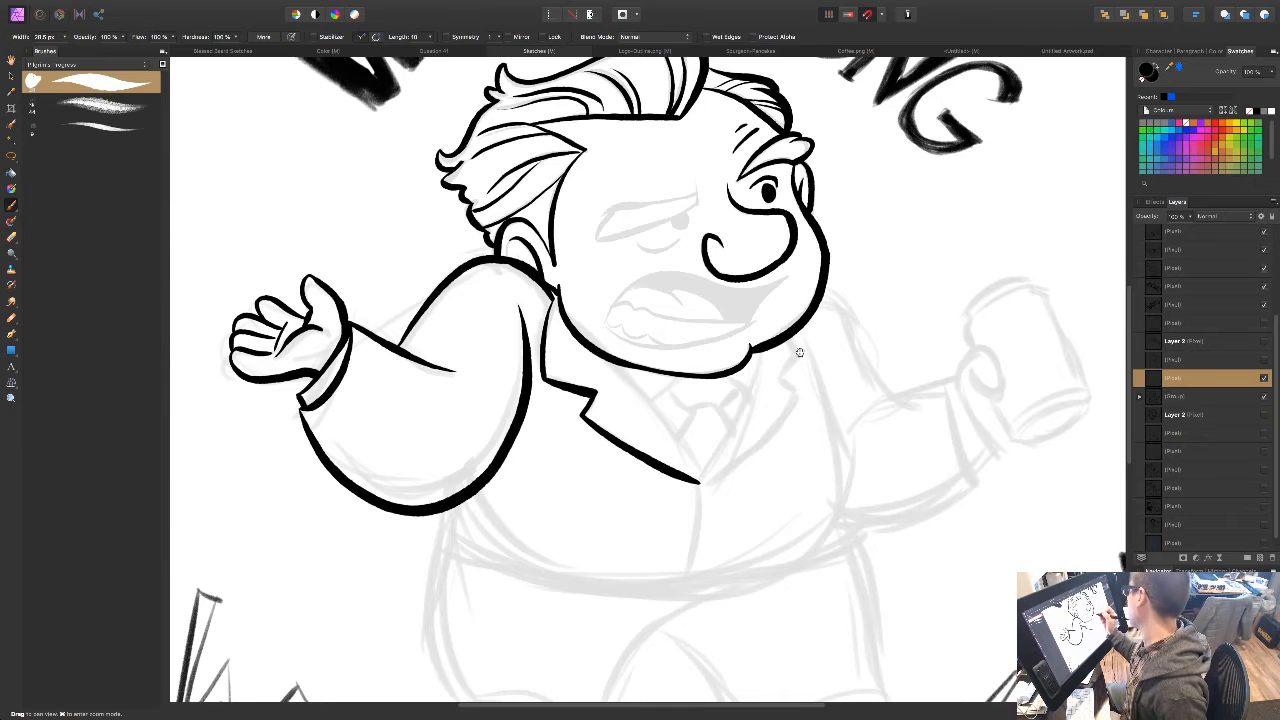
drag(800, 352, 809, 338)
mouse_move(702, 456)
mouse_down()
mouse_move(673, 425)
mouse_move(576, 451)
mouse_up()
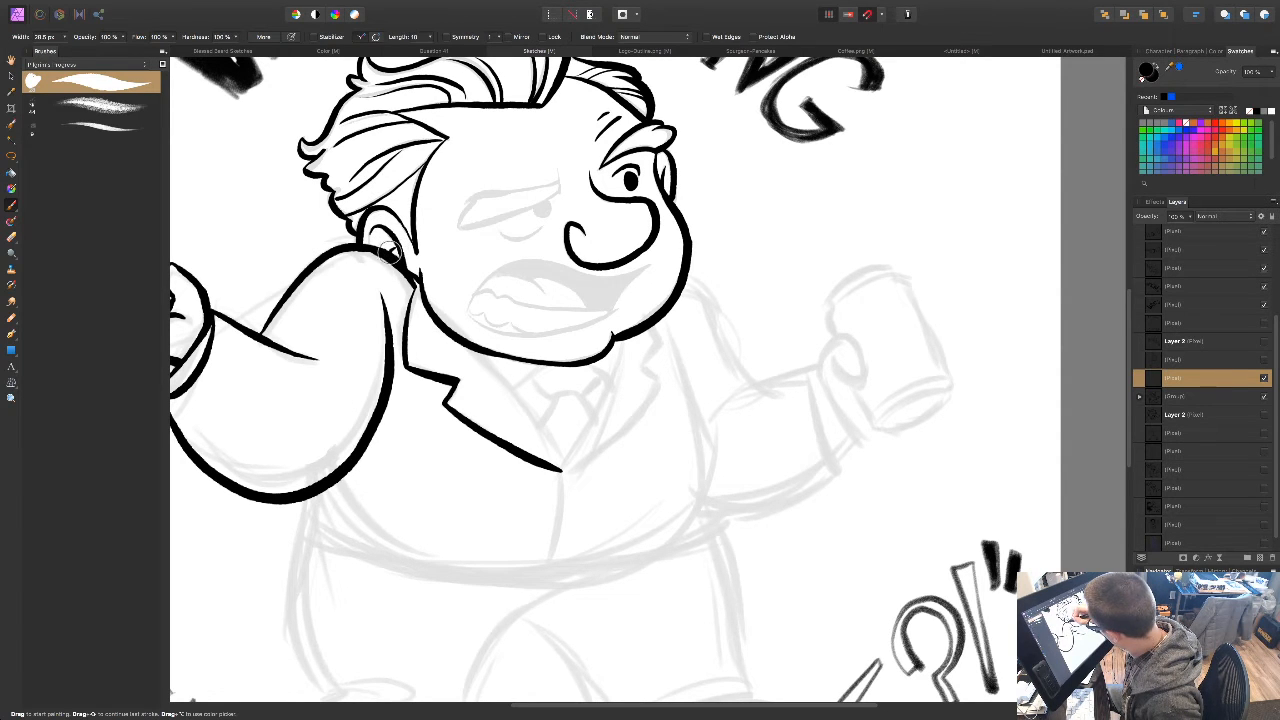
mouse_move(730, 487)
mouse_down()
mouse_move(717, 443)
mouse_move(737, 499)
mouse_up()
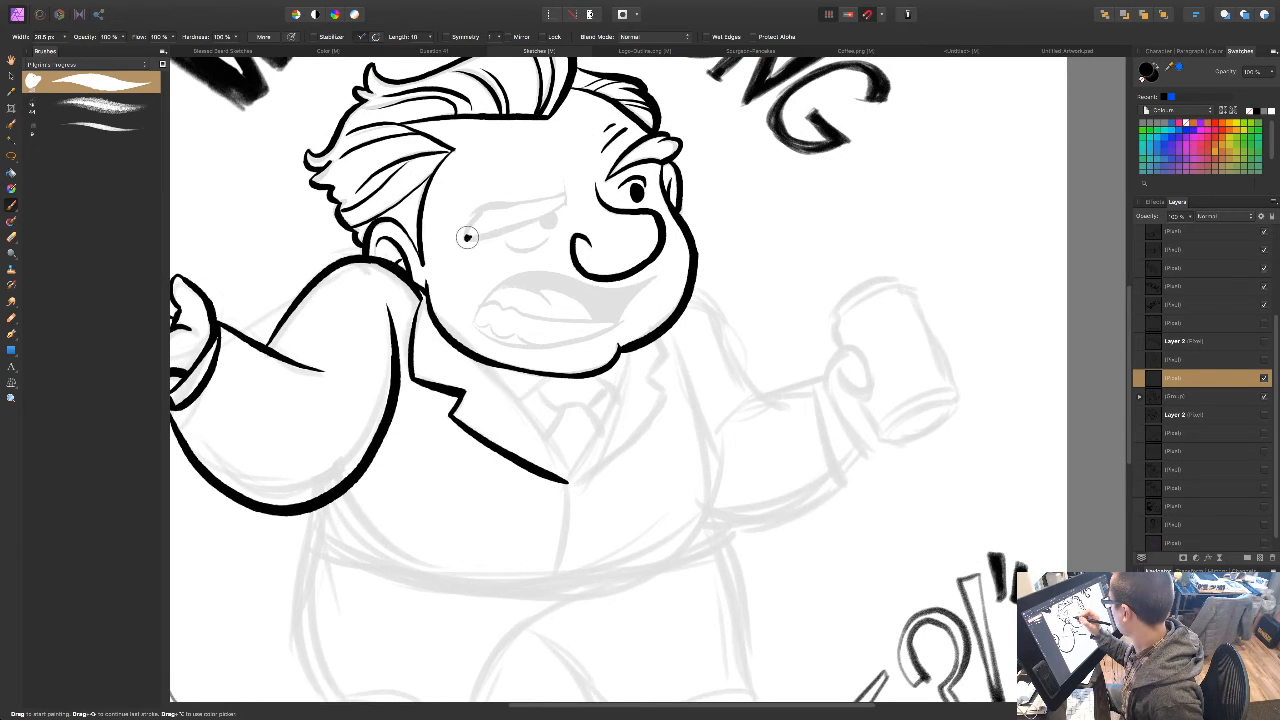
drag(468, 238, 586, 195)
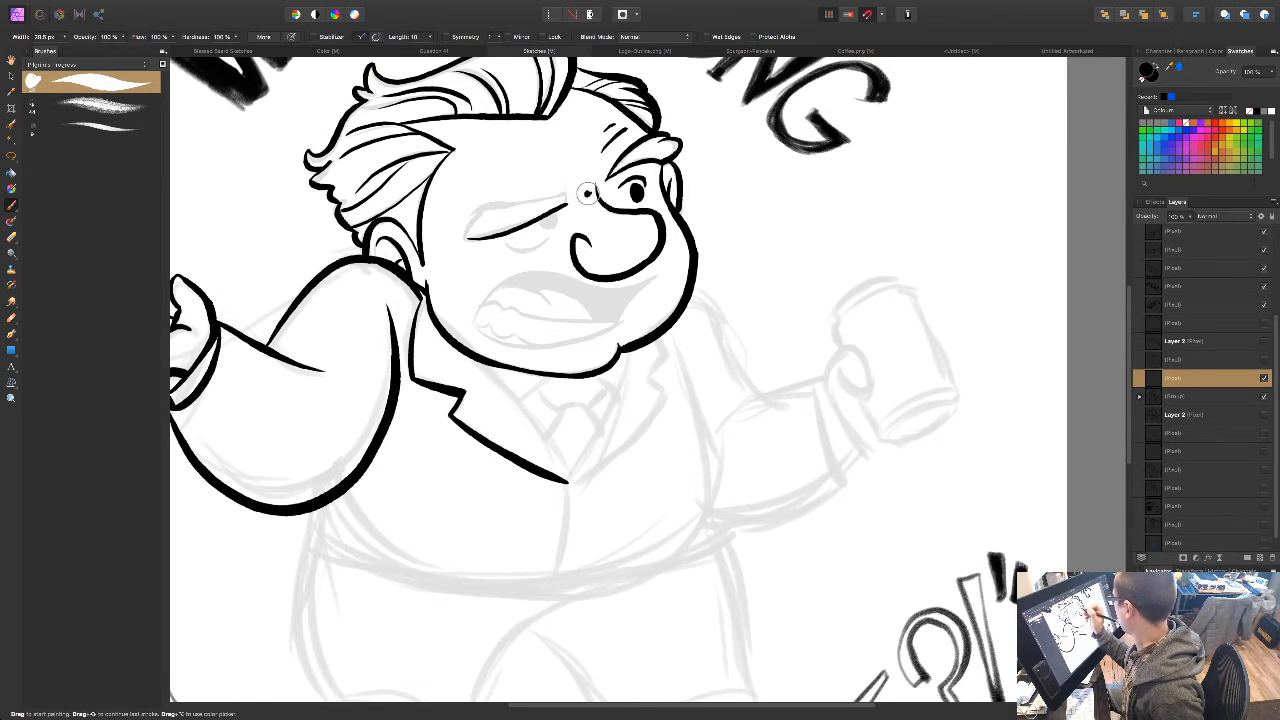
mouse_move(468, 237)
mouse_down()
mouse_move(493, 199)
mouse_move(568, 191)
mouse_move(571, 207)
mouse_up()
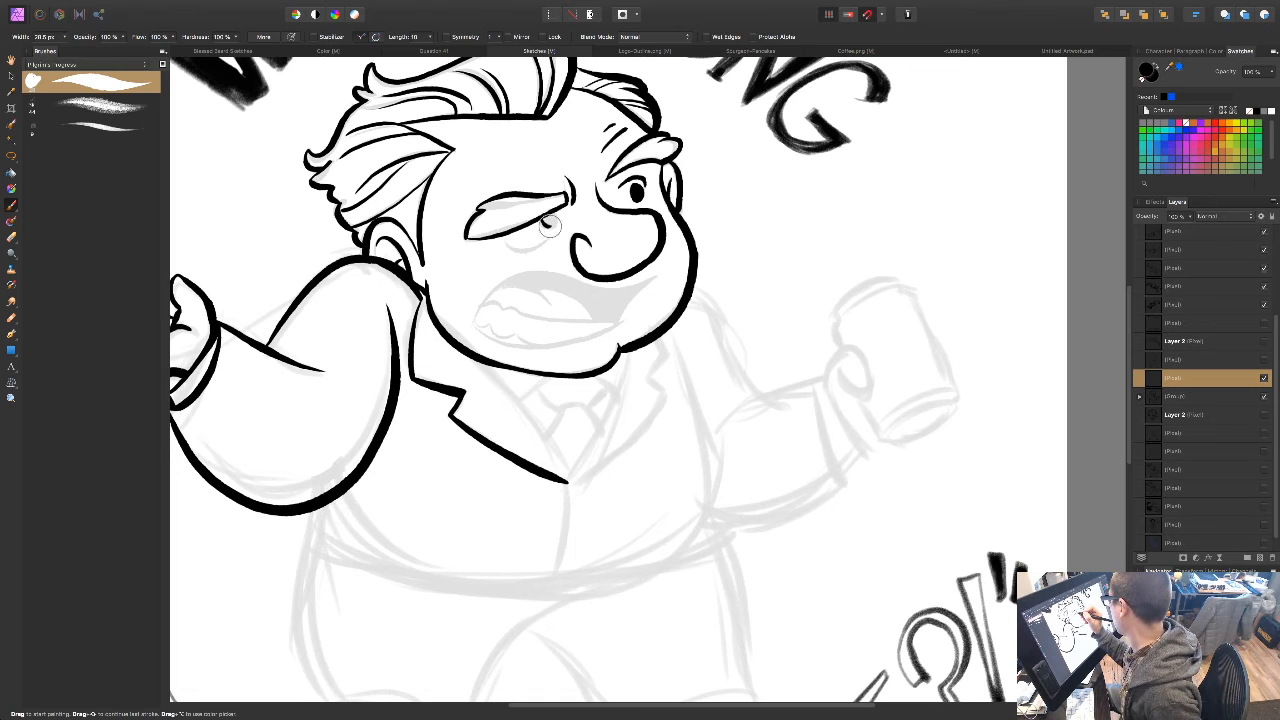
drag(548, 242, 505, 243)
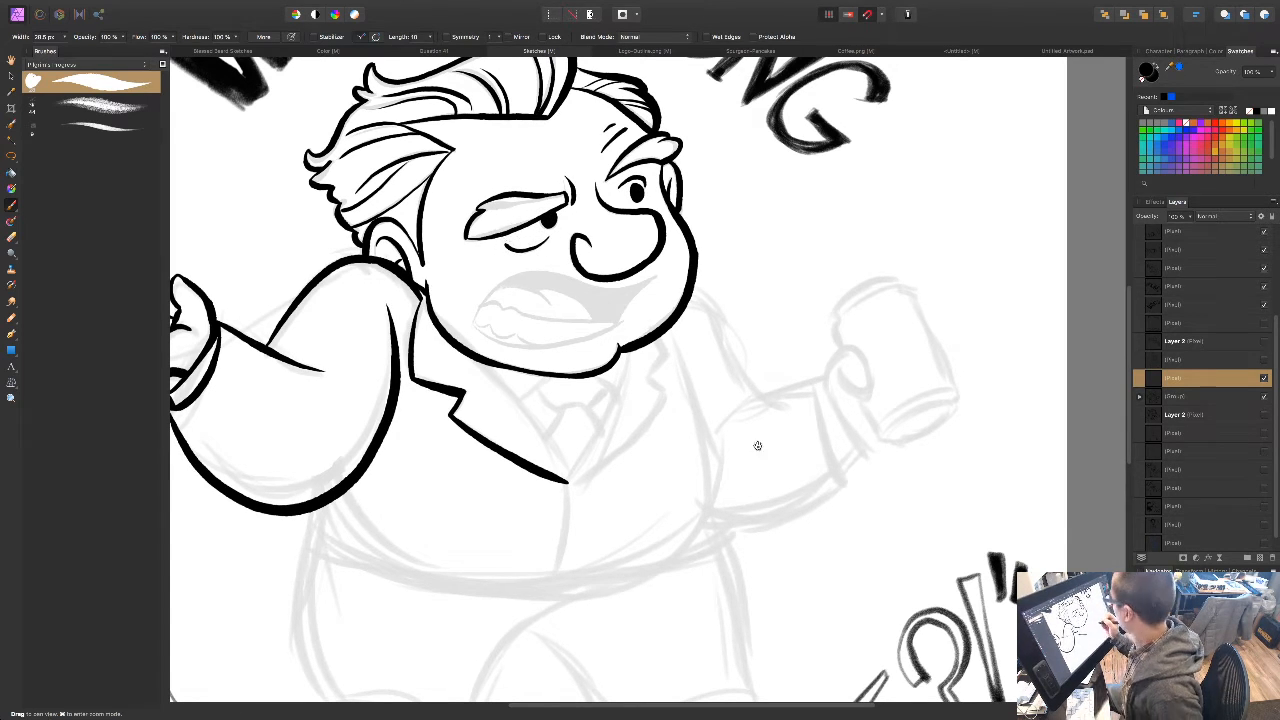
Step: Ink the curved upper lip line of the open mouth from the cheek under the nose to the near corner
drag(743, 428, 729, 338)
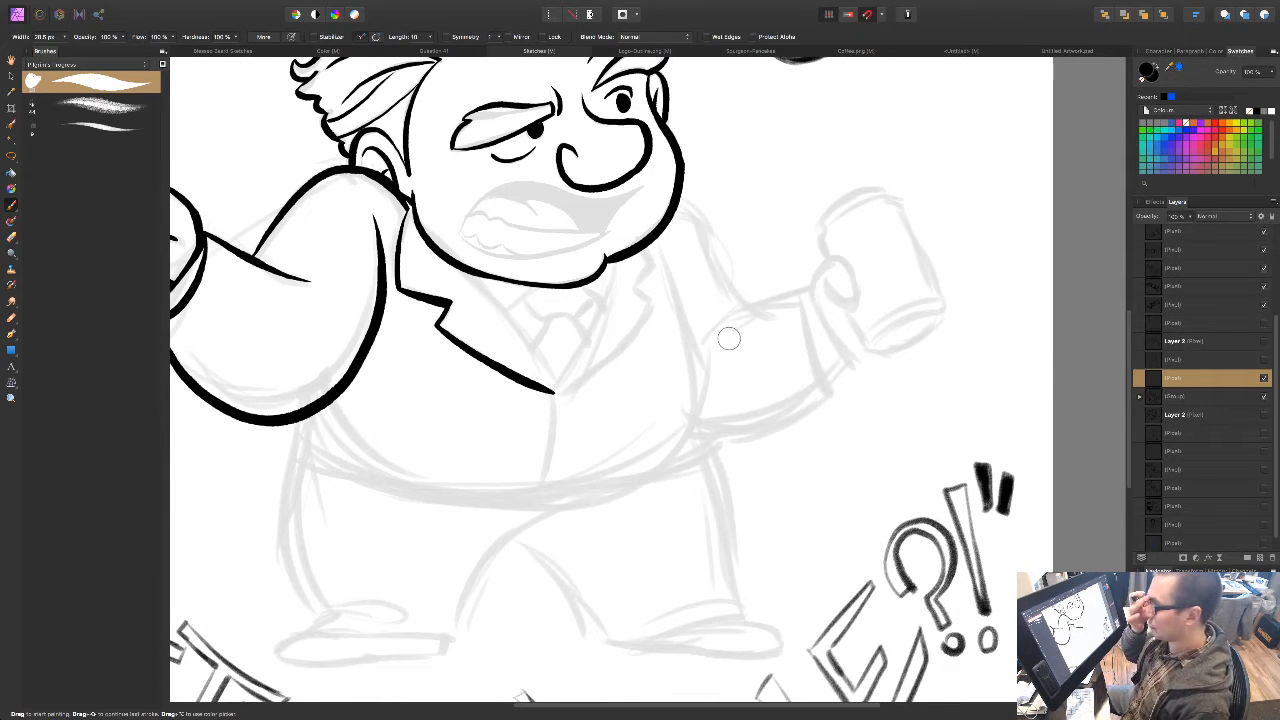
drag(694, 387, 741, 465)
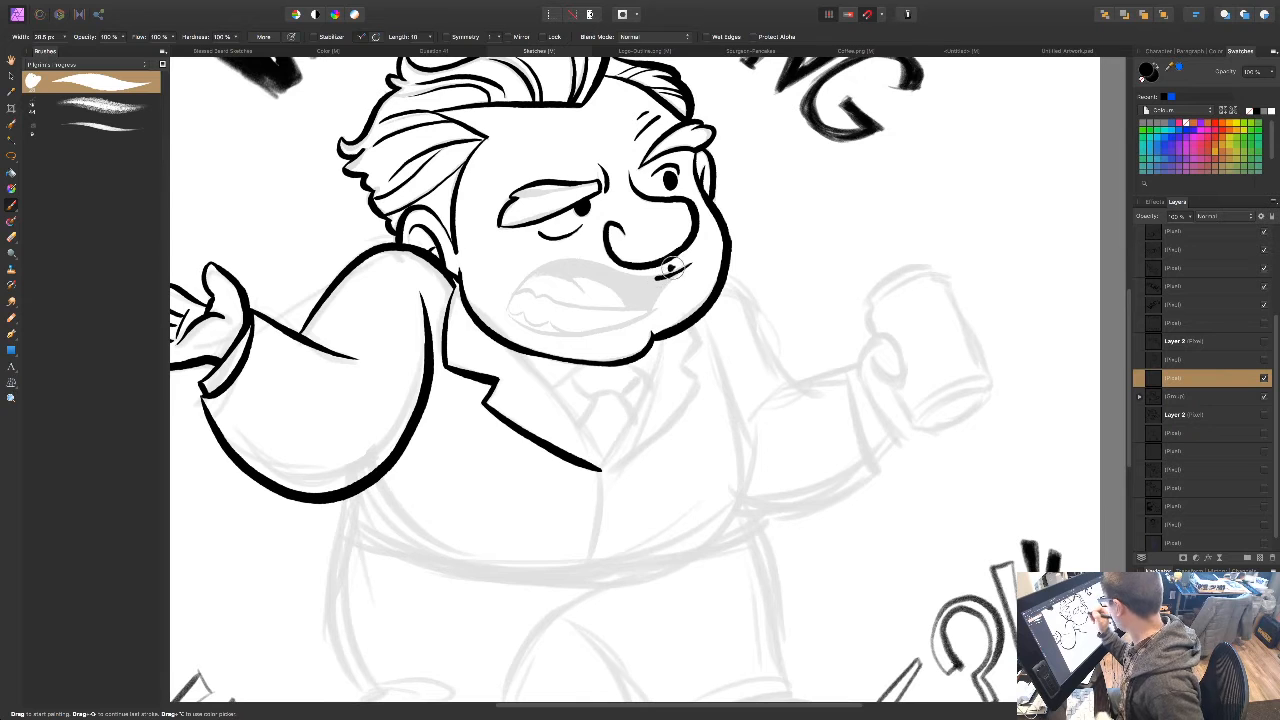
mouse_move(692, 264)
mouse_down()
mouse_move(646, 278)
mouse_move(570, 260)
mouse_move(690, 268)
mouse_move(642, 276)
mouse_move(585, 262)
mouse_move(511, 300)
mouse_up()
key(super+z)
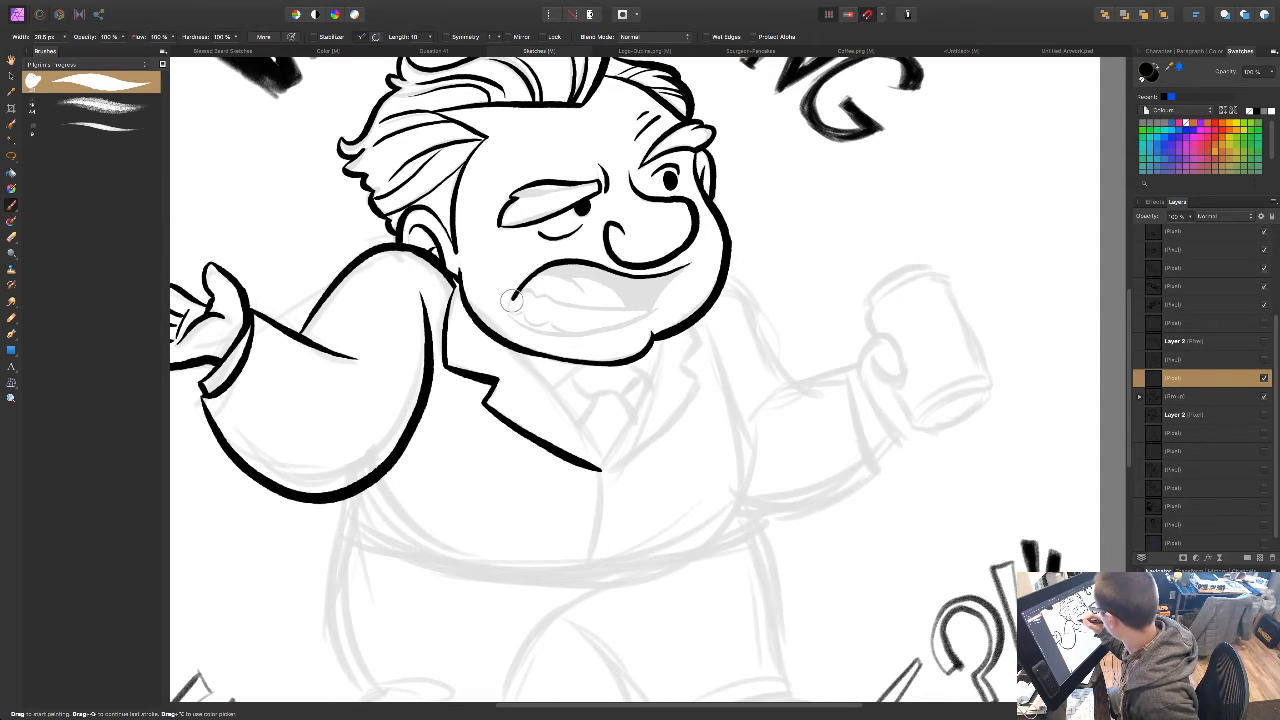
Step: Ink the lower lip line and the far corner to close the outline of the open mouth
drag(755, 483, 845, 394)
drag(620, 241, 618, 243)
drag(784, 456, 723, 456)
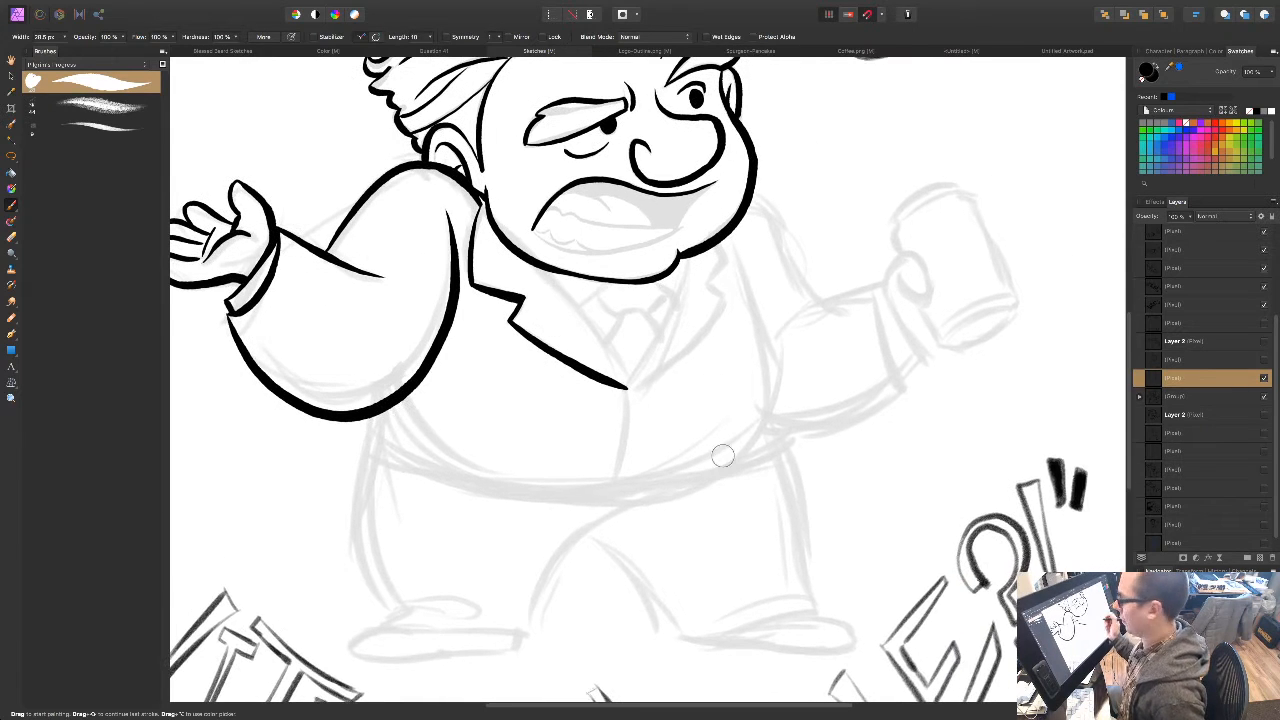
mouse_move(532, 229)
mouse_down()
mouse_move(579, 252)
mouse_move(687, 222)
mouse_move(585, 250)
mouse_up()
key(super+z)
mouse_move(689, 223)
mouse_down()
mouse_move(597, 252)
mouse_move(535, 231)
mouse_up()
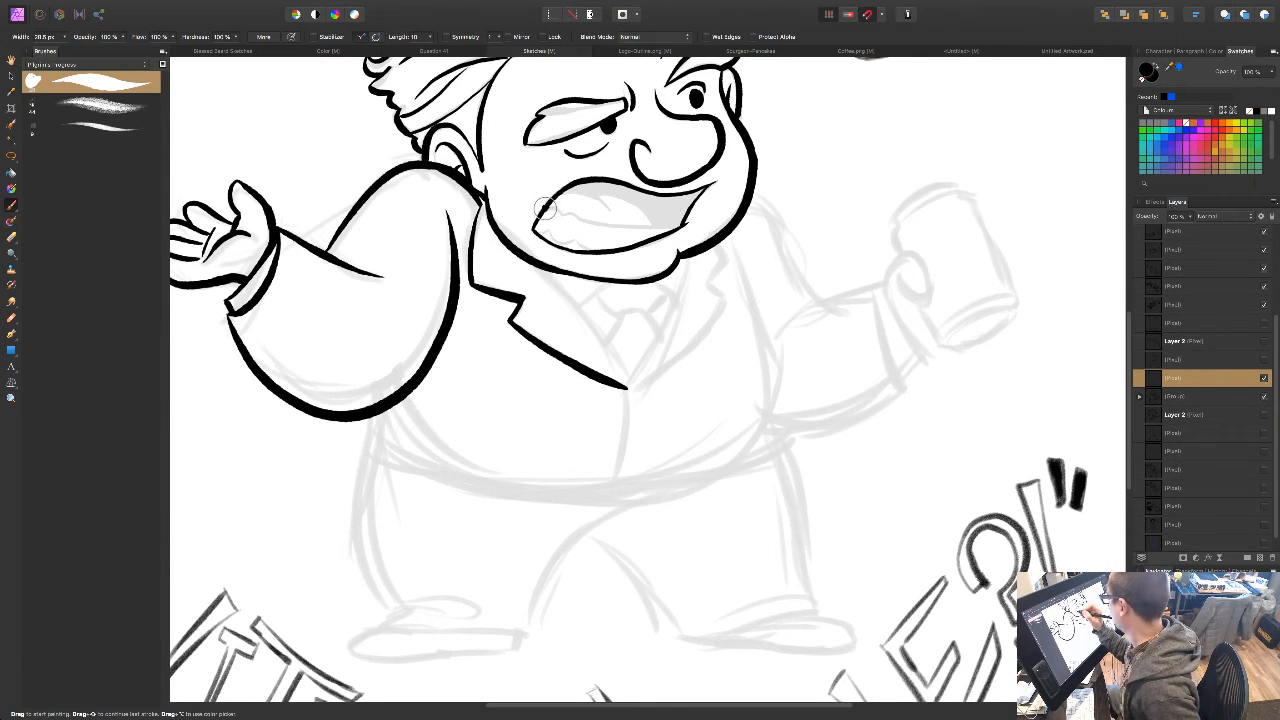
Step: Ink the bumpy lower teeth and gum line inside the mouth and the curve of the tongue
drag(560, 213, 568, 215)
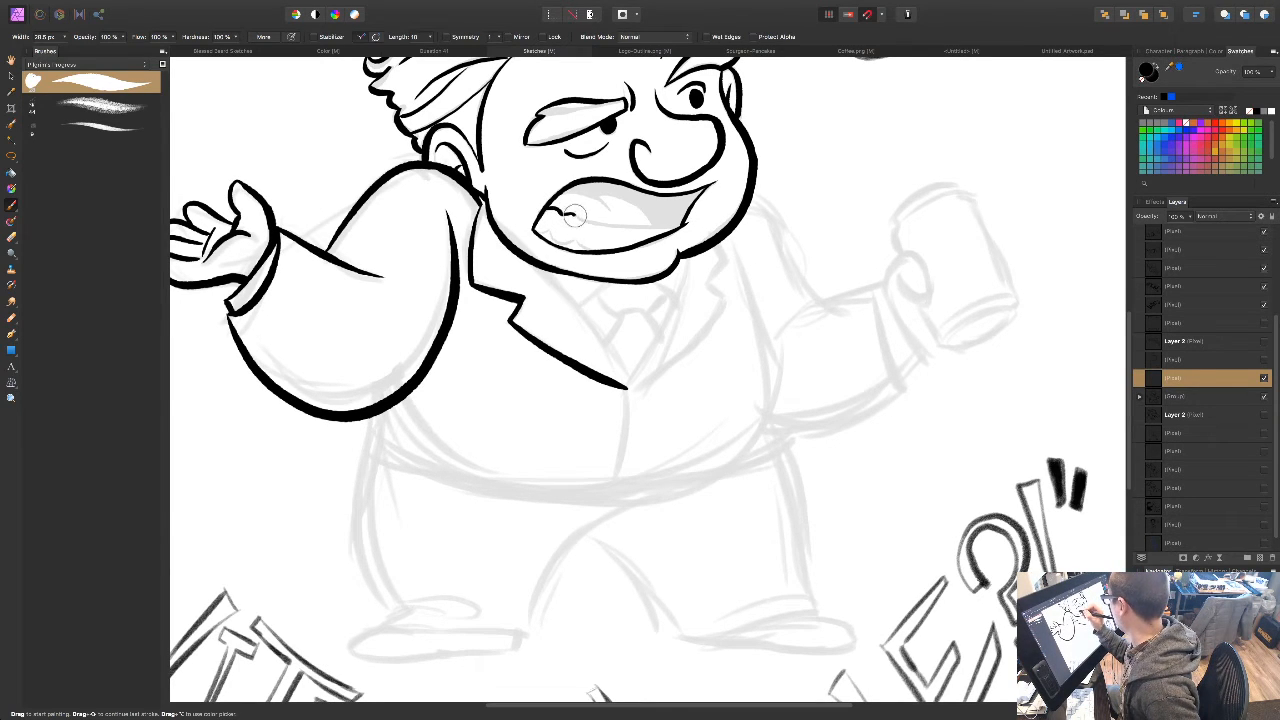
drag(575, 215, 607, 224)
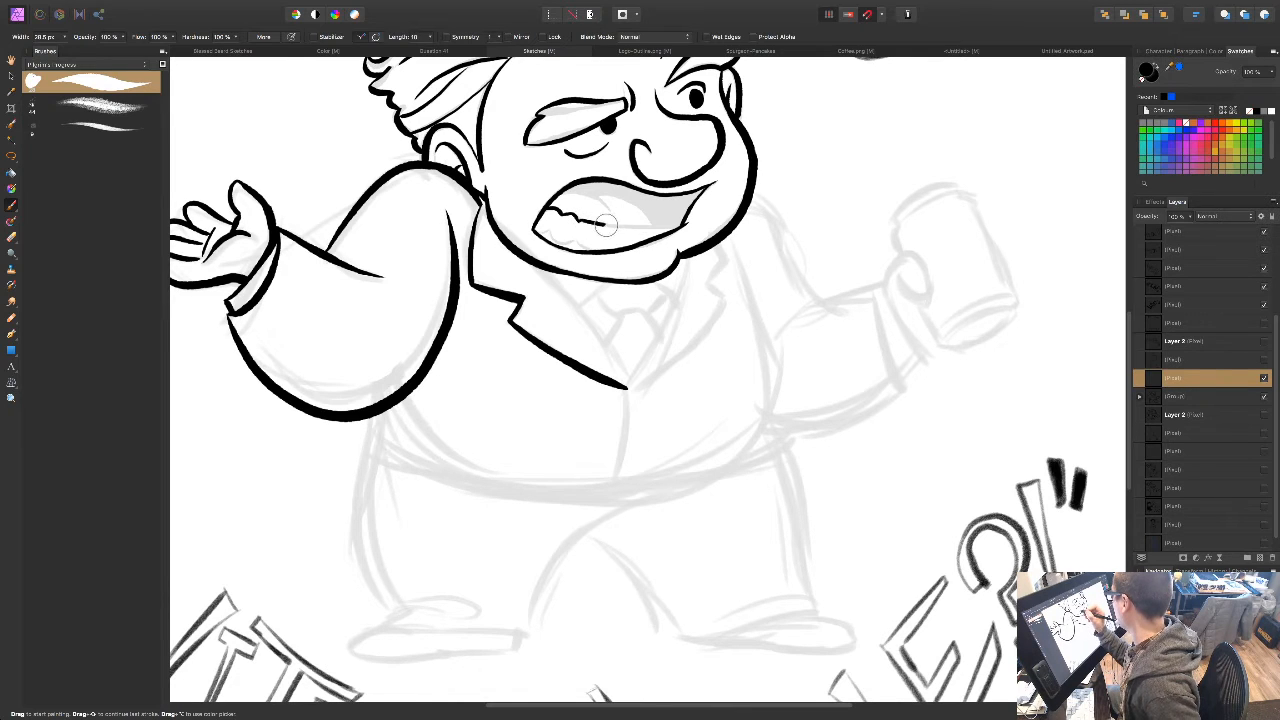
mouse_move(598, 223)
mouse_down()
mouse_move(658, 219)
mouse_move(577, 221)
mouse_move(675, 218)
mouse_up()
key(super+z)
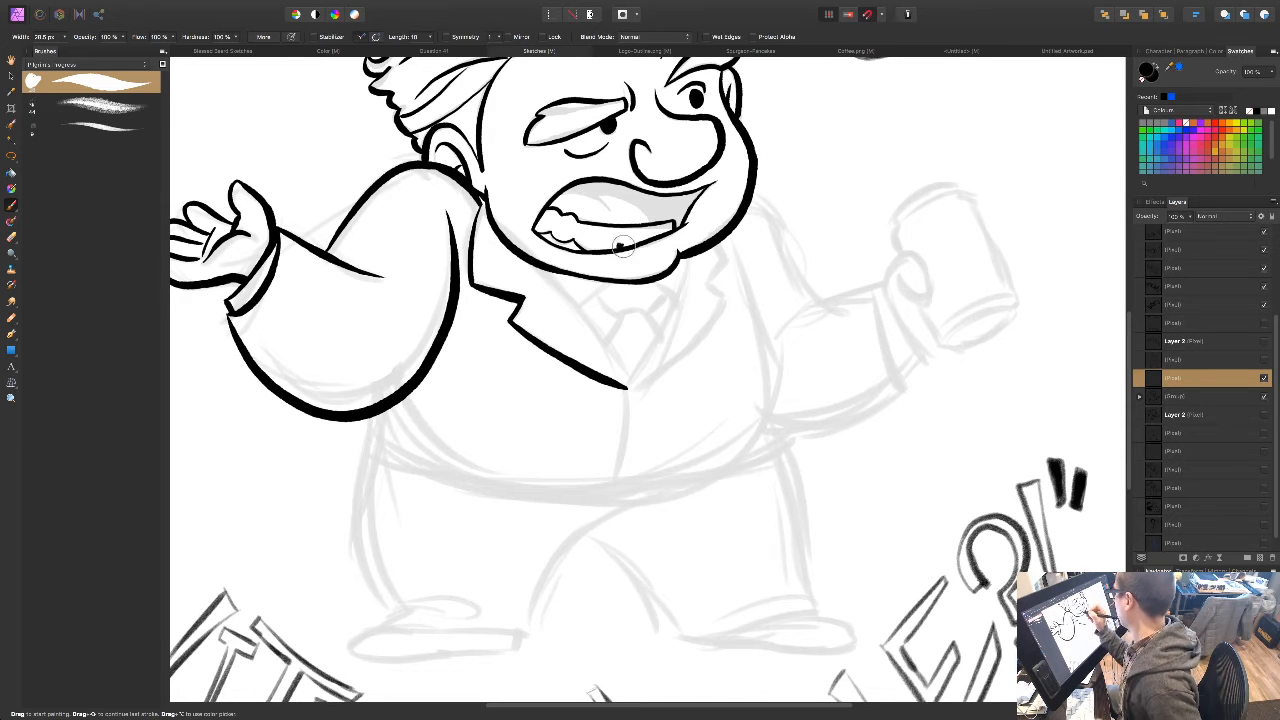
mouse_move(569, 186)
mouse_down()
mouse_move(615, 212)
mouse_move(599, 196)
mouse_move(644, 217)
mouse_up()
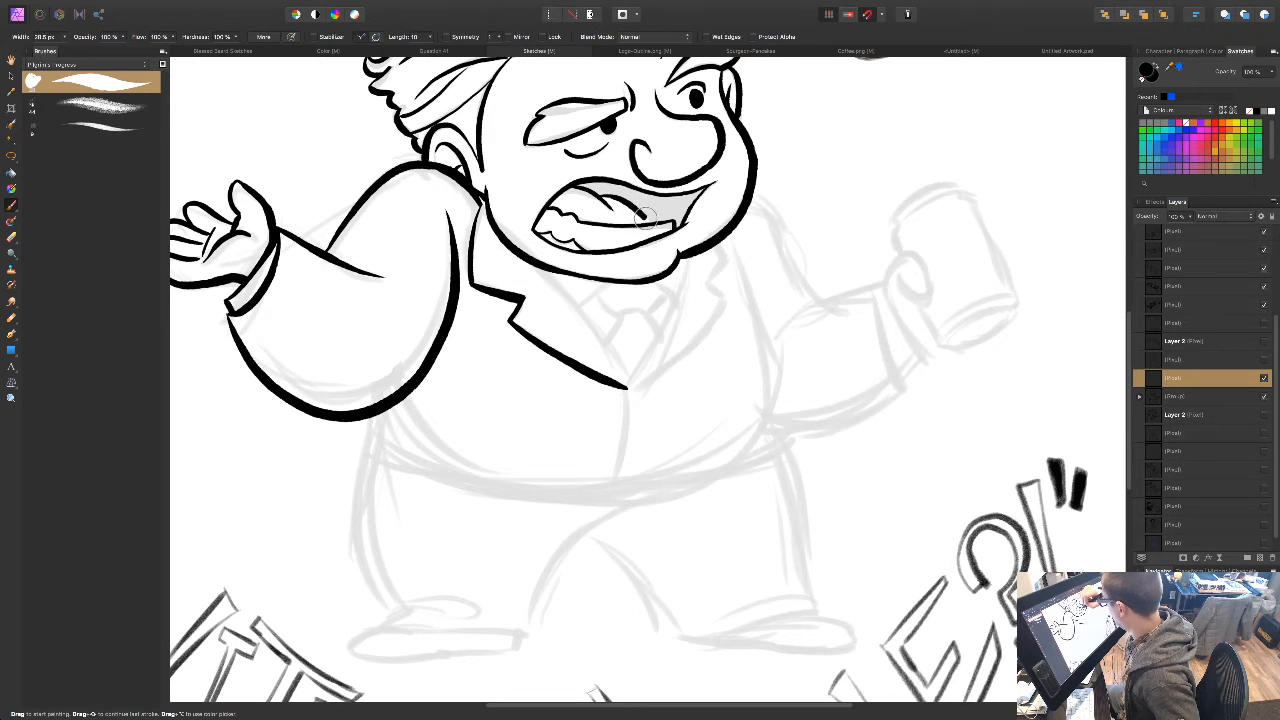
Step: Fill the dark interior of the mouth above and behind the tongue with solid black
drag(721, 384, 691, 420)
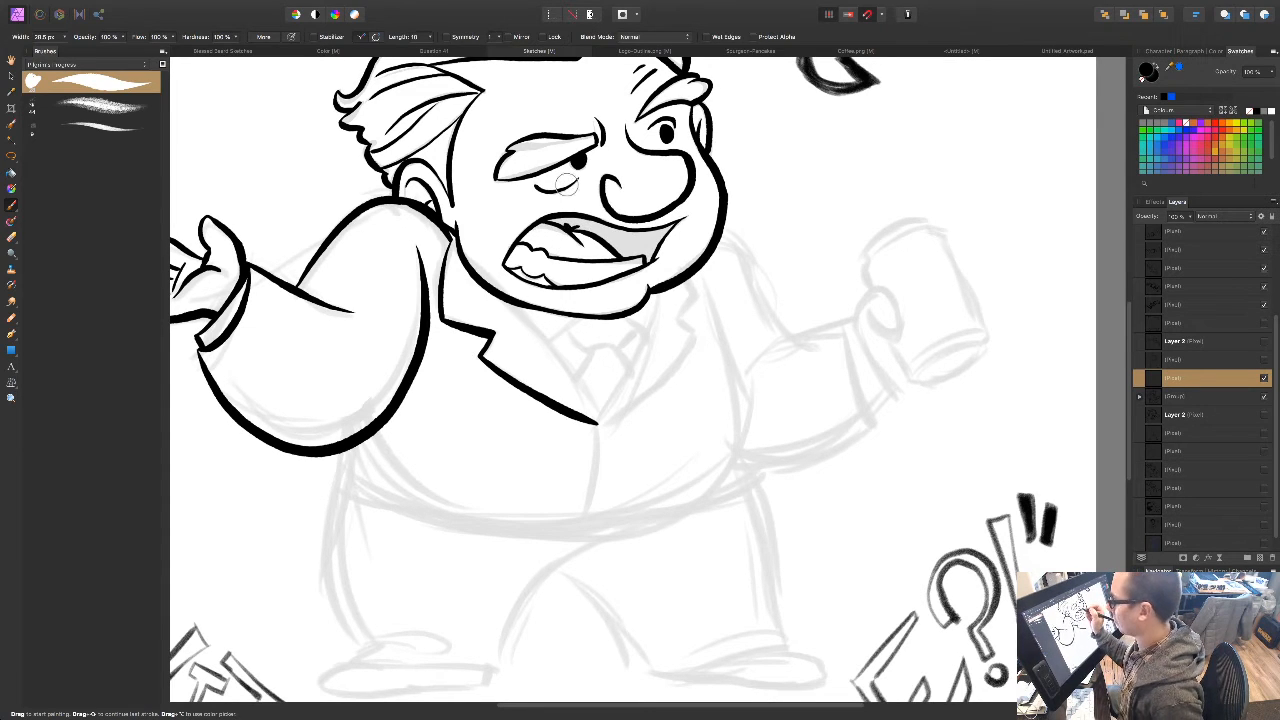
mouse_move(572, 225)
mouse_down()
mouse_move(552, 219)
mouse_move(605, 232)
mouse_move(688, 220)
mouse_move(652, 251)
mouse_up()
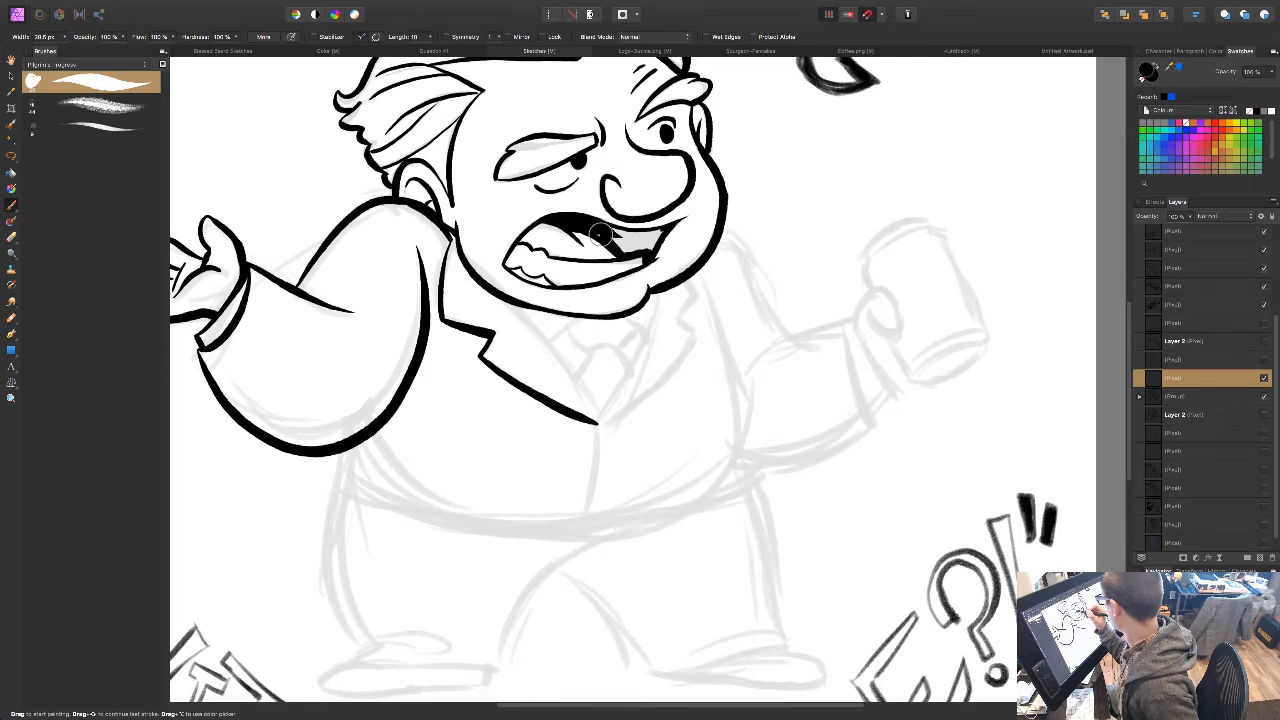
drag(651, 250, 662, 232)
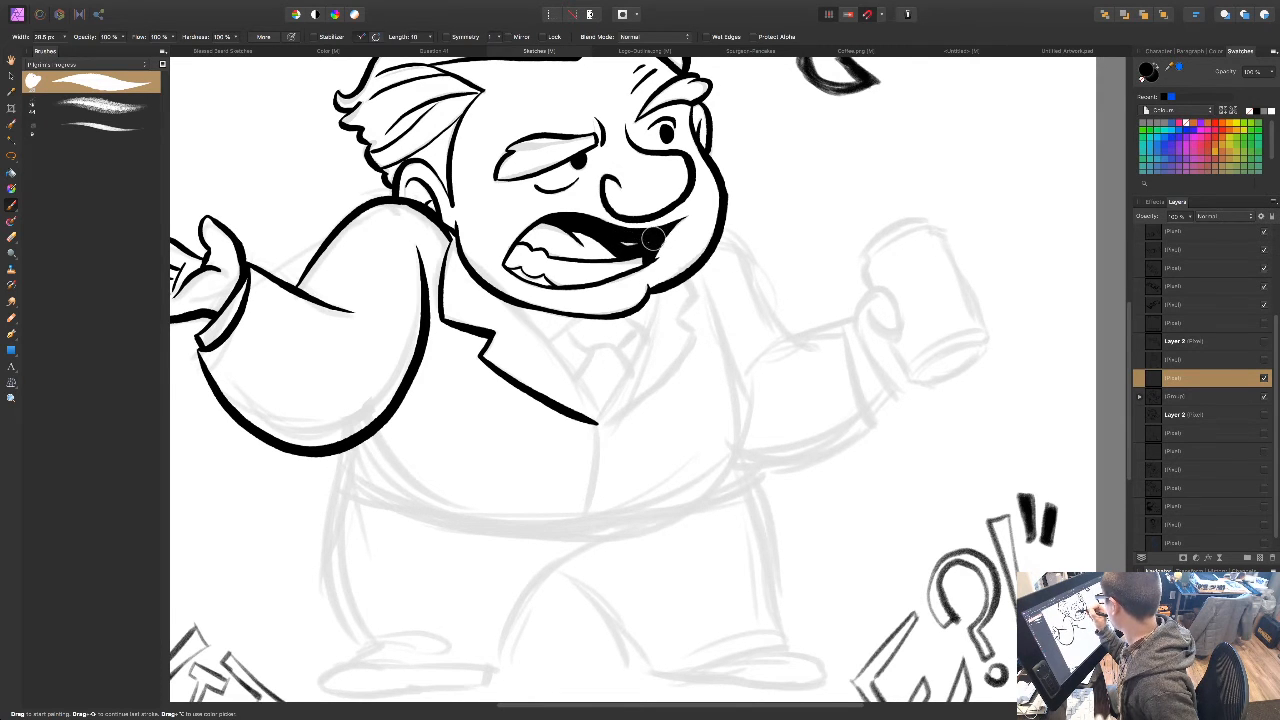
mouse_move(614, 236)
mouse_down()
mouse_move(666, 437)
mouse_move(583, 421)
mouse_move(520, 290)
mouse_up()
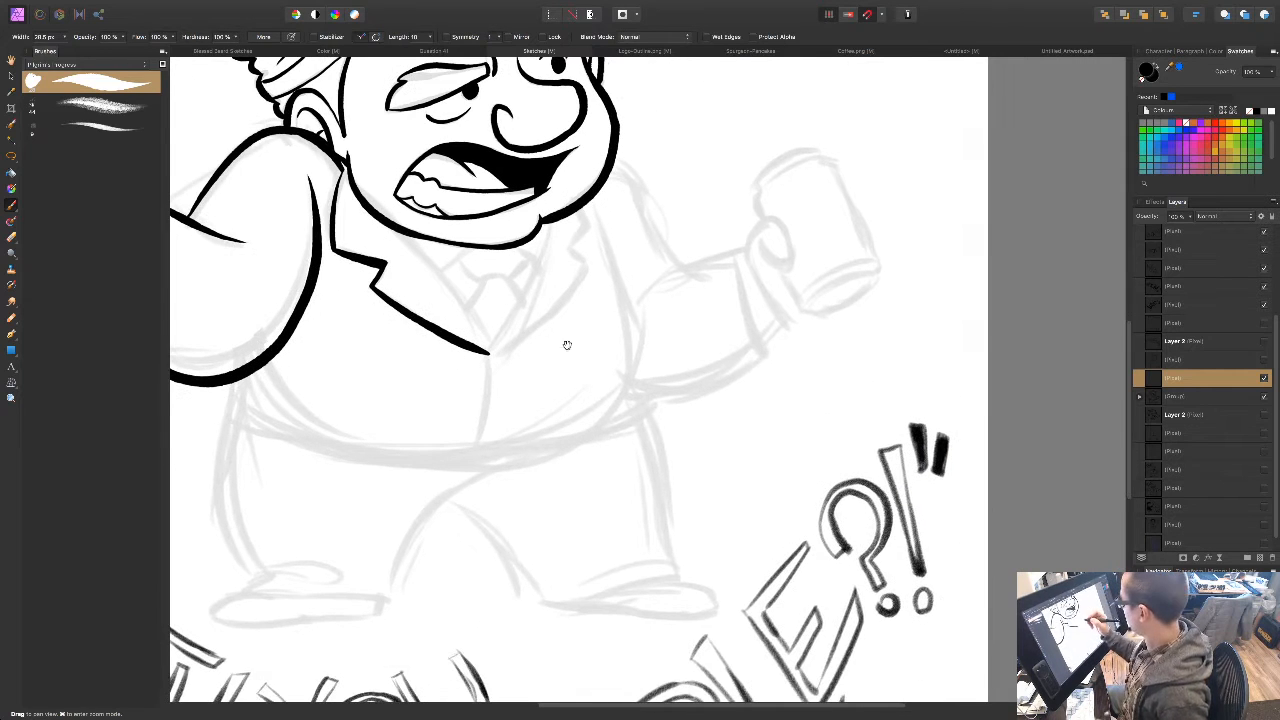
Step: Ink the inner and notched edges of the jacket lapels, the front opening line and two round buttons
drag(416, 243, 492, 352)
mouse_move(549, 214)
mouse_down()
mouse_move(523, 305)
mouse_move(488, 368)
mouse_move(484, 356)
mouse_move(484, 460)
mouse_up()
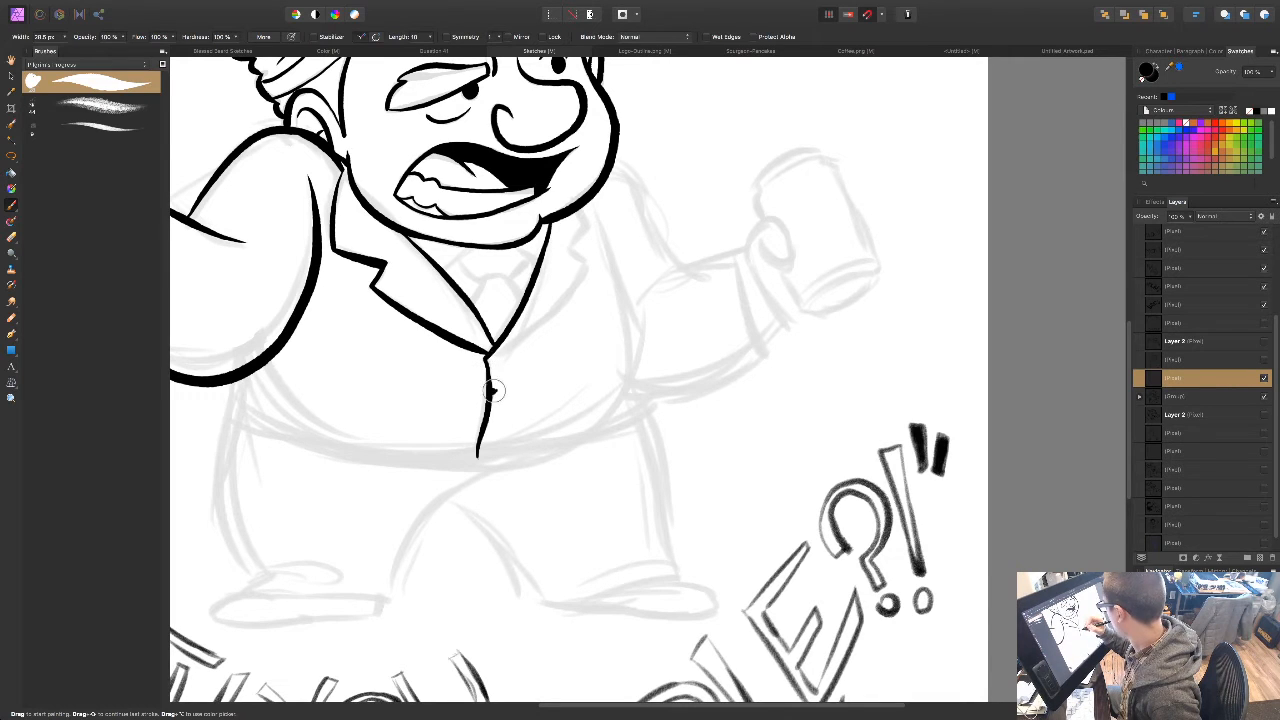
mouse_move(590, 196)
mouse_down()
mouse_move(597, 222)
mouse_move(576, 248)
mouse_move(587, 276)
mouse_move(490, 360)
mouse_move(496, 372)
mouse_up()
key(ctrl+z)
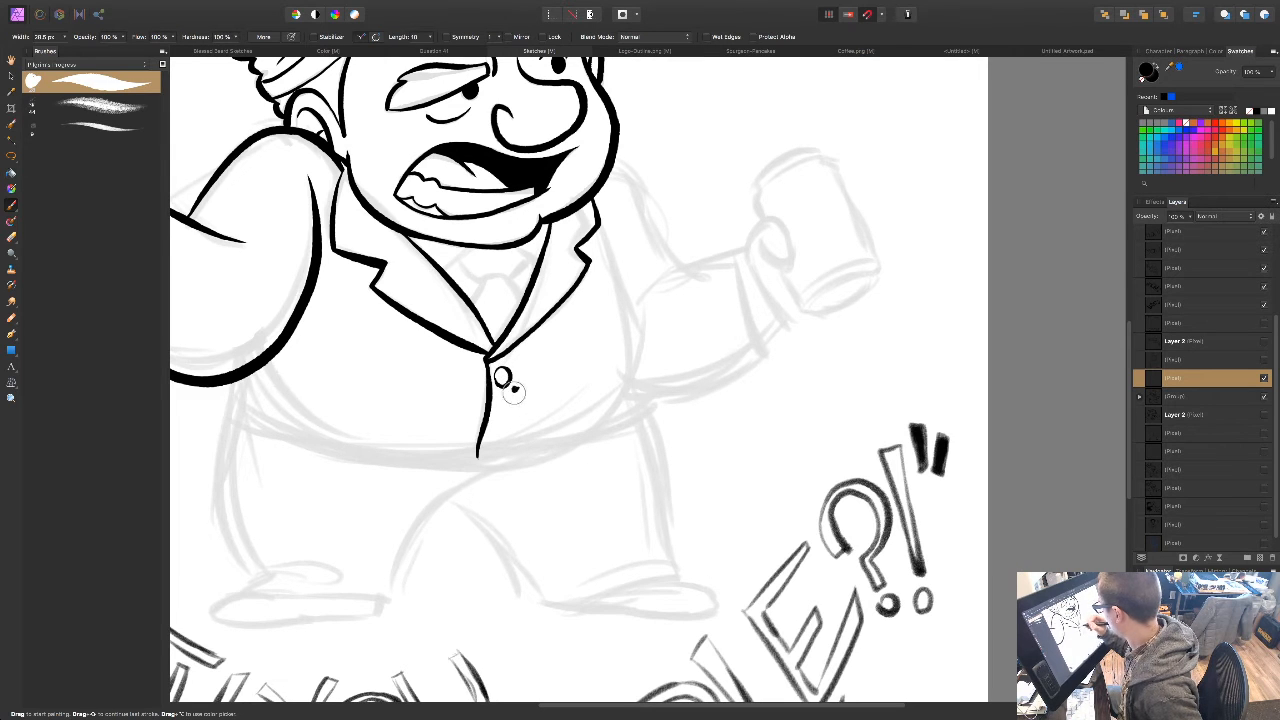
mouse_move(502, 421)
mouse_down()
mouse_move(504, 433)
mouse_move(497, 421)
mouse_up()
Step: Ink the far side of the jacket below the lapel and its curved bottom hem on both sides of the opening
drag(711, 339, 683, 354)
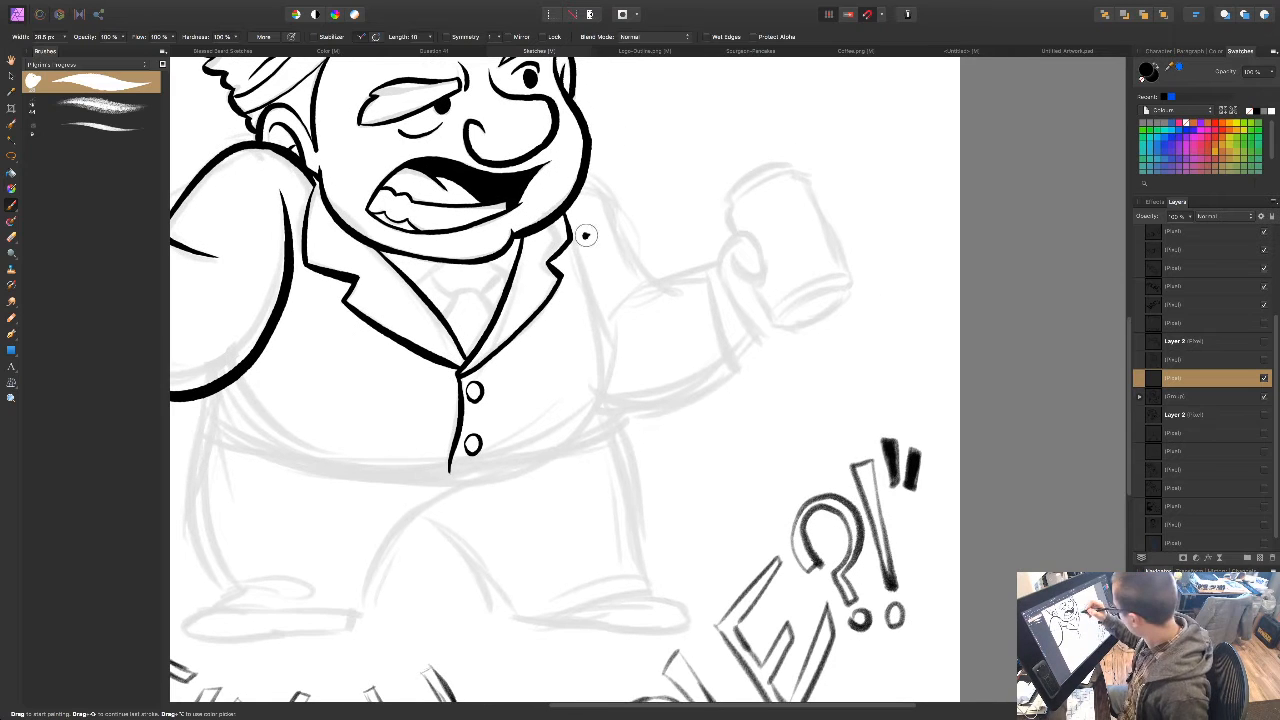
drag(581, 226, 619, 404)
mouse_move(633, 513)
mouse_down()
mouse_move(648, 495)
mouse_move(897, 431)
mouse_up()
mouse_move(476, 318)
mouse_down()
mouse_move(467, 352)
mouse_move(536, 386)
mouse_move(695, 404)
mouse_move(716, 390)
mouse_move(722, 406)
mouse_move(778, 400)
mouse_move(895, 332)
mouse_move(812, 386)
mouse_move(752, 401)
mouse_move(713, 389)
mouse_up()
key(ctrl+z)
drag(882, 314, 893, 334)
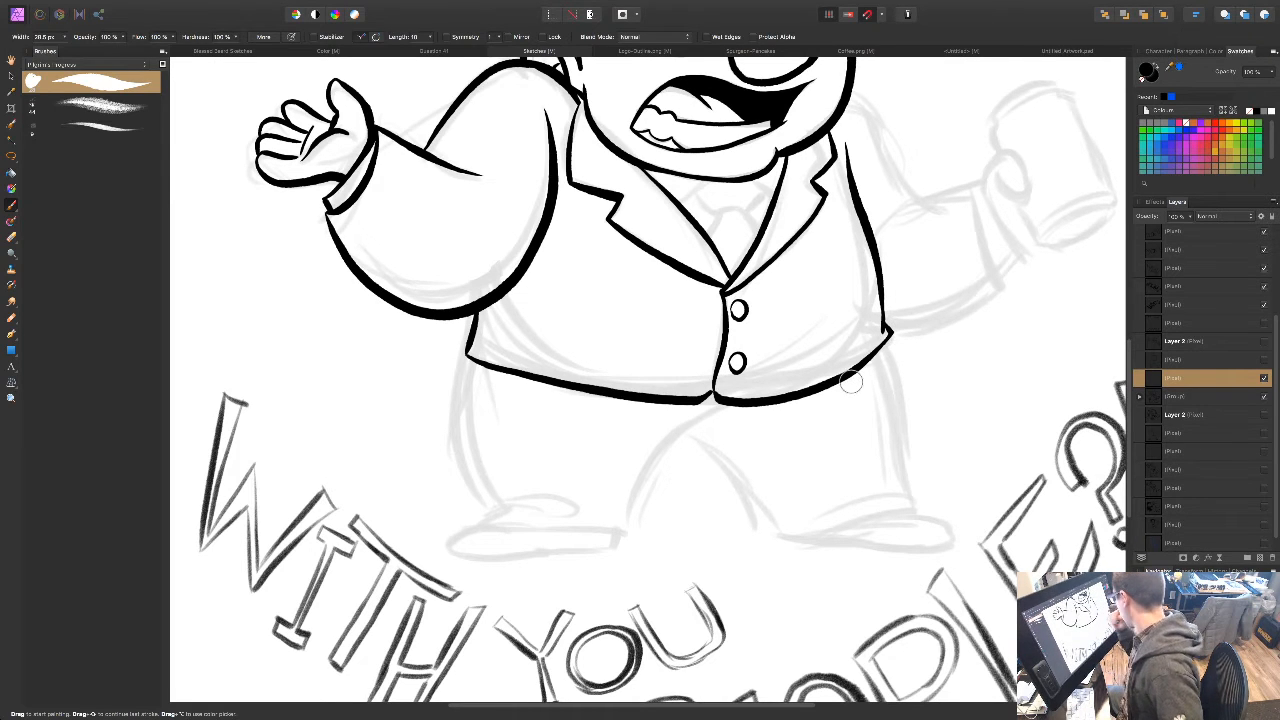
drag(645, 501, 620, 408)
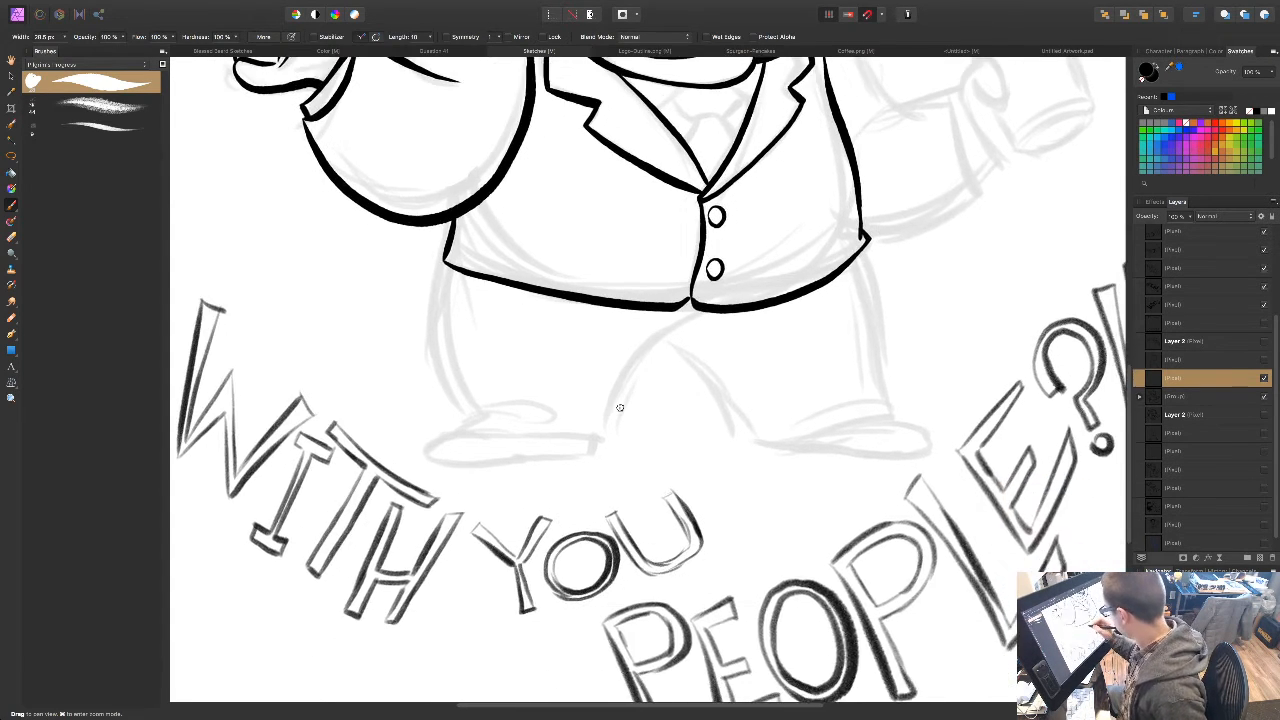
Step: Ink the first trouser leg below the raised open hand, with its outer curve, folded cuff and inner edge
mouse_move(446, 264)
mouse_down()
mouse_move(434, 300)
mouse_move(448, 380)
mouse_move(480, 409)
mouse_up()
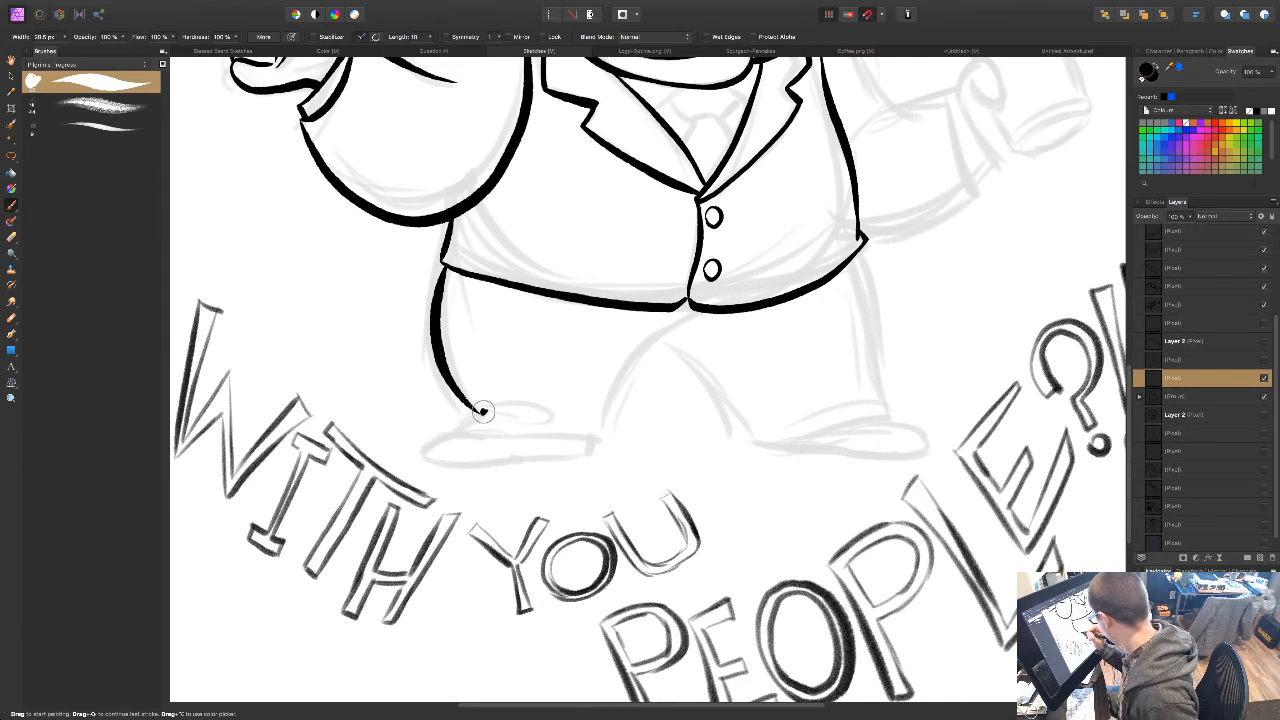
mouse_move(480, 412)
mouse_down()
mouse_move(551, 406)
mouse_move(492, 413)
mouse_up()
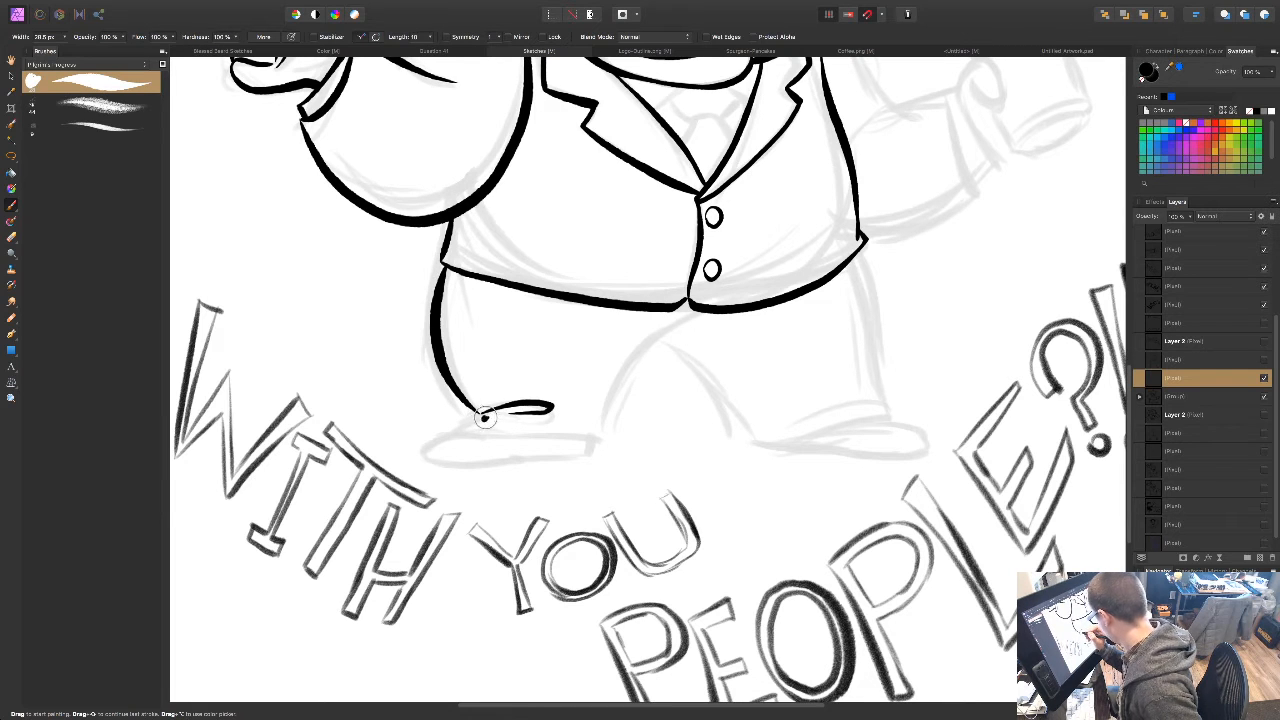
key(ctrl+z)
mouse_move(479, 414)
mouse_down()
mouse_move(465, 428)
mouse_move(596, 440)
mouse_up()
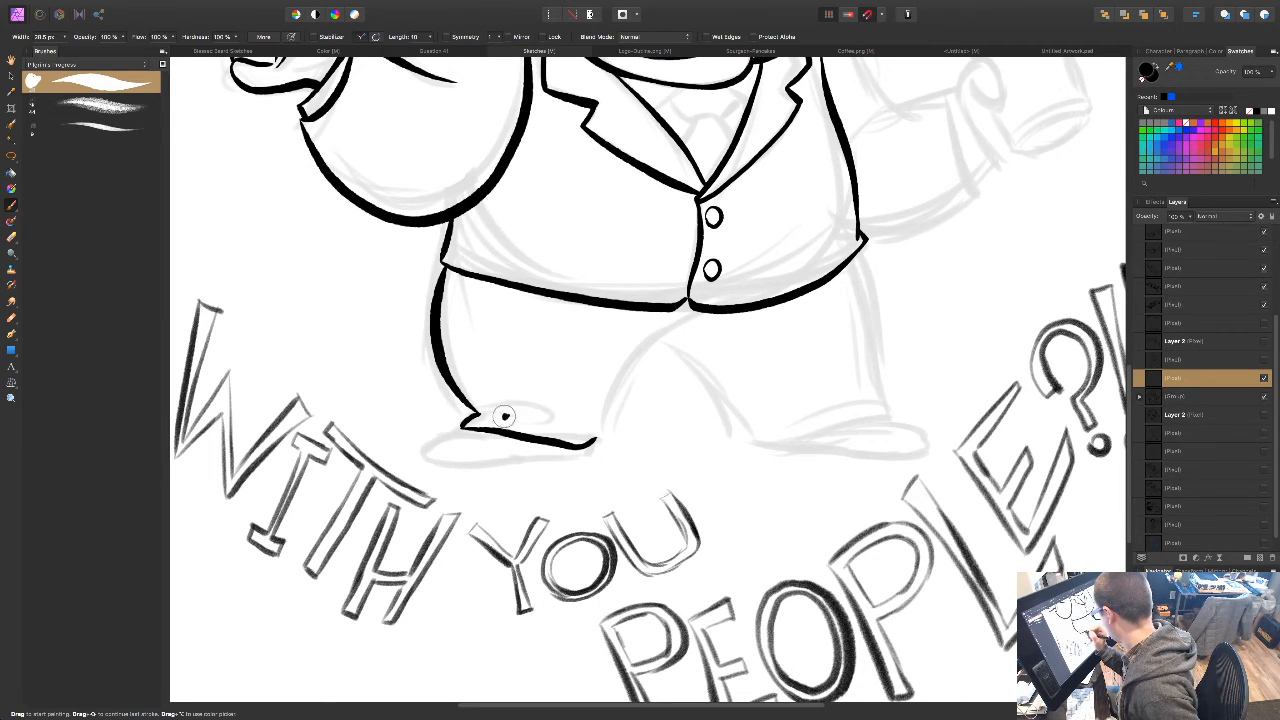
mouse_move(500, 416)
mouse_down()
mouse_move(539, 414)
mouse_move(469, 411)
mouse_move(500, 411)
mouse_up()
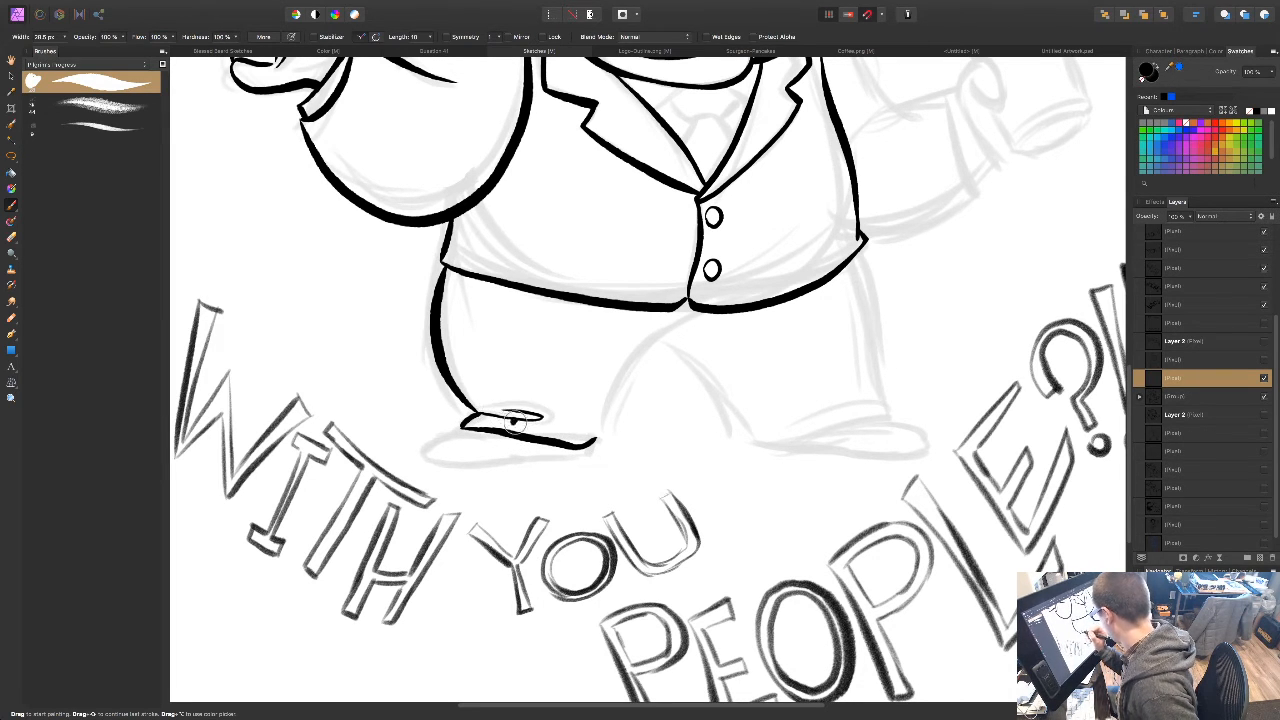
mouse_move(590, 440)
mouse_down()
mouse_move(655, 341)
mouse_move(666, 353)
mouse_move(696, 335)
mouse_move(651, 341)
mouse_move(598, 434)
mouse_up()
key(ctrl+z)
drag(837, 529, 641, 480)
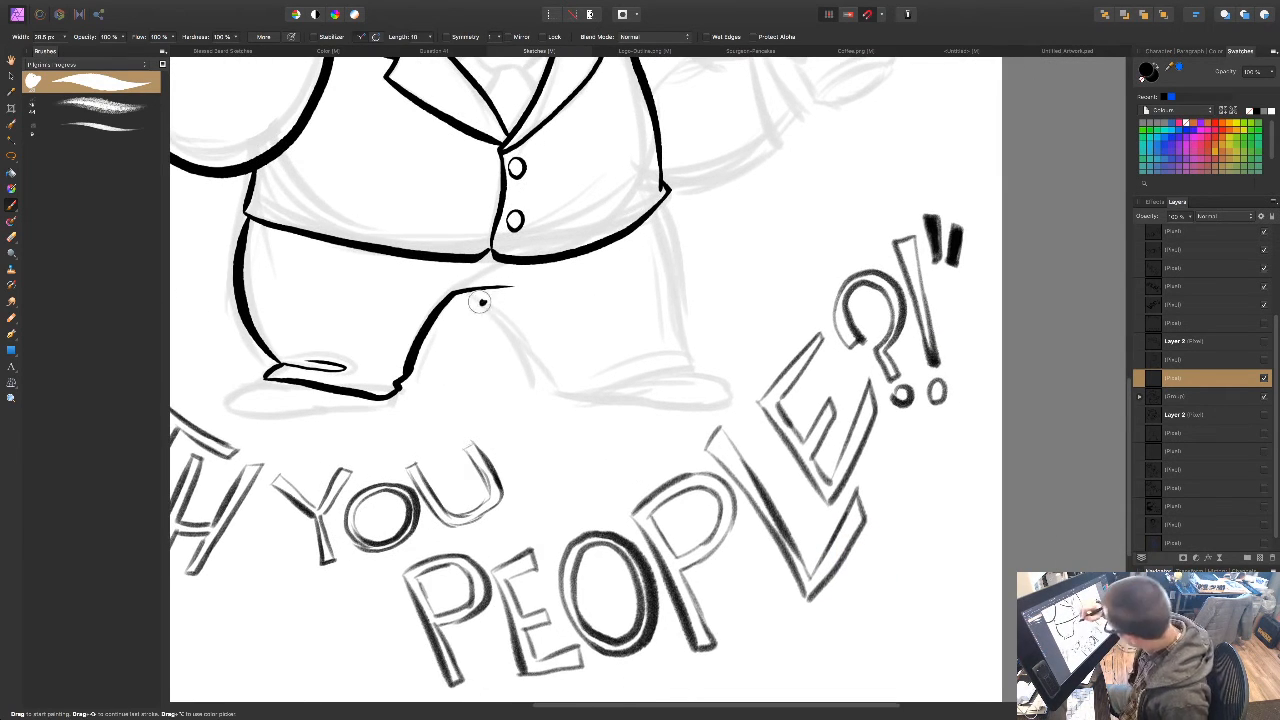
Step: Ink the other trouser leg from the crotch down, with its inner edge, folded cuff and outer edge up to the jacket hem
mouse_move(456, 292)
mouse_down()
mouse_move(507, 323)
mouse_move(556, 381)
mouse_up()
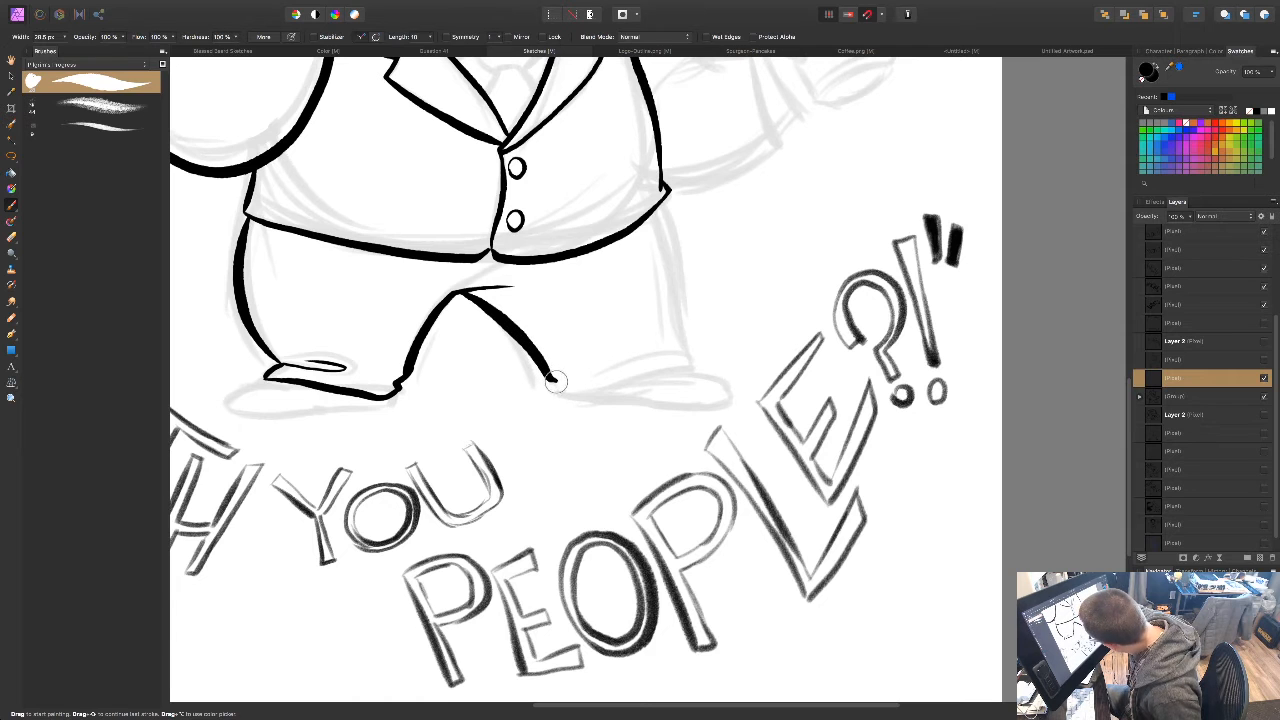
mouse_move(556, 385)
mouse_down()
mouse_move(588, 394)
mouse_move(636, 380)
mouse_move(674, 366)
mouse_move(608, 366)
mouse_move(668, 348)
mouse_up()
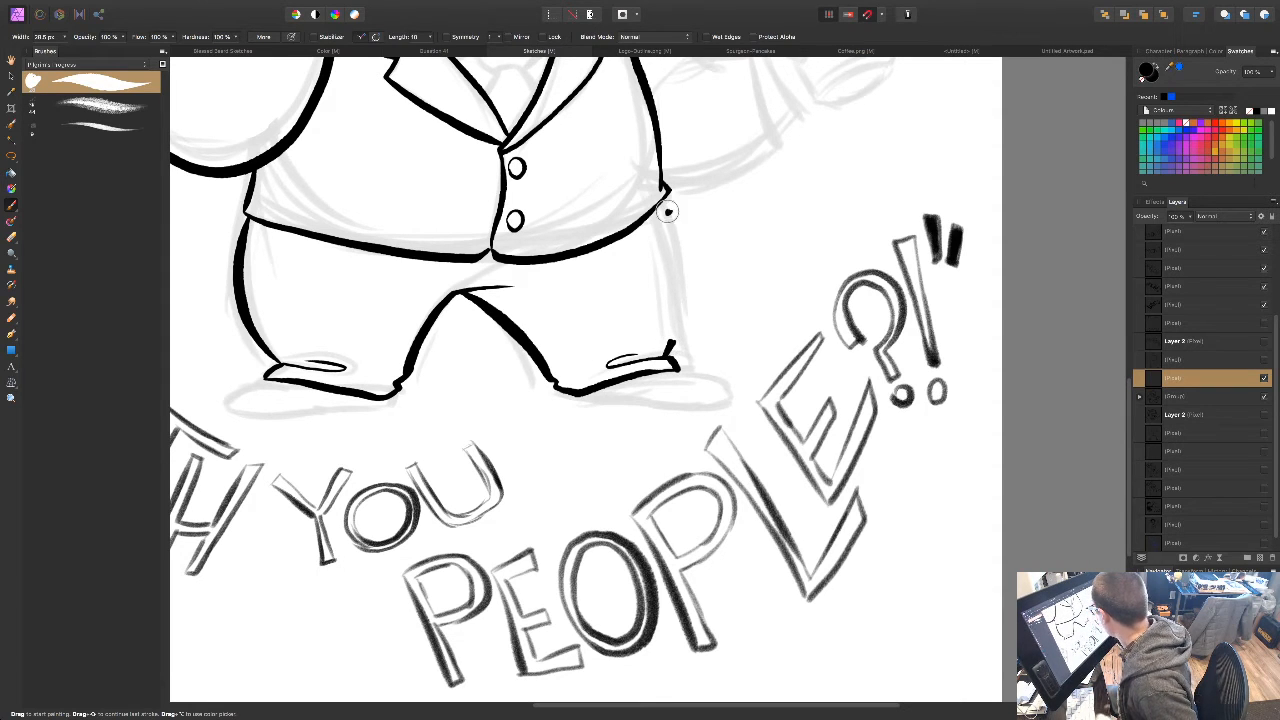
mouse_move(661, 200)
mouse_down()
mouse_move(676, 298)
mouse_move(666, 346)
mouse_up()
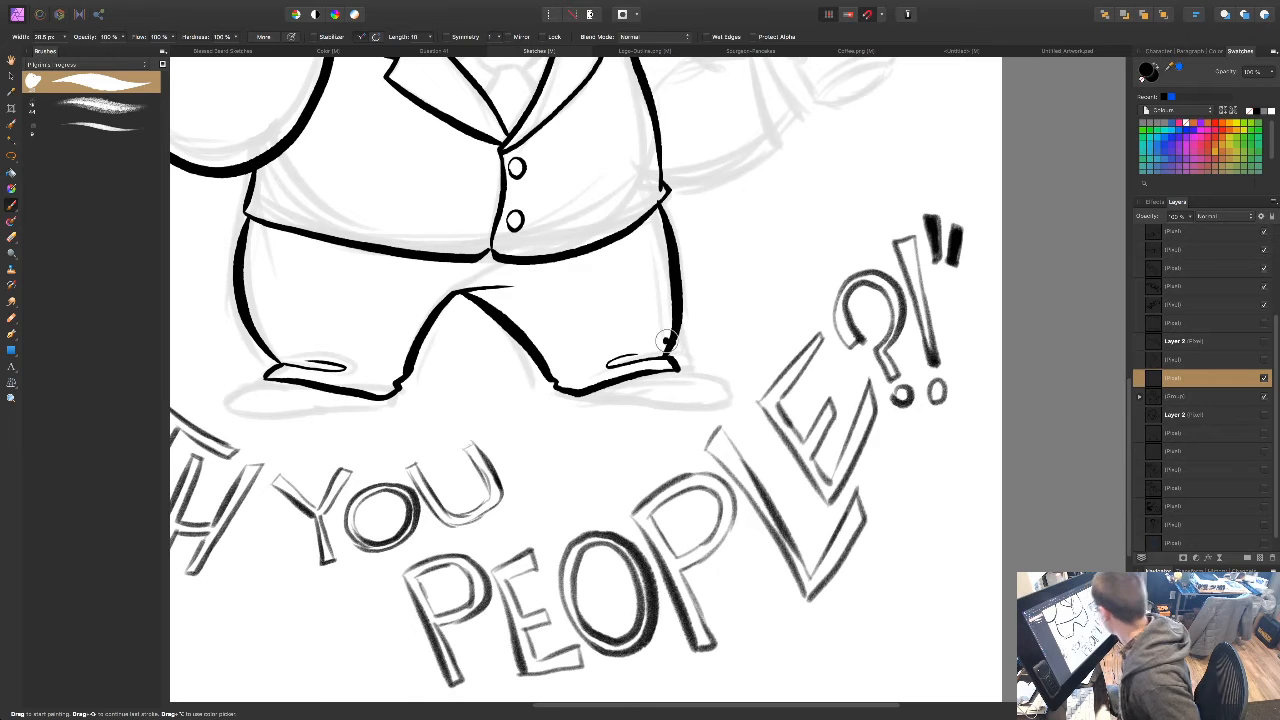
key(super+z)
drag(660, 196, 672, 340)
key(super+z)
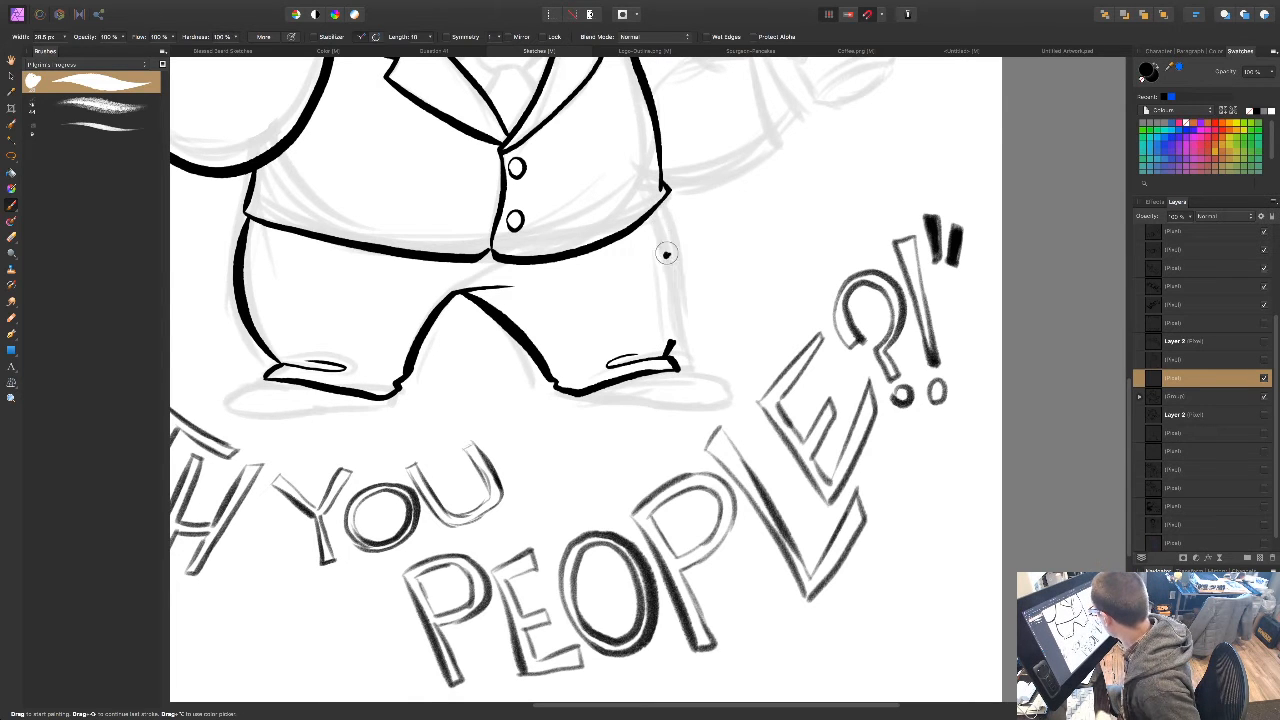
drag(662, 196, 672, 342)
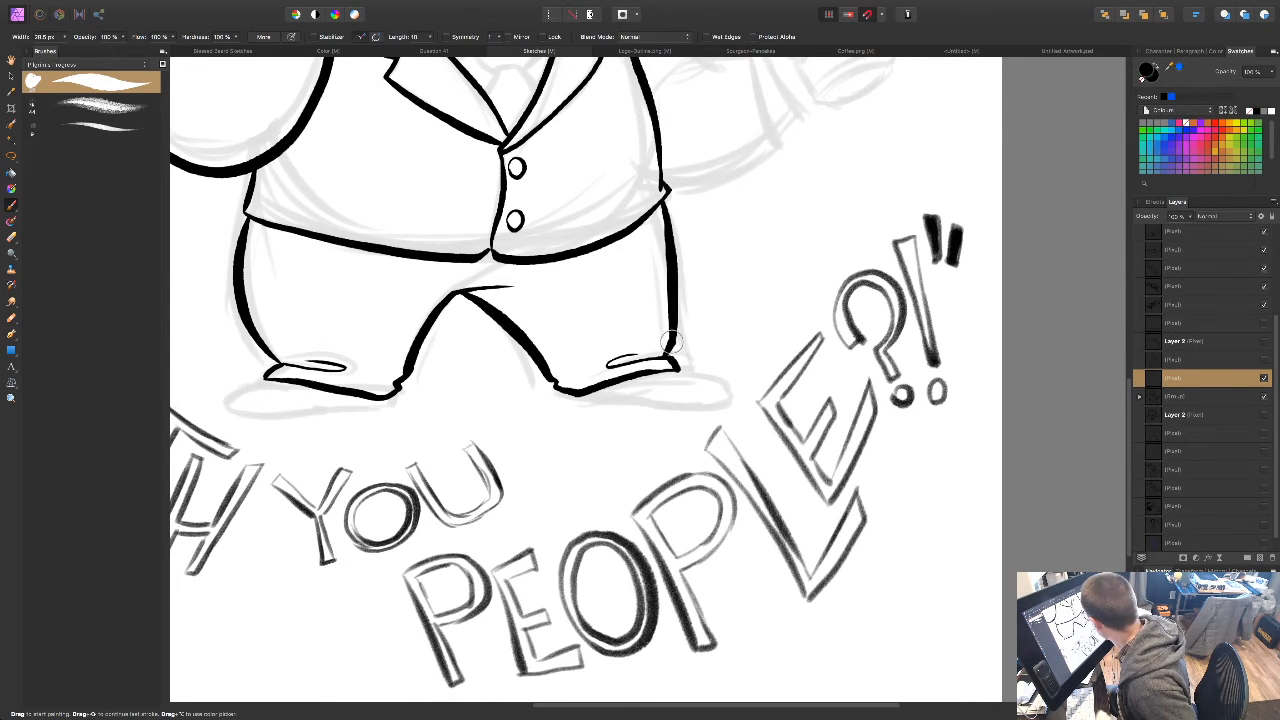
Step: Look over the inked trousers, jacket and head against the faded sketch and the lettering
drag(616, 559, 820, 516)
drag(806, 403, 714, 459)
drag(699, 260, 724, 352)
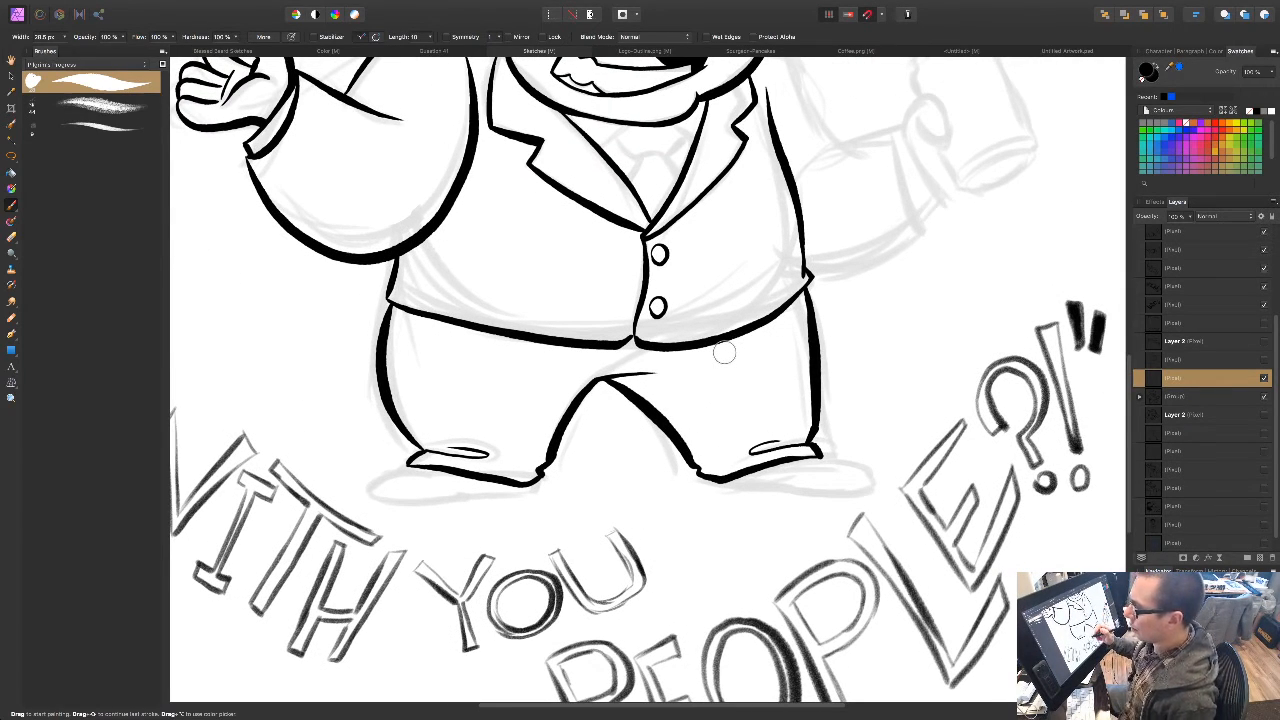
key(space)
mouse_move(621, 482)
mouse_down()
mouse_move(623, 429)
mouse_move(657, 403)
mouse_move(717, 400)
mouse_move(712, 391)
mouse_up()
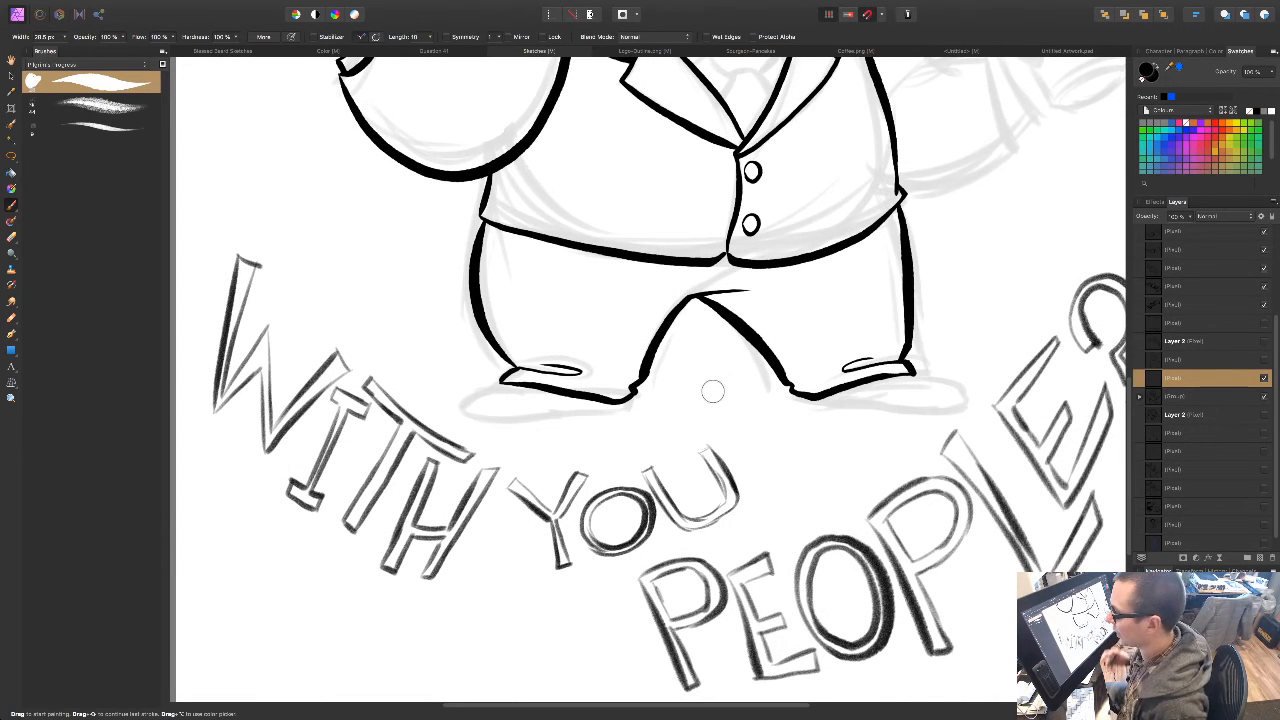
key(space)
drag(756, 330, 430, 531)
drag(798, 383, 786, 414)
drag(548, 500, 867, 476)
drag(895, 415, 706, 553)
drag(722, 490, 696, 541)
drag(688, 584, 671, 533)
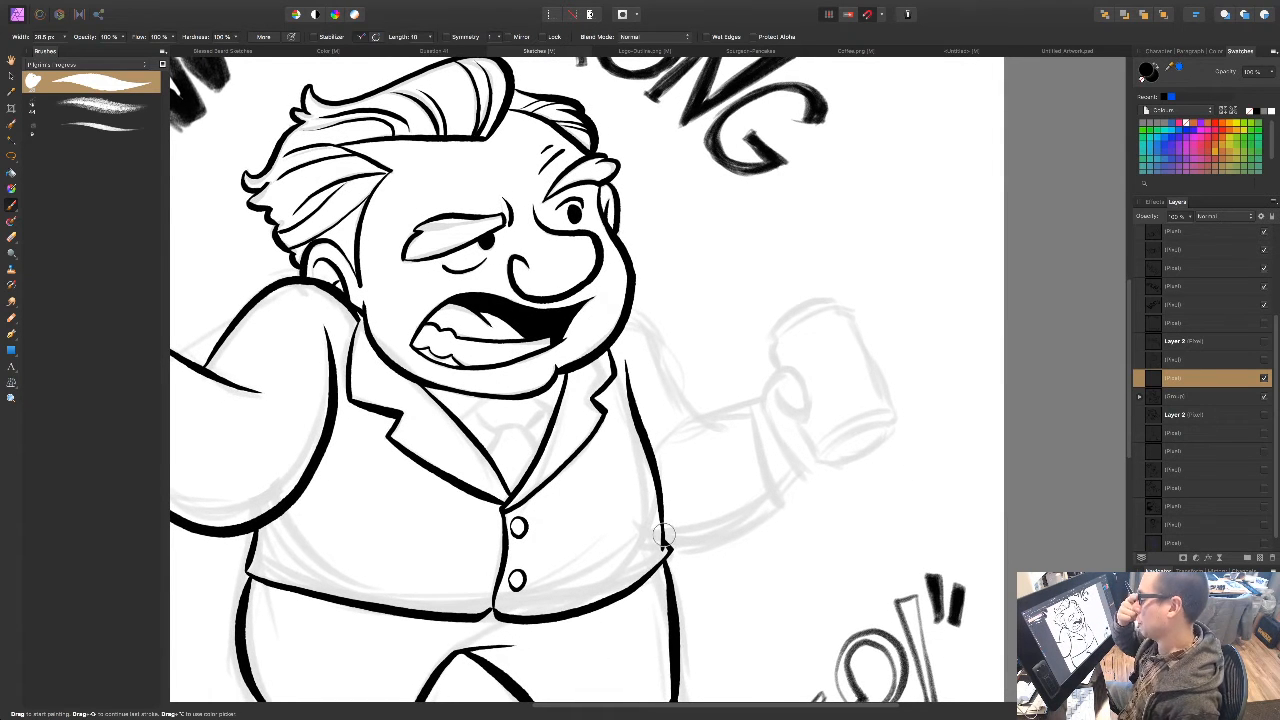
Step: Ink the upper sleeve of the arm holding the drink from shoulder to elbow, with the elbow crease and the forearm's upper edge
drag(646, 513, 712, 467)
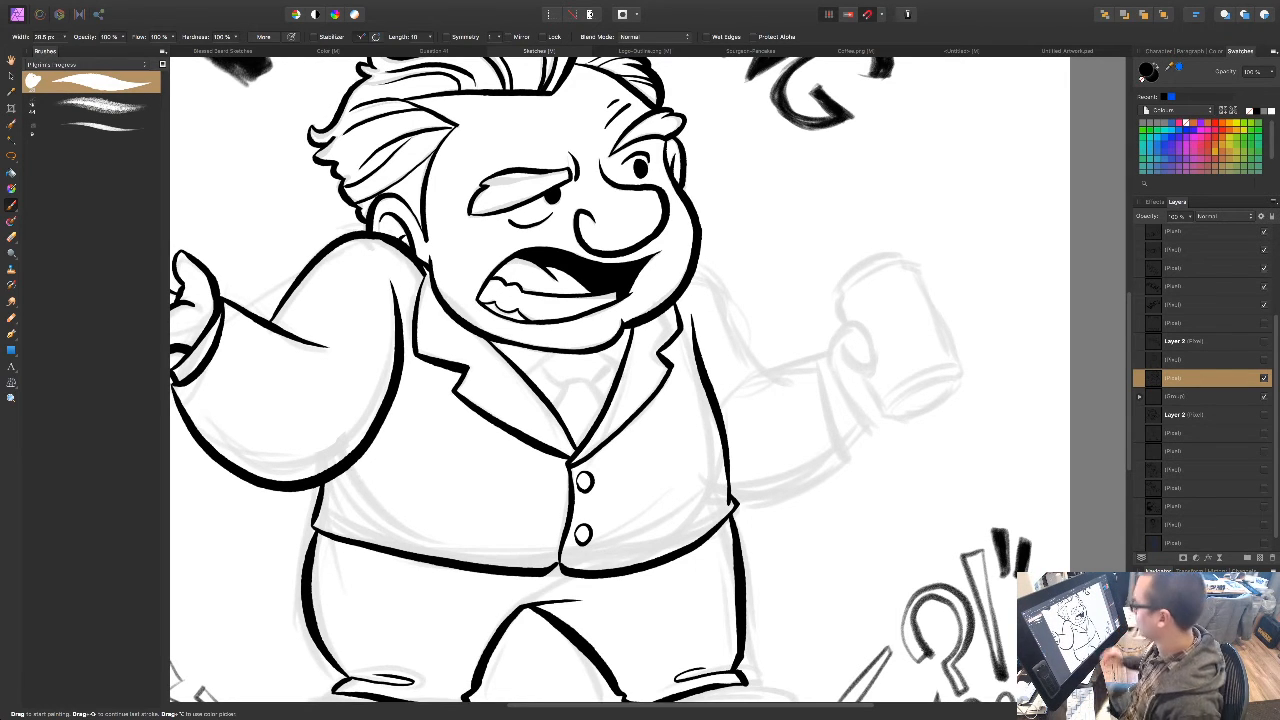
drag(803, 513, 721, 509)
drag(786, 415, 718, 357)
mouse_move(546, 207)
mouse_down()
mouse_move(627, 309)
mouse_move(586, 326)
mouse_move(618, 305)
mouse_up()
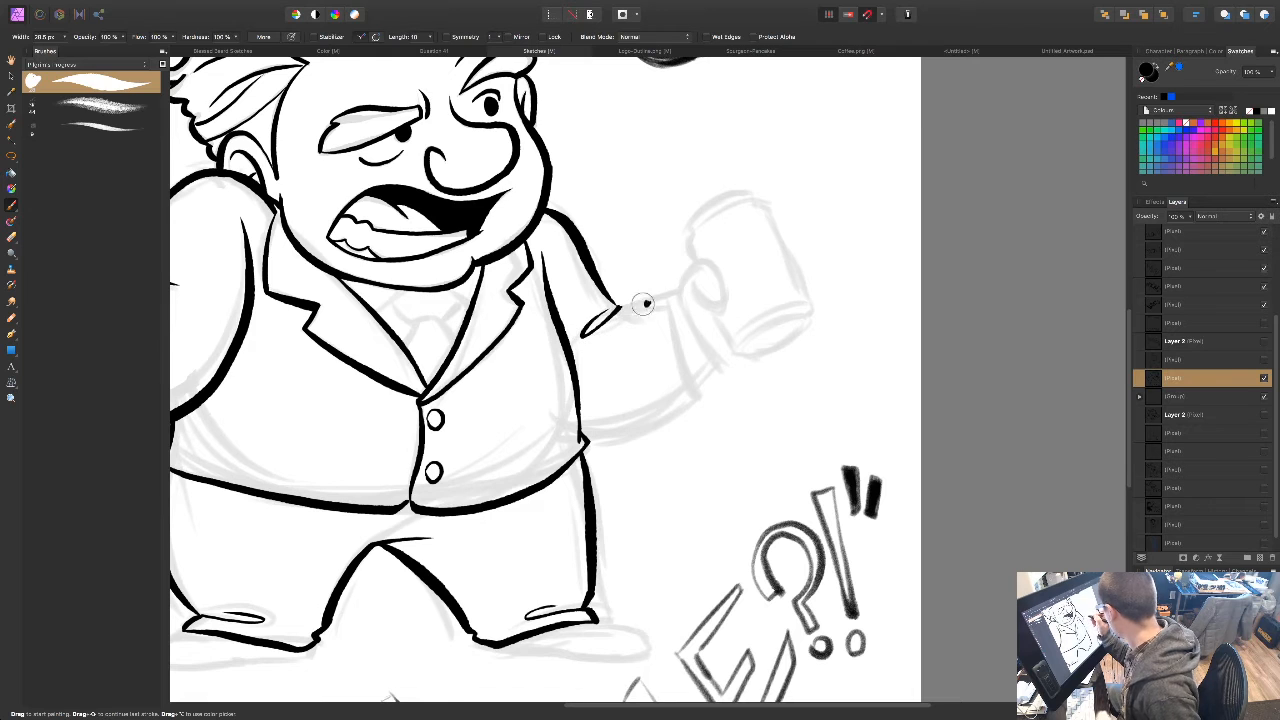
drag(620, 305, 678, 290)
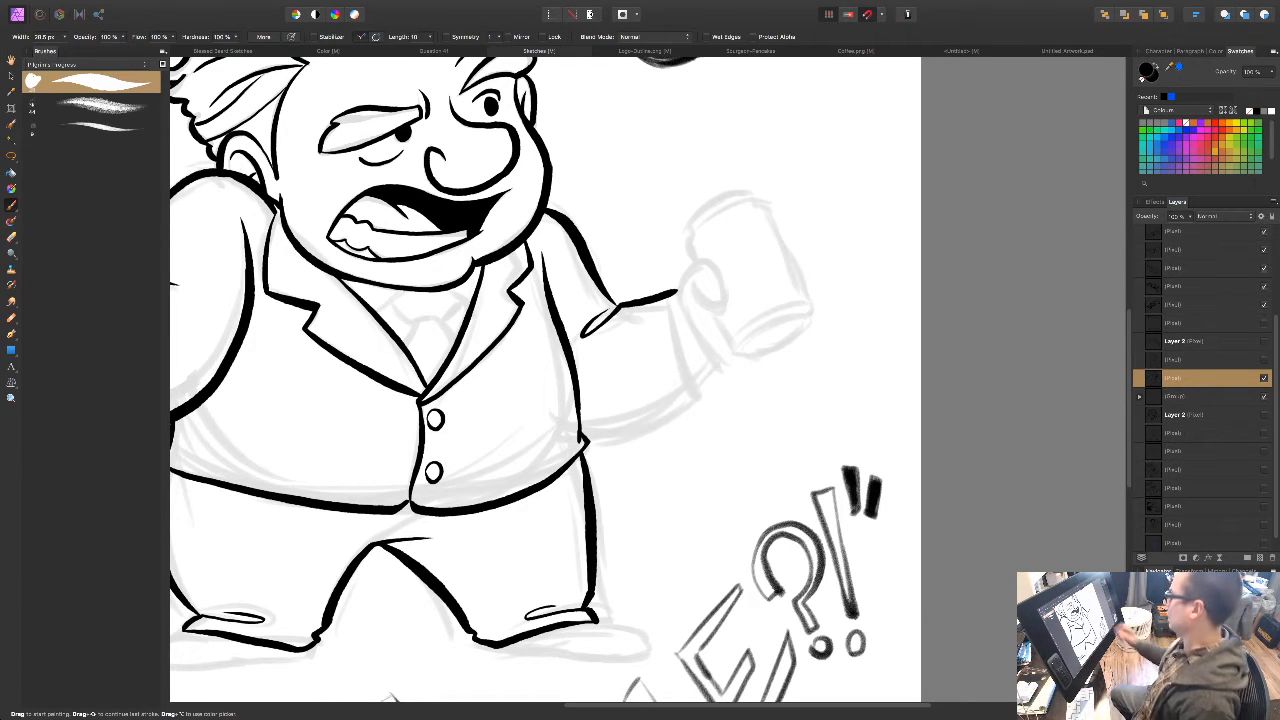
Step: Ink the cuff and underside of the forearm sleeve, plus the curled fingers of the gripping hand
mouse_move(682, 528)
mouse_down()
mouse_move(644, 497)
mouse_move(487, 457)
mouse_up()
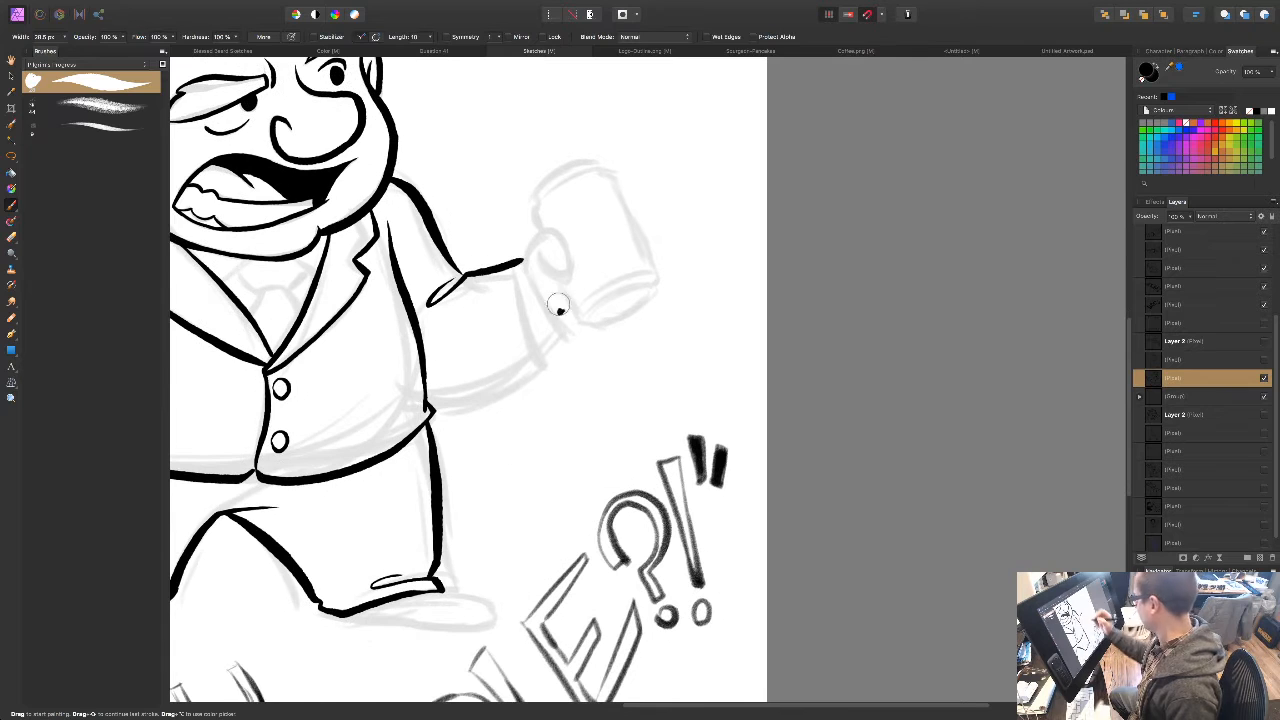
mouse_move(522, 261)
mouse_down()
mouse_move(552, 338)
mouse_move(541, 346)
mouse_up()
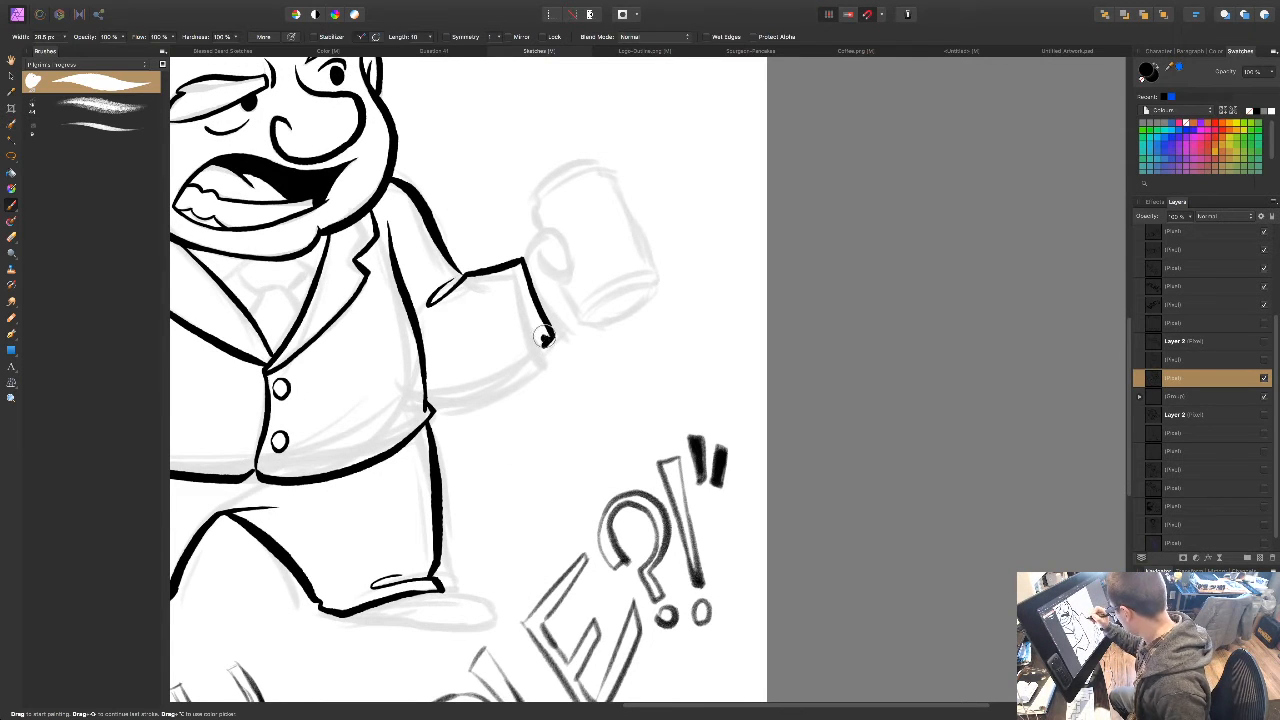
mouse_move(516, 265)
mouse_down()
mouse_move(543, 360)
mouse_move(502, 395)
mouse_move(428, 402)
mouse_up()
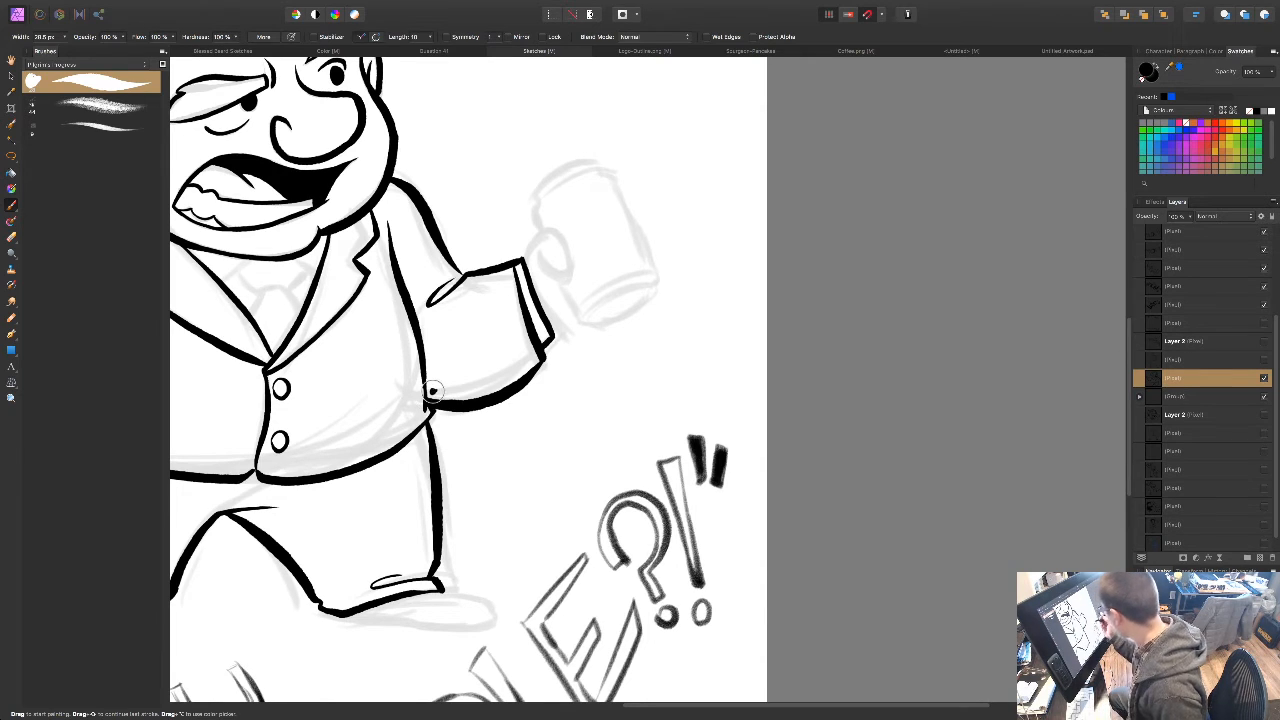
mouse_move(521, 262)
mouse_down()
mouse_move(558, 236)
mouse_move(560, 270)
mouse_move(544, 246)
mouse_move(562, 232)
mouse_move(550, 293)
mouse_up()
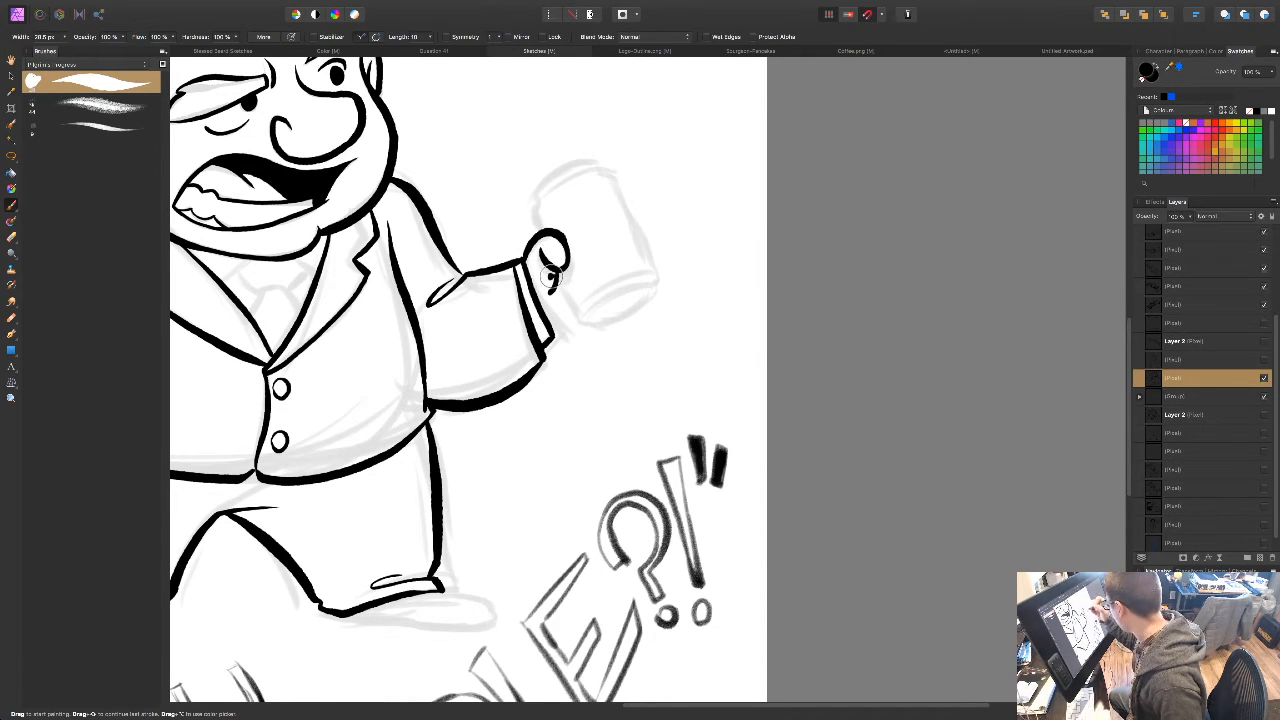
Step: Ink a drink can in the gripping hand over the mug sketch, with its top rim, both sides and rounded base
mouse_move(536, 214)
mouse_down()
mouse_move(548, 238)
mouse_move(541, 200)
mouse_up()
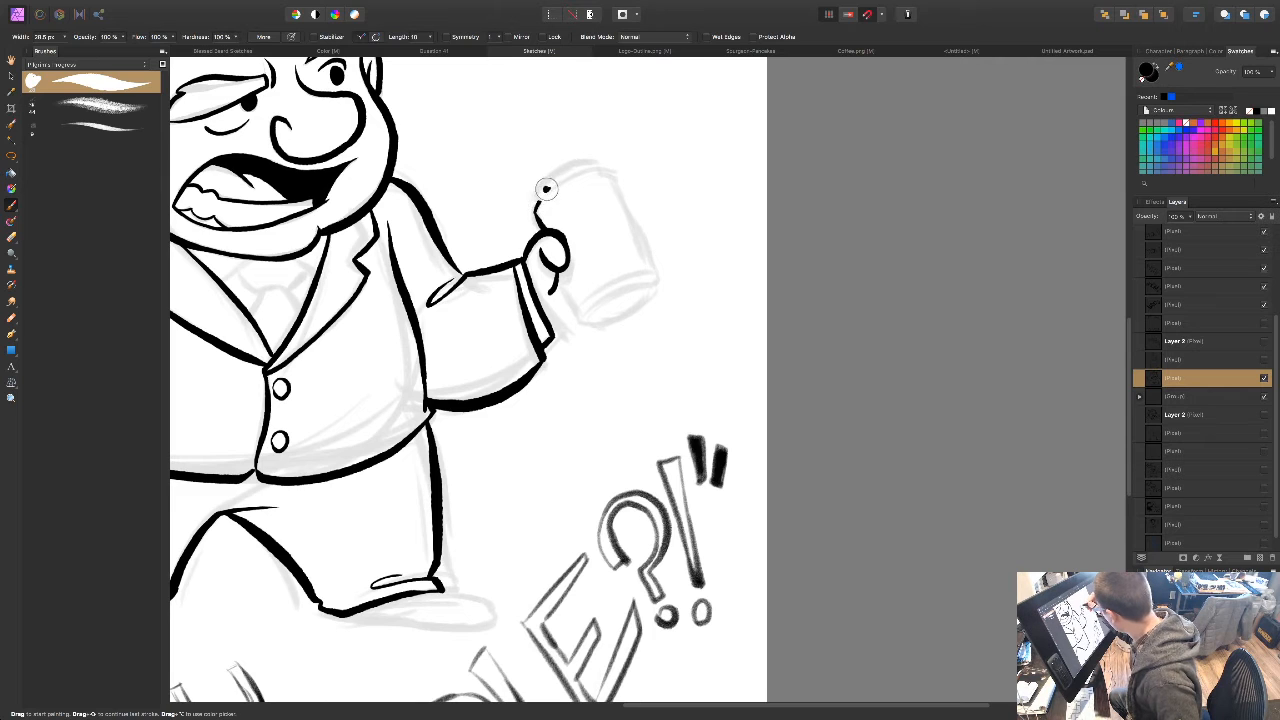
mouse_move(535, 212)
mouse_down()
mouse_move(570, 166)
mouse_move(597, 166)
mouse_up()
drag(533, 200, 607, 161)
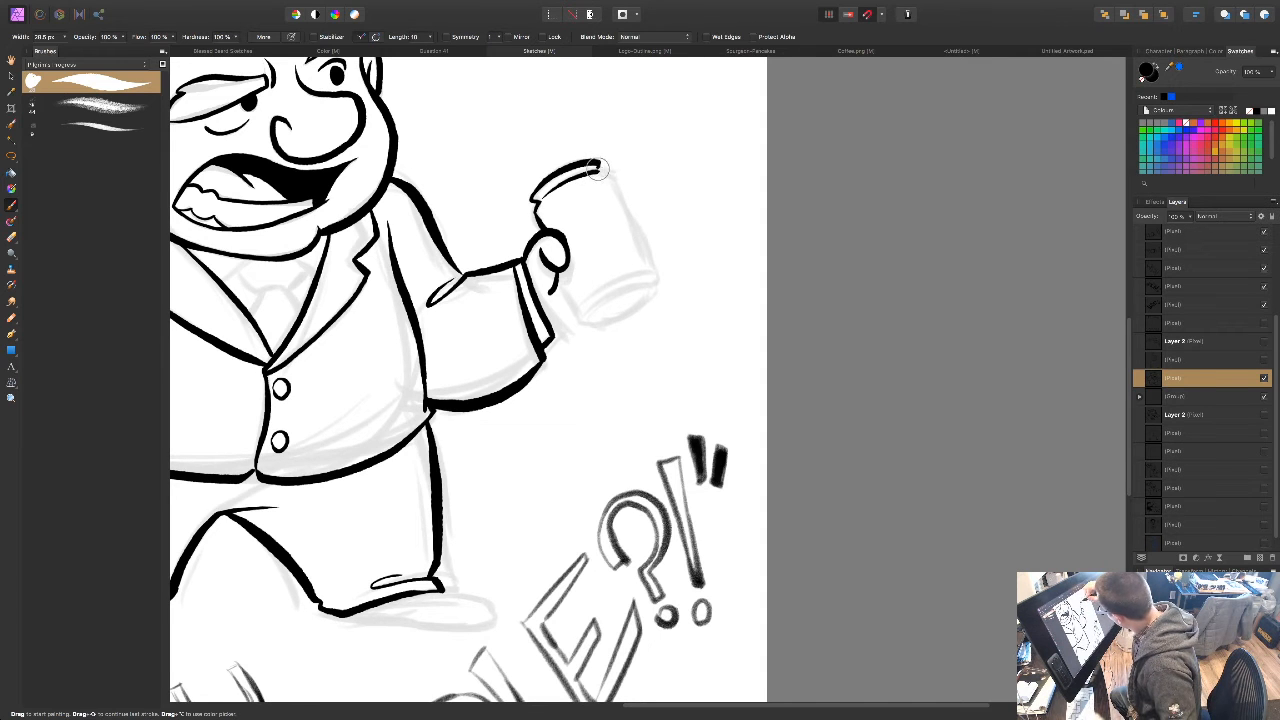
drag(604, 168, 660, 268)
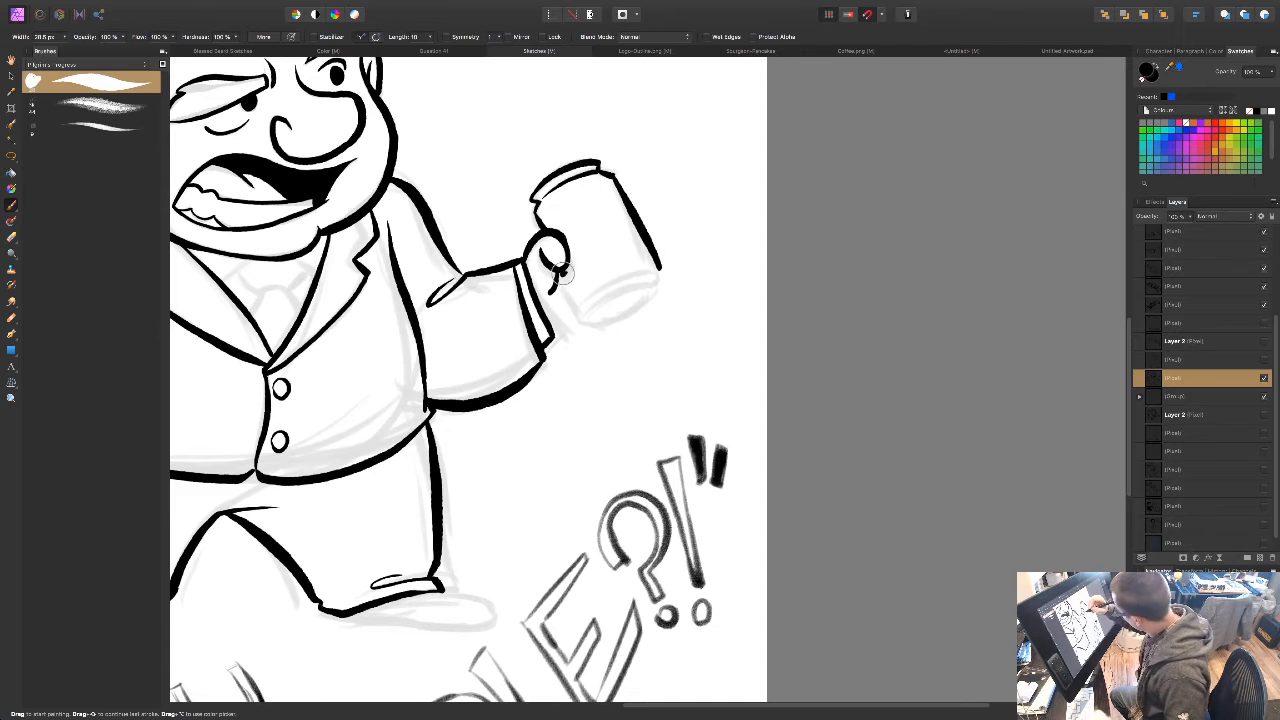
drag(556, 264, 586, 306)
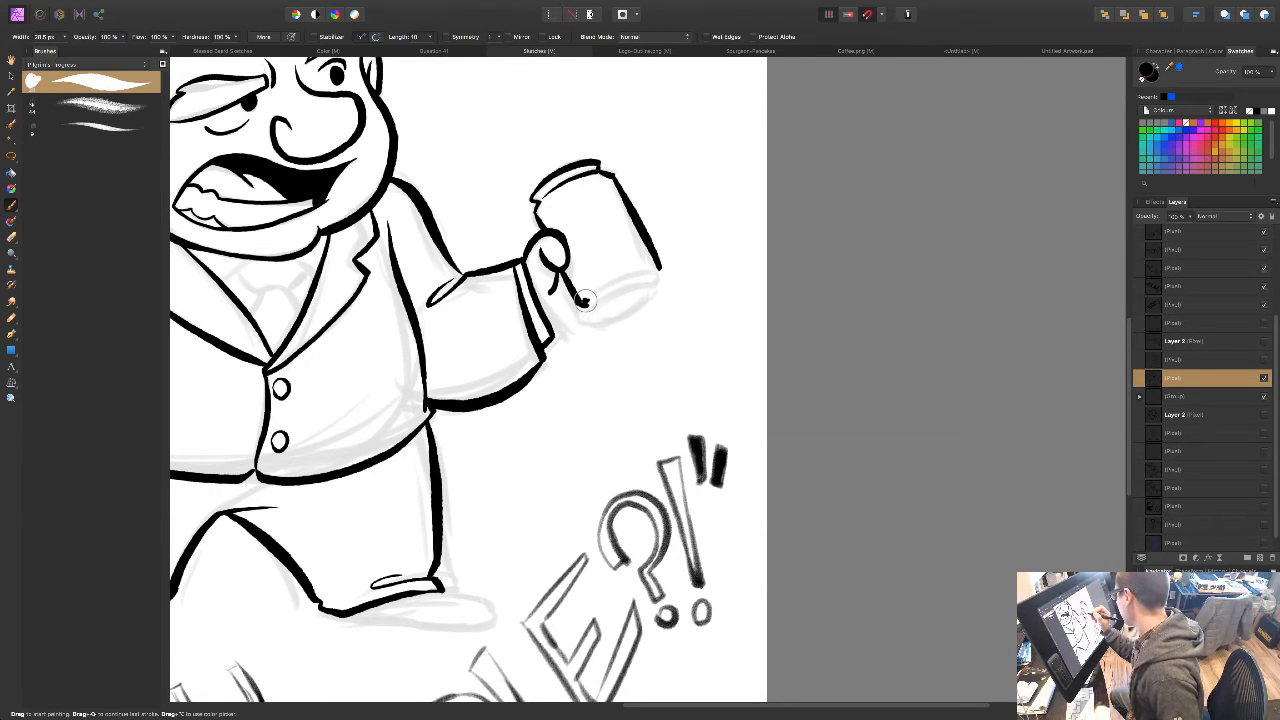
mouse_move(588, 302)
mouse_down()
mouse_move(656, 270)
mouse_move(593, 311)
mouse_up()
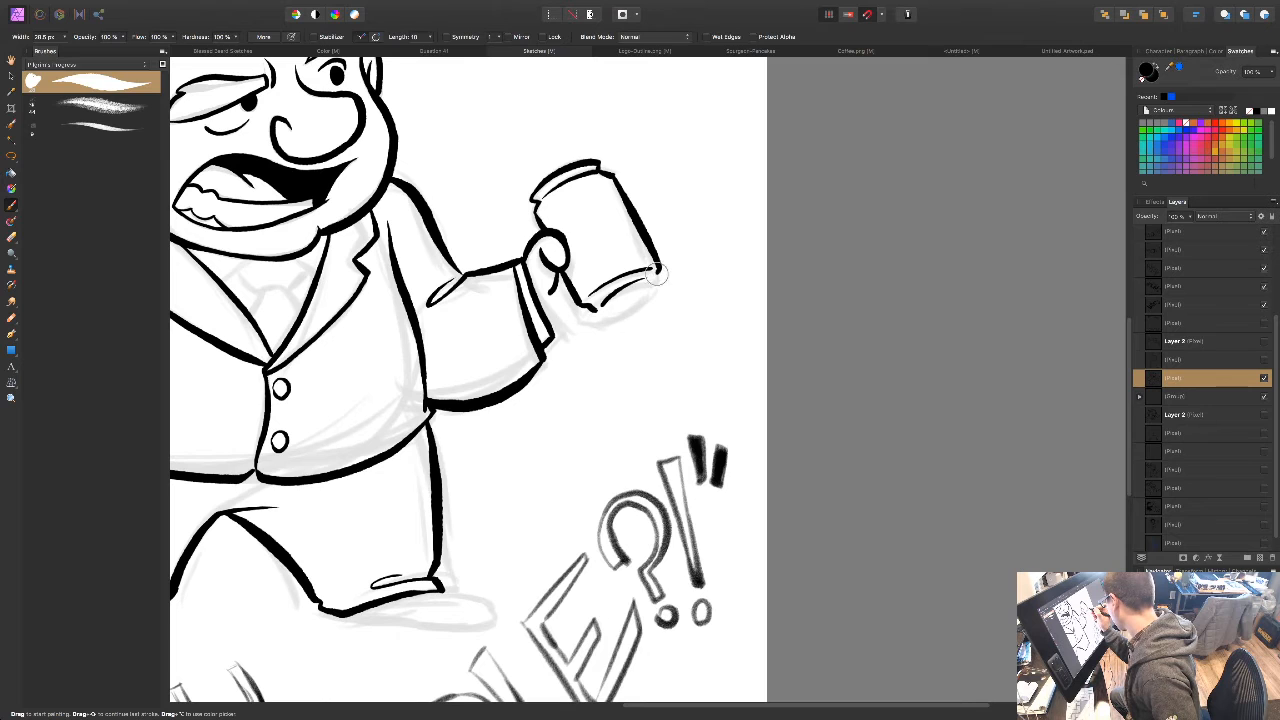
mouse_move(655, 286)
mouse_down()
mouse_move(592, 311)
mouse_move(612, 306)
mouse_up()
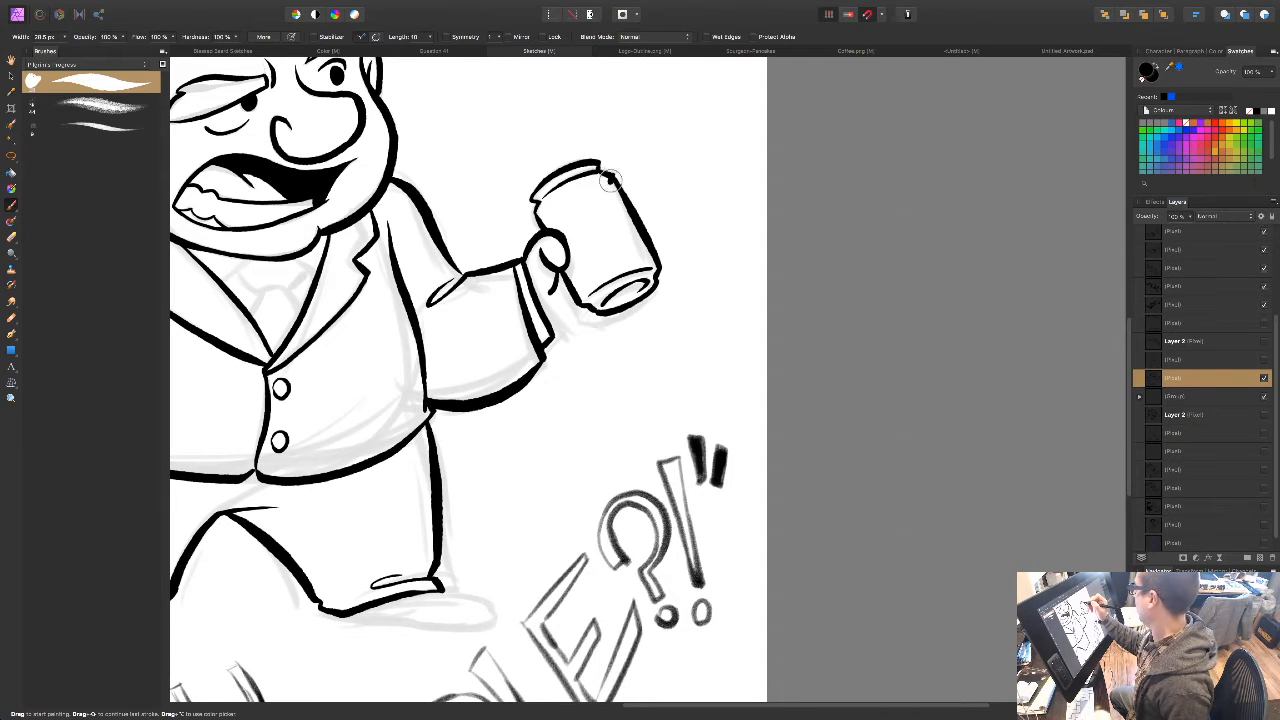
Step: Ink the curved swirl label lines on the can and check the whole figure
mouse_move(604, 174)
mouse_down()
mouse_move(575, 291)
mouse_move(614, 278)
mouse_move(601, 241)
mouse_move(642, 178)
mouse_up()
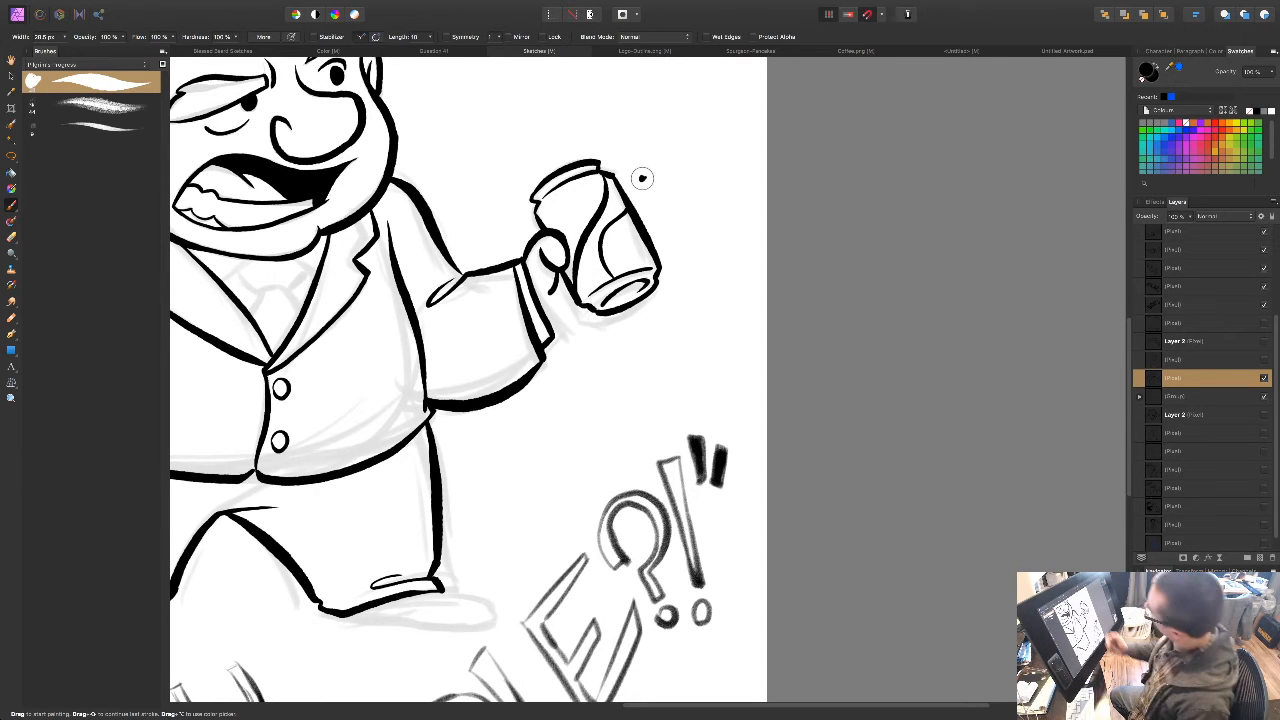
key(ctrl+z)
key(super+minus)
key(super+minus)
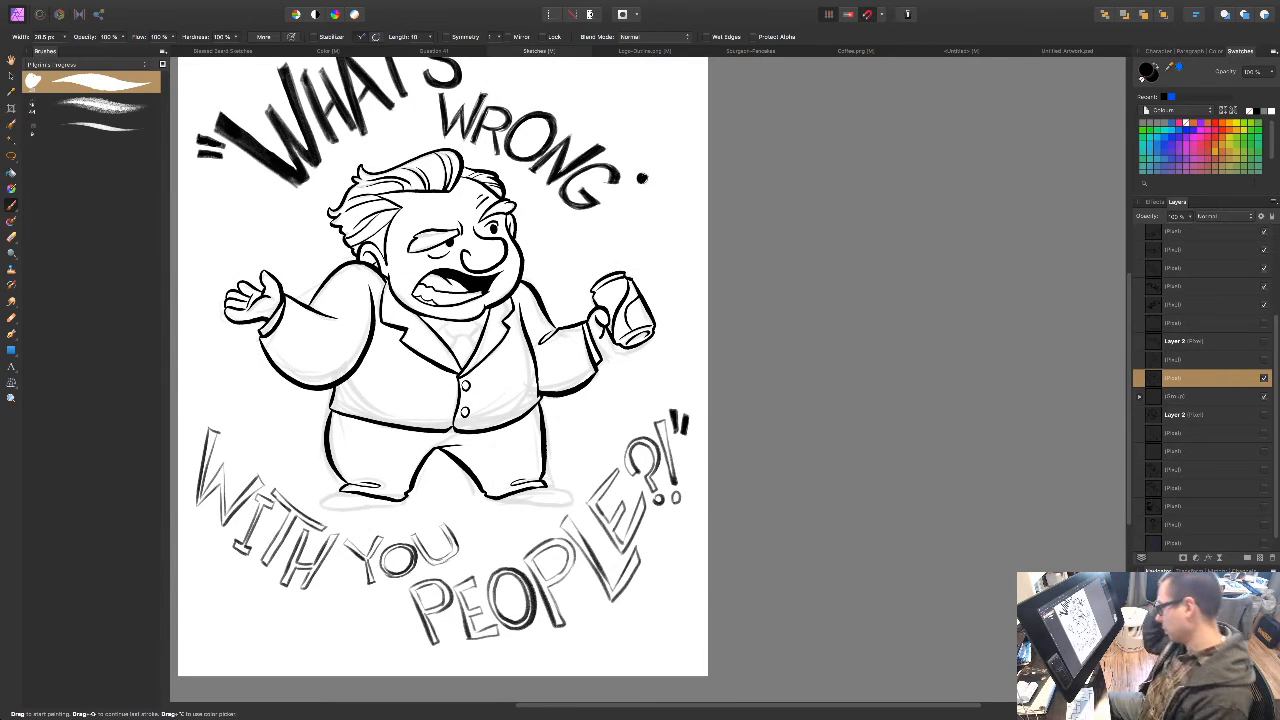
drag(510, 520, 497, 480)
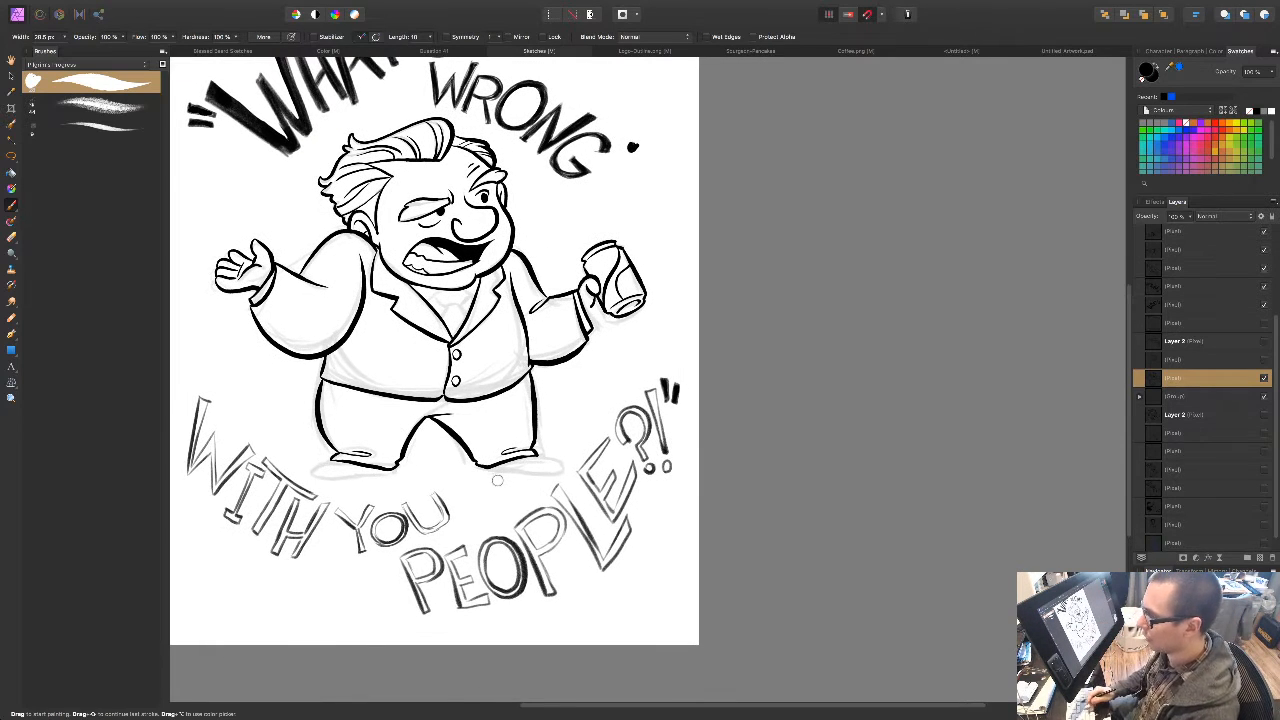
key(super+z)
key(super+shift+z)
Step: Ink the shirt collar and the knotted tie with its crease between the jacket lapels
key(super+plus)
key(super+plus)
drag(331, 373, 522, 497)
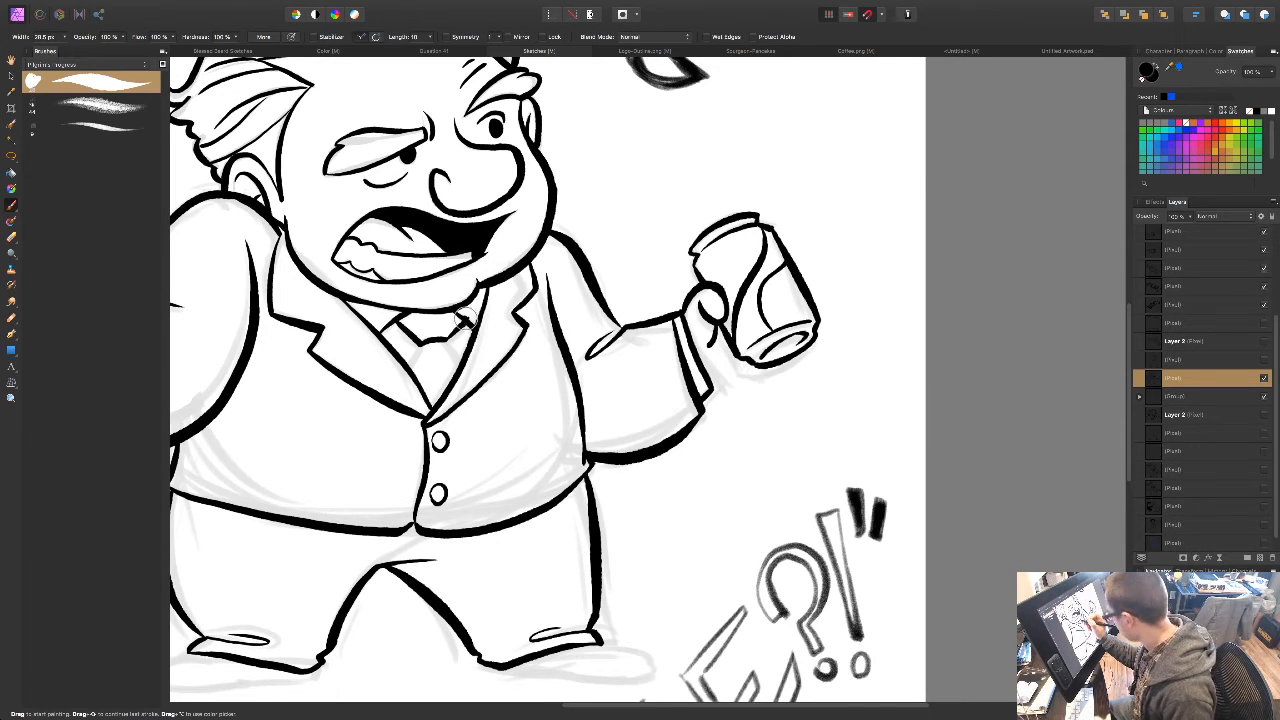
mouse_move(467, 318)
mouse_down()
mouse_move(472, 329)
mouse_move(413, 372)
mouse_move(462, 366)
mouse_move(437, 365)
mouse_up()
Step: Ink the outlines of both pointed shoes beneath the trouser cuffs
drag(492, 613, 683, 380)
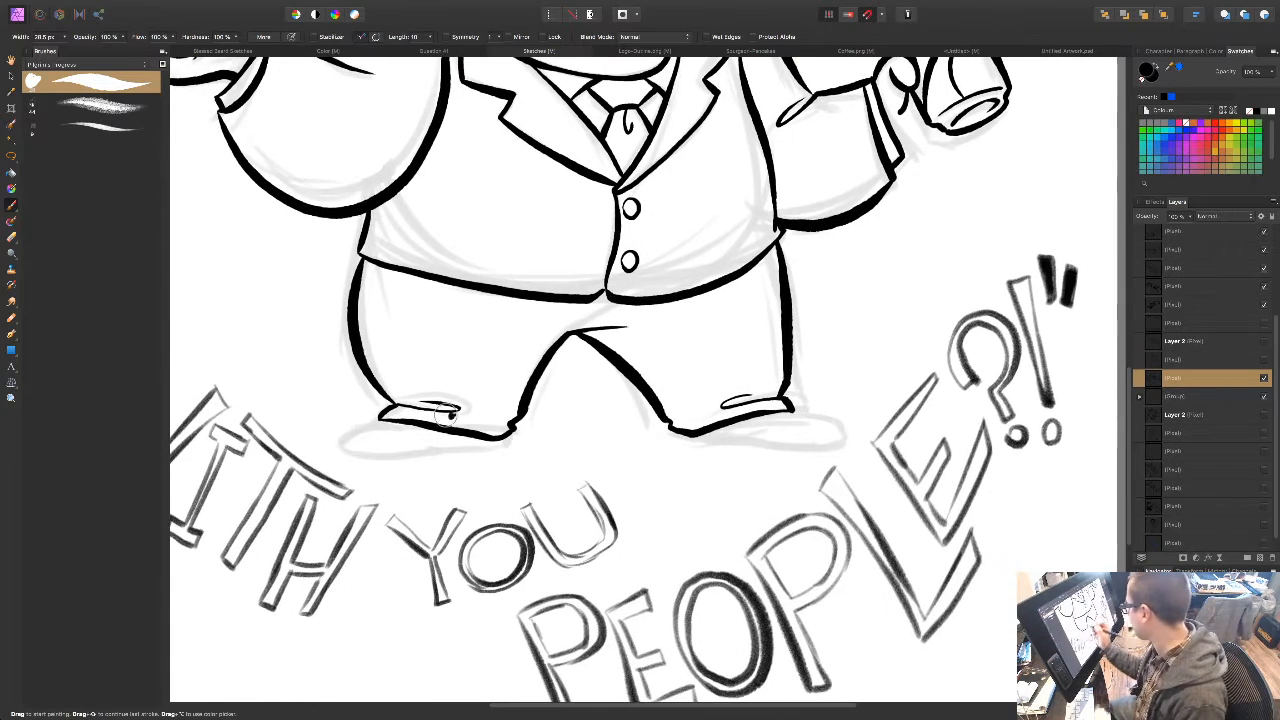
mouse_move(392, 420)
mouse_down()
mouse_move(348, 448)
mouse_move(485, 440)
mouse_up()
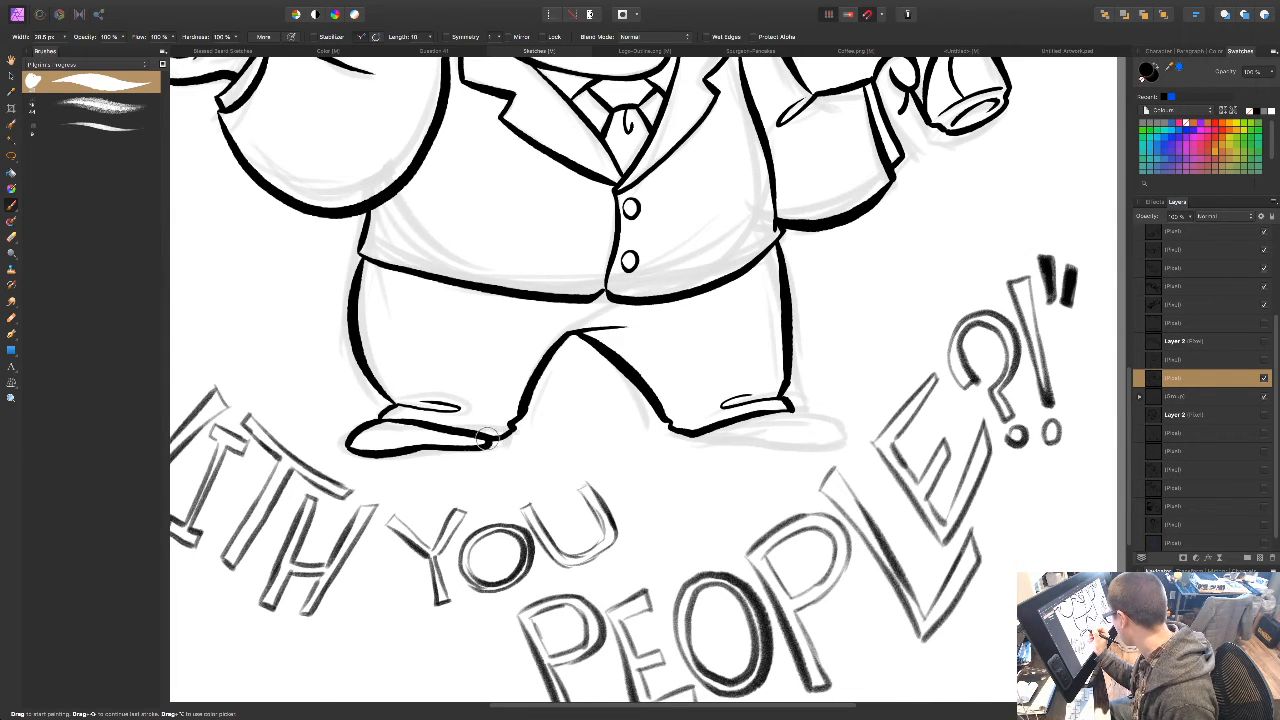
key(ctrl+z)
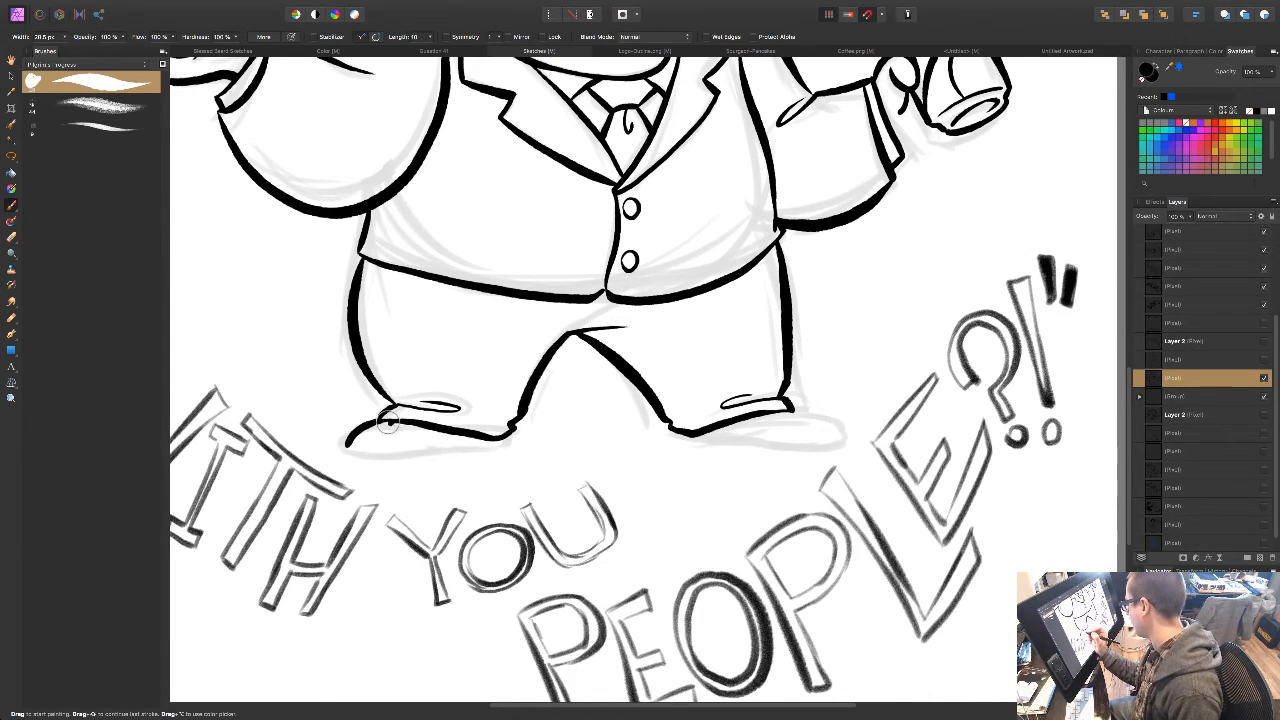
mouse_move(348, 448)
mouse_down()
mouse_move(393, 459)
mouse_move(513, 432)
mouse_up()
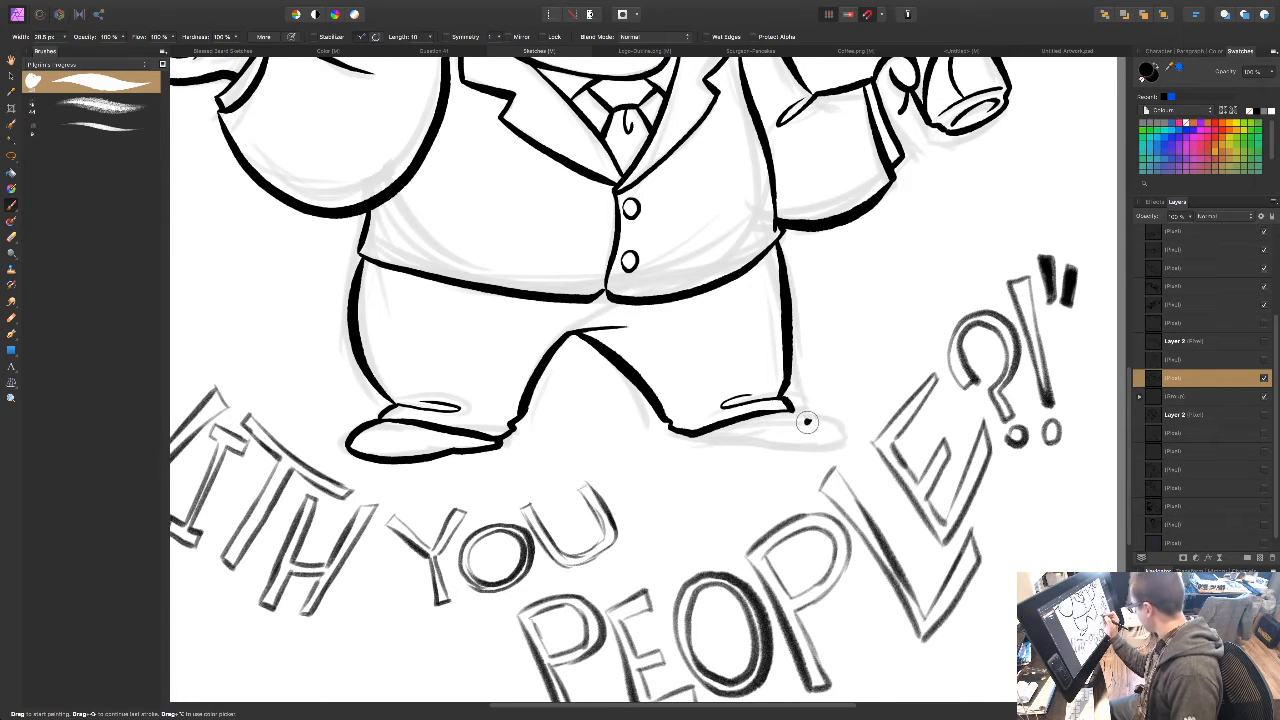
mouse_move(765, 406)
mouse_down()
mouse_move(809, 418)
mouse_move(838, 442)
mouse_move(784, 456)
mouse_move(677, 434)
mouse_up()
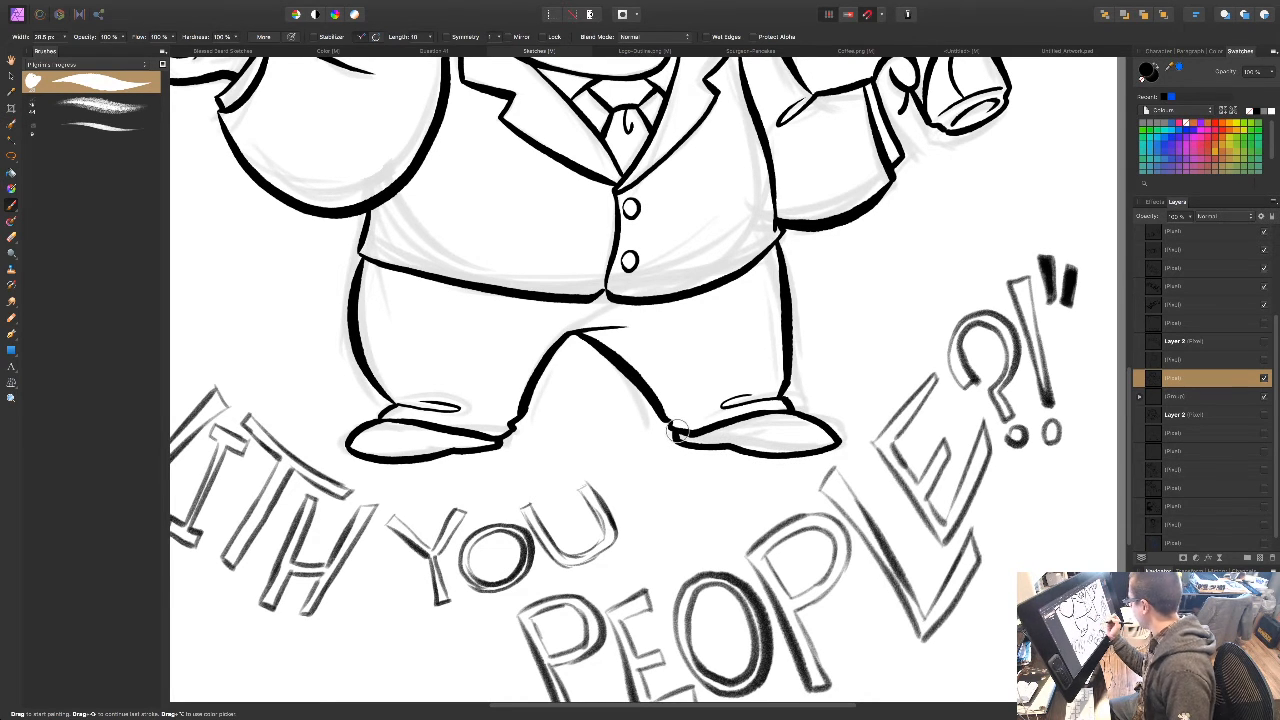
Step: Fill both shoes solid black, leaving a small white highlight on each
mouse_move(364, 451)
mouse_down()
mouse_move(399, 438)
mouse_move(389, 422)
mouse_move(462, 434)
mouse_move(432, 446)
mouse_up()
key(super+z)
mouse_move(381, 449)
mouse_down()
mouse_move(352, 447)
mouse_move(388, 425)
mouse_move(485, 440)
mouse_move(366, 451)
mouse_move(455, 440)
mouse_move(415, 452)
mouse_move(378, 445)
mouse_move(406, 442)
mouse_move(379, 431)
mouse_up()
key(space)
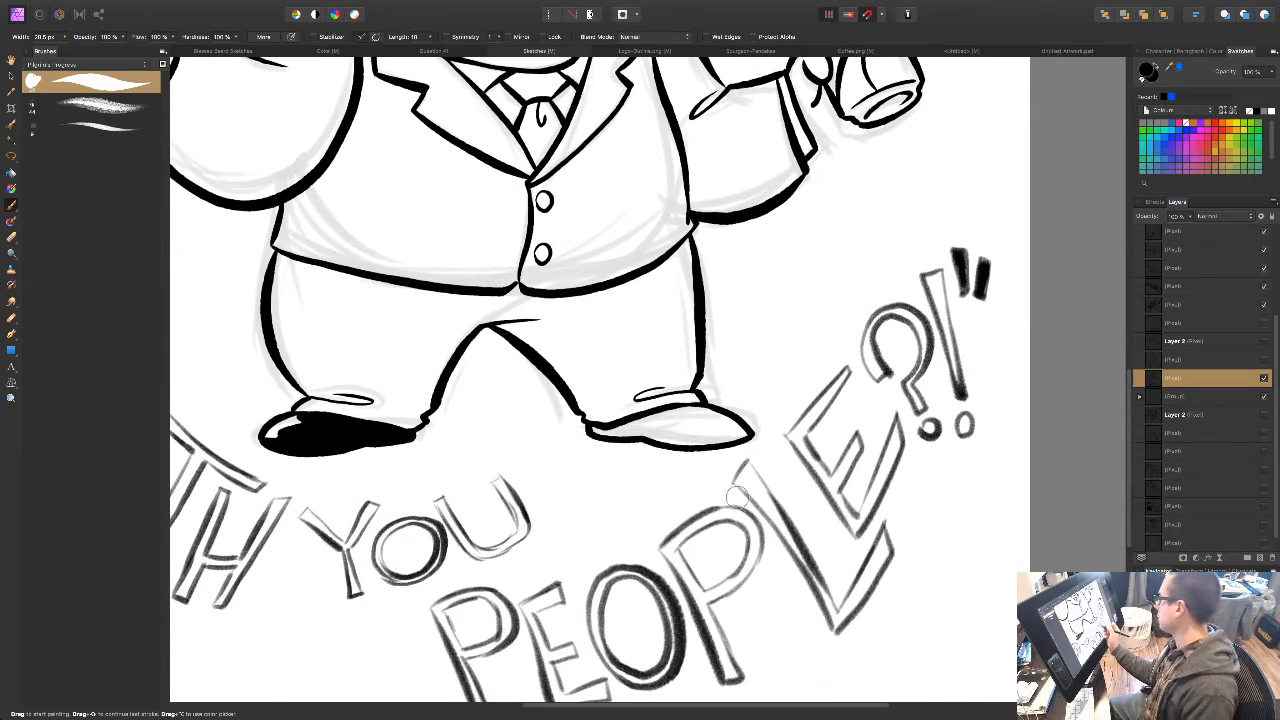
mouse_move(748, 437)
mouse_down()
mouse_move(682, 407)
mouse_move(593, 428)
mouse_move(727, 438)
mouse_move(657, 435)
mouse_move(720, 437)
mouse_move(690, 417)
mouse_move(654, 421)
mouse_move(712, 433)
mouse_move(631, 436)
mouse_up()
drag(715, 568, 685, 582)
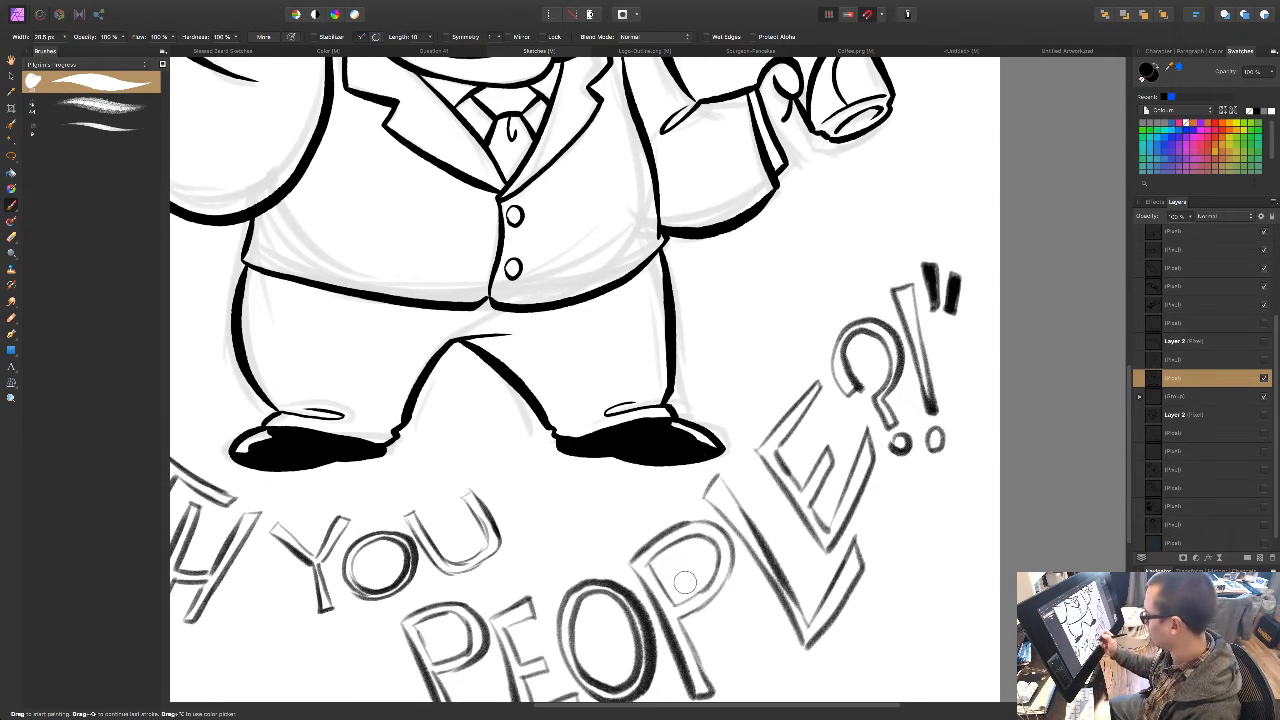
Step: Refine the white shoe highlights by erasing and repainting black around their edges
key(e)
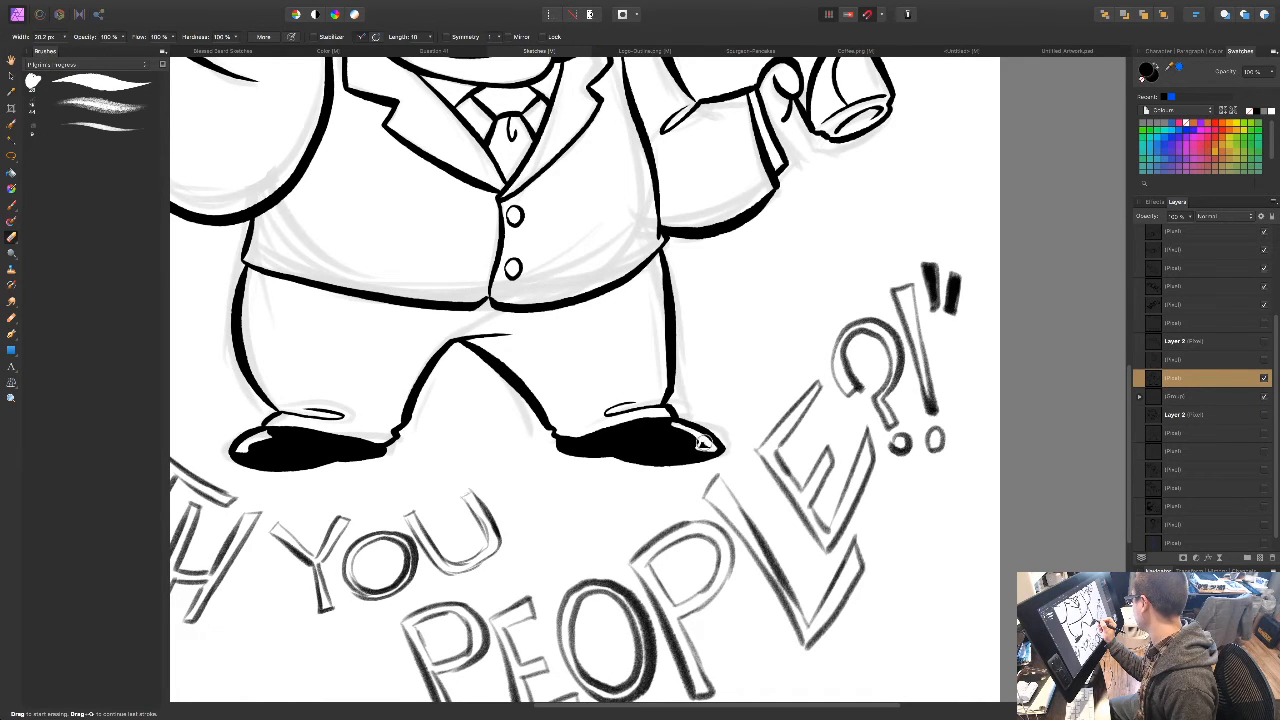
key(b)
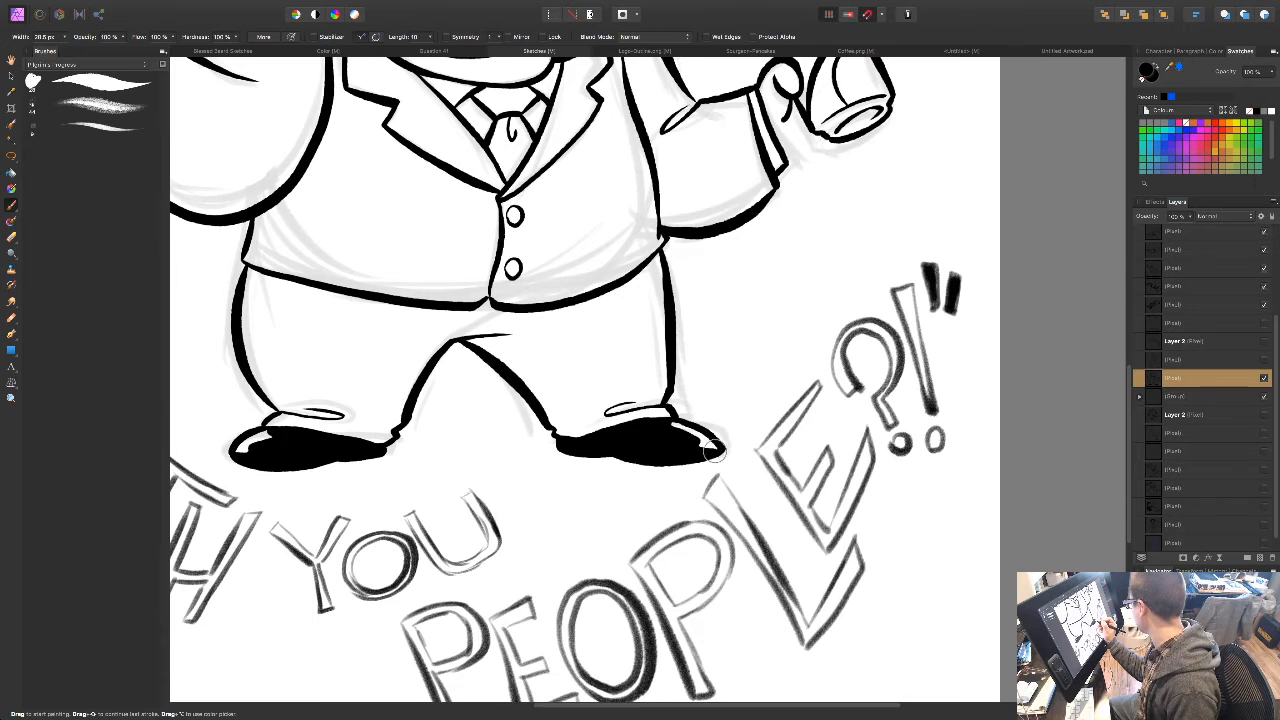
click(665, 521)
drag(665, 521, 729, 499)
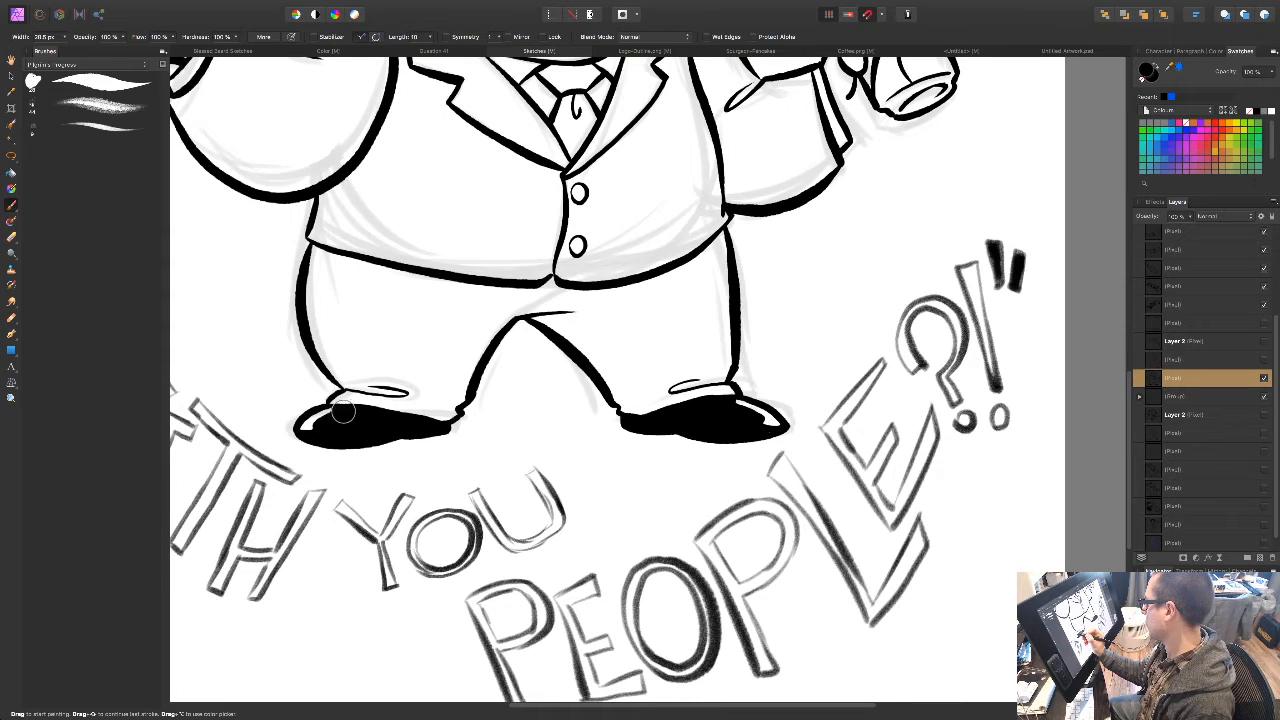
drag(556, 410, 438, 417)
Step: Check the whole inked figure and hide the faded figure sketch group
drag(482, 502, 630, 592)
scroll(630, 592, down, 5)
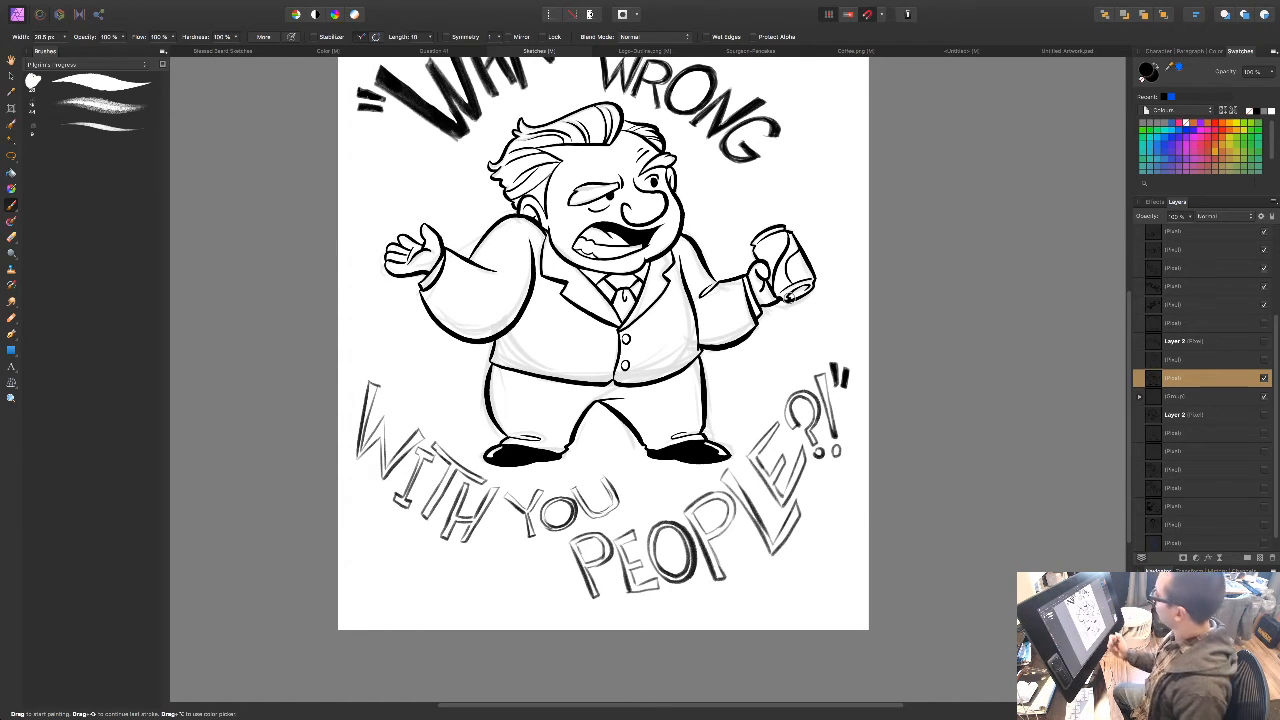
drag(673, 475, 585, 489)
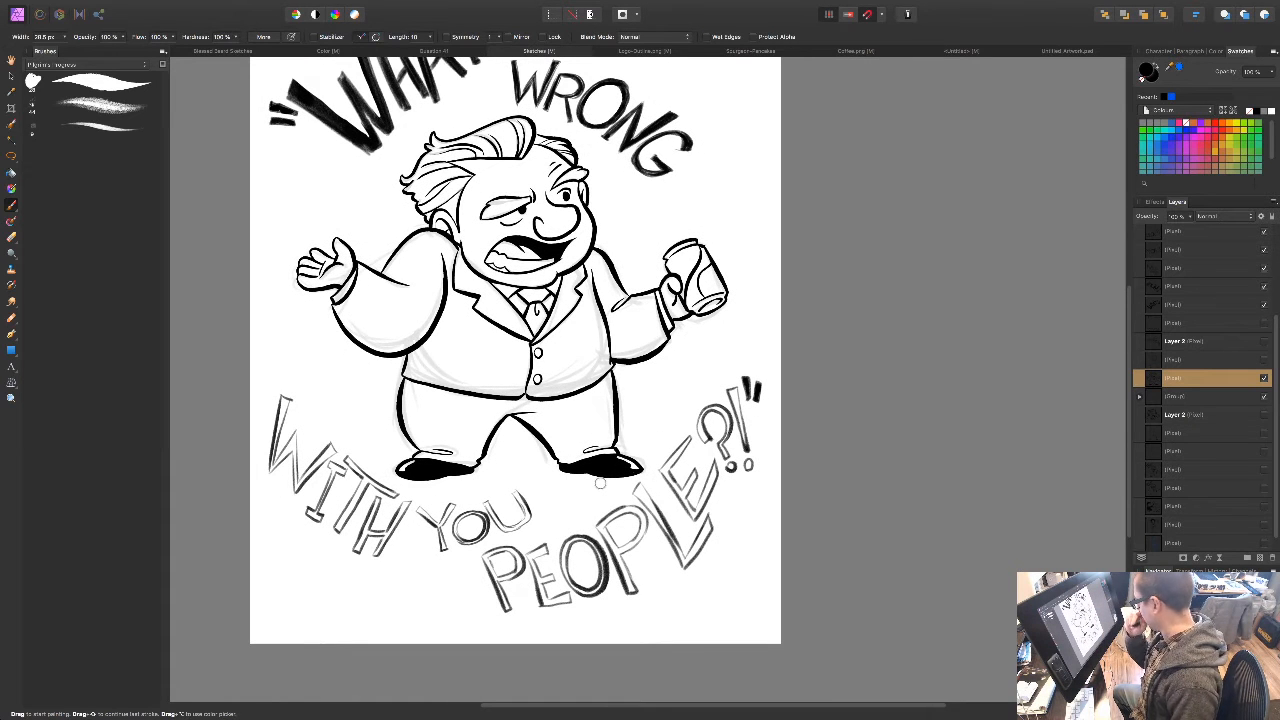
drag(600, 483, 569, 513)
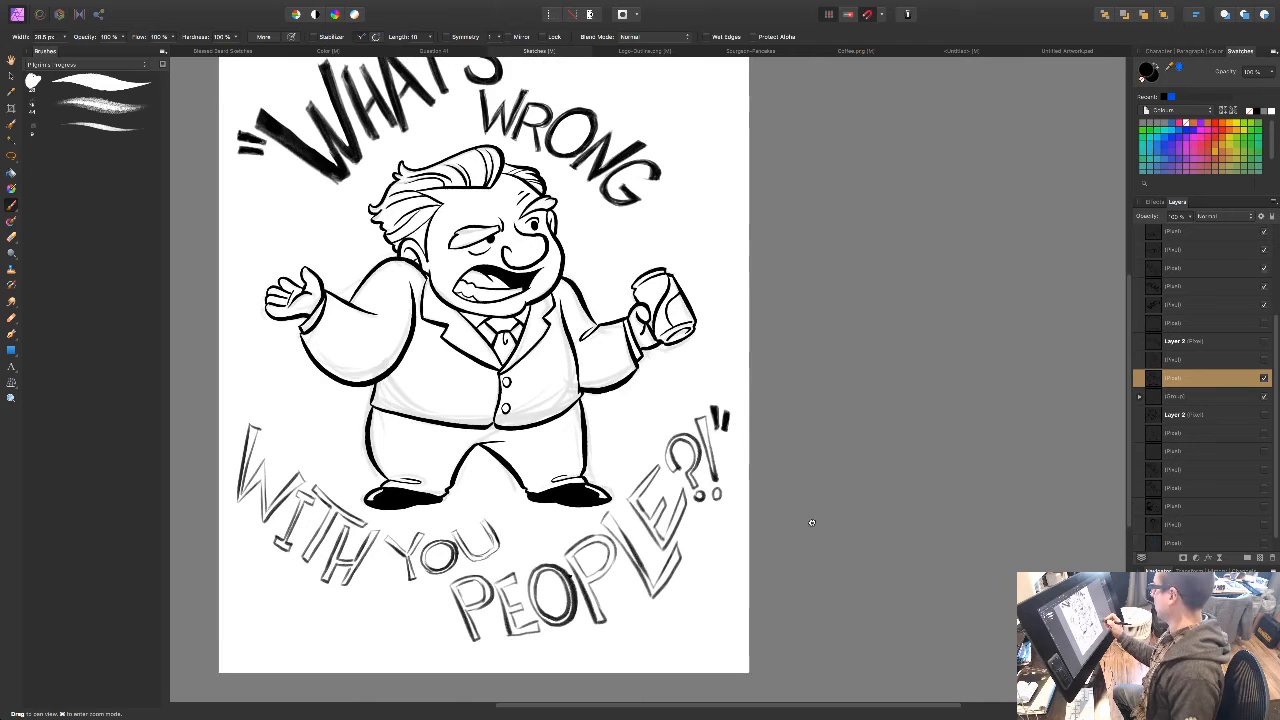
click(1265, 397)
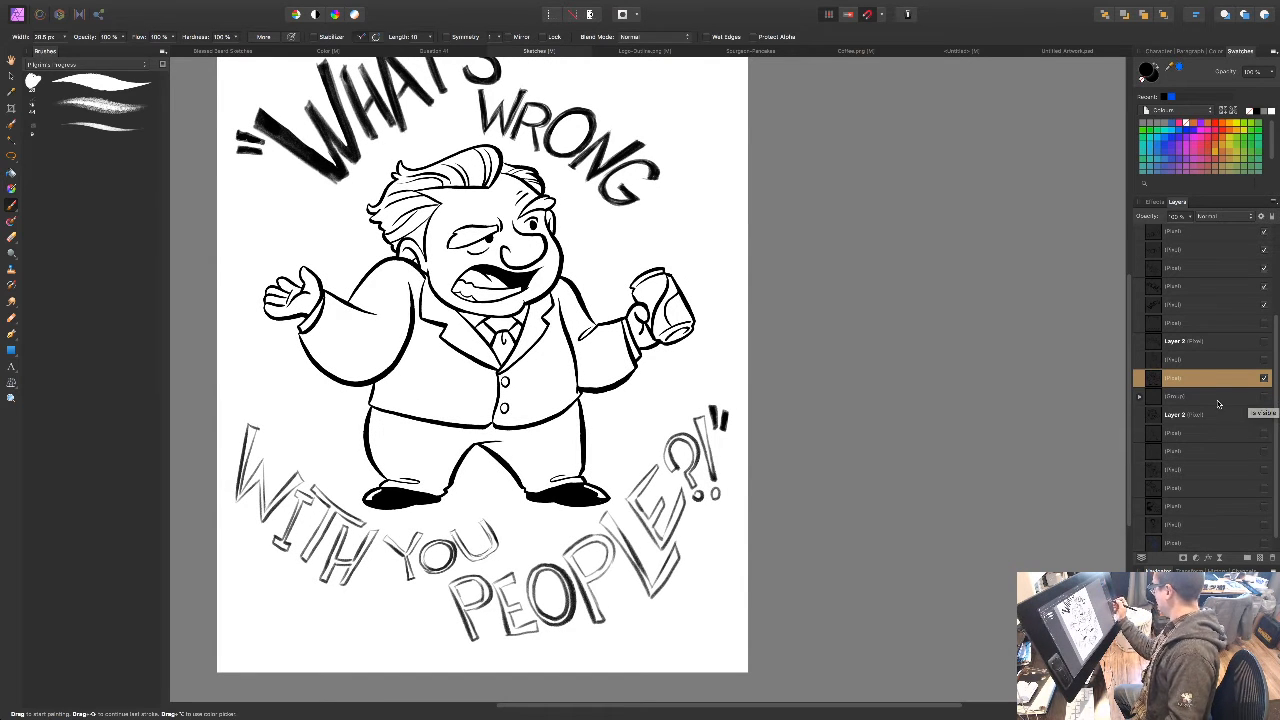
click(1258, 397)
click(1263, 397)
click(1263, 397)
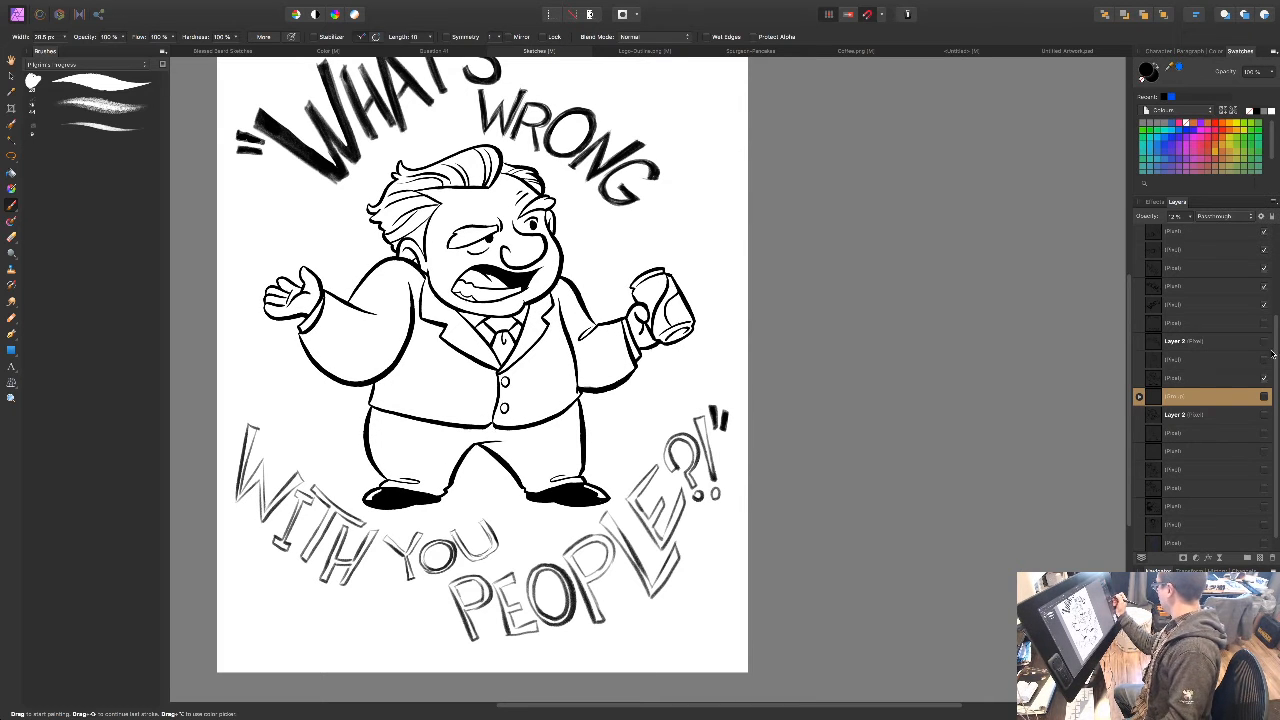
Step: Group the seven visible lettering sketch layers
scroll(1243, 330, up, 5)
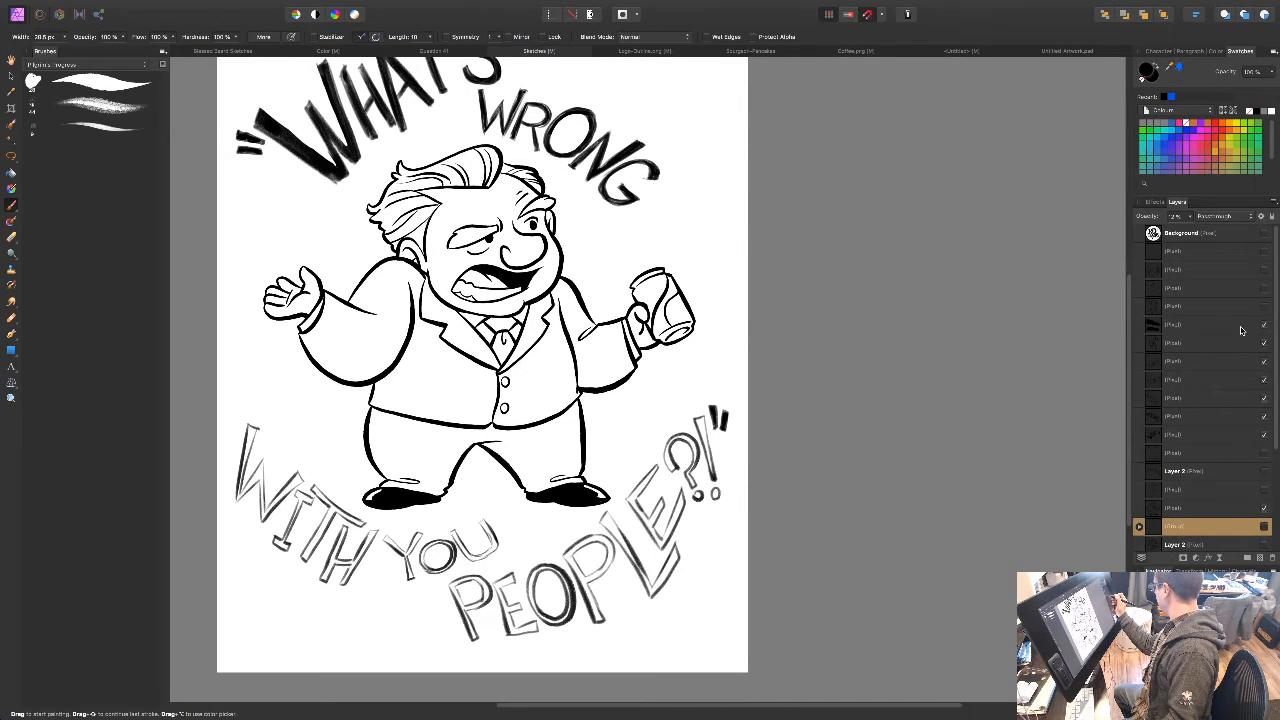
click(1241, 326)
shift+click(1242, 437)
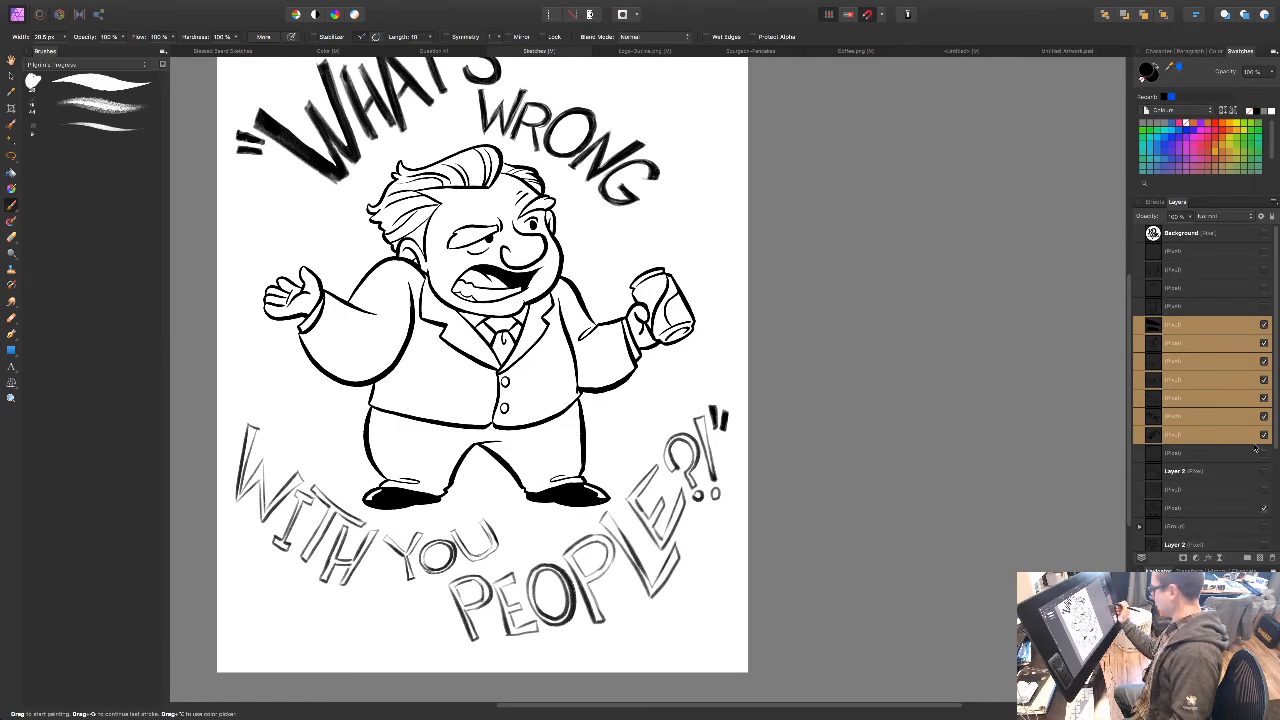
key(ctrl+g)
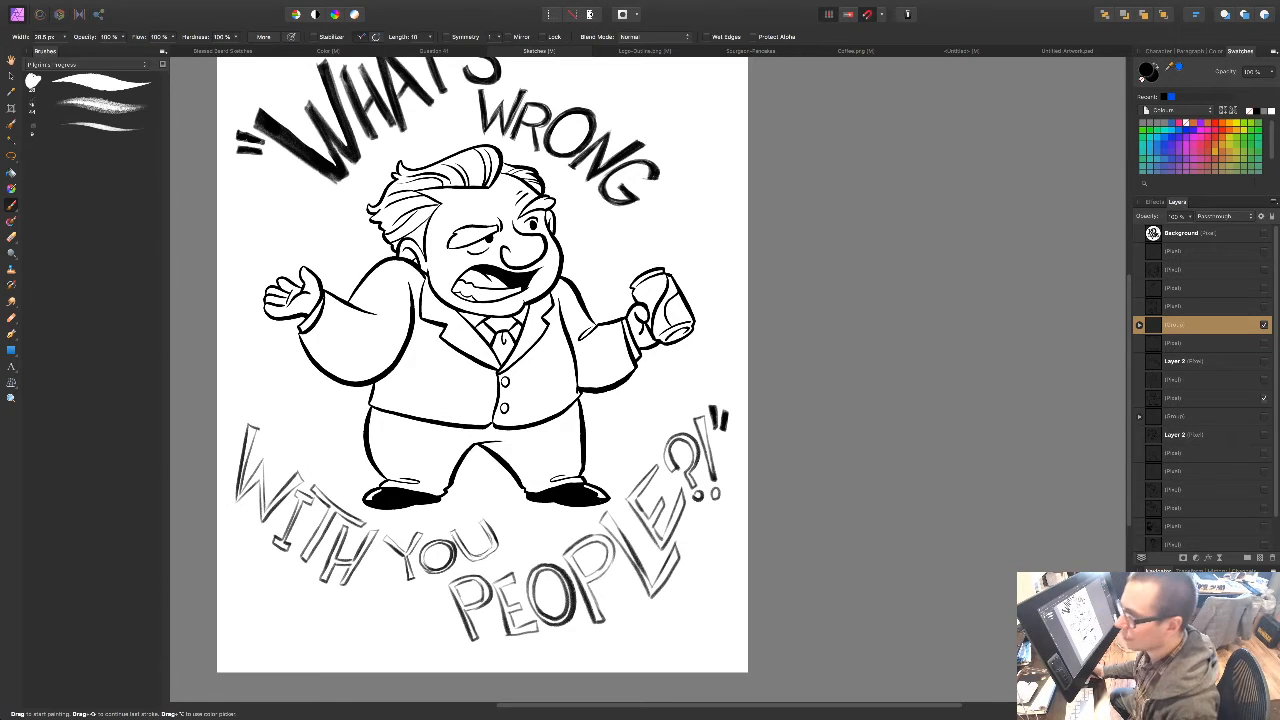
Step: Lower the opacity of the lettering sketch group to a faint grey and add a new pixel layer above it
drag(689, 588, 682, 576)
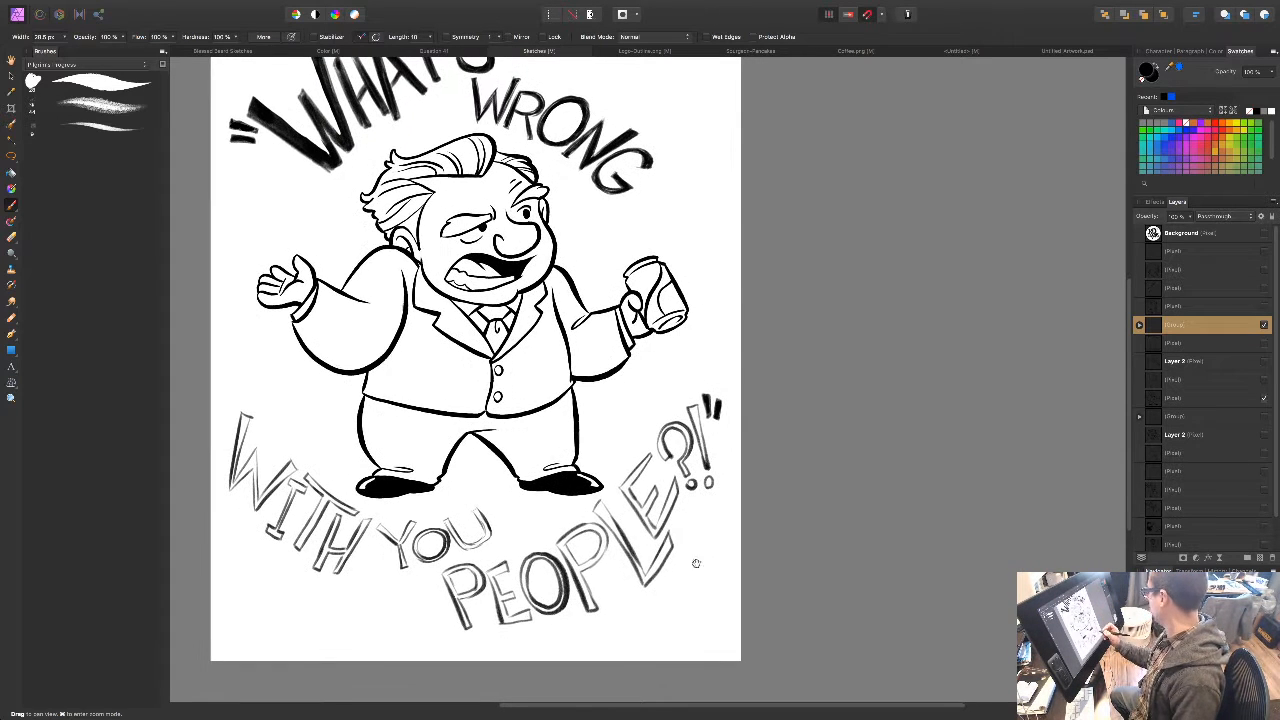
drag(1153, 217, 1105, 229)
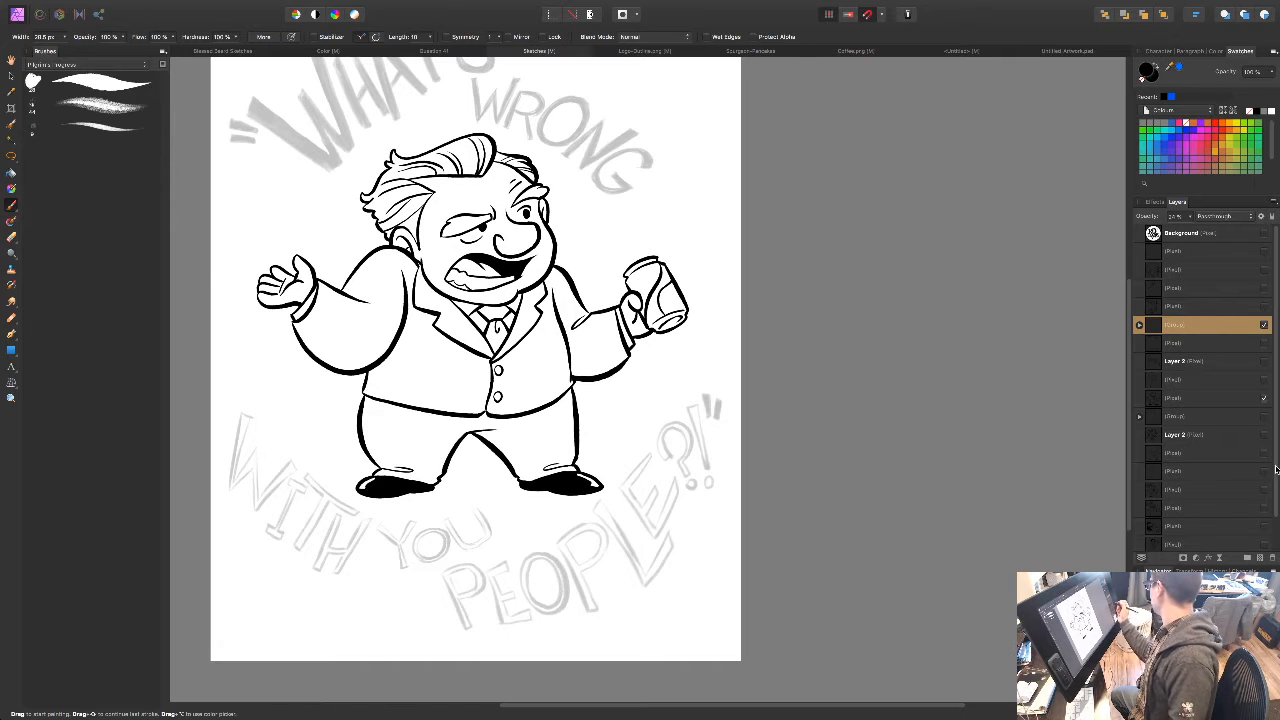
click(1260, 558)
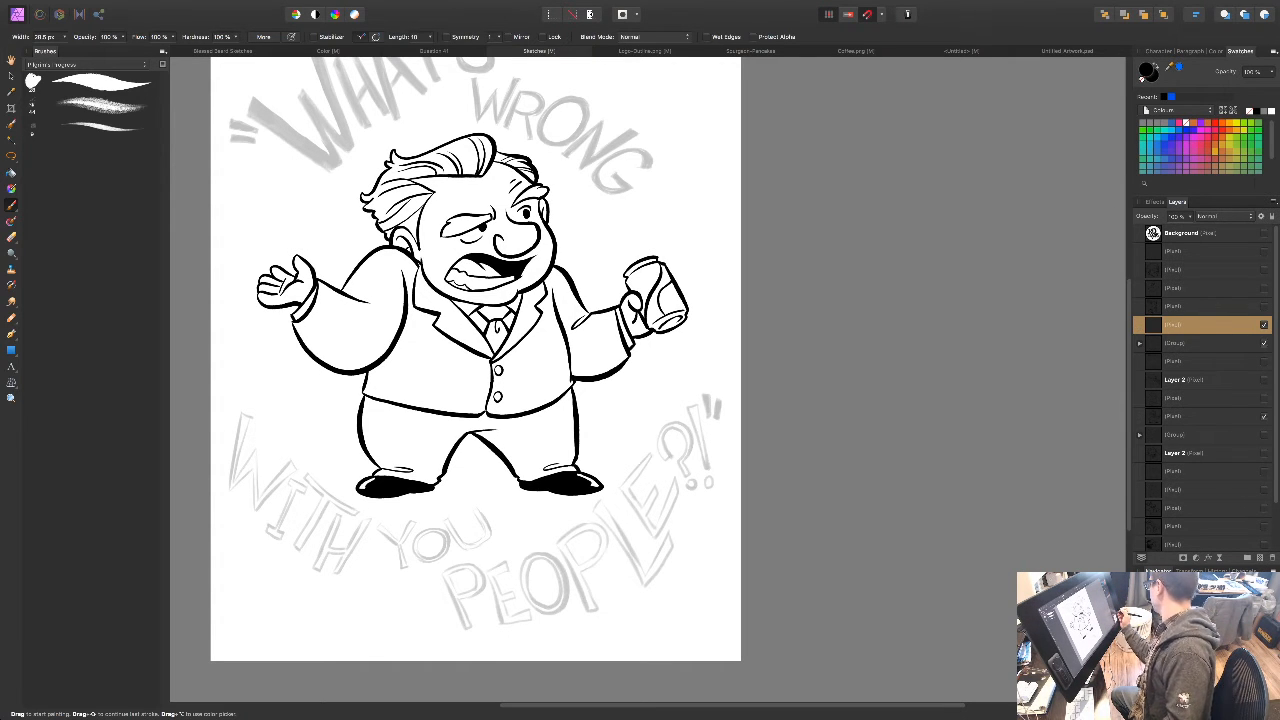
Step: Outline the two opening quotation marks over the faded lettering and try the first long diagonal of the W
key(super+plus)
key(super+plus)
drag(303, 173, 577, 476)
drag(397, 391, 576, 504)
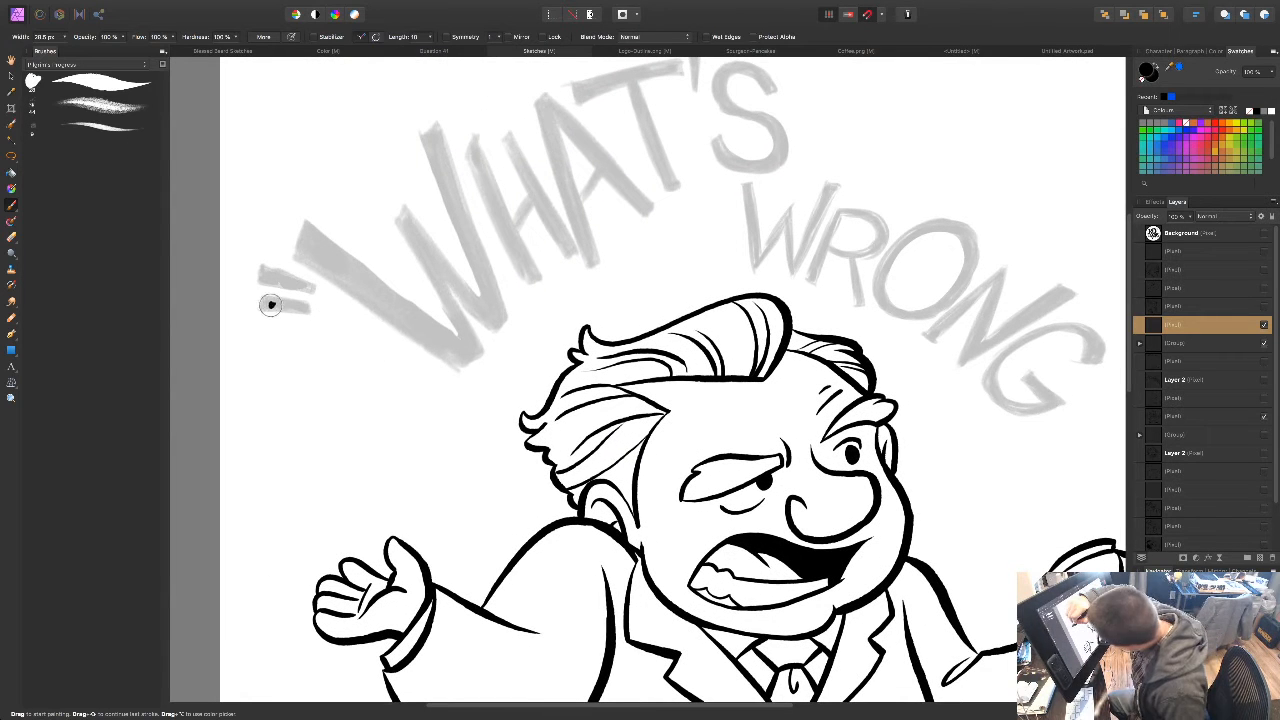
mouse_move(259, 310)
mouse_down()
mouse_move(308, 313)
mouse_move(260, 308)
mouse_move(263, 296)
mouse_move(308, 302)
mouse_move(307, 313)
mouse_move(257, 283)
mouse_move(312, 293)
mouse_move(257, 283)
mouse_move(260, 264)
mouse_move(310, 292)
mouse_move(325, 275)
mouse_move(460, 368)
mouse_up()
mouse_move(292, 257)
mouse_down()
mouse_move(300, 211)
mouse_move(340, 250)
mouse_up()
drag(340, 250, 450, 336)
key(ctrl+z)
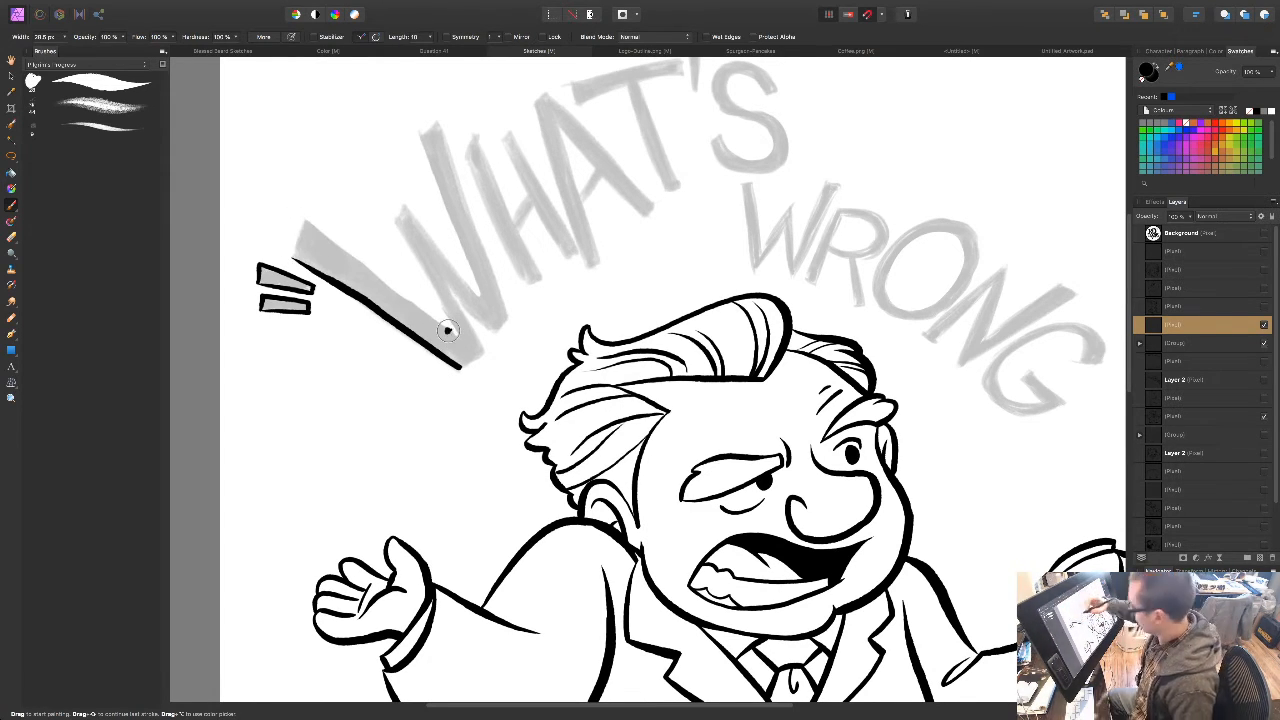
key(ctrl+z)
key(ctrl+z)
Step: Ink the complete angular outline of the W in "WHAT'S" over the faded sketch
drag(293, 260, 462, 352)
mouse_move(290, 258)
mouse_down()
mouse_move(308, 222)
mouse_move(457, 335)
mouse_move(401, 210)
mouse_move(482, 296)
mouse_move(422, 140)
mouse_up()
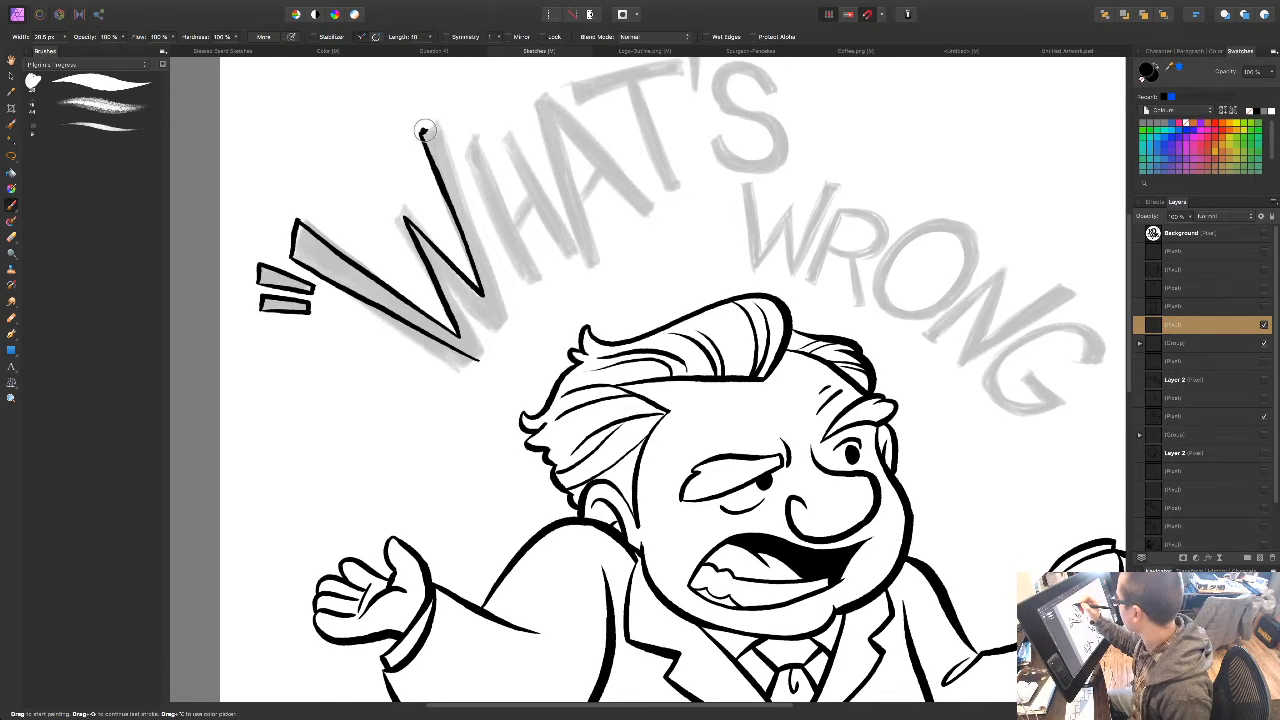
mouse_move(422, 131)
mouse_down()
mouse_move(438, 118)
mouse_move(495, 305)
mouse_up()
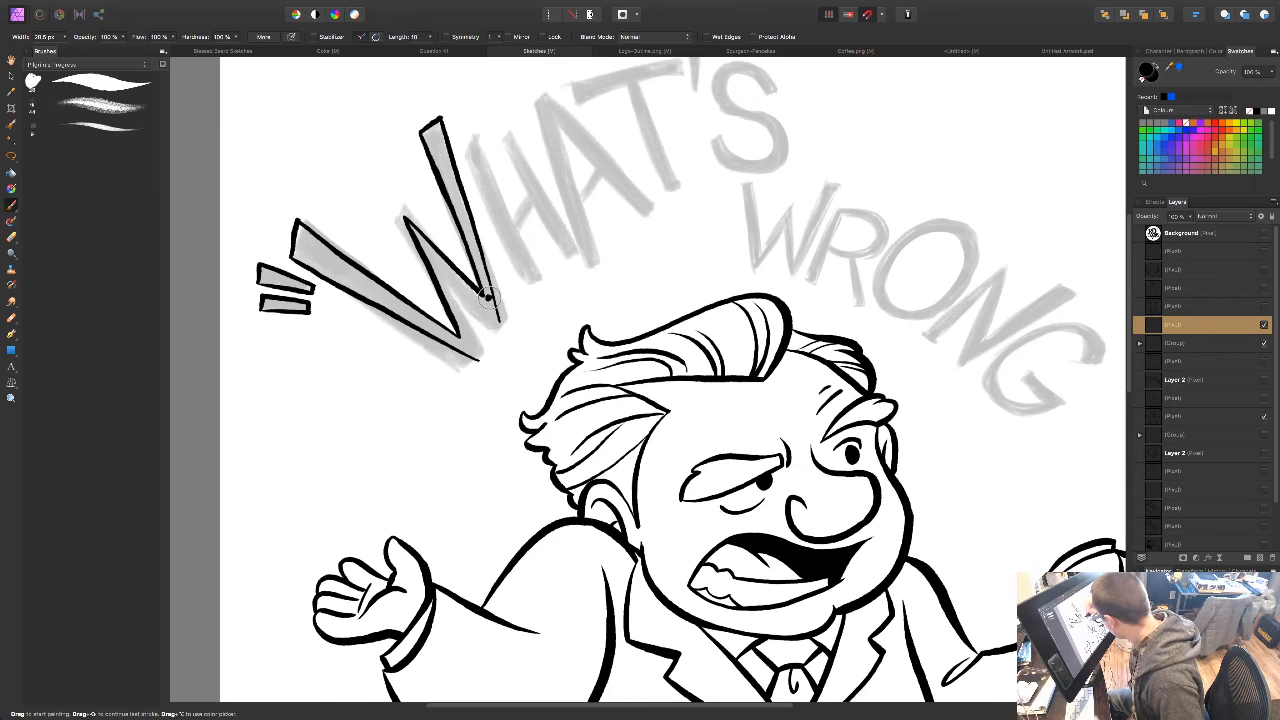
drag(438, 262, 479, 360)
drag(424, 248, 478, 302)
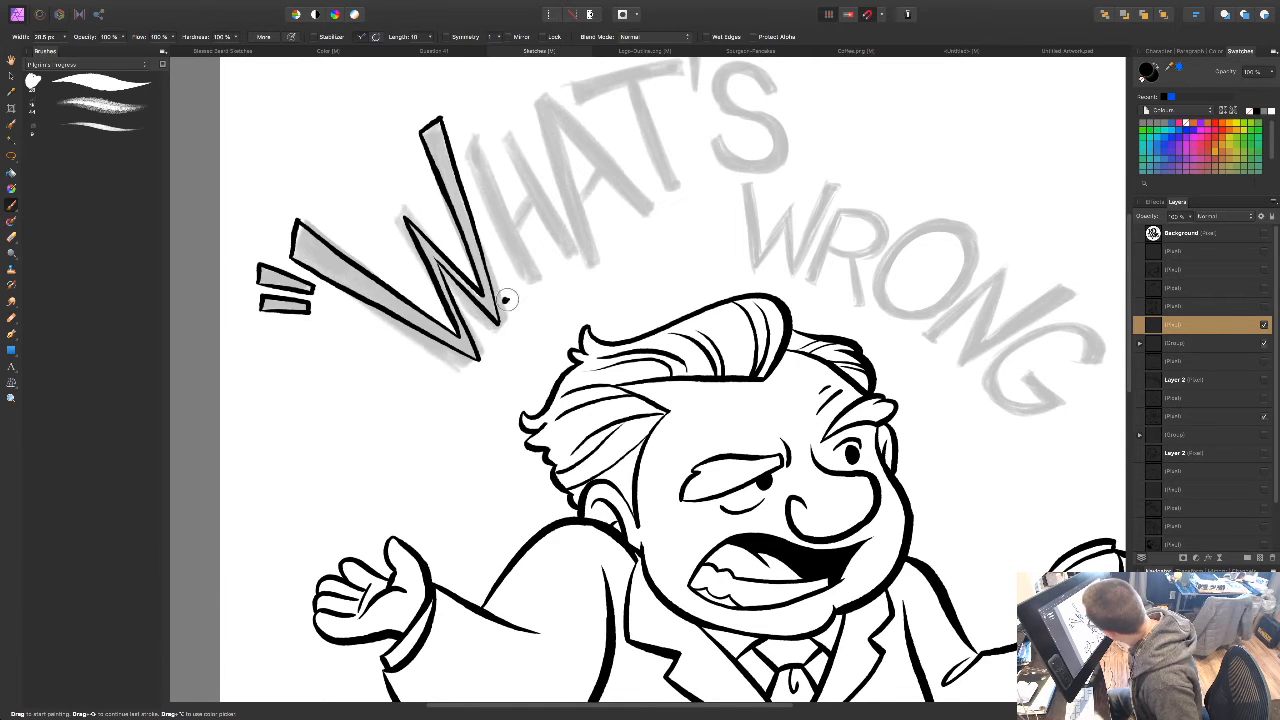
Step: Ink the H in "WHAT'S" with both slanted stems and the short crossbar, following the sketch
drag(708, 433, 589, 491)
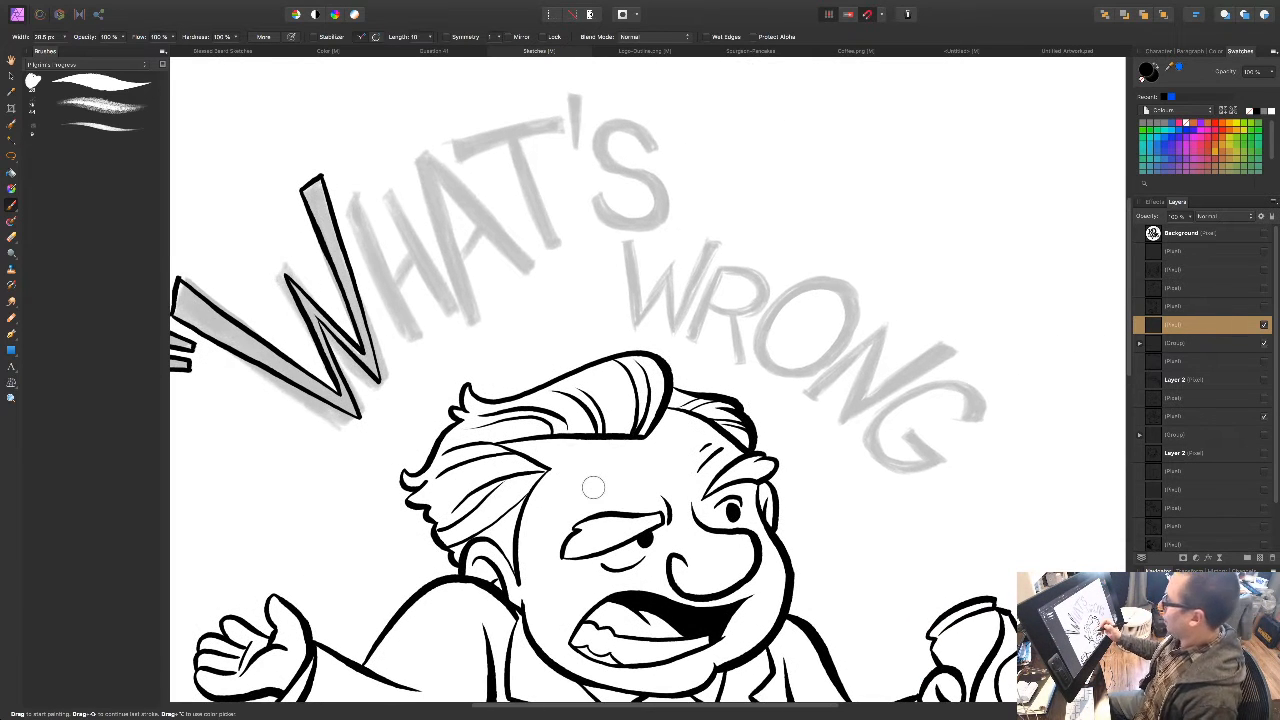
mouse_move(347, 210)
mouse_down()
mouse_move(406, 340)
mouse_move(349, 222)
mouse_move(392, 318)
mouse_up()
key(ctrl+z)
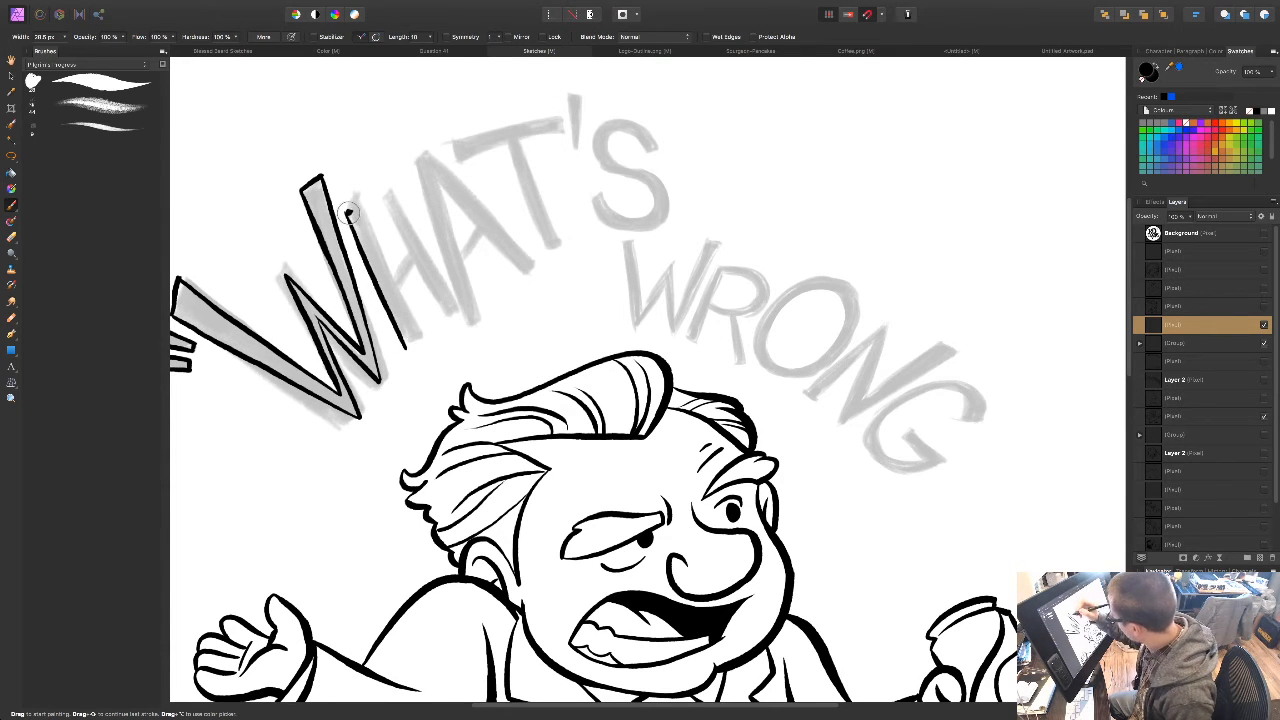
drag(355, 187, 390, 270)
key(ctrl+z)
drag(355, 186, 408, 332)
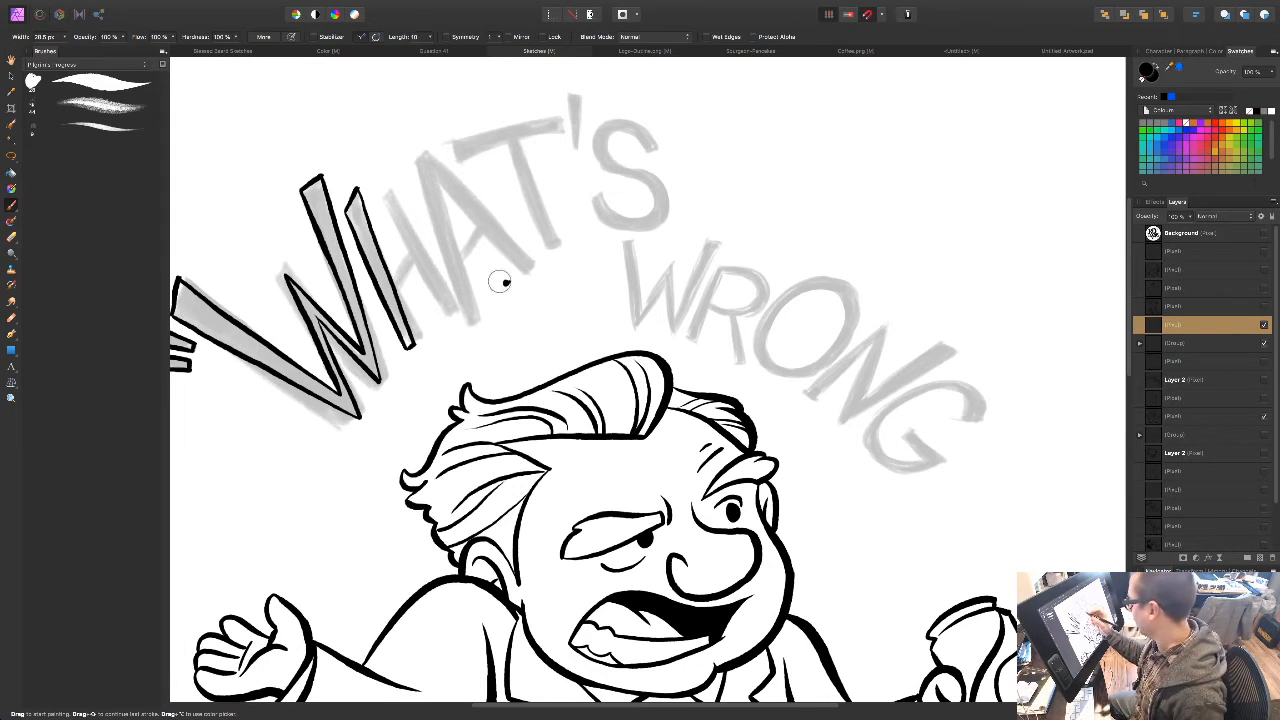
drag(388, 268, 407, 256)
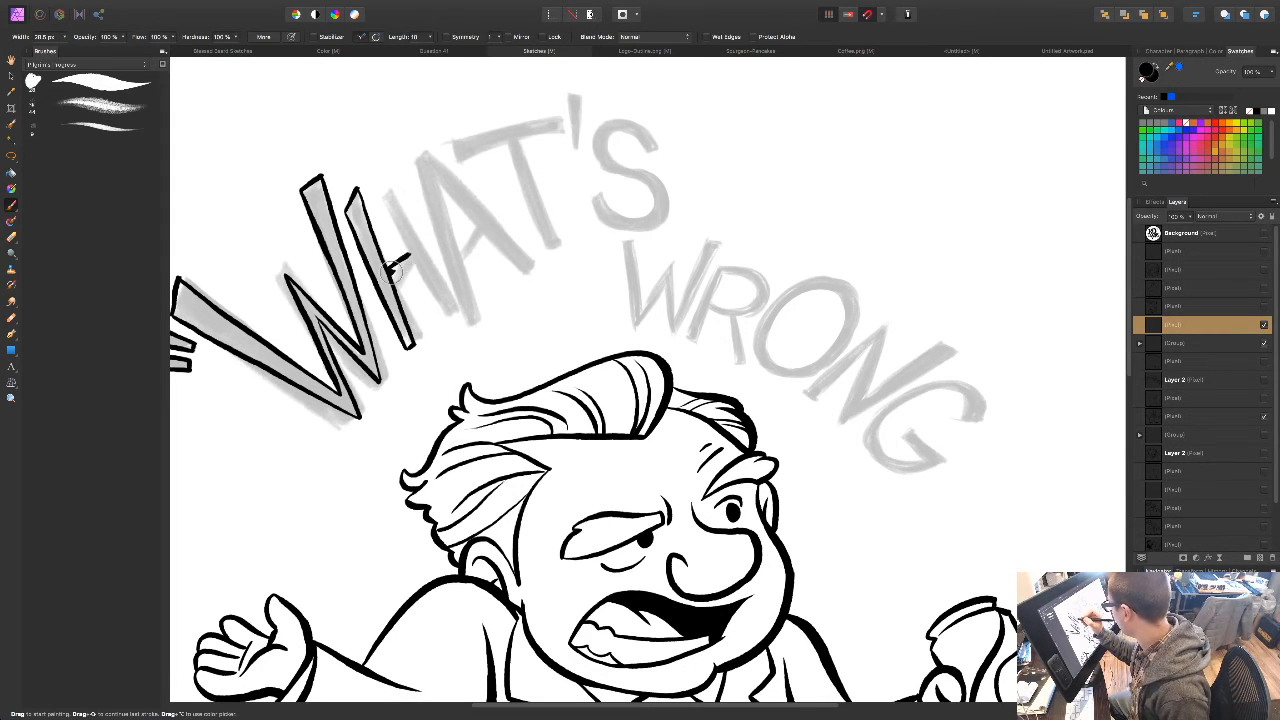
drag(384, 195, 444, 316)
mouse_move(385, 195)
mouse_down()
mouse_move(443, 314)
mouse_move(414, 262)
mouse_move(441, 316)
mouse_up()
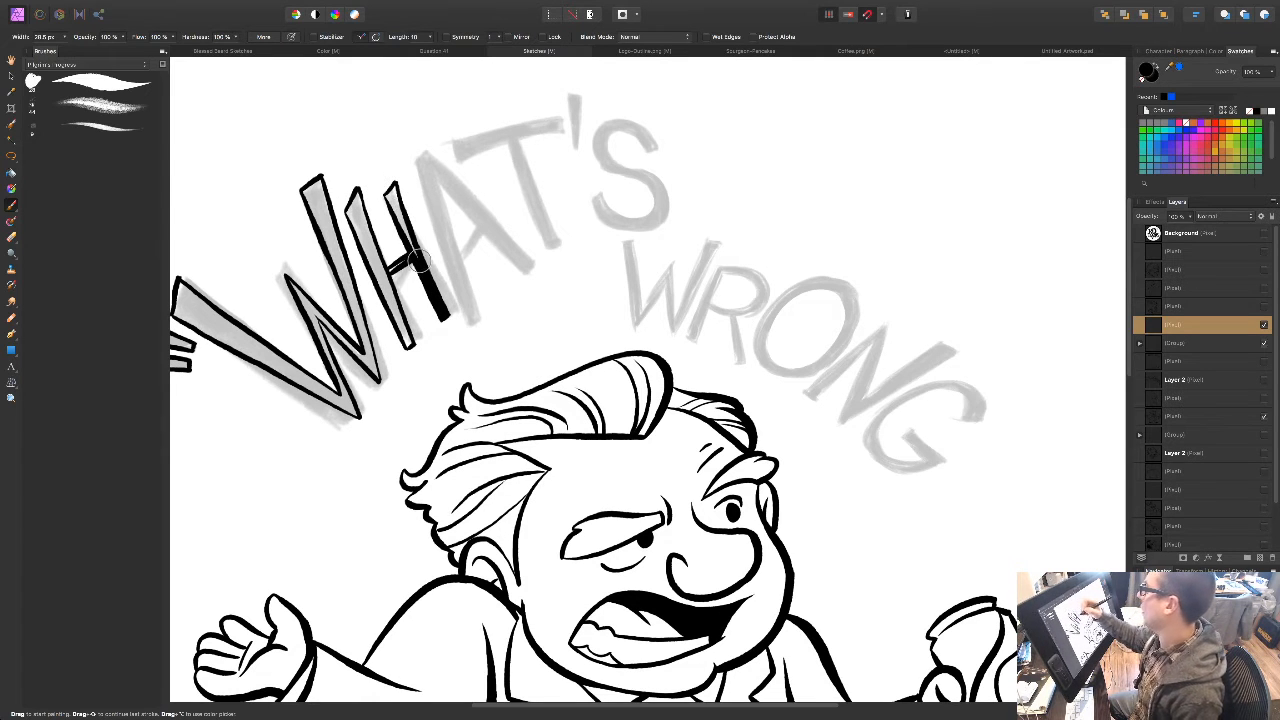
Step: Ink the A in "WHAT'S" with its two outlined legs and the crossbar between them
scroll(417, 256, down, 2)
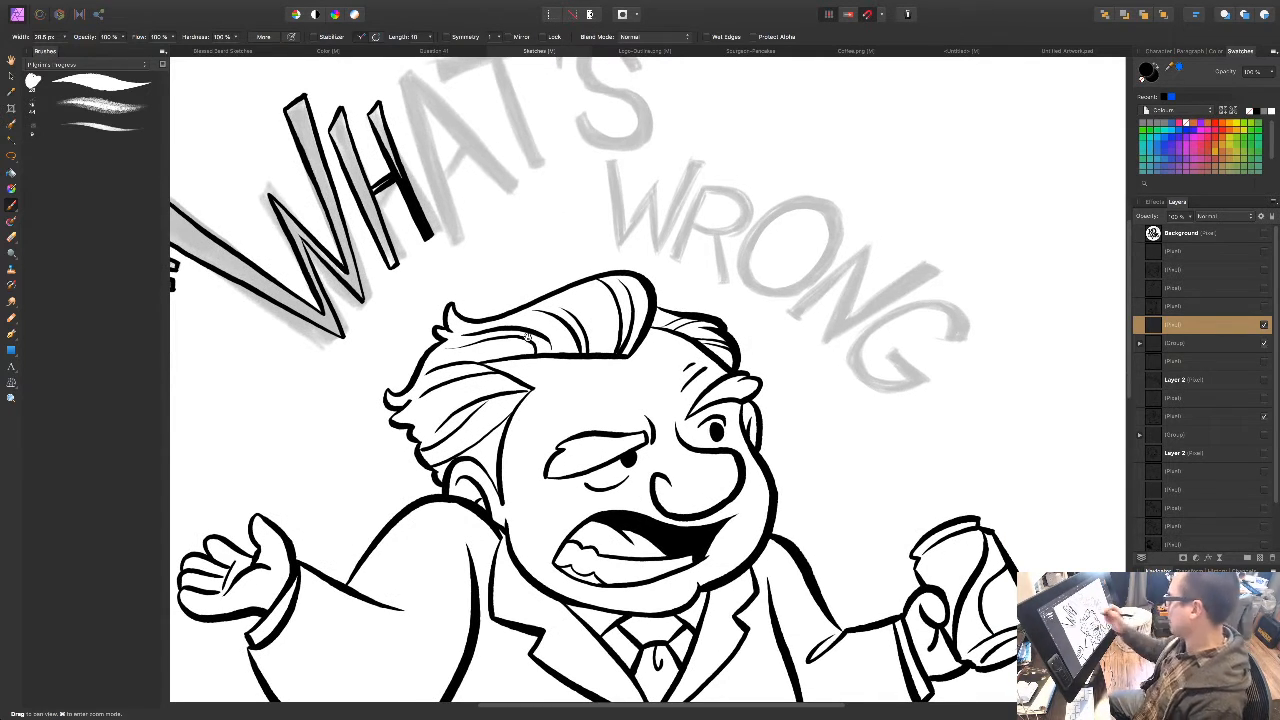
scroll(525, 338, up, 2)
drag(352, 186, 407, 352)
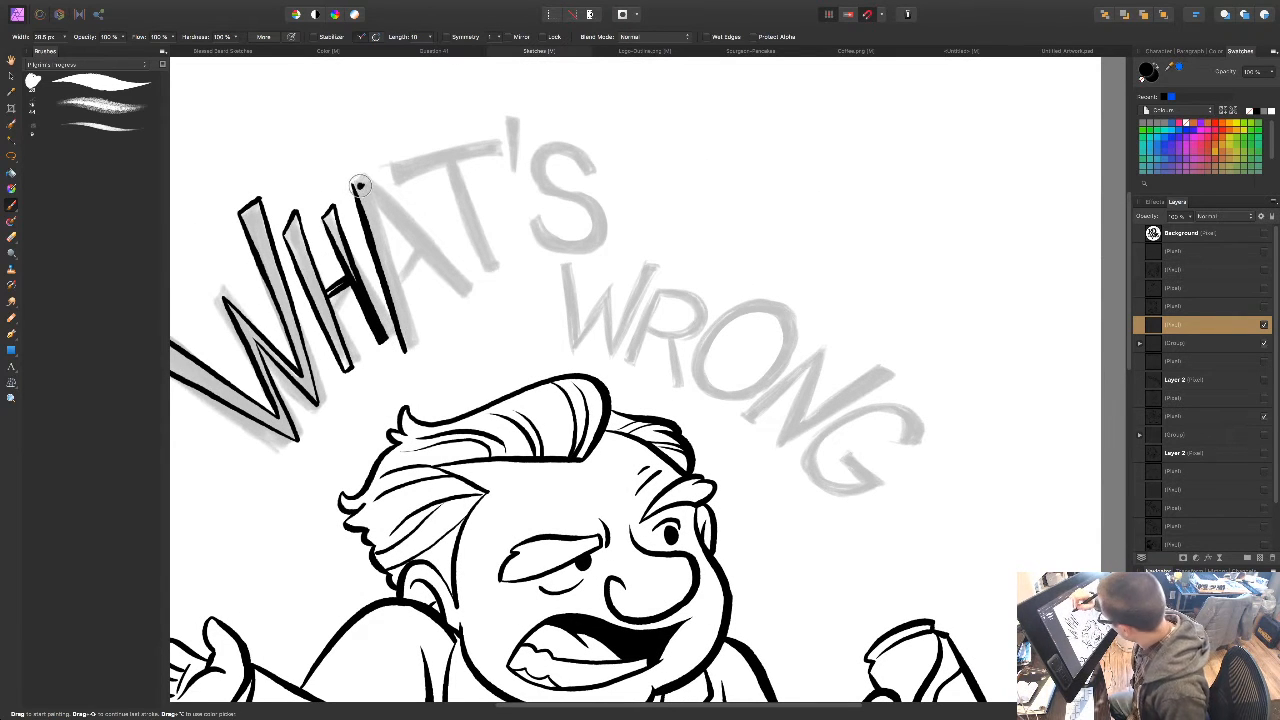
drag(353, 184, 467, 272)
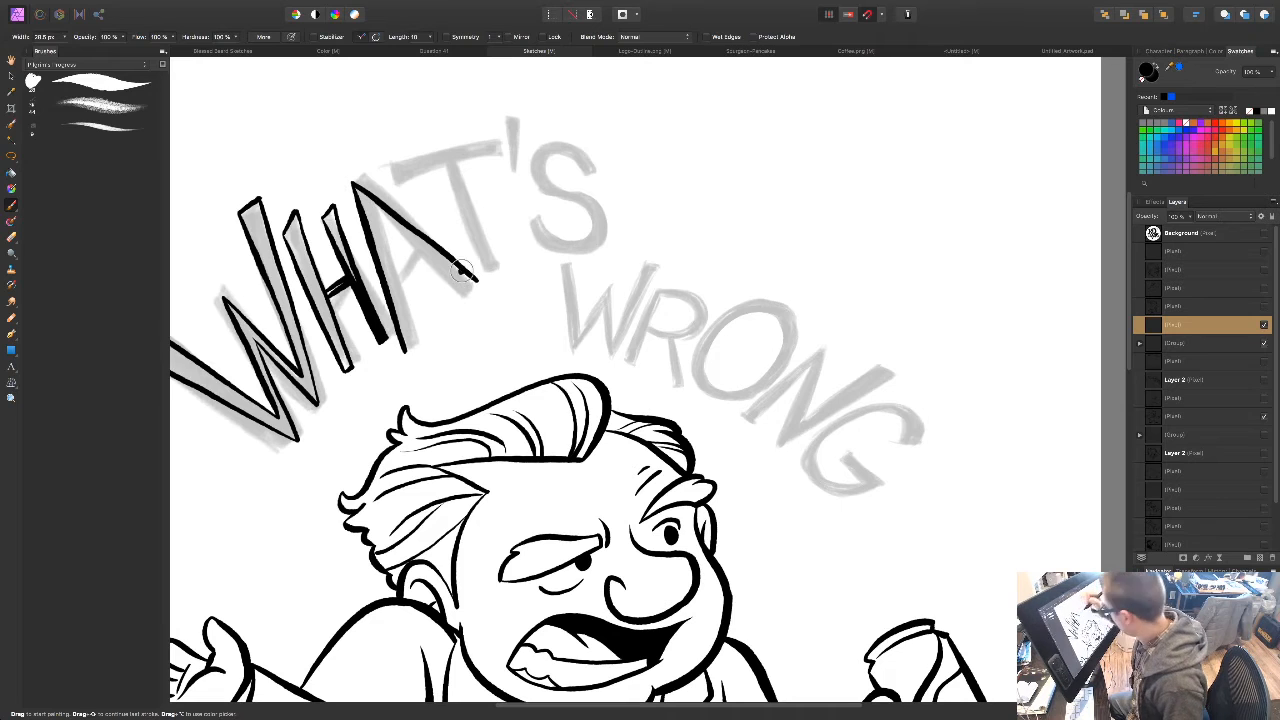
drag(405, 352, 416, 343)
key(ctrl+z)
drag(358, 186, 417, 340)
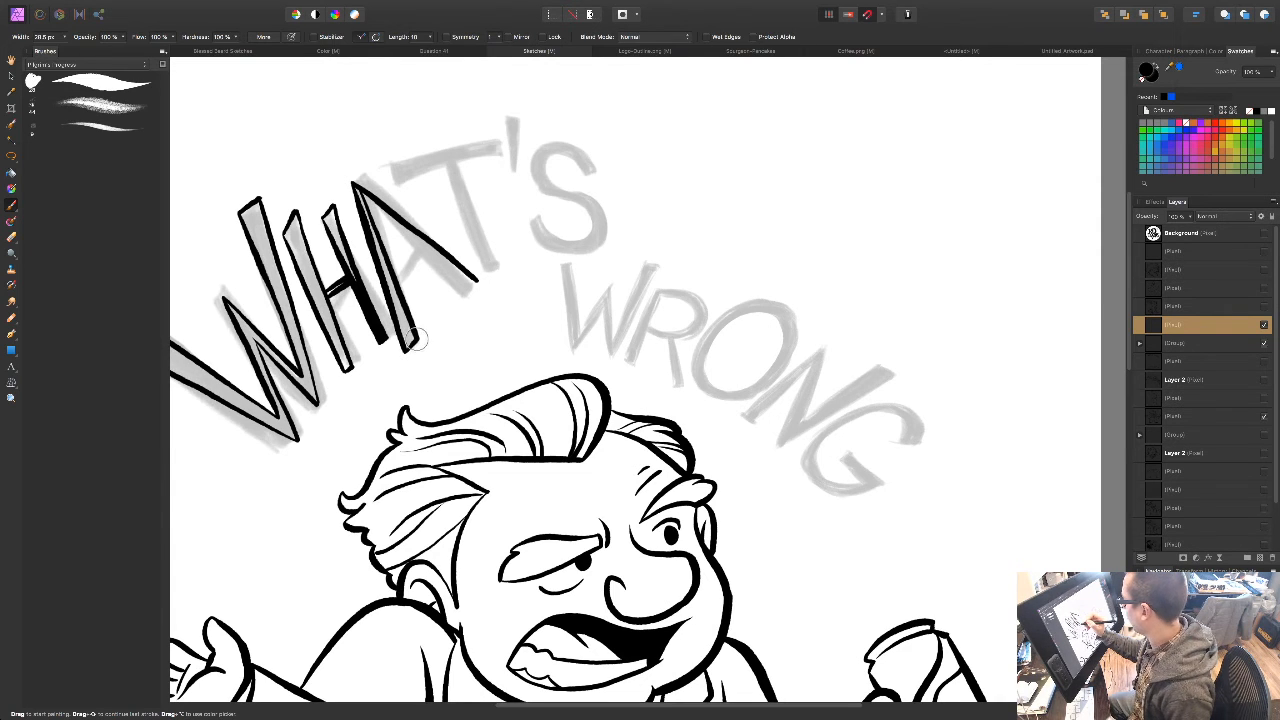
mouse_move(396, 268)
mouse_down()
mouse_move(427, 245)
mouse_move(396, 271)
mouse_up()
drag(357, 188, 470, 290)
drag(421, 249, 417, 262)
Step: Outline the T in "WHAT'S" with its slanted top bar and stem, and ink the apostrophe solid black
scroll(476, 440, right, 3)
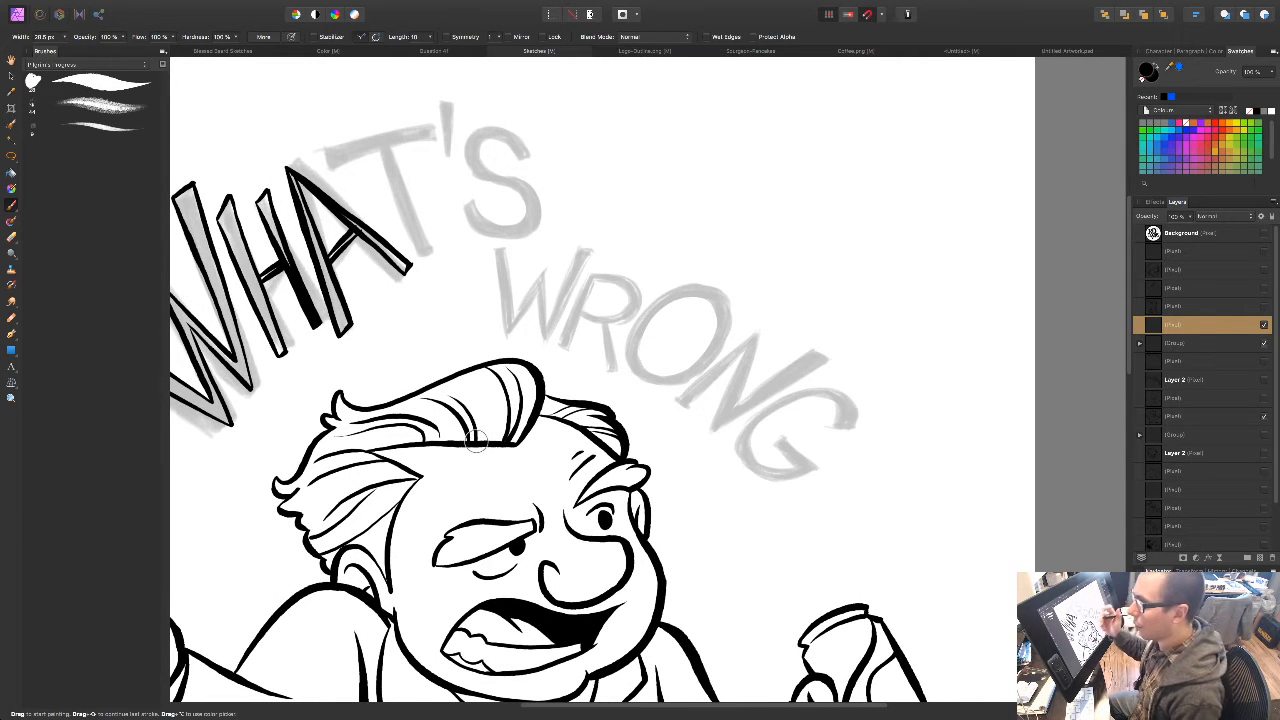
scroll(490, 448, up, 2)
mouse_move(314, 164)
mouse_down()
mouse_move(317, 187)
mouse_move(416, 152)
mouse_up()
mouse_move(314, 164)
mouse_down()
mouse_move(418, 141)
mouse_move(416, 154)
mouse_up()
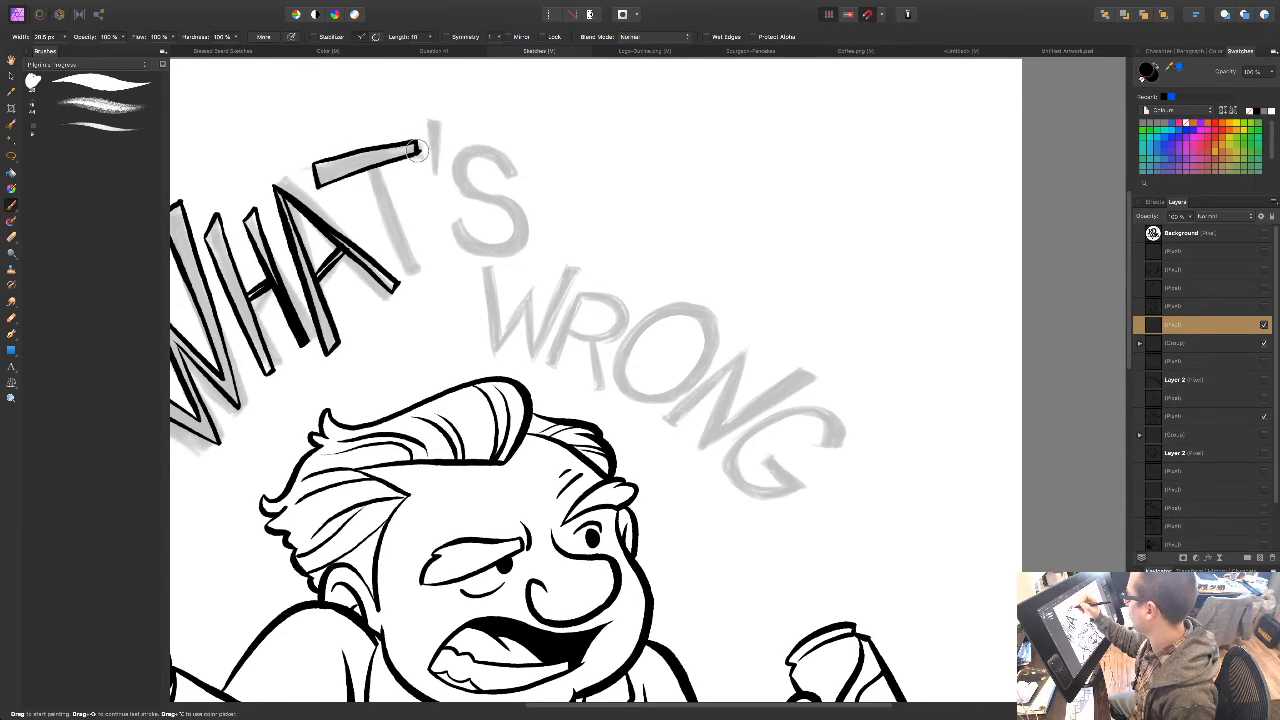
drag(479, 317, 434, 237)
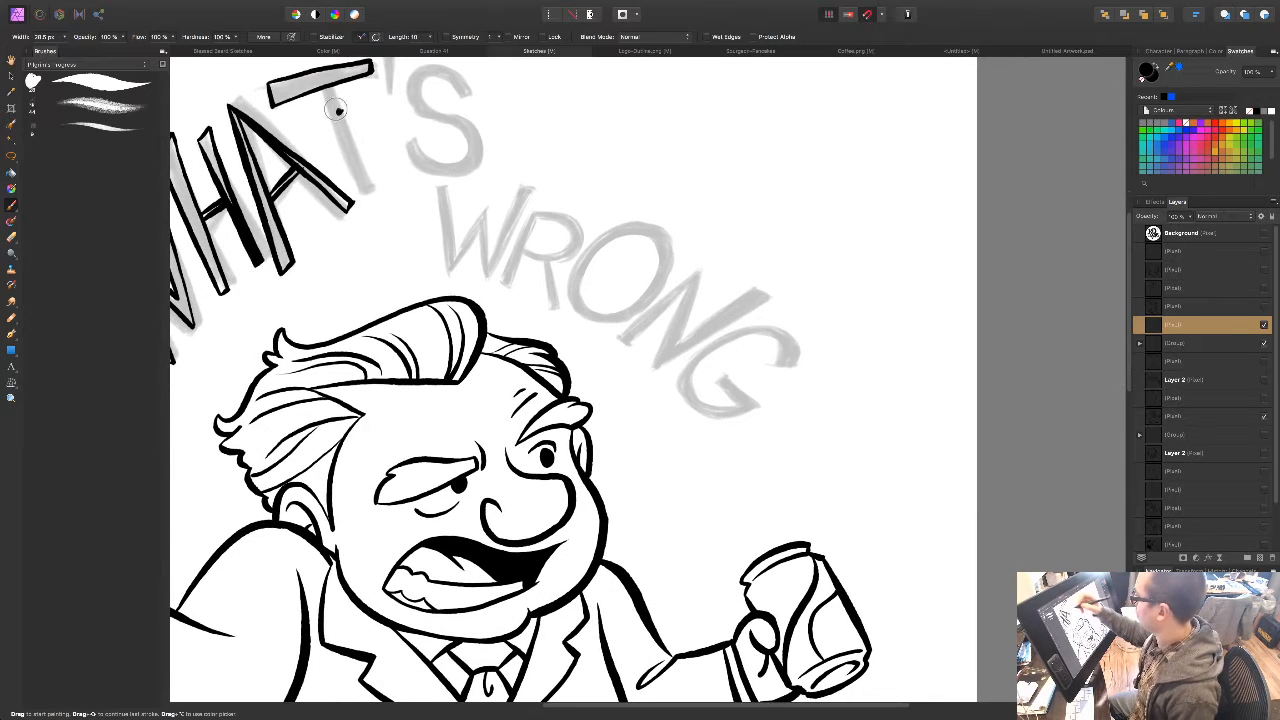
drag(325, 91, 364, 186)
drag(330, 80, 368, 193)
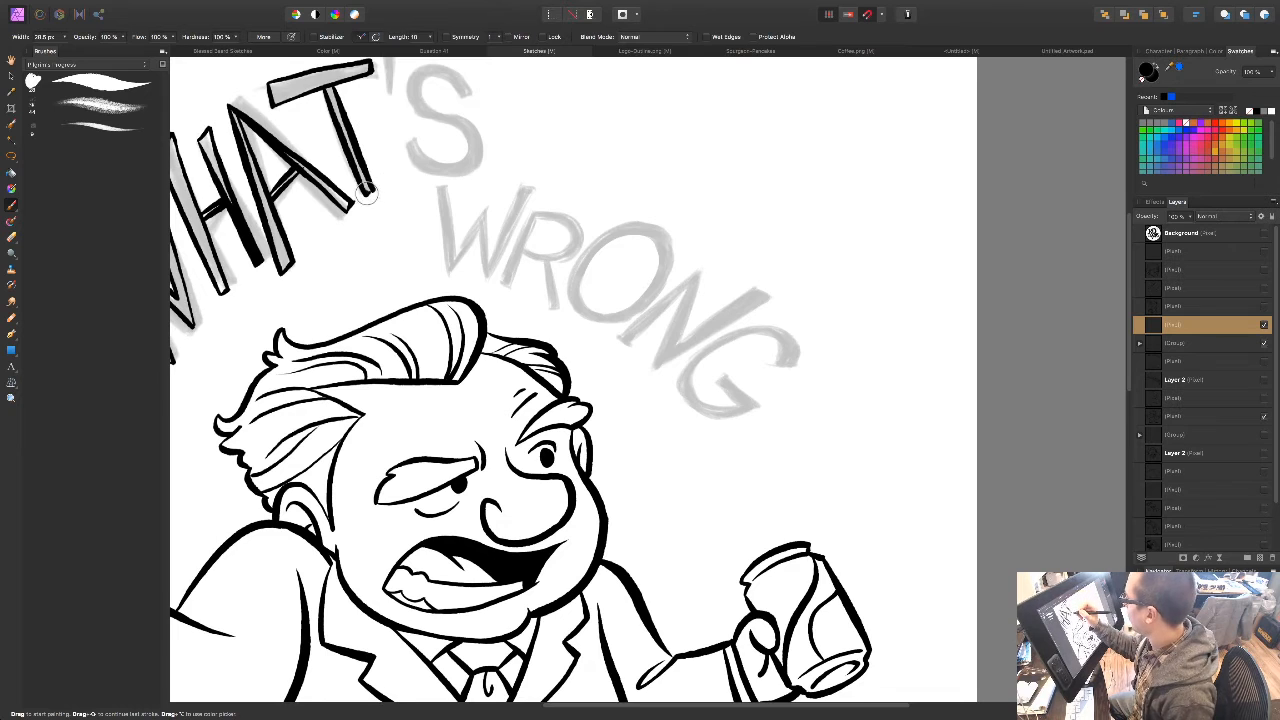
drag(426, 245, 404, 418)
drag(367, 268, 364, 222)
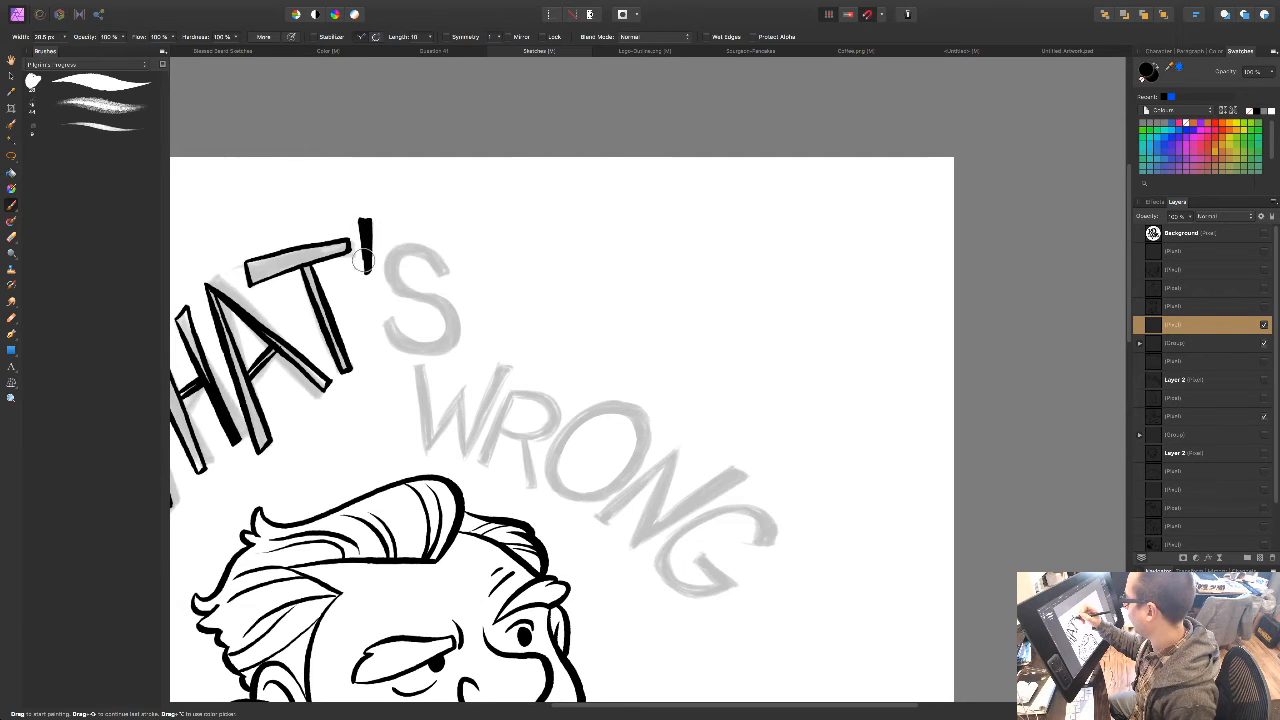
Step: Ink the curved S of "WHAT'S" as a thick solid black letter over the faded sketch
scroll(500, 263, down, 2)
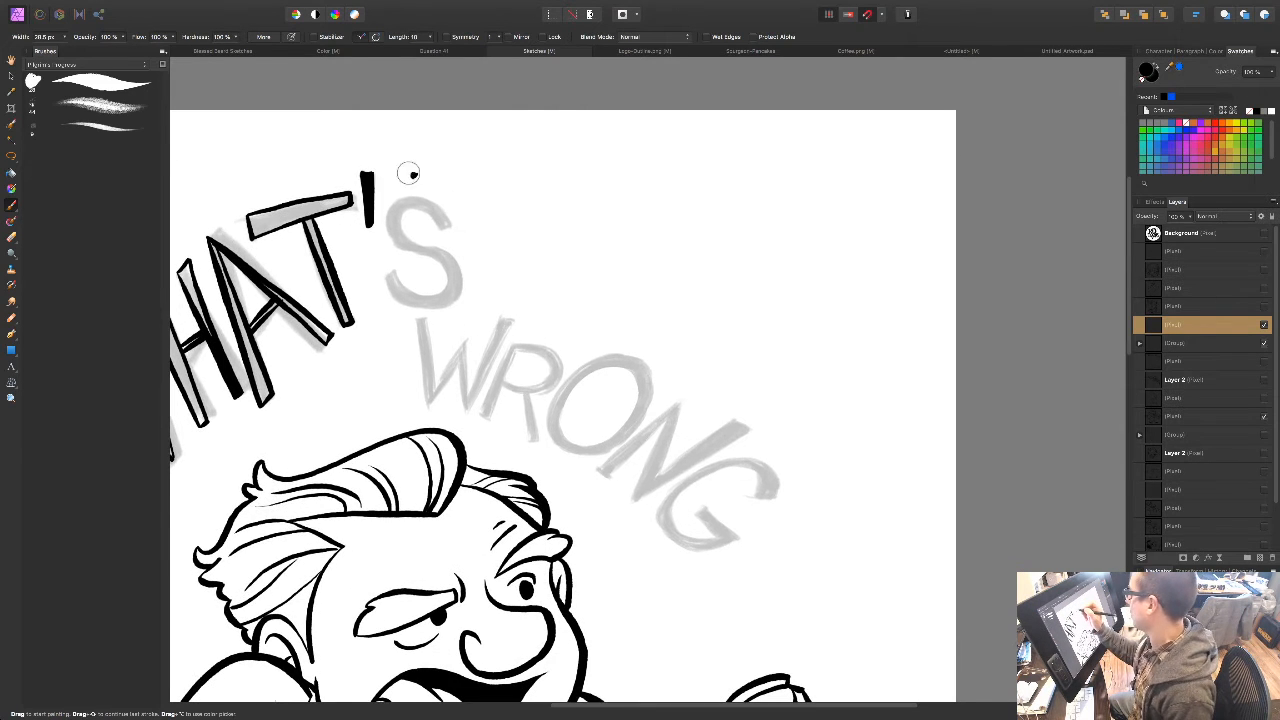
scroll(504, 437, down, 1)
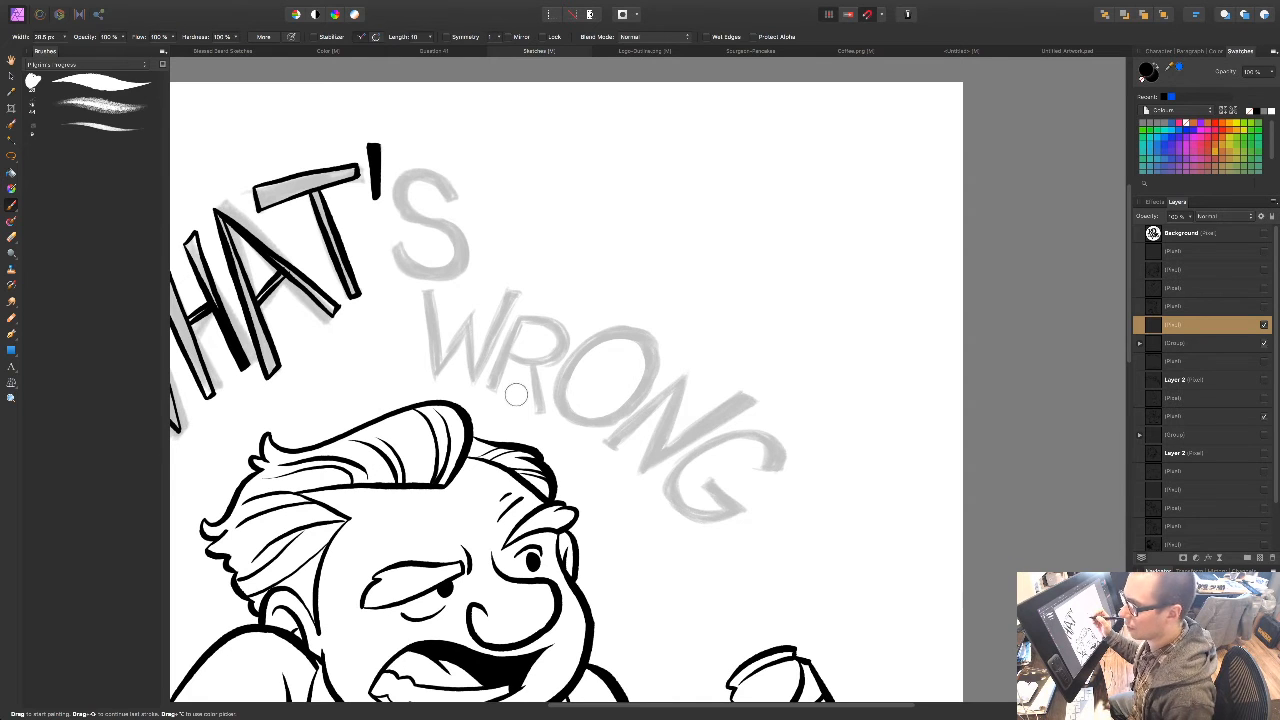
drag(442, 199, 450, 198)
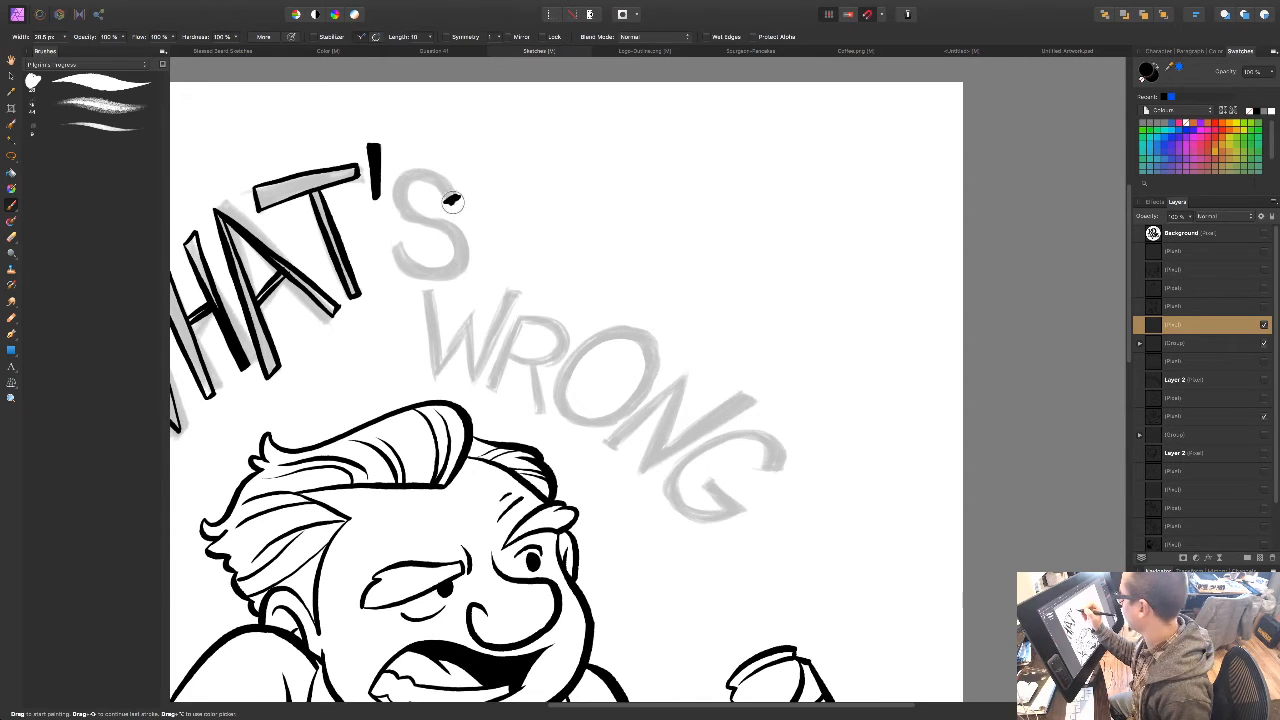
mouse_move(458, 198)
mouse_down()
mouse_move(418, 174)
mouse_move(400, 205)
mouse_move(450, 225)
mouse_move(468, 254)
mouse_move(456, 280)
mouse_move(420, 284)
mouse_move(390, 252)
mouse_move(452, 272)
mouse_move(464, 250)
mouse_move(452, 234)
mouse_up()
mouse_move(404, 184)
mouse_down()
mouse_move(451, 163)
mouse_move(457, 196)
mouse_up()
mouse_move(451, 186)
mouse_down()
mouse_move(402, 176)
mouse_move(397, 205)
mouse_move(420, 220)
mouse_move(400, 193)
mouse_move(406, 178)
mouse_move(405, 192)
mouse_move(423, 172)
mouse_move(451, 196)
mouse_up()
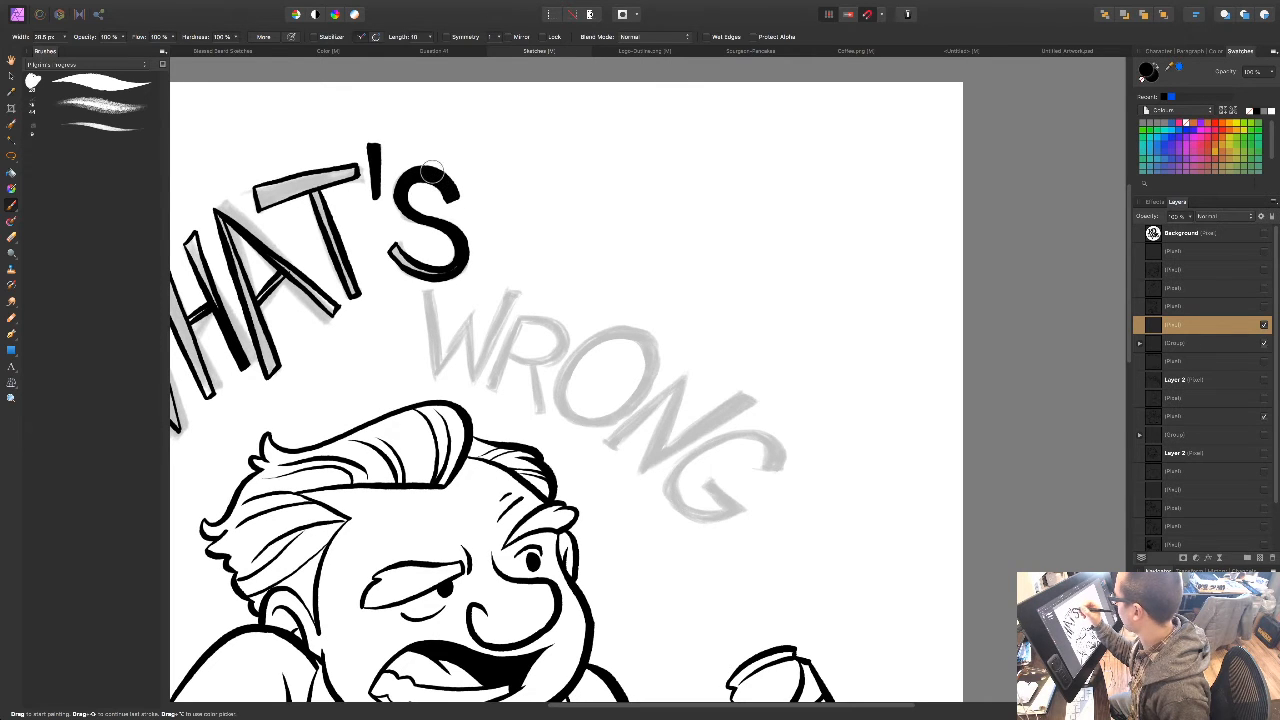
mouse_move(392, 248)
mouse_down()
mouse_move(425, 275)
mouse_move(467, 245)
mouse_up()
Step: Outline the W of "WRONG" with slanted strokes and an open interior, following the faded sketch
drag(494, 414, 543, 282)
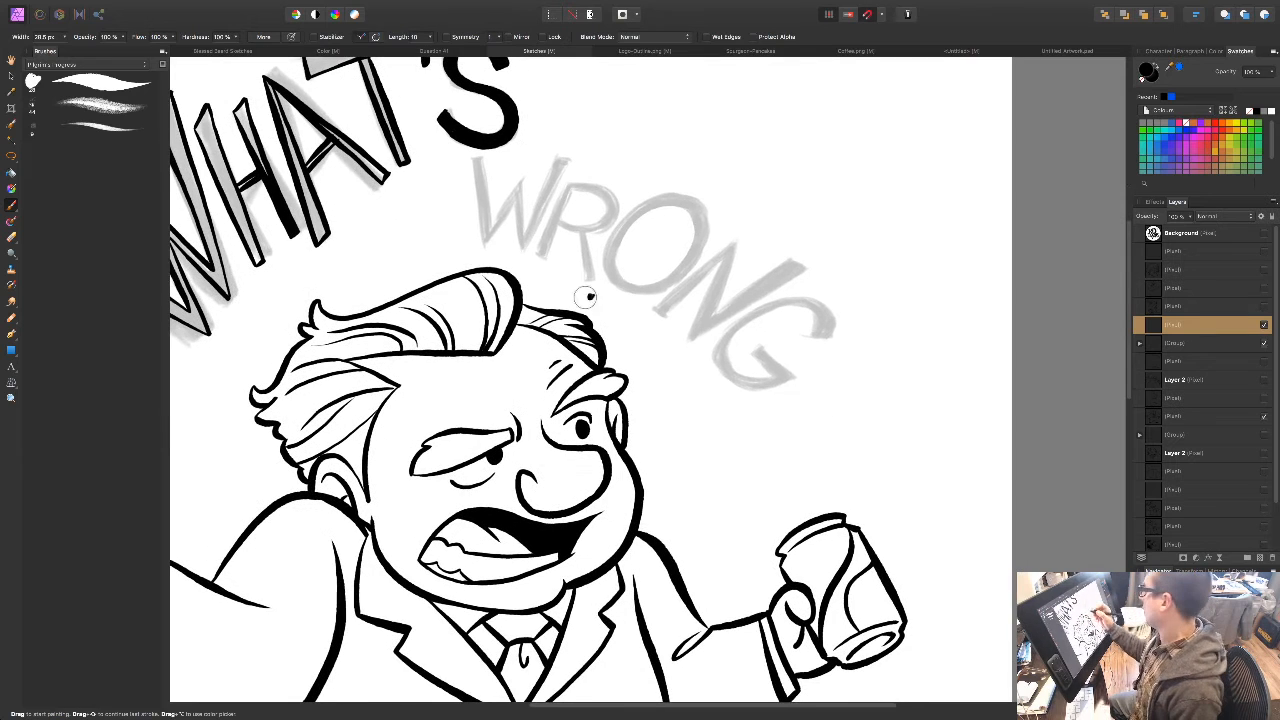
drag(474, 160, 484, 242)
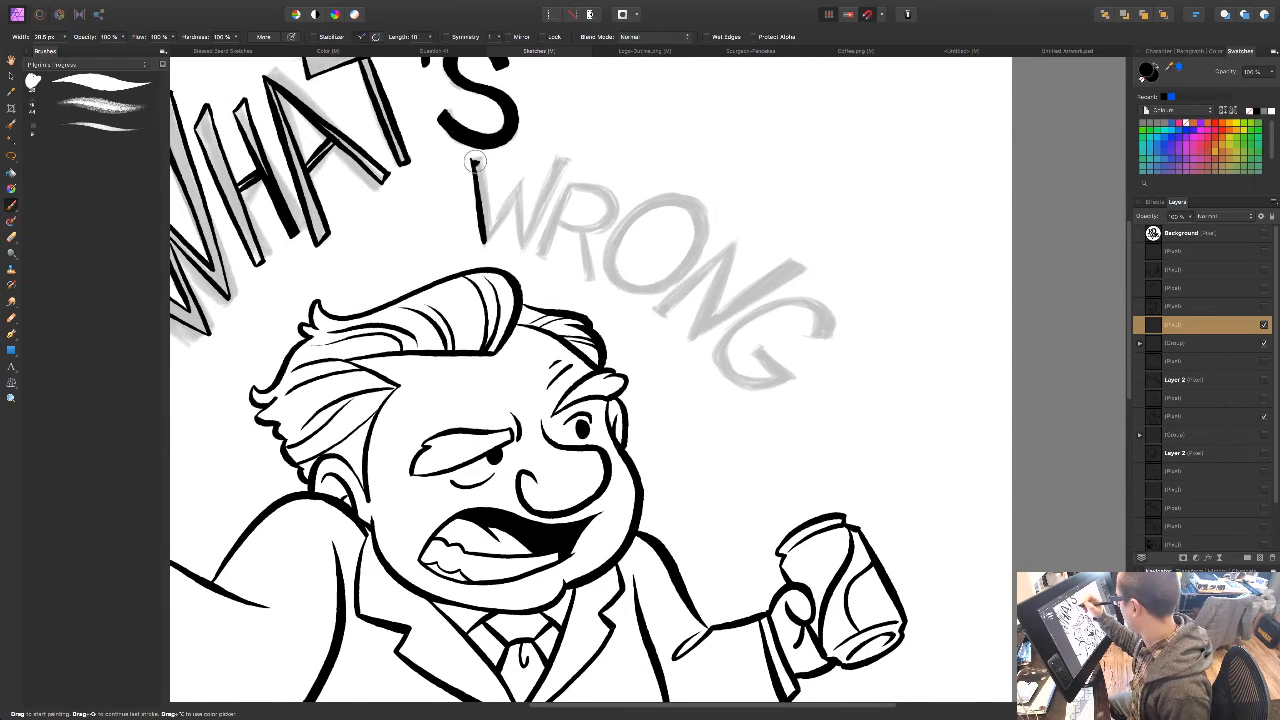
mouse_move(478, 155)
mouse_down()
mouse_move(490, 228)
mouse_move(524, 169)
mouse_move(524, 237)
mouse_move(551, 163)
mouse_move(567, 157)
mouse_move(521, 246)
mouse_move(502, 231)
mouse_move(483, 241)
mouse_move(517, 191)
mouse_move(520, 243)
mouse_up()
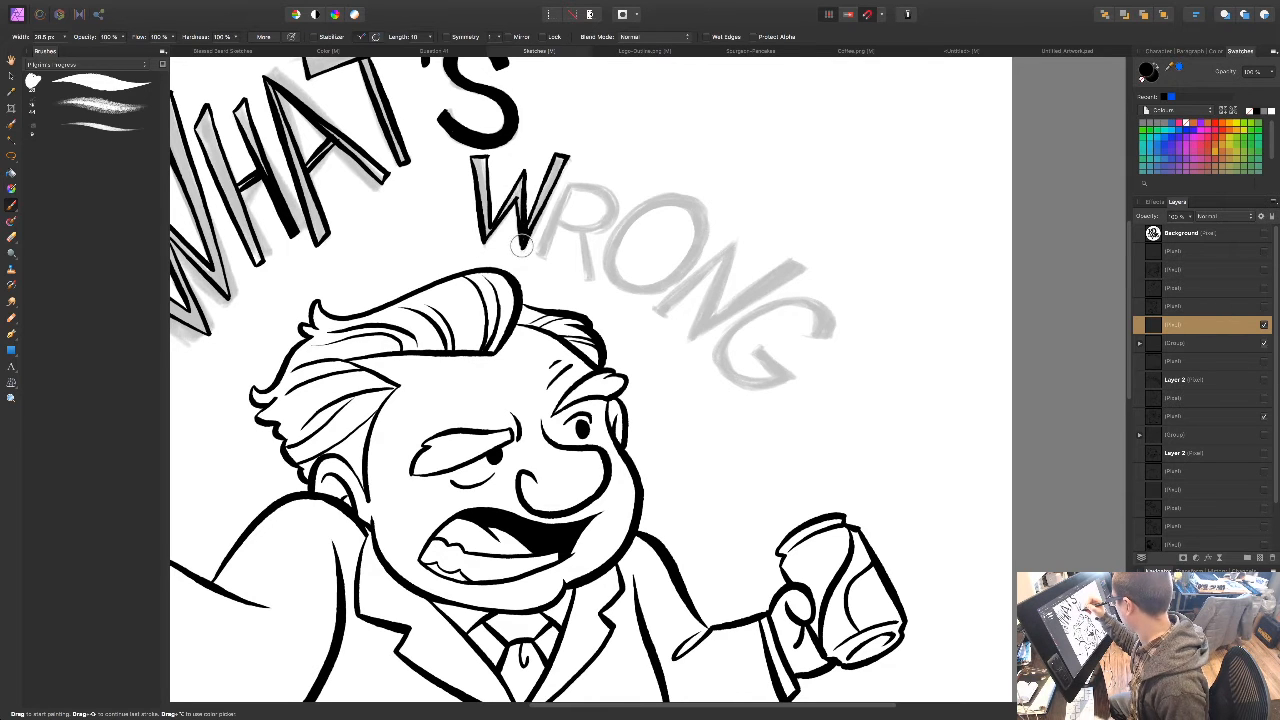
Step: Ink the R of "WRONG" with an outlined stem, a rounded bowl and a narrow outlined leg, redoing unsatisfactory strokes
mouse_move(566, 160)
mouse_down()
mouse_move(537, 255)
mouse_move(575, 182)
mouse_move(608, 182)
mouse_move(622, 208)
mouse_move(592, 232)
mouse_move(567, 228)
mouse_move(575, 188)
mouse_move(612, 205)
mouse_move(598, 228)
mouse_move(606, 205)
mouse_up()
key(super+z)
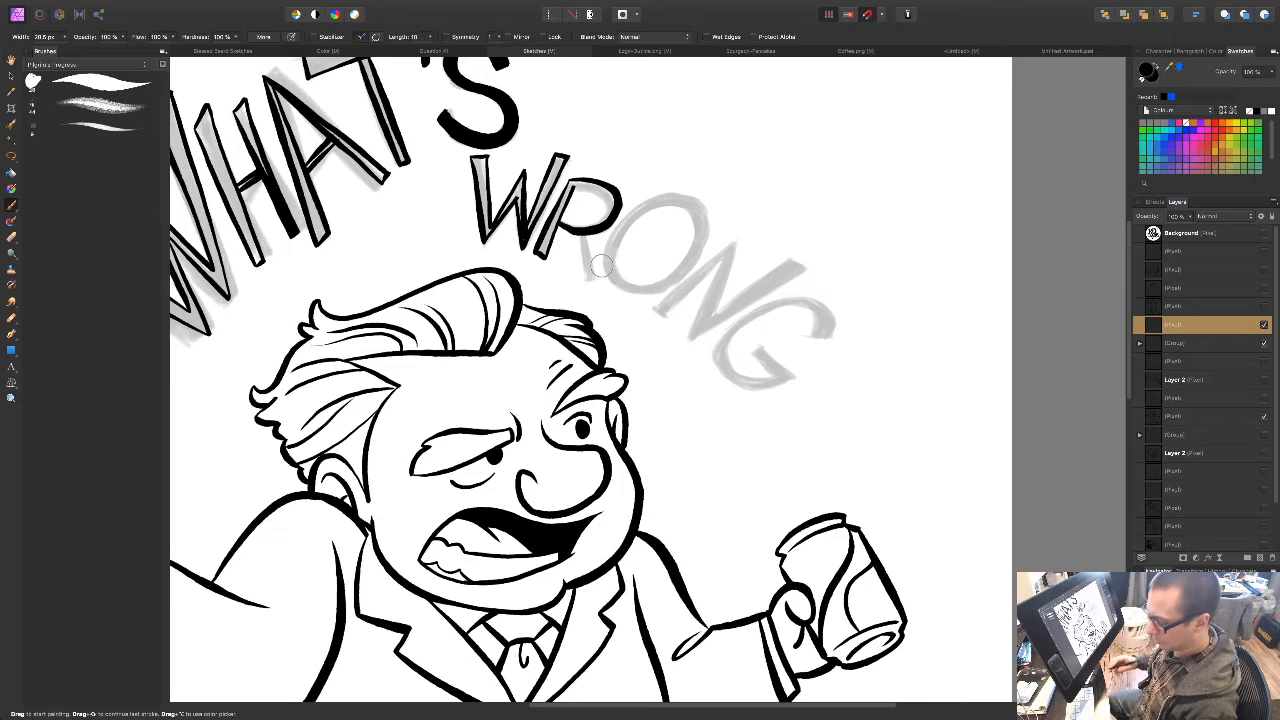
drag(645, 361, 551, 363)
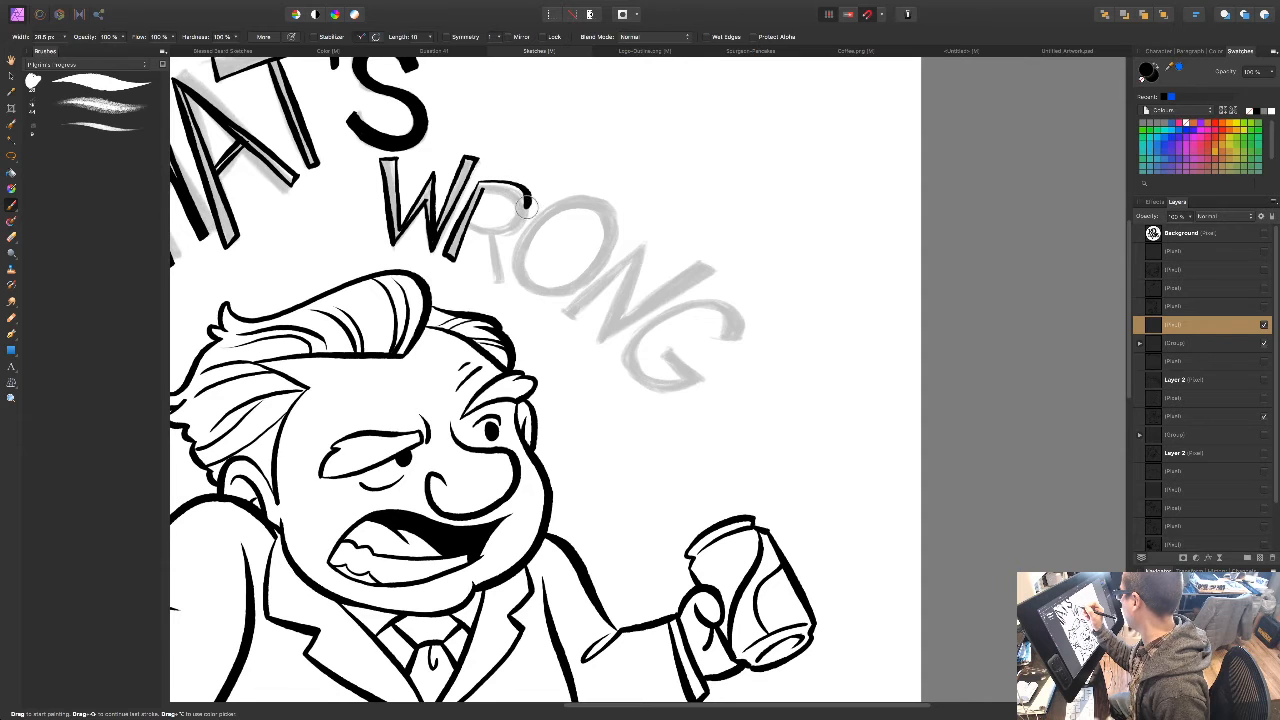
mouse_move(478, 182)
mouse_down()
mouse_move(507, 185)
mouse_move(530, 213)
mouse_move(497, 234)
mouse_up()
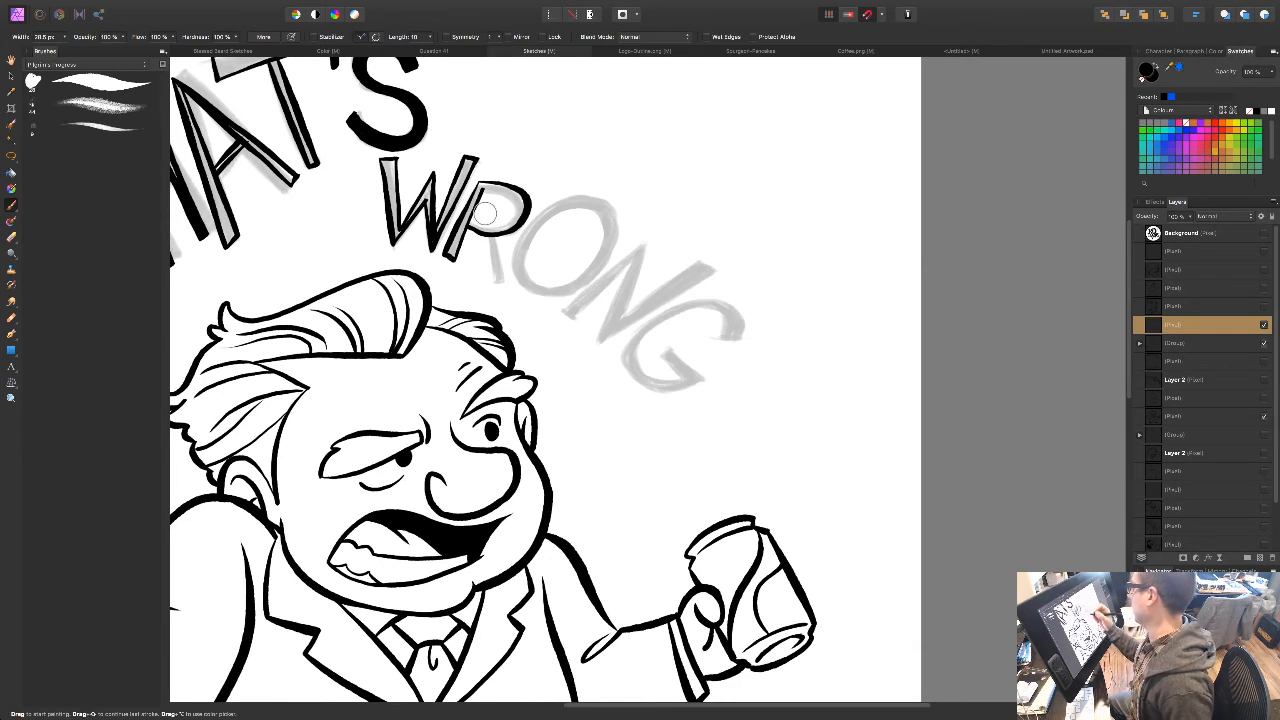
drag(602, 383, 563, 312)
mouse_move(489, 154)
mouse_down()
mouse_move(444, 160)
mouse_move(448, 118)
mouse_up()
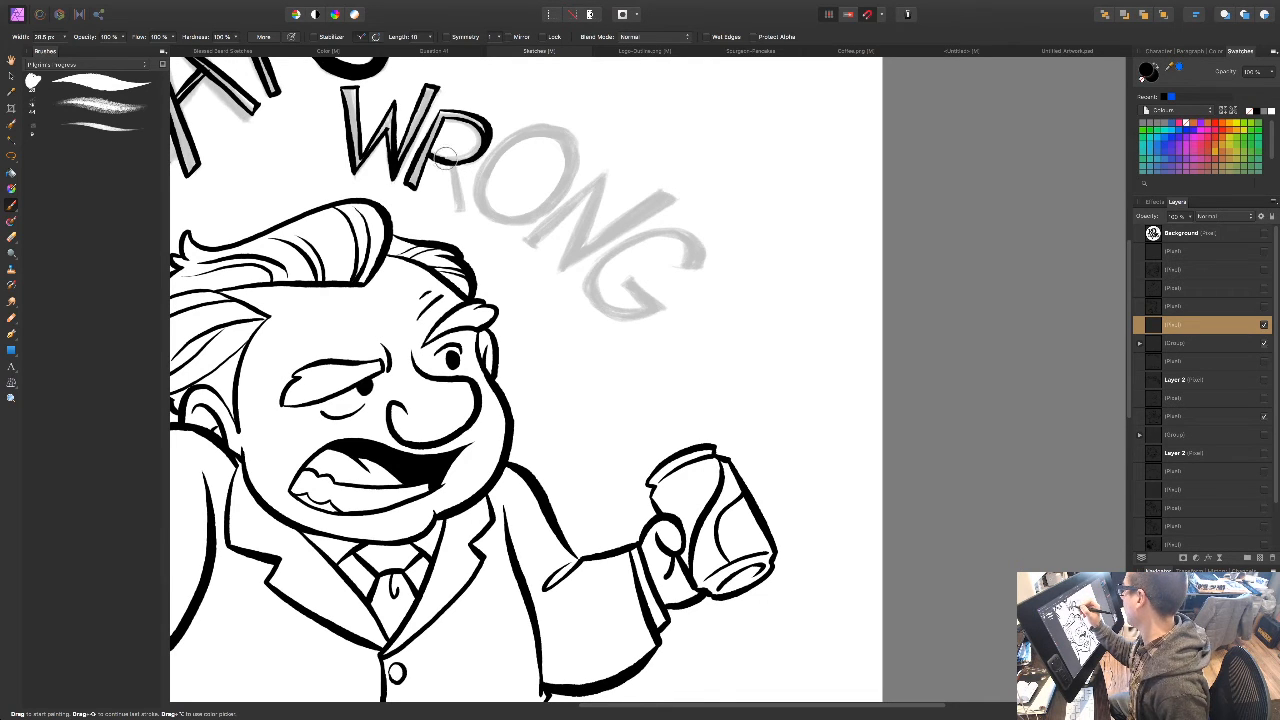
drag(482, 131, 490, 121)
drag(453, 167, 465, 211)
drag(452, 166, 456, 207)
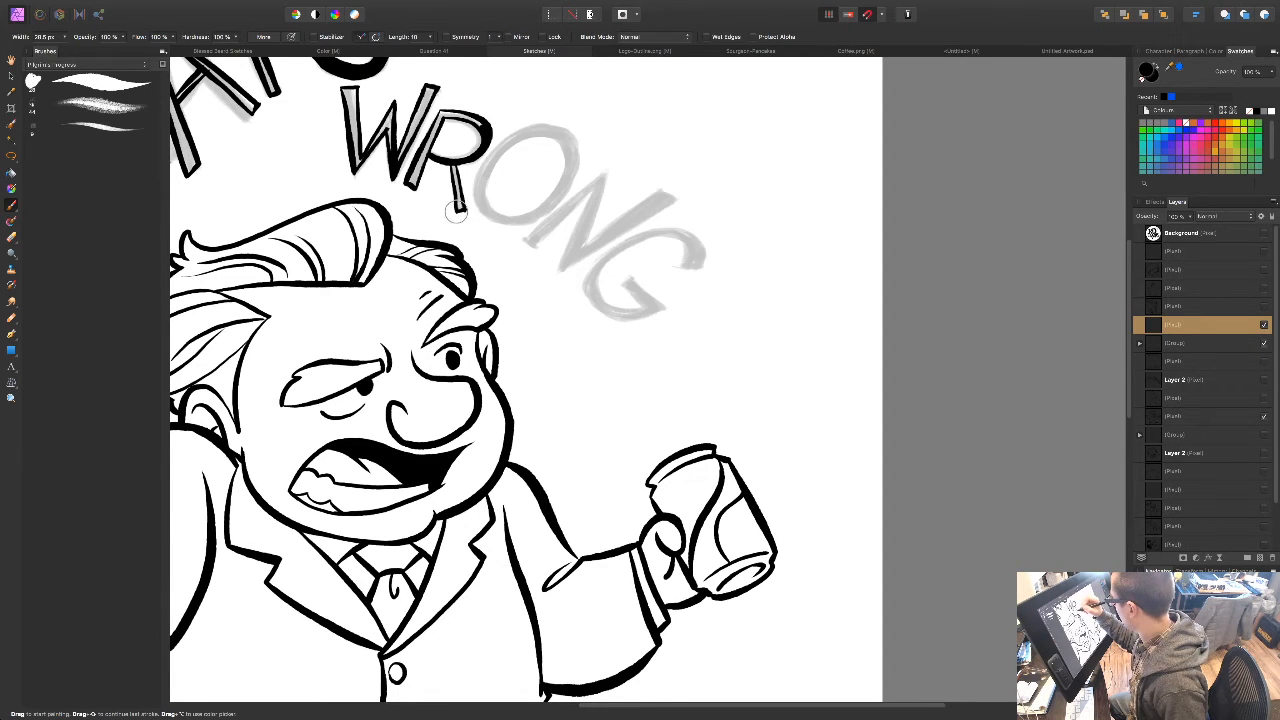
Step: Ink the O of "WRONG" as a thick black ring and outline the angular N beside it
mouse_move(620, 378)
mouse_down()
mouse_move(586, 426)
mouse_move(509, 409)
mouse_up()
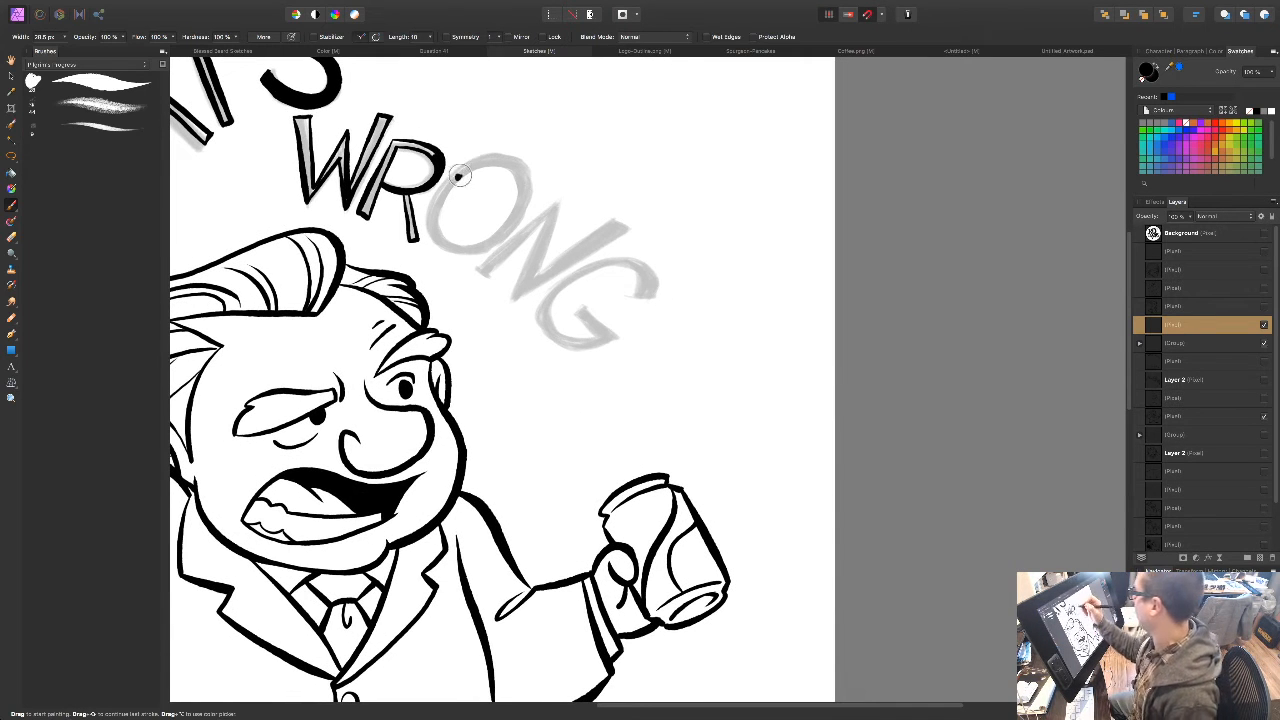
mouse_move(495, 155)
mouse_down()
mouse_move(432, 205)
mouse_move(428, 235)
mouse_move(455, 248)
mouse_up()
mouse_move(447, 194)
mouse_down()
mouse_move(511, 165)
mouse_move(539, 185)
mouse_move(519, 168)
mouse_move(508, 228)
mouse_up()
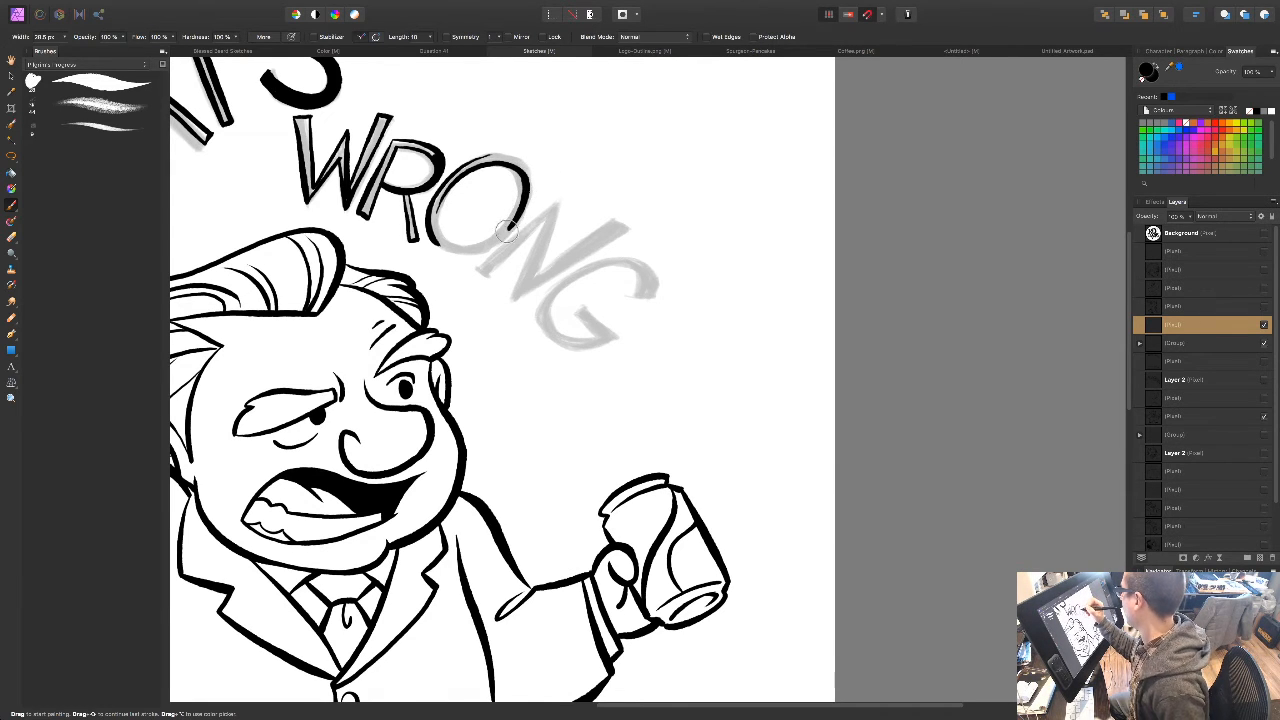
mouse_move(453, 180)
mouse_down()
mouse_move(453, 243)
mouse_move(491, 229)
mouse_move(447, 251)
mouse_move(486, 246)
mouse_move(519, 199)
mouse_move(497, 236)
mouse_up()
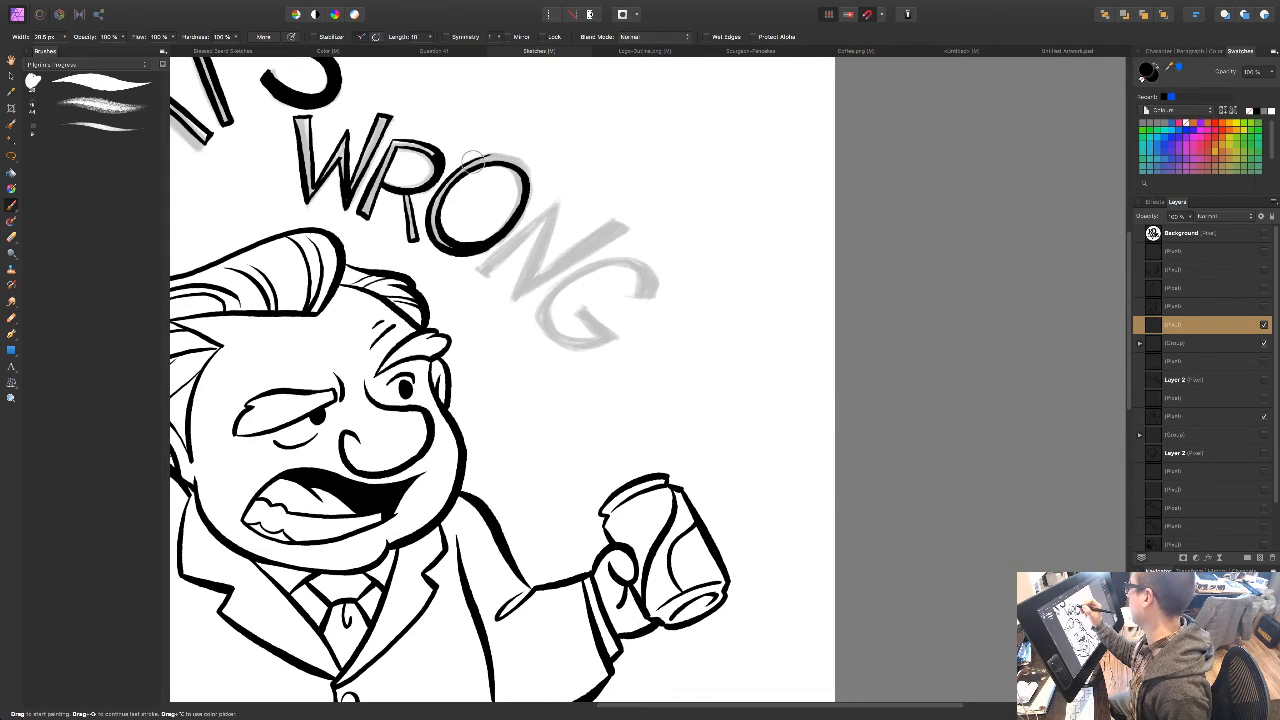
mouse_move(502, 155)
mouse_down()
mouse_move(513, 156)
mouse_move(491, 156)
mouse_move(525, 166)
mouse_move(525, 203)
mouse_move(490, 157)
mouse_move(451, 178)
mouse_move(436, 210)
mouse_move(445, 247)
mouse_move(482, 236)
mouse_up()
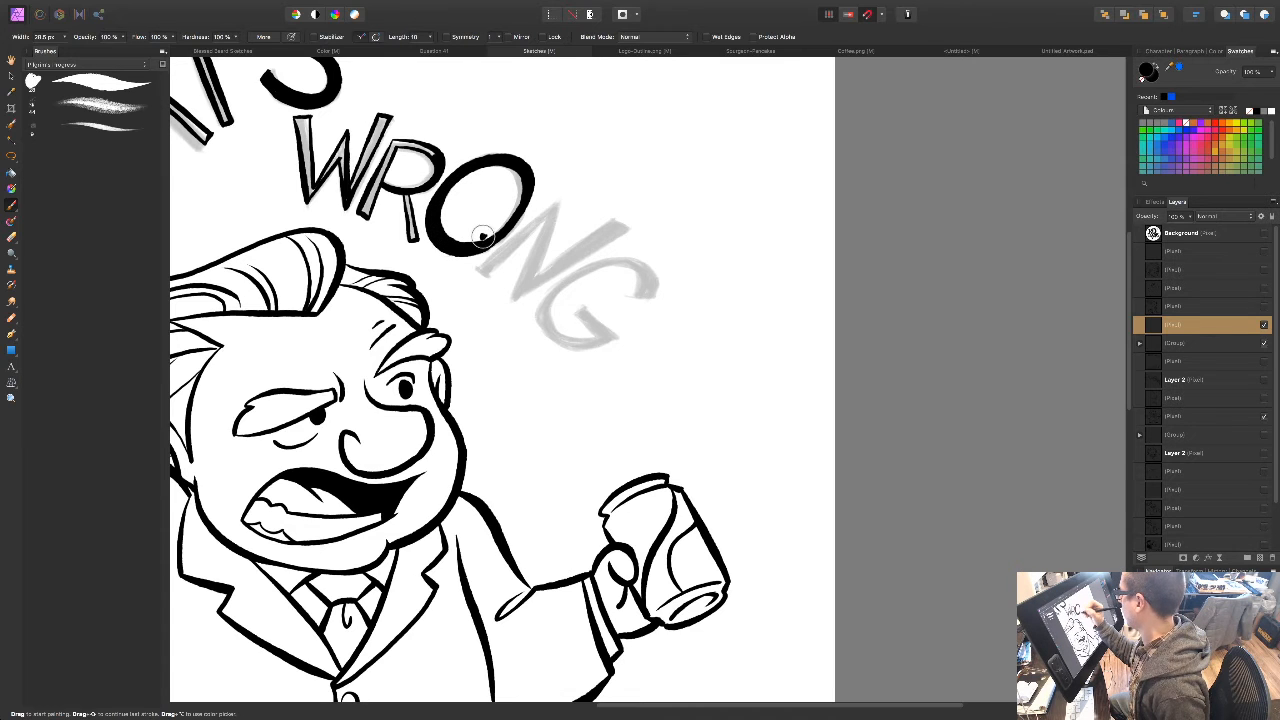
mouse_move(557, 202)
mouse_down()
mouse_move(479, 270)
mouse_move(487, 279)
mouse_move(559, 201)
mouse_move(536, 278)
mouse_up()
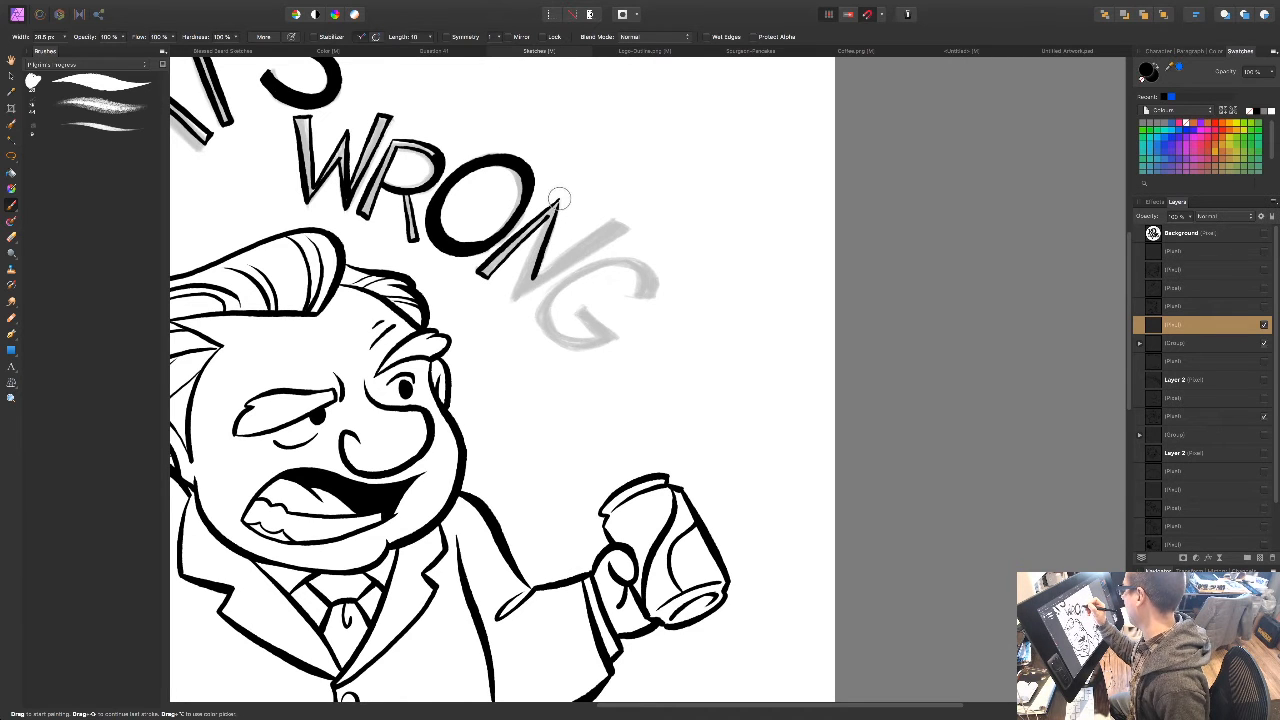
mouse_move(554, 210)
mouse_down()
mouse_move(515, 300)
mouse_move(612, 219)
mouse_move(518, 302)
mouse_move(745, 308)
mouse_up()
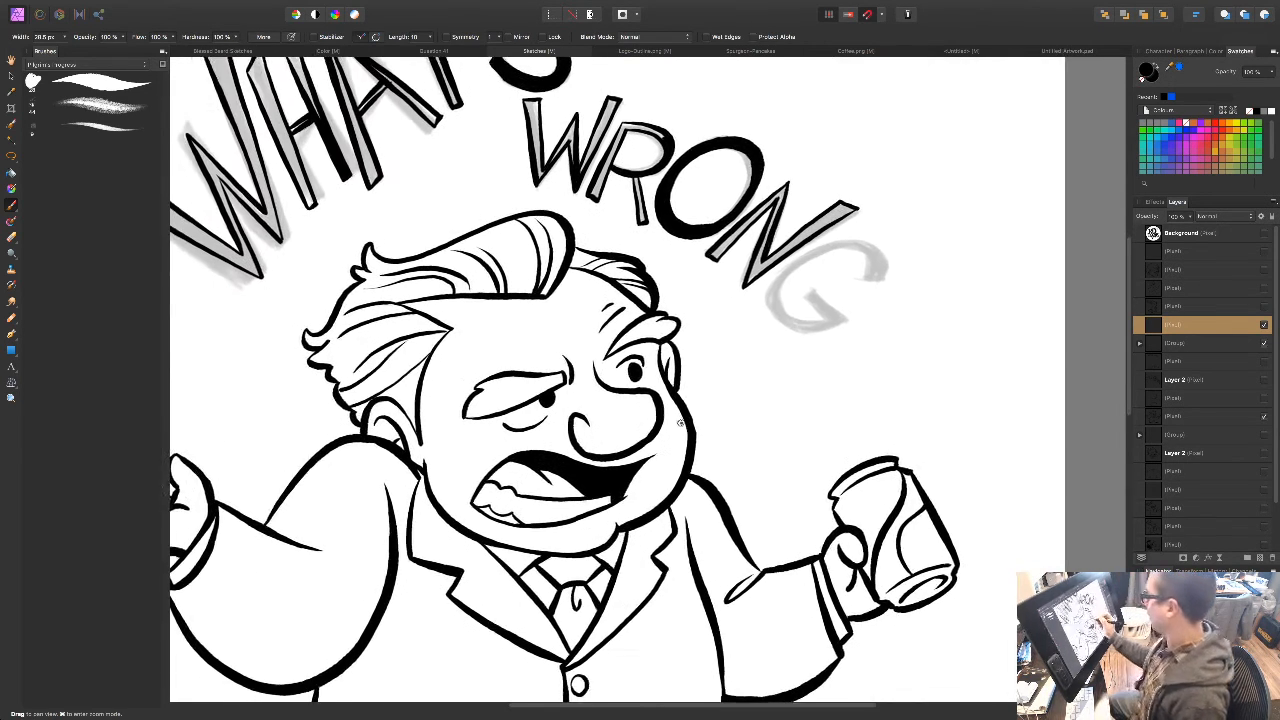
Step: Ink the G of "WRONG" in thick solid black, including its inner spur and curved upper hook
key(super+minus)
key(super+minus)
drag(684, 405, 589, 304)
drag(590, 529, 591, 420)
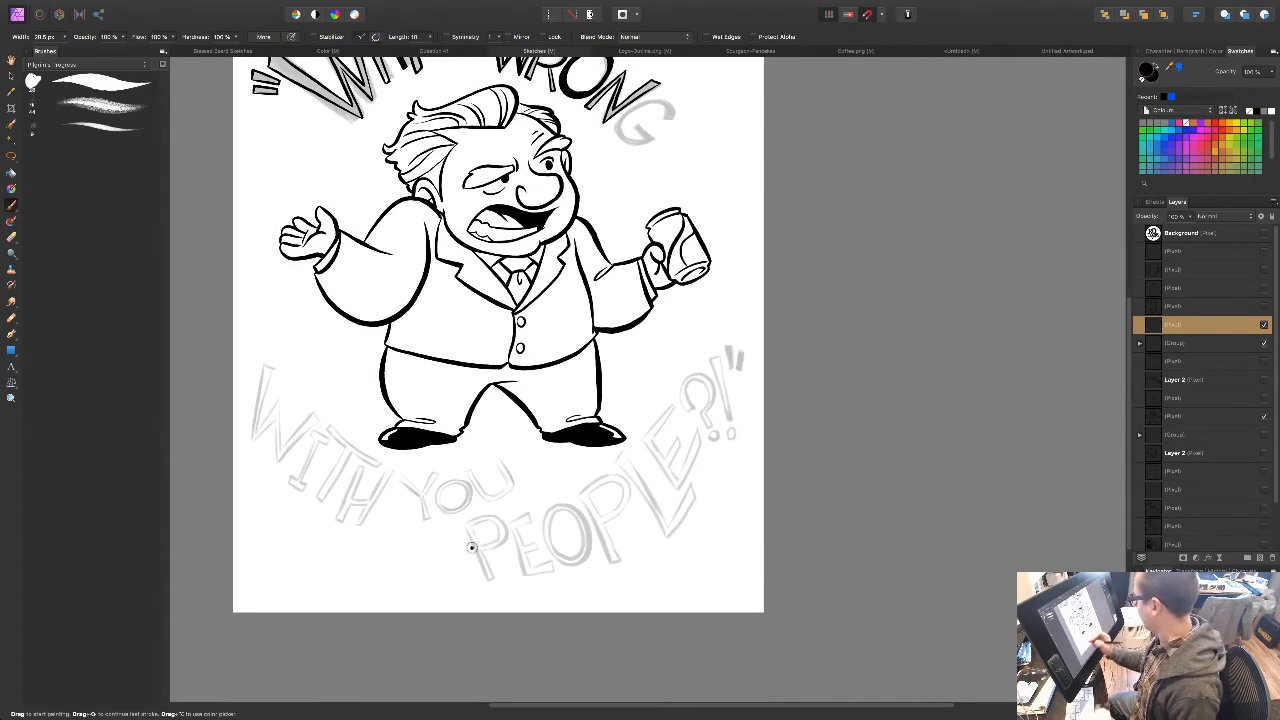
drag(656, 518, 623, 614)
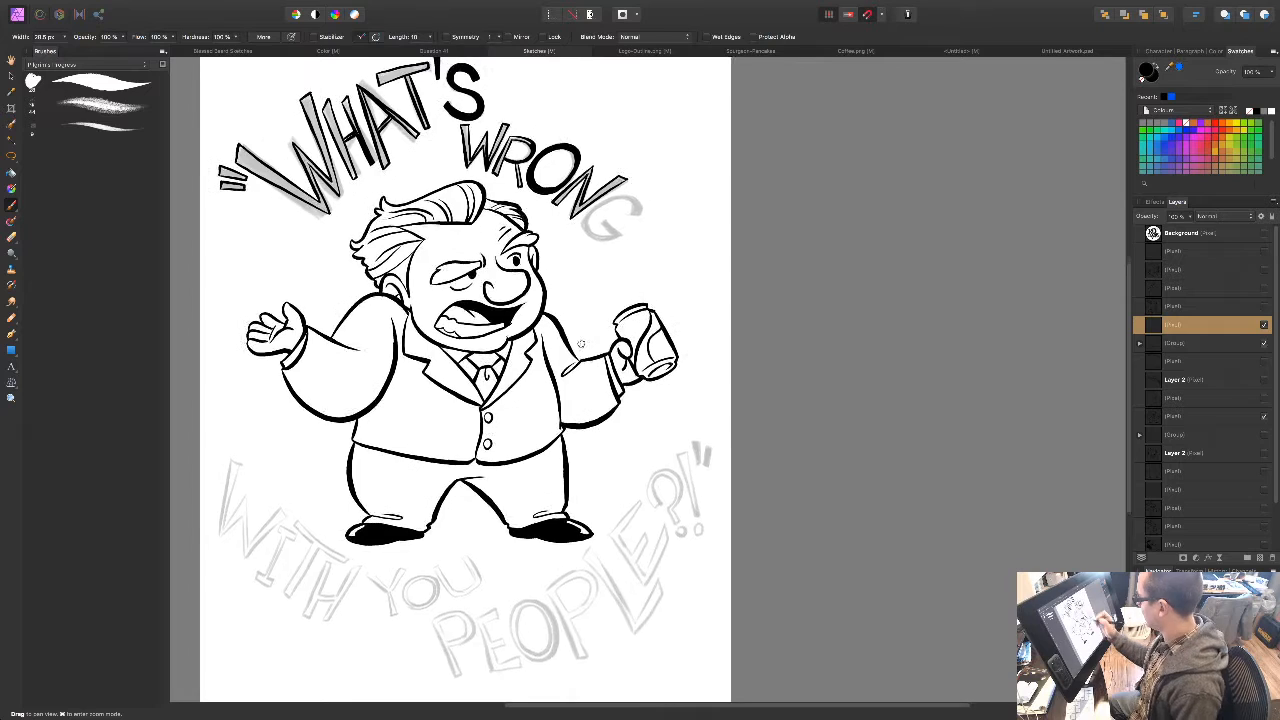
drag(580, 343, 536, 419)
key(super+equal)
key(super+equal)
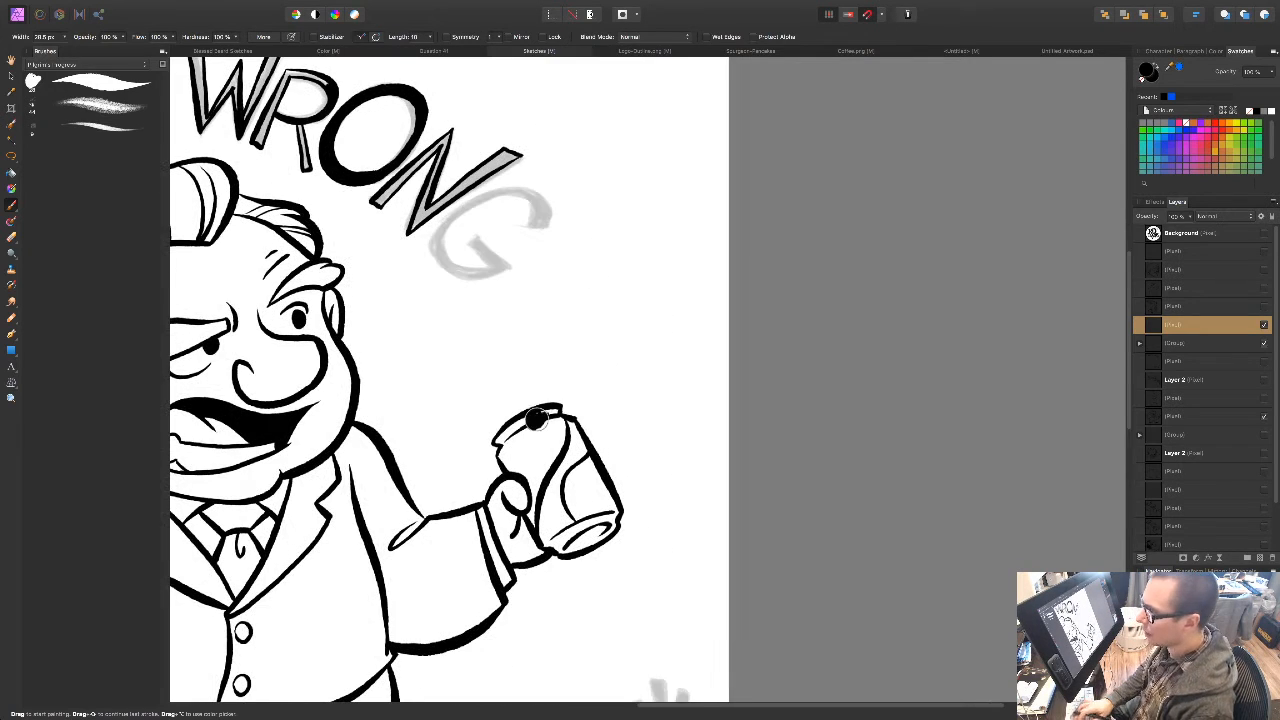
mouse_move(486, 221)
mouse_down()
mouse_move(524, 261)
mouse_move(510, 248)
mouse_move(485, 268)
mouse_move(482, 296)
mouse_up()
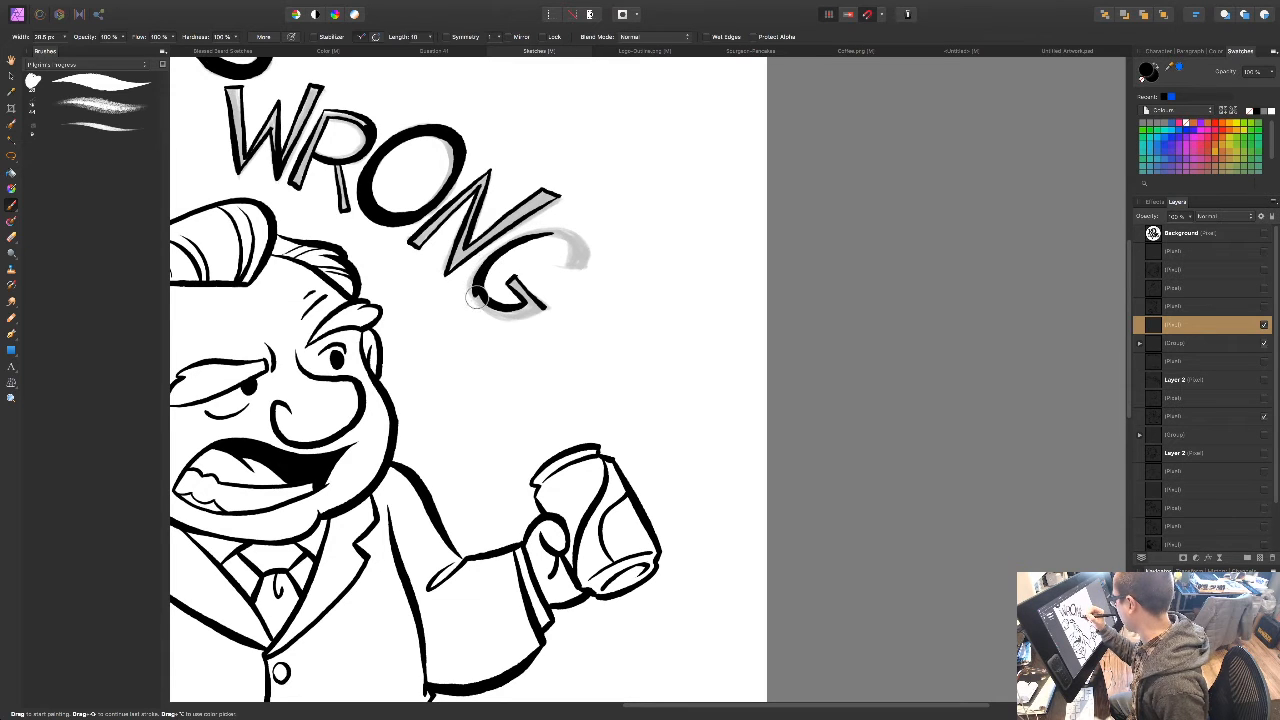
mouse_move(500, 316)
mouse_down()
mouse_move(484, 274)
mouse_move(497, 306)
mouse_move(544, 307)
mouse_move(508, 316)
mouse_move(478, 298)
mouse_move(511, 293)
mouse_move(477, 302)
mouse_move(517, 290)
mouse_up()
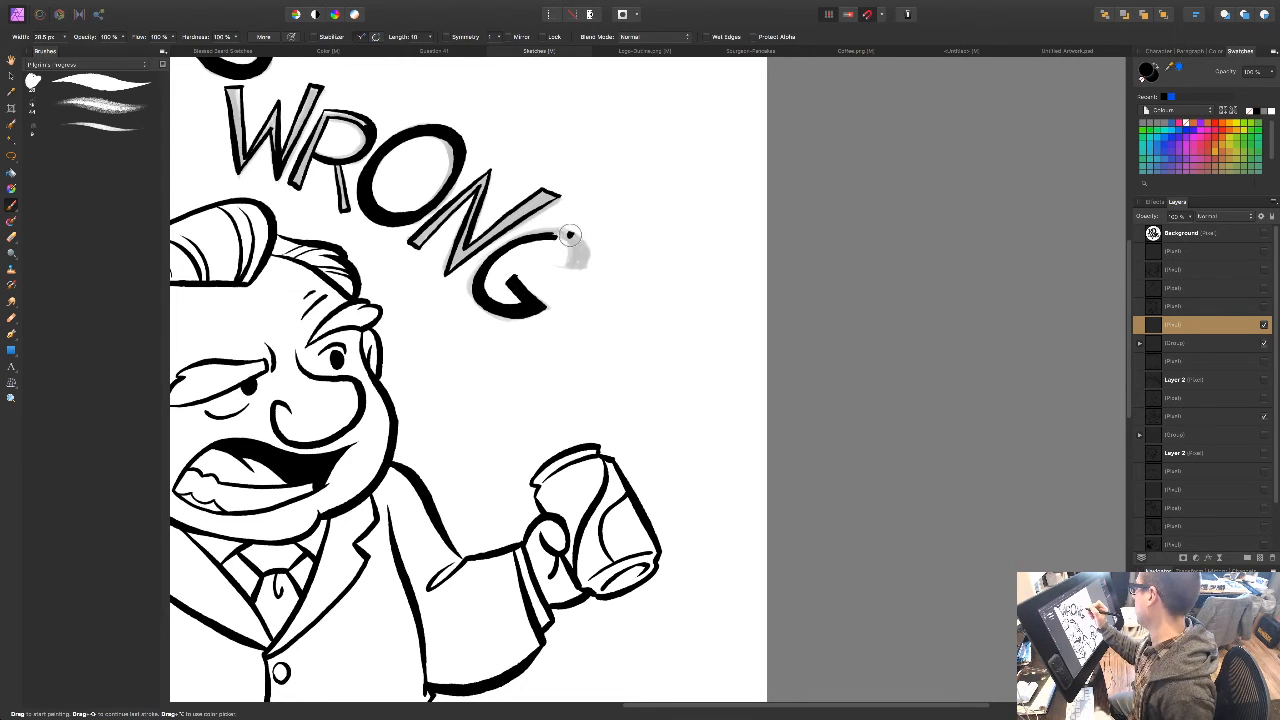
drag(566, 260, 583, 269)
key(super+z)
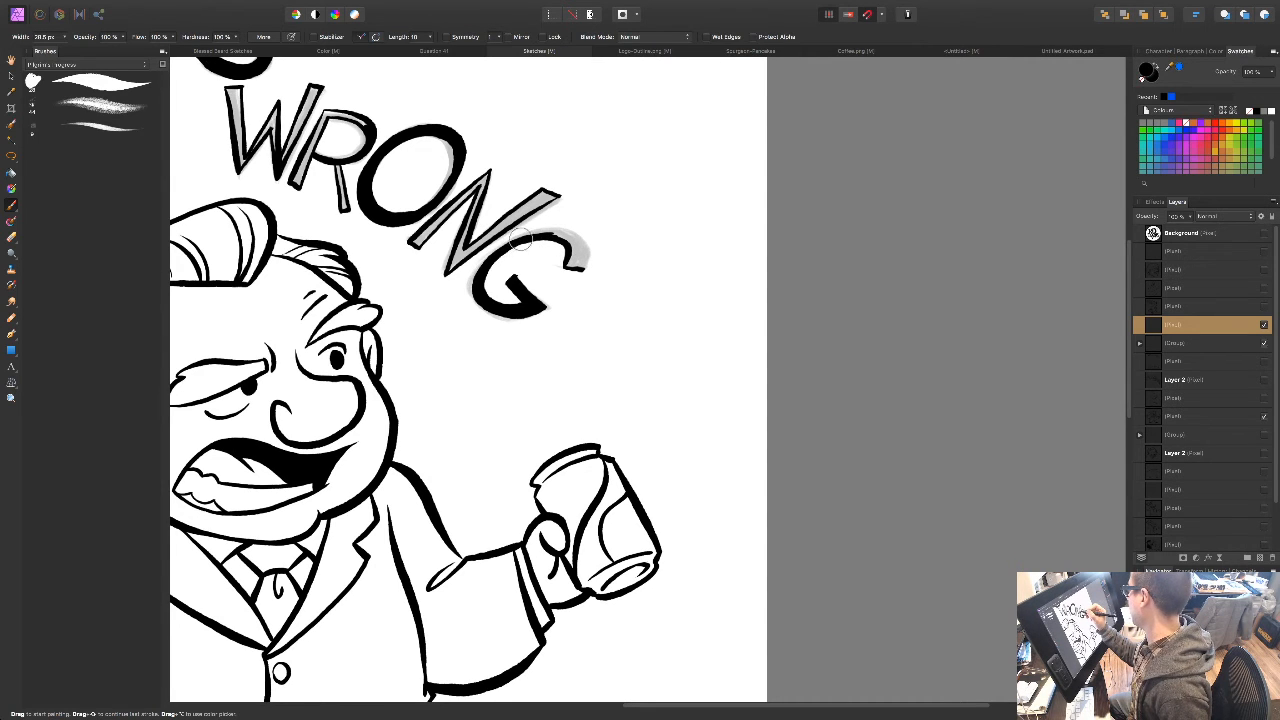
drag(575, 240, 584, 268)
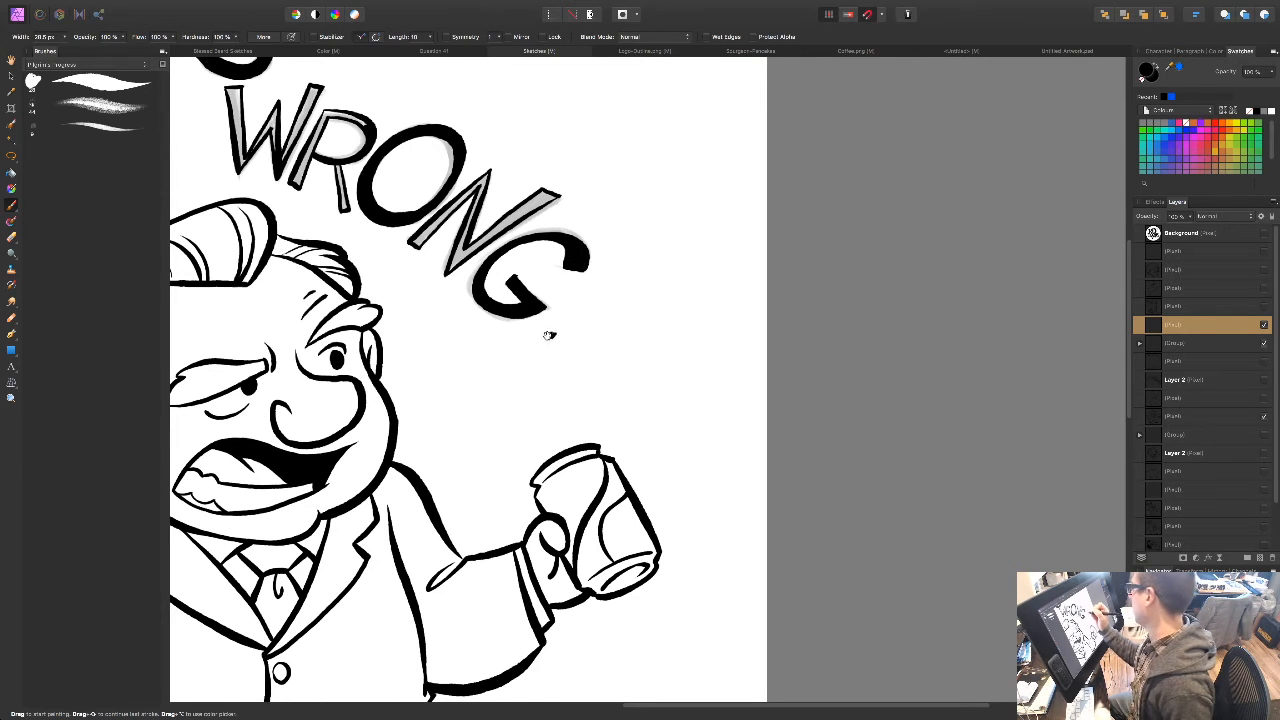
Step: Trim the inner edge of the upper hook on the G of "WRONG" with the eraser
drag(490, 516, 612, 454)
drag(617, 338, 572, 458)
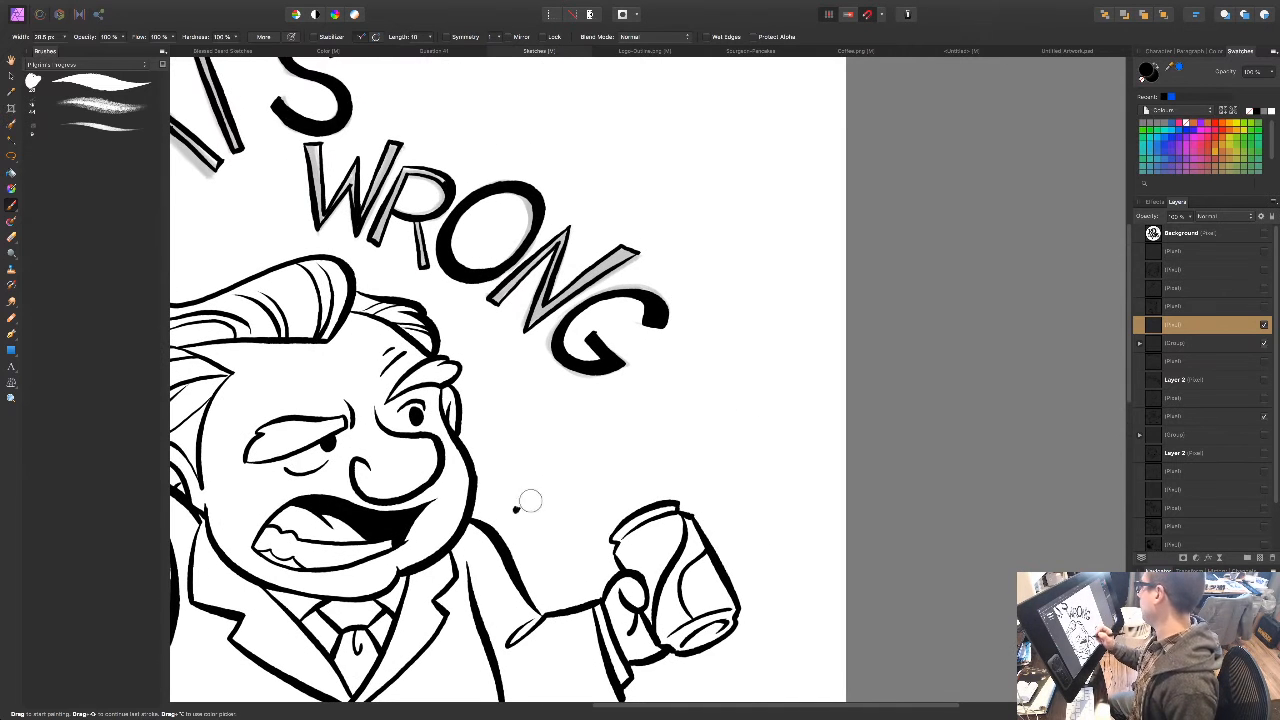
key(e)
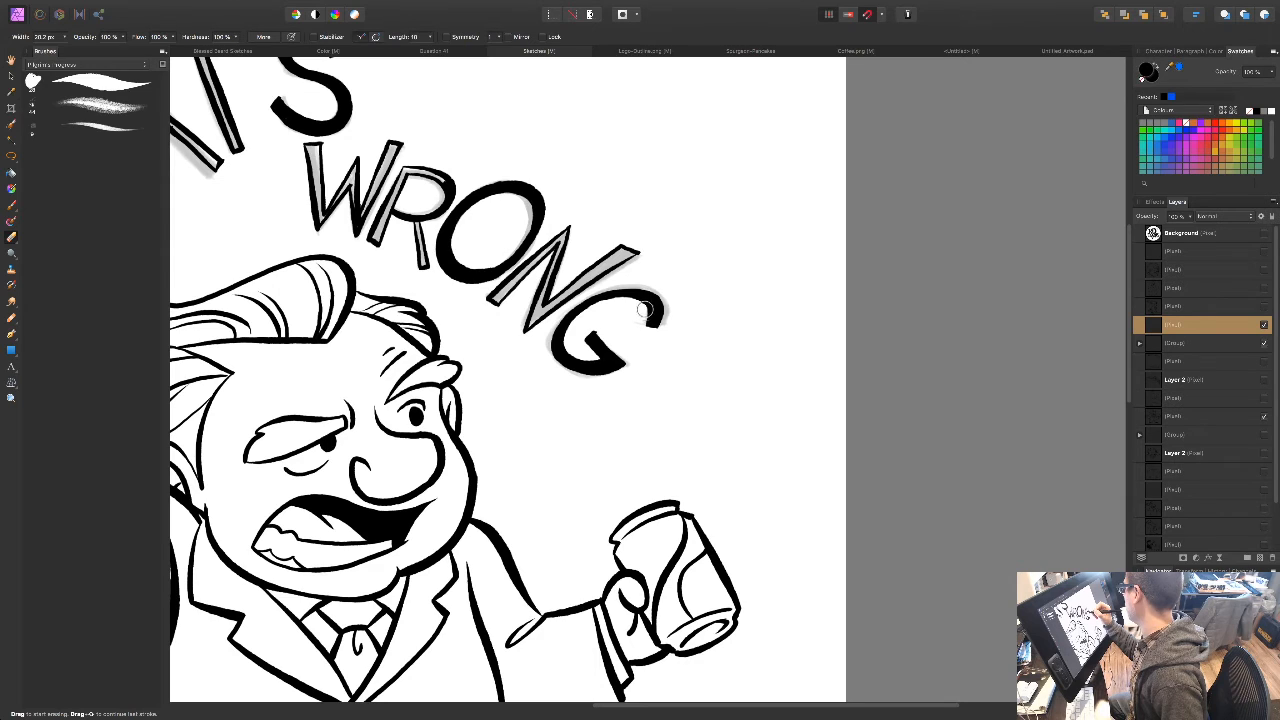
drag(661, 461, 691, 354)
drag(512, 326, 528, 413)
drag(613, 492, 565, 452)
key(super+minus)
key(super+minus)
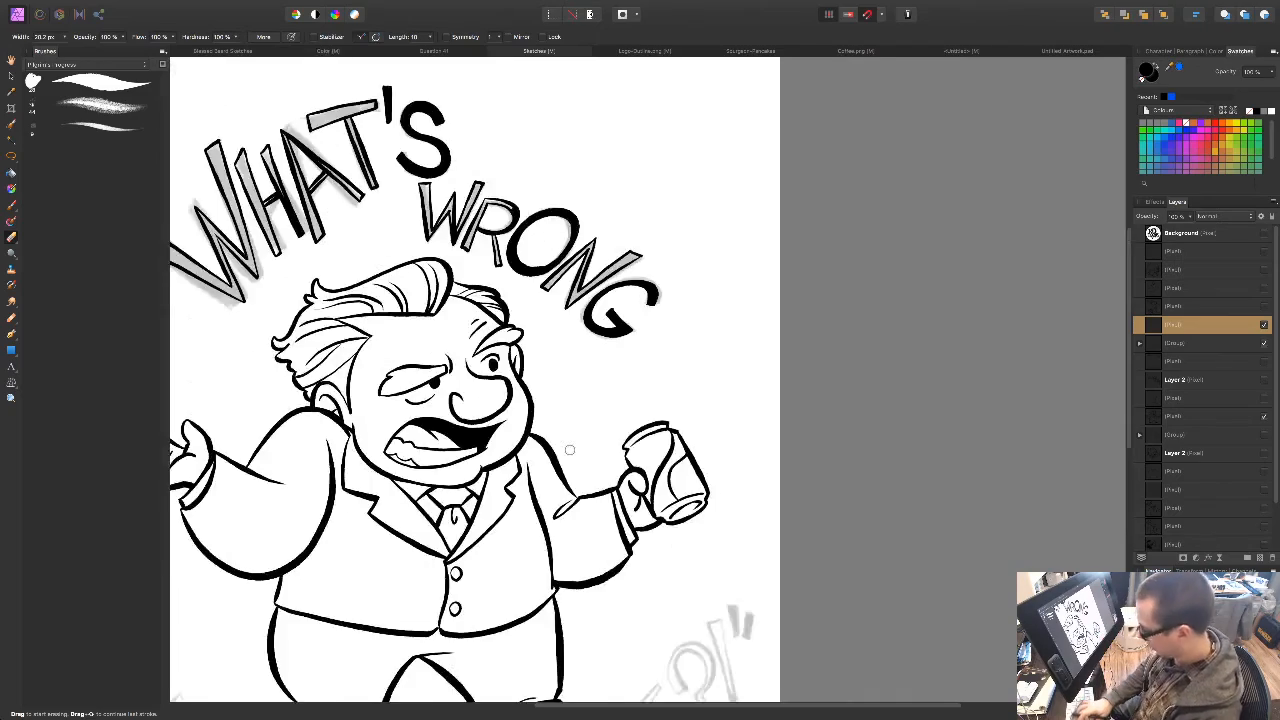
drag(608, 545, 641, 461)
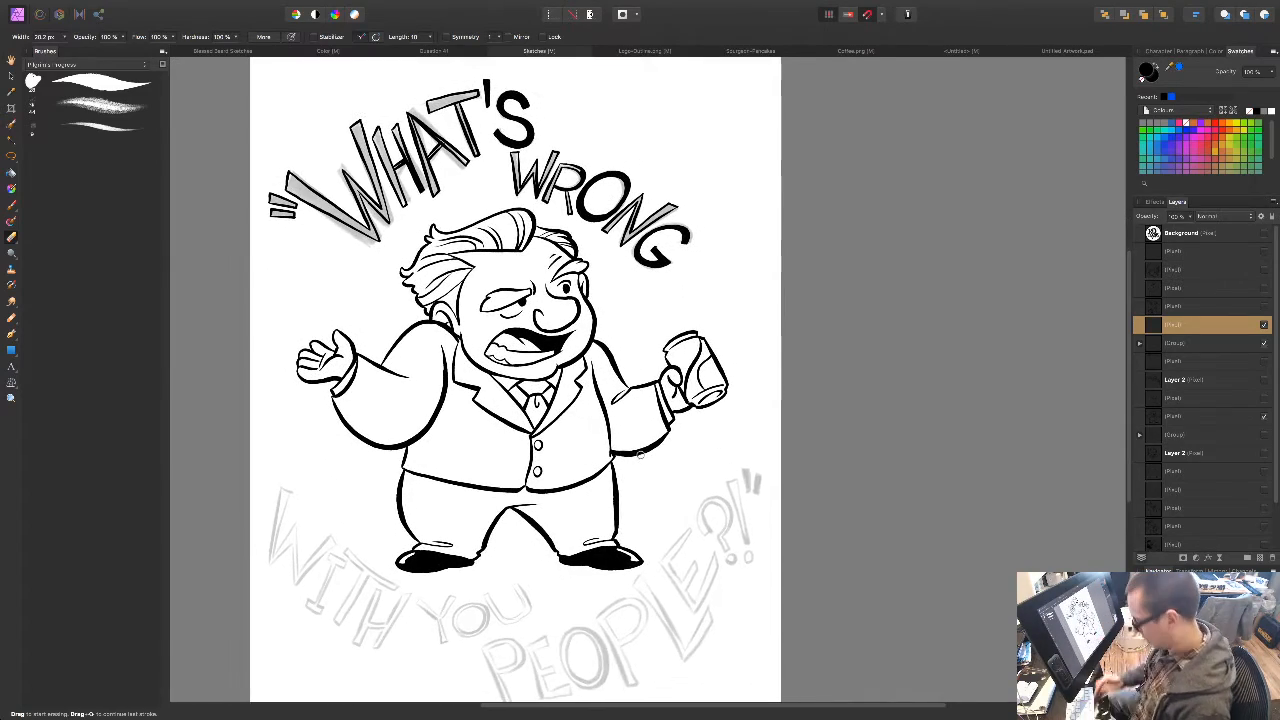
Step: With the paint brush, ink the complete angular outline of the W in "WITH" over the faded sketch
key(super+plus)
key(super+plus)
mouse_move(592, 301)
mouse_down()
mouse_move(594, 504)
mouse_move(611, 589)
mouse_up()
drag(611, 520, 742, 210)
mouse_move(494, 620)
mouse_down()
mouse_move(646, 366)
mouse_move(702, 307)
mouse_up()
drag(515, 520, 567, 500)
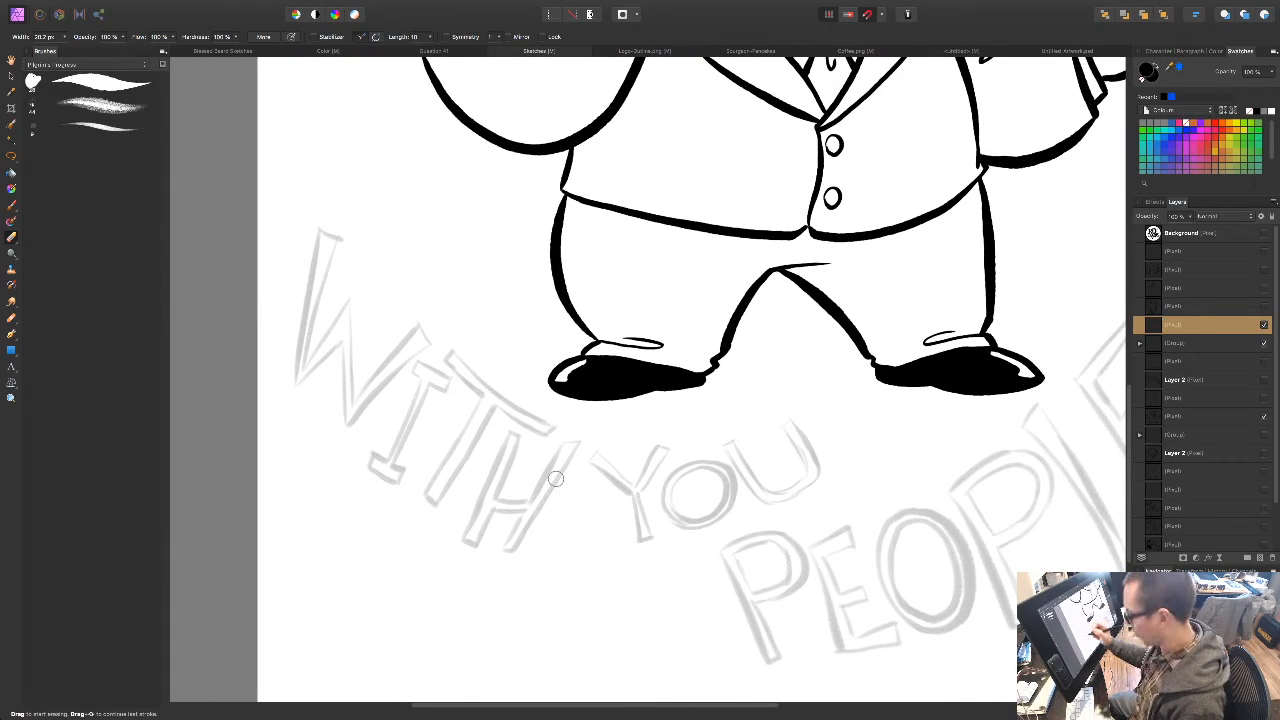
key(b)
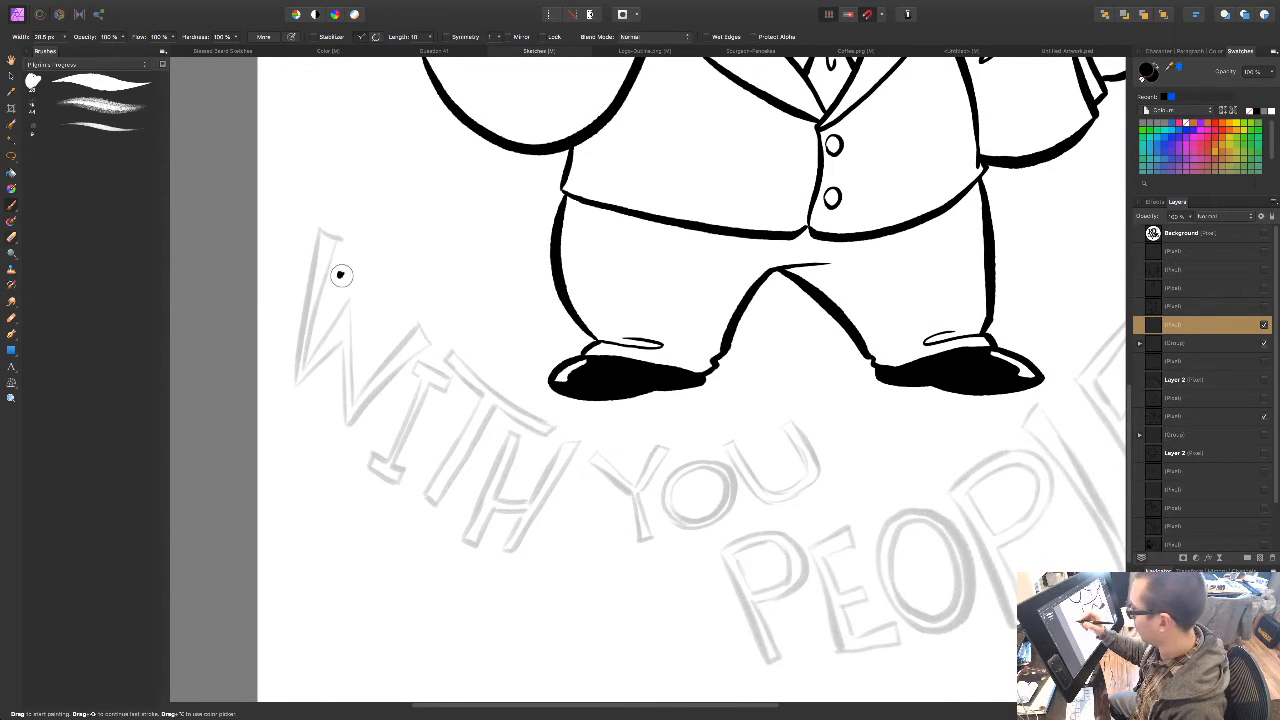
drag(317, 229, 297, 384)
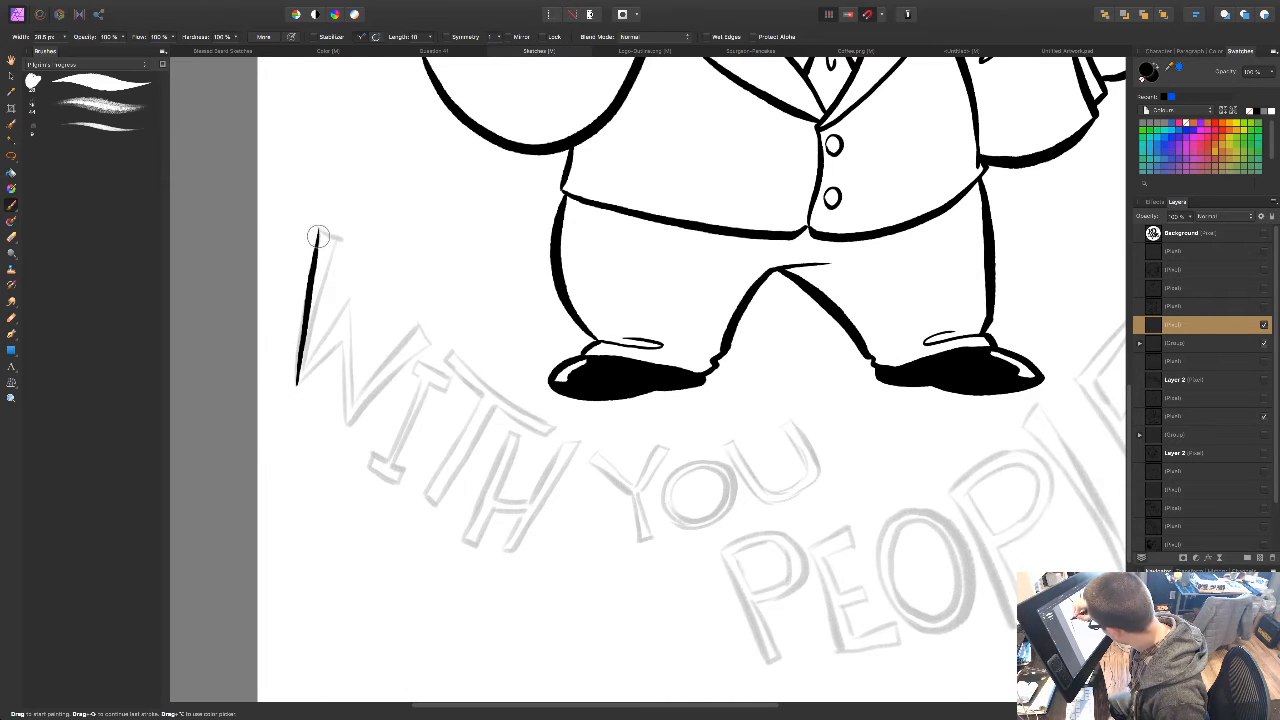
mouse_move(318, 227)
mouse_down()
mouse_move(340, 237)
mouse_move(311, 326)
mouse_up()
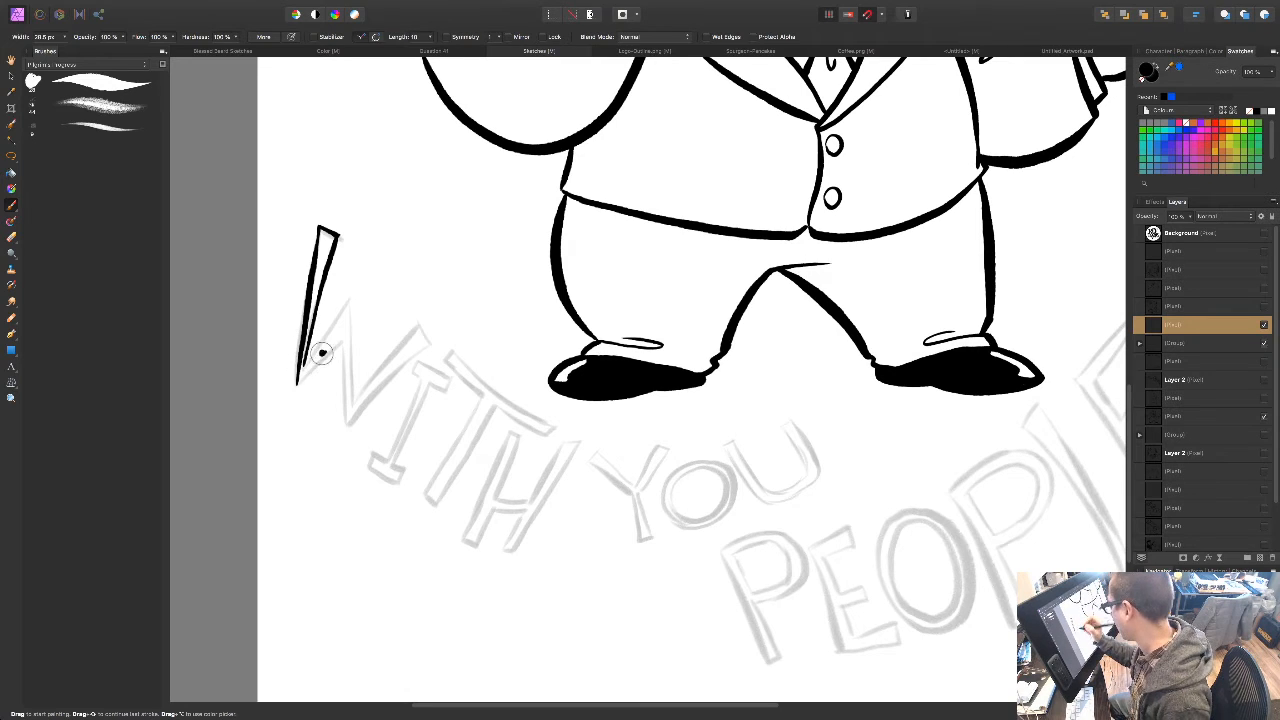
mouse_move(297, 380)
mouse_down()
mouse_move(347, 303)
mouse_move(352, 390)
mouse_move(415, 322)
mouse_move(427, 340)
mouse_move(346, 418)
mouse_up()
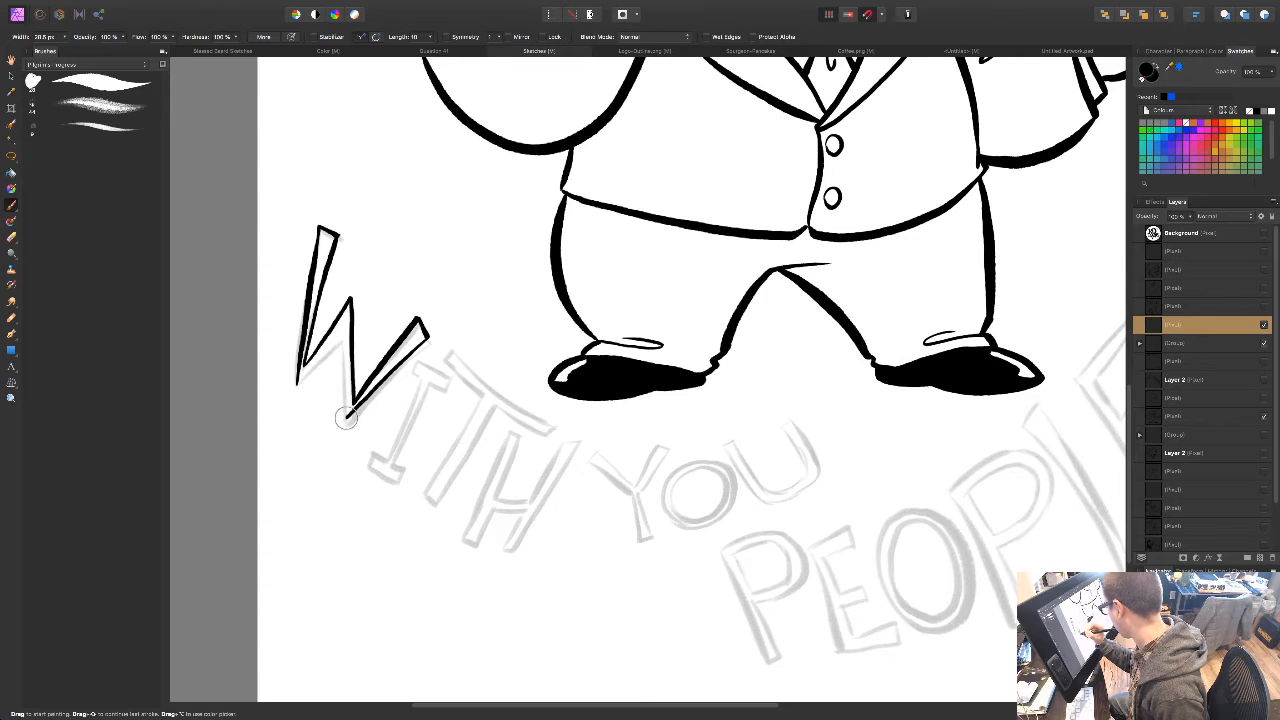
drag(298, 384, 346, 332)
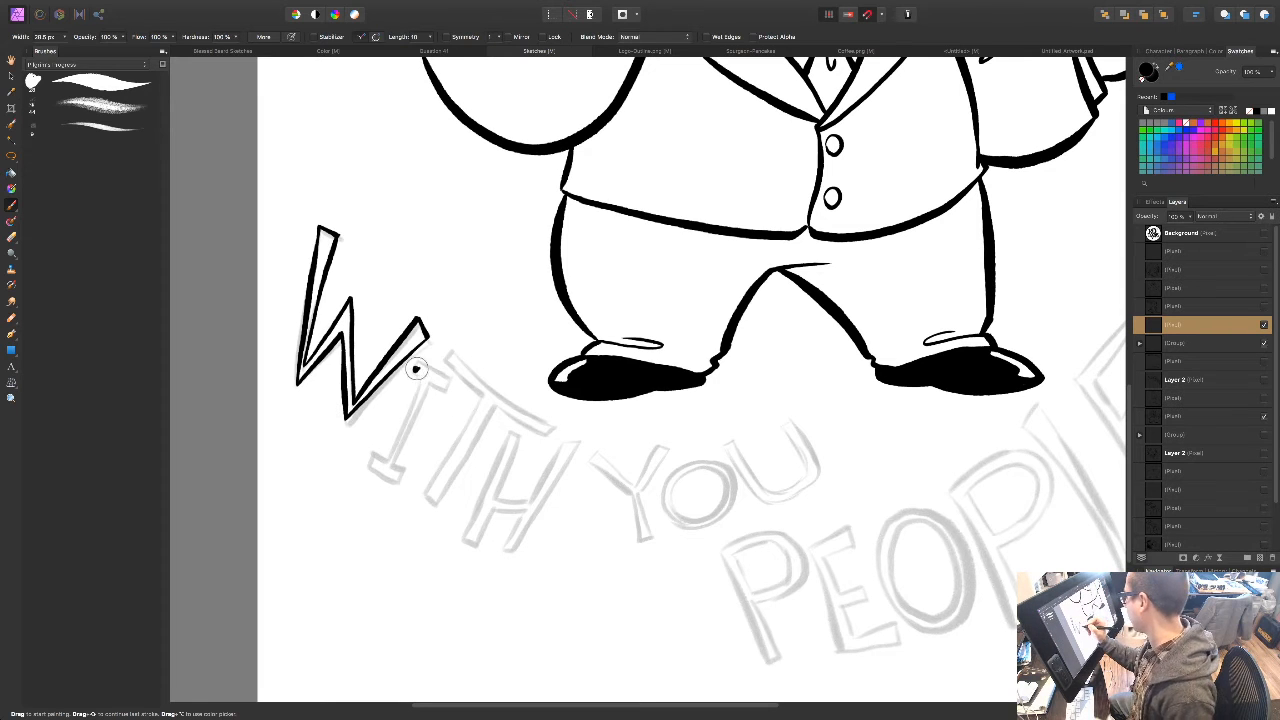
Step: Ink the outline of the I in "WITH" over the sketch, including its upper and lower serifs
drag(421, 383, 387, 458)
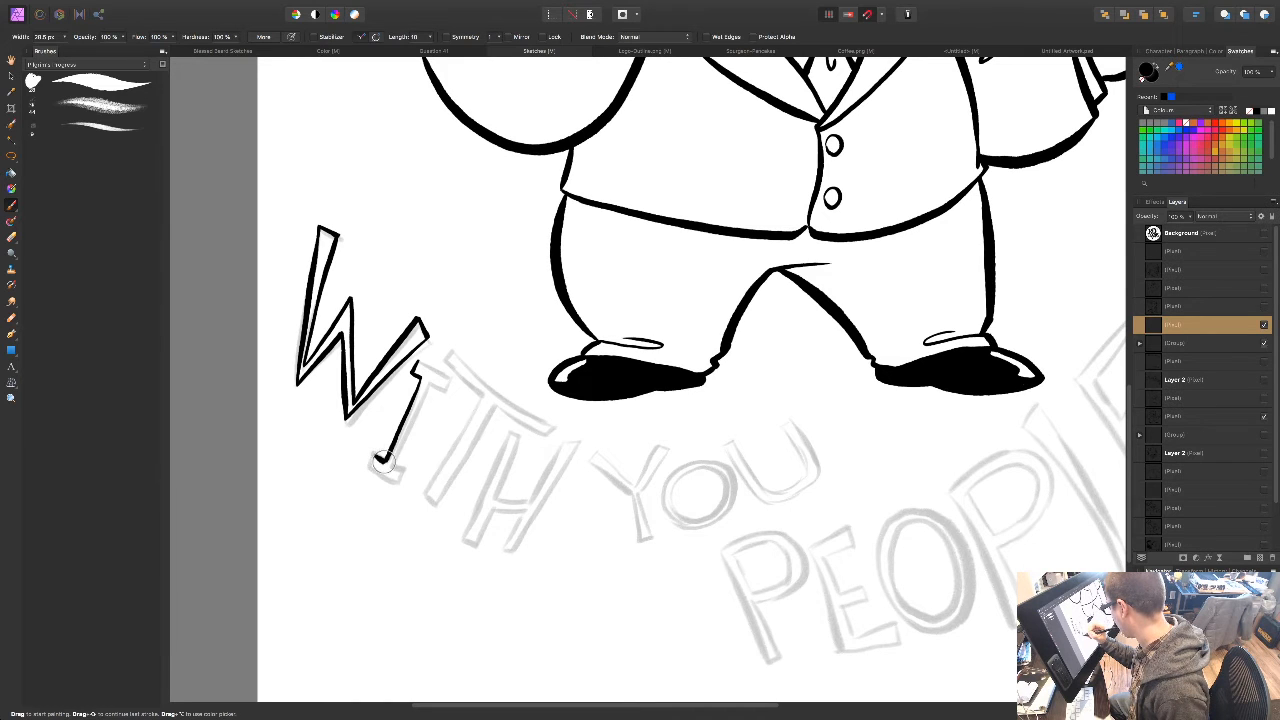
drag(368, 462, 390, 479)
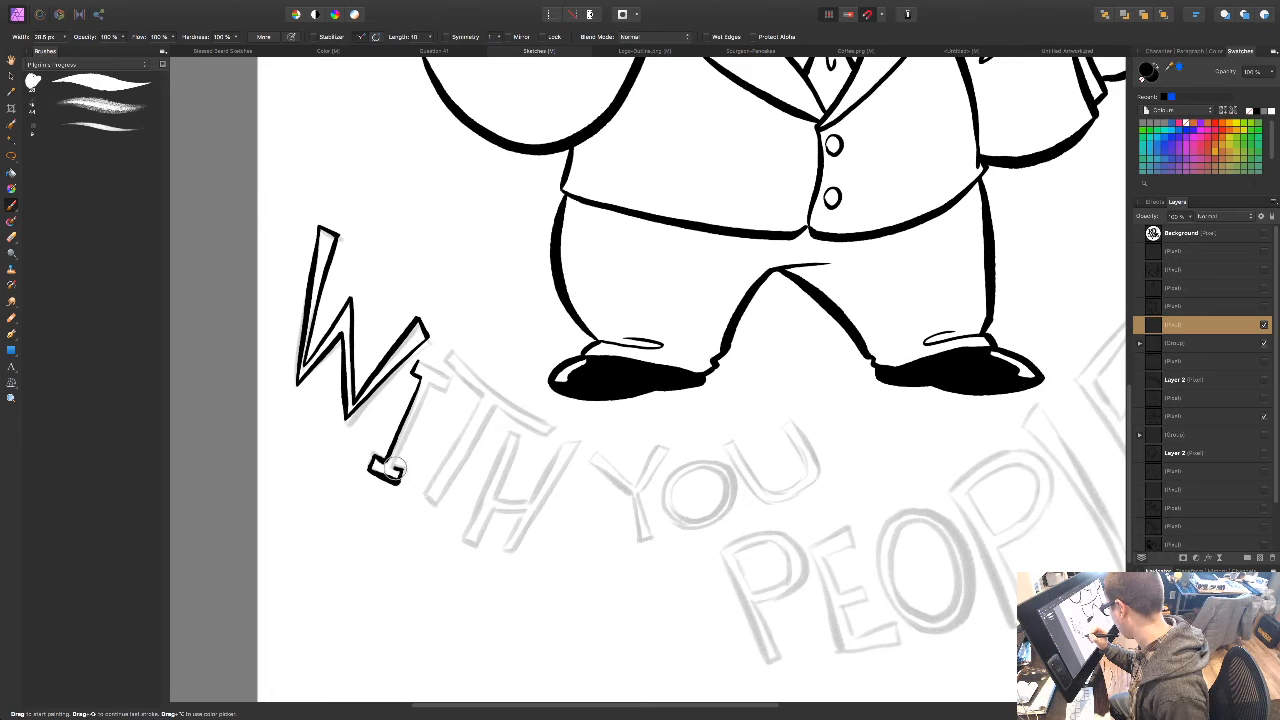
drag(427, 388, 398, 470)
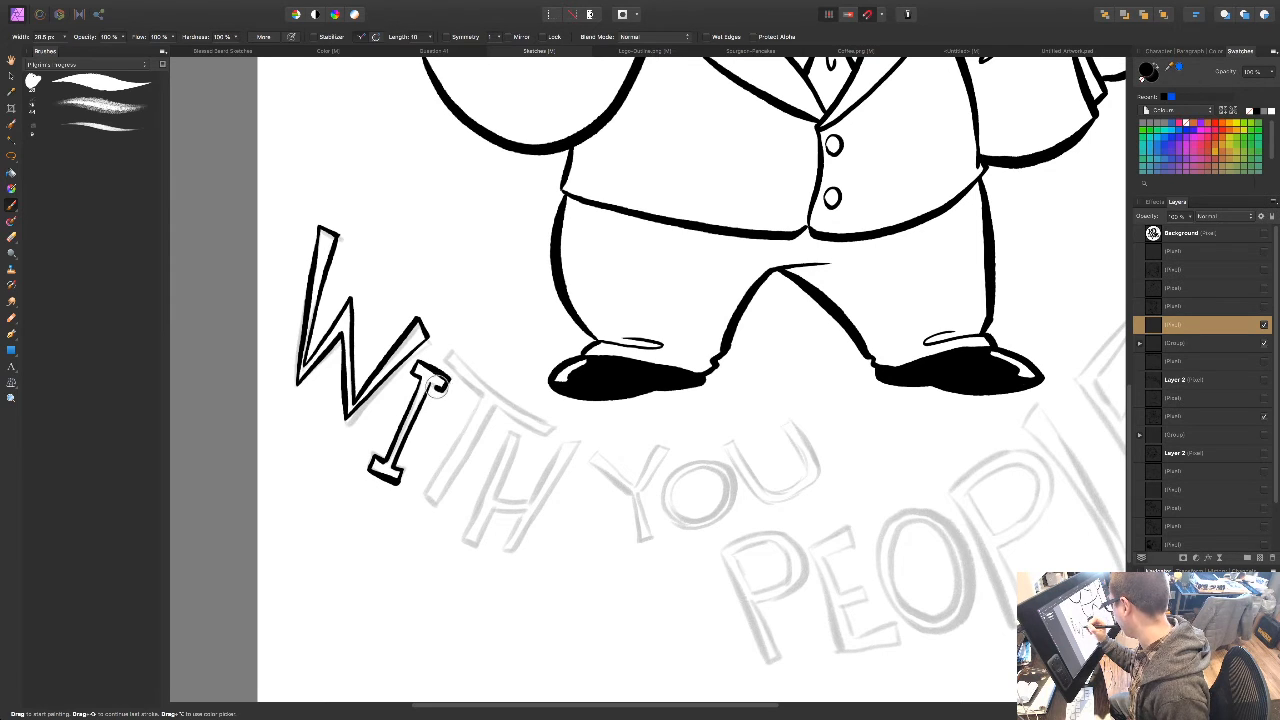
Step: Ink the outline of the T in "WITH", with its slanted crossbar and narrow stem
drag(568, 540, 507, 409)
drag(460, 332, 454, 326)
drag(382, 228, 423, 267)
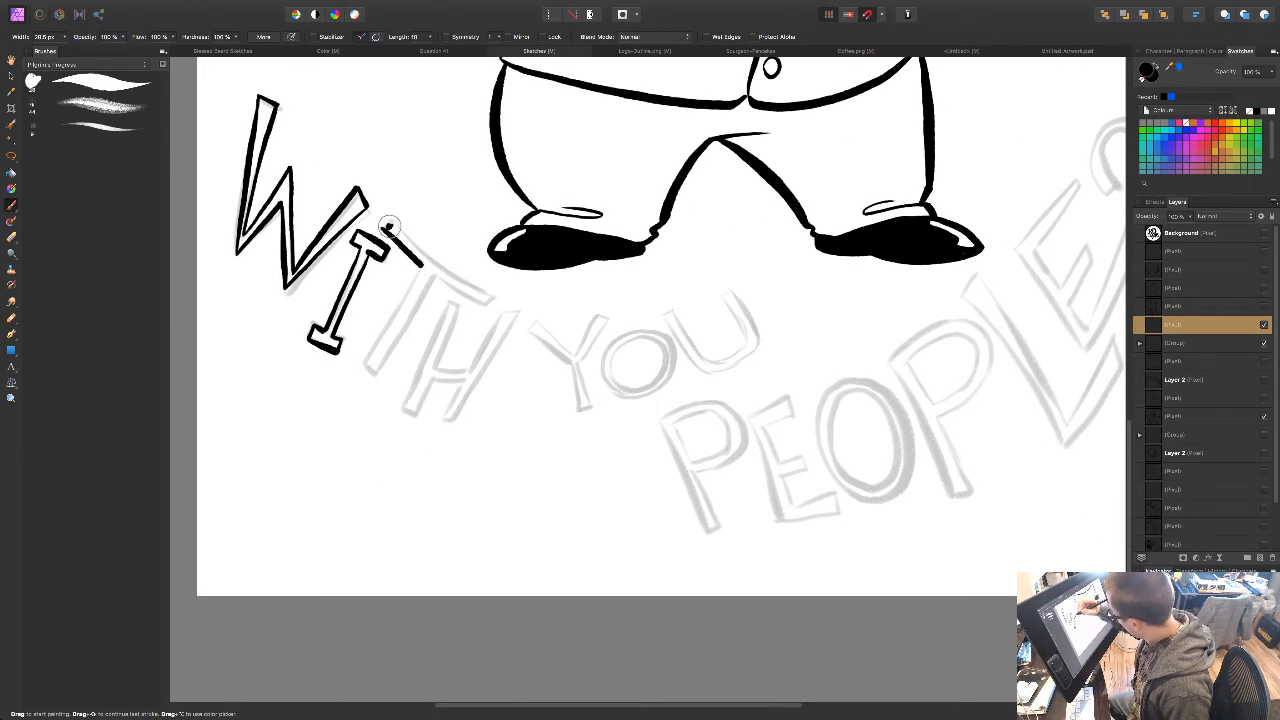
drag(383, 218, 481, 295)
drag(416, 258, 476, 307)
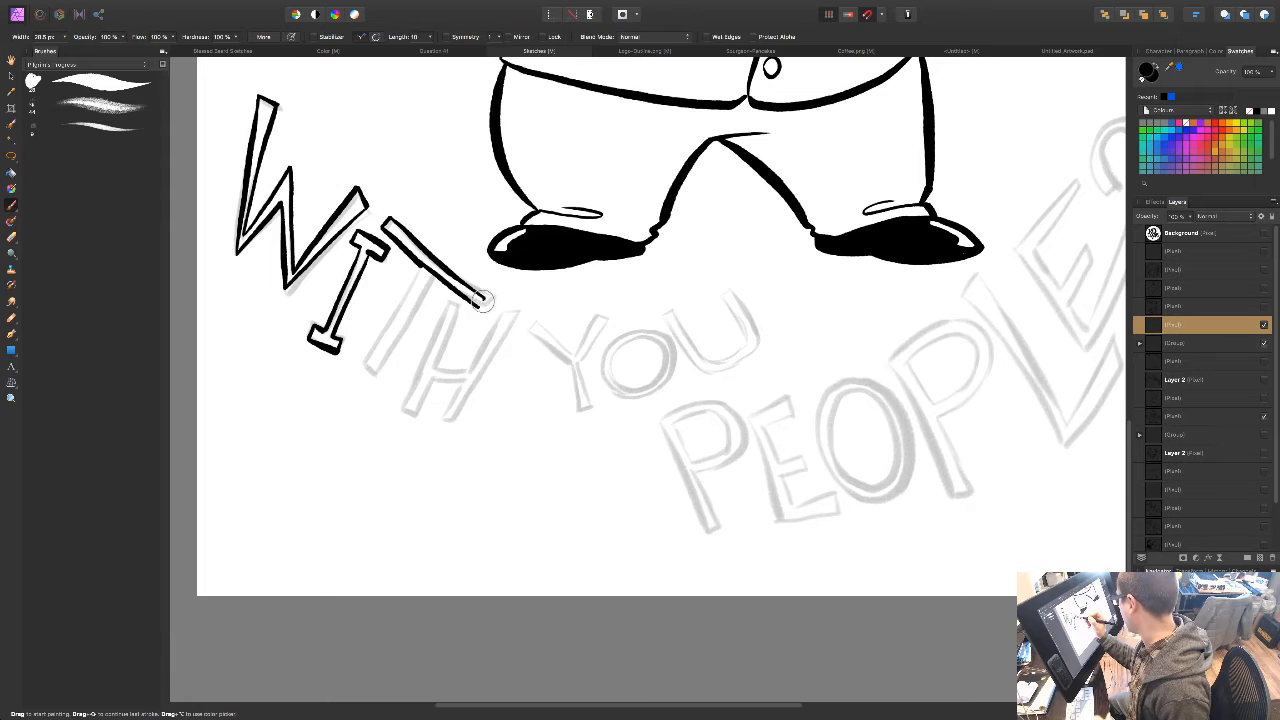
drag(476, 373, 529, 346)
drag(474, 241, 424, 317)
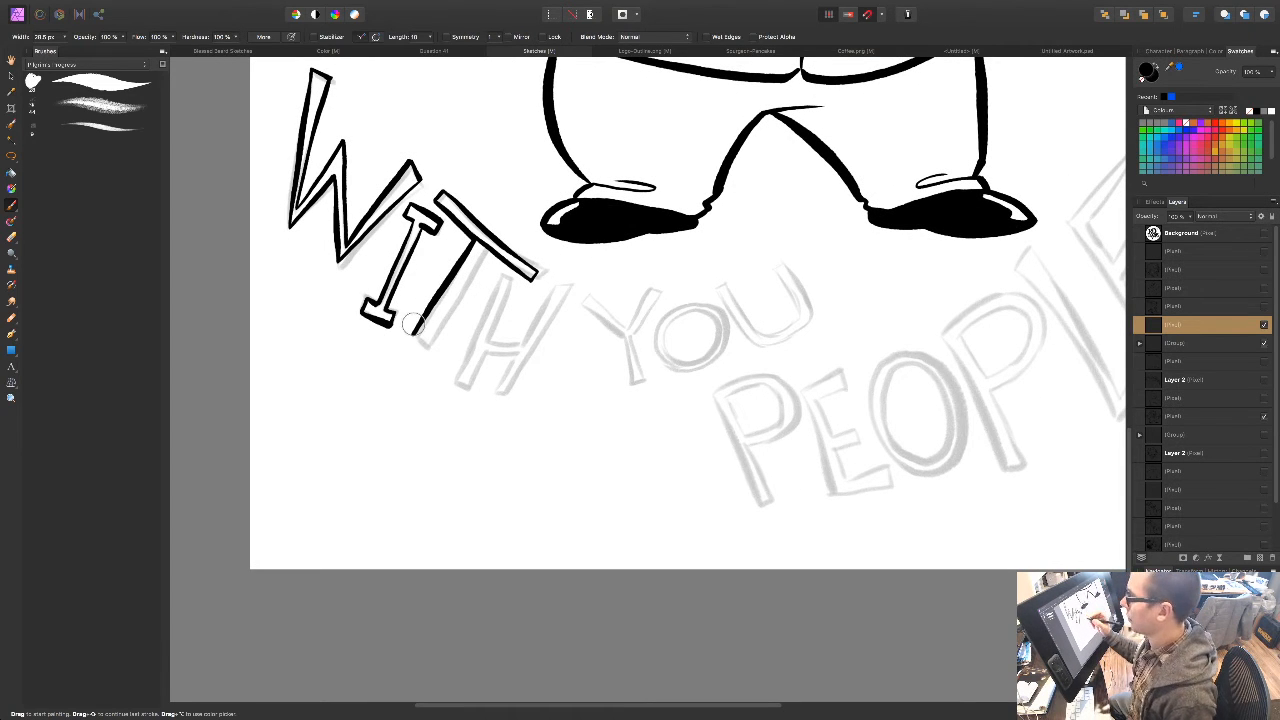
drag(413, 337, 428, 347)
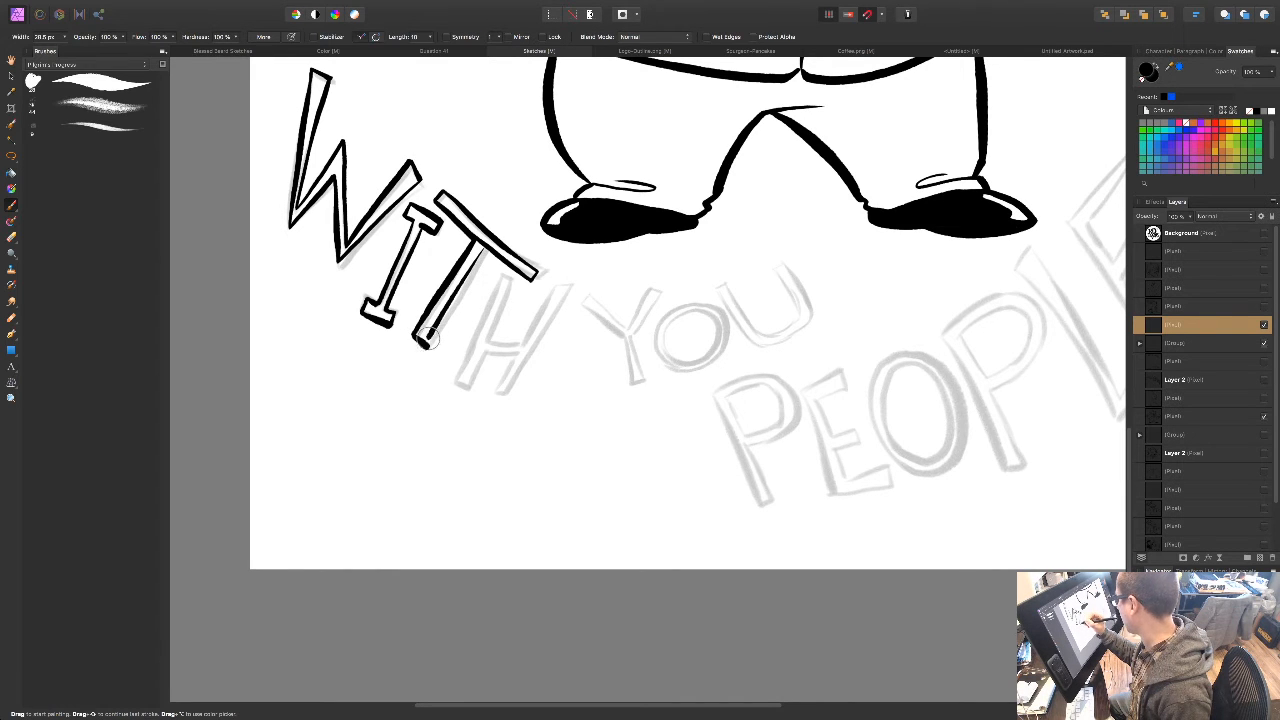
drag(485, 262, 428, 348)
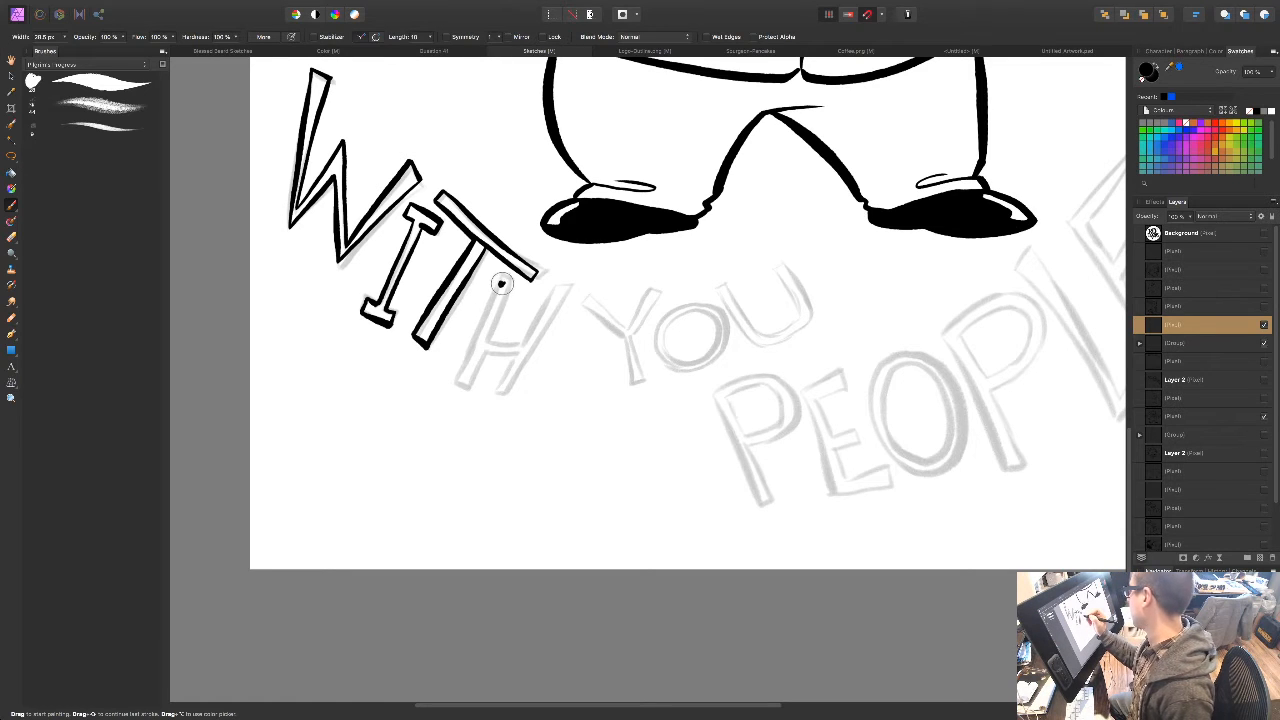
Step: Ink the outline of the H in "WITH": both slanted stems and the connecting crossbar
drag(502, 272, 452, 381)
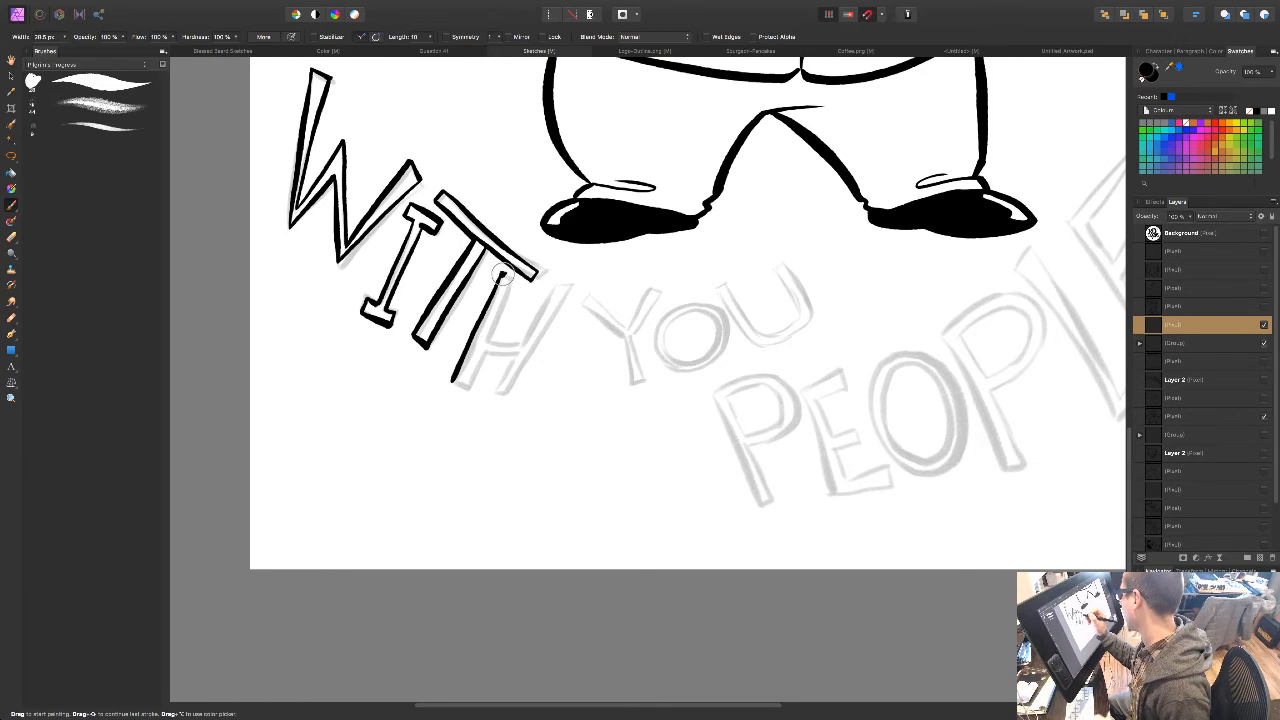
drag(514, 278, 463, 387)
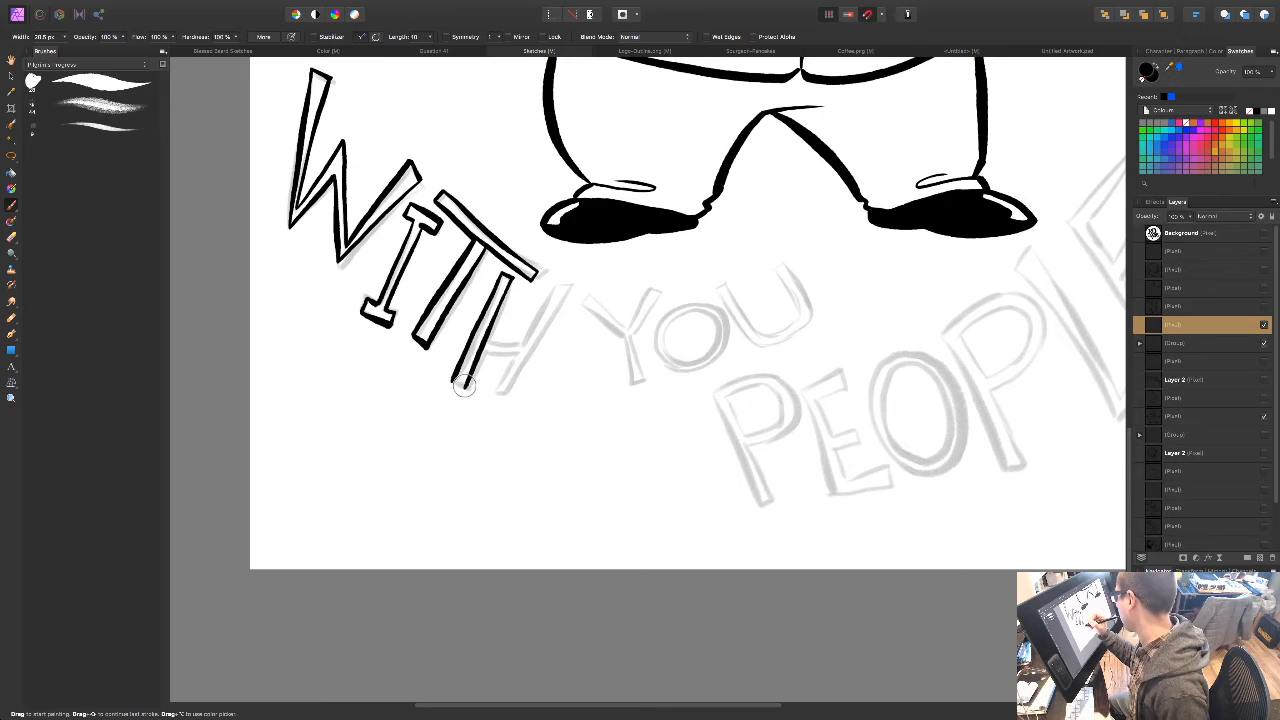
drag(482, 344, 522, 350)
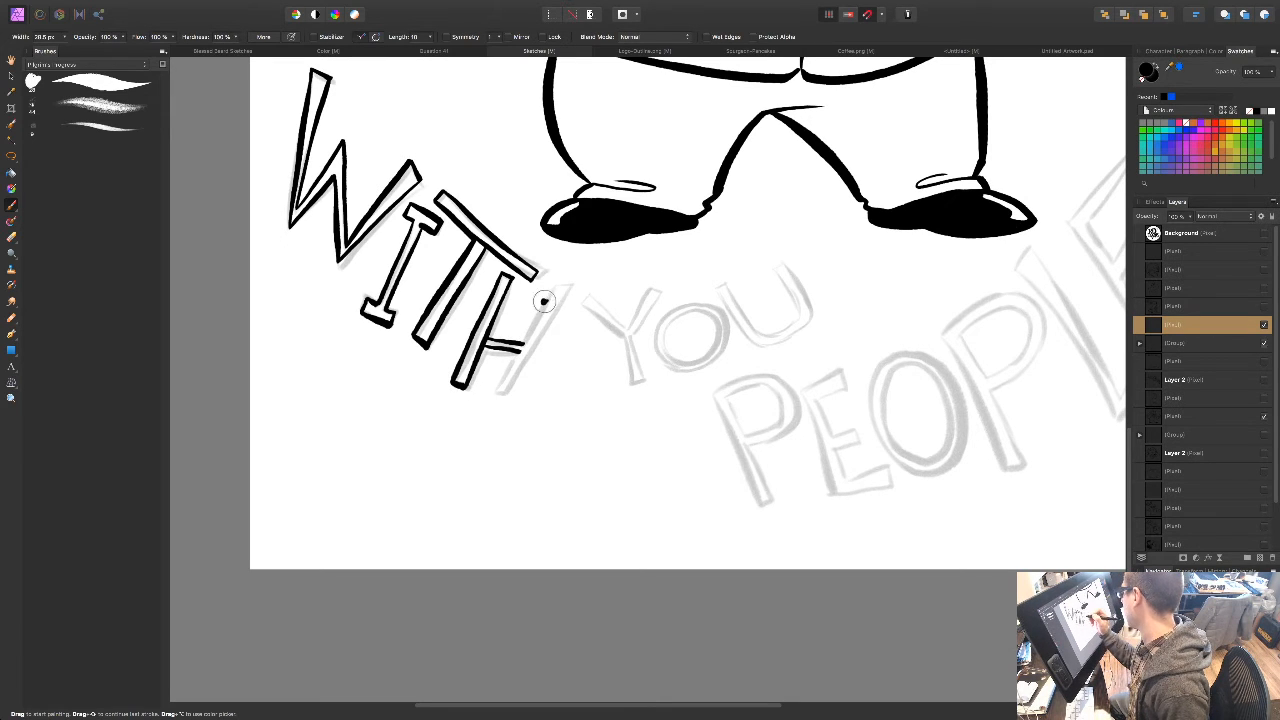
drag(551, 283, 498, 392)
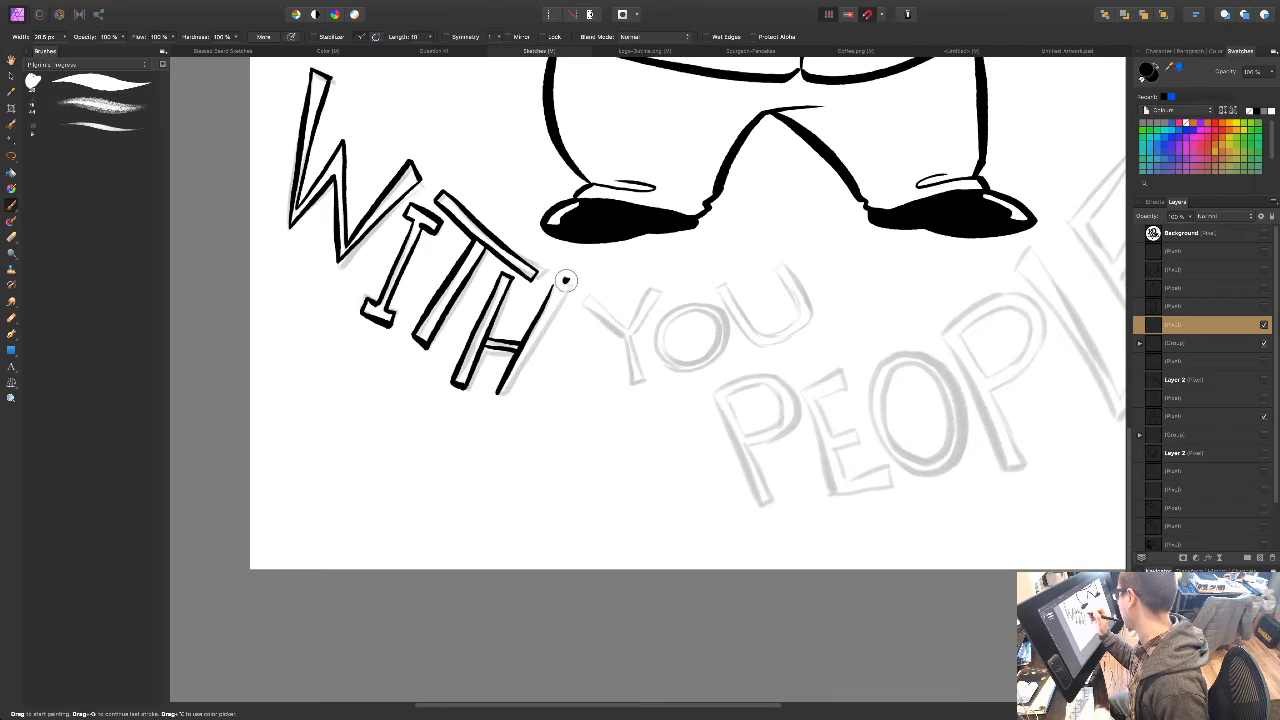
mouse_move(553, 286)
mouse_down()
mouse_move(572, 287)
mouse_move(507, 396)
mouse_up()
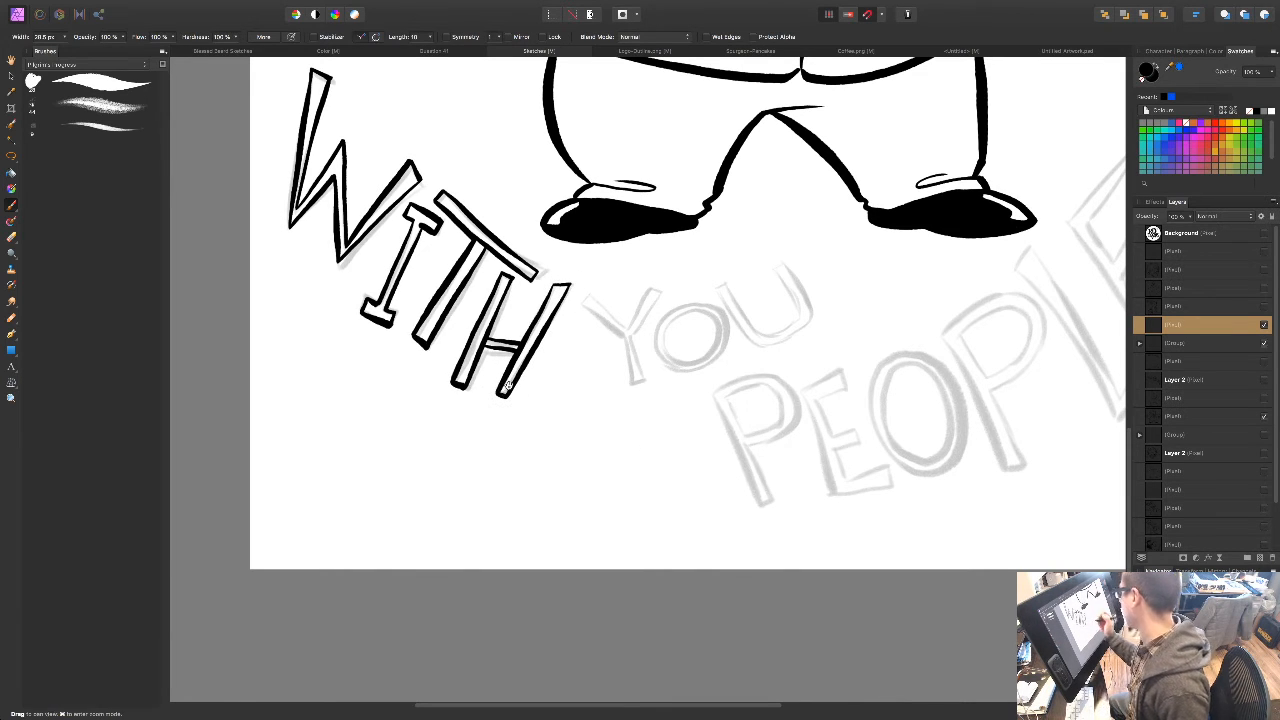
Step: Ink the Y of "YOU" as an open outline and the O beside it as a thick black ring
drag(660, 459, 486, 443)
mouse_move(415, 281)
mouse_down()
mouse_move(451, 320)
mouse_move(416, 281)
mouse_move(452, 312)
mouse_move(435, 290)
mouse_move(452, 284)
mouse_move(453, 313)
mouse_move(479, 268)
mouse_move(488, 278)
mouse_move(455, 321)
mouse_move(463, 329)
mouse_move(454, 317)
mouse_move(461, 367)
mouse_up()
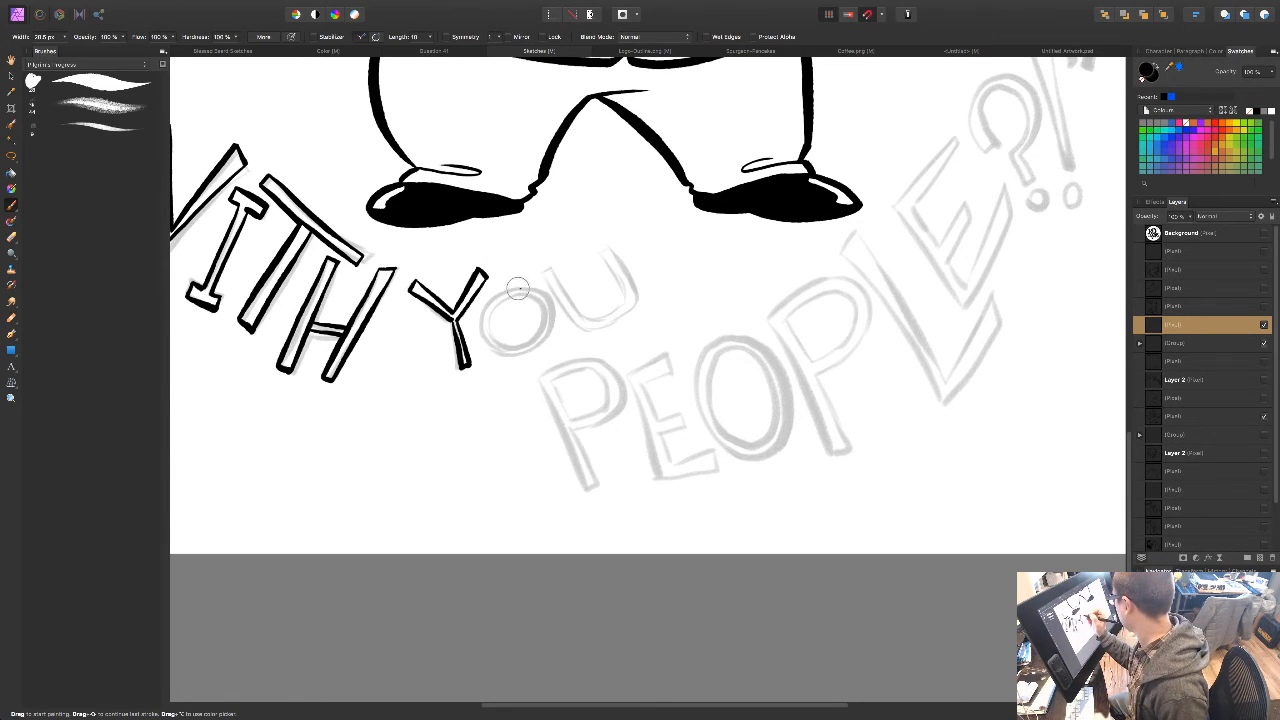
mouse_move(497, 298)
mouse_down()
mouse_move(483, 335)
mouse_move(510, 354)
mouse_move(550, 330)
mouse_move(554, 312)
mouse_move(536, 294)
mouse_up()
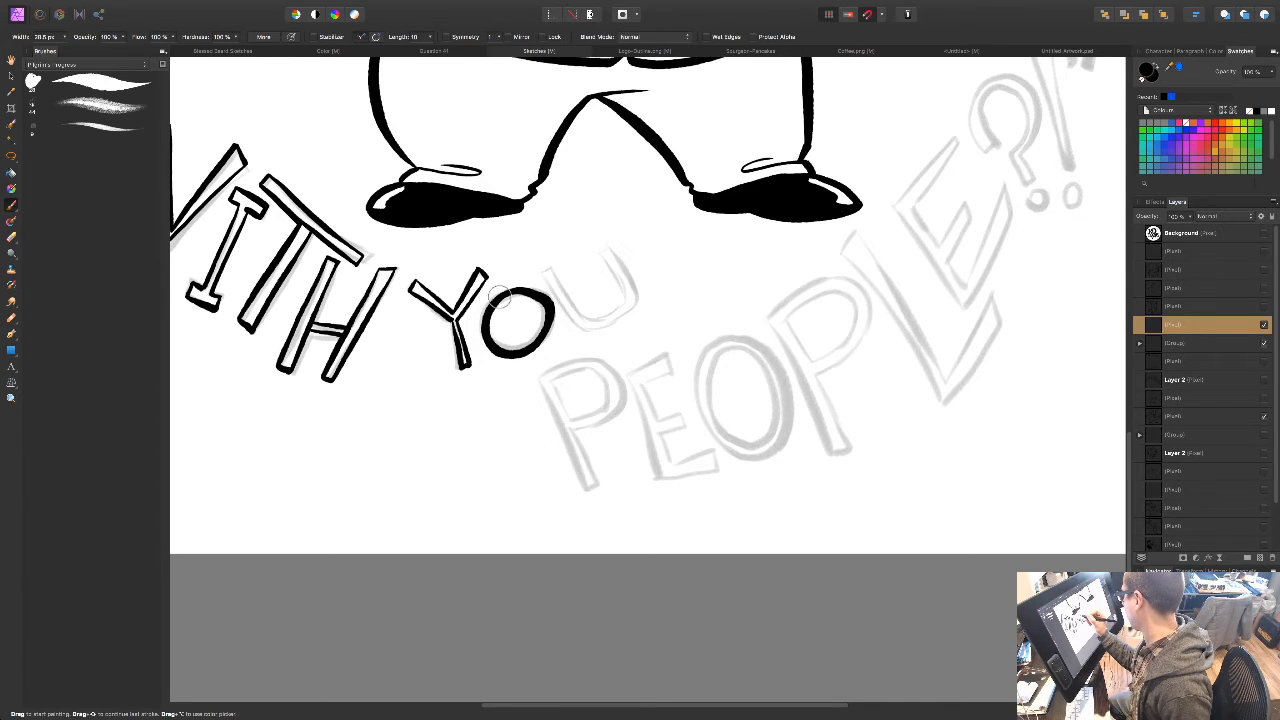
drag(543, 271, 566, 312)
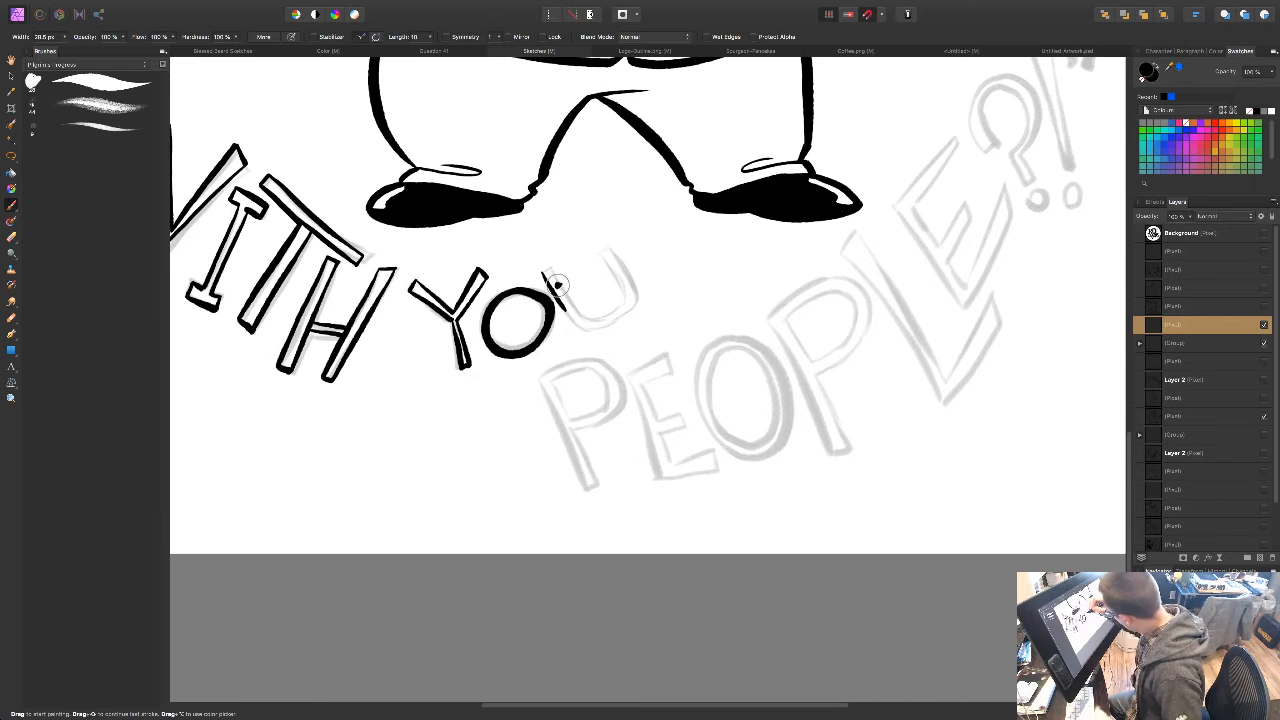
key(ctrl+z)
key(e)
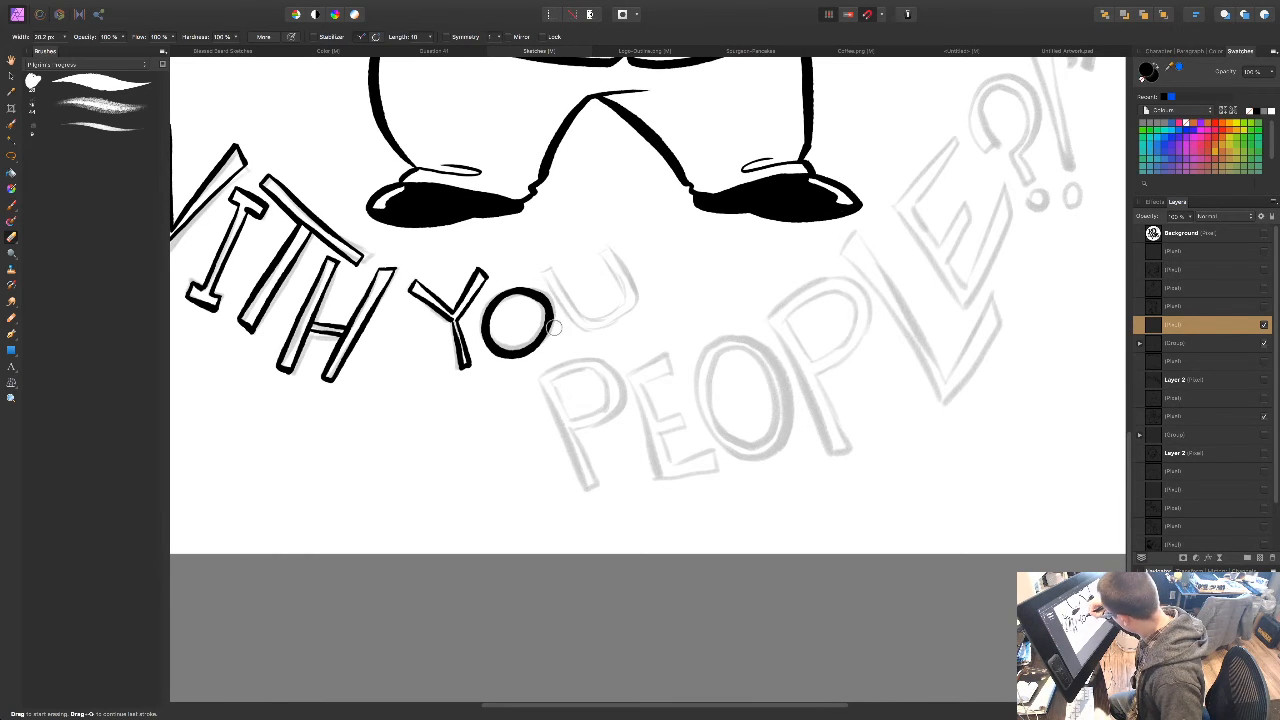
key(b)
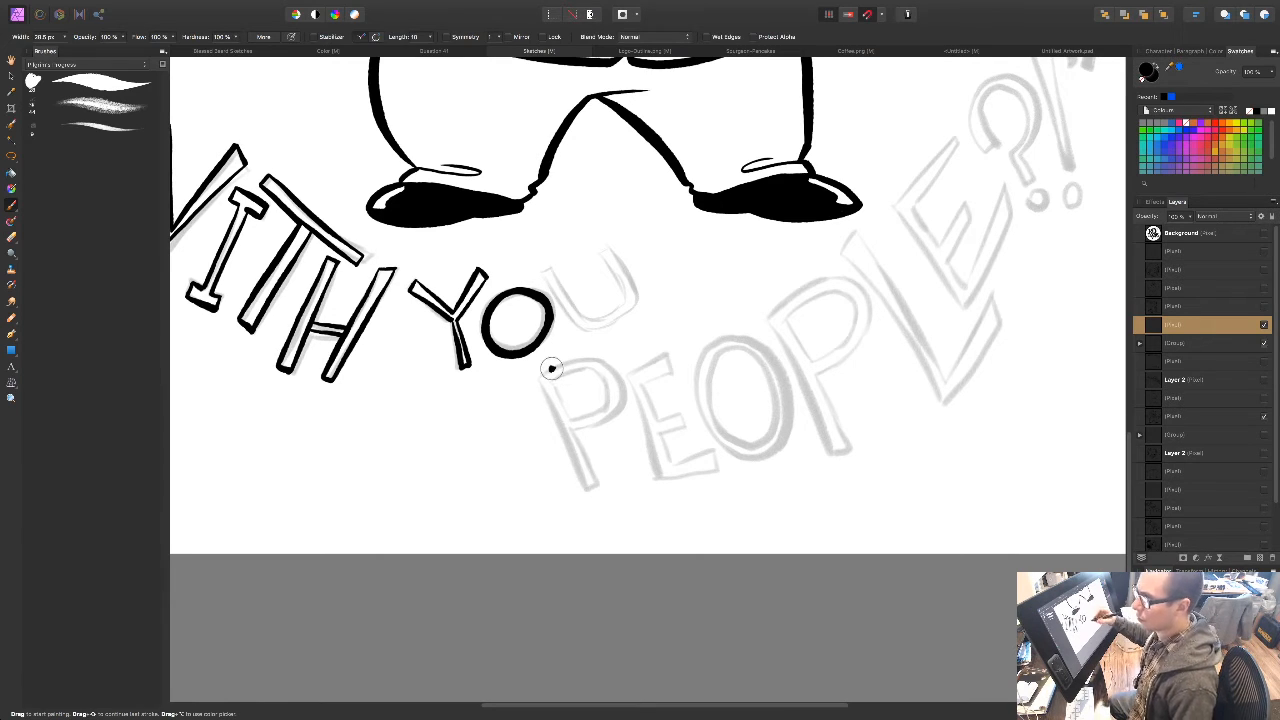
Step: Ink the outline of the U in "YOU" with a thickened lower curve
mouse_move(545, 271)
mouse_down()
mouse_move(584, 316)
mouse_move(580, 330)
mouse_up()
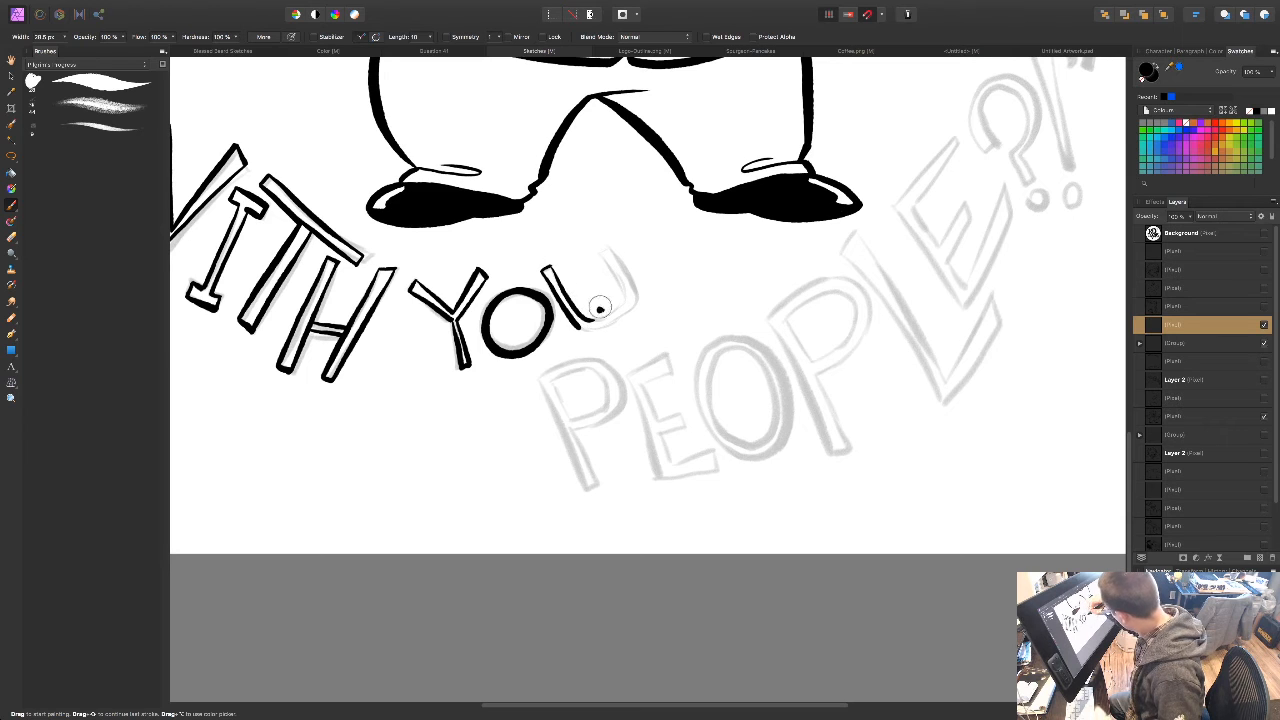
mouse_move(596, 319)
mouse_down()
mouse_move(624, 290)
mouse_move(601, 250)
mouse_move(614, 236)
mouse_move(601, 249)
mouse_move(636, 291)
mouse_move(594, 330)
mouse_move(639, 257)
mouse_up()
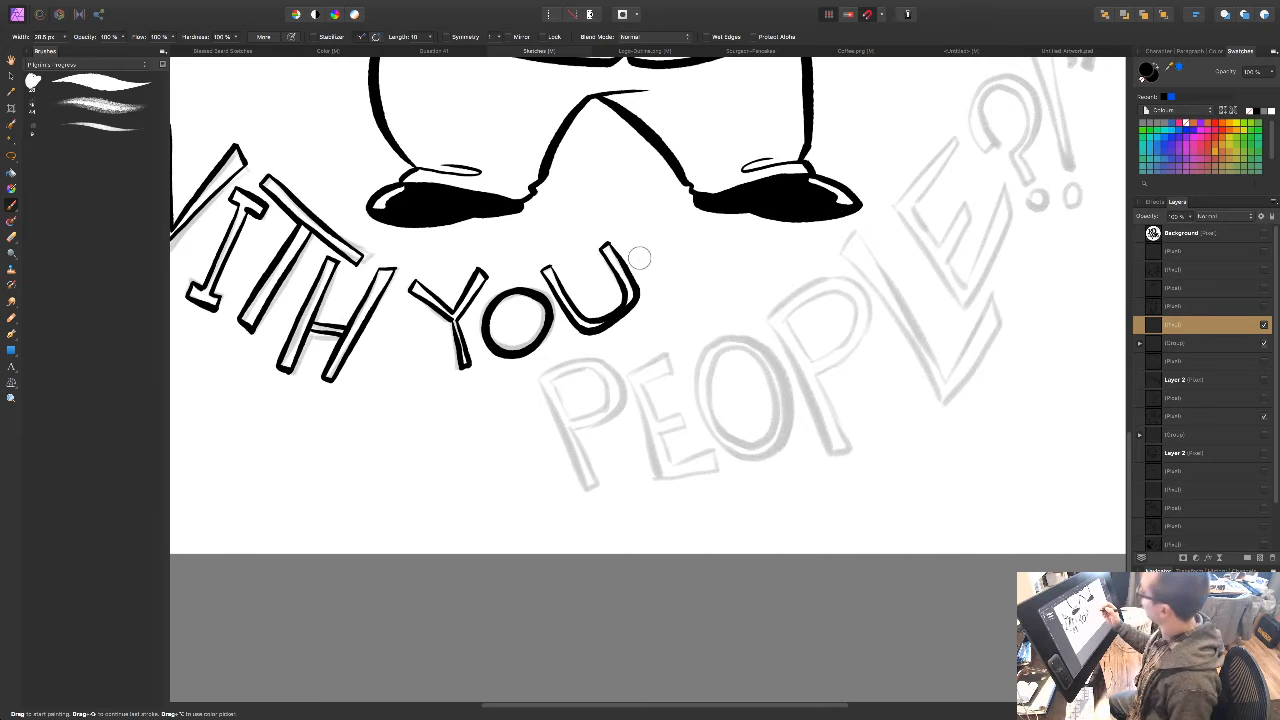
Step: Ink the first P of "PEOPLE" with a heavy black bowl, and outline the angular E beside it
scroll(594, 380, down, 3)
drag(512, 312, 565, 420)
mouse_move(515, 305)
mouse_down()
mouse_move(572, 290)
mouse_move(598, 319)
mouse_move(585, 351)
mouse_move(547, 359)
mouse_move(557, 355)
mouse_move(570, 419)
mouse_move(555, 348)
mouse_move(526, 310)
mouse_move(561, 298)
mouse_move(584, 322)
mouse_move(553, 354)
mouse_up()
key(super+z)
mouse_move(528, 312)
mouse_down()
mouse_move(576, 302)
mouse_move(591, 320)
mouse_move(585, 344)
mouse_move(550, 353)
mouse_move(625, 357)
mouse_move(637, 396)
mouse_up()
mouse_move(607, 302)
mouse_down()
mouse_move(656, 278)
mouse_move(621, 310)
mouse_move(690, 380)
mouse_move(688, 395)
mouse_move(642, 407)
mouse_move(688, 401)
mouse_up()
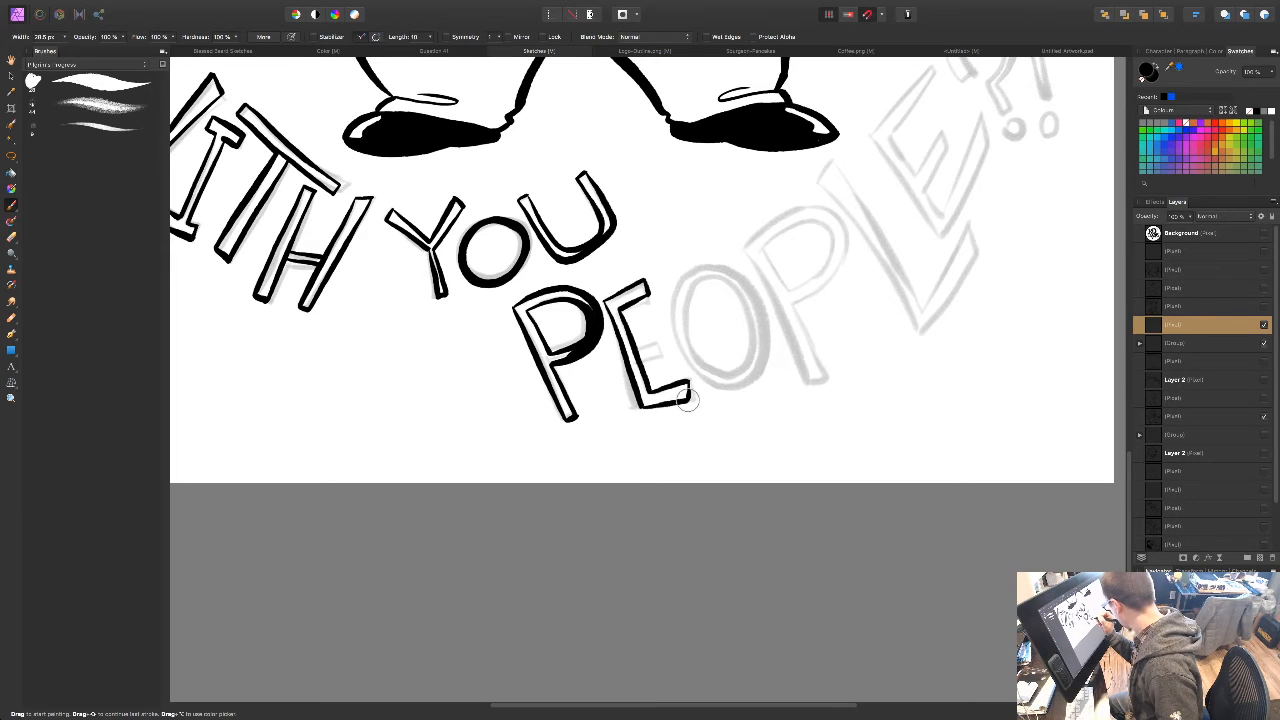
drag(630, 346, 655, 340)
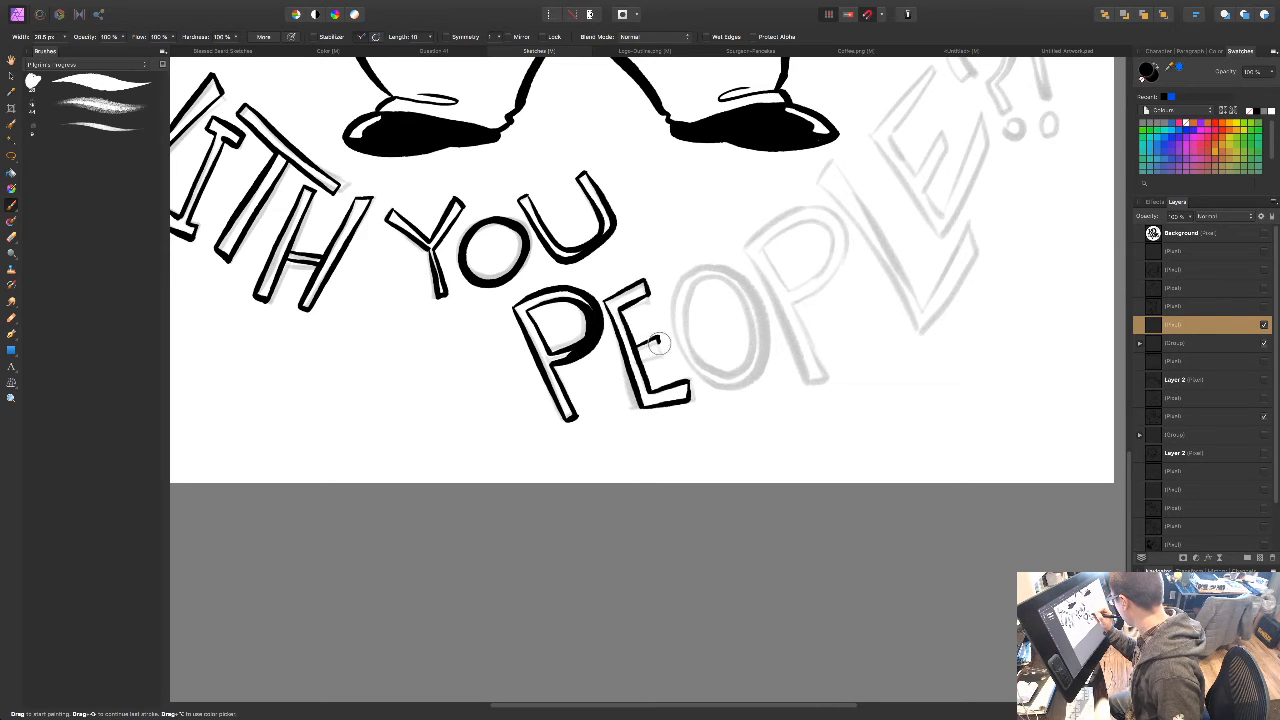
Step: Ink the O of "PEOPLE" as a tall oval and thicken its inner edge into a heavy black ring
mouse_move(705, 264)
mouse_down()
mouse_move(676, 288)
mouse_move(668, 352)
mouse_move(710, 390)
mouse_move(722, 349)
mouse_up()
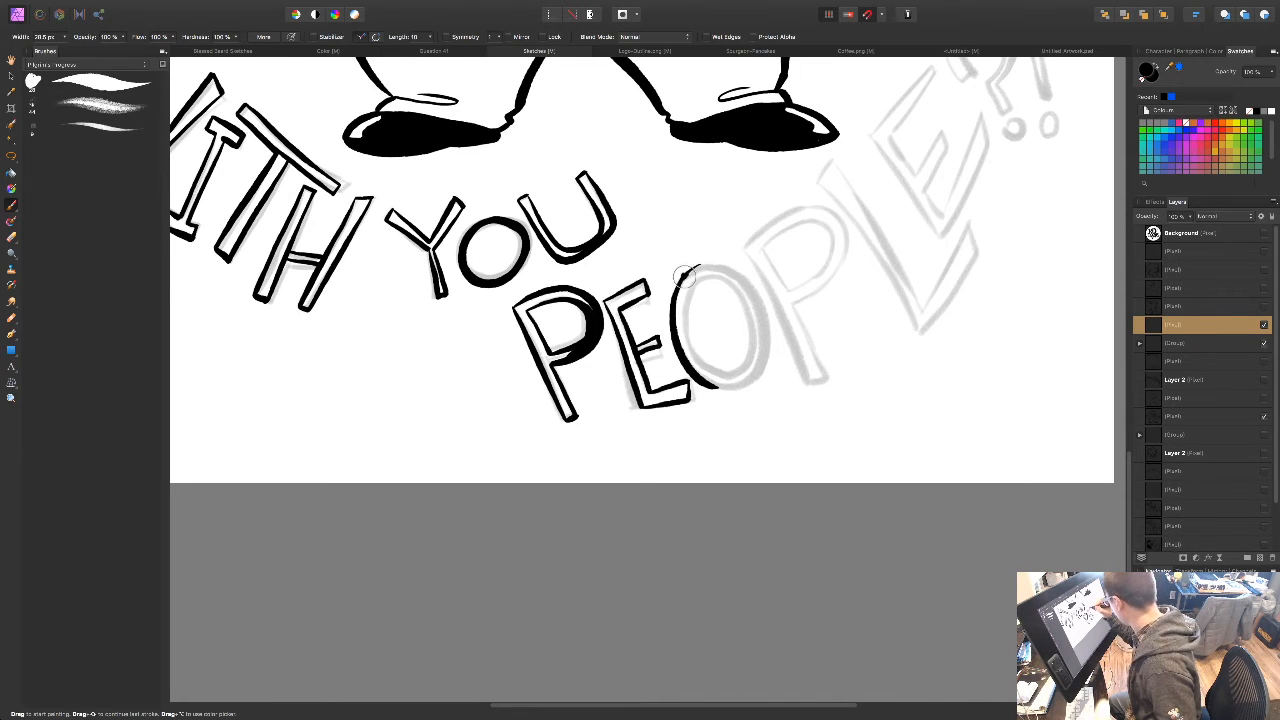
mouse_move(727, 267)
mouse_down()
mouse_move(766, 341)
mouse_move(758, 378)
mouse_move(692, 376)
mouse_move(755, 377)
mouse_up()
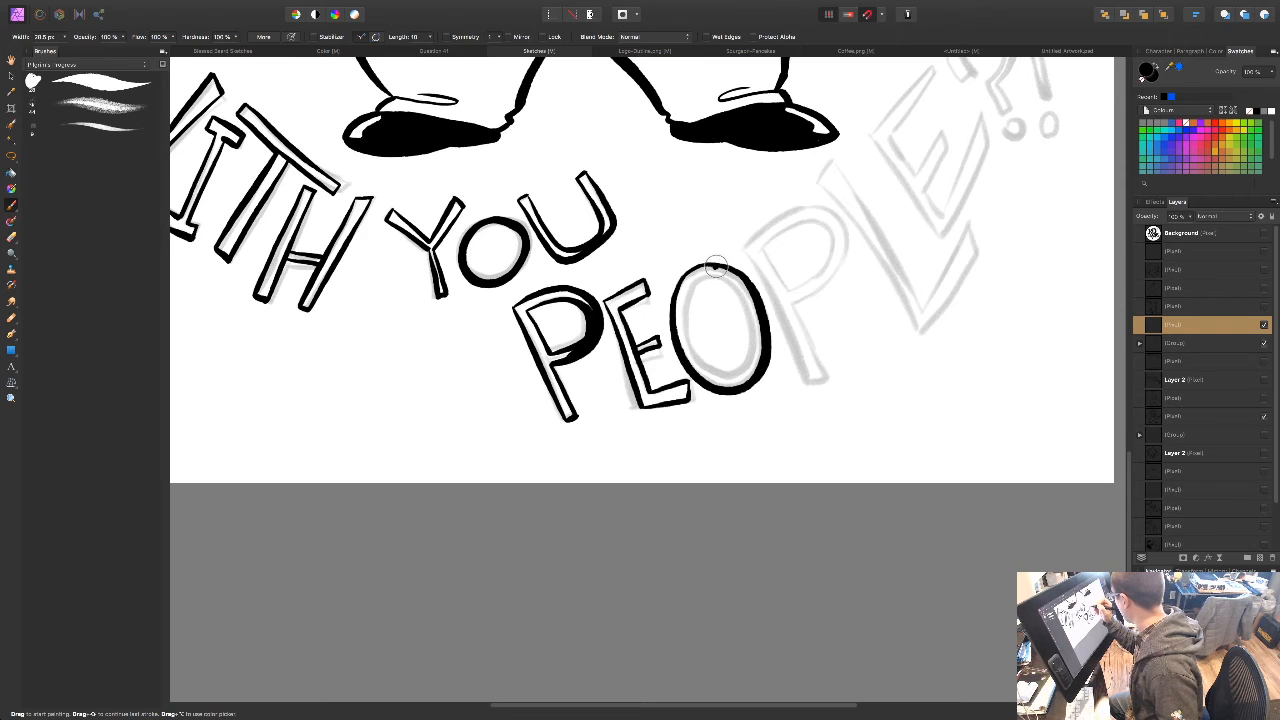
mouse_move(710, 268)
mouse_down()
mouse_move(672, 306)
mouse_move(672, 346)
mouse_move(700, 375)
mouse_up()
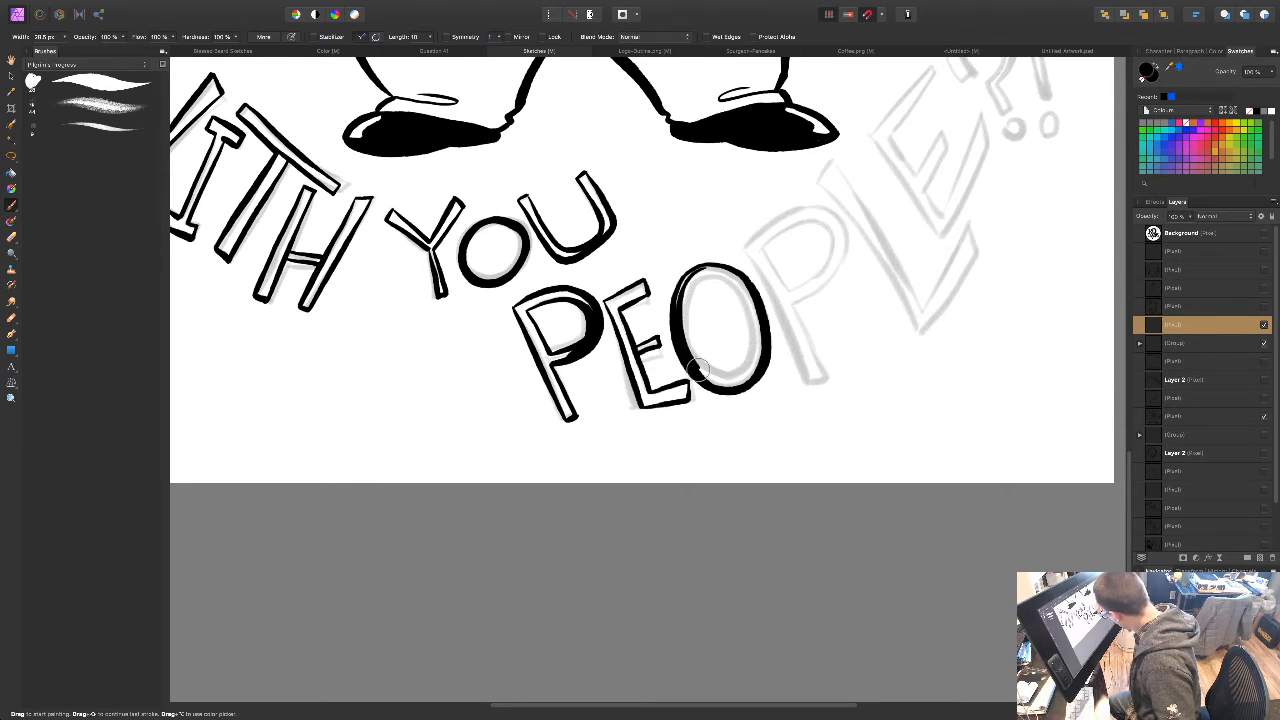
drag(724, 387, 740, 387)
drag(687, 287, 683, 293)
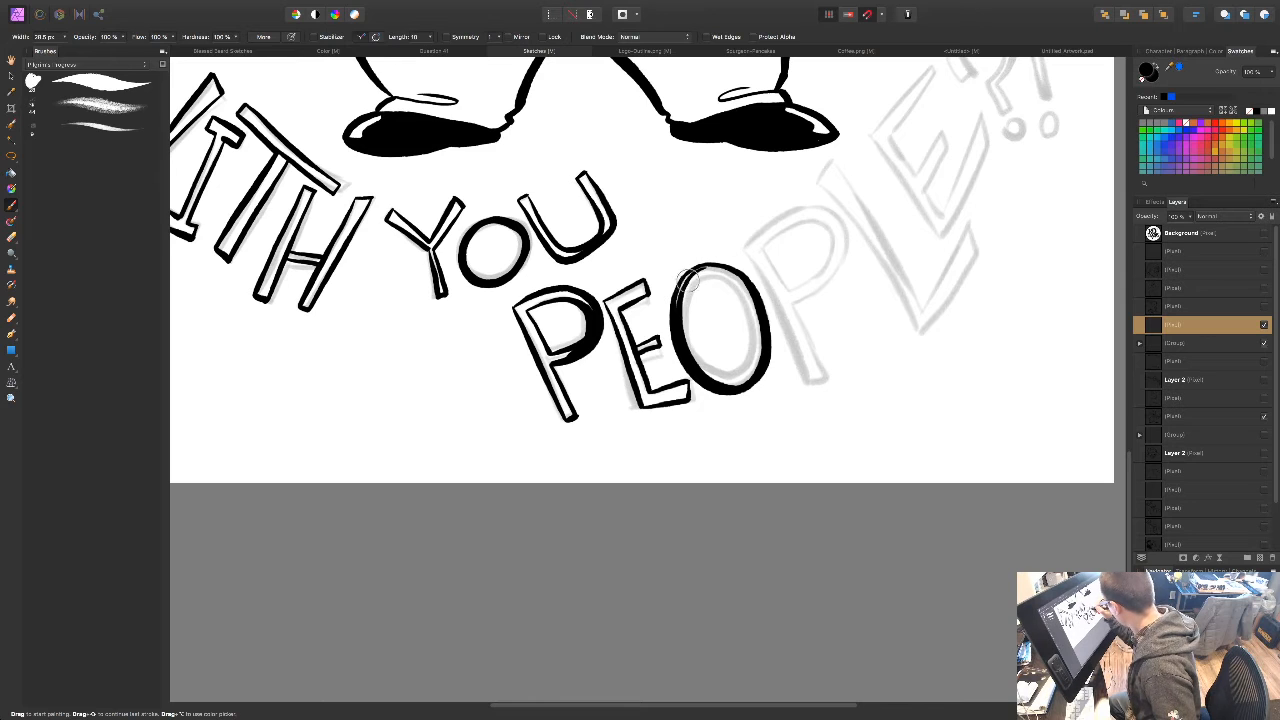
mouse_move(707, 270)
mouse_down()
mouse_move(757, 306)
mouse_move(745, 290)
mouse_move(734, 382)
mouse_up()
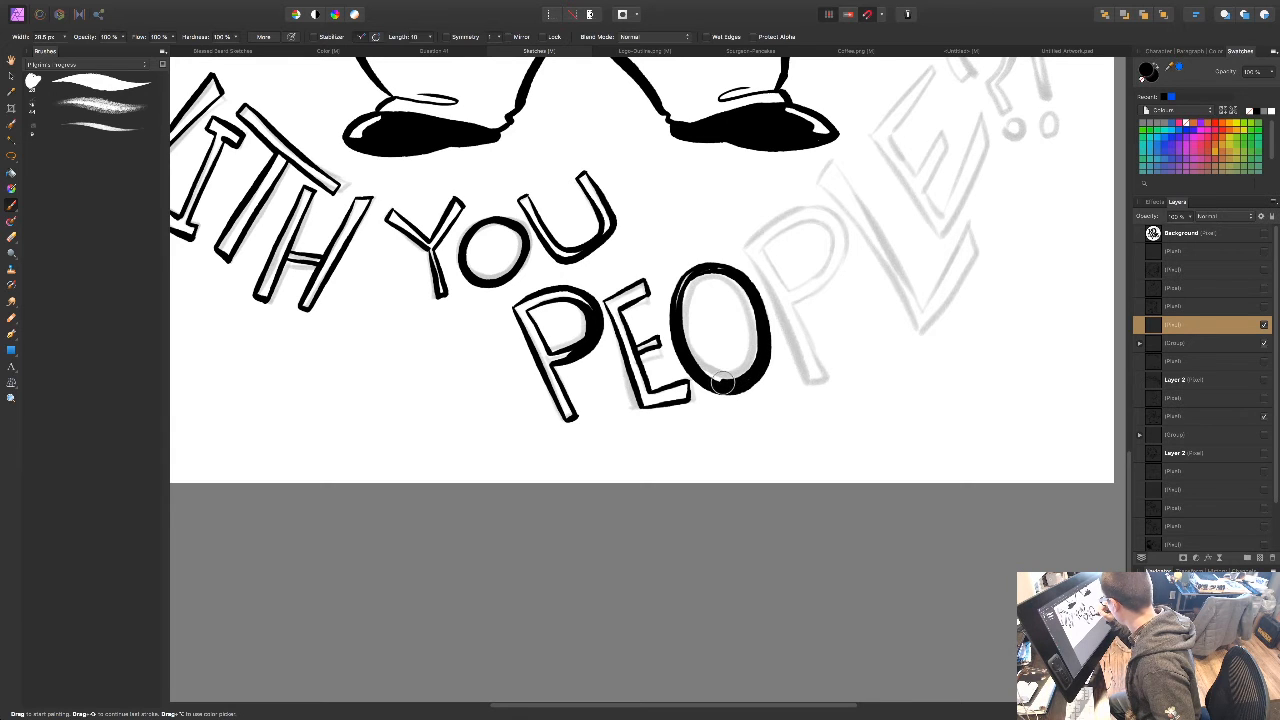
mouse_move(748, 381)
mouse_down()
mouse_move(704, 379)
mouse_move(712, 369)
mouse_move(697, 365)
mouse_up()
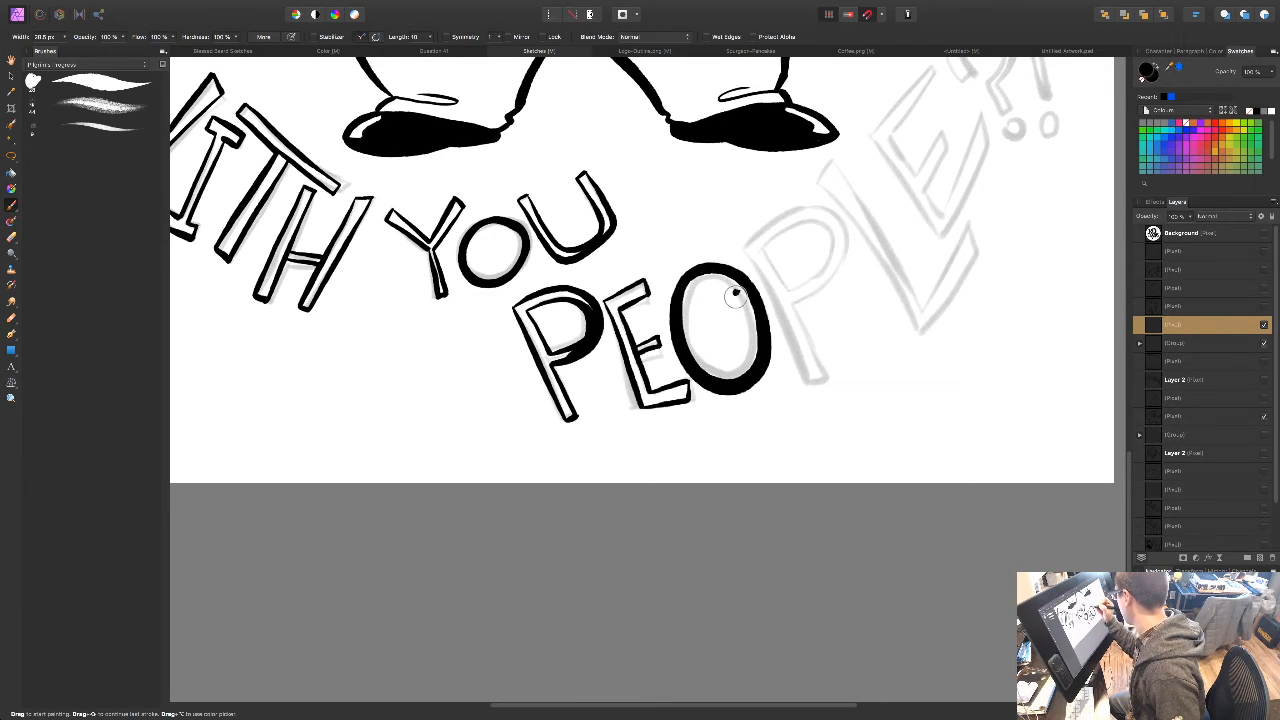
Step: Ink the second P of "PEOPLE", outlining its slanted stem and the double contour of its bowl
drag(807, 421, 617, 427)
drag(556, 256, 623, 392)
mouse_move(556, 256)
mouse_down()
mouse_move(590, 216)
mouse_move(640, 218)
mouse_move(655, 245)
mouse_move(632, 300)
mouse_move(605, 320)
mouse_move(638, 392)
mouse_move(624, 392)
mouse_move(636, 390)
mouse_up()
drag(572, 252, 606, 312)
mouse_move(560, 246)
mouse_down()
mouse_move(605, 218)
mouse_move(638, 222)
mouse_move(640, 285)
mouse_move(602, 305)
mouse_up()
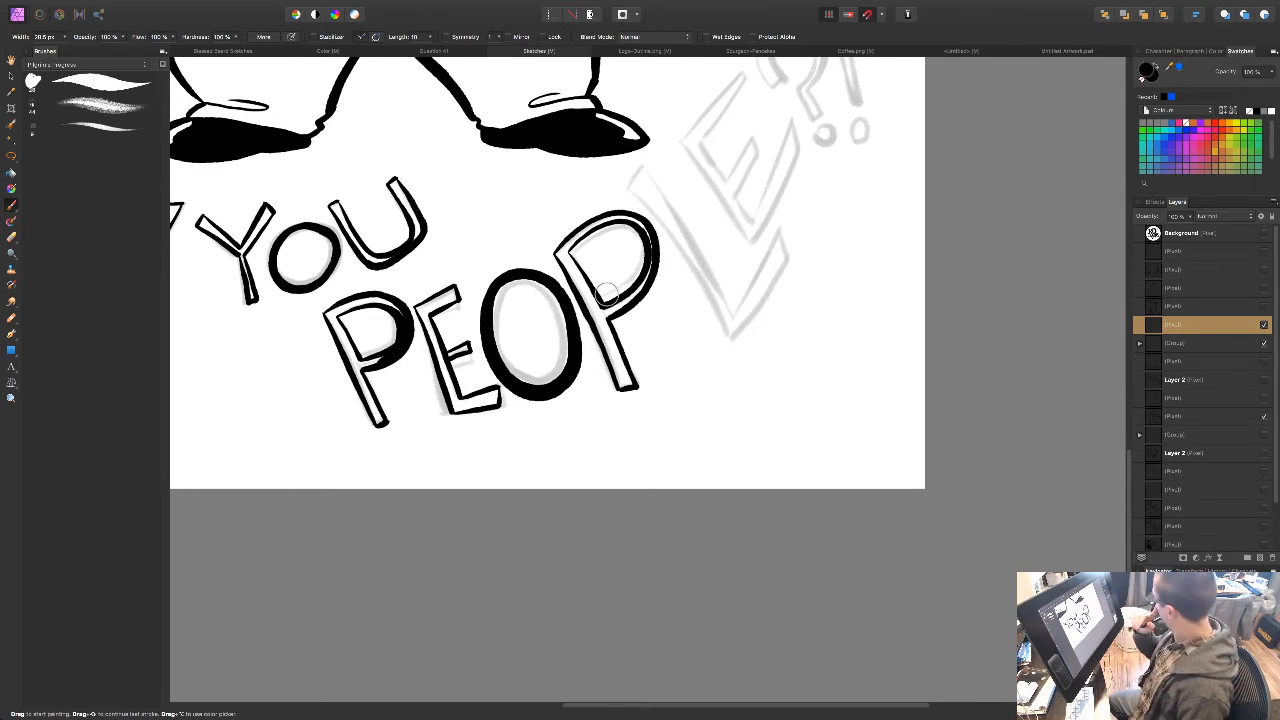
Step: Ink the angular outline of the L in "PEOPLE", from its long slanted stem to the upturned foot
drag(627, 187, 728, 336)
drag(627, 187, 641, 166)
drag(716, 408, 597, 361)
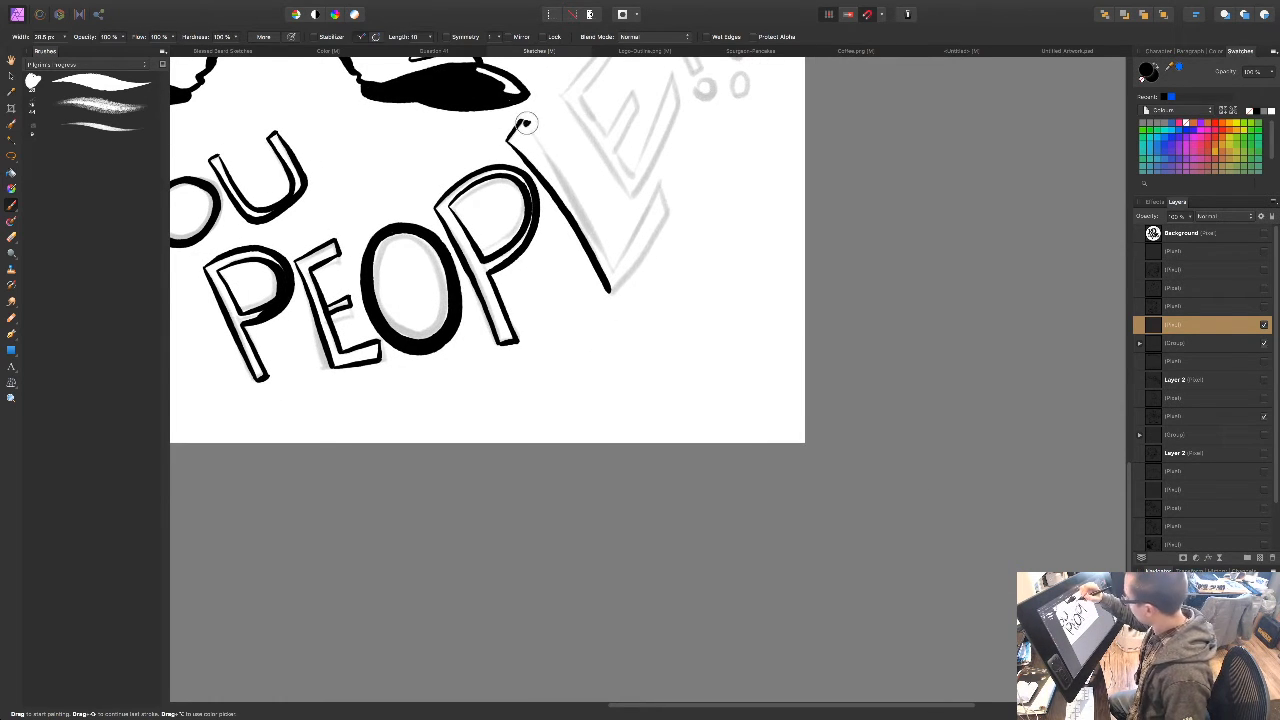
drag(536, 140, 578, 204)
drag(602, 249, 604, 262)
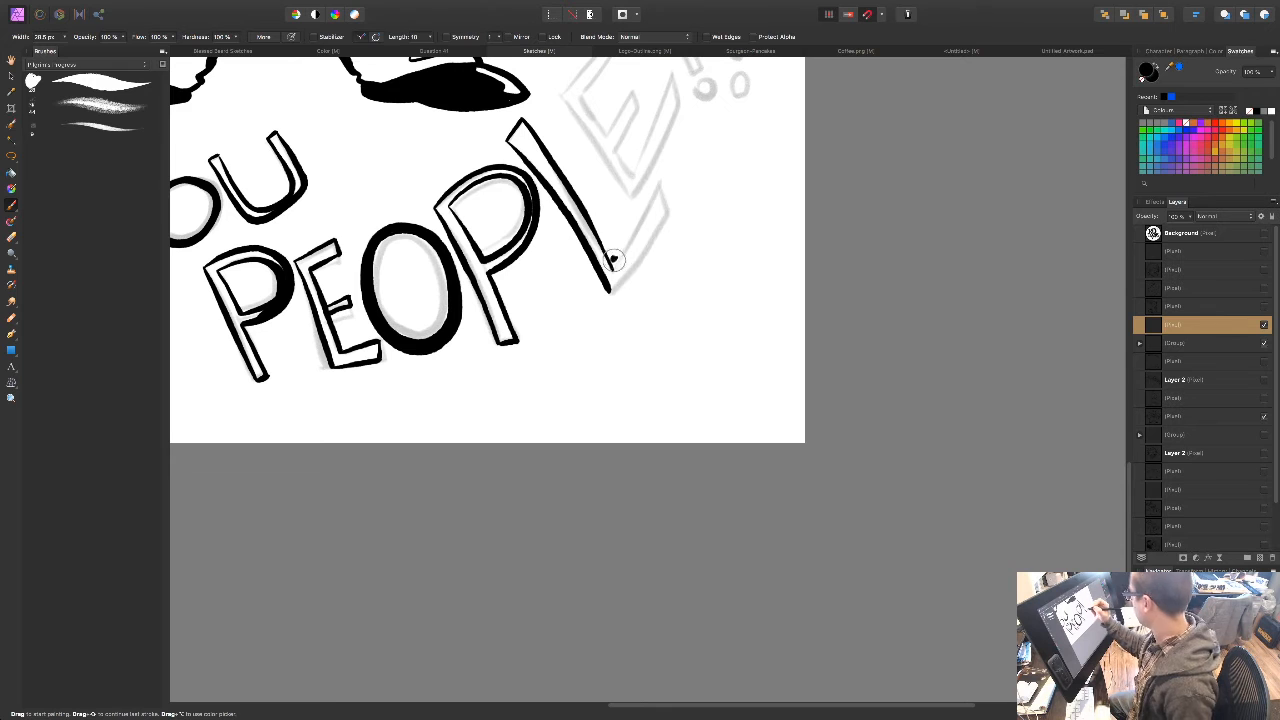
mouse_move(610, 288)
mouse_down()
mouse_move(660, 192)
mouse_move(668, 203)
mouse_up()
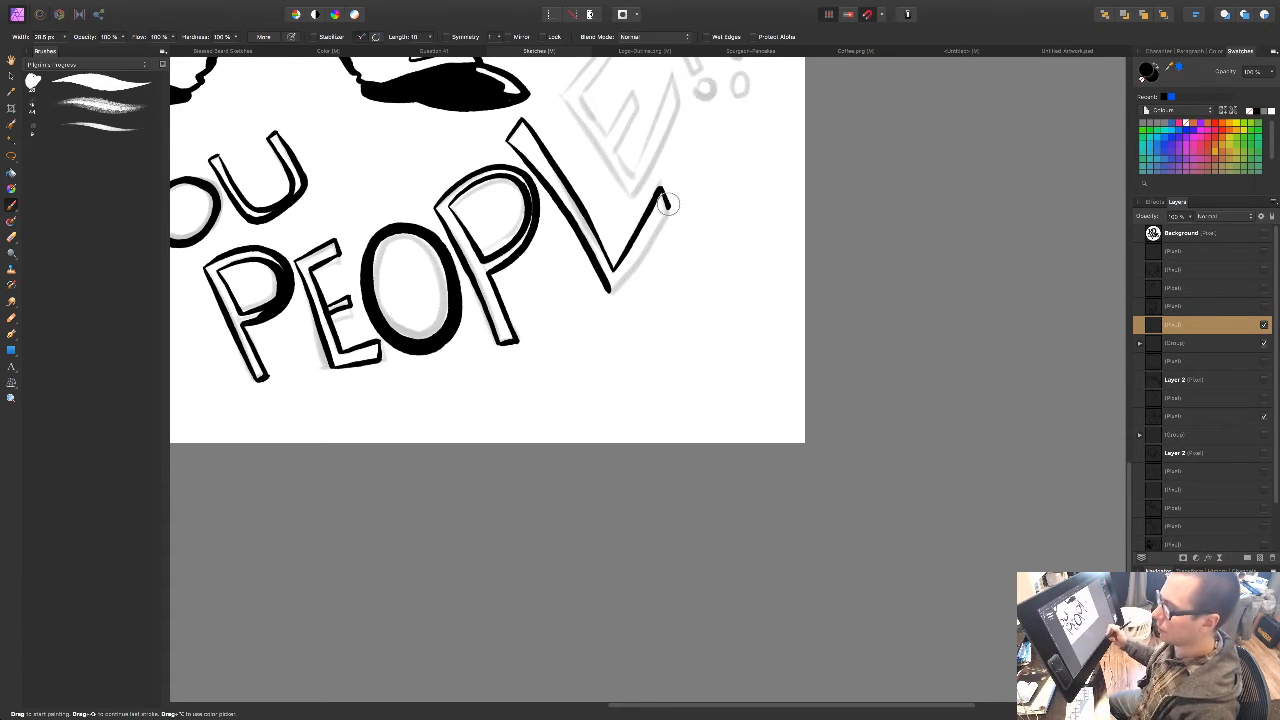
drag(667, 195, 613, 287)
Step: Ink the tilted angular outline of the final E in "PEOPLE", including its short middle arm
drag(686, 217, 536, 383)
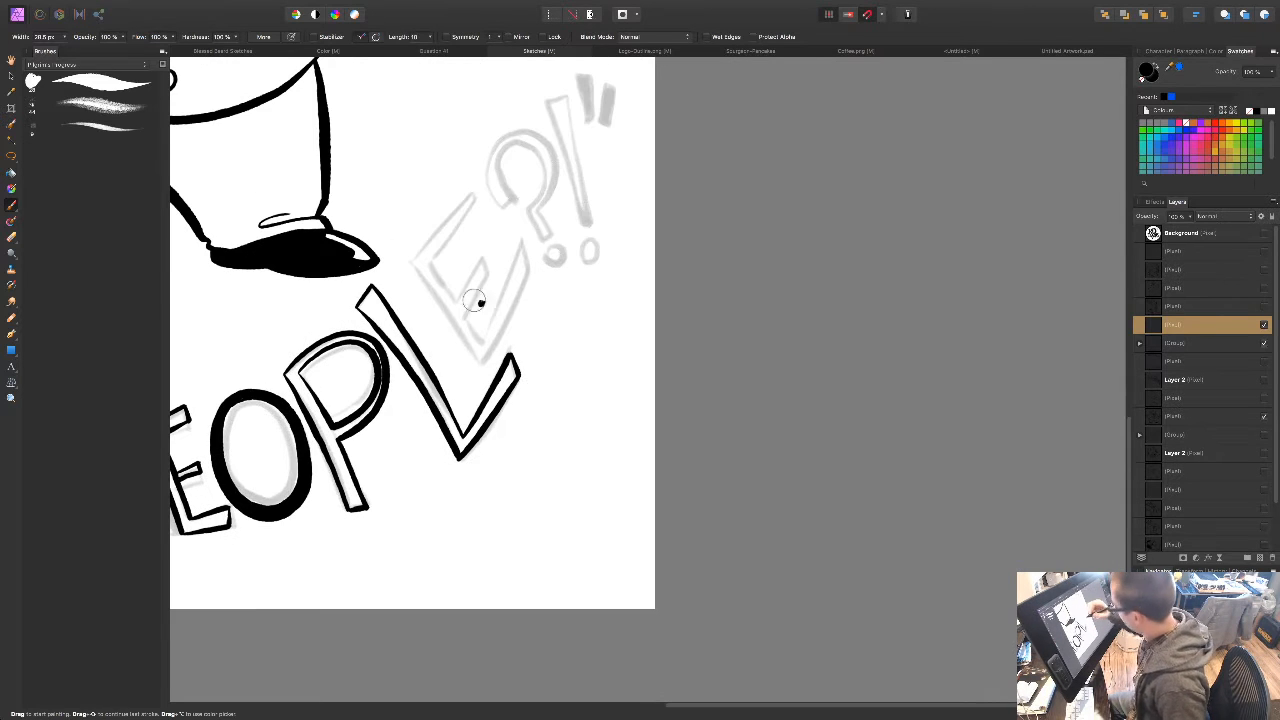
drag(410, 261, 481, 360)
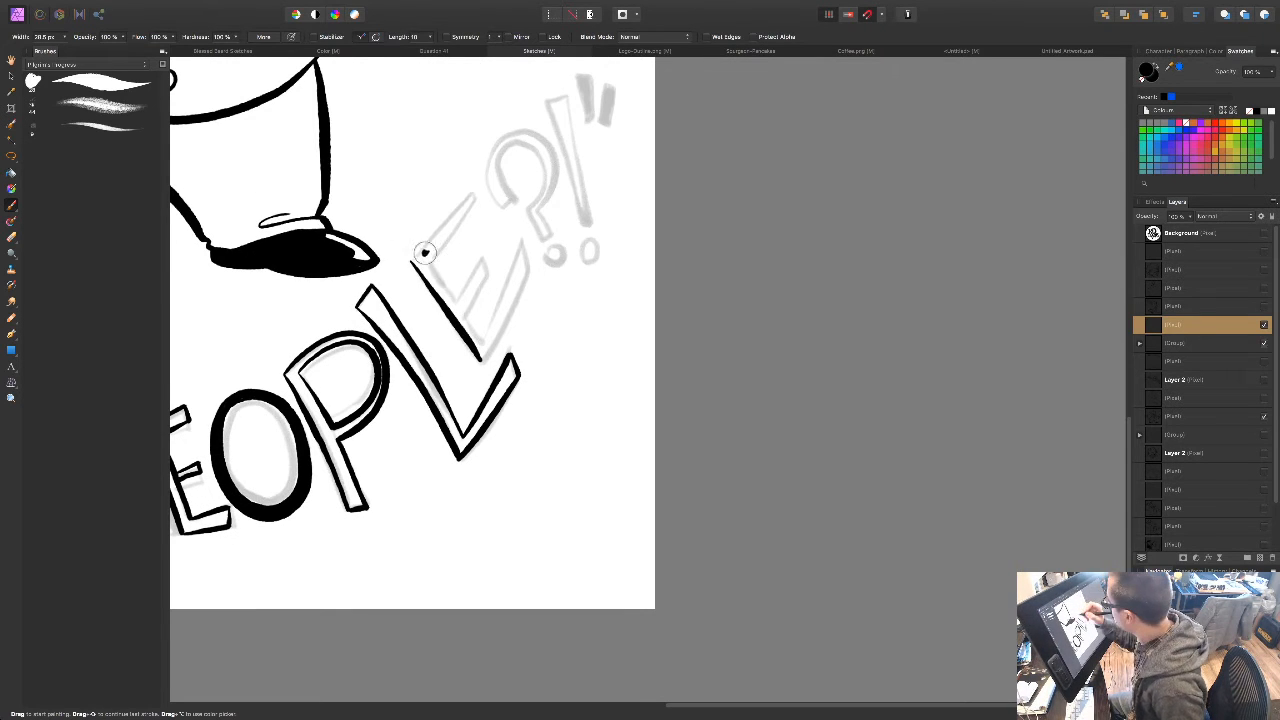
mouse_move(411, 261)
mouse_down()
mouse_move(485, 190)
mouse_move(471, 189)
mouse_move(477, 208)
mouse_move(430, 262)
mouse_move(443, 264)
mouse_move(427, 263)
mouse_move(453, 297)
mouse_move(468, 287)
mouse_move(456, 298)
mouse_move(482, 261)
mouse_move(487, 278)
mouse_move(462, 314)
mouse_move(481, 342)
mouse_move(522, 251)
mouse_move(529, 280)
mouse_move(482, 356)
mouse_up()
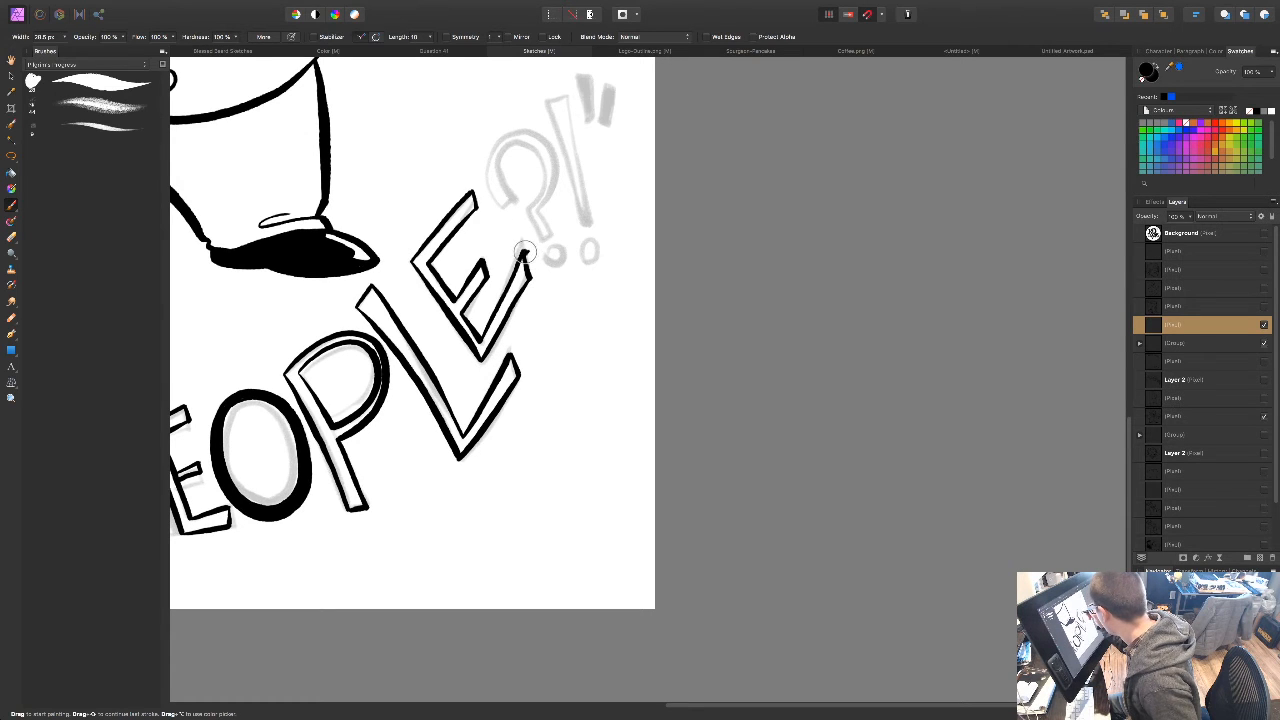
Step: Ink the outlined question mark and exclamation mark with their round dots, plus the closing quotation marks after "PEOPLE"
drag(550, 260, 548, 255)
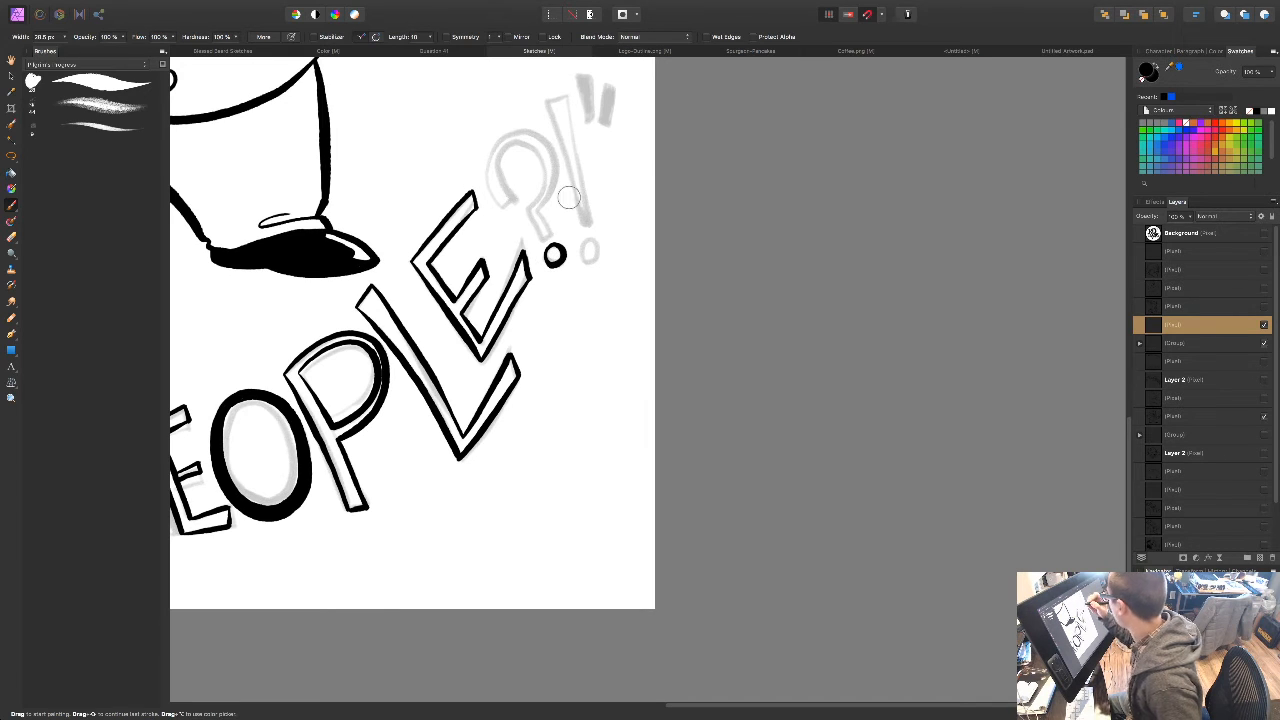
mouse_move(550, 240)
mouse_down()
mouse_move(525, 208)
mouse_move(543, 188)
mouse_move(540, 155)
mouse_move(515, 140)
mouse_move(500, 175)
mouse_move(508, 215)
mouse_move(490, 175)
mouse_move(500, 138)
mouse_move(530, 126)
mouse_move(552, 155)
mouse_move(545, 185)
mouse_up()
drag(545, 100, 588, 228)
mouse_move(548, 103)
mouse_down()
mouse_move(560, 97)
mouse_move(581, 246)
mouse_move(596, 240)
mouse_move(587, 253)
mouse_move(580, 238)
mouse_up()
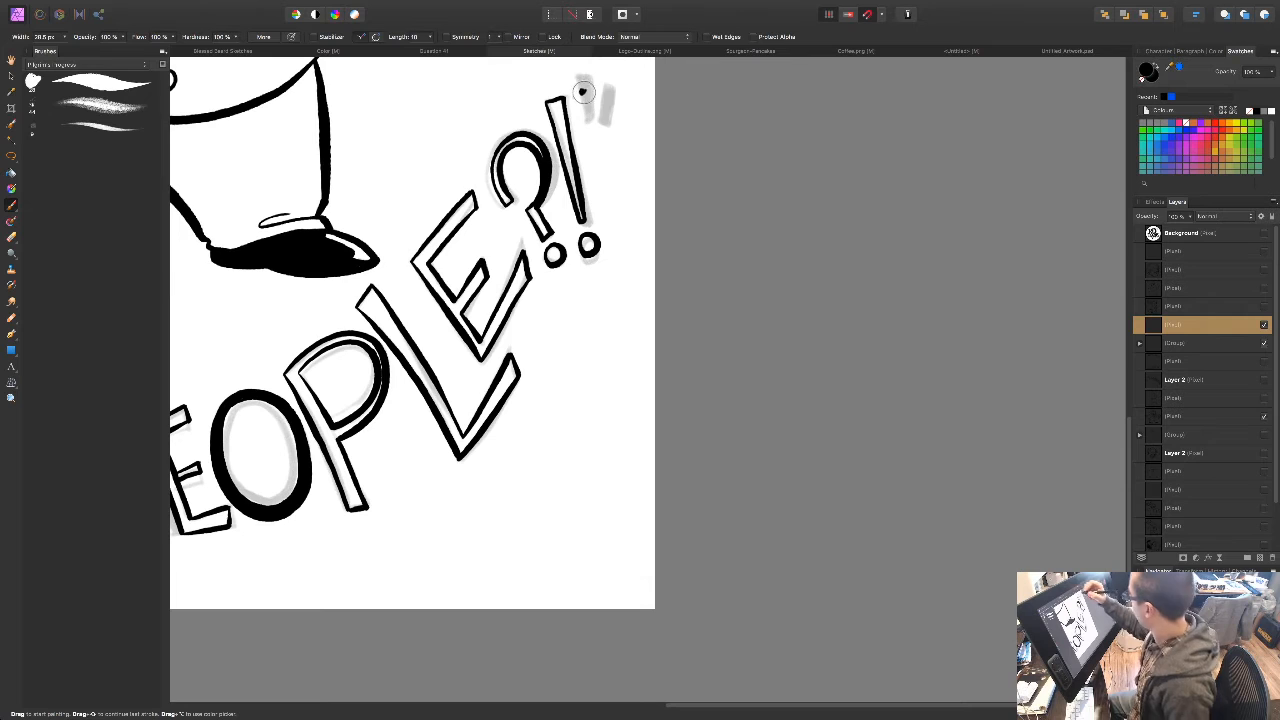
mouse_move(580, 82)
mouse_down()
mouse_move(587, 120)
mouse_move(582, 69)
mouse_move(601, 96)
mouse_move(606, 84)
mouse_move(605, 122)
mouse_move(615, 88)
mouse_move(600, 125)
mouse_up()
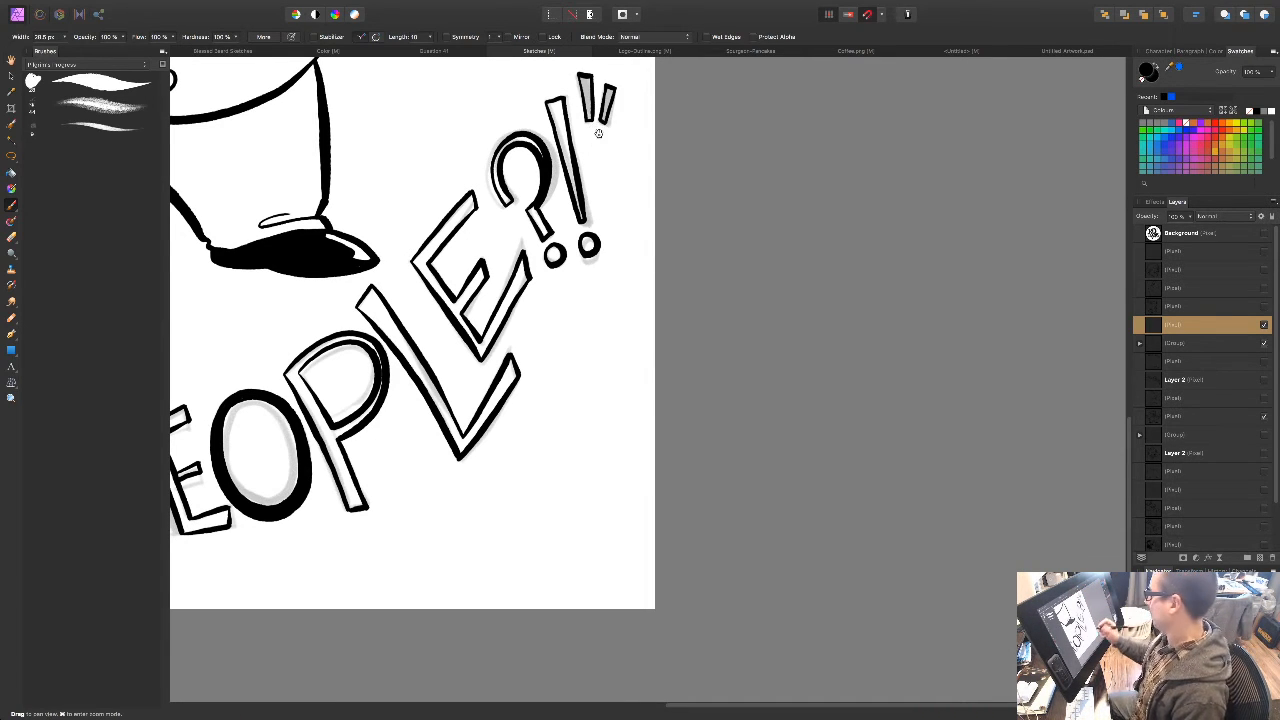
Step: Trace the W of "WITH" with a freehand selection, fill it with black as a custom colour, and deselect
drag(415, 490, 646, 479)
key(ctrl+minus)
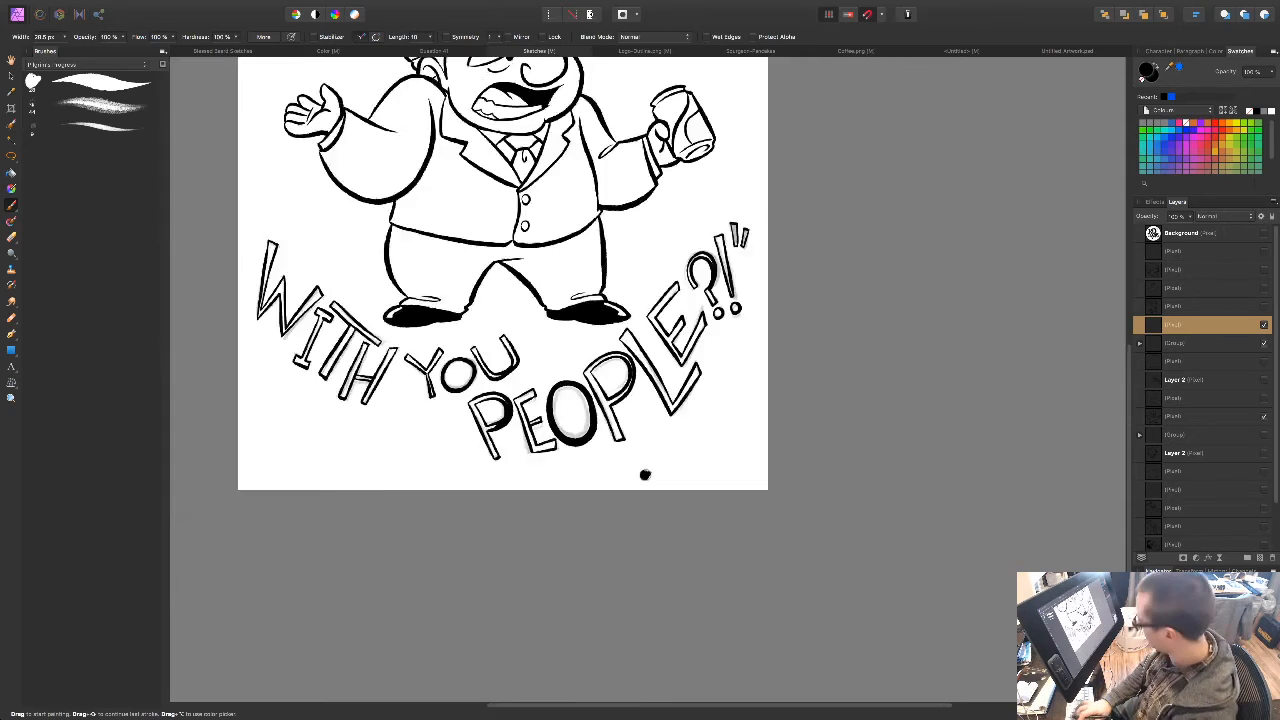
key(super+plus)
key(super+plus)
drag(527, 349, 819, 371)
key(l)
key(super+plus)
drag(419, 364, 563, 543)
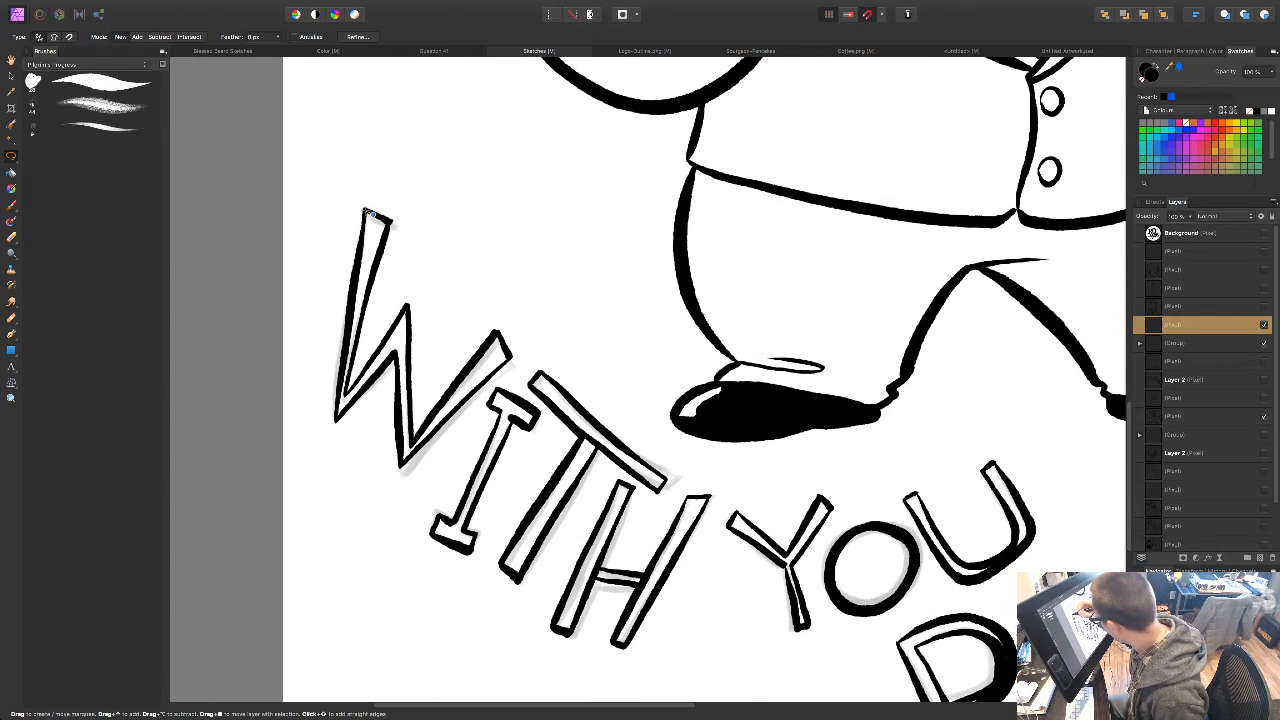
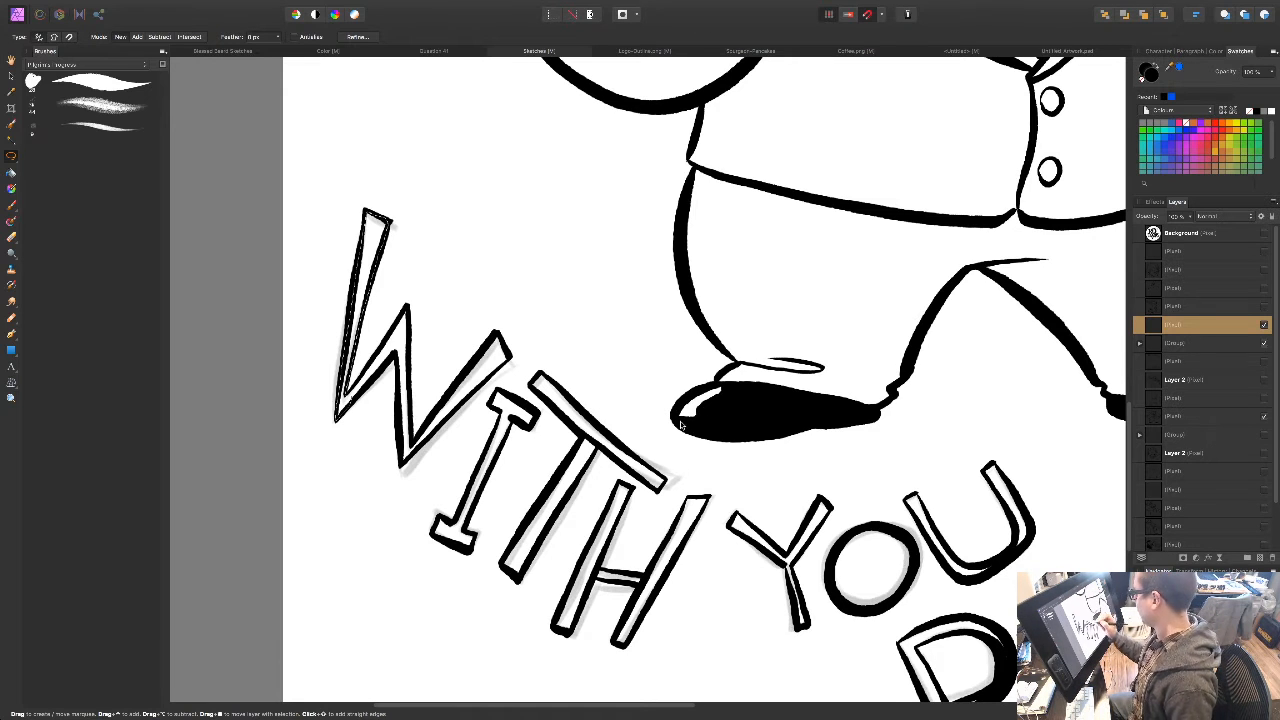
drag(679, 447, 671, 379)
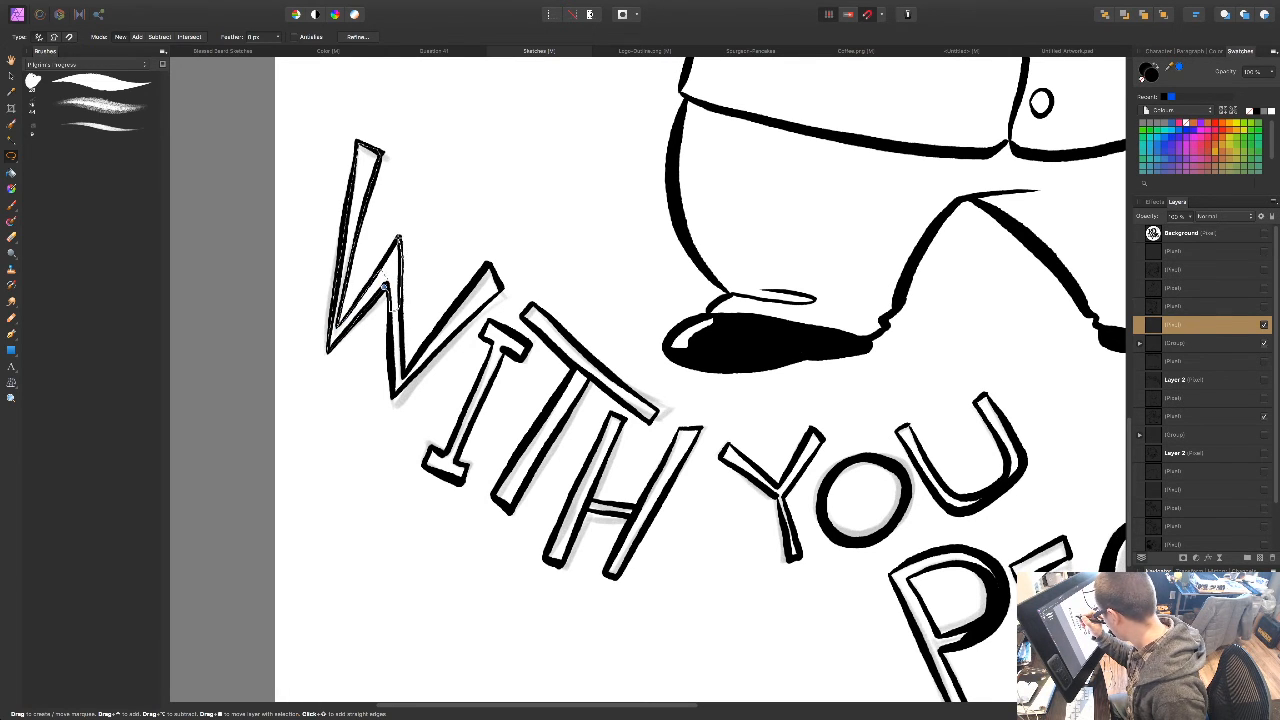
mouse_move(391, 326)
mouse_down()
mouse_move(394, 397)
mouse_move(404, 366)
mouse_up()
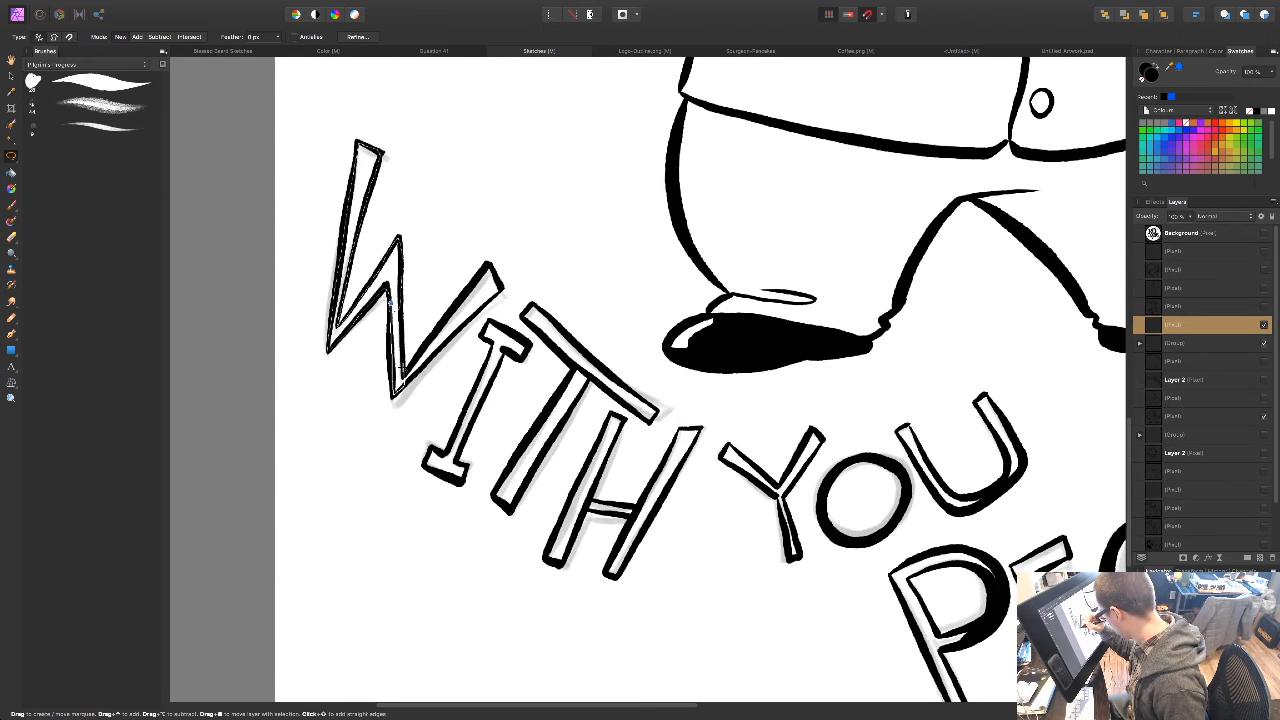
mouse_move(390, 303)
mouse_down()
mouse_move(396, 378)
mouse_move(455, 326)
mouse_move(484, 270)
mouse_move(498, 288)
mouse_move(399, 386)
mouse_up()
key(shift+F5)
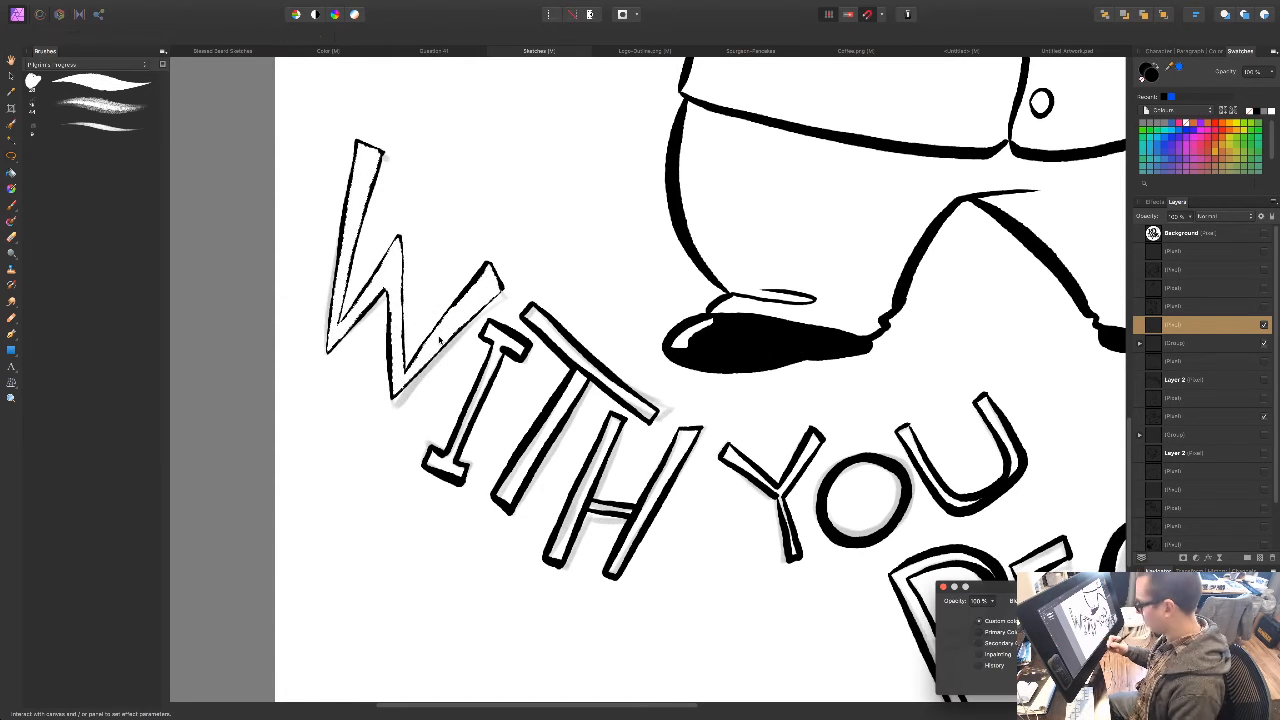
click(1095, 621)
click(1081, 512)
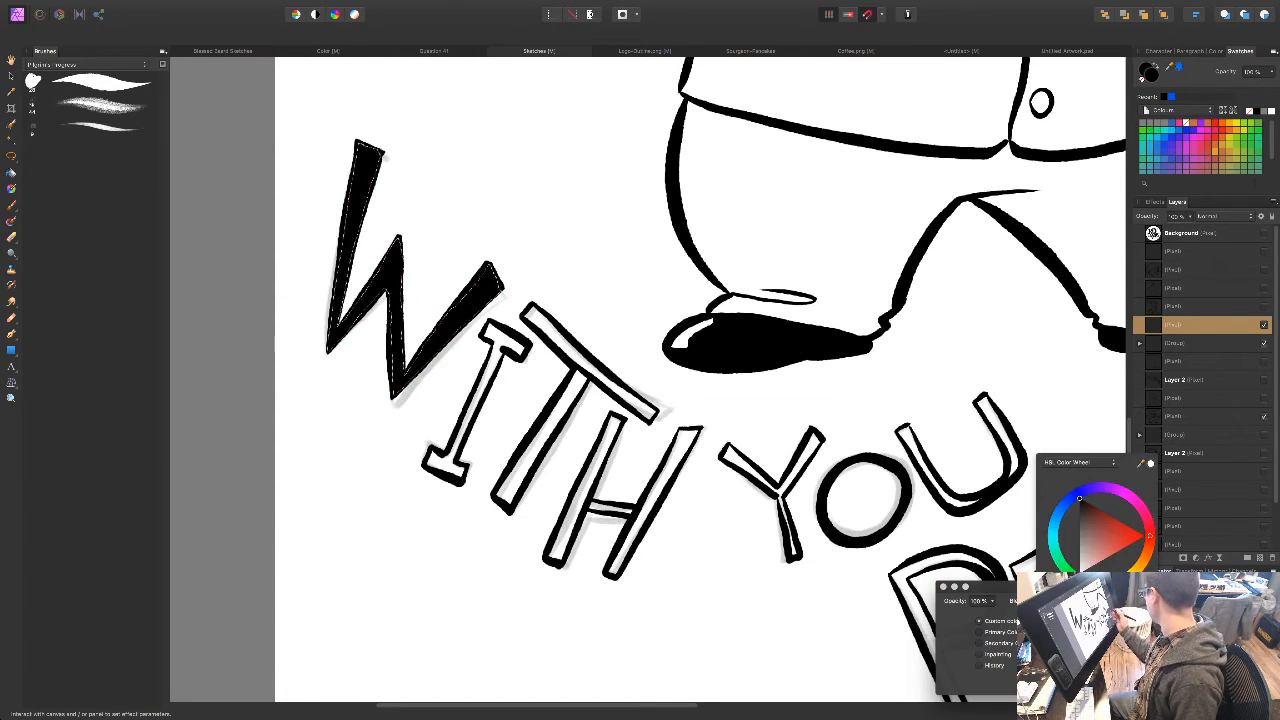
click(1075, 440)
key(Return)
key(super+d)
Step: Trace the outline of the I in "WITH" with a freehand selection and fill it solid black
drag(673, 591, 561, 474)
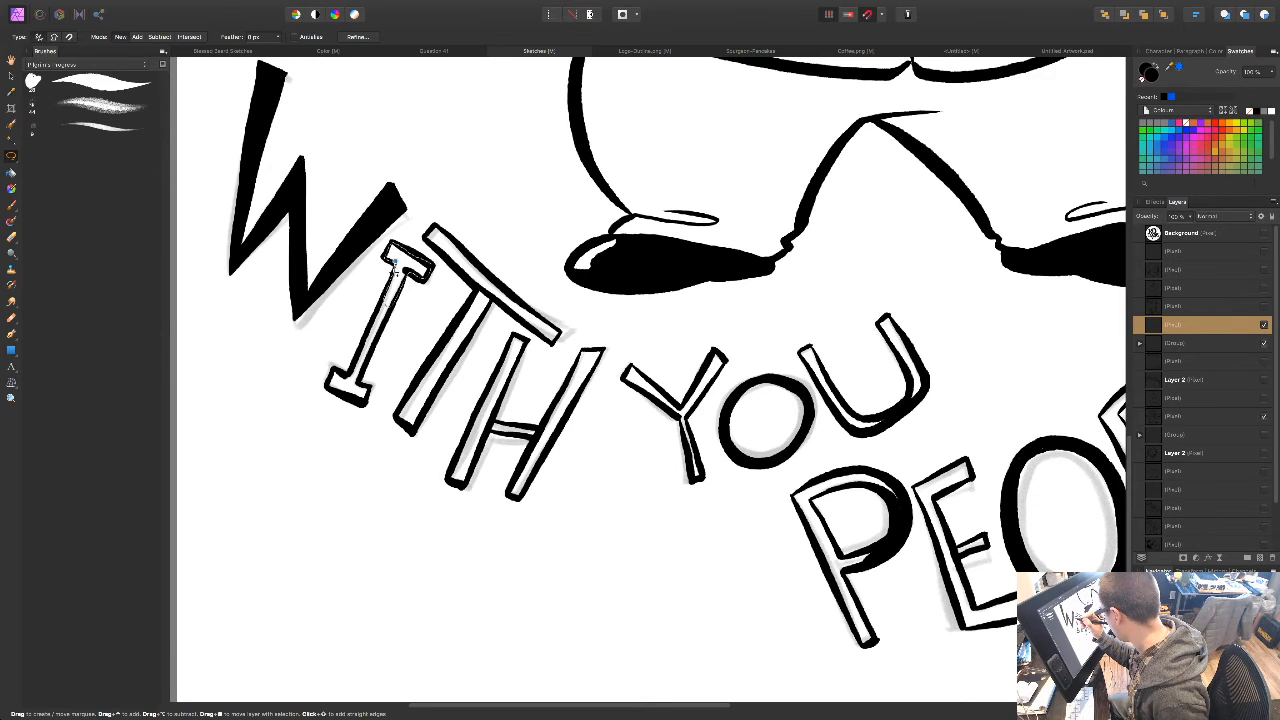
mouse_move(382, 292)
mouse_down()
mouse_move(352, 374)
mouse_move(330, 374)
mouse_move(342, 398)
mouse_move(368, 392)
mouse_move(380, 330)
mouse_up()
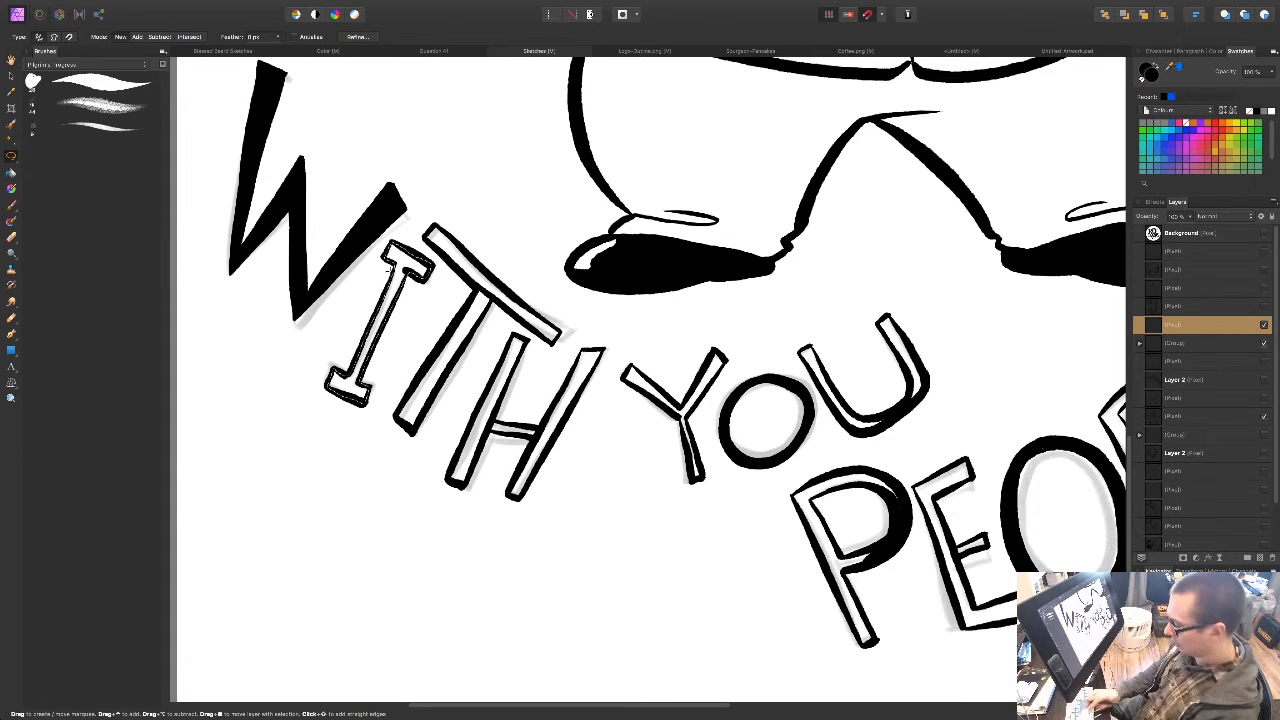
key(space)
mouse_move(537, 526)
mouse_down()
mouse_move(491, 482)
mouse_move(464, 528)
mouse_move(438, 540)
mouse_move(465, 586)
mouse_move(478, 528)
mouse_up()
key(space)
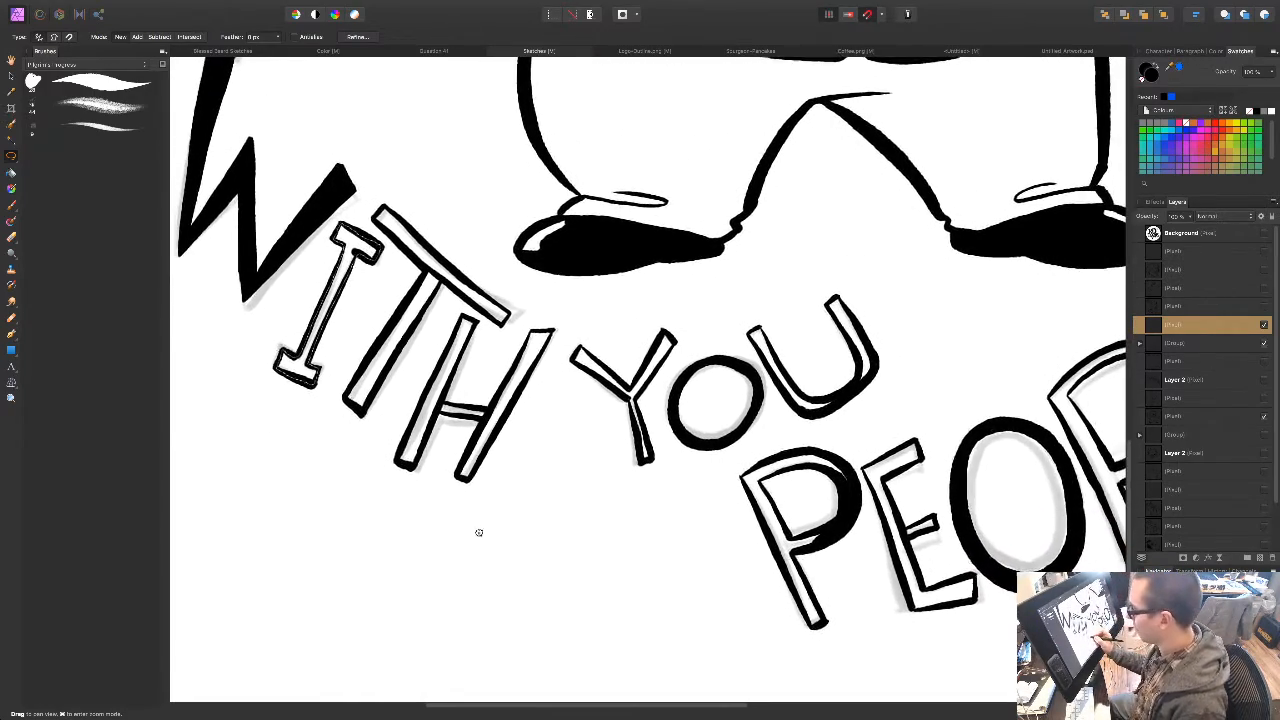
key(shift+F5)
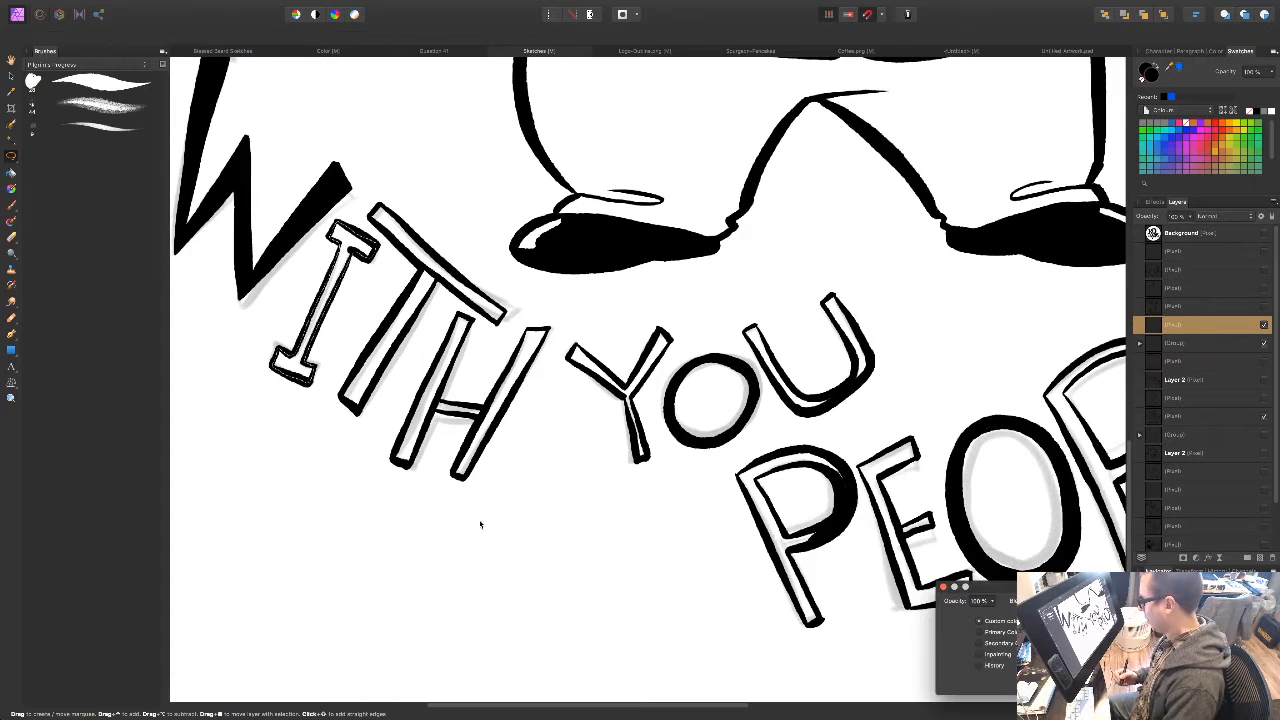
key(Return)
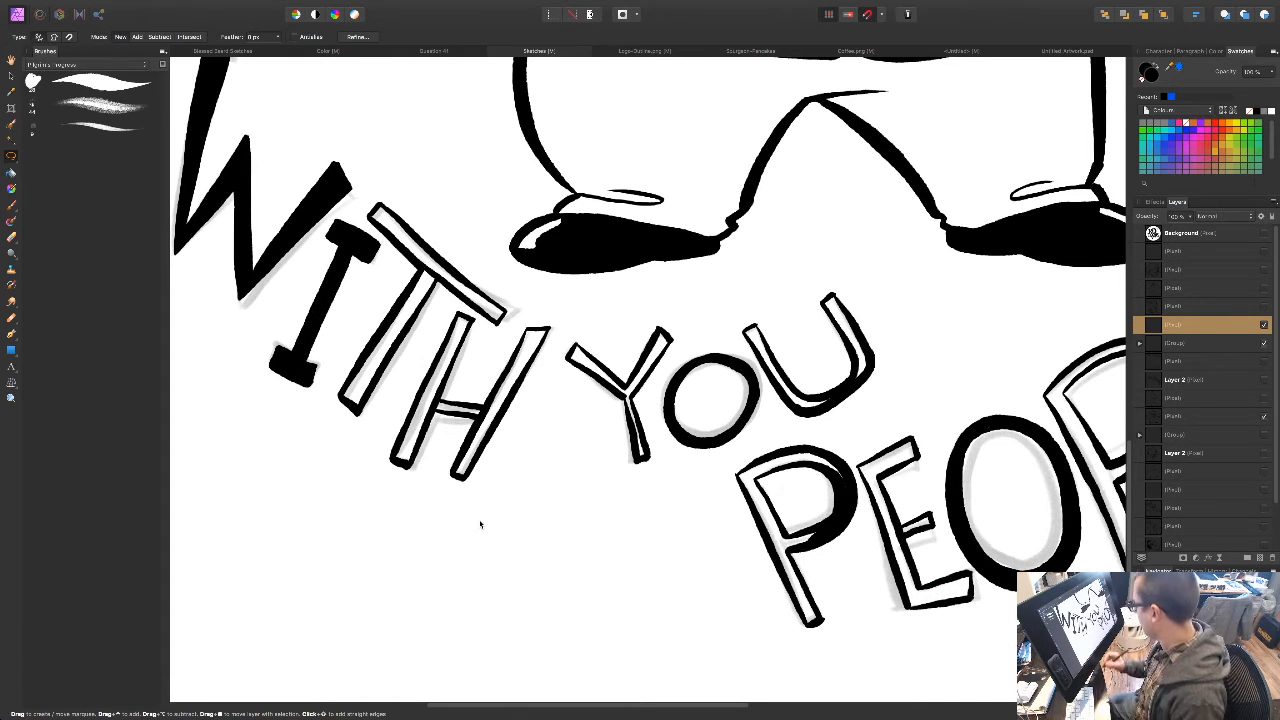
Step: Hide the layer group holding the grey lettering sketch, directly beneath the active ink layer
click(1263, 345)
click(1263, 345)
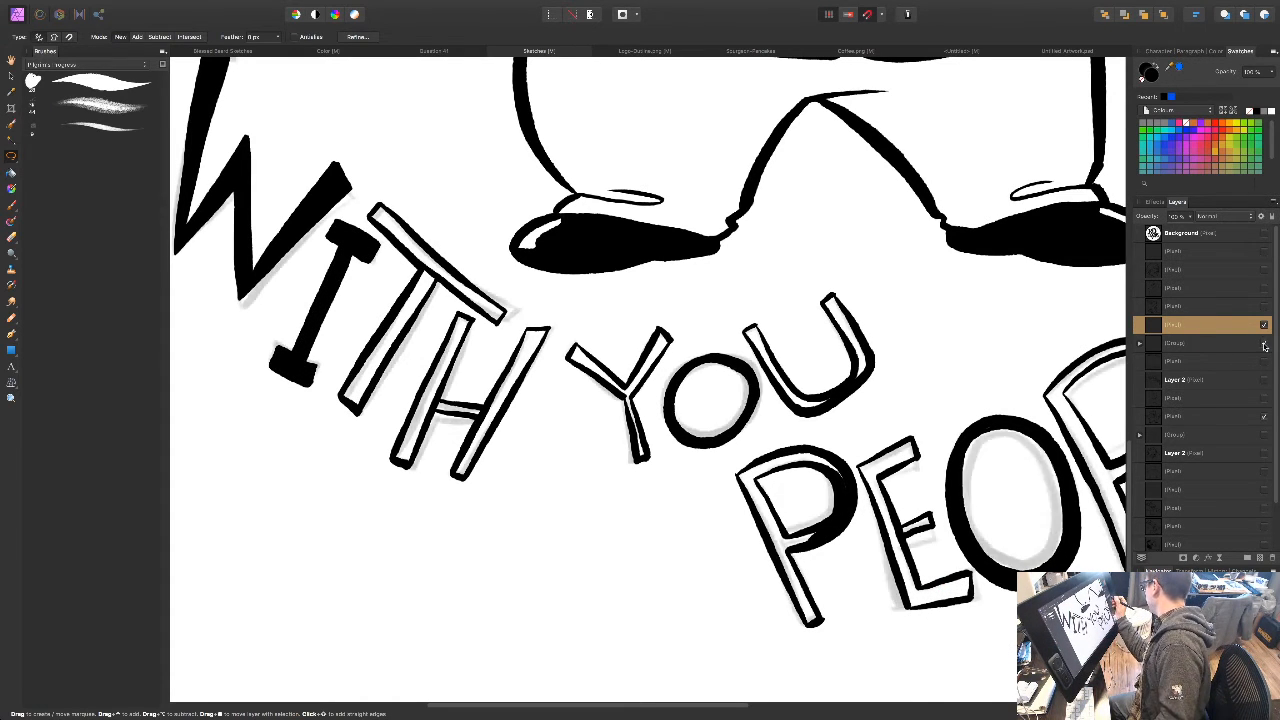
click(1263, 345)
Step: Try to fill the crossbar of the T in "WITH" with black using the Flood Fill tool
drag(445, 539, 461, 553)
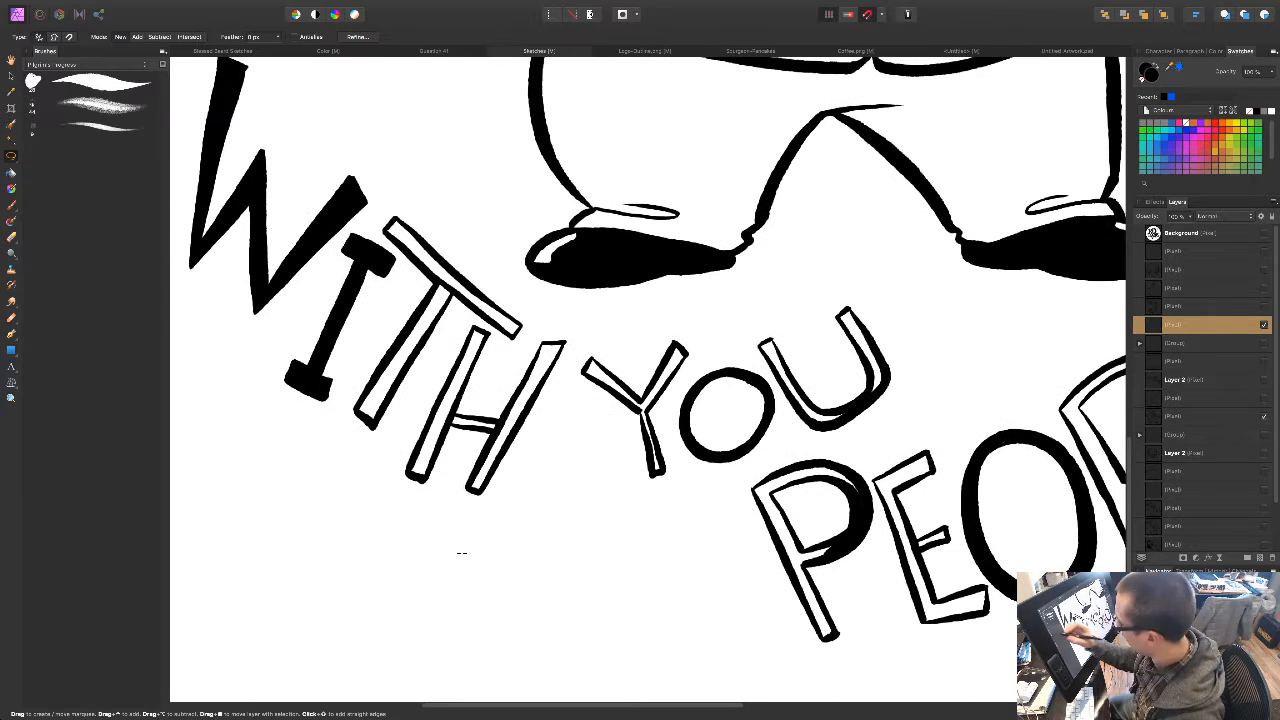
click(11, 173)
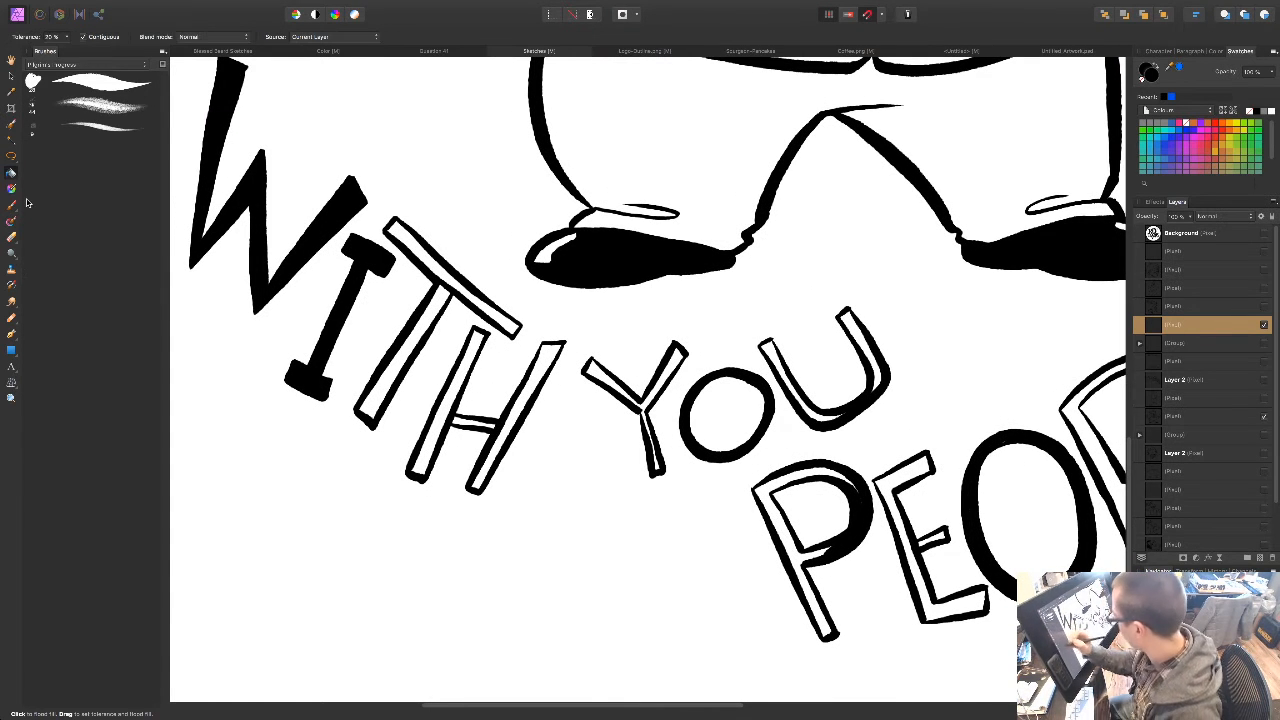
click(440, 265)
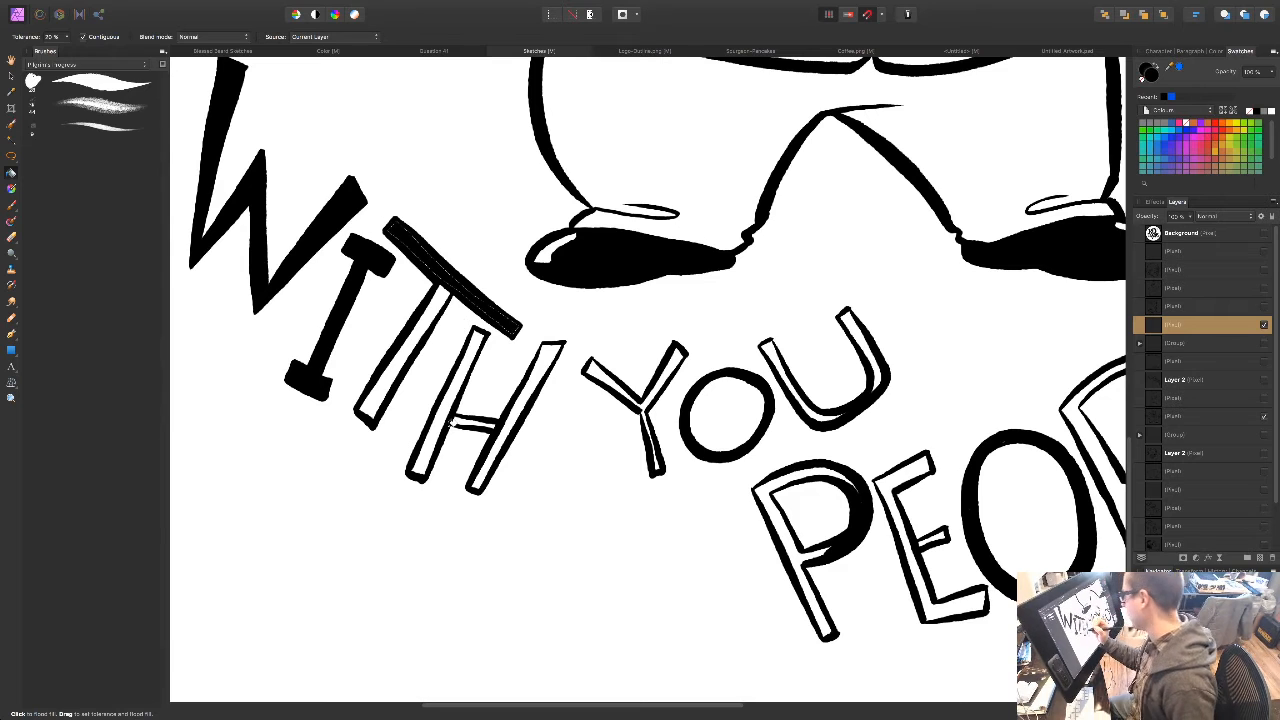
key(ctrl+z)
key(ctrl+plus)
key(ctrl+plus)
drag(420, 385, 567, 491)
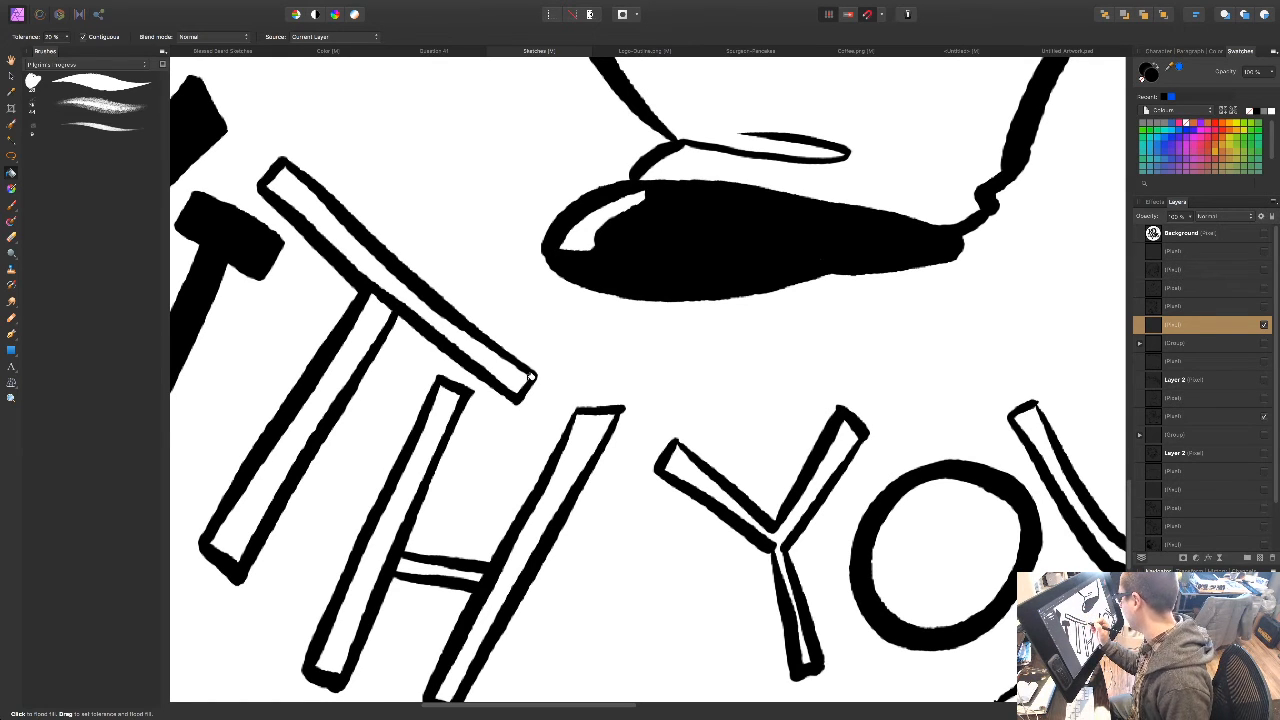
click(392, 278)
drag(462, 452, 452, 450)
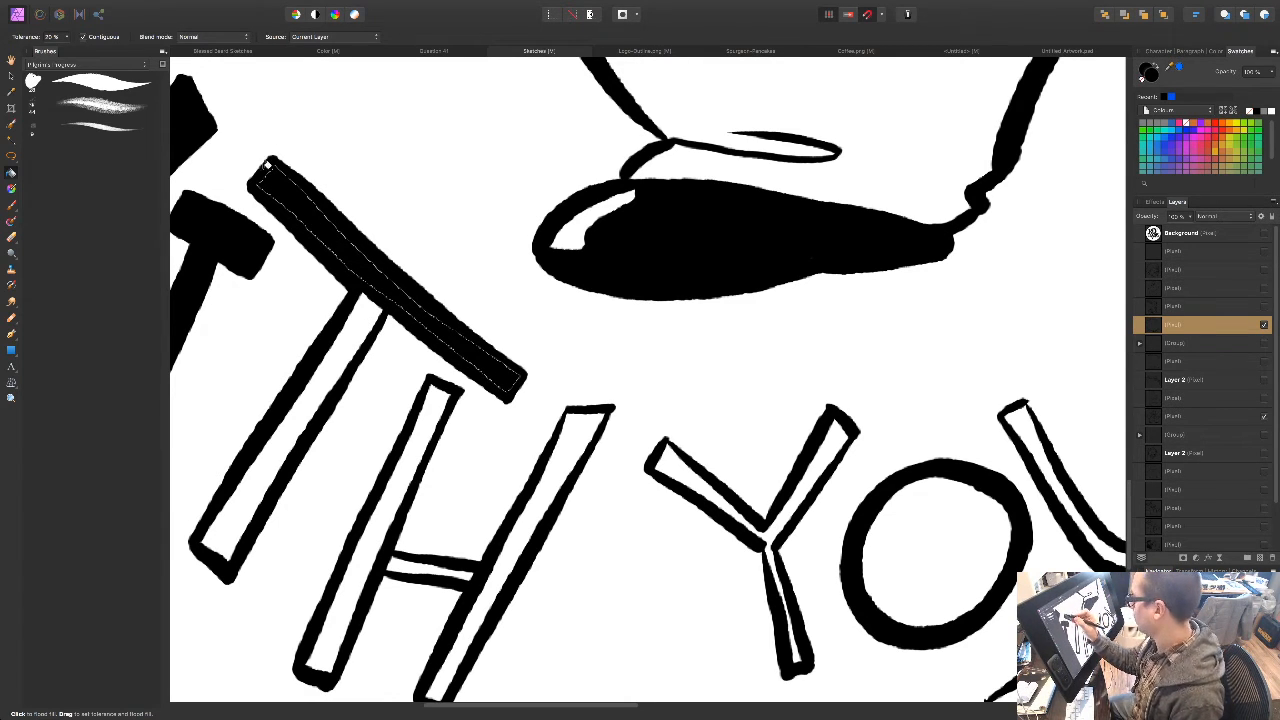
key(super+z)
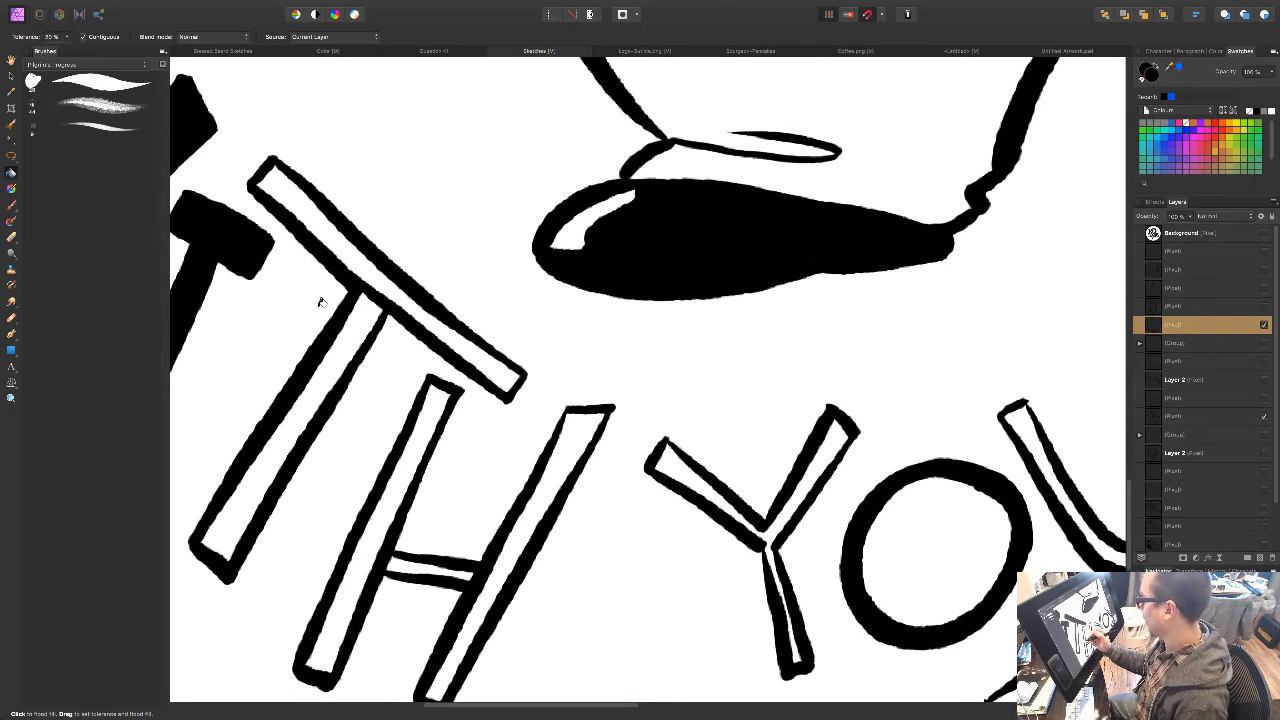
Step: Trace the crossbar and upper stem of the T in "WITH" with a freehand selection and fill them black
key(l)
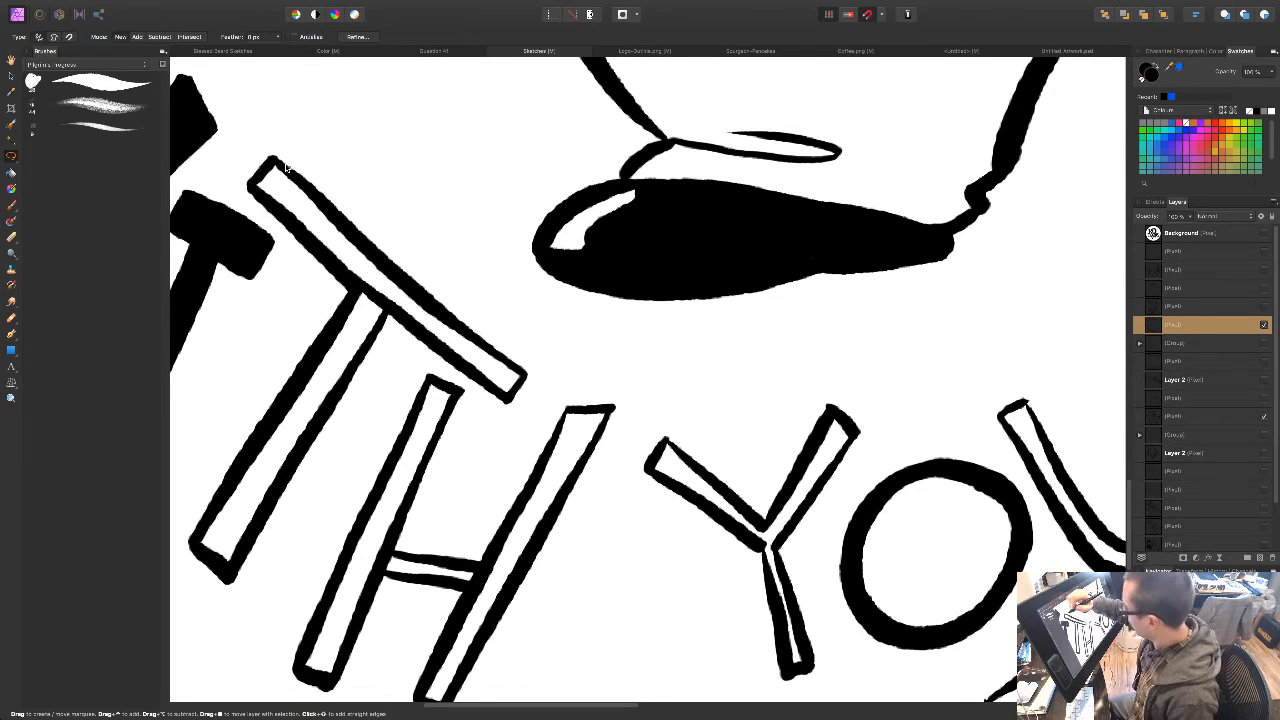
drag(252, 186, 300, 230)
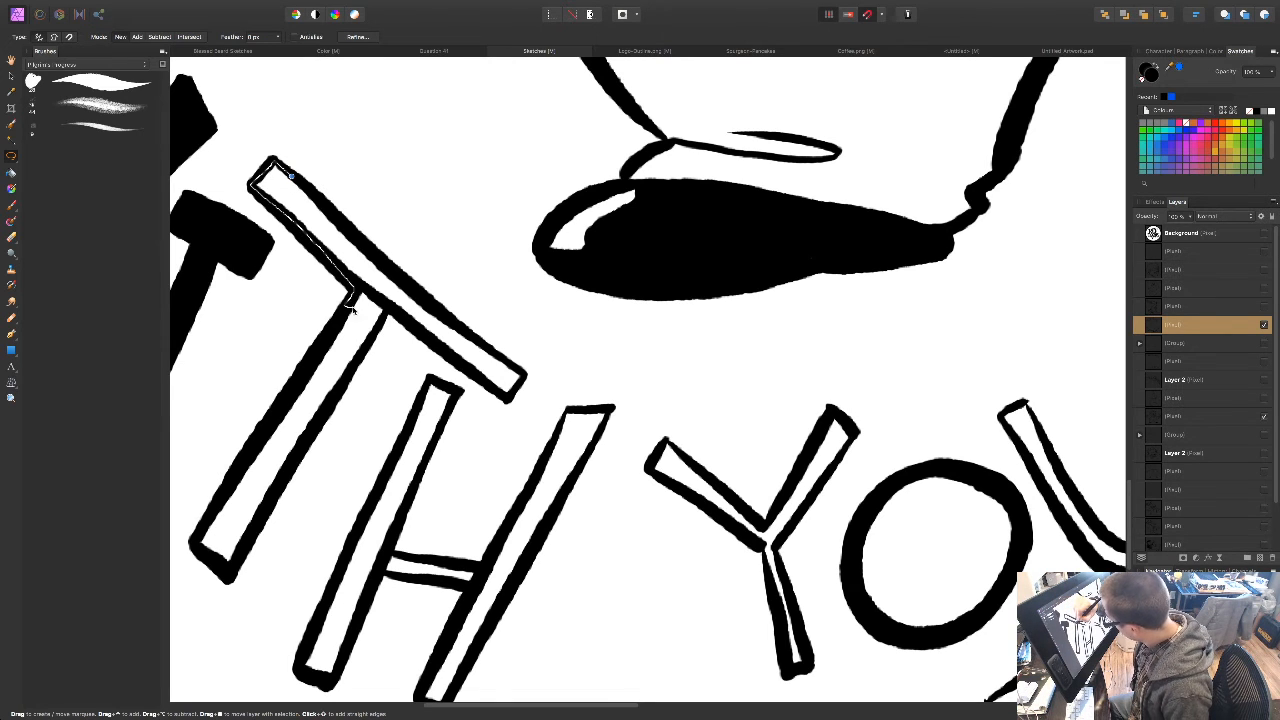
drag(383, 270, 292, 177)
mouse_move(363, 245)
mouse_down()
mouse_move(521, 372)
mouse_move(514, 398)
mouse_move(441, 346)
mouse_move(382, 269)
mouse_move(413, 323)
mouse_move(350, 235)
mouse_move(397, 352)
mouse_move(330, 361)
mouse_move(364, 281)
mouse_up()
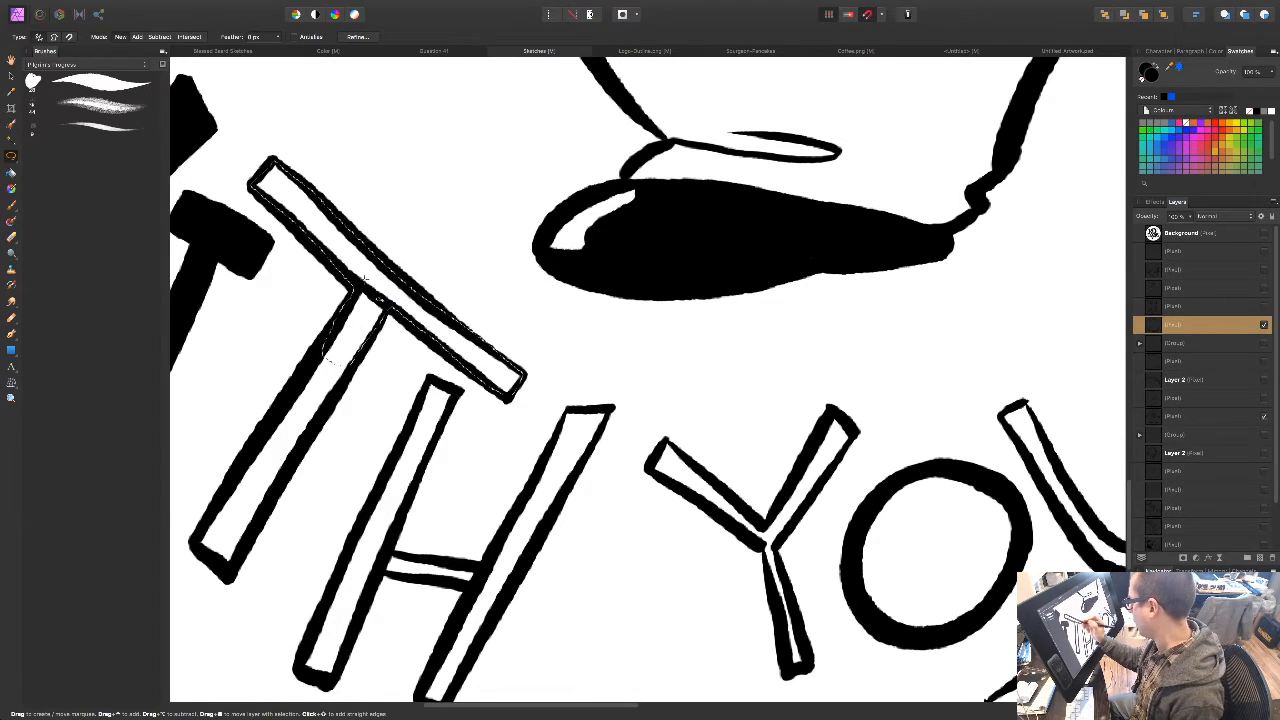
key(alt+BackSpace)
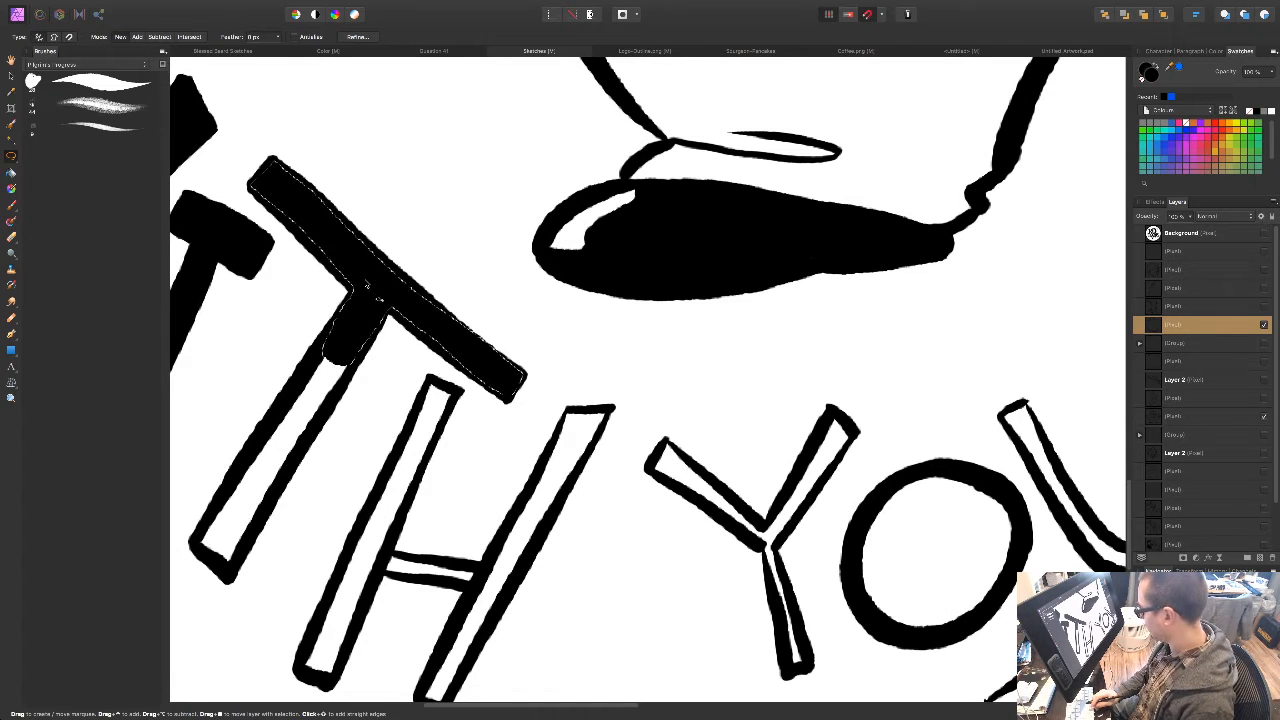
drag(487, 472, 551, 431)
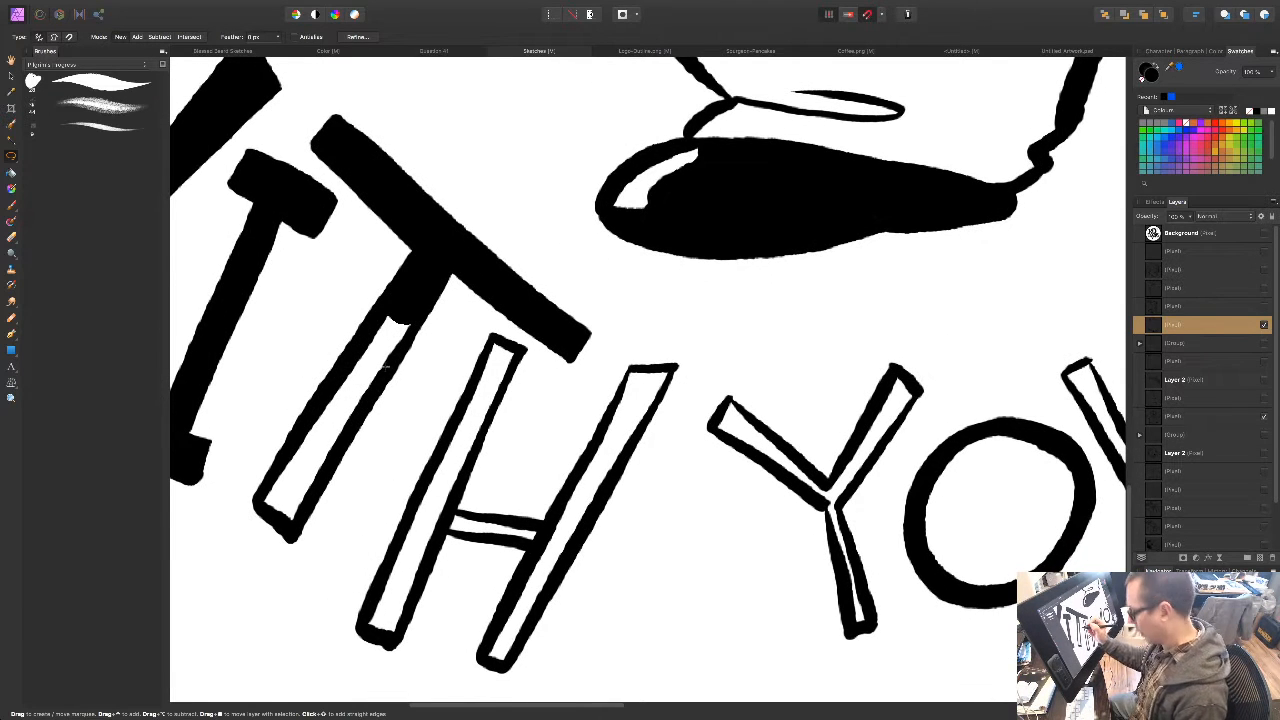
Step: Try to paint the remaining stem of the T in "WITH" solid black with the brush
key(b)
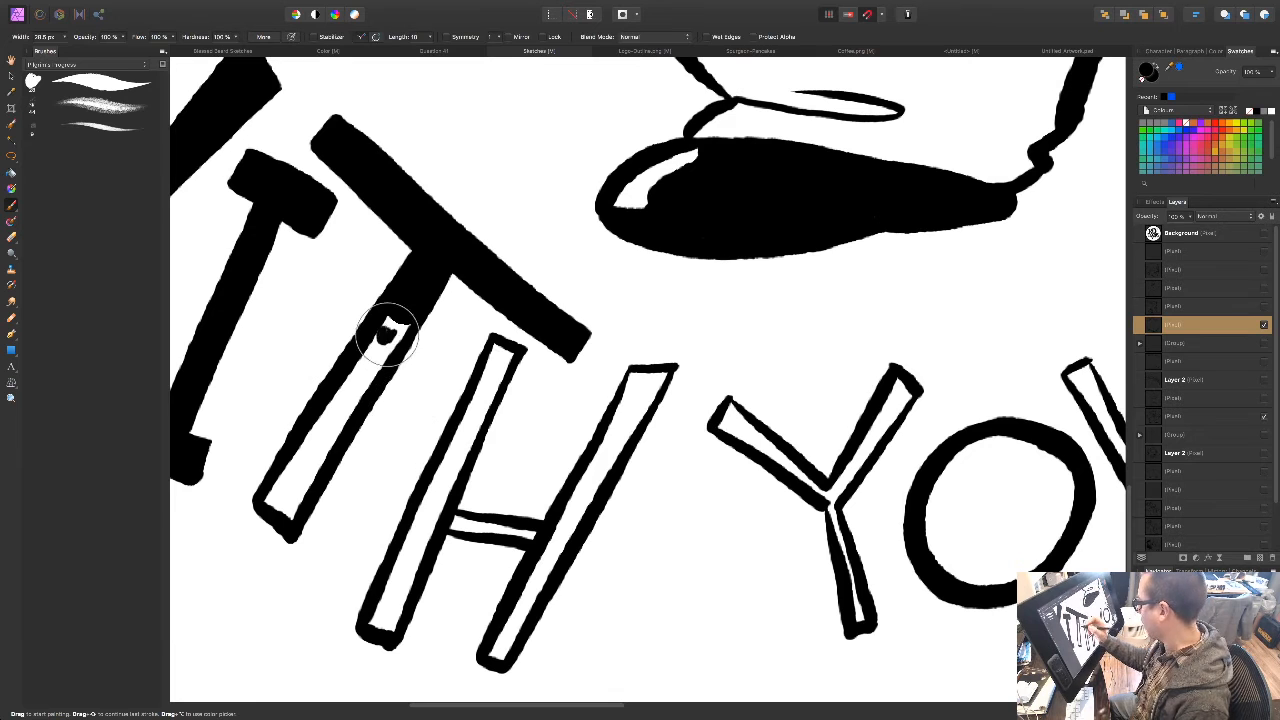
mouse_move(392, 325)
mouse_down()
mouse_move(378, 364)
mouse_move(372, 346)
mouse_move(333, 406)
mouse_move(341, 431)
mouse_move(309, 470)
mouse_move(298, 459)
mouse_move(271, 501)
mouse_move(308, 440)
mouse_move(290, 510)
mouse_up()
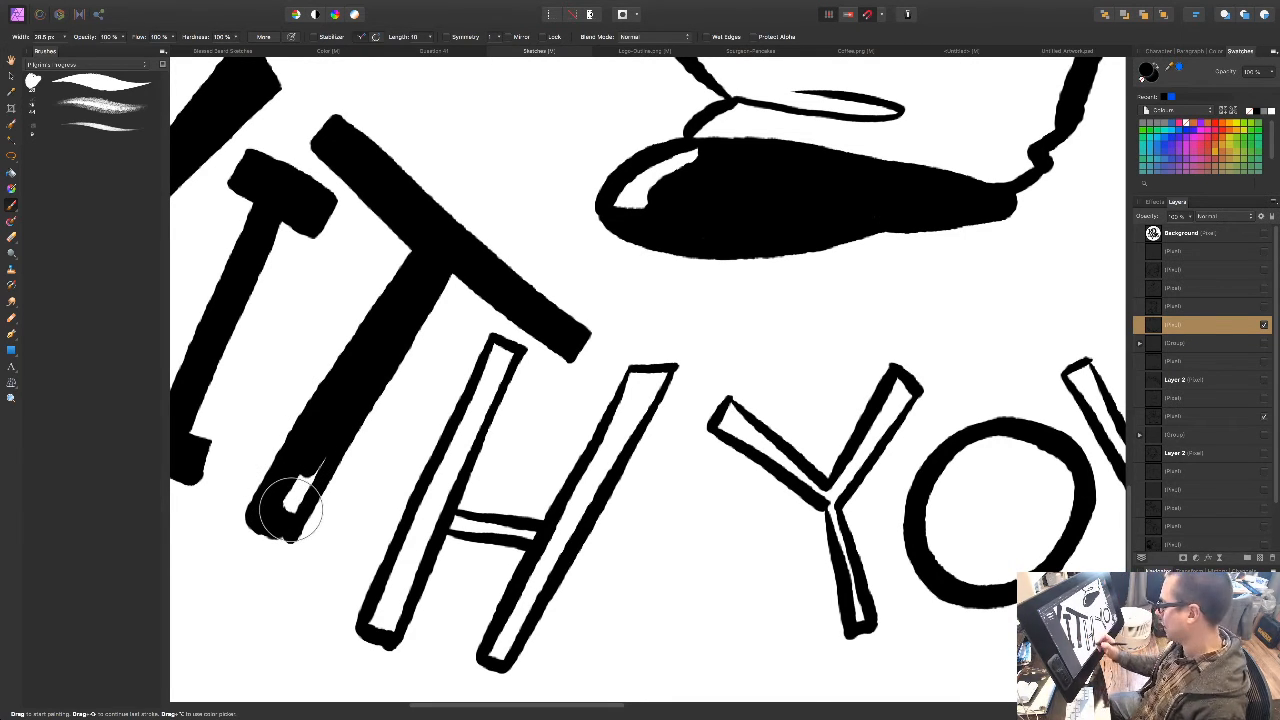
key(super+z)
click(434, 576)
Step: Select the rest of the T's stem in "WITH" with a freehand selection, fill it black, and deselect
key(l)
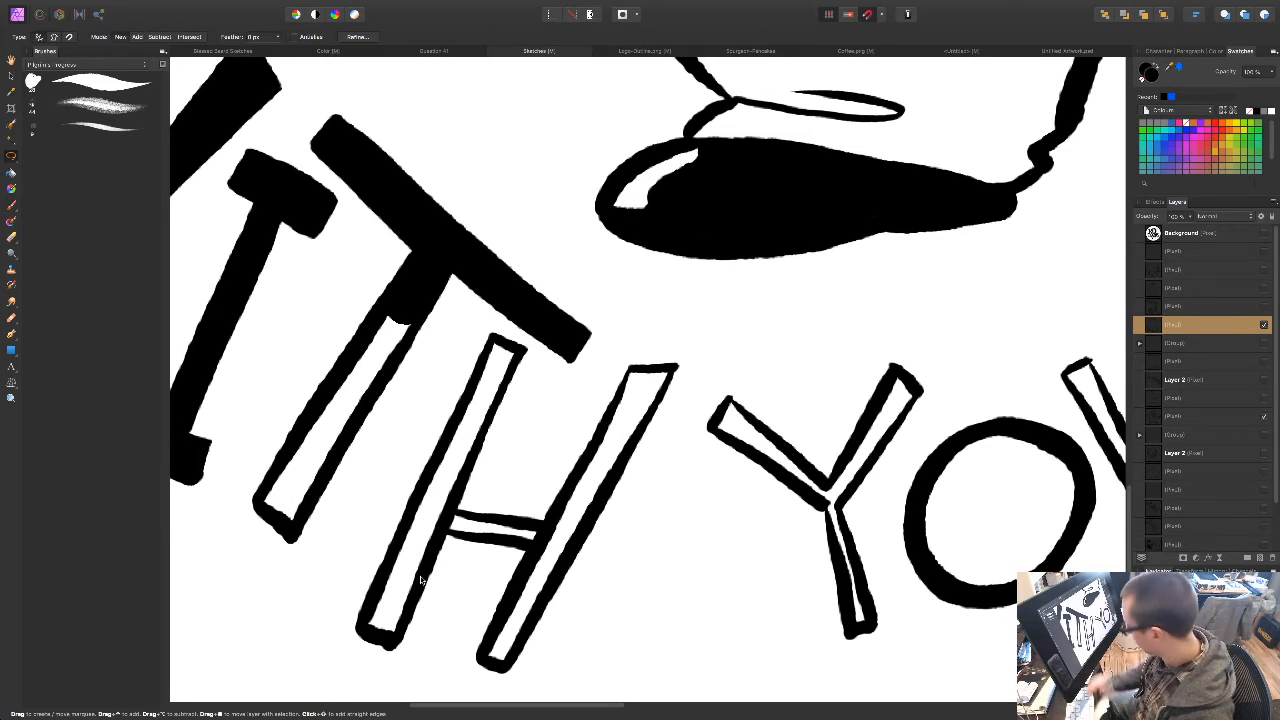
mouse_move(421, 312)
mouse_down()
mouse_move(294, 532)
mouse_move(278, 527)
mouse_move(257, 502)
mouse_move(316, 408)
mouse_move(354, 357)
mouse_move(405, 310)
mouse_up()
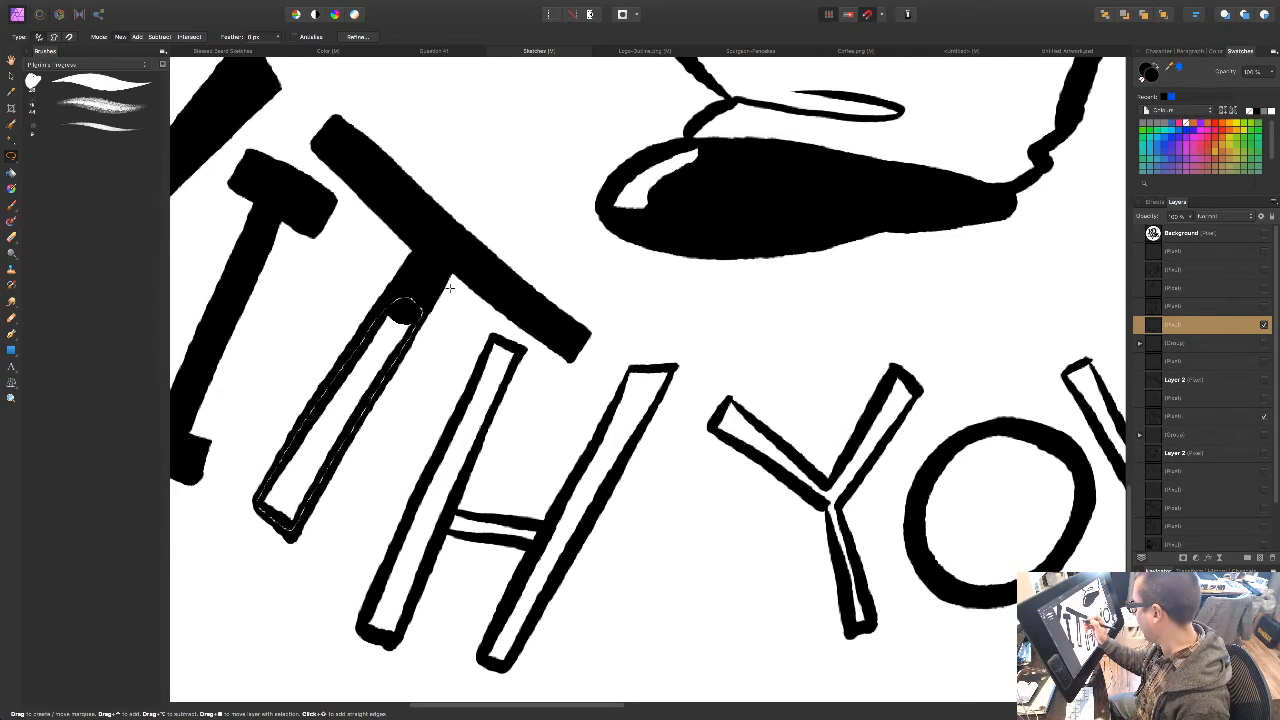
key(alt+BackSpace)
key(super+d)
Step: Trace both stems and the crossbar of the H in "WITH" with a freehand selection, fill them black, and deselect
key(space)
drag(596, 454, 554, 286)
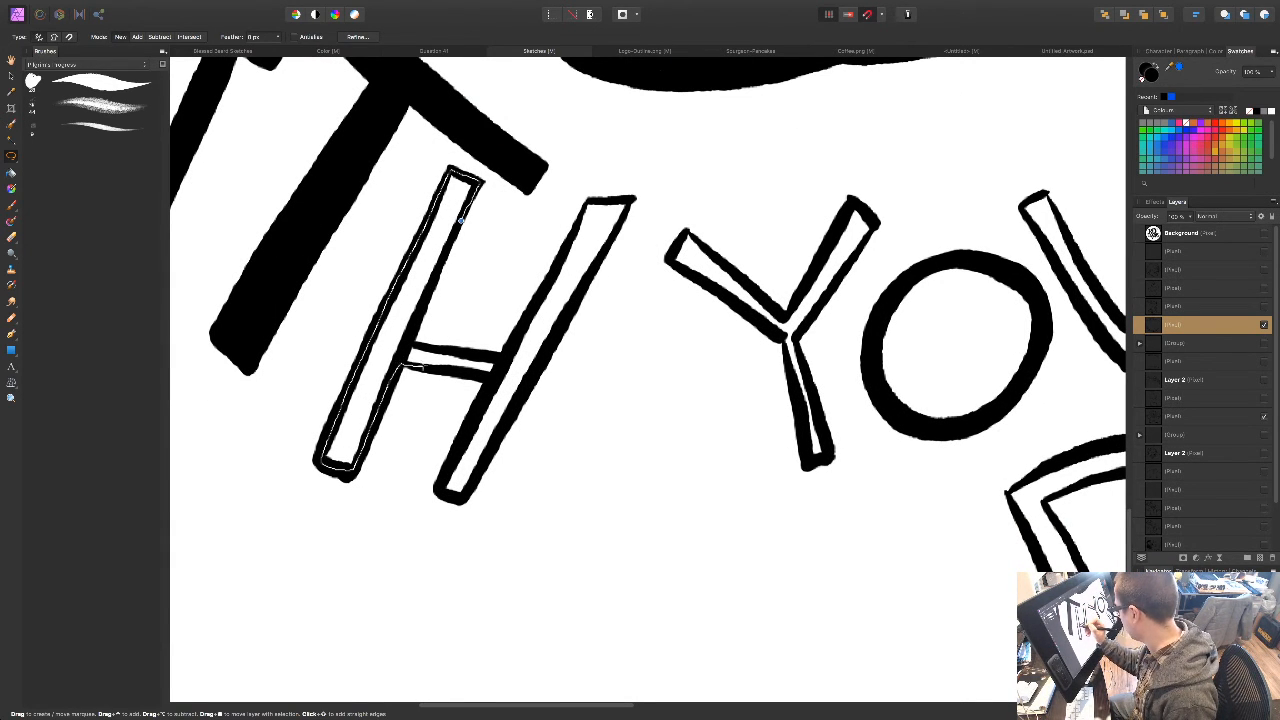
drag(411, 344, 461, 220)
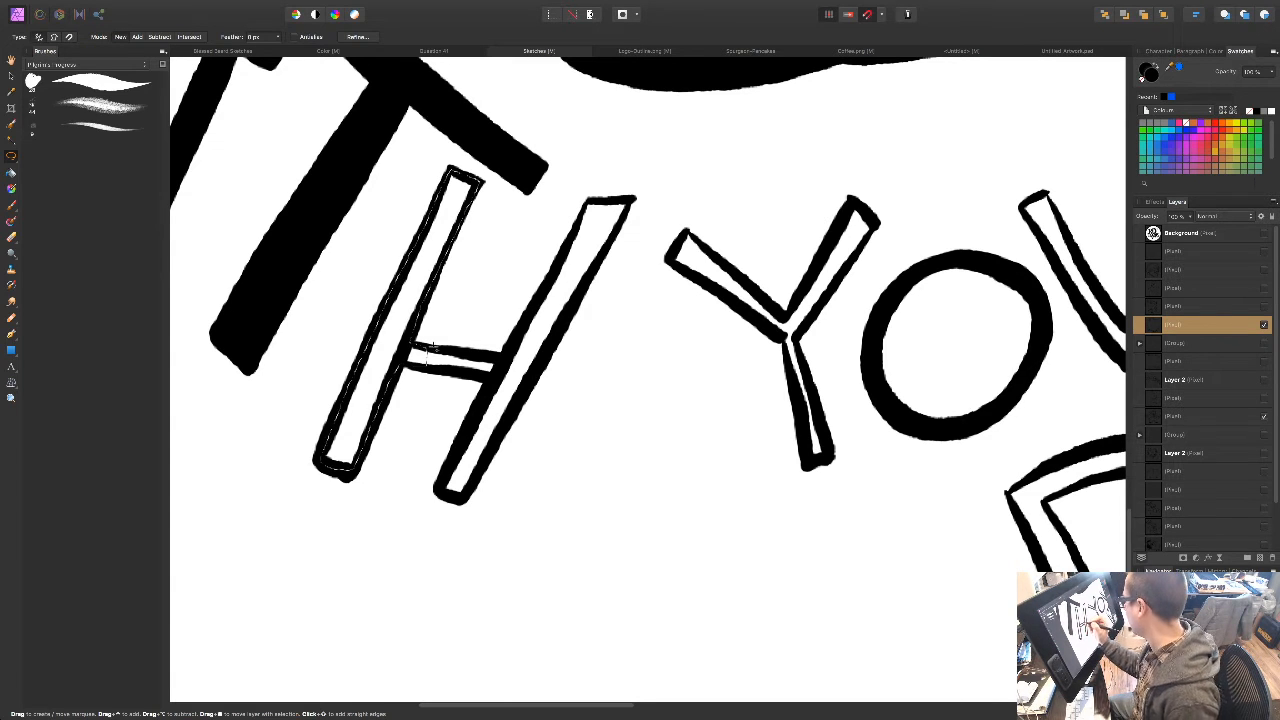
mouse_move(418, 346)
mouse_down()
mouse_move(504, 356)
mouse_move(499, 376)
mouse_move(410, 348)
mouse_up()
mouse_move(502, 362)
mouse_down()
mouse_move(567, 273)
mouse_move(579, 293)
mouse_move(460, 501)
mouse_move(441, 485)
mouse_move(502, 362)
mouse_up()
mouse_move(549, 281)
mouse_down()
mouse_move(583, 207)
mouse_move(630, 198)
mouse_move(600, 270)
mouse_move(556, 310)
mouse_up()
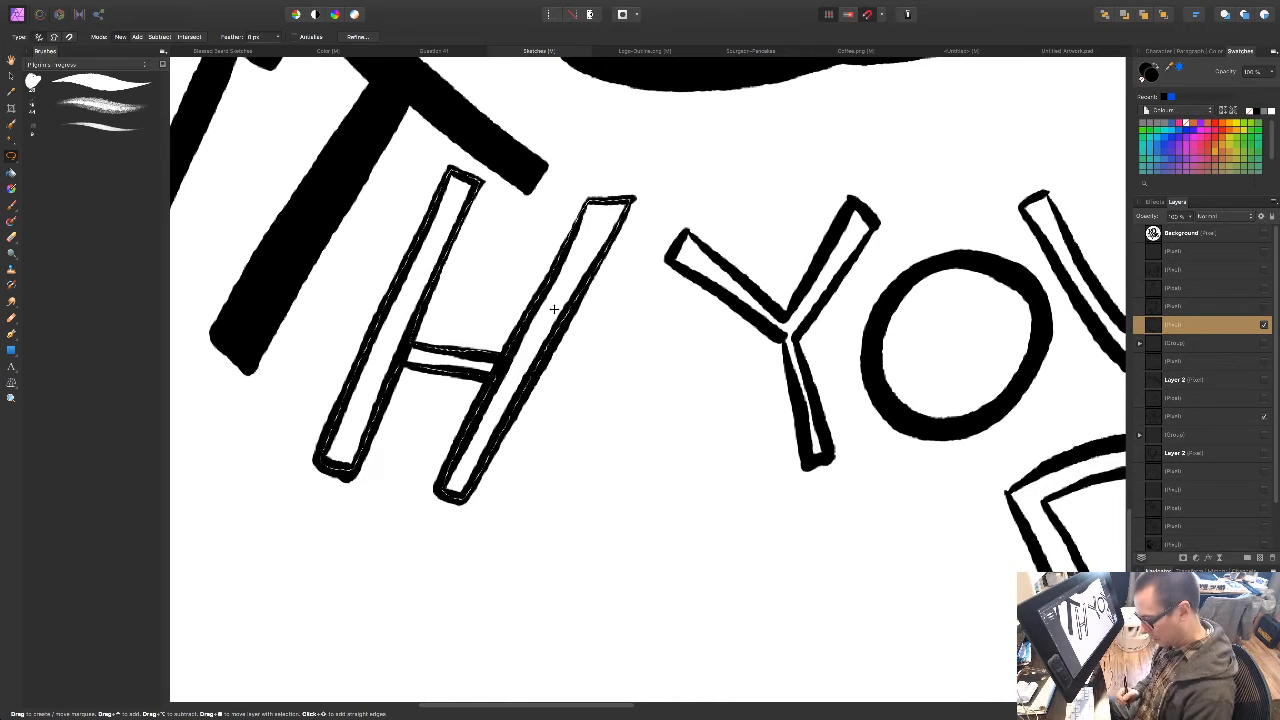
key(shift+F5)
key(Return)
key(super+d)
drag(777, 426, 425, 494)
drag(443, 290, 561, 716)
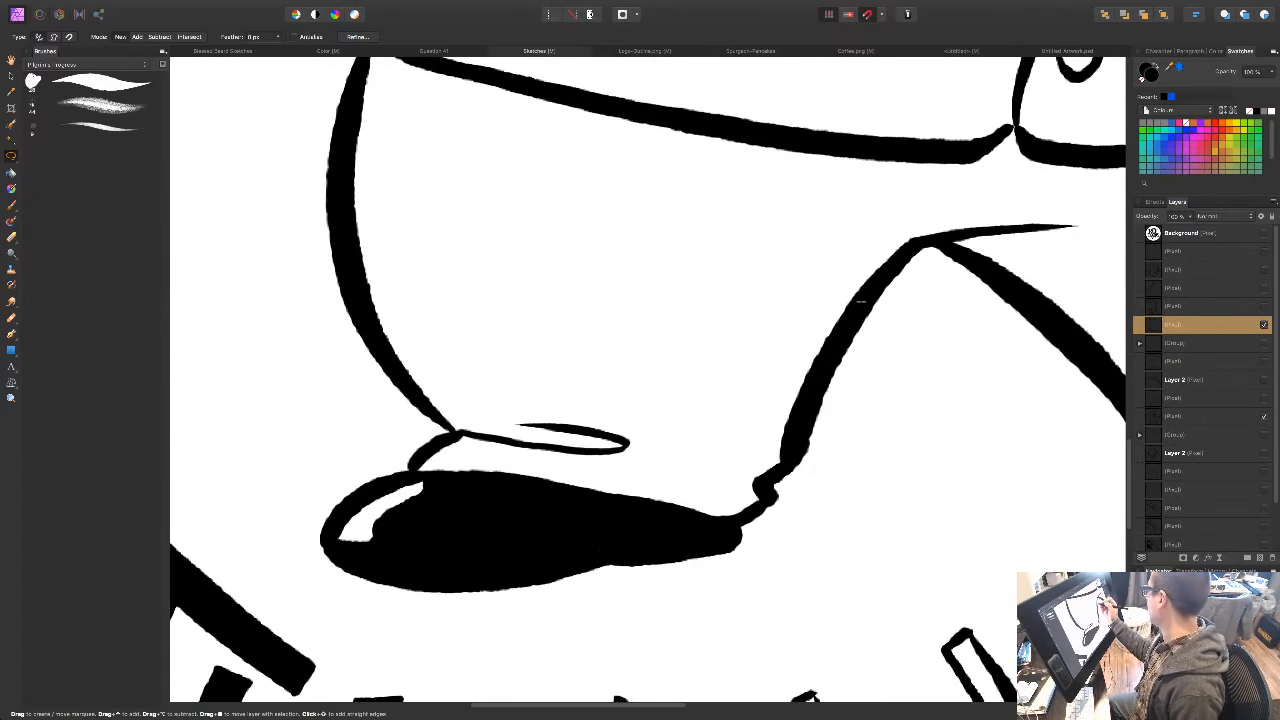
Step: Trace the arms and stem of the Y in "YOU" with freehand selections
mouse_move(853, 318)
mouse_down()
mouse_move(757, 434)
mouse_move(853, 320)
mouse_up()
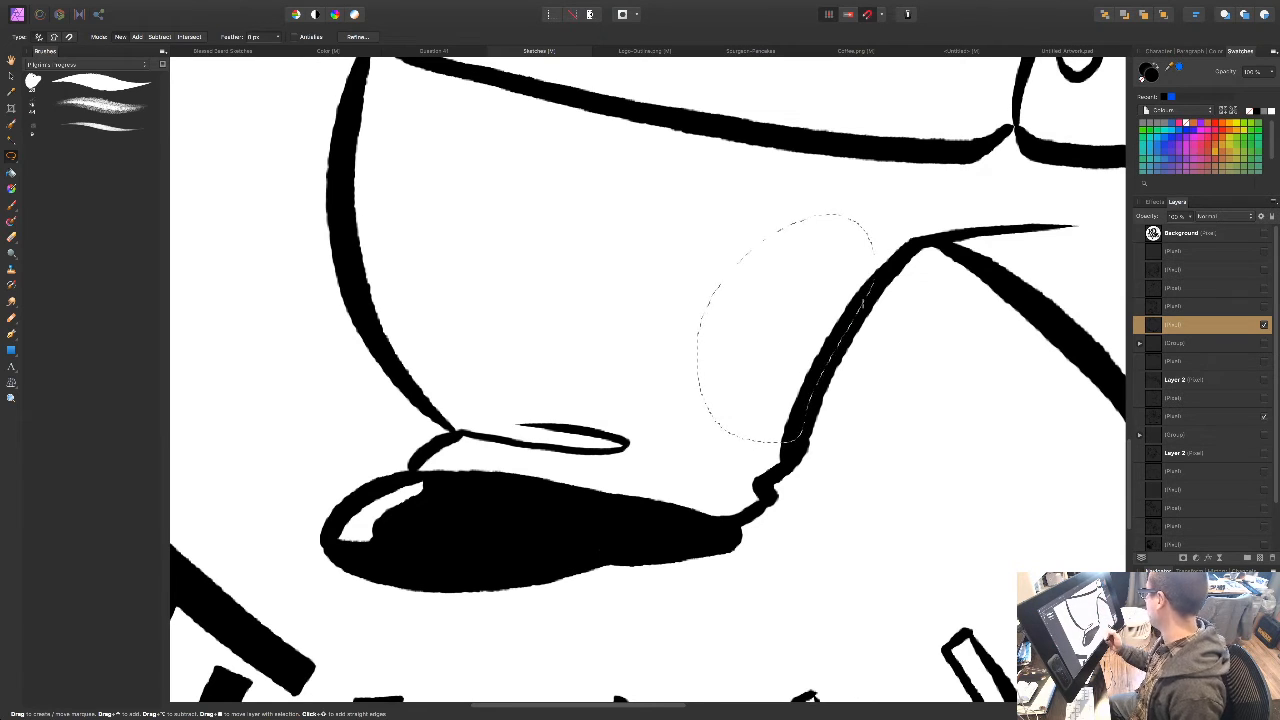
key(super+d)
mouse_move(583, 611)
mouse_down()
mouse_move(603, 283)
mouse_move(631, 228)
mouse_up()
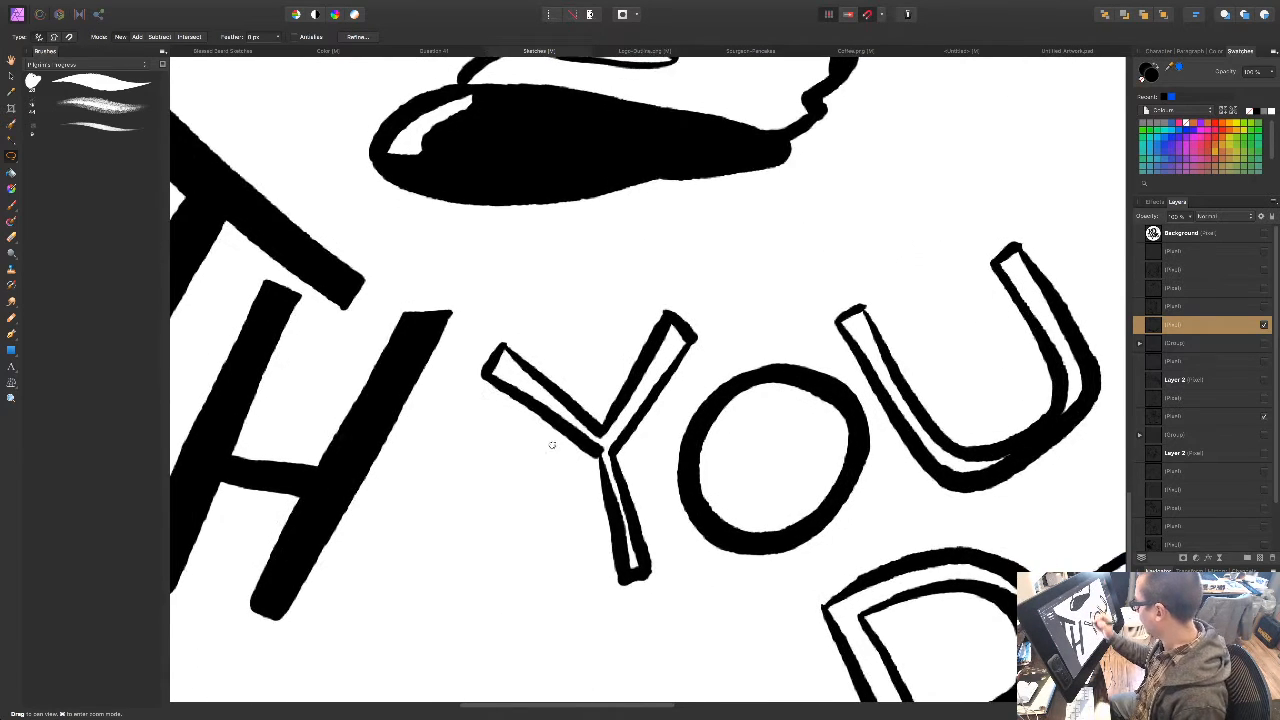
drag(551, 451, 438, 354)
drag(551, 457, 423, 423)
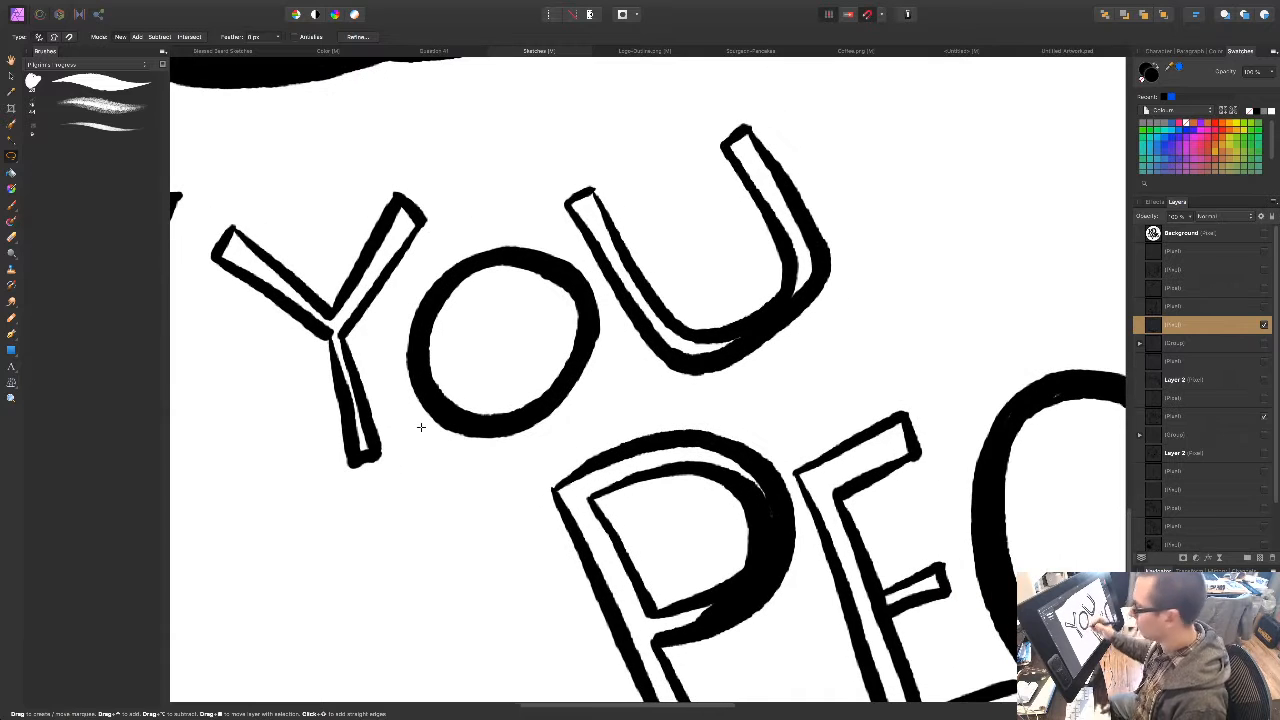
mouse_move(218, 258)
mouse_down()
mouse_move(231, 229)
mouse_move(310, 292)
mouse_move(326, 328)
mouse_move(261, 280)
mouse_move(330, 332)
mouse_move(316, 321)
mouse_move(351, 402)
mouse_move(341, 337)
mouse_move(350, 296)
mouse_up()
drag(503, 289, 480, 334)
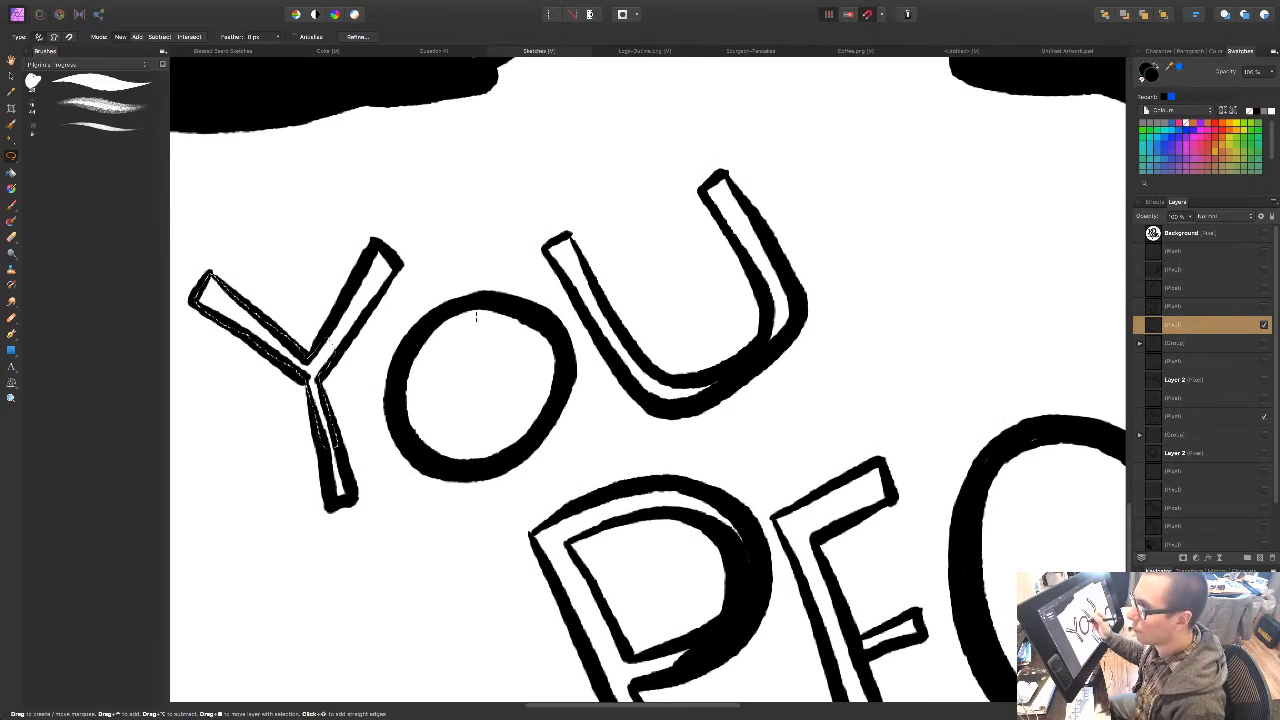
mouse_move(350, 298)
mouse_down()
mouse_move(373, 244)
mouse_move(396, 266)
mouse_up()
drag(320, 361, 316, 352)
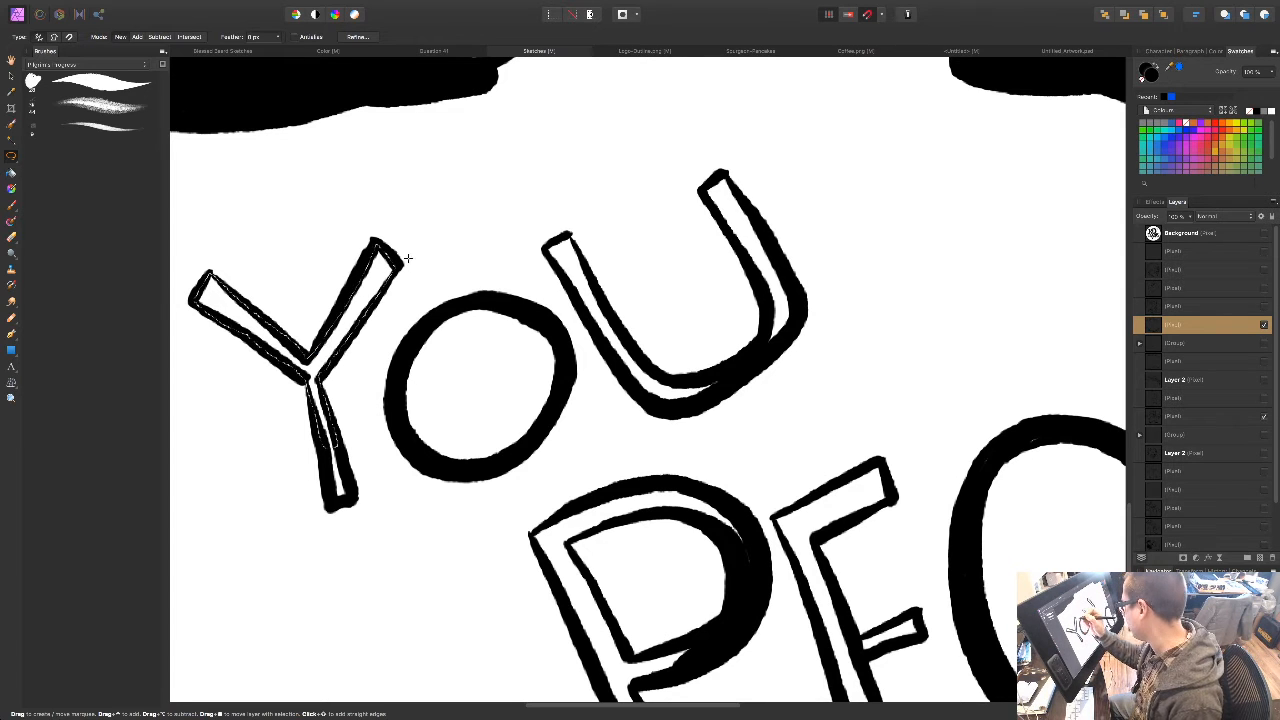
Step: Add the U in "YOU" to the freehand selection, fill the selected Y and U black, and deselect
drag(471, 495, 375, 350)
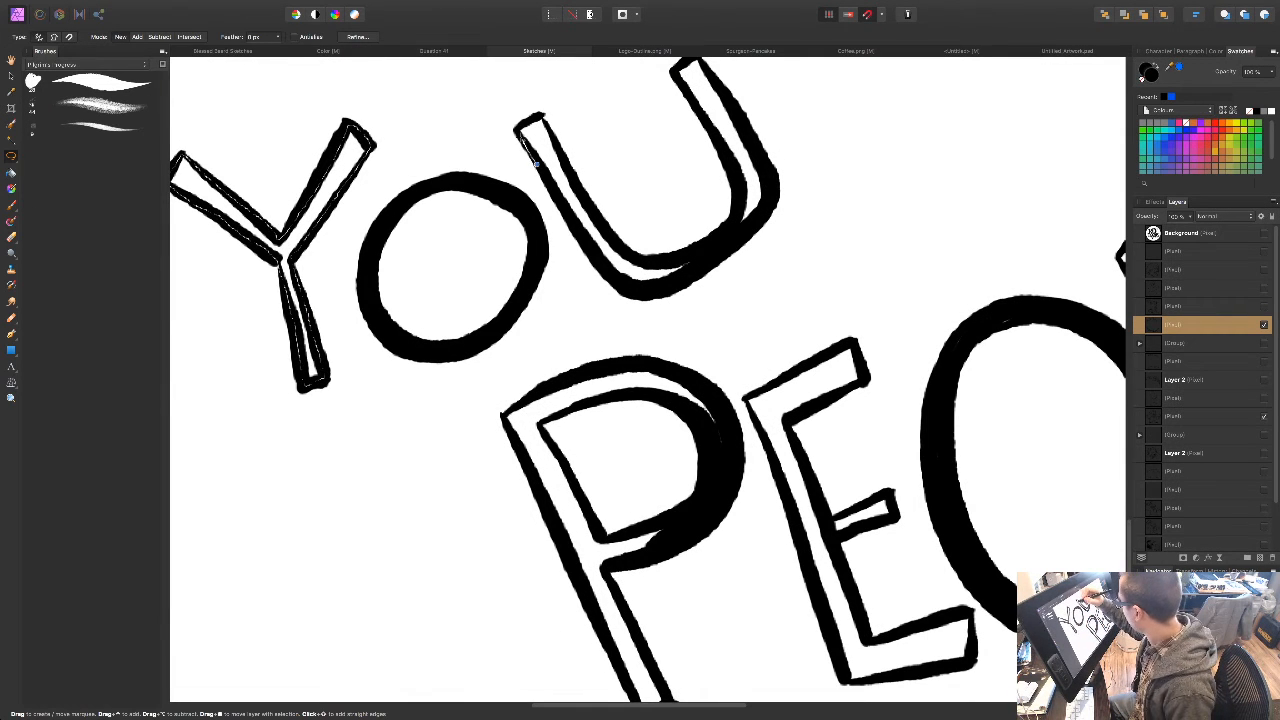
drag(551, 181, 537, 165)
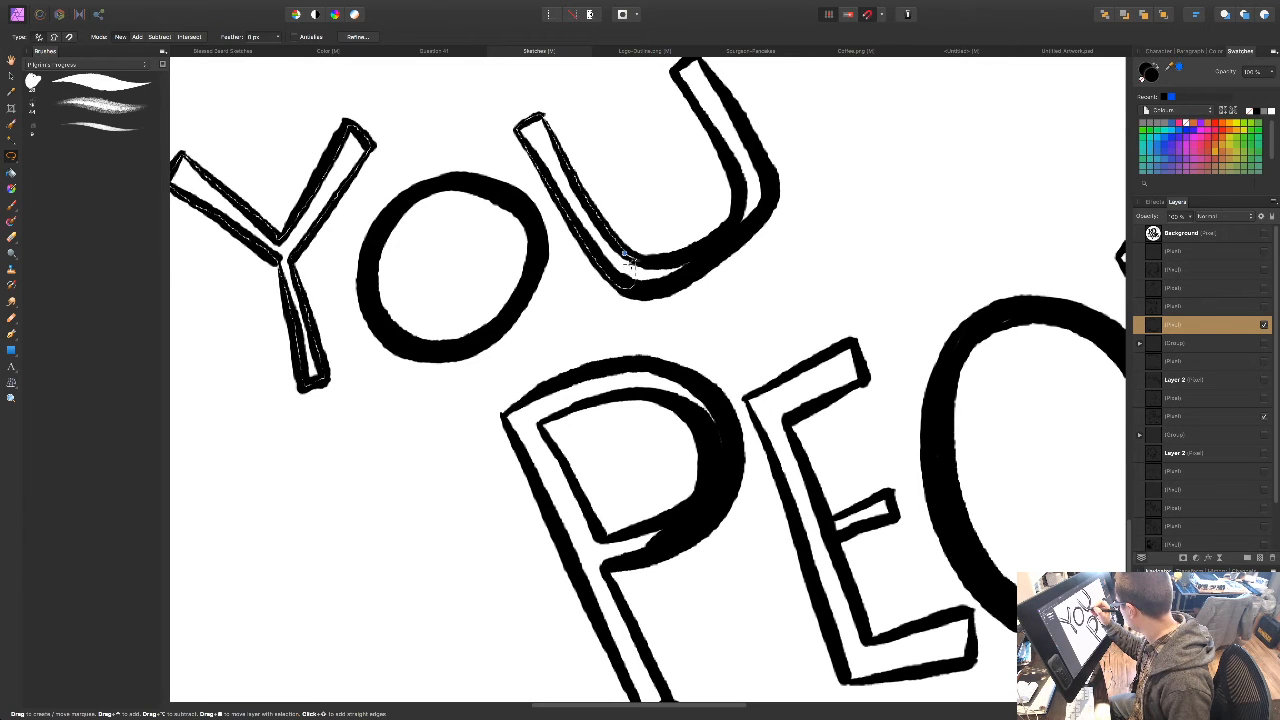
drag(668, 260, 645, 260)
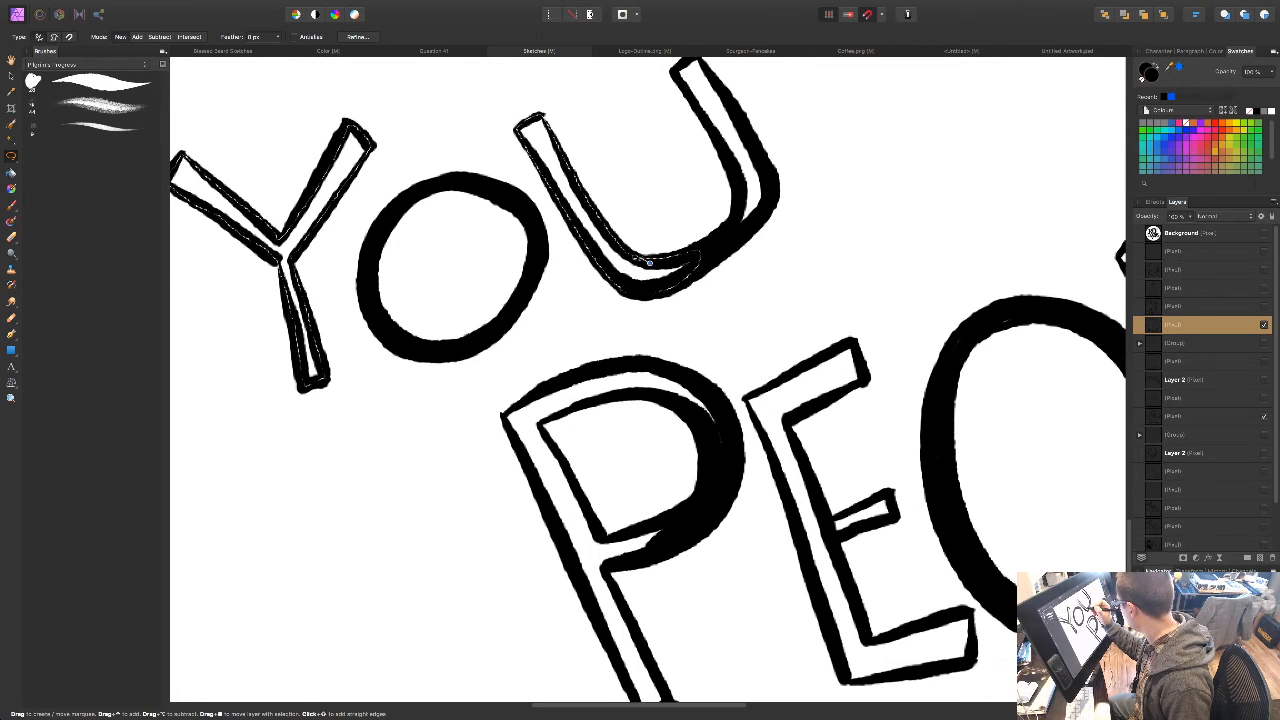
mouse_move(738, 228)
mouse_down()
mouse_move(747, 151)
mouse_move(737, 196)
mouse_move(730, 156)
mouse_move(680, 88)
mouse_move(682, 60)
mouse_move(712, 68)
mouse_move(750, 135)
mouse_move(737, 174)
mouse_move(782, 200)
mouse_up()
key(shift+F5)
key(Return)
key(super+d)
Step: Trace the first P, the first E and the thin gap in the O of "PEOPLE" with freehand selections
drag(740, 387, 558, 124)
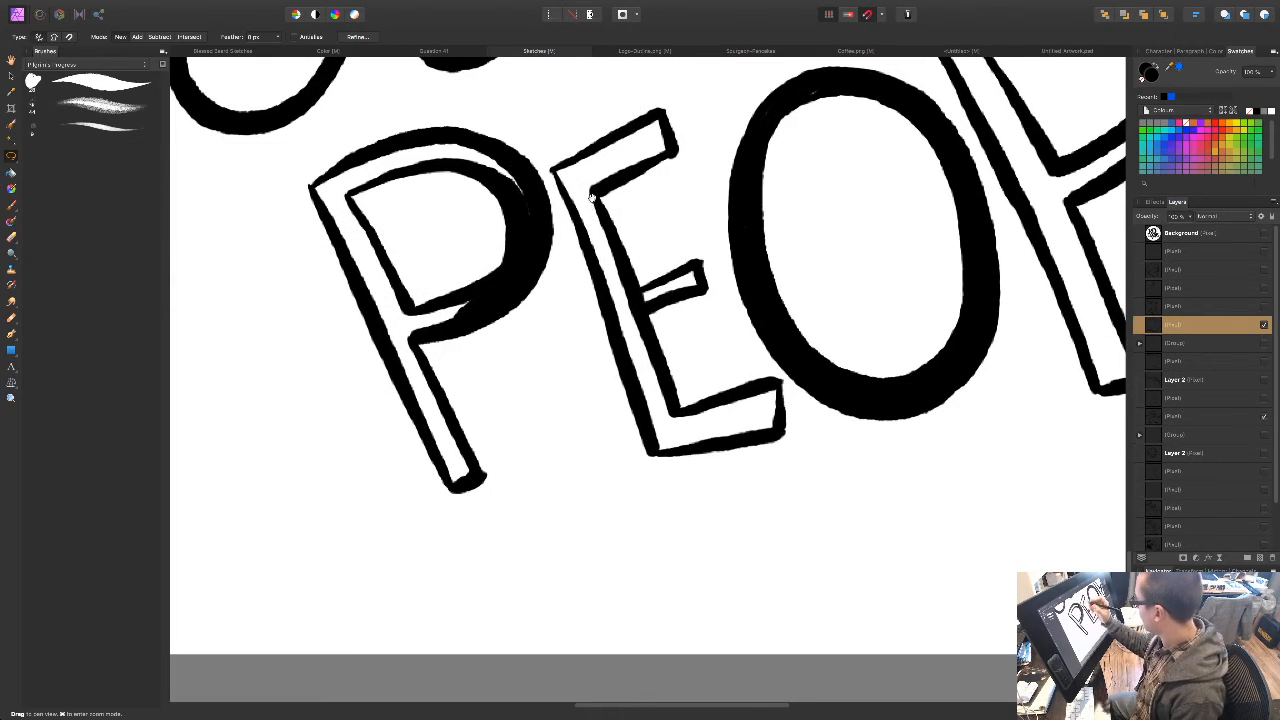
drag(328, 174, 372, 148)
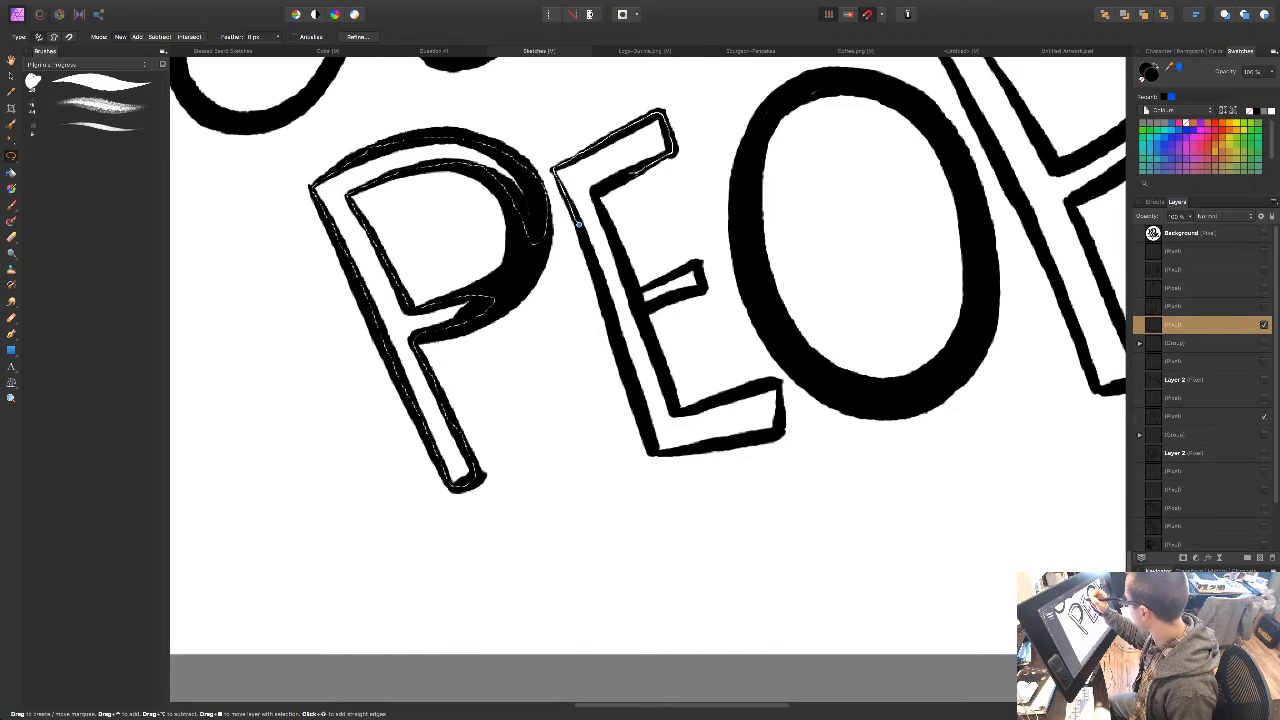
mouse_move(578, 226)
mouse_down()
mouse_move(660, 450)
mouse_move(668, 386)
mouse_move(626, 258)
mouse_up()
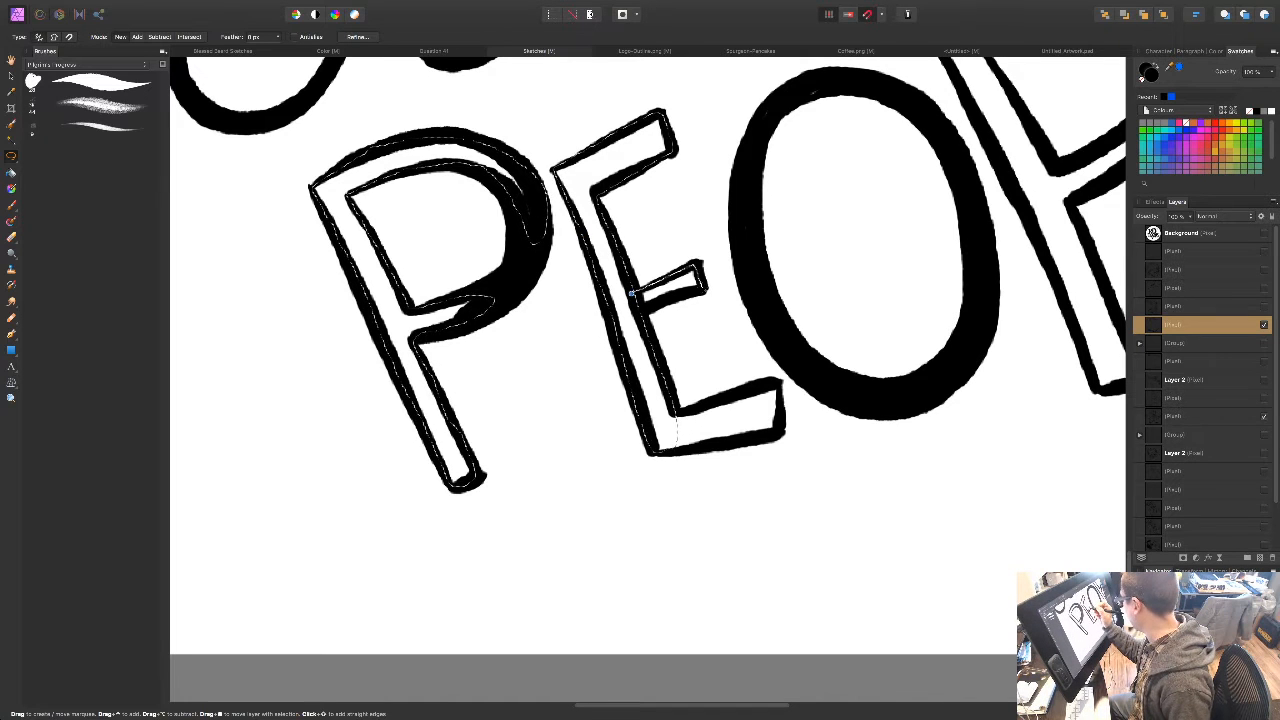
mouse_move(672, 414)
mouse_down()
mouse_move(780, 390)
mouse_move(780, 432)
mouse_move(680, 450)
mouse_move(672, 414)
mouse_up()
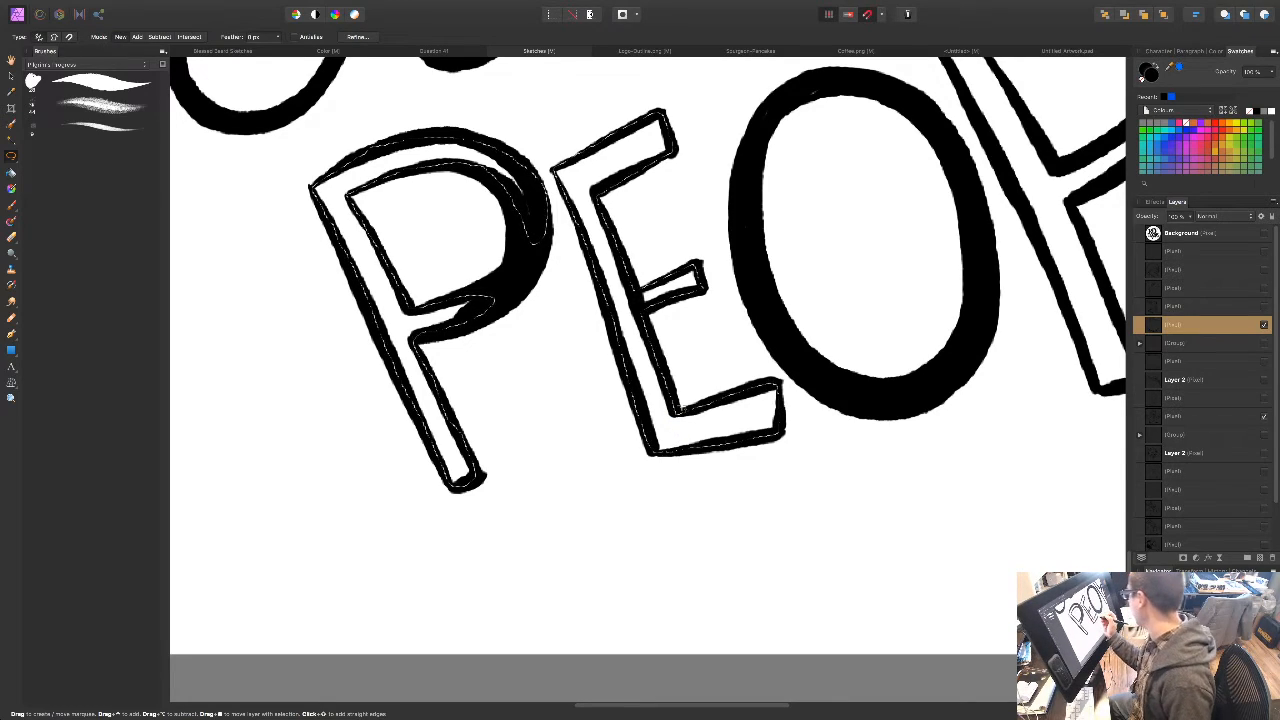
mouse_move(754, 511)
mouse_down()
mouse_move(670, 487)
mouse_move(569, 515)
mouse_move(460, 574)
mouse_up()
drag(691, 431, 580, 514)
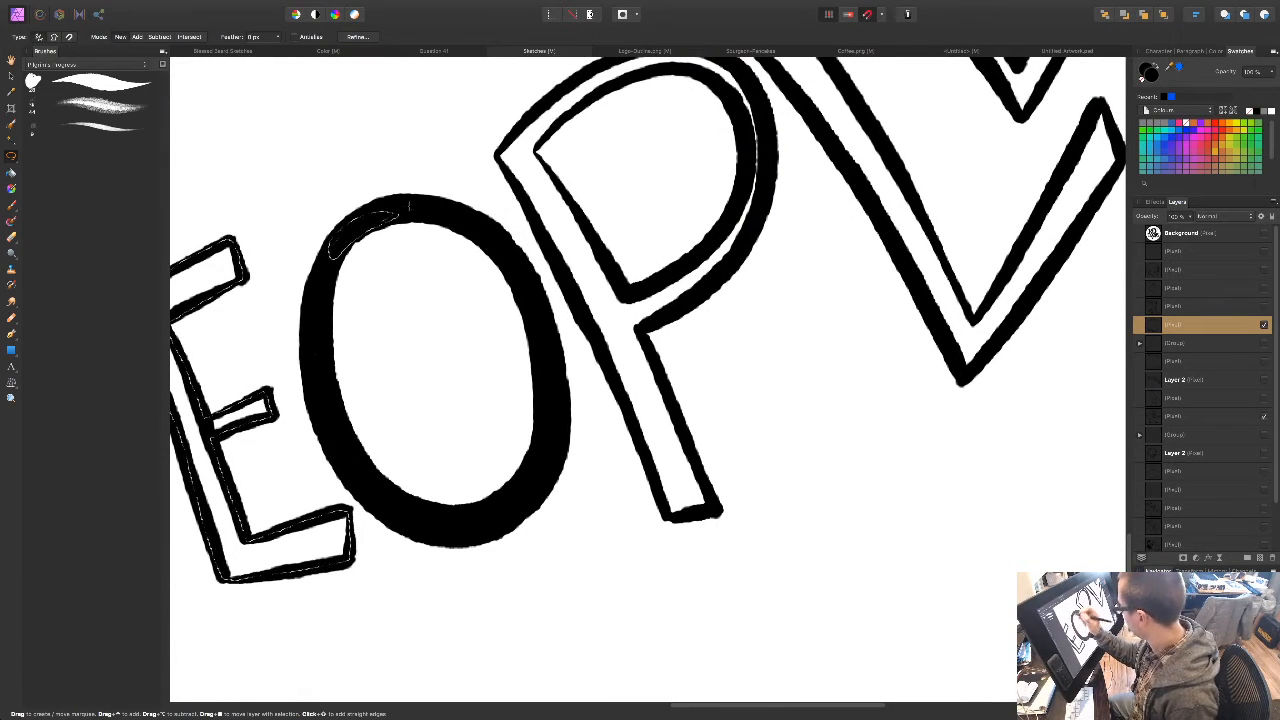
Step: Add the second P of "PEOPLE" to the selection, fill all the selected letter areas black, and deselect
drag(643, 495, 516, 582)
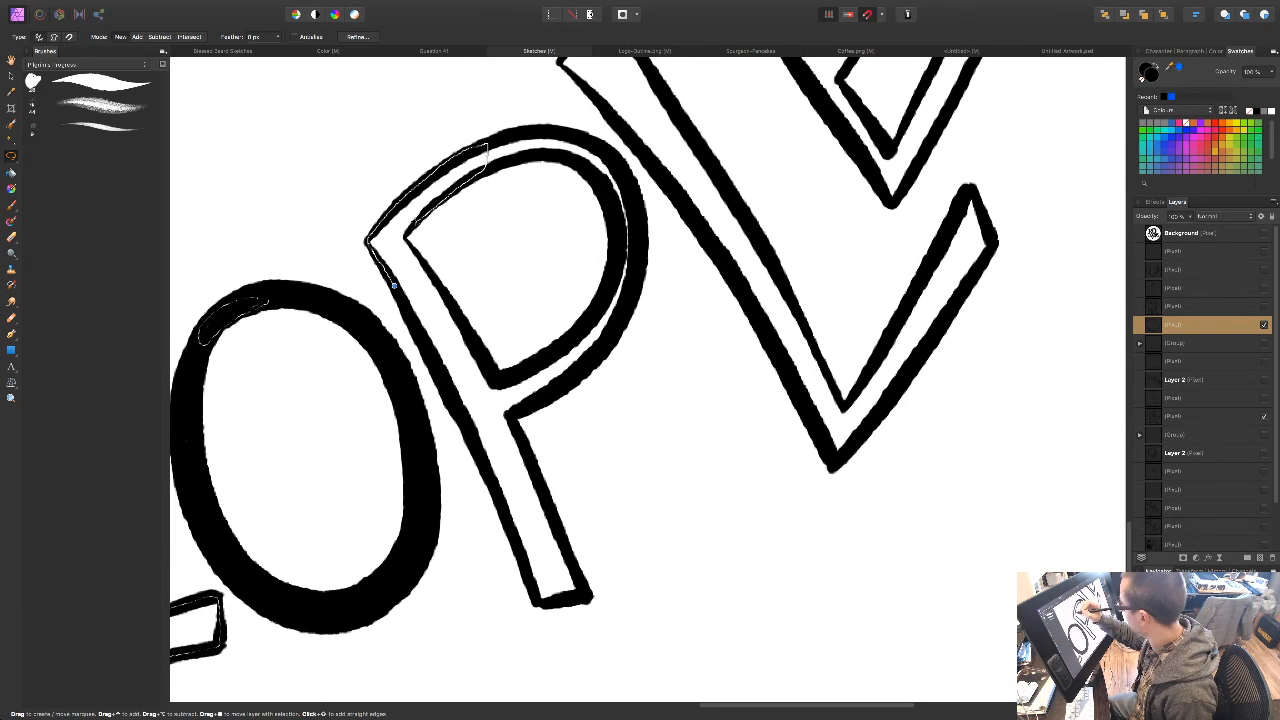
mouse_move(394, 286)
mouse_down()
mouse_move(408, 306)
mouse_move(431, 268)
mouse_up()
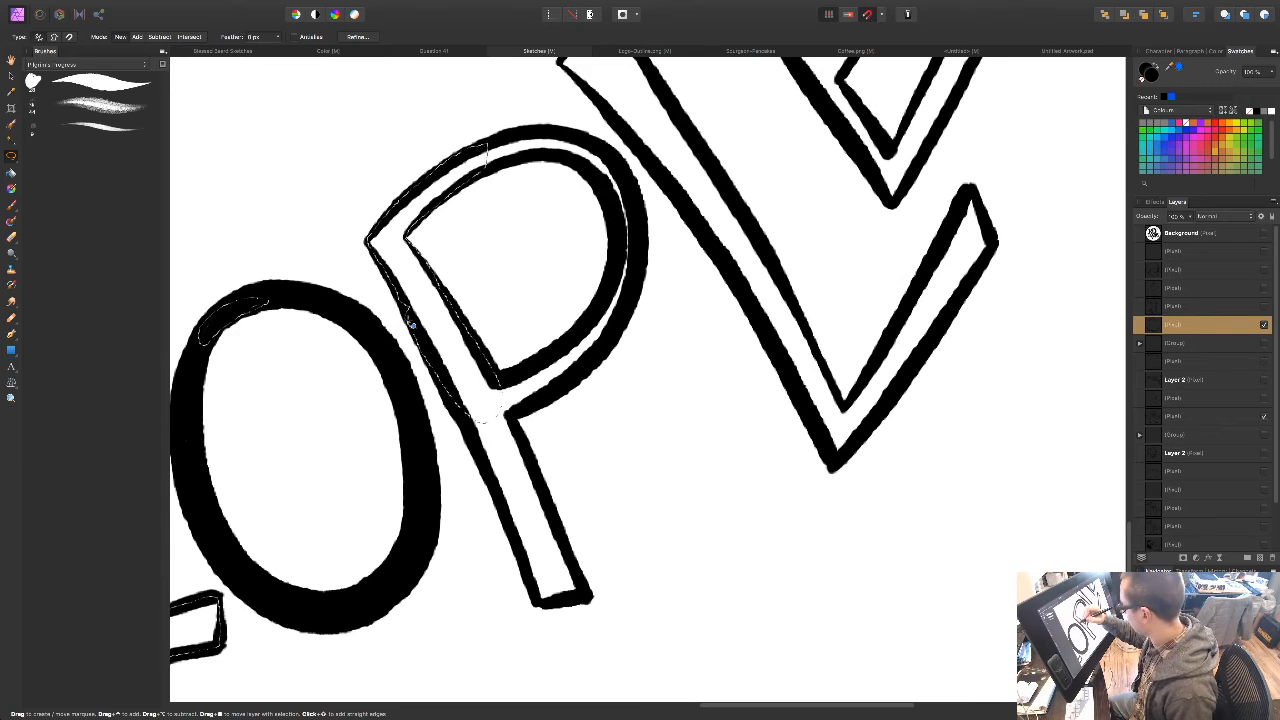
drag(548, 447, 506, 332)
drag(403, 269, 506, 492)
drag(443, 303, 461, 284)
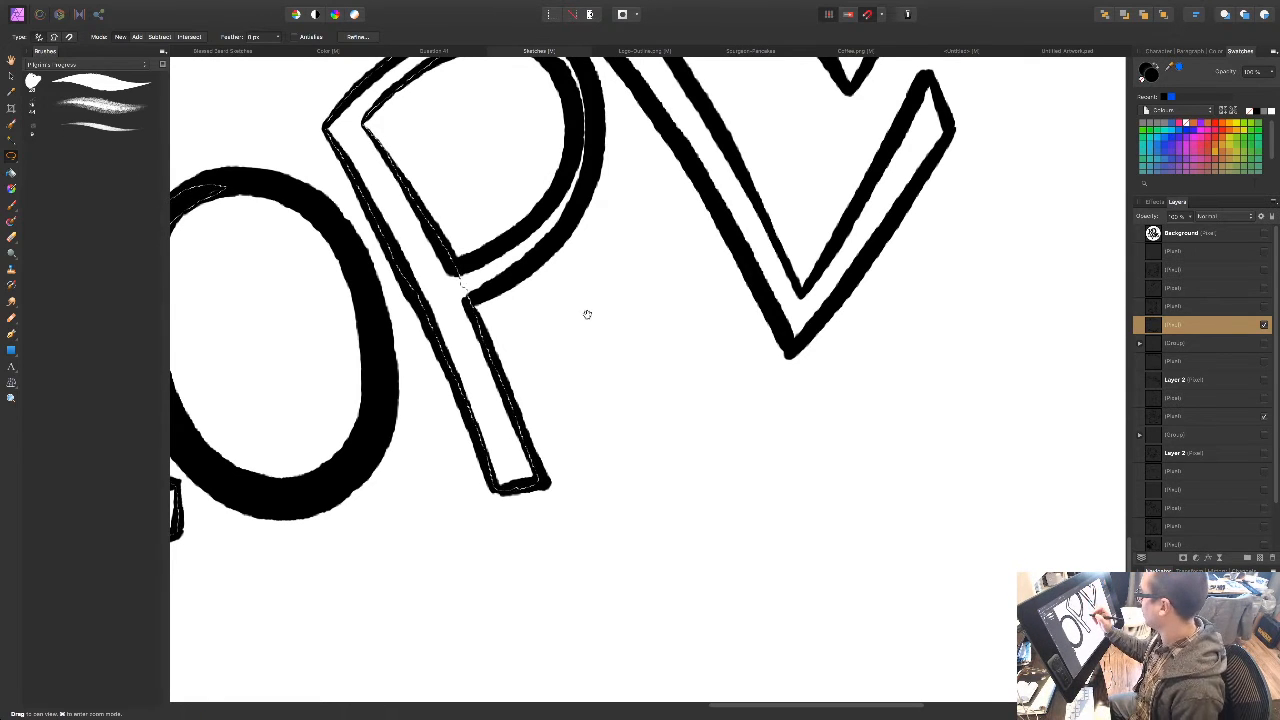
drag(595, 273, 587, 374)
mouse_move(548, 294)
mouse_down()
mouse_move(532, 350)
mouse_move(453, 388)
mouse_up()
mouse_move(550, 290)
mouse_down()
mouse_move(565, 197)
mouse_move(584, 258)
mouse_move(571, 290)
mouse_up()
mouse_move(414, 168)
mouse_down()
mouse_move(490, 121)
mouse_move(535, 125)
mouse_move(573, 165)
mouse_move(565, 182)
mouse_move(457, 136)
mouse_up()
key(shift+F5)
key(Return)
key(super+d)
Step: Trace the L of "PEOPLE" and a small spot in the nearby shoe with freehand selections, fill them black, and deselect
drag(701, 343, 471, 611)
mouse_move(279, 321)
mouse_down()
mouse_move(315, 354)
mouse_move(323, 334)
mouse_up()
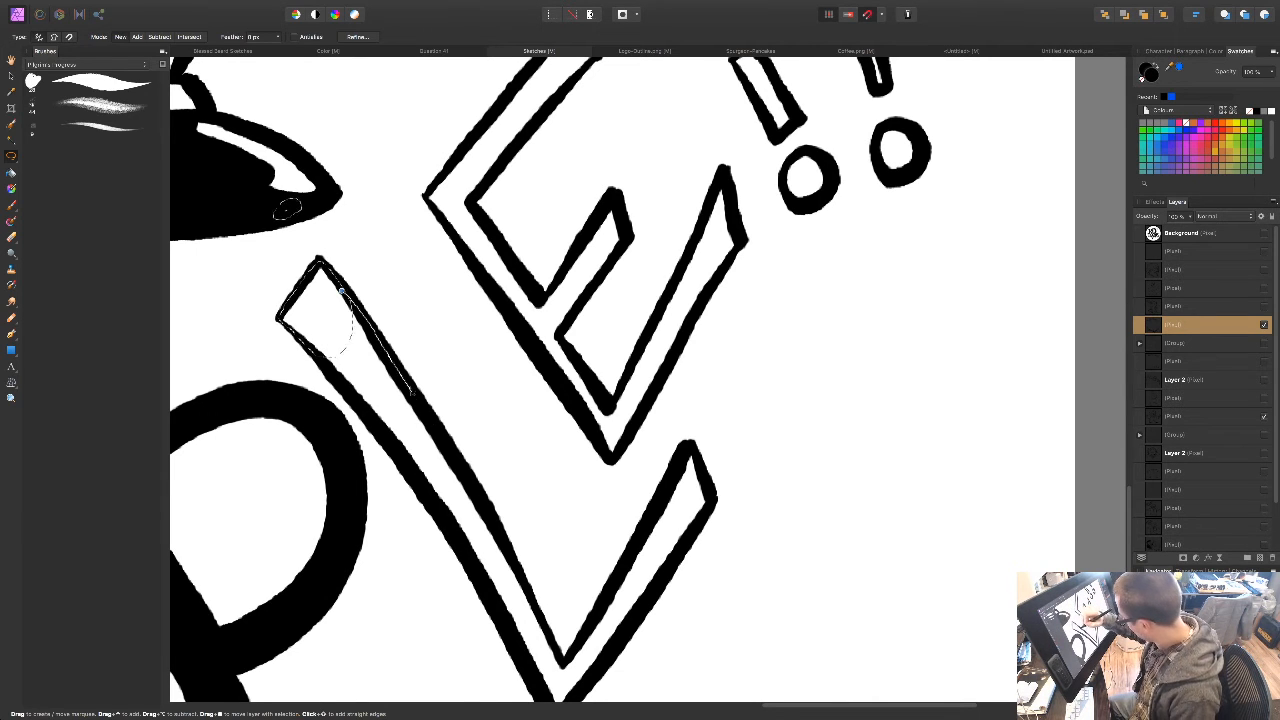
mouse_move(406, 466)
mouse_down()
mouse_move(500, 610)
mouse_move(525, 592)
mouse_move(455, 470)
mouse_move(425, 455)
mouse_up()
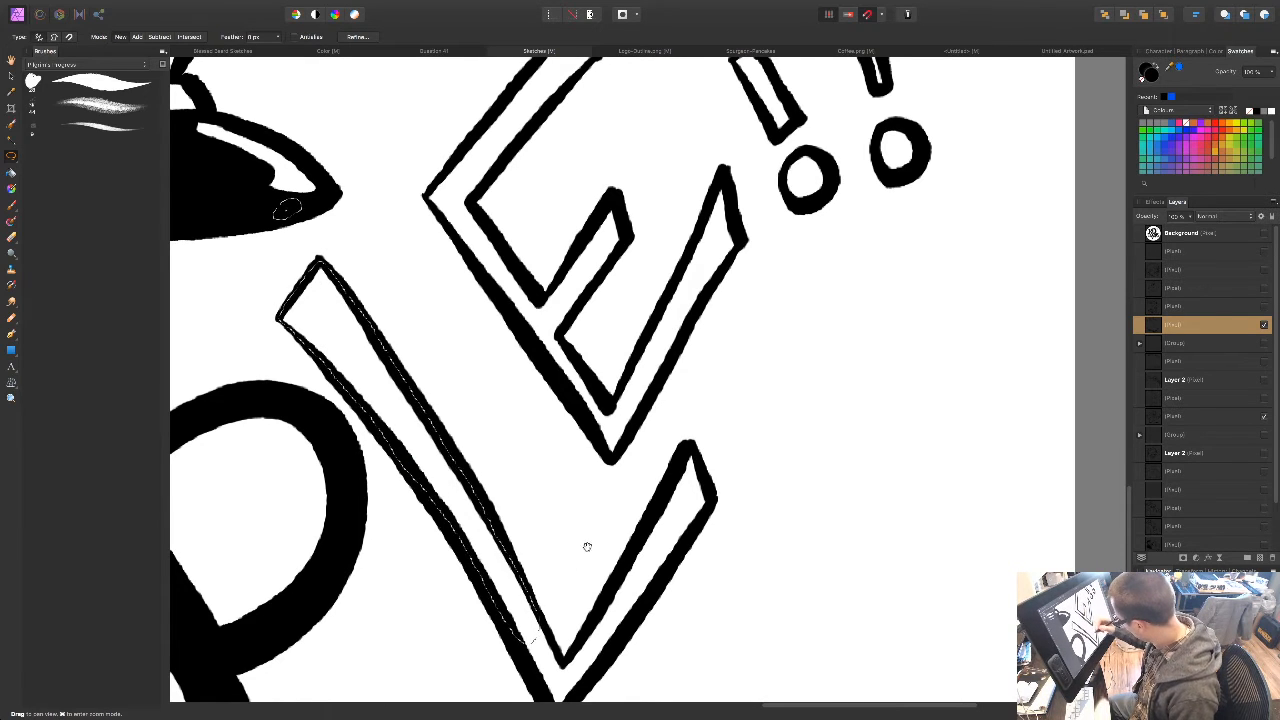
drag(571, 546, 513, 324)
drag(412, 345, 446, 356)
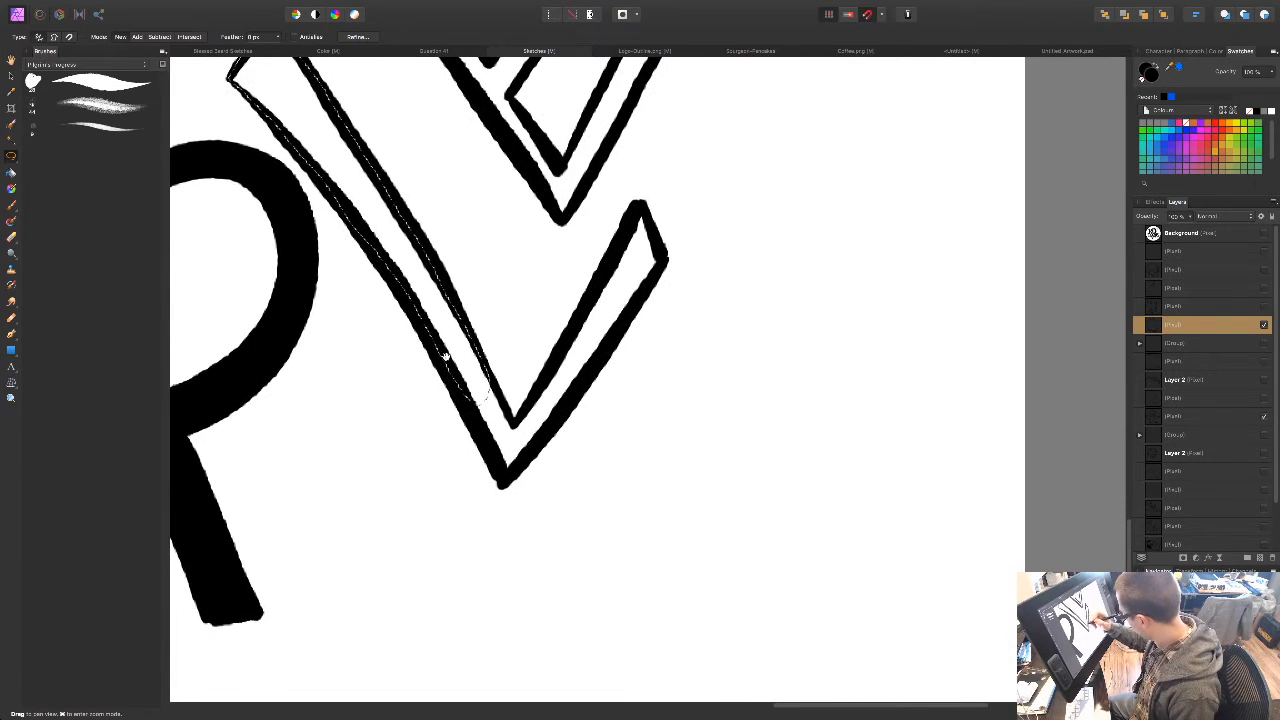
mouse_move(455, 381)
mouse_down()
mouse_move(500, 478)
mouse_move(632, 218)
mouse_move(655, 235)
mouse_move(650, 292)
mouse_move(546, 424)
mouse_move(532, 410)
mouse_up()
key(shift+F5)
key(Return)
key(super+d)
Step: Trace the arms and stem of the last E in "PEOPLE" with freehand selections
drag(659, 196, 559, 566)
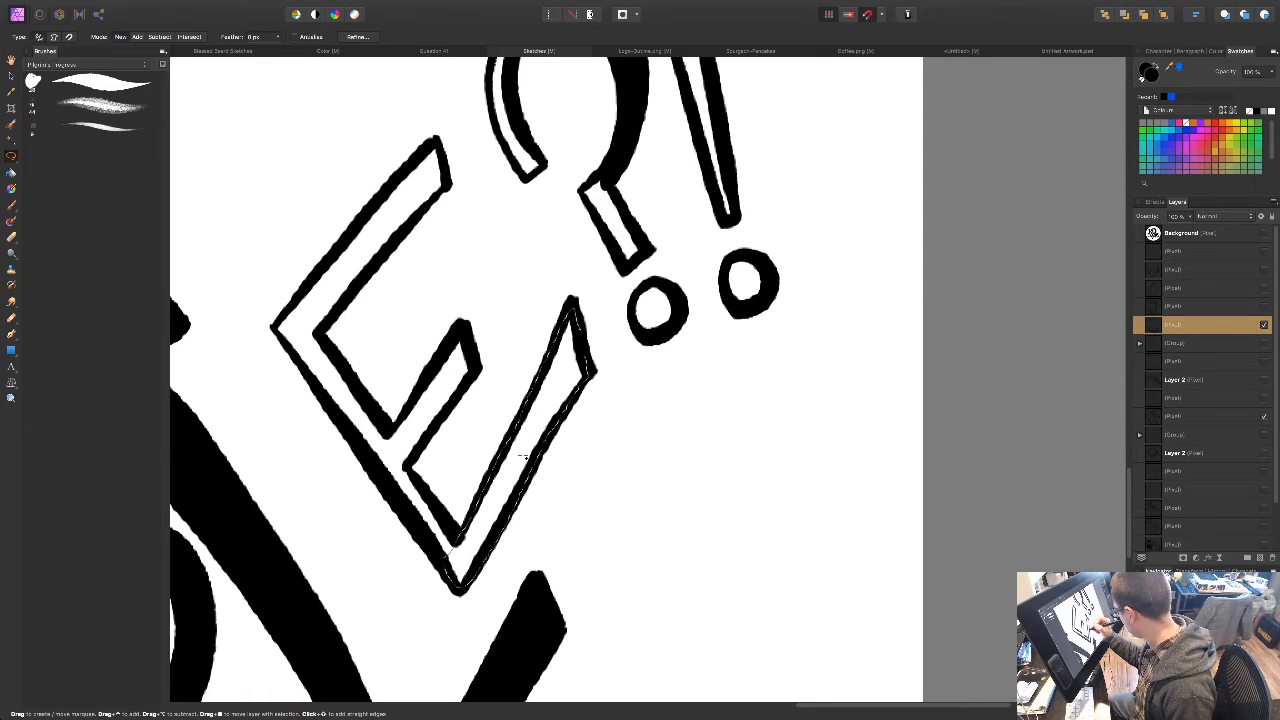
drag(433, 500, 461, 543)
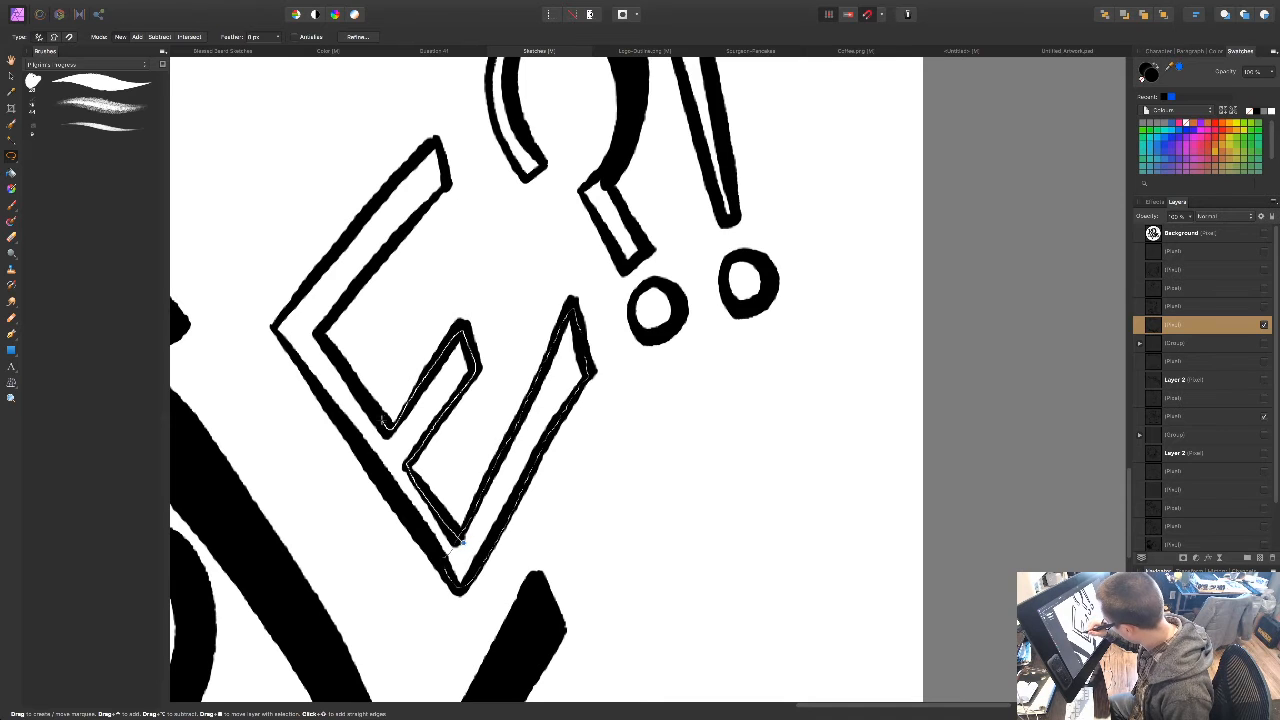
drag(452, 572, 463, 552)
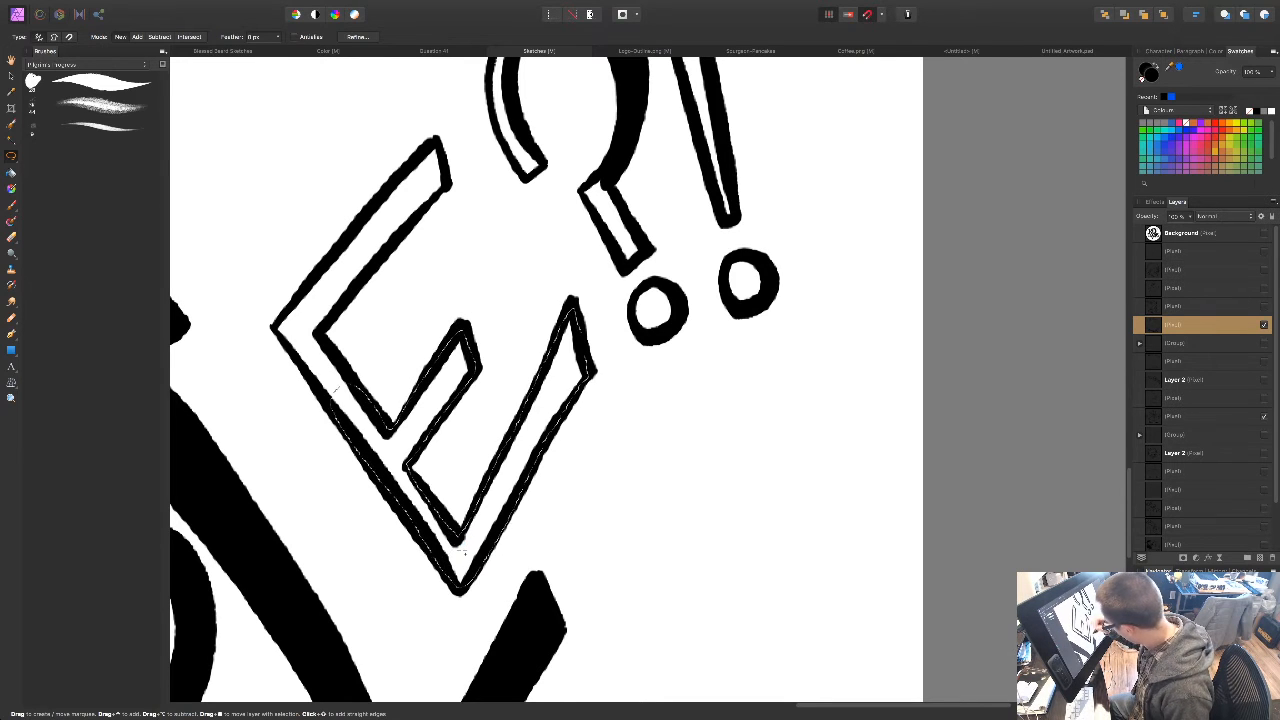
mouse_move(363, 397)
mouse_down()
mouse_move(319, 334)
mouse_move(334, 312)
mouse_move(317, 273)
mouse_move(285, 305)
mouse_up()
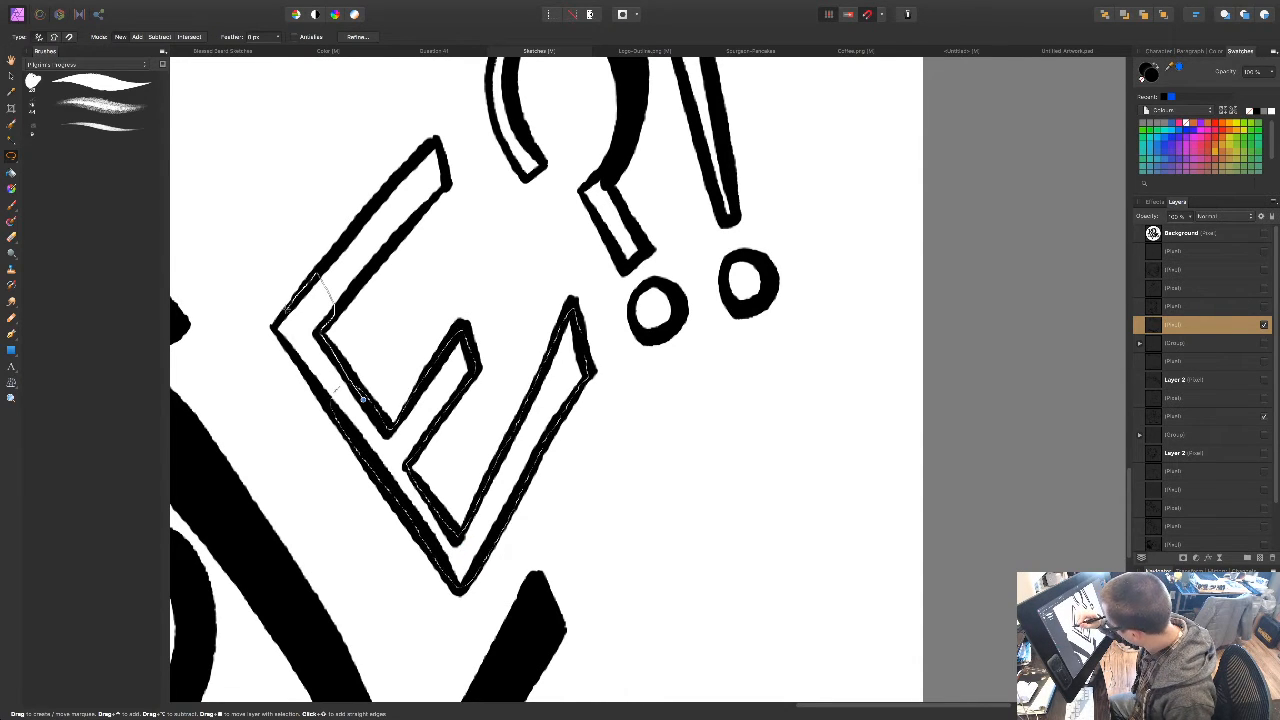
drag(340, 387, 350, 388)
mouse_move(324, 323)
mouse_down()
mouse_move(443, 194)
mouse_move(441, 160)
mouse_move(422, 145)
mouse_move(332, 252)
mouse_move(318, 316)
mouse_up()
Step: Add the question mark with its dot and the exclamation mark's dot to the freehand selection
drag(642, 421, 588, 589)
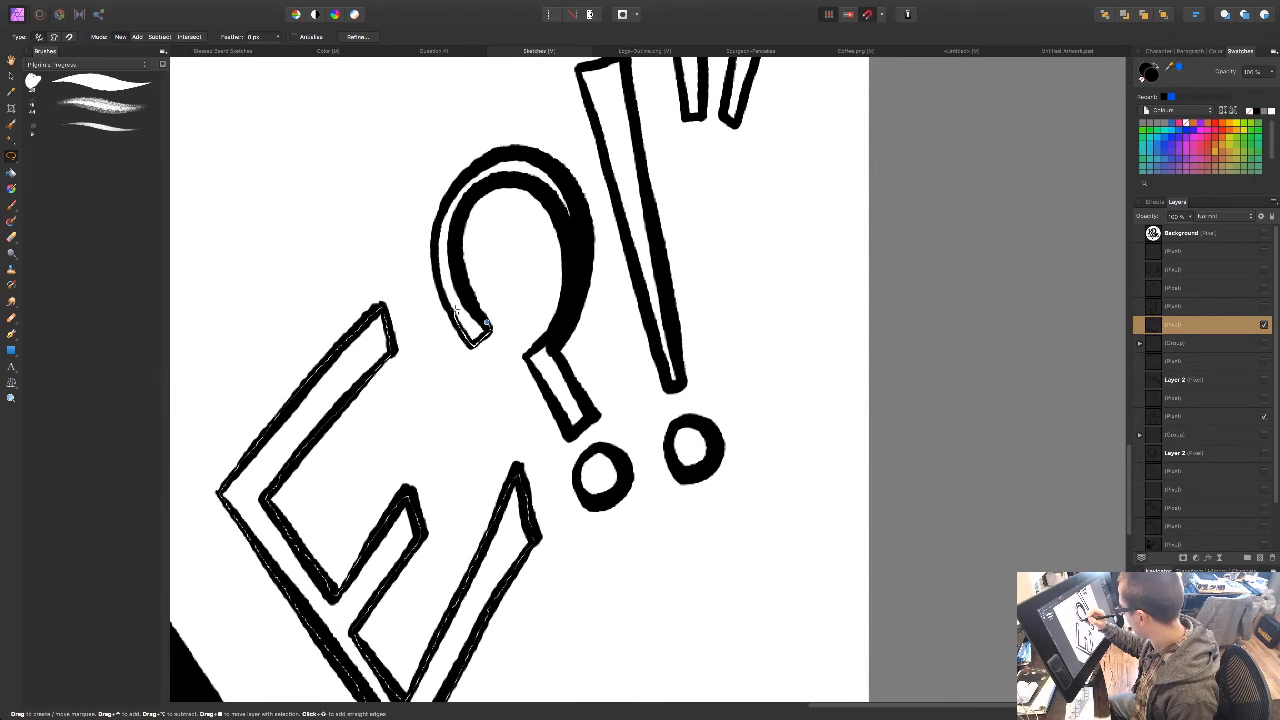
drag(454, 237, 458, 185)
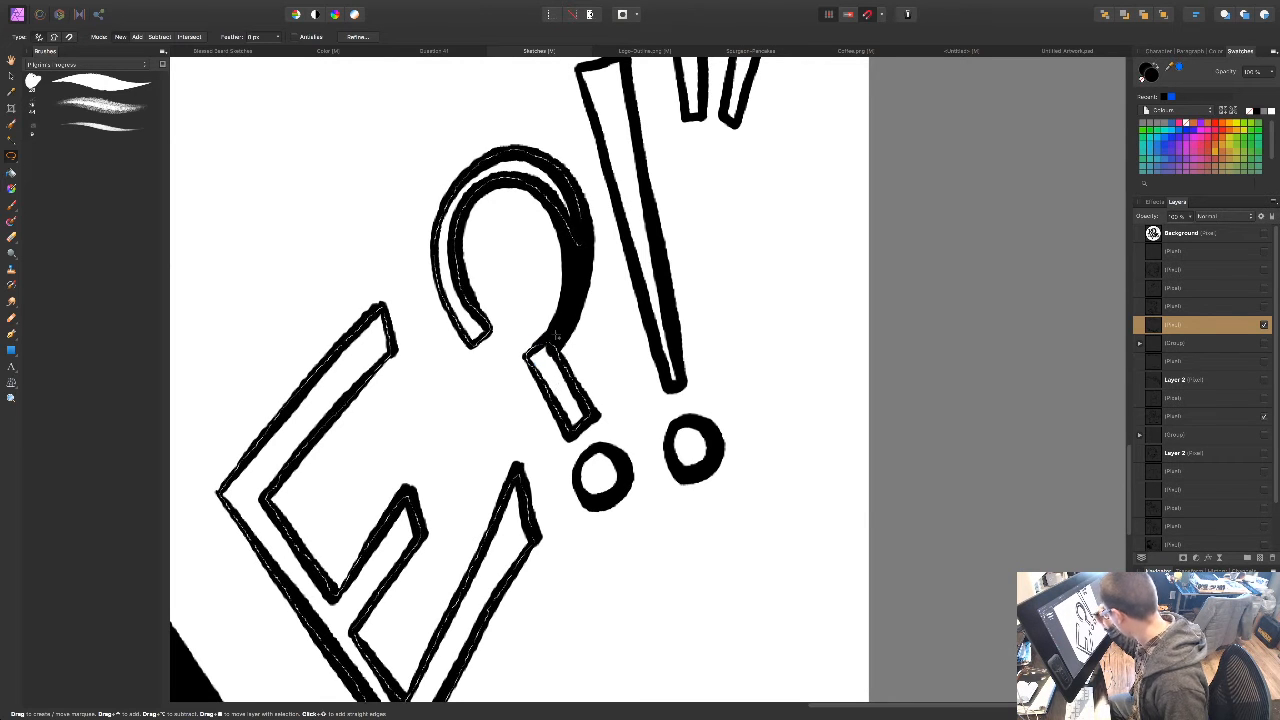
drag(601, 500, 600, 450)
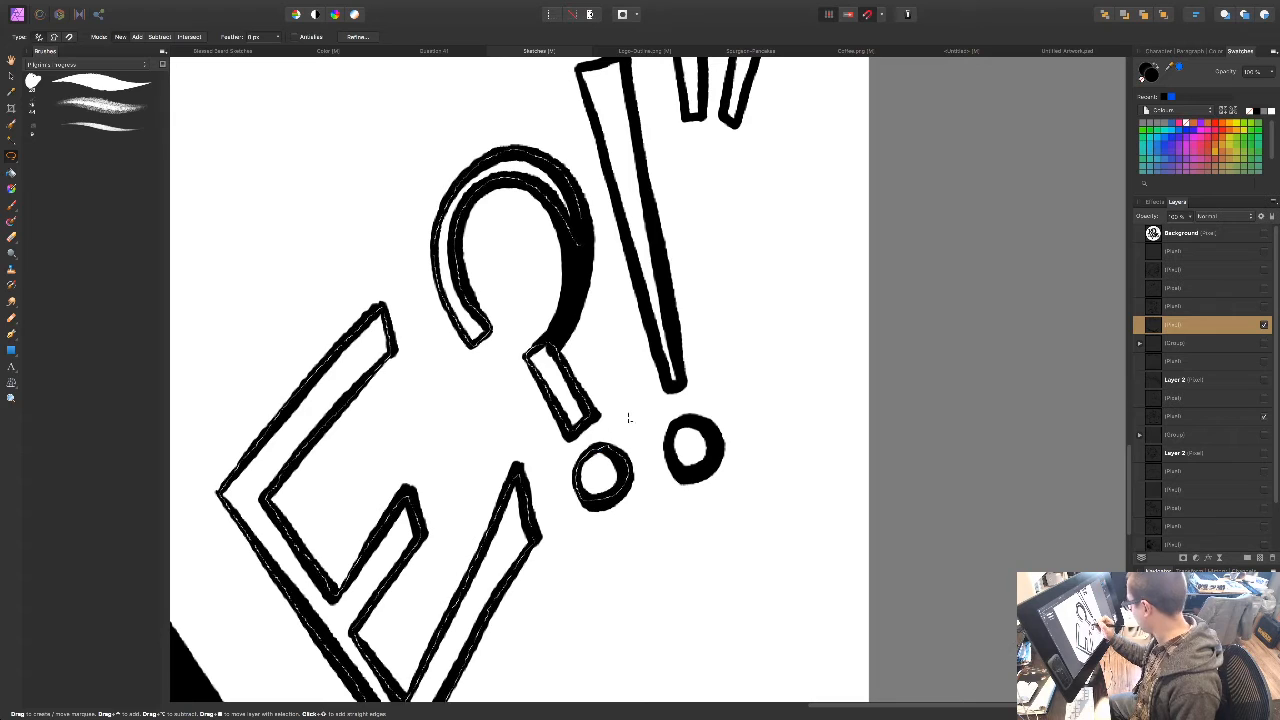
mouse_move(694, 421)
mouse_down()
mouse_move(689, 475)
mouse_move(695, 421)
mouse_up()
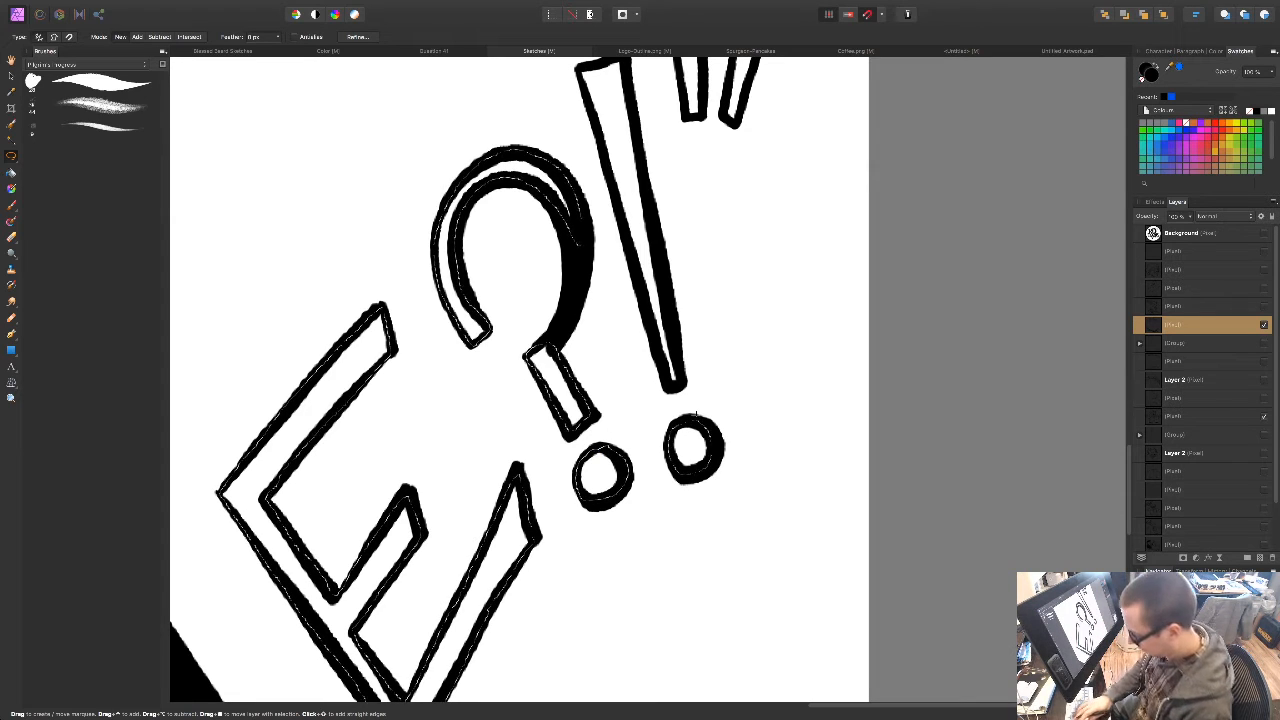
Step: Add the exclamation mark's stem and the closing quotation marks to the selection, fill everything selected black, and deselect
key(space)
key(space)
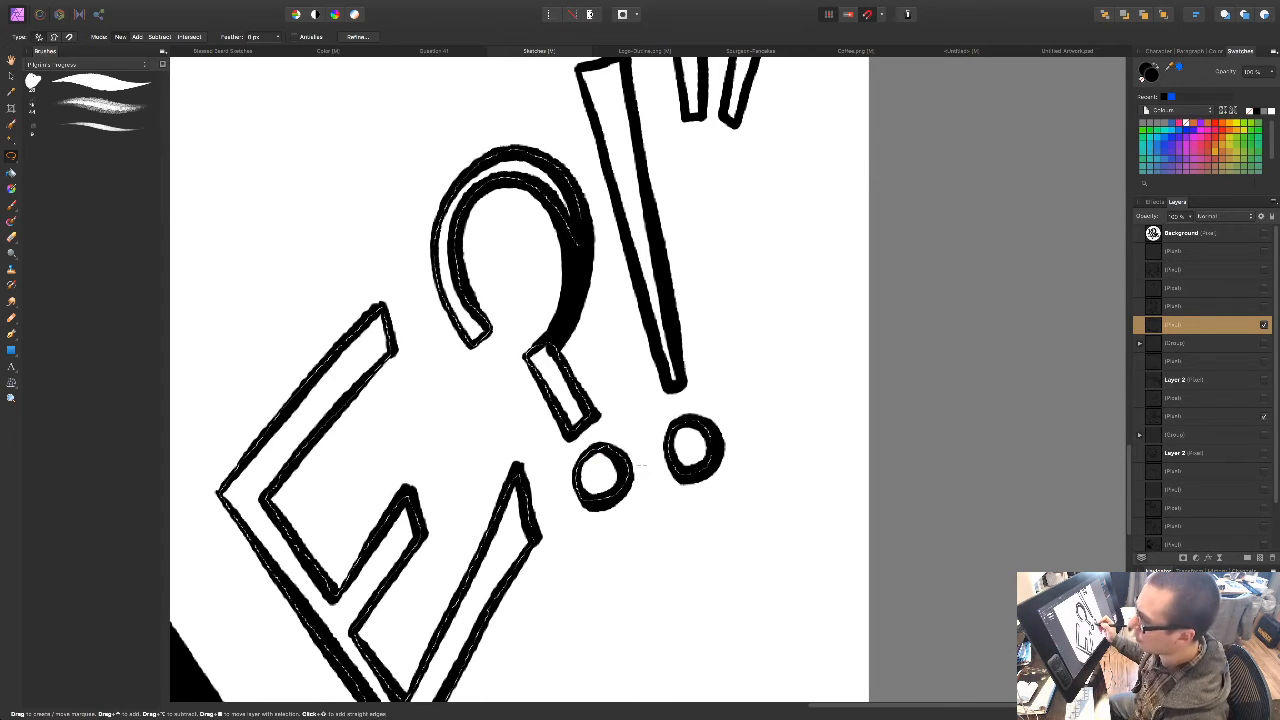
key(space)
drag(621, 471, 506, 463)
drag(577, 194, 578, 305)
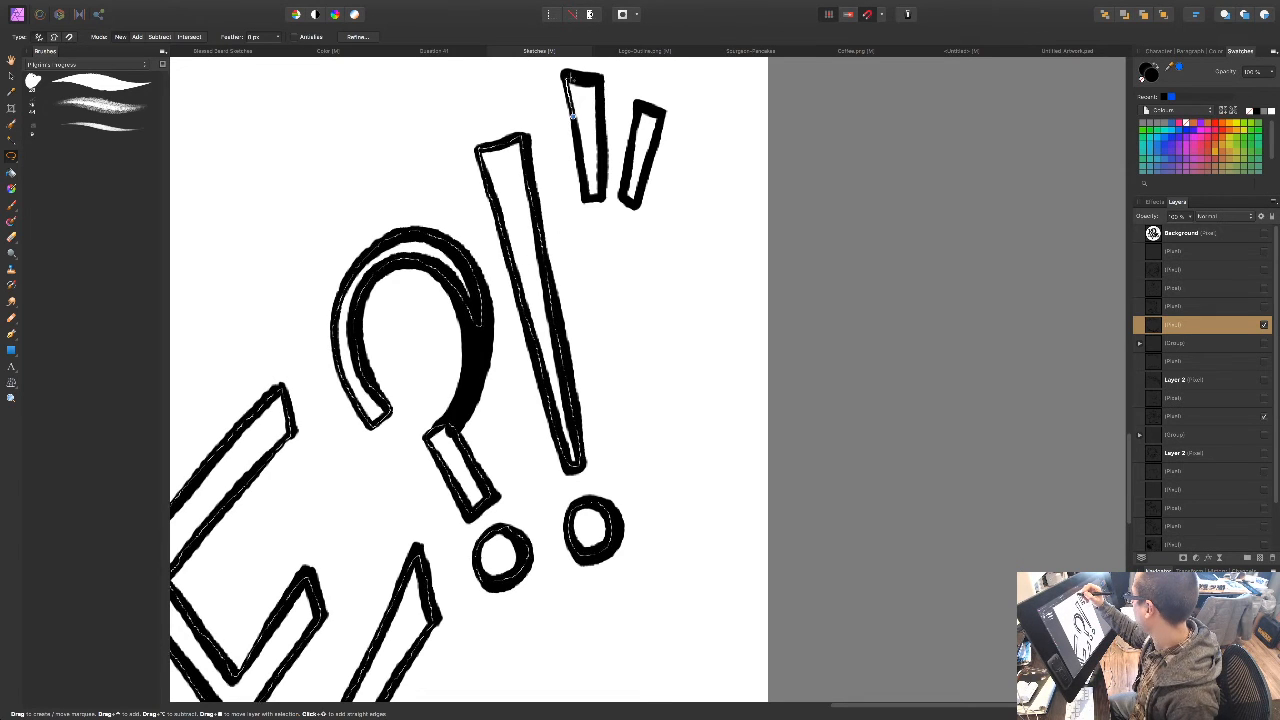
drag(600, 80, 600, 194)
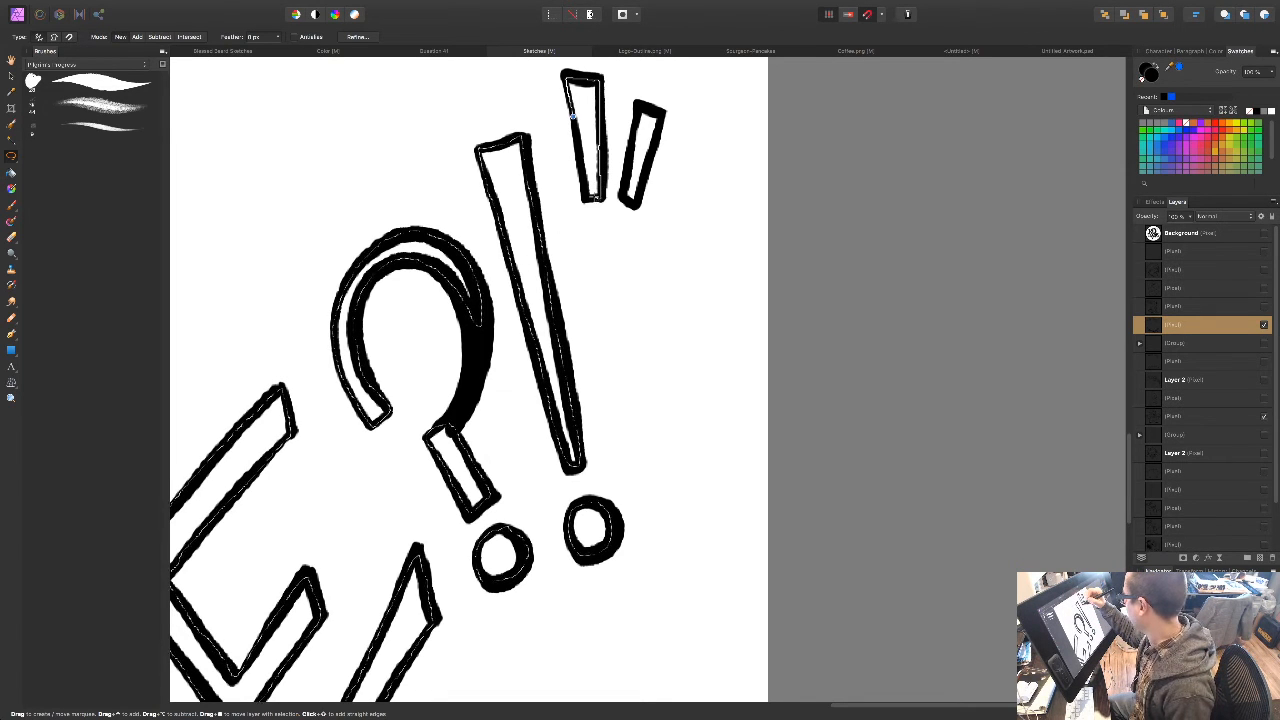
mouse_move(573, 116)
mouse_down()
mouse_move(586, 190)
mouse_move(636, 118)
mouse_move(662, 110)
mouse_move(632, 204)
mouse_up()
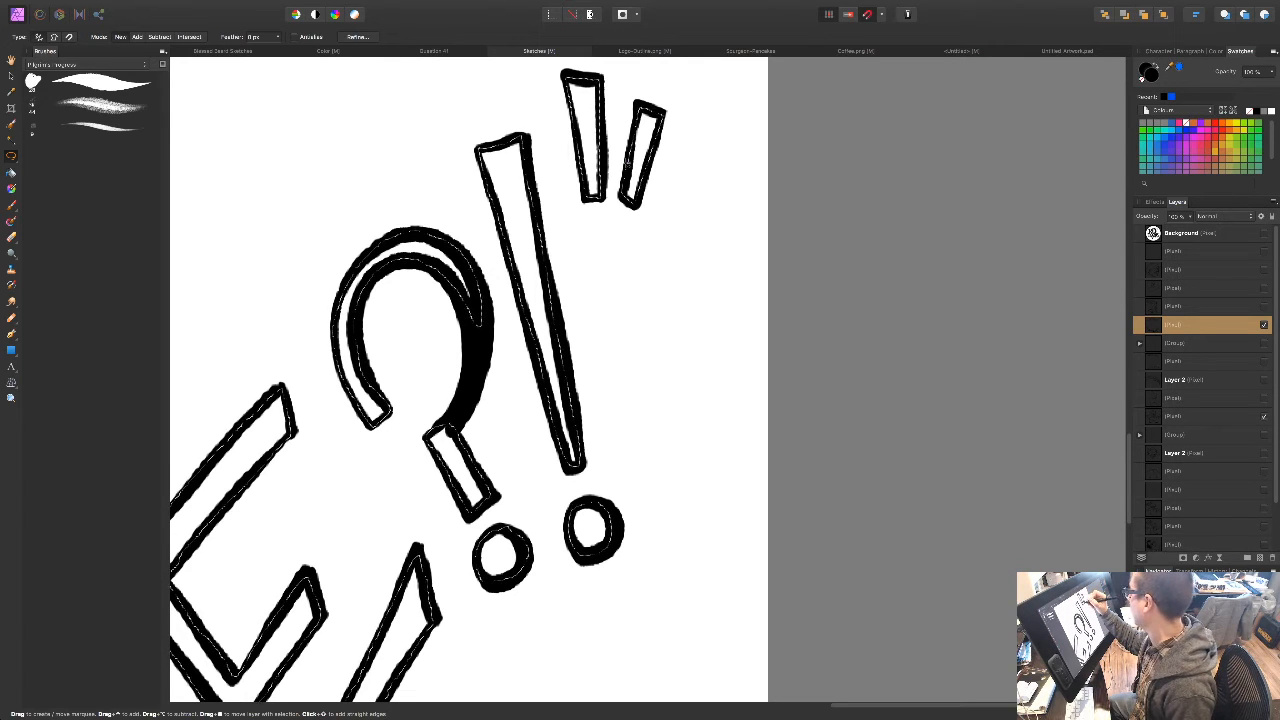
key(shift+F5)
key(Return)
key(super+d)
Step: Trace the two opening quotation marks before "WHAT'S" with freehand selections
key(super+minus)
key(super+minus)
drag(631, 151, 901, 129)
drag(751, 220, 751, 286)
drag(673, 162, 679, 507)
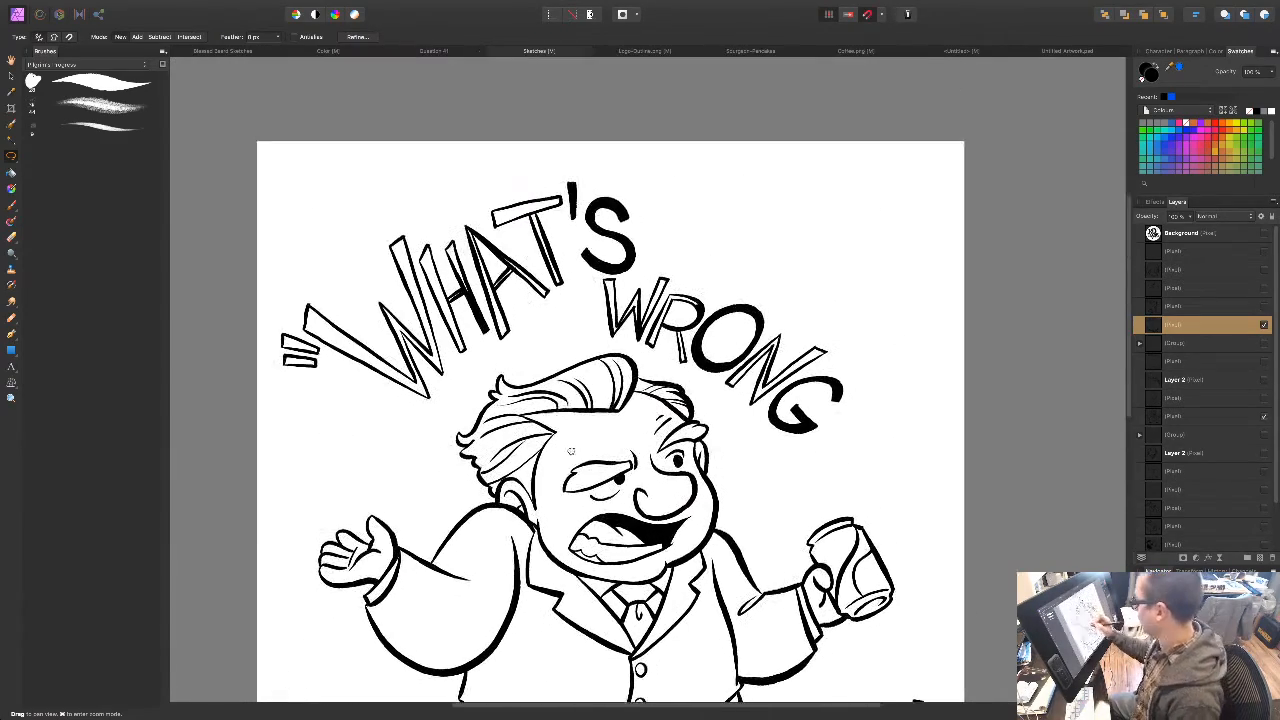
key(super+plus)
drag(414, 363, 677, 365)
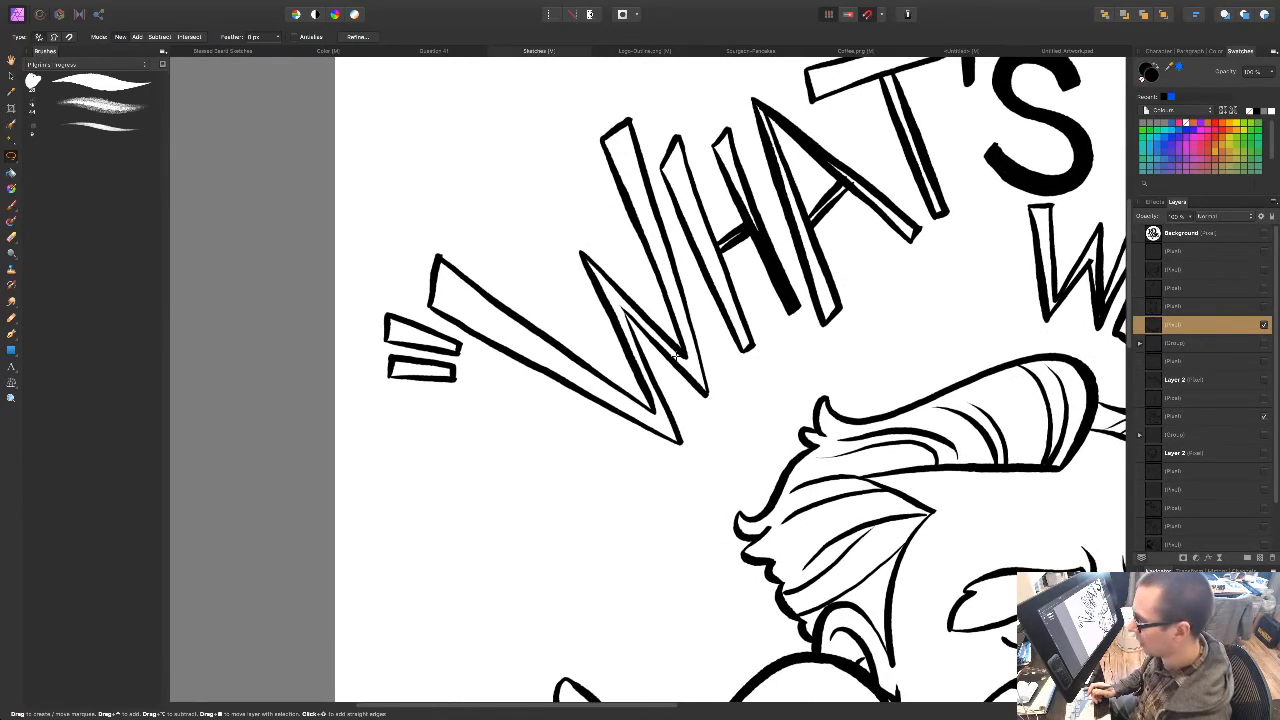
key(super+plus)
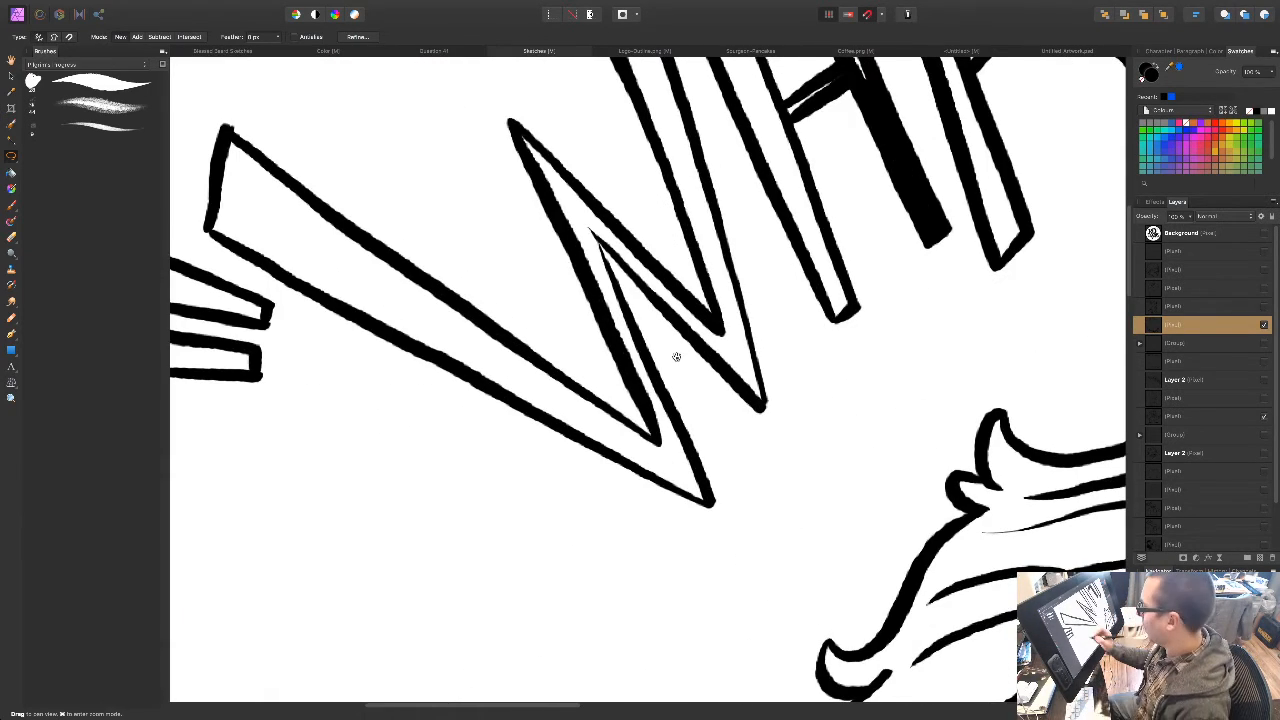
drag(410, 489, 709, 507)
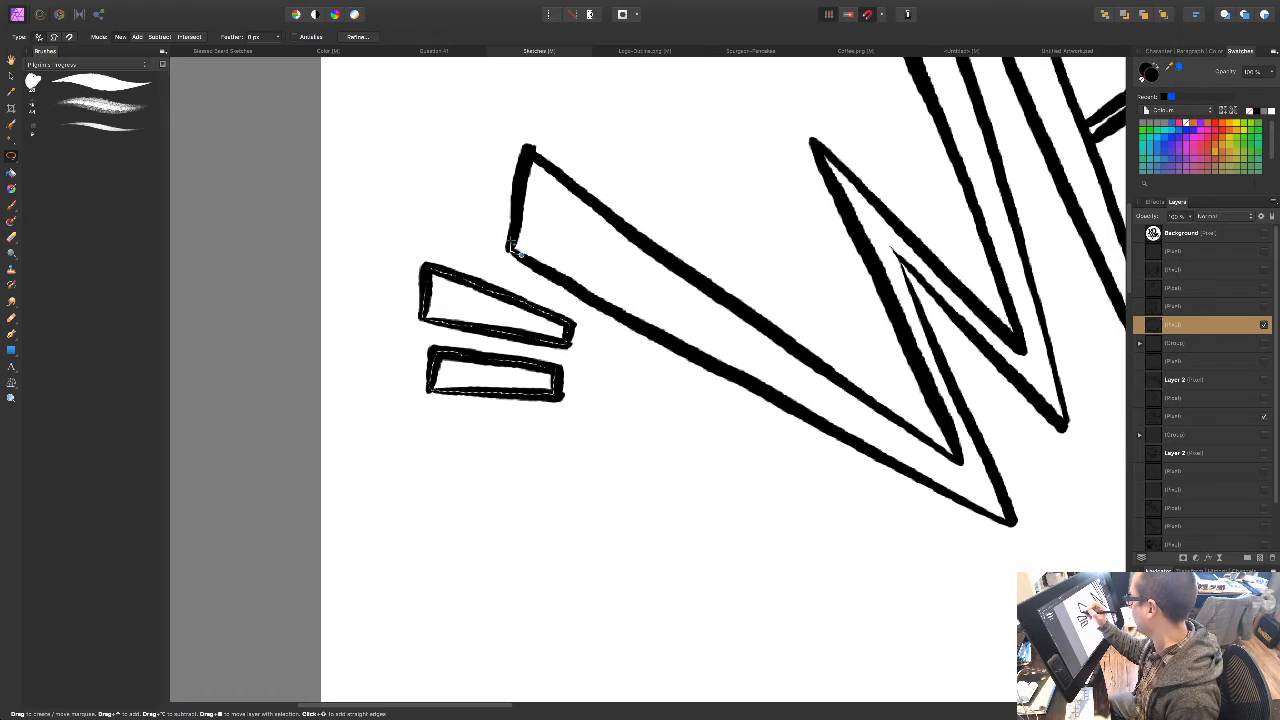
Step: Add the first long stroke and the middle peak of the W in "WHAT'S" to the freehand selection
mouse_move(562, 176)
mouse_down()
mouse_move(544, 256)
mouse_move(531, 247)
mouse_move(591, 313)
mouse_move(548, 270)
mouse_move(817, 424)
mouse_move(856, 440)
mouse_move(877, 420)
mouse_move(850, 385)
mouse_move(616, 219)
mouse_move(544, 185)
mouse_move(536, 228)
mouse_up()
drag(838, 508, 475, 361)
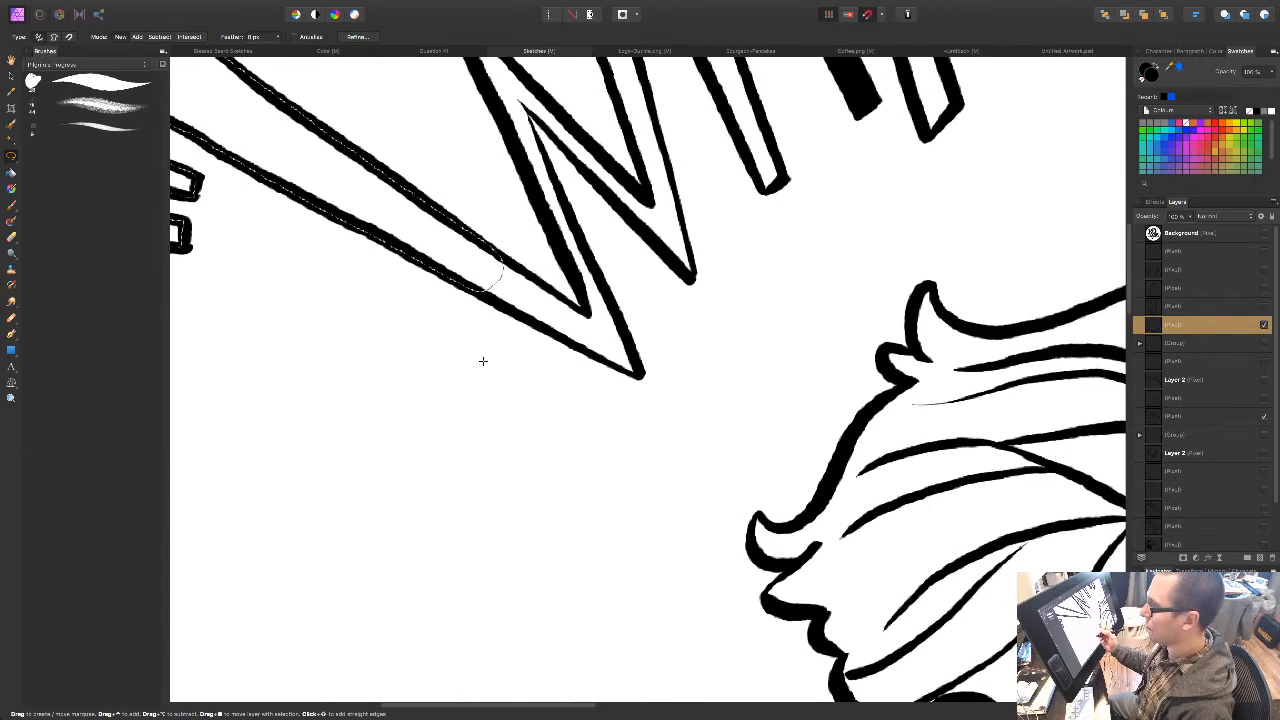
mouse_move(472, 285)
mouse_down()
mouse_move(543, 288)
mouse_move(471, 285)
mouse_move(577, 308)
mouse_move(590, 258)
mouse_move(641, 374)
mouse_move(566, 343)
mouse_move(532, 307)
mouse_up()
key(space)
mouse_move(568, 268)
mouse_down()
mouse_move(467, 347)
mouse_move(362, 117)
mouse_move(452, 211)
mouse_move(461, 232)
mouse_move(444, 232)
mouse_move(513, 403)
mouse_up()
drag(575, 466, 404, 469)
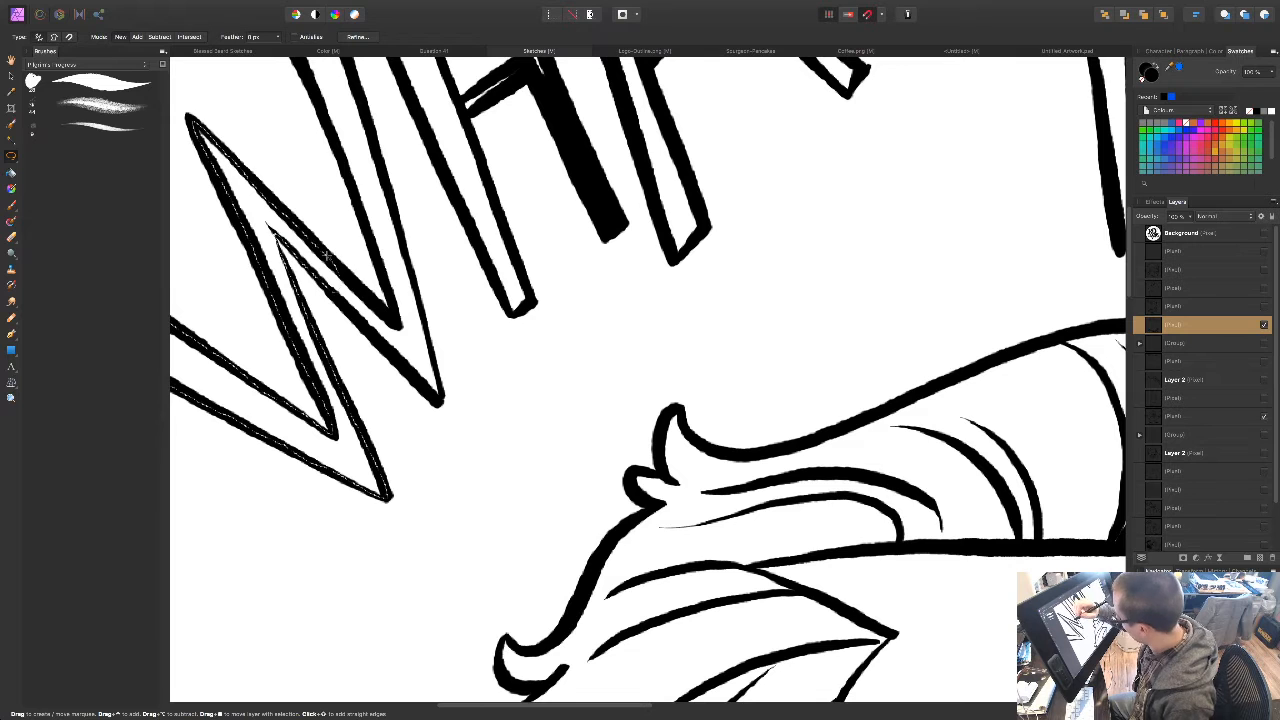
Step: Add the final valley and last upstroke of the W in "WHAT'S" to the freehand selection
drag(376, 254, 359, 205)
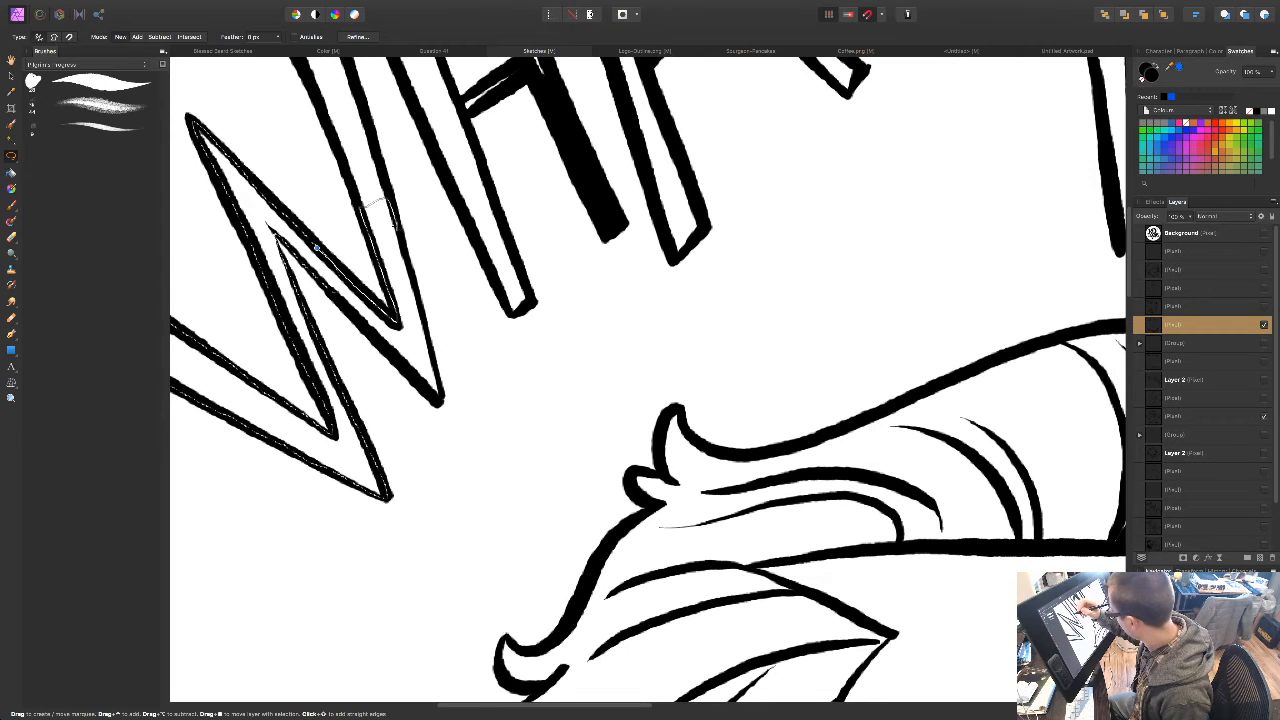
drag(372, 335, 317, 248)
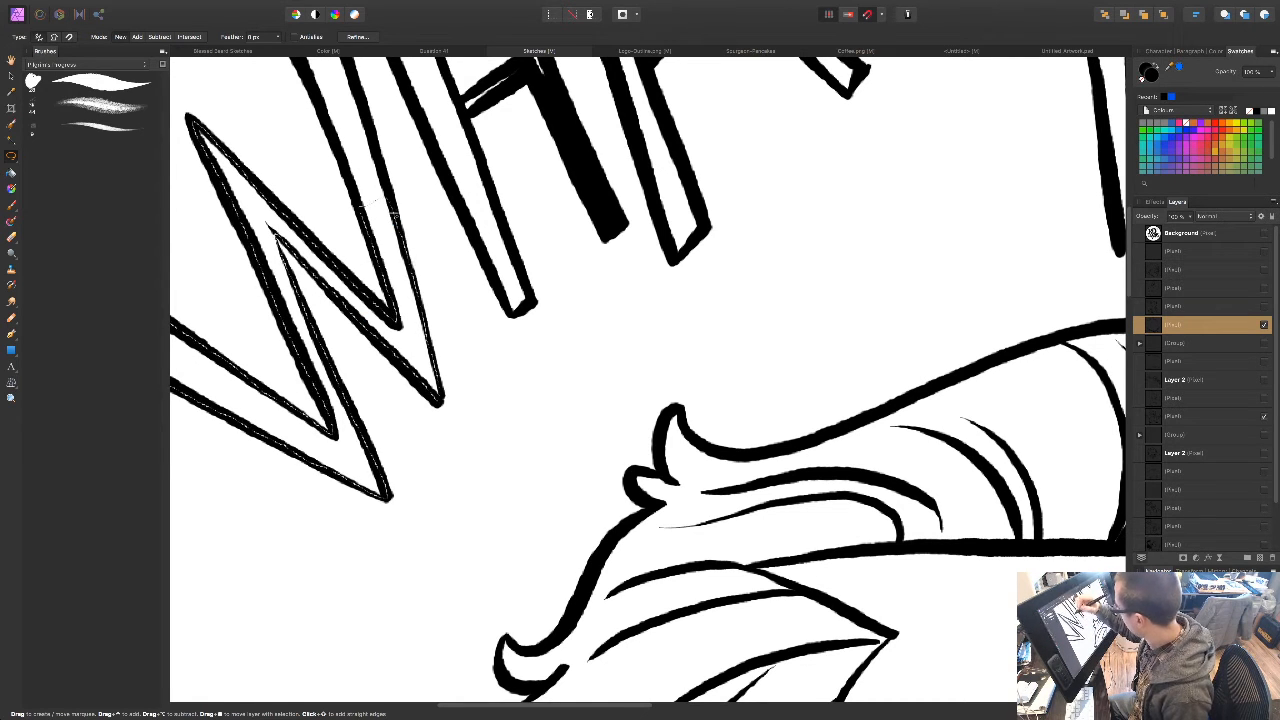
mouse_move(370, 129)
mouse_down()
mouse_move(344, 60)
mouse_move(362, 200)
mouse_move(411, 234)
mouse_move(484, 454)
mouse_up()
mouse_move(412, 374)
mouse_down()
mouse_move(322, 165)
mouse_move(374, 127)
mouse_move(436, 358)
mouse_up()
mouse_move(321, 166)
mouse_down()
mouse_move(385, 110)
mouse_move(314, 168)
mouse_up()
Step: Add the H's first stem, crossbar and the outlined upper part of its second stem in "WHAT'S" to the selection
drag(495, 306, 403, 288)
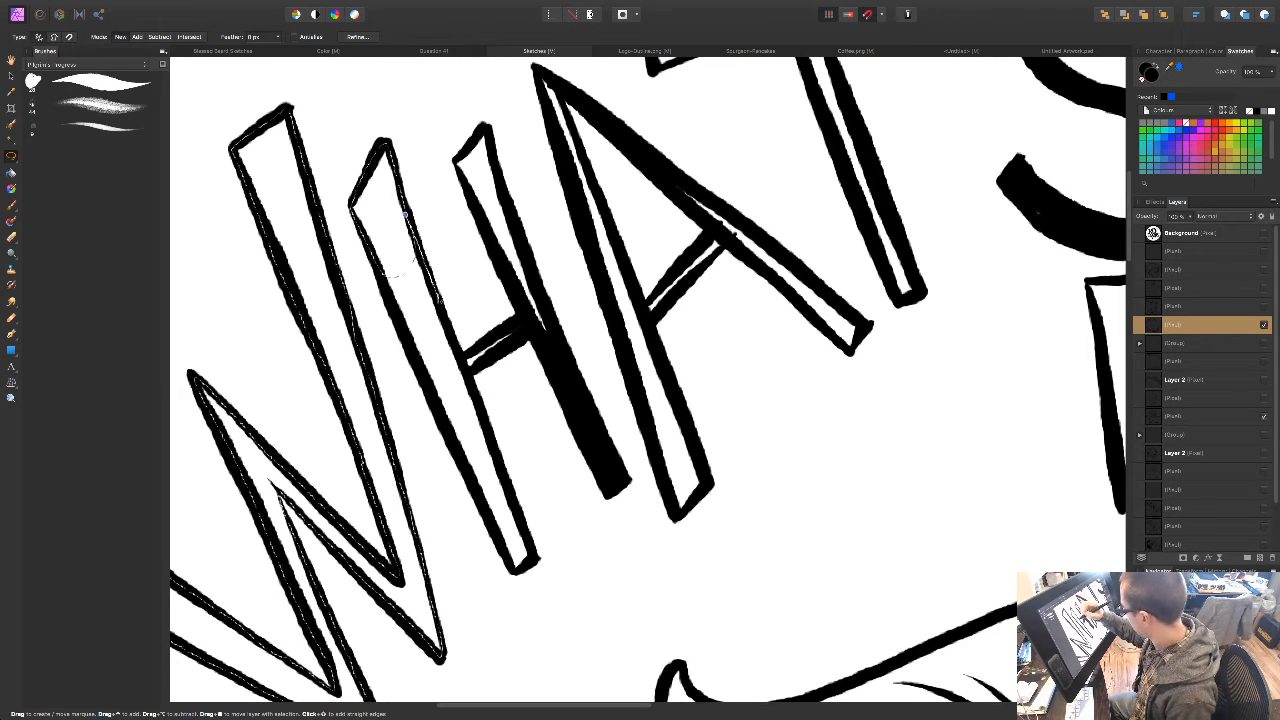
drag(518, 322, 502, 348)
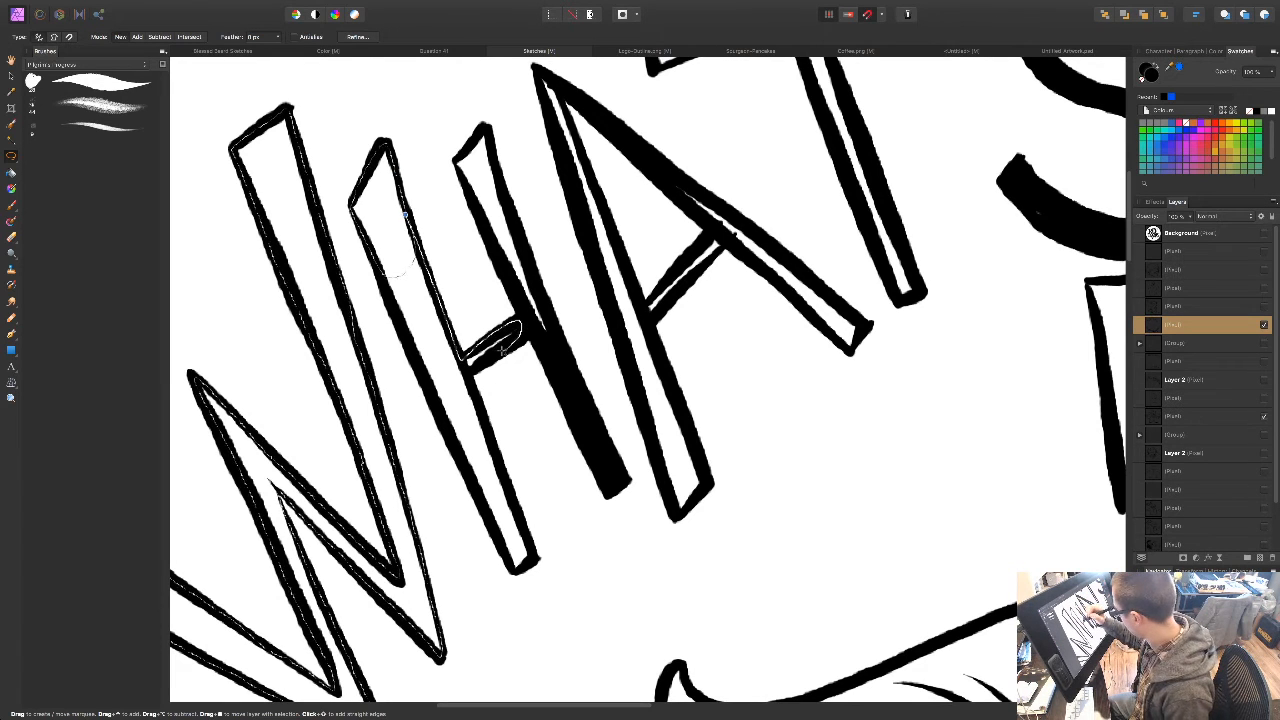
drag(405, 214, 387, 234)
mouse_move(516, 443)
mouse_down()
mouse_move(502, 262)
mouse_move(458, 261)
mouse_move(420, 218)
mouse_move(518, 376)
mouse_up()
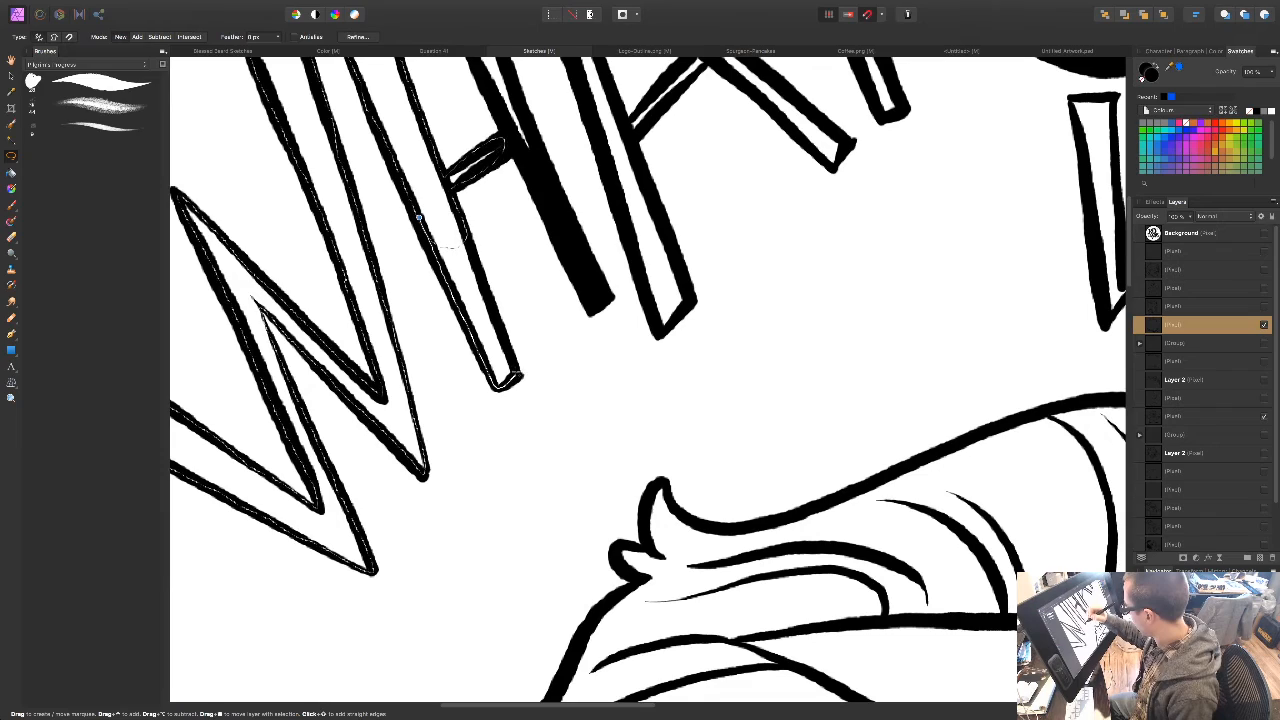
drag(543, 134, 485, 305)
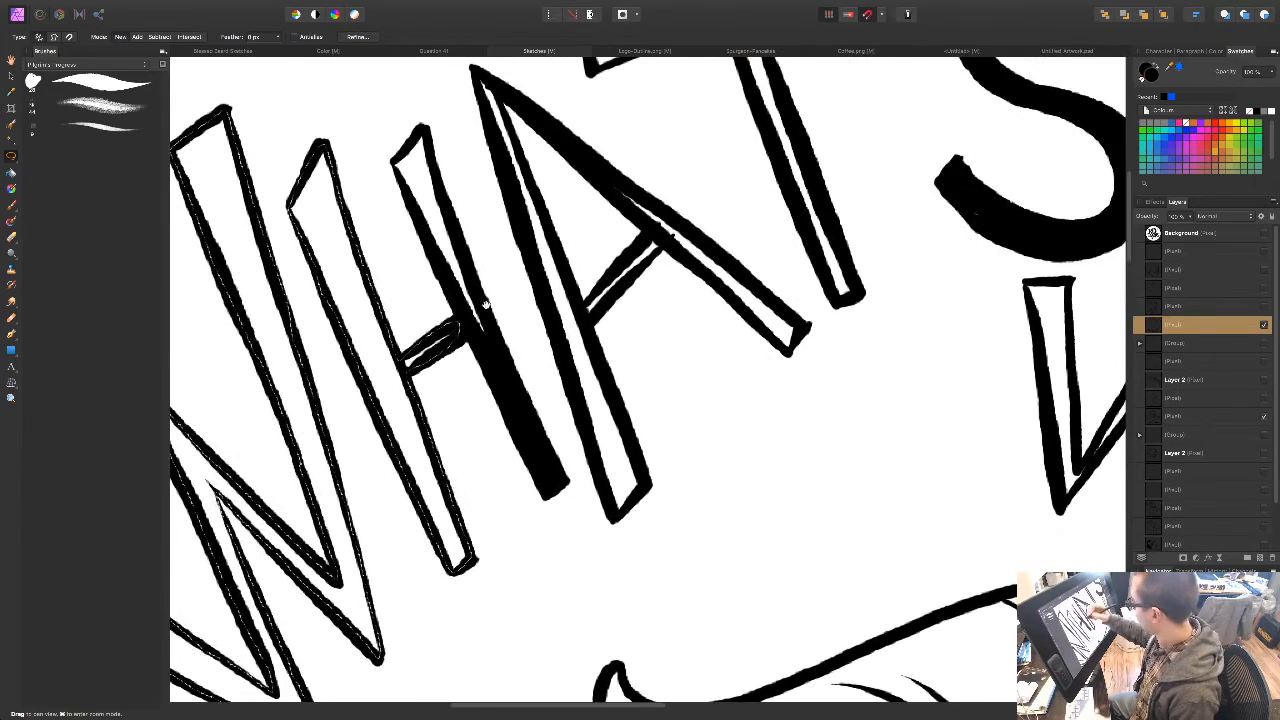
mouse_move(390, 162)
mouse_down()
mouse_move(474, 292)
mouse_move(454, 300)
mouse_move(424, 229)
mouse_up()
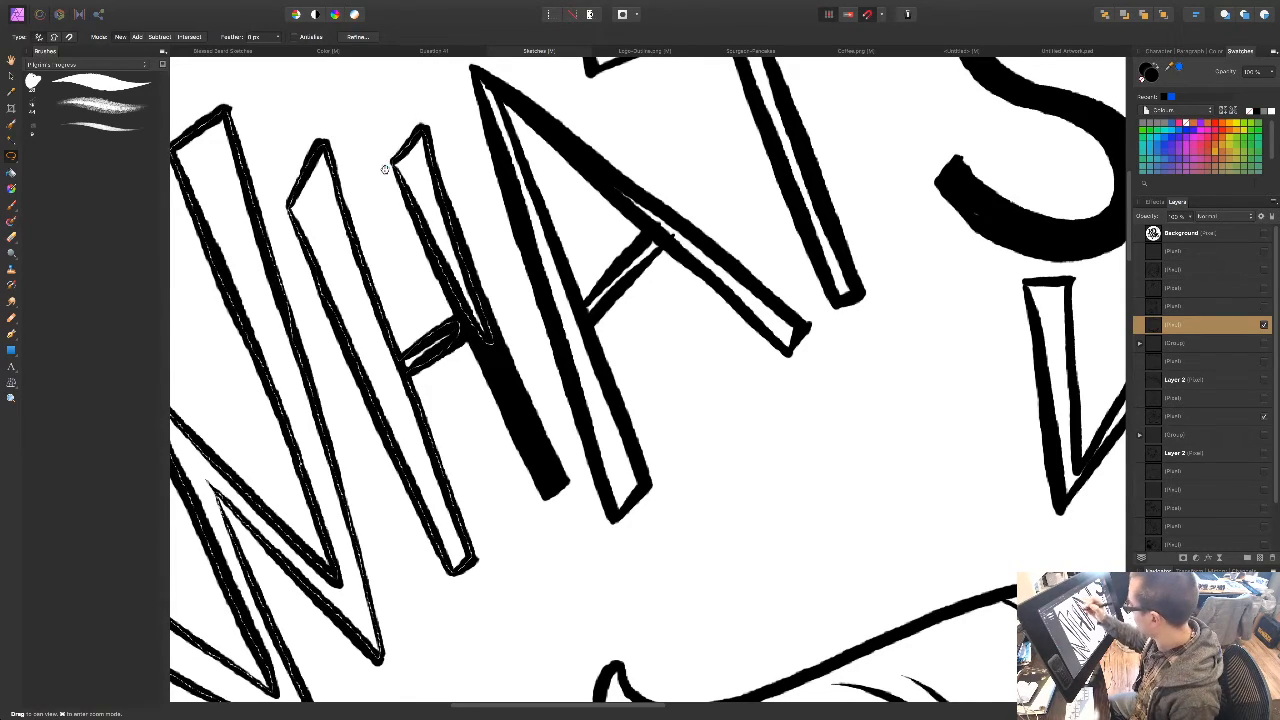
Step: Add the first leg and crossbar of the A in "WHAT'S" to the freehand selection
drag(574, 280, 497, 368)
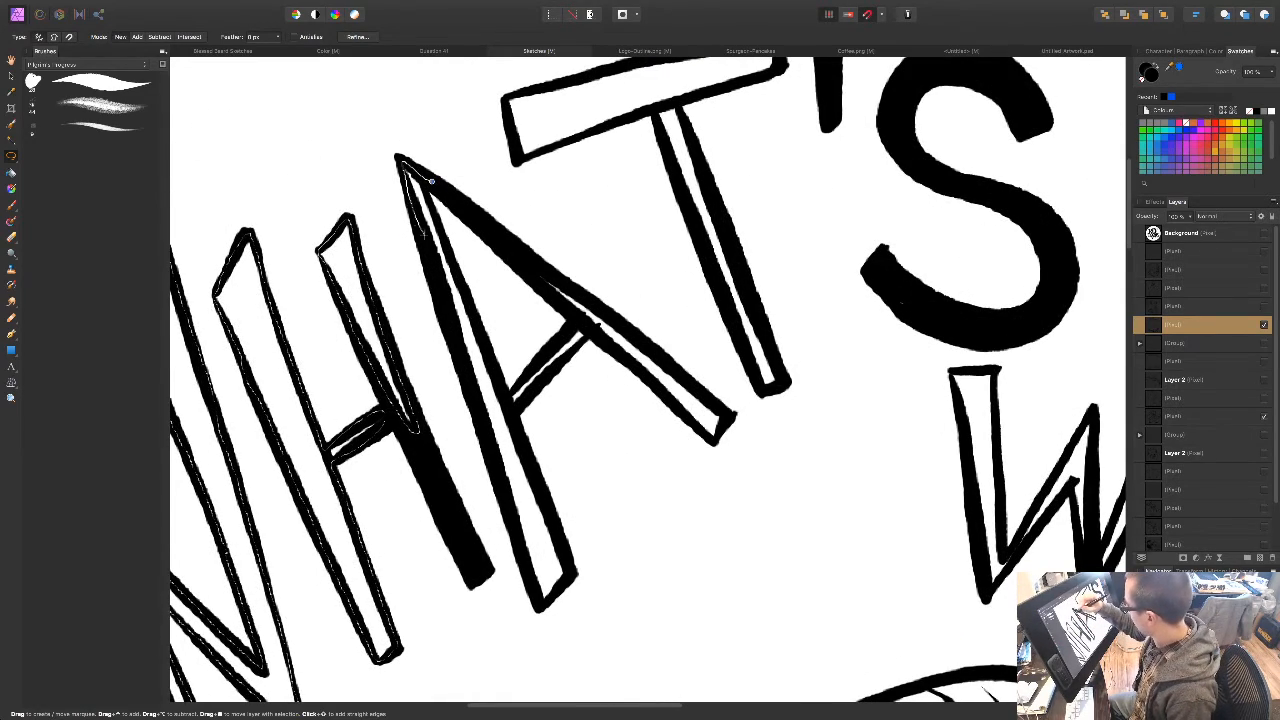
drag(442, 178, 398, 70)
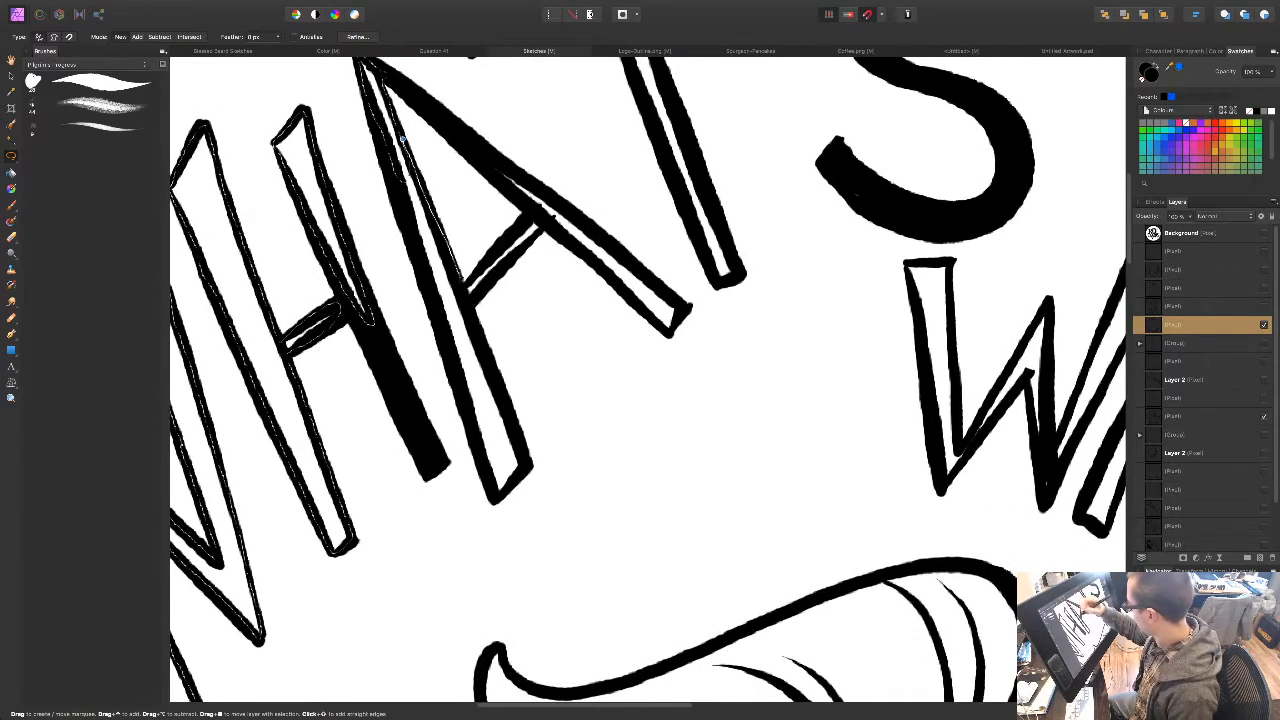
mouse_move(514, 424)
mouse_down()
mouse_move(522, 468)
mouse_move(460, 394)
mouse_up()
drag(397, 185, 398, 108)
mouse_move(505, 235)
mouse_down()
mouse_move(548, 220)
mouse_move(535, 245)
mouse_move(462, 292)
mouse_up()
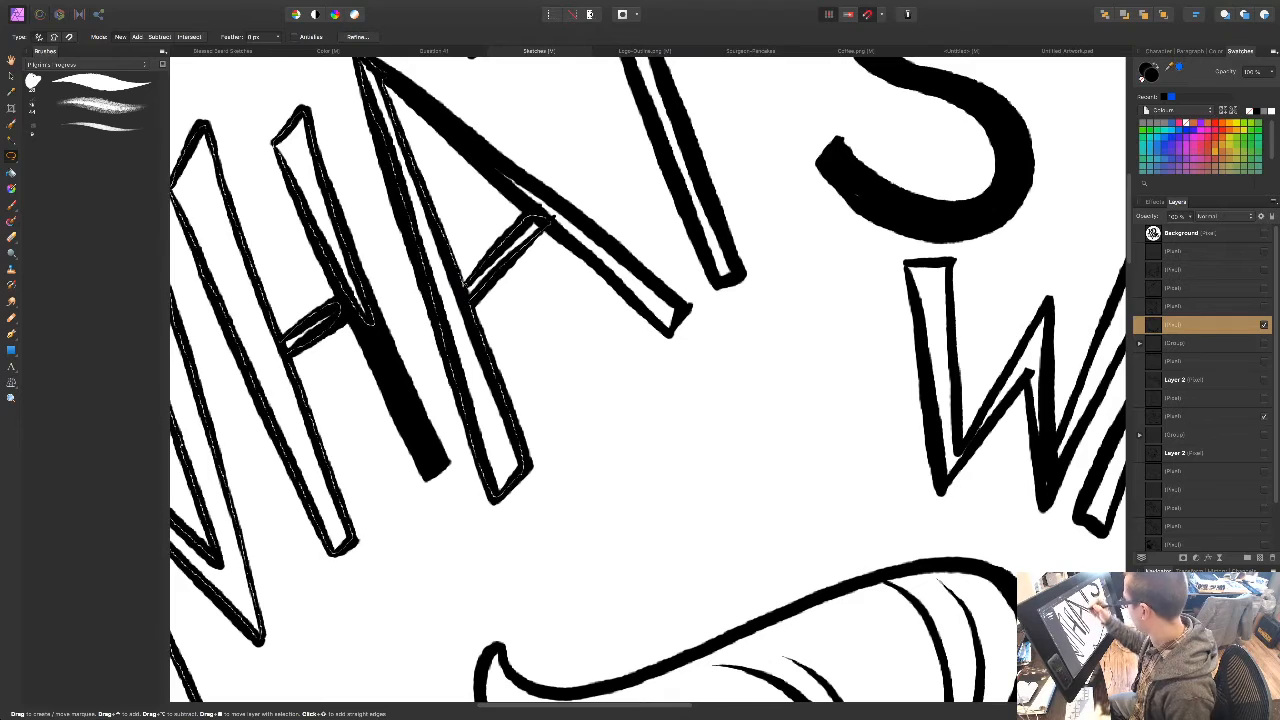
Step: Complete the freehand selection around the A in "WHAT'S", fill the selected lettering with black and deselect
mouse_move(521, 202)
mouse_down()
mouse_move(486, 154)
mouse_move(674, 301)
mouse_move(673, 328)
mouse_move(521, 202)
mouse_up()
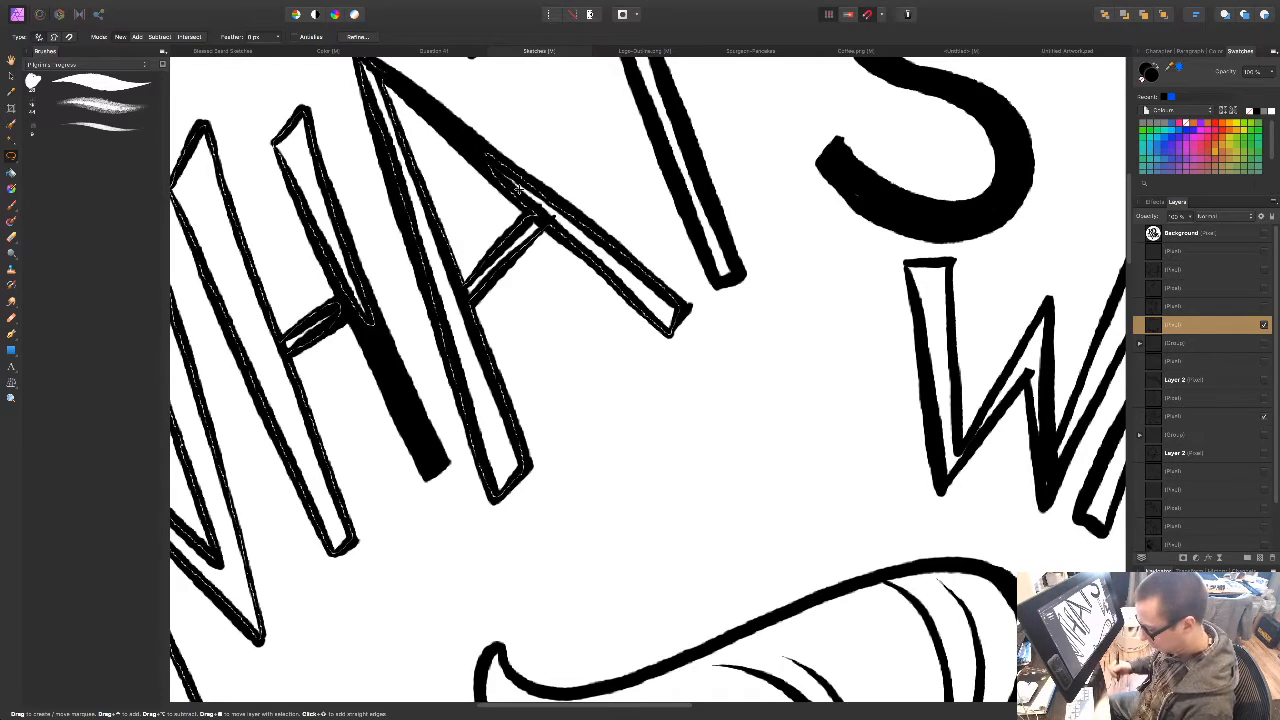
key(shift+F5)
key(Return)
key(super+d)
Step: Select the hollow crossbar of the T in "WHAT'S" with a freehand selection along its outline
mouse_move(342, 372)
mouse_down()
mouse_move(328, 684)
mouse_move(310, 702)
mouse_up()
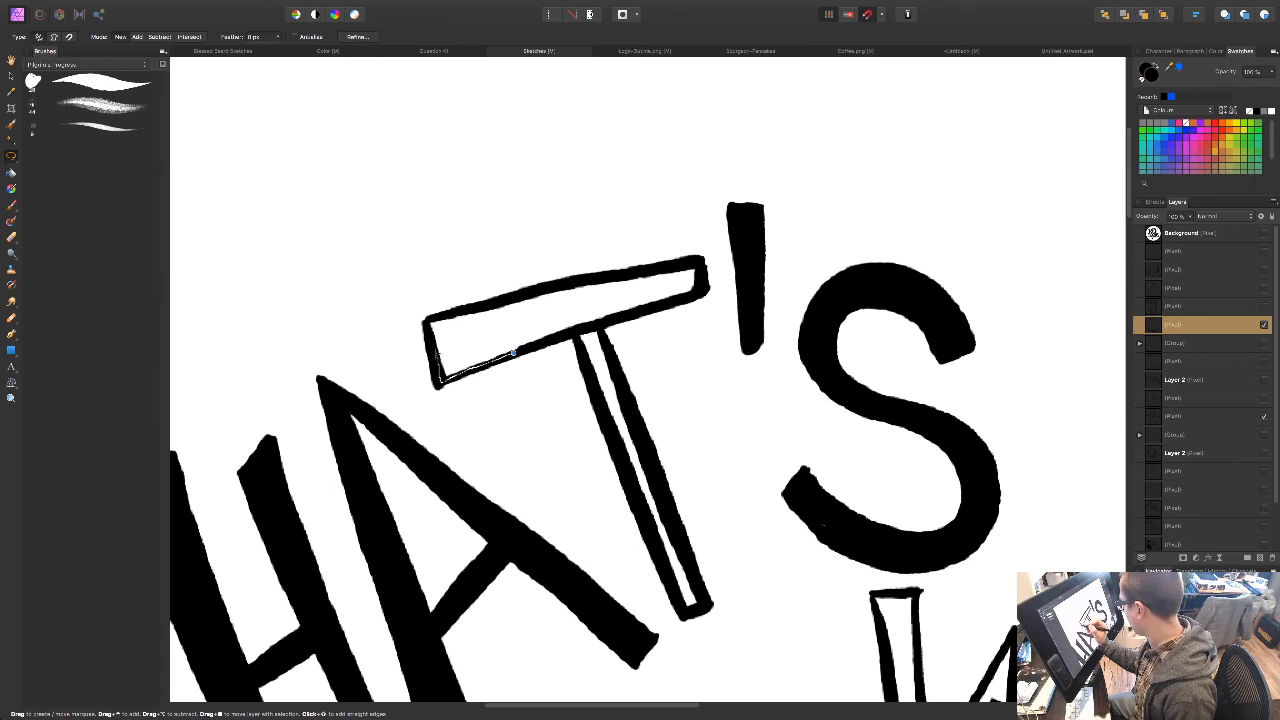
mouse_move(424, 326)
mouse_down()
mouse_move(486, 302)
mouse_move(582, 345)
mouse_move(626, 312)
mouse_move(696, 295)
mouse_move(700, 265)
mouse_move(520, 300)
mouse_move(502, 334)
mouse_up()
mouse_move(655, 471)
mouse_down()
mouse_move(537, 420)
mouse_move(498, 347)
mouse_up()
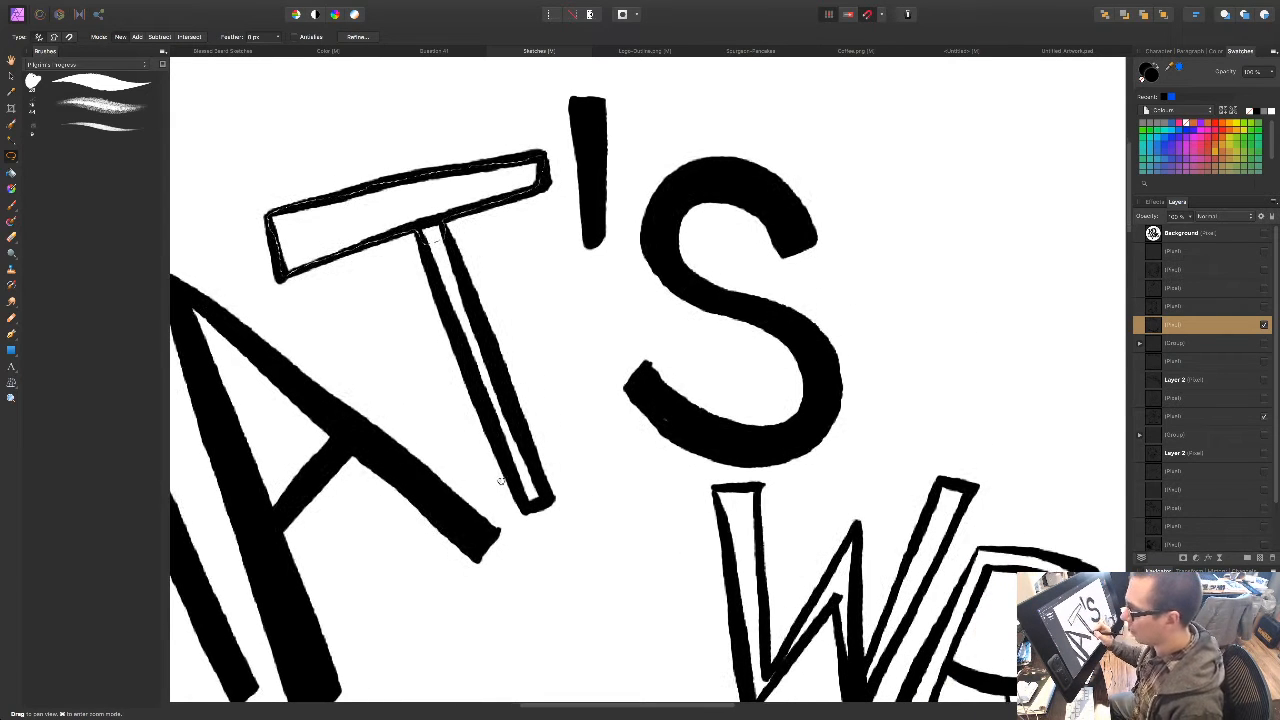
key(shift+F5)
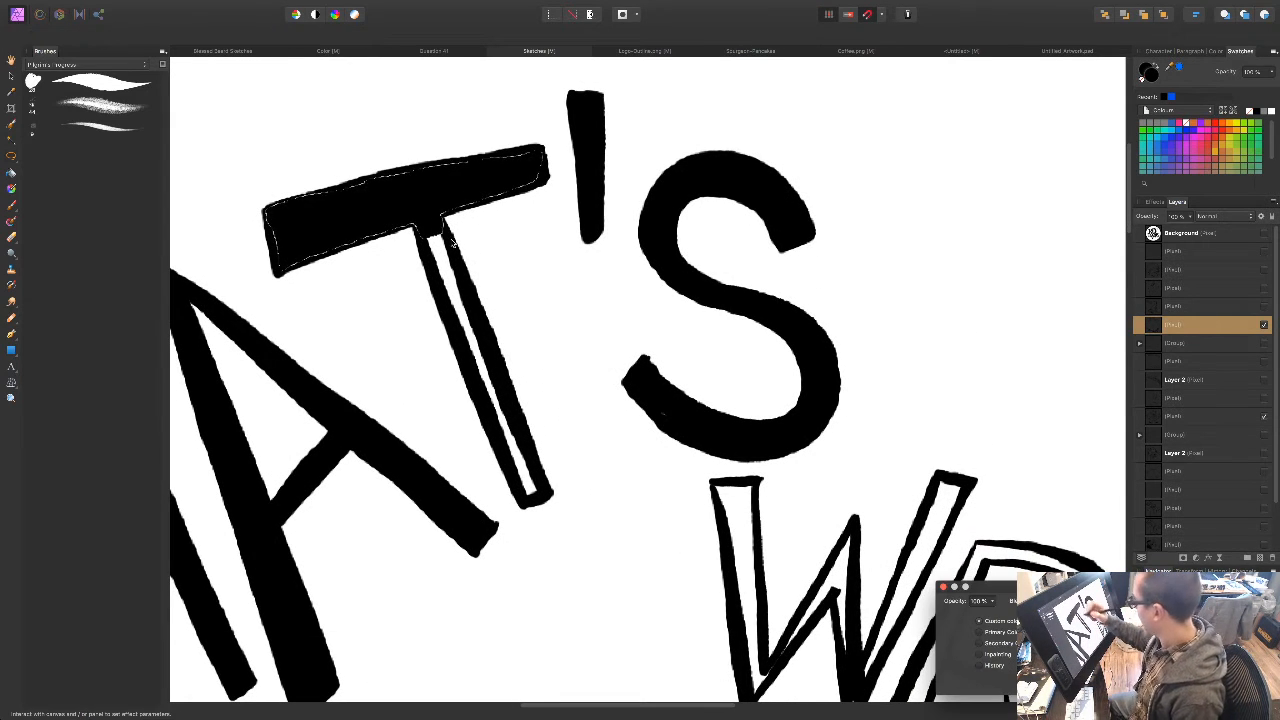
click(455, 252)
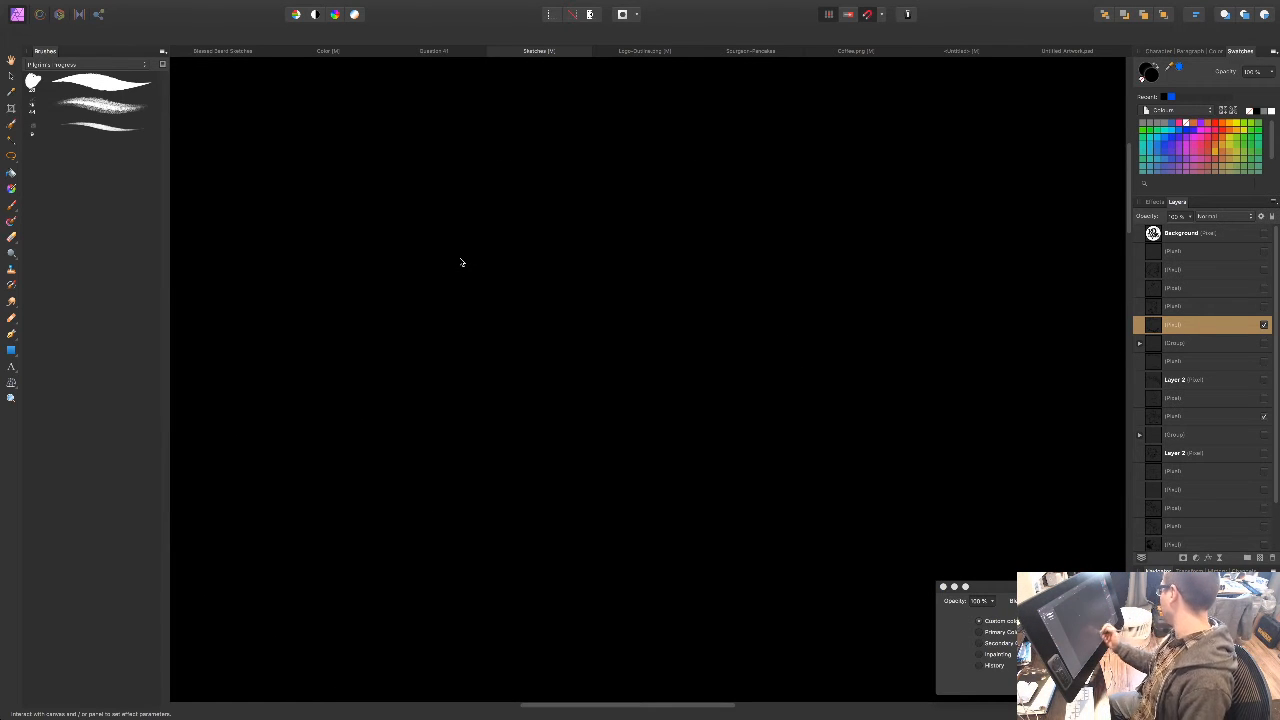
key(super+minus)
key(super+minus)
key(super+minus)
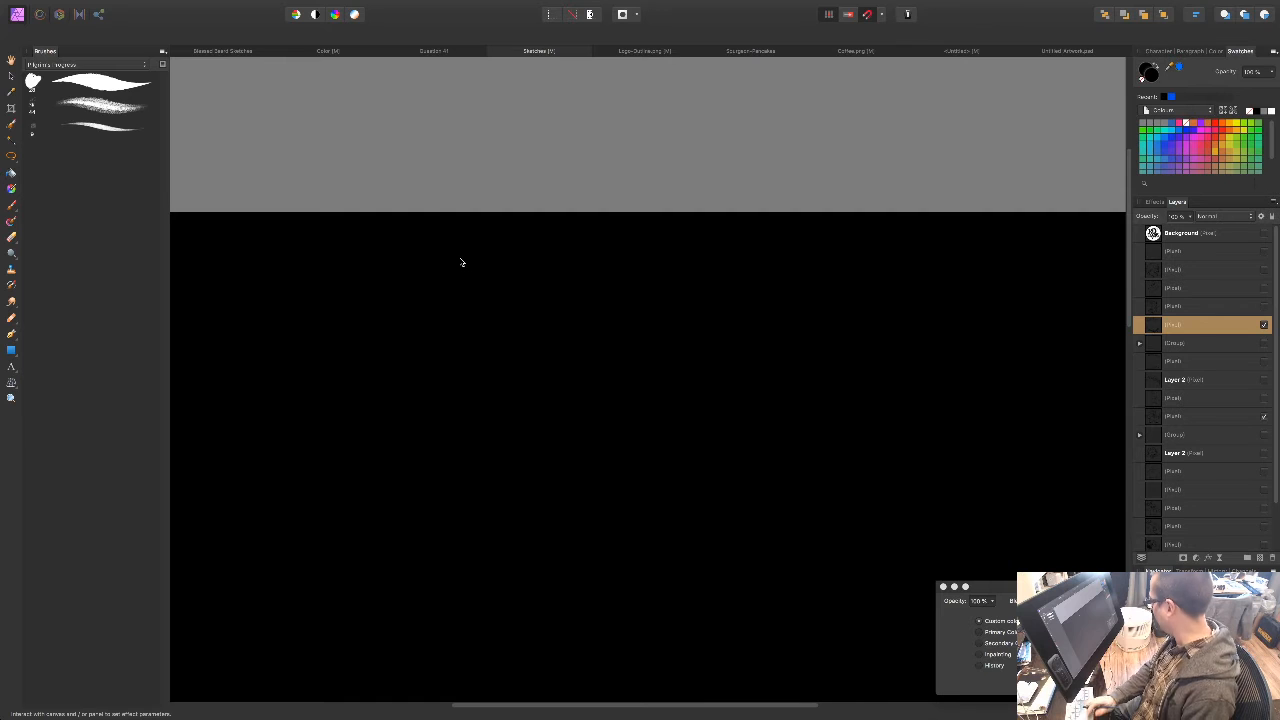
scroll(694, 511, down, 5)
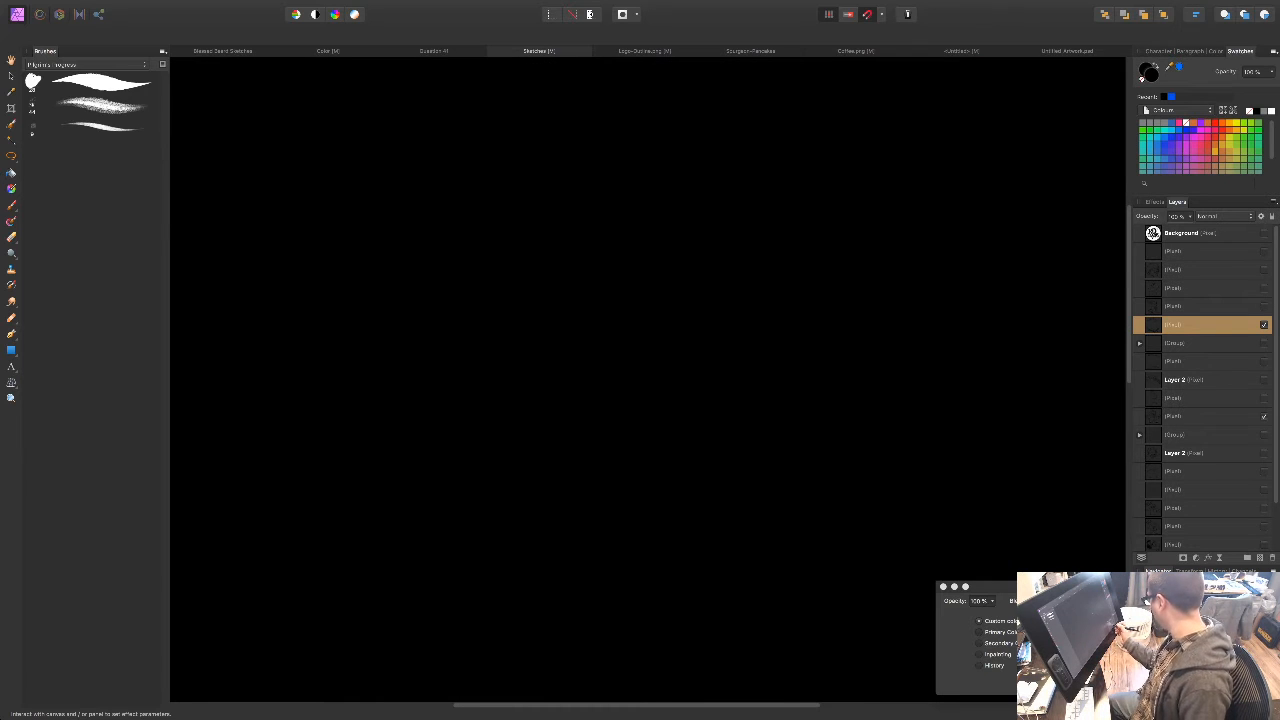
click(943, 587)
Step: Fill the selected crossbar of the T in "WHAT'S" with black
drag(731, 539, 580, 582)
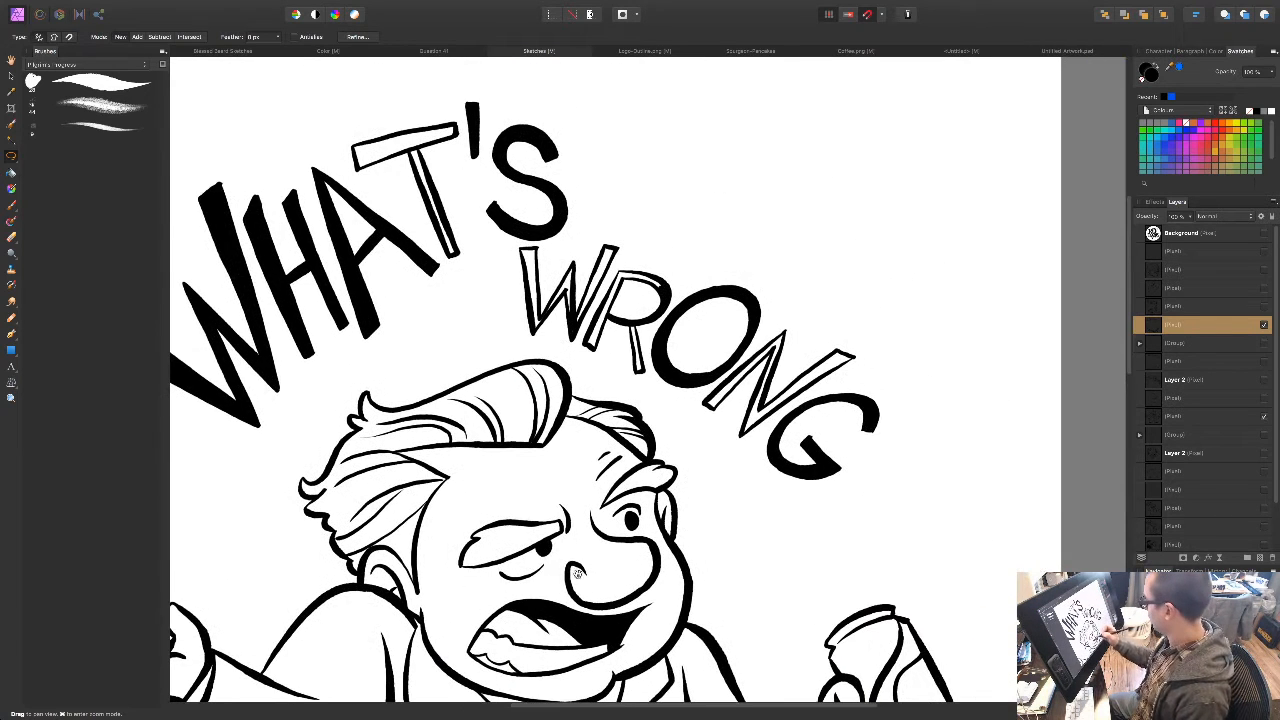
drag(507, 381, 600, 529)
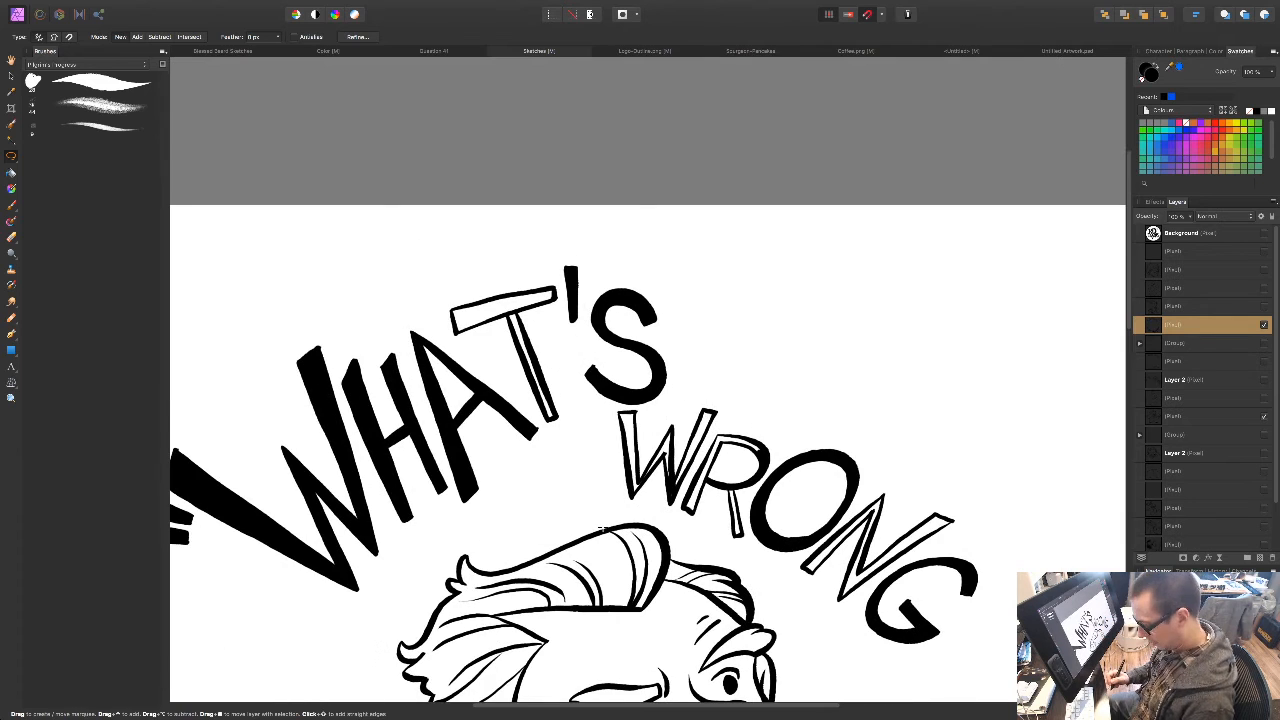
key(ctrl+plus)
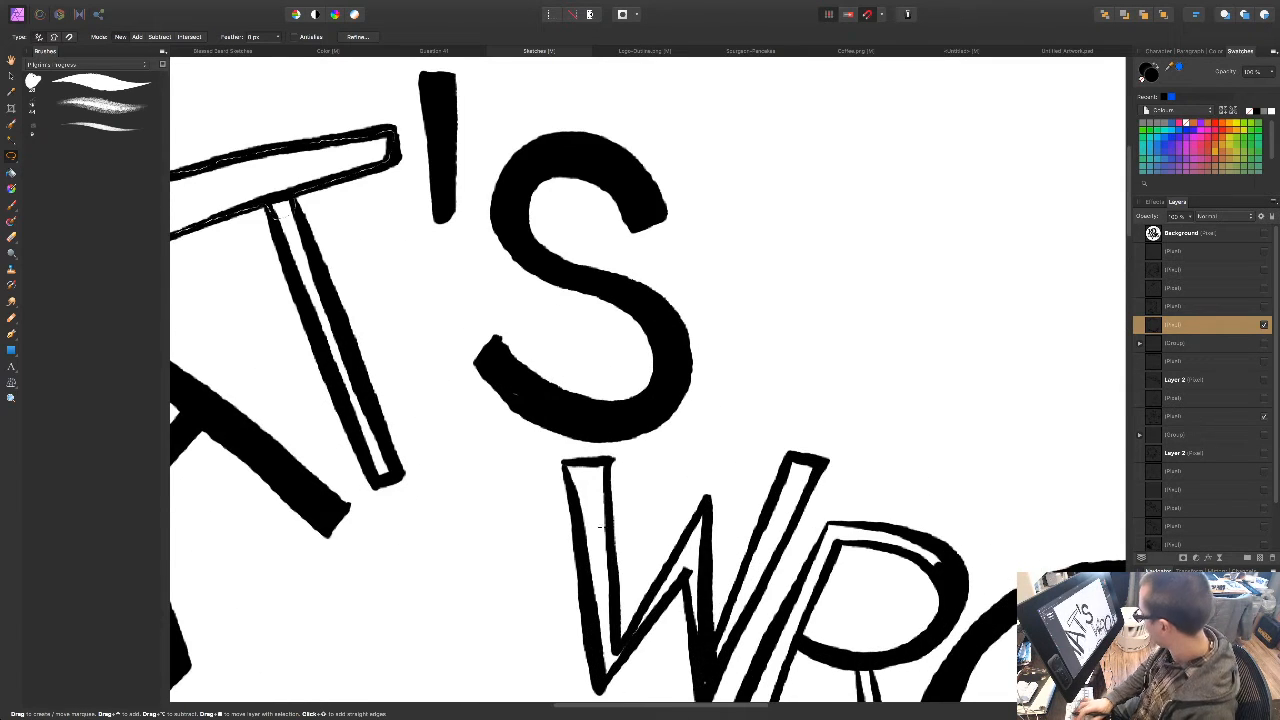
drag(406, 443, 591, 506)
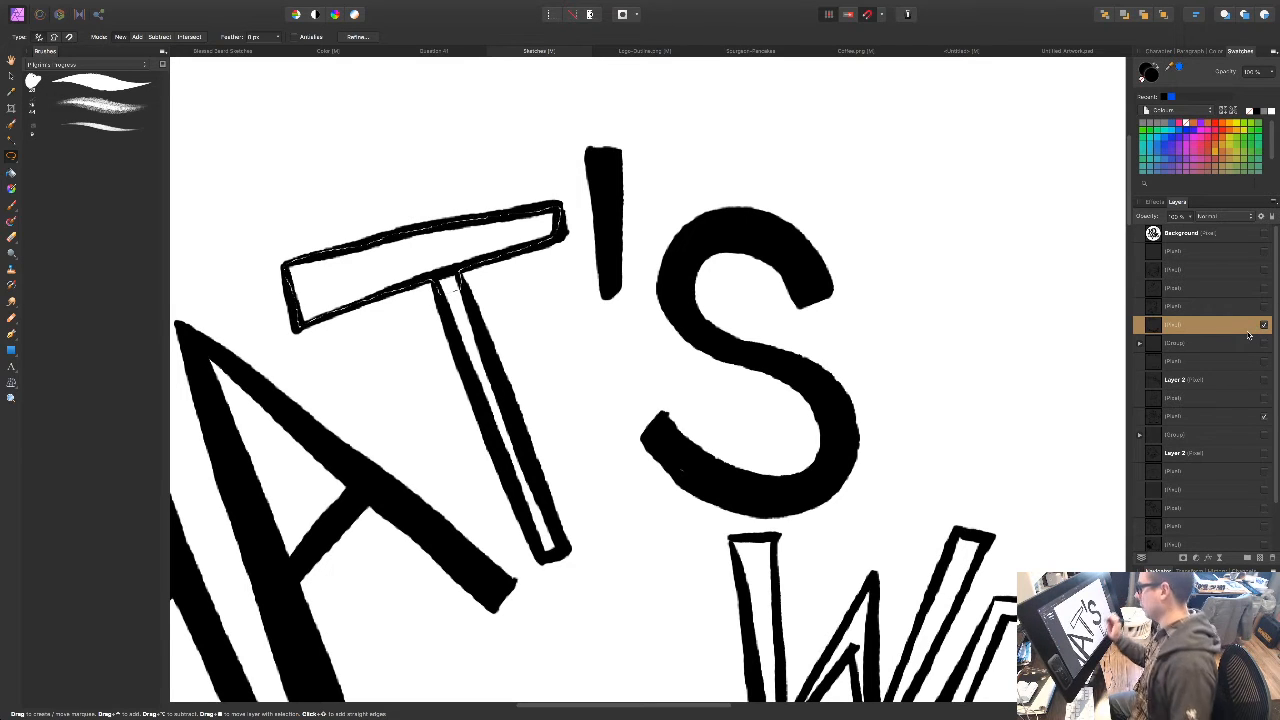
key(shift+F5)
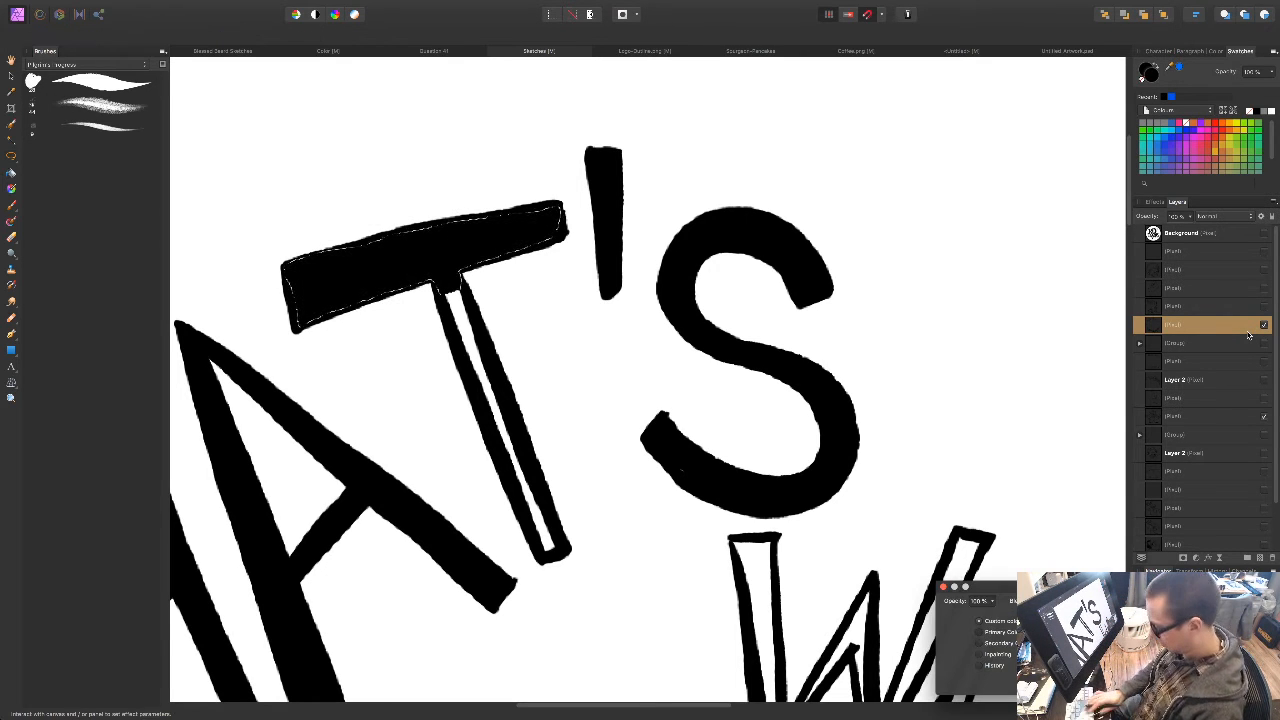
key(Return)
Step: Select the hollow stem of the T with a freehand selection, fill it with black and deselect
mouse_move(565, 514)
mouse_down()
mouse_move(560, 429)
mouse_move(381, 348)
mouse_up()
mouse_move(270, 195)
mouse_down()
mouse_move(305, 262)
mouse_move(284, 145)
mouse_move(256, 142)
mouse_up()
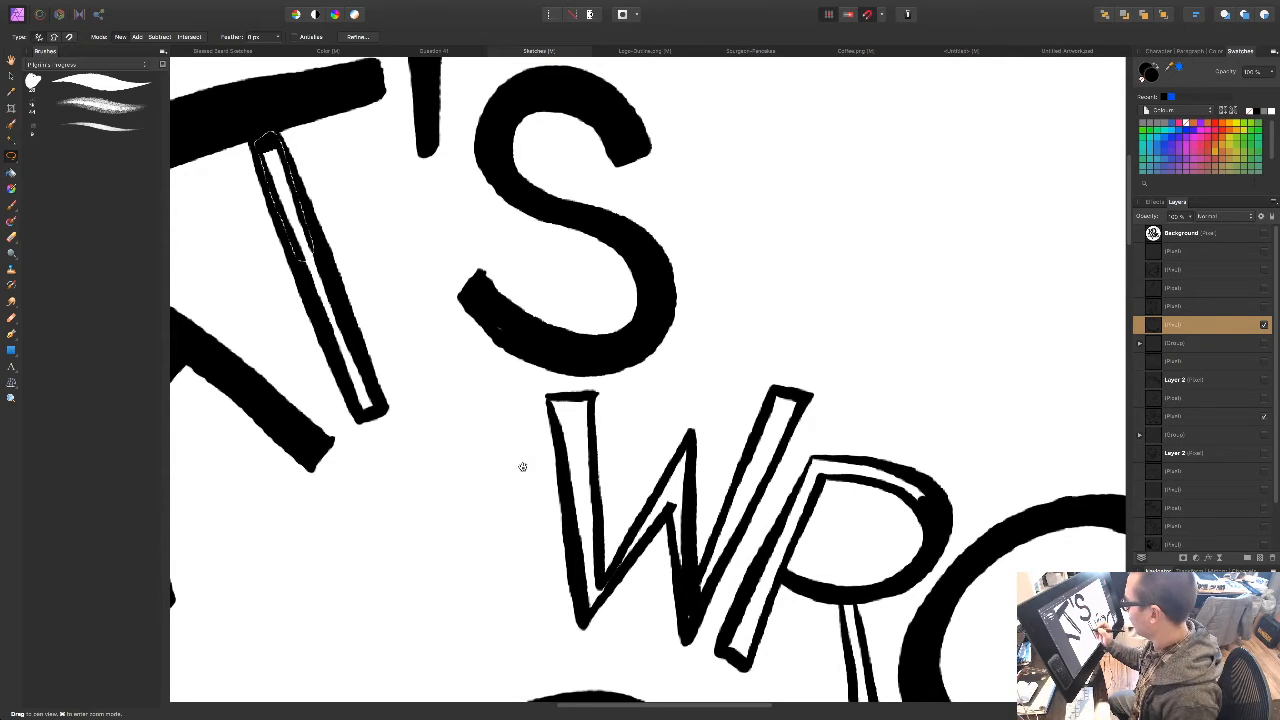
mouse_move(303, 218)
mouse_down()
mouse_move(382, 408)
mouse_move(363, 413)
mouse_move(348, 393)
mouse_move(300, 262)
mouse_move(300, 214)
mouse_up()
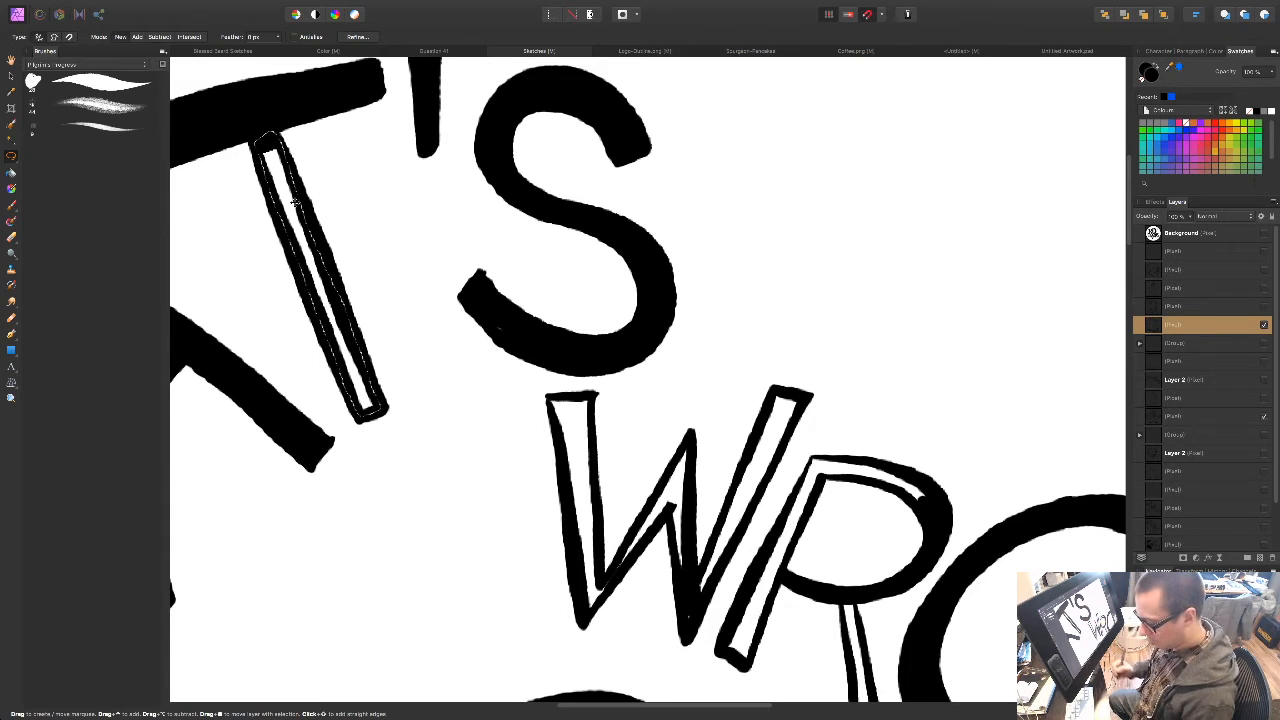
key(shift+F5)
key(Return)
key(super+d)
Step: Select the small unfilled spot in the lower curve of the S, fill it with black and deselect
drag(499, 318, 508, 336)
key(shift+F5)
key(Return)
key(super+d)
Step: Select the hollow strokes of the W in "WRONG" with freehand selections, fill them with black and deselect
mouse_move(722, 299)
mouse_down()
mouse_move(678, 341)
mouse_move(570, 181)
mouse_move(582, 60)
mouse_up()
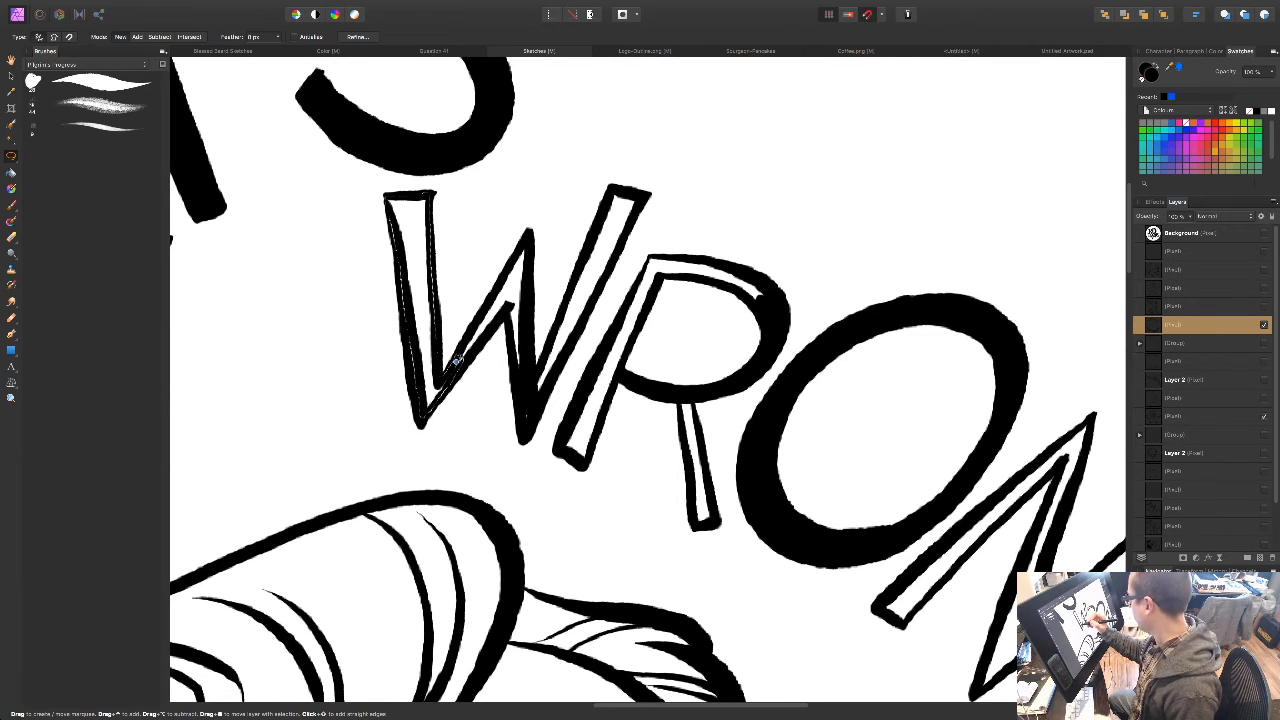
mouse_move(490, 290)
mouse_down()
mouse_move(527, 240)
mouse_move(513, 320)
mouse_up()
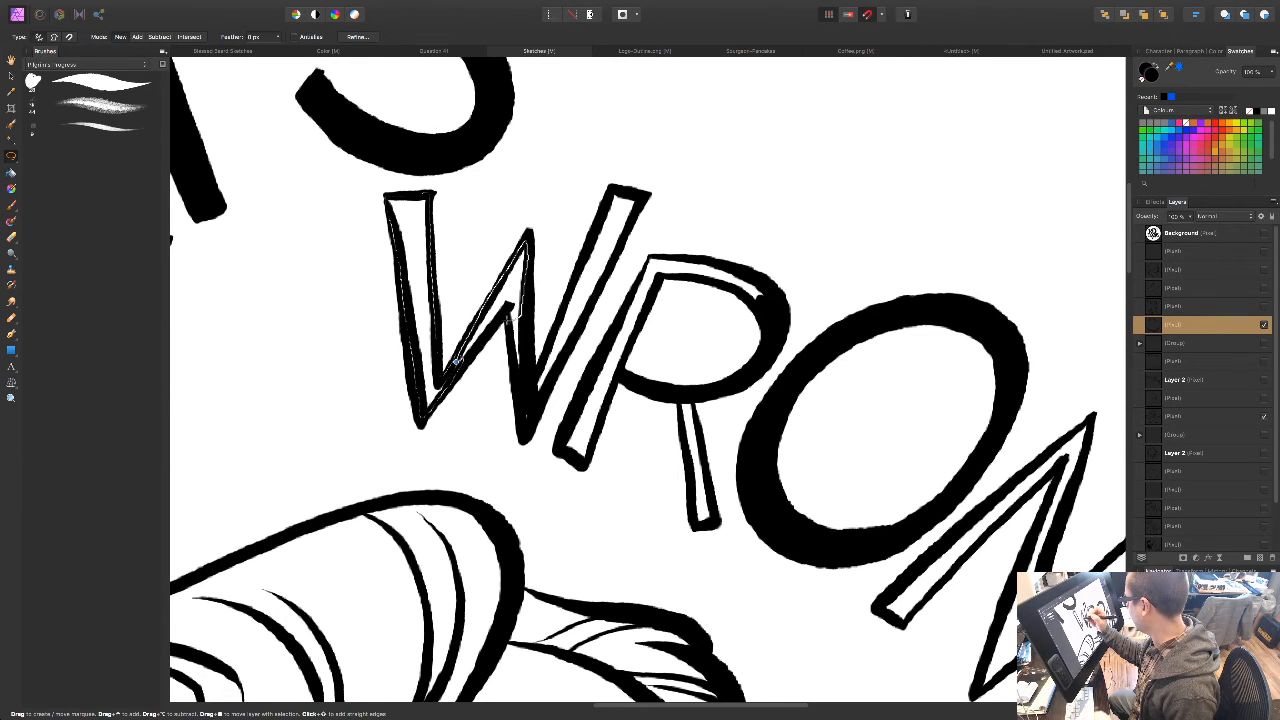
drag(456, 361, 442, 382)
mouse_move(508, 316)
mouse_down()
mouse_move(517, 385)
mouse_move(525, 292)
mouse_move(541, 330)
mouse_move(527, 410)
mouse_move(568, 308)
mouse_move(575, 320)
mouse_move(603, 206)
mouse_move(639, 190)
mouse_move(611, 268)
mouse_move(588, 318)
mouse_up()
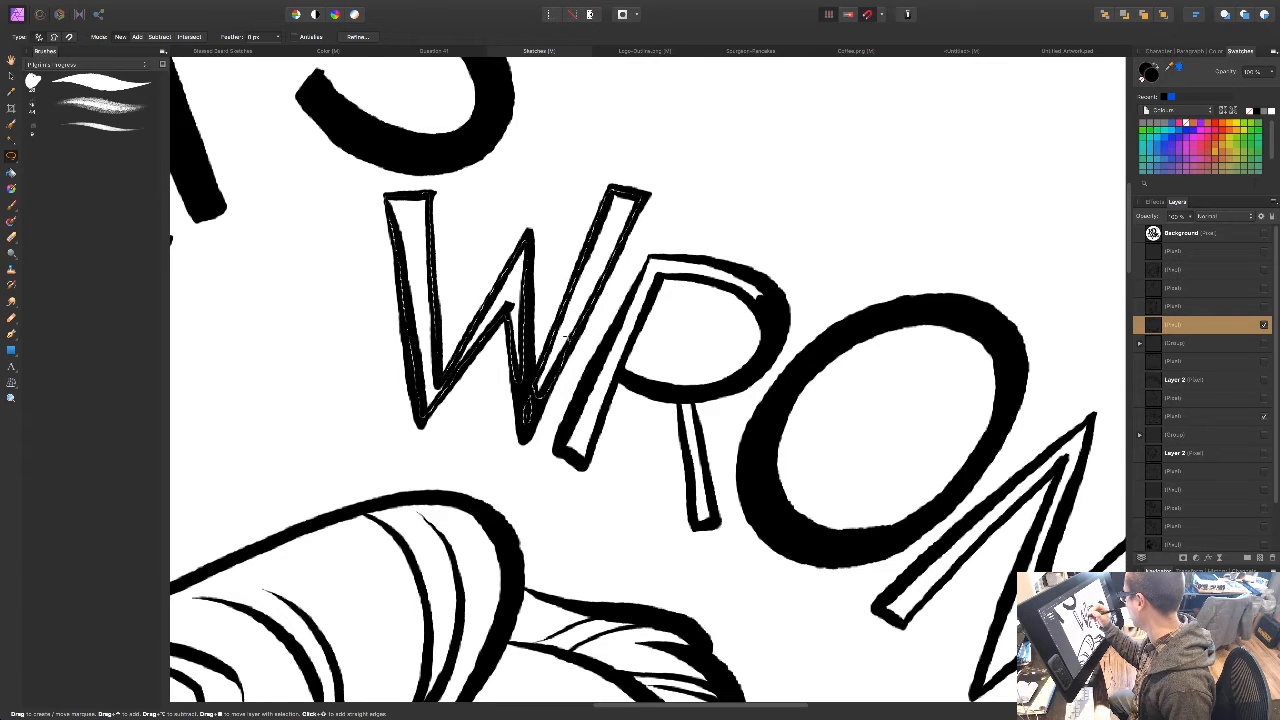
key(shift+F5)
key(Return)
key(super+d)
Step: Select the hollow stem, bowl top and leg of the R in "WRONG", fill them with black and deselect
key(space)
drag(566, 337, 404, 354)
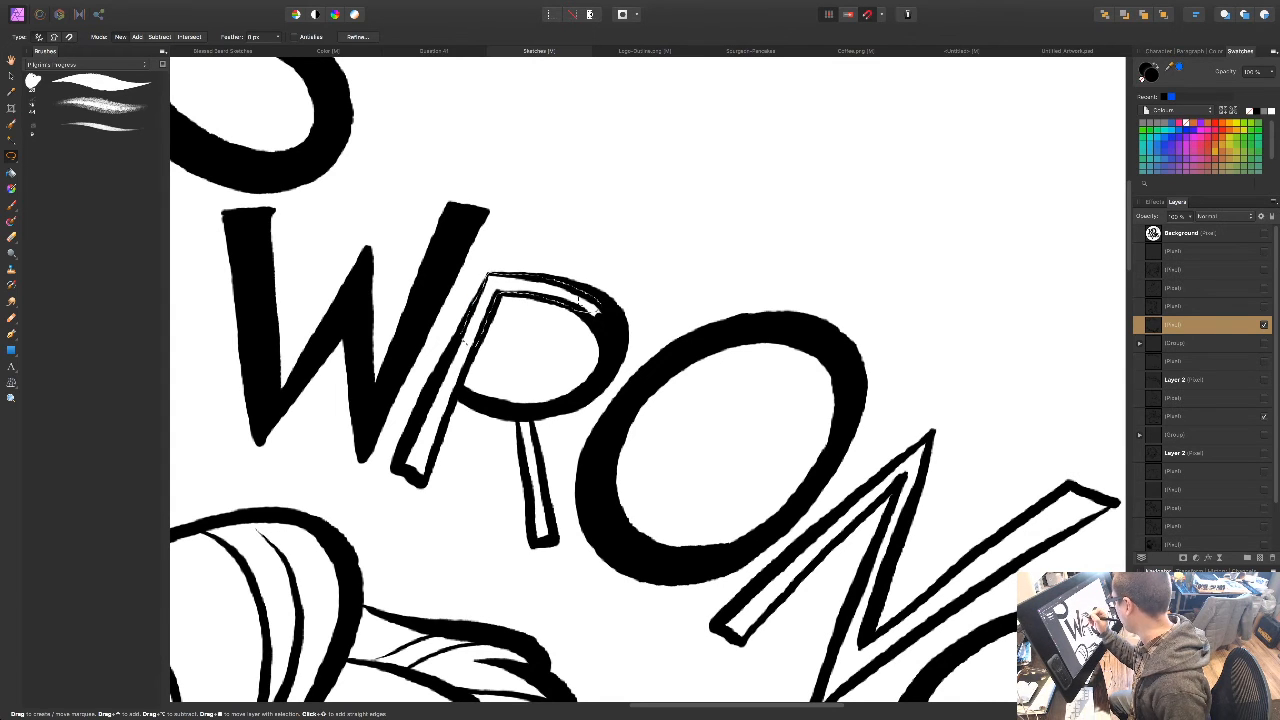
mouse_move(462, 384)
mouse_down()
mouse_move(418, 482)
mouse_move(396, 462)
mouse_move(434, 386)
mouse_up()
drag(480, 333, 483, 314)
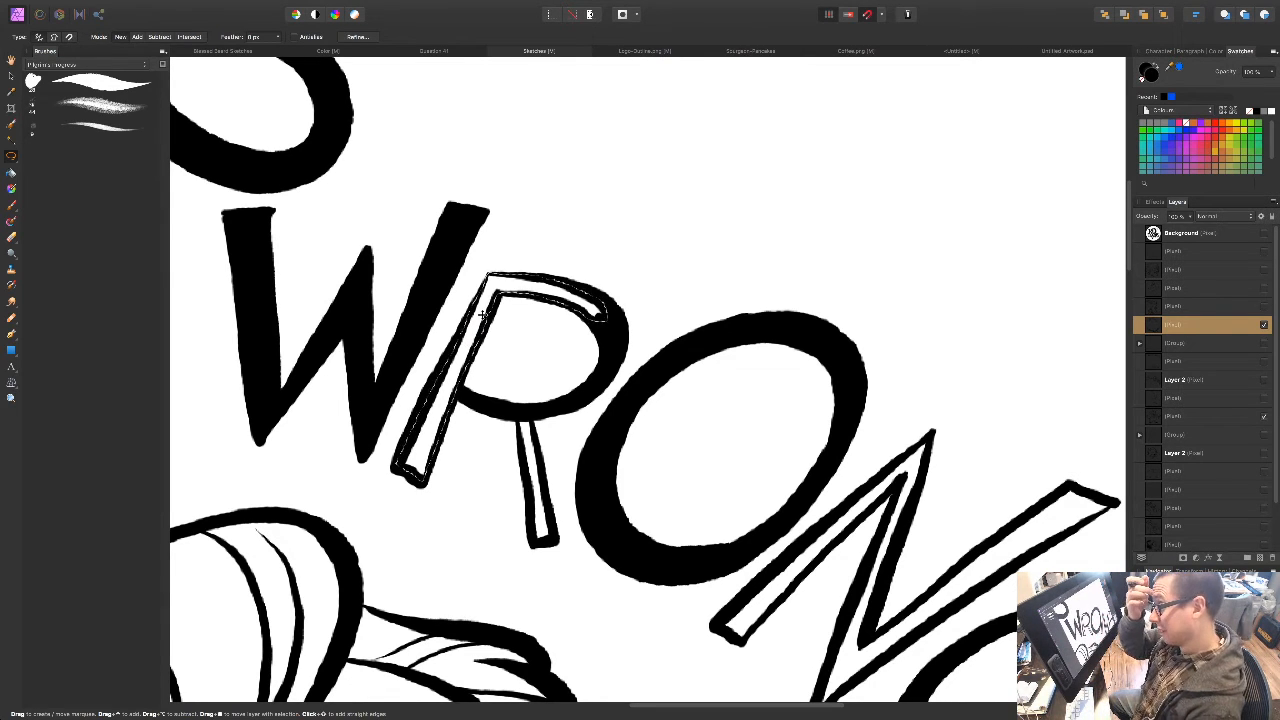
drag(545, 531, 489, 435)
mouse_move(463, 309)
mouse_down()
mouse_move(467, 347)
mouse_move(485, 356)
mouse_move(466, 307)
mouse_up()
drag(542, 407, 494, 286)
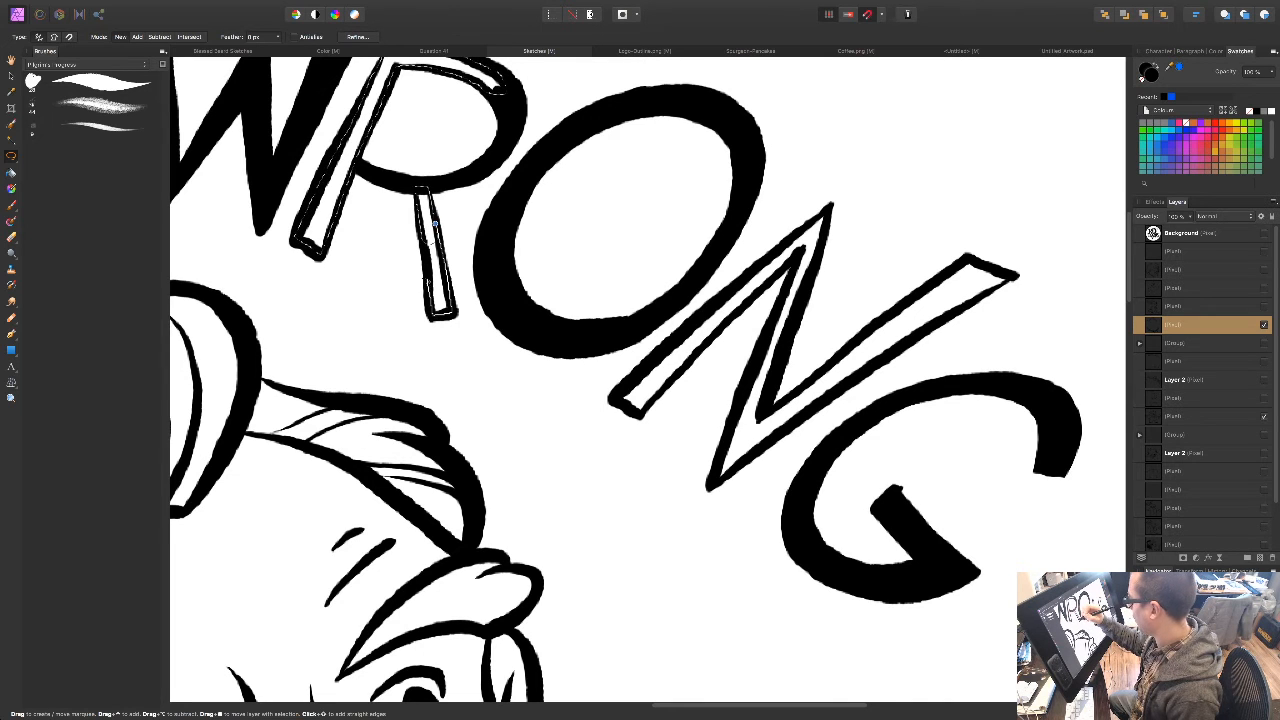
drag(579, 364, 503, 484)
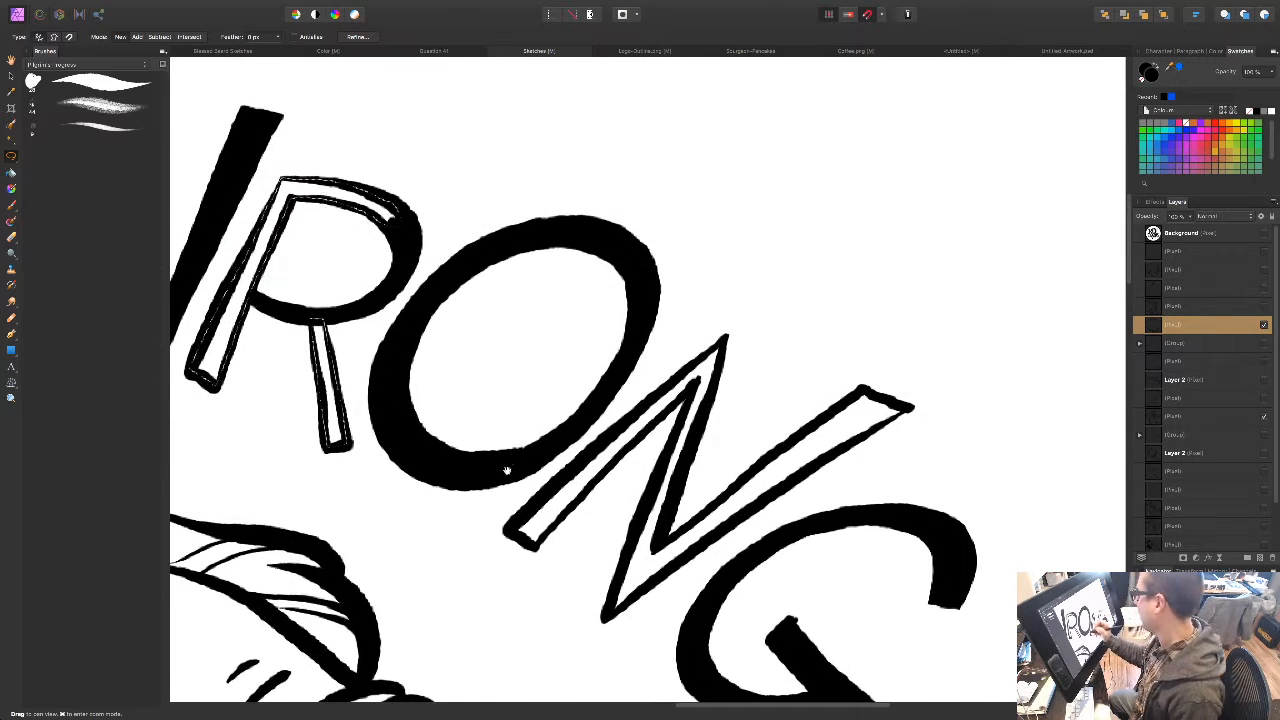
key(shift+F5)
key(Return)
key(super+d)
Step: Select the hollow strokes of the N in "WRONG" along their outlines, fill them with black and deselect
drag(657, 431, 527, 326)
mouse_move(563, 256)
mouse_down()
mouse_move(593, 233)
mouse_move(550, 333)
mouse_move(562, 258)
mouse_up()
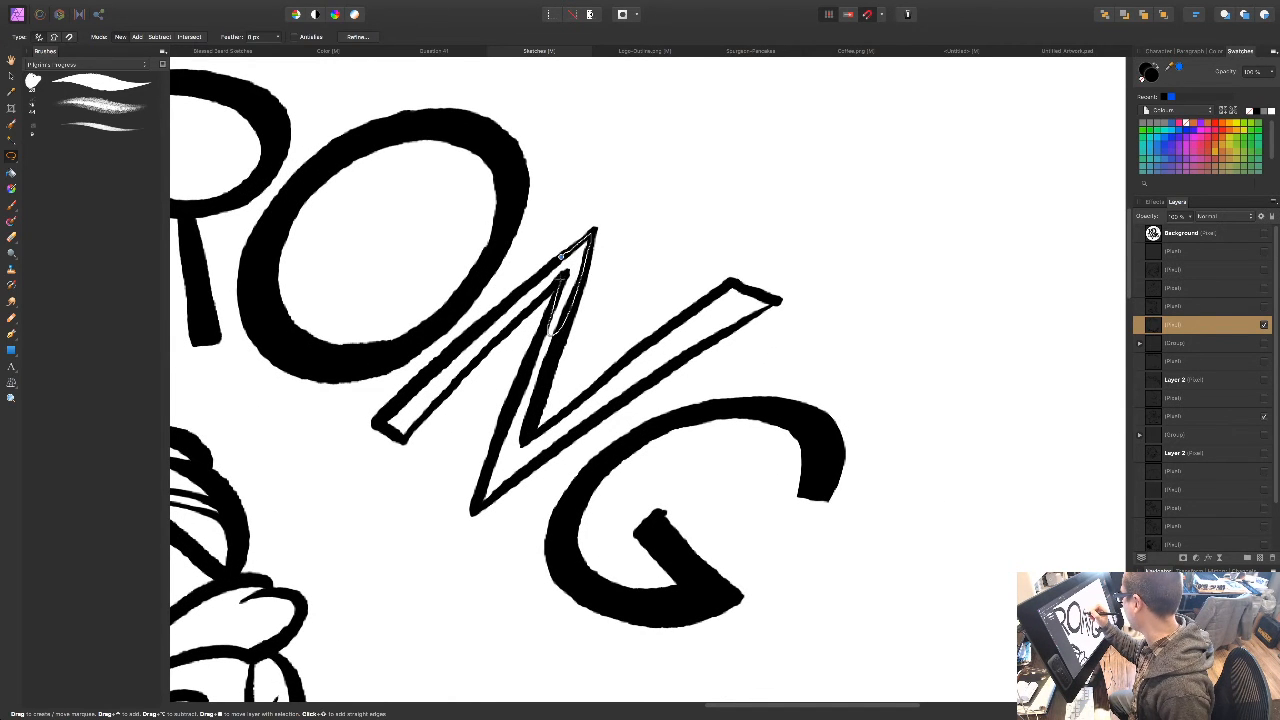
drag(522, 300, 620, 198)
drag(617, 320, 621, 311)
mouse_move(666, 170)
mouse_down()
mouse_move(617, 197)
mouse_move(606, 220)
mouse_move(619, 190)
mouse_move(484, 318)
mouse_up()
drag(654, 219, 545, 208)
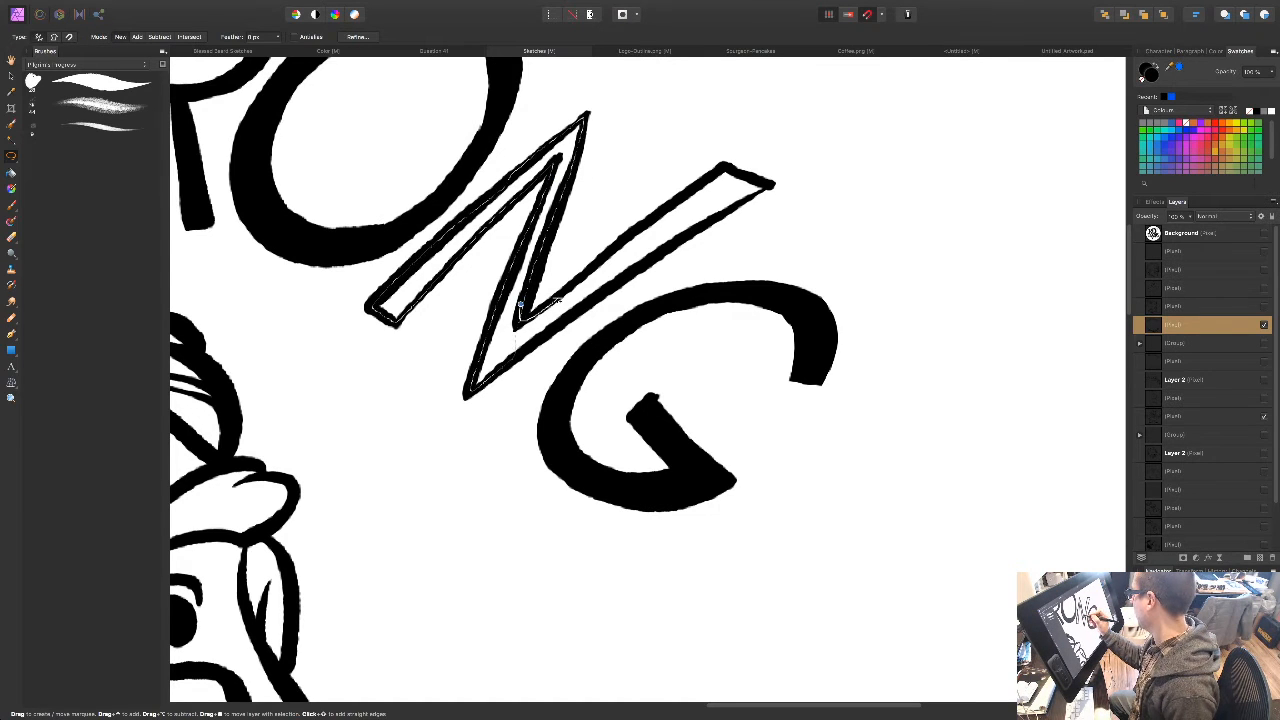
mouse_move(592, 272)
mouse_down()
mouse_move(706, 176)
mouse_move(730, 165)
mouse_move(770, 185)
mouse_move(580, 300)
mouse_up()
key(shift+F5)
key(ctrl+d)
Step: Examine the filled lettering and the character together across the whole page
key(super+minus)
key(super+minus)
key(super+minus)
key(super+minus)
drag(563, 584, 622, 157)
drag(605, 321, 591, 546)
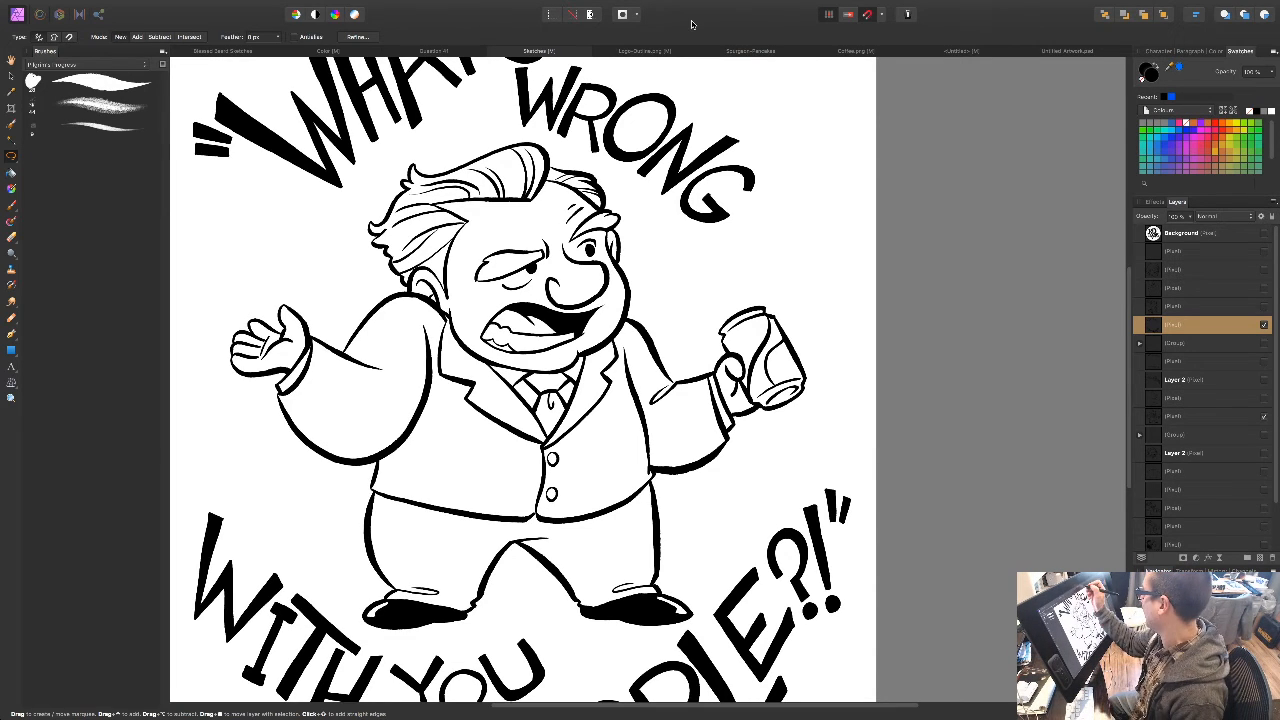
drag(539, 497, 470, 498)
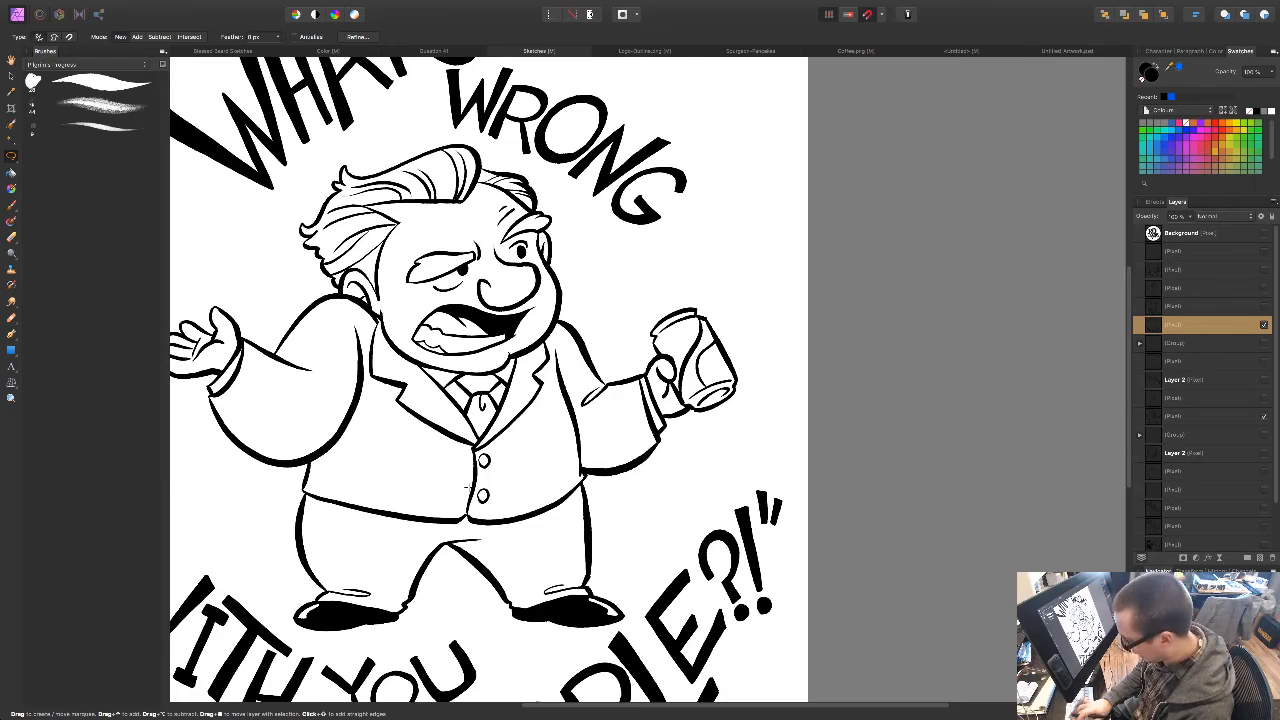
key(super+minus)
key(super+minus)
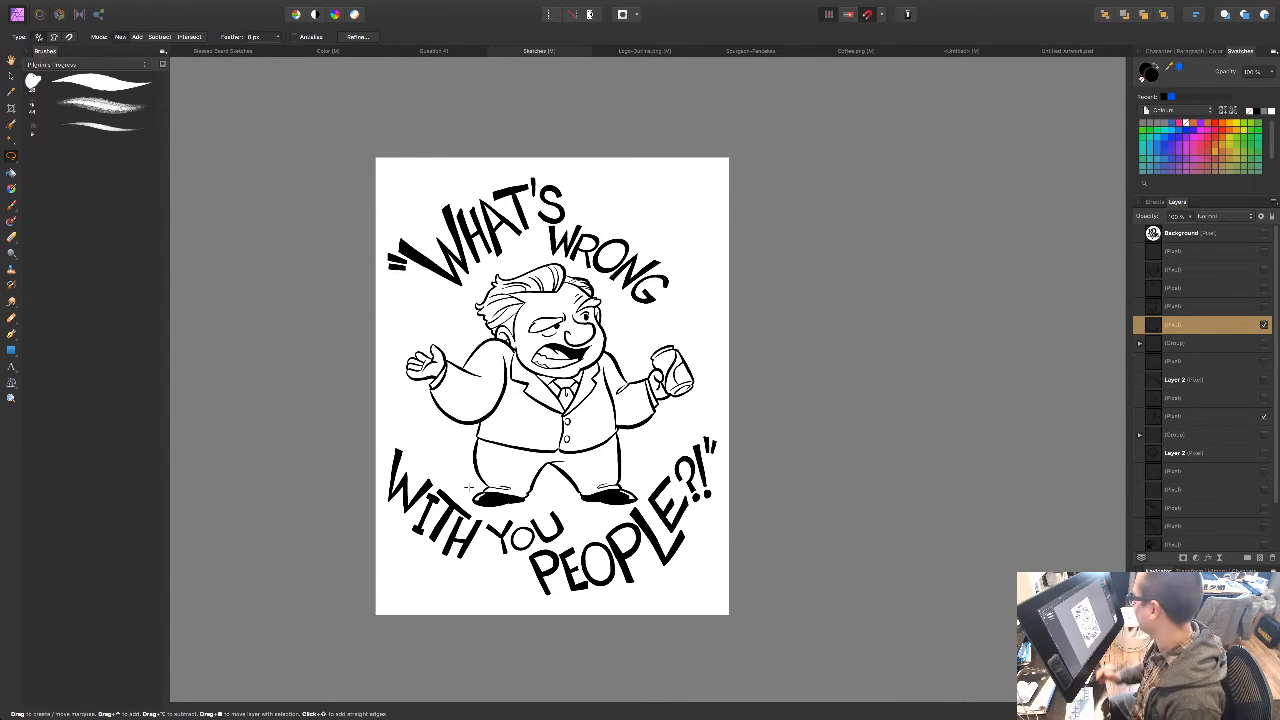
key(super+plus)
drag(553, 525, 553, 505)
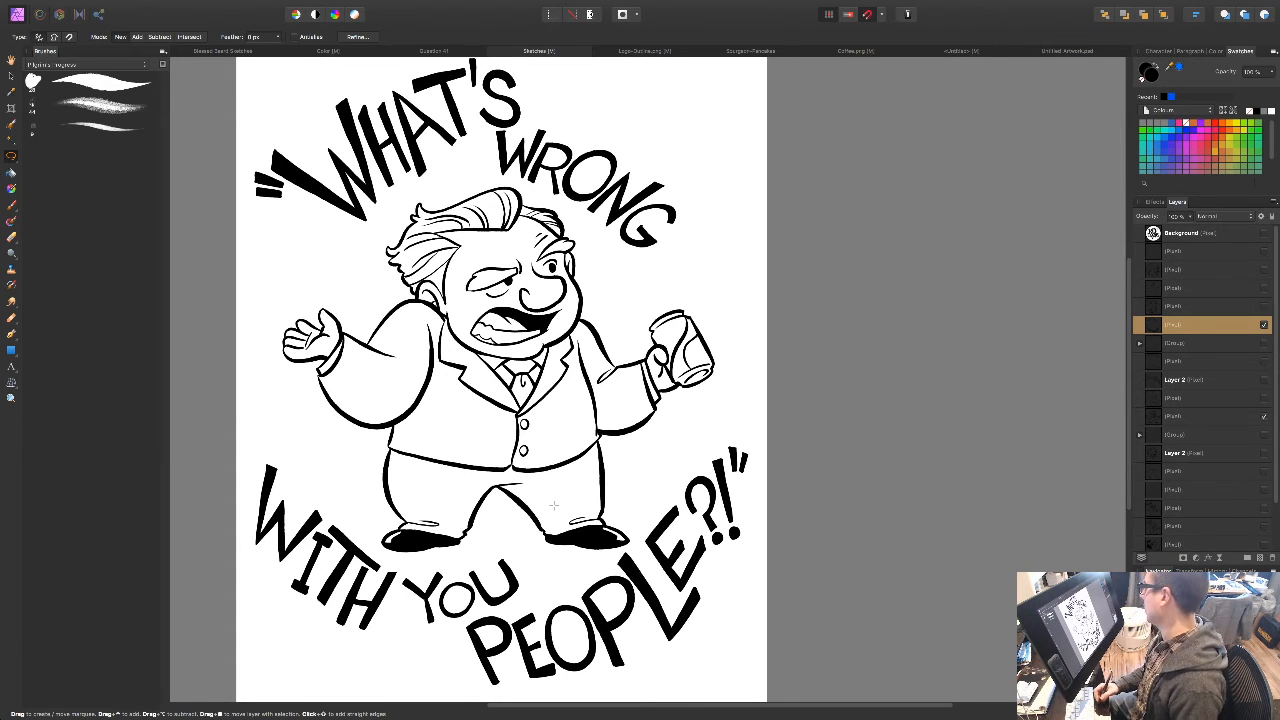
drag(553, 505, 568, 370)
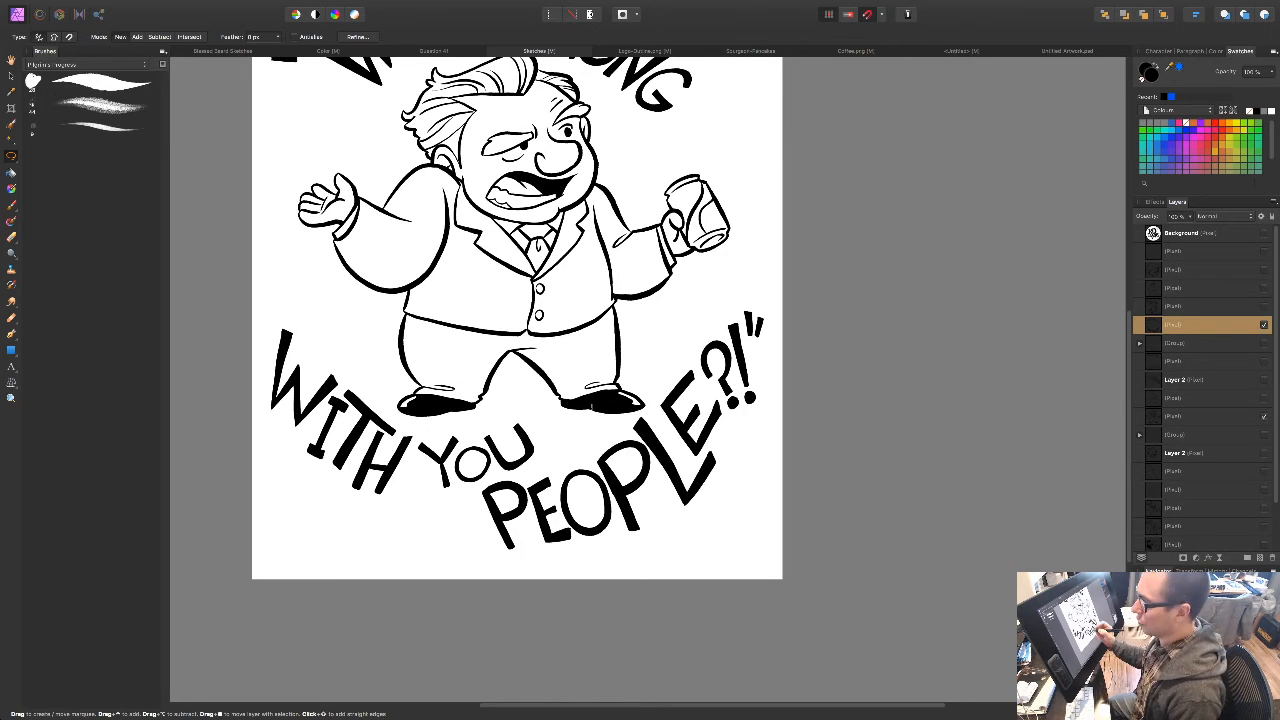
drag(543, 411, 491, 497)
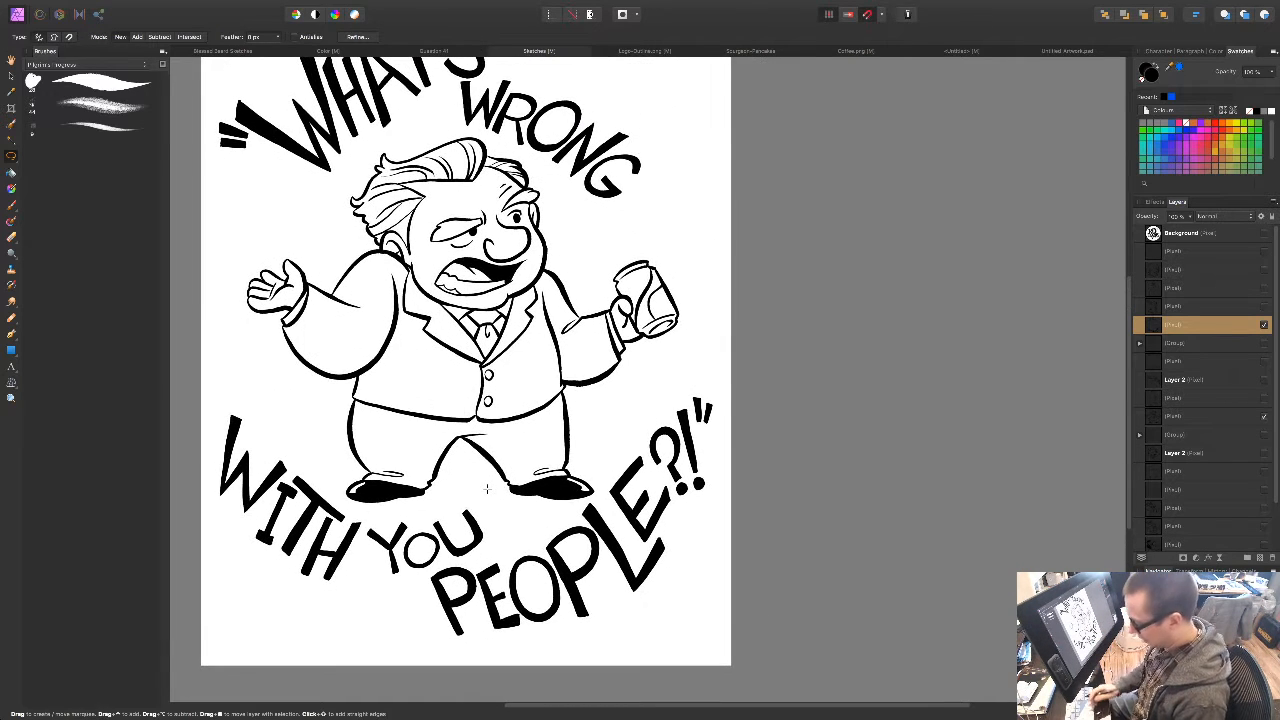
Step: Nudge the lettering layer slightly to the right with the Move tool
key(ctrl+minus)
drag(506, 401, 541, 443)
key(v)
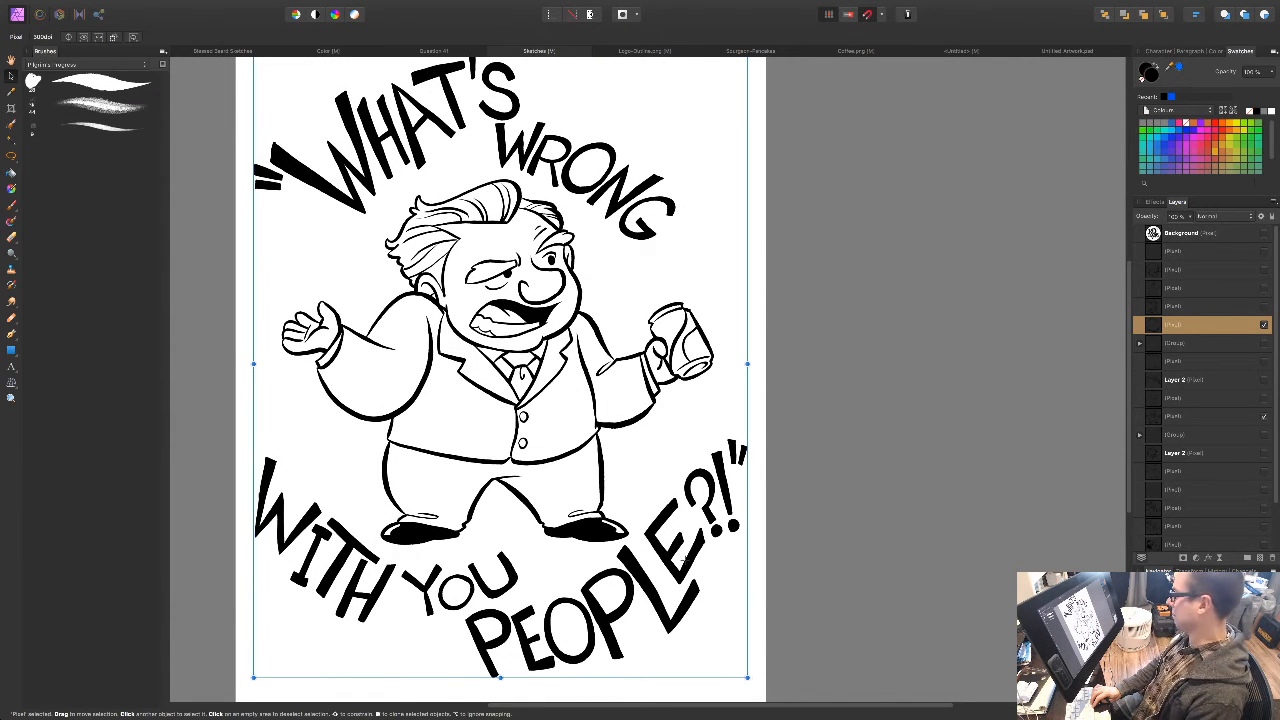
key(shift+Right)
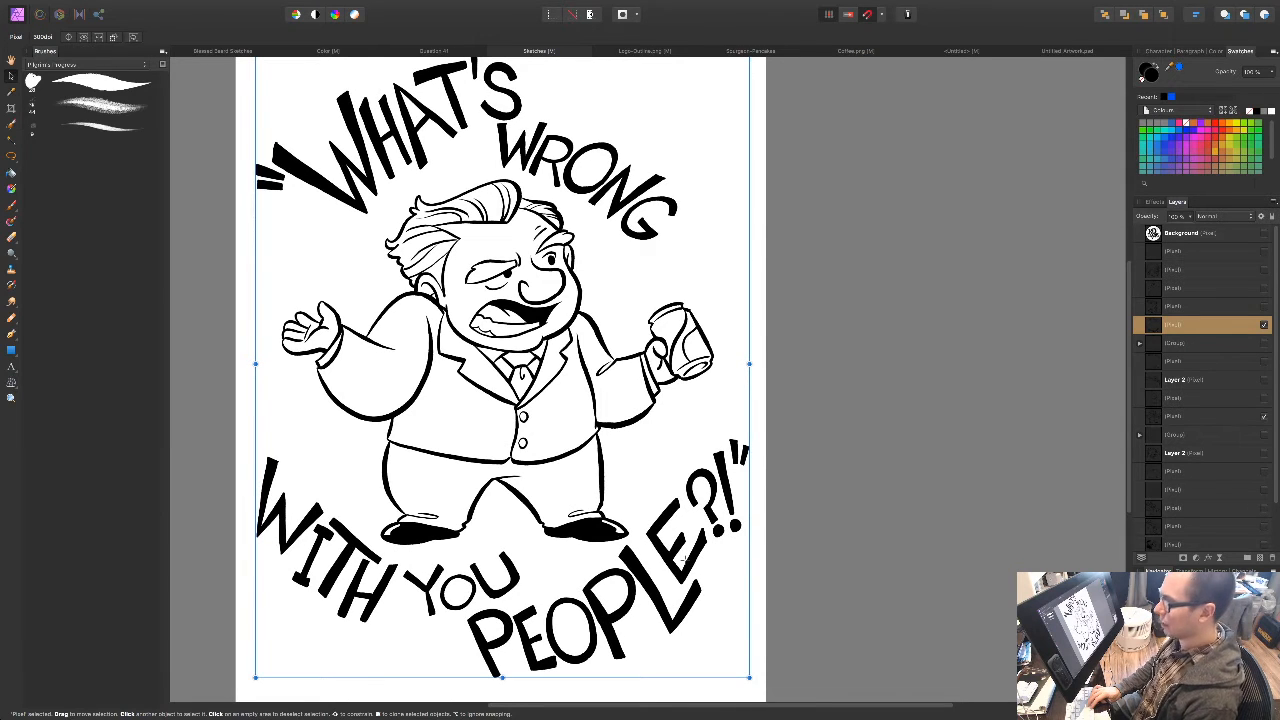
Step: Add a new pixel layer directly beneath the character's line art and activate the Freehand Selection tool
click(590, 531)
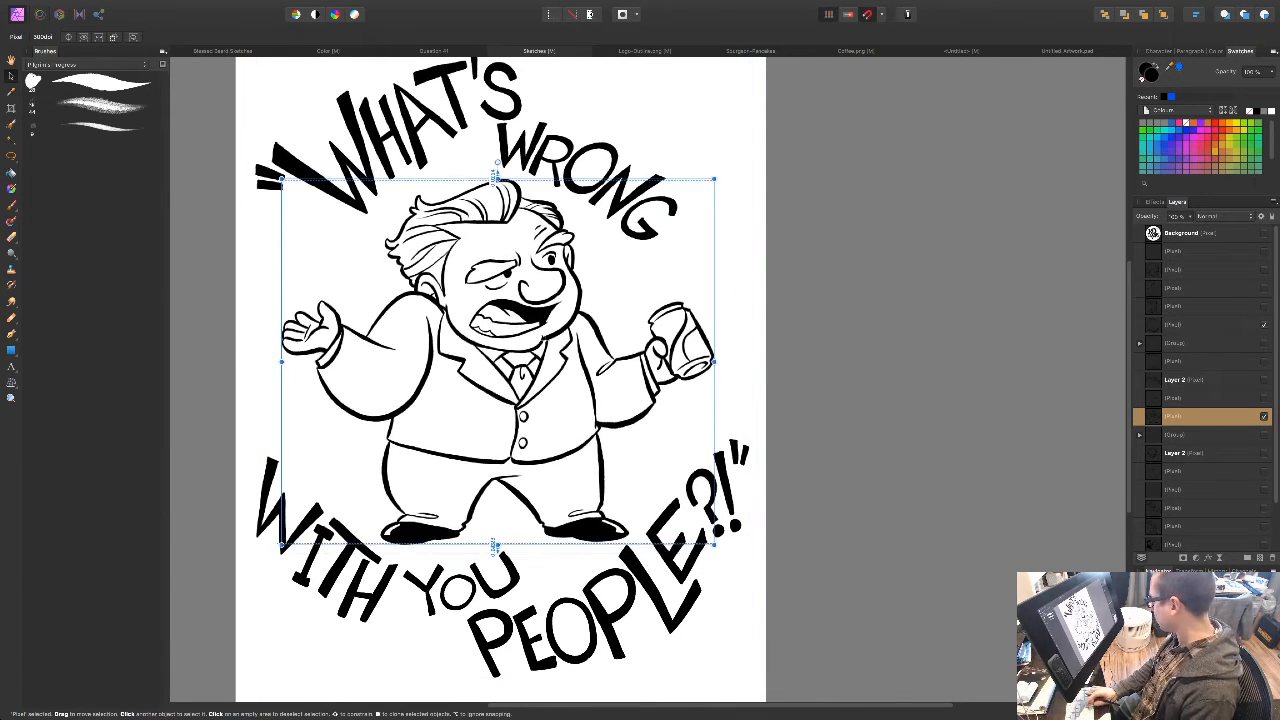
key(super+plus)
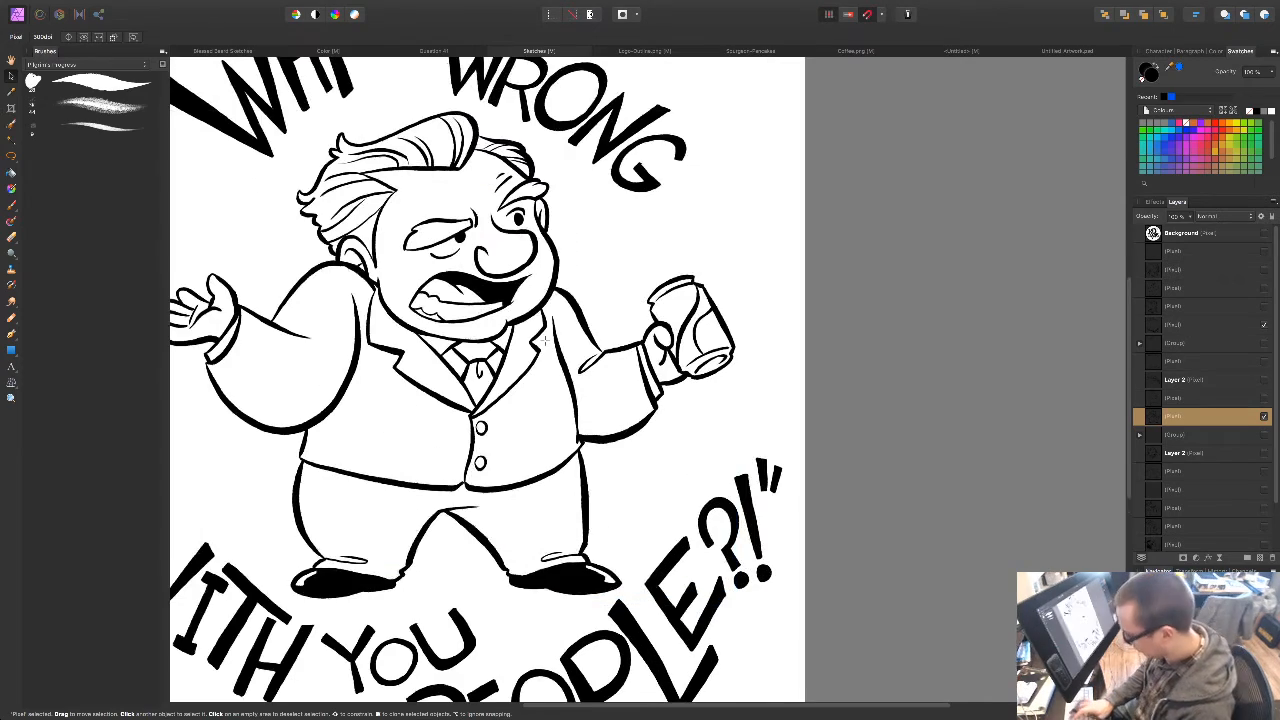
drag(536, 493, 525, 545)
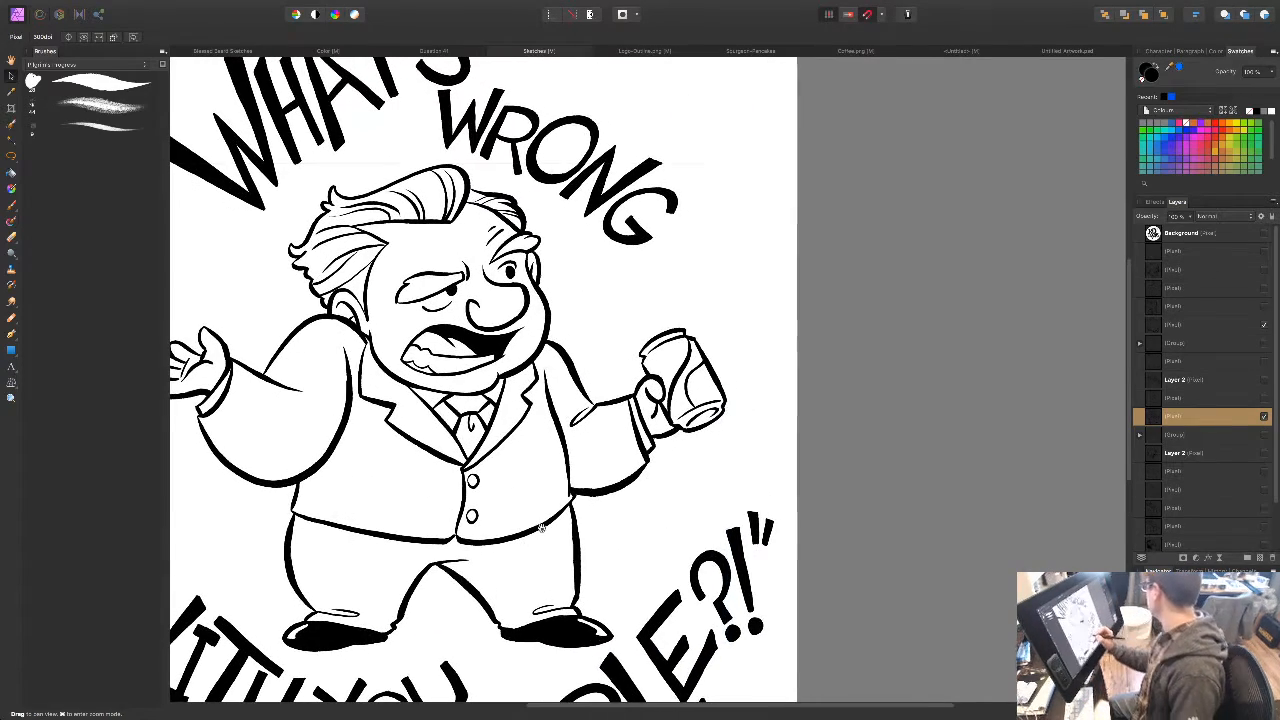
click(1203, 435)
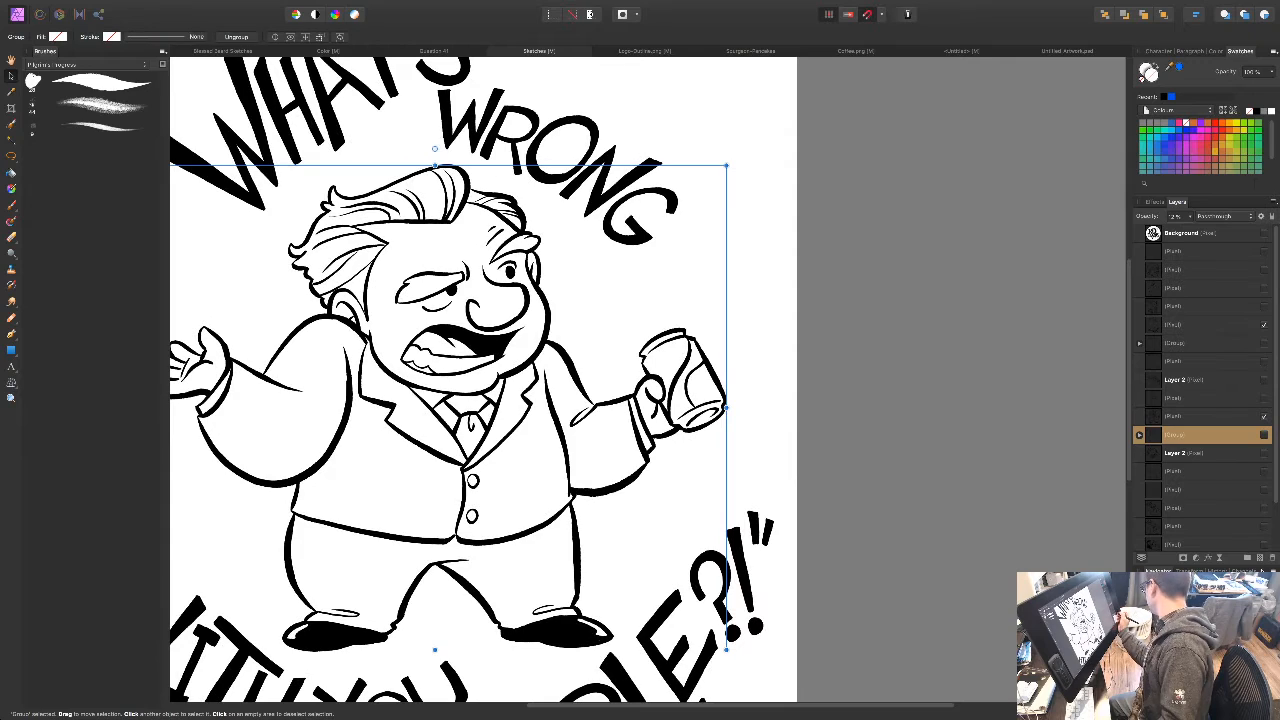
click(1261, 560)
key(l)
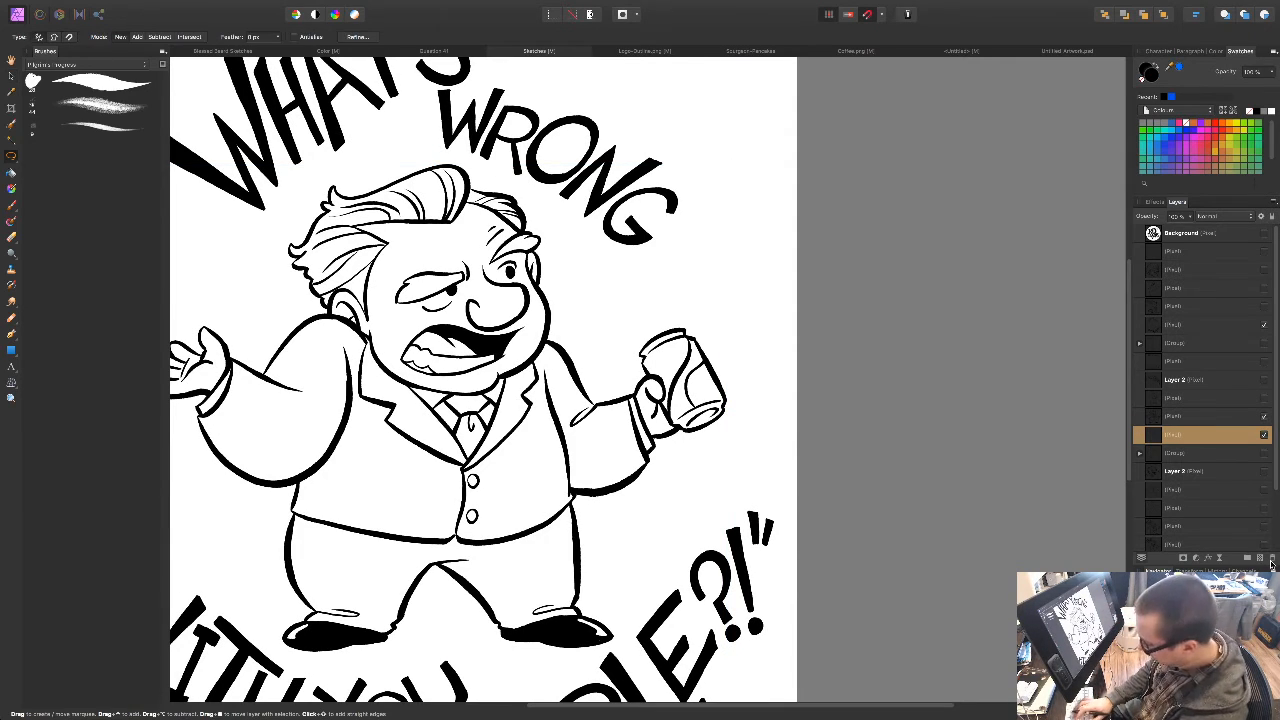
Step: Trace a freehand selection along the near ear, jaw and chin outlines, including the adjoining face area
key(super+plus)
drag(454, 462, 633, 500)
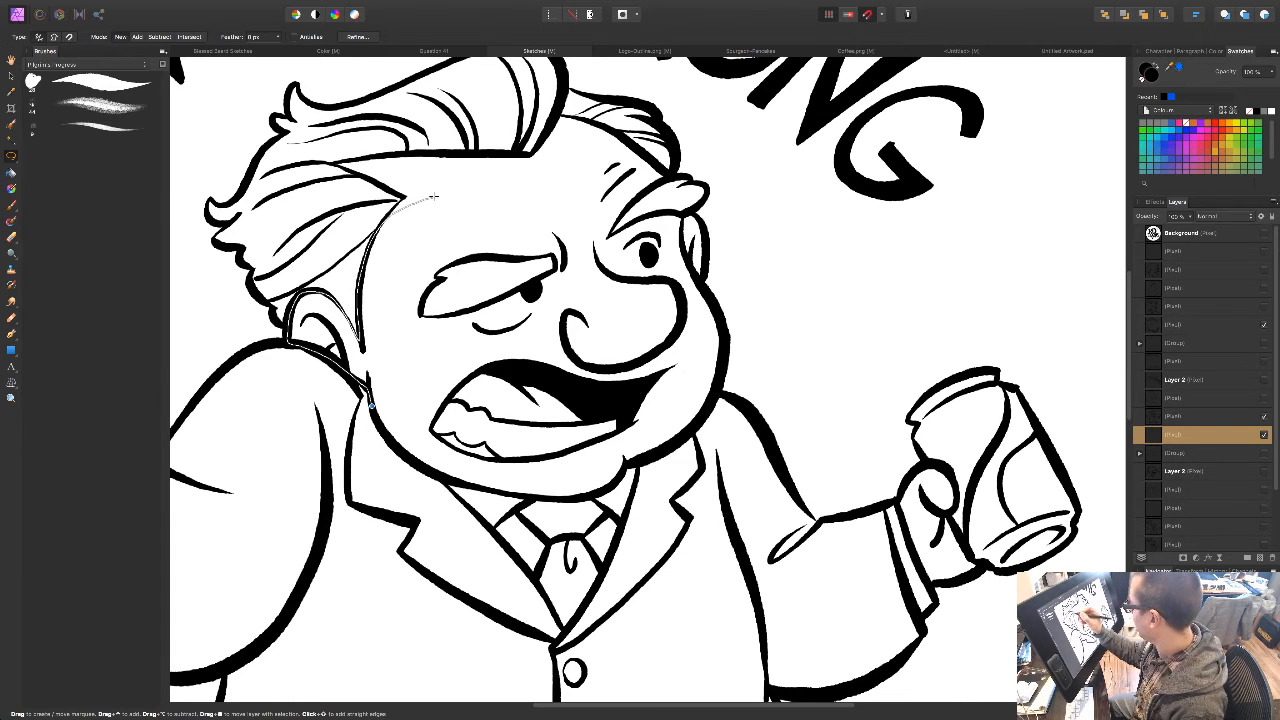
drag(390, 416, 375, 409)
drag(498, 485, 464, 385)
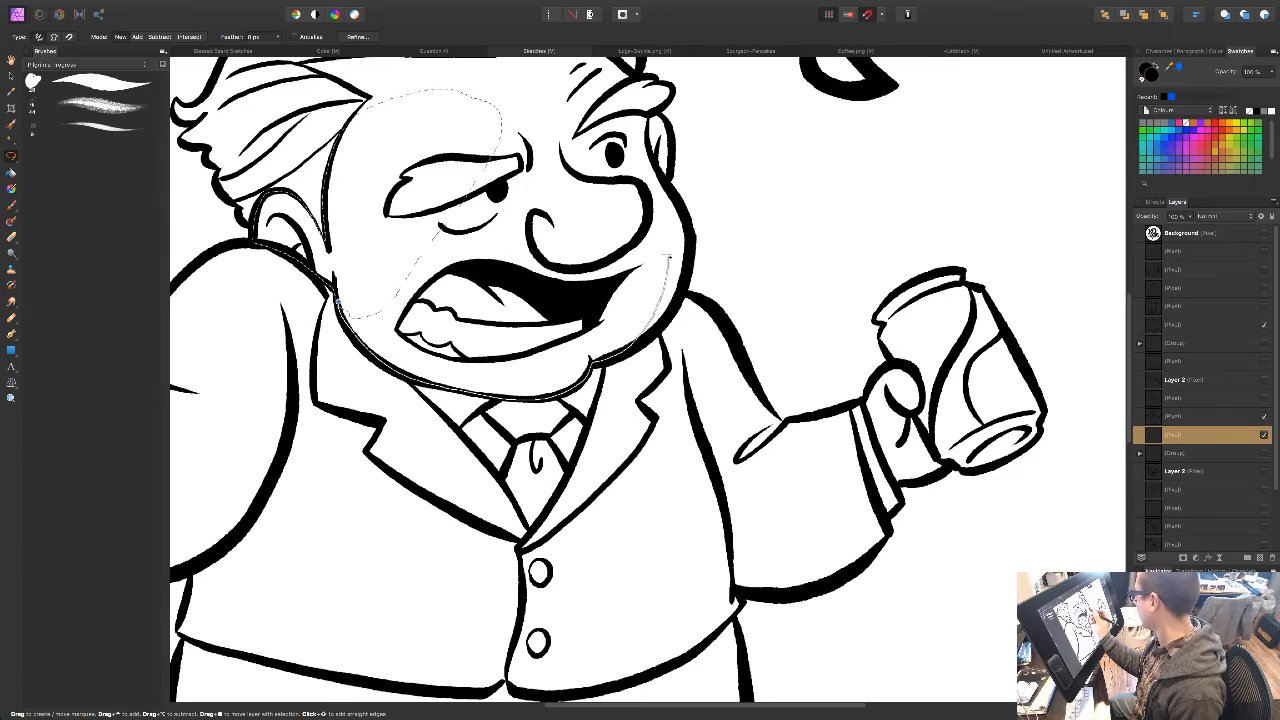
drag(598, 226, 561, 446)
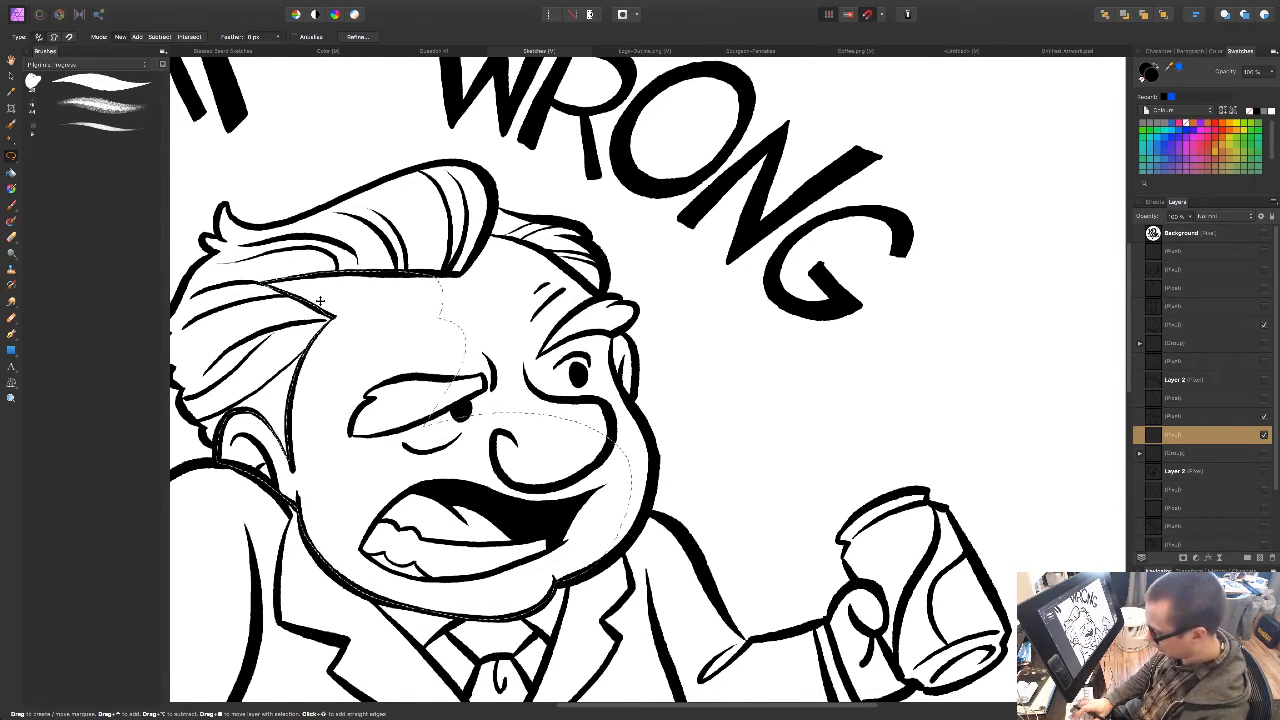
Step: Extend the freehand selection along the hairline to take in the character's forehead
key(super+plus)
drag(340, 331, 566, 513)
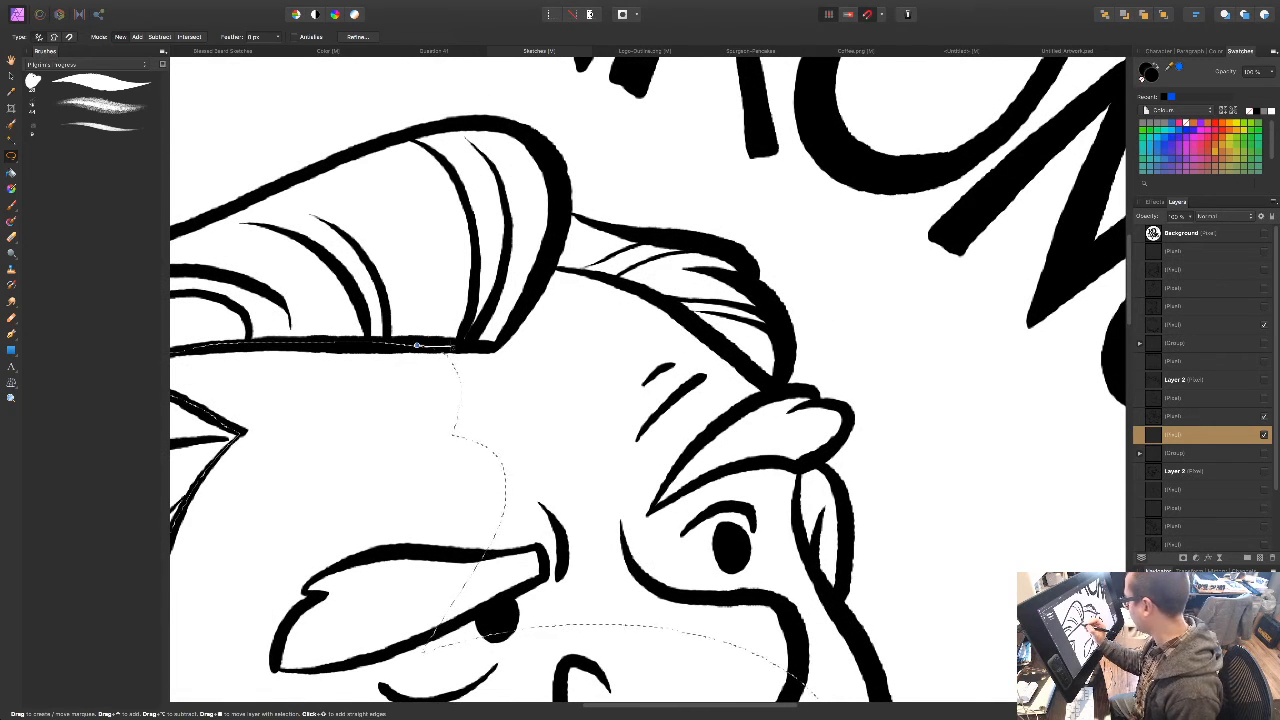
mouse_move(497, 344)
mouse_down()
mouse_move(549, 268)
mouse_move(614, 281)
mouse_move(632, 349)
mouse_move(397, 434)
mouse_move(366, 426)
mouse_up()
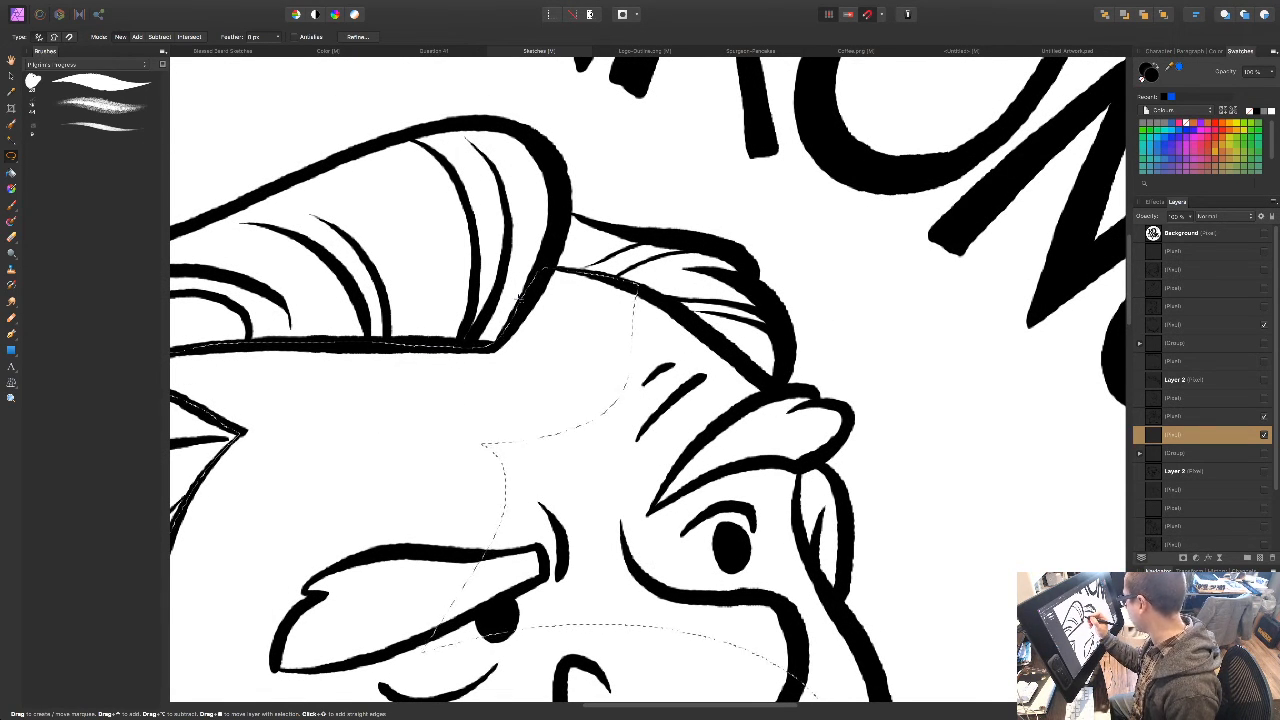
drag(507, 519, 528, 393)
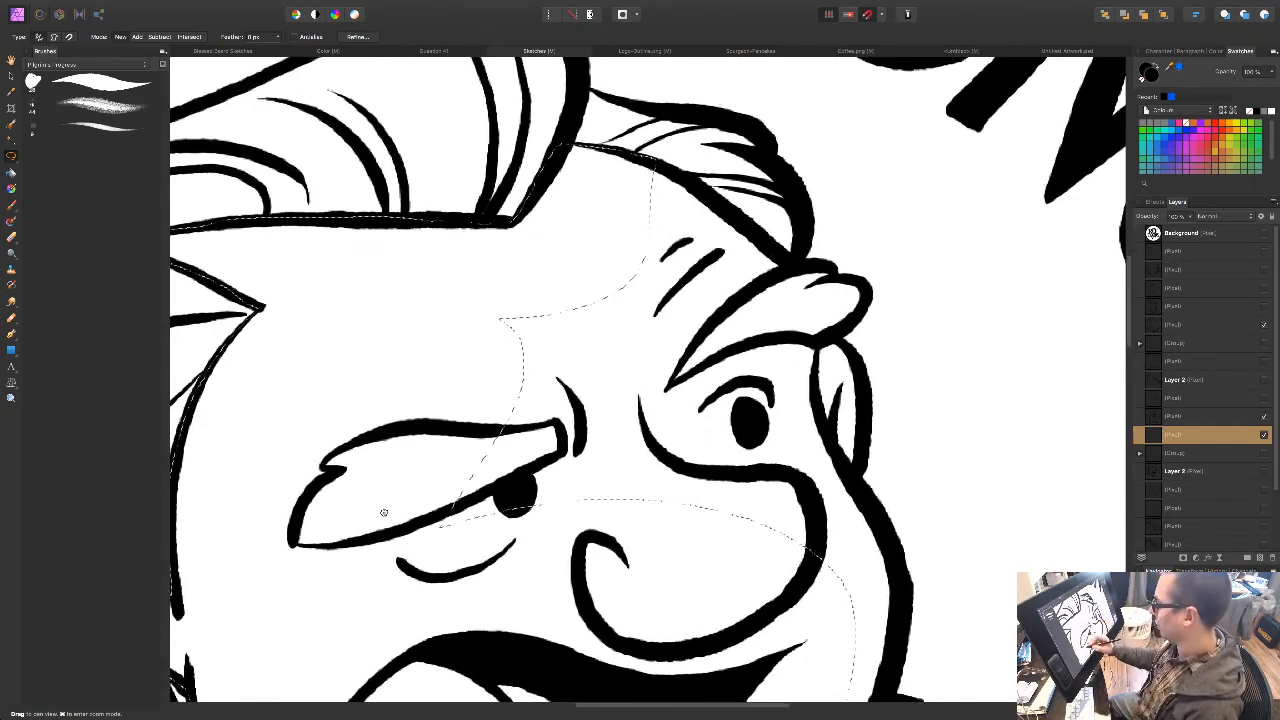
drag(354, 580, 475, 374)
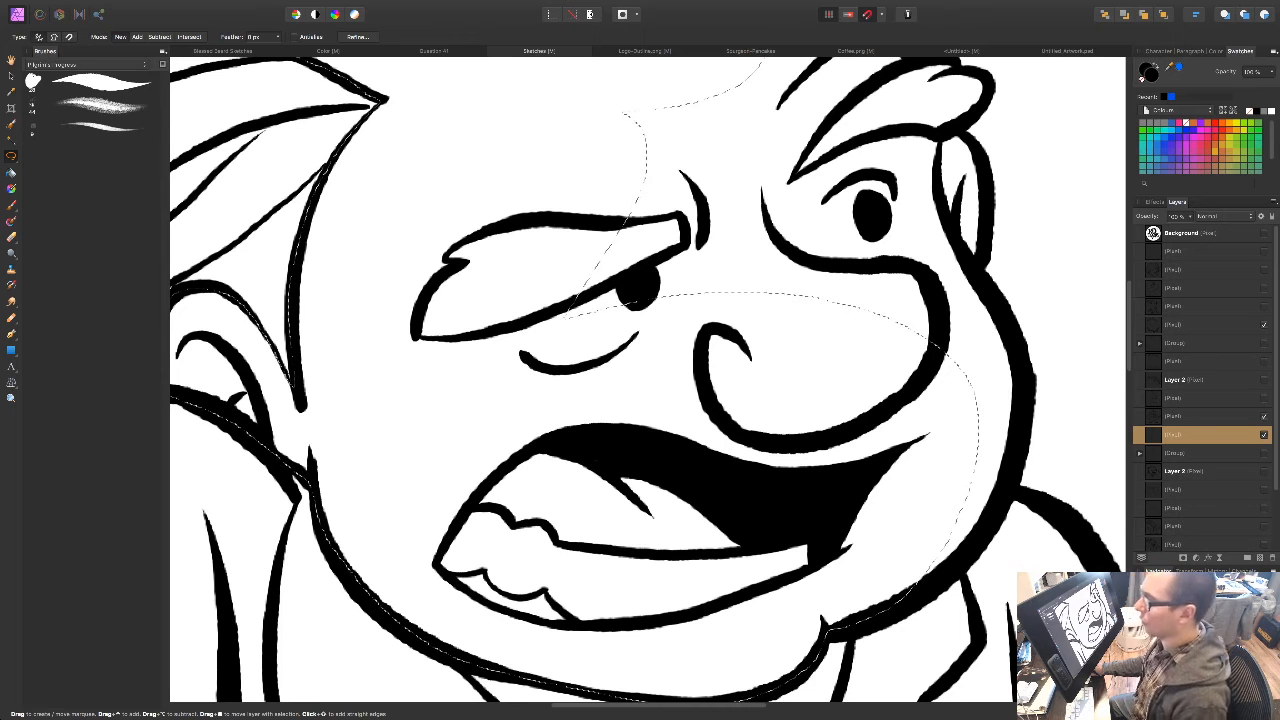
Step: Add the raised brow area, far ear and far cheek to the selection, completing the outline of the face
drag(603, 434, 249, 655)
mouse_move(418, 172)
mouse_down()
mouse_move(540, 262)
mouse_move(548, 336)
mouse_move(383, 214)
mouse_up()
drag(580, 451, 523, 346)
mouse_move(492, 193)
mouse_down()
mouse_move(531, 247)
mouse_move(565, 495)
mouse_up()
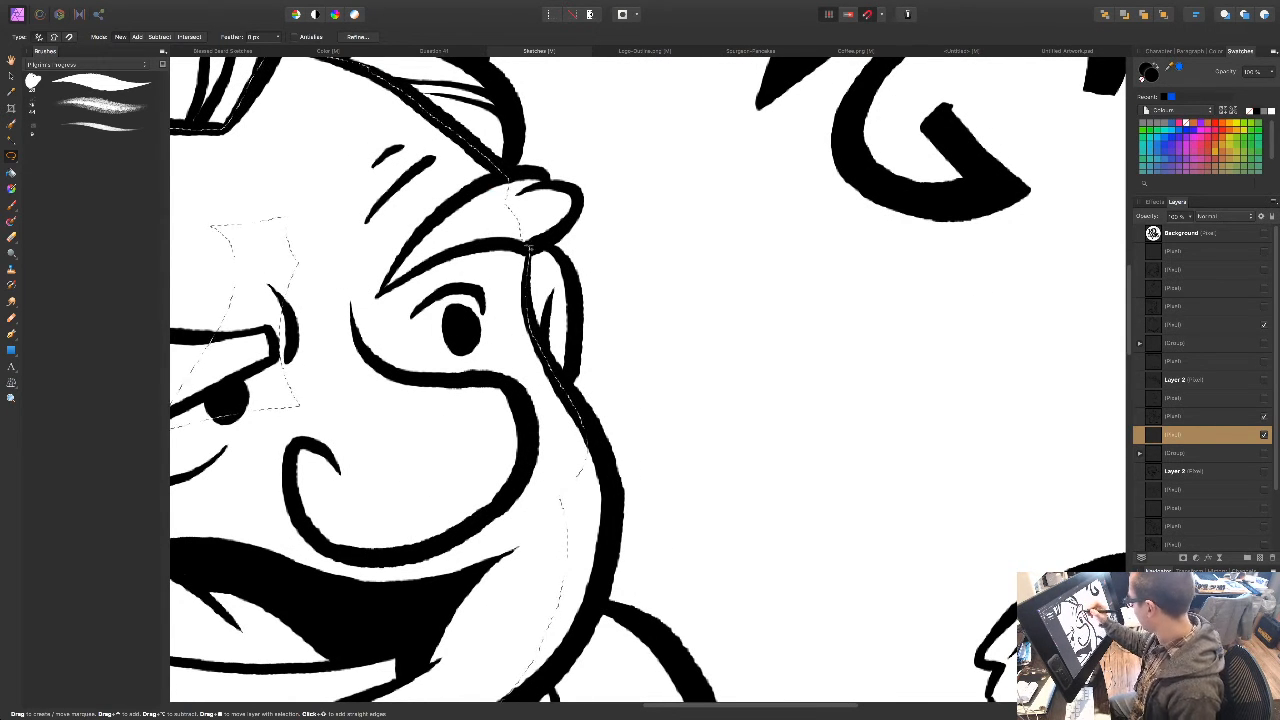
drag(532, 512, 647, 422)
mouse_move(443, 325)
mouse_down()
mouse_move(528, 349)
mouse_move(359, 176)
mouse_move(405, 124)
mouse_move(520, 230)
mouse_move(608, 430)
mouse_move(467, 229)
mouse_move(608, 405)
mouse_up()
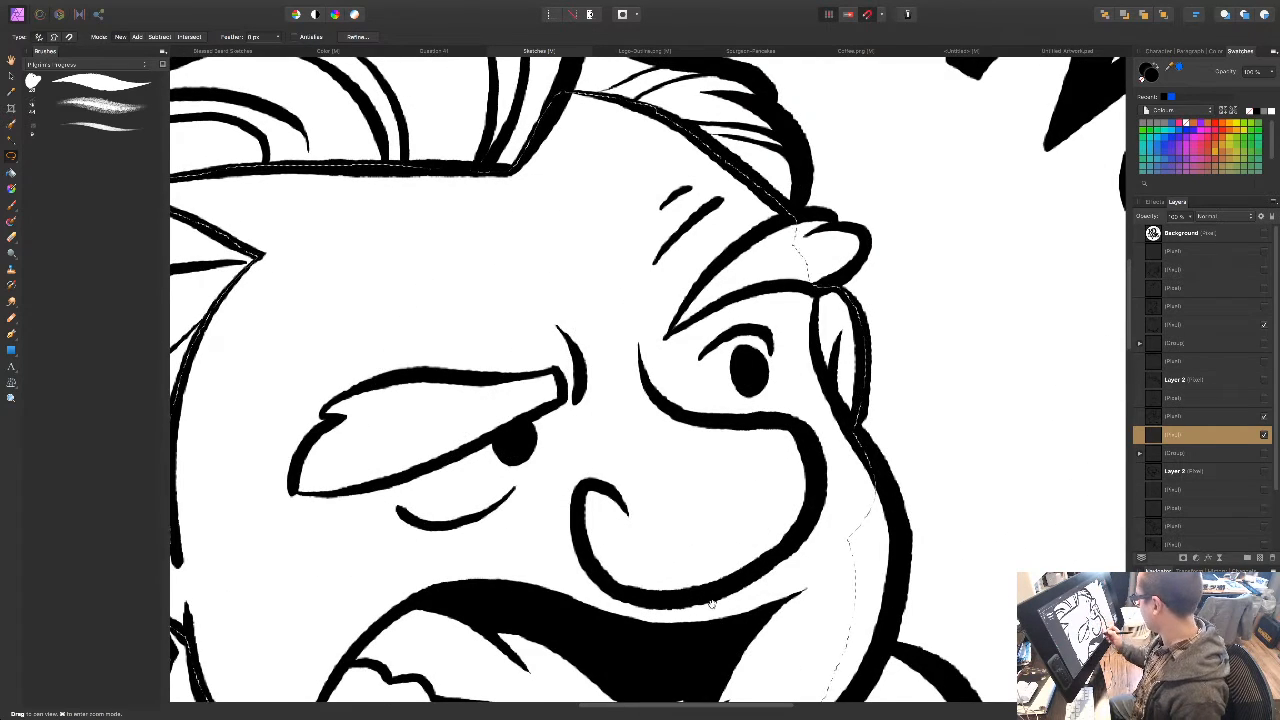
drag(740, 591, 454, 371)
mouse_move(557, 201)
mouse_down()
mouse_move(610, 320)
mouse_move(578, 465)
mouse_move(468, 553)
mouse_move(568, 478)
mouse_up()
drag(450, 616, 550, 519)
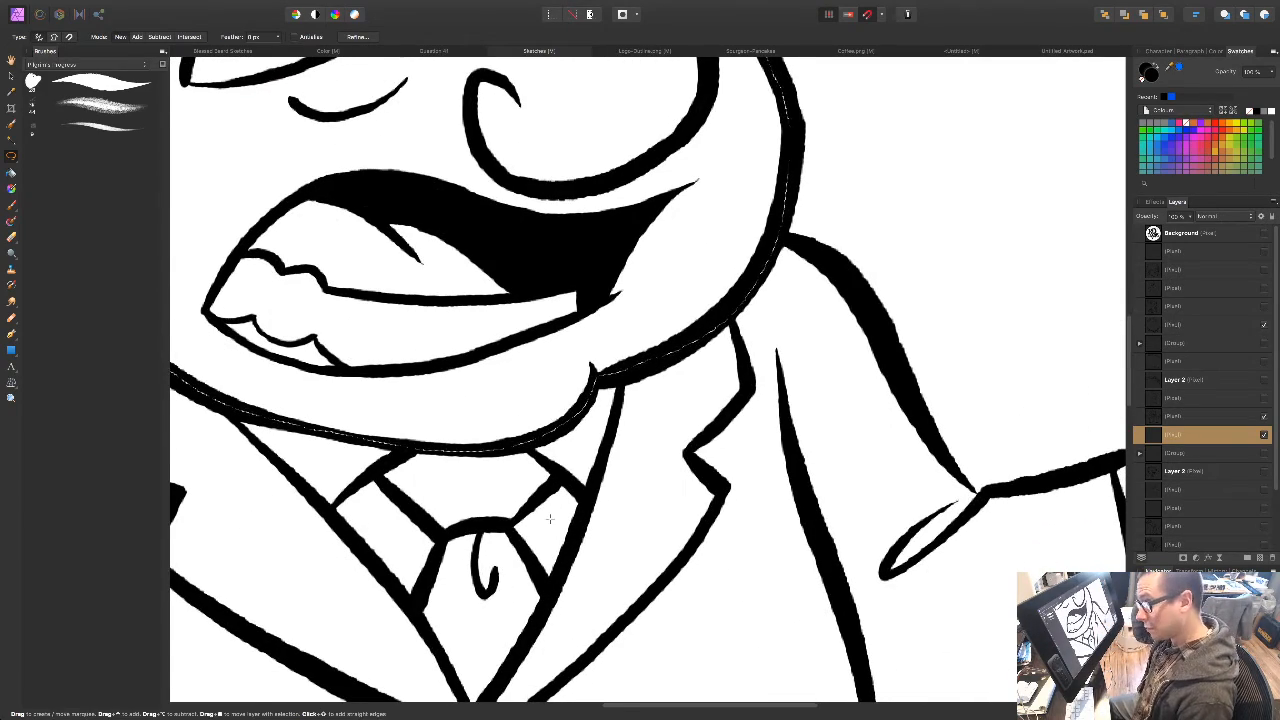
Step: Add the character's open, empty hand to the selection, following the outlines of the fingers, thumb and wrist
drag(313, 362, 734, 586)
drag(536, 457, 548, 423)
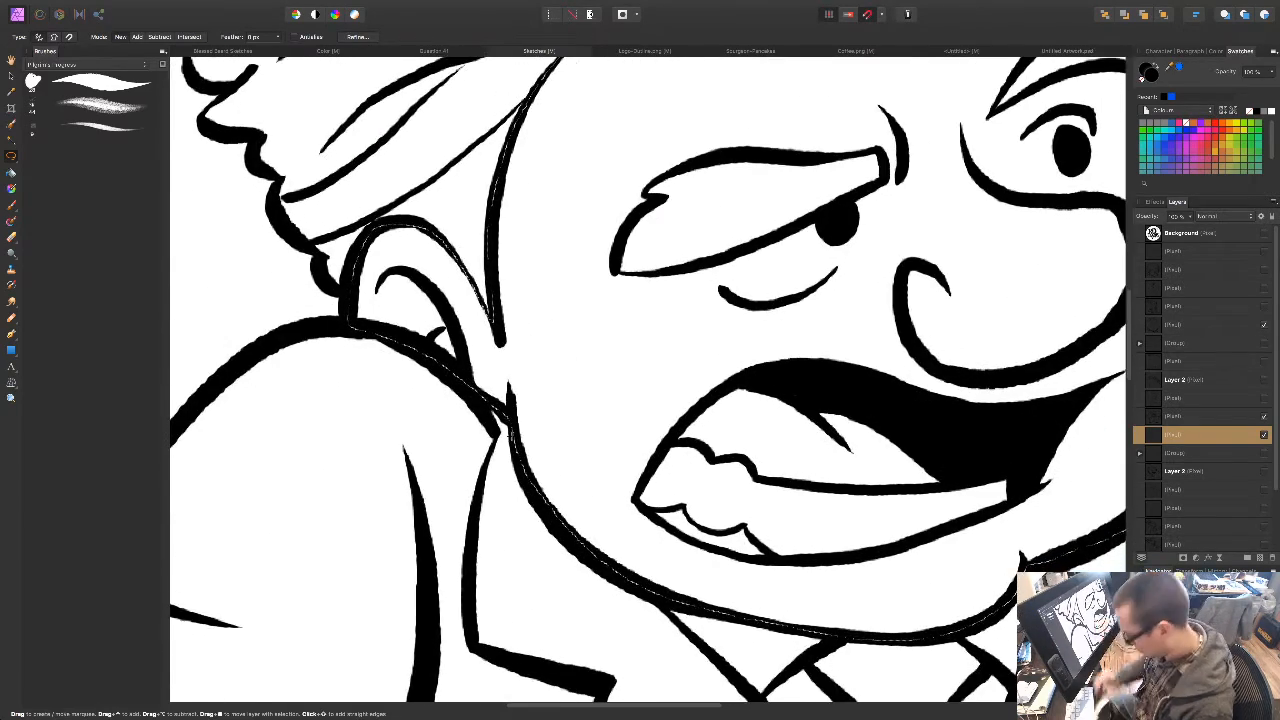
key(super+minus)
key(super+minus)
drag(587, 488, 598, 302)
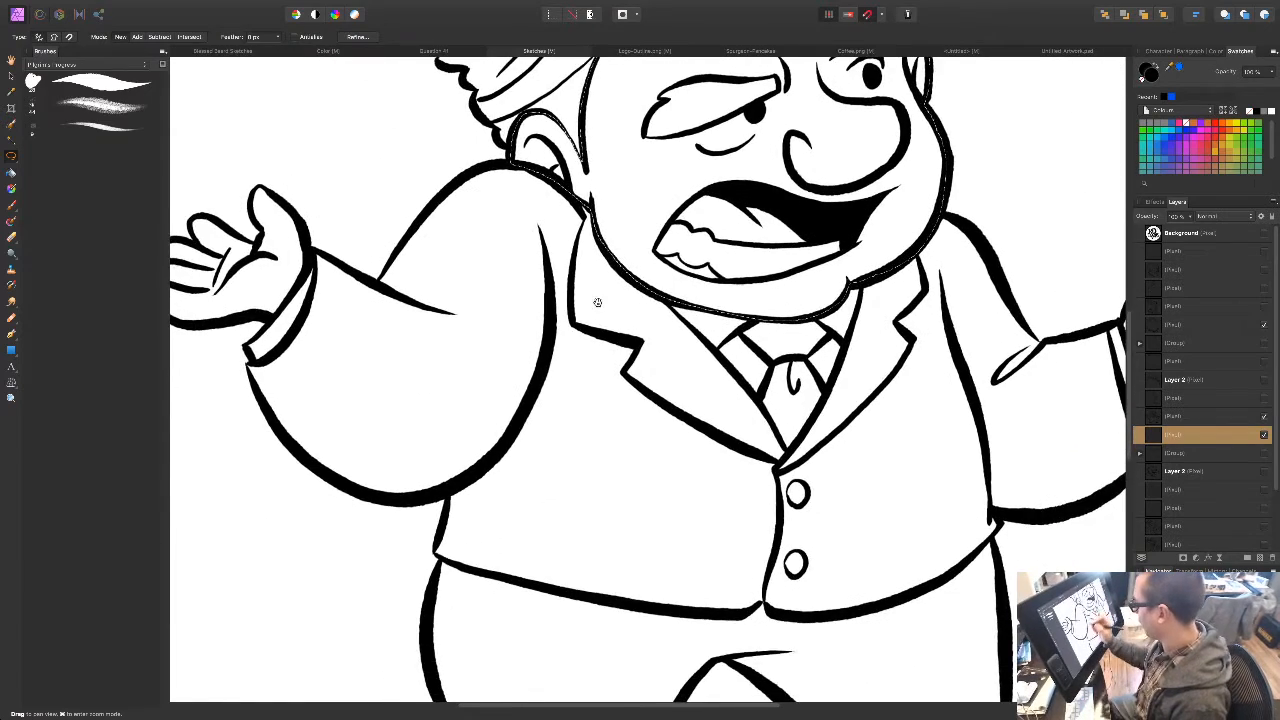
drag(353, 321, 577, 403)
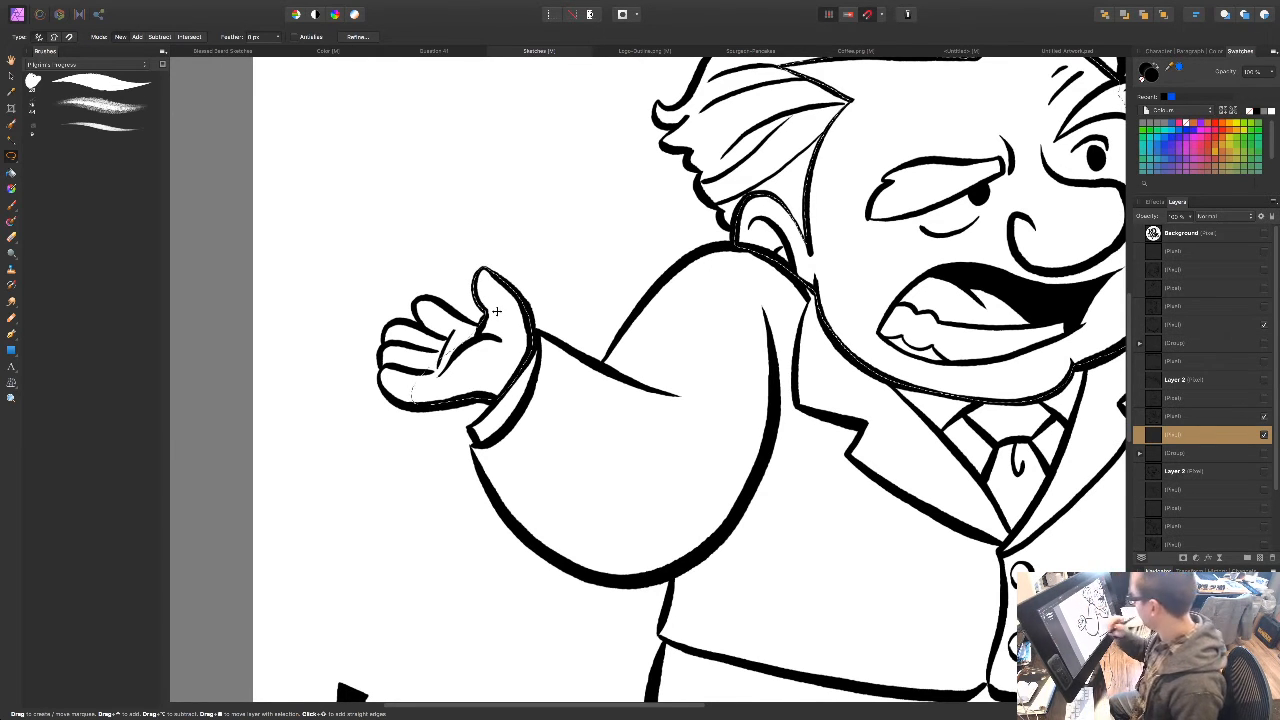
key(super+plus)
drag(438, 424, 786, 471)
mouse_move(660, 300)
mouse_down()
mouse_move(642, 328)
mouse_move(556, 260)
mouse_move(532, 262)
mouse_move(466, 312)
mouse_move(458, 450)
mouse_move(600, 468)
mouse_move(700, 318)
mouse_up()
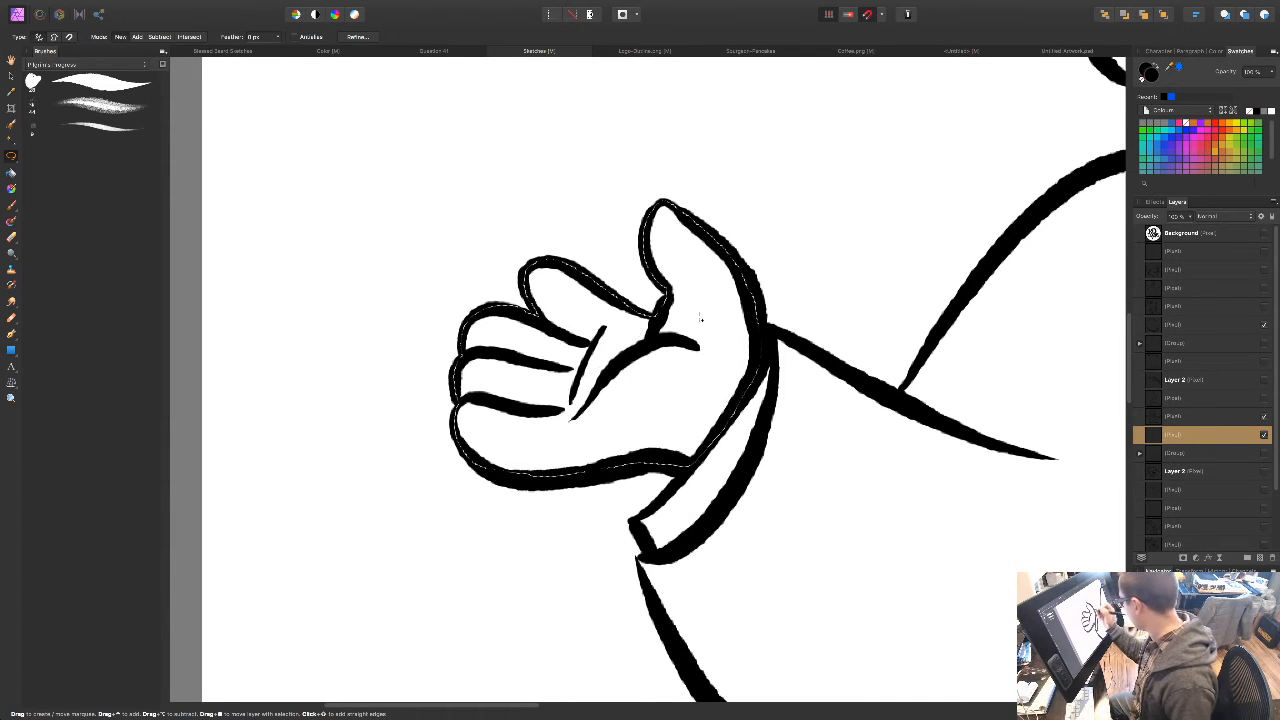
Step: Add the hand holding the can to the selection, tracing its knuckles, palm and cuff edge
mouse_move(645, 563)
mouse_down()
mouse_move(517, 523)
mouse_move(426, 442)
mouse_move(433, 424)
mouse_up()
drag(635, 394, 429, 511)
drag(892, 500, 231, 418)
drag(935, 471, 358, 437)
drag(735, 451, 375, 459)
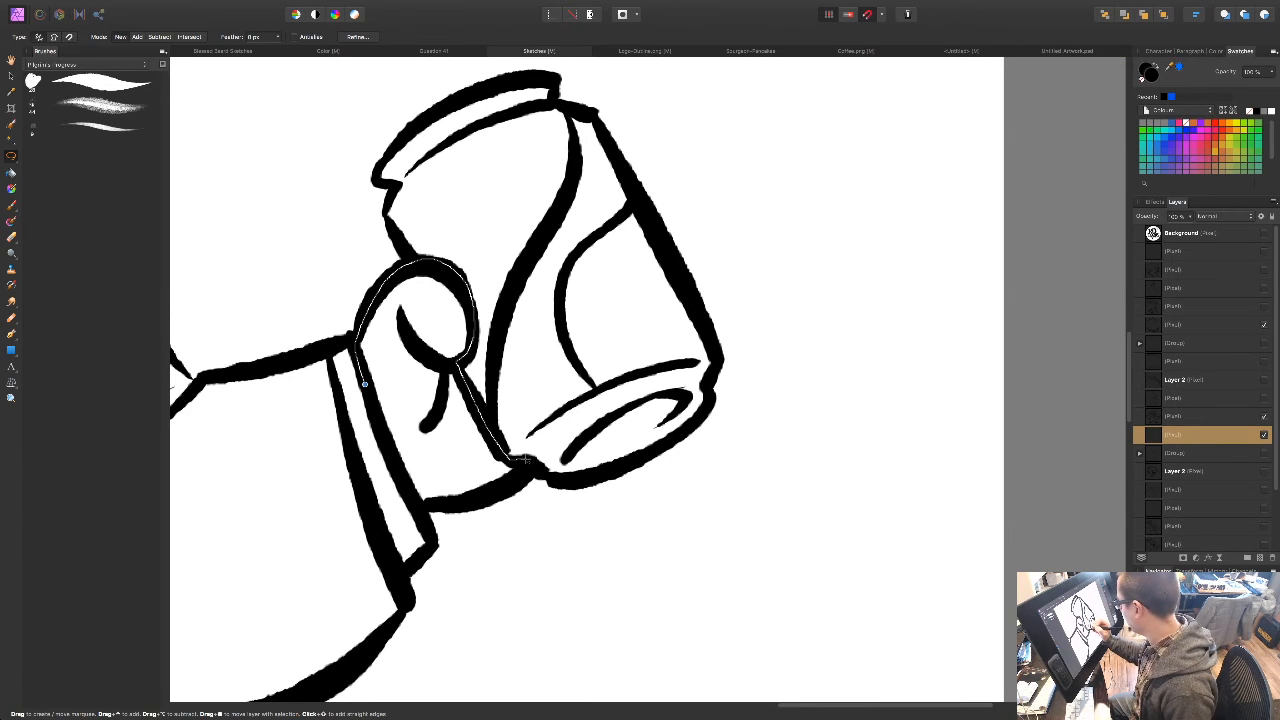
drag(391, 466, 365, 384)
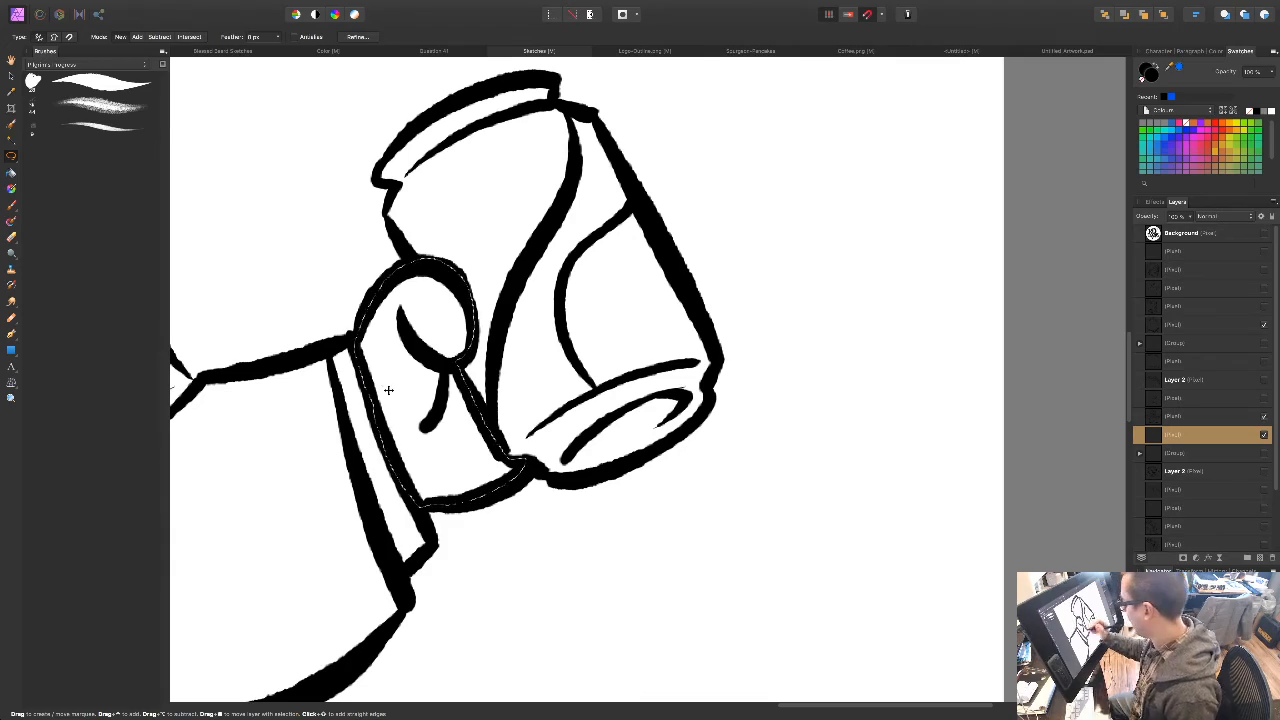
Step: Examine the combined selection of the face and both hands for missed areas
key(super+minus)
key(super+minus)
drag(449, 479, 626, 483)
drag(607, 535, 497, 481)
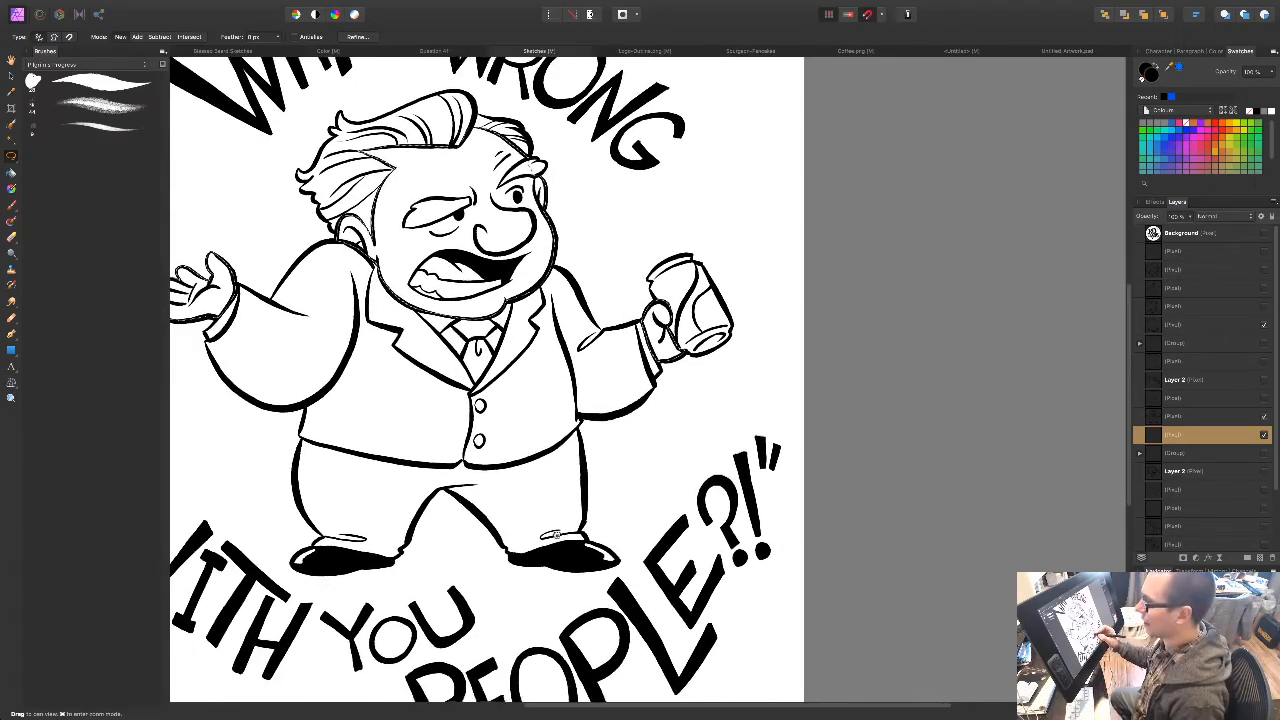
drag(527, 588, 637, 557)
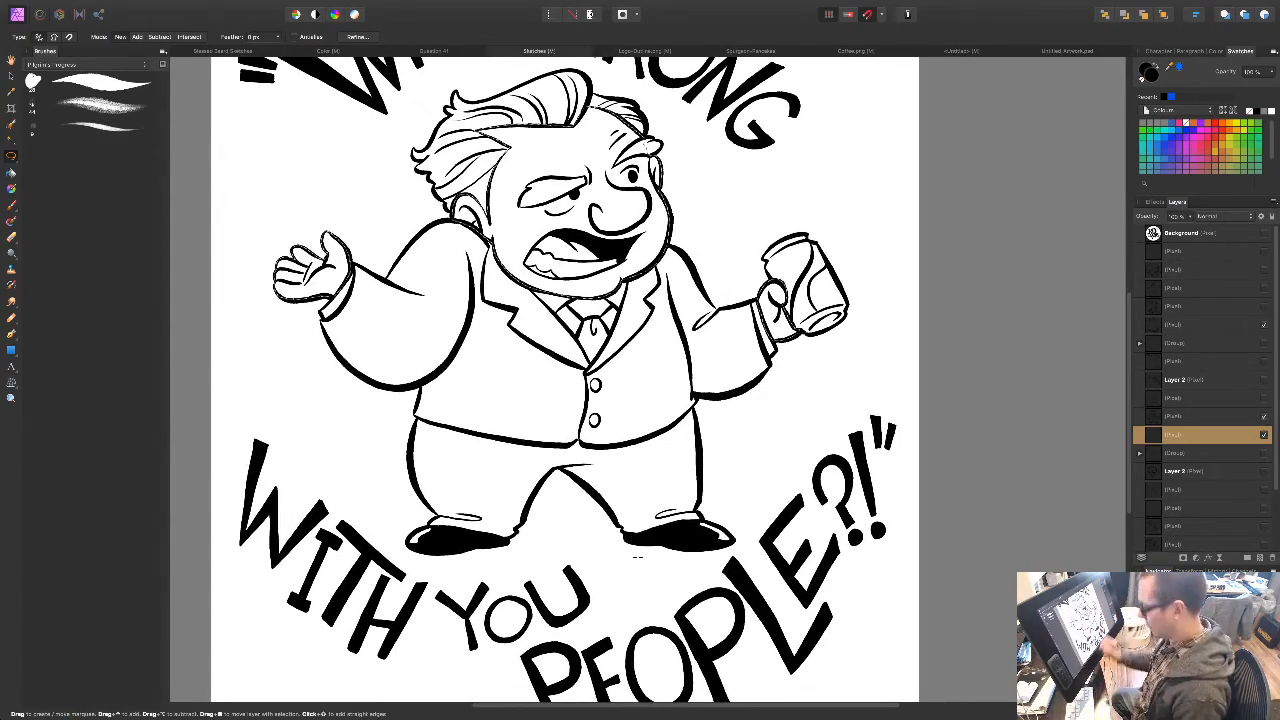
key(super+plus)
drag(397, 411, 500, 583)
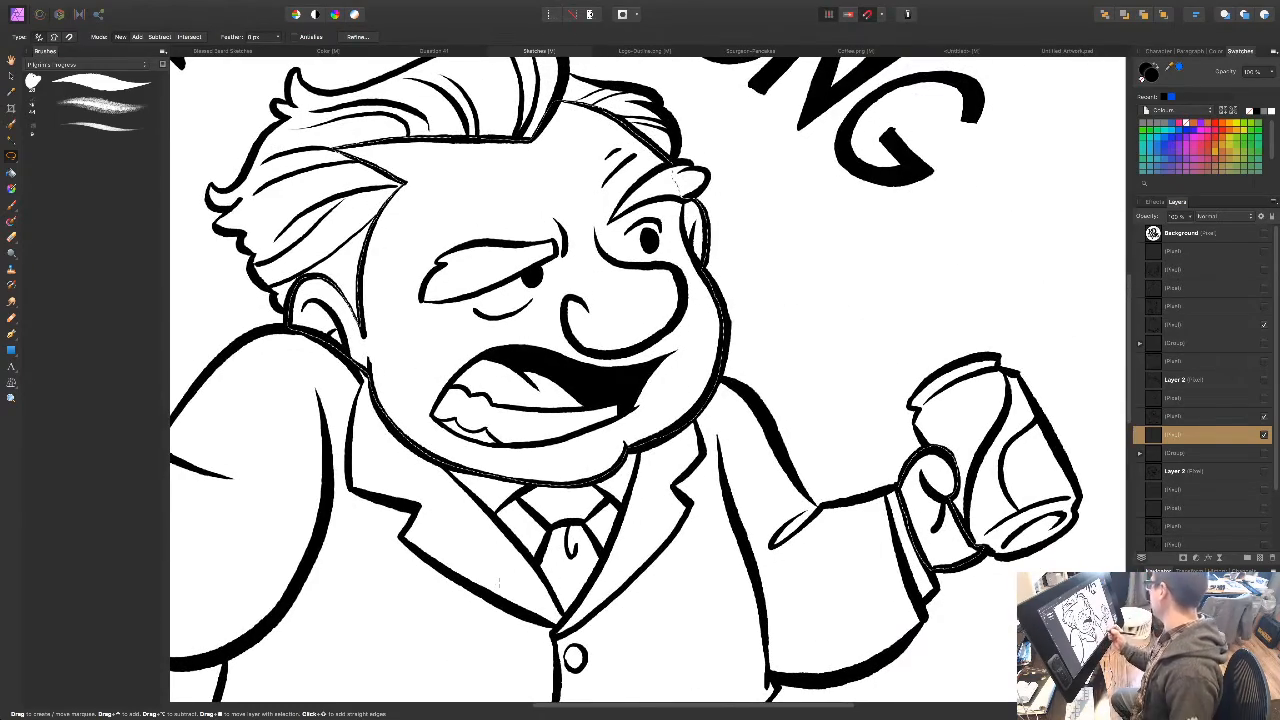
mouse_move(678, 490)
mouse_down()
mouse_move(591, 493)
mouse_move(729, 492)
mouse_up()
mouse_move(414, 625)
mouse_down()
mouse_move(494, 551)
mouse_move(634, 523)
mouse_move(383, 550)
mouse_move(337, 540)
mouse_move(294, 493)
mouse_up()
key(super+minus)
key(super+minus)
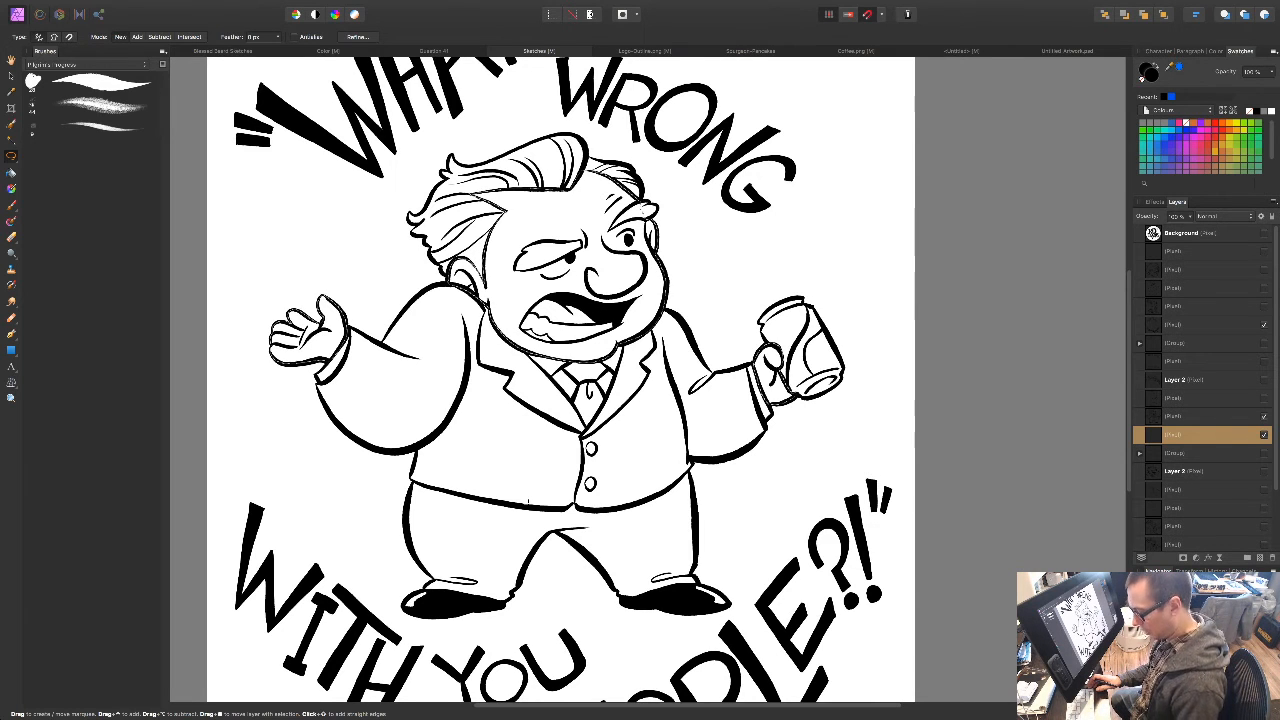
Step: Fill the selected face and hands with a light peach skin tone as a custom colour
key(shift+F5)
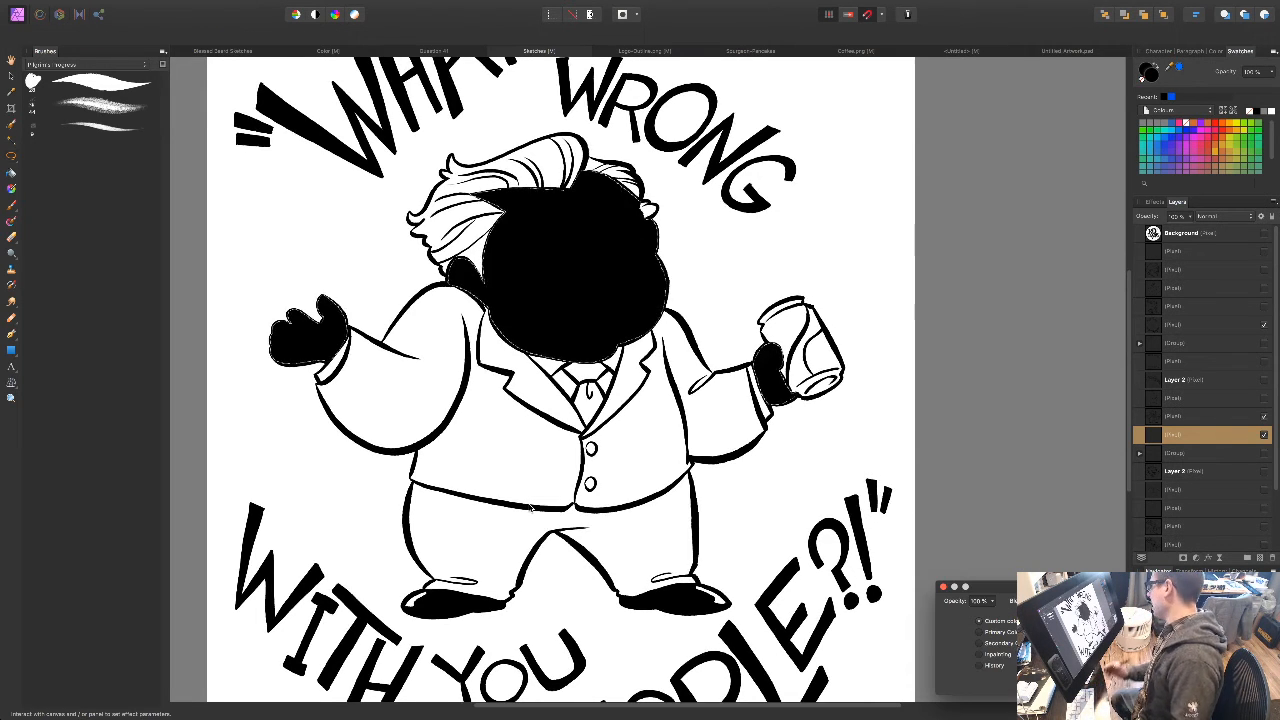
click(1097, 621)
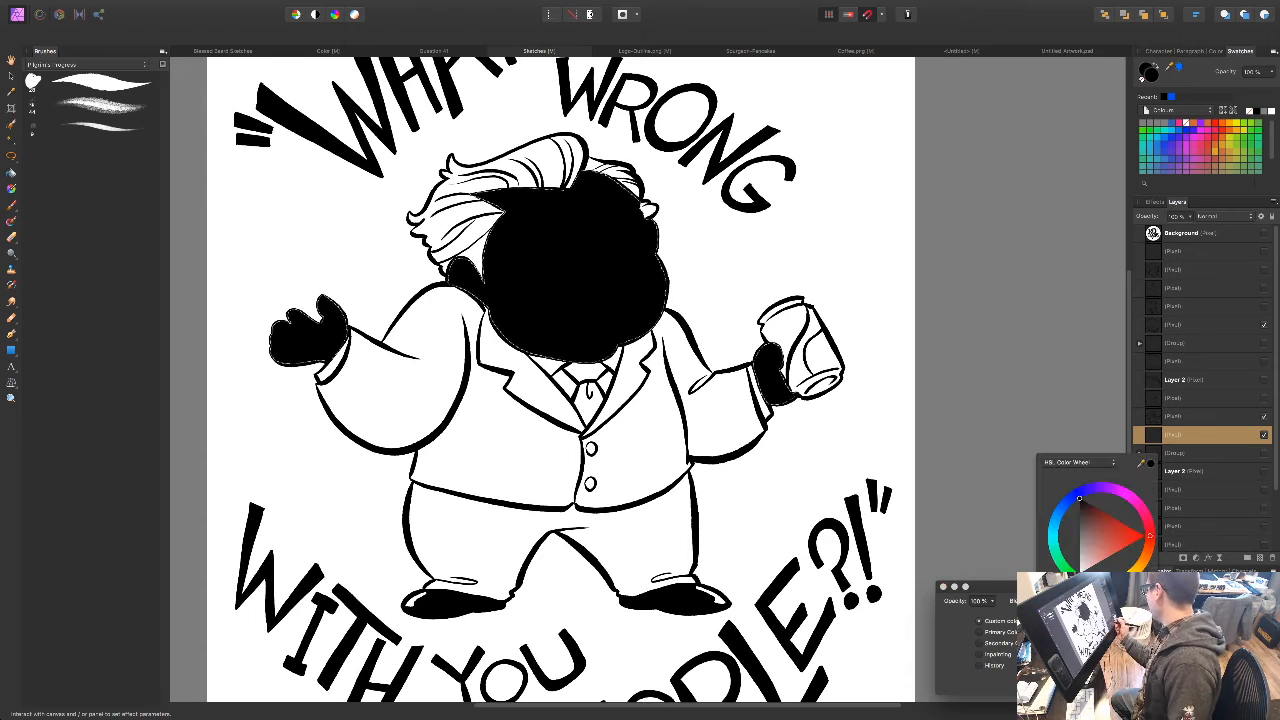
click(1149, 548)
click(1095, 561)
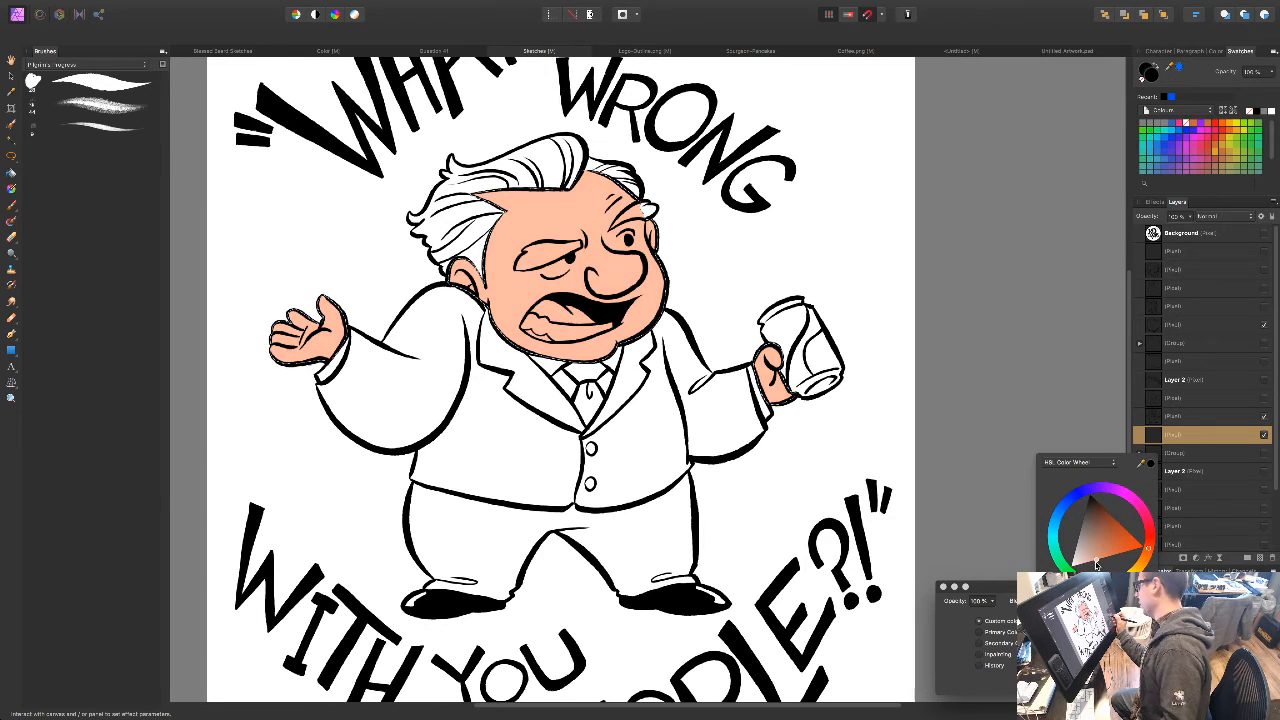
click(1130, 683)
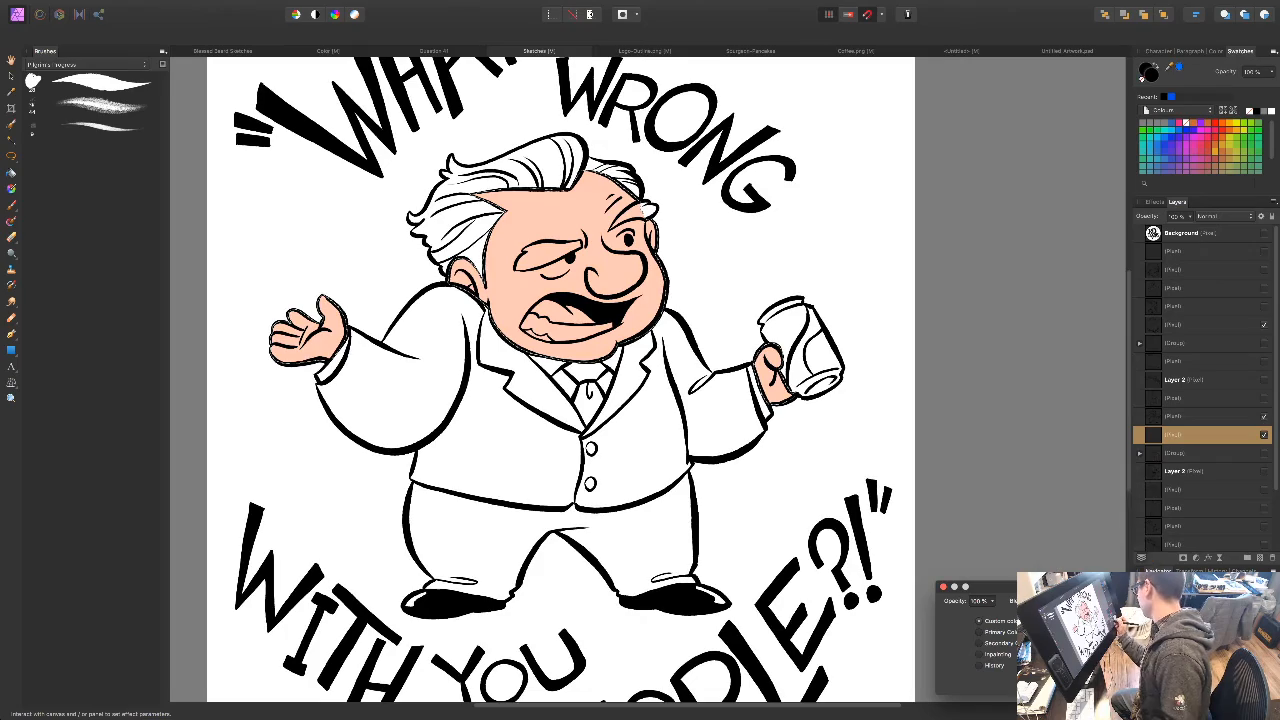
click(1130, 683)
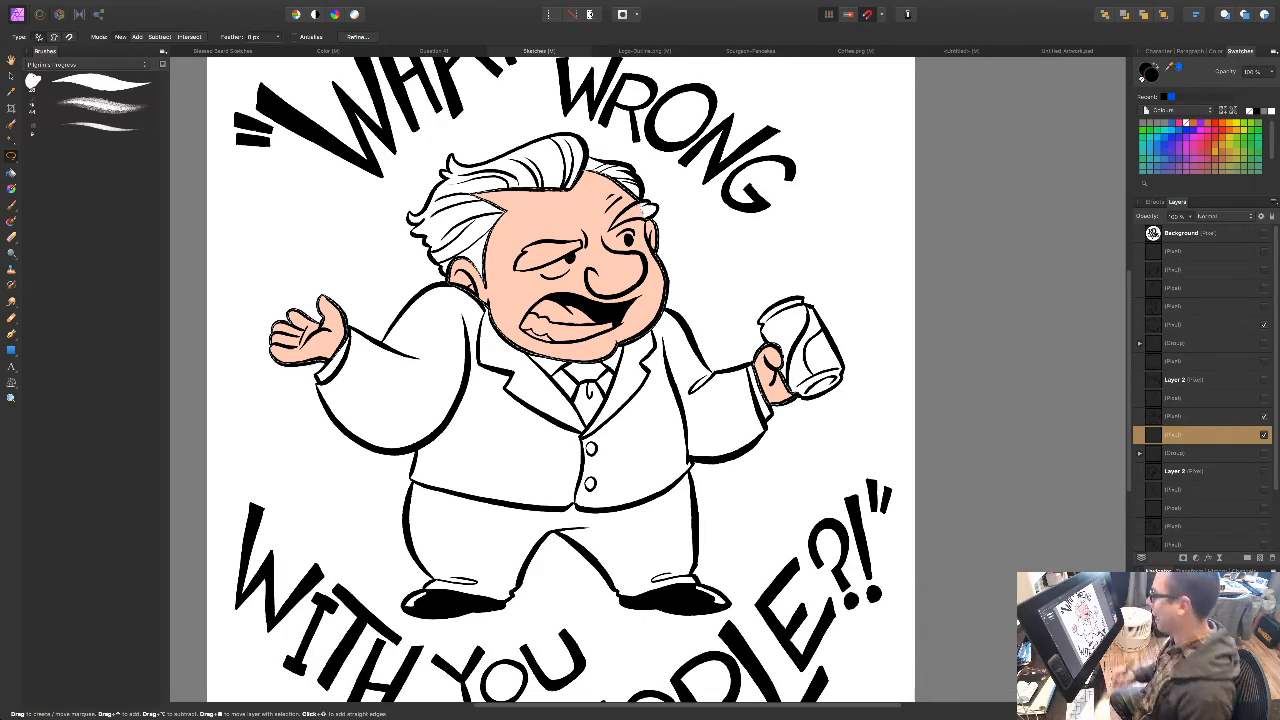
Step: Inspect the skin fill around the face and the can-holding hand, and clear the selection
key(super+plus)
key(super+plus)
drag(542, 437, 505, 531)
drag(571, 502, 598, 504)
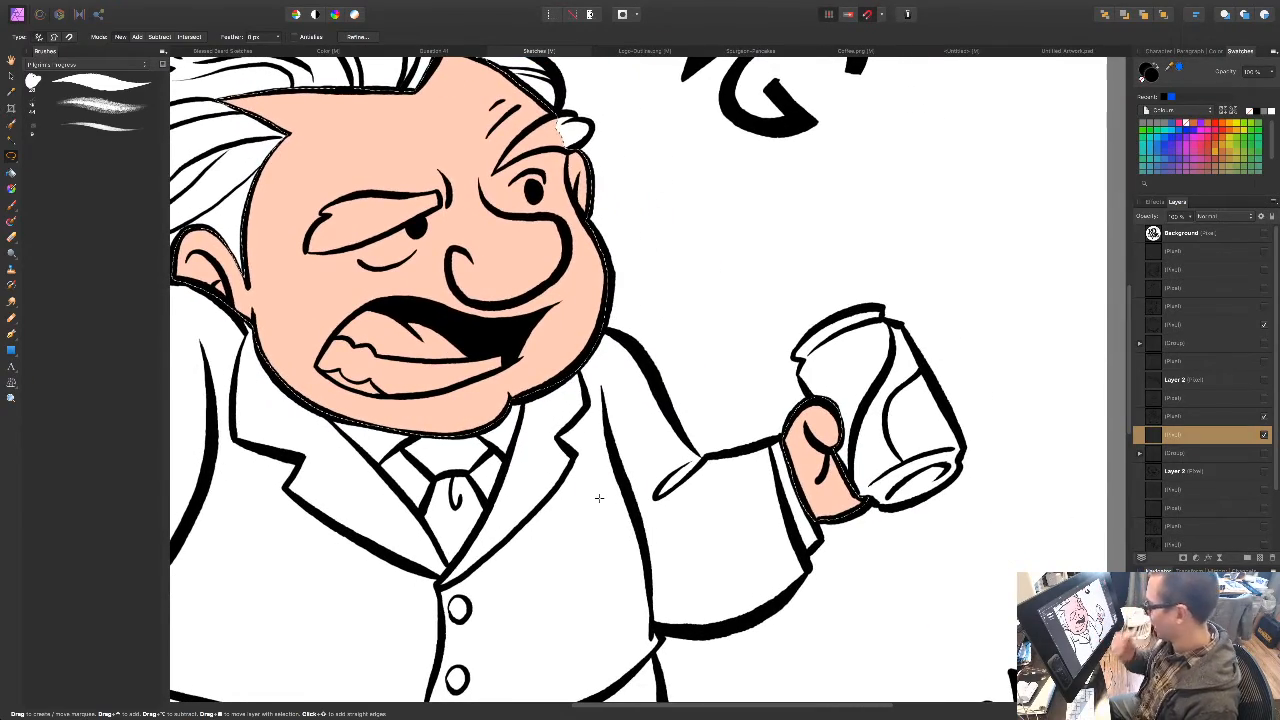
mouse_move(370, 468)
mouse_down()
mouse_move(578, 545)
mouse_move(568, 568)
mouse_move(579, 597)
mouse_up()
key(v)
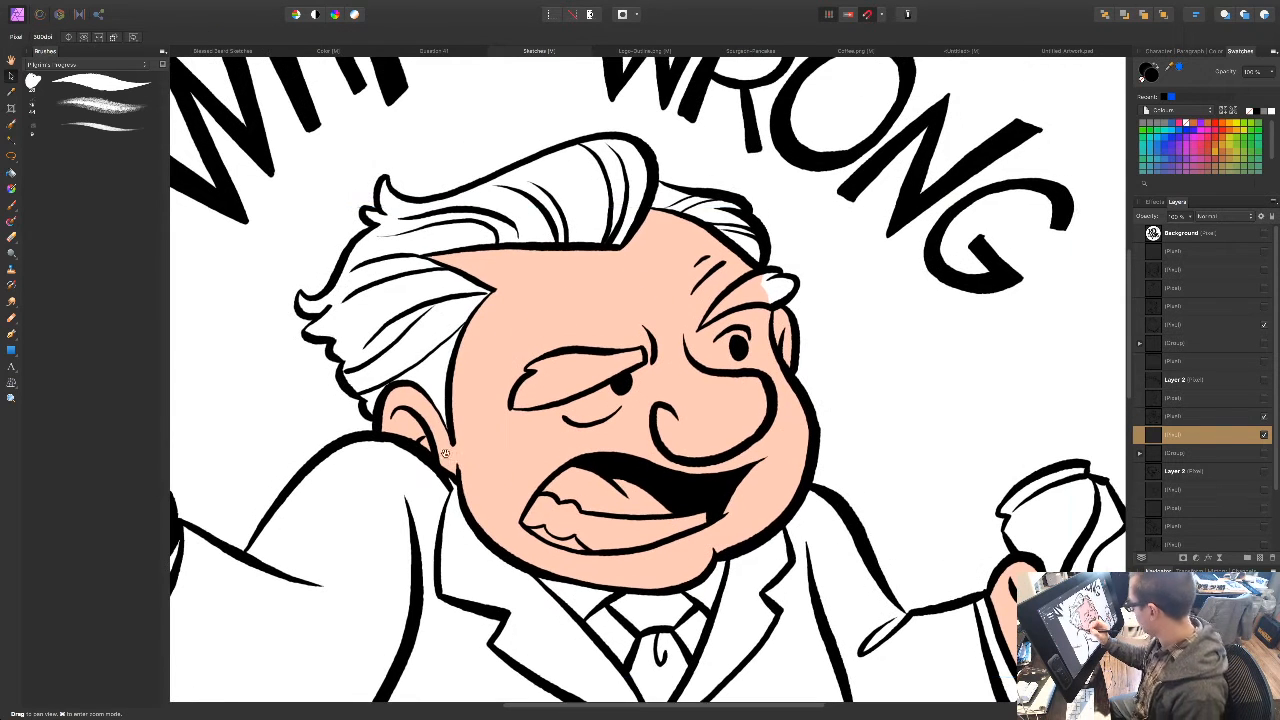
drag(458, 347, 453, 406)
key(super+z)
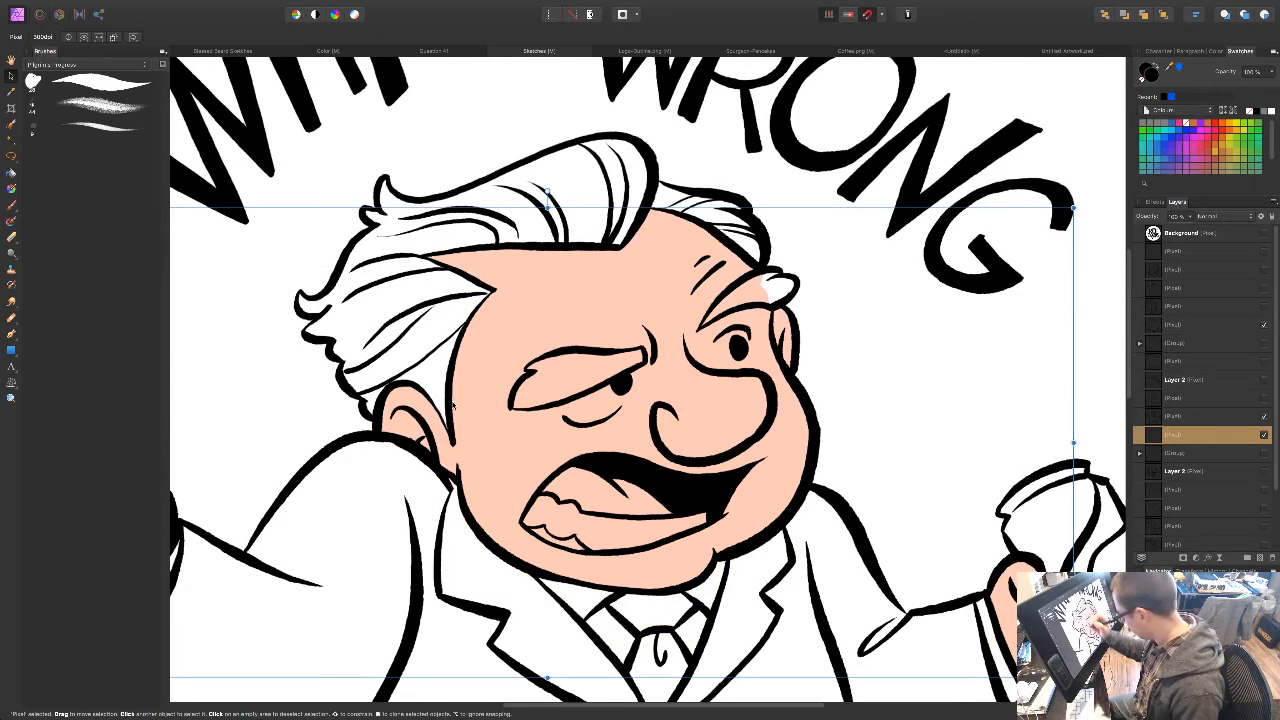
Step: Select the side section of the hair with the freehand lasso, from the temple and ear outline to the curled back tips
key(l)
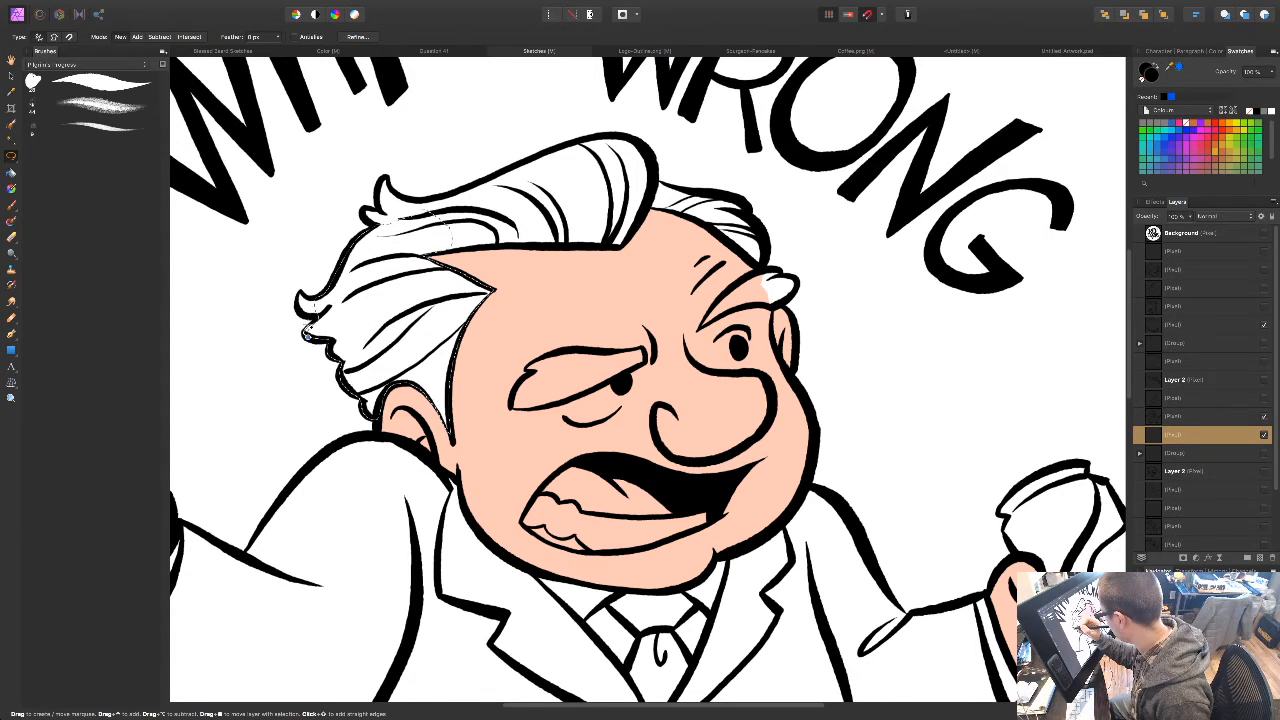
key(super+plus)
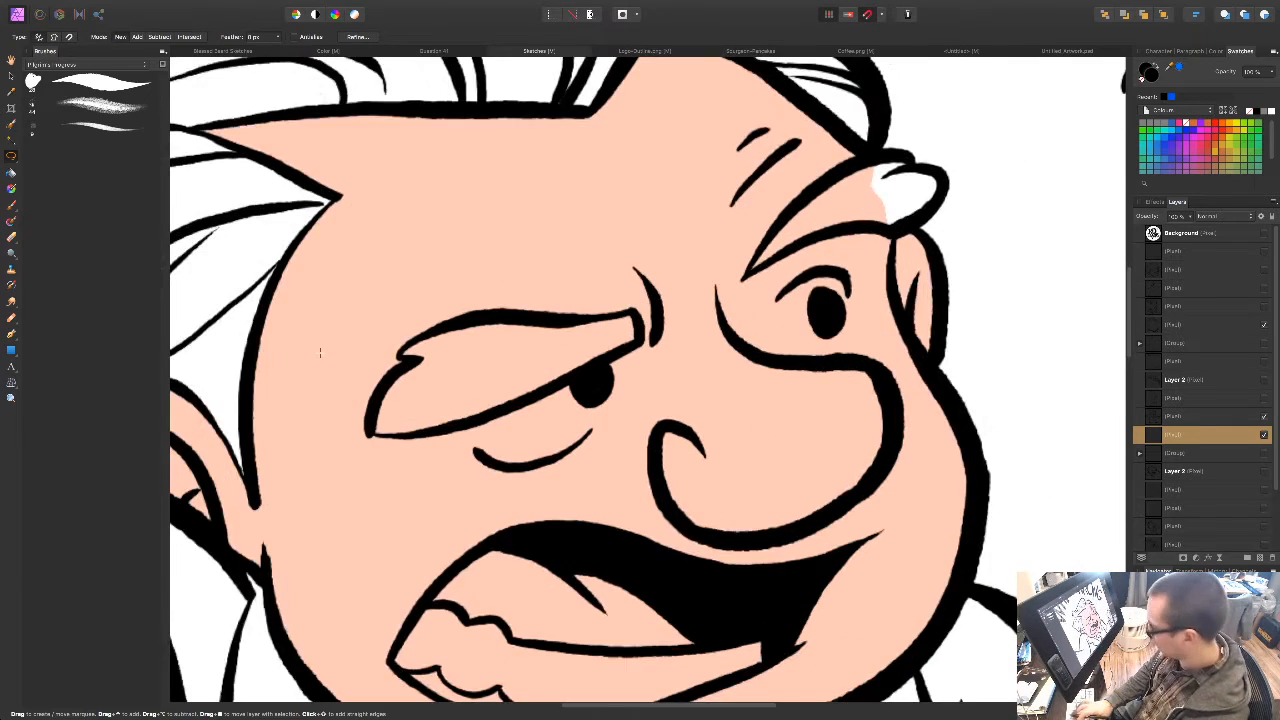
drag(321, 355, 816, 491)
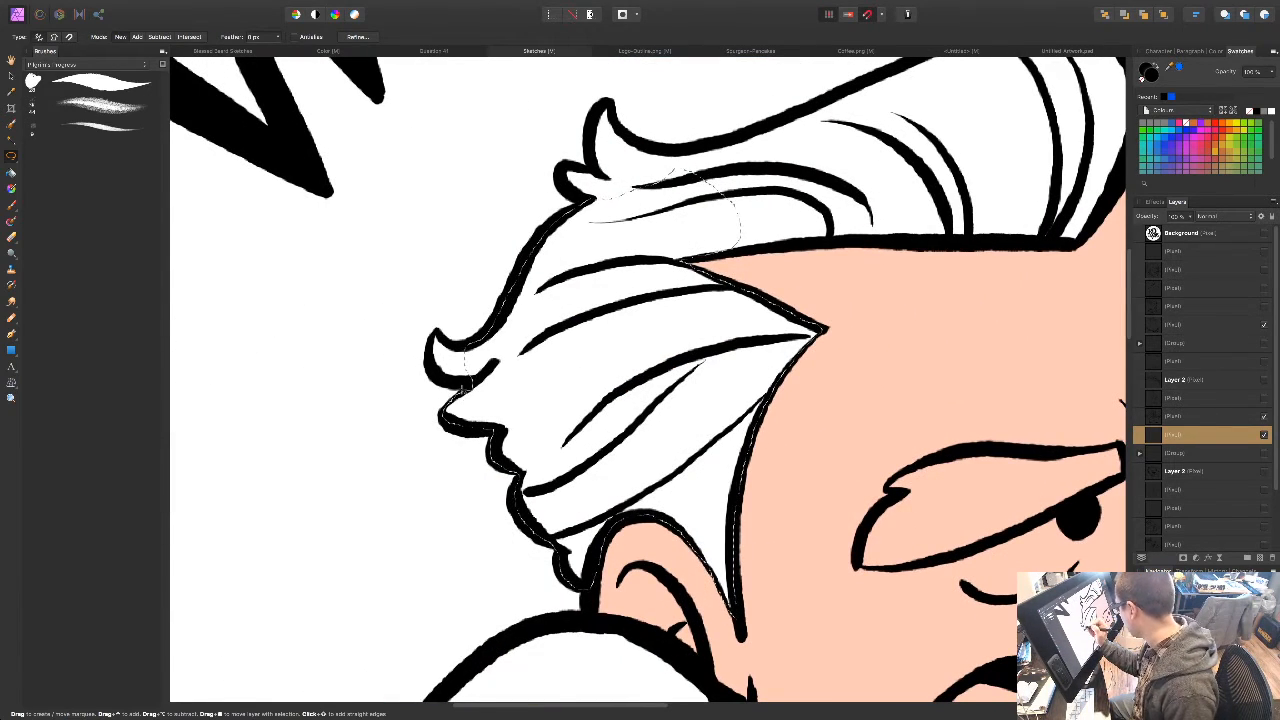
mouse_move(479, 380)
mouse_down()
mouse_move(443, 378)
mouse_move(430, 360)
mouse_move(436, 334)
mouse_move(476, 350)
mouse_up()
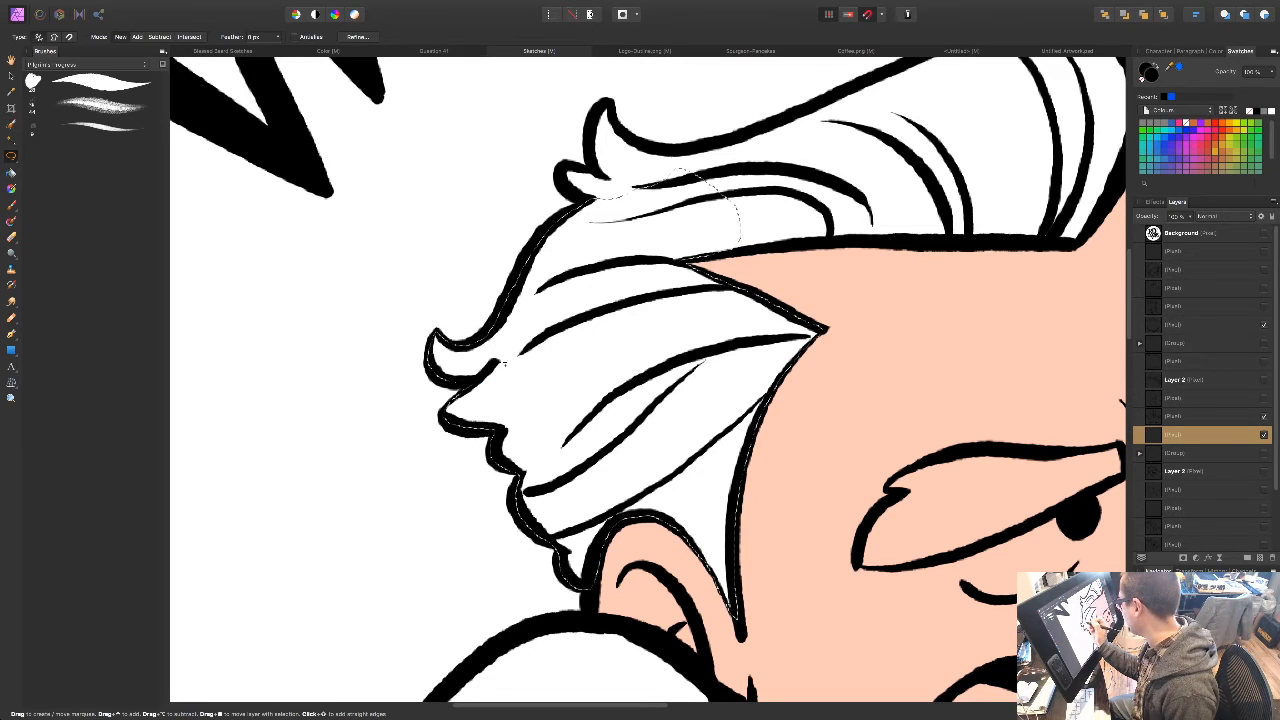
drag(743, 373, 514, 467)
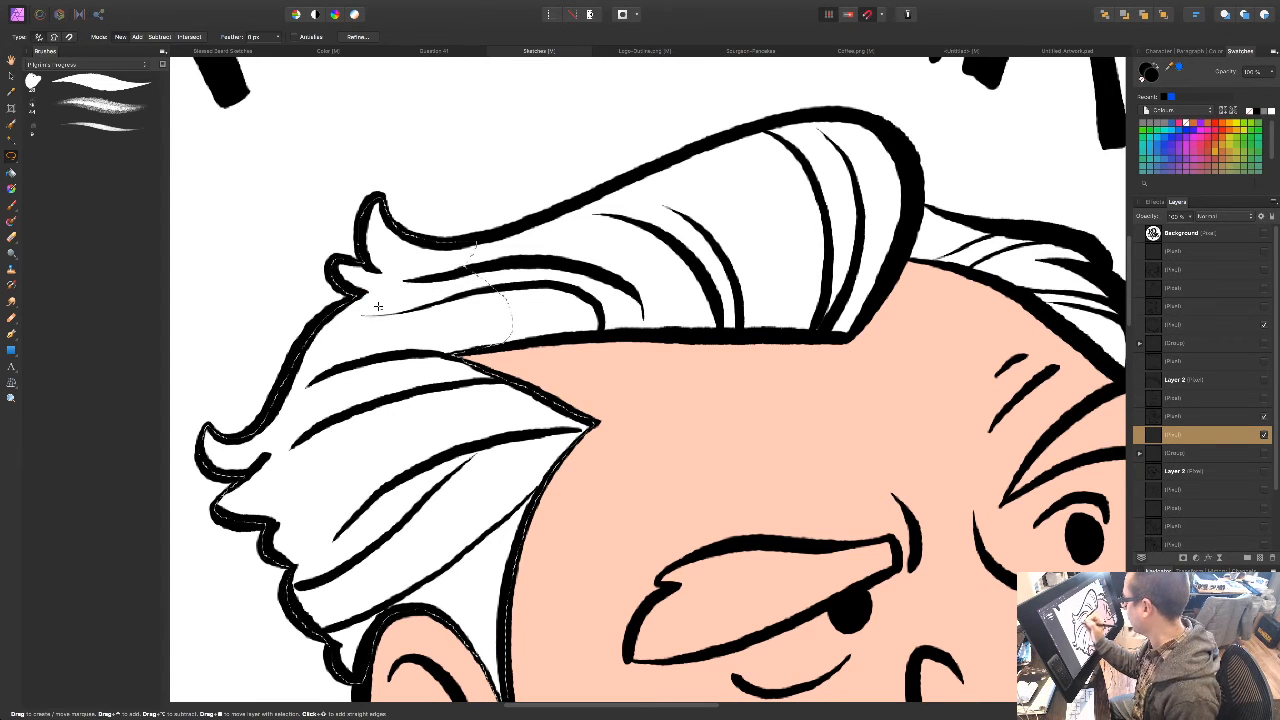
Step: Add the swept-back top of the hair to the selection, following its upper outline and the hairline above the forehead
mouse_move(670, 197)
mouse_down()
mouse_move(630, 296)
mouse_move(594, 323)
mouse_up()
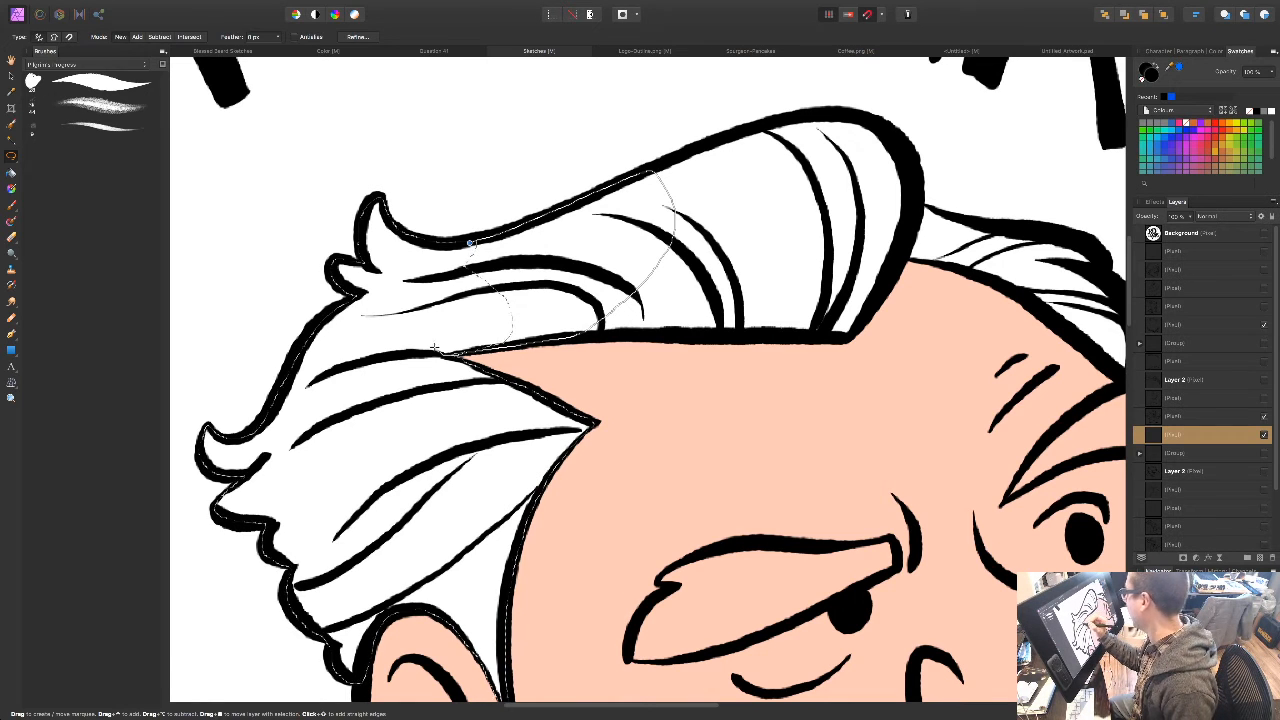
drag(434, 347, 437, 265)
mouse_move(562, 338)
mouse_down()
mouse_move(727, 336)
mouse_move(766, 323)
mouse_move(803, 225)
mouse_move(784, 155)
mouse_move(732, 142)
mouse_move(641, 171)
mouse_up()
mouse_move(765, 244)
mouse_down()
mouse_move(563, 346)
mouse_move(557, 362)
mouse_up()
Step: Add the front of the quiff and the hair on the far side of the head to the selection
mouse_move(491, 265)
mouse_down()
mouse_move(544, 242)
mouse_move(636, 232)
mouse_move(696, 262)
mouse_move(711, 338)
mouse_move(684, 389)
mouse_move(659, 424)
mouse_move(582, 422)
mouse_up()
drag(636, 472, 677, 402)
mouse_move(709, 338)
mouse_down()
mouse_move(685, 376)
mouse_move(656, 388)
mouse_move(538, 366)
mouse_move(578, 346)
mouse_up()
drag(766, 397, 529, 467)
mouse_move(521, 381)
mouse_down()
mouse_move(494, 372)
mouse_move(499, 336)
mouse_move(522, 325)
mouse_move(692, 366)
mouse_move(690, 398)
mouse_move(725, 440)
mouse_move(730, 482)
mouse_move(705, 488)
mouse_move(640, 432)
mouse_move(524, 381)
mouse_up()
drag(518, 548, 472, 457)
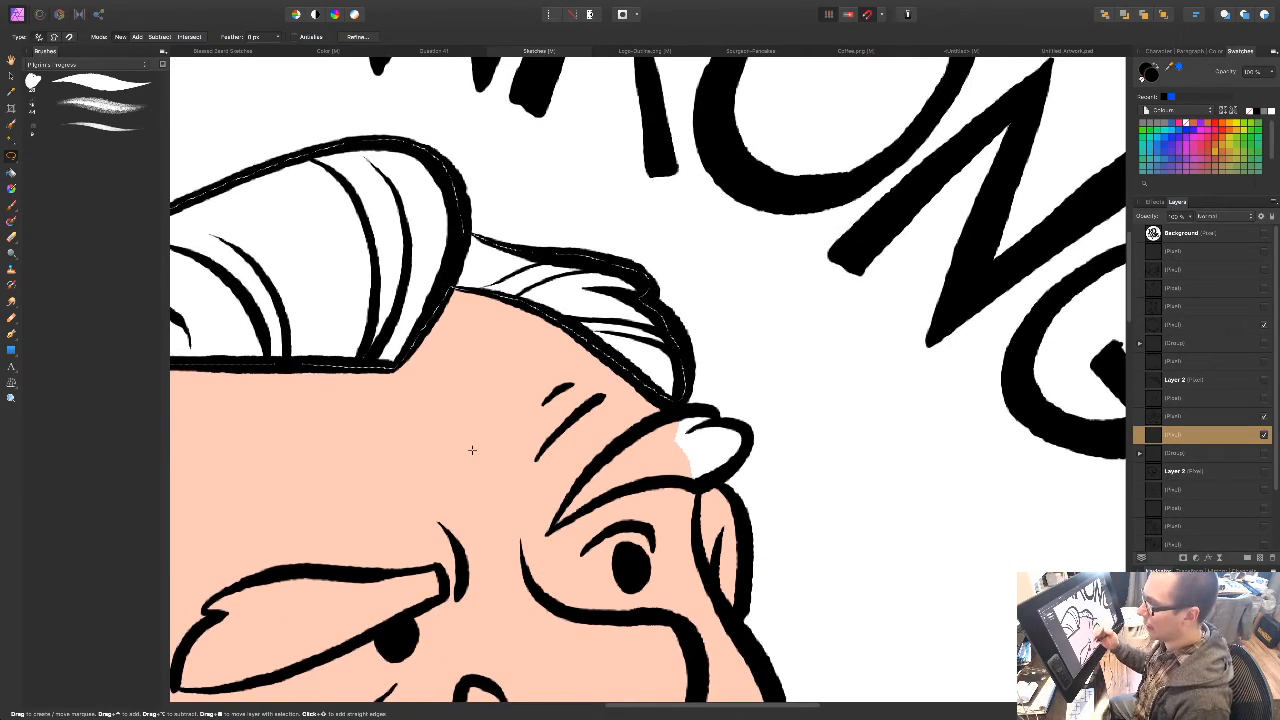
Step: Add the bushy eyebrow on the far side of the face to the selection, including its uncoloured tip
drag(523, 543, 503, 507)
mouse_move(662, 377)
mouse_down()
mouse_move(581, 428)
mouse_move(532, 496)
mouse_move(615, 448)
mouse_move(683, 450)
mouse_move(730, 402)
mouse_move(665, 377)
mouse_up()
drag(390, 405, 961, 354)
mouse_move(485, 521)
mouse_down()
mouse_move(413, 344)
mouse_move(477, 391)
mouse_up()
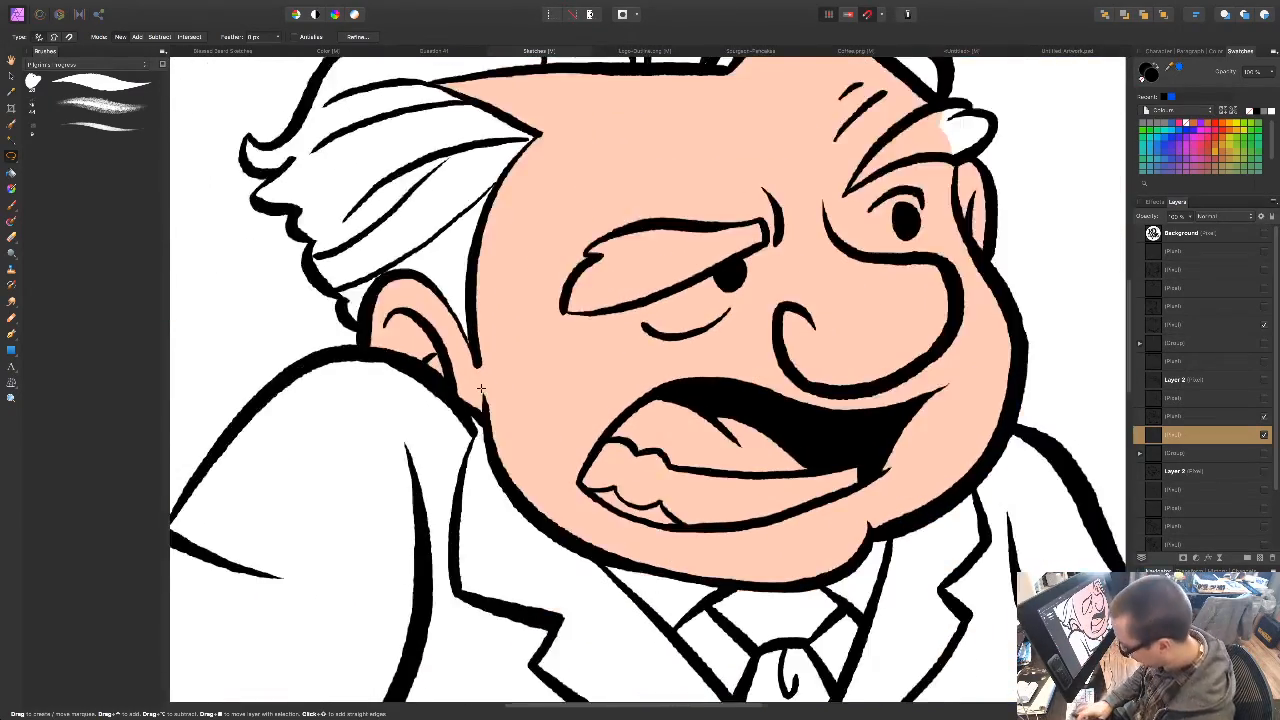
Step: Add the lowered eyebrow above the half-closed eye to the hair selection
key(super+minus)
drag(917, 546, 637, 496)
drag(414, 484, 531, 533)
key(super+plus)
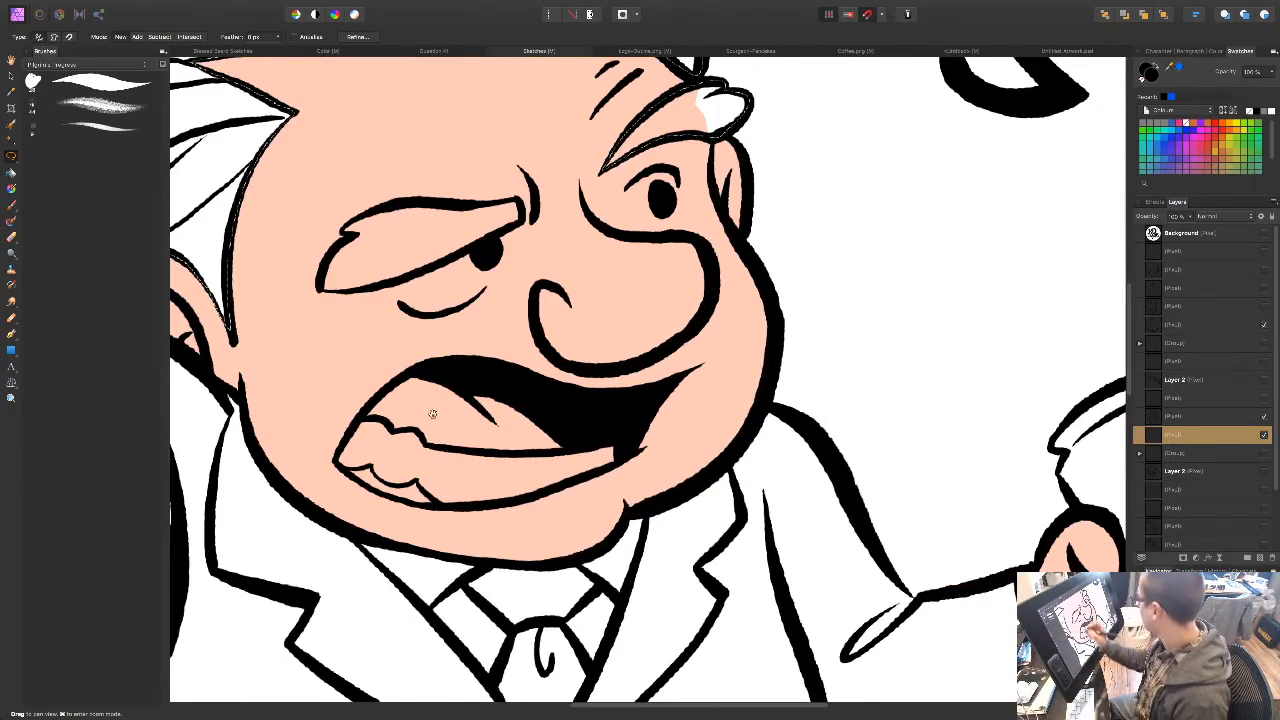
drag(434, 414, 584, 544)
mouse_move(578, 400)
mouse_down()
mouse_move(515, 423)
mouse_move(470, 418)
mouse_move(500, 356)
mouse_move(524, 345)
mouse_move(657, 332)
mouse_move(674, 352)
mouse_move(637, 379)
mouse_up()
drag(725, 487, 537, 476)
drag(558, 576, 563, 382)
key(super+minus)
key(super+minus)
drag(594, 545, 618, 485)
Step: Fill the selected hair and eyebrows with a medium grey custom colour and clear the selection
key(shift+F5)
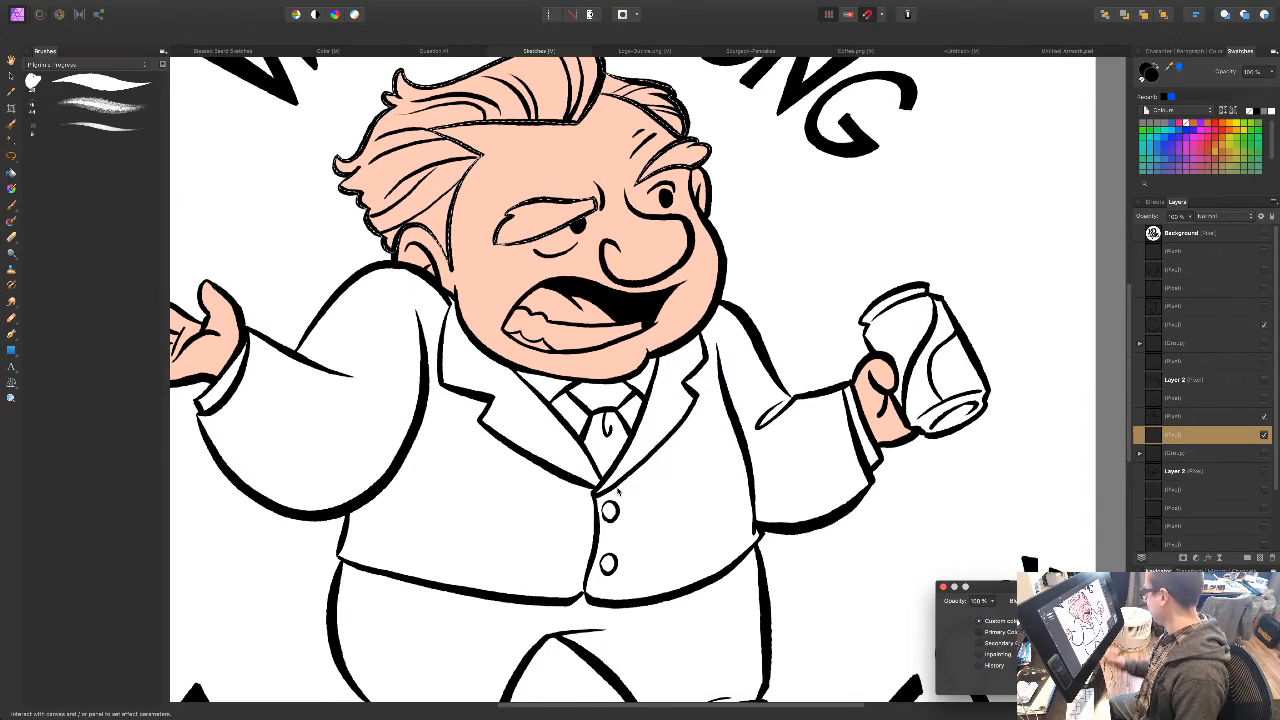
click(1097, 621)
drag(1072, 543, 1073, 534)
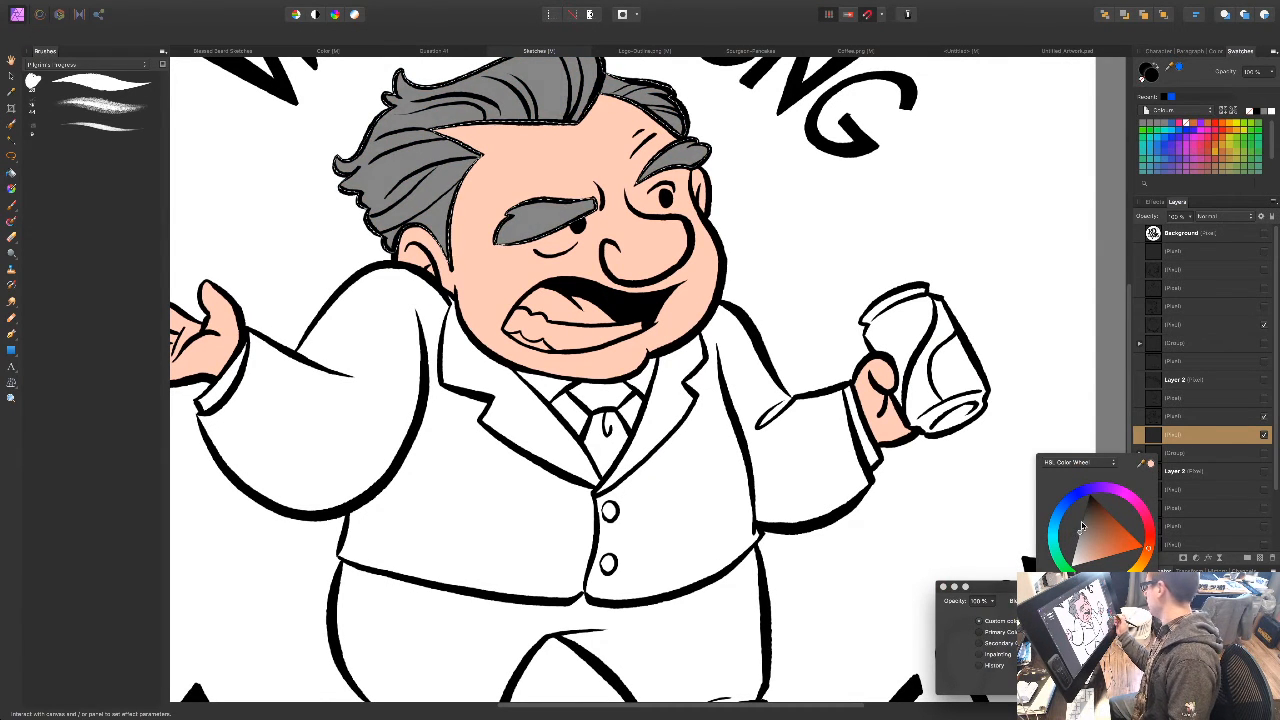
click(1150, 682)
click(1150, 682)
key(super+d)
mouse_move(446, 521)
mouse_down()
mouse_move(597, 417)
mouse_move(606, 426)
mouse_up()
mouse_move(839, 461)
mouse_down()
mouse_move(706, 534)
mouse_move(868, 645)
mouse_up()
key(super+plus)
key(super+plus)
key(super+plus)
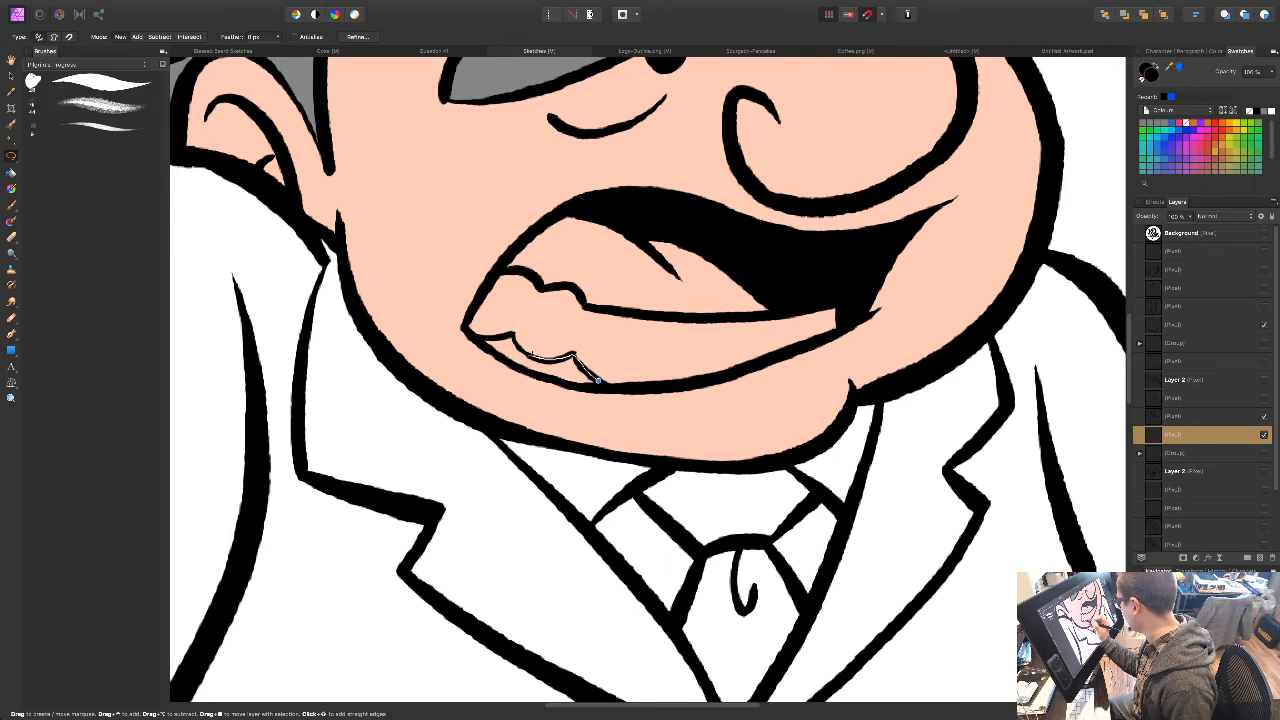
drag(517, 338, 512, 335)
key(super+d)
Step: Select the lower part of the mouth with the lasso, tracing the teeth's upper edge and the lower lip line
mouse_move(517, 272)
mouse_down()
mouse_move(466, 322)
mouse_move(531, 303)
mouse_move(537, 284)
mouse_move(564, 286)
mouse_move(624, 325)
mouse_move(554, 371)
mouse_move(514, 304)
mouse_move(549, 377)
mouse_move(591, 386)
mouse_move(600, 338)
mouse_up()
key(space)
drag(646, 458, 460, 440)
key(space)
drag(487, 554, 525, 503)
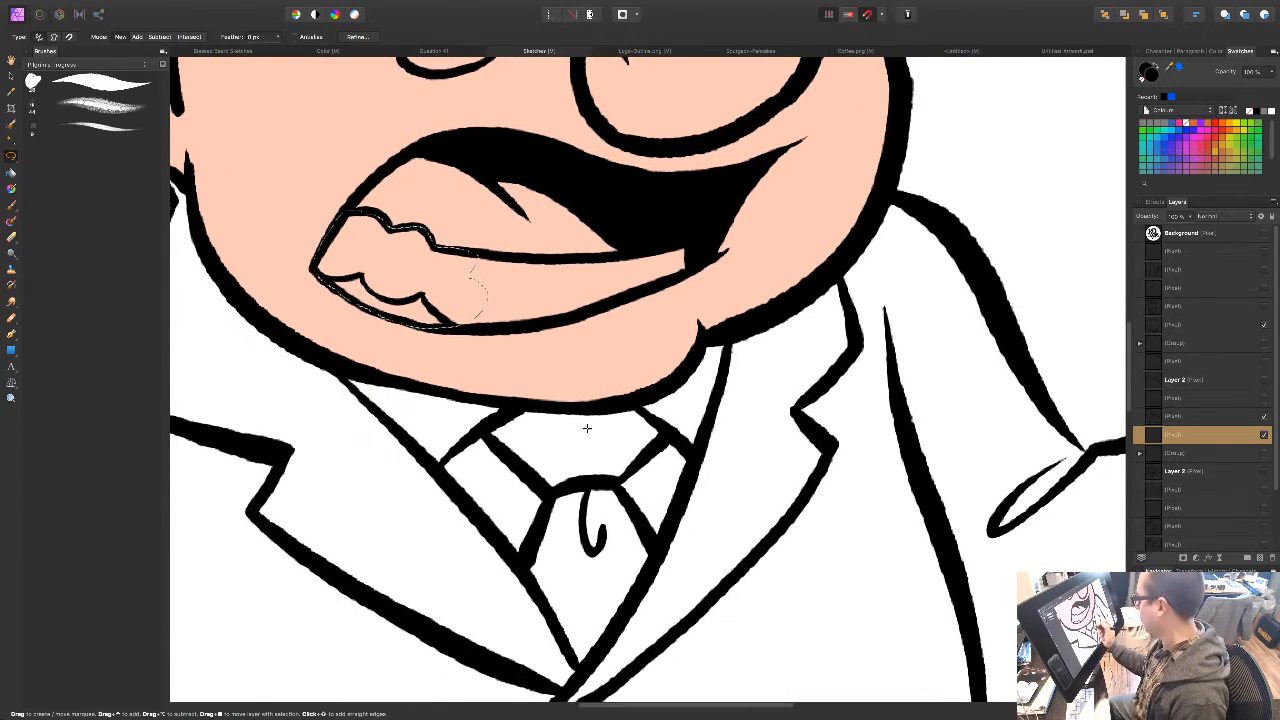
drag(495, 256, 601, 254)
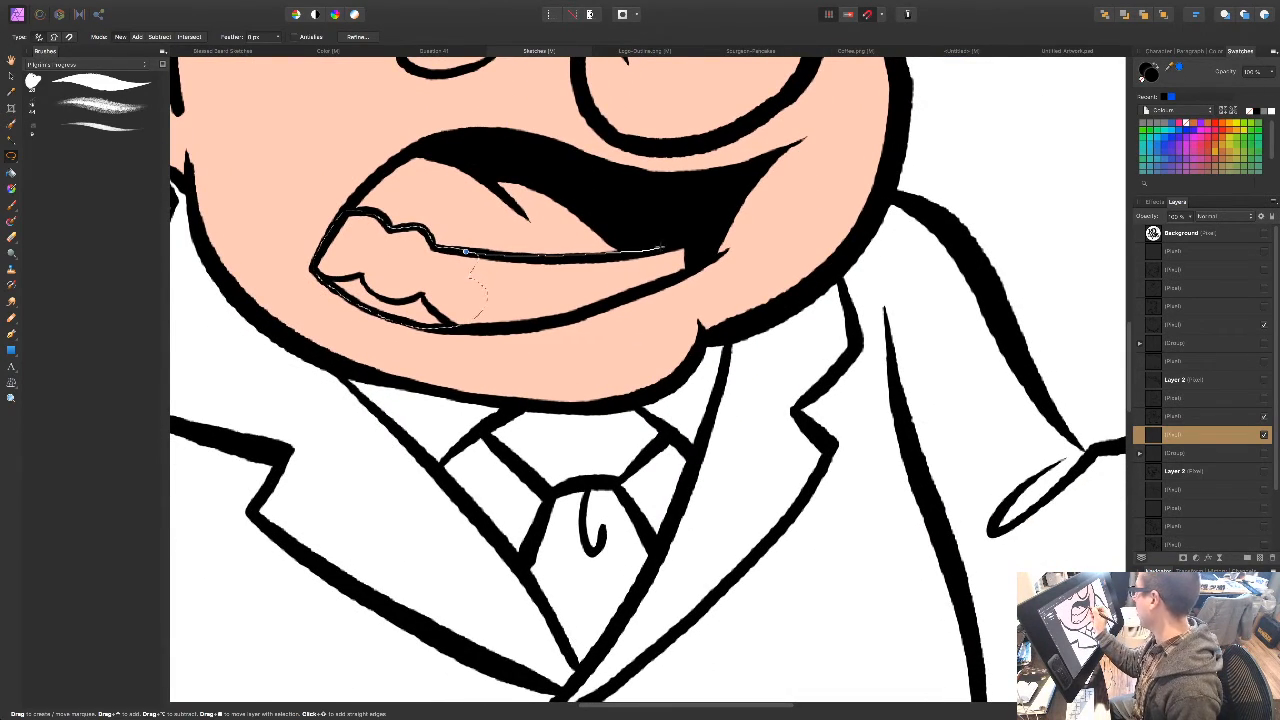
mouse_move(499, 330)
mouse_down()
mouse_move(452, 328)
mouse_move(445, 270)
mouse_up()
drag(513, 344, 491, 349)
key(space)
drag(630, 382, 562, 428)
key(space)
drag(480, 446, 444, 480)
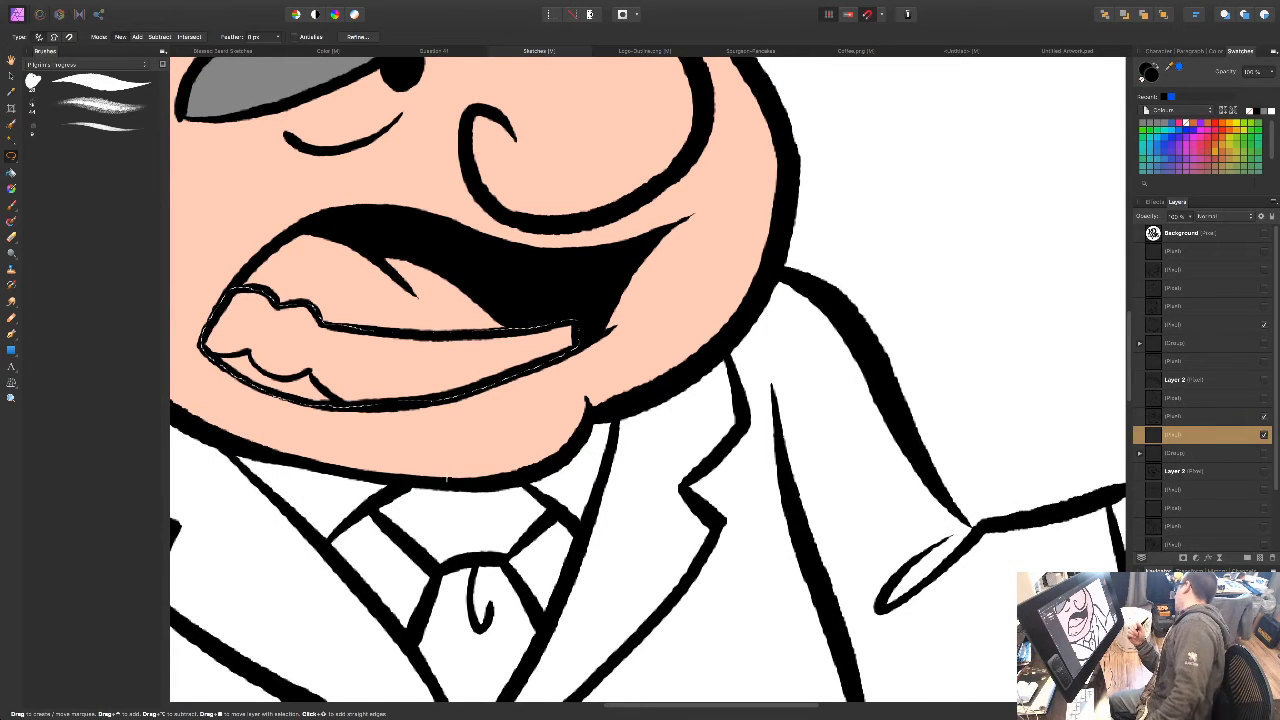
key(space)
drag(536, 464, 564, 487)
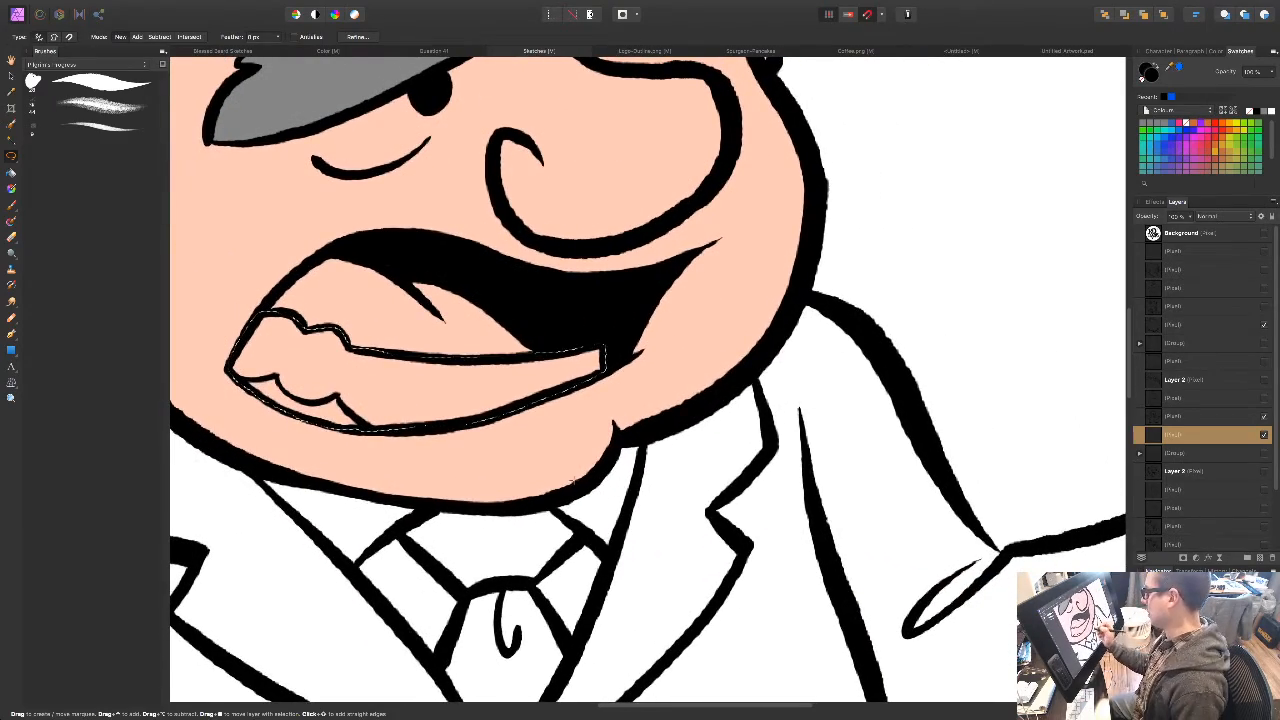
key(space)
drag(387, 521, 439, 541)
key(space)
drag(568, 559, 624, 527)
key(space)
drag(694, 566, 570, 571)
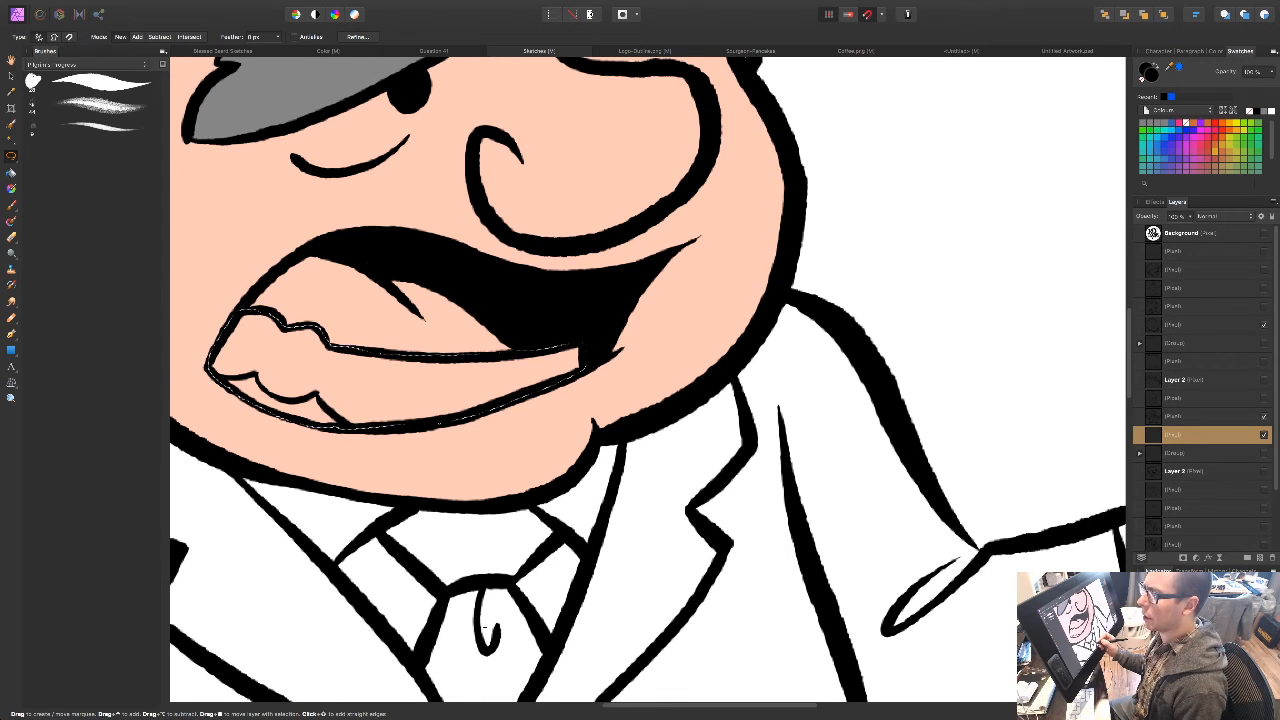
key(space)
drag(525, 580, 641, 526)
key(space)
drag(620, 450, 535, 464)
Step: Fill the selected teeth area with white as a custom colour
key(shift+F5)
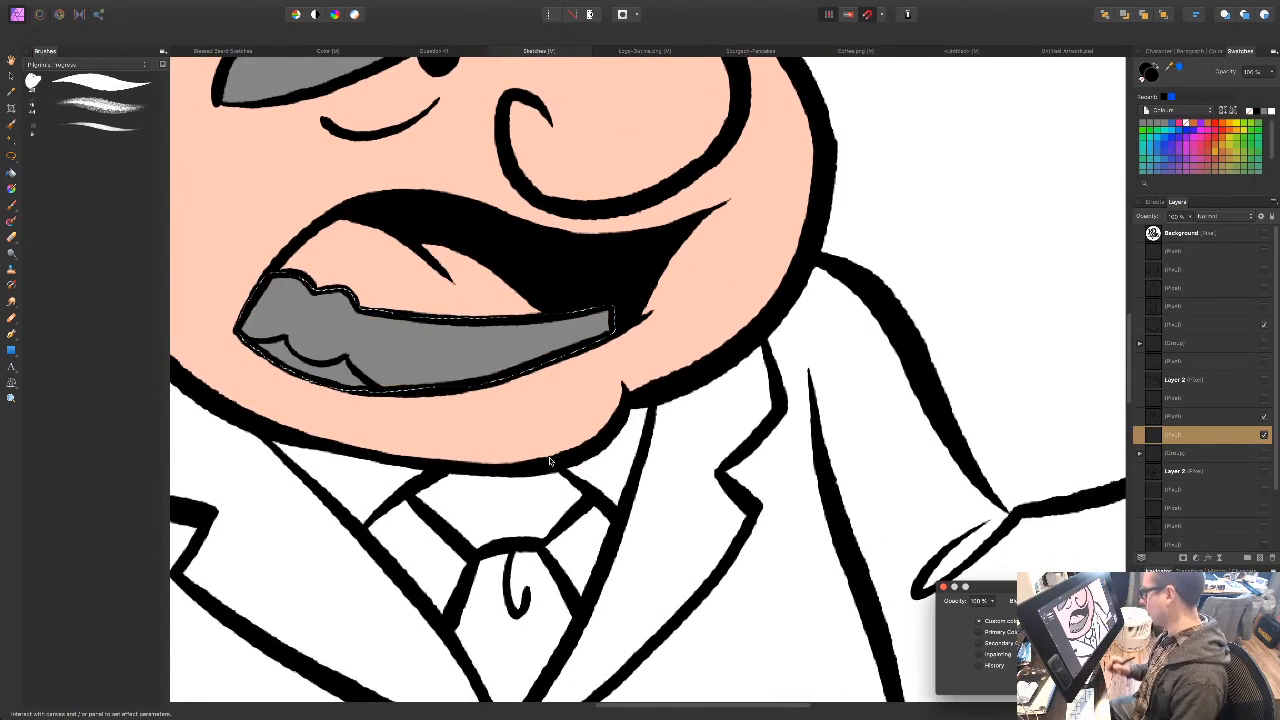
click(1097, 621)
drag(1107, 536, 1066, 573)
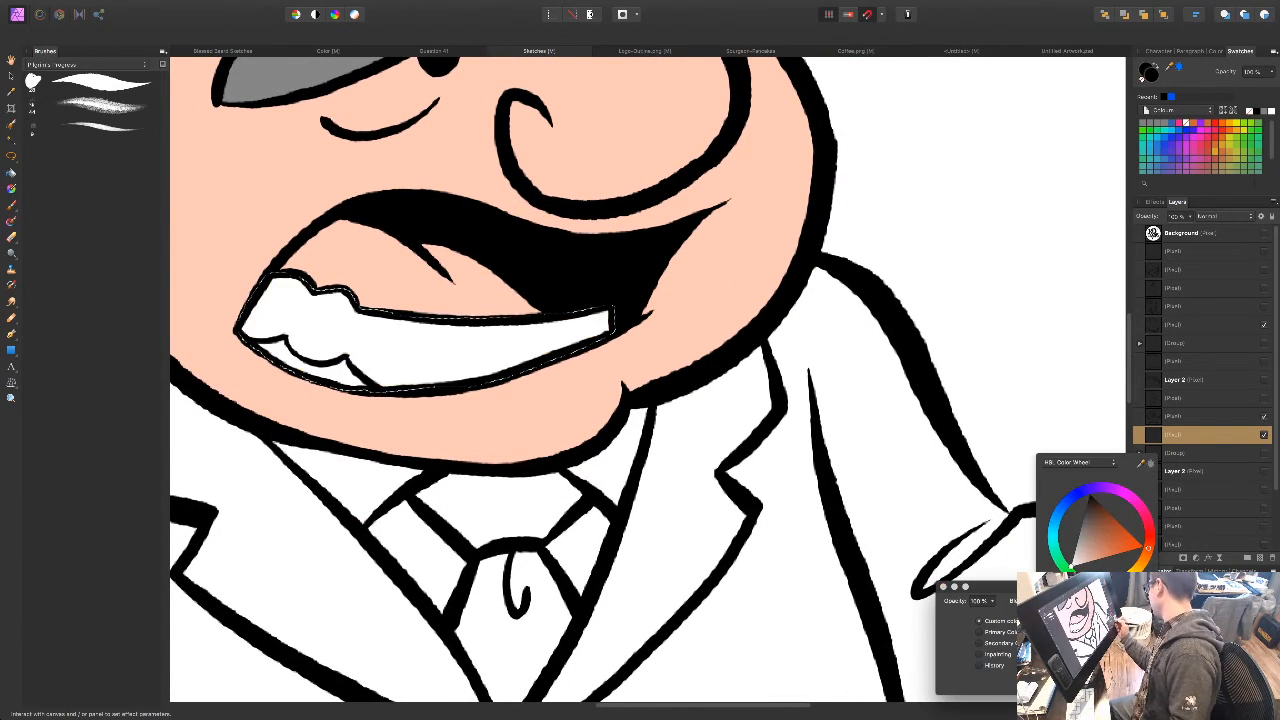
click(1142, 682)
click(1142, 682)
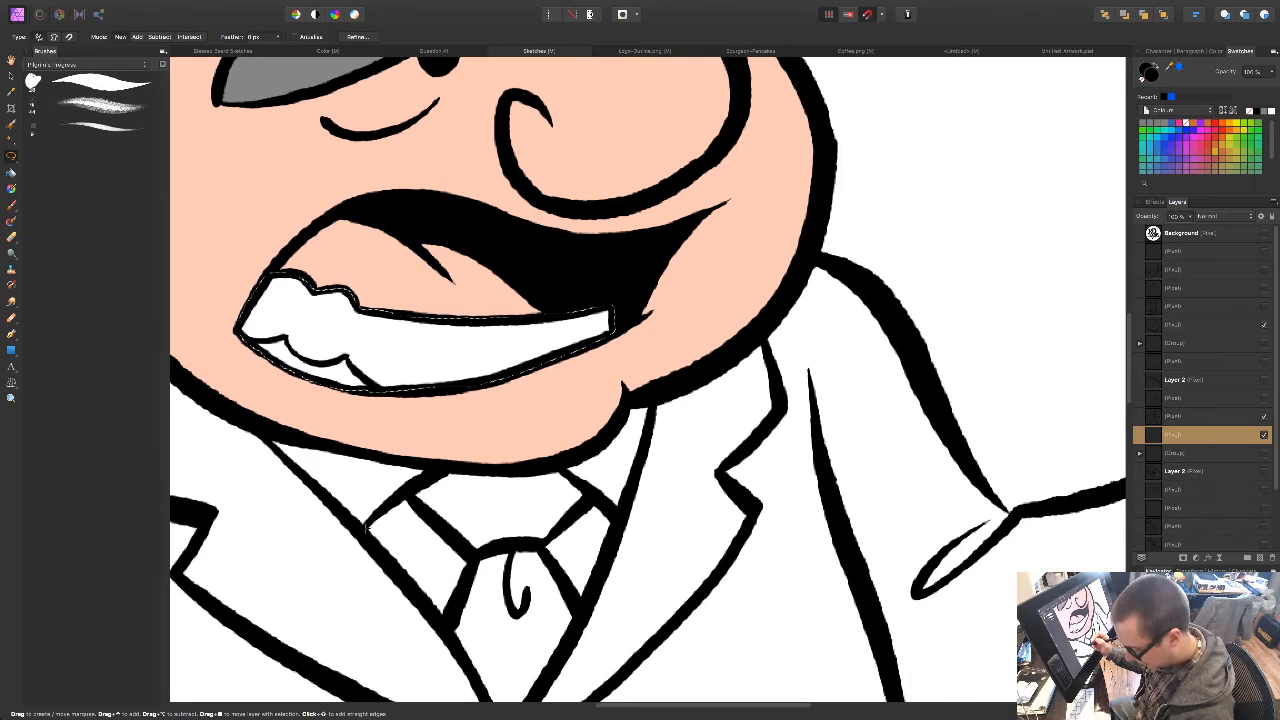
Step: Select the narrow gum area between the scalloped bottom of the teeth and the lower lip line
key(space)
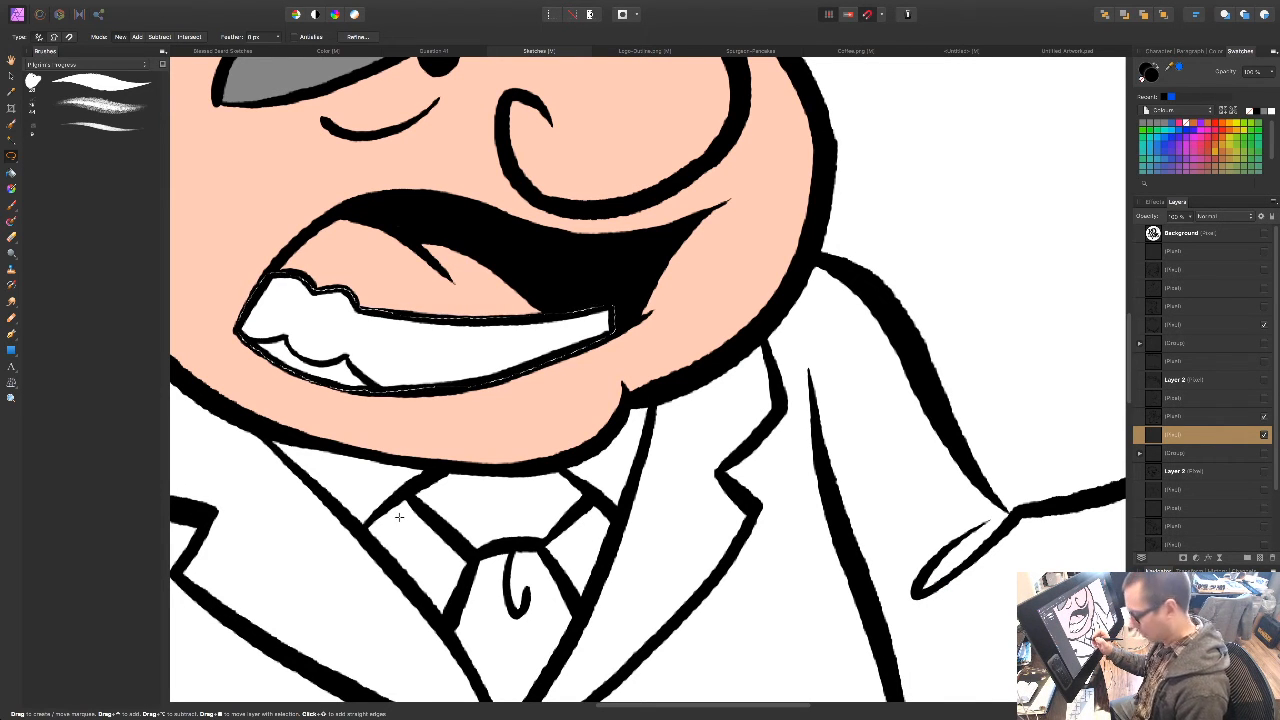
drag(390, 530, 716, 626)
key(space)
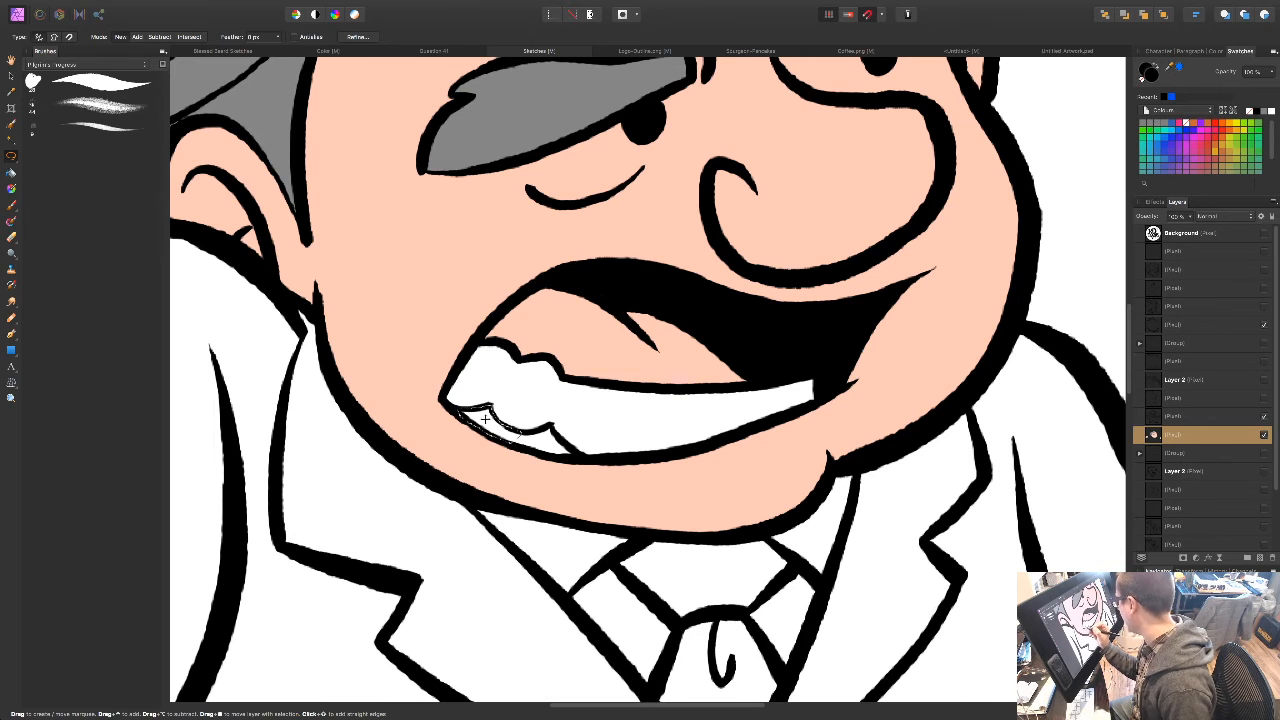
drag(535, 452, 578, 456)
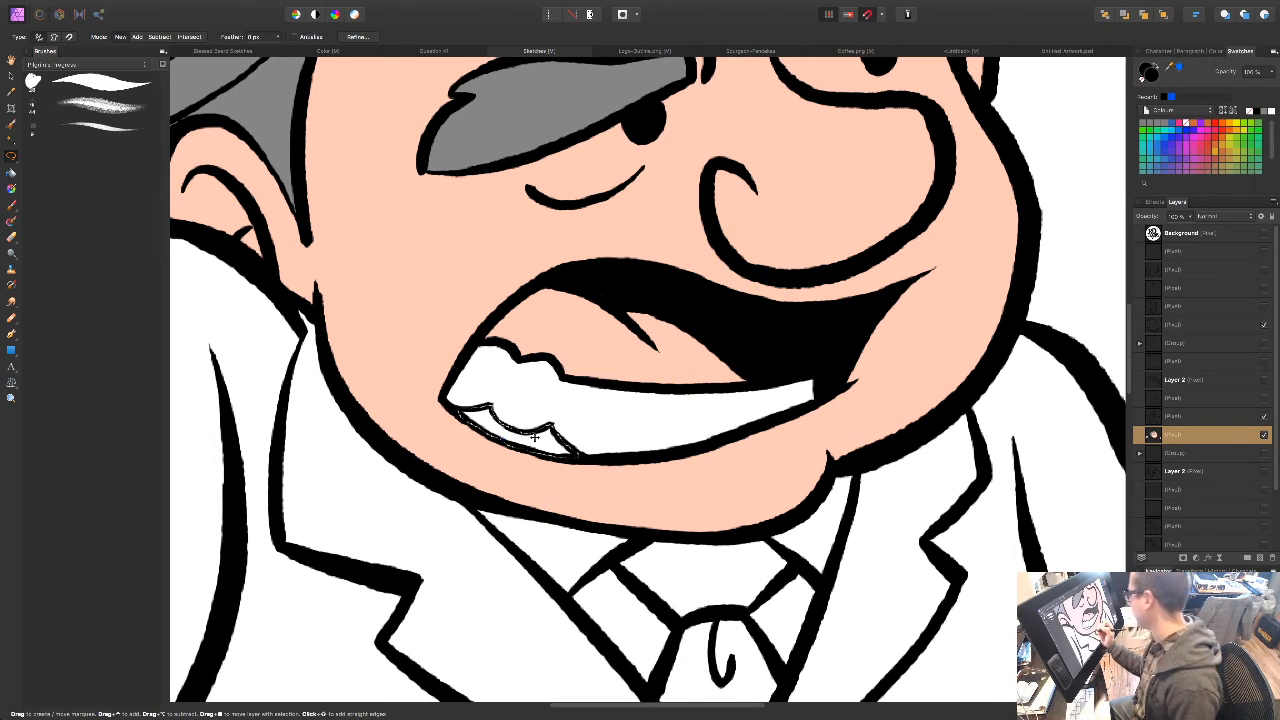
Step: Fill the selected gum area with a muted salmon red custom colour
key(shift+F5)
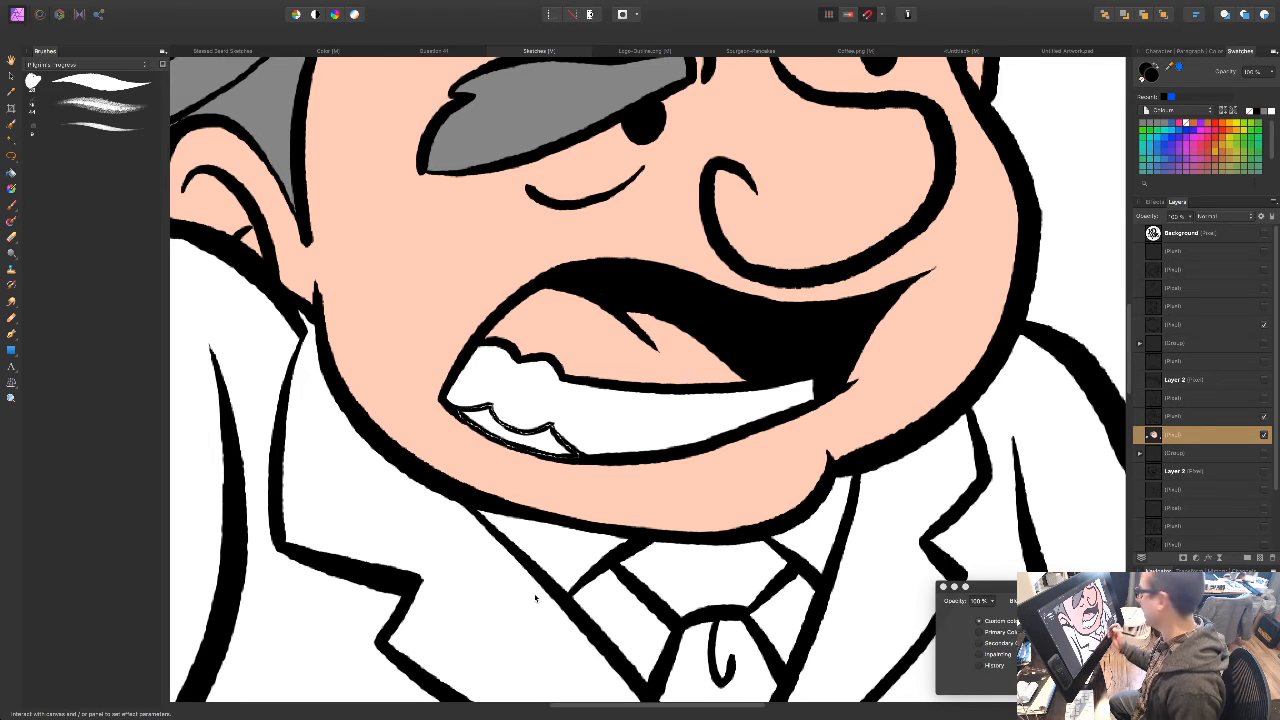
click(1097, 621)
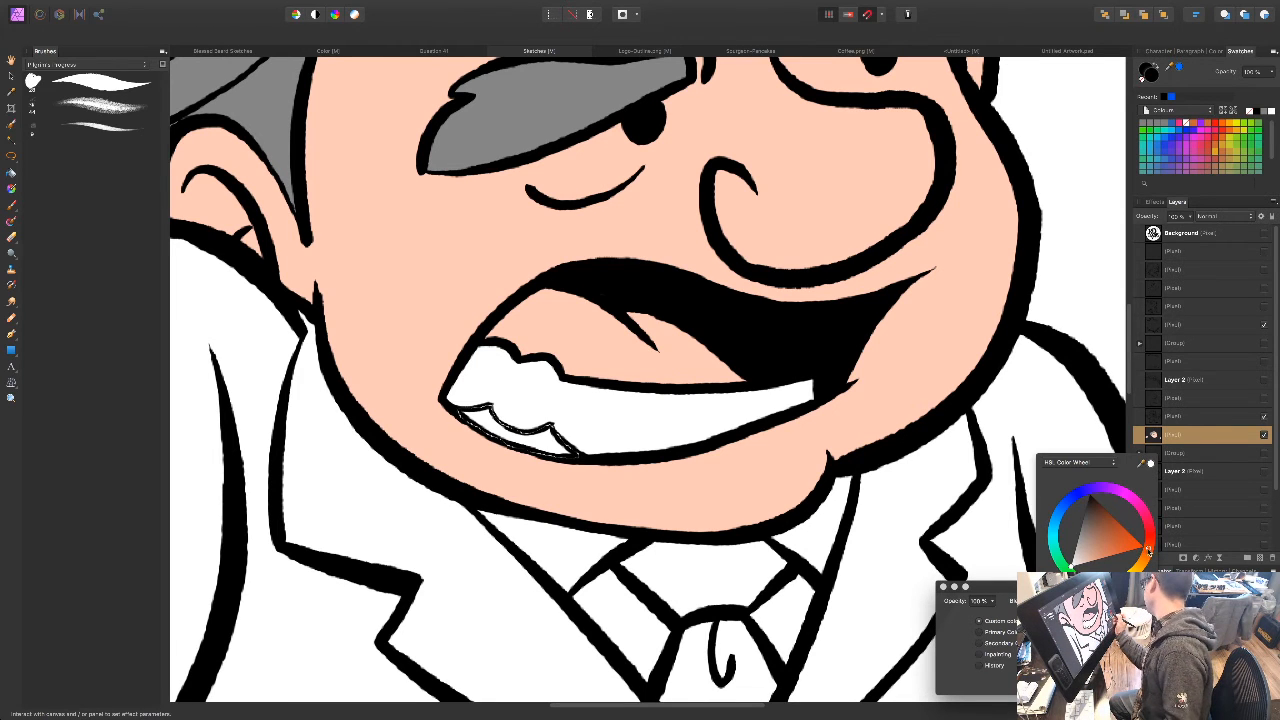
drag(1146, 549, 1150, 543)
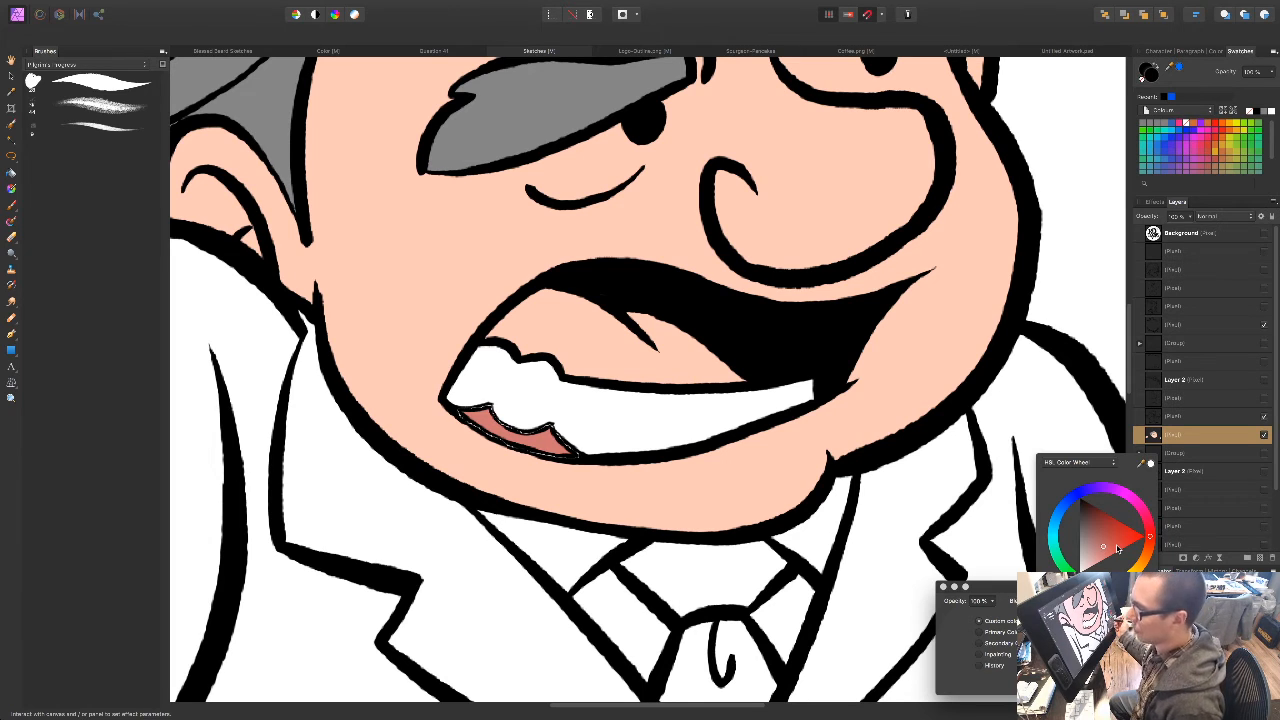
key(w)
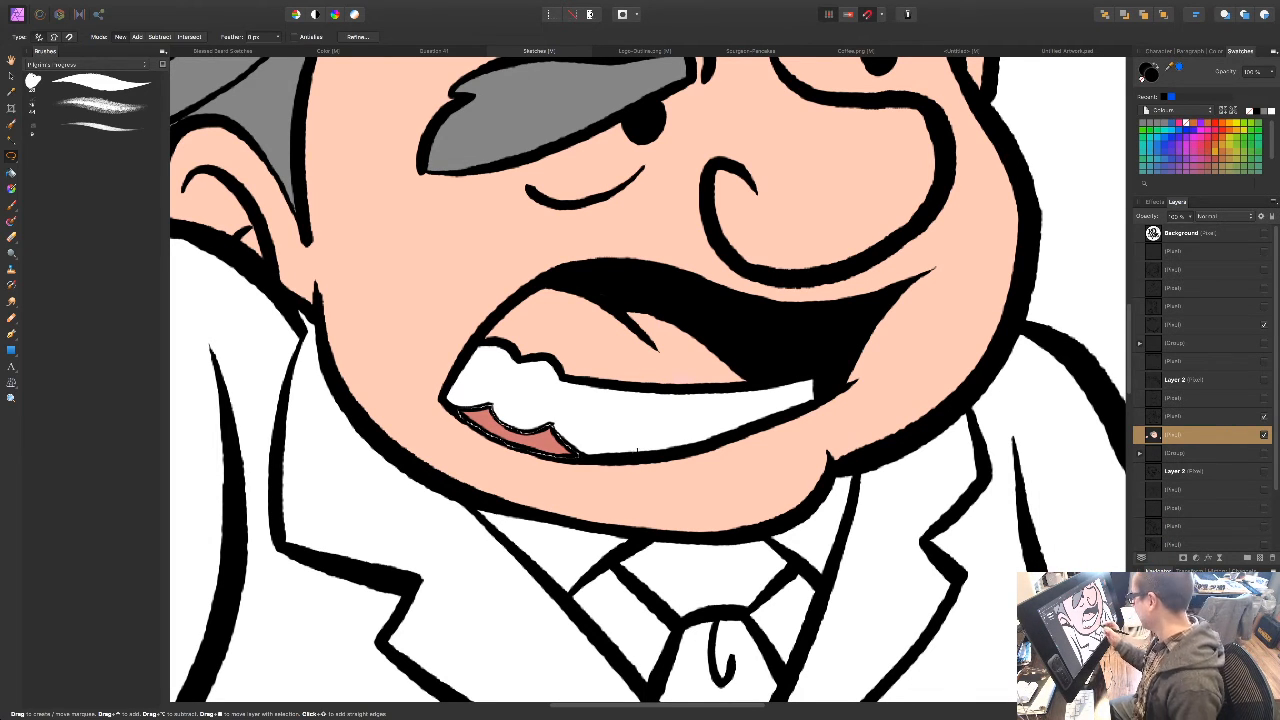
Step: Replace the selection with the tongue area, tracing from the mouth corner along the black cavity and the top of the teeth
drag(537, 280, 665, 306)
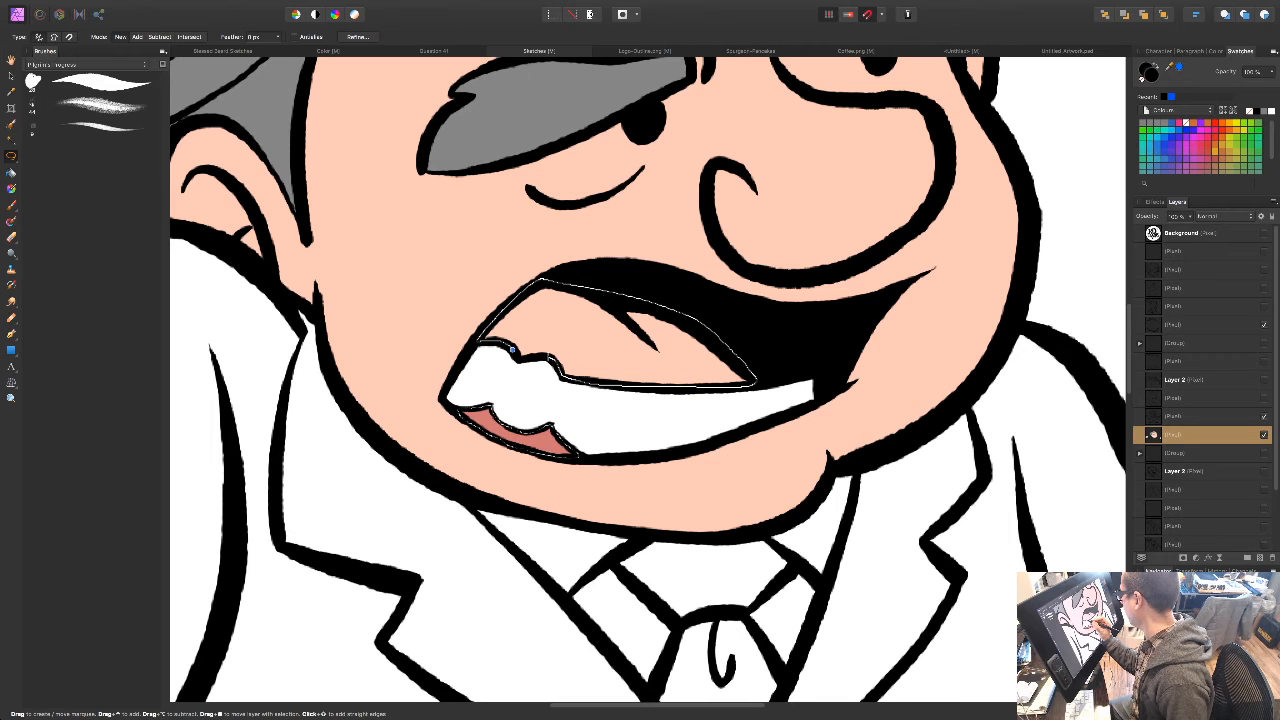
drag(511, 349, 495, 345)
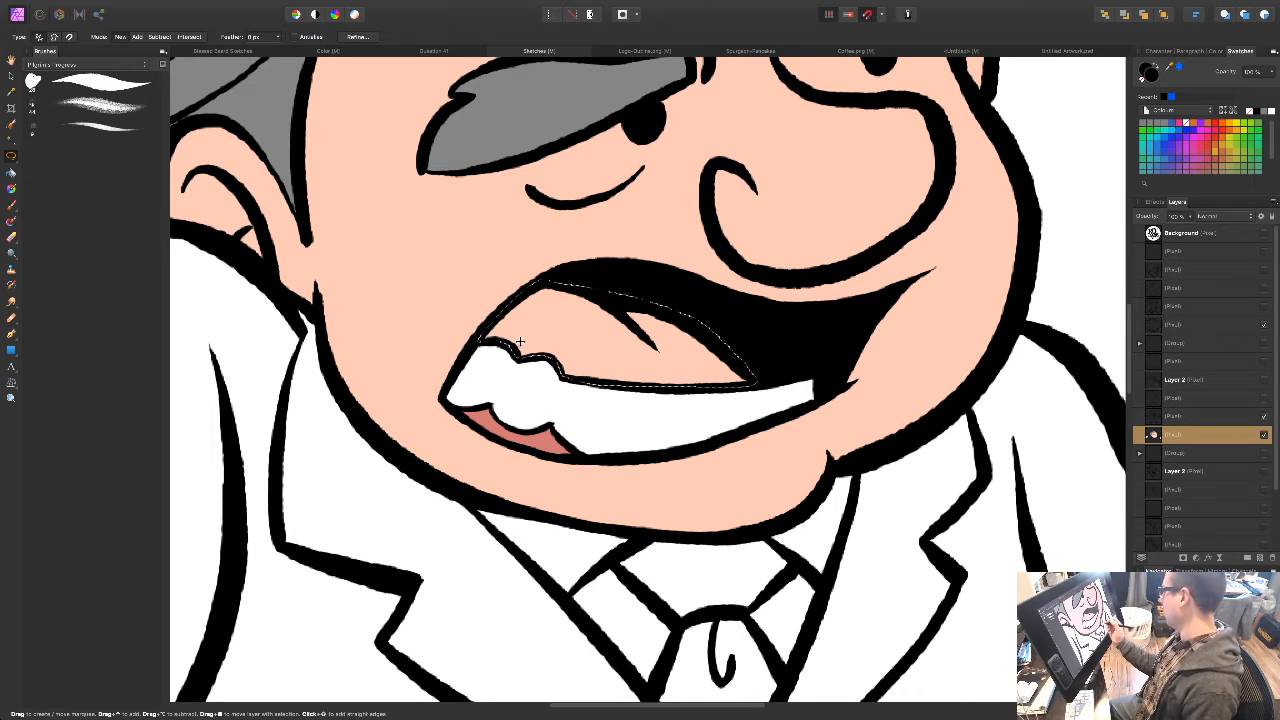
drag(646, 555, 606, 545)
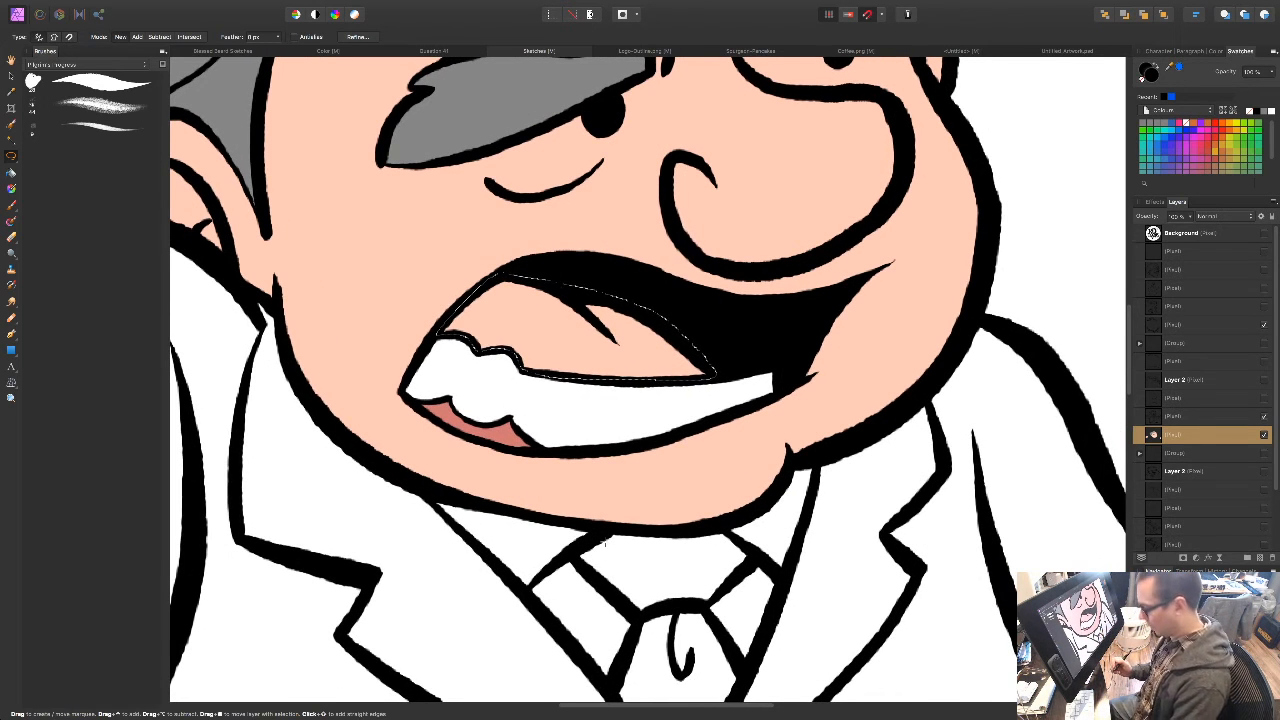
Step: Fill the selected tongue with a darker brick red than the gums and clear the selection
key(shift+F5)
click(1097, 621)
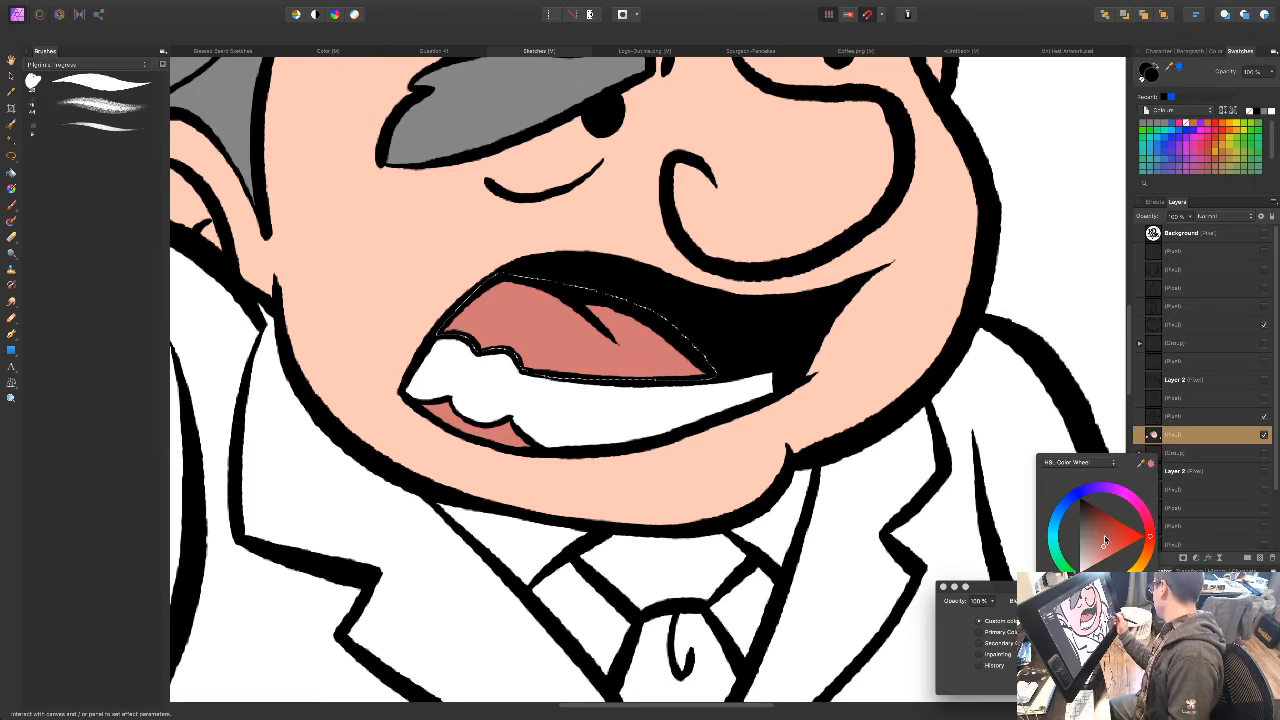
drag(1105, 543, 1105, 538)
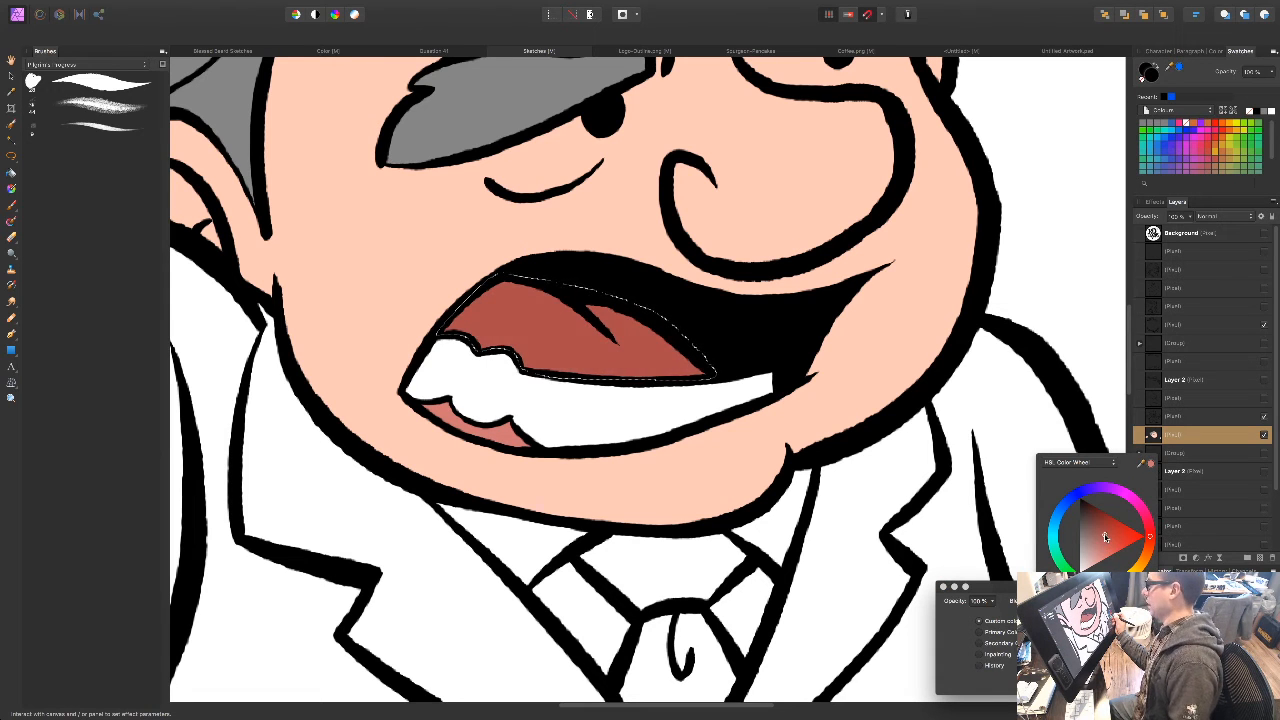
click(1130, 672)
click(1136, 681)
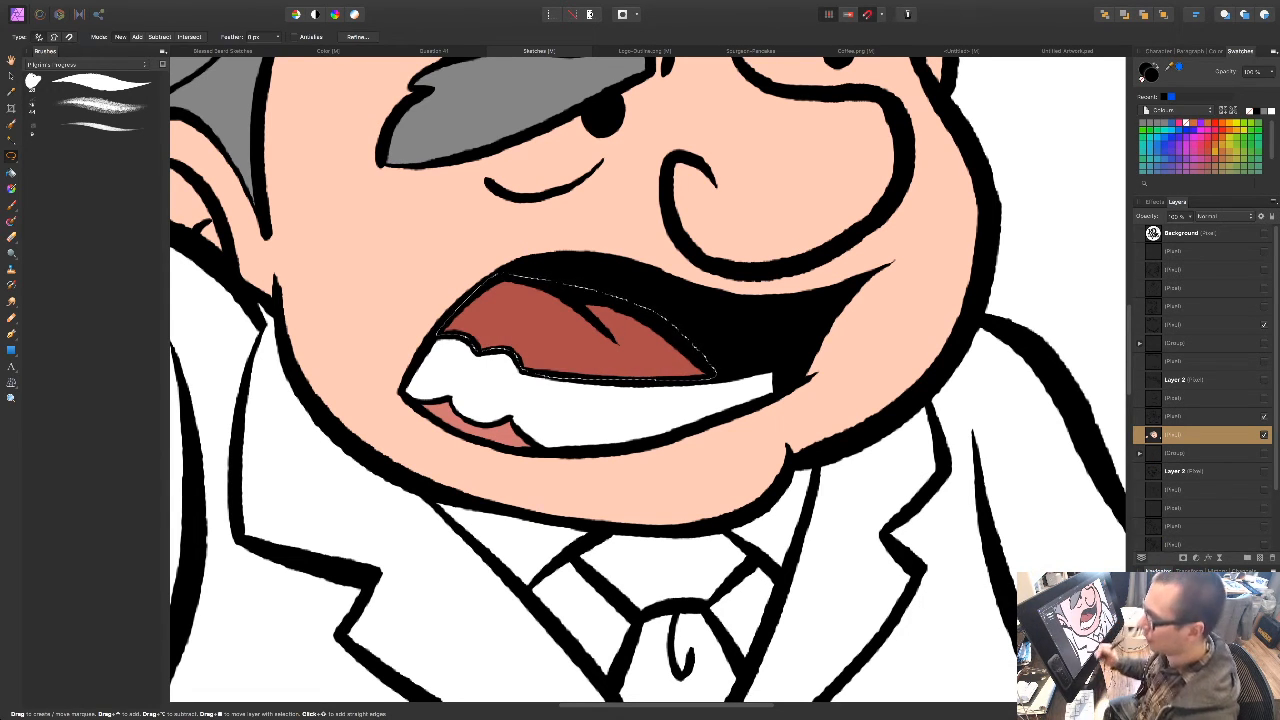
key(ctrl+d)
Step: Start a freehand selection of the suit jacket along the open hand's sleeve cuff, the forearm's upper edge and the shoulder
drag(706, 460, 589, 516)
key(super+minus)
key(super+minus)
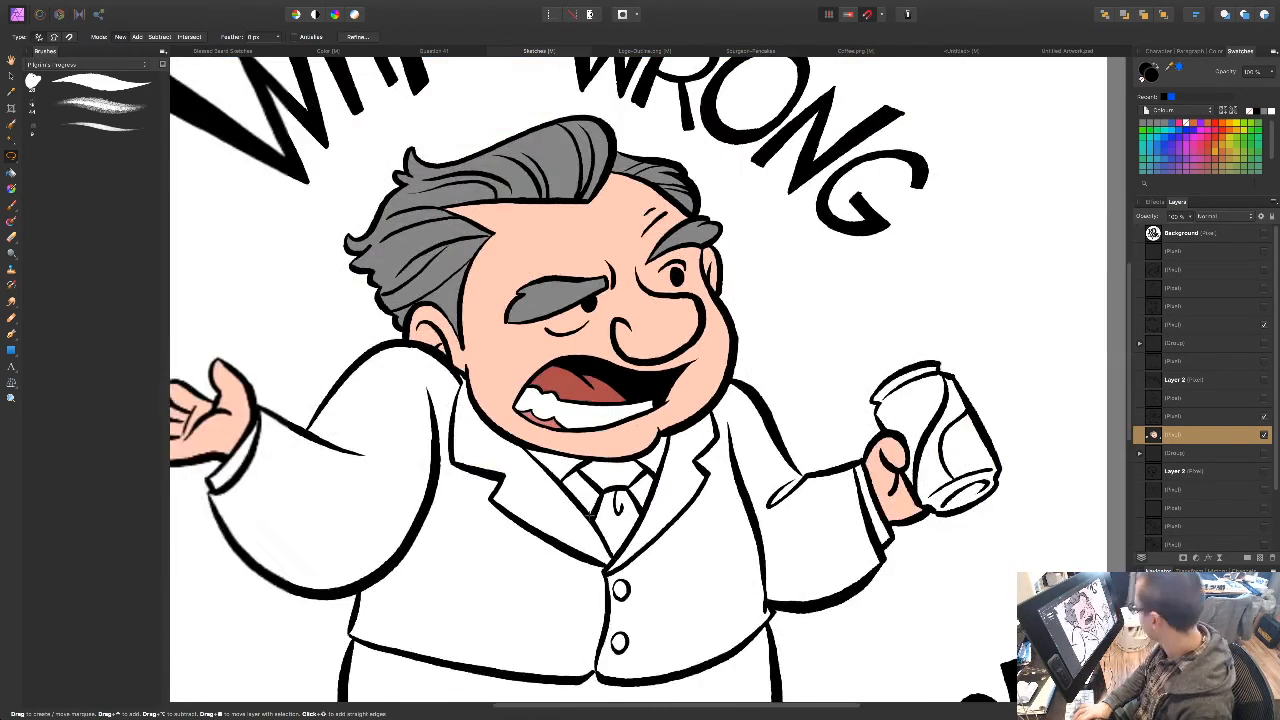
key(super+equal)
key(space)
drag(460, 618, 599, 482)
mouse_move(407, 571)
mouse_down()
mouse_move(546, 573)
mouse_move(528, 588)
mouse_up()
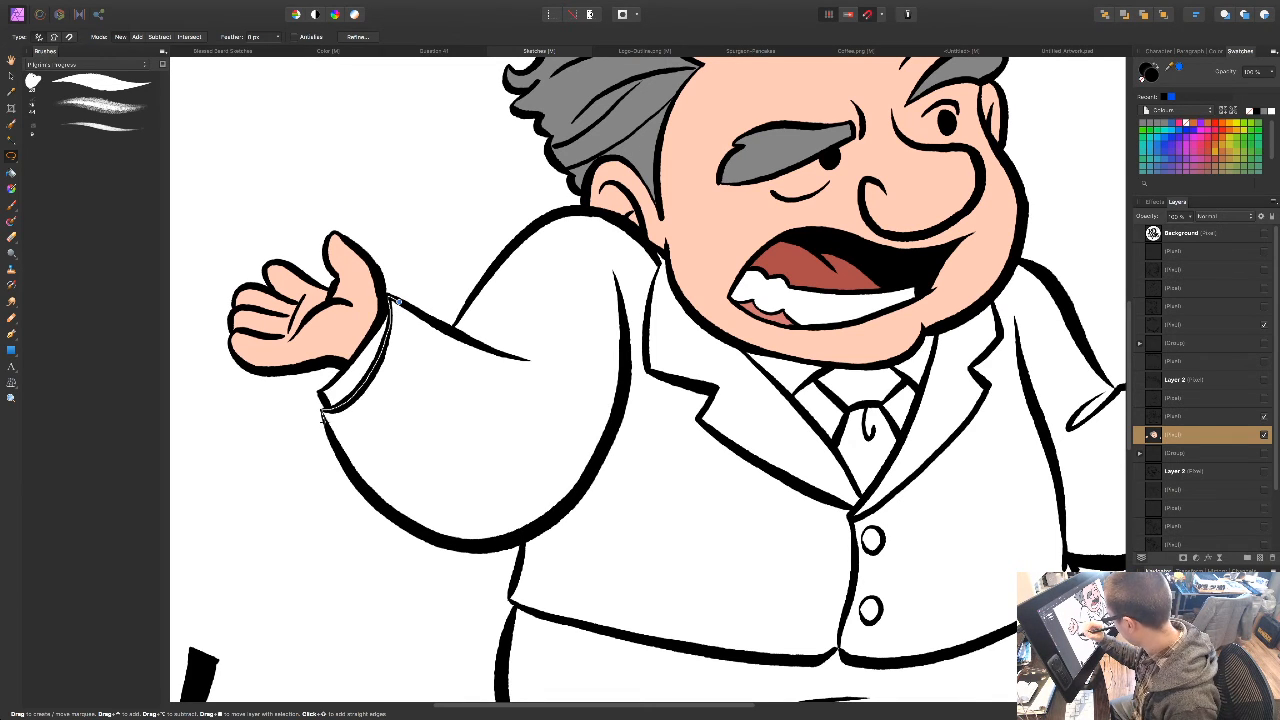
drag(413, 314, 399, 302)
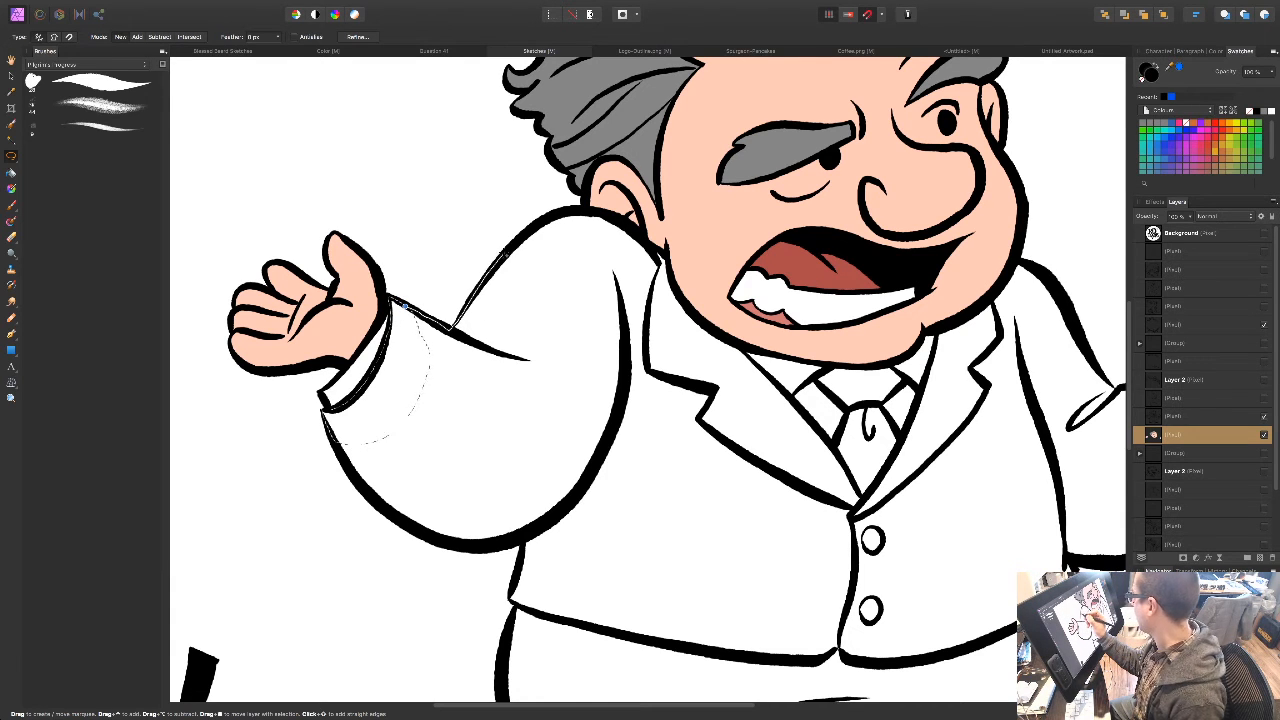
mouse_move(613, 218)
mouse_down()
mouse_move(642, 239)
mouse_move(652, 290)
mouse_move(625, 428)
mouse_move(526, 468)
mouse_move(428, 440)
mouse_move(408, 365)
mouse_up()
Step: Add the rest of the open hand's sleeve and the jacket's side edge down to the hem corner to the selection
key(space)
drag(500, 521, 529, 415)
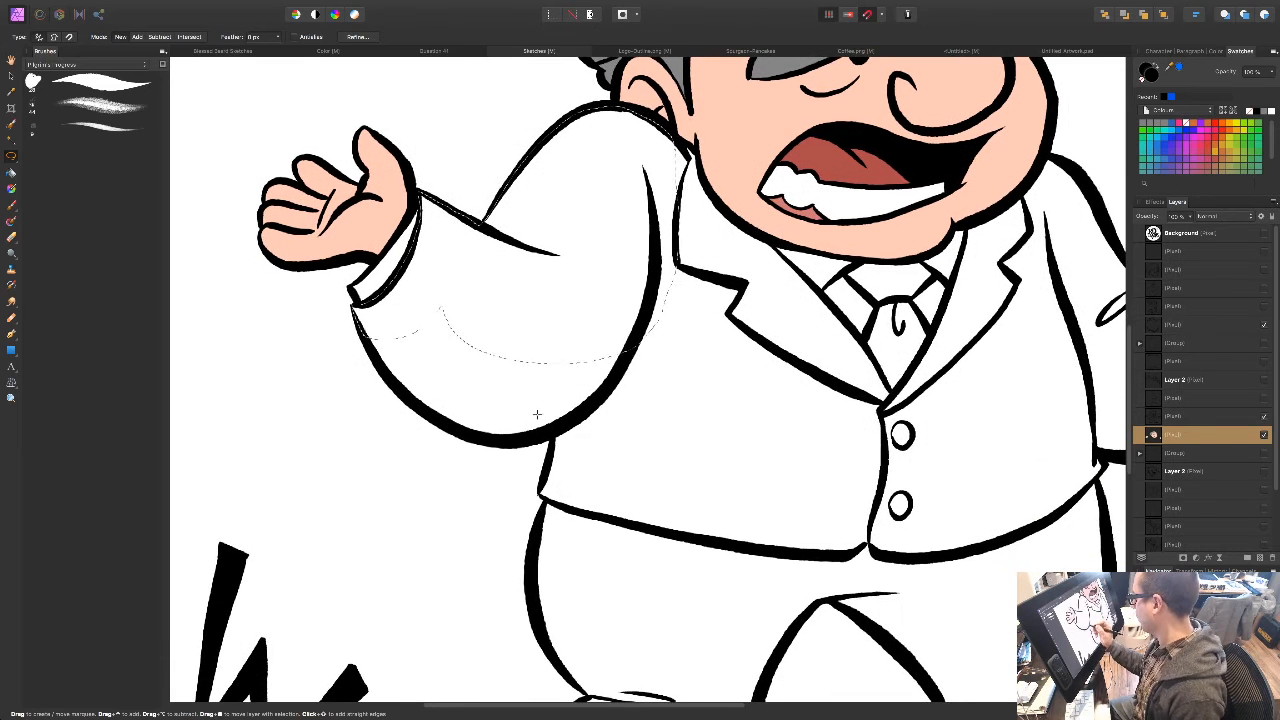
mouse_move(359, 324)
mouse_down()
mouse_move(416, 406)
mouse_move(491, 442)
mouse_move(539, 436)
mouse_move(595, 405)
mouse_move(642, 322)
mouse_move(600, 300)
mouse_move(454, 278)
mouse_move(384, 317)
mouse_up()
mouse_move(660, 485)
mouse_down()
mouse_move(543, 380)
mouse_move(515, 323)
mouse_up()
mouse_move(411, 261)
mouse_down()
mouse_move(398, 326)
mouse_move(413, 335)
mouse_move(450, 276)
mouse_move(416, 262)
mouse_up()
drag(558, 456, 580, 423)
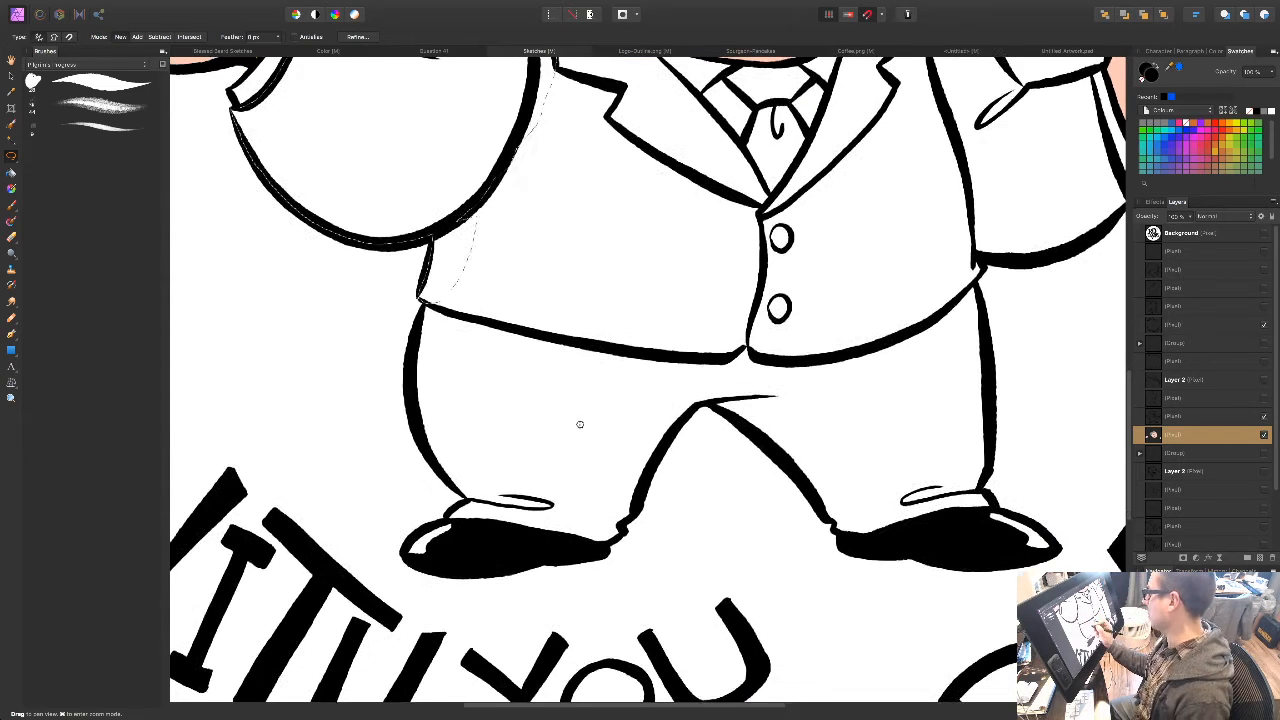
Step: Extend the jacket selection along the first stretch of the hem and the shoulder edge beside the neck
mouse_move(421, 298)
mouse_down()
mouse_move(458, 316)
mouse_move(578, 311)
mouse_move(500, 150)
mouse_up()
drag(645, 331, 552, 560)
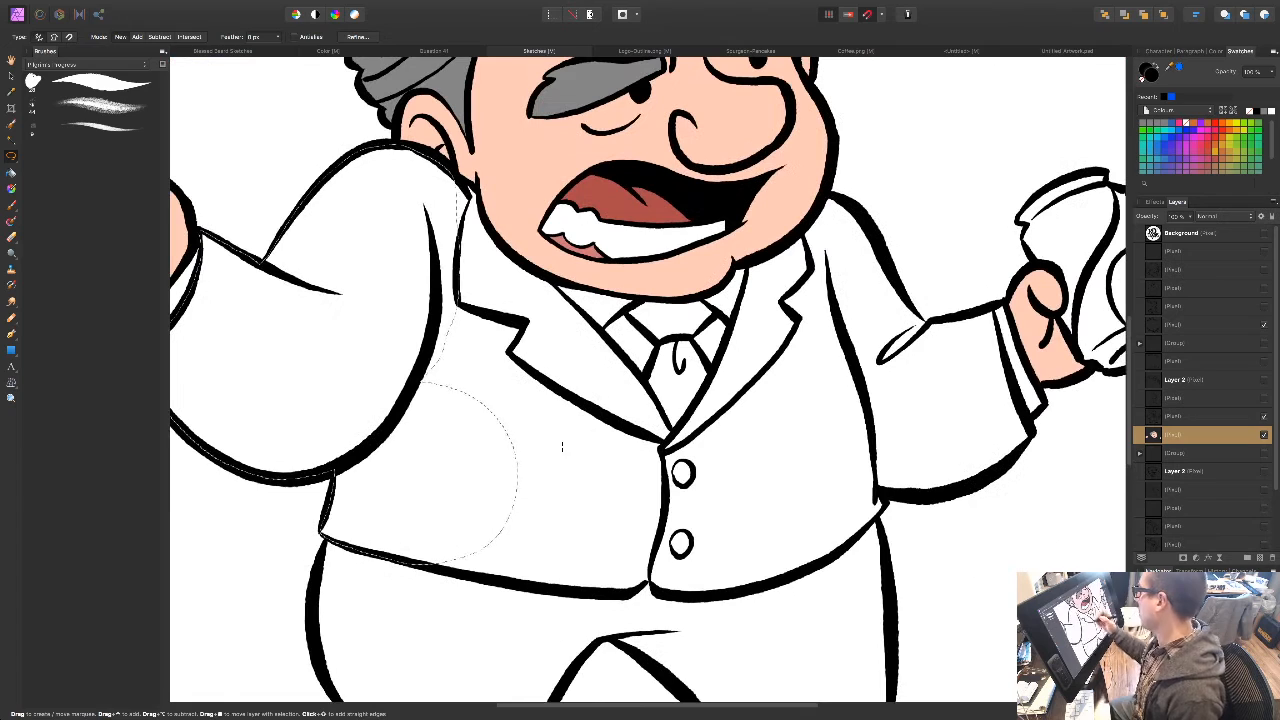
mouse_move(441, 166)
mouse_down()
mouse_move(474, 186)
mouse_move(489, 238)
mouse_move(436, 172)
mouse_up()
drag(594, 475, 466, 336)
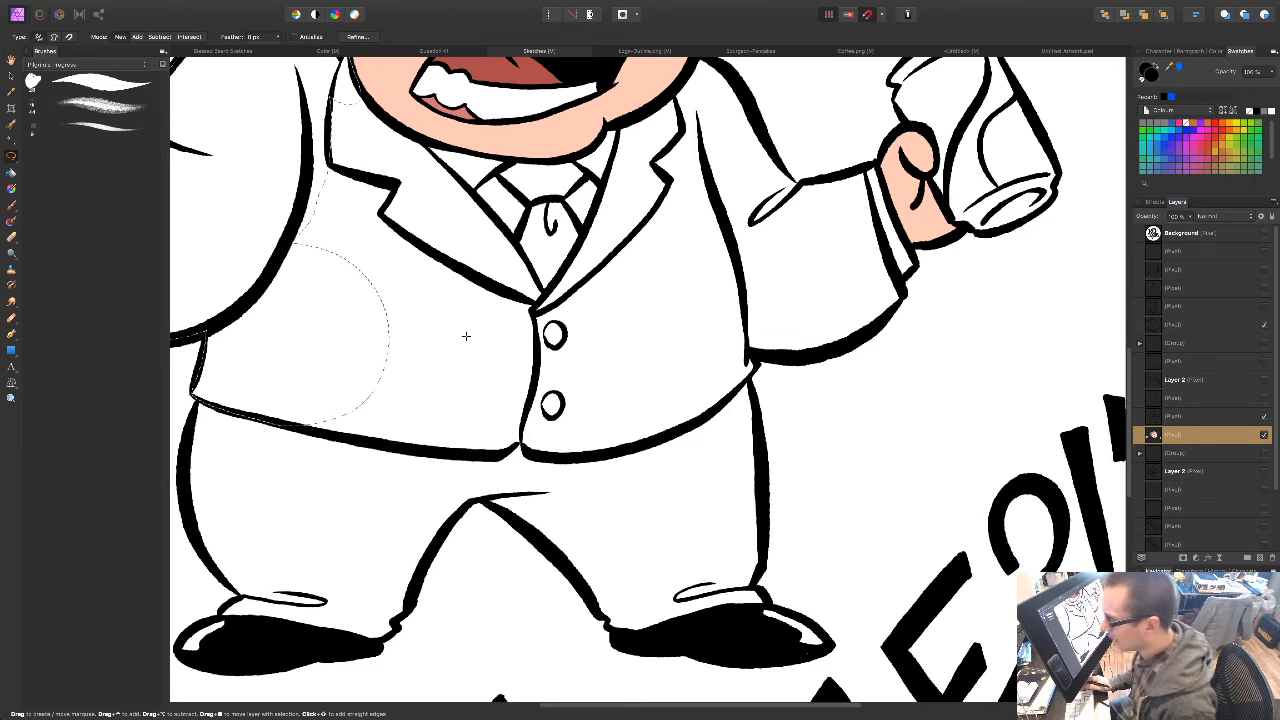
drag(589, 415, 537, 449)
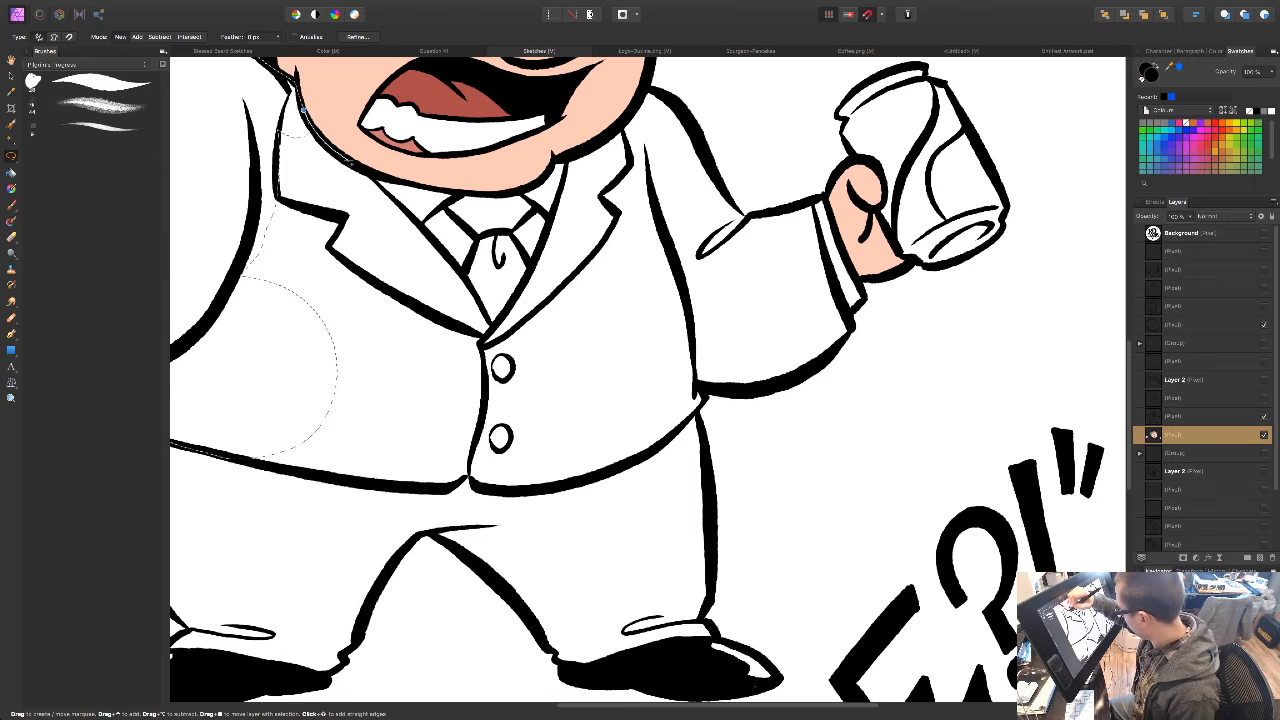
Step: Extend the jacket selection under the jaw and down both lapel edges around the shirt and tie opening
mouse_move(400, 201)
mouse_down()
mouse_move(439, 280)
mouse_move(265, 342)
mouse_move(271, 114)
mouse_up()
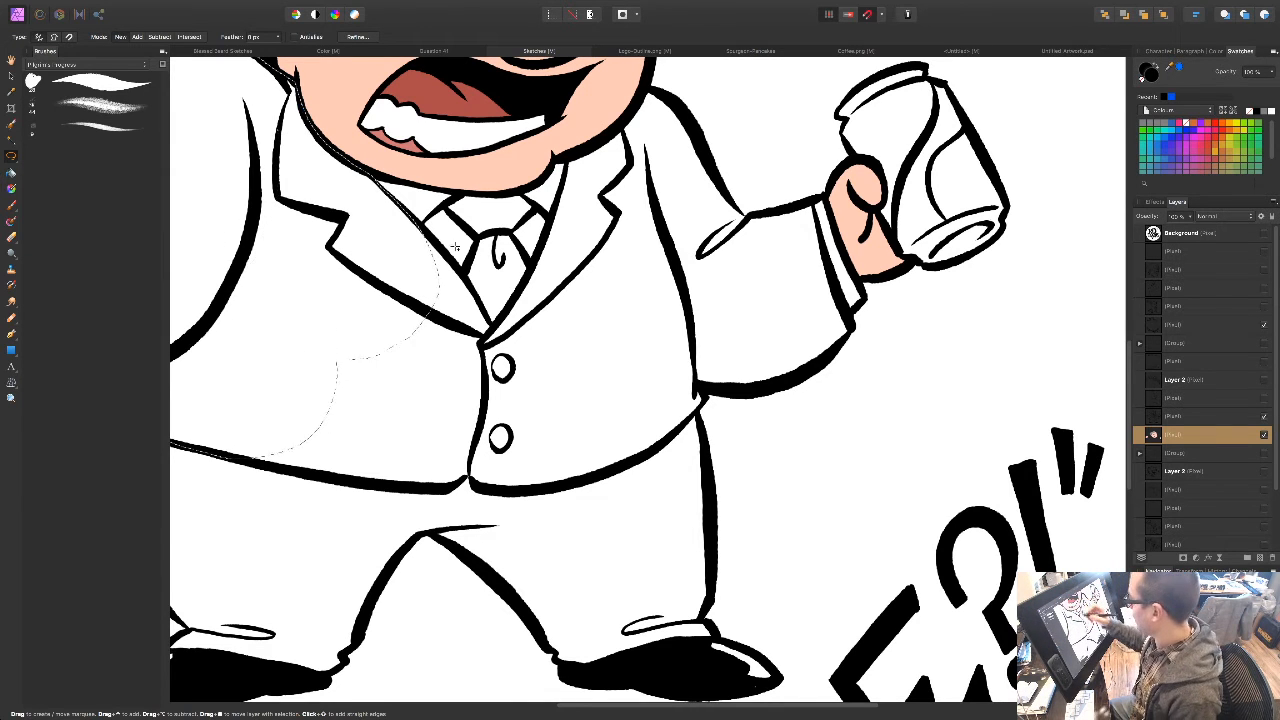
drag(508, 347, 395, 272)
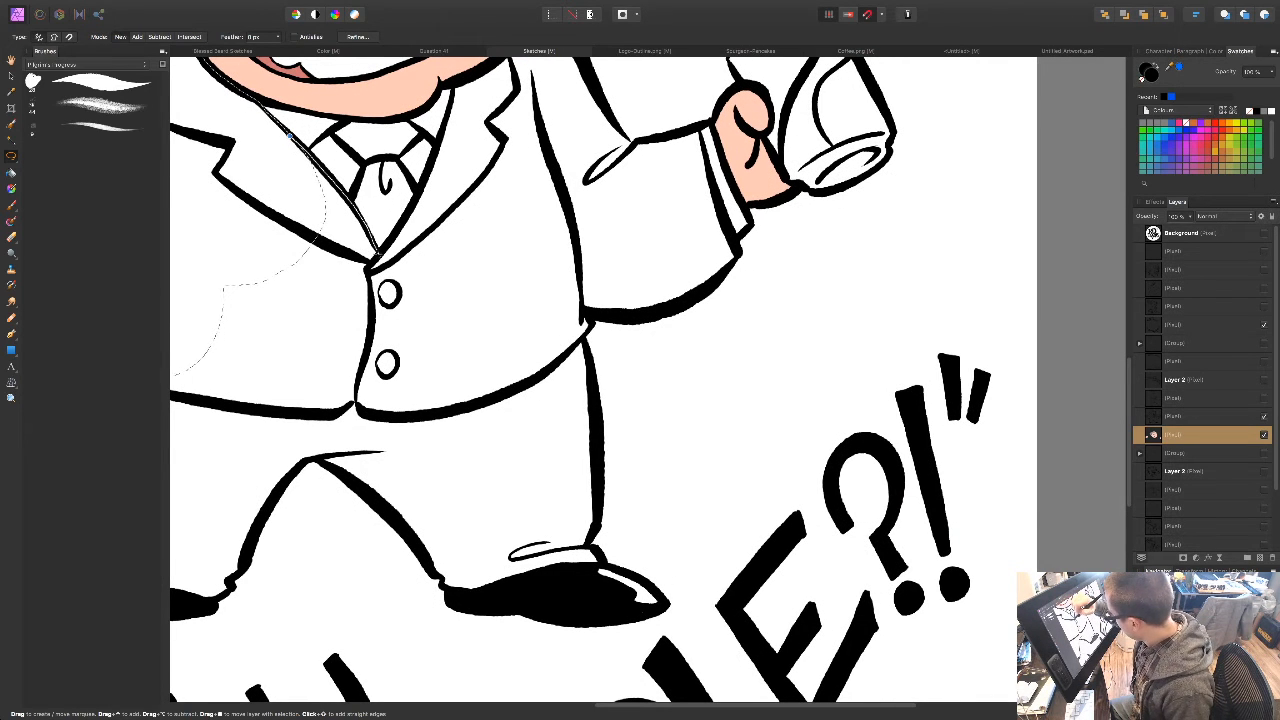
drag(341, 279, 267, 152)
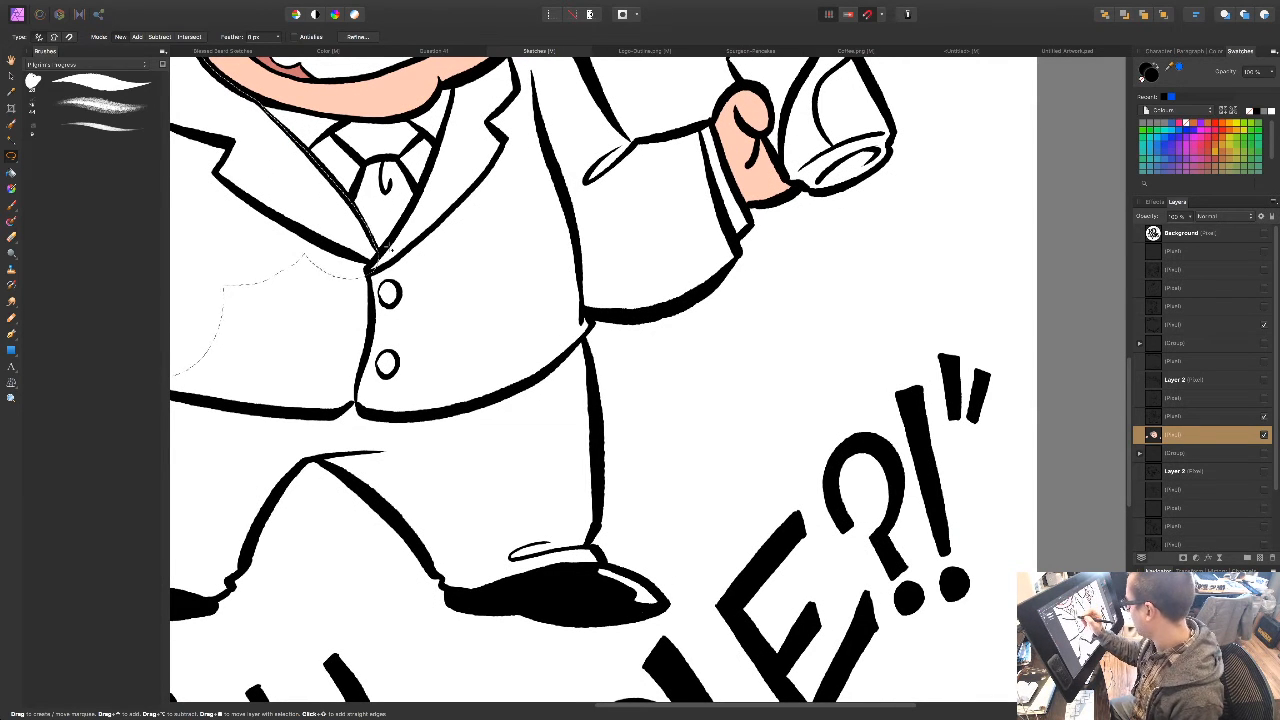
mouse_move(370, 258)
mouse_down()
mouse_move(436, 157)
mouse_move(488, 178)
mouse_move(494, 275)
mouse_move(340, 298)
mouse_move(345, 274)
mouse_up()
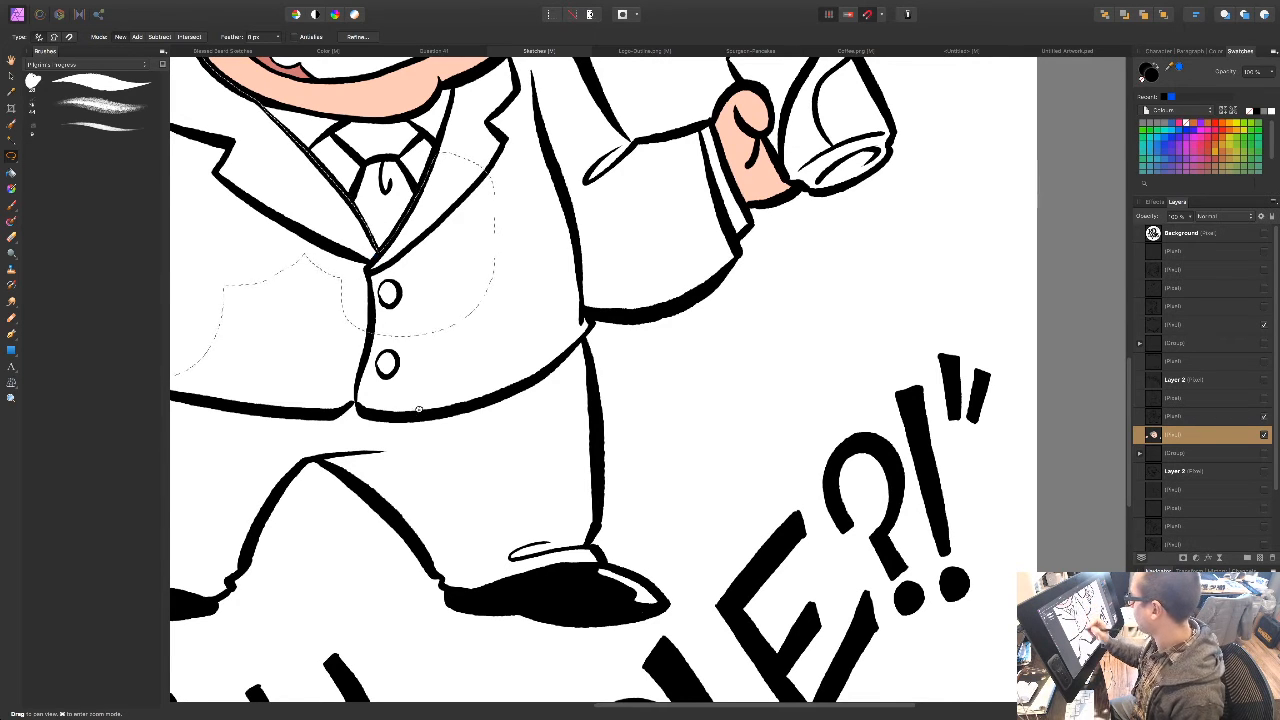
Step: Add the remaining jacket hem, the front panel and the shoulder on the can-holding side down to the elbow
drag(345, 340, 516, 253)
mouse_move(292, 296)
mouse_down()
mouse_move(455, 325)
mouse_move(612, 318)
mouse_move(663, 225)
mouse_move(549, 205)
mouse_move(489, 160)
mouse_move(392, 191)
mouse_move(298, 280)
mouse_up()
mouse_move(637, 351)
mouse_down()
mouse_move(512, 386)
mouse_move(548, 341)
mouse_move(526, 266)
mouse_move(488, 308)
mouse_up()
mouse_move(600, 313)
mouse_down()
mouse_move(672, 258)
mouse_move(540, 138)
mouse_move(522, 180)
mouse_up()
mouse_move(672, 216)
mouse_down()
mouse_move(634, 292)
mouse_move(605, 382)
mouse_up()
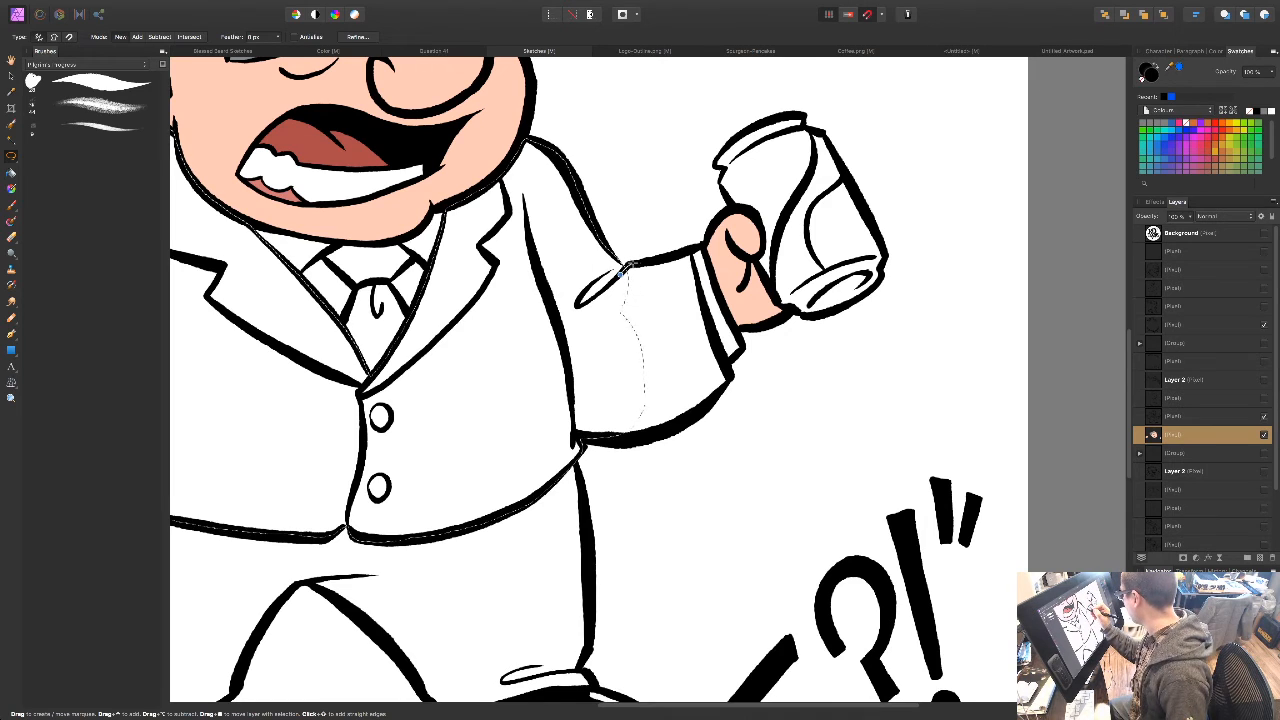
Step: Complete the jacket selection with the can-holding arm's forearm, cuff edge and sleeve underside
drag(697, 434, 605, 312)
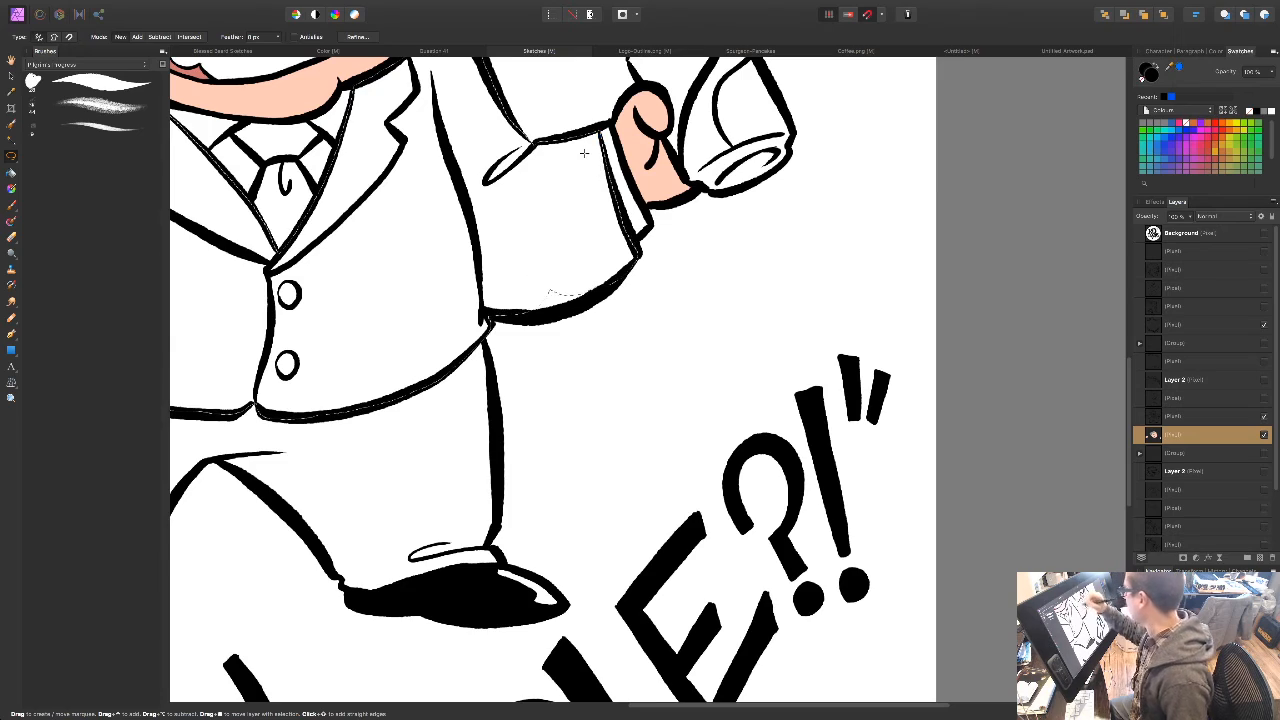
drag(620, 268, 730, 384)
drag(366, 465, 561, 281)
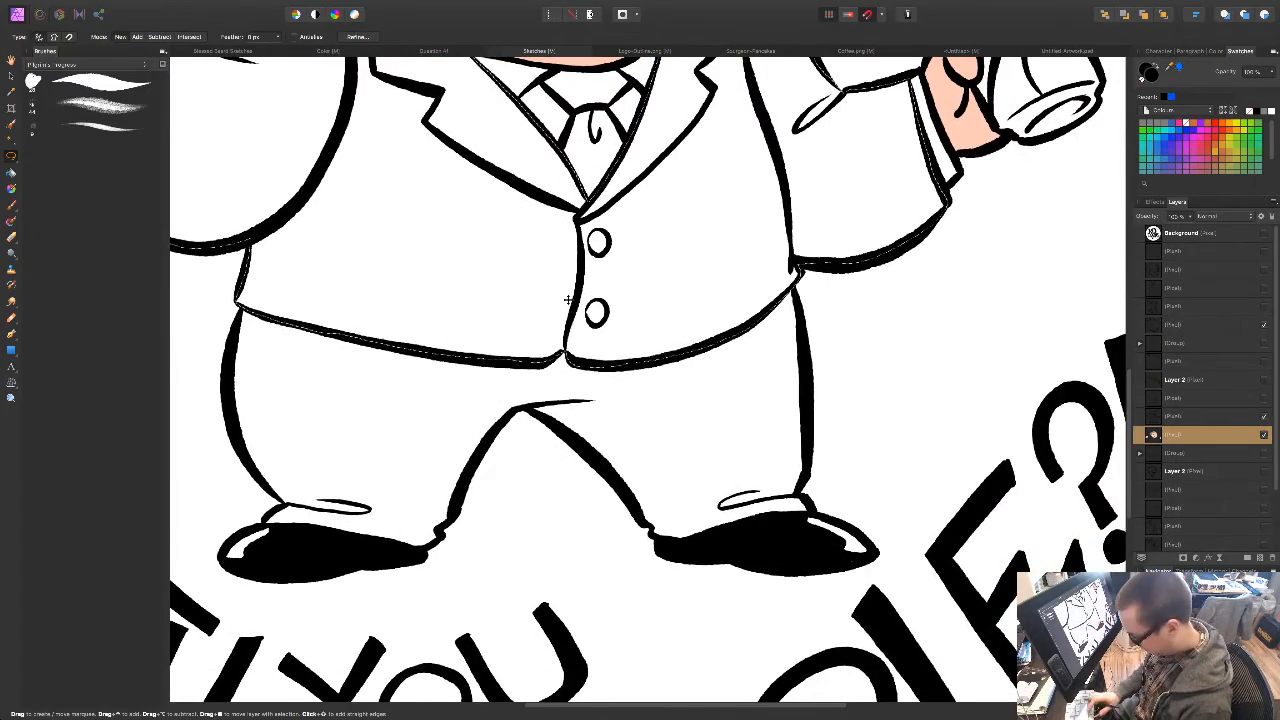
key(super+minus)
key(super+minus)
drag(576, 424, 436, 481)
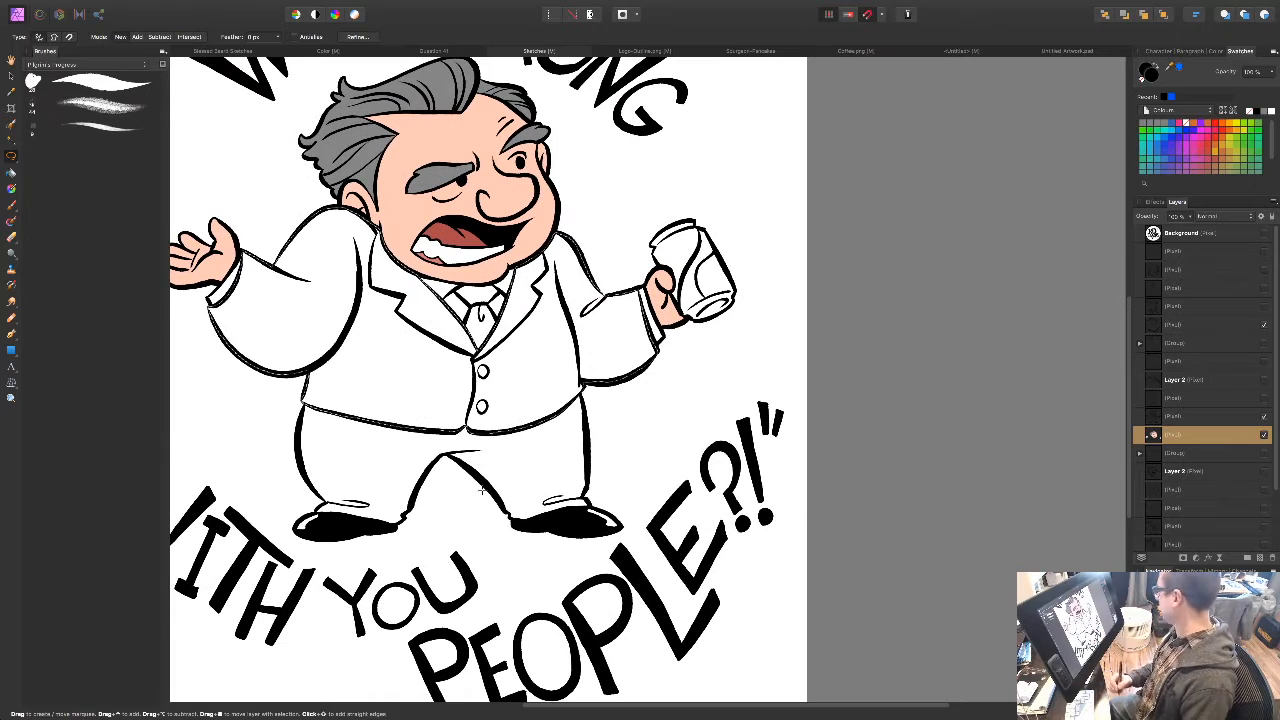
Step: Fill the selected jacket with a dark, muted navy blue custom colour and clear the selection
key(shift+F5)
click(1097, 621)
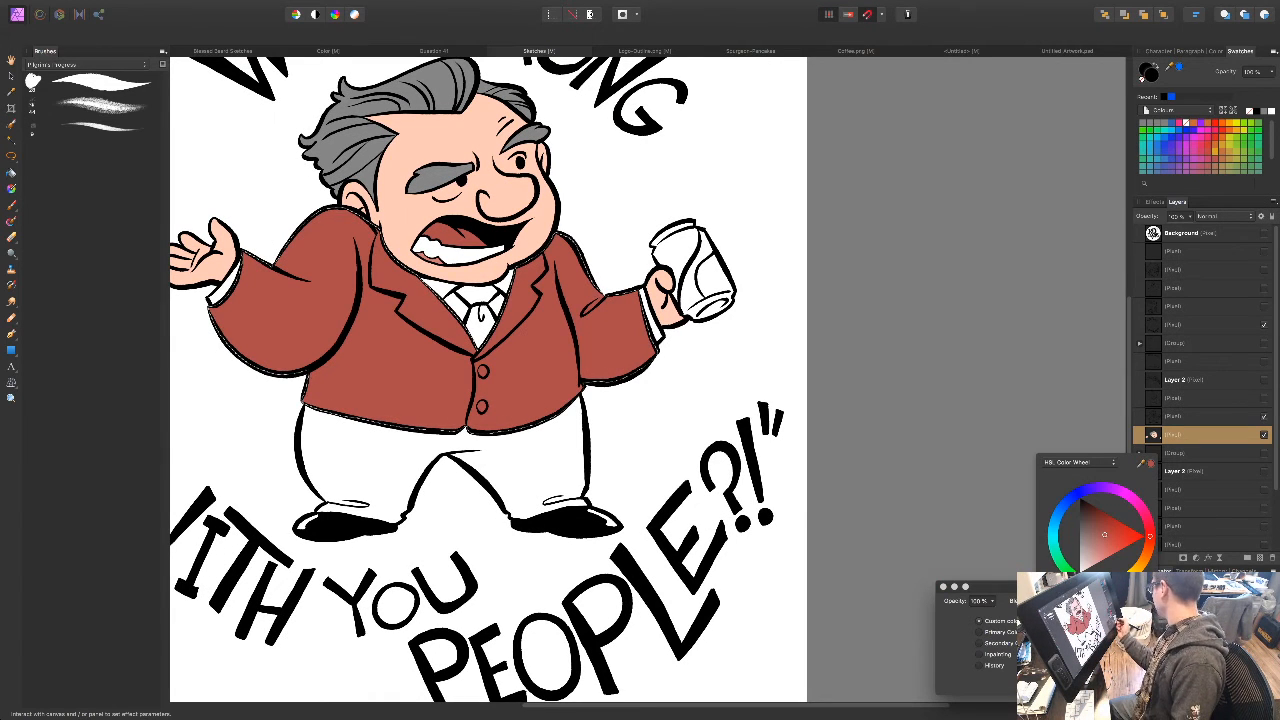
click(1067, 500)
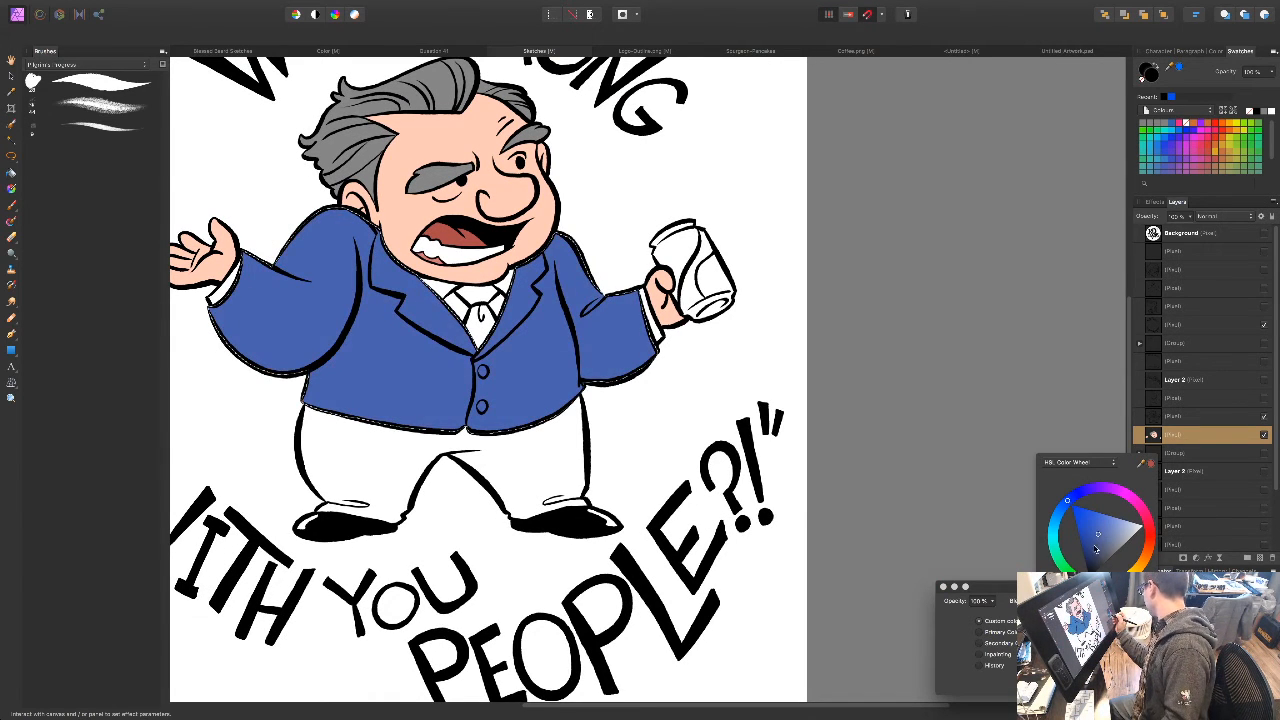
click(1098, 550)
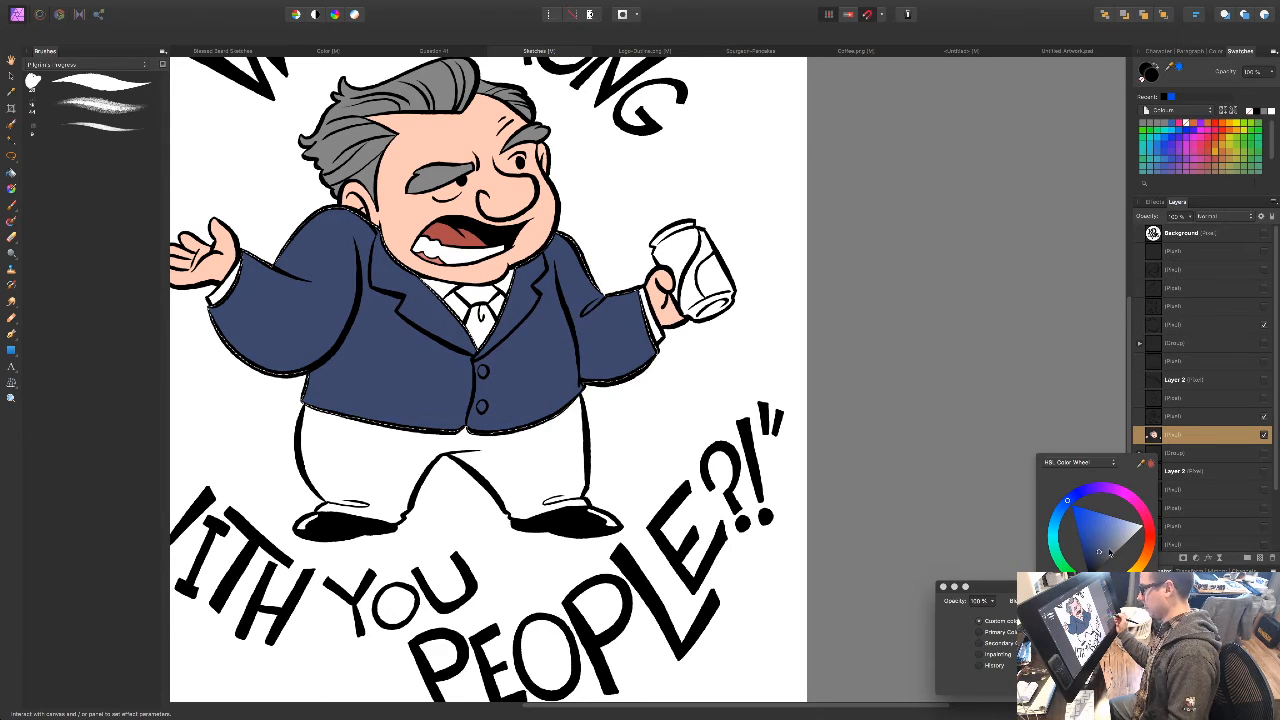
click(1155, 682)
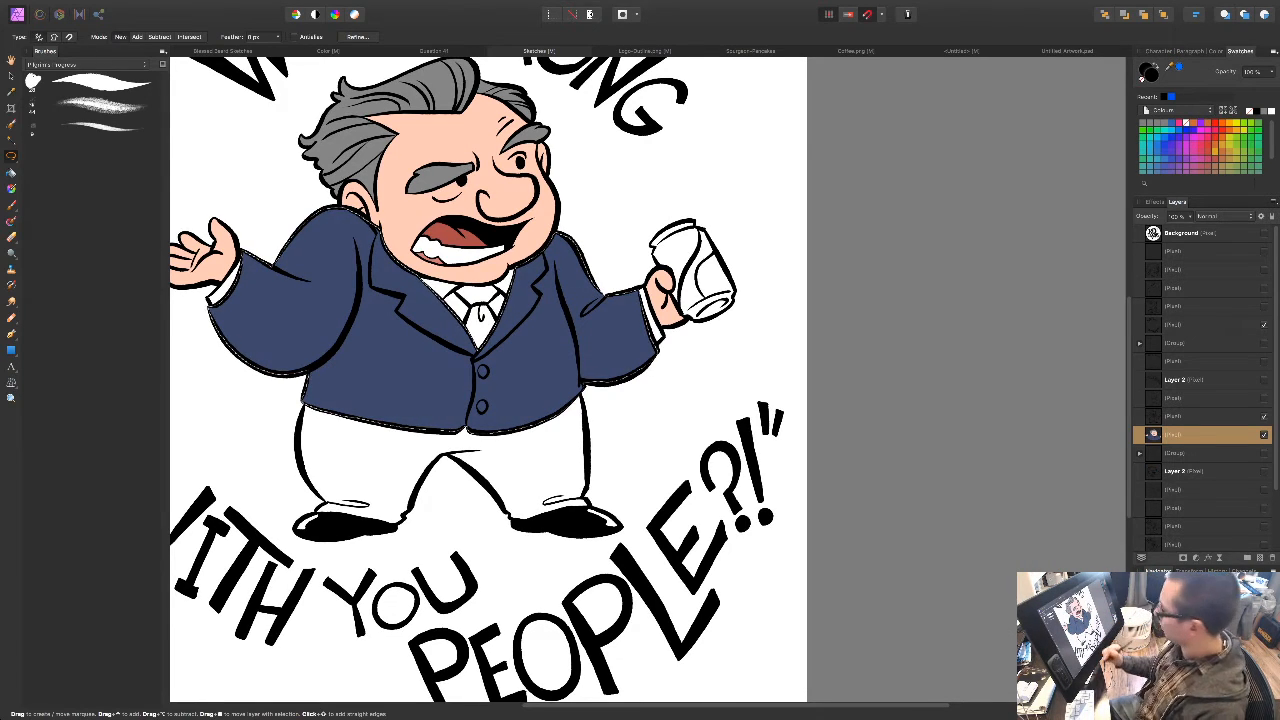
key(super+d)
Step: Start a trousers selection along the outer leg on the open-hand side and the jacket hem, past its front notch
drag(561, 545, 672, 448)
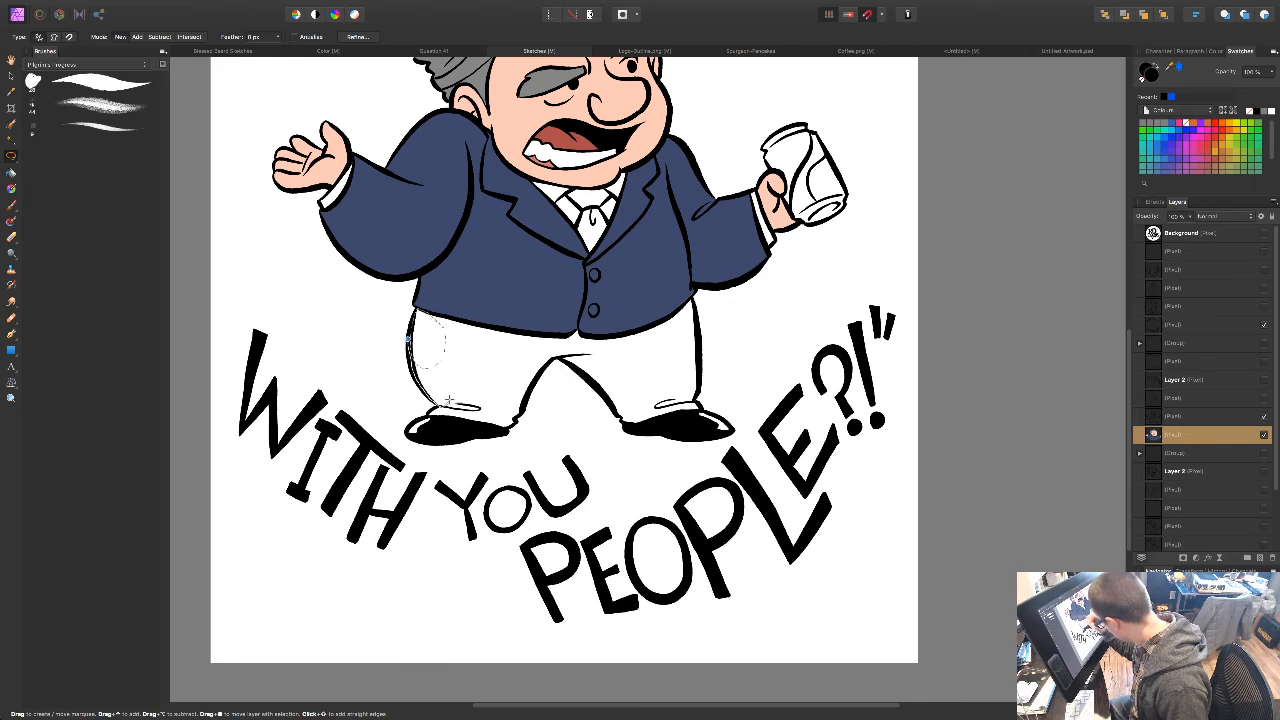
drag(437, 312, 415, 328)
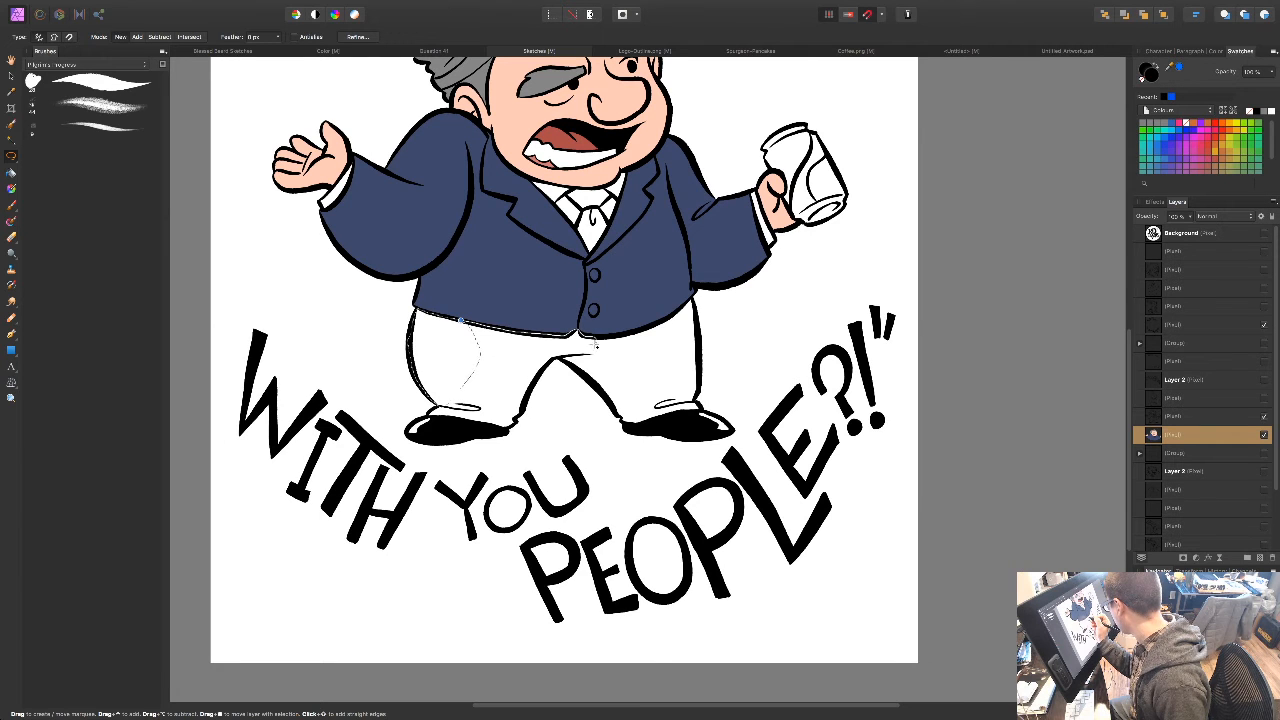
drag(466, 352, 472, 315)
scroll(471, 314, up, 3)
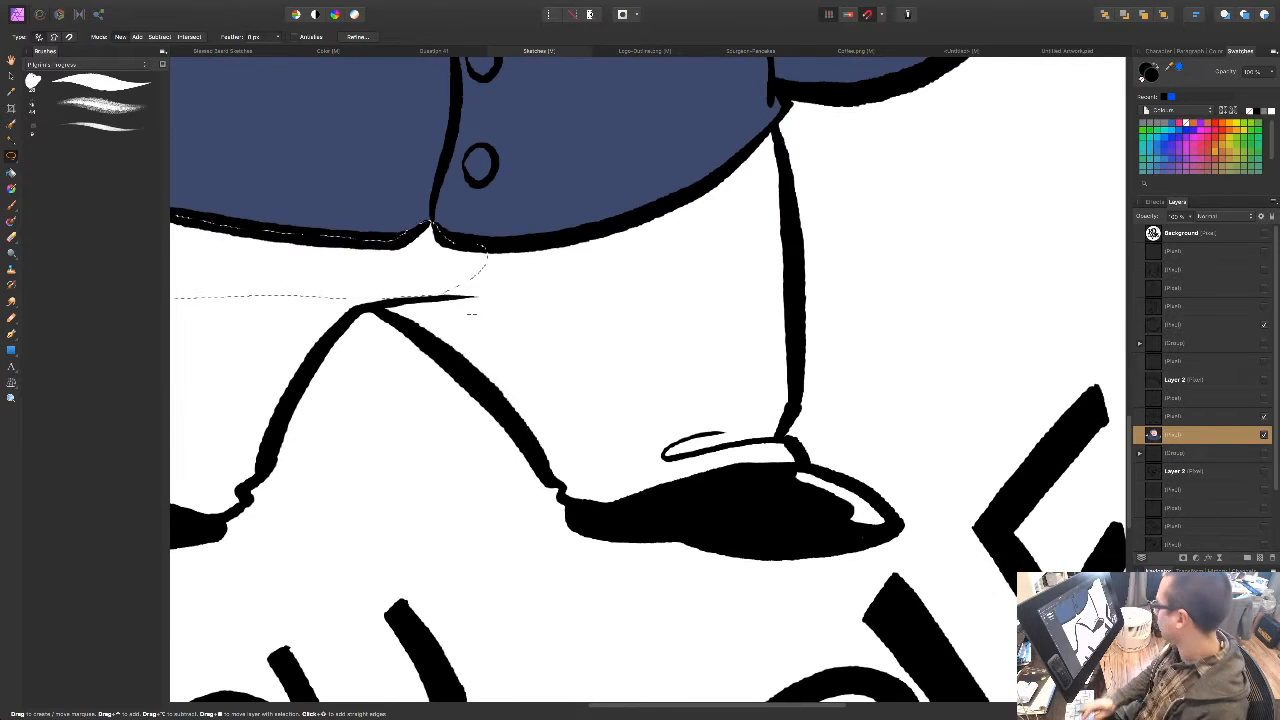
drag(430, 218, 447, 224)
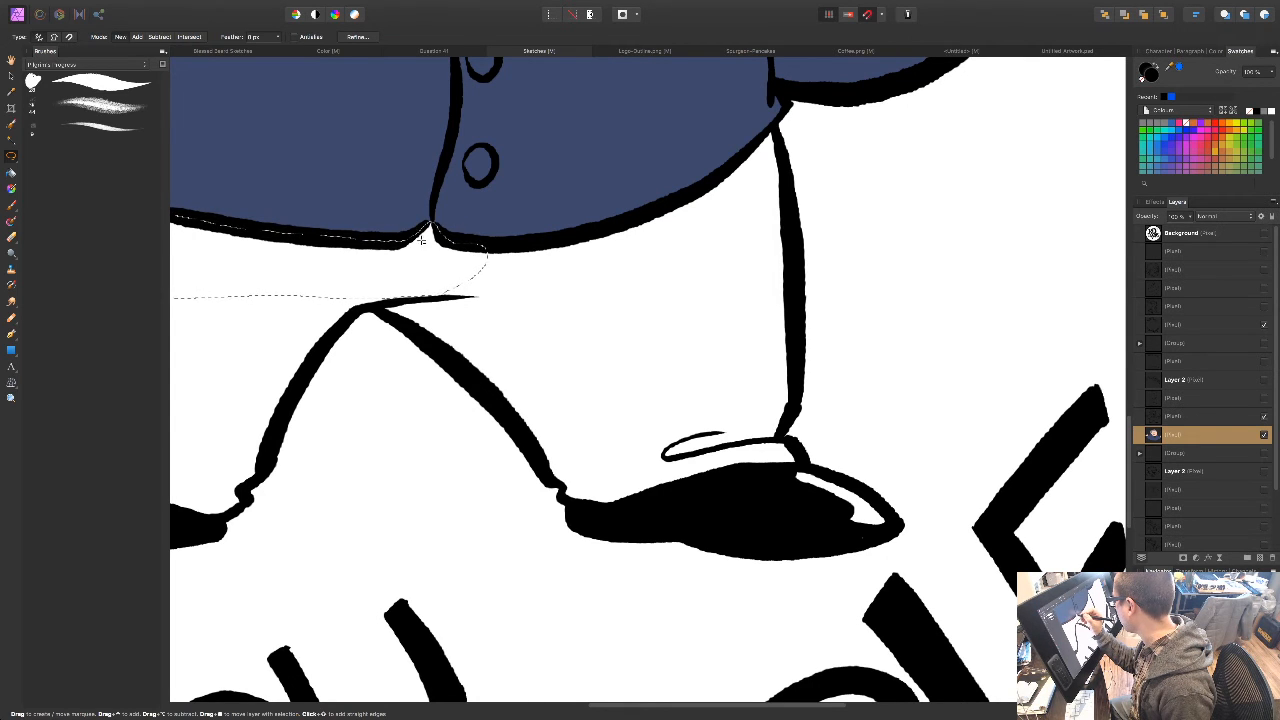
mouse_move(552, 238)
mouse_down()
mouse_move(563, 337)
mouse_move(457, 357)
mouse_move(372, 306)
mouse_move(441, 253)
mouse_up()
Step: Add the inner edge of the leg on the open-hand side, the crotch and the trouser cuff above its shoe
drag(406, 406, 569, 341)
mouse_move(539, 236)
mouse_down()
mouse_move(459, 324)
mouse_move(382, 454)
mouse_move(290, 456)
mouse_move(197, 357)
mouse_move(541, 228)
mouse_up()
drag(358, 506, 508, 437)
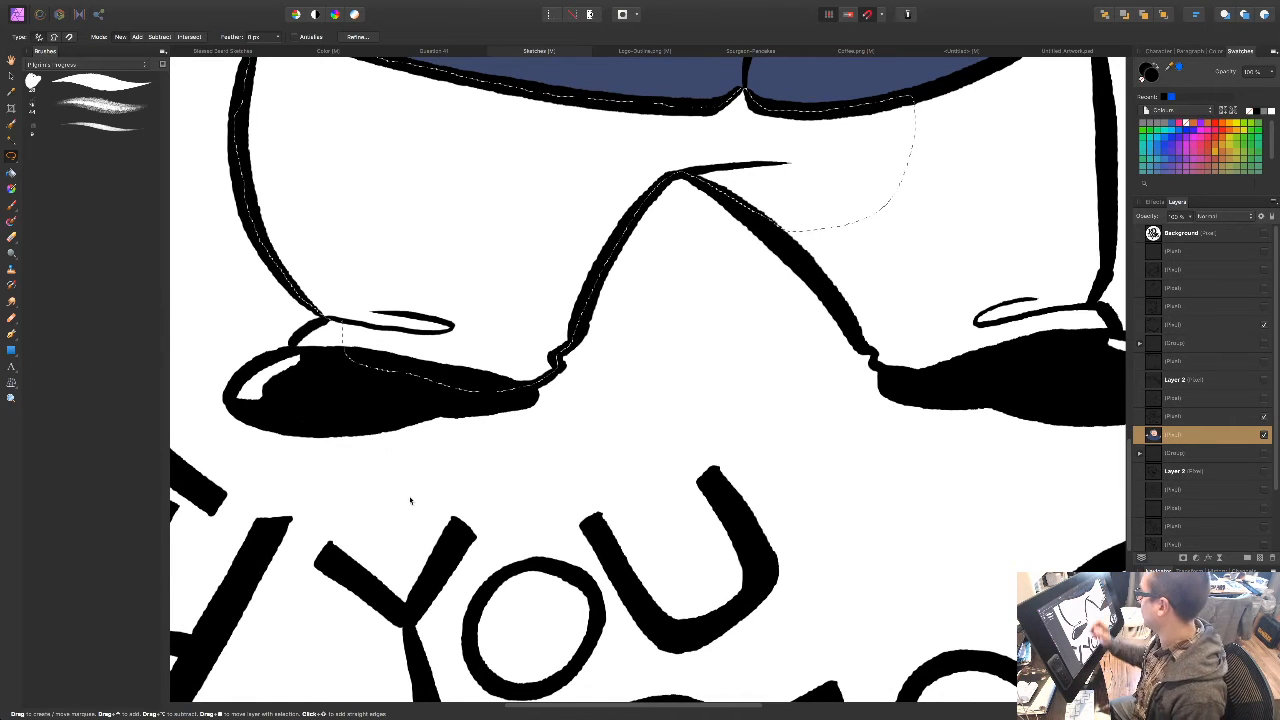
drag(410, 500, 581, 468)
mouse_move(537, 323)
mouse_down()
mouse_move(470, 319)
mouse_move(474, 298)
mouse_move(514, 292)
mouse_up()
drag(753, 454, 303, 479)
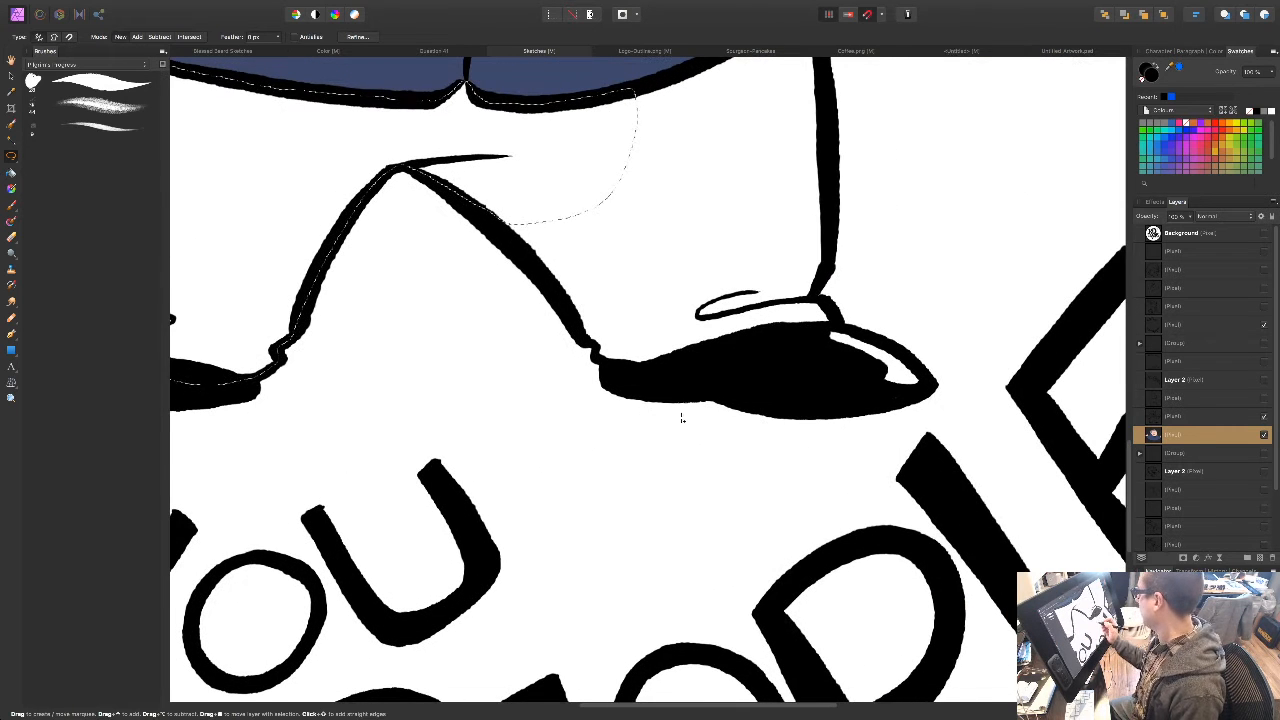
Step: Extend the trousers selection down the other leg's inner edge, along the remaining jacket hem and down the outer edge
mouse_move(435, 177)
mouse_down()
mouse_move(588, 345)
mouse_move(650, 365)
mouse_move(540, 137)
mouse_up()
mouse_move(809, 332)
mouse_down()
mouse_move(700, 472)
mouse_move(664, 560)
mouse_up()
mouse_move(480, 317)
mouse_down()
mouse_move(597, 269)
mouse_move(660, 218)
mouse_move(668, 240)
mouse_move(616, 410)
mouse_move(545, 448)
mouse_up()
mouse_move(650, 474)
mouse_down()
mouse_move(544, 384)
mouse_move(487, 313)
mouse_up()
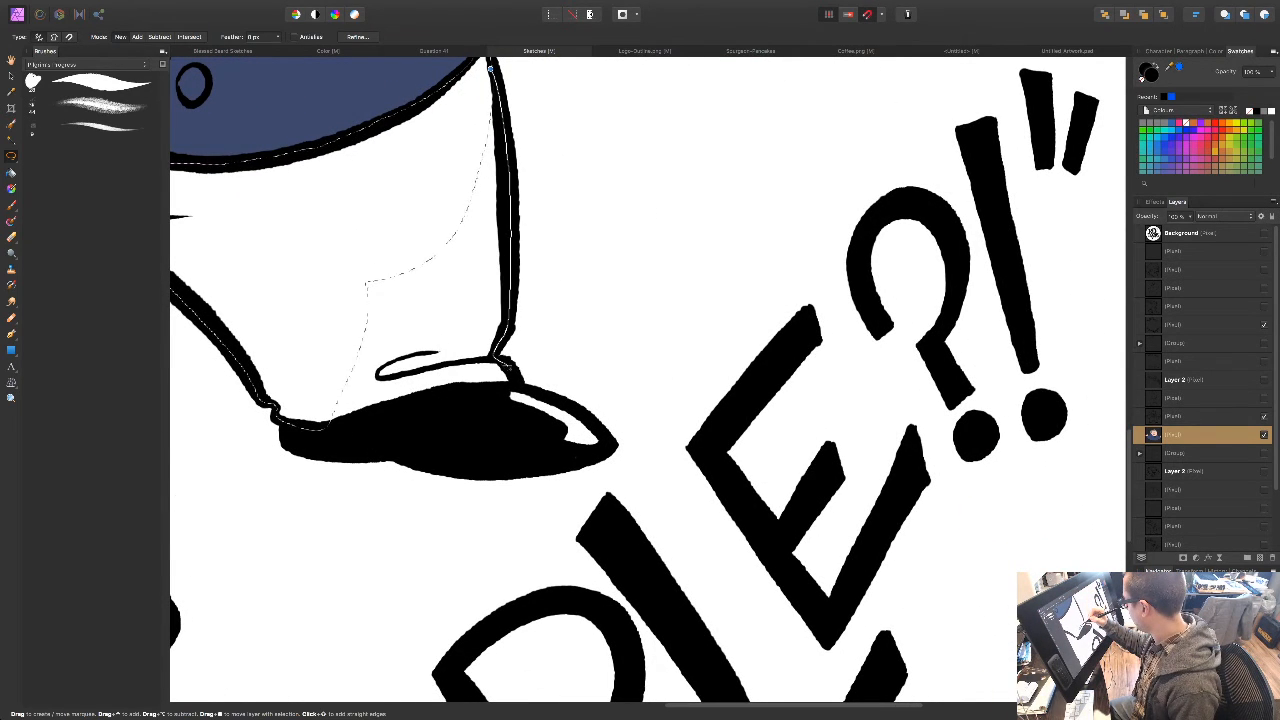
Step: Complete the trousers selection by adding the remaining leg interior and the cuff above the shoe on the can-holding side
mouse_move(307, 366)
mouse_down()
mouse_move(338, 258)
mouse_move(447, 131)
mouse_up()
drag(571, 247, 557, 272)
drag(484, 545, 615, 502)
drag(416, 562, 461, 537)
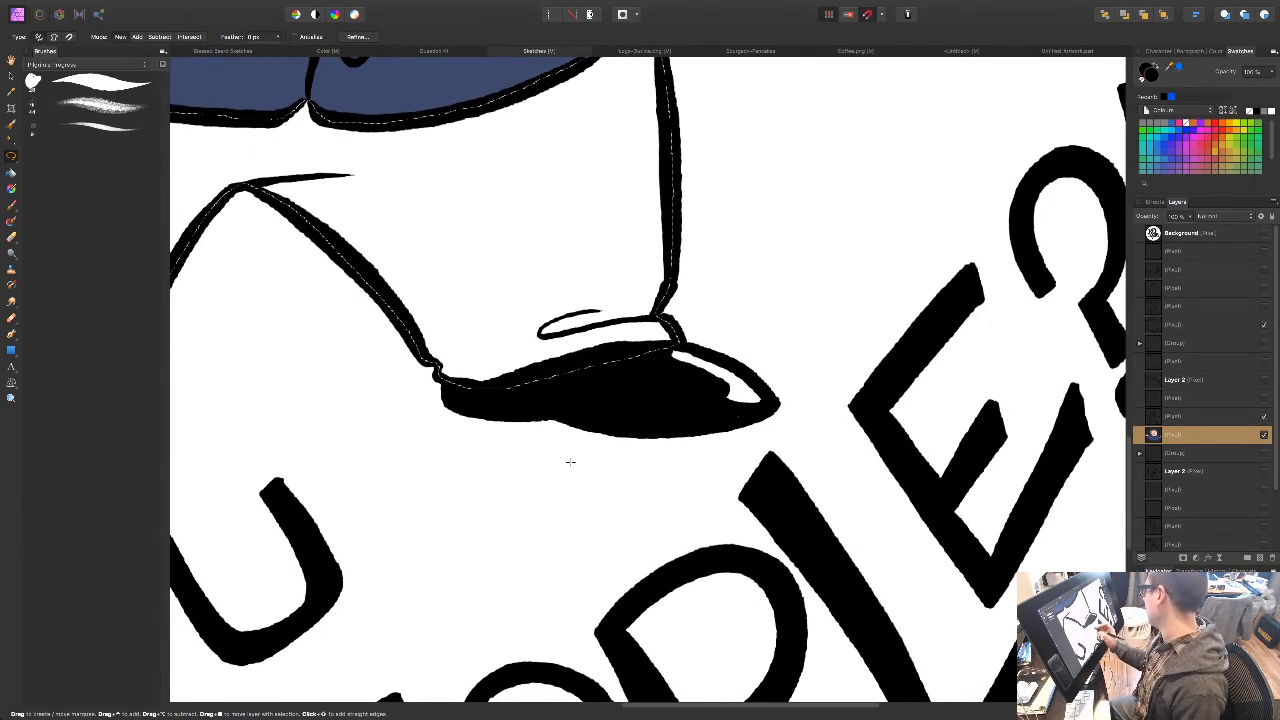
drag(380, 491, 780, 460)
scroll(597, 457, down, 2)
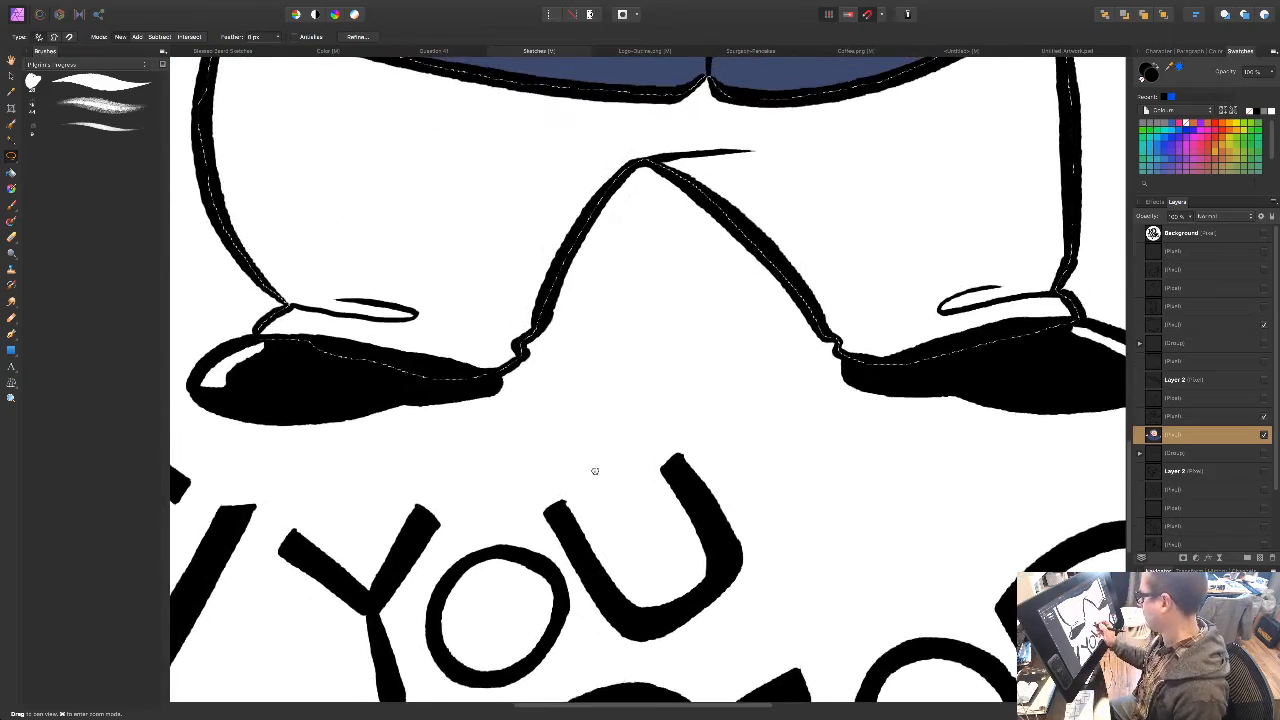
scroll(595, 469, down, 2)
drag(793, 325, 474, 511)
mouse_move(711, 435)
mouse_down()
mouse_move(894, 406)
mouse_move(959, 413)
mouse_up()
drag(626, 471, 640, 452)
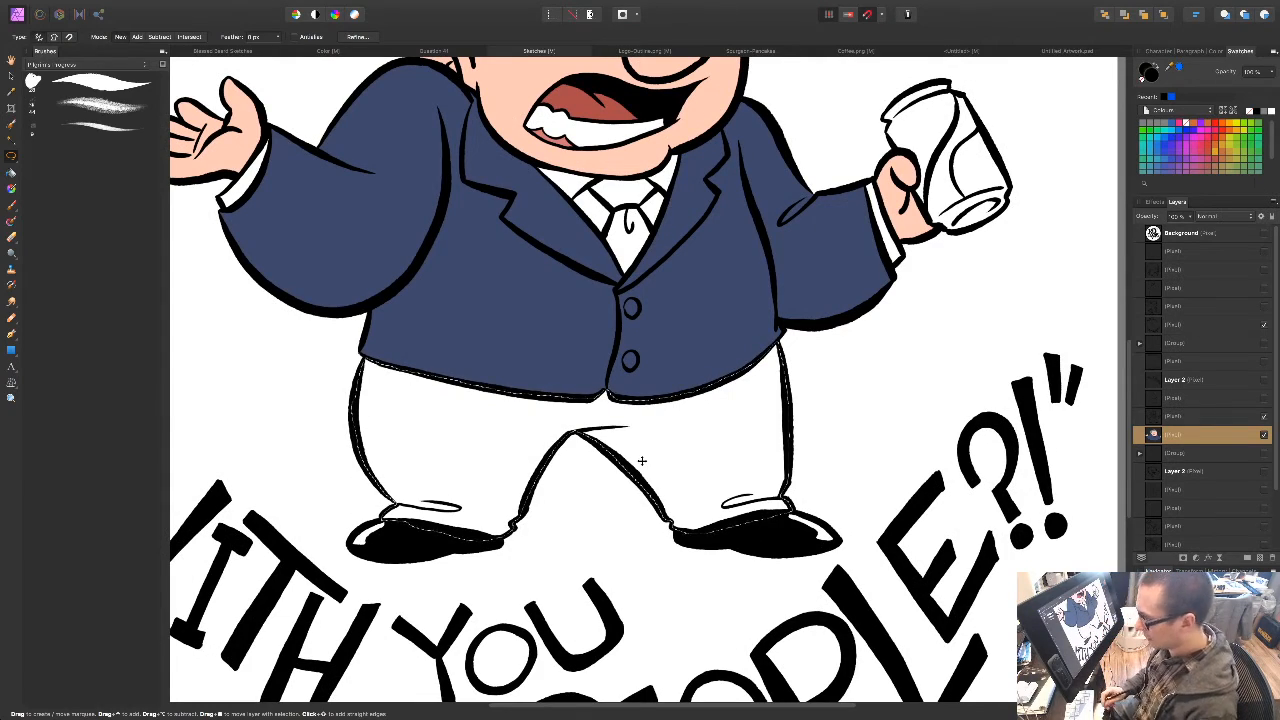
Step: Fill the selected trousers with a custom light tan colour and clear the selection
key(super+minus)
drag(611, 378, 478, 436)
key(shift+F5)
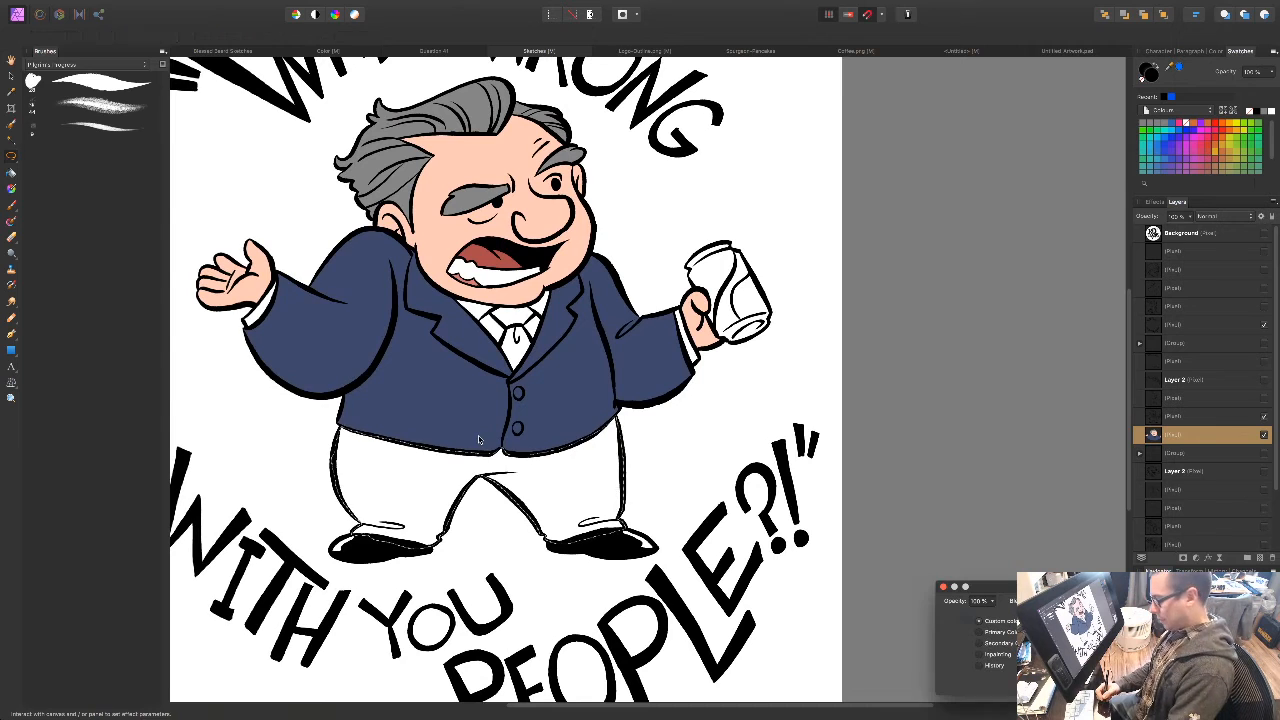
click(1097, 621)
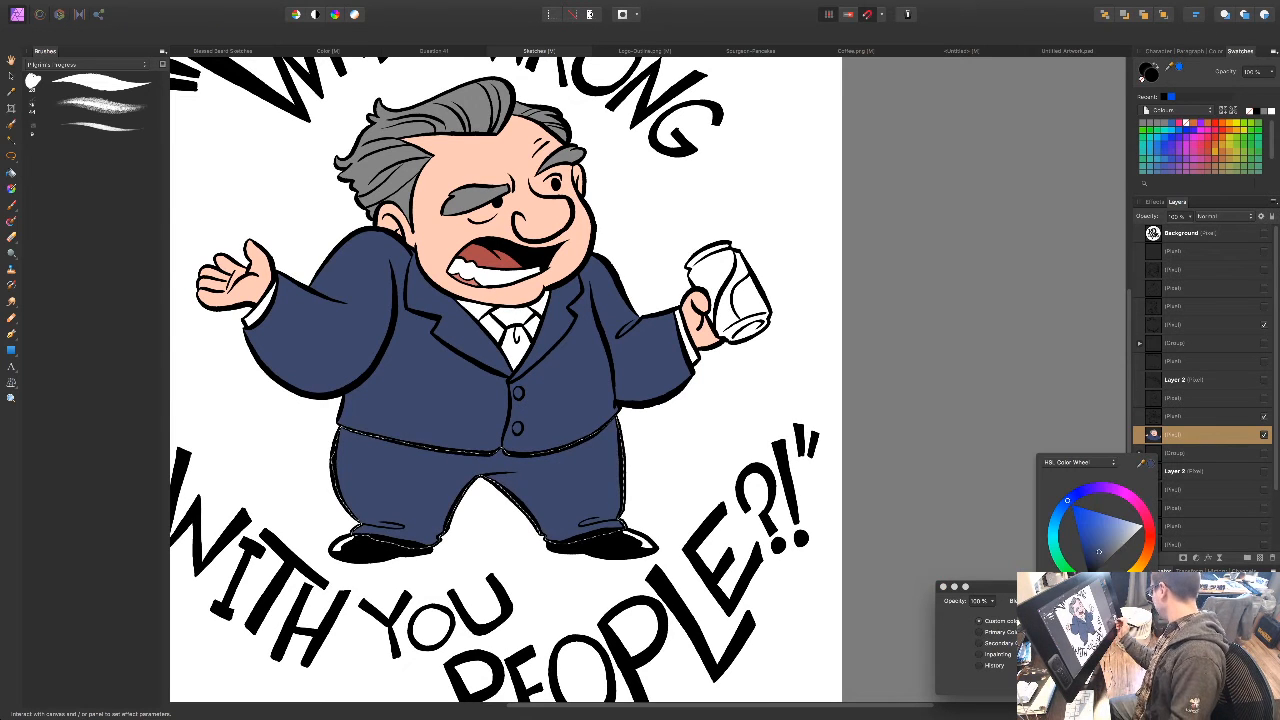
click(1146, 565)
click(1090, 540)
click(1091, 530)
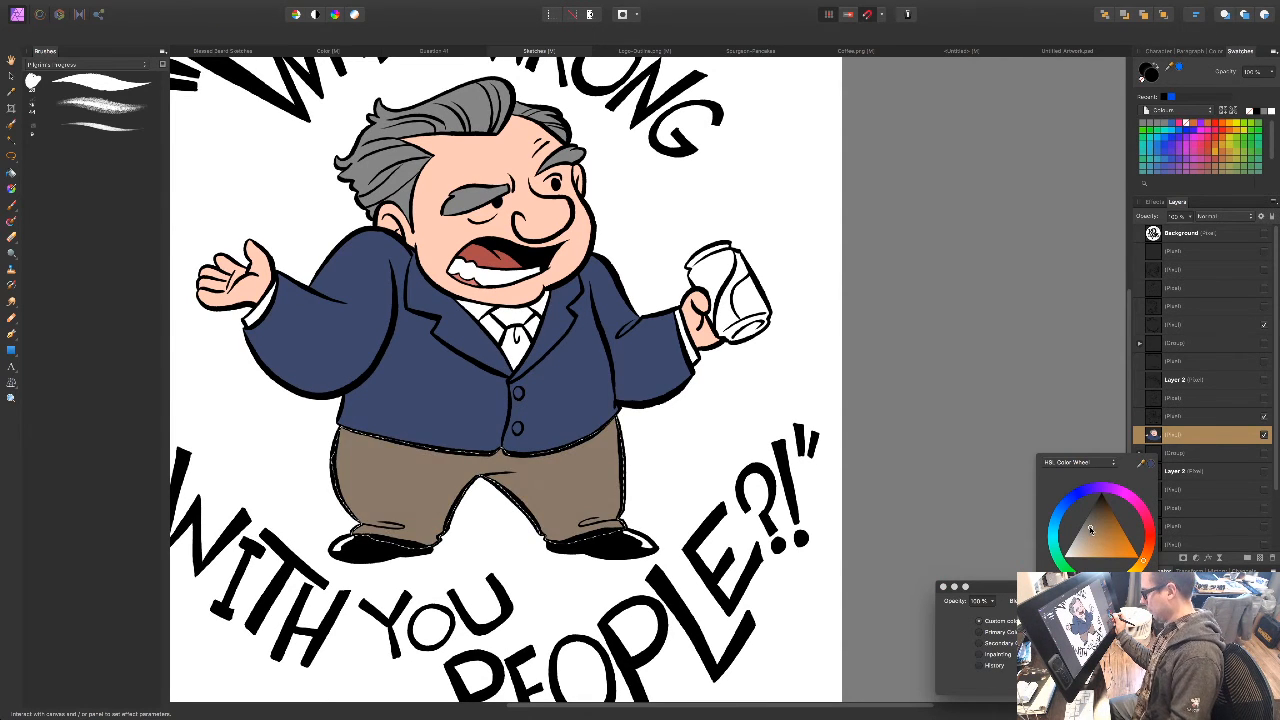
click(1088, 537)
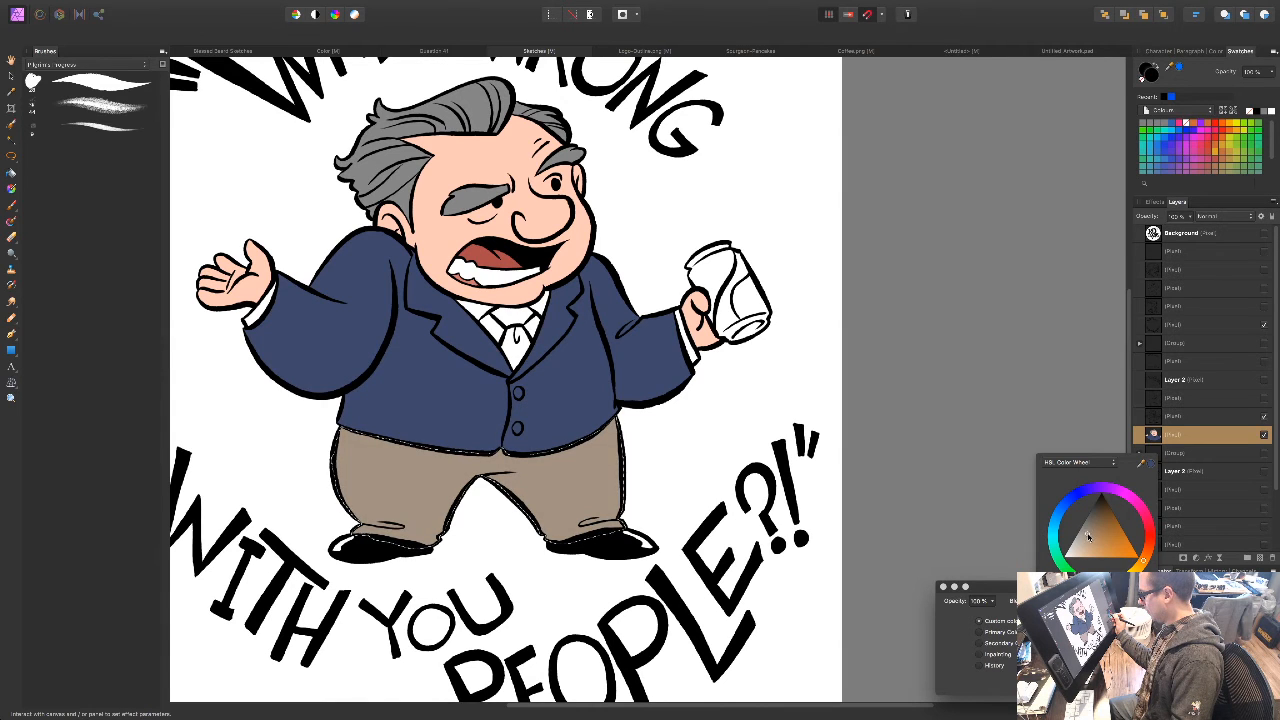
click(1087, 540)
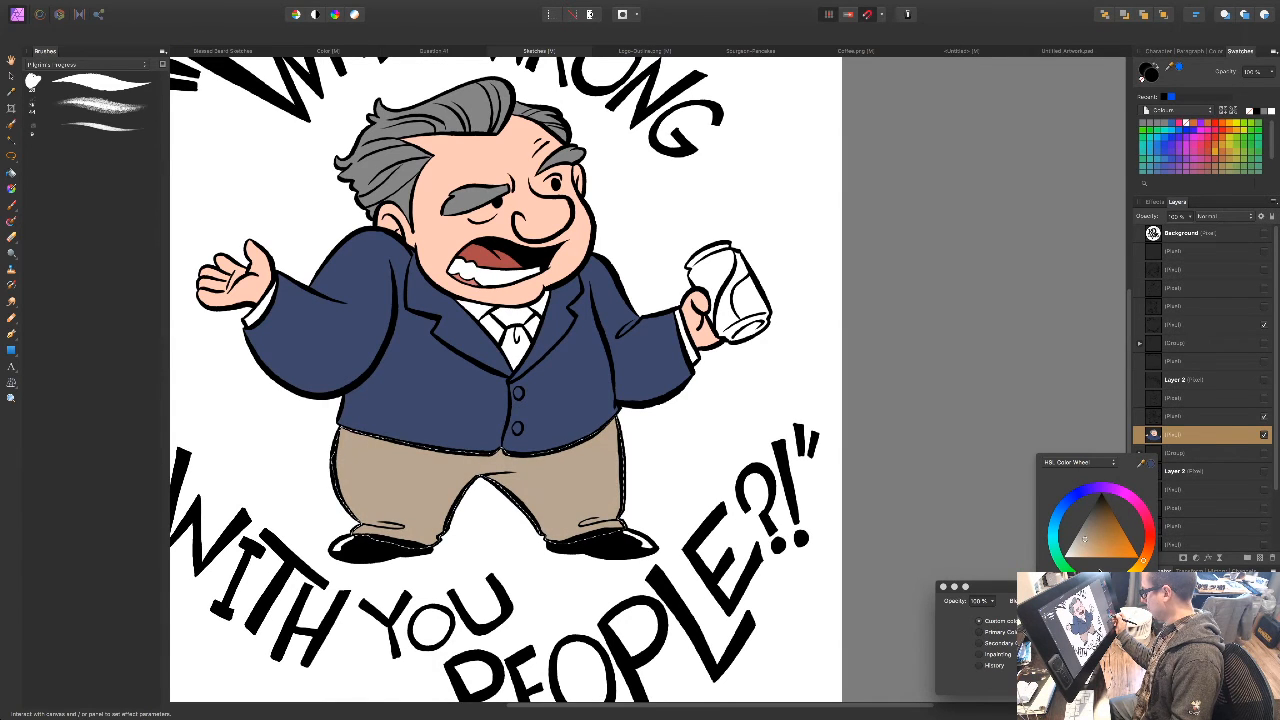
key(l)
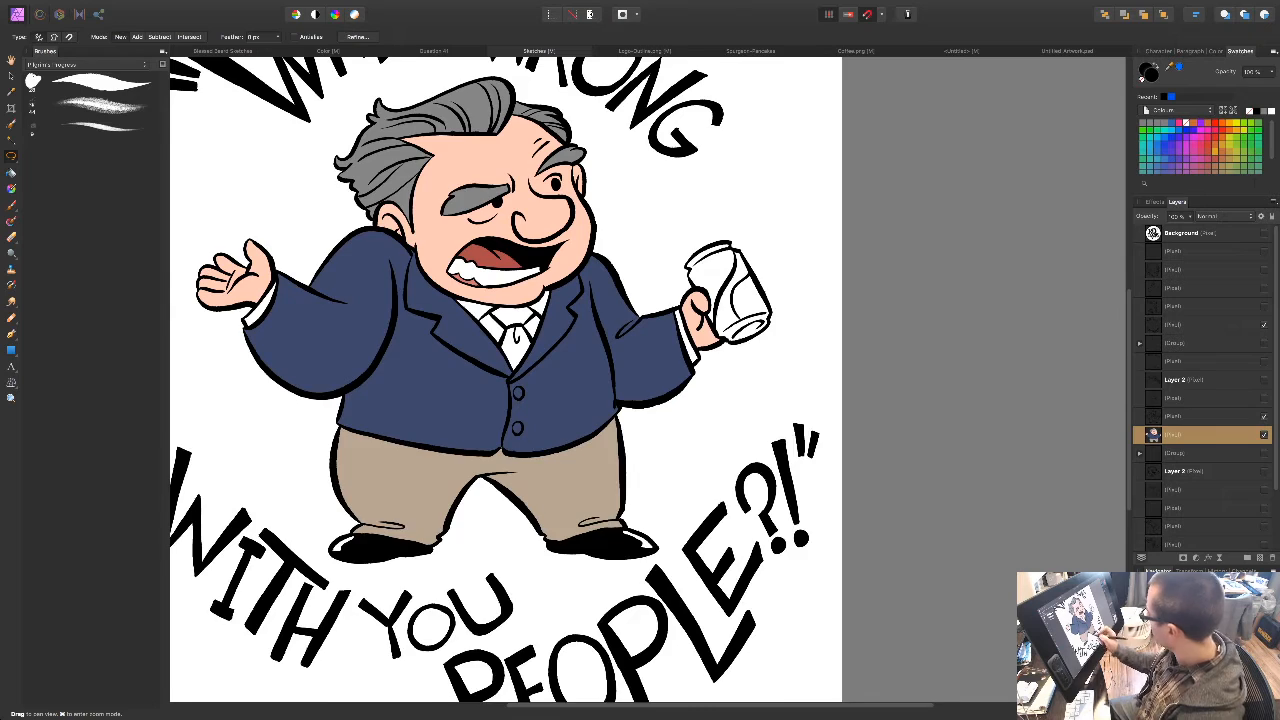
Step: Select the collar and shirt areas on both sides of the tie, fill them with white and deselect
drag(503, 496, 537, 548)
key(super+equal)
key(super+equal)
drag(351, 485, 535, 489)
drag(506, 386, 489, 430)
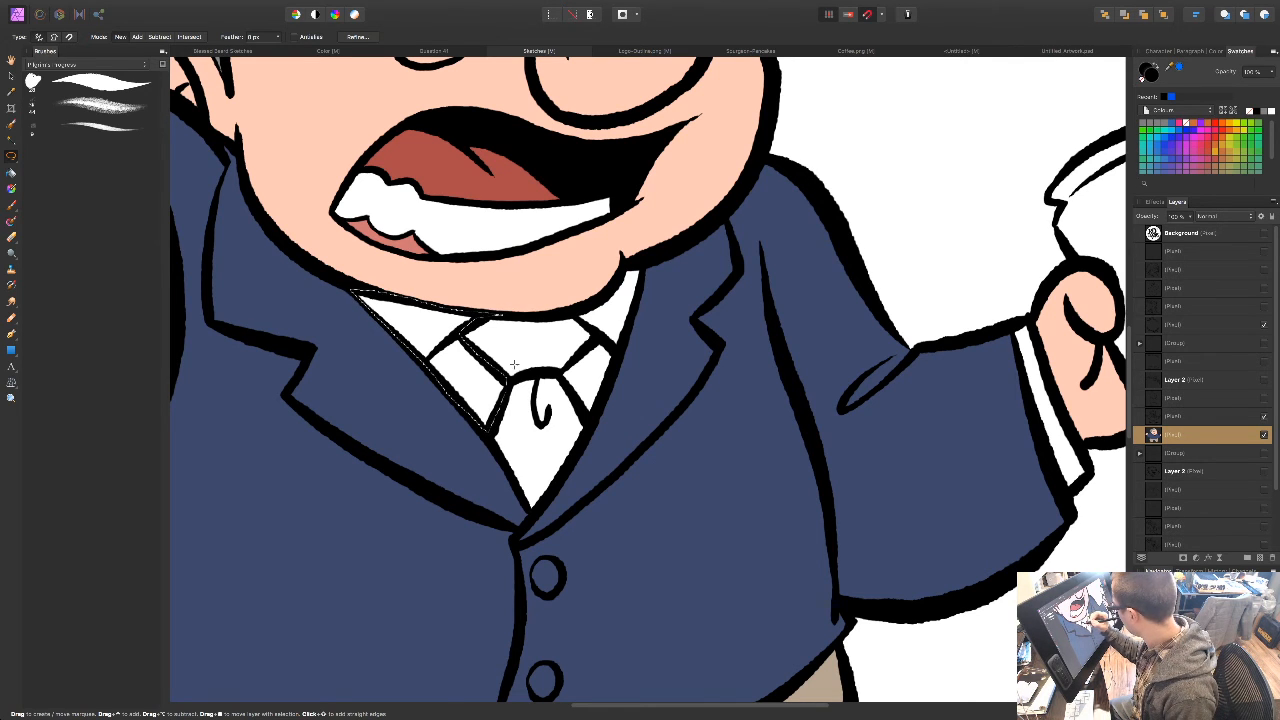
mouse_move(604, 314)
mouse_down()
mouse_move(578, 322)
mouse_move(624, 264)
mouse_move(640, 266)
mouse_move(600, 404)
mouse_move(576, 410)
mouse_move(560, 382)
mouse_move(590, 330)
mouse_up()
key(shift+F5)
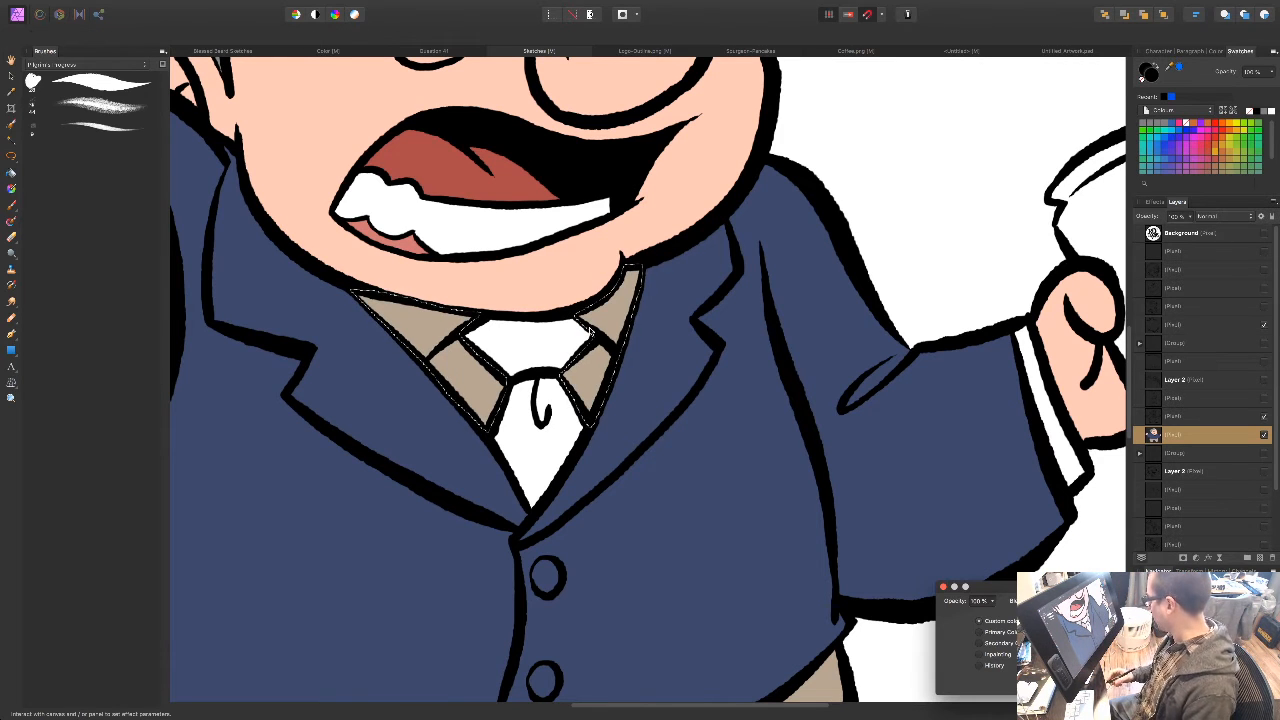
click(1097, 621)
drag(1104, 543, 1055, 563)
click(1128, 682)
key(super+d)
Step: Select the tie's knot and blade, fill them with a medium light blue and deselect
key(space)
drag(303, 456, 41, 395)
mouse_move(207, 288)
mouse_down()
mouse_move(252, 257)
mouse_move(298, 253)
mouse_move(331, 279)
mouse_move(299, 318)
mouse_move(322, 358)
mouse_move(303, 415)
mouse_move(270, 452)
mouse_move(232, 368)
mouse_move(241, 310)
mouse_up()
key(shift+F5)
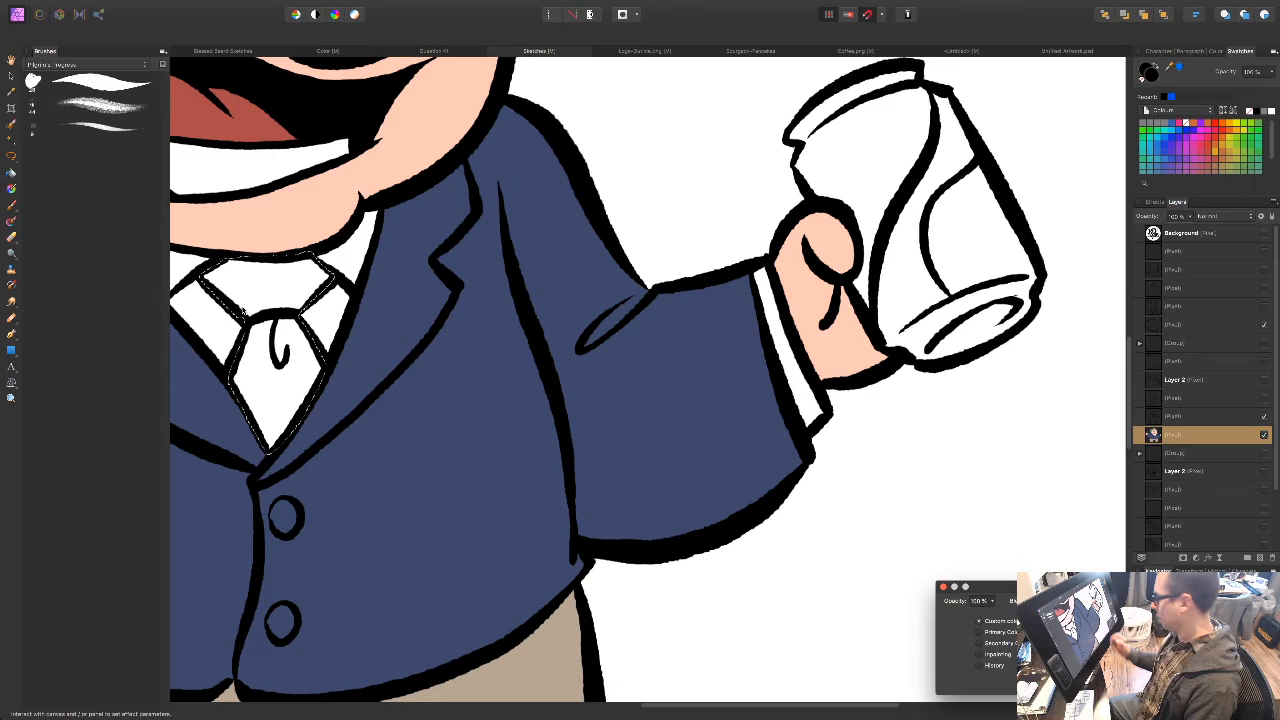
click(1097, 621)
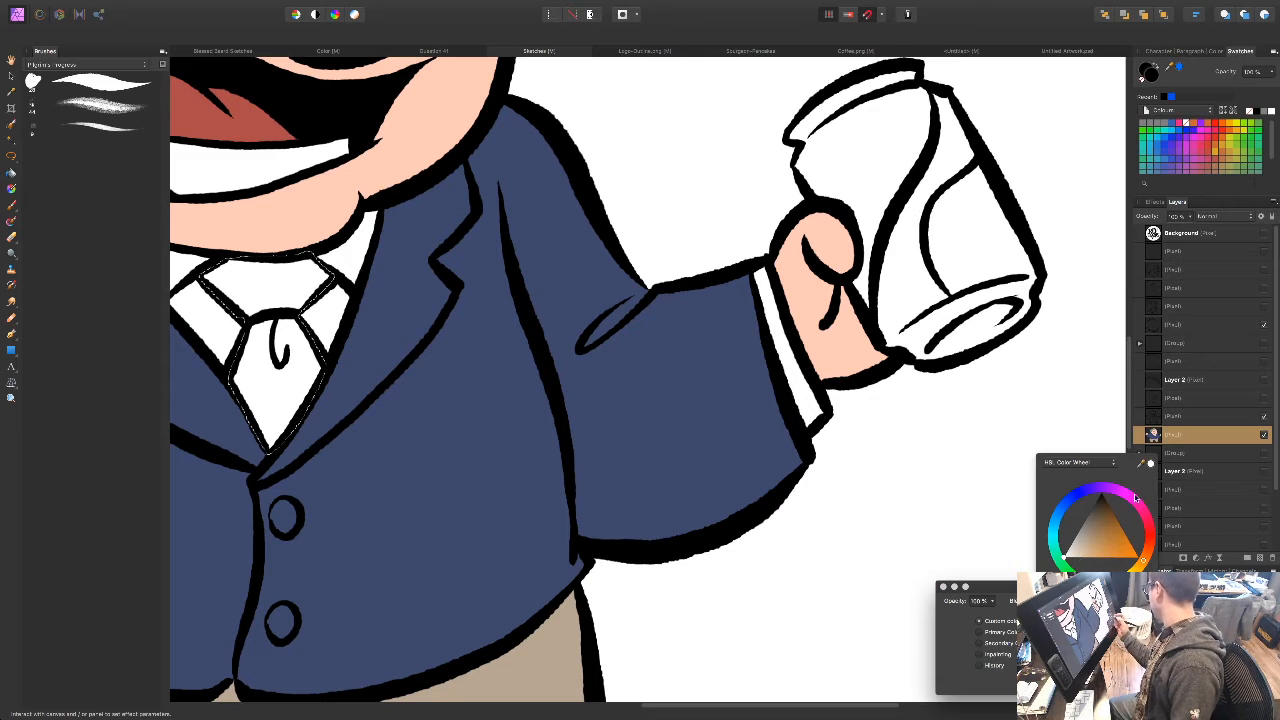
click(1060, 510)
drag(1092, 530, 1109, 531)
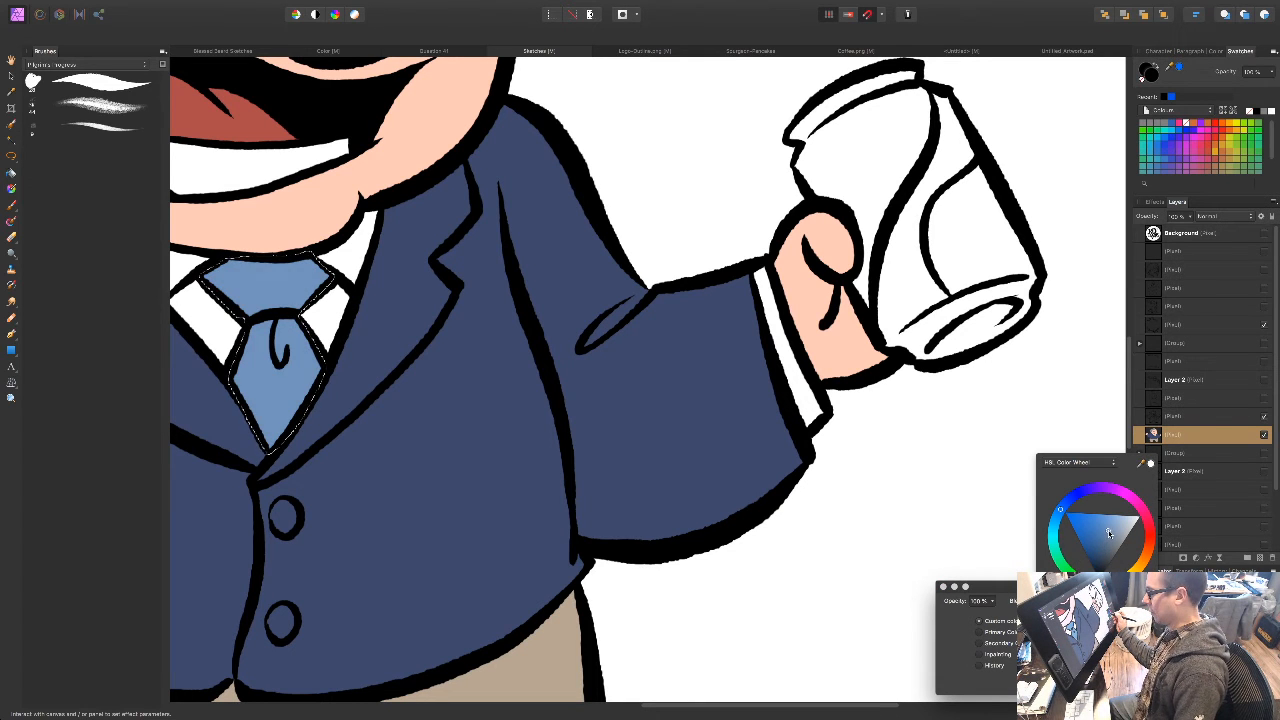
click(1138, 682)
click(1138, 682)
key(super+d)
Step: Select the shirt cuff on the open-hand side and fill it with white
drag(489, 543, 869, 586)
mouse_move(357, 574)
mouse_down()
mouse_move(530, 509)
mouse_move(797, 520)
mouse_move(848, 571)
mouse_up()
mouse_move(453, 268)
mouse_down()
mouse_move(437, 312)
mouse_move(371, 374)
mouse_move(357, 347)
mouse_move(455, 240)
mouse_up()
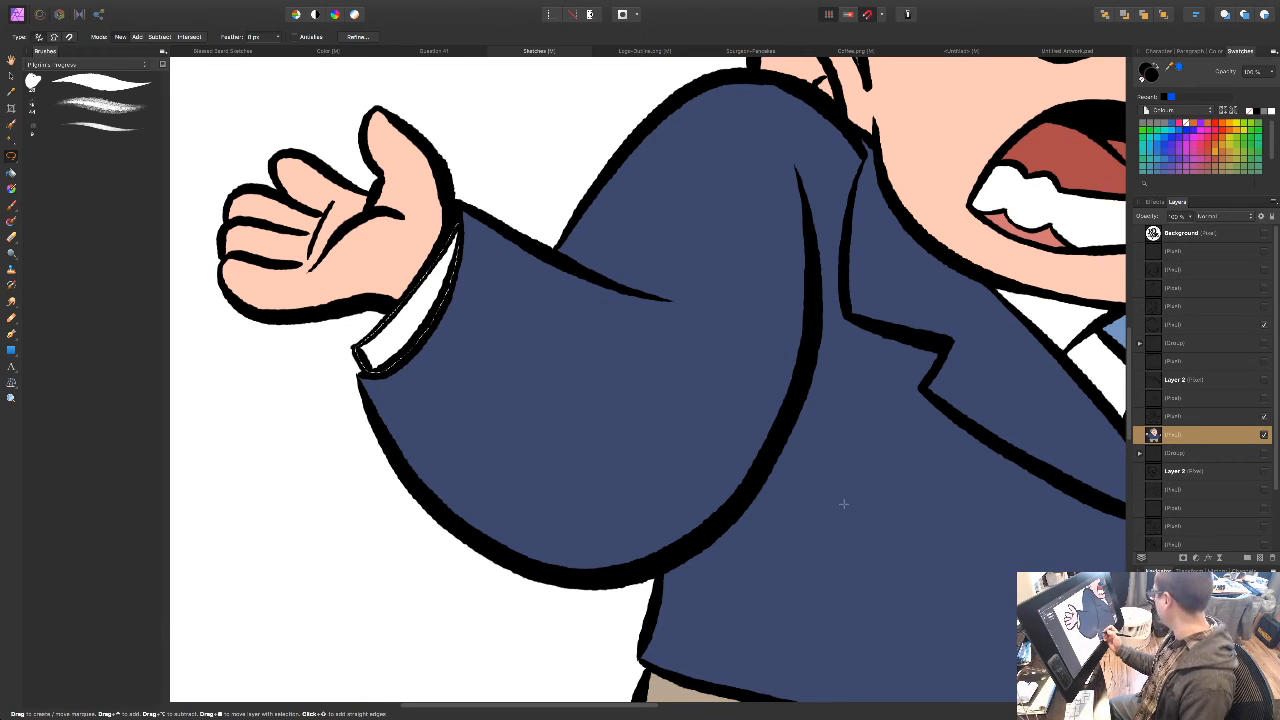
key(shift+F5)
click(1096, 621)
drag(1108, 526, 1178, 504)
click(1108, 686)
Step: Select the shirt cuff on the can-holding side and fill it with the same white
mouse_move(735, 530)
mouse_down()
mouse_move(606, 491)
mouse_move(567, 463)
mouse_move(289, 463)
mouse_up()
drag(772, 483, 450, 480)
drag(711, 495, 309, 529)
mouse_move(458, 280)
mouse_down()
mouse_move(498, 448)
mouse_move(524, 428)
mouse_up()
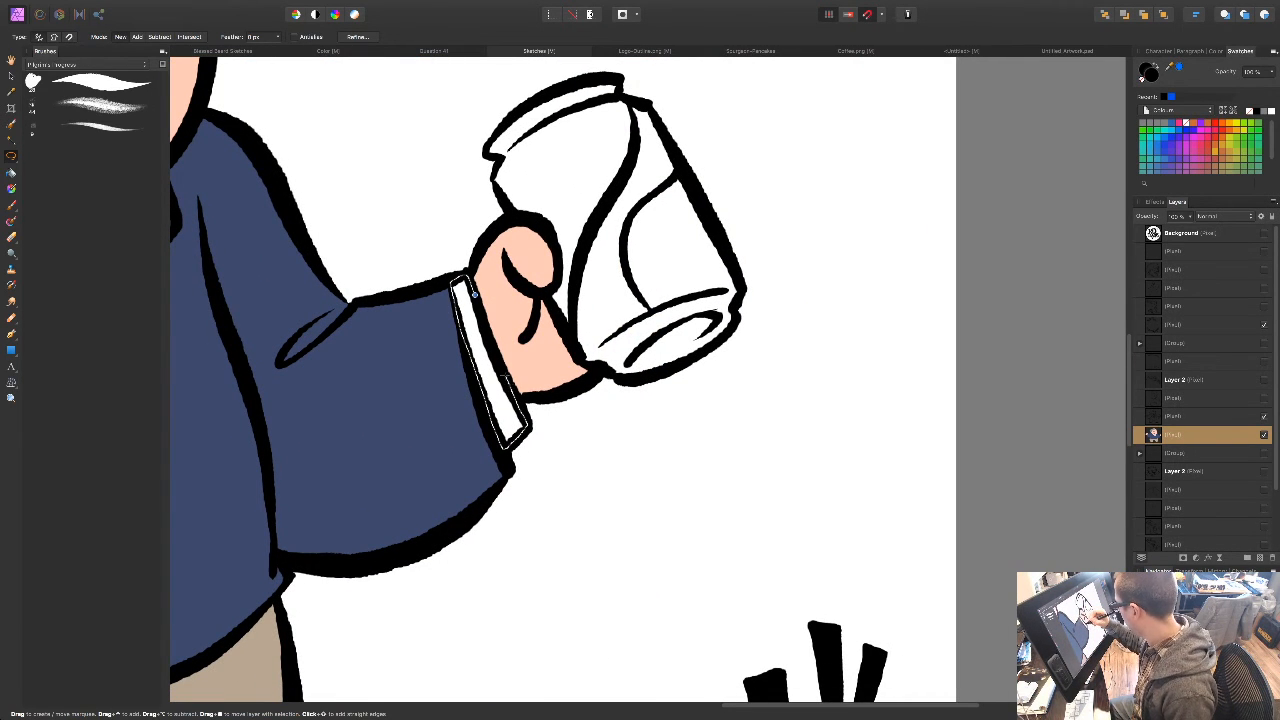
key(ctrl+minus)
key(ctrl+minus)
key(ctrl+minus)
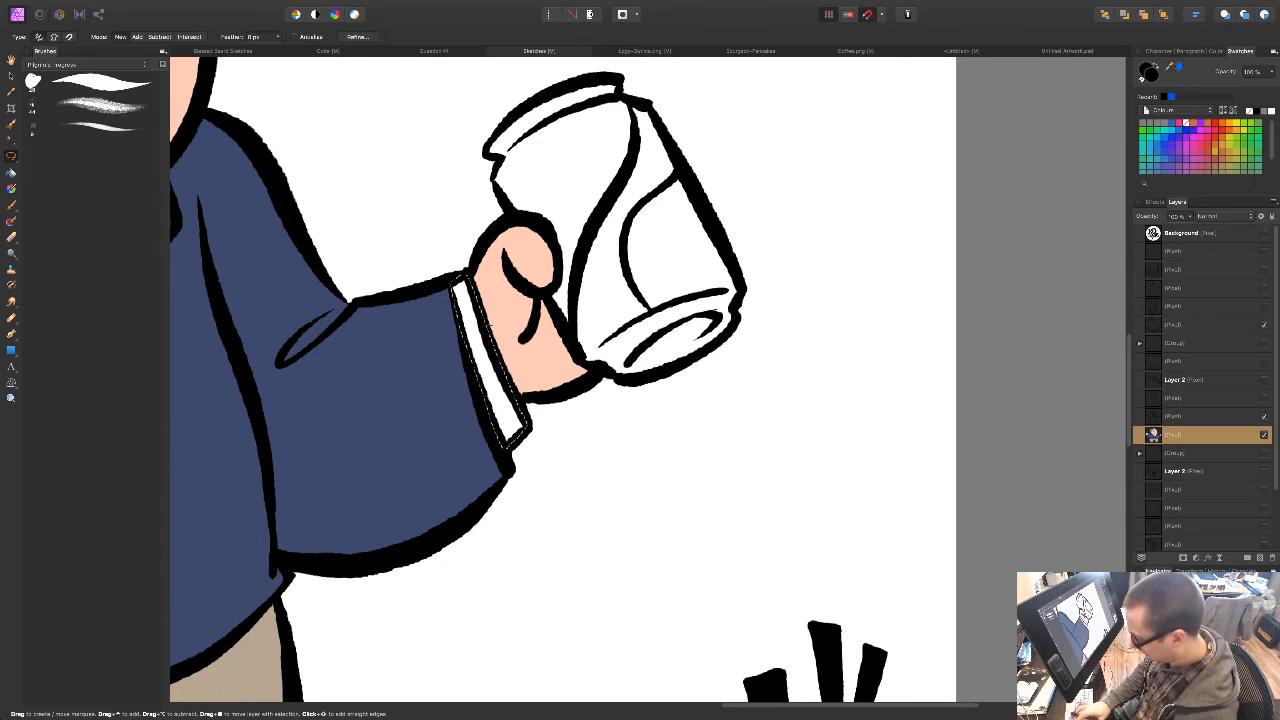
key(shift+F5)
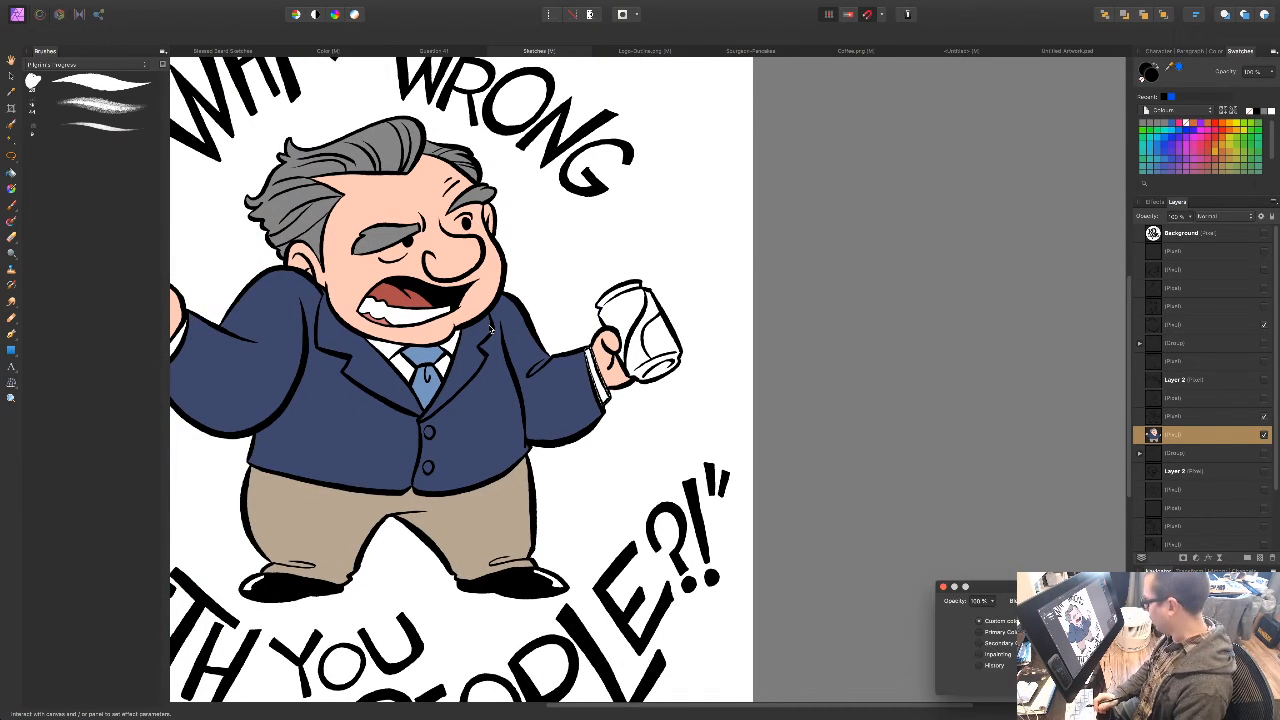
key(Return)
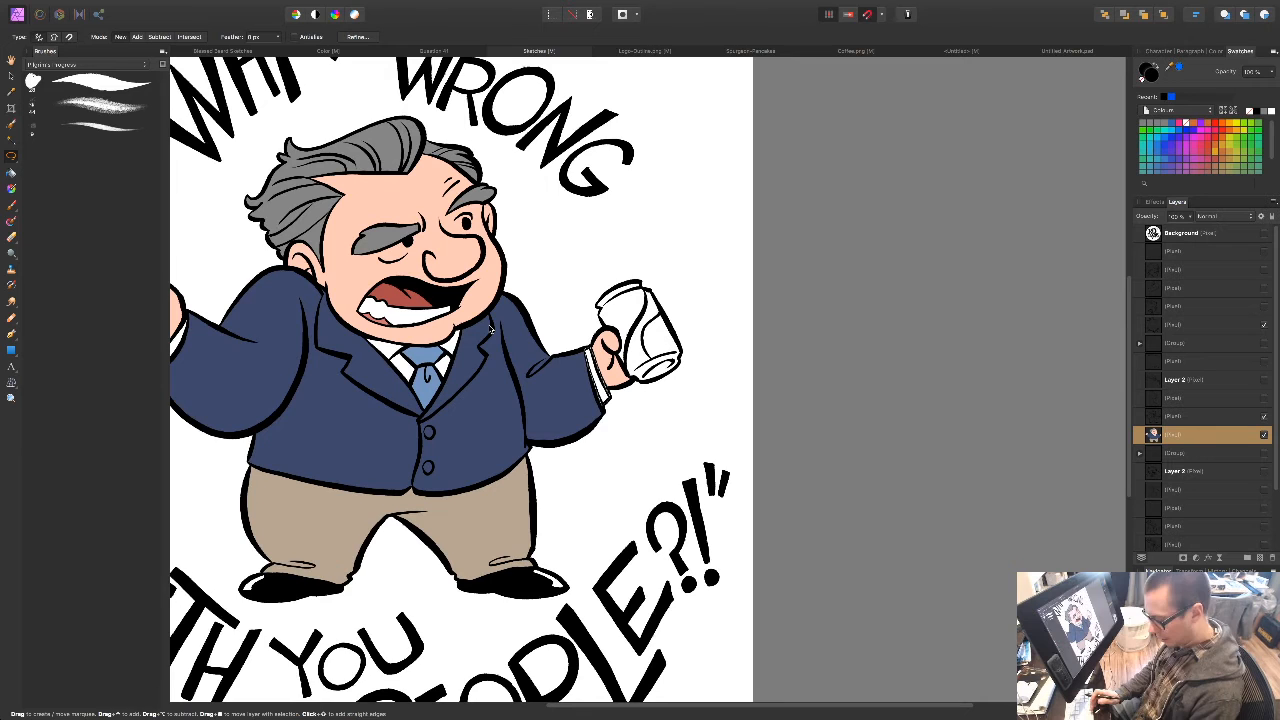
Step: Build a lasso selection of the whole soda can, following its outer outline and the edge of the gripping hand
scroll(500, 400, right, 5)
key(super+plus)
key(super+plus)
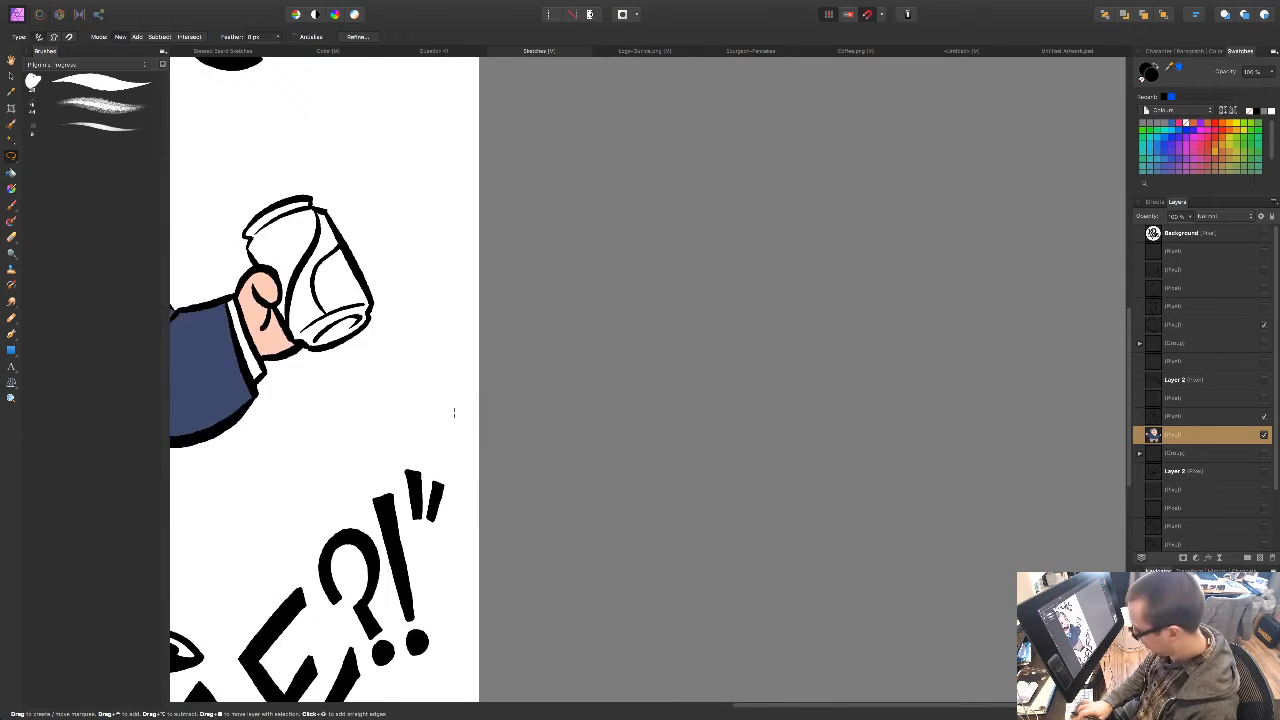
drag(328, 326, 548, 458)
mouse_move(336, 355)
mouse_down()
mouse_move(324, 313)
mouse_move(358, 268)
mouse_move(398, 262)
mouse_up()
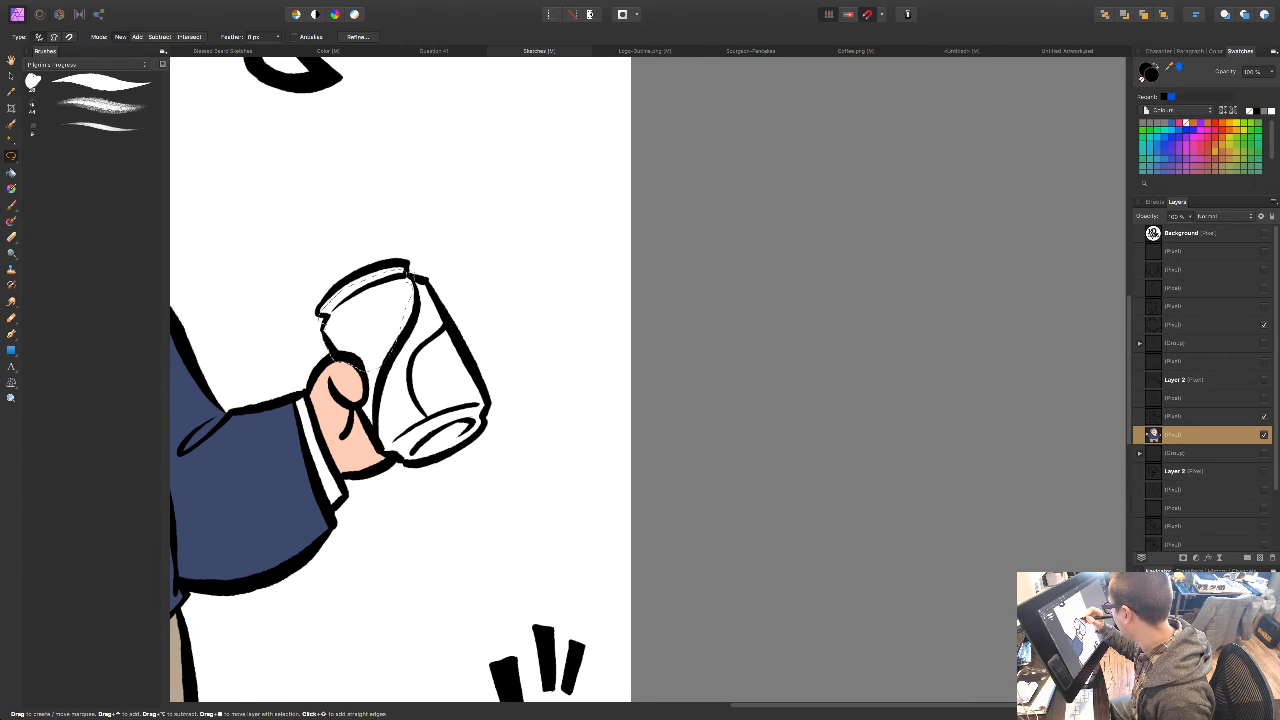
drag(430, 270, 383, 237)
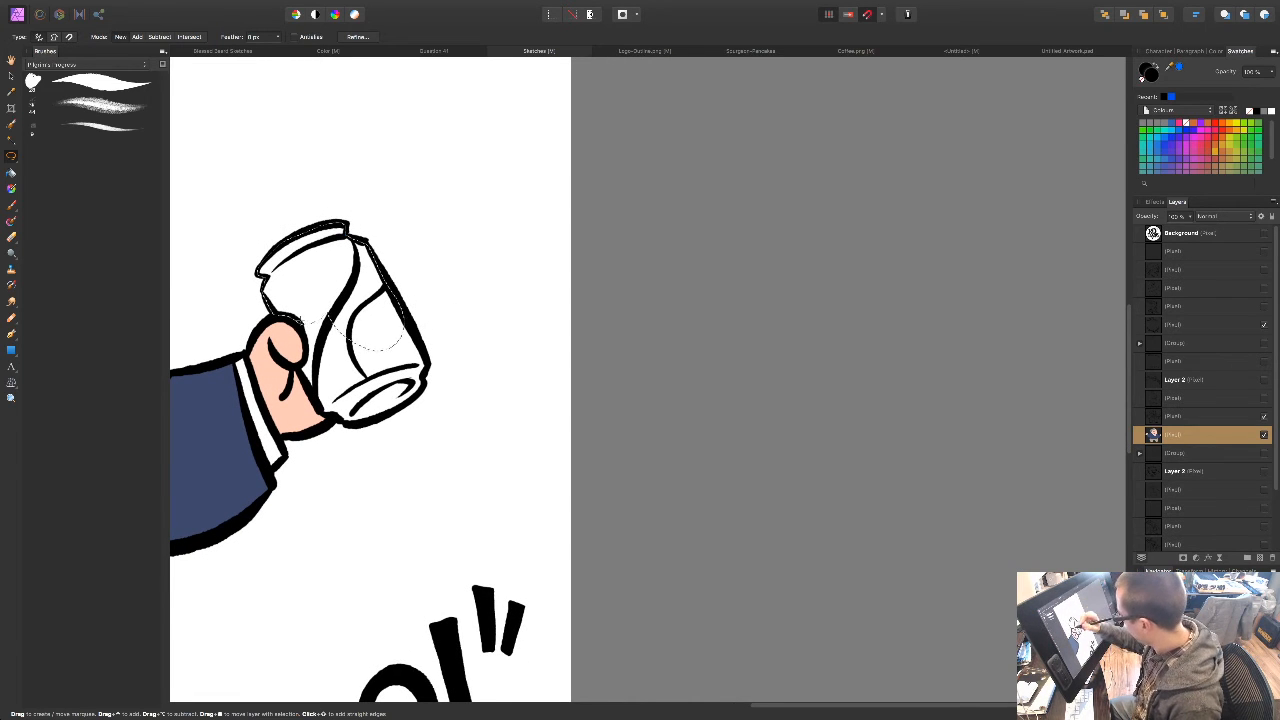
mouse_move(301, 368)
mouse_down()
mouse_move(330, 411)
mouse_move(314, 272)
mouse_up()
mouse_move(318, 409)
mouse_down()
mouse_move(356, 423)
mouse_move(396, 396)
mouse_move(366, 404)
mouse_up()
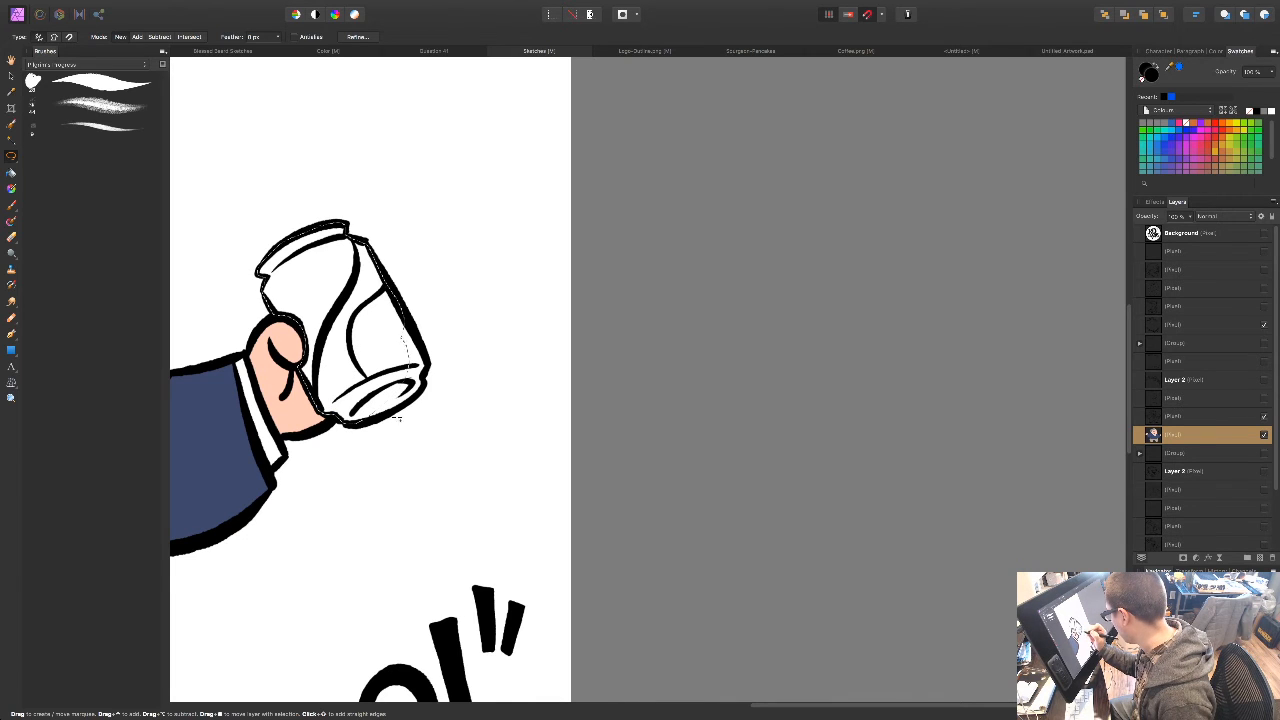
mouse_move(390, 412)
mouse_down()
mouse_move(425, 384)
mouse_move(390, 396)
mouse_up()
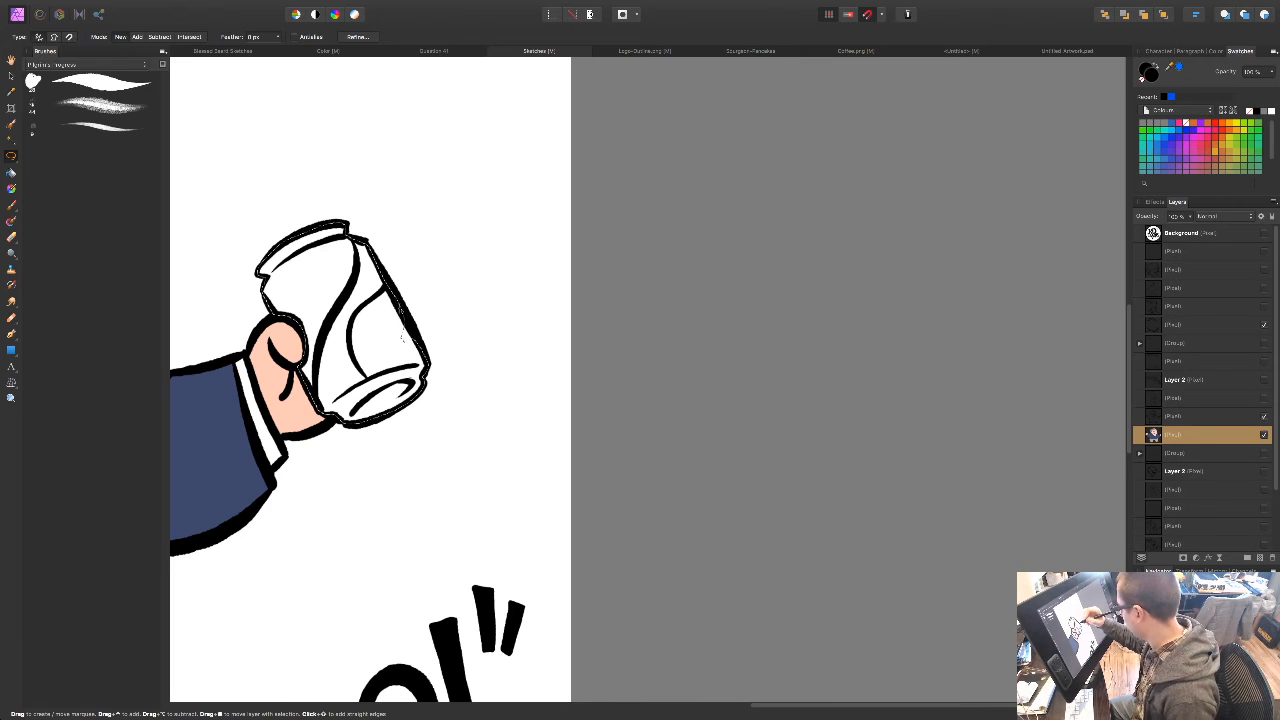
Step: Fill the selected can with a light grey and deselect
mouse_move(437, 505)
mouse_down()
mouse_move(588, 498)
mouse_move(585, 486)
mouse_up()
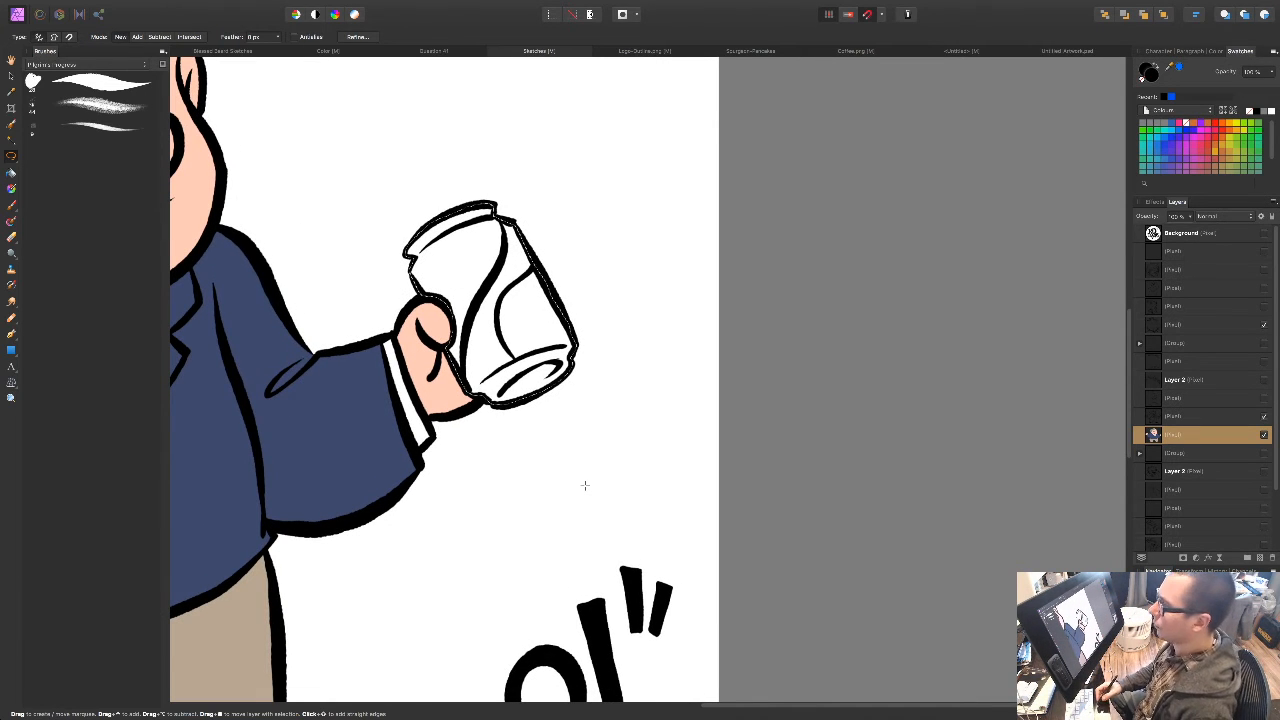
key(ctrl+0)
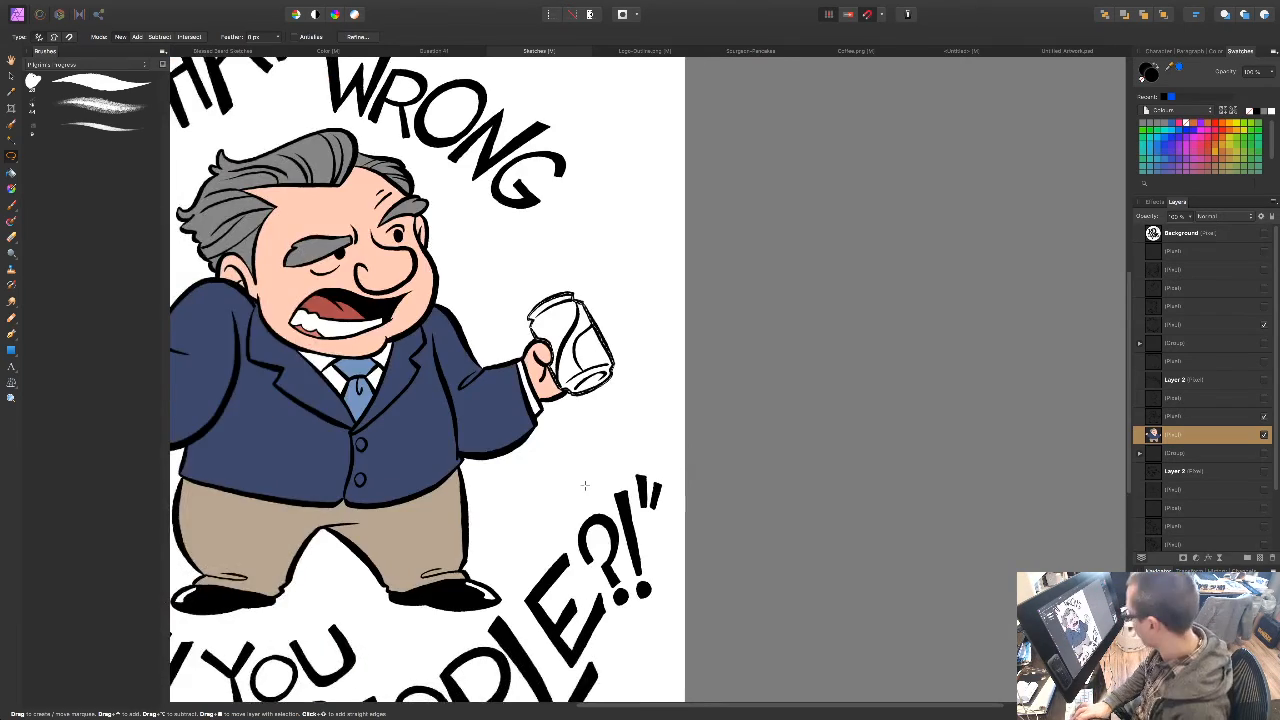
key(super+=)
drag(436, 516, 1000, 453)
drag(1034, 533, 670, 583)
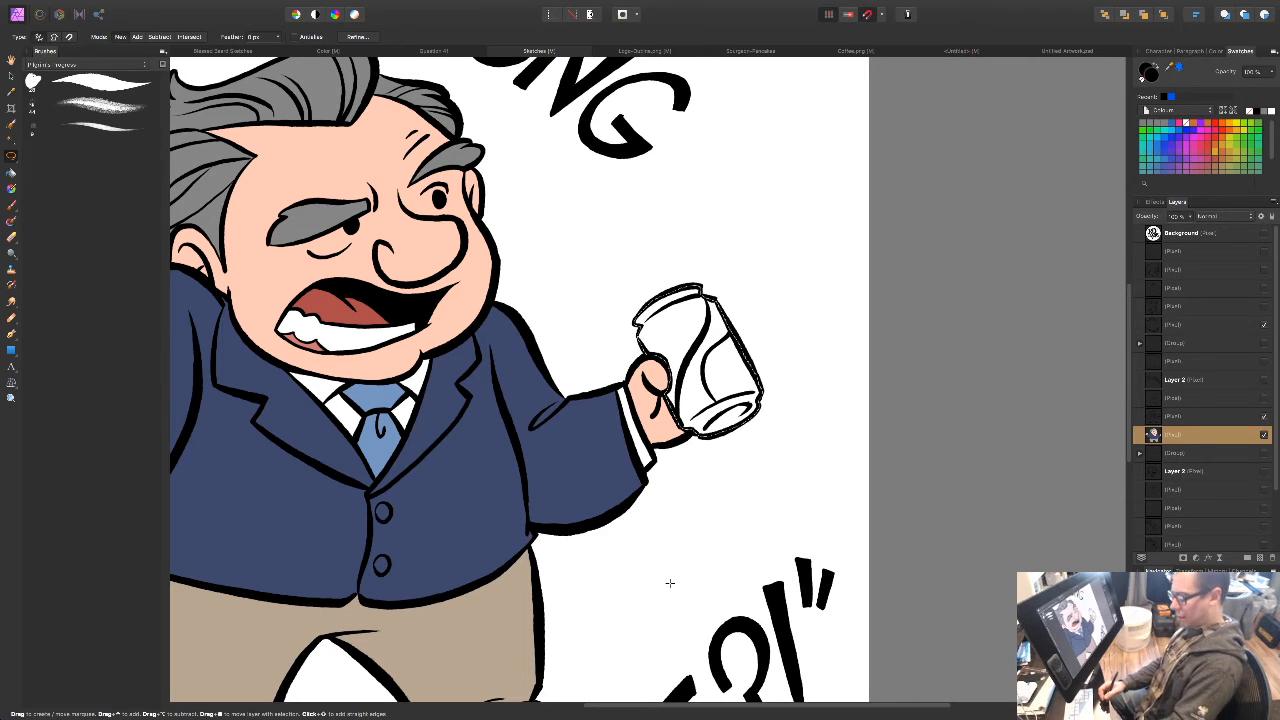
key(shift+F5)
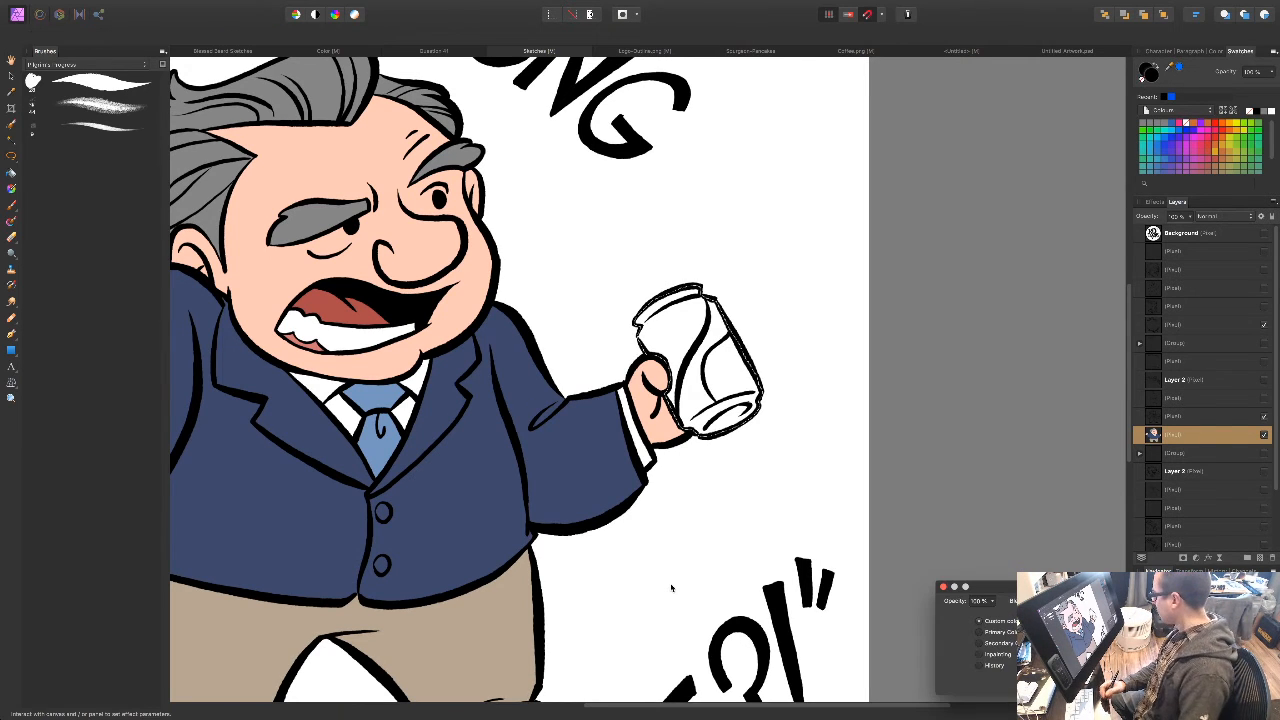
click(1098, 621)
drag(1123, 540, 1133, 541)
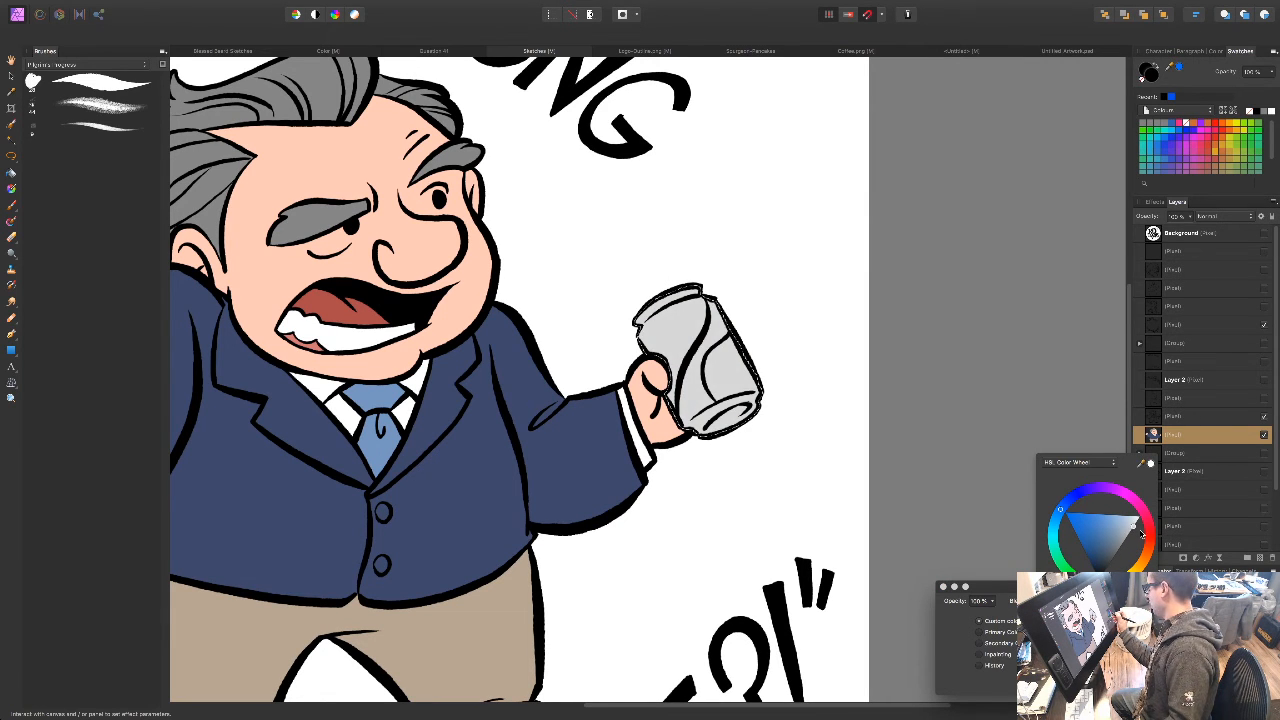
click(1120, 684)
click(1120, 684)
key(super+d)
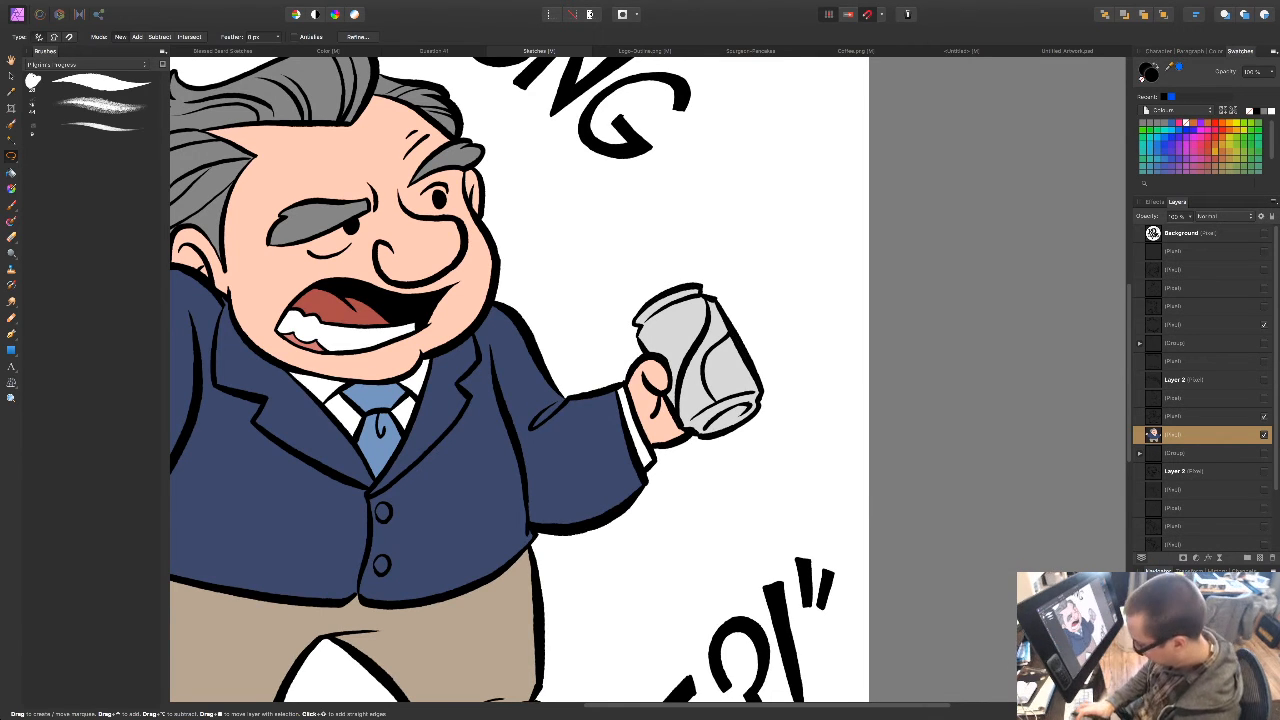
Step: Select the curved stripe between the two lines on the can, fill it with bright red and deselect
key(super+equal)
key(super+equal)
drag(683, 486, 568, 503)
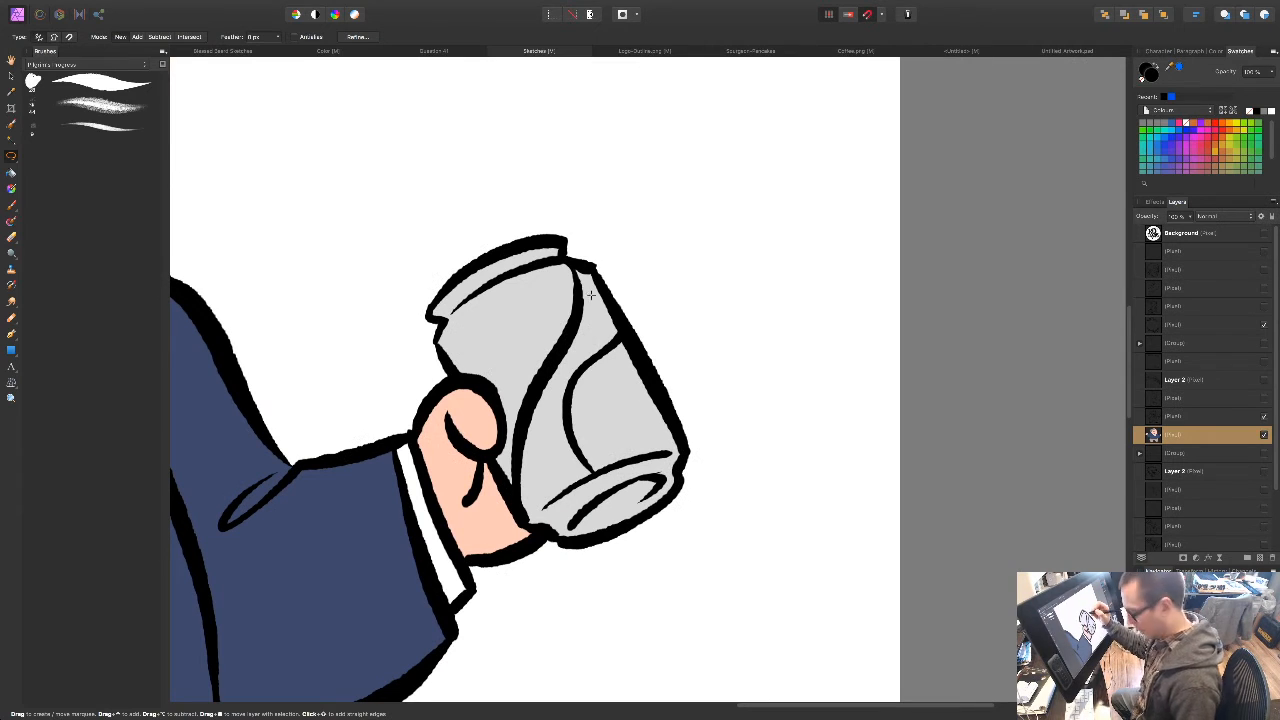
mouse_move(572, 262)
mouse_down()
mouse_move(556, 360)
mouse_move(567, 373)
mouse_move(606, 346)
mouse_move(607, 294)
mouse_up()
mouse_move(593, 358)
mouse_down()
mouse_move(570, 384)
mouse_move(566, 440)
mouse_move(595, 475)
mouse_move(538, 518)
mouse_move(512, 494)
mouse_move(524, 412)
mouse_move(555, 360)
mouse_up()
key(shift+F5)
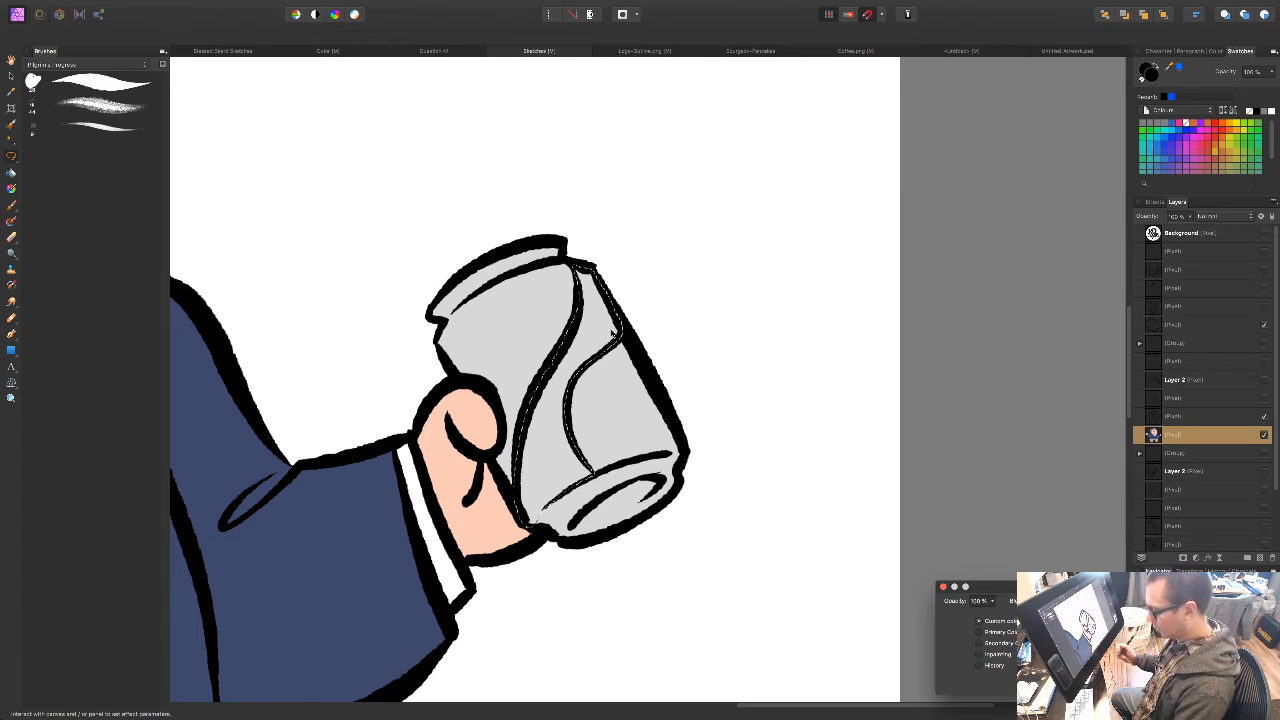
click(1097, 621)
click(1153, 529)
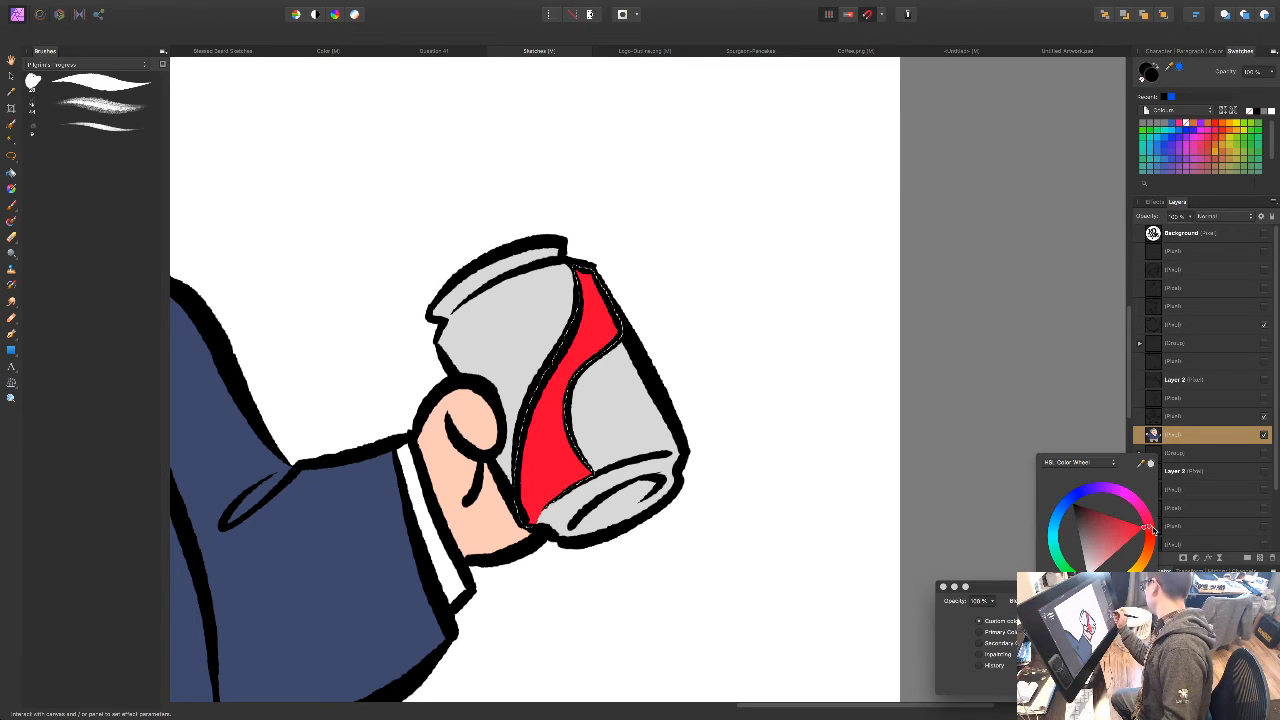
click(1143, 680)
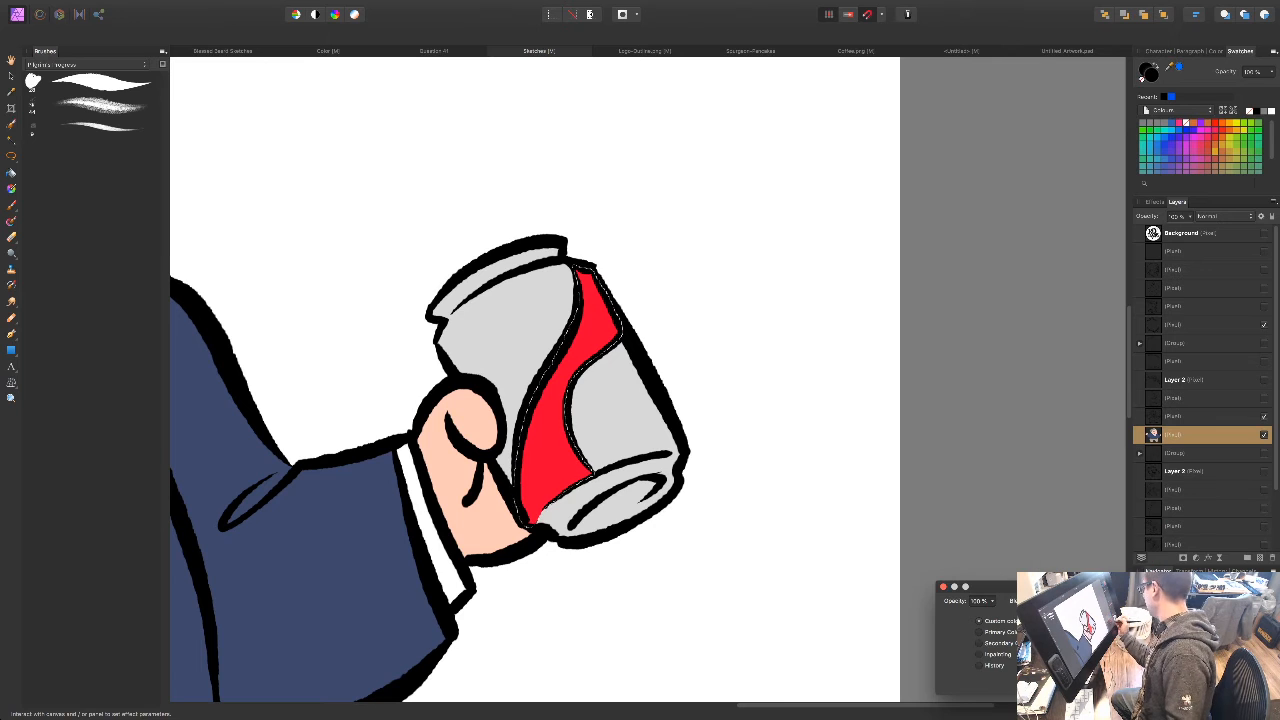
click(1143, 680)
key(super+d)
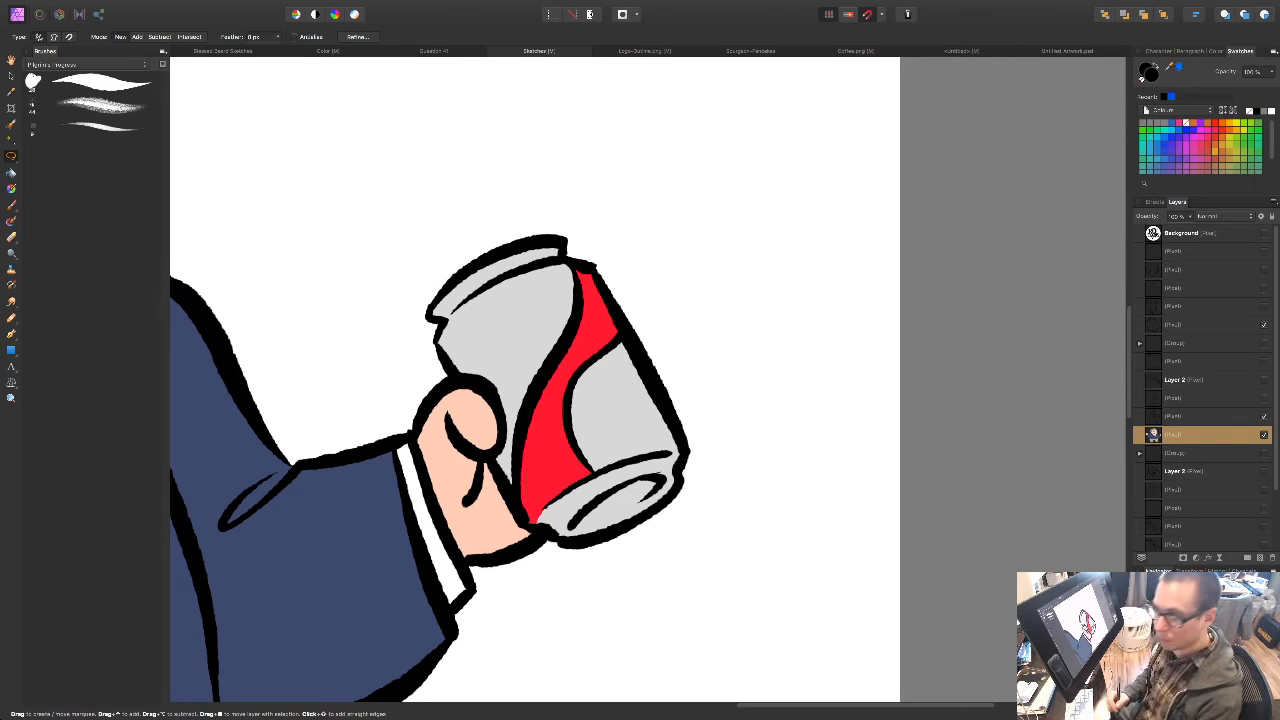
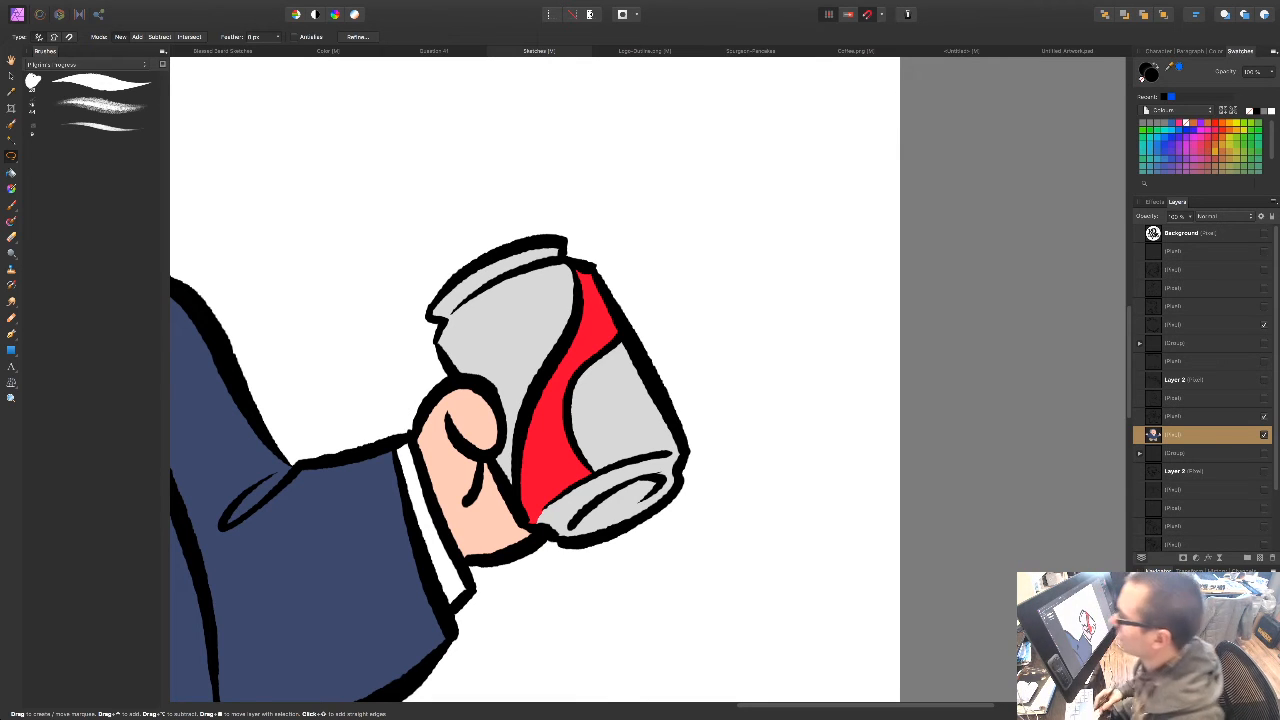
drag(324, 599, 609, 470)
key(super+minus)
key(super+minus)
key(super+minus)
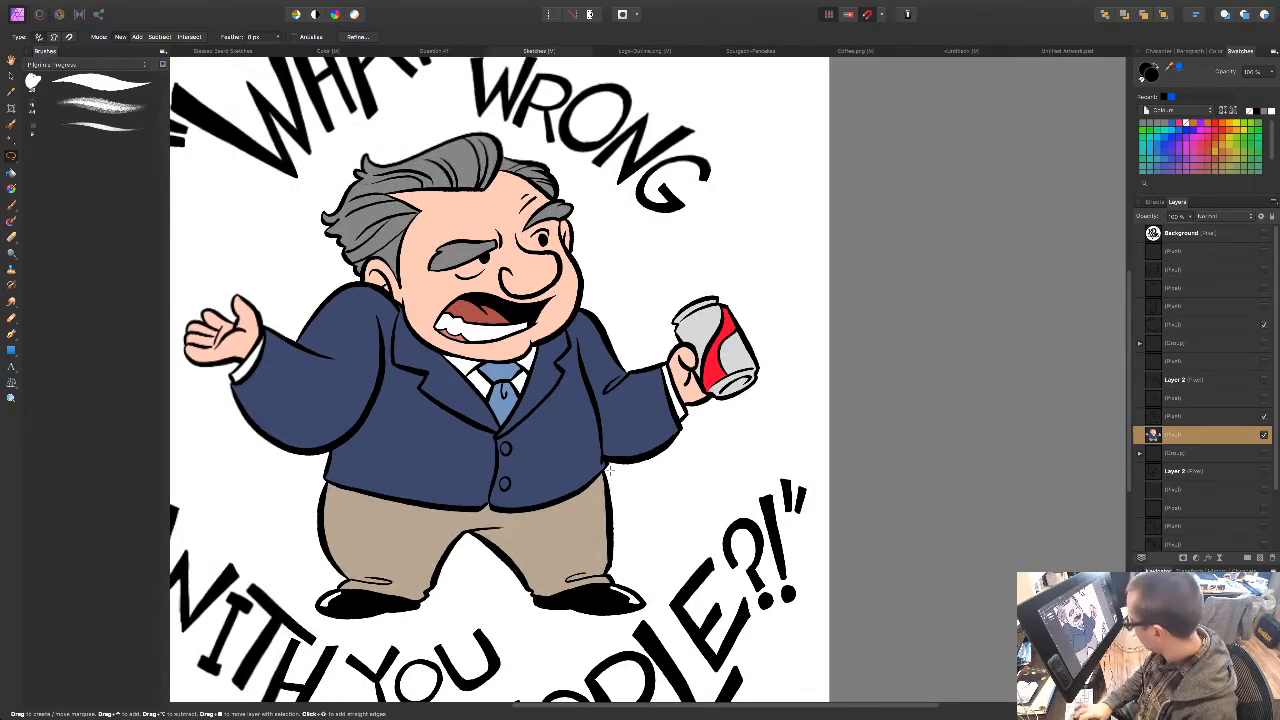
drag(434, 611, 552, 425)
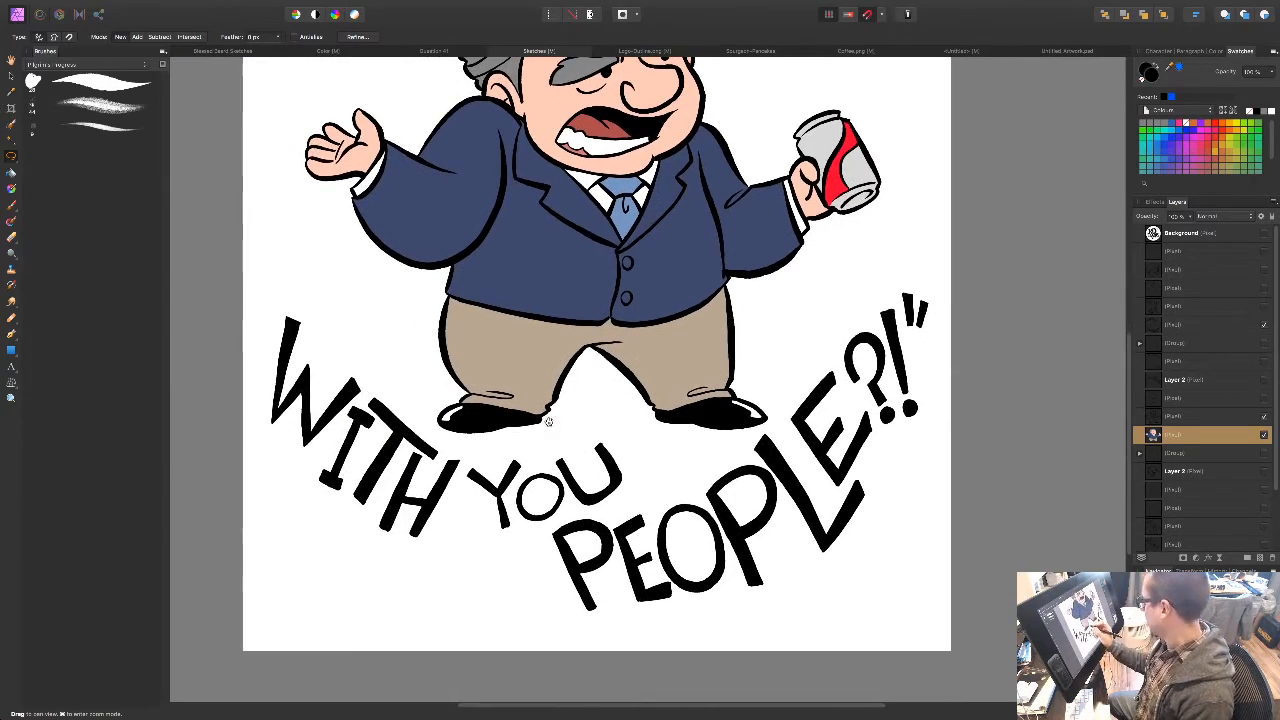
Step: Select the toe highlights on both black shoes, fill them with white and deselect
key(super+plus)
key(super+plus)
key(super+plus)
drag(404, 513, 828, 444)
mouse_move(482, 424)
mouse_down()
mouse_move(476, 433)
mouse_move(440, 410)
mouse_move(510, 378)
mouse_move(488, 420)
mouse_up()
mouse_move(817, 541)
mouse_down()
mouse_move(183, 469)
mouse_move(123, 479)
mouse_up()
mouse_move(624, 325)
mouse_down()
mouse_move(642, 301)
mouse_move(722, 352)
mouse_move(626, 332)
mouse_up()
key(shift+F5)
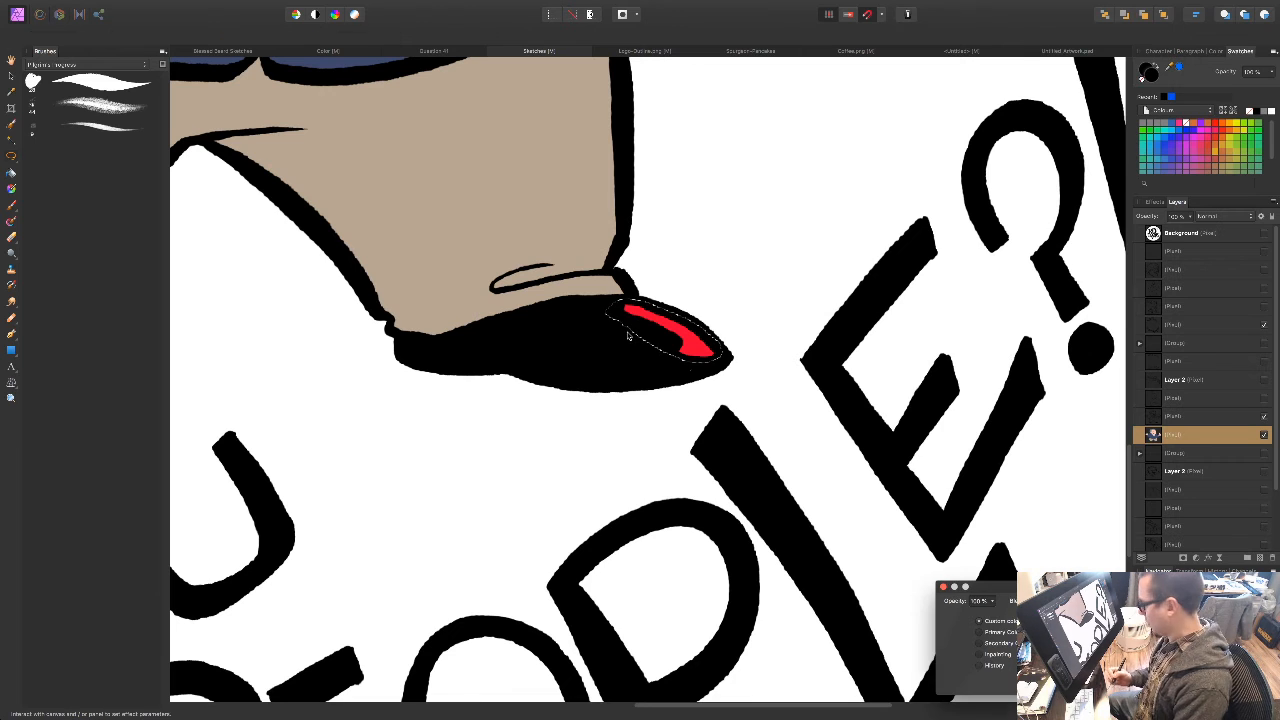
click(1097, 621)
drag(1107, 541, 1088, 577)
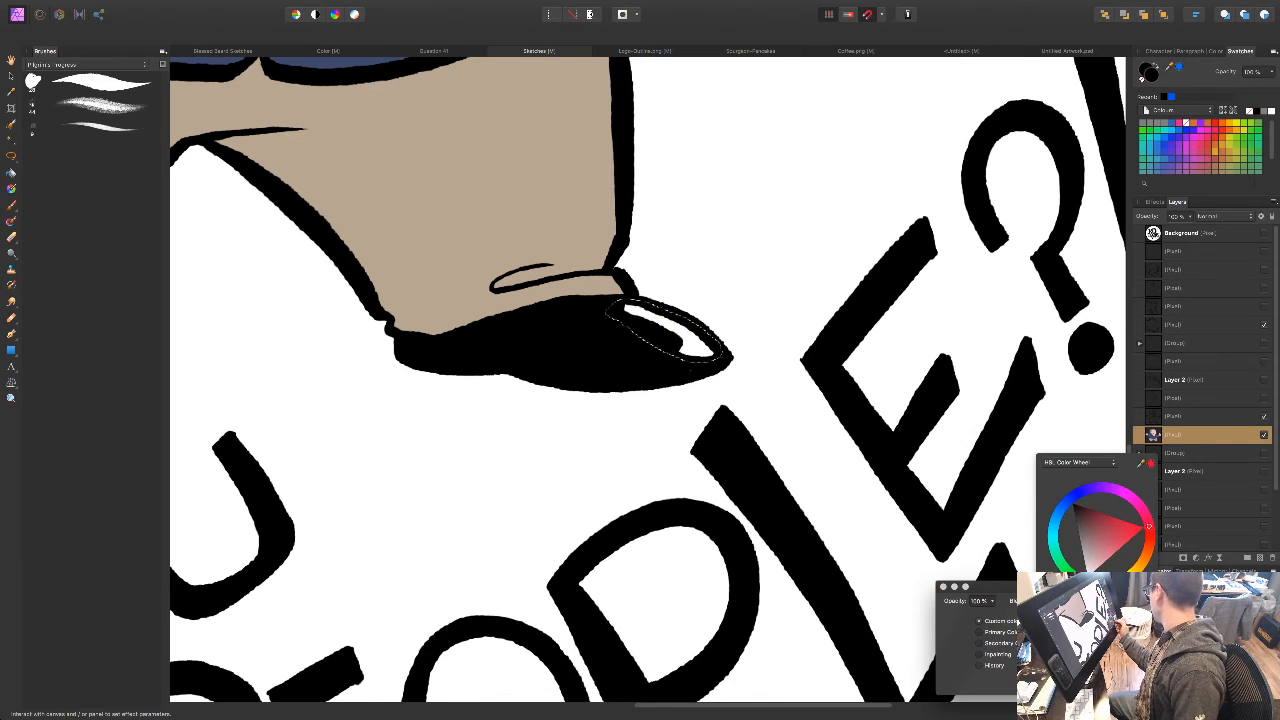
click(1128, 681)
click(1128, 681)
key(super+d)
Step: Flood-select all the skin areas with a 5% tolerance and contiguous selection turned off
drag(381, 514, 631, 446)
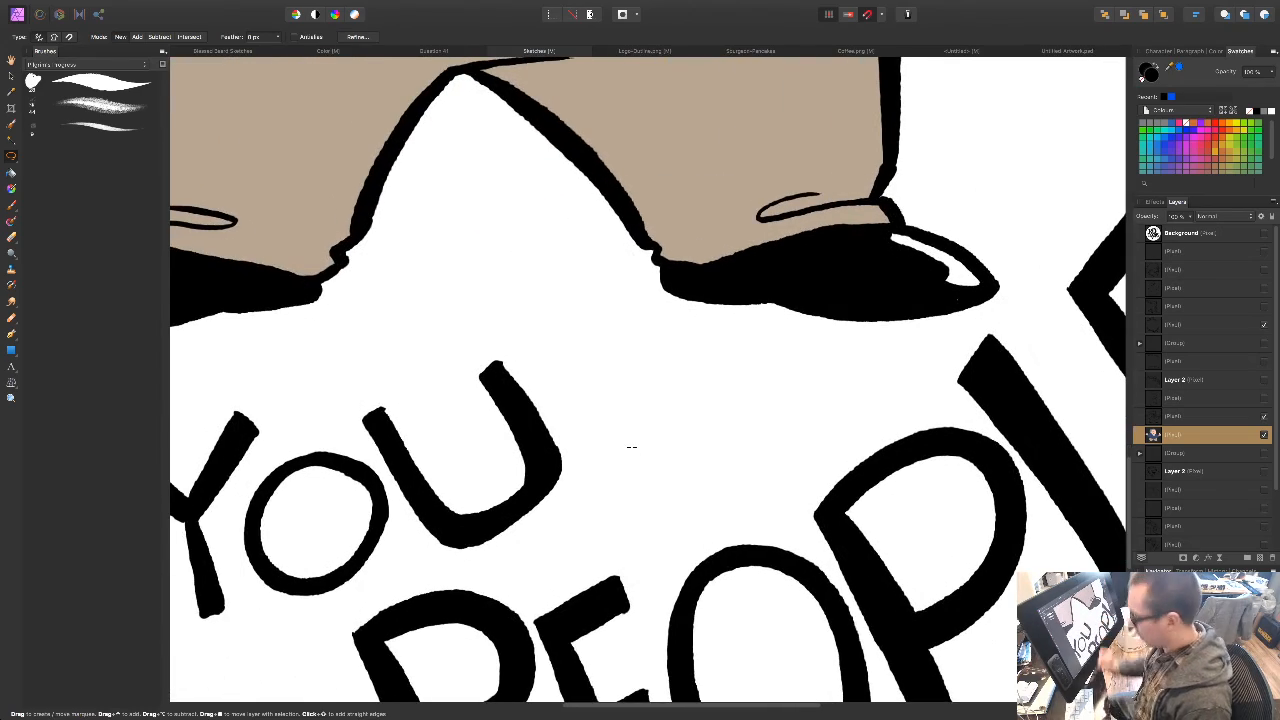
key(super+minus)
key(super+minus)
drag(560, 290, 477, 589)
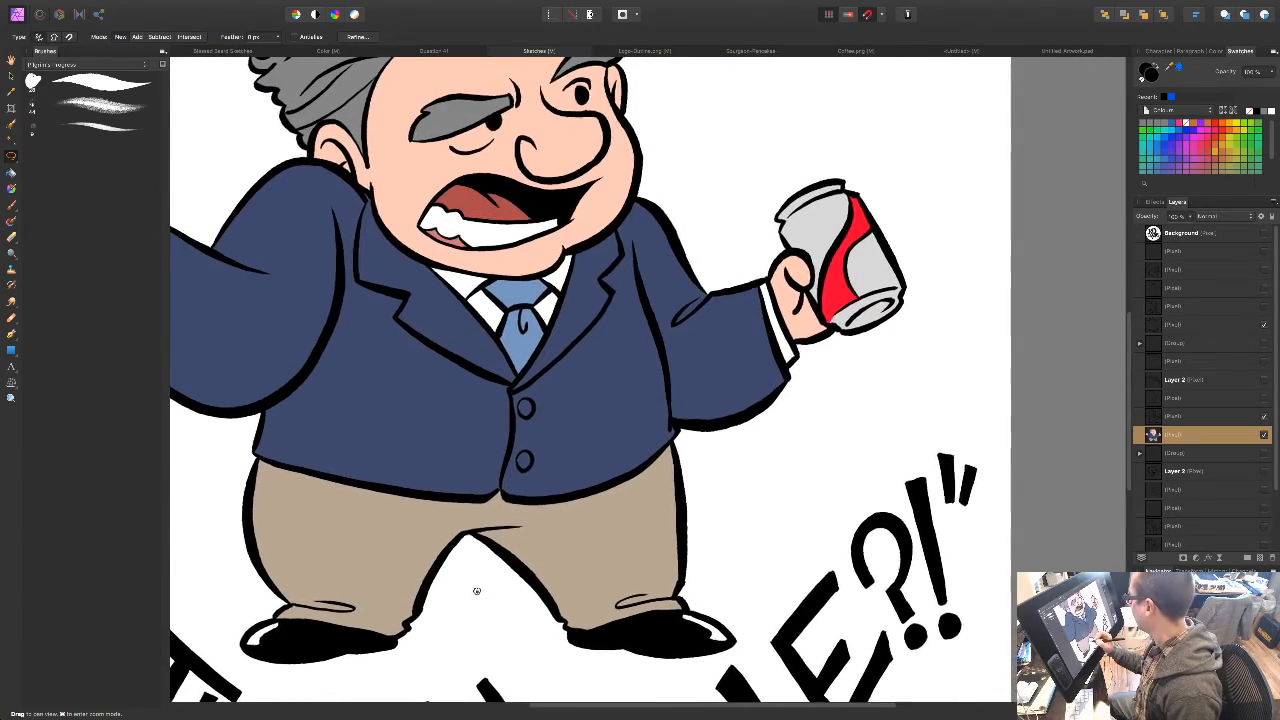
mouse_move(411, 423)
mouse_down()
mouse_move(437, 446)
mouse_move(503, 583)
mouse_move(492, 600)
mouse_up()
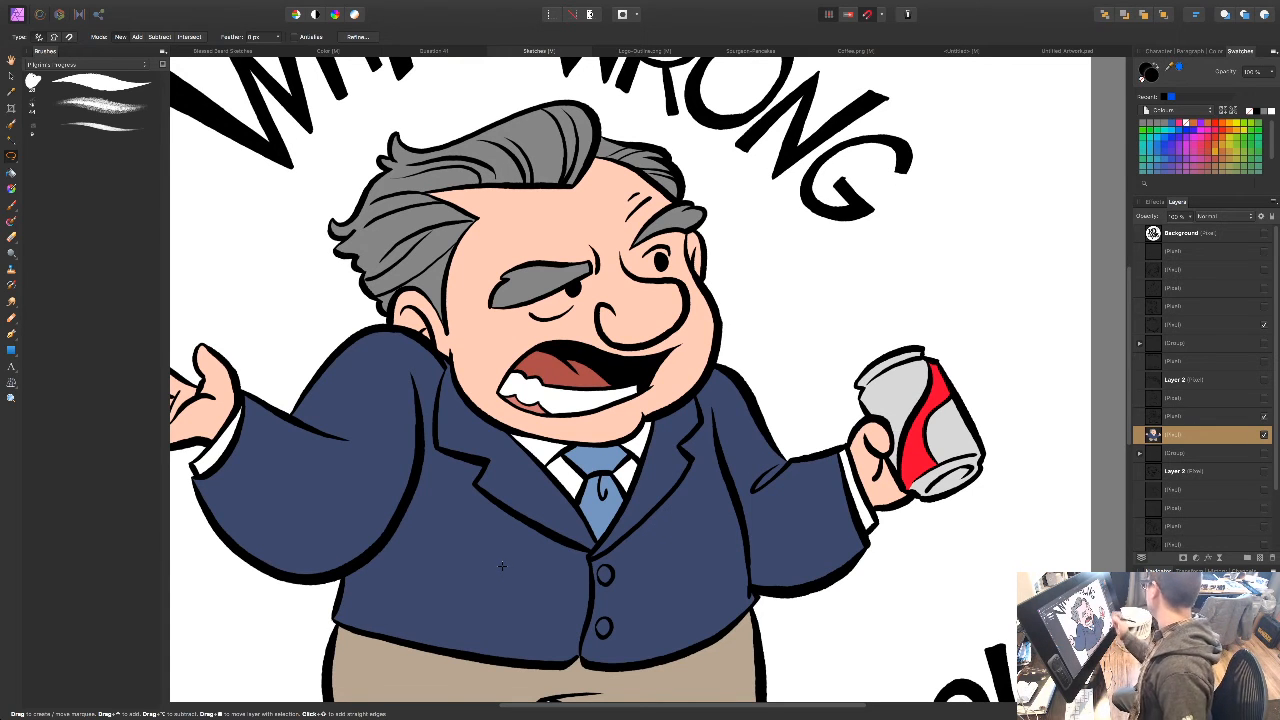
key(w)
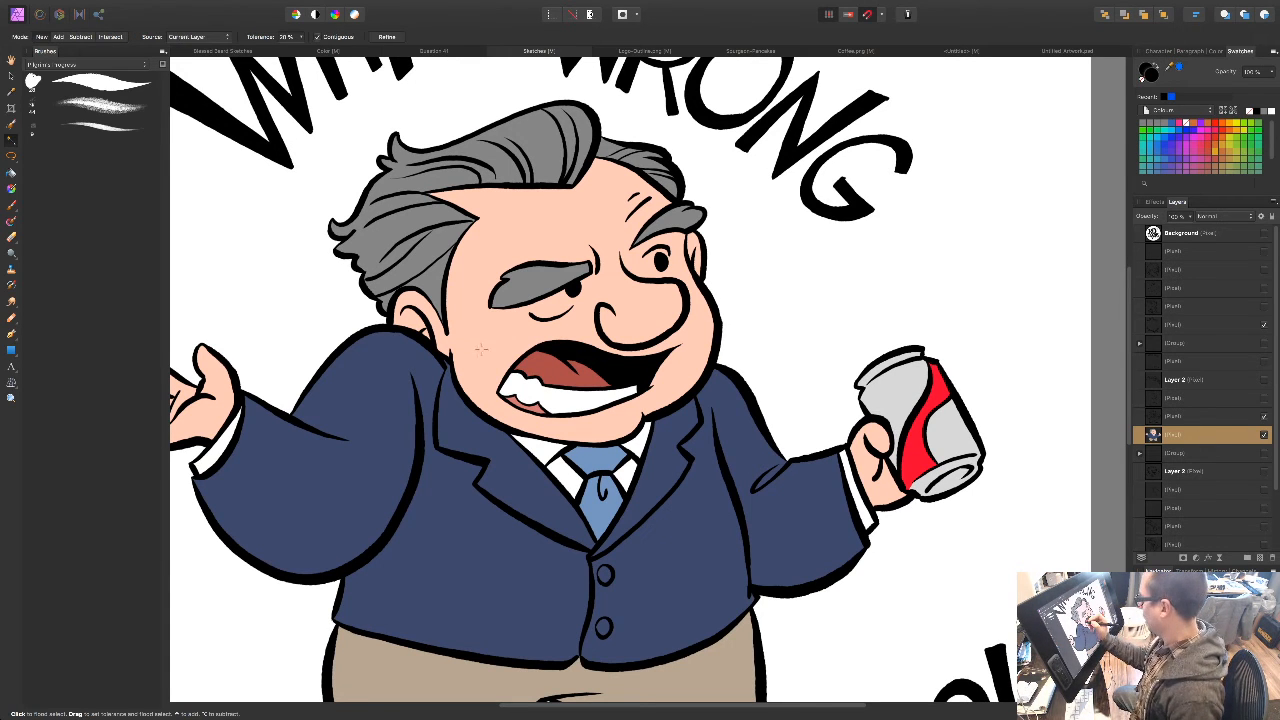
click(286, 37)
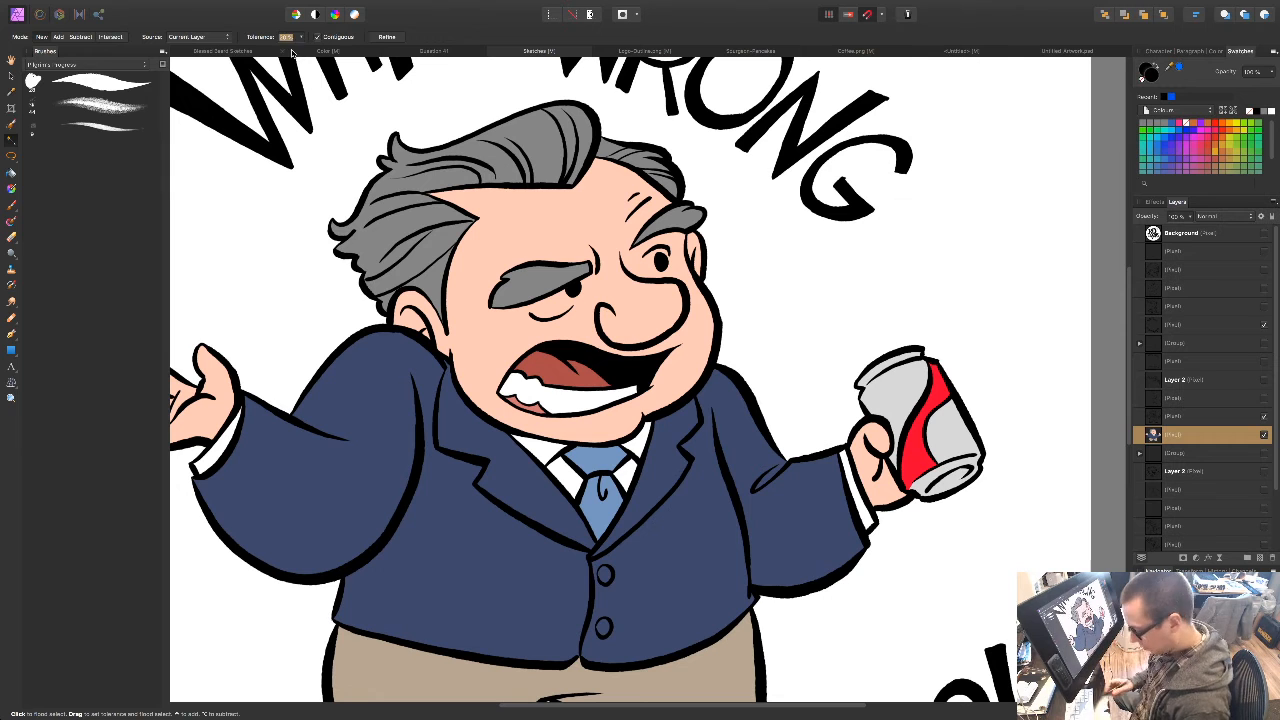
text(5)
key(Return)
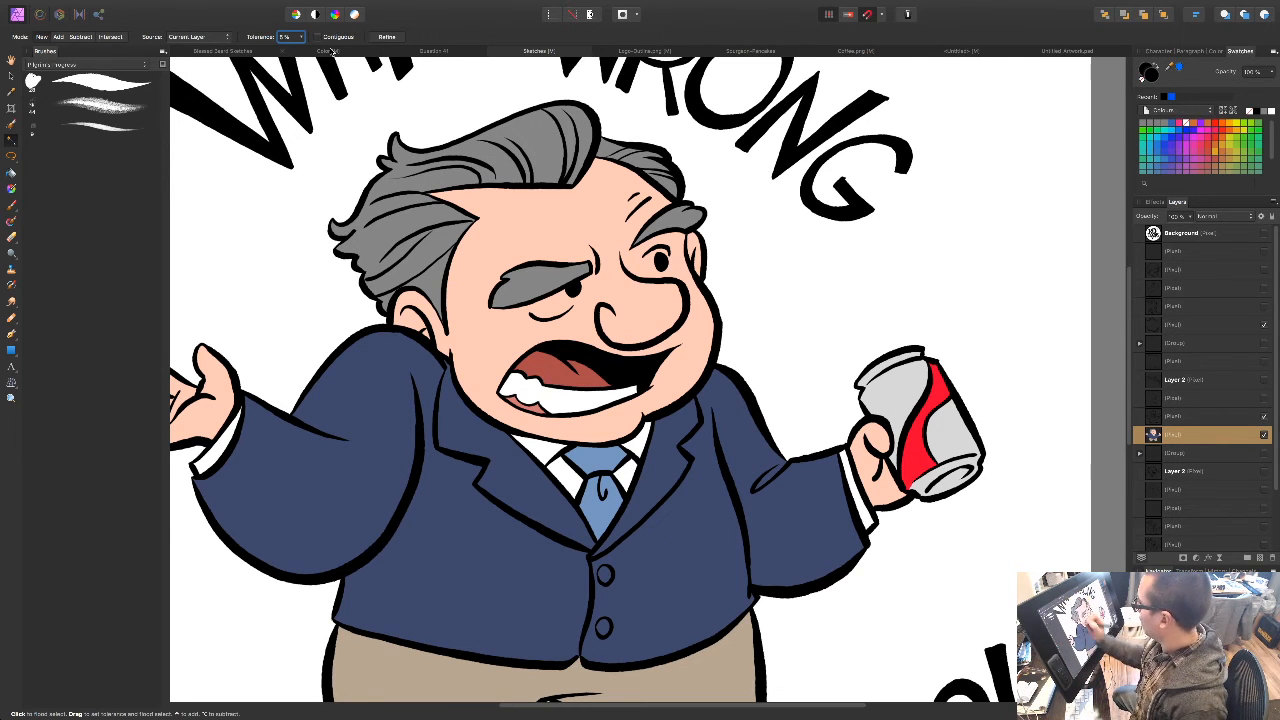
click(560, 395)
drag(548, 611, 489, 460)
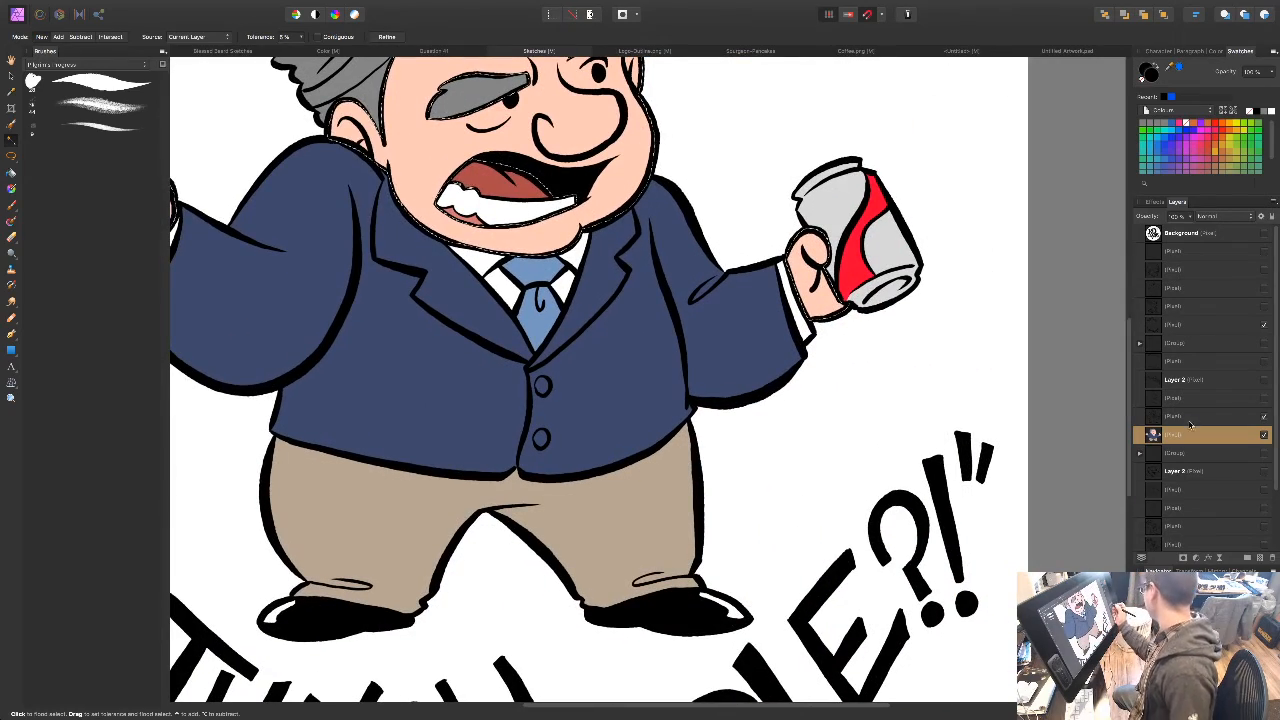
Step: Add a new pixel layer above the flat colours and sample the skin tone as the paint brush colour
click(1260, 558)
drag(490, 508, 680, 538)
key(b)
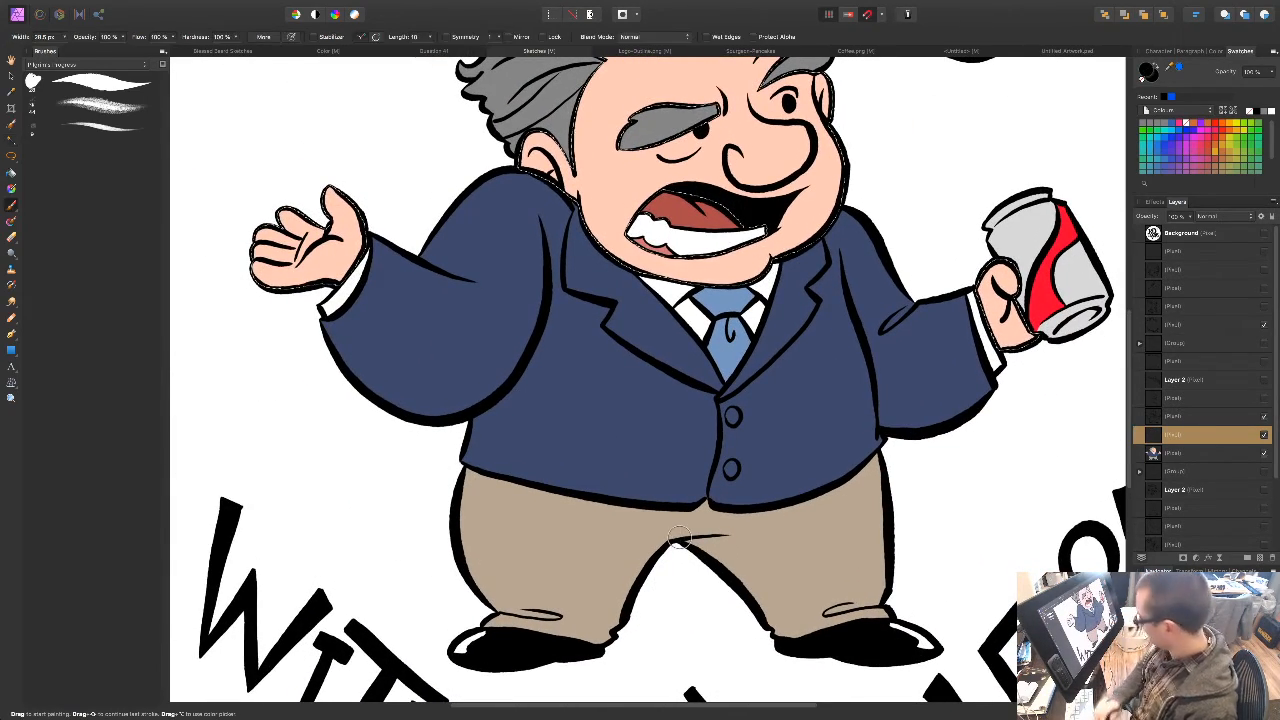
drag(467, 423, 510, 510)
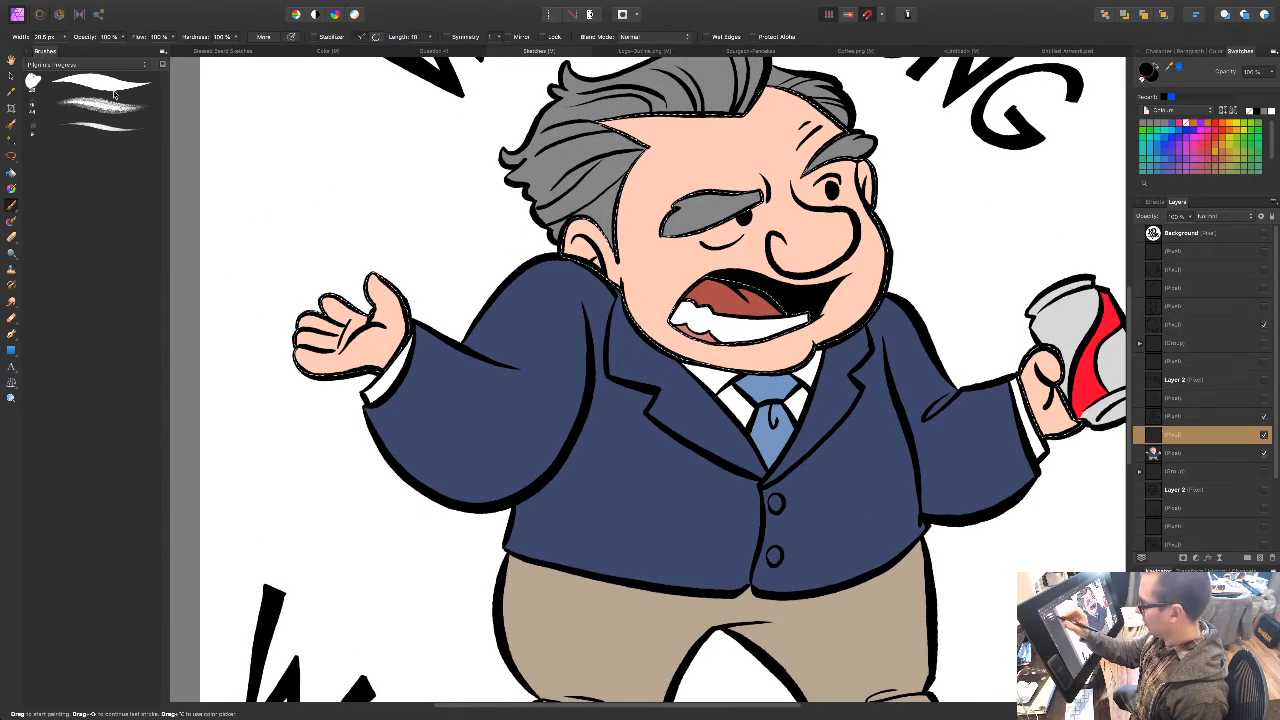
drag(1168, 67, 650, 285)
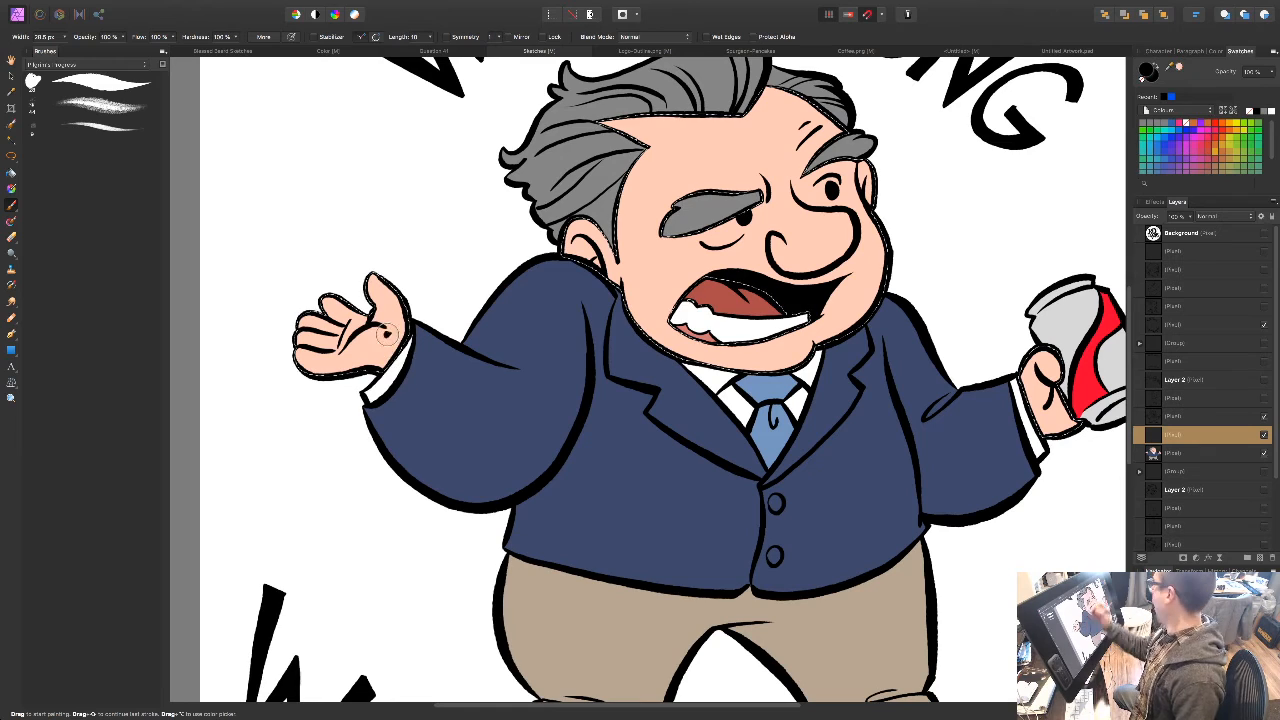
click(1179, 68)
Step: Change the sampled skin tone to a darker, more saturated salmon for the shadows
double_click(1147, 71)
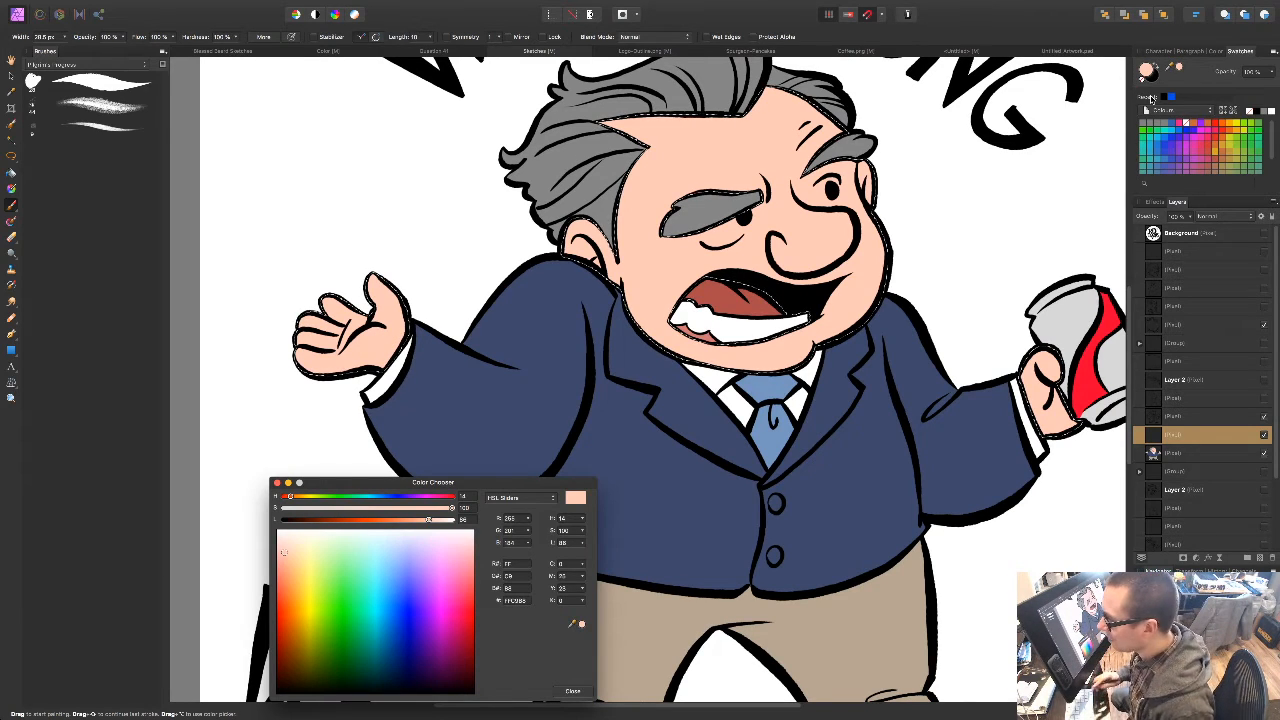
mouse_move(488, 5)
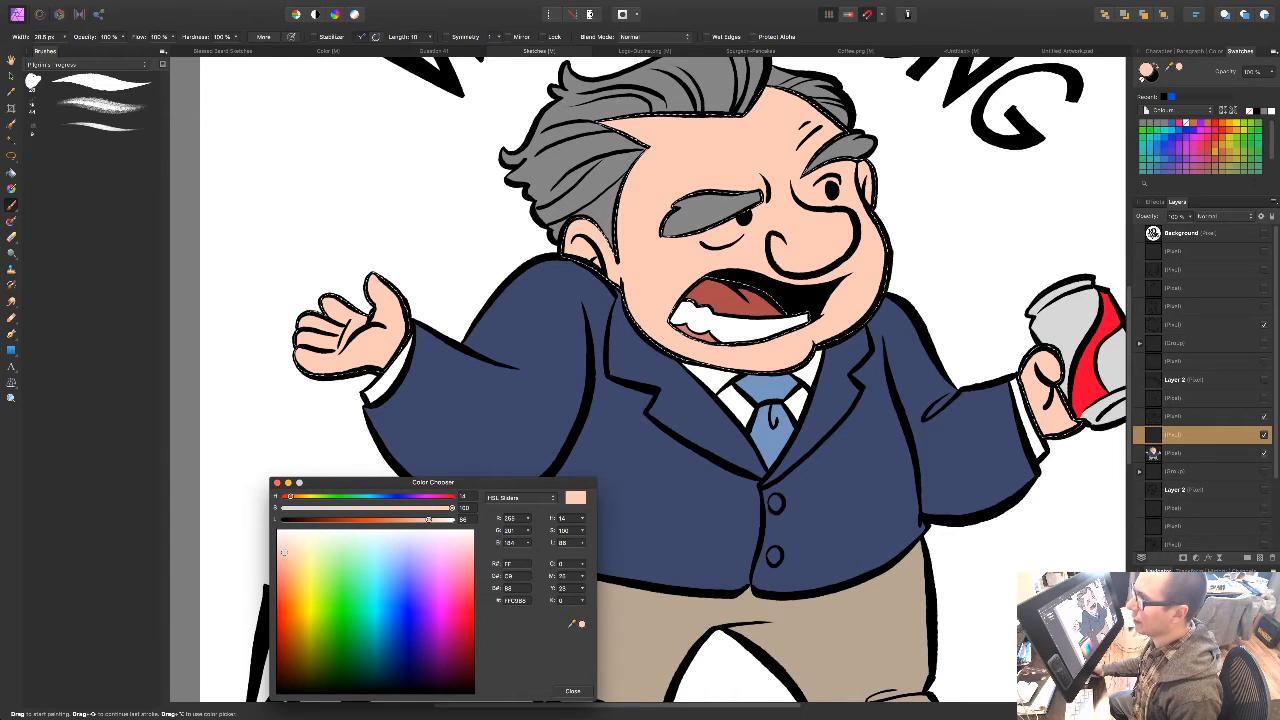
click(573, 691)
key(c)
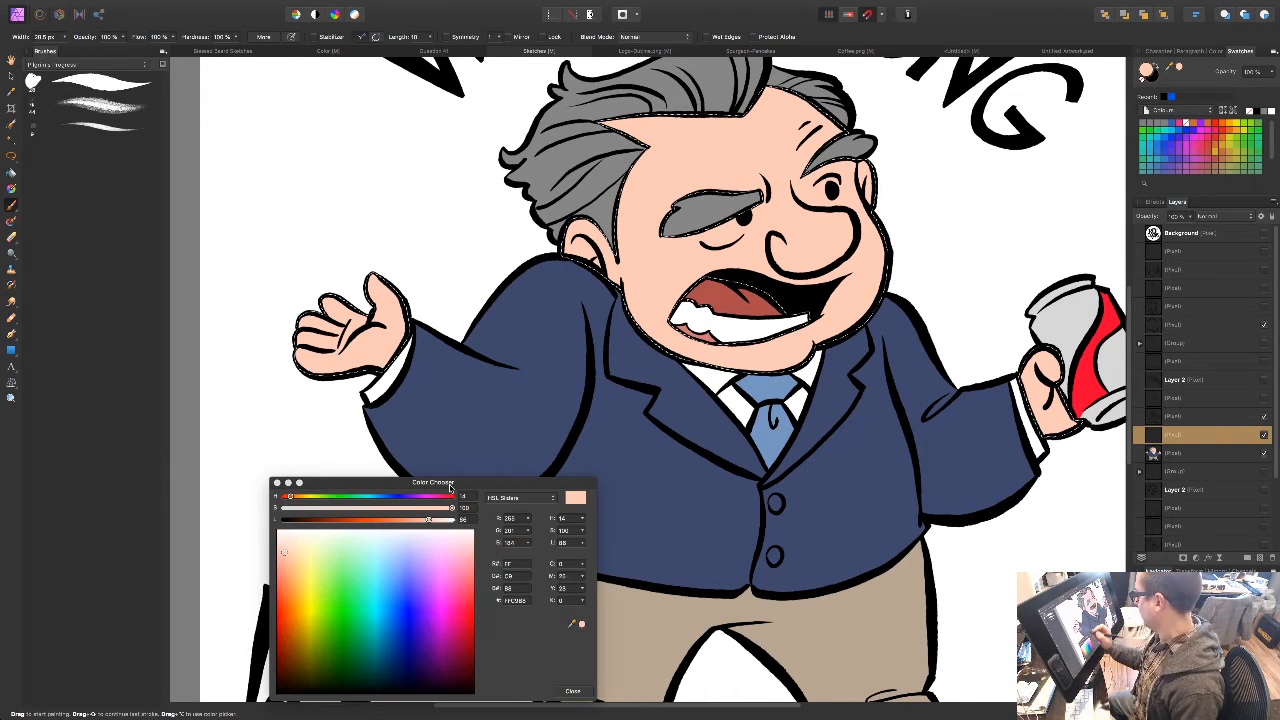
drag(527, 487, 467, 388)
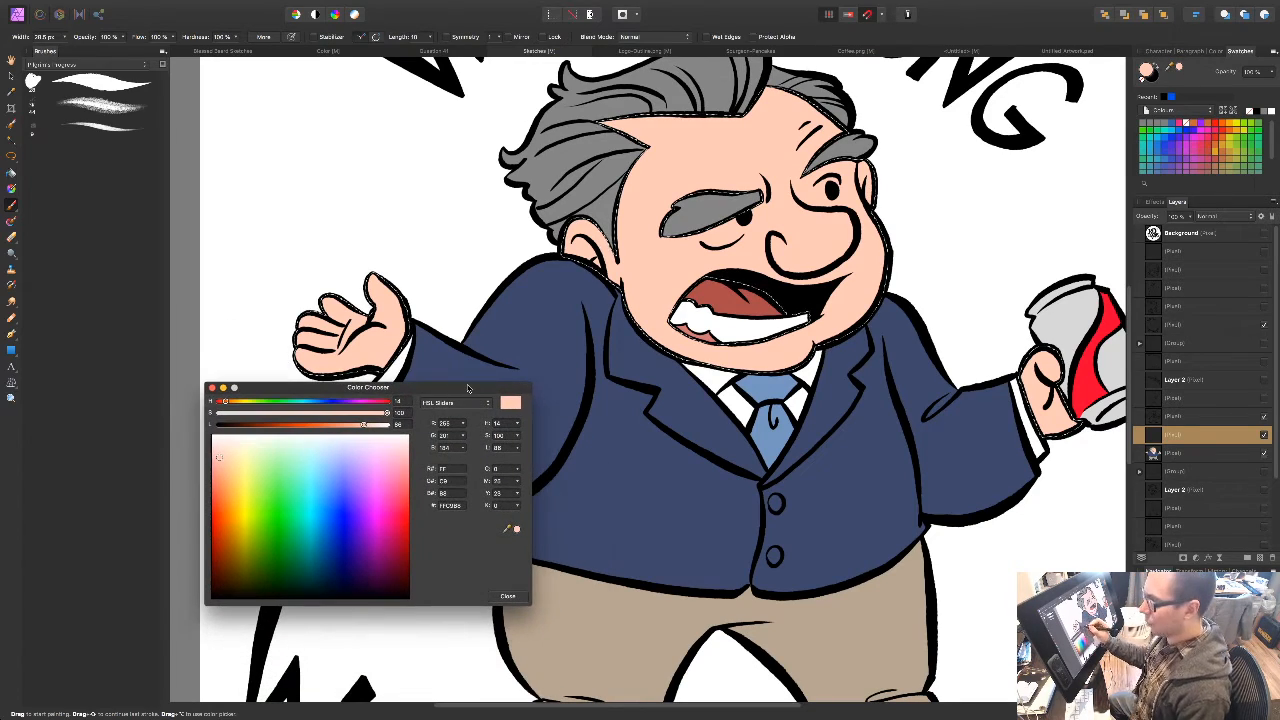
click(515, 597)
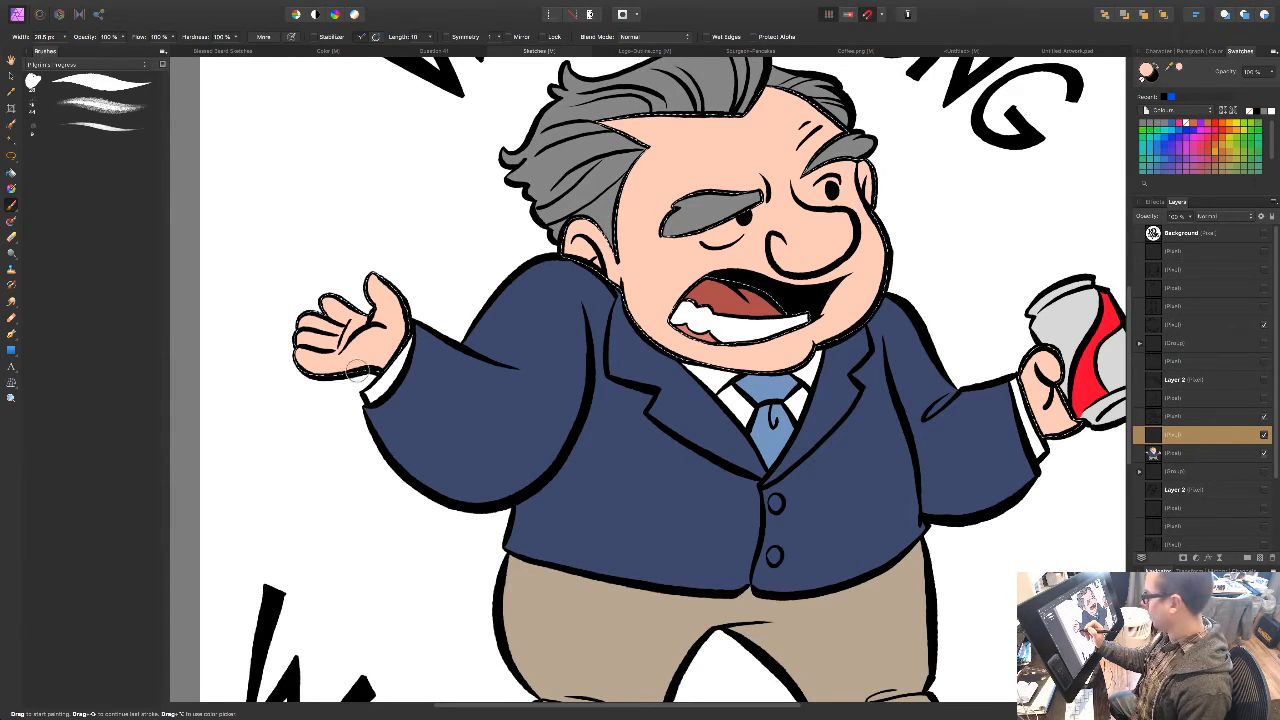
click(1146, 70)
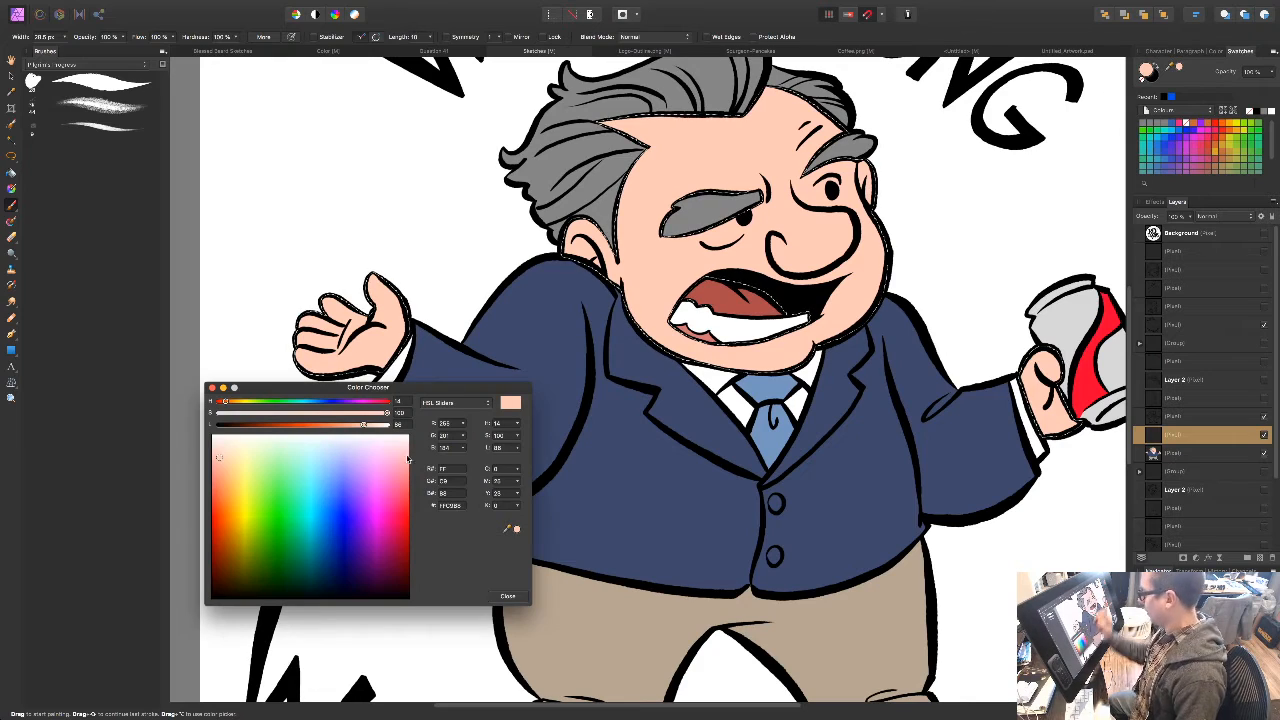
drag(224, 472, 226, 483)
click(508, 596)
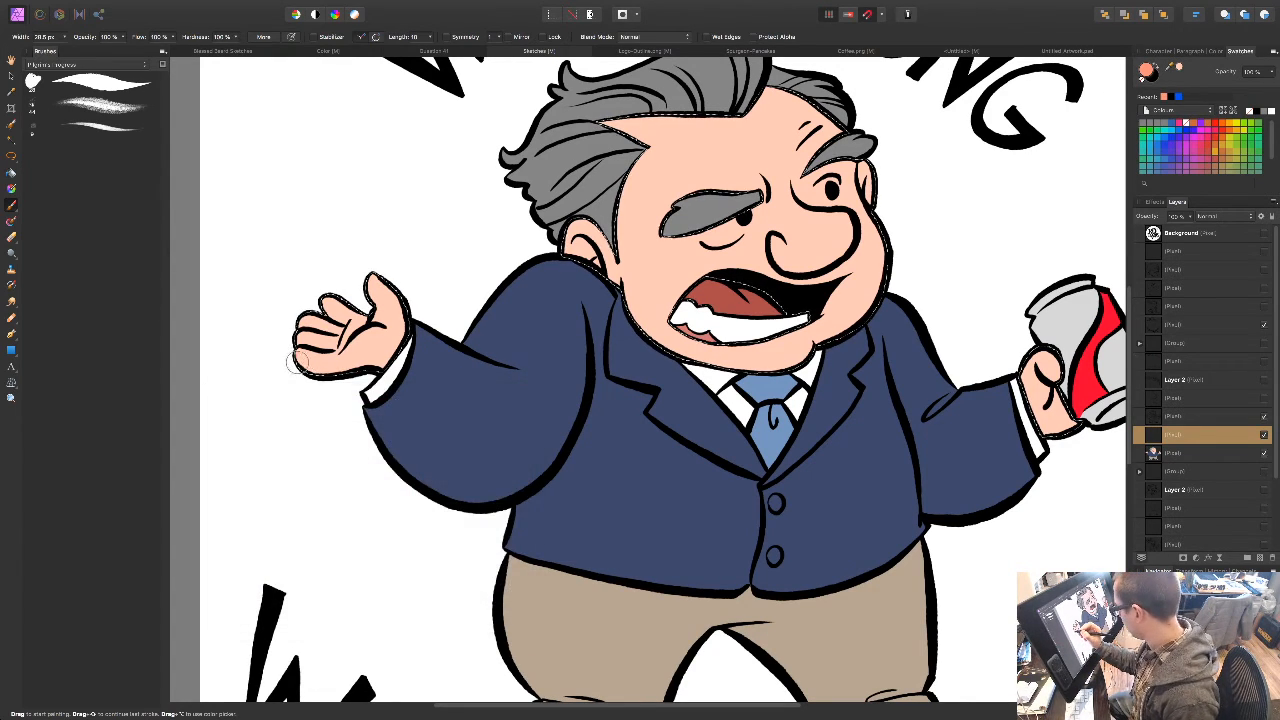
Step: Paint salmon shadows along the open hand's lower edge, between its fingers and across the palm
drag(300, 368, 378, 362)
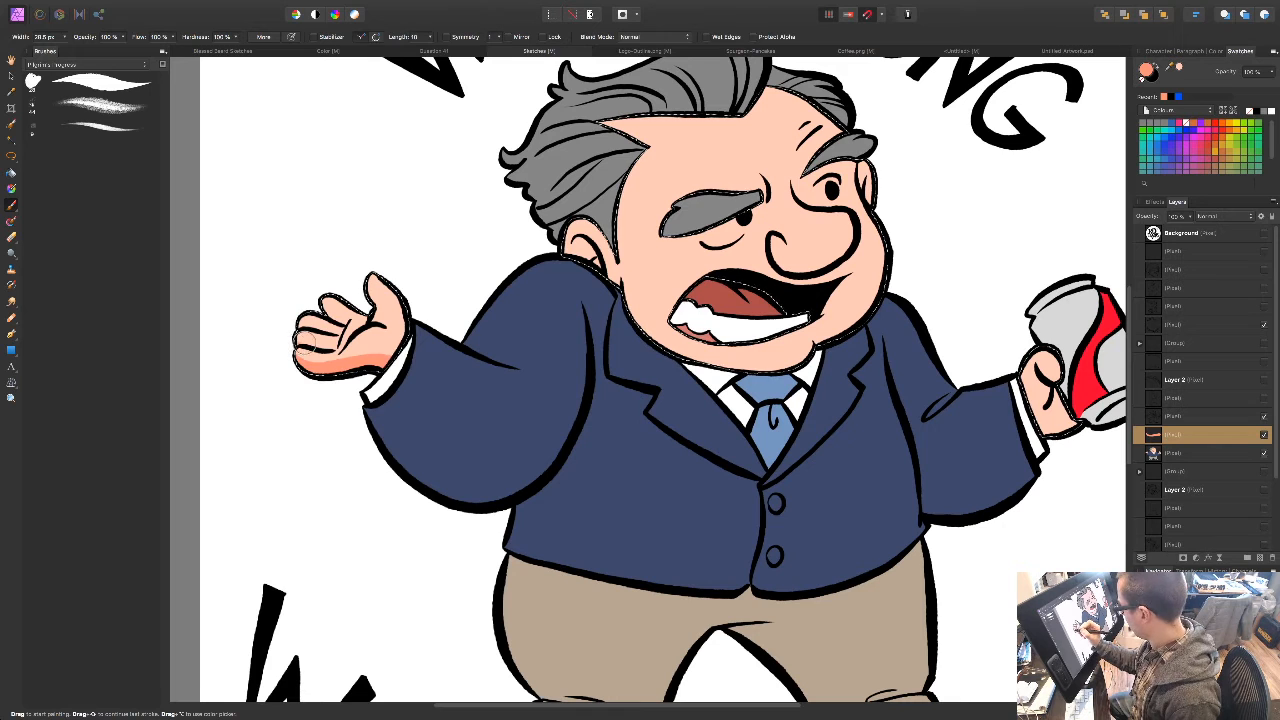
mouse_move(333, 345)
mouse_down()
mouse_move(320, 299)
mouse_move(343, 319)
mouse_move(333, 308)
mouse_move(382, 304)
mouse_up()
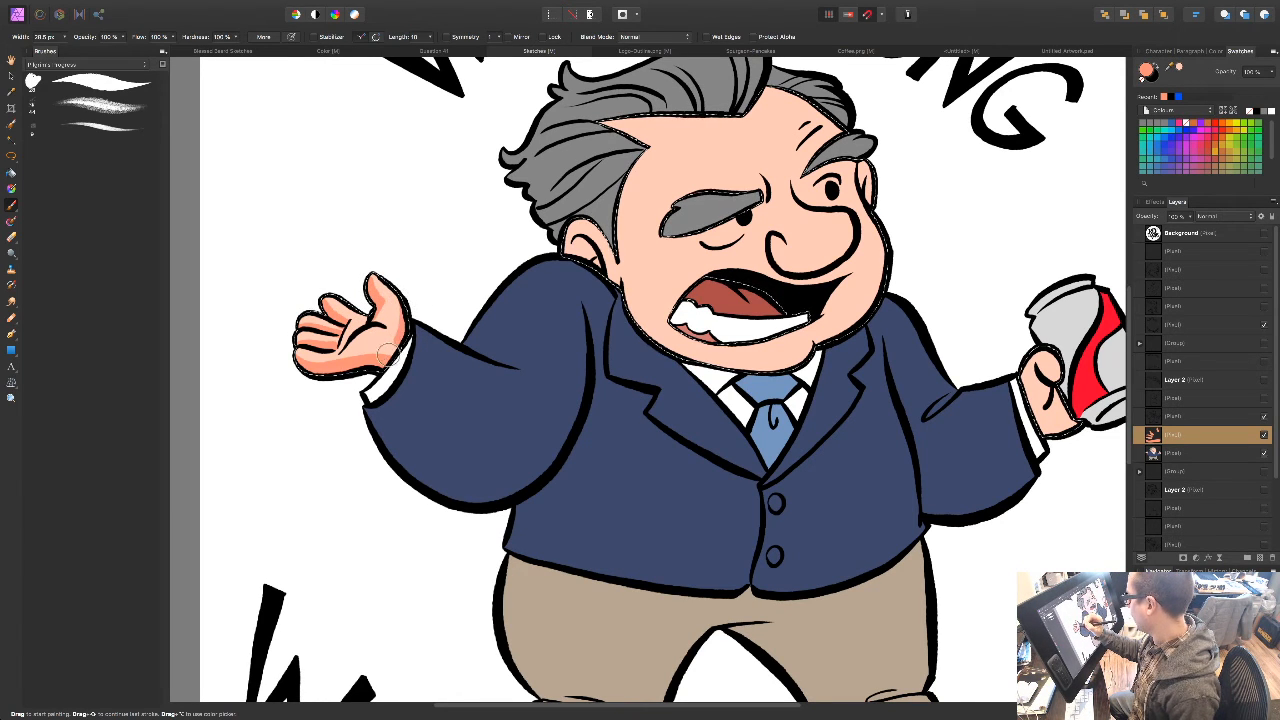
drag(383, 345, 402, 328)
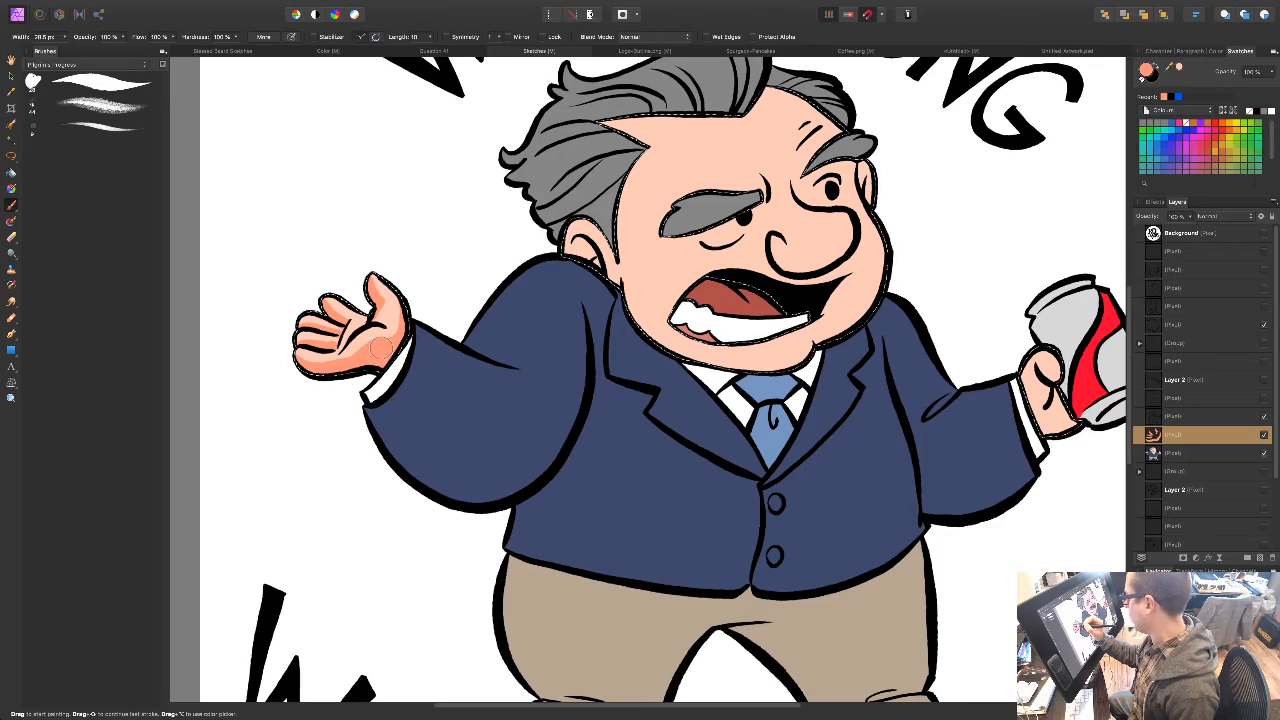
Step: Paint salmon shadows inside the ear and down the side of the face from hairline to jaw
mouse_move(544, 496)
mouse_down()
mouse_move(514, 478)
mouse_move(430, 478)
mouse_up()
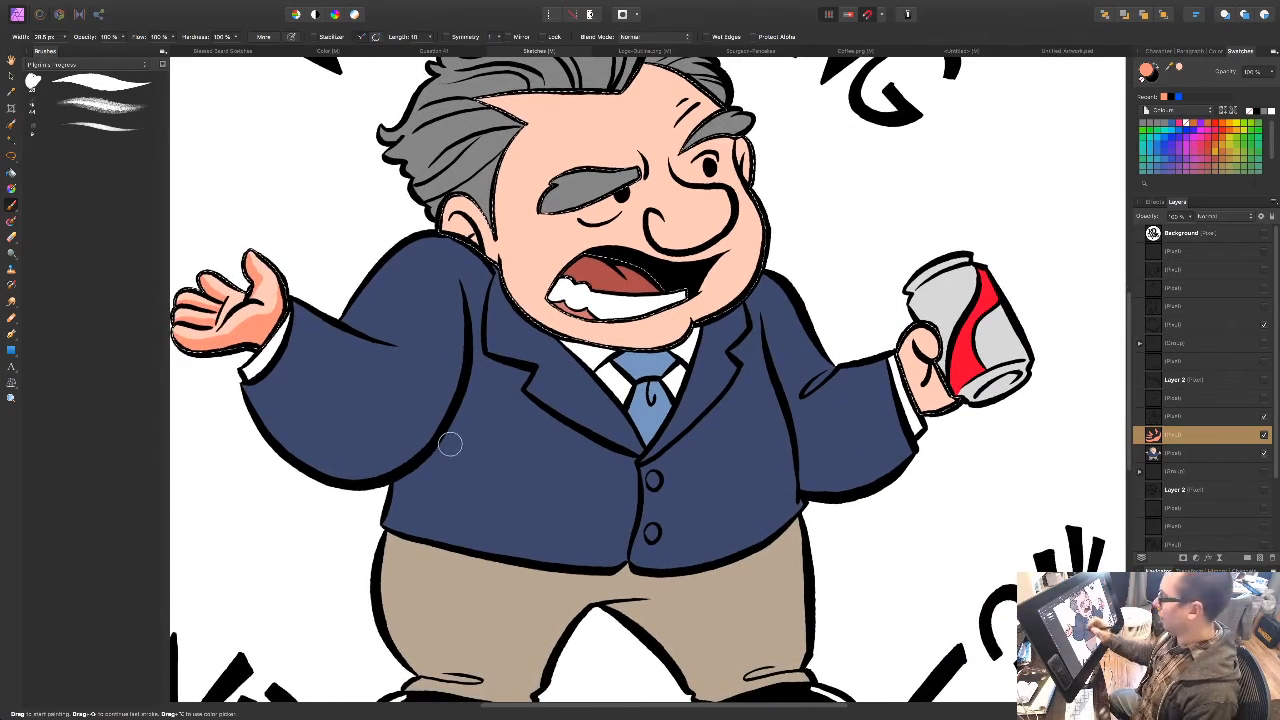
drag(534, 511, 623, 483)
drag(663, 543, 649, 447)
mouse_move(697, 602)
mouse_down()
mouse_move(634, 594)
mouse_move(587, 673)
mouse_up()
drag(563, 460, 535, 578)
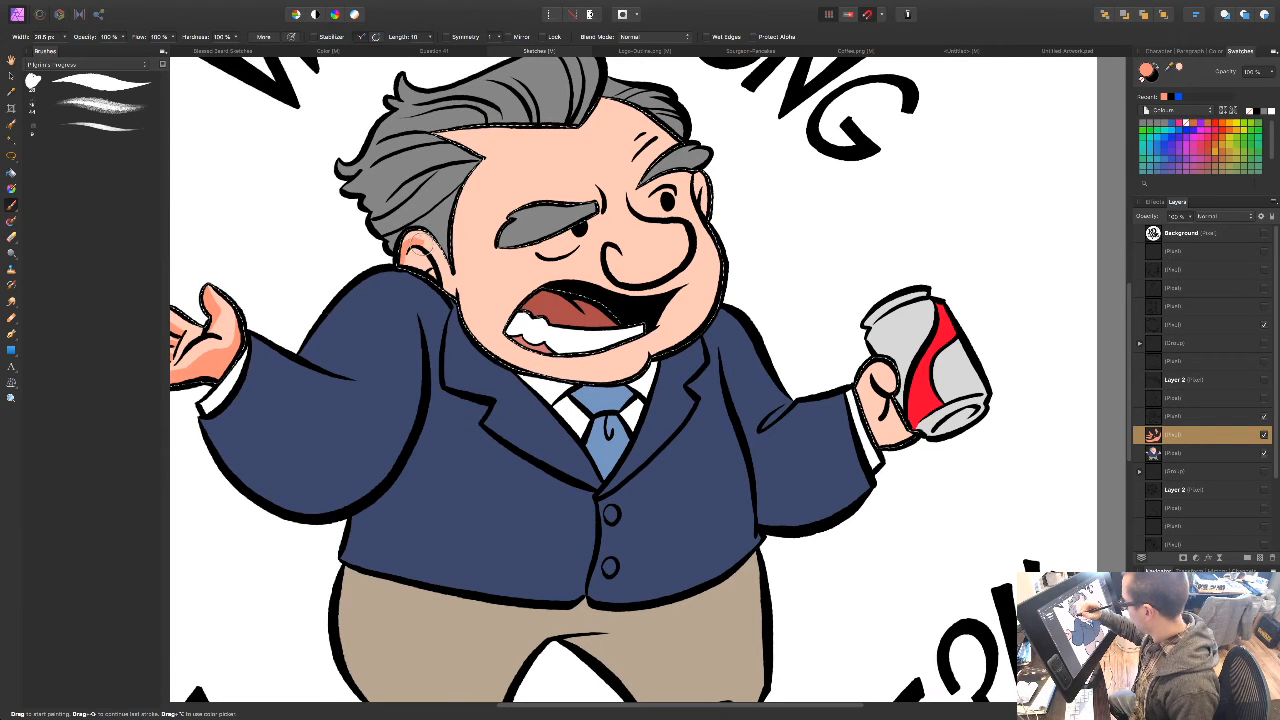
drag(437, 277, 432, 271)
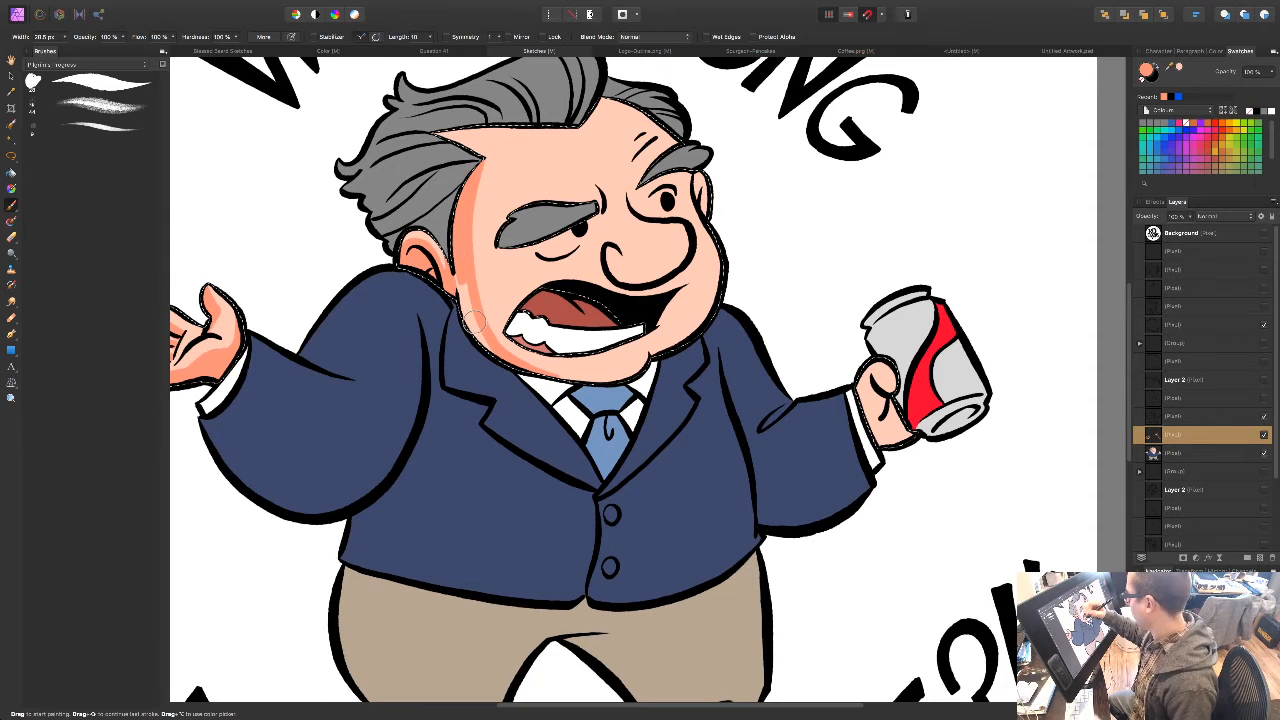
Step: Close four of the other open documents while keeping the Sketches document open
click(386, 51)
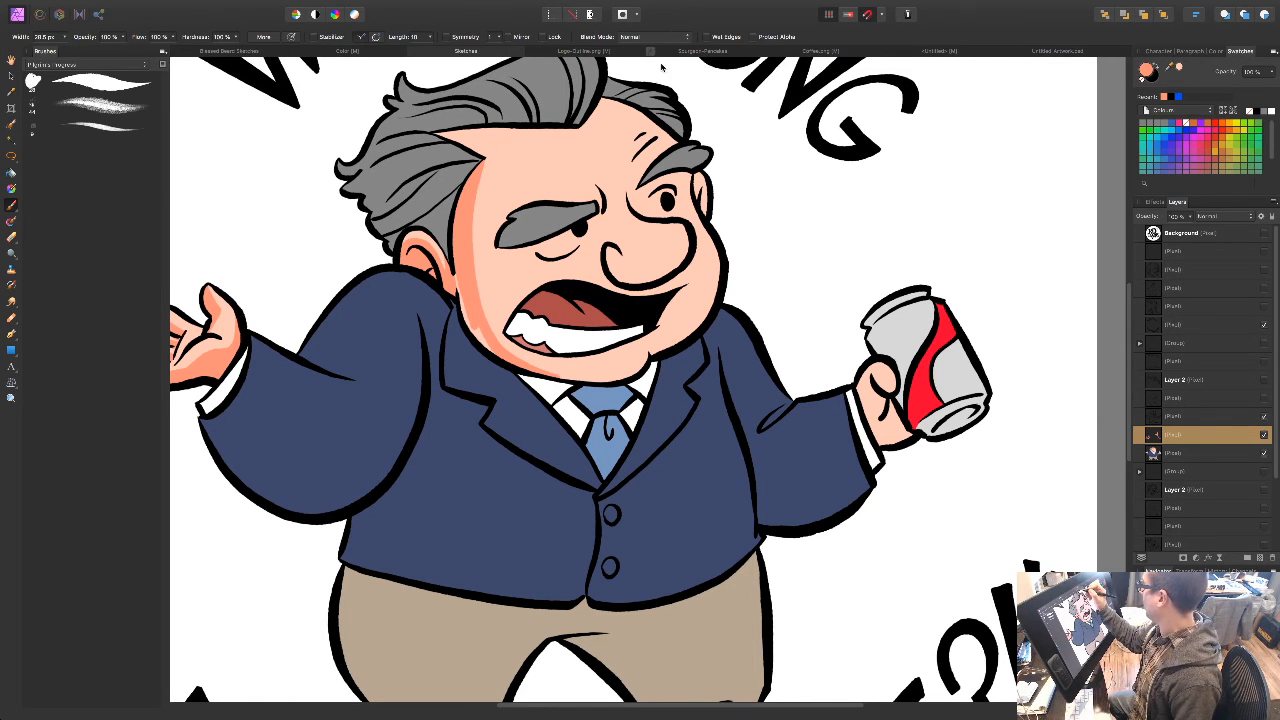
click(696, 51)
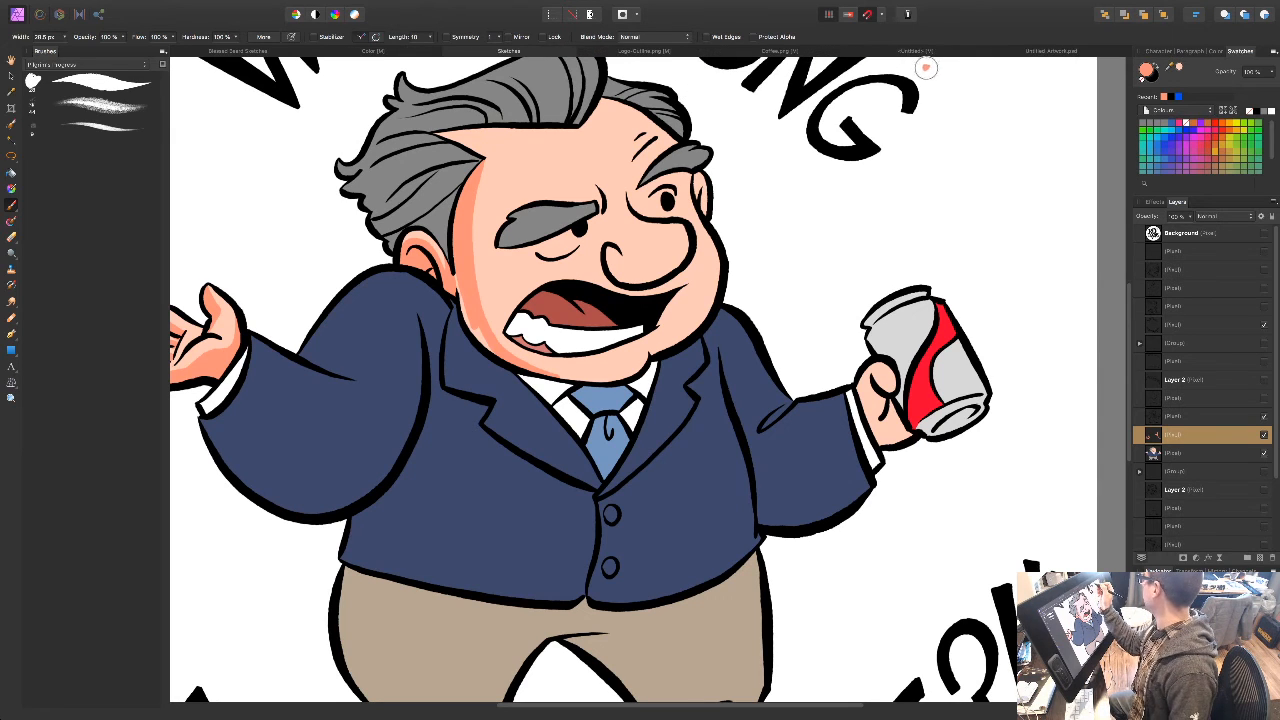
click(991, 51)
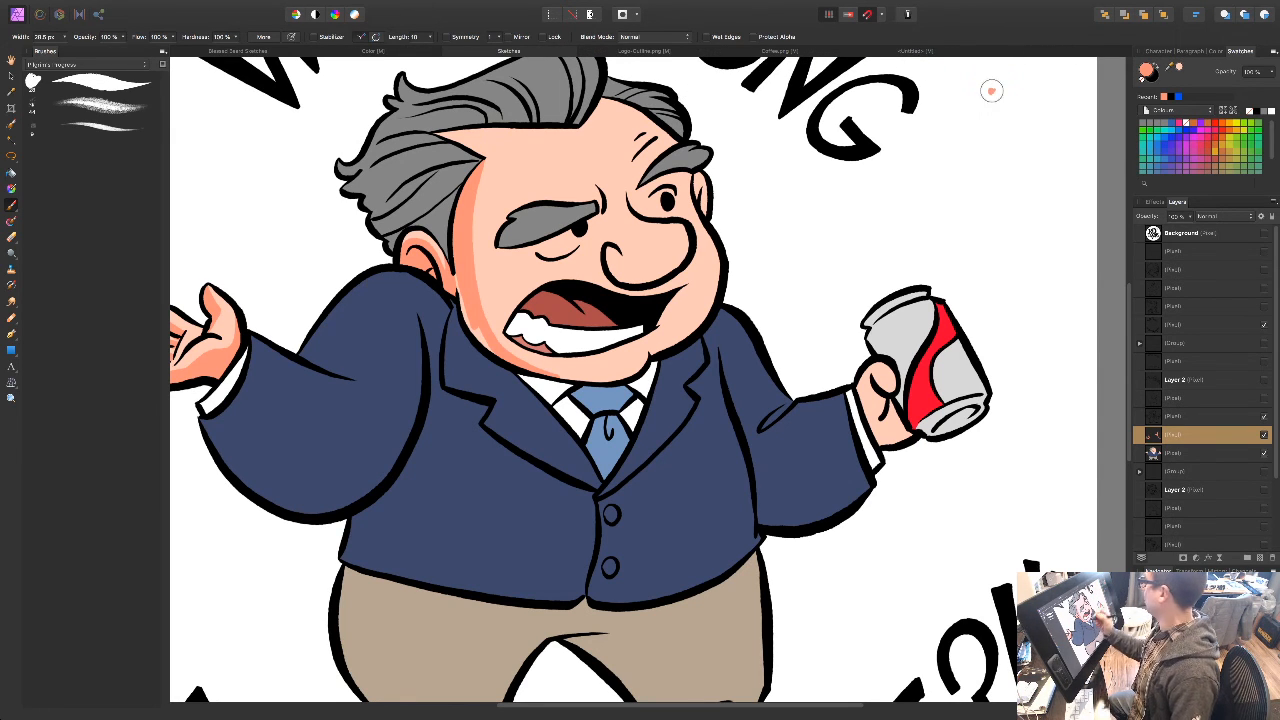
click(183, 51)
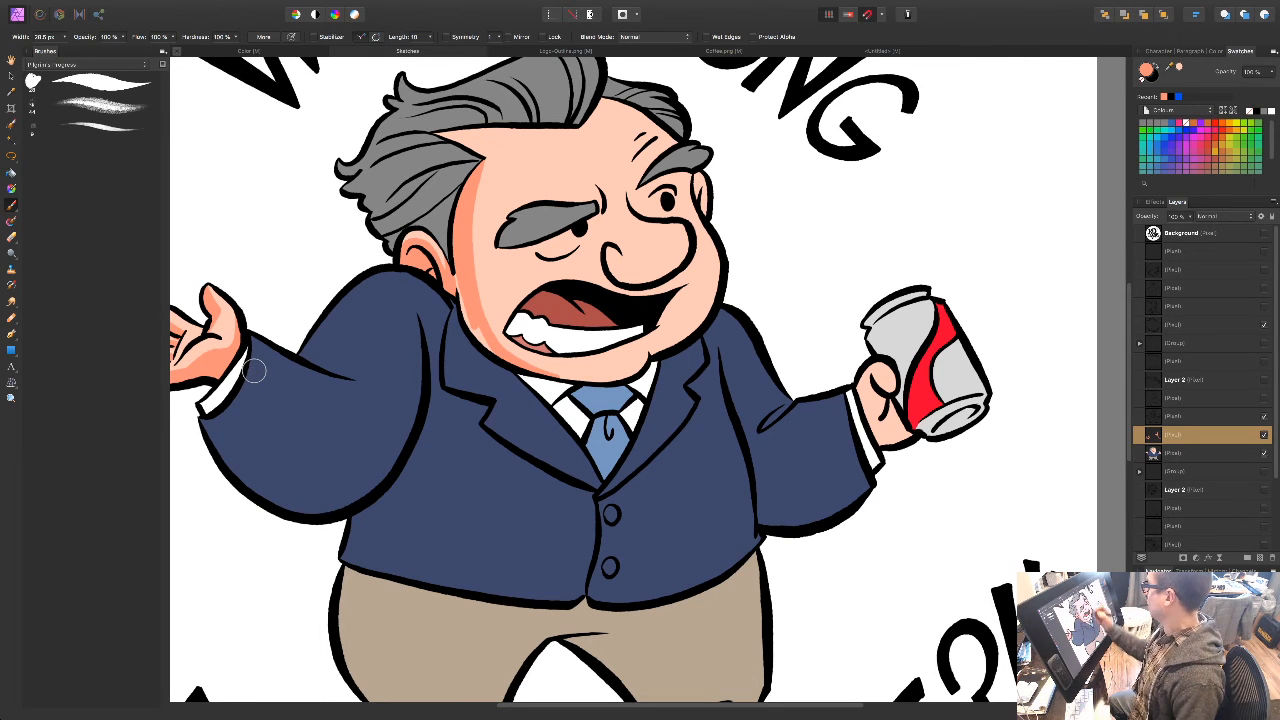
Step: Flood-select the skin areas again on the flat colour layer and return to the shadow layer with the paint brush
mouse_move(459, 281)
mouse_down()
mouse_move(494, 350)
mouse_move(476, 312)
mouse_up()
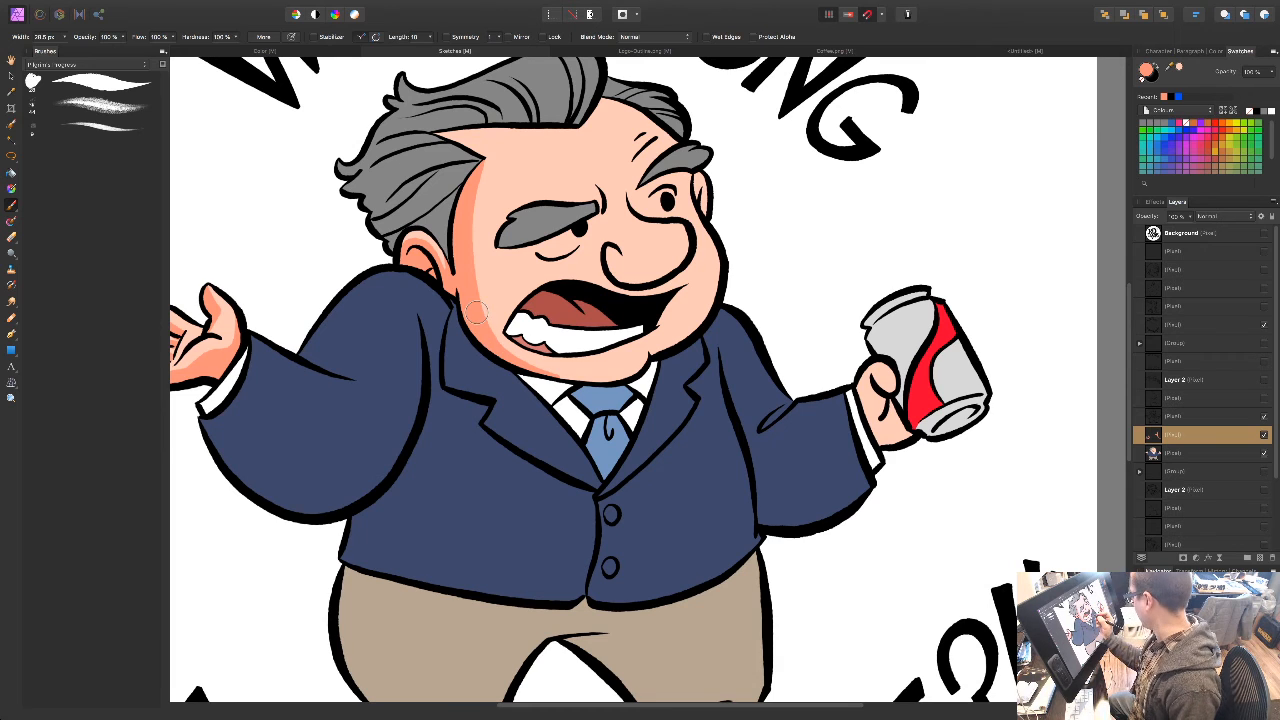
click(1181, 453)
key(w)
click(970, 420)
click(1175, 435)
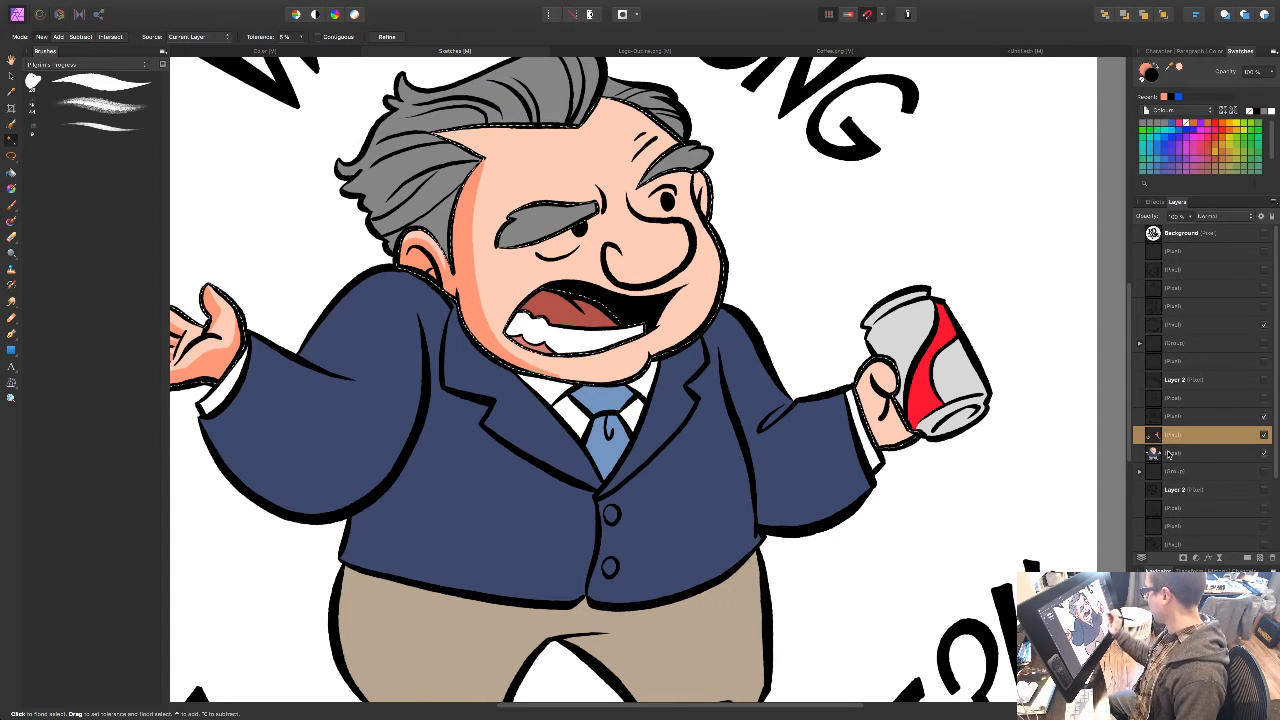
key(b)
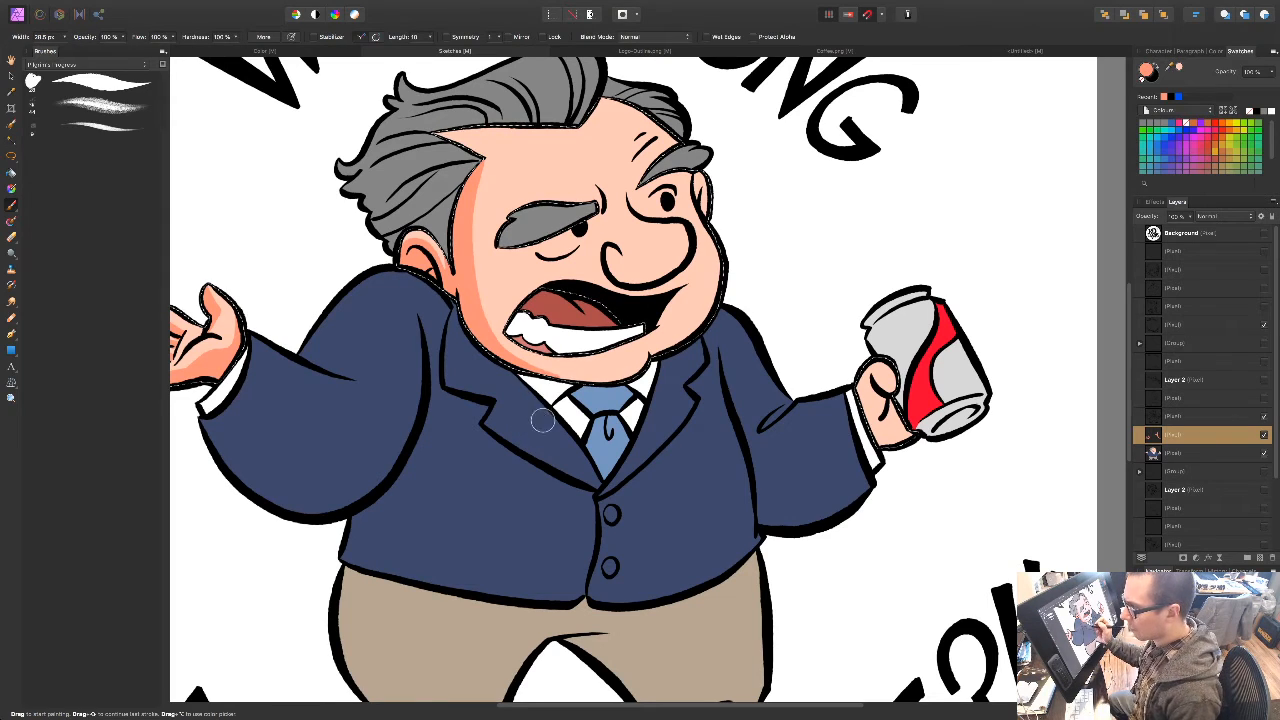
Step: Paint salmon shadows beneath the mouth, along the chin and far cheek, and under the nose
scroll(545, 480, down, 2)
mouse_move(643, 308)
mouse_down()
mouse_move(601, 324)
mouse_move(516, 309)
mouse_up()
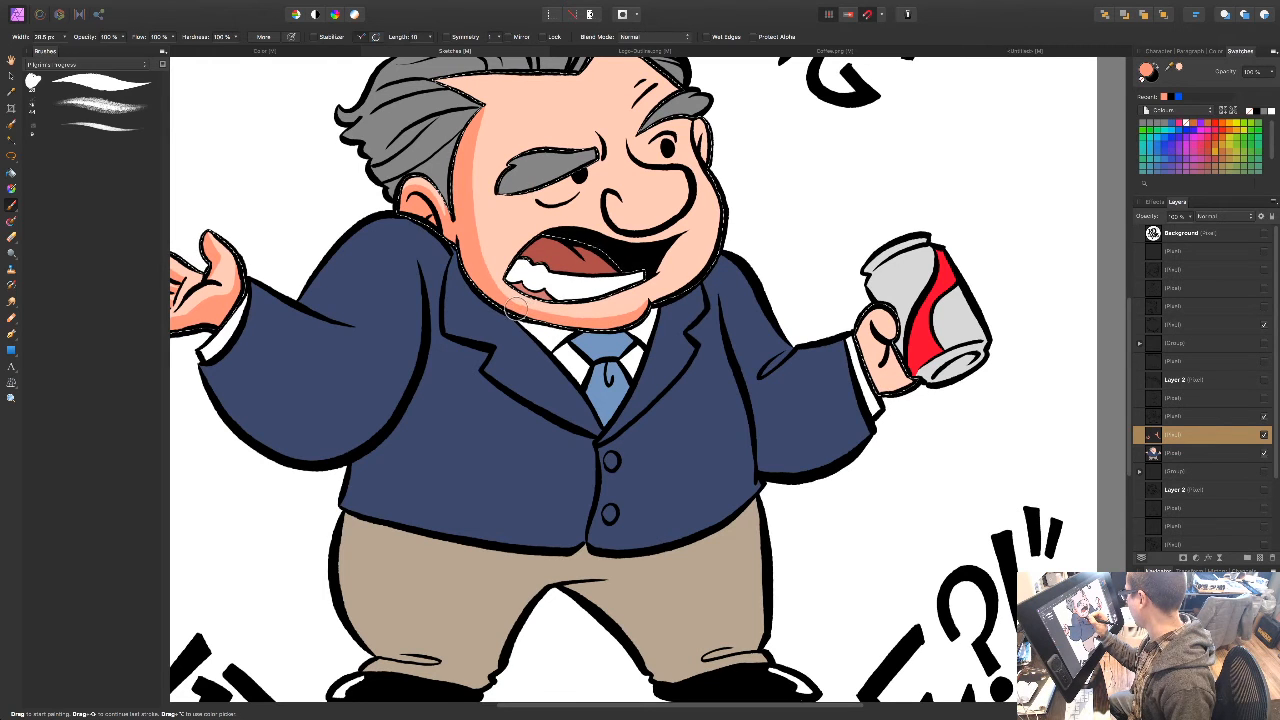
drag(717, 222, 702, 253)
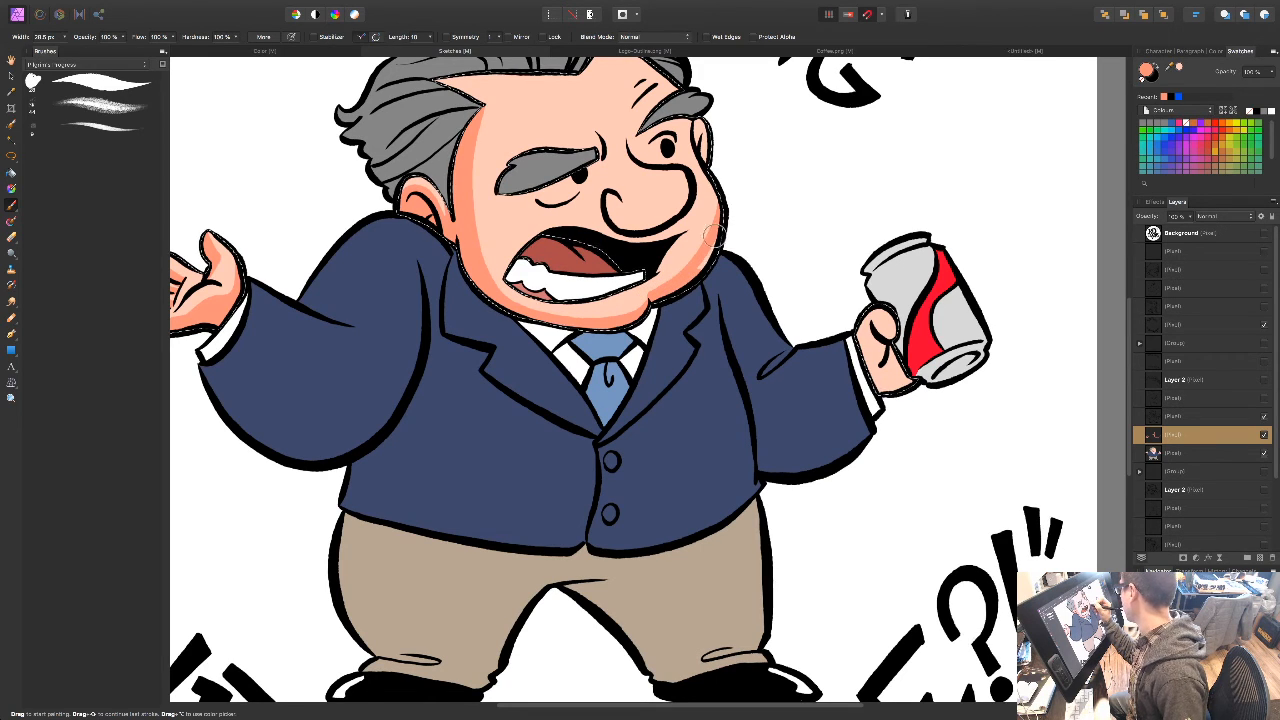
drag(582, 384, 573, 471)
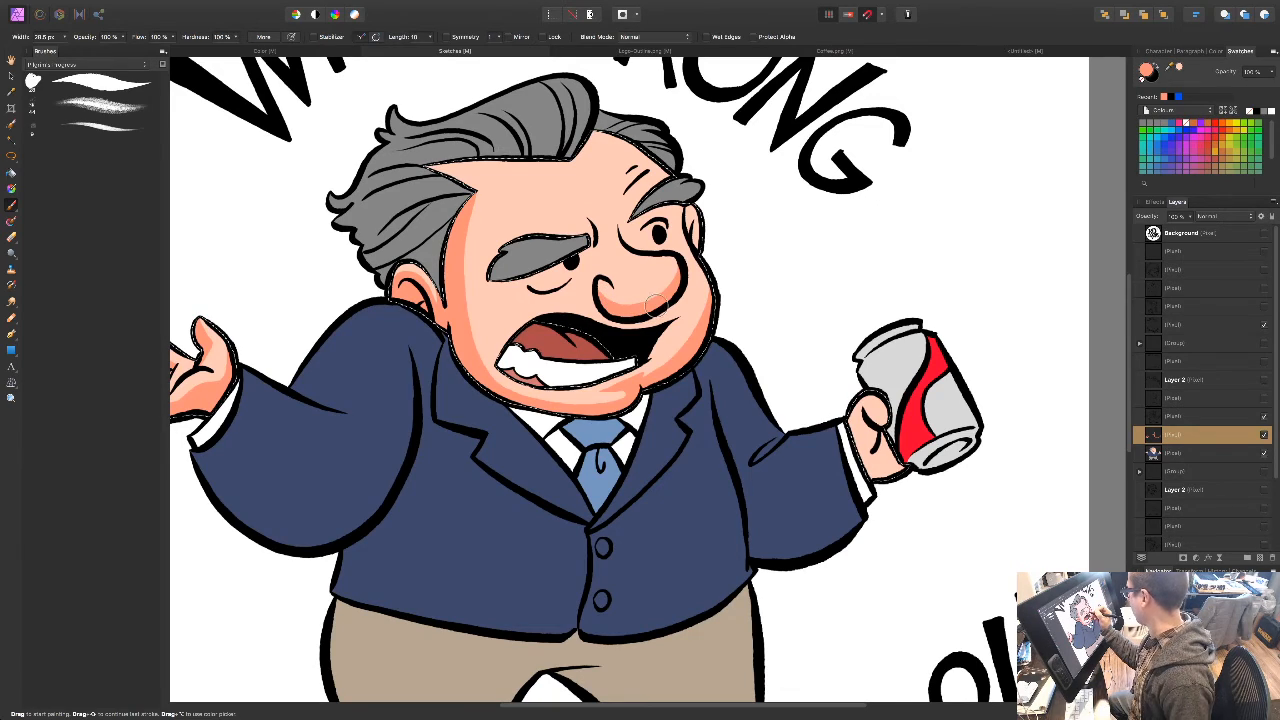
Step: Paint salmon shadows around both eyes and beneath the eyebrows on the shadow layer
mouse_move(626, 505)
mouse_down()
mouse_move(623, 491)
mouse_move(602, 491)
mouse_up()
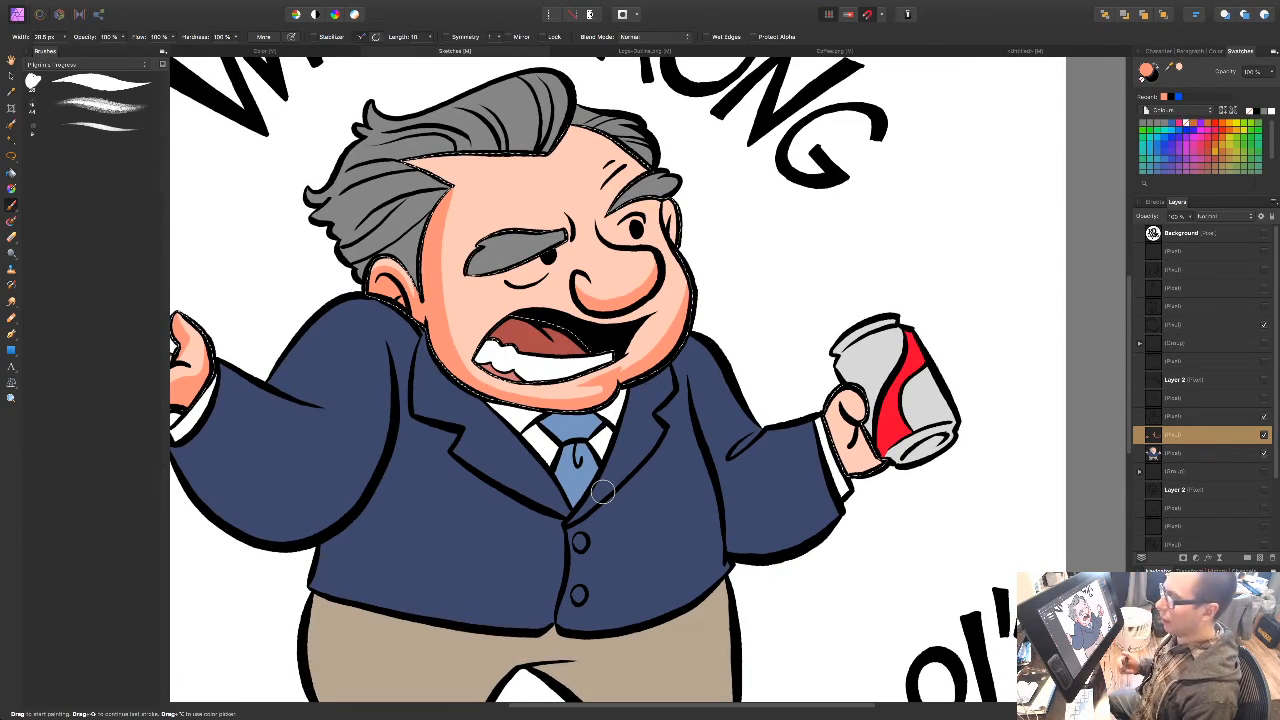
drag(602, 491, 567, 541)
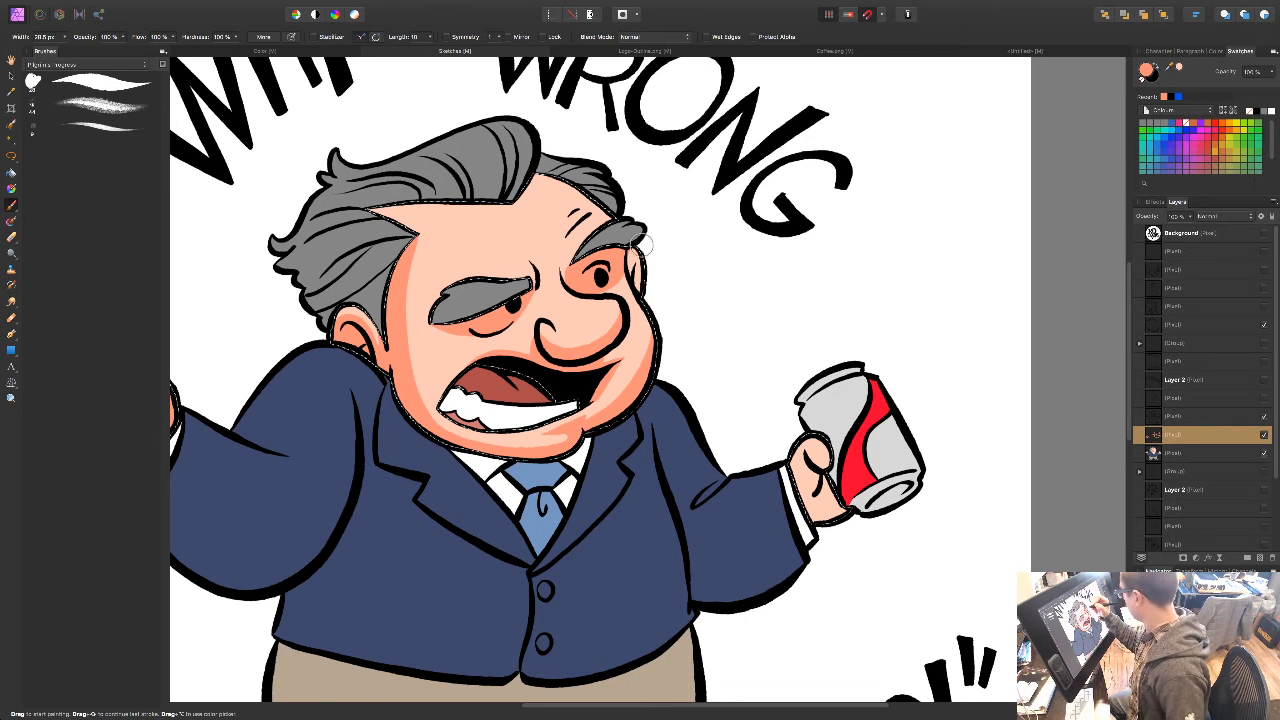
key(e)
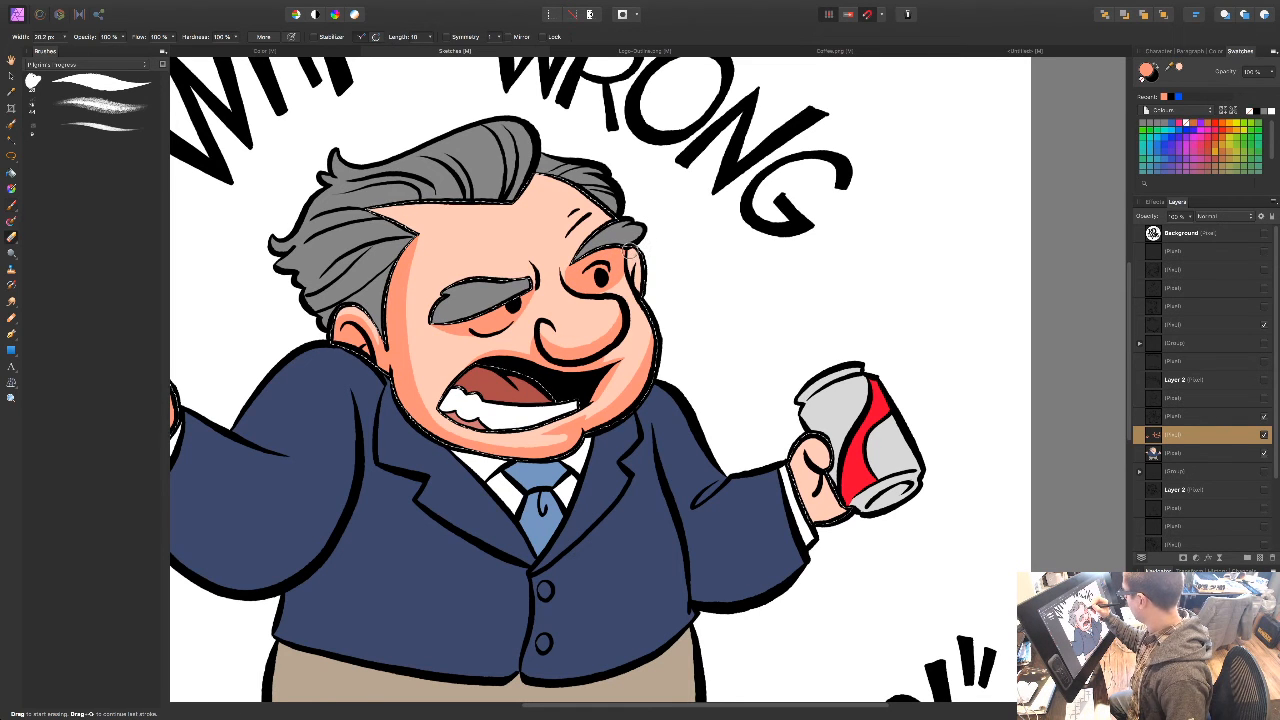
key(b)
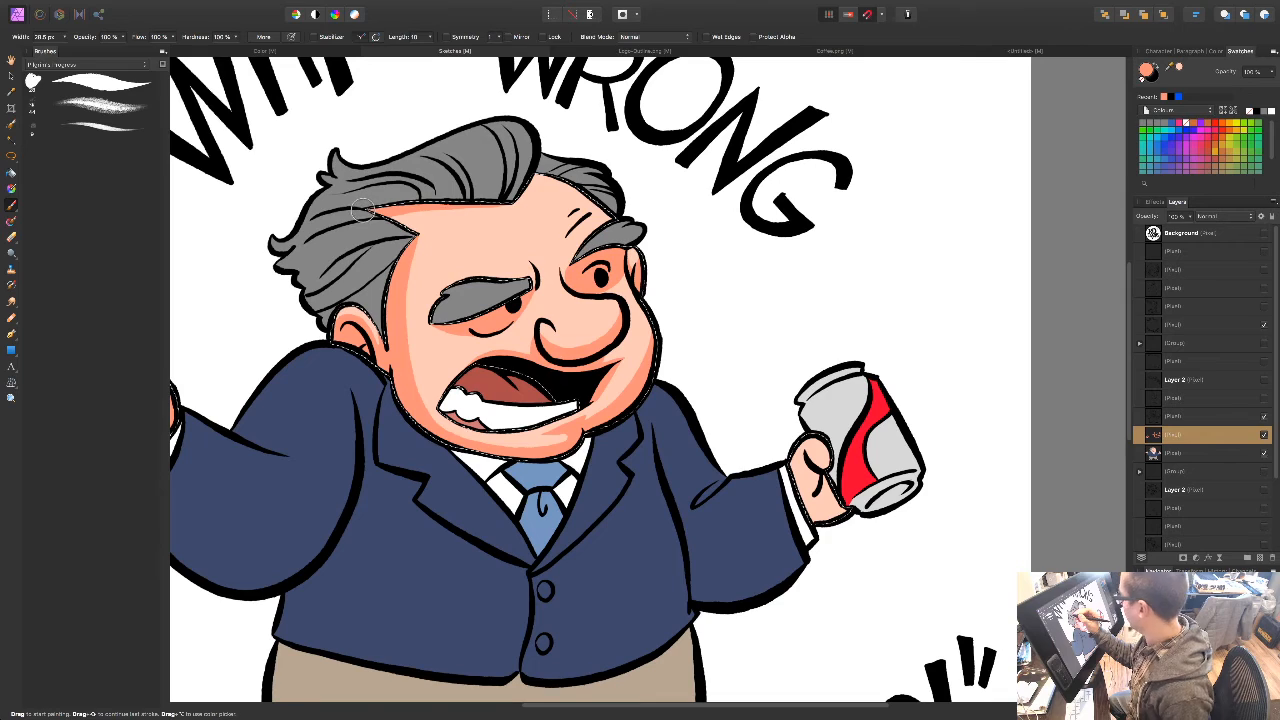
scroll(585, 324, down, 3)
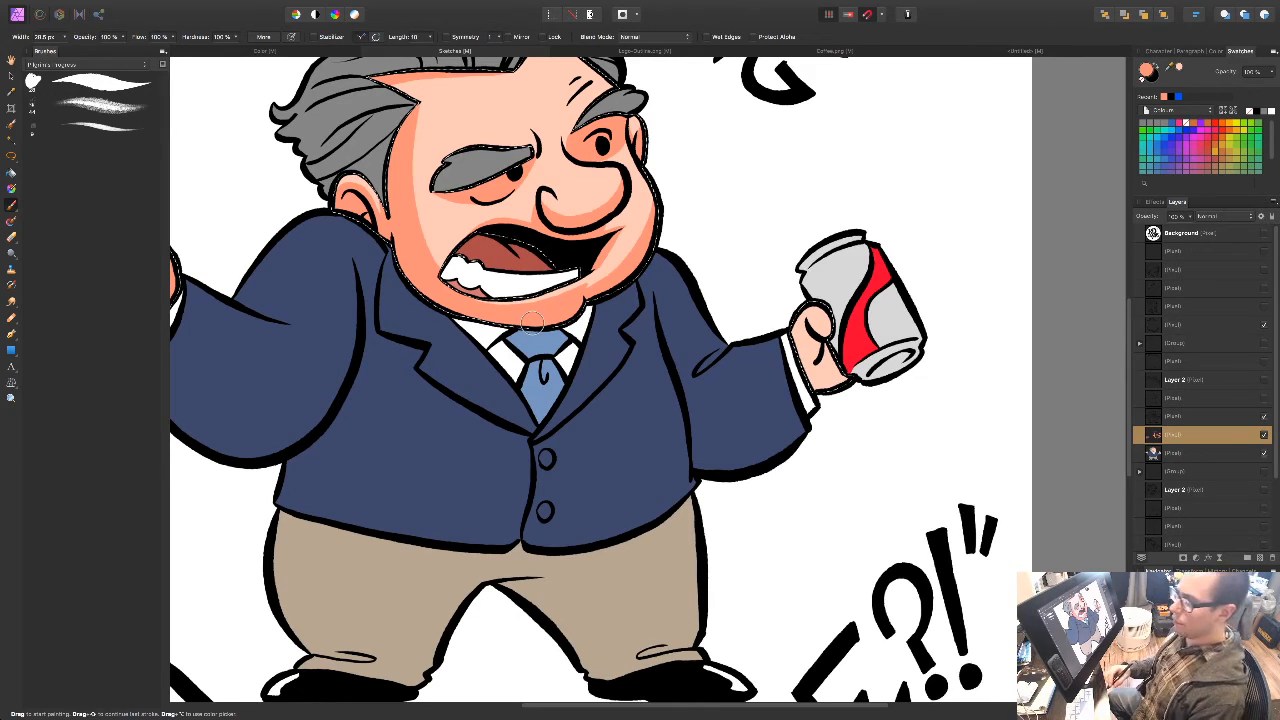
key(space)
drag(578, 430, 526, 465)
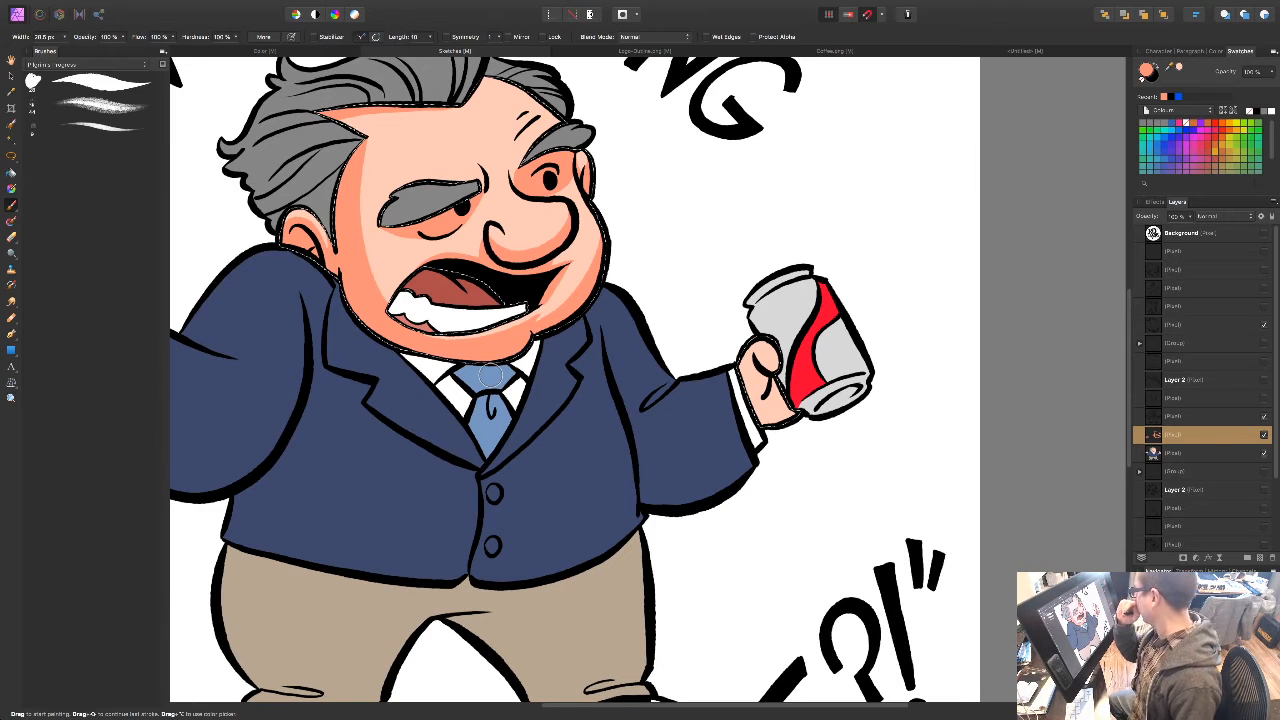
Step: Close every open document except Sketches, discarding the changes to Logo-Outline.png, Coffee.png and the untitled document
click(323, 52)
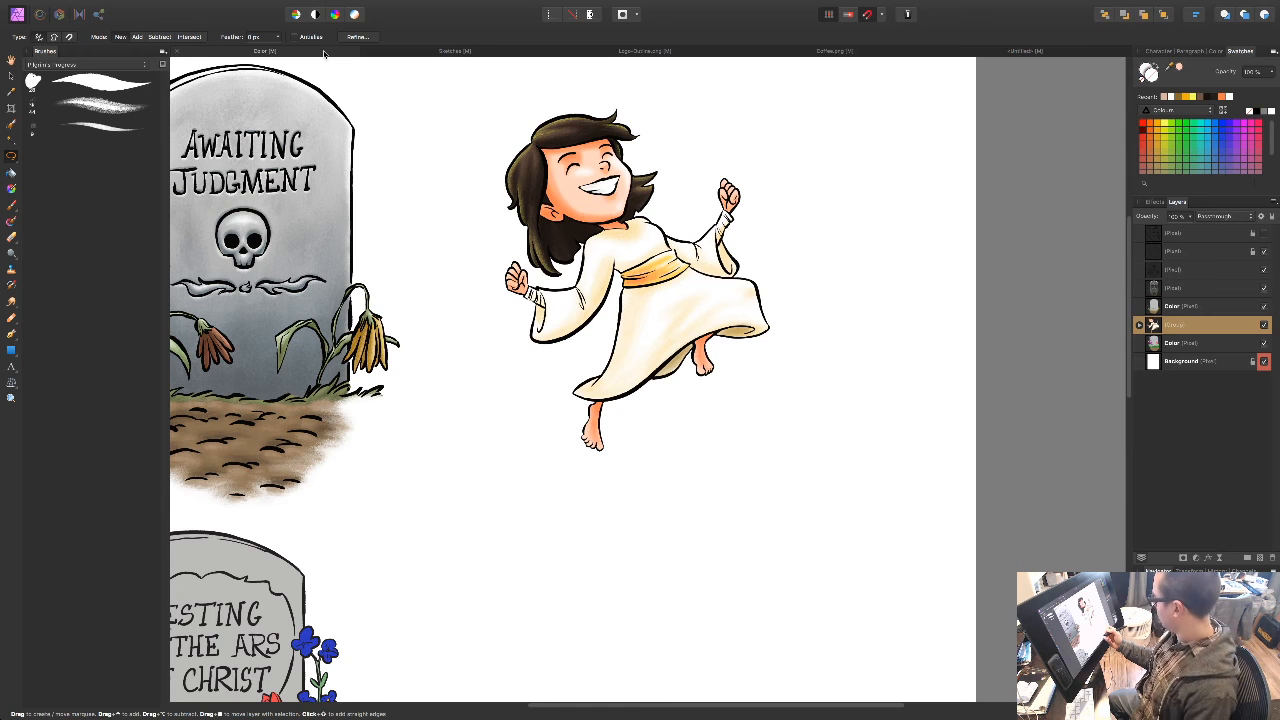
click(655, 52)
click(557, 51)
click(618, 229)
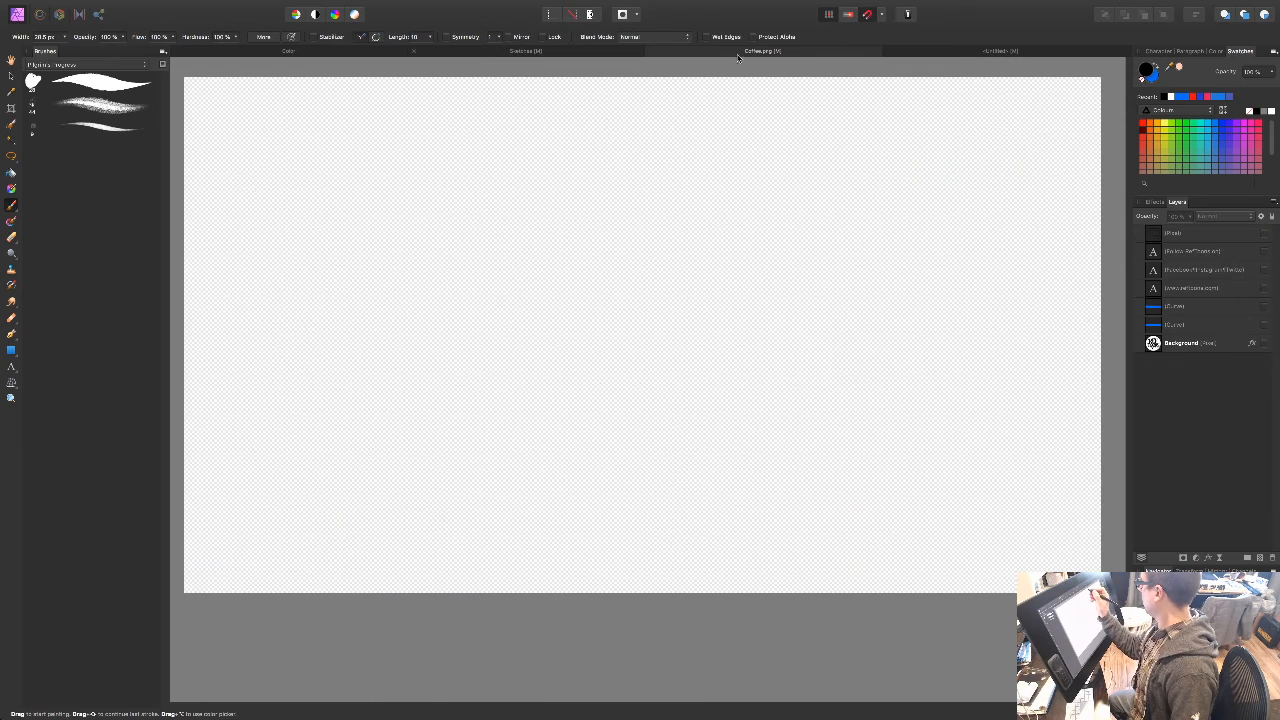
click(652, 53)
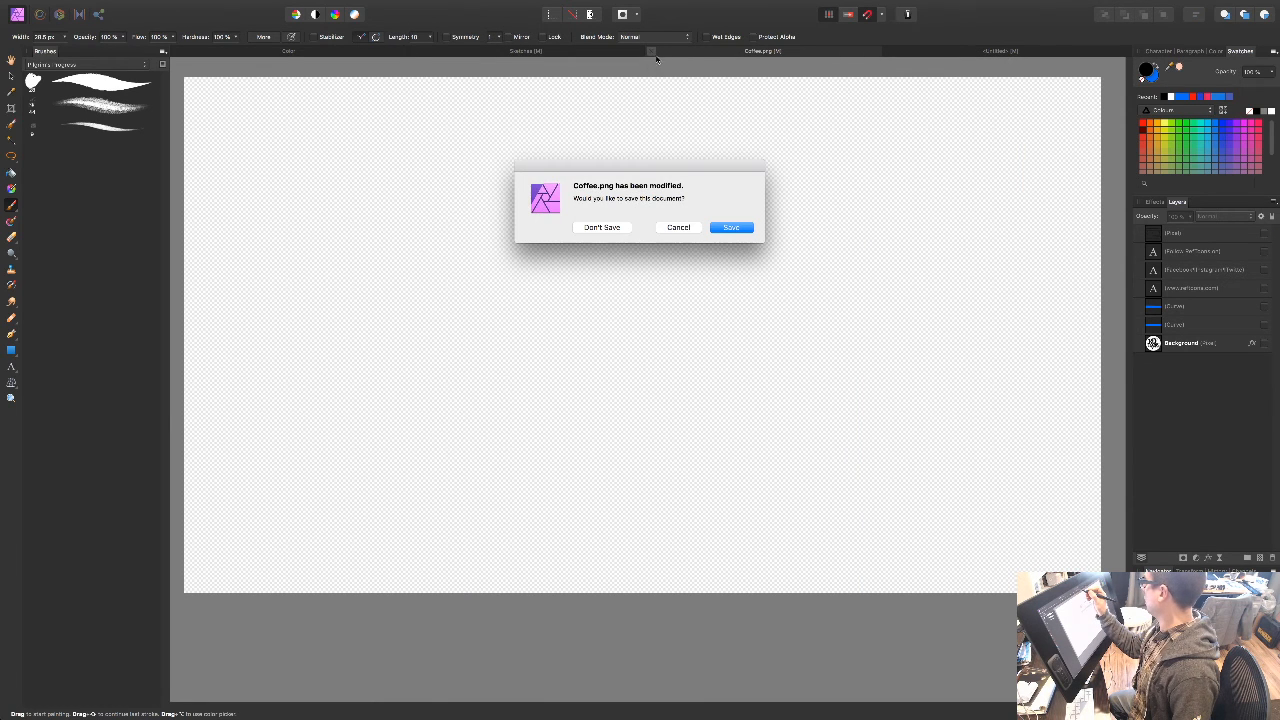
click(621, 229)
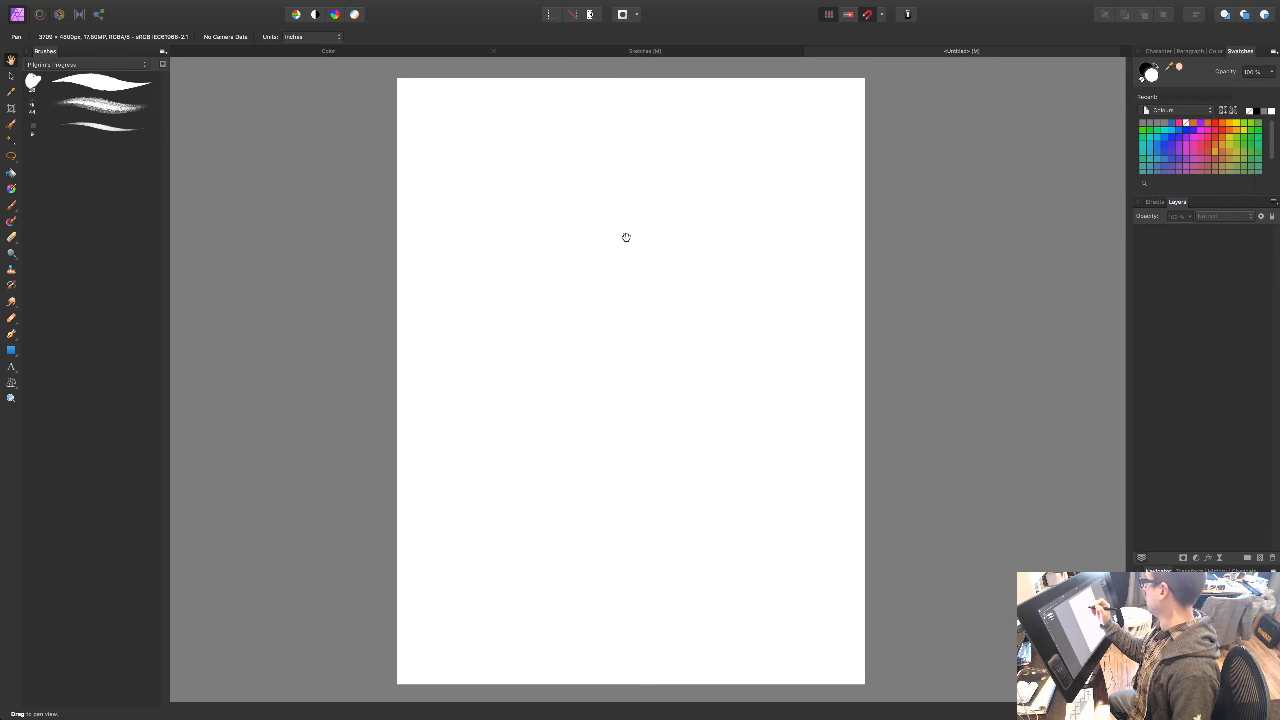
click(809, 50)
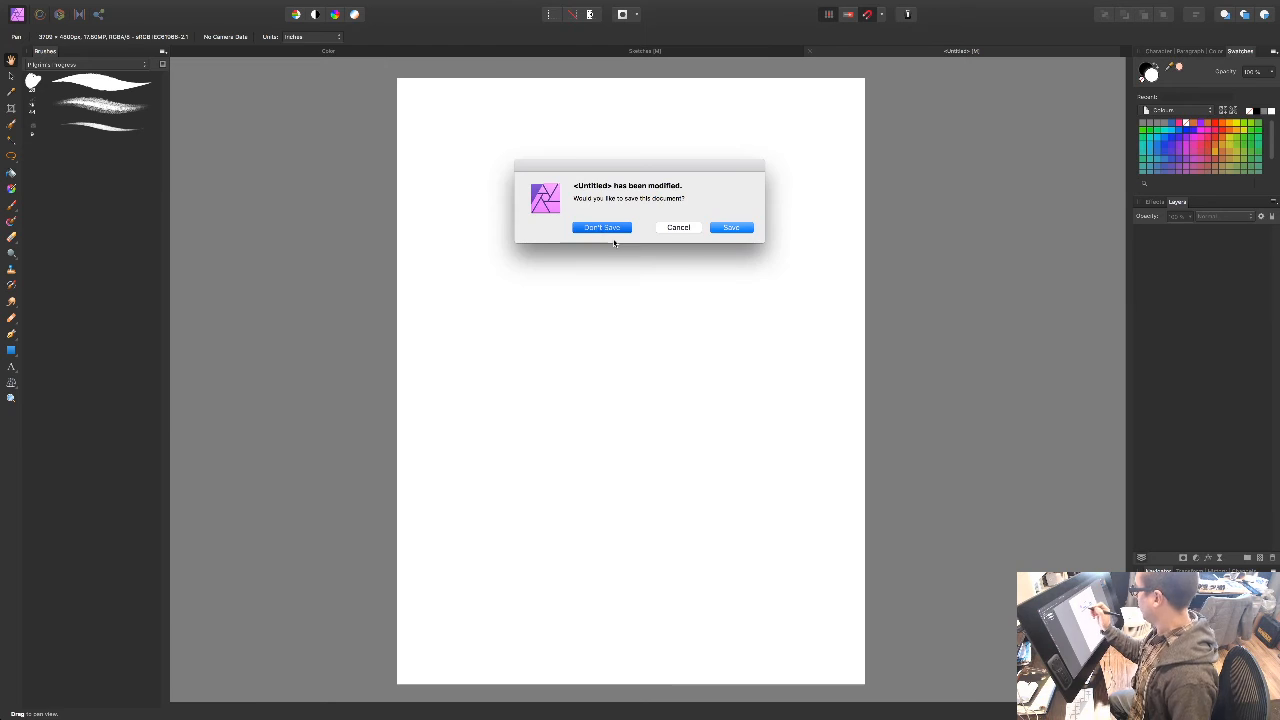
click(610, 229)
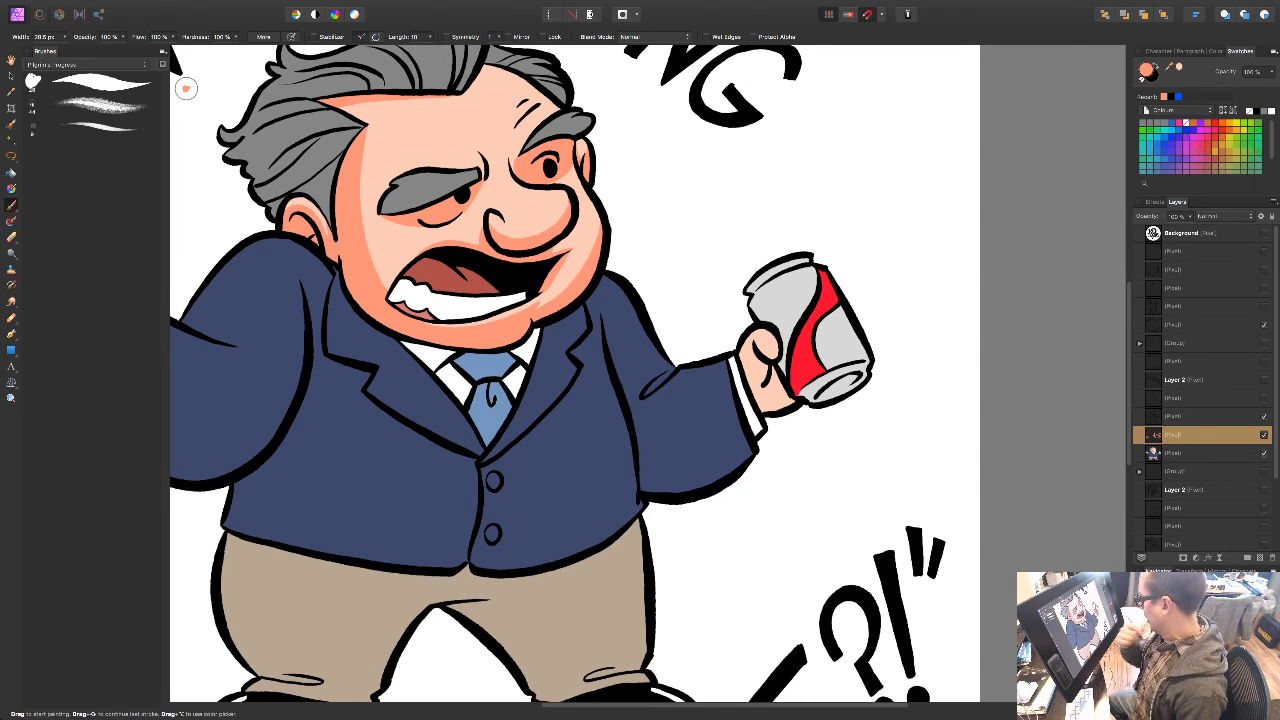
Step: Paint salmon shadows on the fingers and palm of the hand holding the can
drag(593, 470, 675, 490)
mouse_move(565, 447)
mouse_down()
mouse_move(555, 366)
mouse_move(630, 350)
mouse_move(380, 367)
mouse_move(394, 376)
mouse_up()
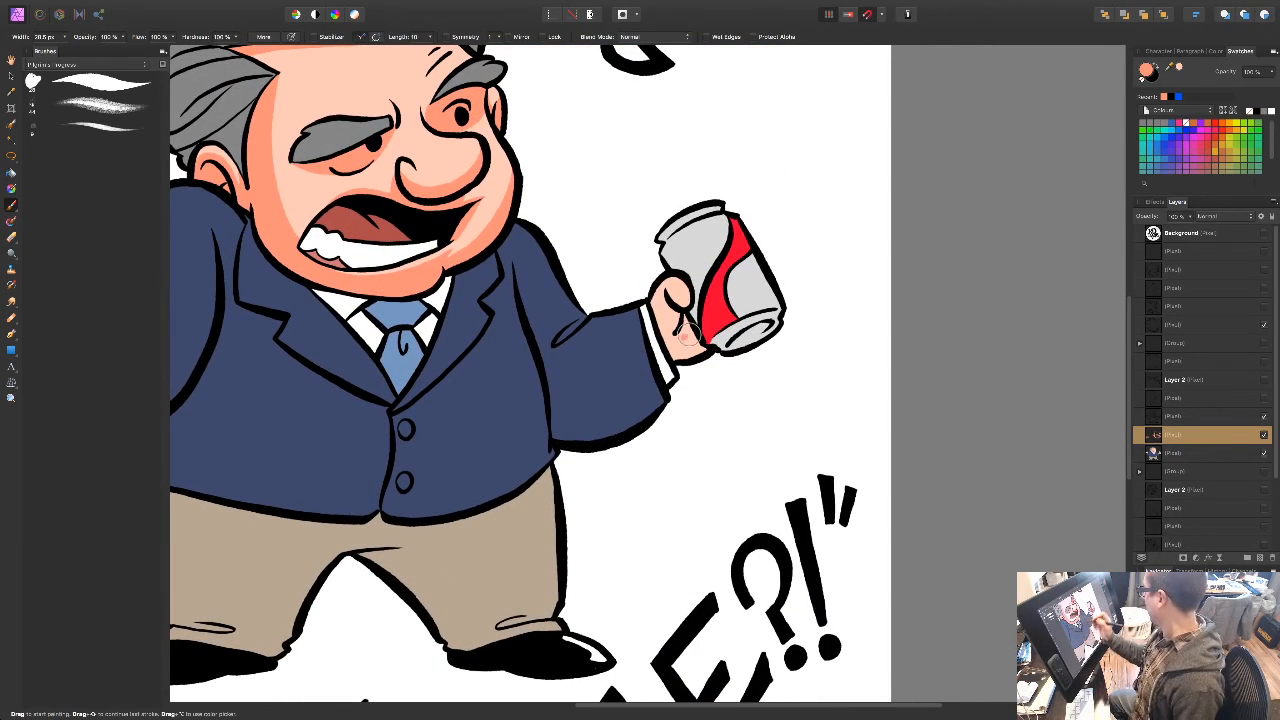
mouse_move(688, 335)
mouse_down()
mouse_move(650, 304)
mouse_move(664, 311)
mouse_move(672, 298)
mouse_move(674, 326)
mouse_move(660, 322)
mouse_move(670, 298)
mouse_move(693, 293)
mouse_move(703, 350)
mouse_move(676, 357)
mouse_move(660, 325)
mouse_move(684, 331)
mouse_move(684, 350)
mouse_move(712, 347)
mouse_up()
drag(498, 514, 680, 490)
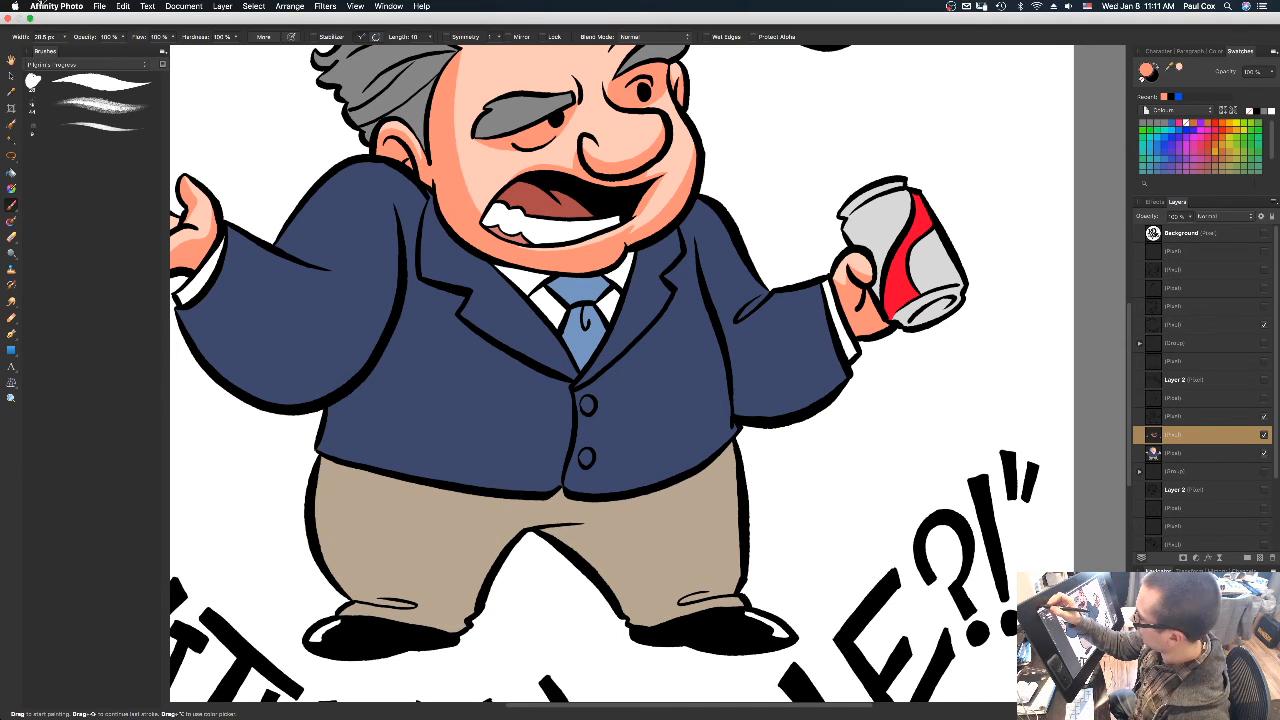
Step: Restart Affinity Photo and reopen the recent file Sketches.afphoto
click(44, 36)
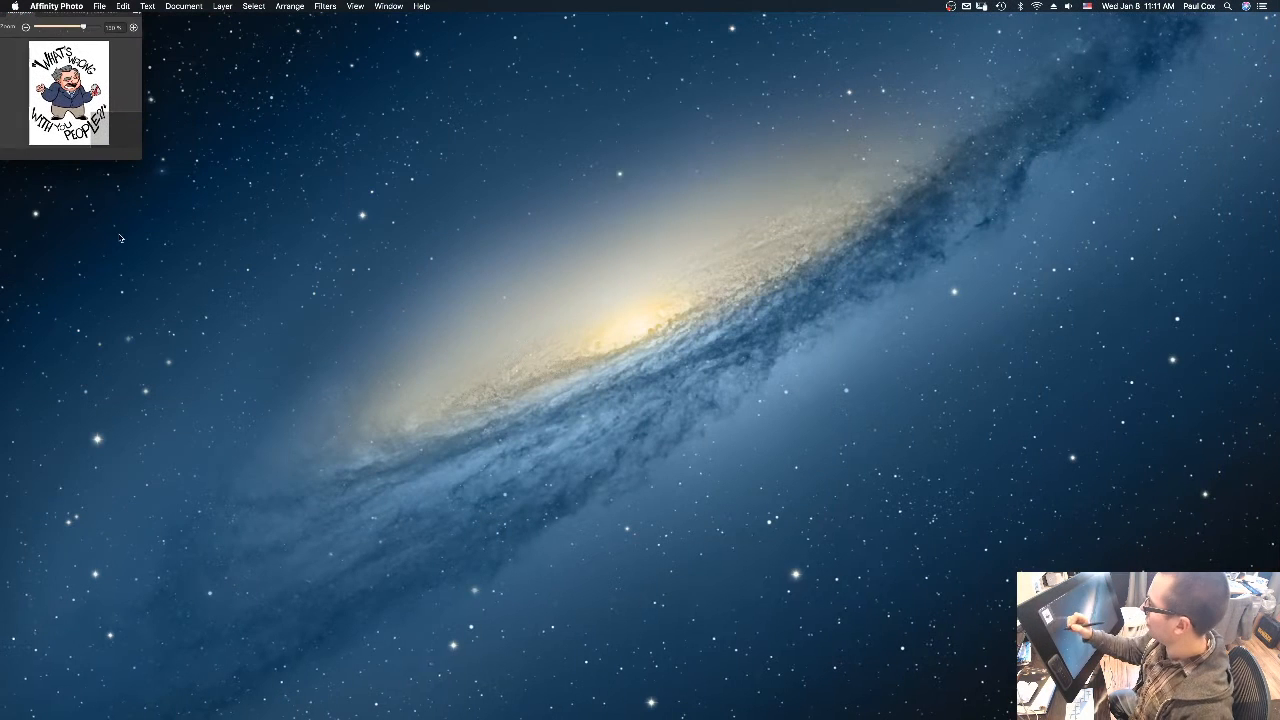
drag(131, 157, 1130, 688)
drag(293, 44, 518, 67)
key(super+q)
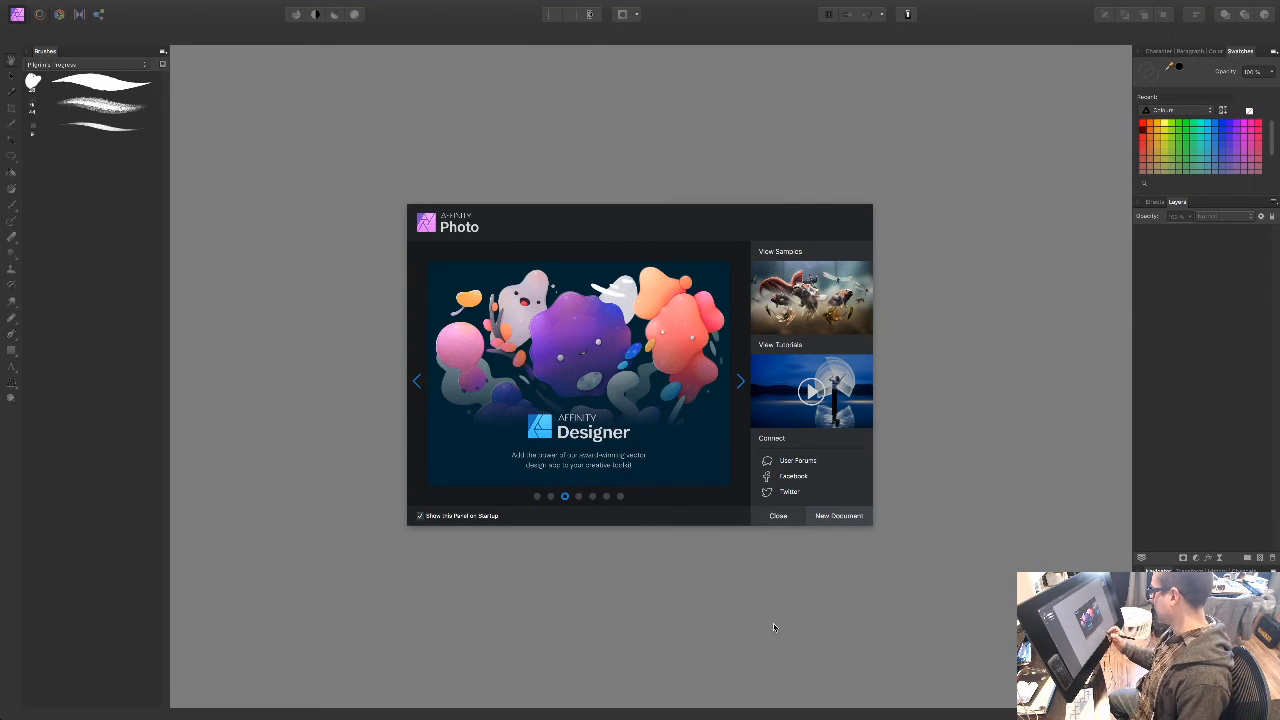
click(780, 516)
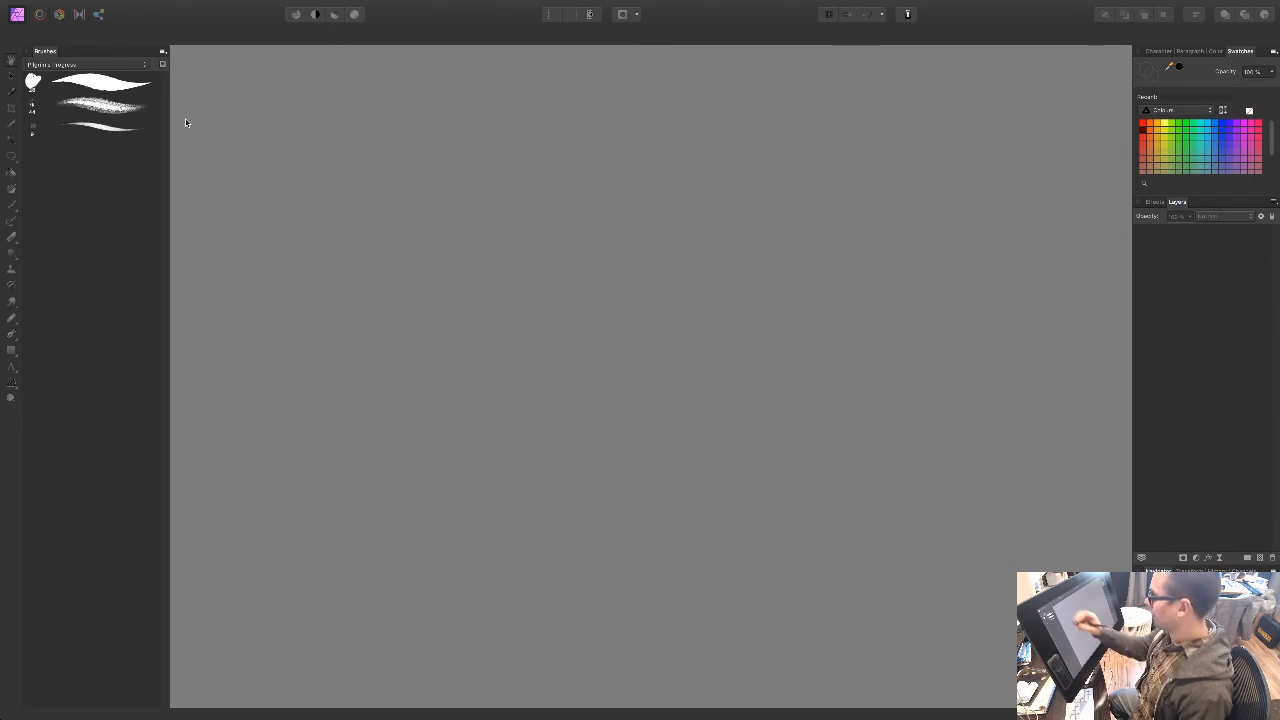
mouse_move(104, 6)
click(102, 7)
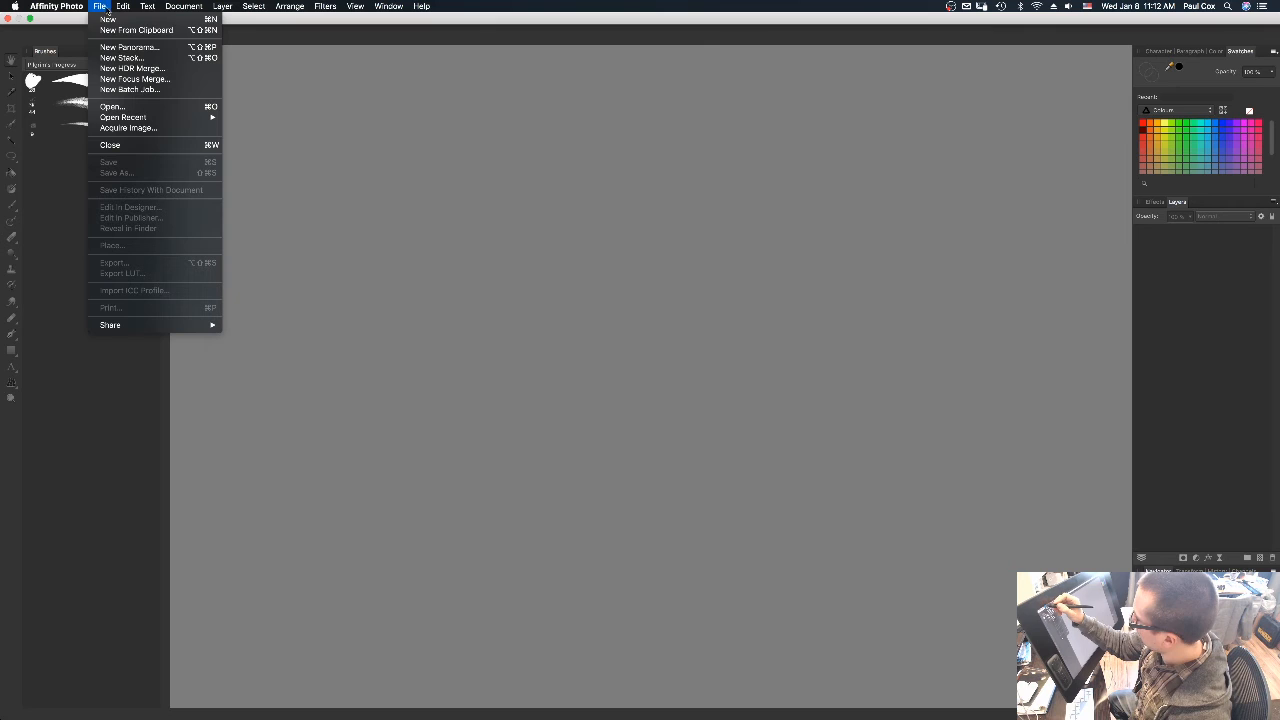
mouse_move(163, 118)
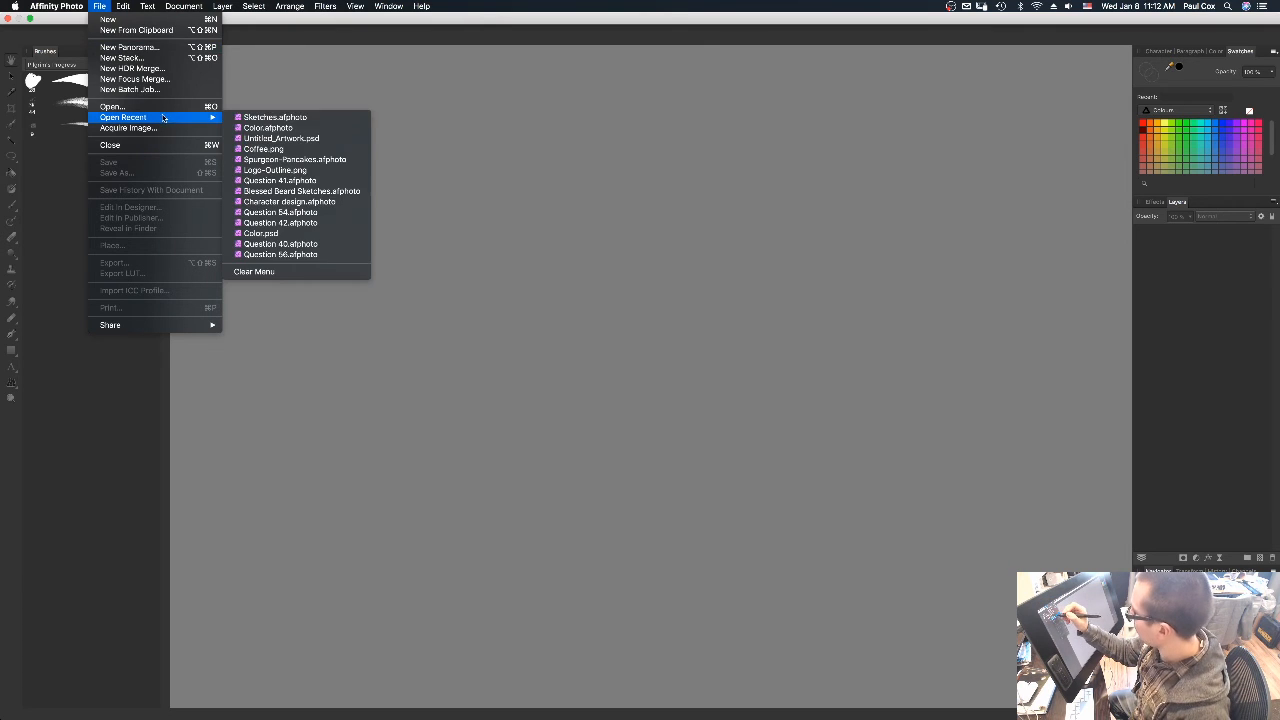
click(290, 117)
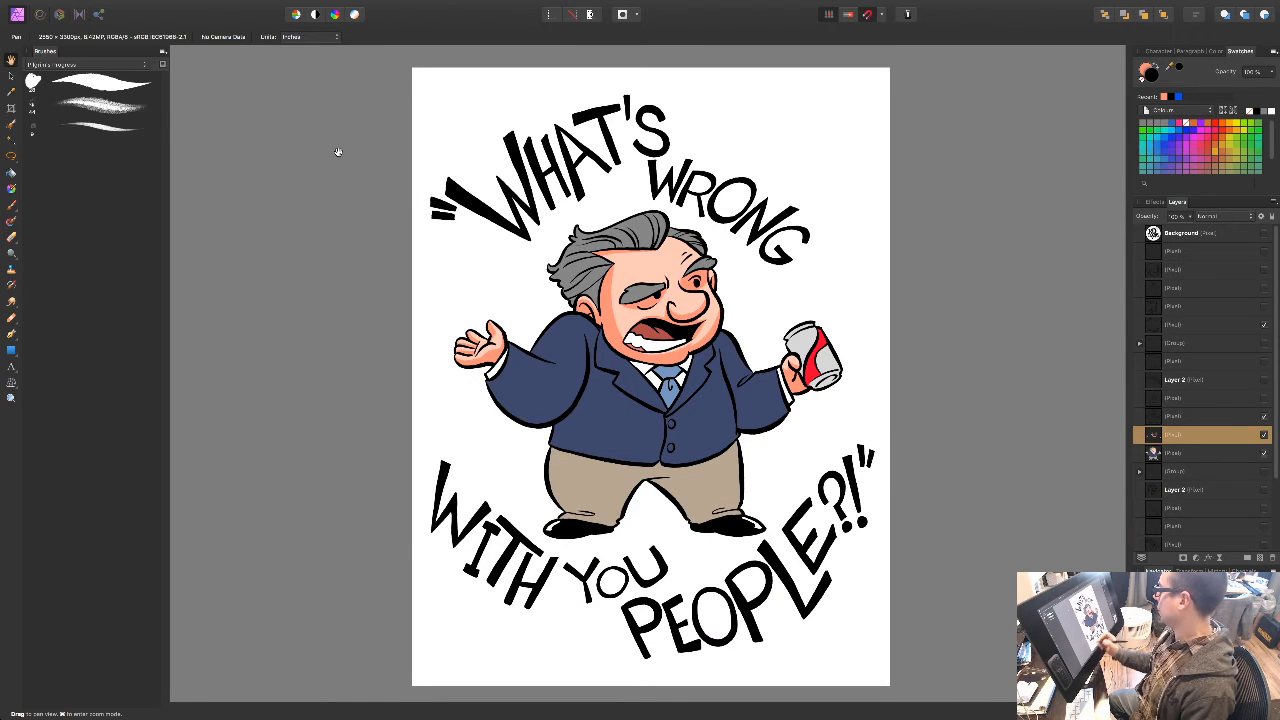
drag(652, 569, 556, 563)
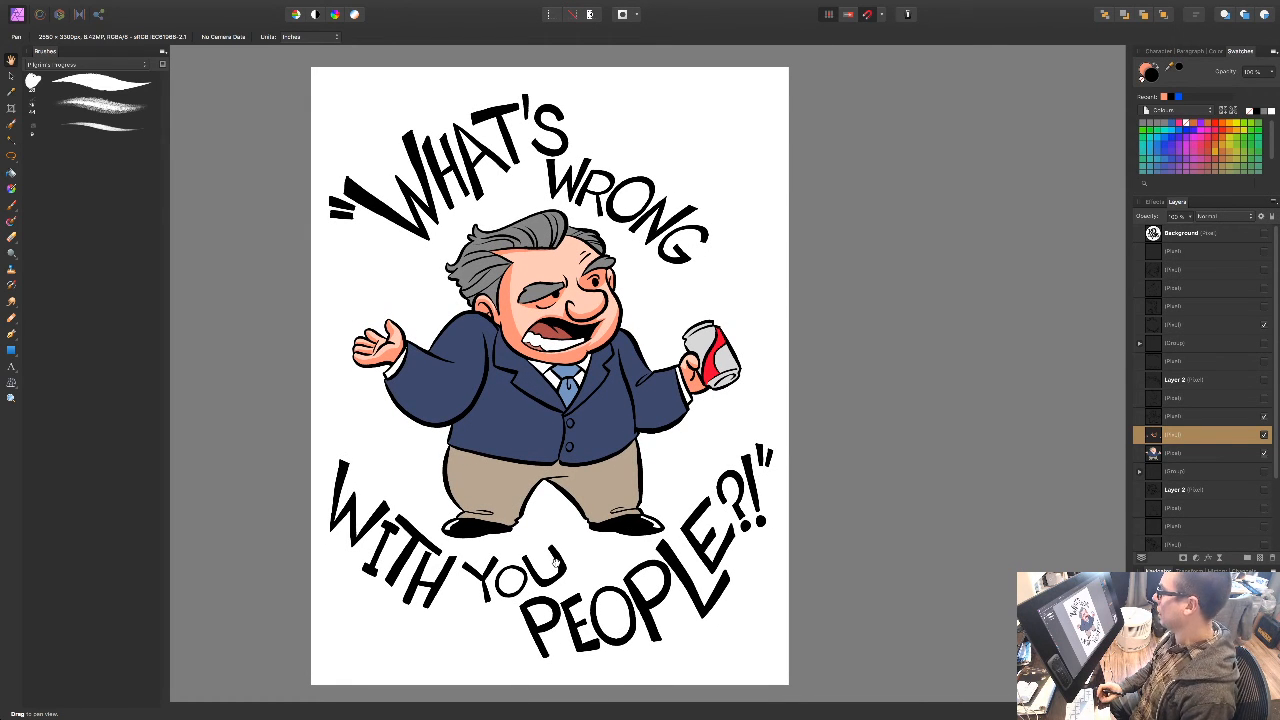
key(super+alt+c)
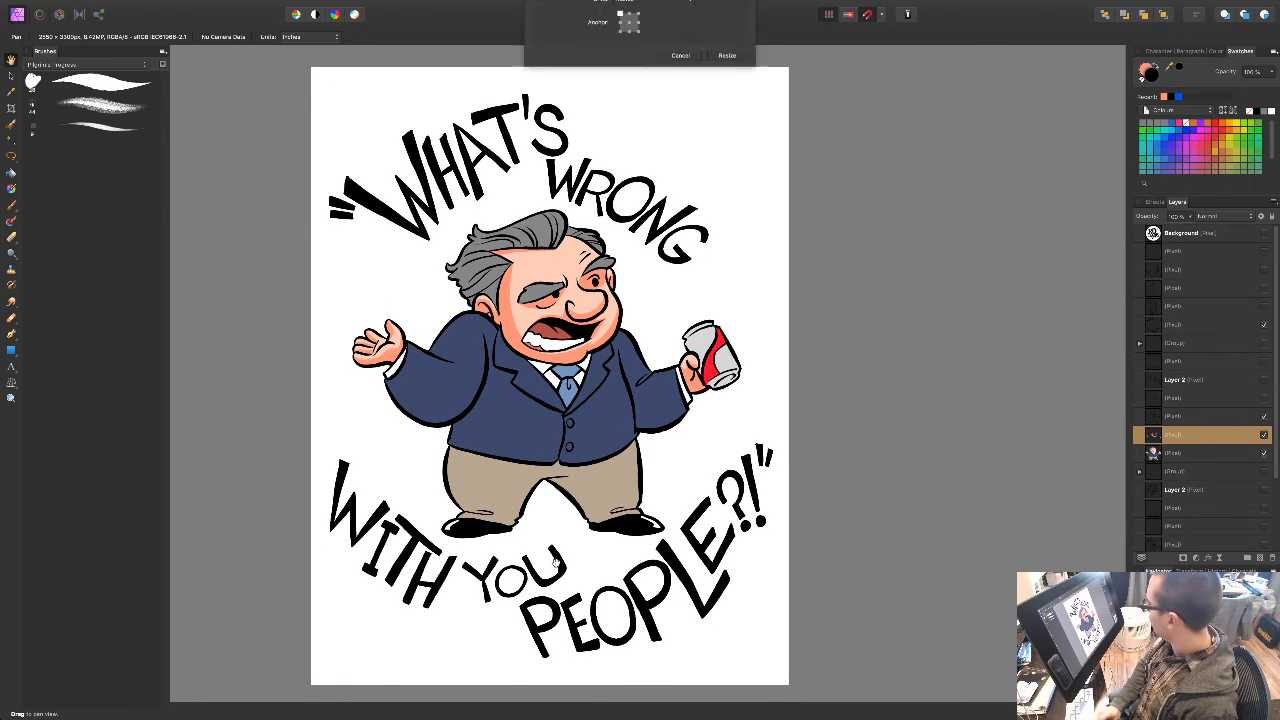
key(Escape)
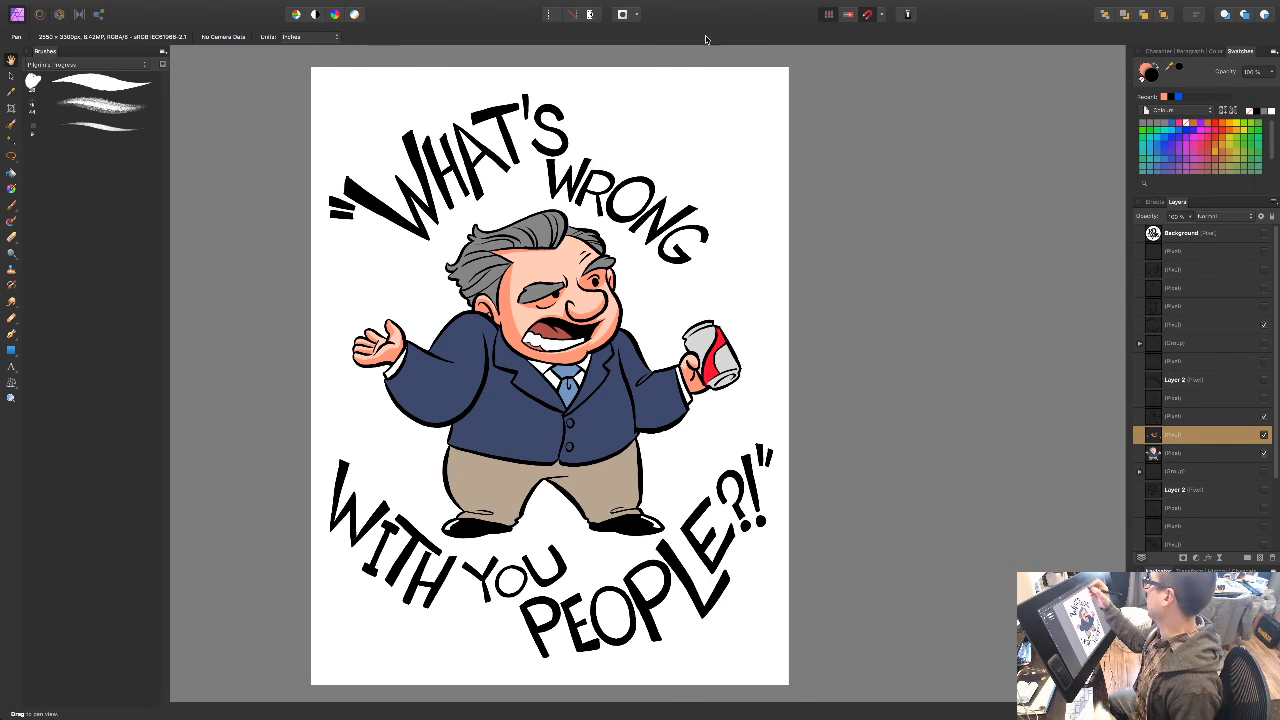
Step: Add a new pixel layer directly above the flat colour layer for the hair shadows
drag(647, 526, 583, 480)
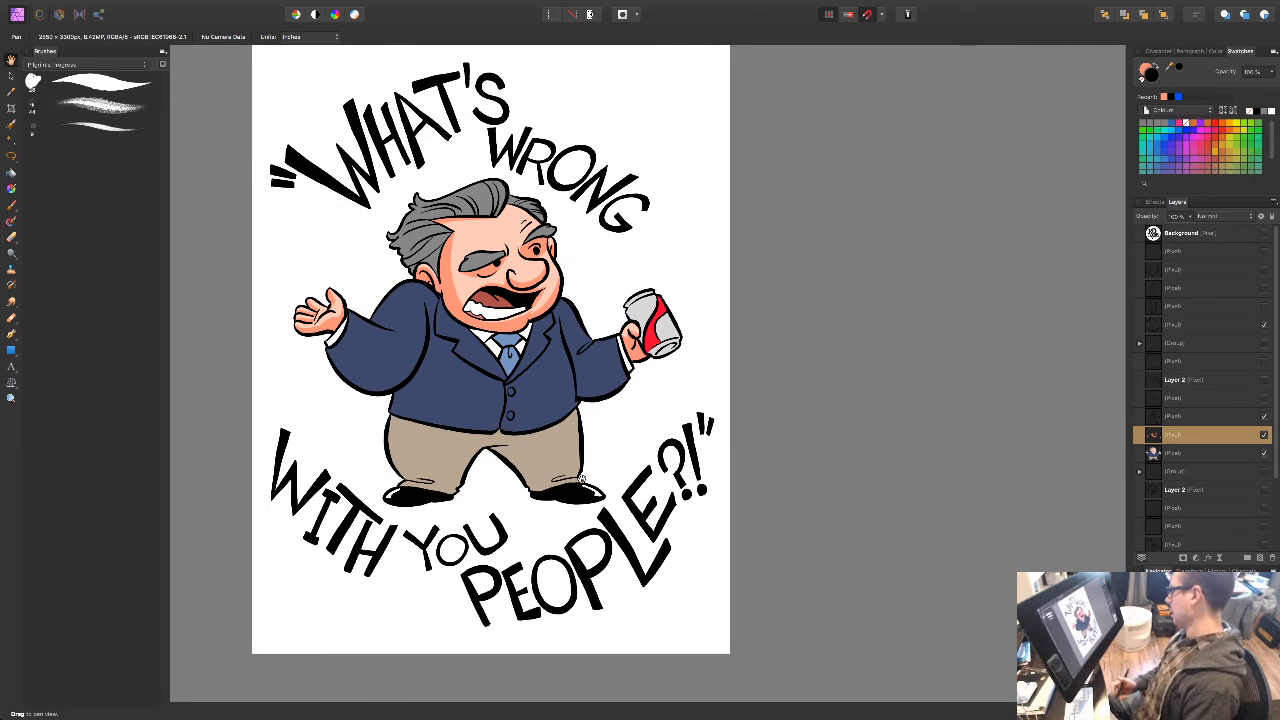
key(super+=)
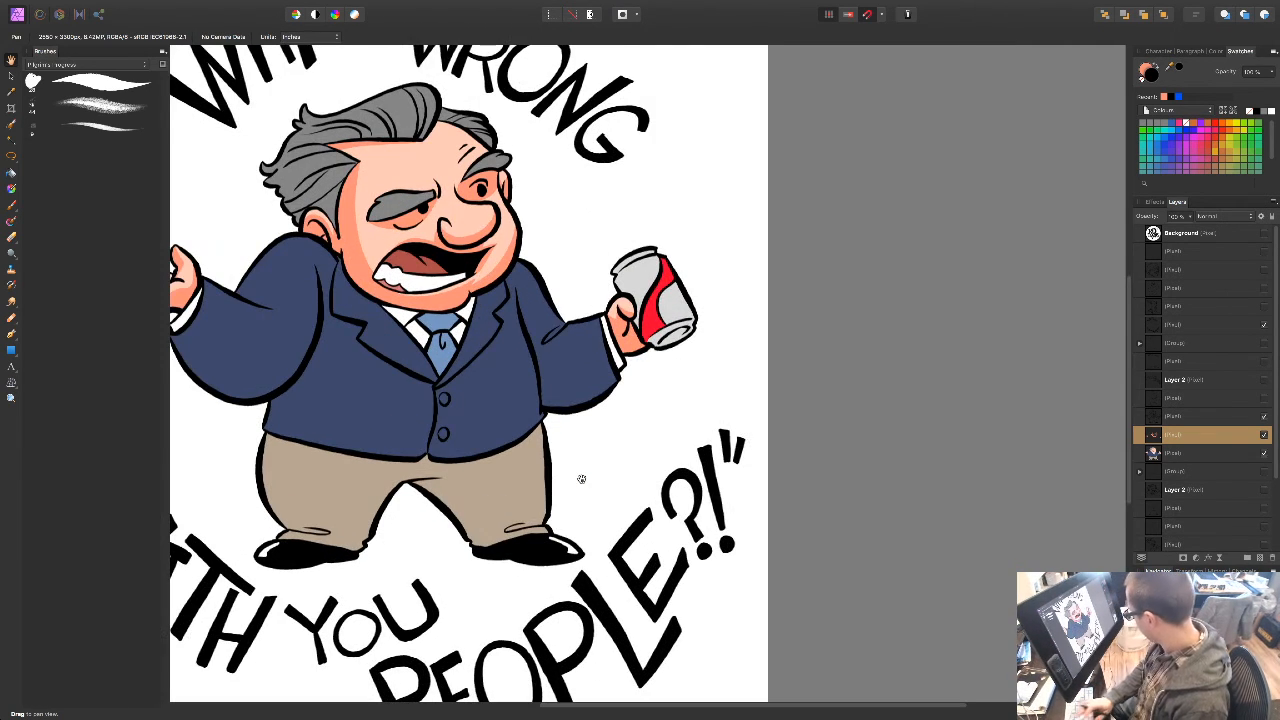
drag(496, 508, 628, 478)
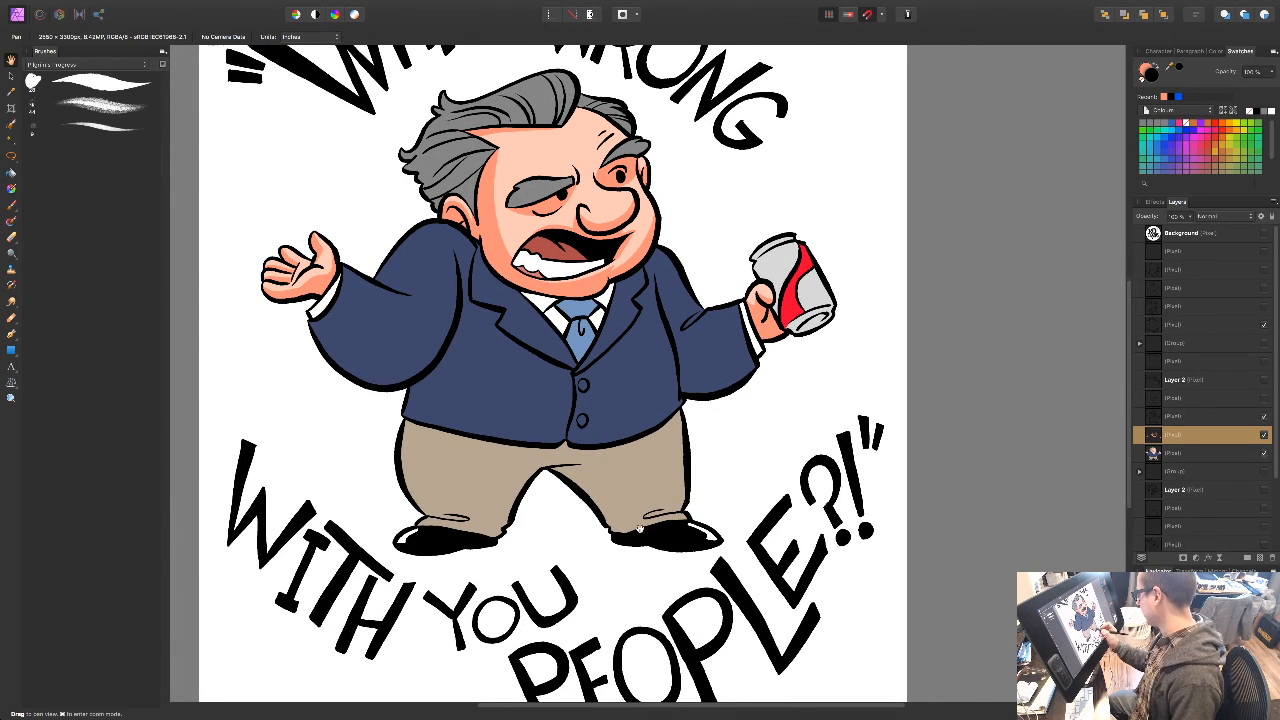
drag(628, 478, 586, 490)
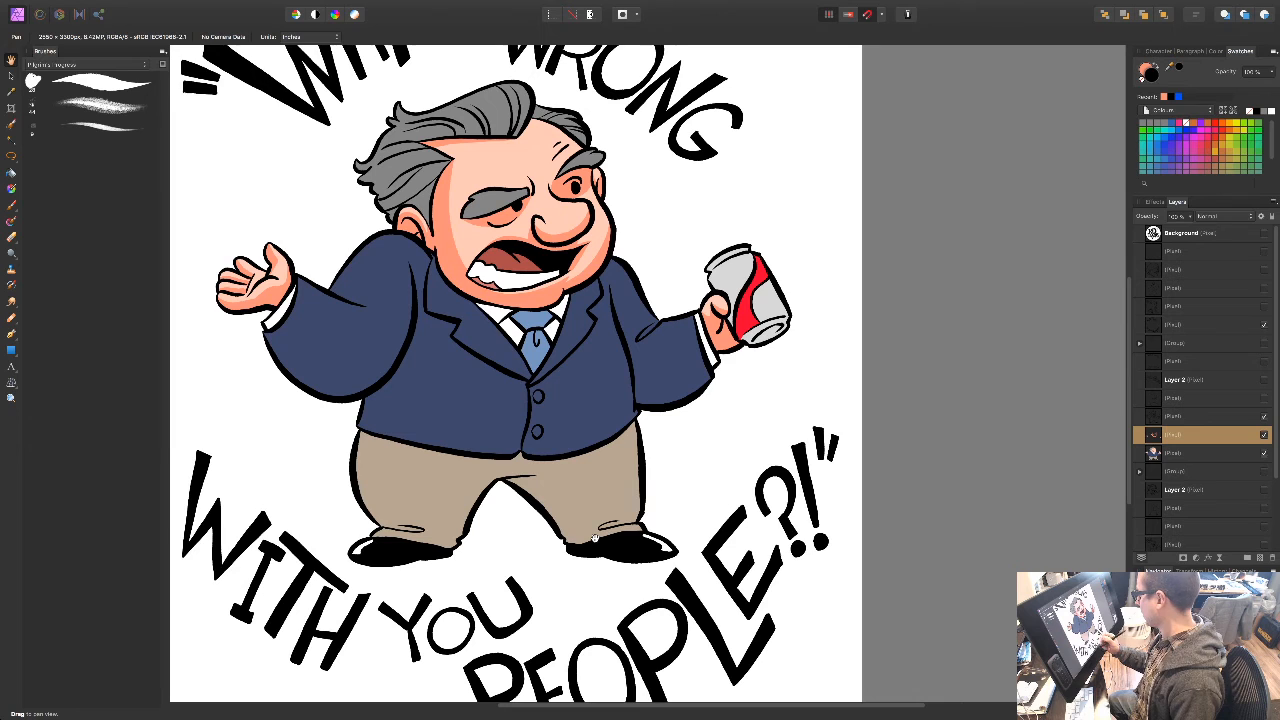
click(1205, 453)
key(ctrl+shift+n)
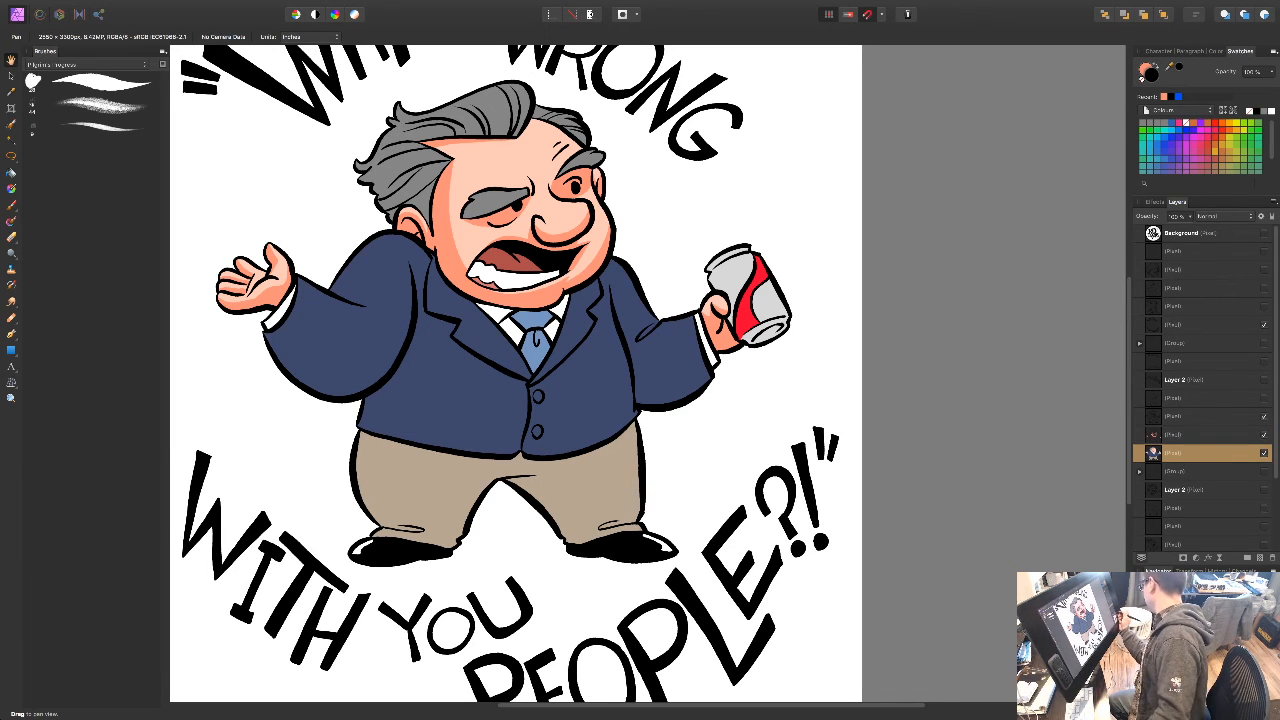
Step: Flood-select the grey hair and eyebrows on the flat colour layer, using non-contiguous 5% tolerance, and return to the new layer
click(1188, 470)
key(w)
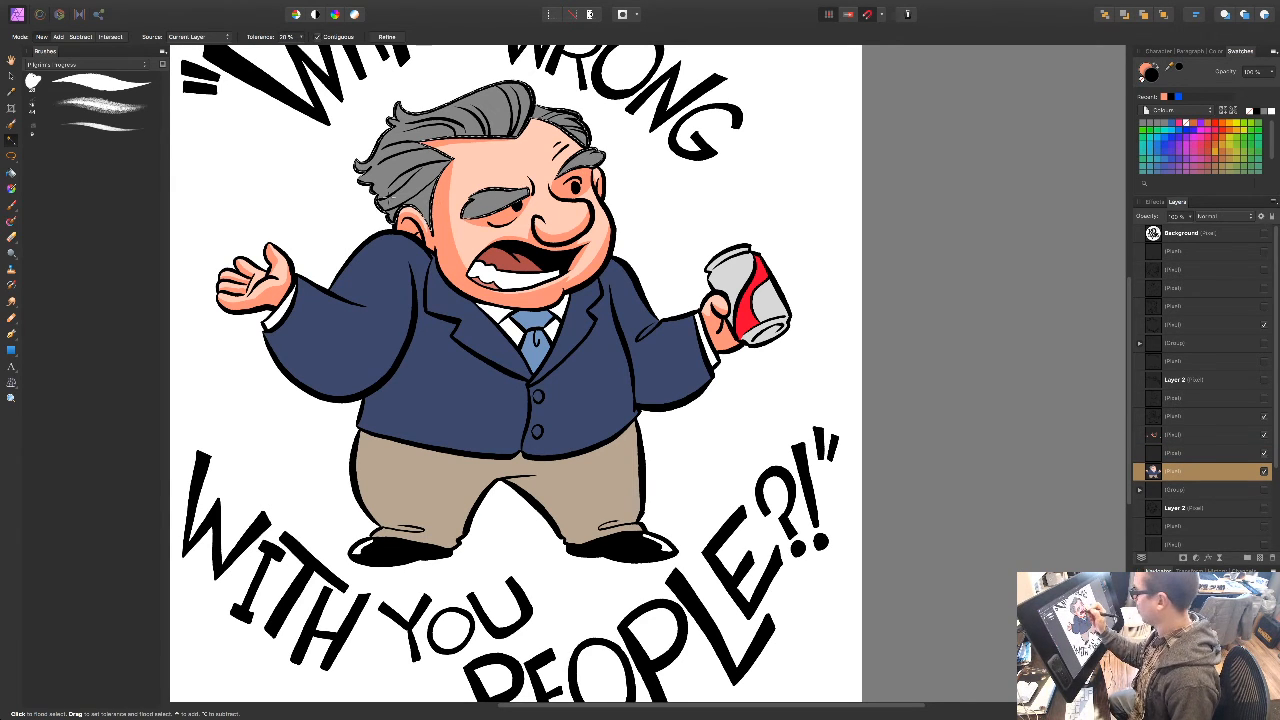
click(286, 37)
text(5)
click(318, 37)
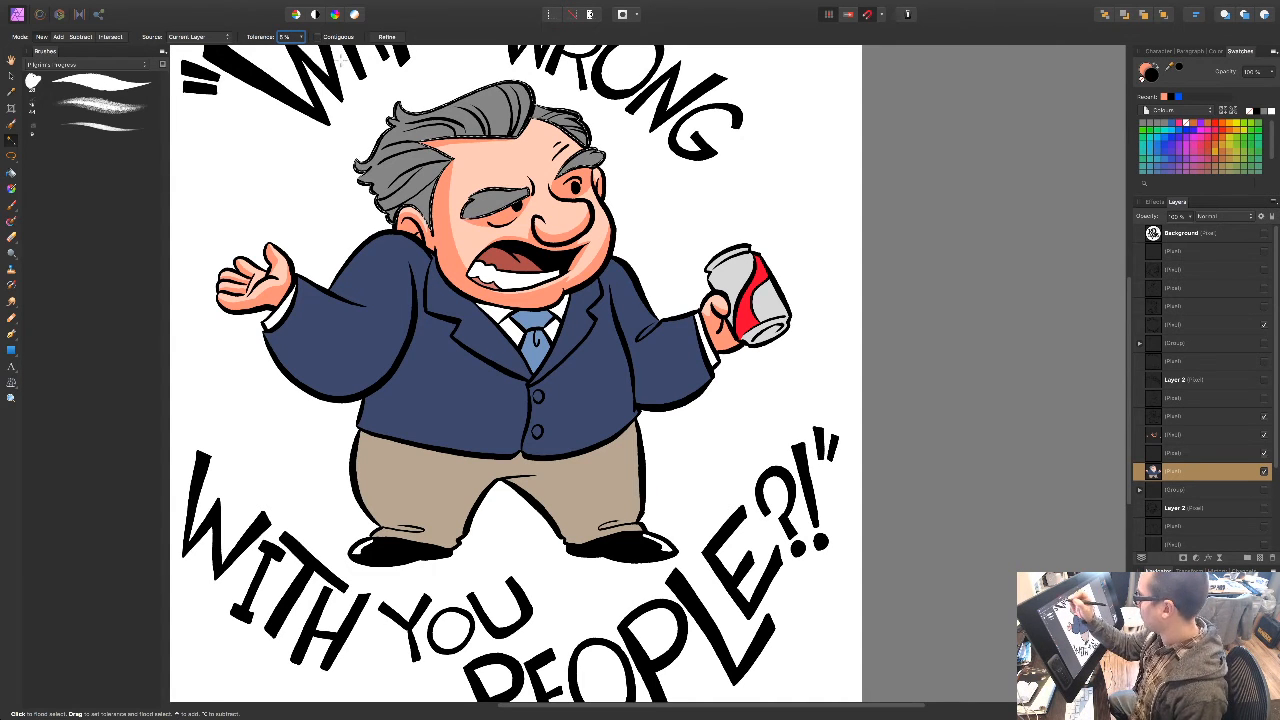
click(1193, 456)
key(v)
key(w)
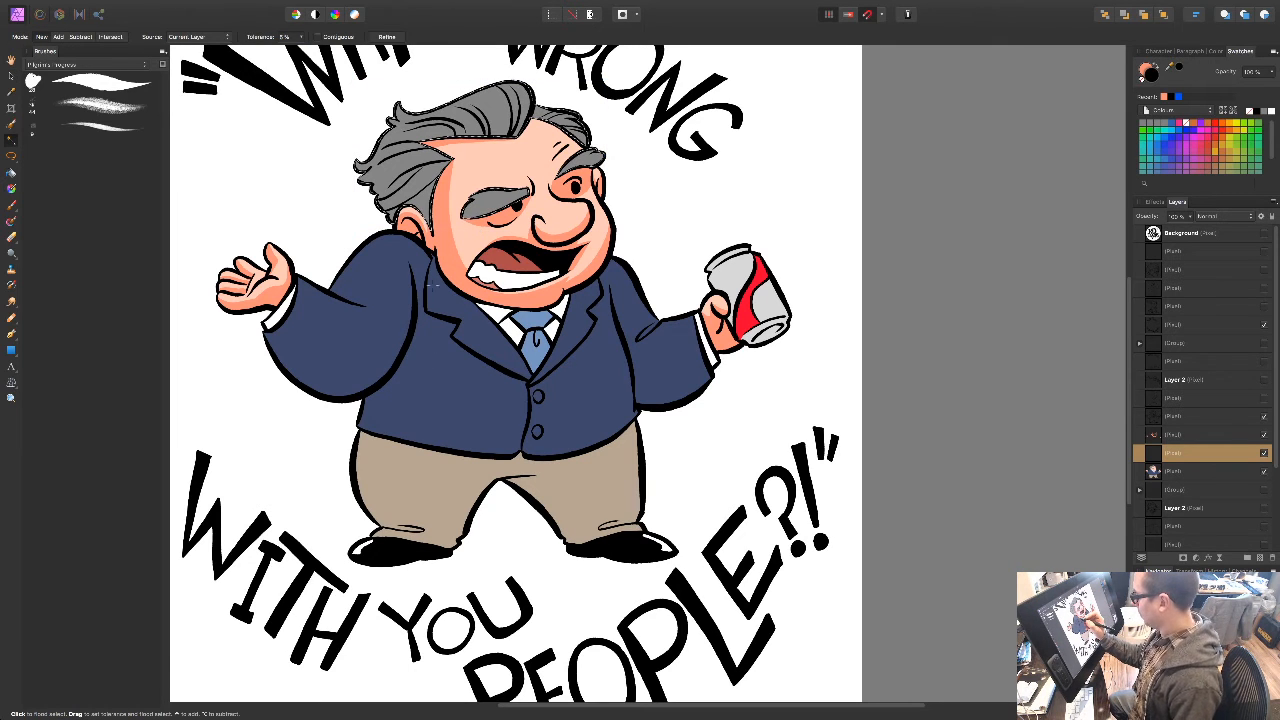
Step: Choose the solid paint brush, sample the hair grey and darken the brush colour to RGB 75, 75, 75
key(b)
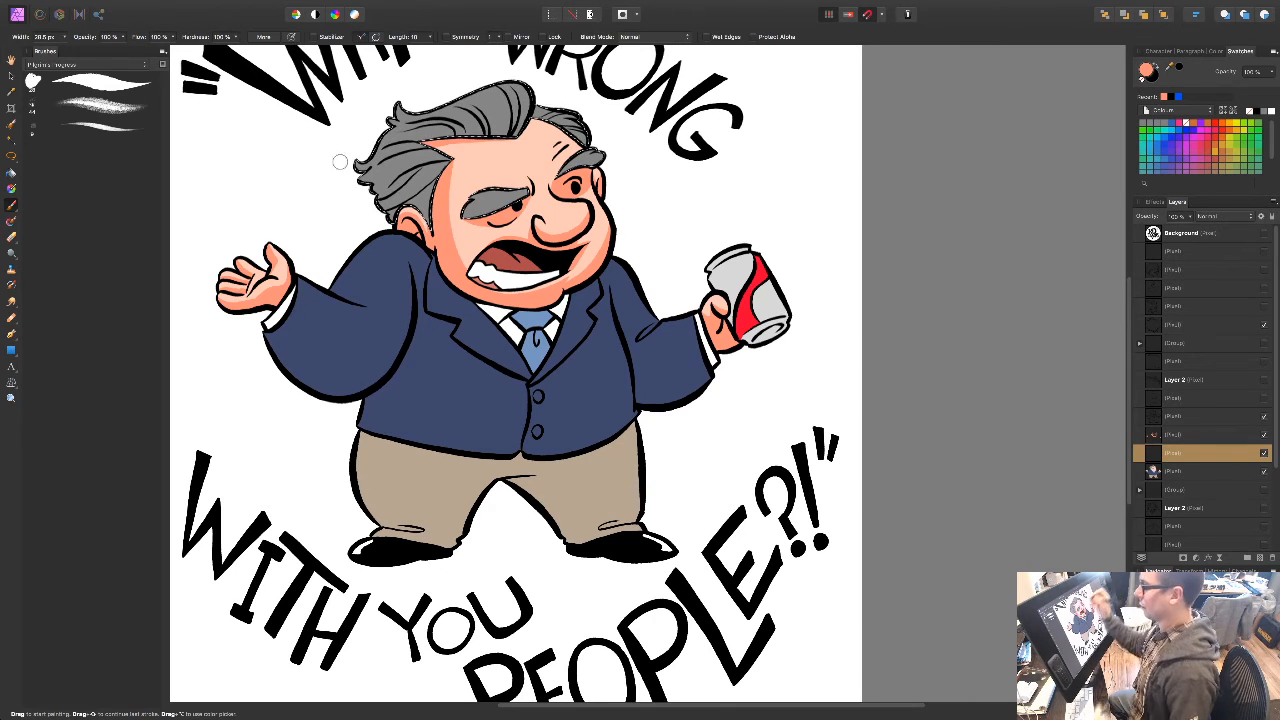
click(149, 82)
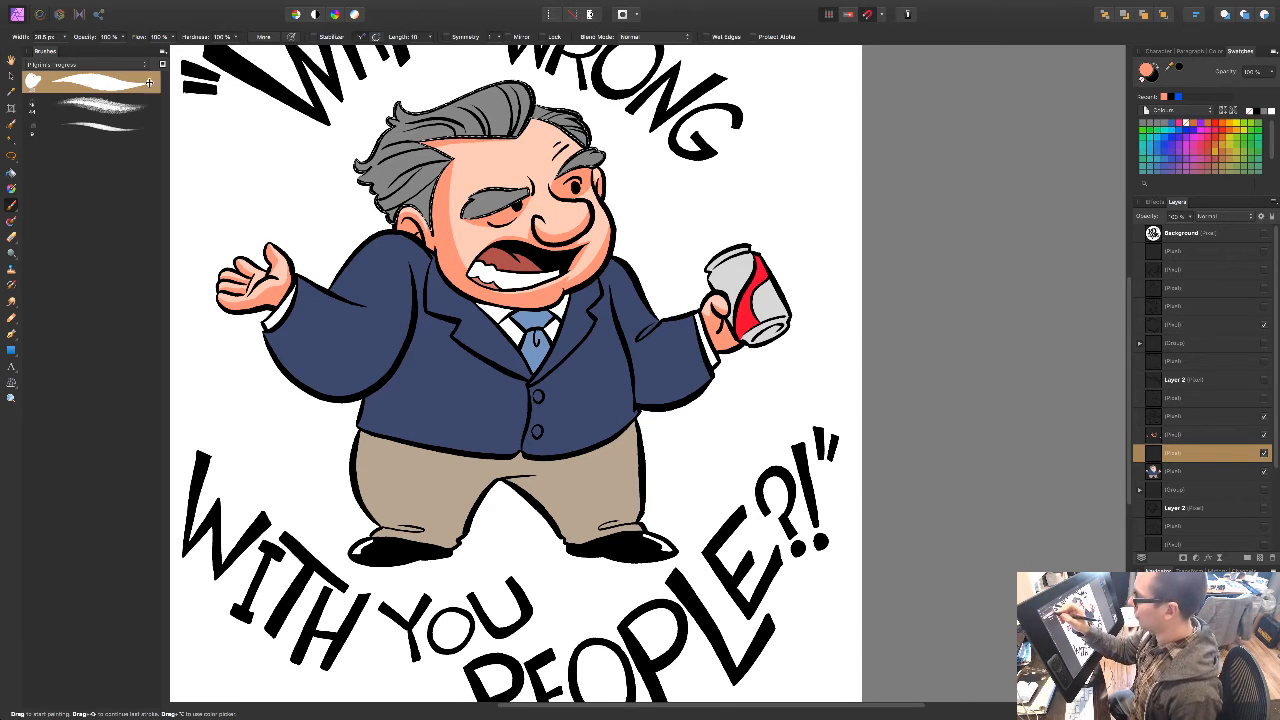
drag(1169, 67, 497, 204)
click(1179, 67)
double_click(1145, 72)
drag(213, 530, 211, 550)
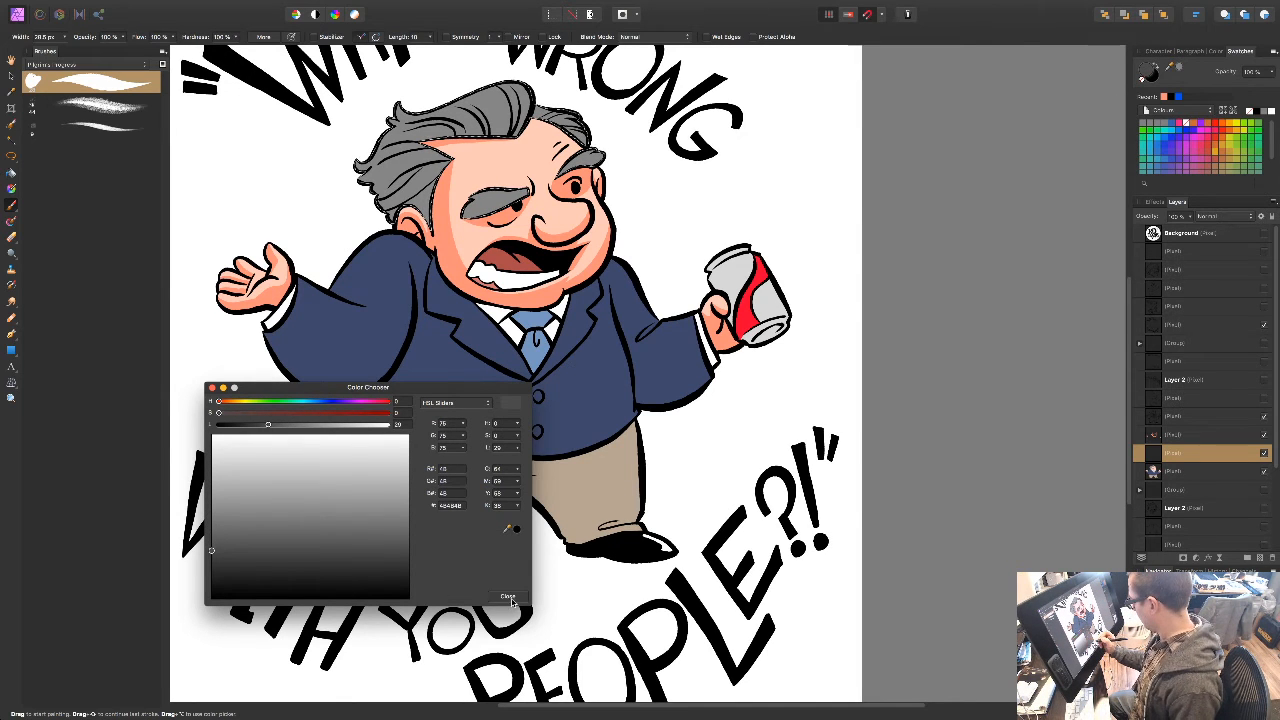
click(508, 596)
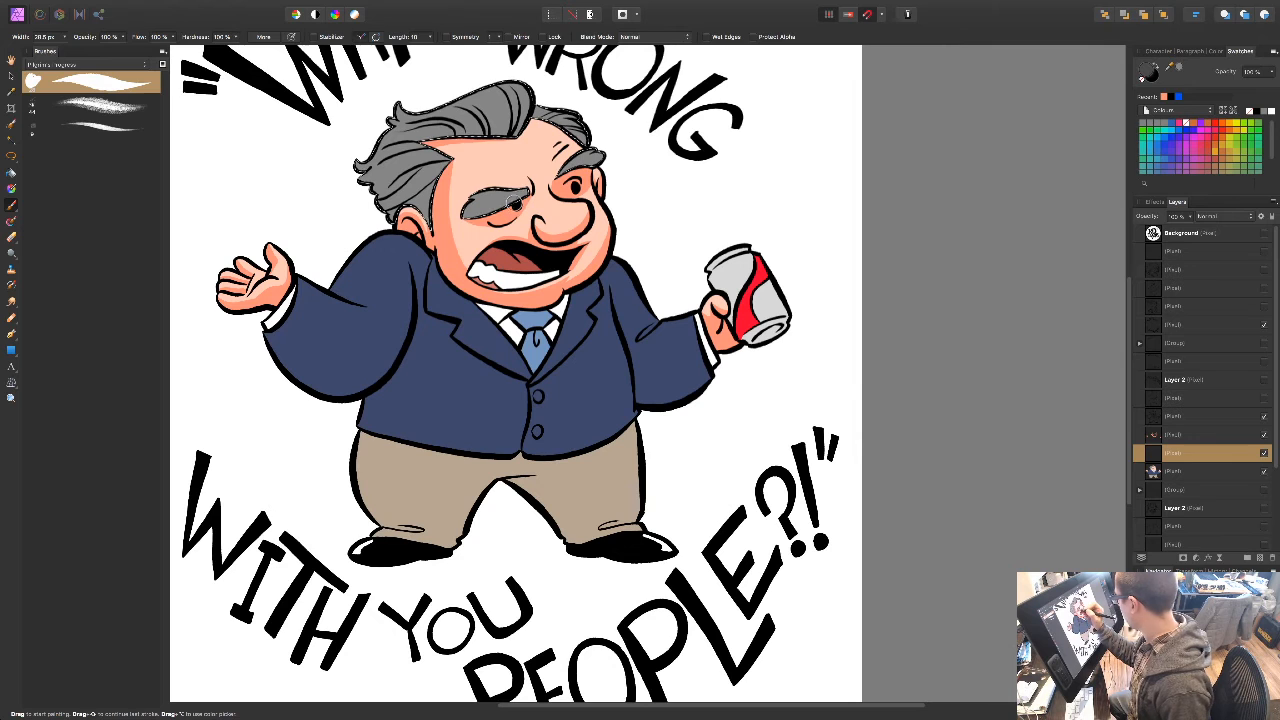
Step: Paint dark grey shadows along the lower edges of both eyebrows and through the hair strands
drag(528, 192, 516, 200)
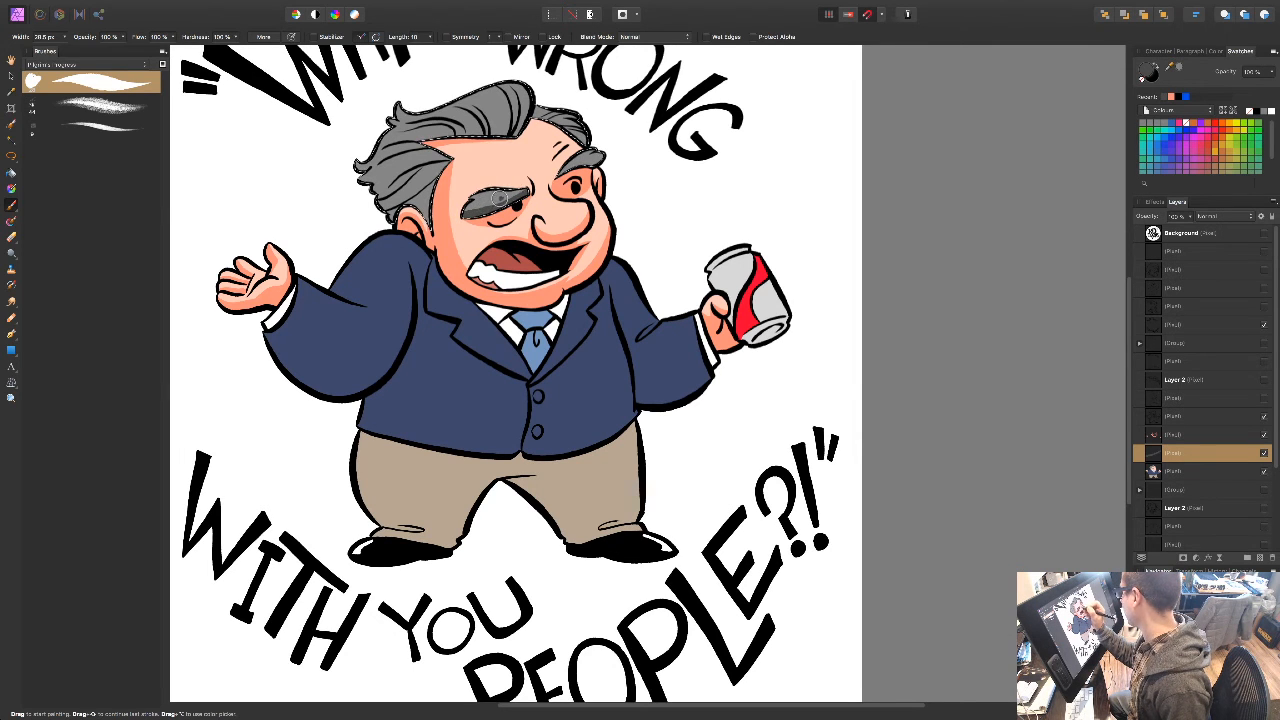
drag(560, 174, 600, 163)
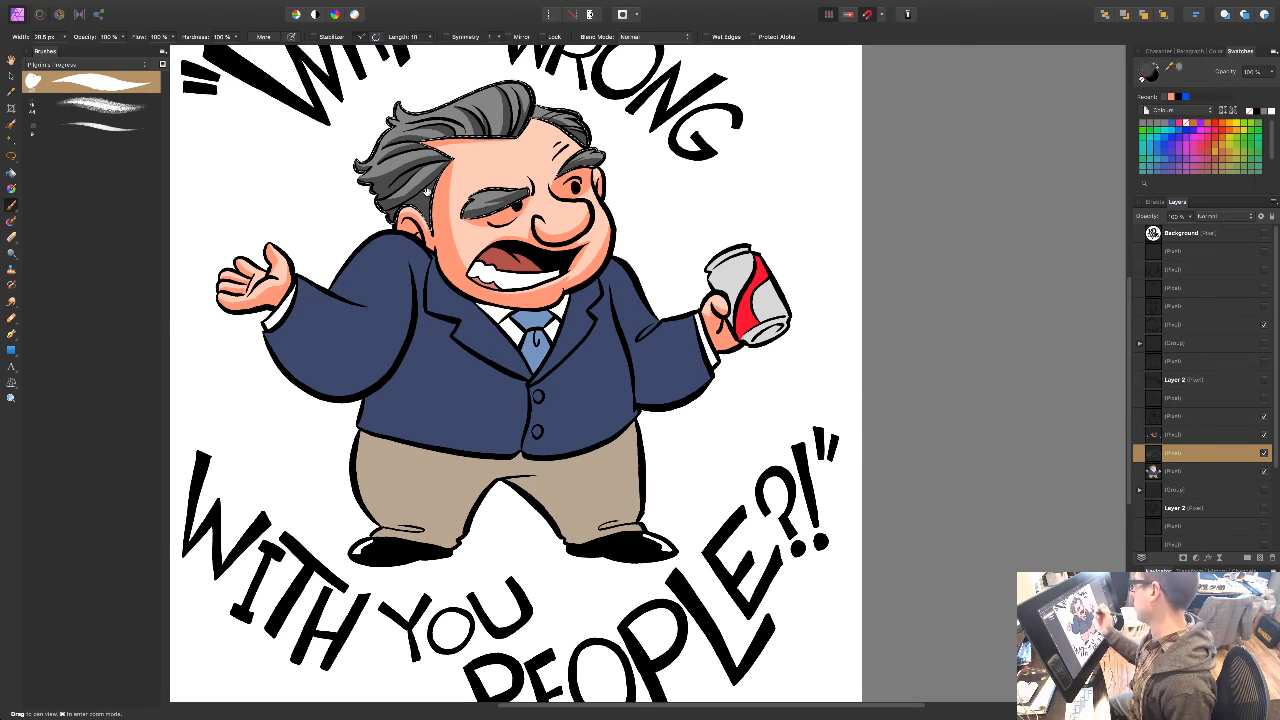
drag(651, 444, 564, 439)
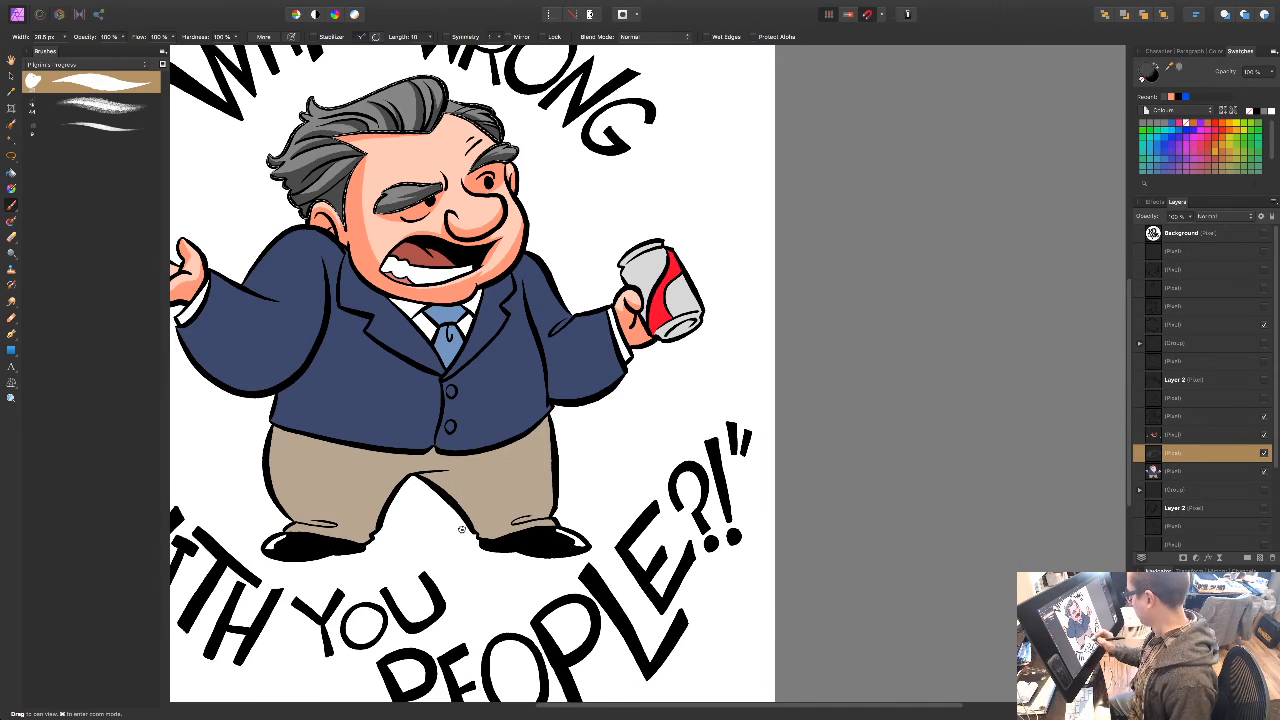
drag(447, 524, 540, 524)
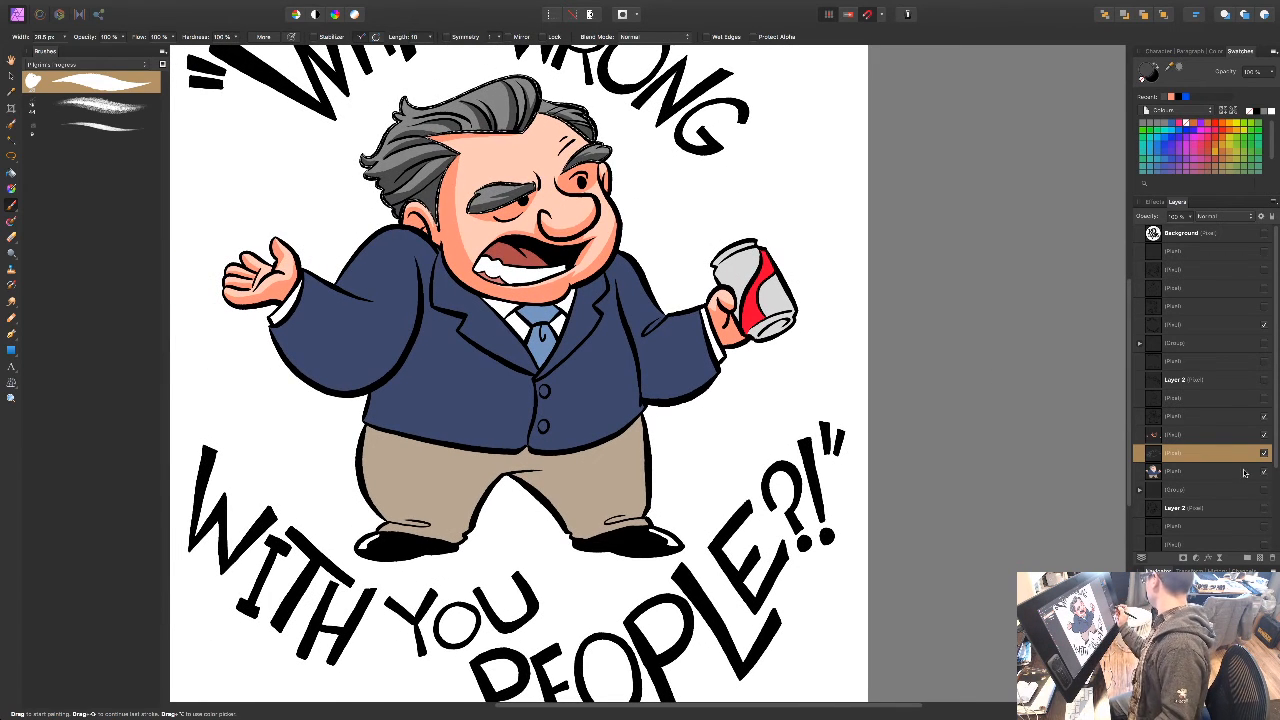
Step: Add a new pixel layer above the hair shadows and set the brush colour to light grey RGB 187, 187, 187
click(1259, 557)
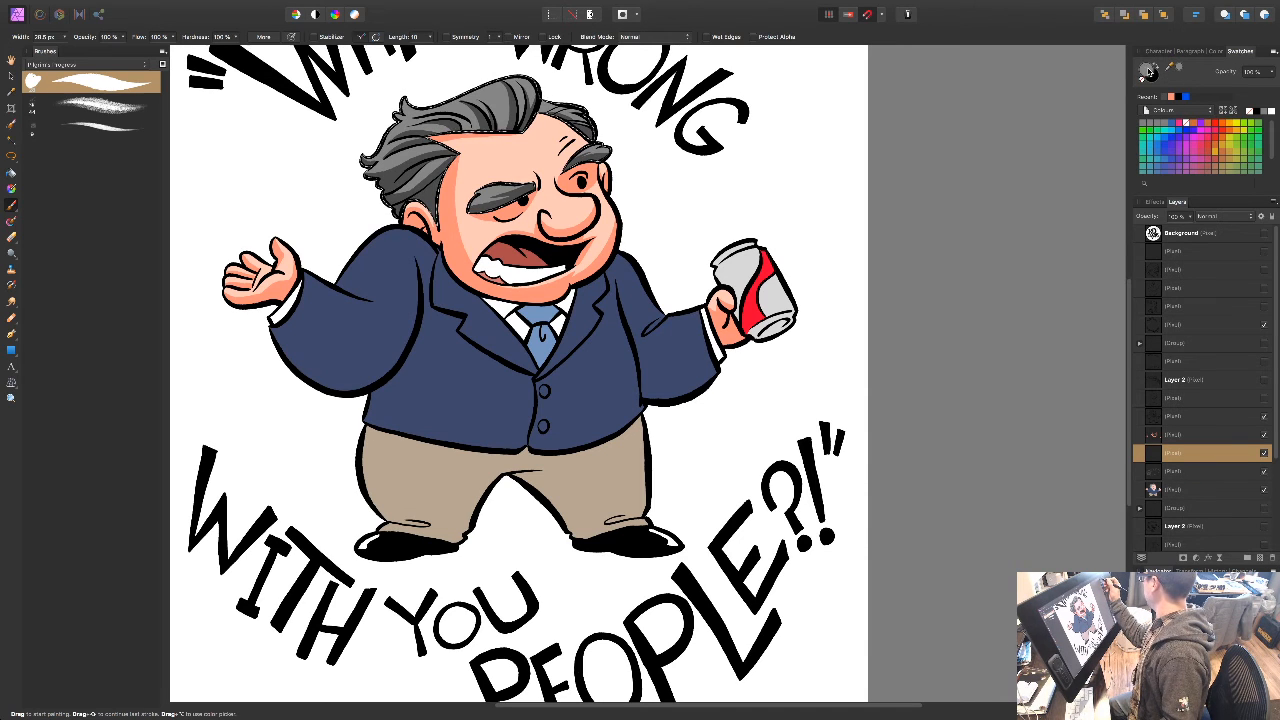
double_click(1148, 70)
drag(211, 510, 206, 478)
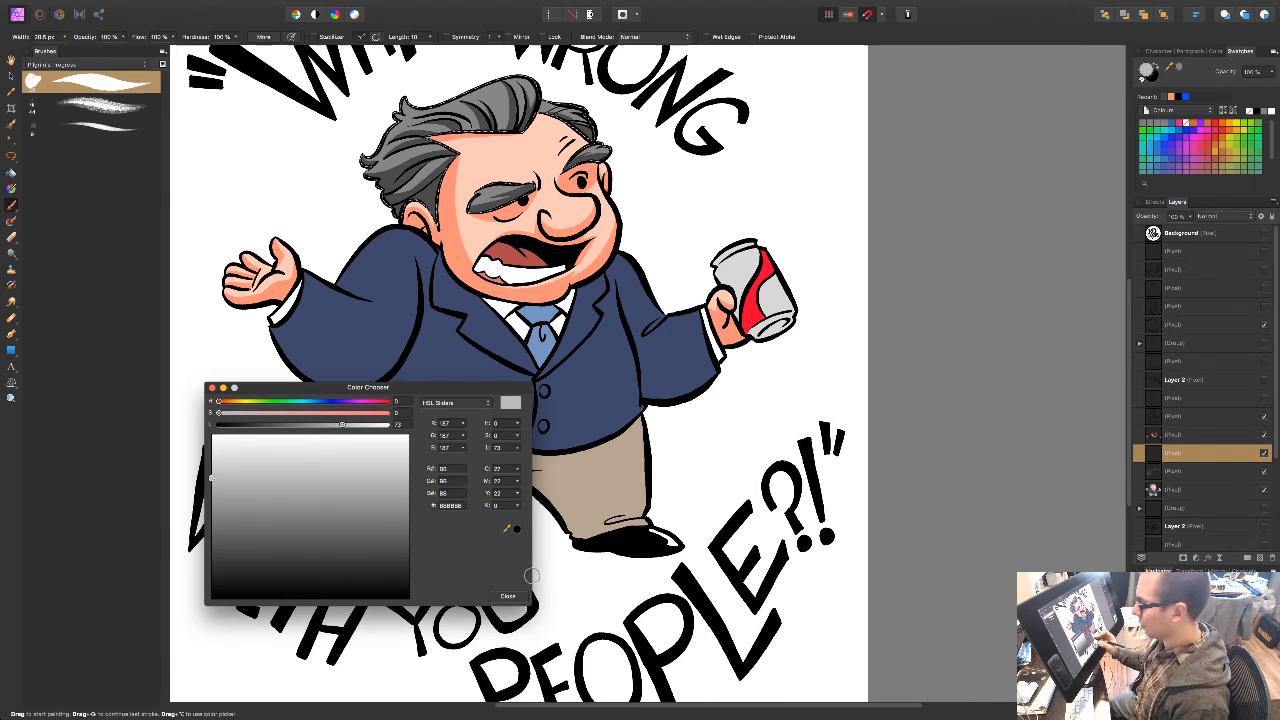
click(508, 596)
Step: Paint light grey highlights on the swept-back hair strands, the top of the hair and both eyebrows
drag(432, 145, 378, 169)
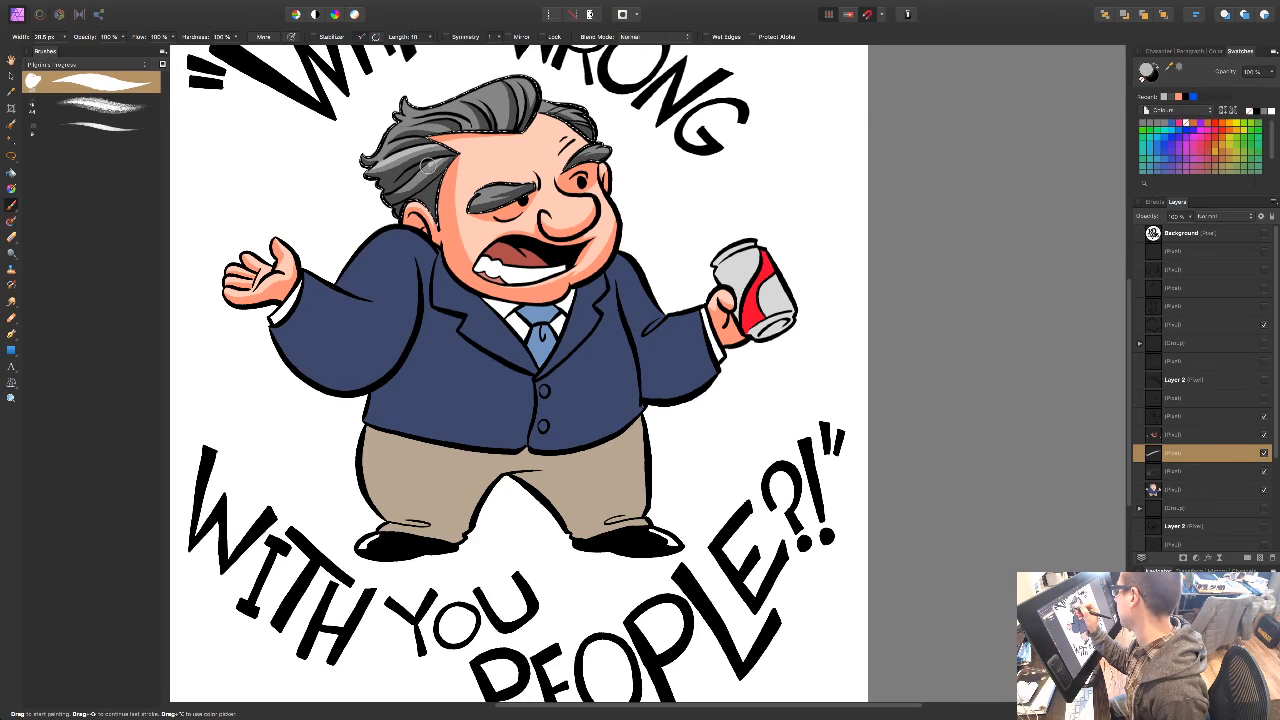
drag(415, 179, 391, 195)
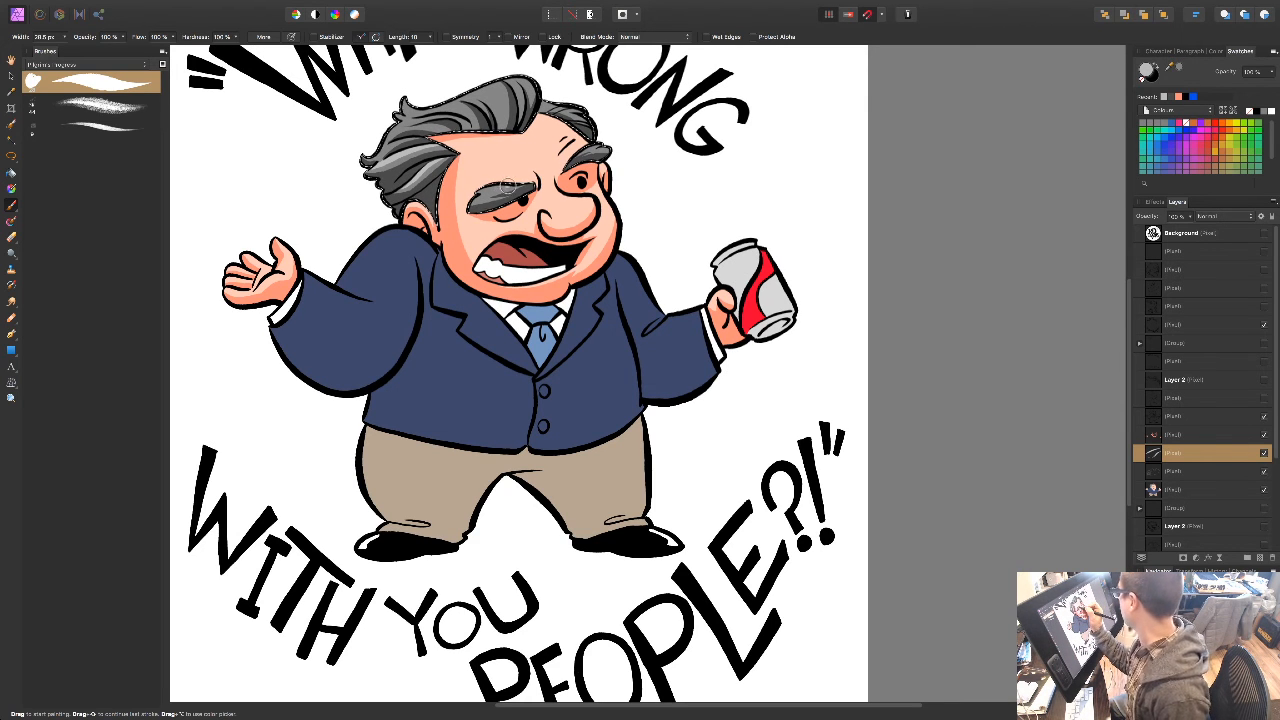
drag(487, 193, 472, 200)
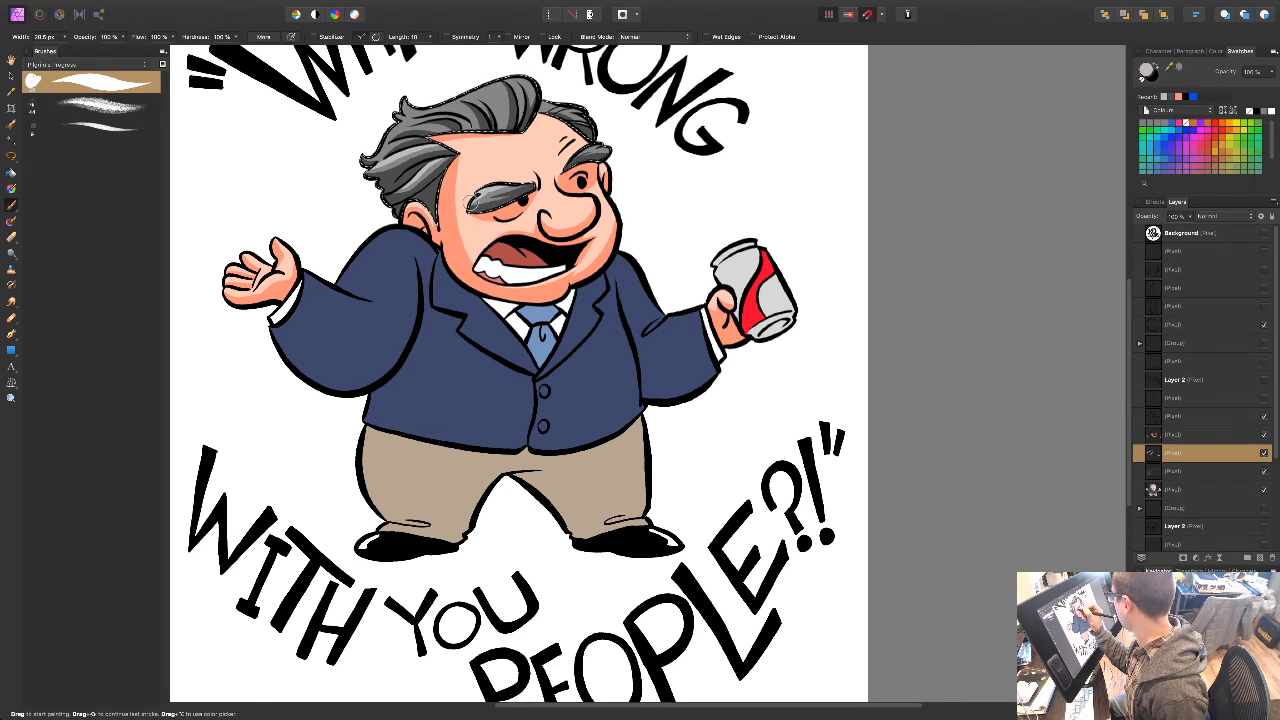
drag(602, 150, 588, 153)
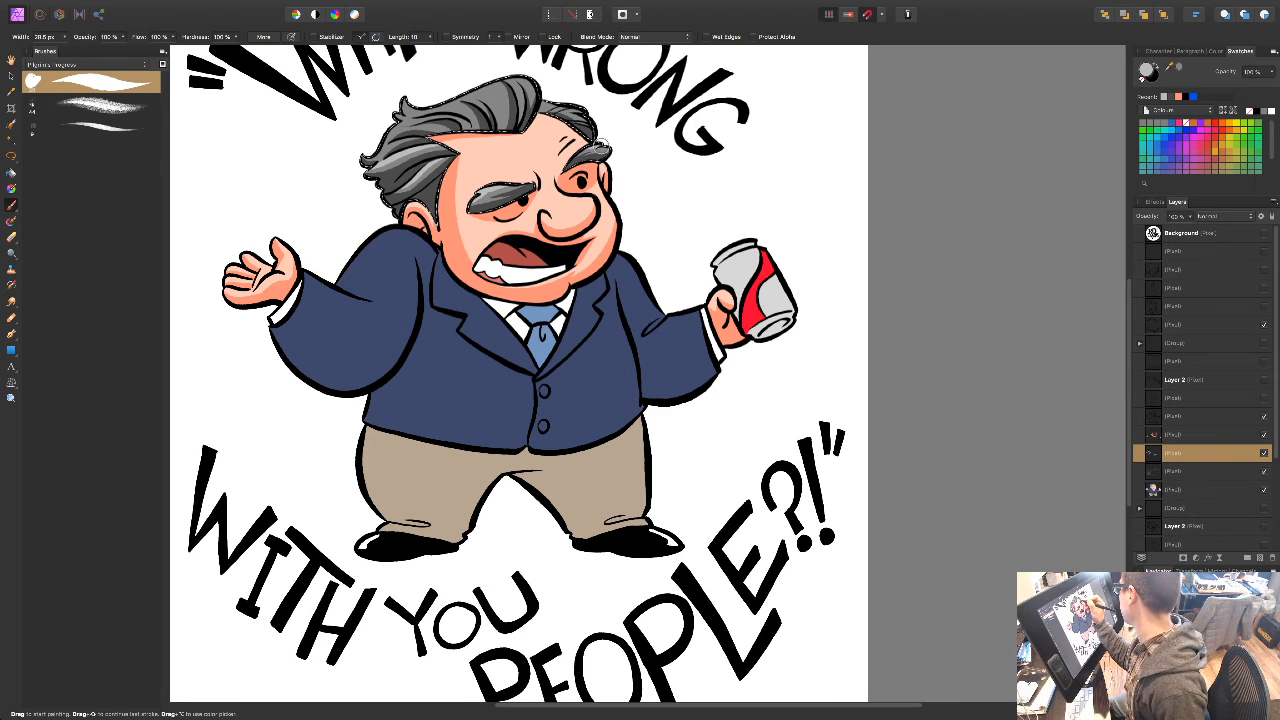
drag(583, 105, 639, 185)
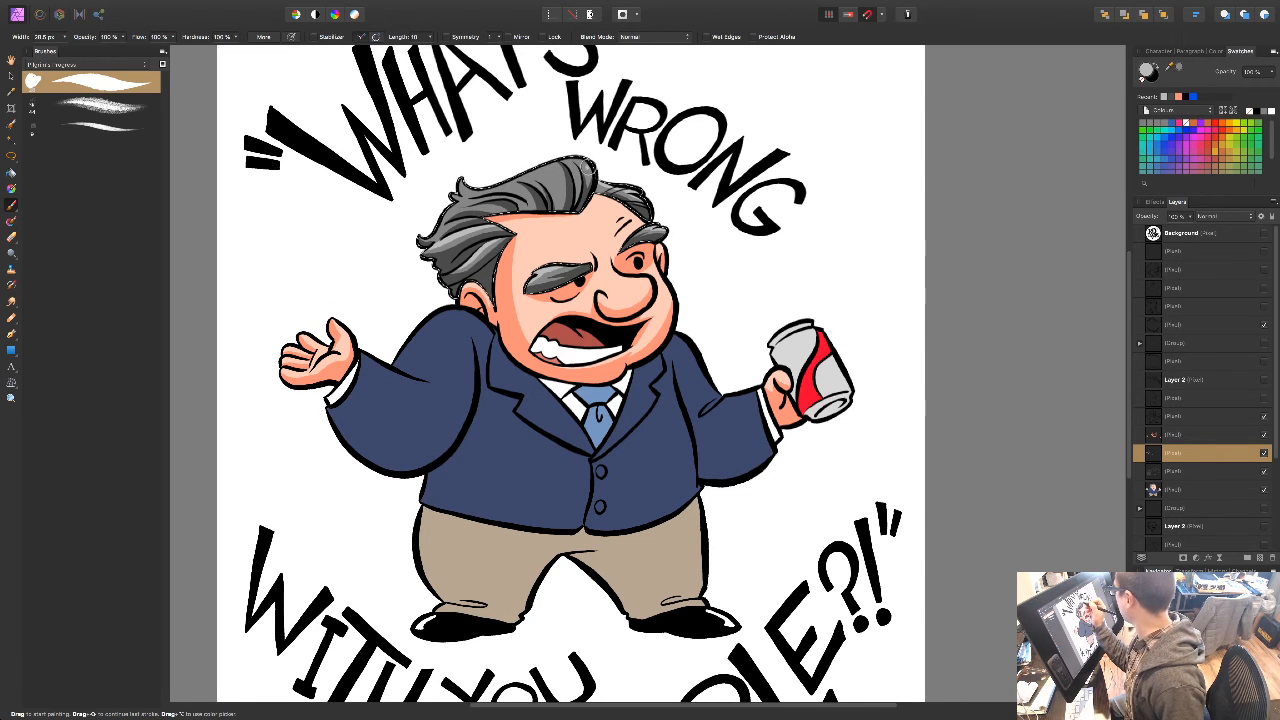
drag(555, 166, 539, 173)
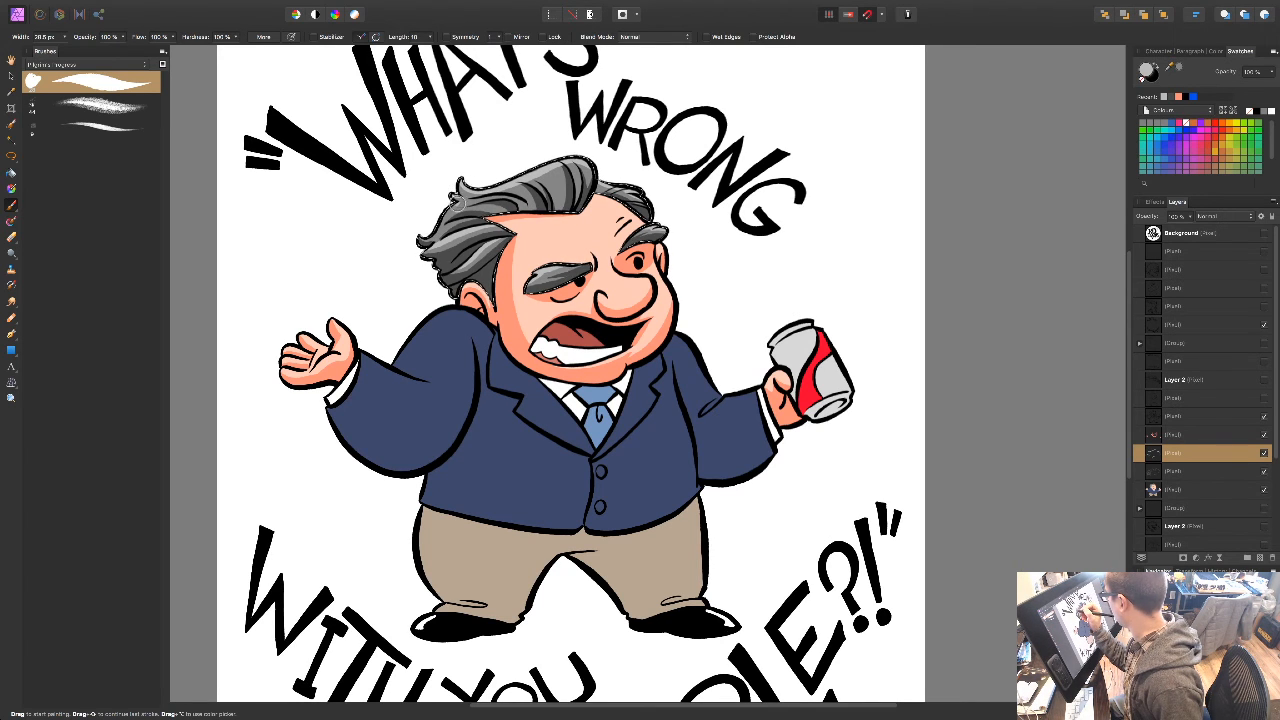
drag(431, 238, 424, 244)
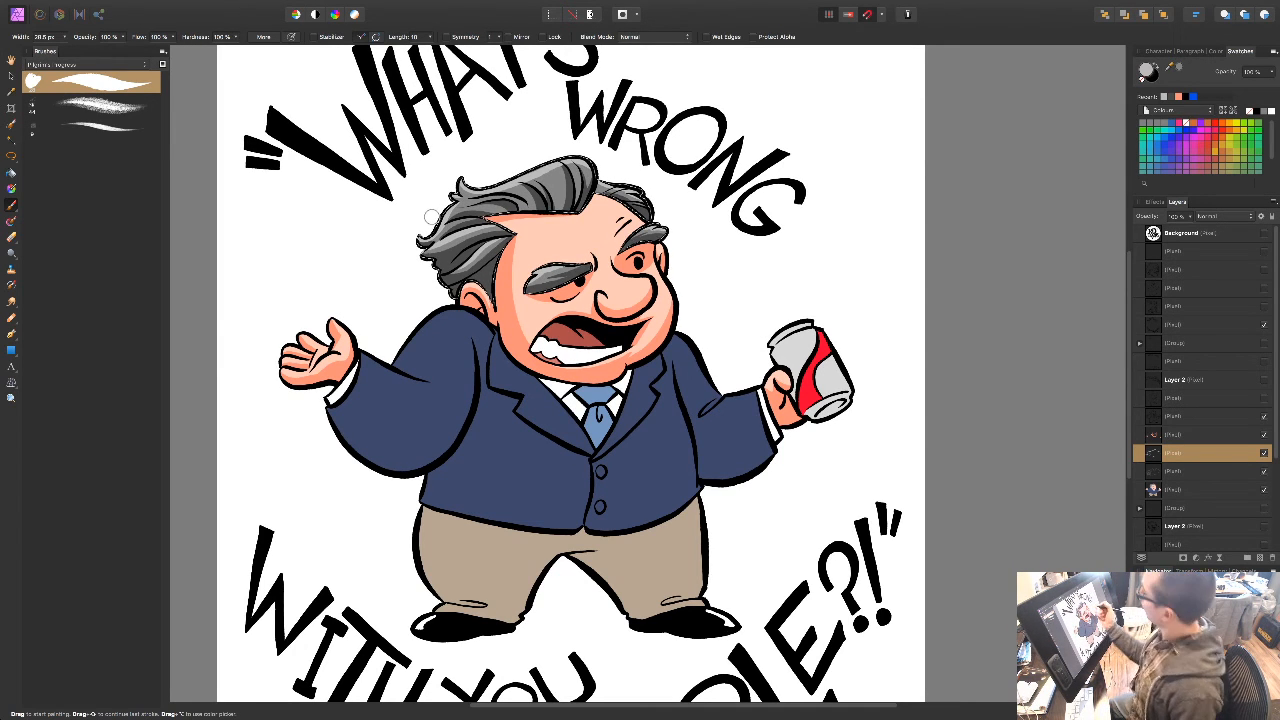
Step: Flood-select the white teeth, shirt and cuffs on the flat colour layer and add a new pixel layer above it
drag(661, 428, 661, 391)
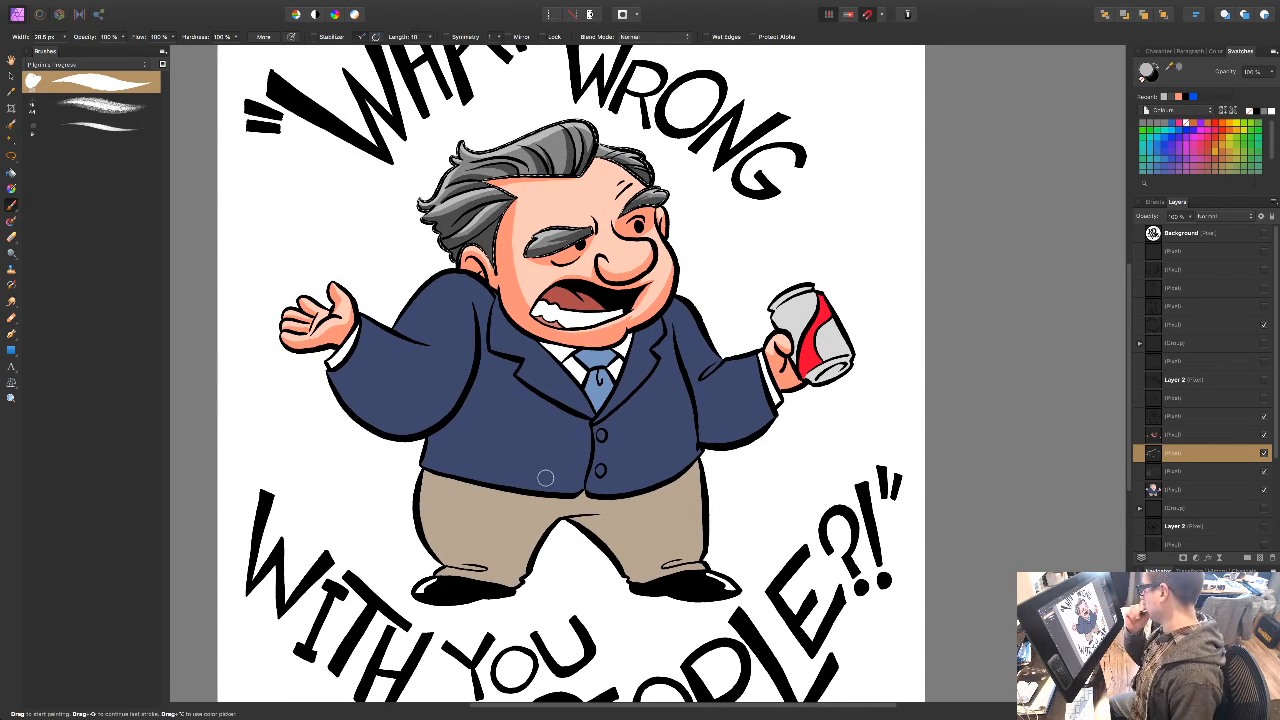
click(1195, 489)
key(w)
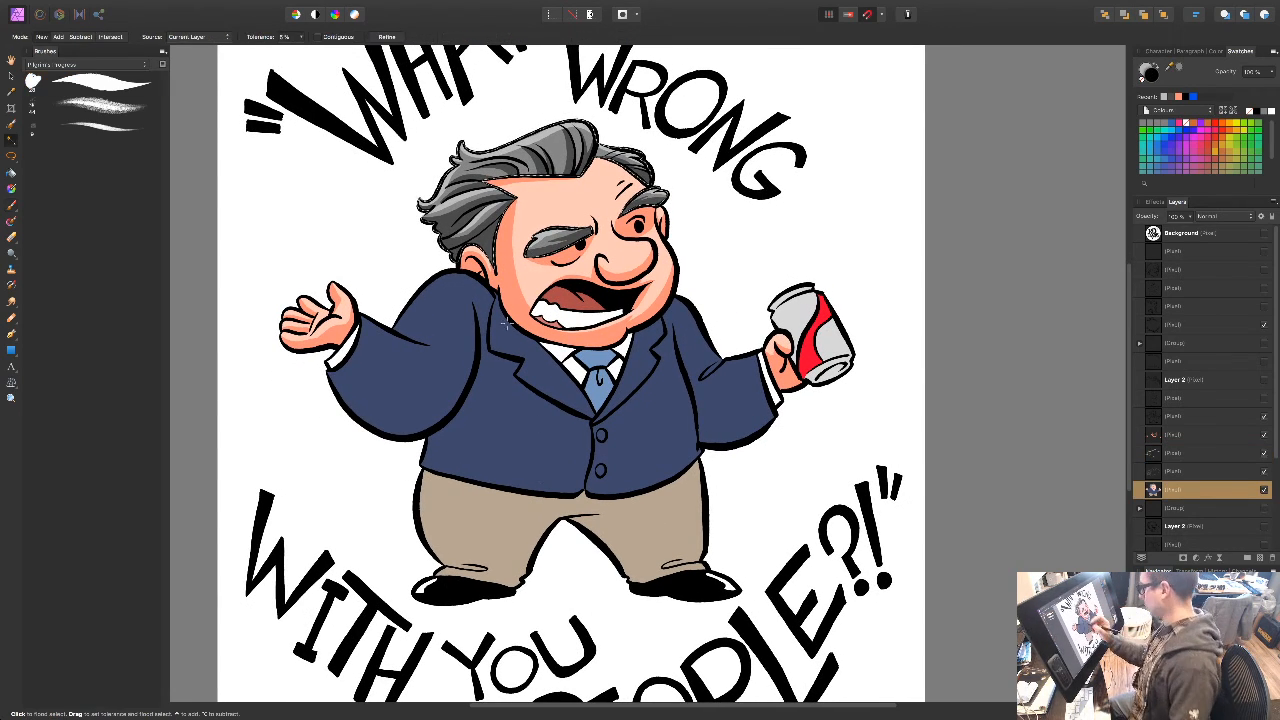
click(580, 321)
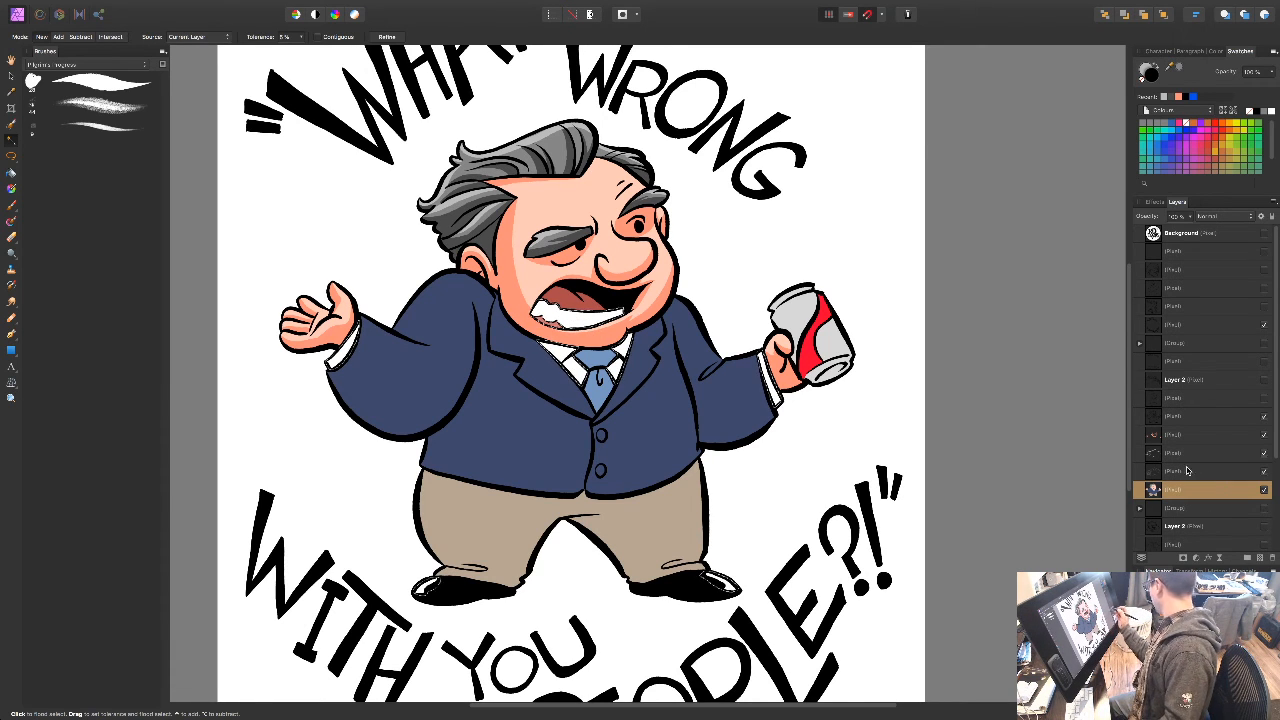
click(1270, 557)
Step: Switch to the paint brush and set its colour to a muted grey-blue, HSL 211, 22, 64
key(b)
click(1194, 97)
double_click(1147, 71)
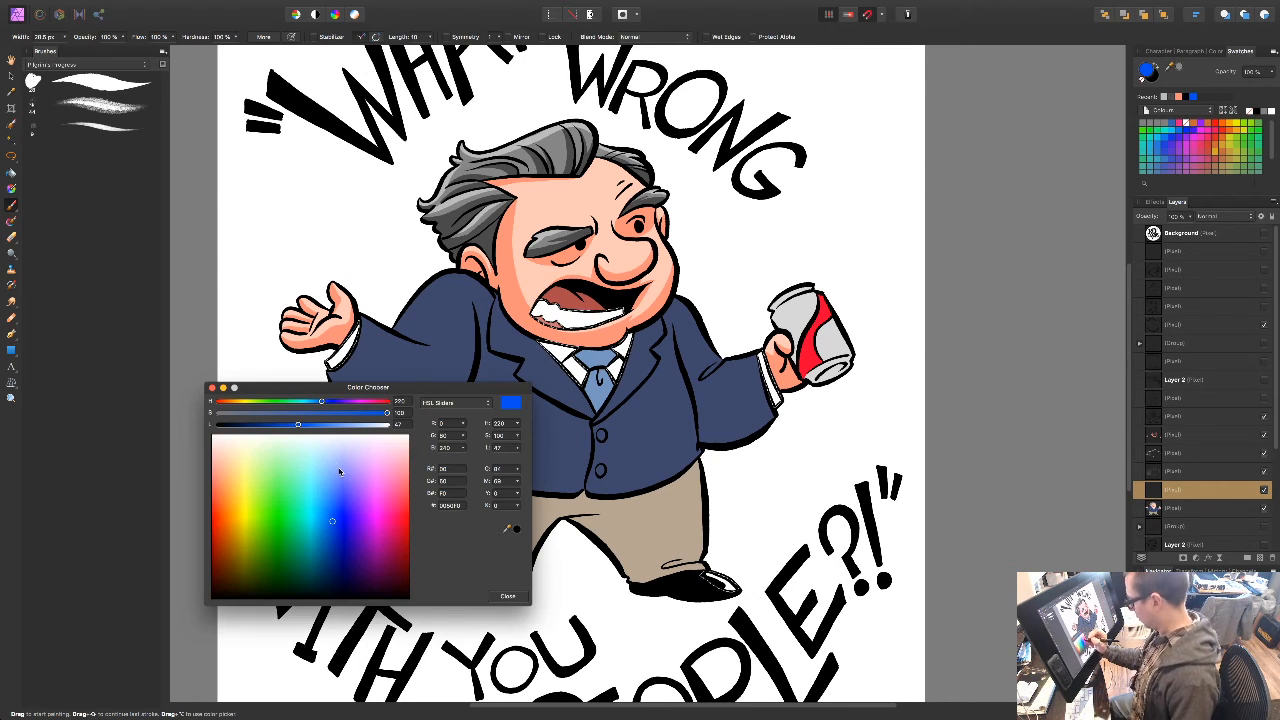
click(255, 412)
drag(329, 508, 327, 492)
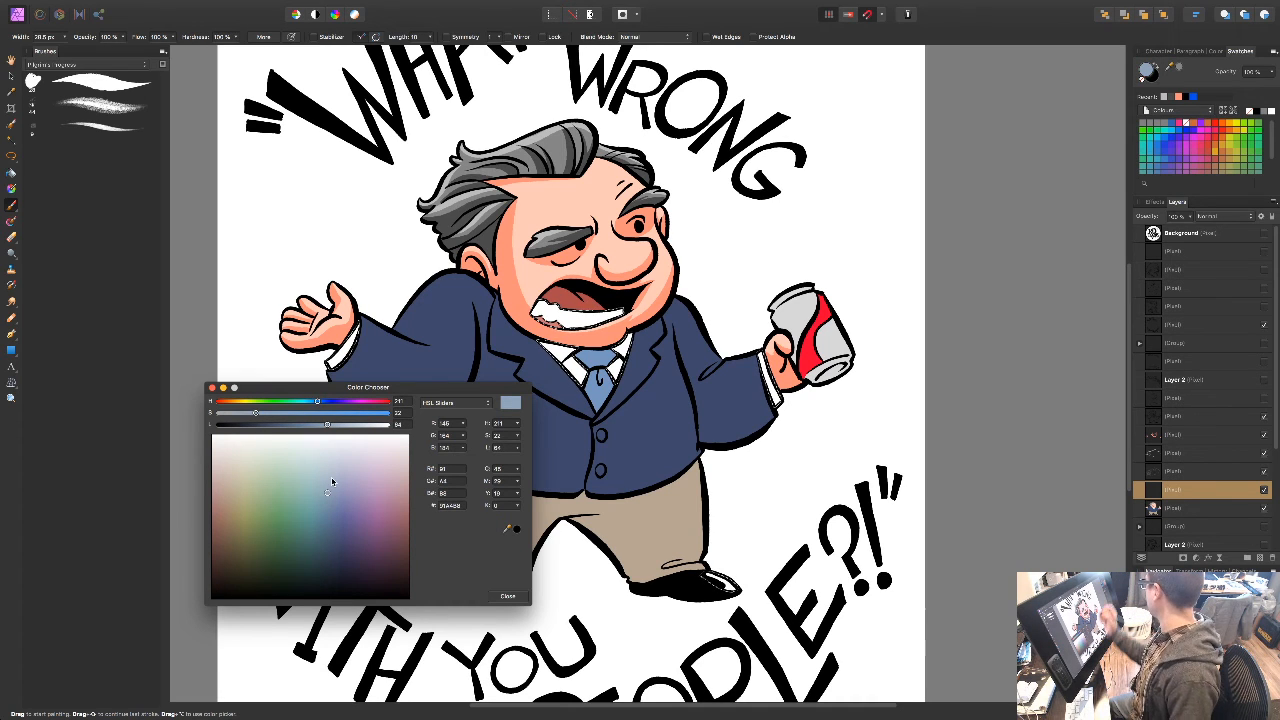
click(1172, 52)
click(1215, 52)
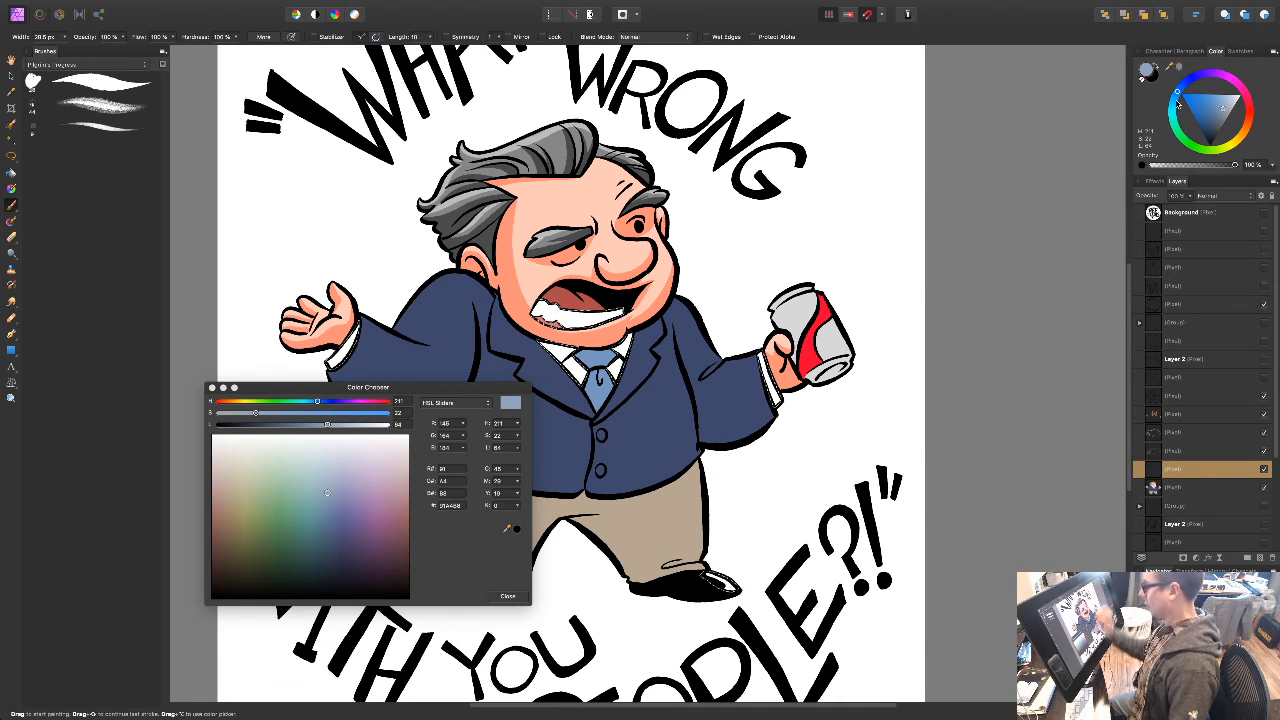
click(508, 597)
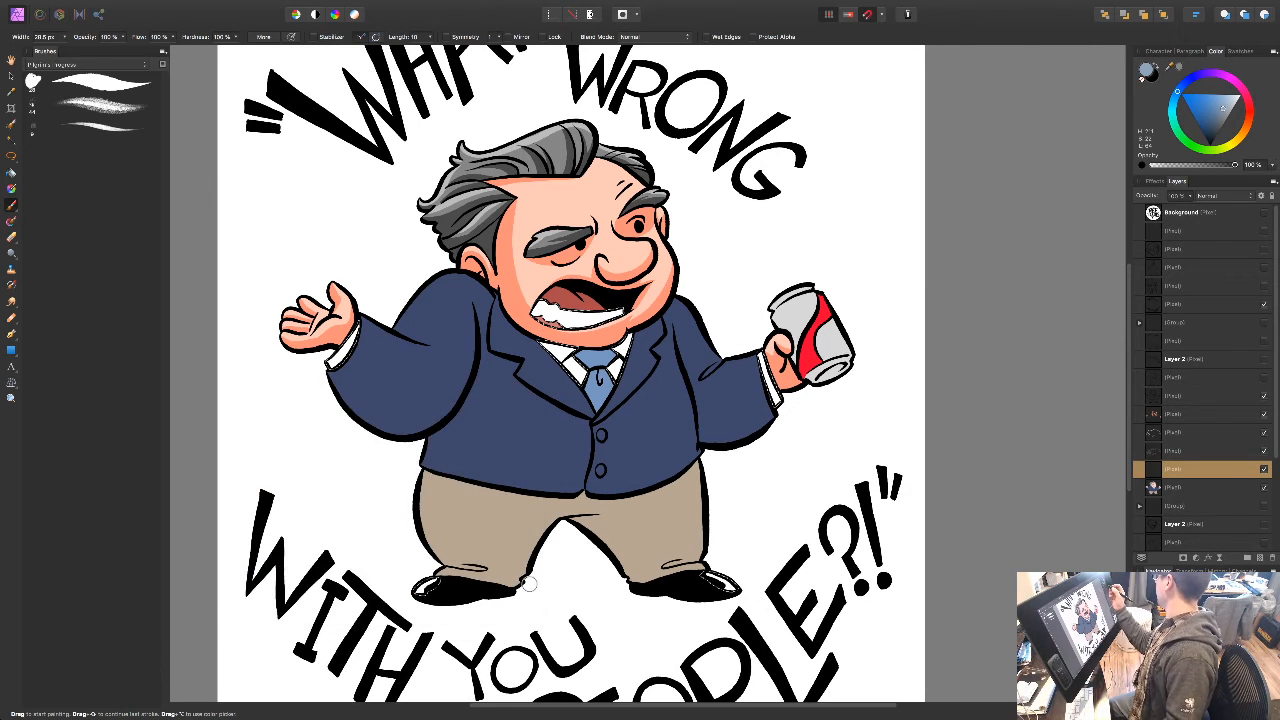
Step: Undo the test stroke on the teeth and lighten the grey-blue brush colour to lightness 77
drag(537, 304, 554, 317)
key(super+z)
click(1230, 104)
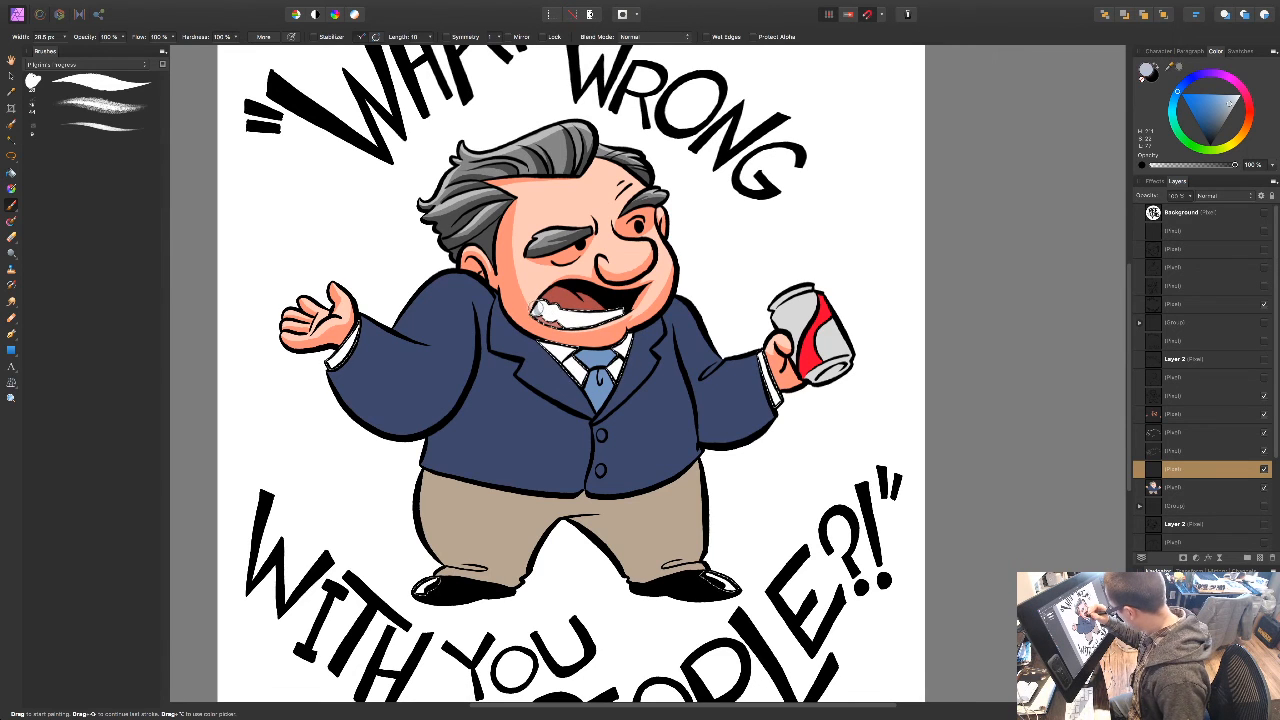
Step: Paint pale grey-blue shadows on the teeth, the shirt beside the tie and the shirt cuffs
drag(546, 311, 565, 320)
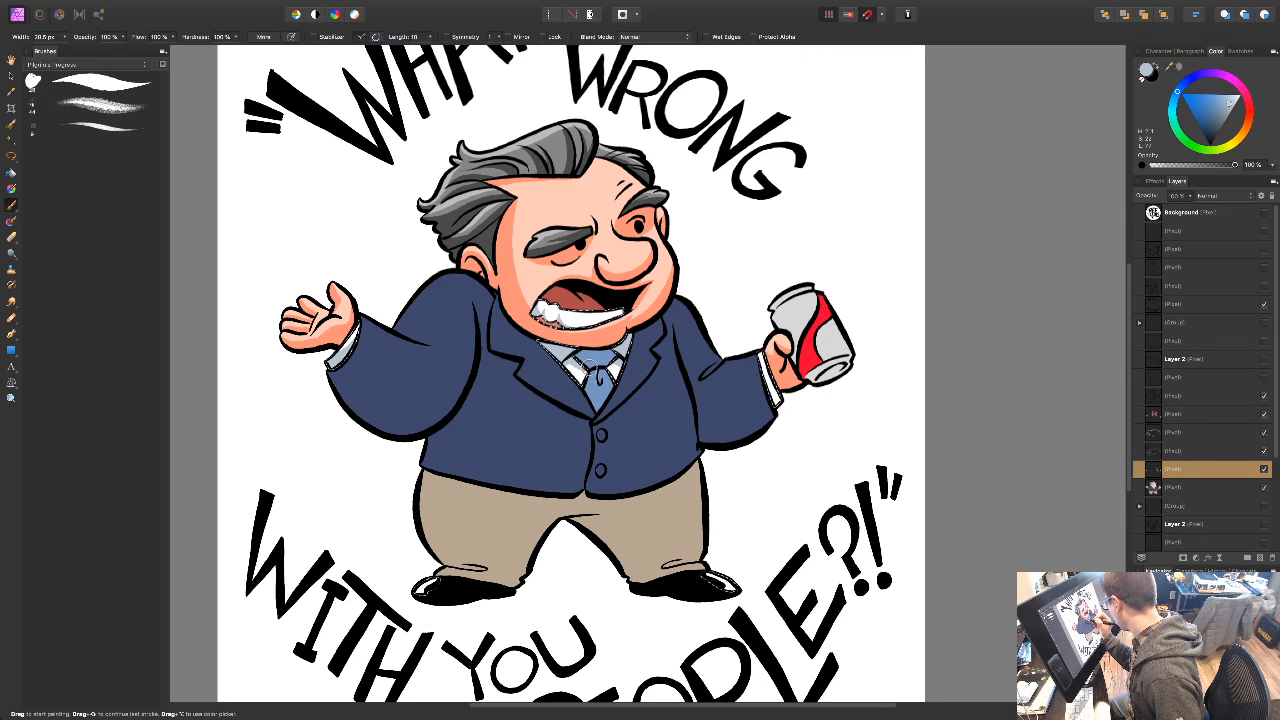
drag(602, 379, 581, 423)
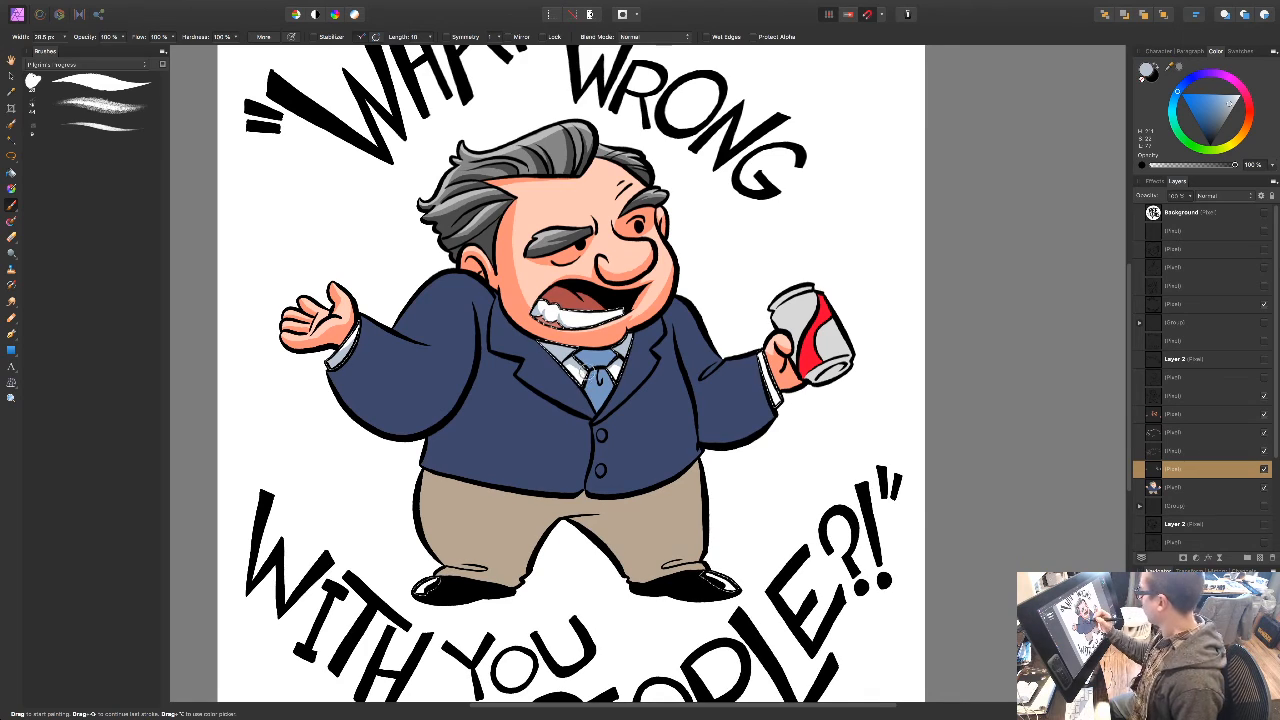
key(space)
drag(603, 532, 588, 517)
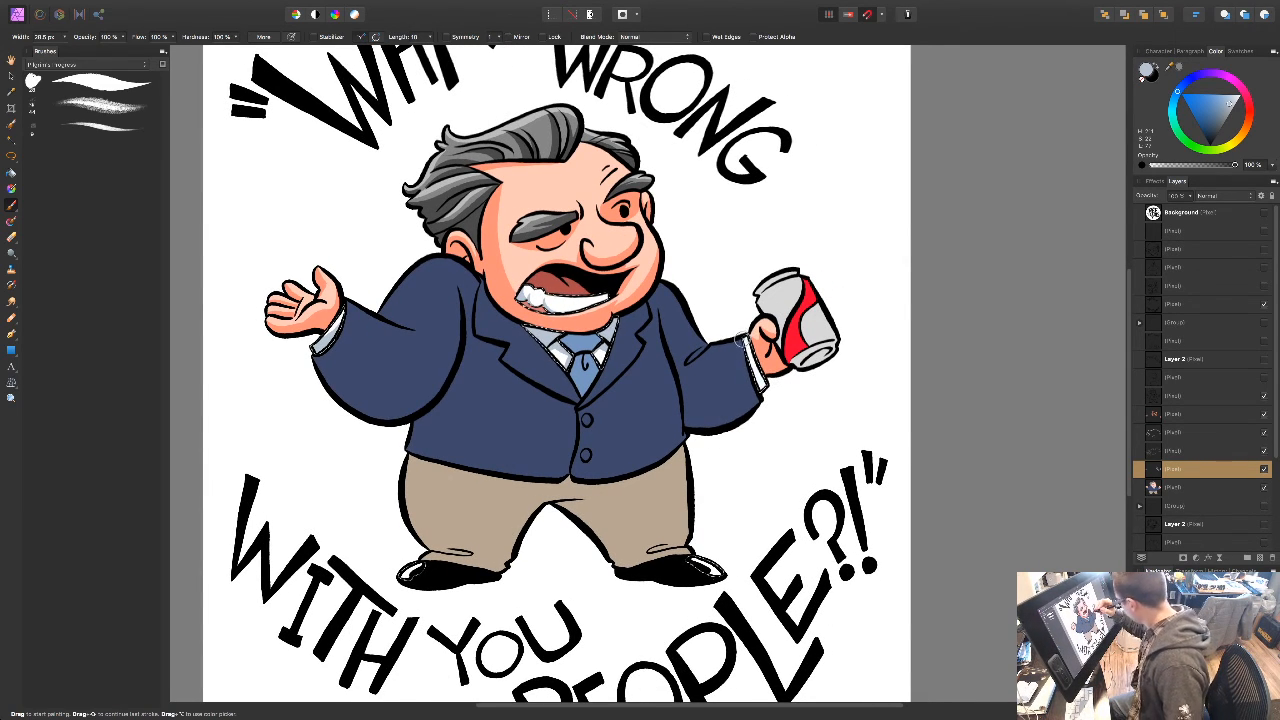
key(super+z)
drag(747, 342, 766, 397)
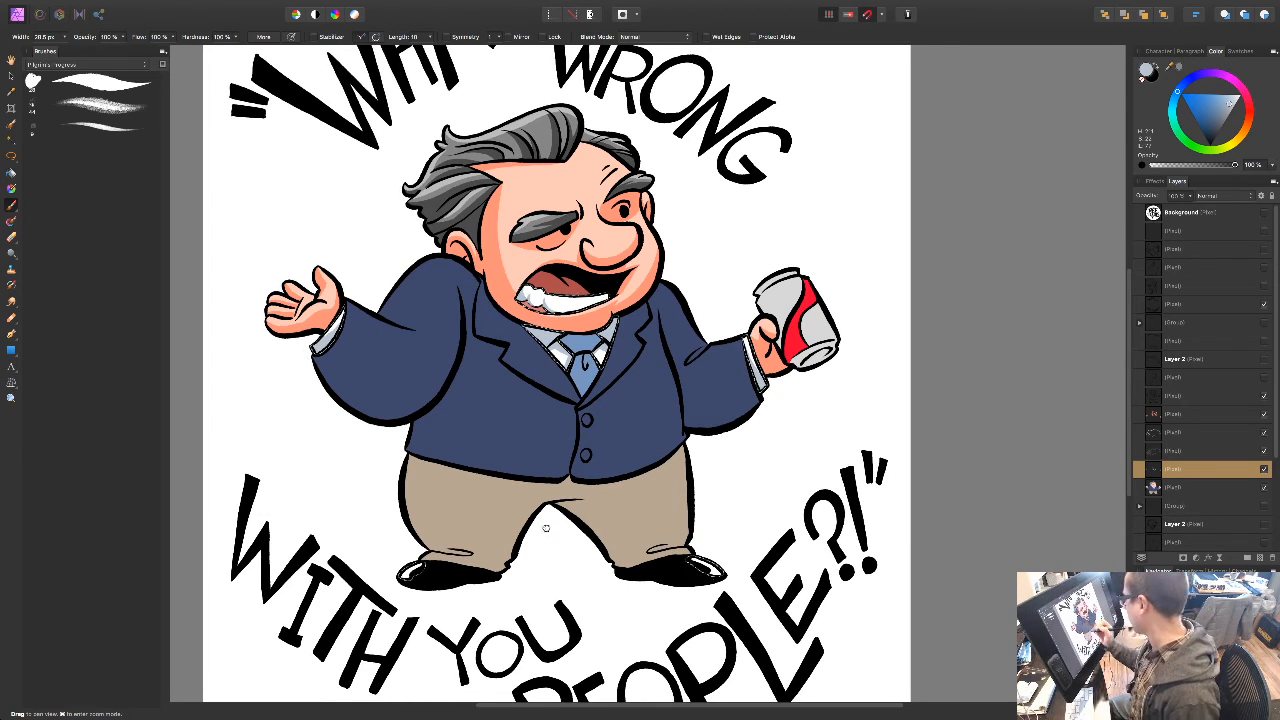
Step: Flood-select the navy jacket on the flat colour layer and add a new pixel layer directly above it
drag(406, 573, 296, 528)
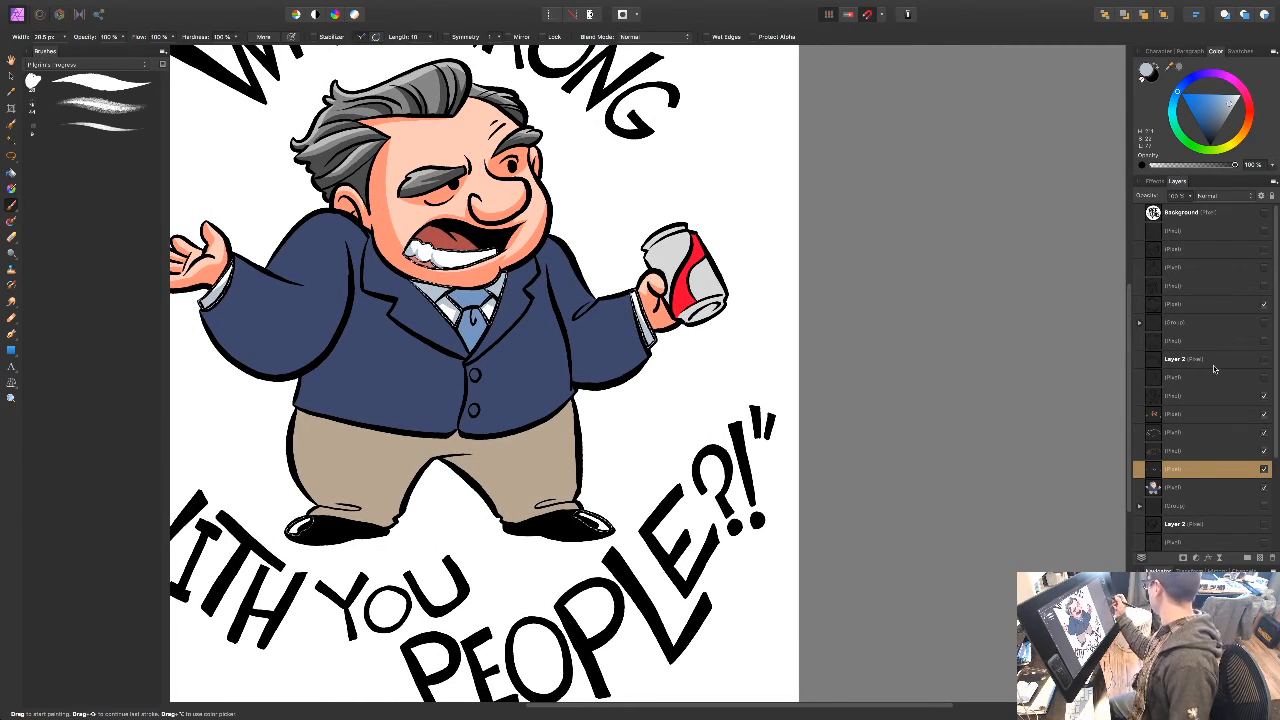
click(1190, 488)
key(w)
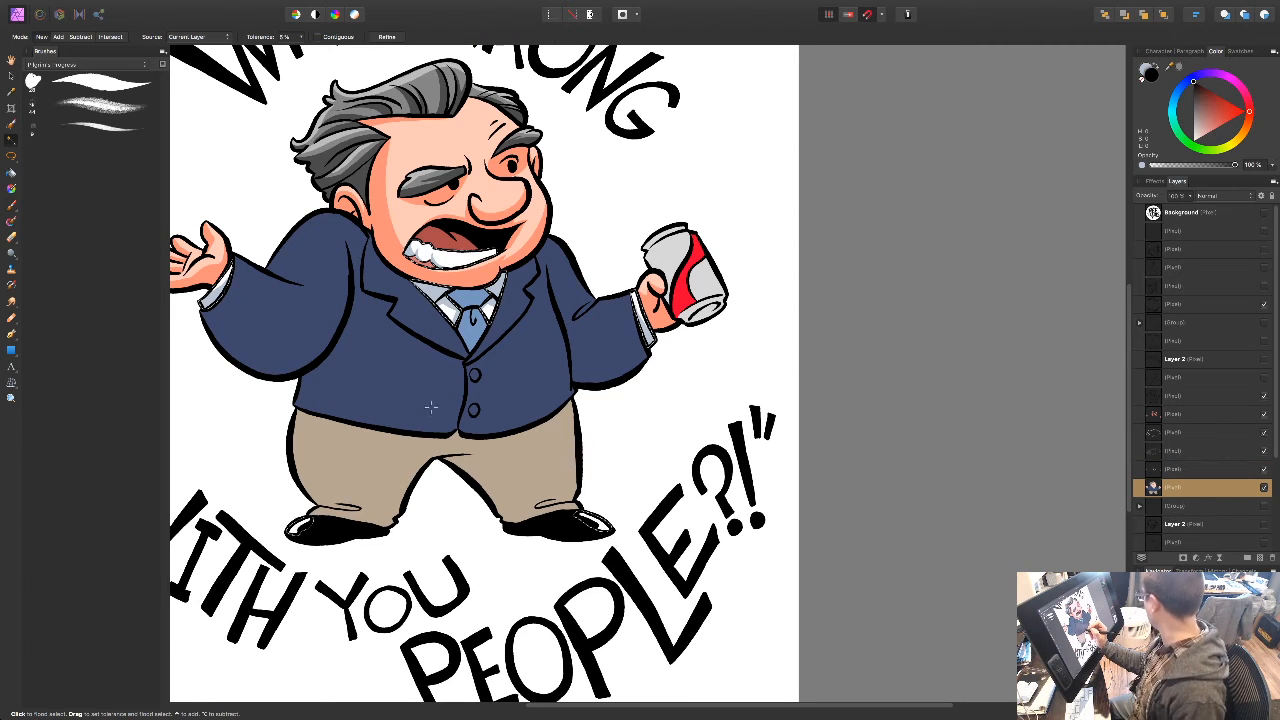
click(430, 392)
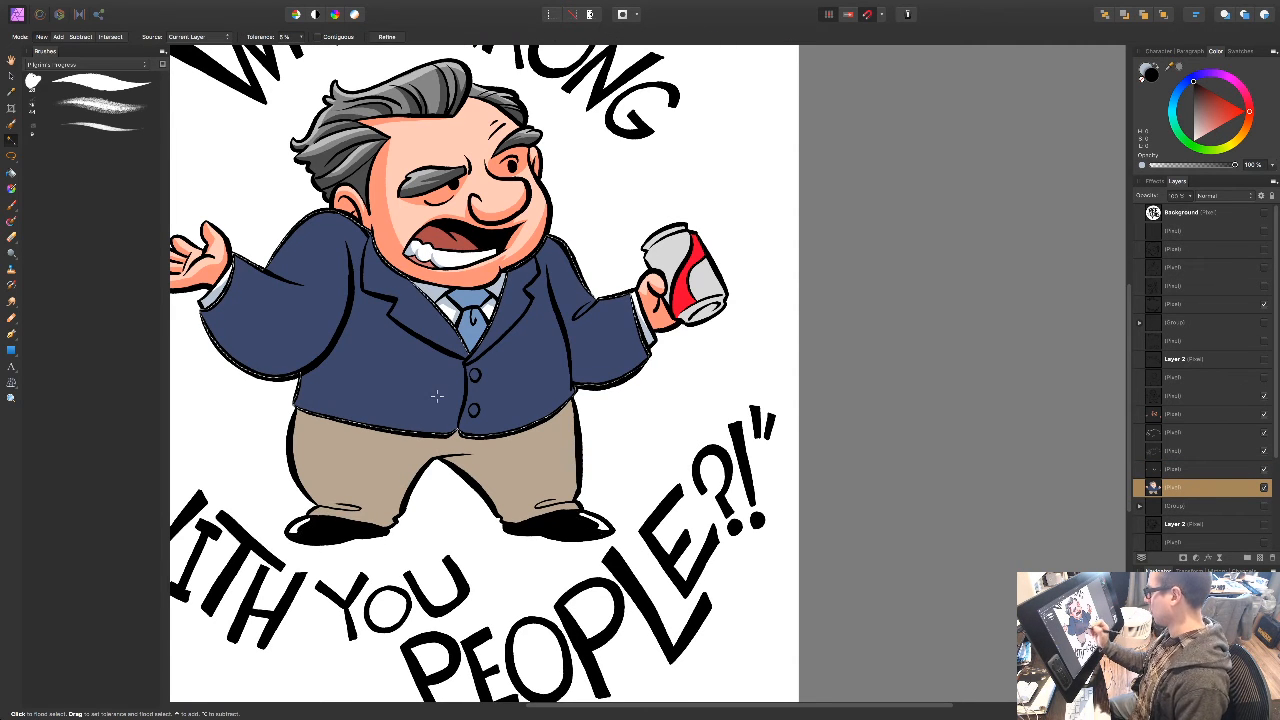
click(1259, 558)
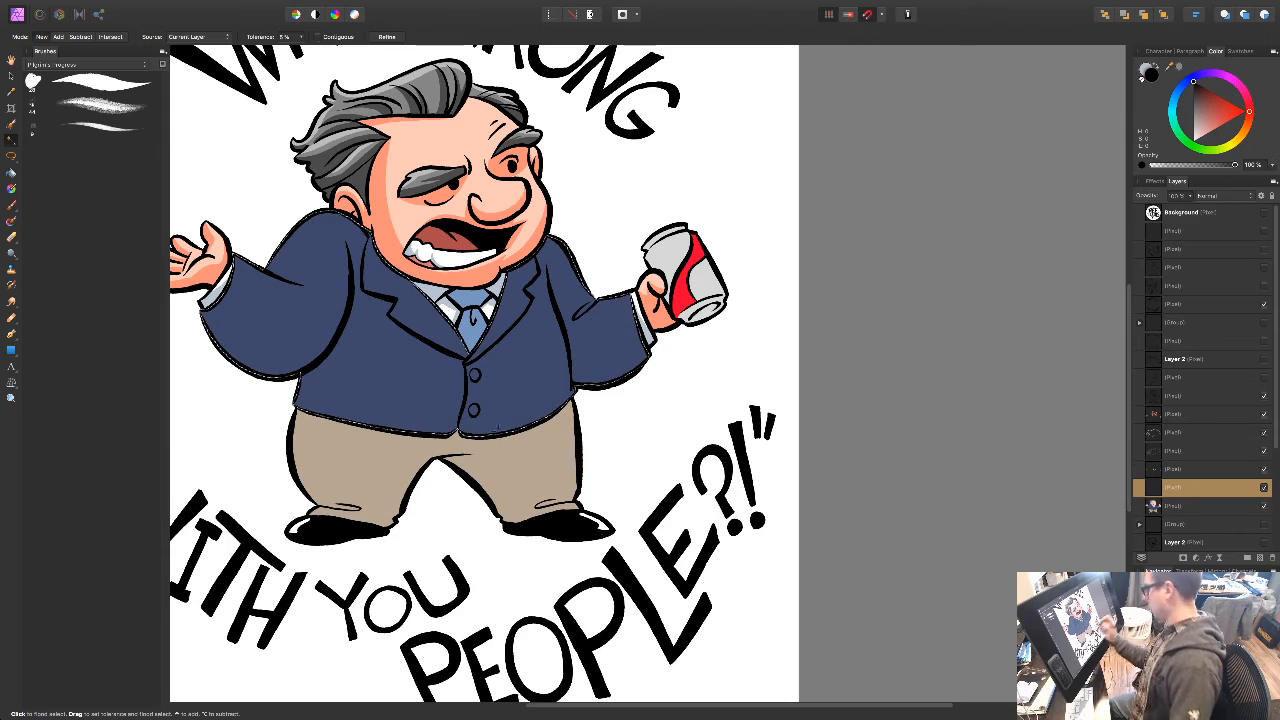
Step: Switch to the paint brush, sample the jacket's navy and darken the brush colour to HSL 227, 27, 19
key(b)
drag(451, 557, 498, 507)
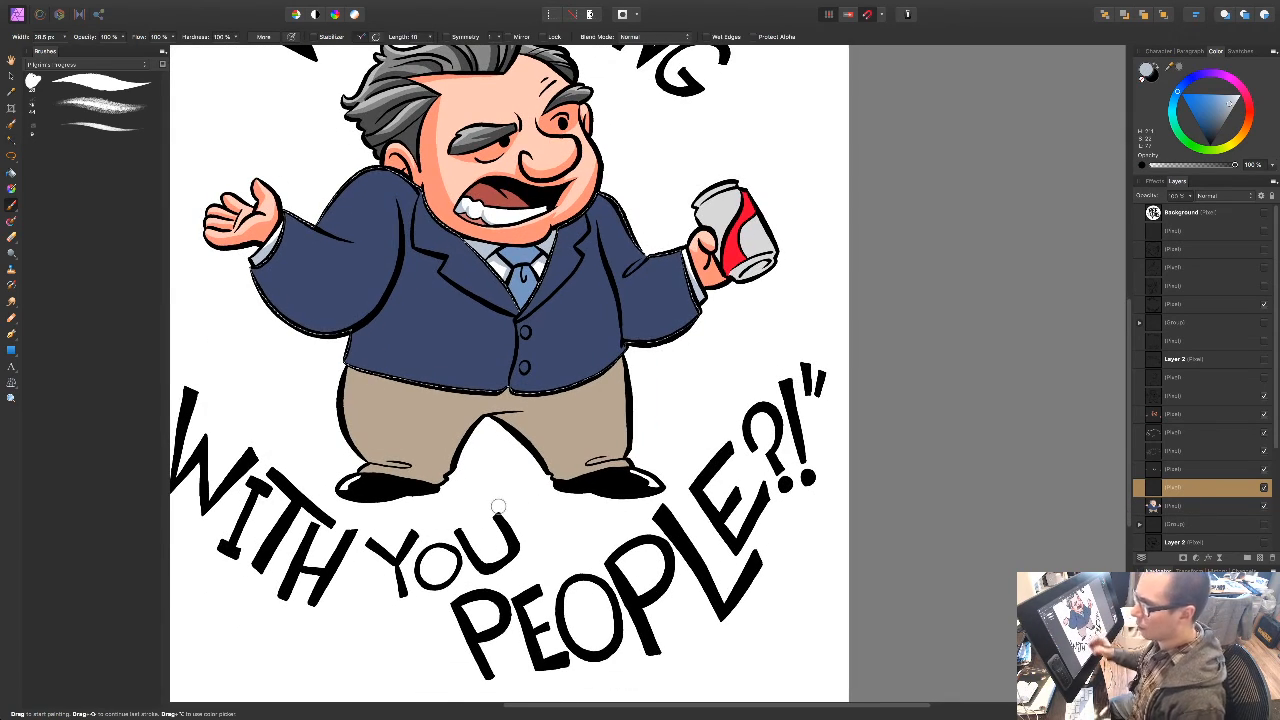
drag(1169, 67, 449, 337)
click(1179, 67)
double_click(1146, 70)
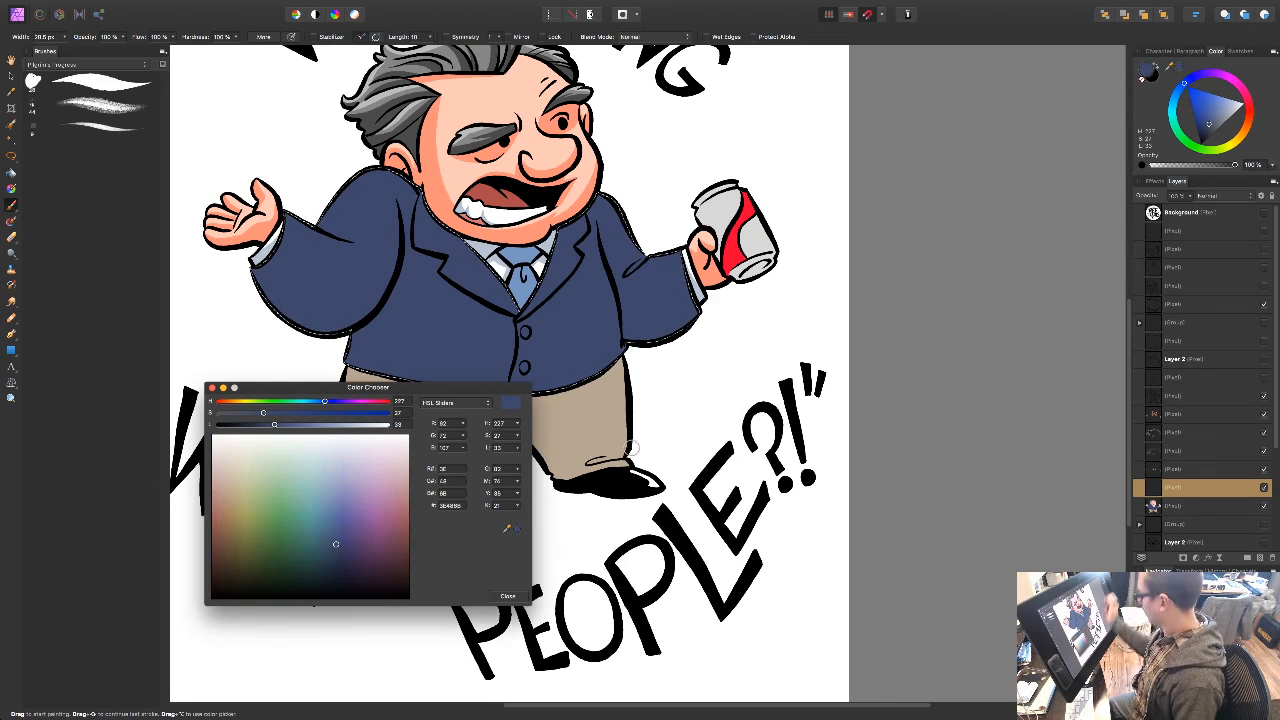
click(336, 567)
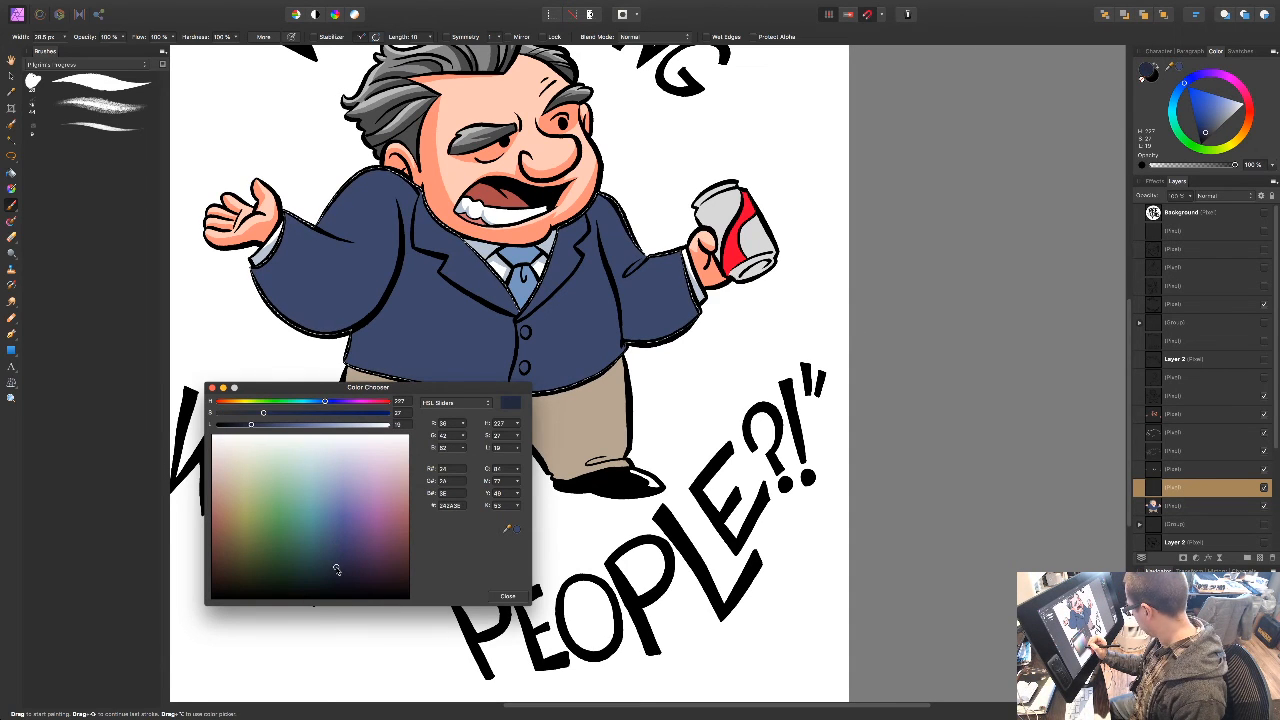
click(508, 596)
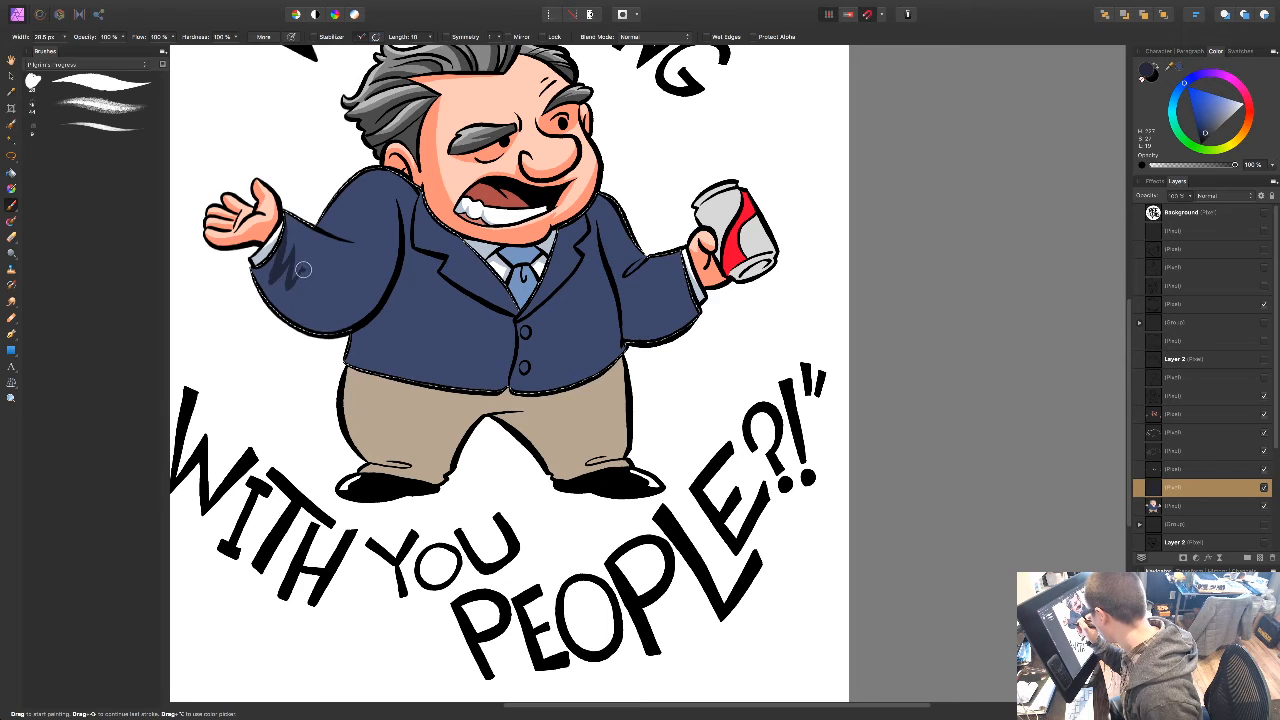
Step: Paint dark navy shadows along the undersides of both jacket sleeves and down the side of the jacket body
mouse_move(320, 291)
mouse_down()
mouse_move(354, 298)
mouse_move(382, 280)
mouse_up()
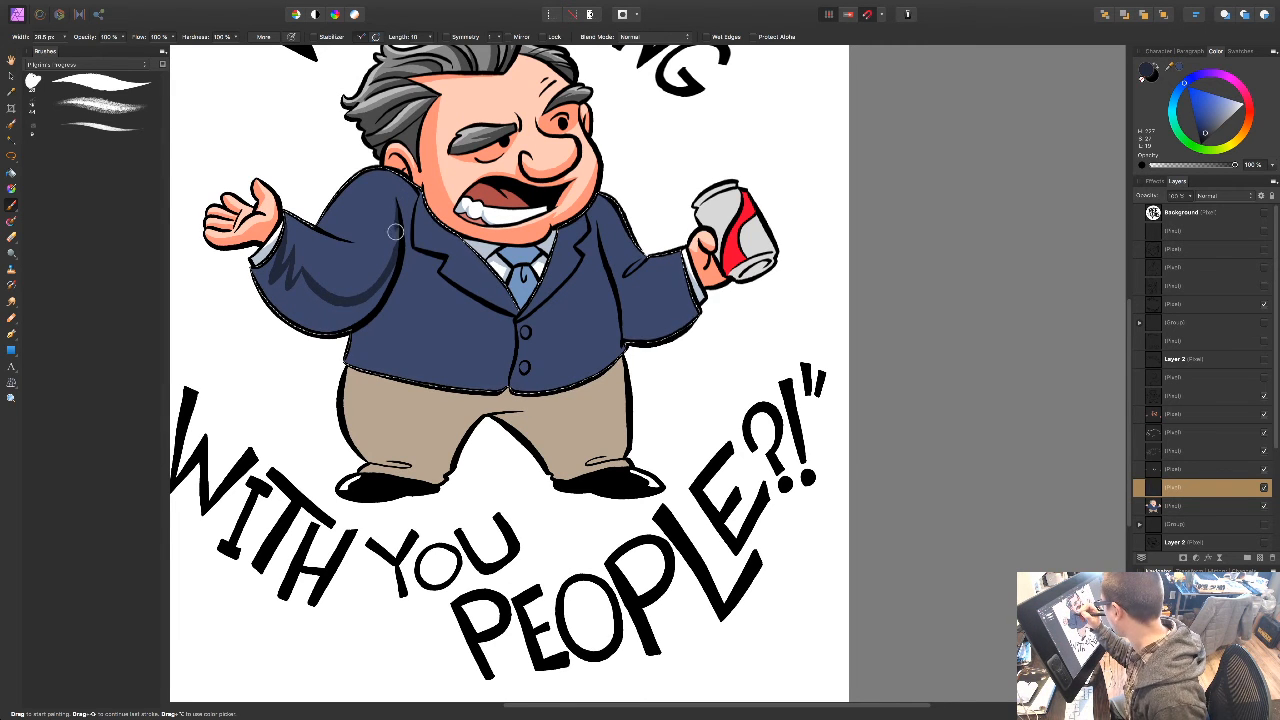
mouse_move(389, 268)
mouse_down()
mouse_move(364, 302)
mouse_move(400, 251)
mouse_move(387, 283)
mouse_move(343, 303)
mouse_up()
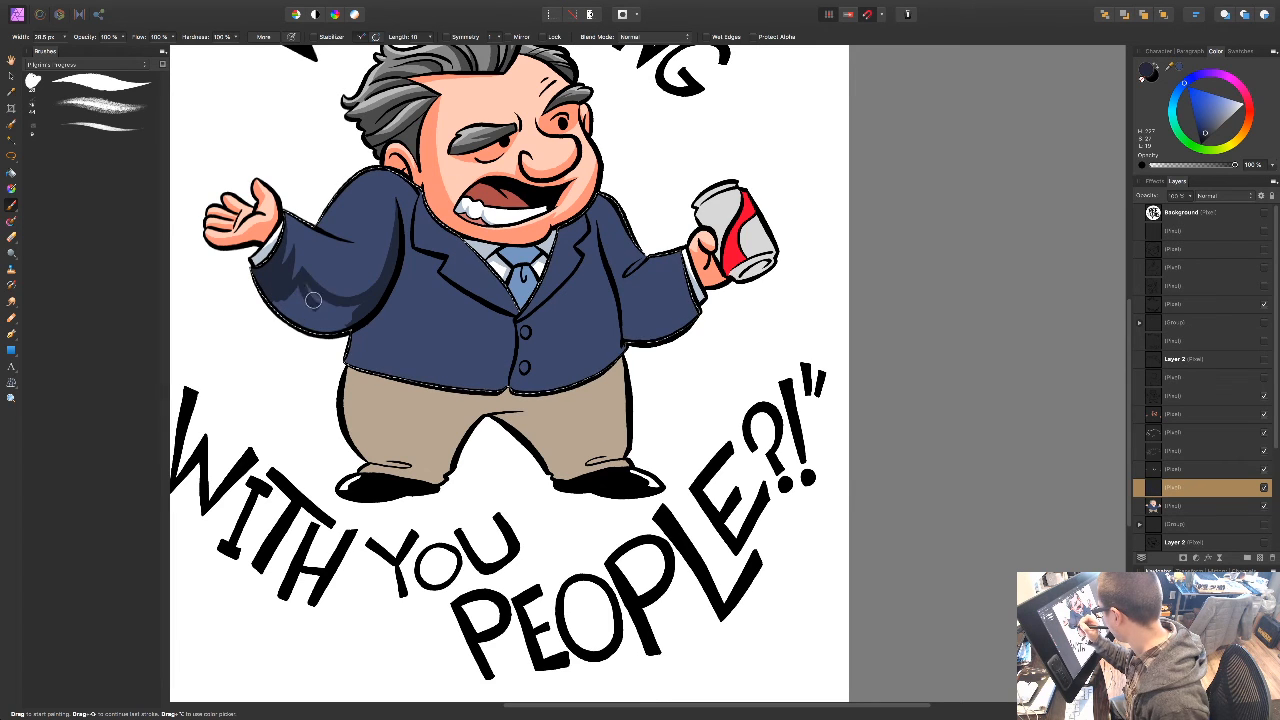
mouse_move(306, 284)
mouse_down()
mouse_move(353, 311)
mouse_move(328, 309)
mouse_move(332, 326)
mouse_move(341, 313)
mouse_move(307, 309)
mouse_up()
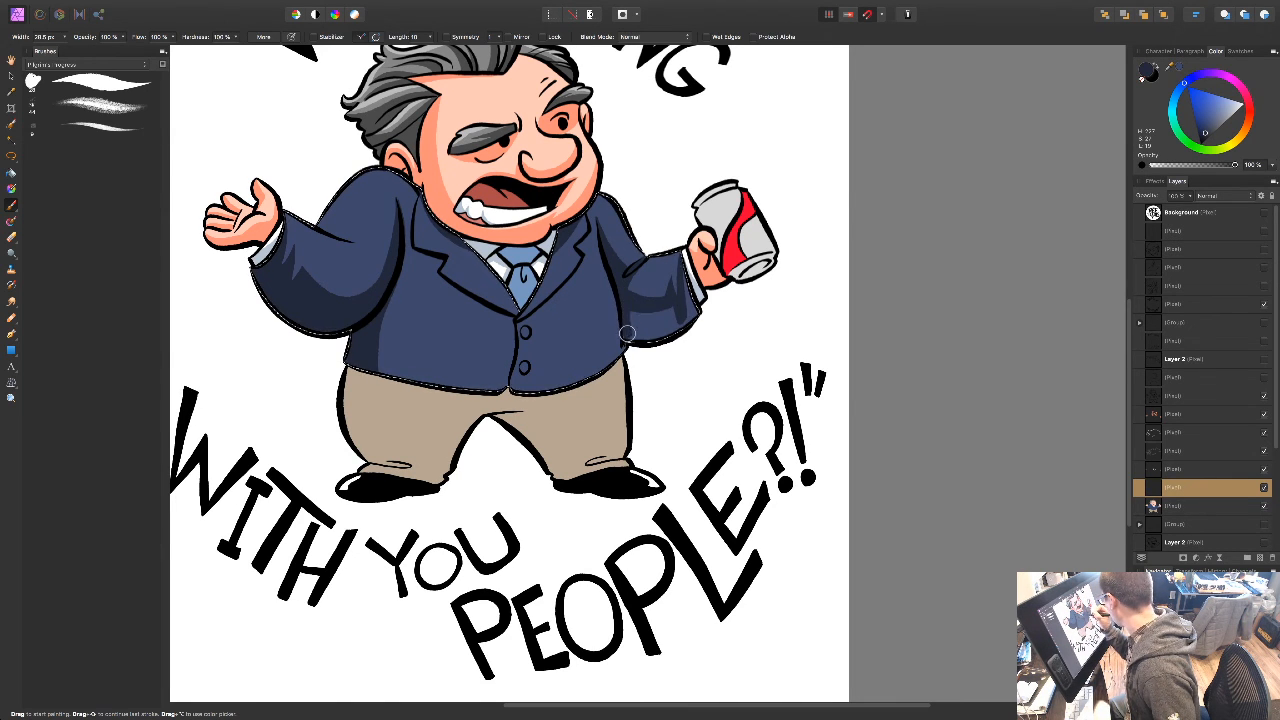
drag(639, 338, 692, 298)
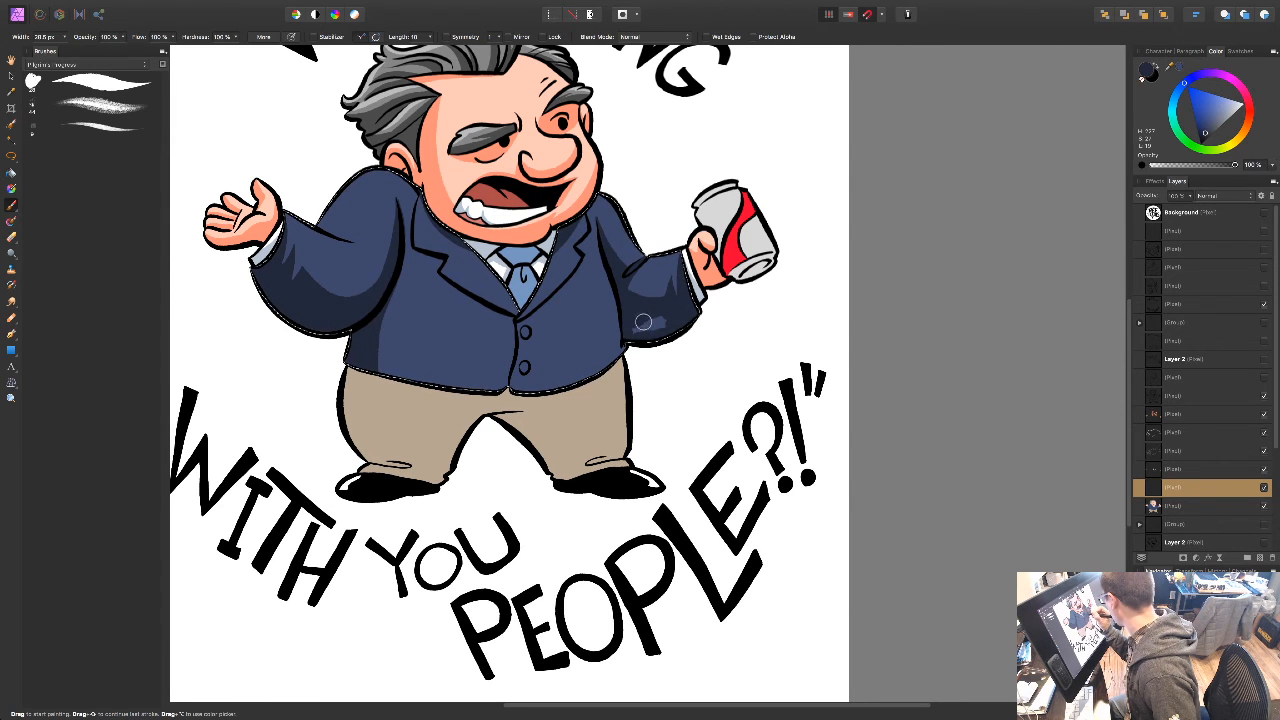
Step: Flood-select the khaki trousers on the flat colour layer and add a new pixel layer directly above it
drag(619, 347, 589, 412)
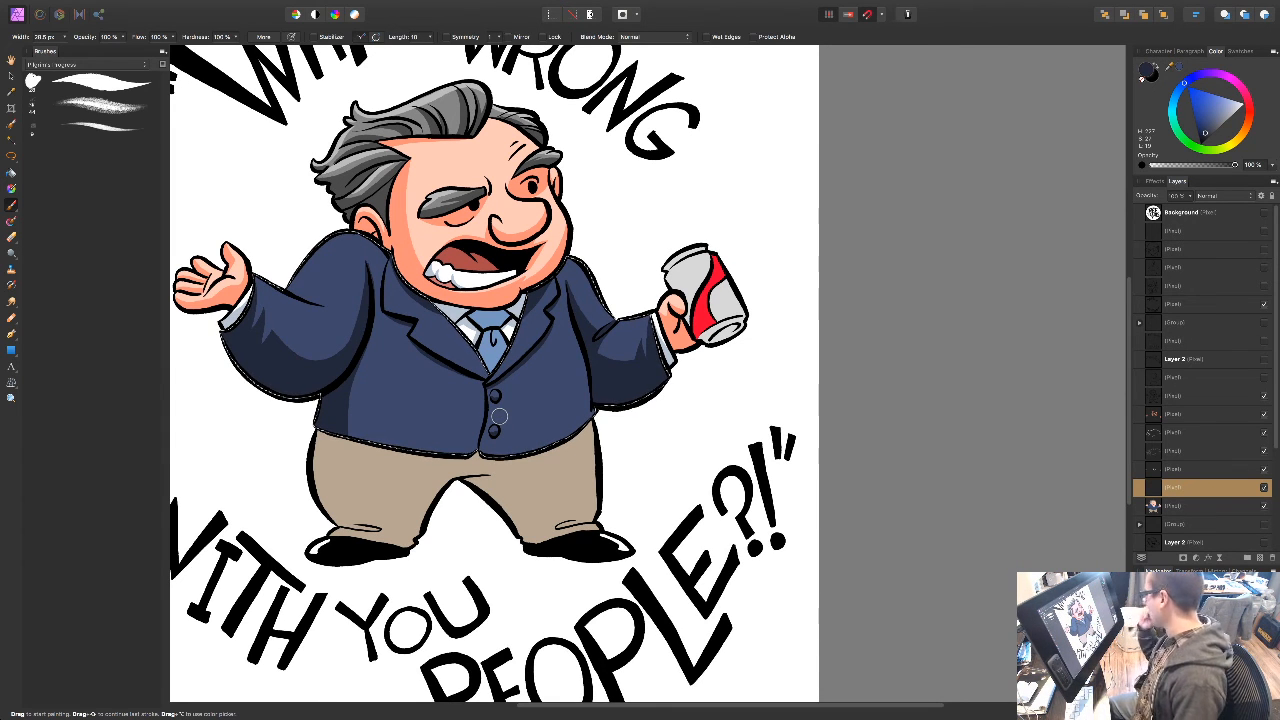
key(w)
click(1199, 507)
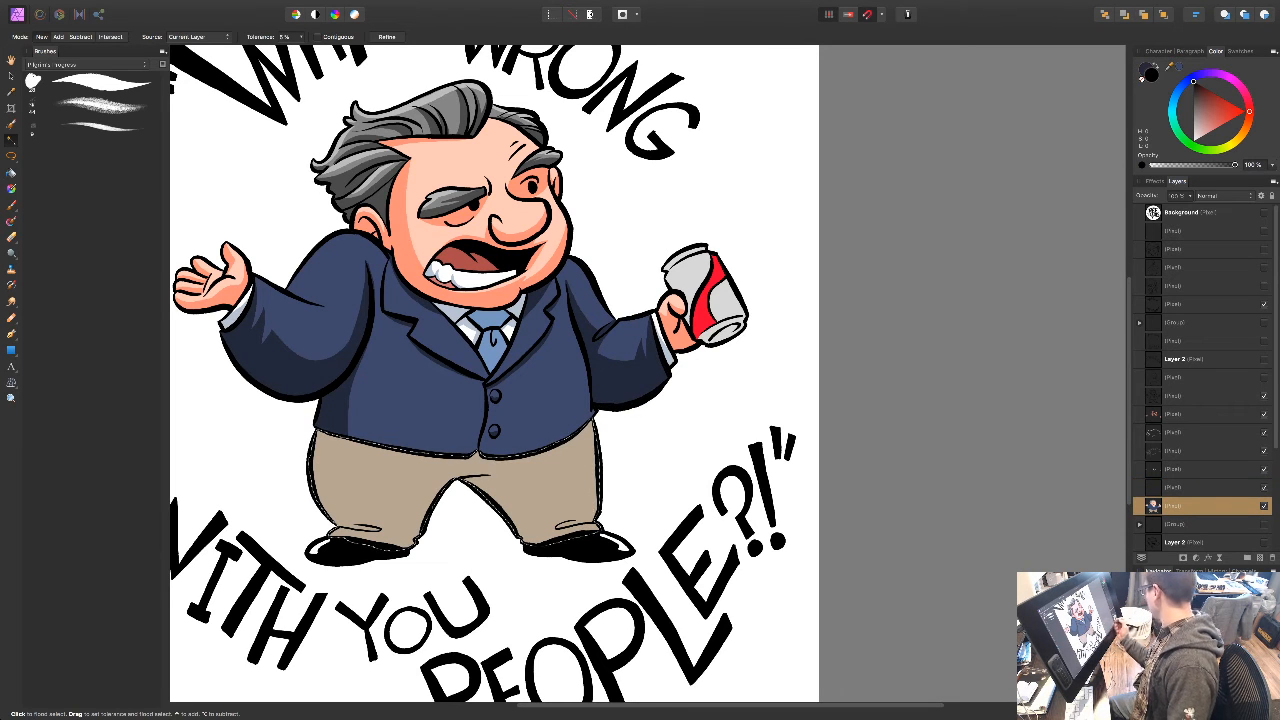
key(super+shift+n)
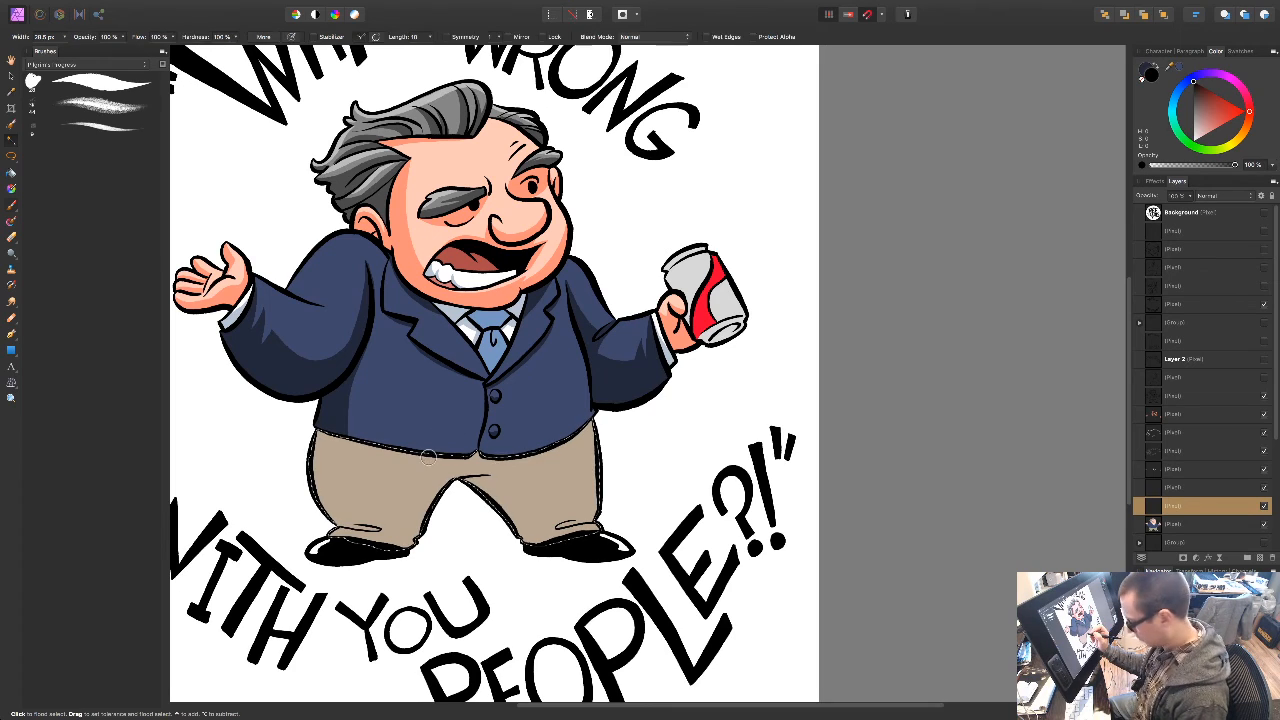
Step: Switch to the paint brush, sample the trousers' khaki and darken the brush colour to HSL 28, 21, 37
key(b)
drag(500, 547, 534, 483)
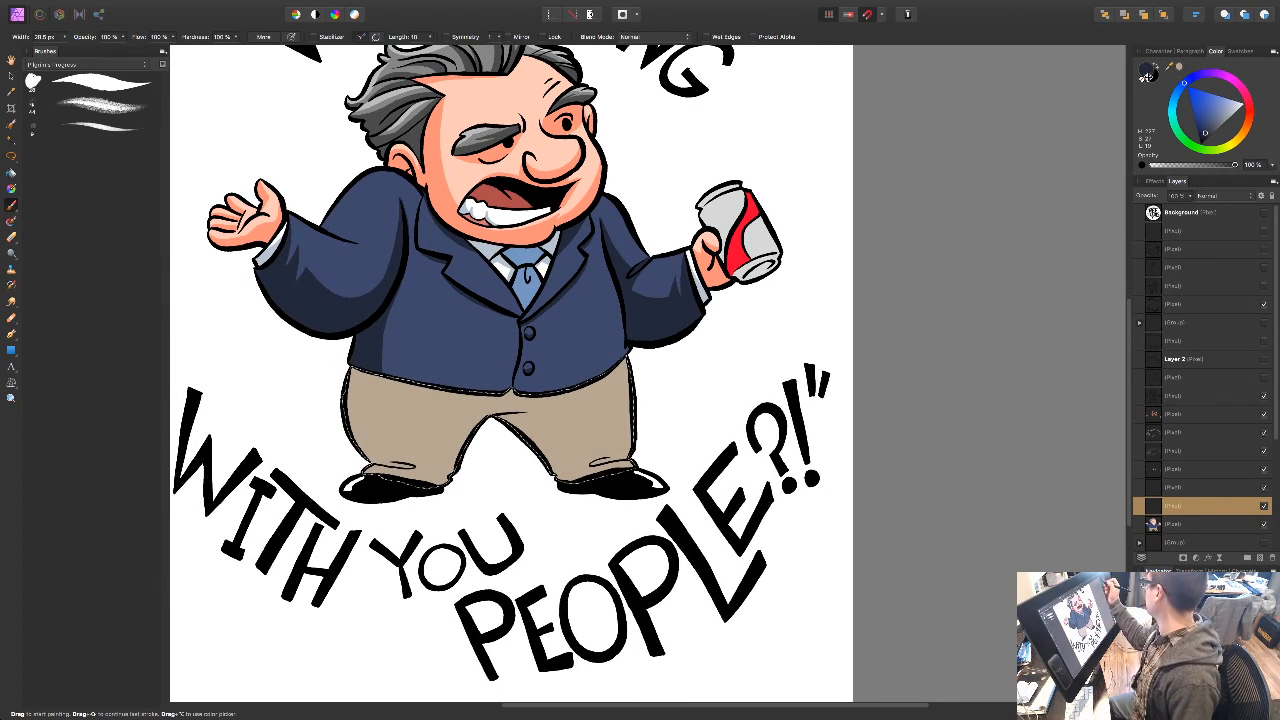
click(1178, 67)
click(1146, 71)
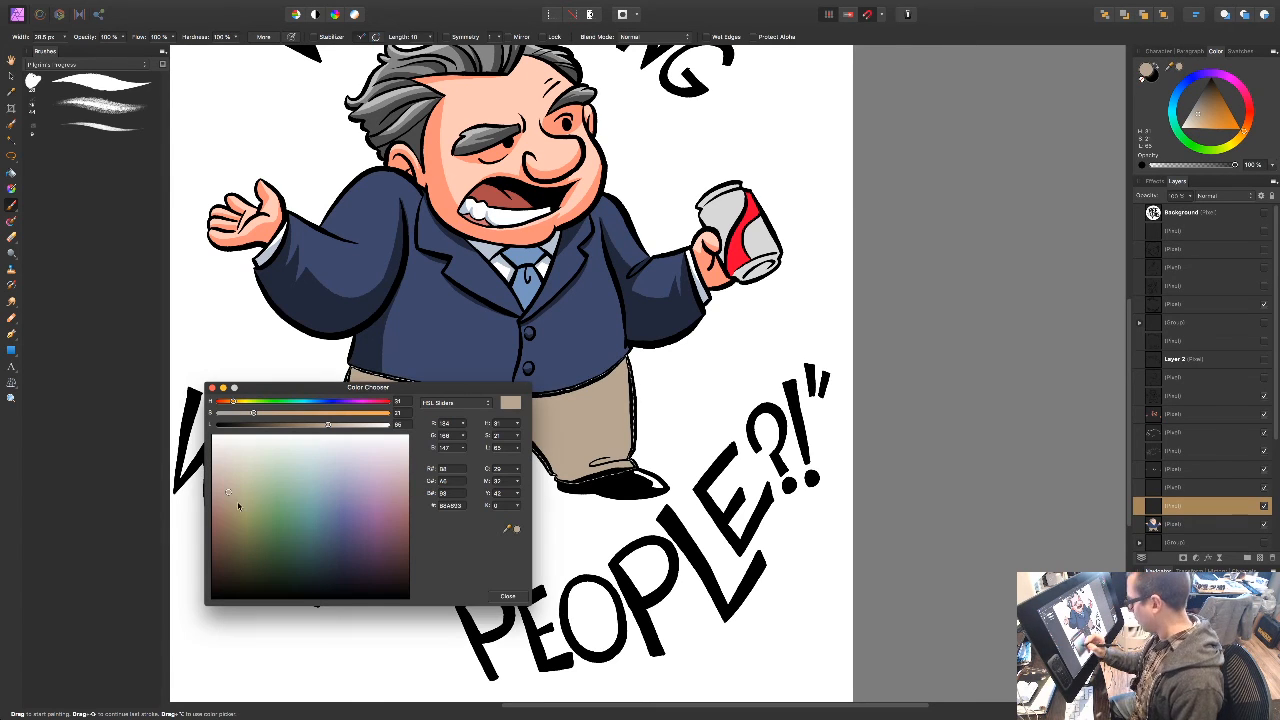
click(231, 532)
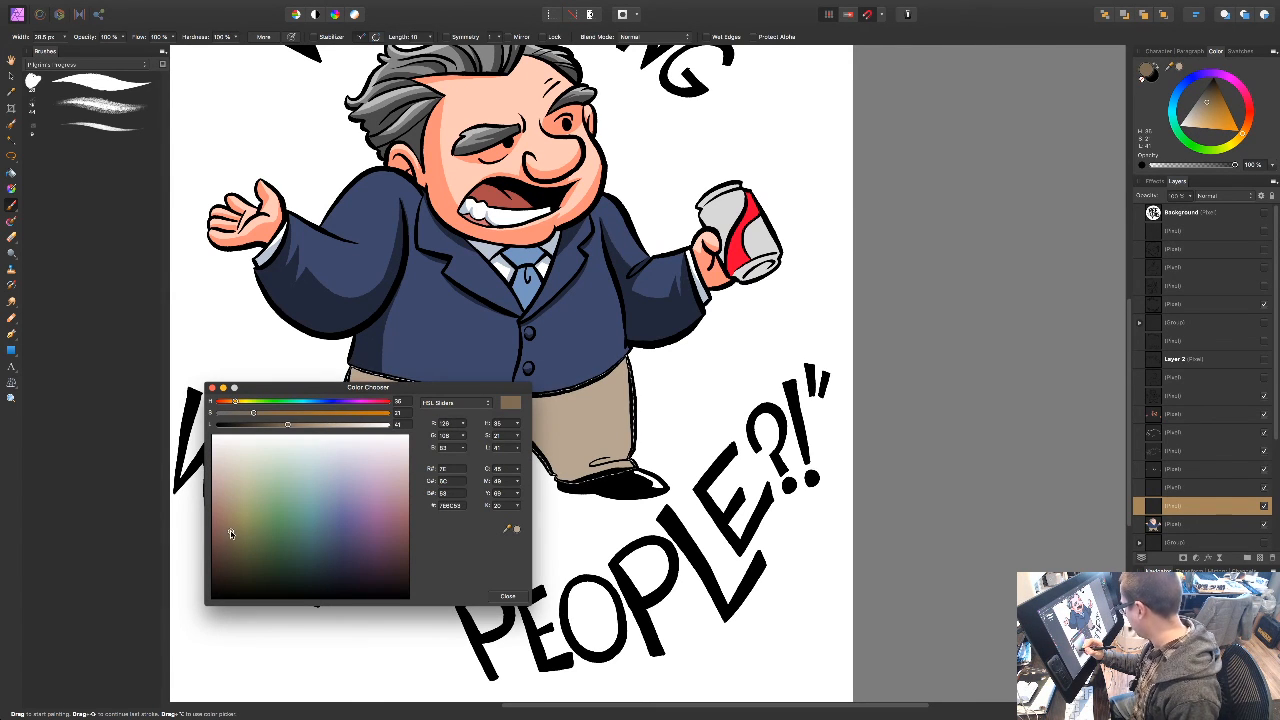
drag(231, 534, 229, 538)
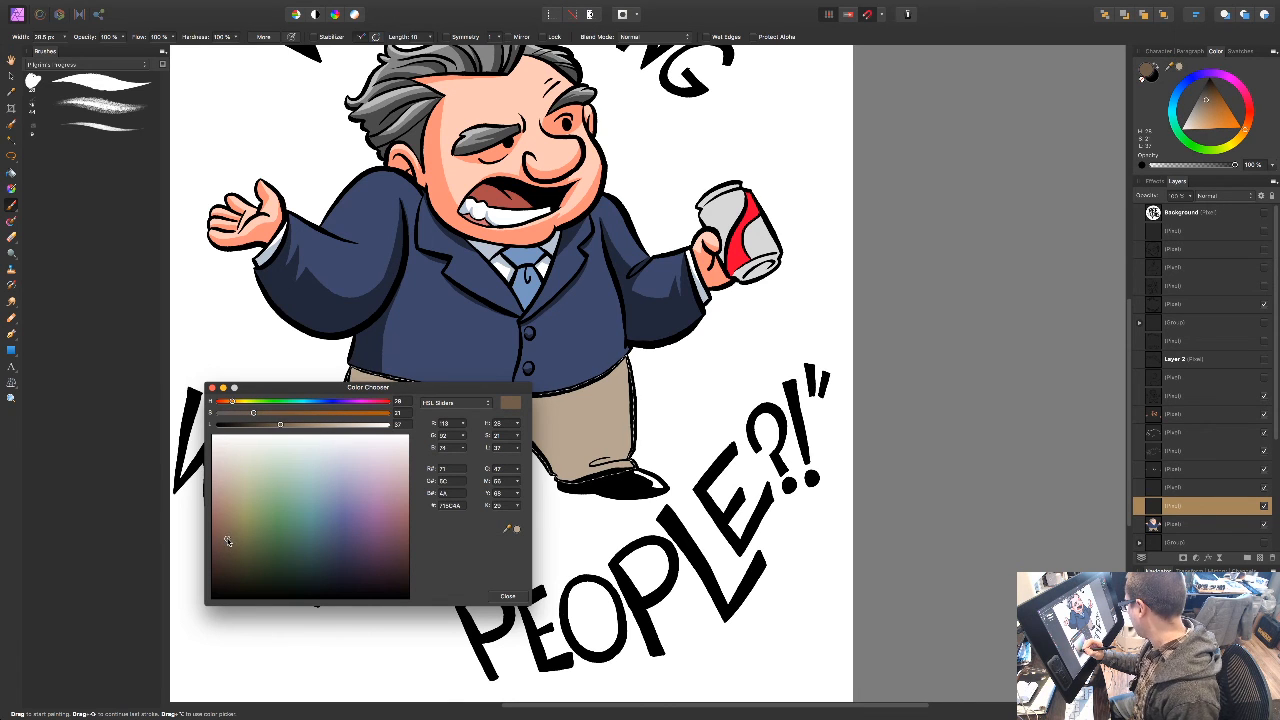
click(510, 597)
Step: Try a dark brown shadow band across the trousers below the jacket hem and undo it
drag(348, 378, 398, 396)
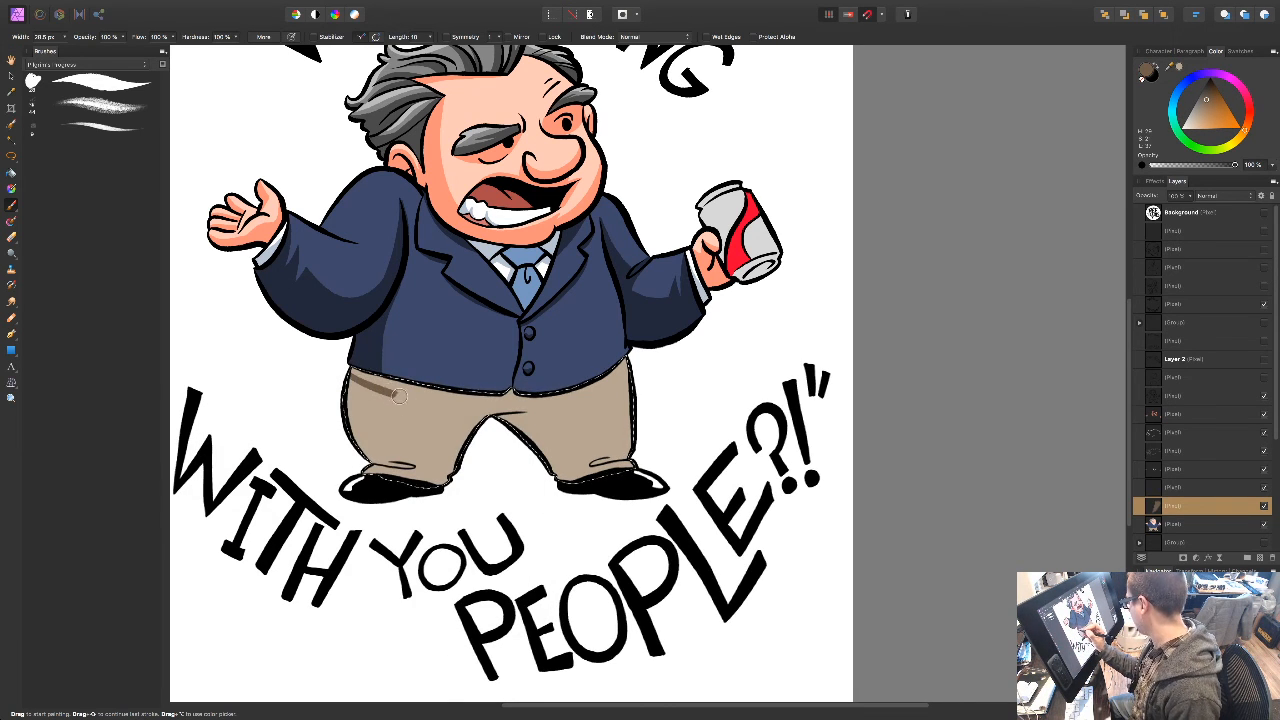
drag(571, 401, 630, 387)
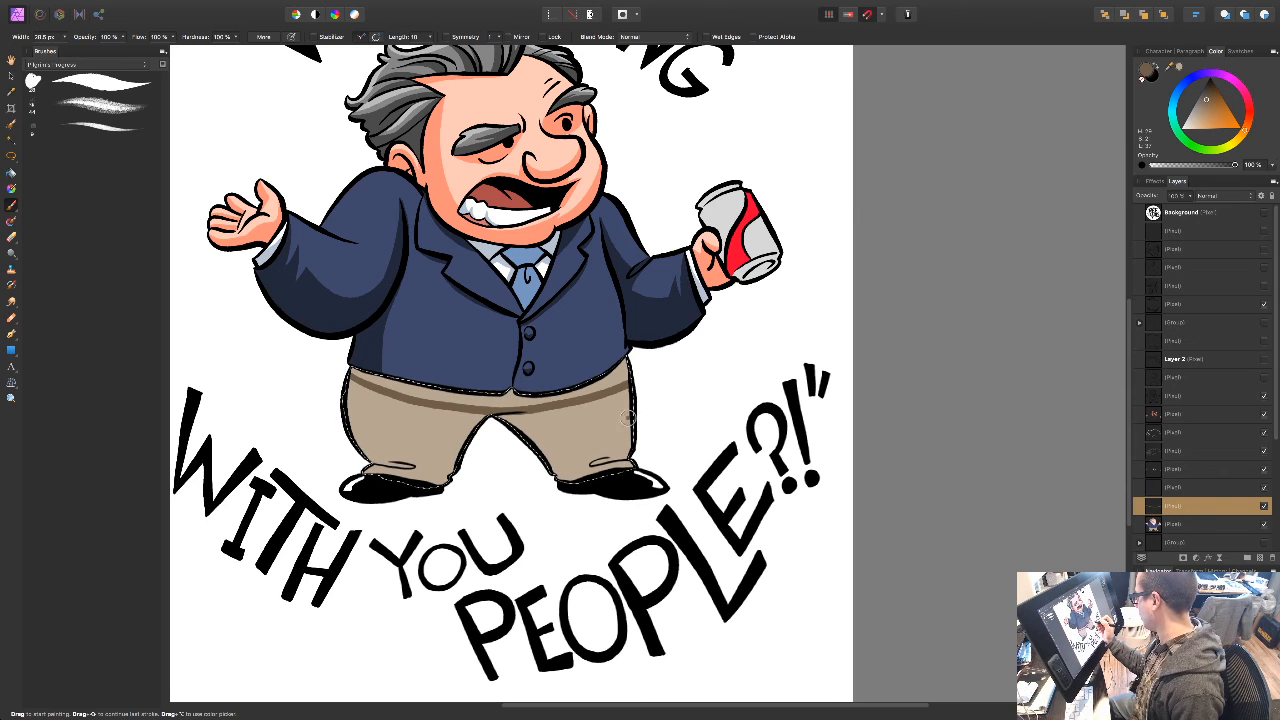
key(super+z)
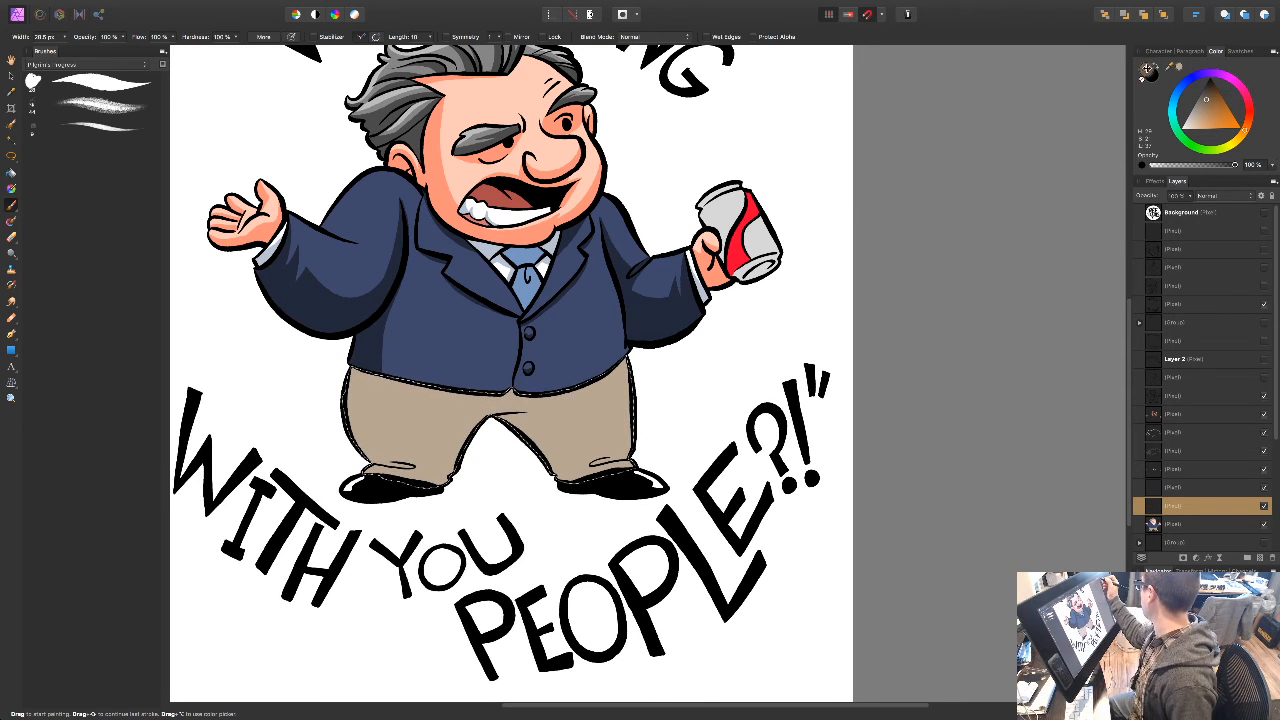
Step: Lighten the brown brush colour to lightness 43
click(1150, 69)
click(227, 533)
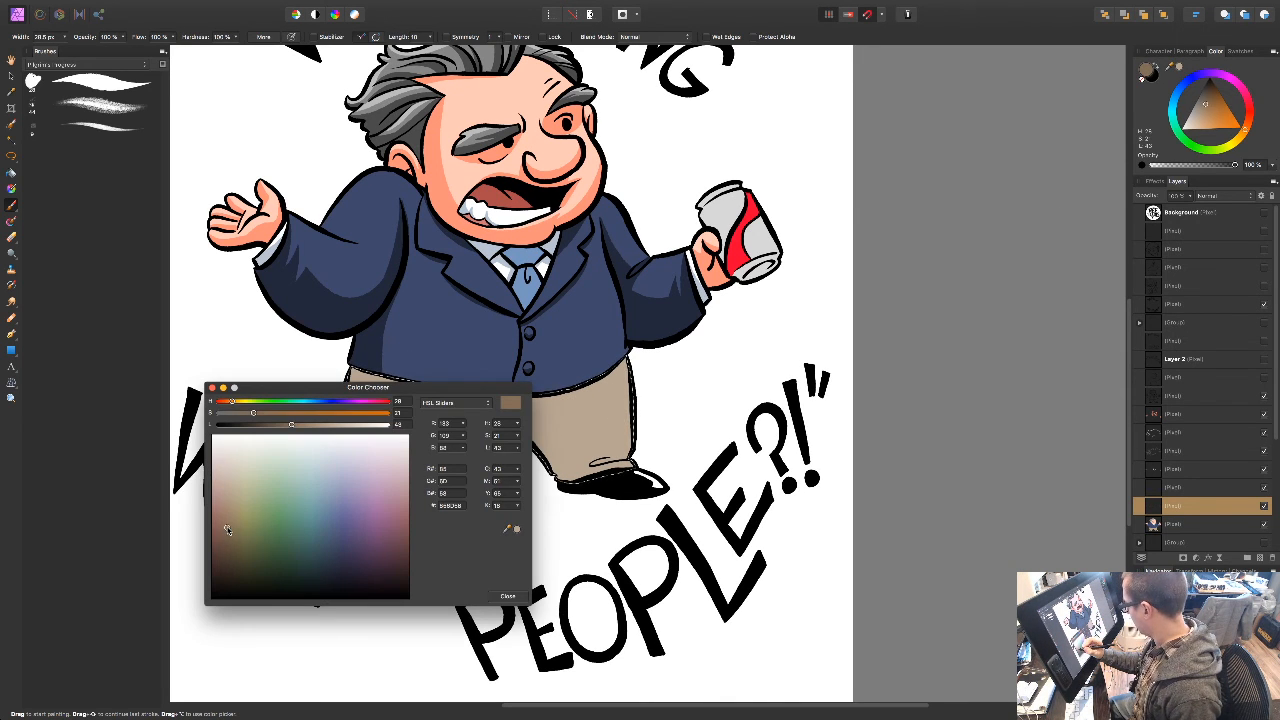
click(508, 596)
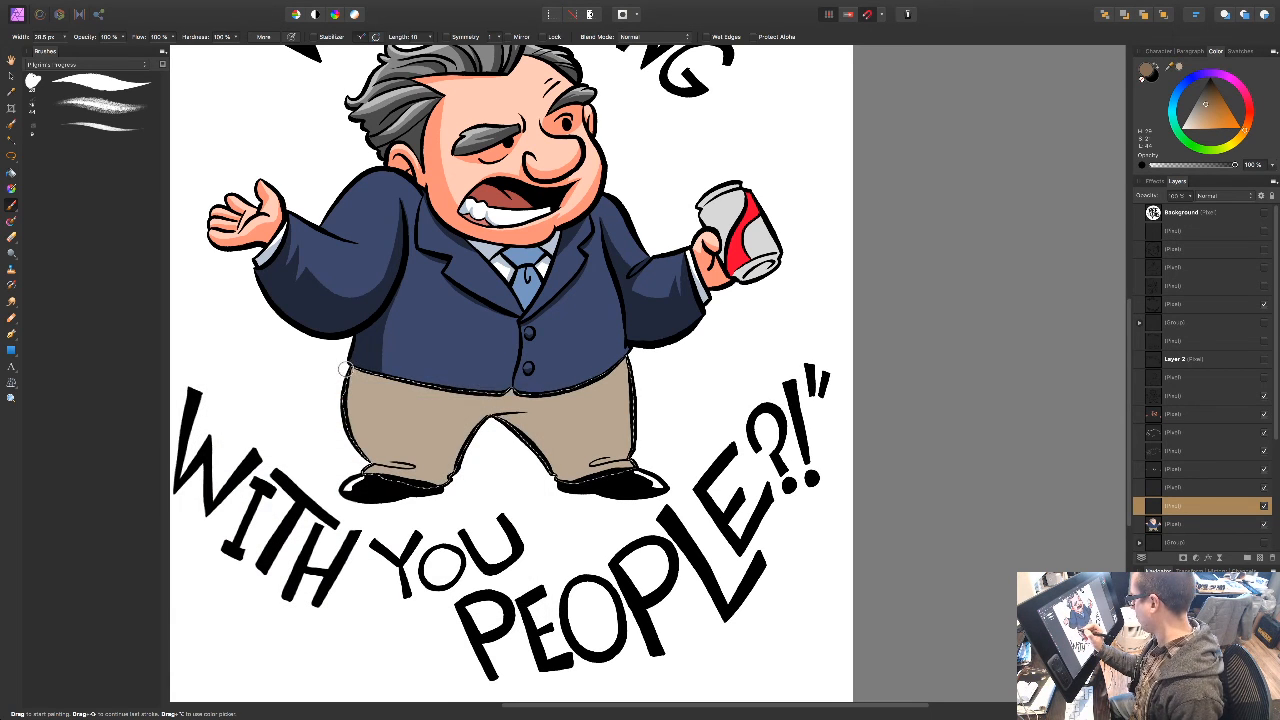
Step: Paint brown shadows on the trousers below the jacket hem, along the inner legs and around the trouser cuffs
drag(393, 390, 628, 372)
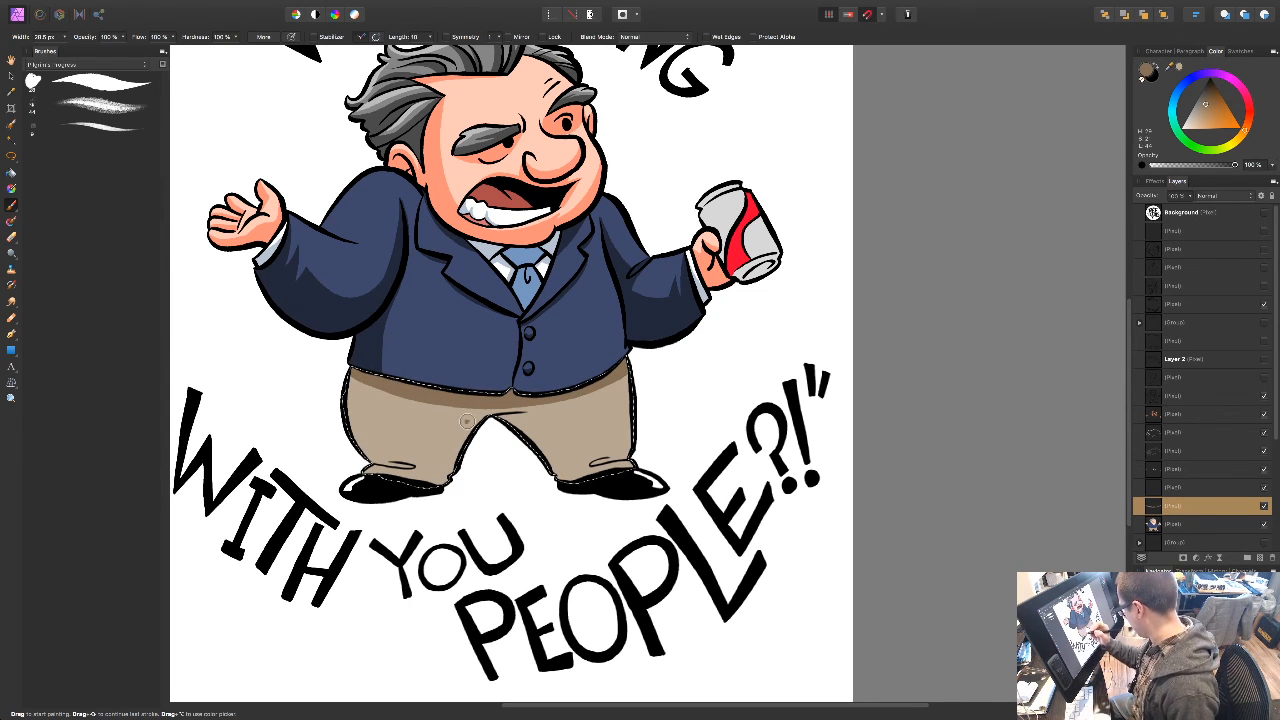
drag(378, 461, 411, 466)
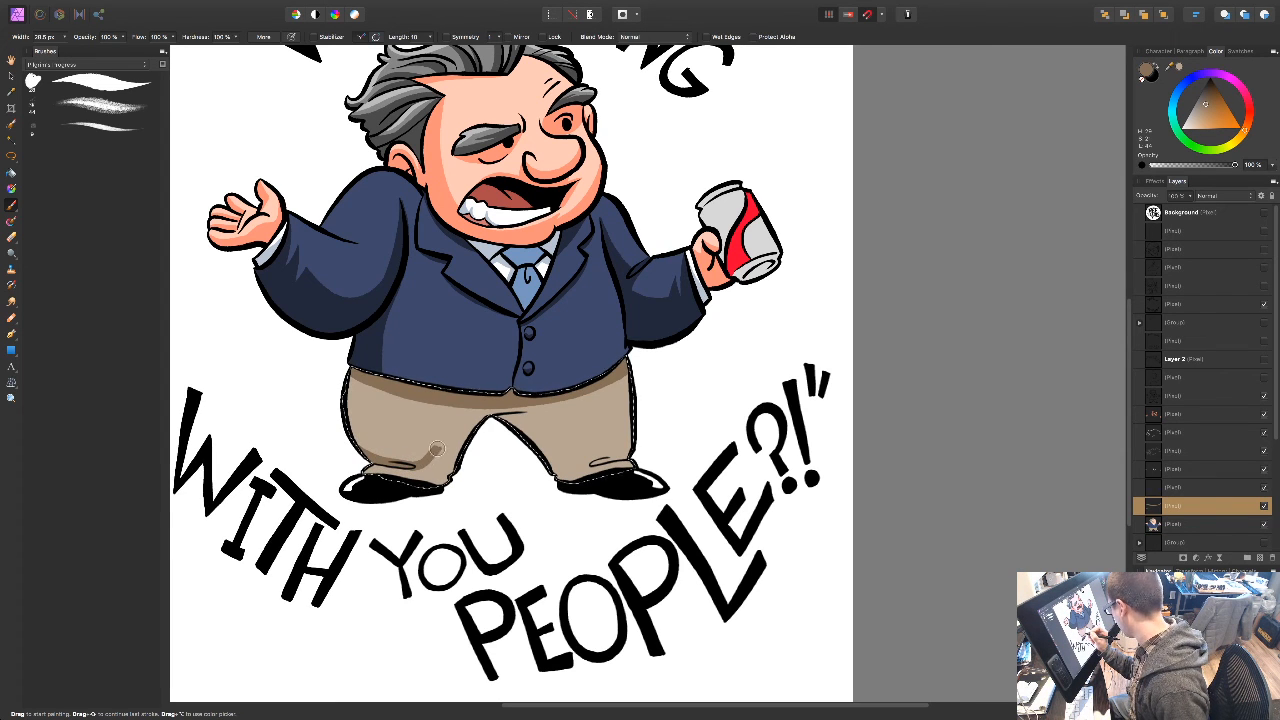
drag(378, 466, 434, 468)
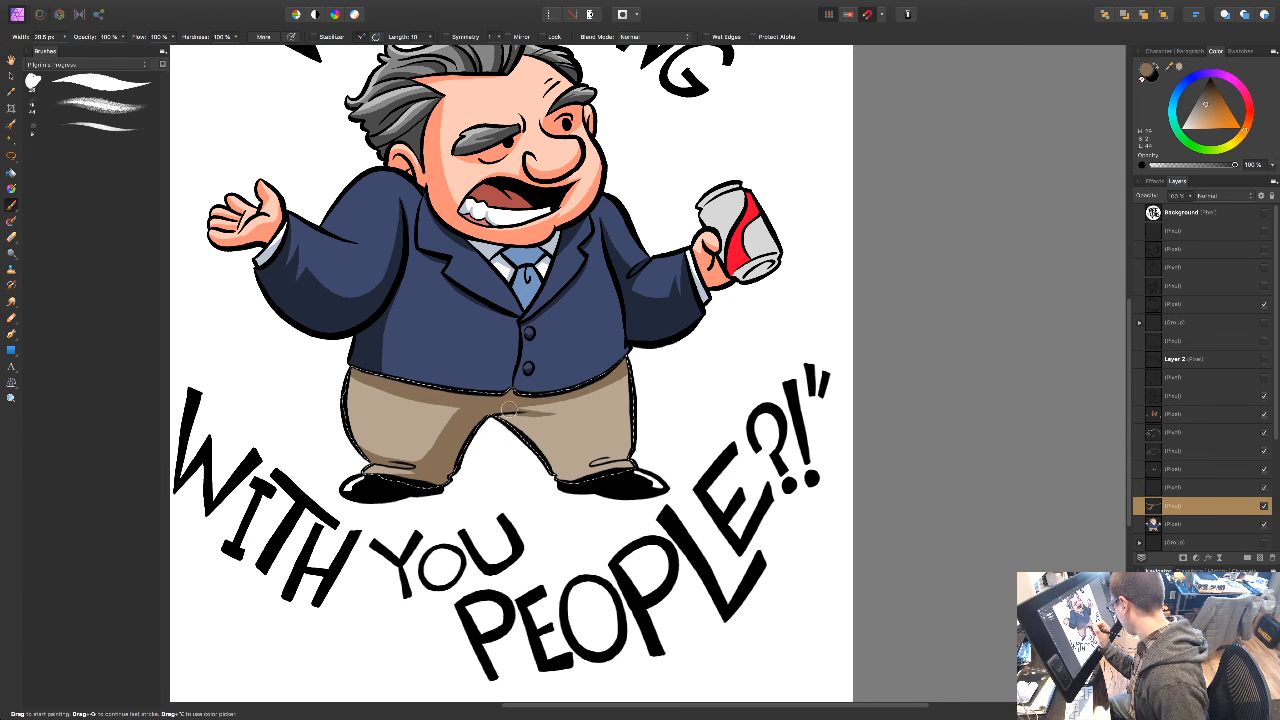
mouse_move(558, 552)
mouse_down()
mouse_move(487, 390)
mouse_move(542, 535)
mouse_move(543, 503)
mouse_up()
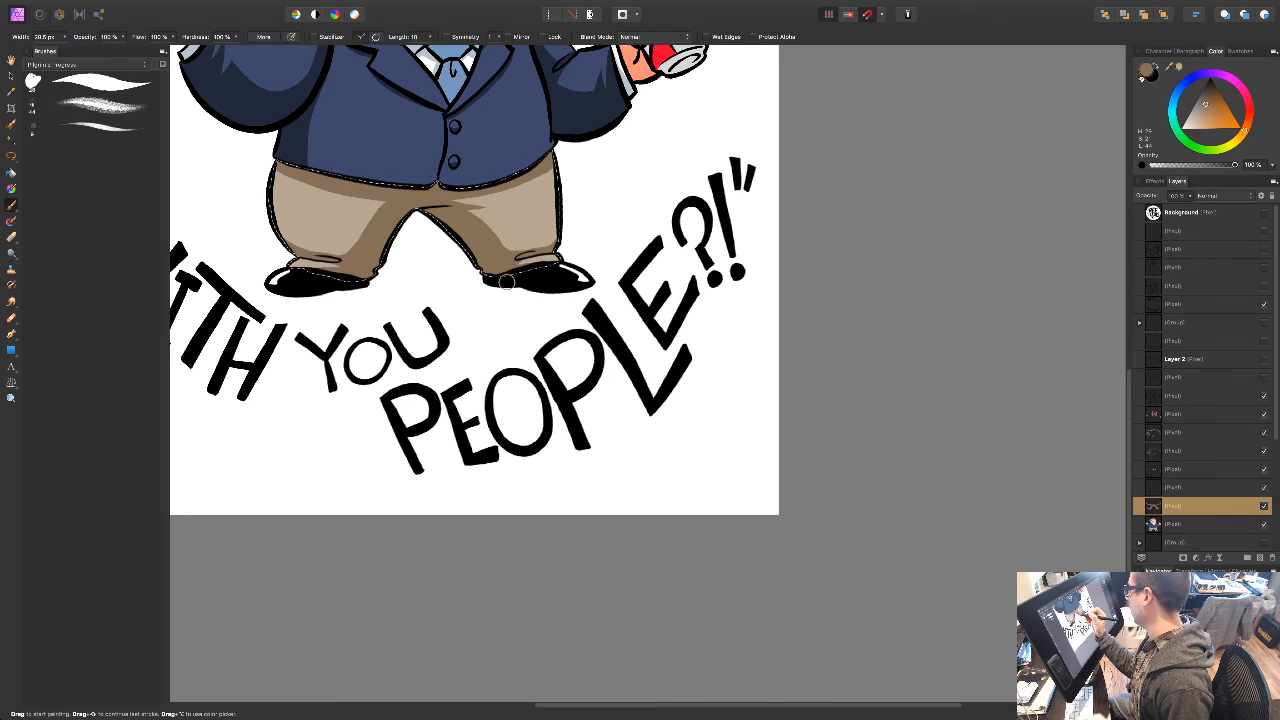
Step: Flood-select the can's light grey on the flat colour layer and add a new pixel layer directly above it
drag(507, 283, 656, 485)
drag(528, 363, 198, 391)
click(1205, 526)
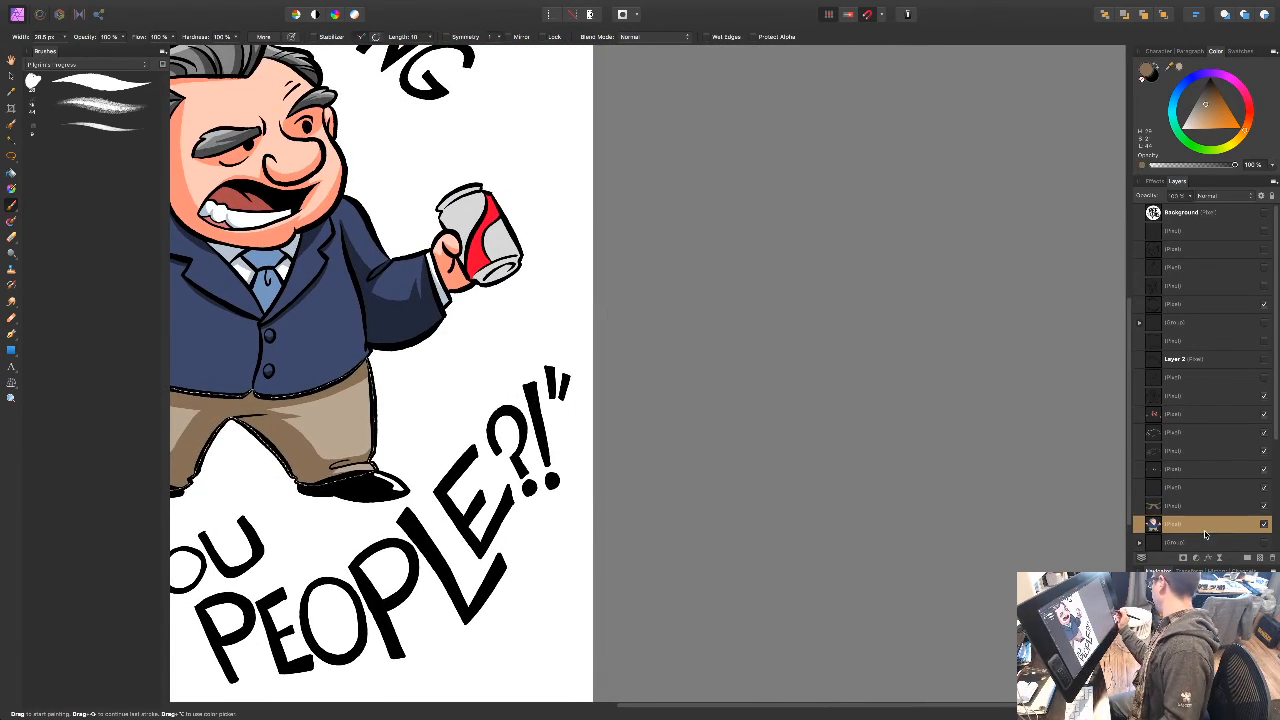
key(w)
click(475, 208)
click(1205, 506)
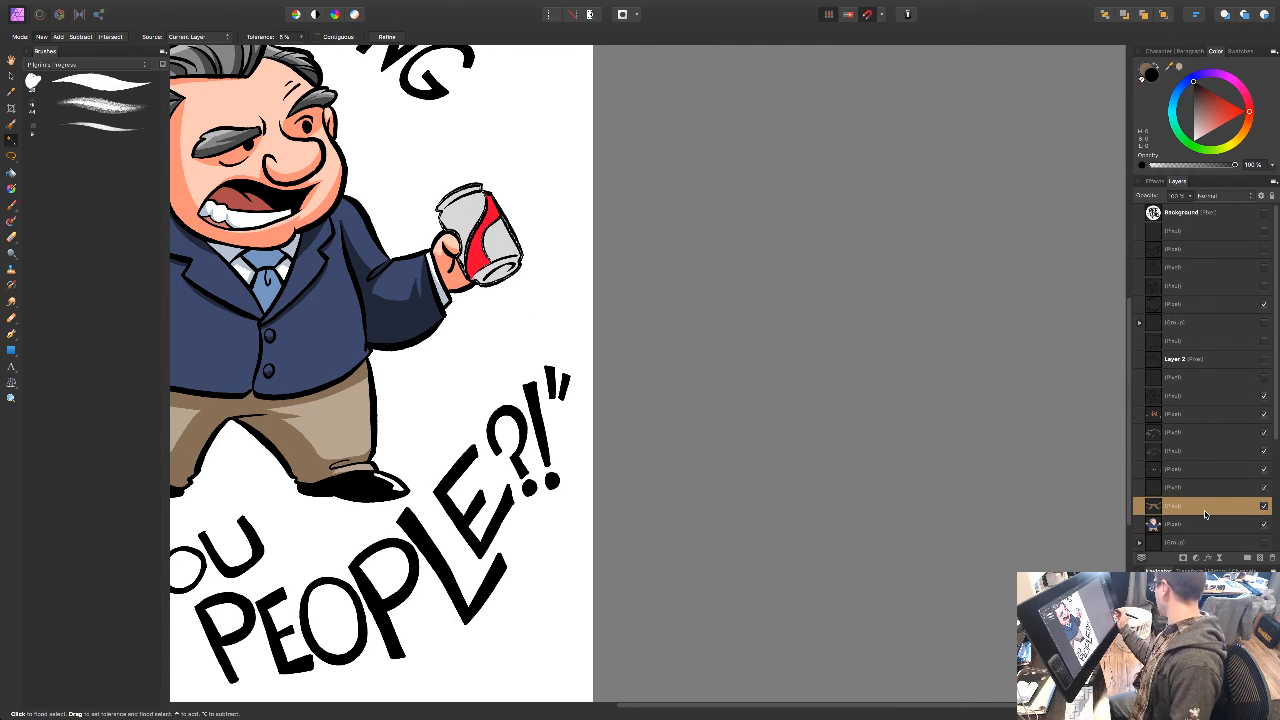
click(1205, 524)
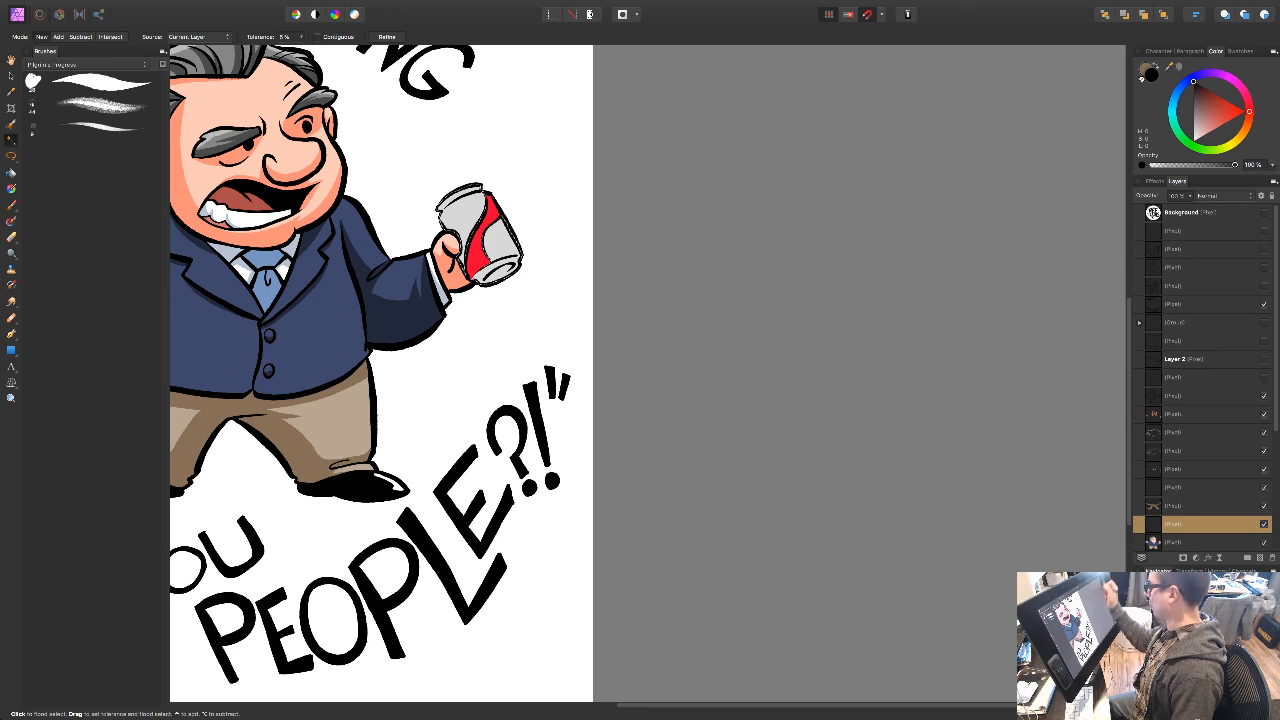
Step: Set the brush to a neutral mid grey and paint shadow bands along the can's body and rims
double_click(1151, 75)
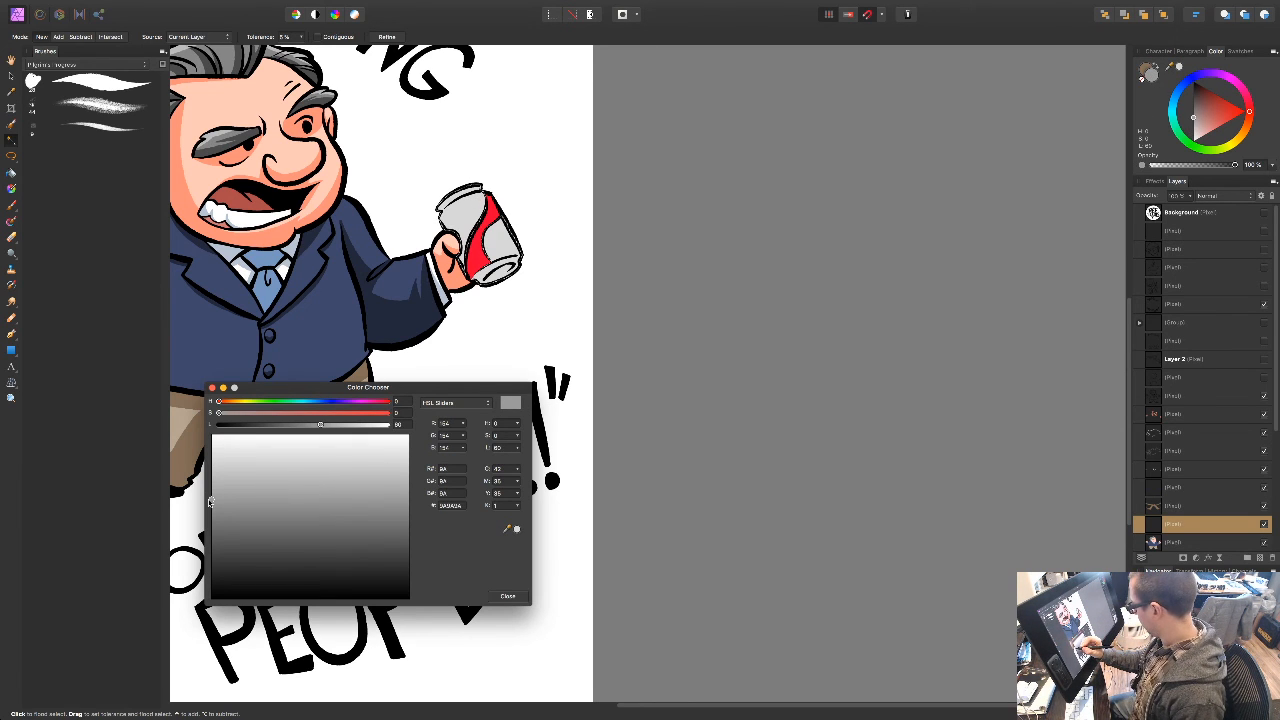
click(505, 595)
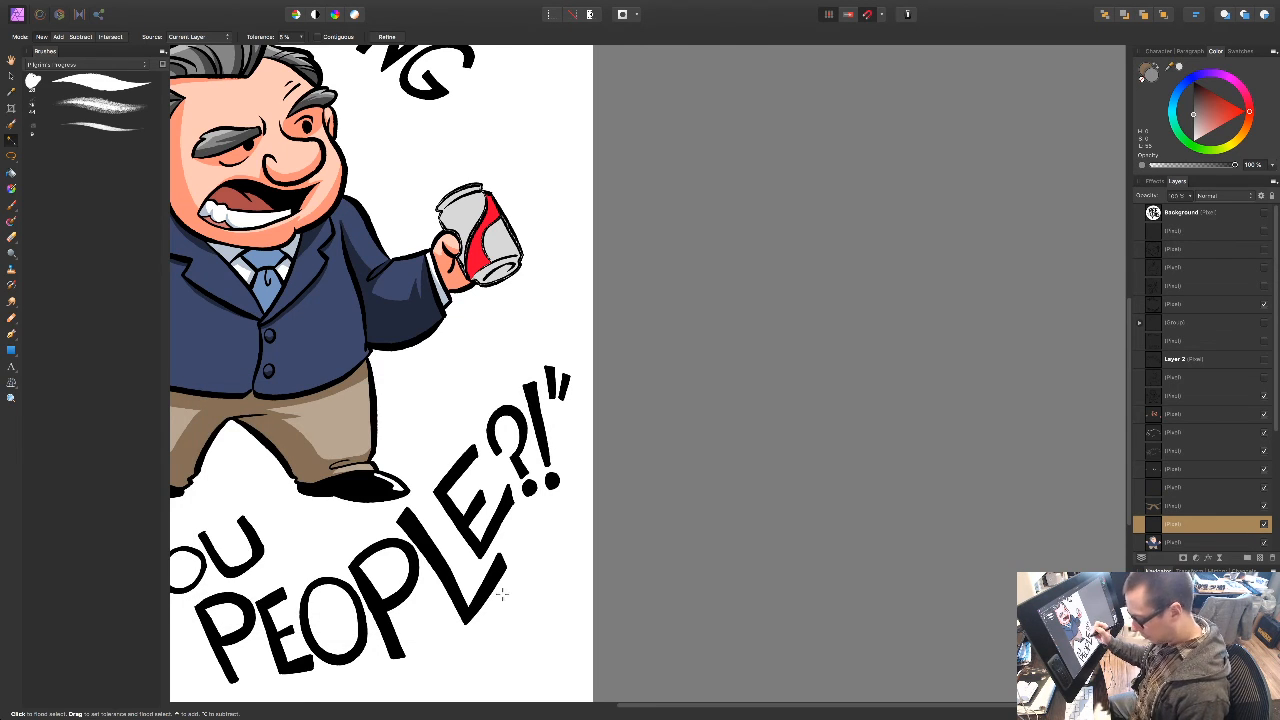
key(b)
mouse_move(541, 517)
mouse_down()
mouse_move(489, 449)
mouse_move(501, 452)
mouse_up()
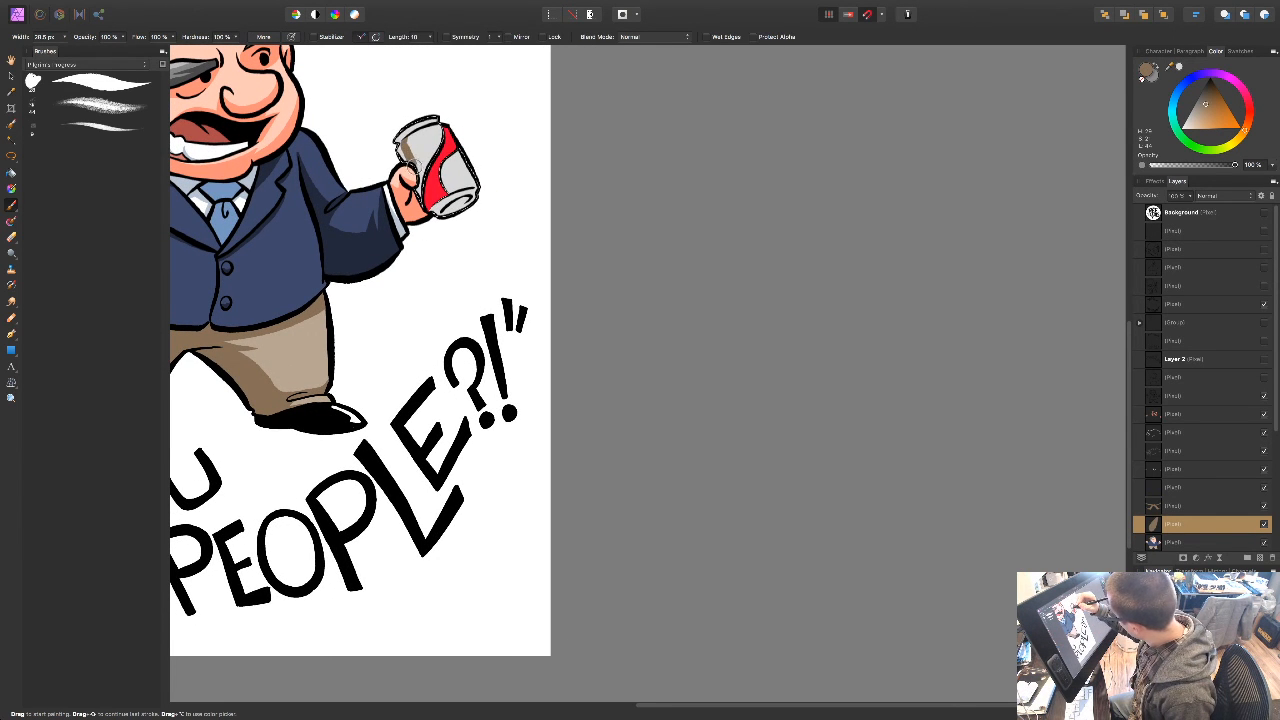
alt+click(405, 145)
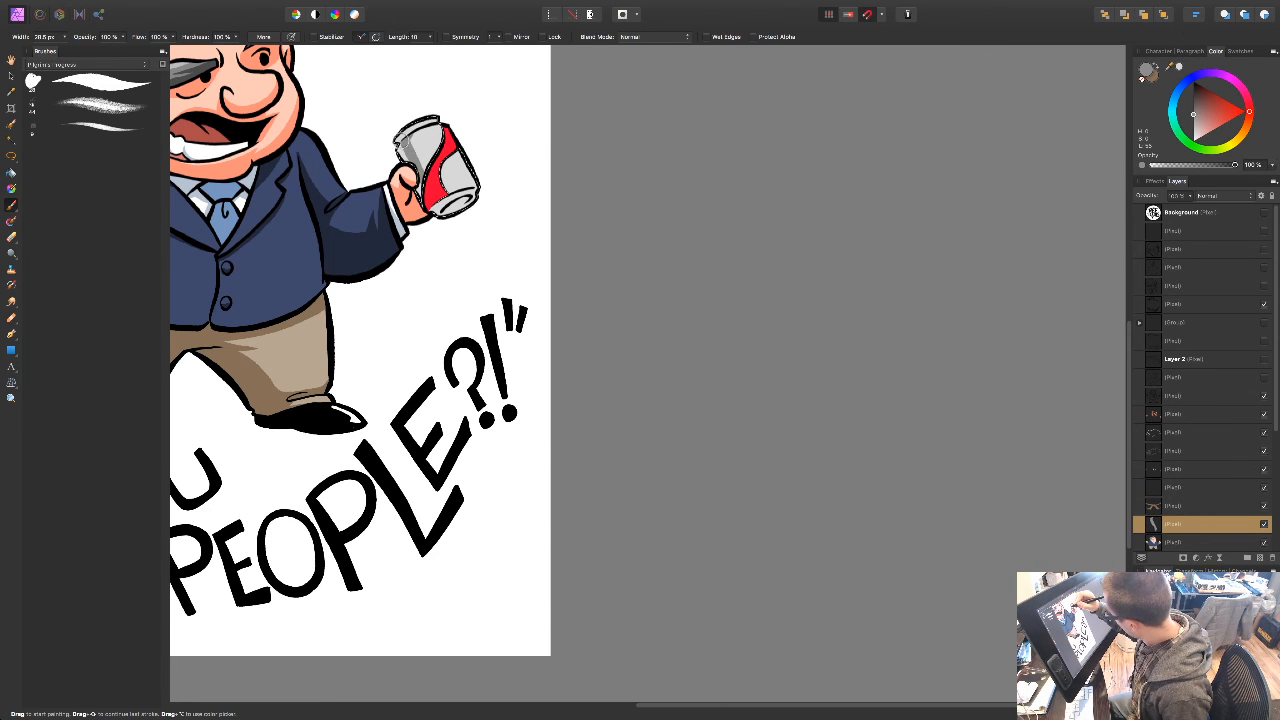
drag(424, 182, 432, 198)
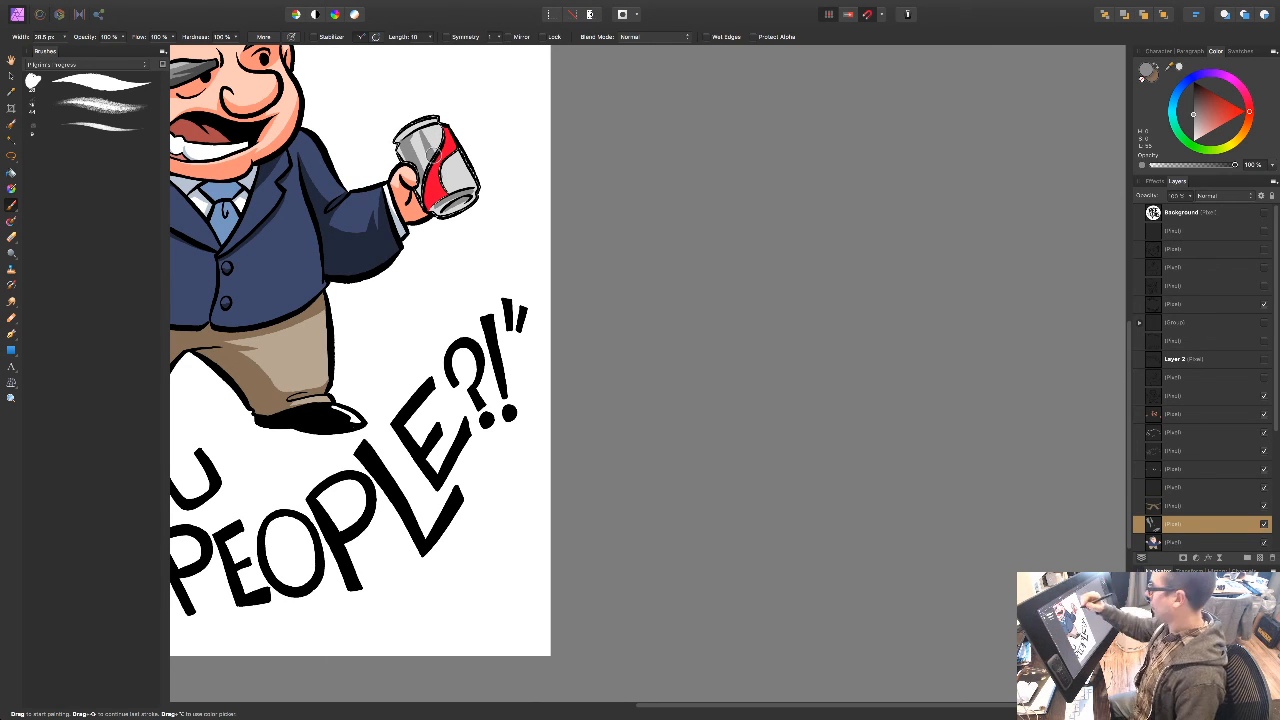
drag(446, 188, 427, 135)
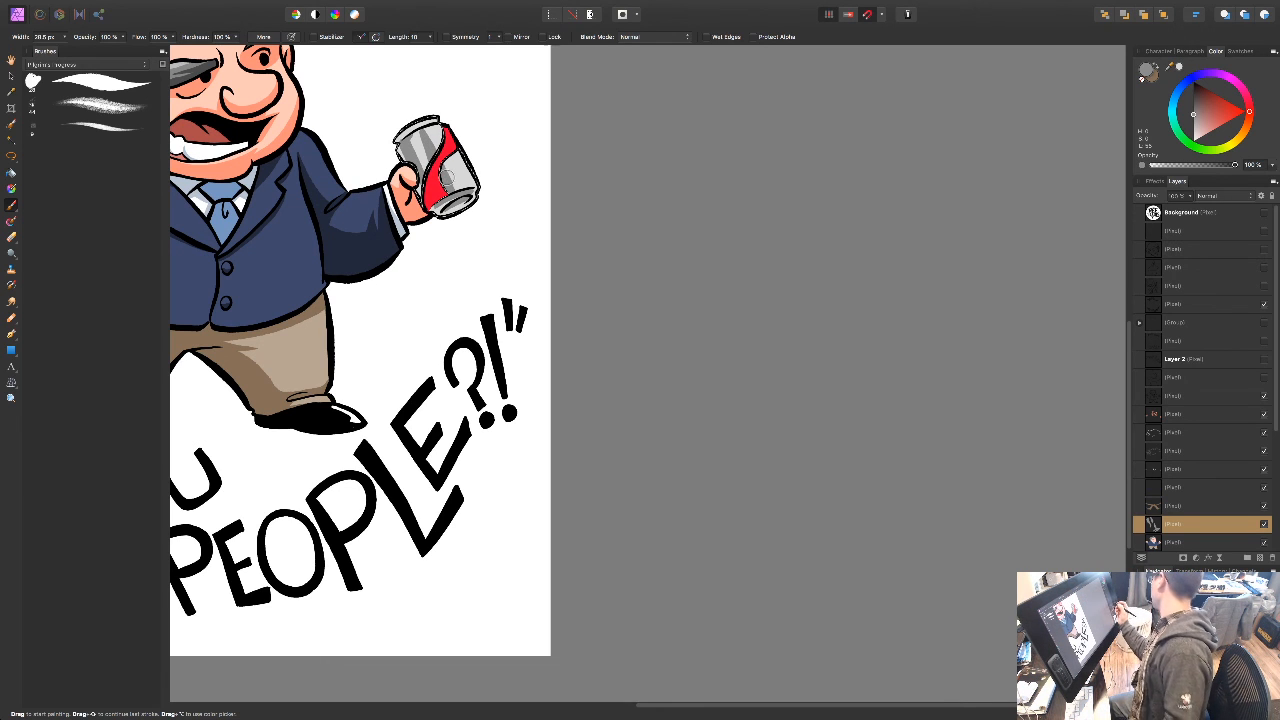
Step: Add another pixel layer and paint pure white highlights on the can's grey areas
click(1260, 560)
drag(1198, 128, 1185, 166)
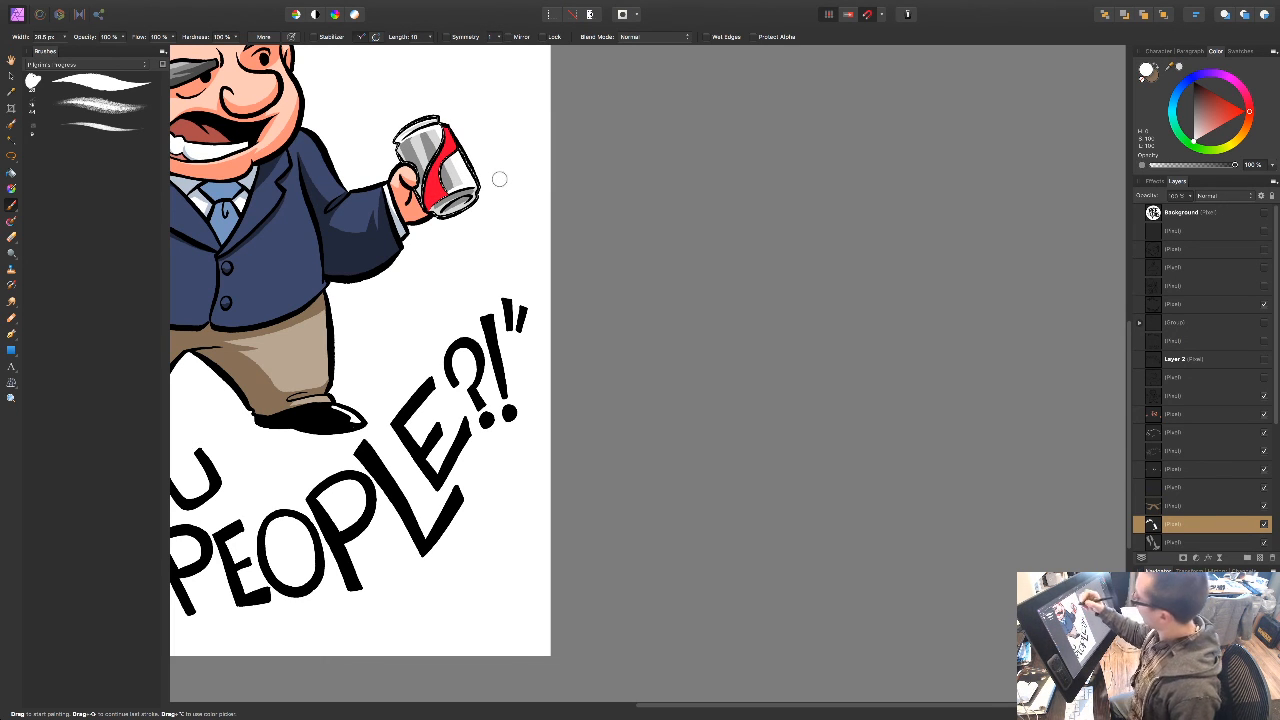
Step: Flood-select the can's red stripe on the flat colour layer and add a new pixel layer directly above it
drag(494, 449, 679, 471)
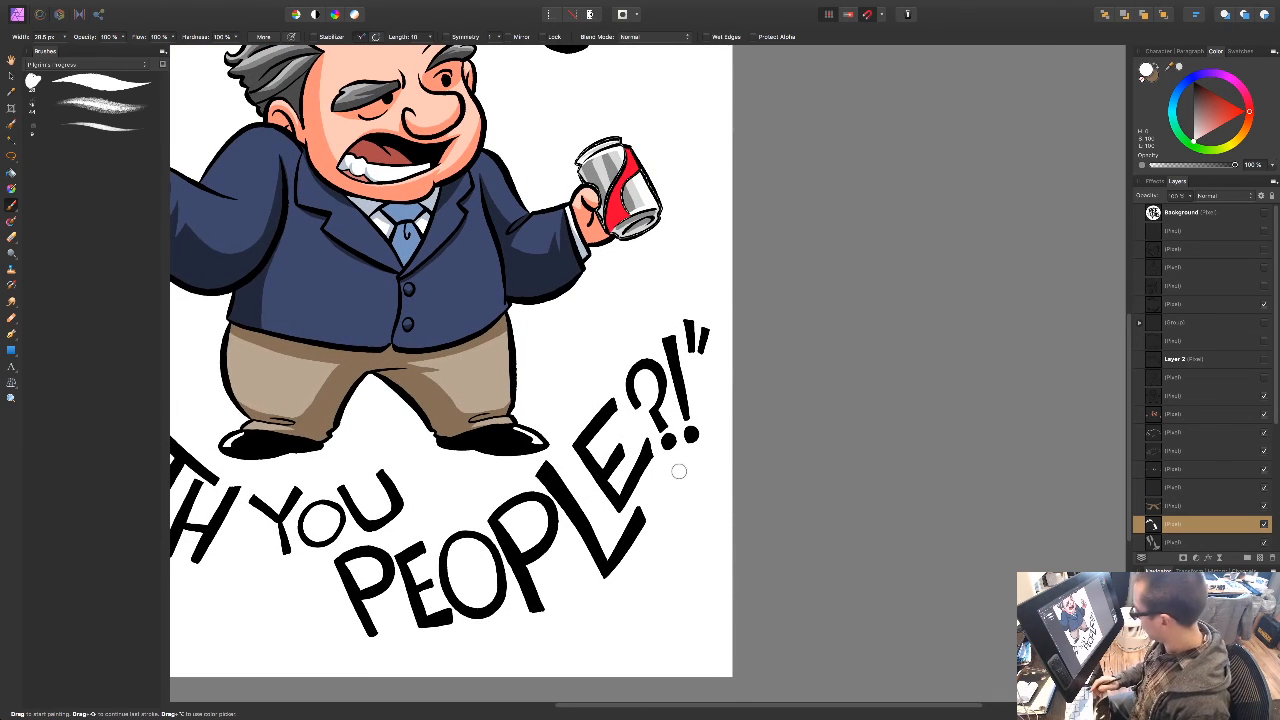
key(super+minus)
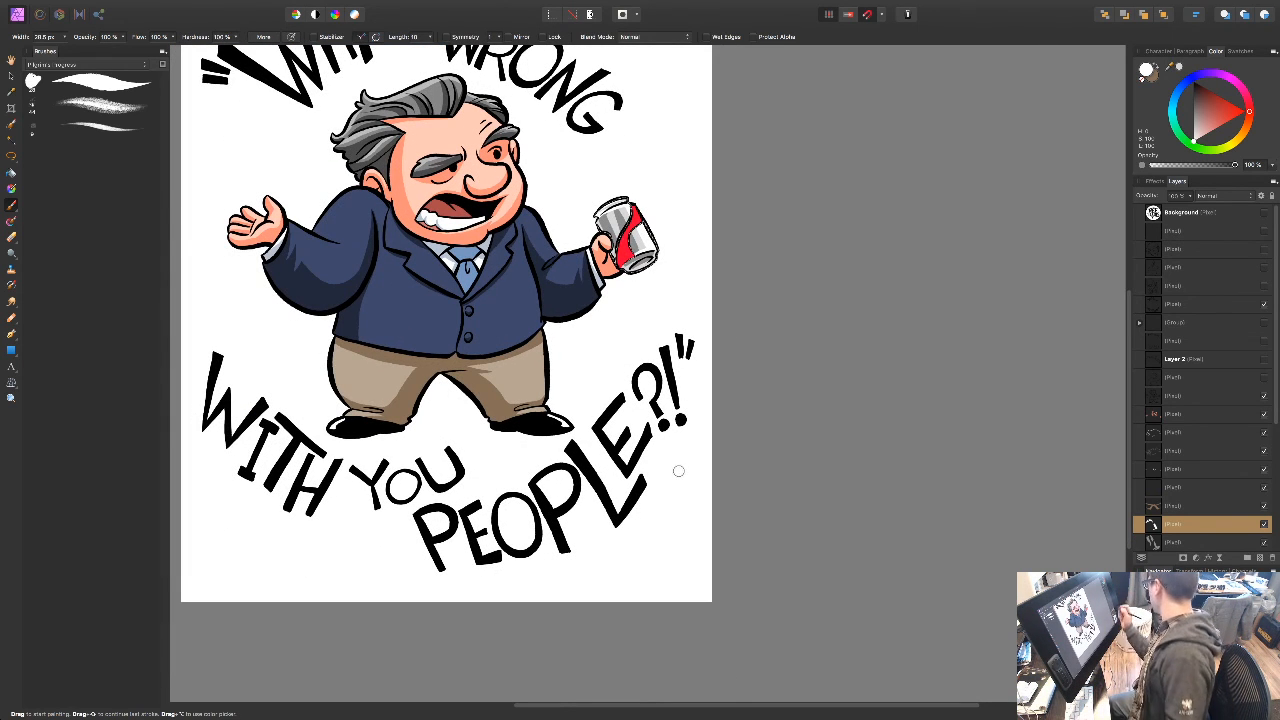
click(1192, 543)
scroll(1267, 470, down, 3)
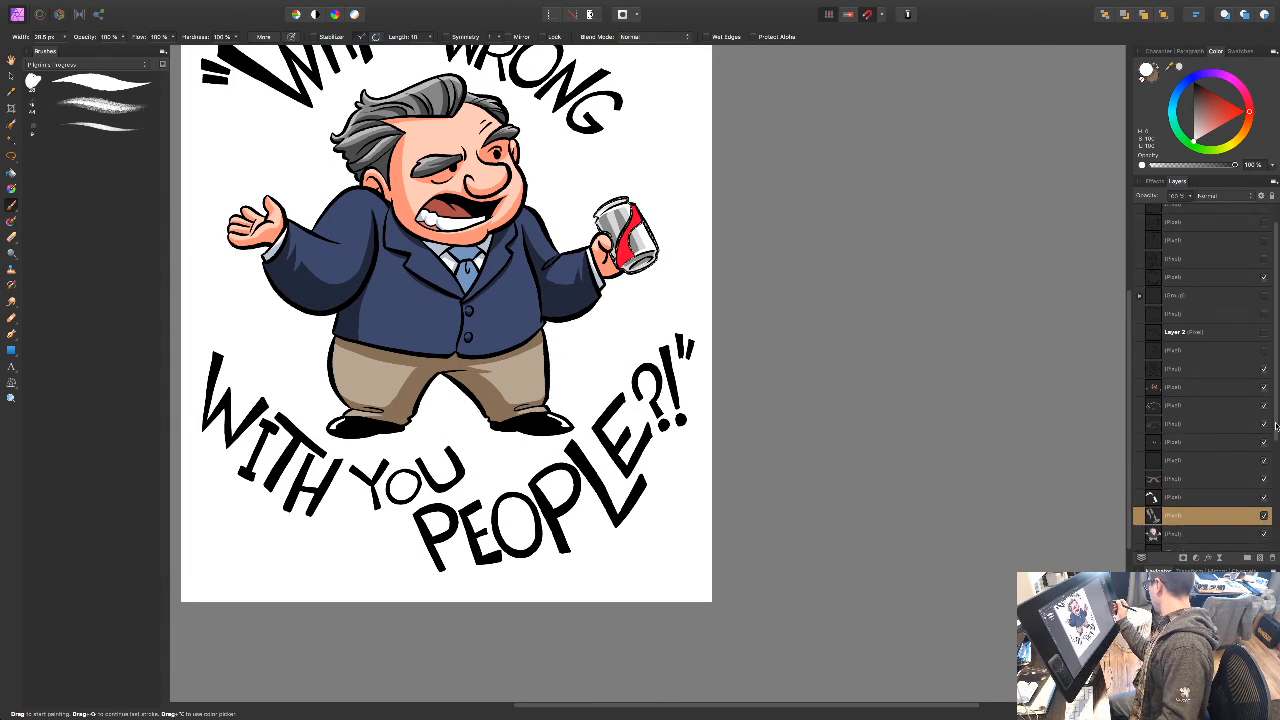
key(w)
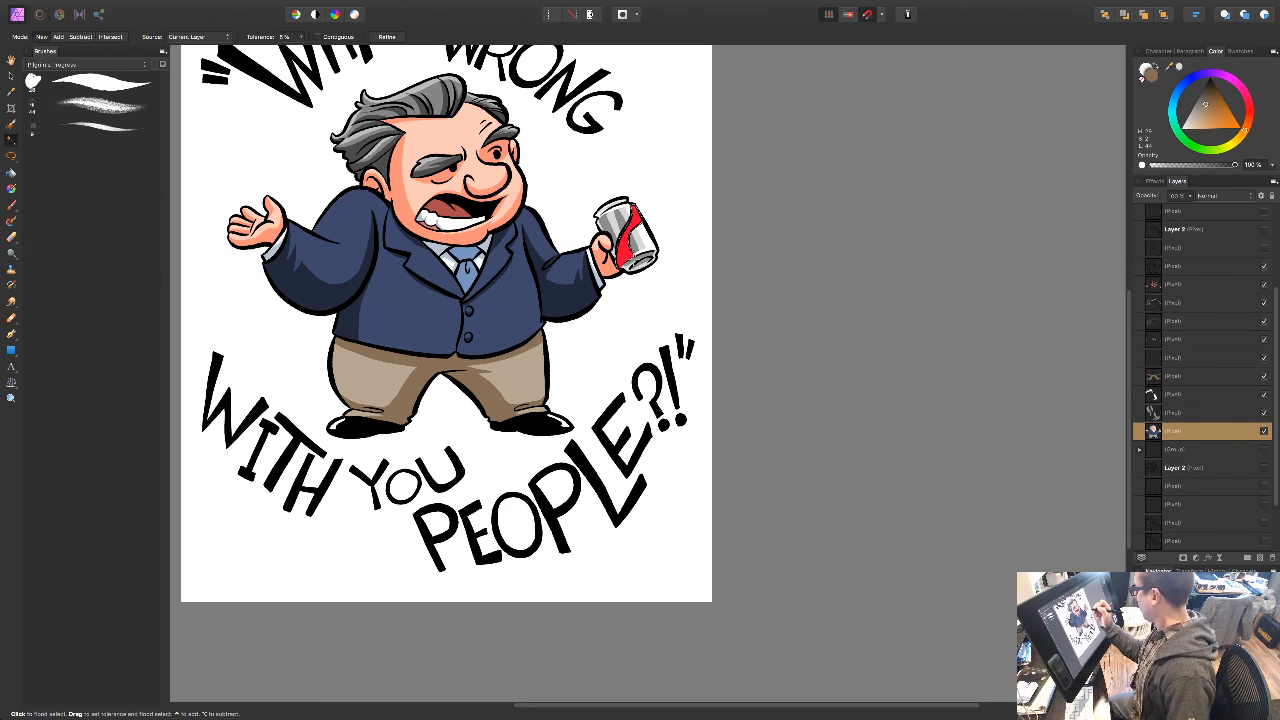
key(super+shift+n)
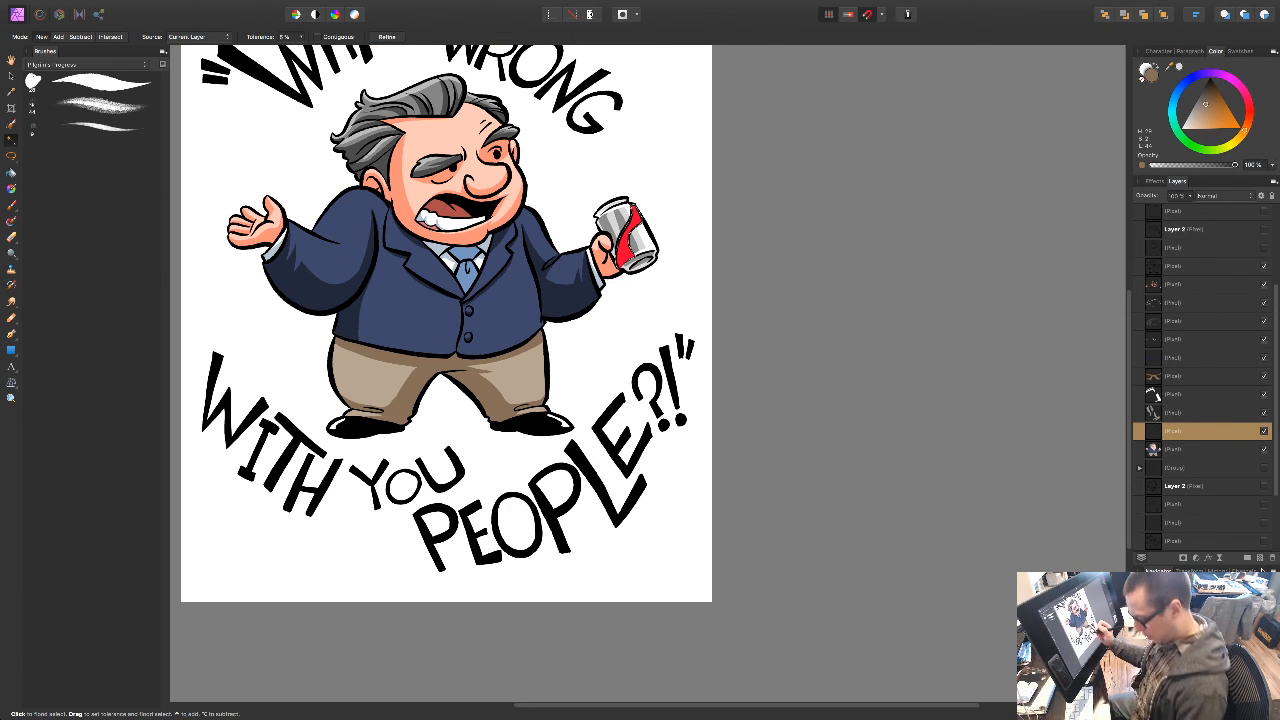
Step: Set the brush to a darker red and paint shadows on the can's red stripe on the new layer
key(b)
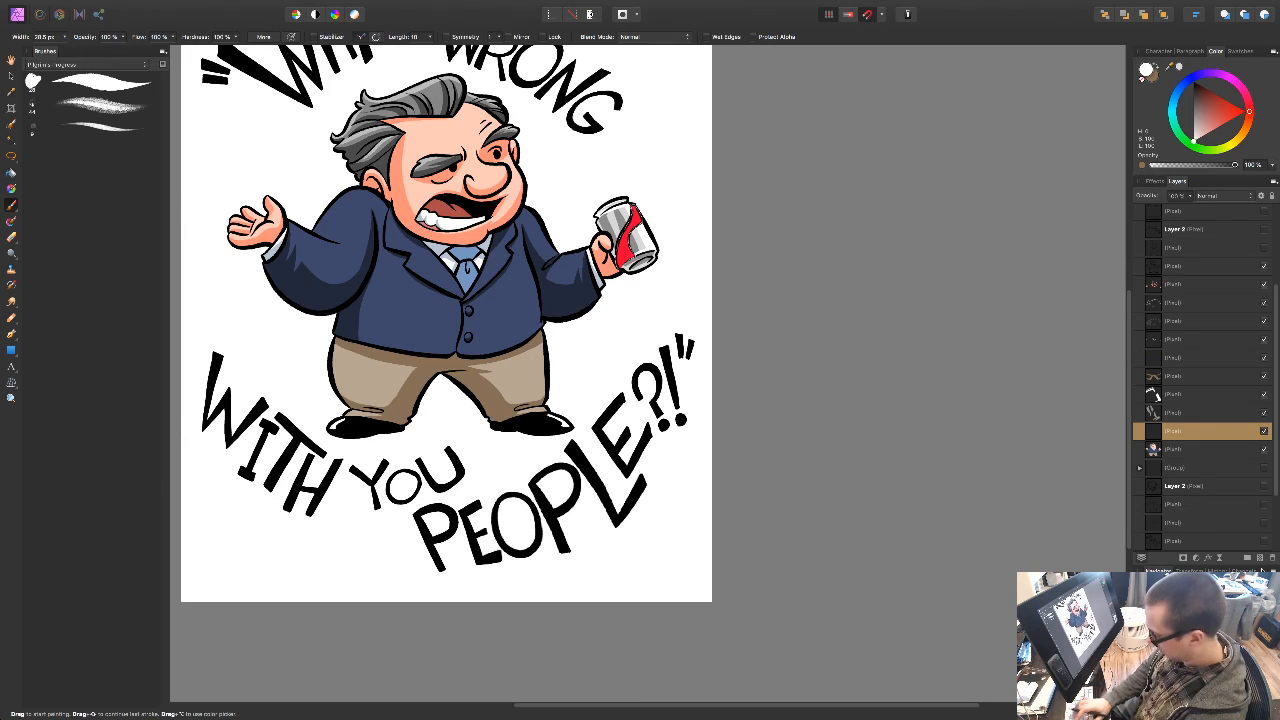
key(super+plus)
key(super+plus)
drag(622, 333, 487, 518)
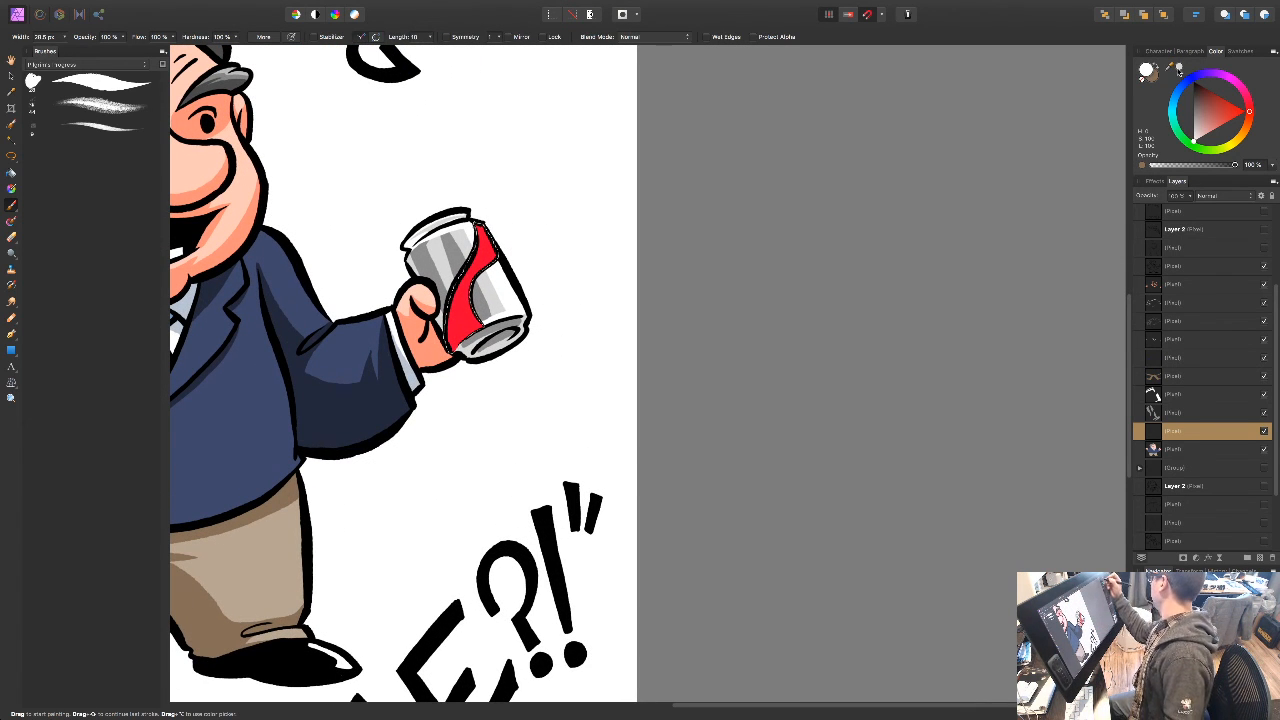
drag(1191, 117, 1222, 103)
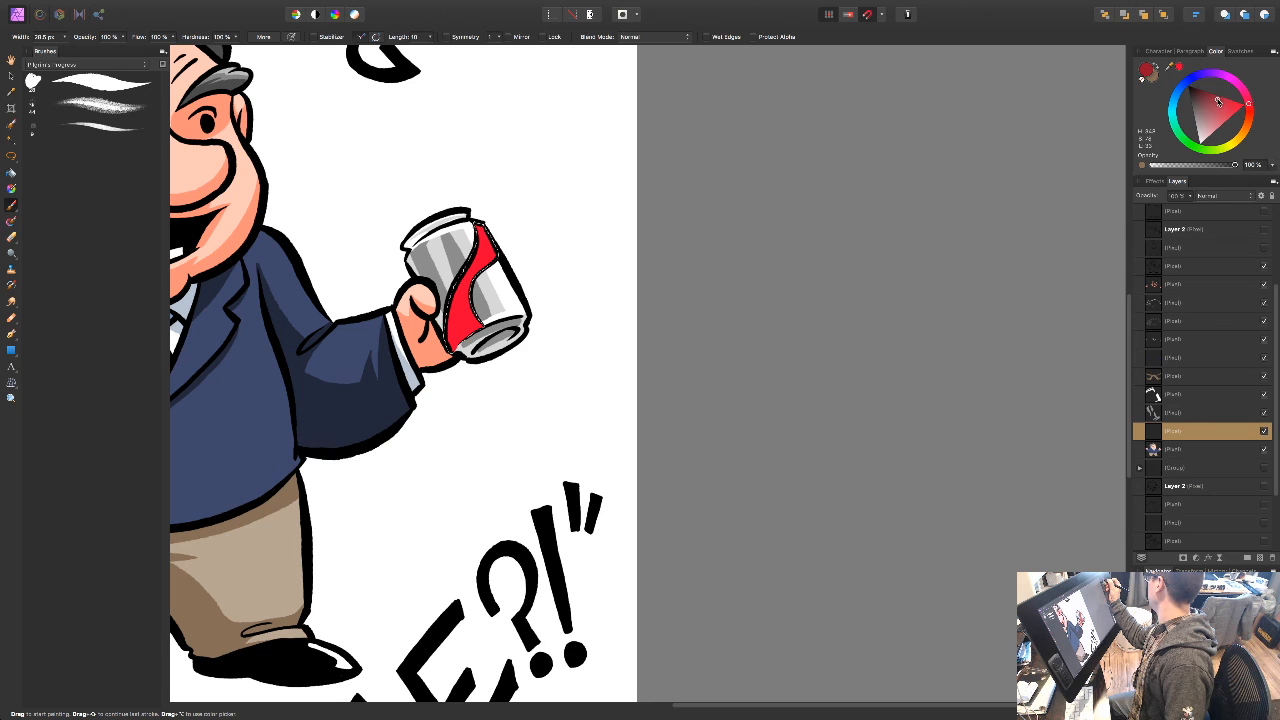
click(1205, 452)
click(1197, 434)
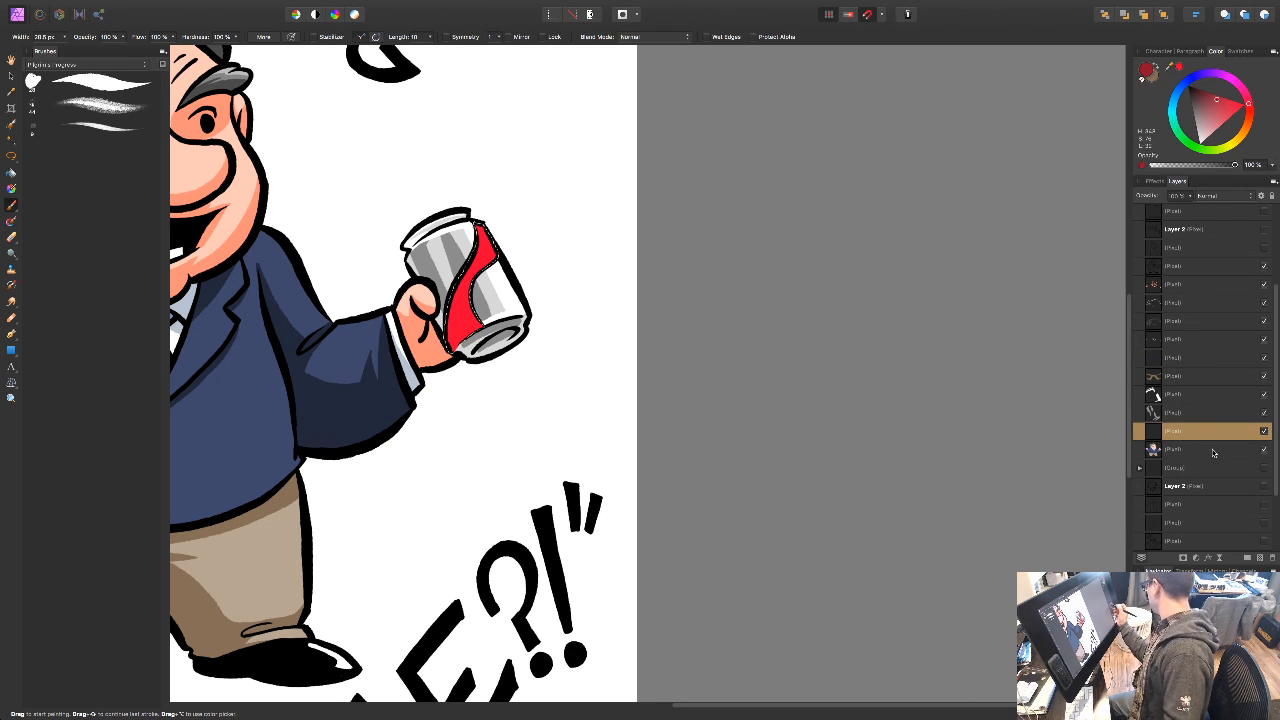
key(b)
scroll(418, 325, right, 3)
scroll(418, 325, down, 2)
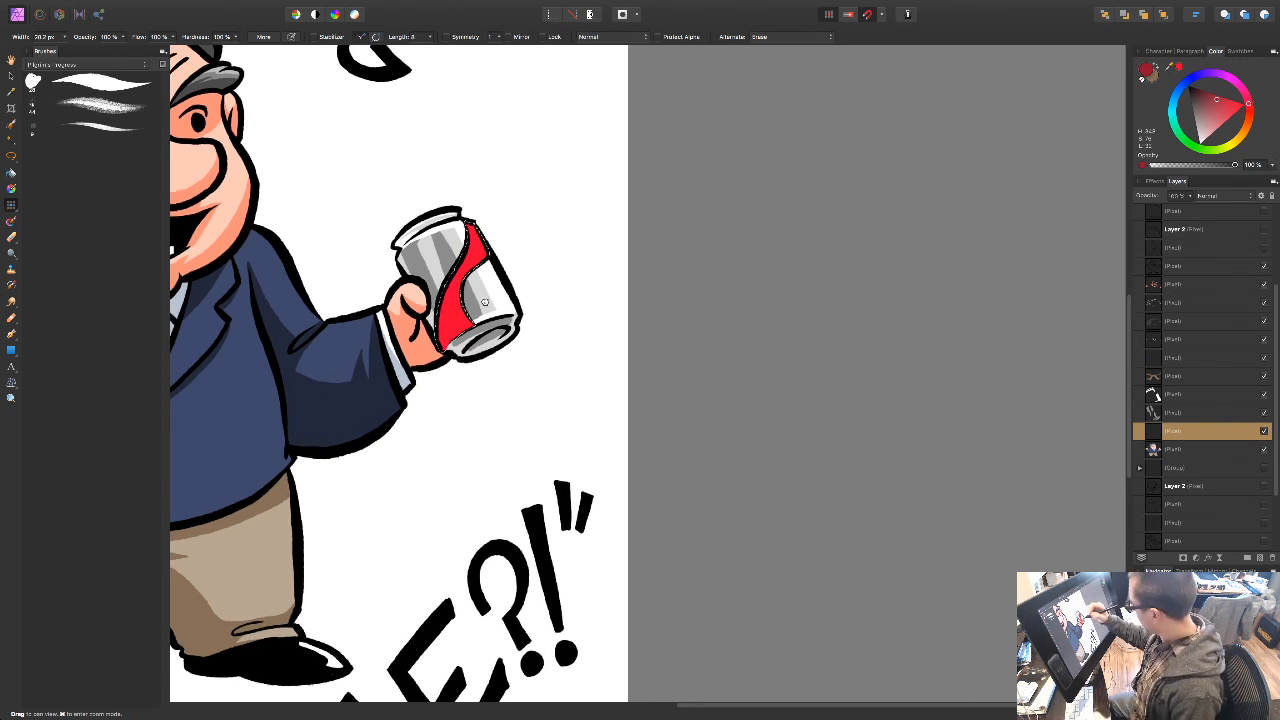
drag(422, 305, 388, 271)
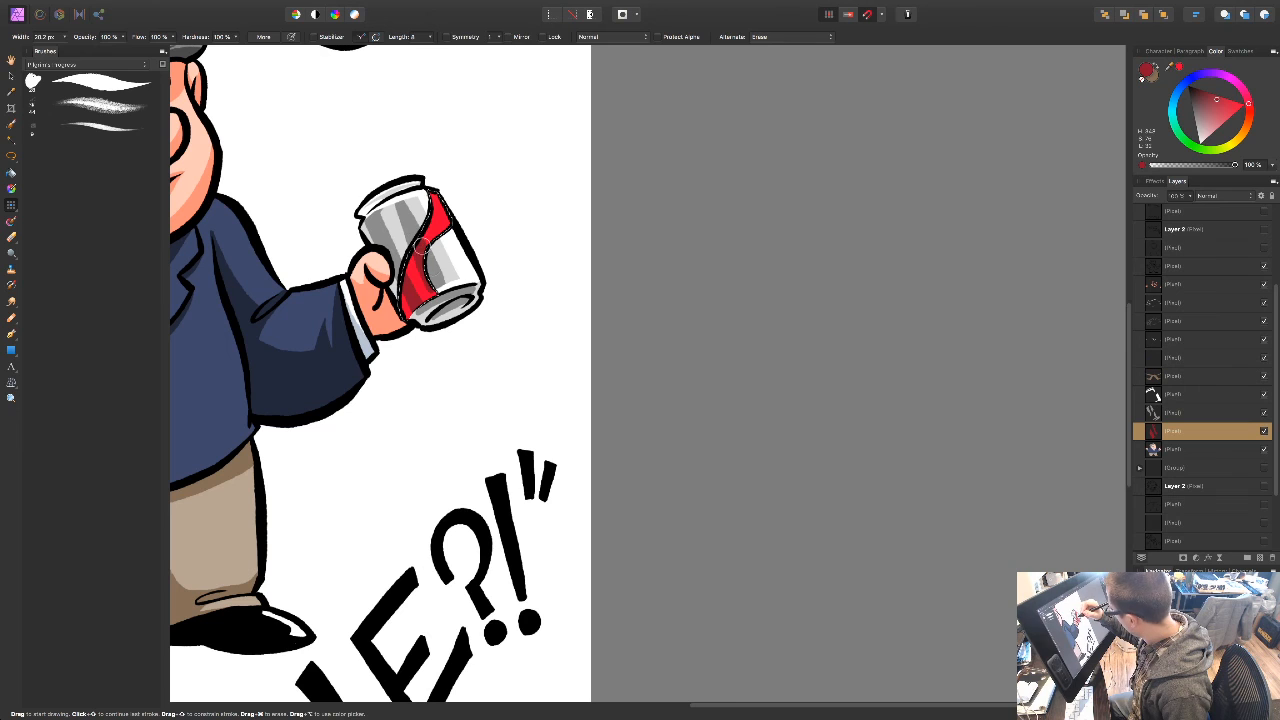
Step: Add another pixel layer and paint lighter pinkish-red highlights on the can's red stripe
scroll(597, 375, left, 5)
scroll(597, 375, down, 2)
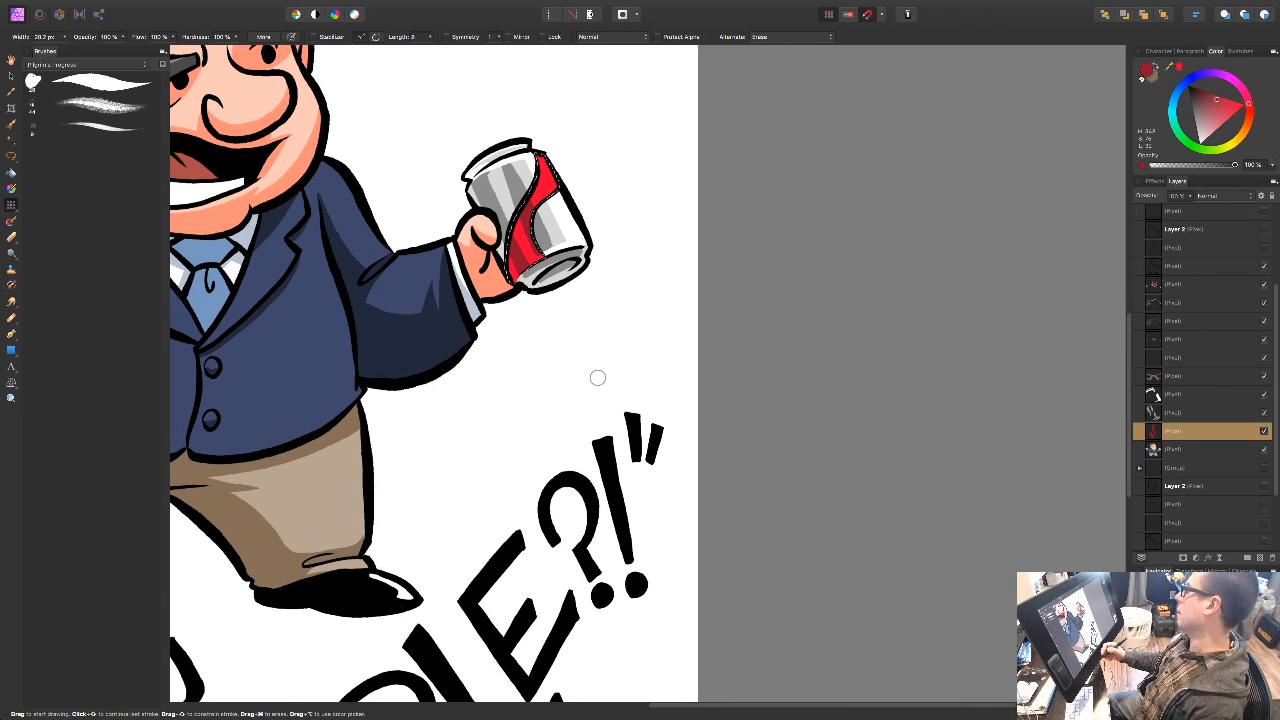
scroll(803, 523, right, 3)
scroll(783, 506, down, 1)
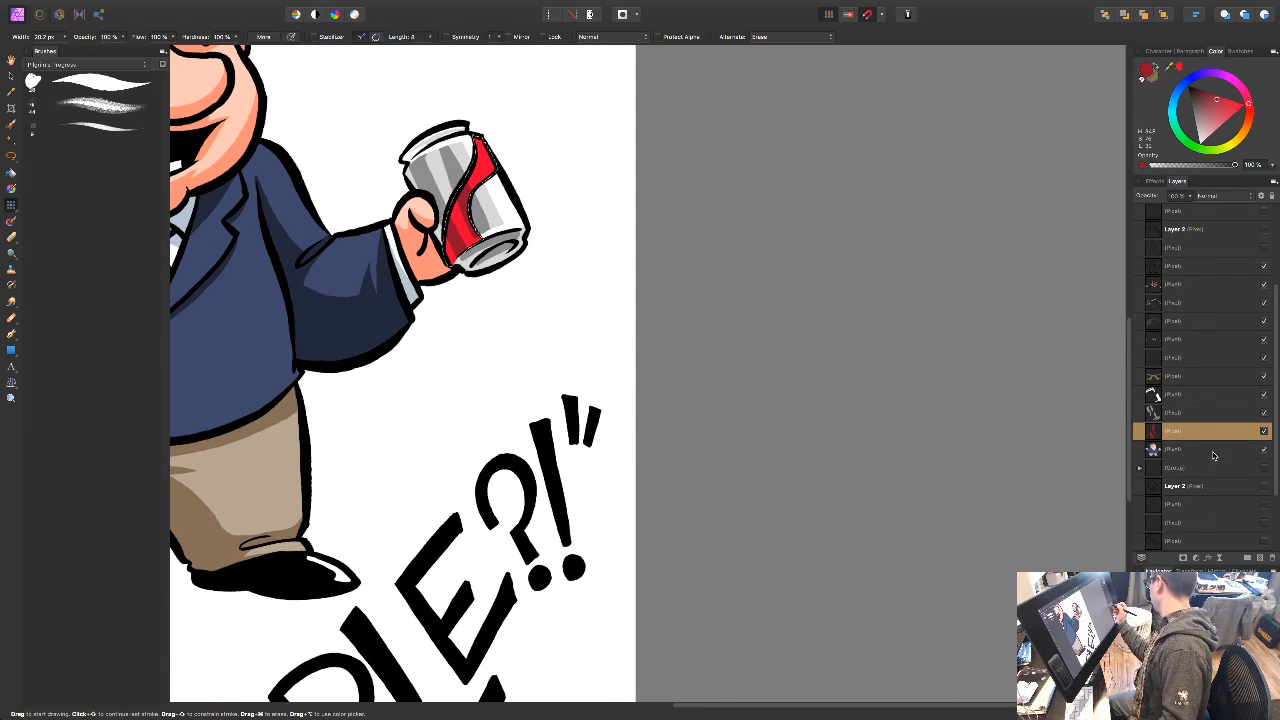
click(1266, 557)
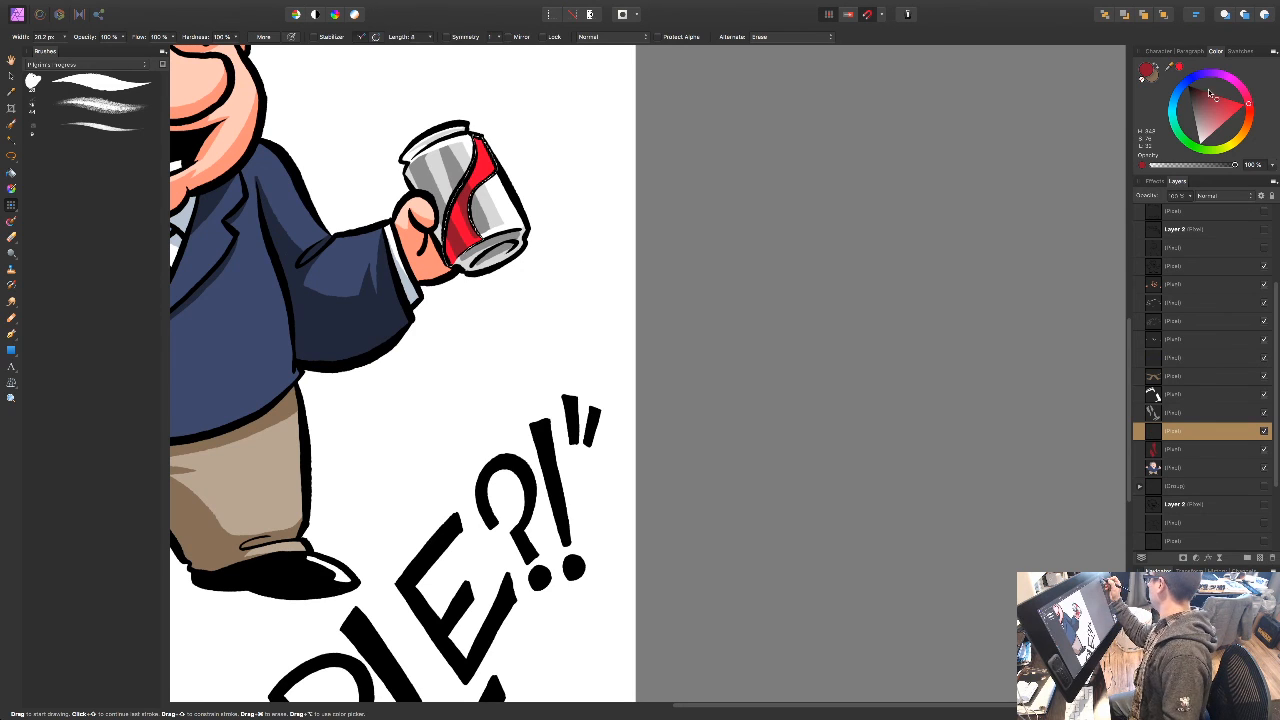
drag(1221, 117, 1230, 126)
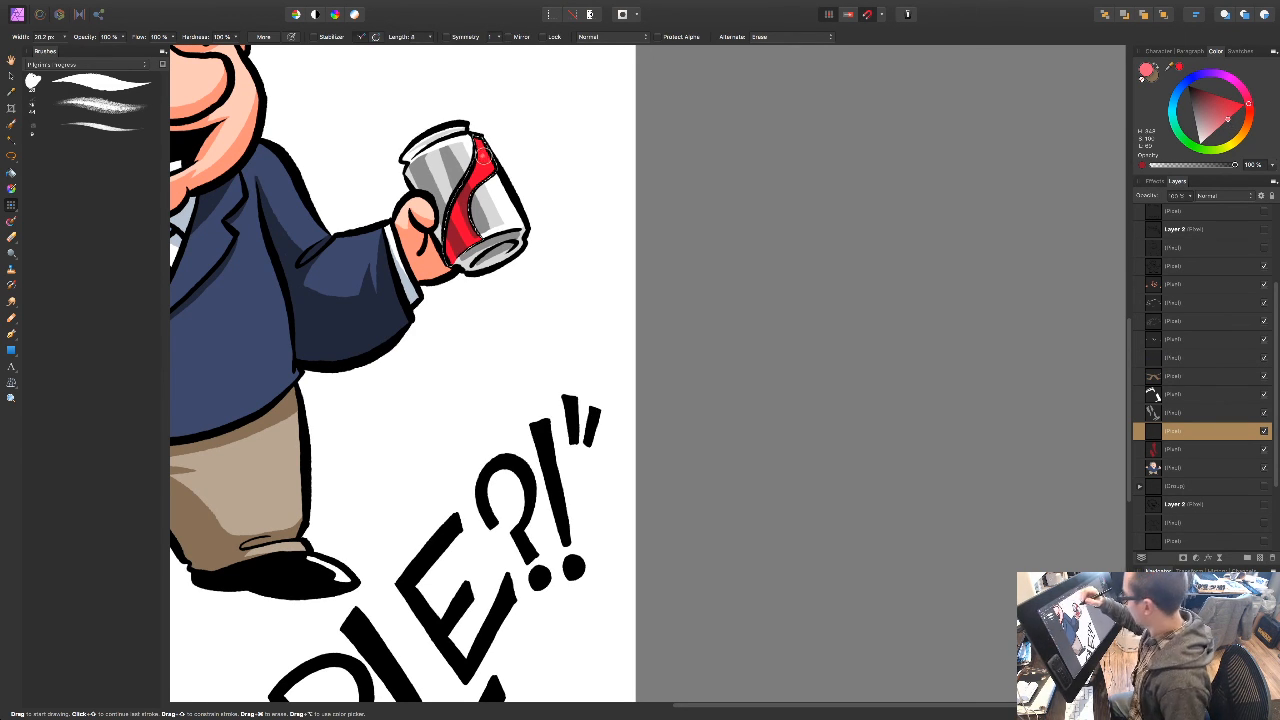
mouse_move(490, 178)
mouse_down()
mouse_move(474, 143)
mouse_move(492, 170)
mouse_up()
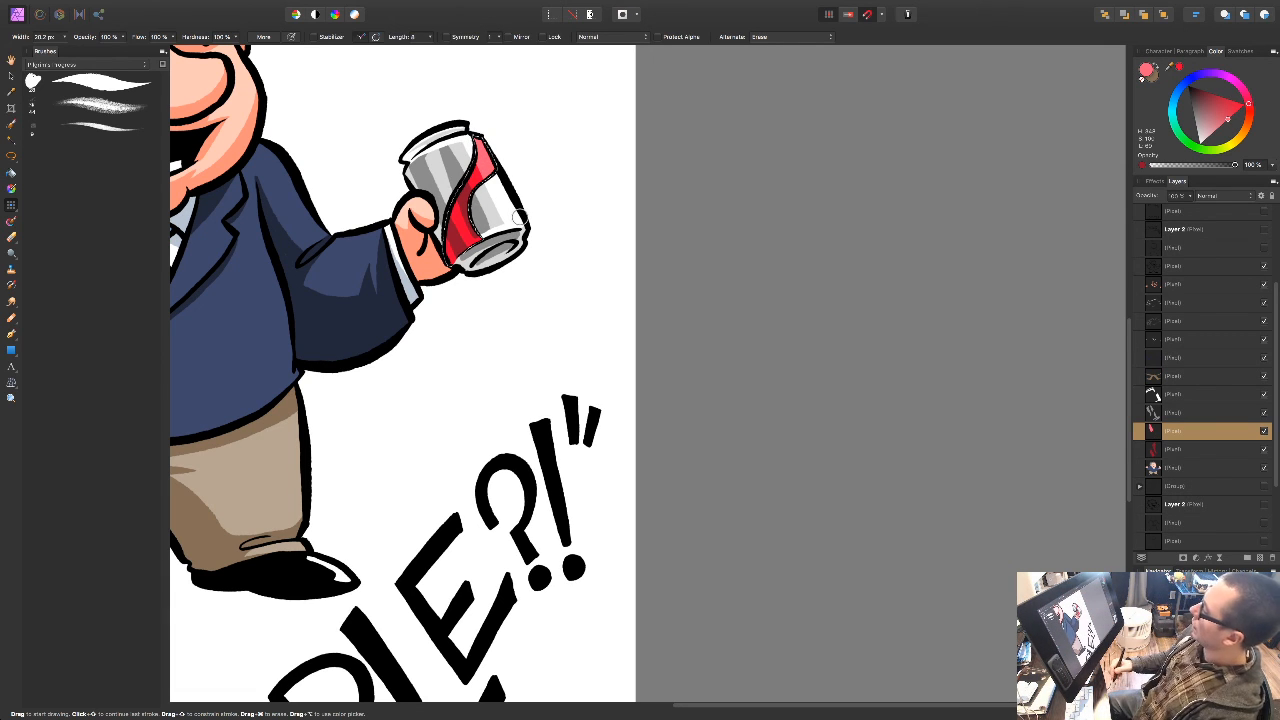
Step: Examine the whole cartoon with the shaded and highlighted can
key(super+minus)
key(super+minus)
key(super+equal)
key(super+minus)
key(super+minus)
key(super+equal)
mouse_move(518, 383)
mouse_down()
mouse_move(597, 400)
mouse_move(600, 389)
mouse_up()
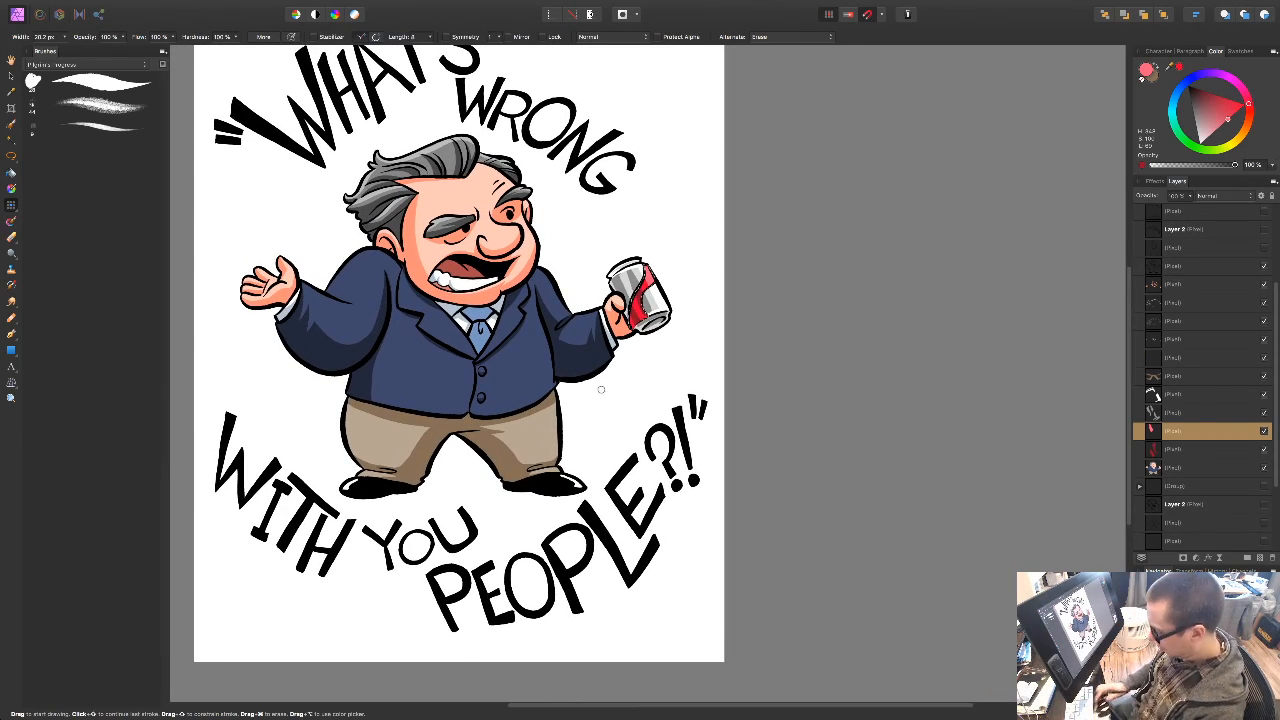
key(super+minus)
key(super+equal)
drag(601, 389, 648, 429)
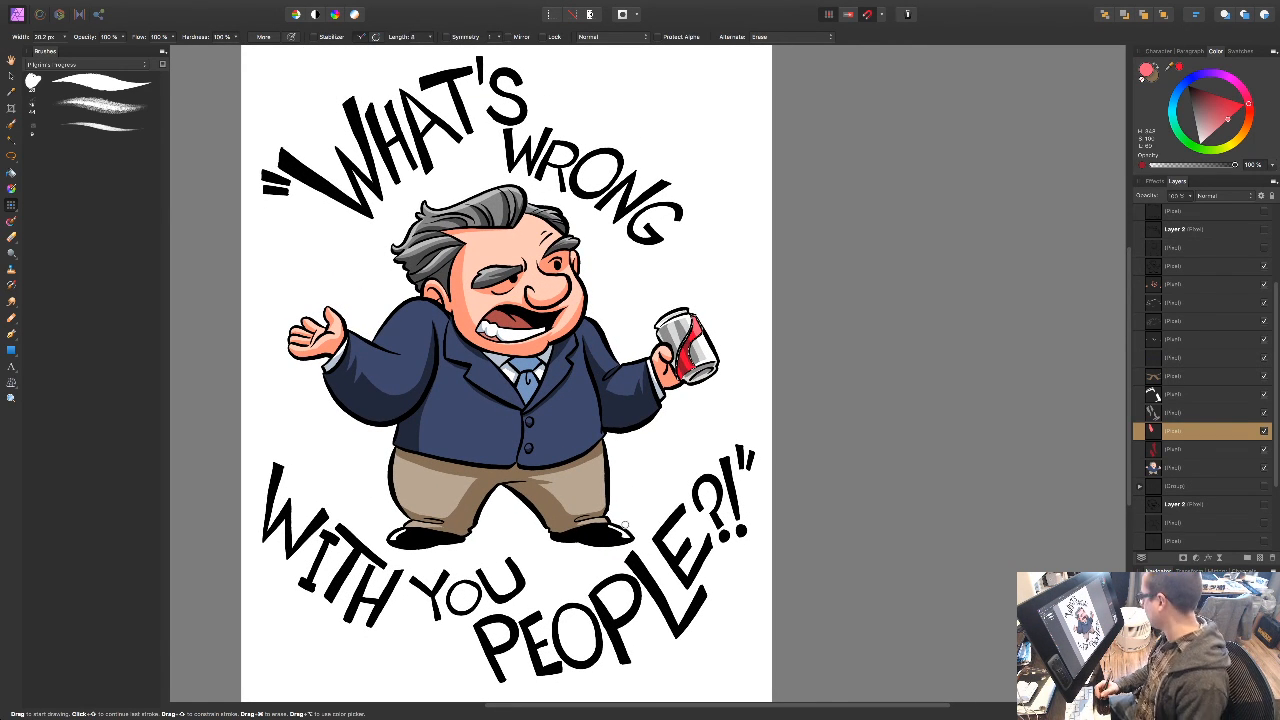
Step: Flood-select the skin areas on the flat colour layer and add a new pixel layer directly above it
click(1219, 470)
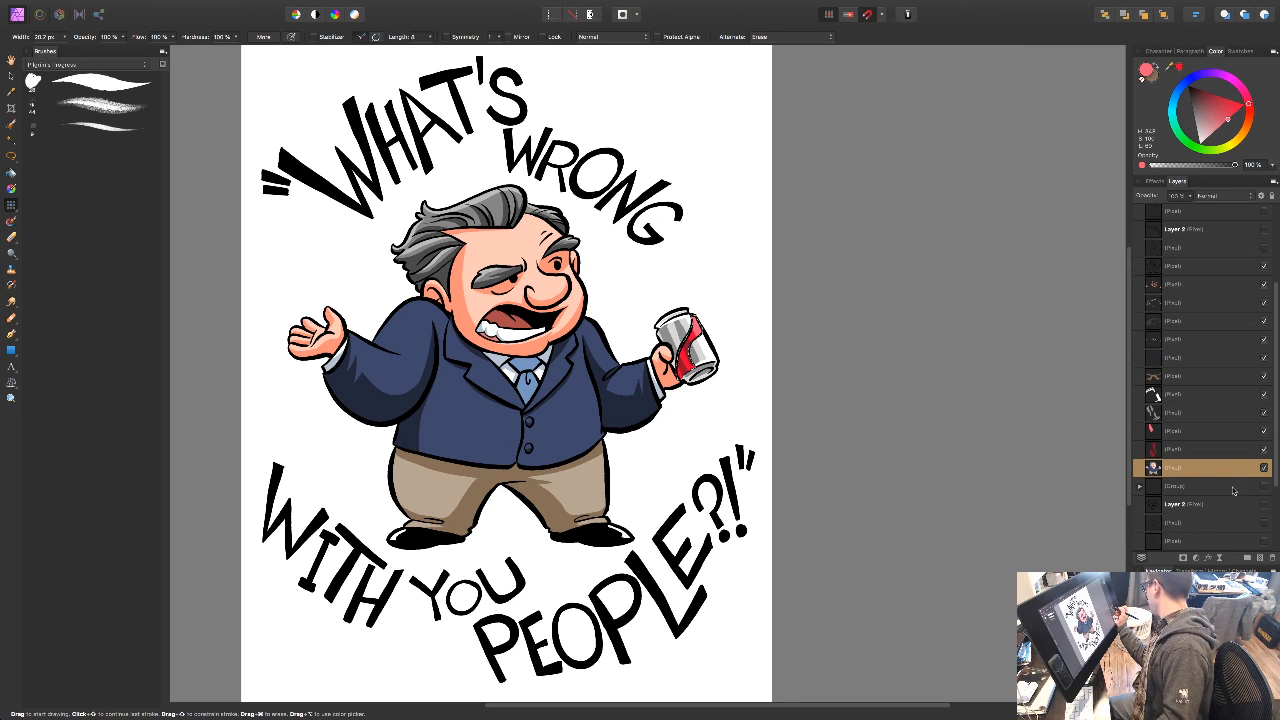
key(w)
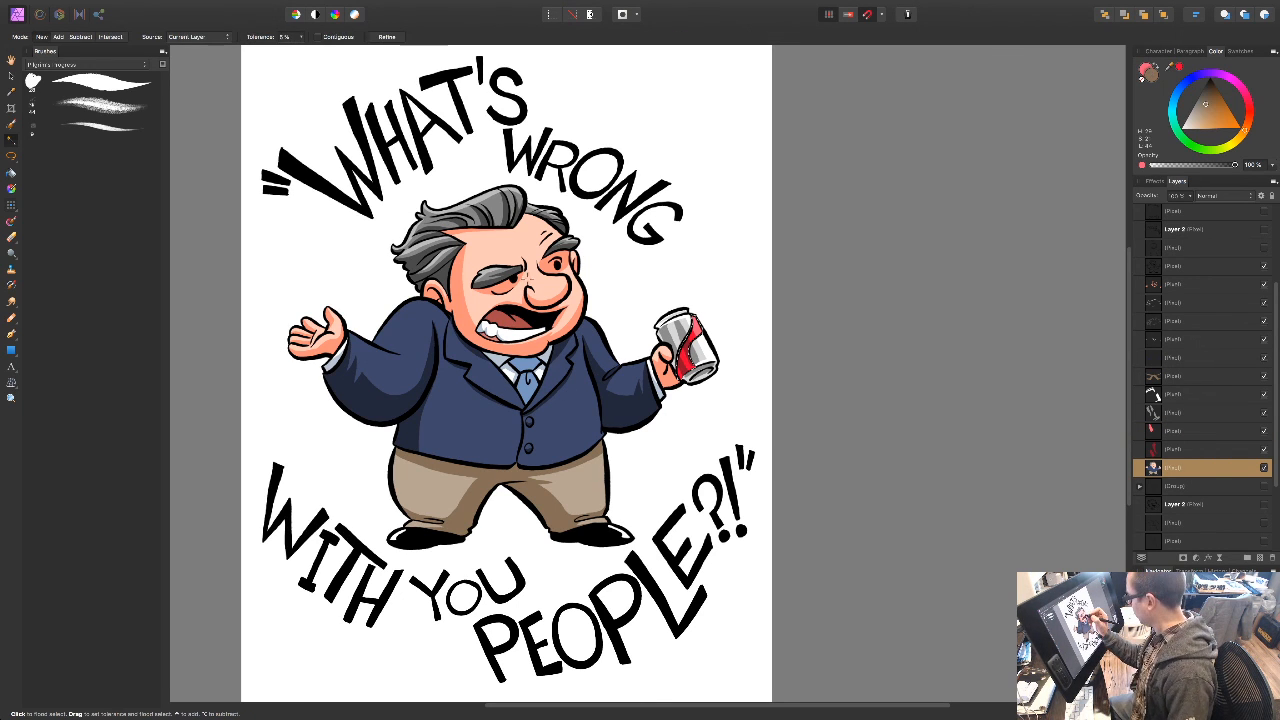
key(super+shift+n)
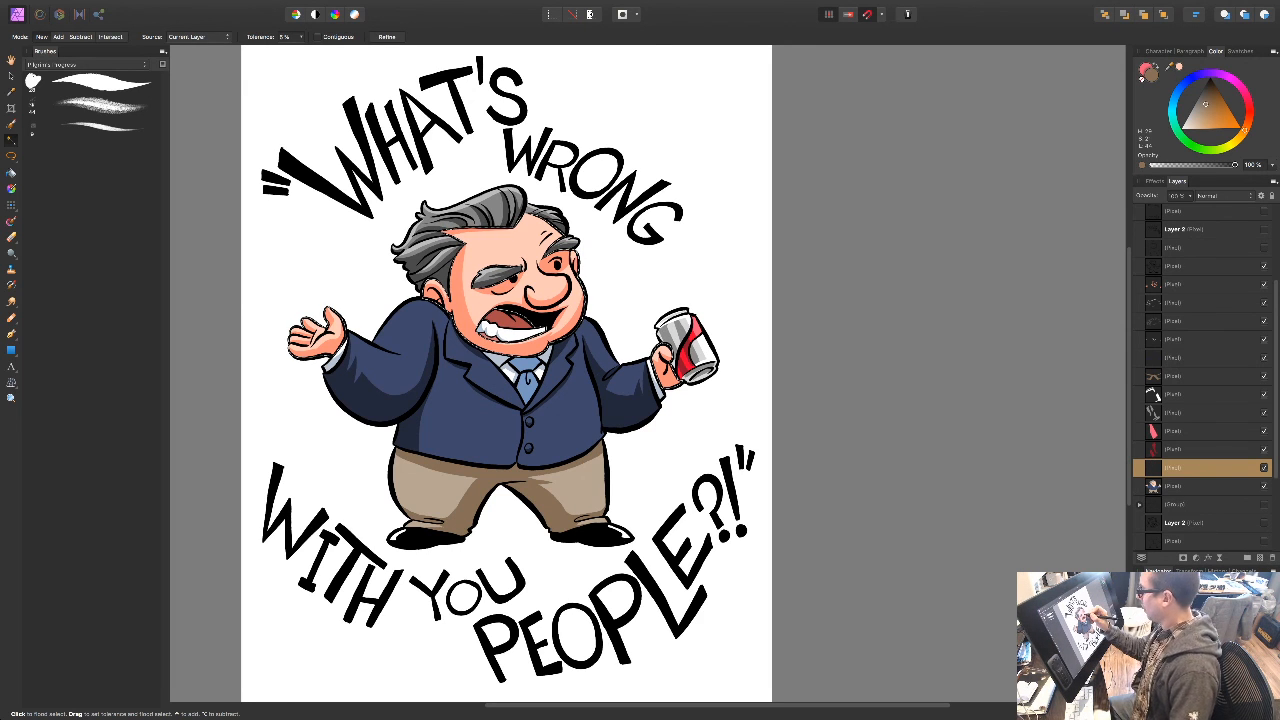
Step: Mix a near-white tint from the sampled skin colour and make it the active brush colour, undoing the stray pink stroke on the forehead
click(1179, 66)
click(1193, 139)
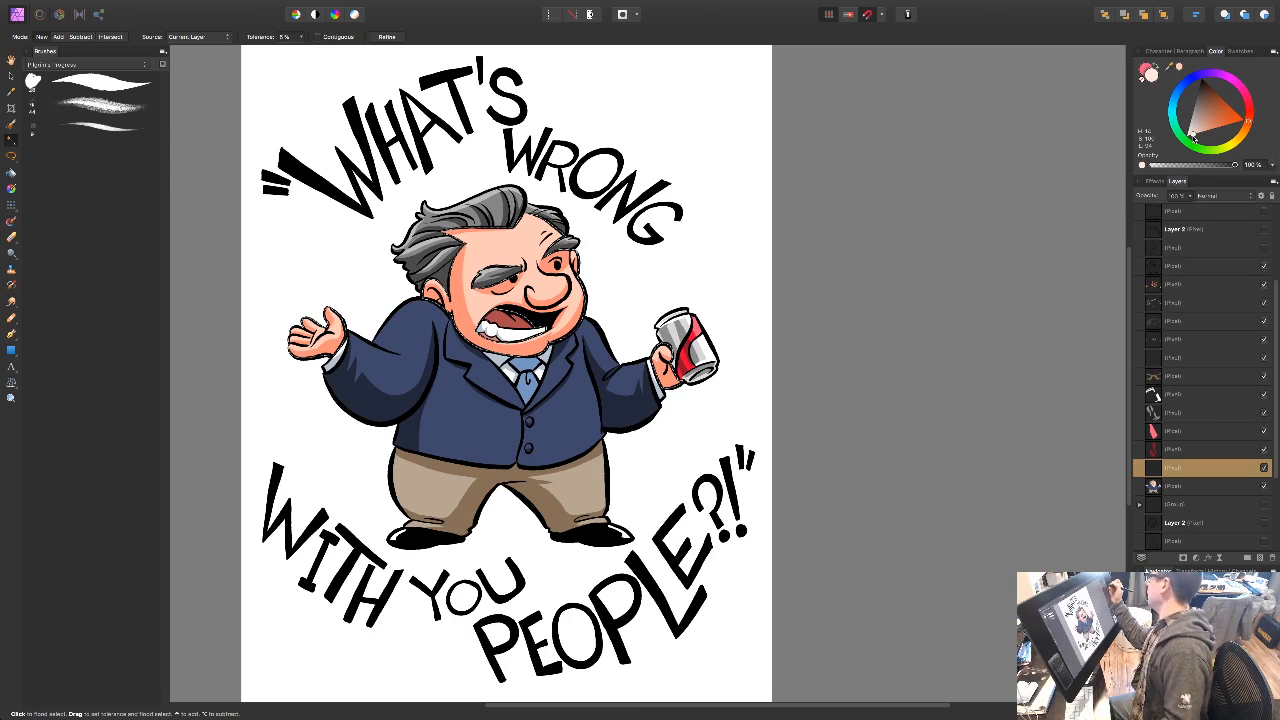
key(super+plus)
key(super+plus)
key(super+plus)
drag(387, 424, 443, 660)
key(b)
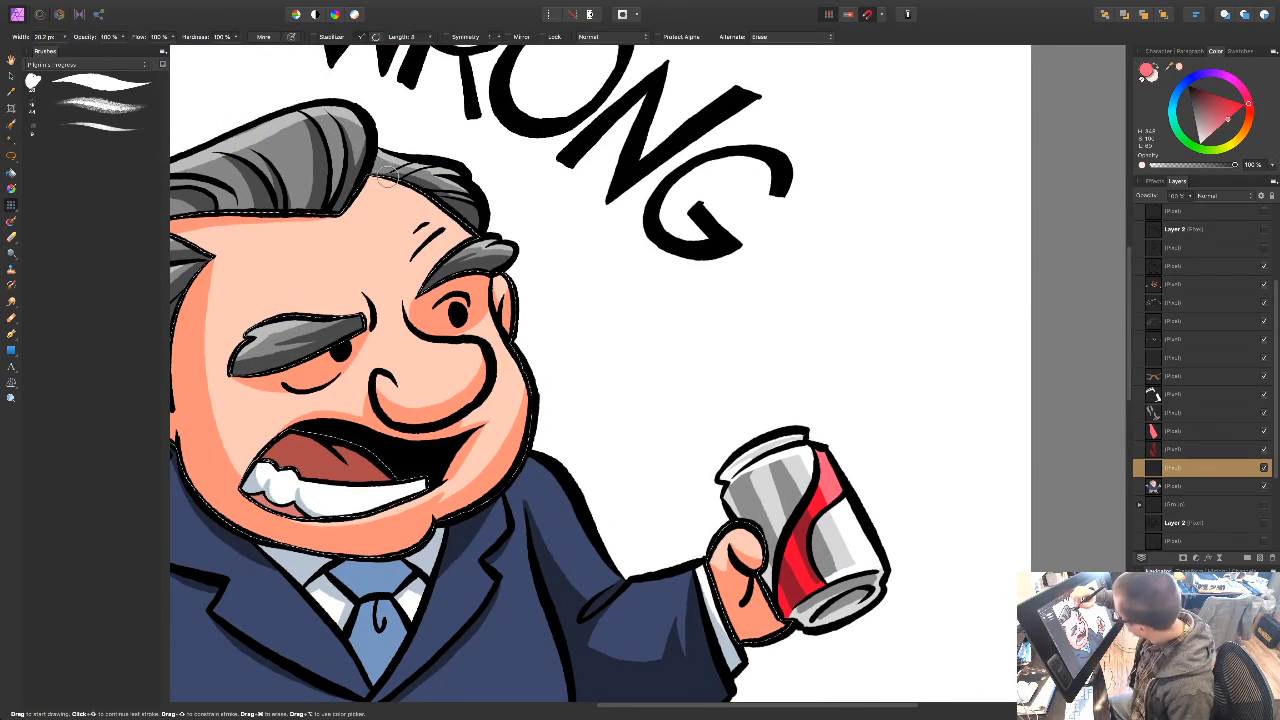
drag(418, 197, 440, 211)
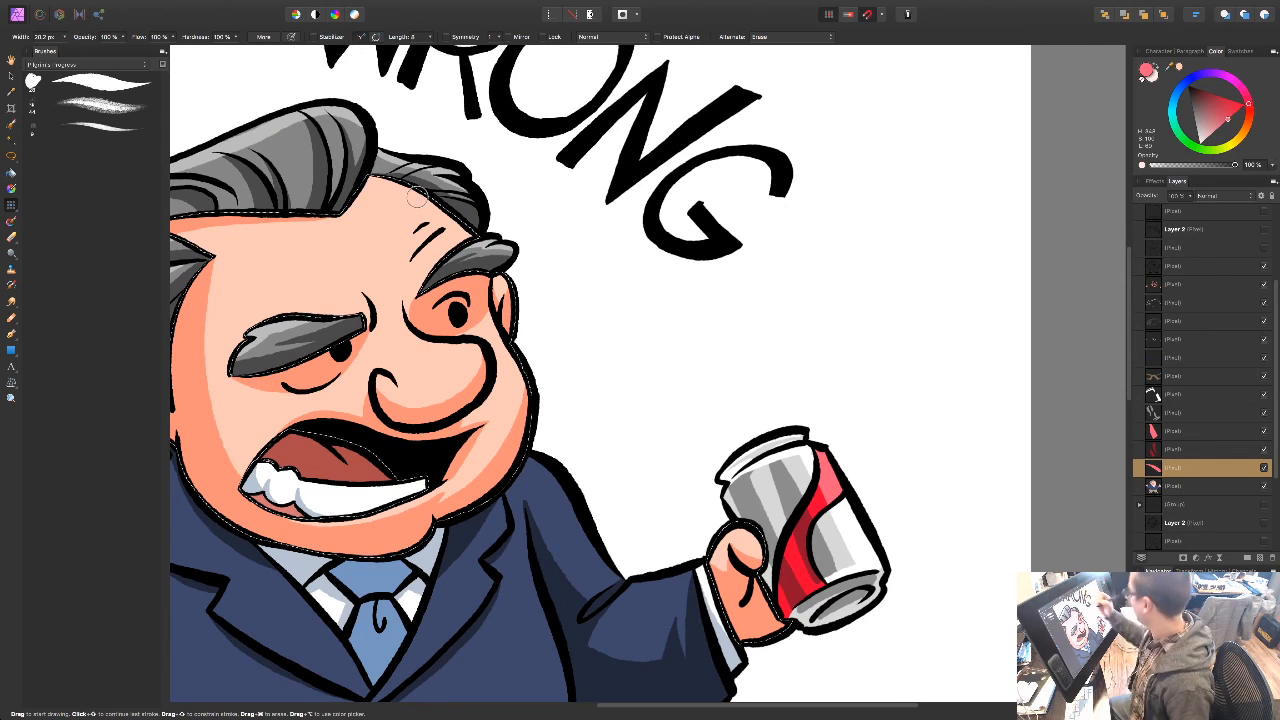
key(super+z)
click(1157, 66)
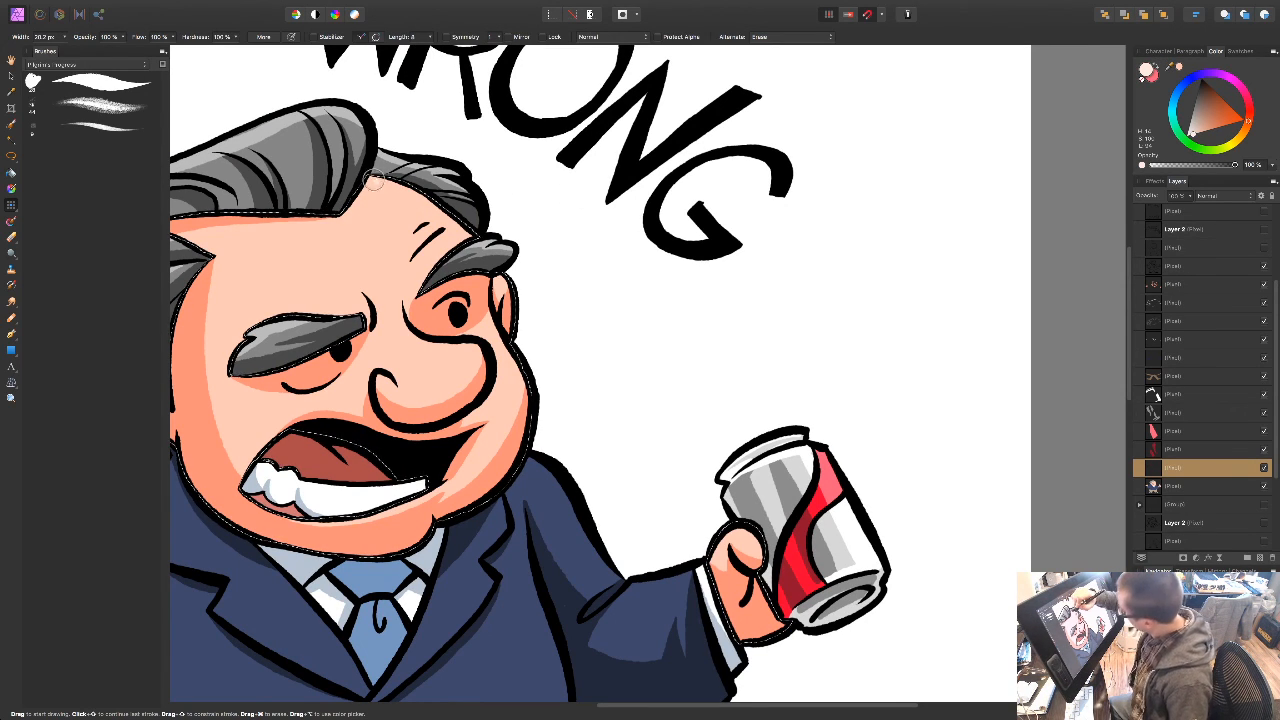
Step: Paint near-white skin highlights along the forehead's hairline, around its wrinkles and above the brow on the new layer
drag(420, 203, 452, 225)
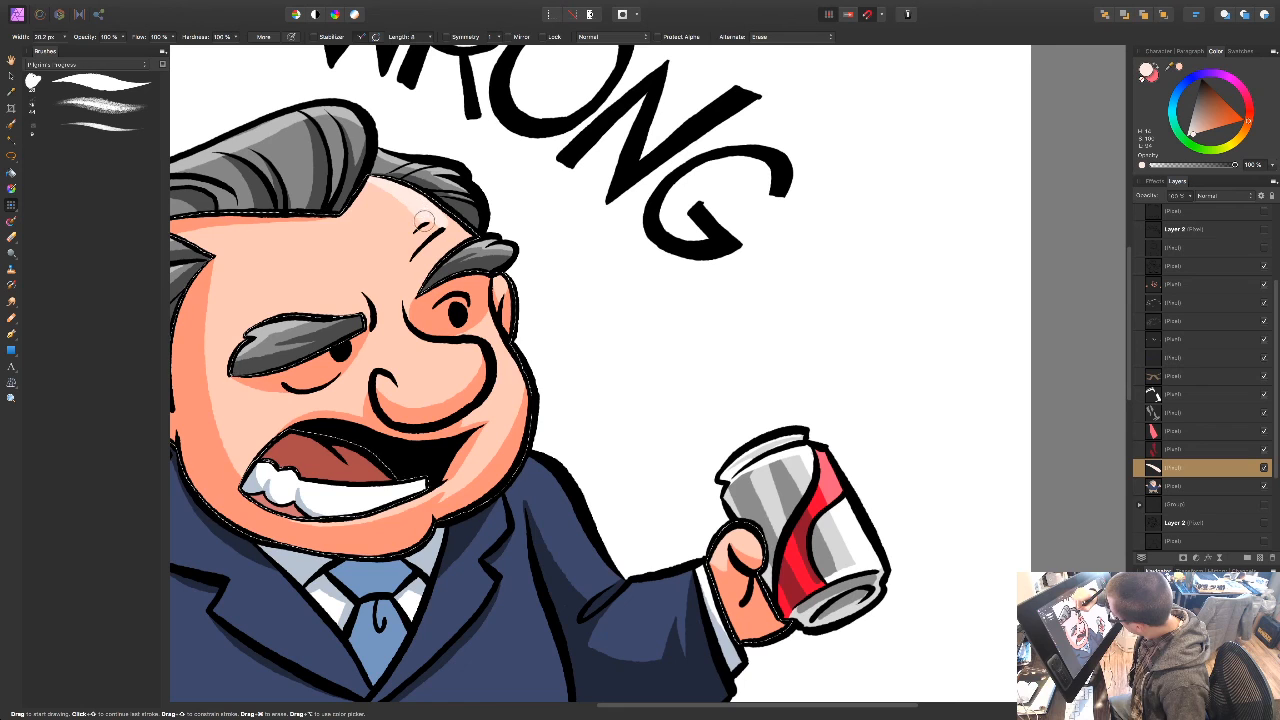
mouse_move(423, 216)
mouse_down()
mouse_move(433, 225)
mouse_move(415, 250)
mouse_move(428, 226)
mouse_move(423, 235)
mouse_up()
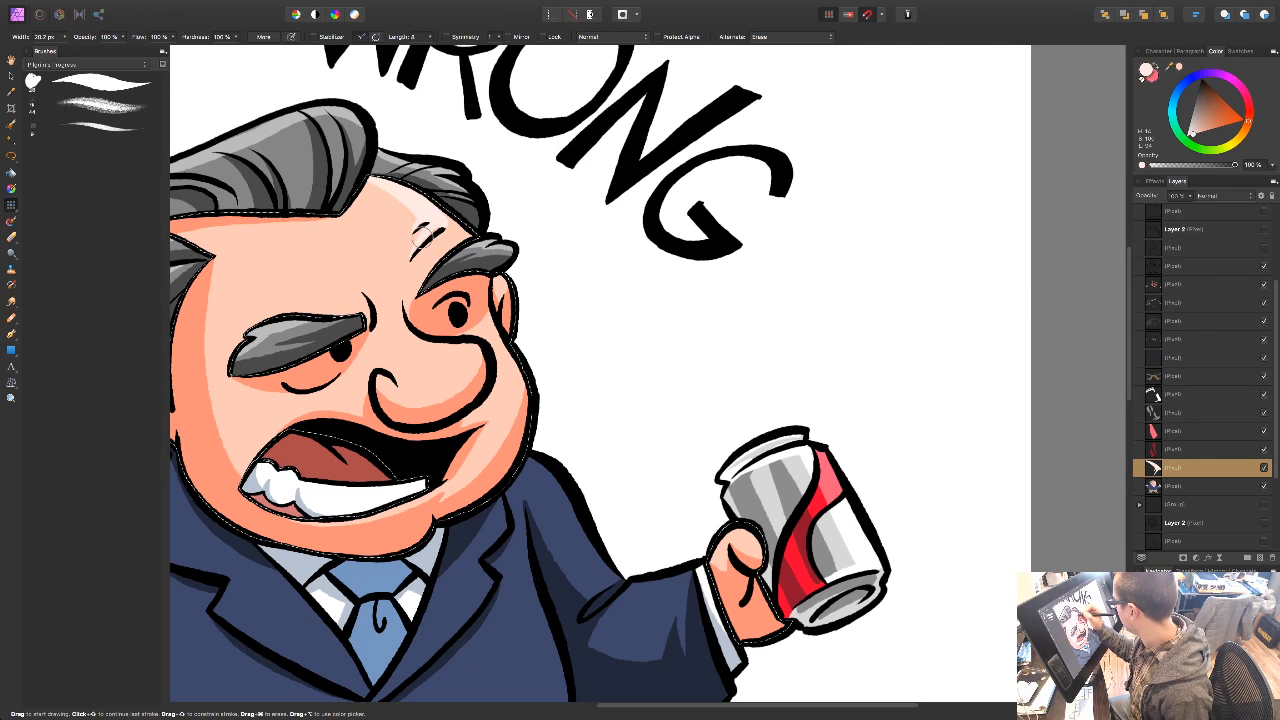
drag(440, 228, 447, 212)
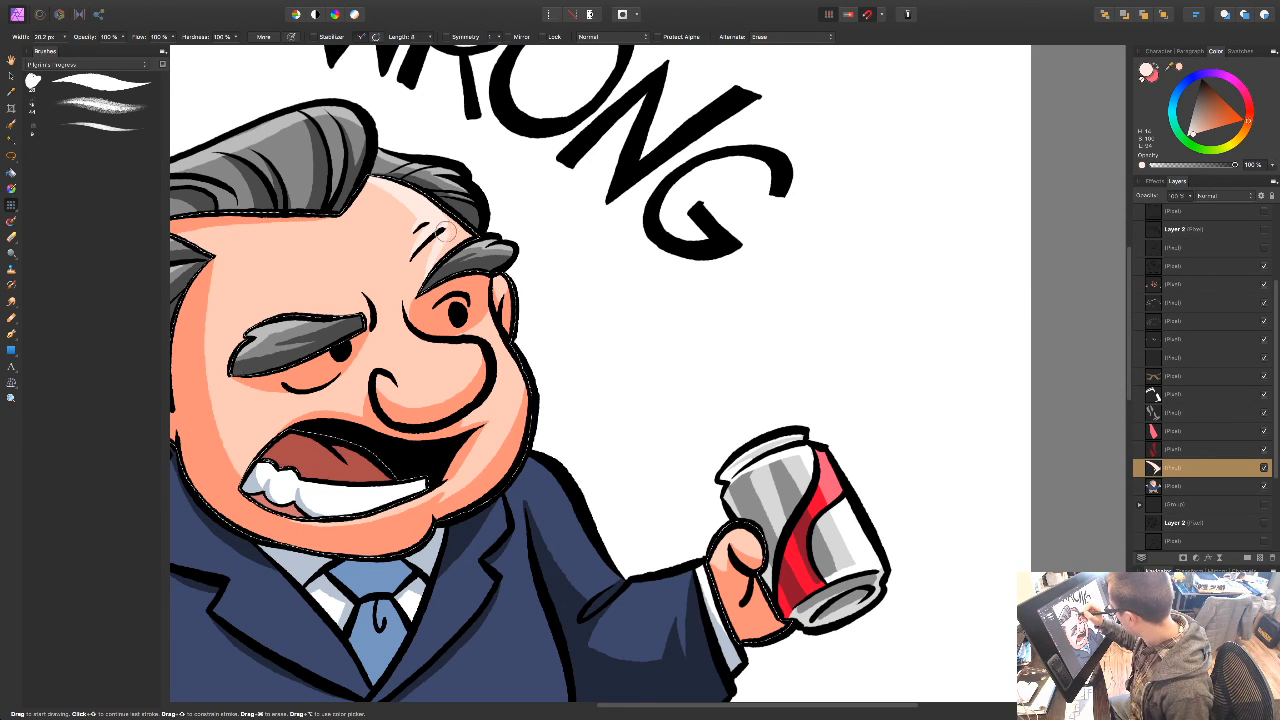
mouse_move(447, 218)
mouse_down()
mouse_move(463, 228)
mouse_move(451, 246)
mouse_up()
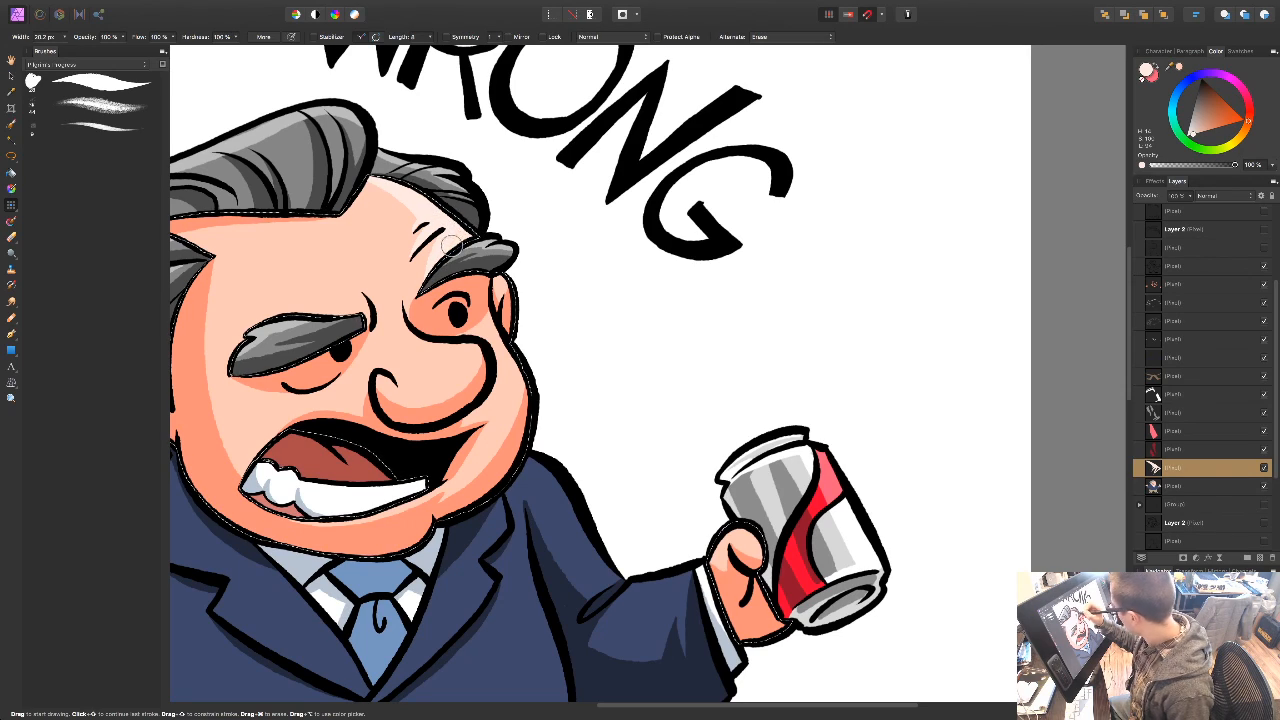
drag(530, 436, 590, 316)
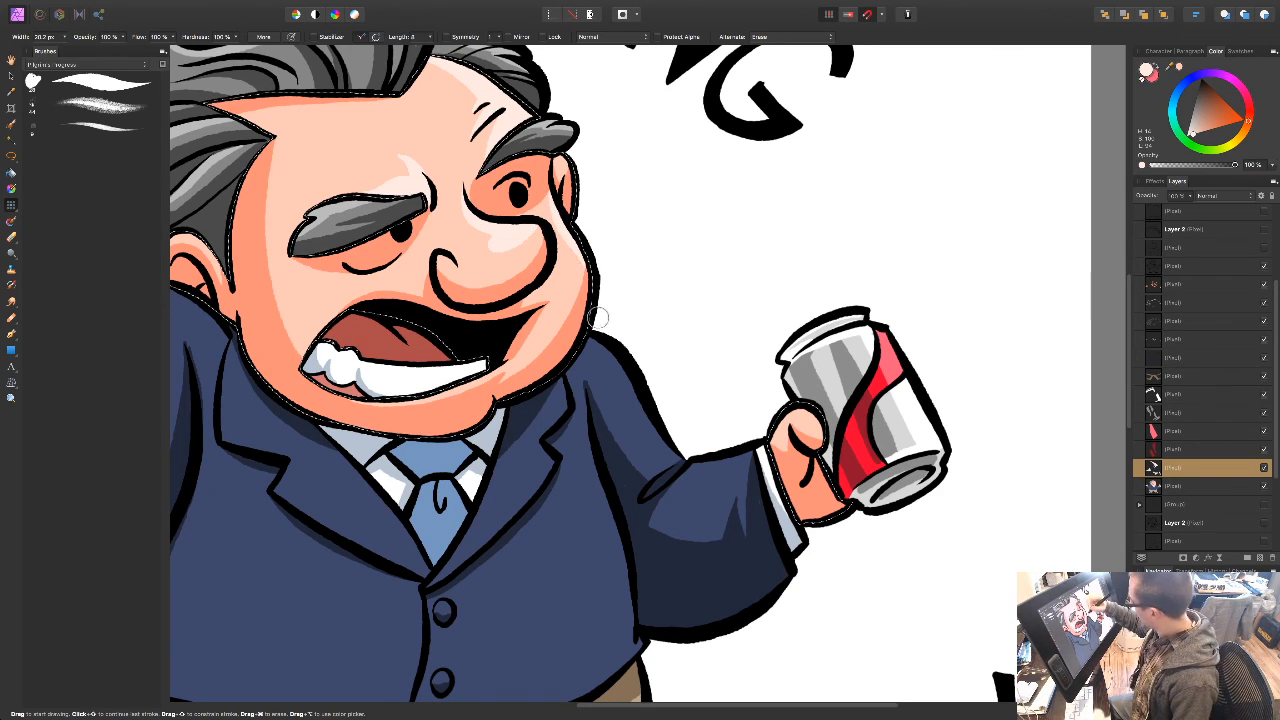
mouse_move(423, 465)
mouse_down()
mouse_move(533, 484)
mouse_move(545, 499)
mouse_up()
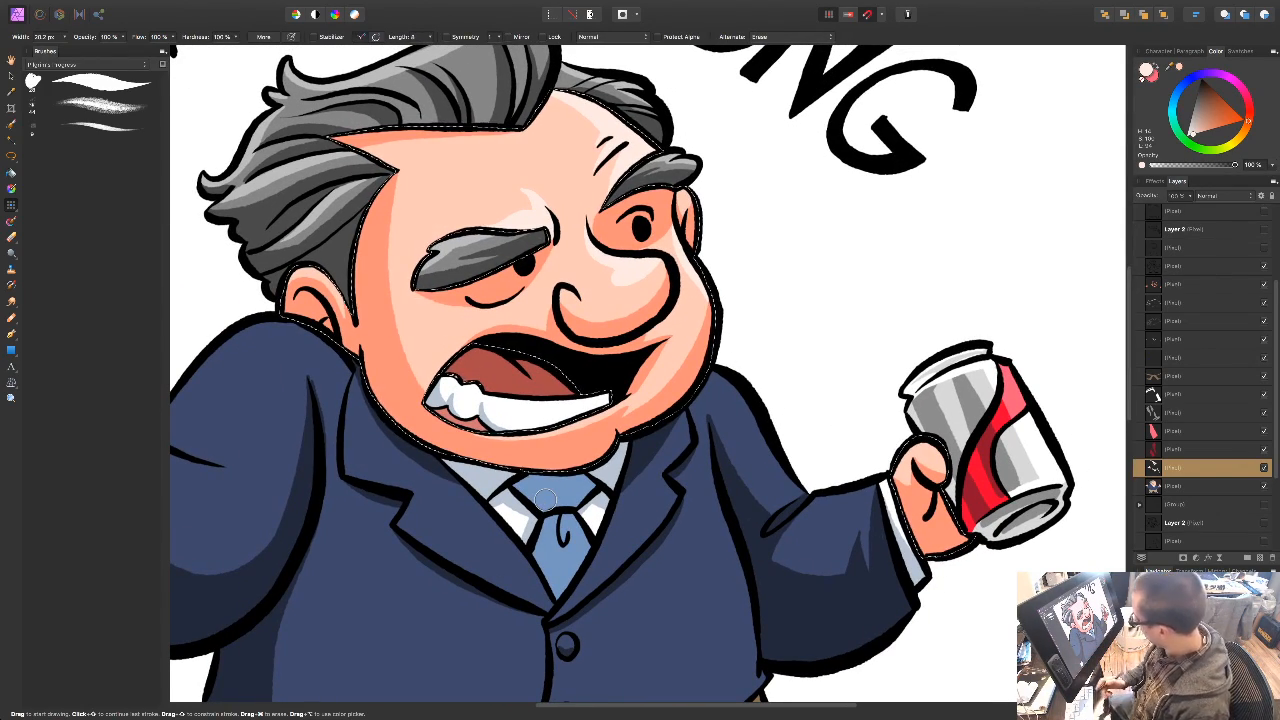
key(super+minus)
key(super+minus)
key(super+minus)
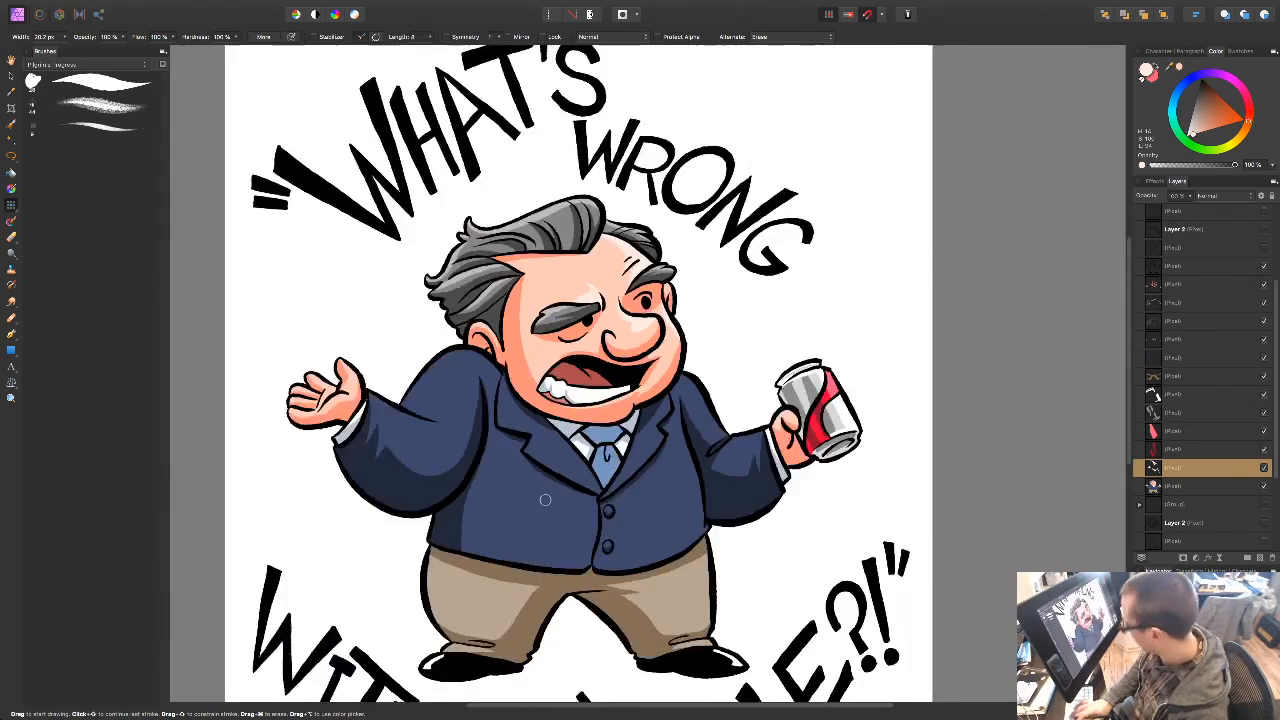
drag(676, 533, 611, 451)
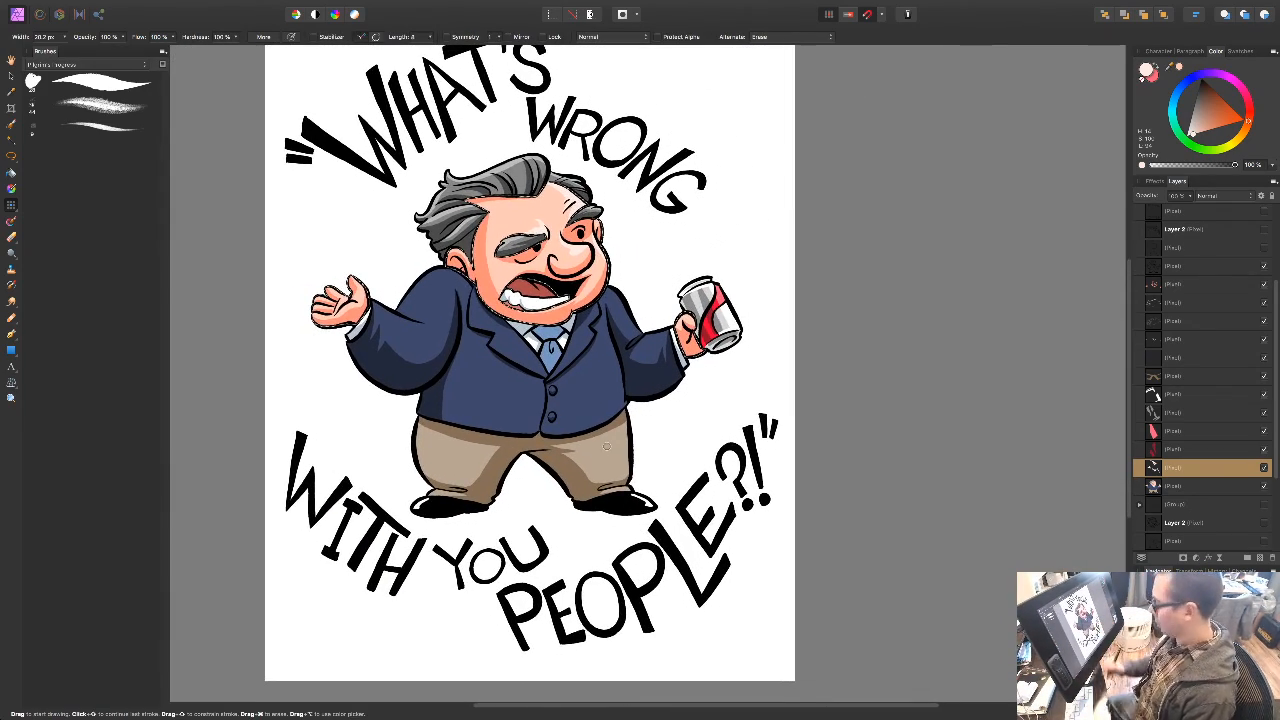